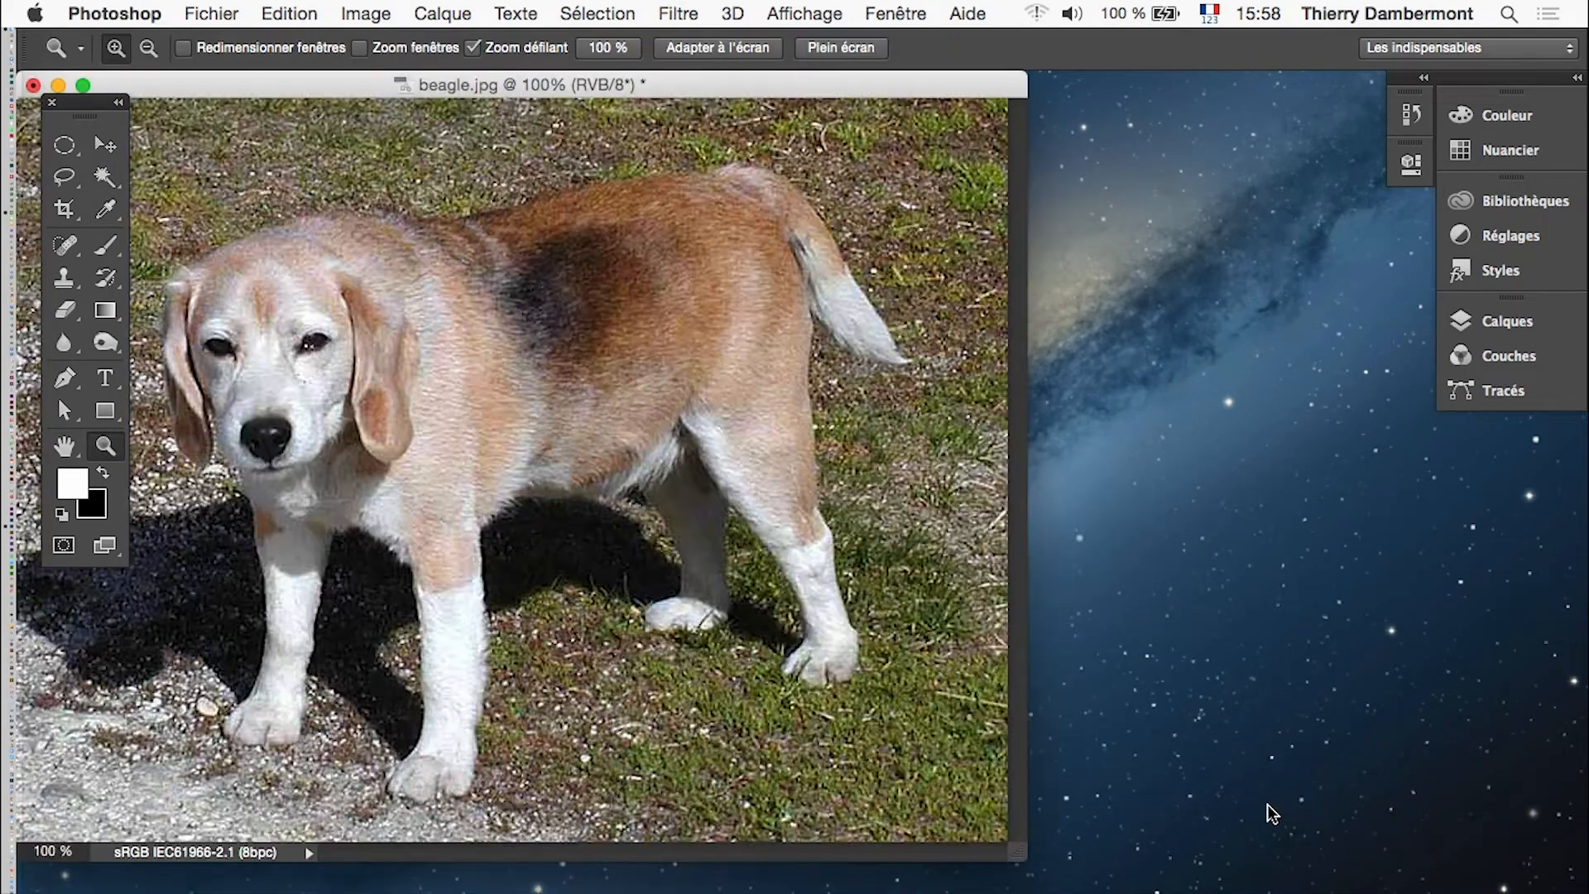
Step: Display the beagle photo in full-screen mode, repositioned in the workspace, with the tools palette moved next to it
{"action": "left_click", "coordinate": [882, 662], "text": "alt"}
{"action": "key", "text": "f"}
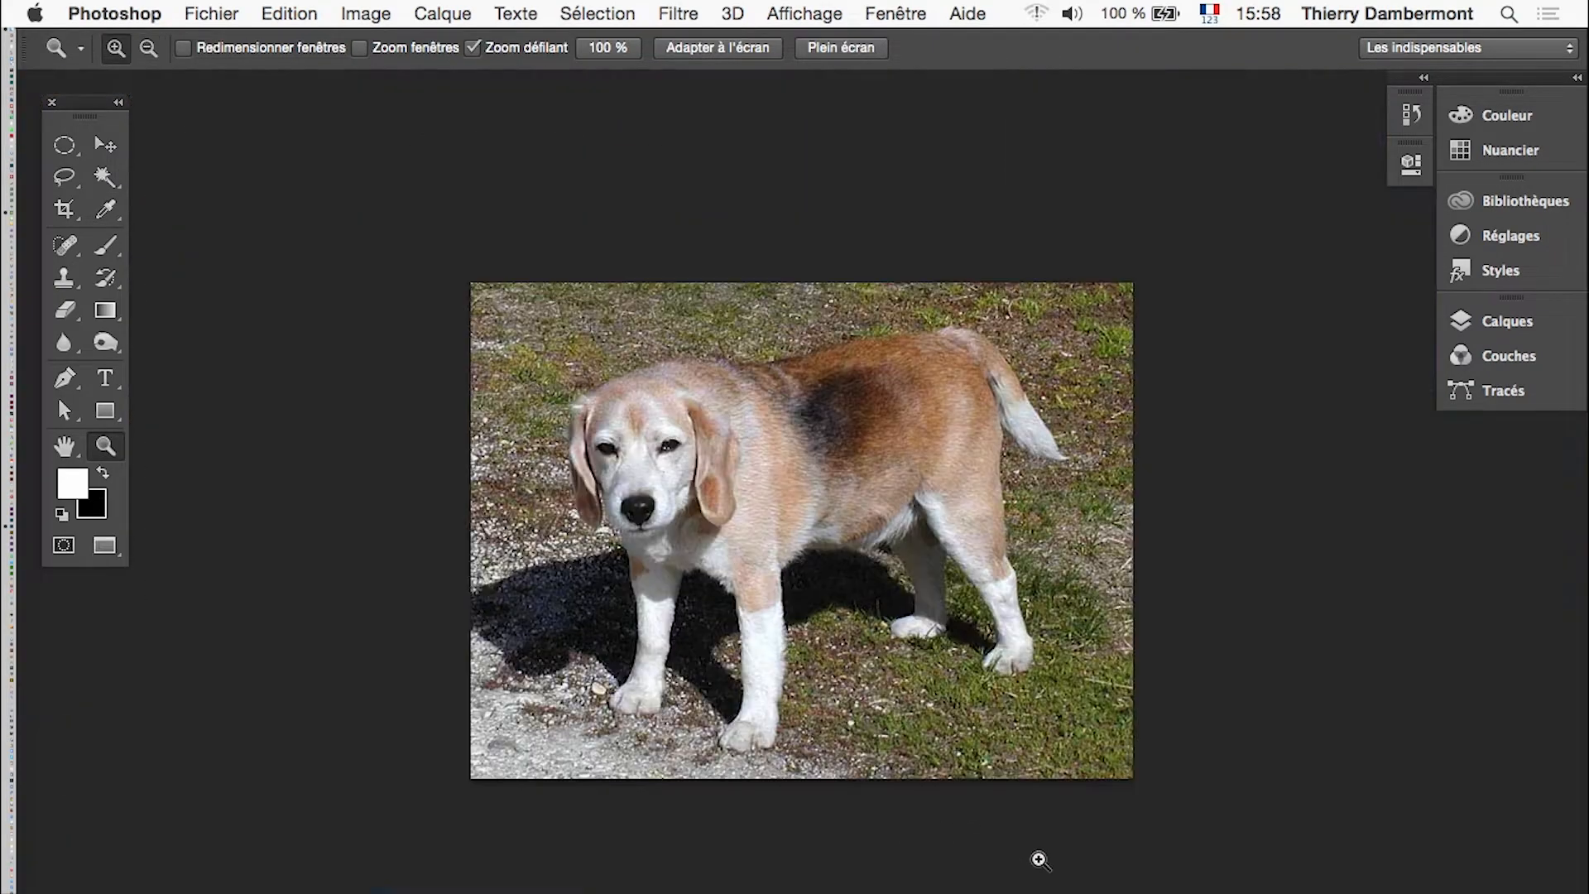
{"action": "left_click_drag", "start_coordinate": [901, 675], "coordinate": [717, 631]}
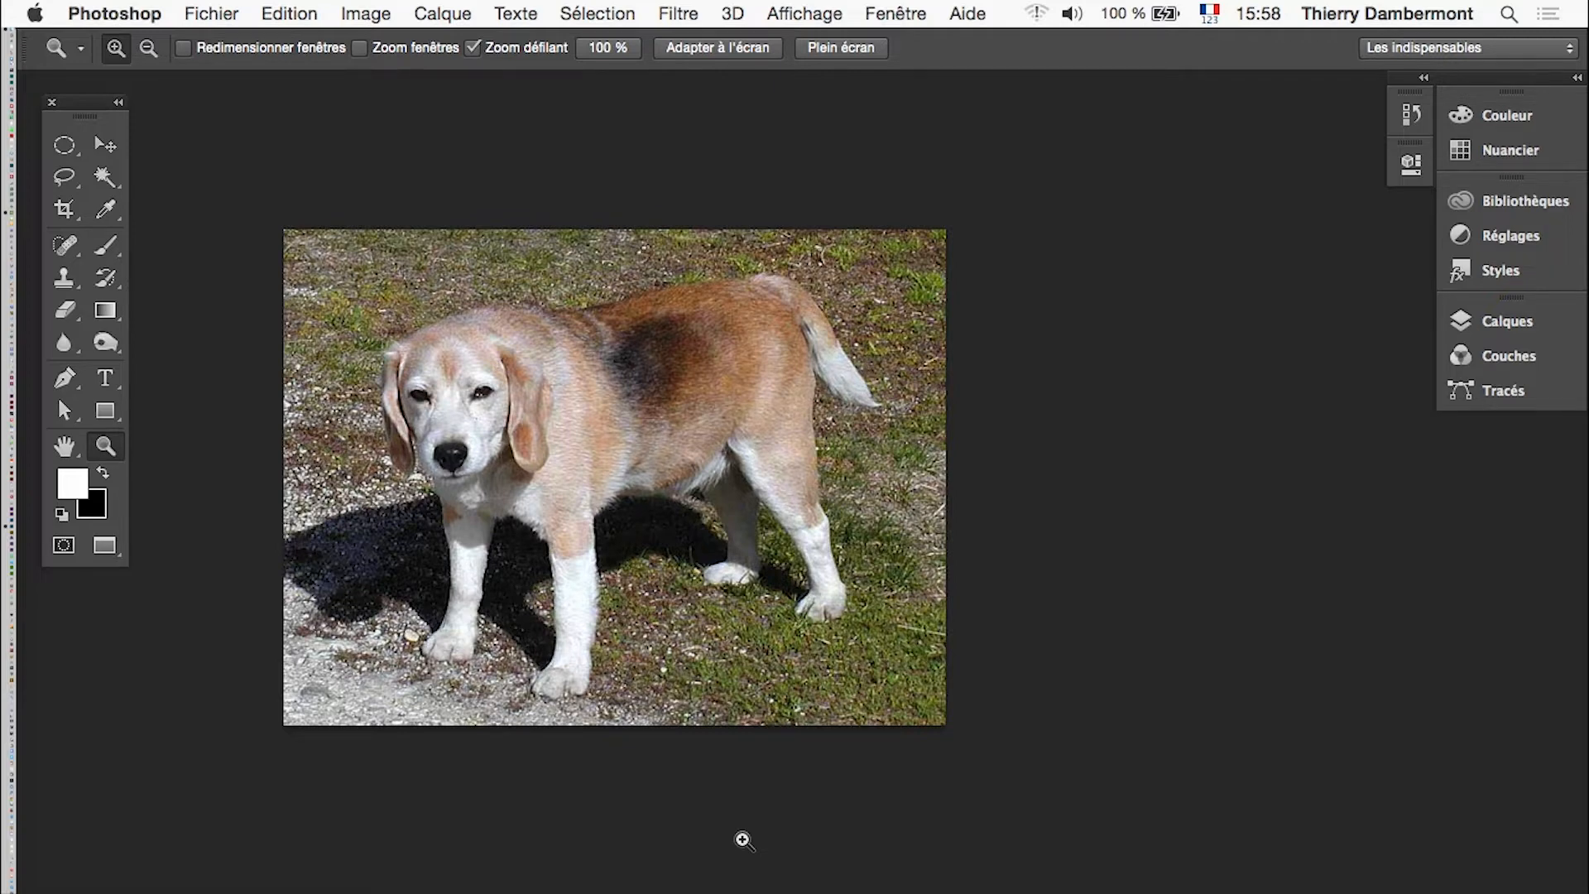
{"action": "left_click_drag", "start_coordinate": [68, 100], "coordinate": [301, 120]}
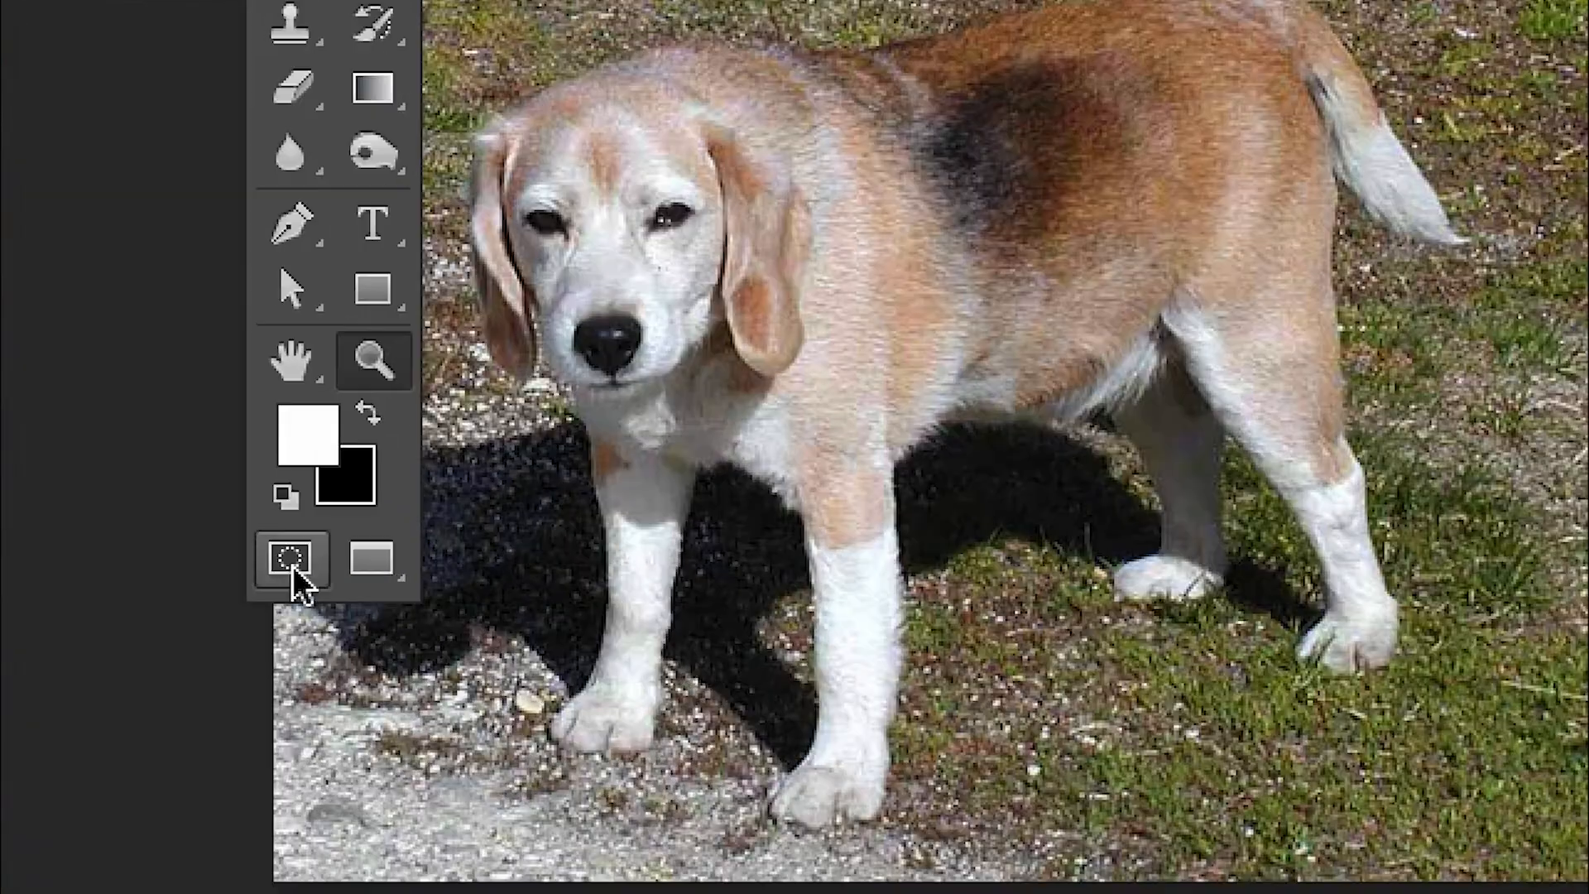
Step: Enter Quick Mask mode and set up the Brush with a 35 px diameter and 81% hardness
{"action": "left_click", "coordinate": [293, 569]}
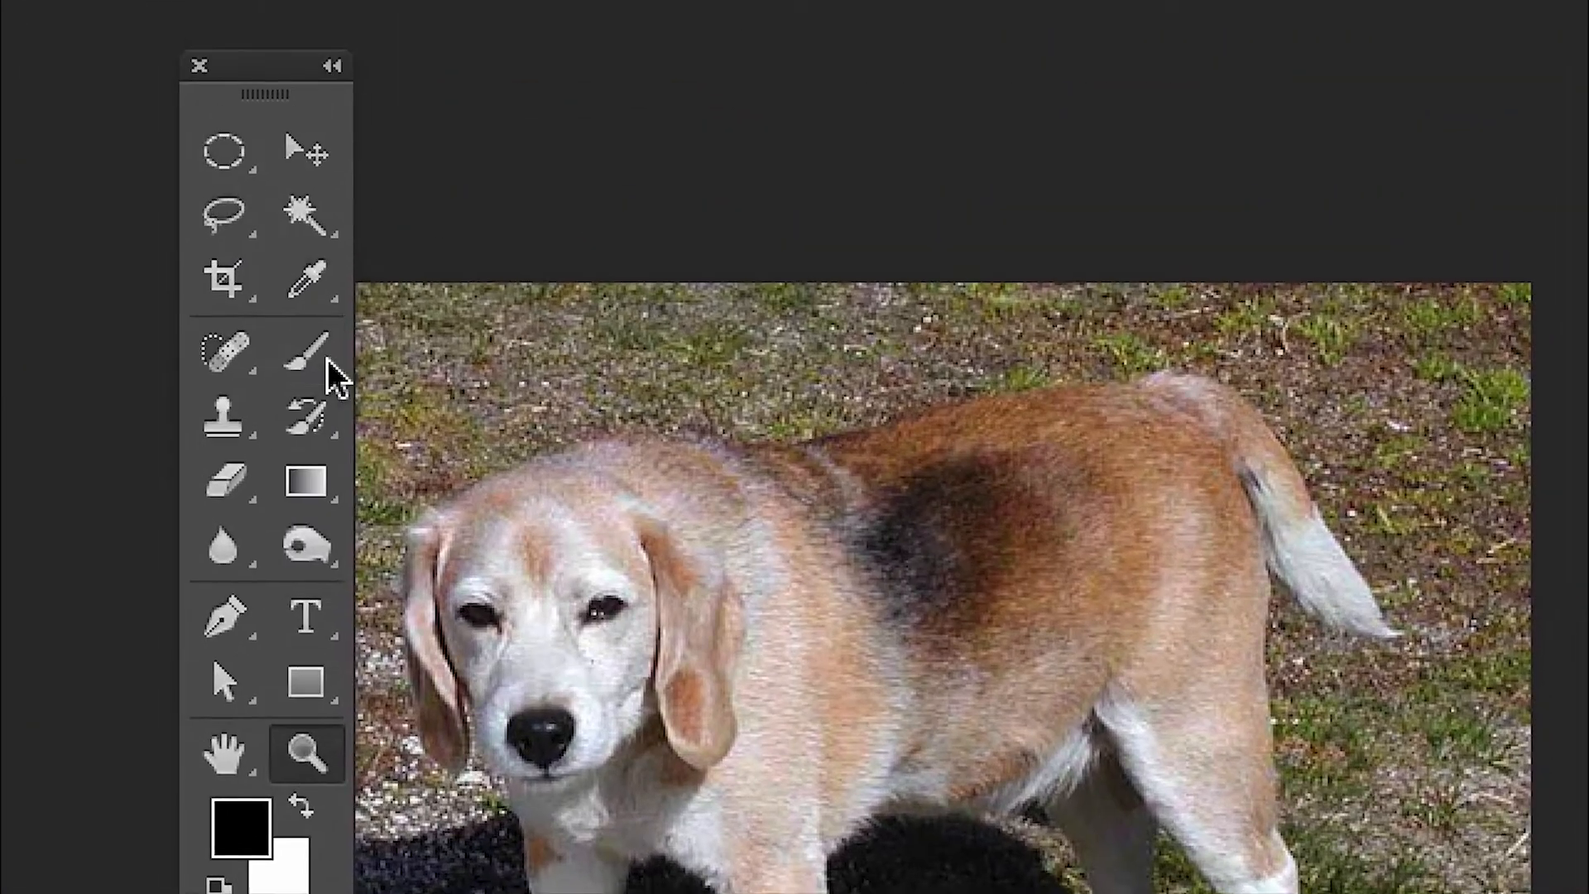
{"action": "left_click", "coordinate": [362, 177]}
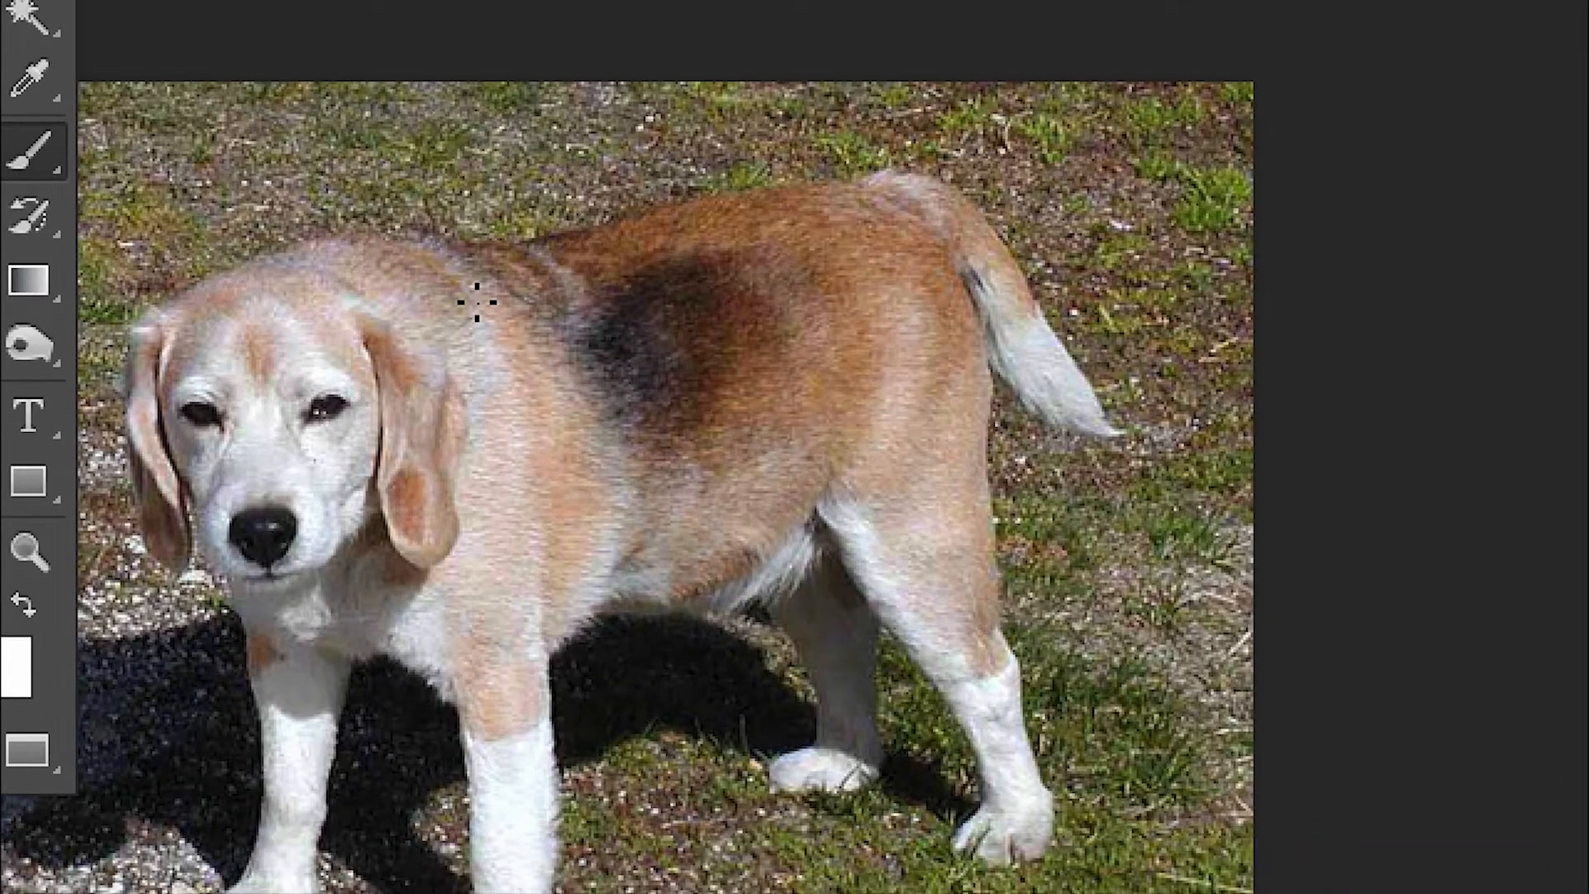
{"action": "mouse_move", "coordinate": [522, 369]}
{"action": "left_mouse_down"}
{"action": "mouse_move", "coordinate": [554, 372]}
{"action": "mouse_move", "coordinate": [522, 398]}
{"action": "left_mouse_up"}
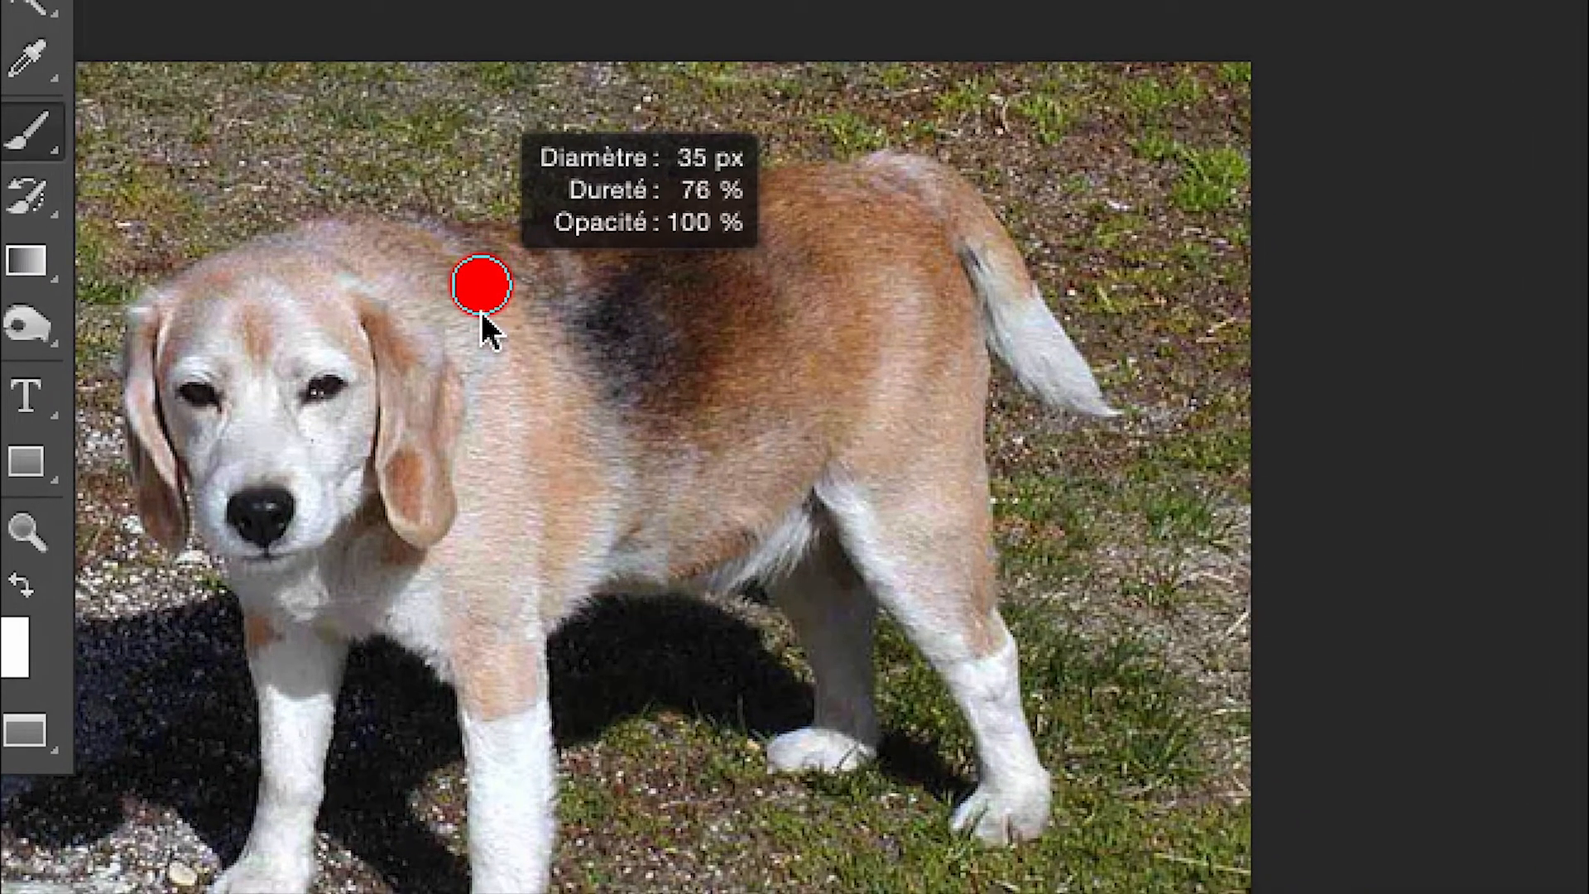
{"action": "left_click_drag", "start_coordinate": [483, 314], "coordinate": [484, 371]}
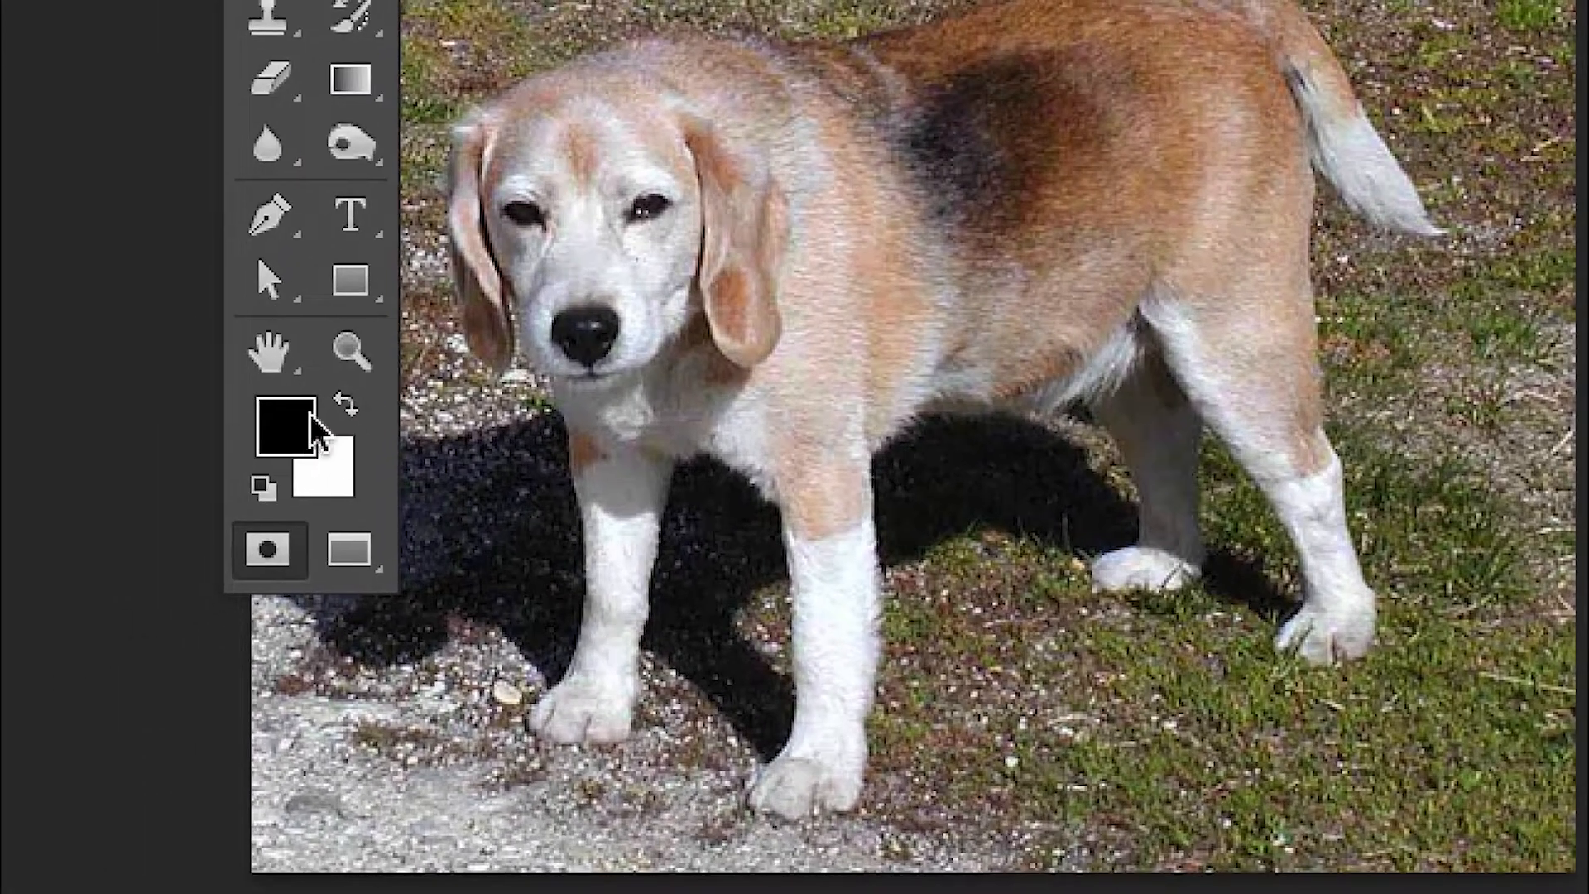
Step: Paint the mask over the outer side of the dog's face and its adjacent ear, softening the brush hardness to about 64%
{"action": "mouse_move", "coordinate": [504, 253]}
{"action": "left_mouse_down"}
{"action": "mouse_move", "coordinate": [504, 175]}
{"action": "mouse_move", "coordinate": [525, 132]}
{"action": "left_mouse_up"}
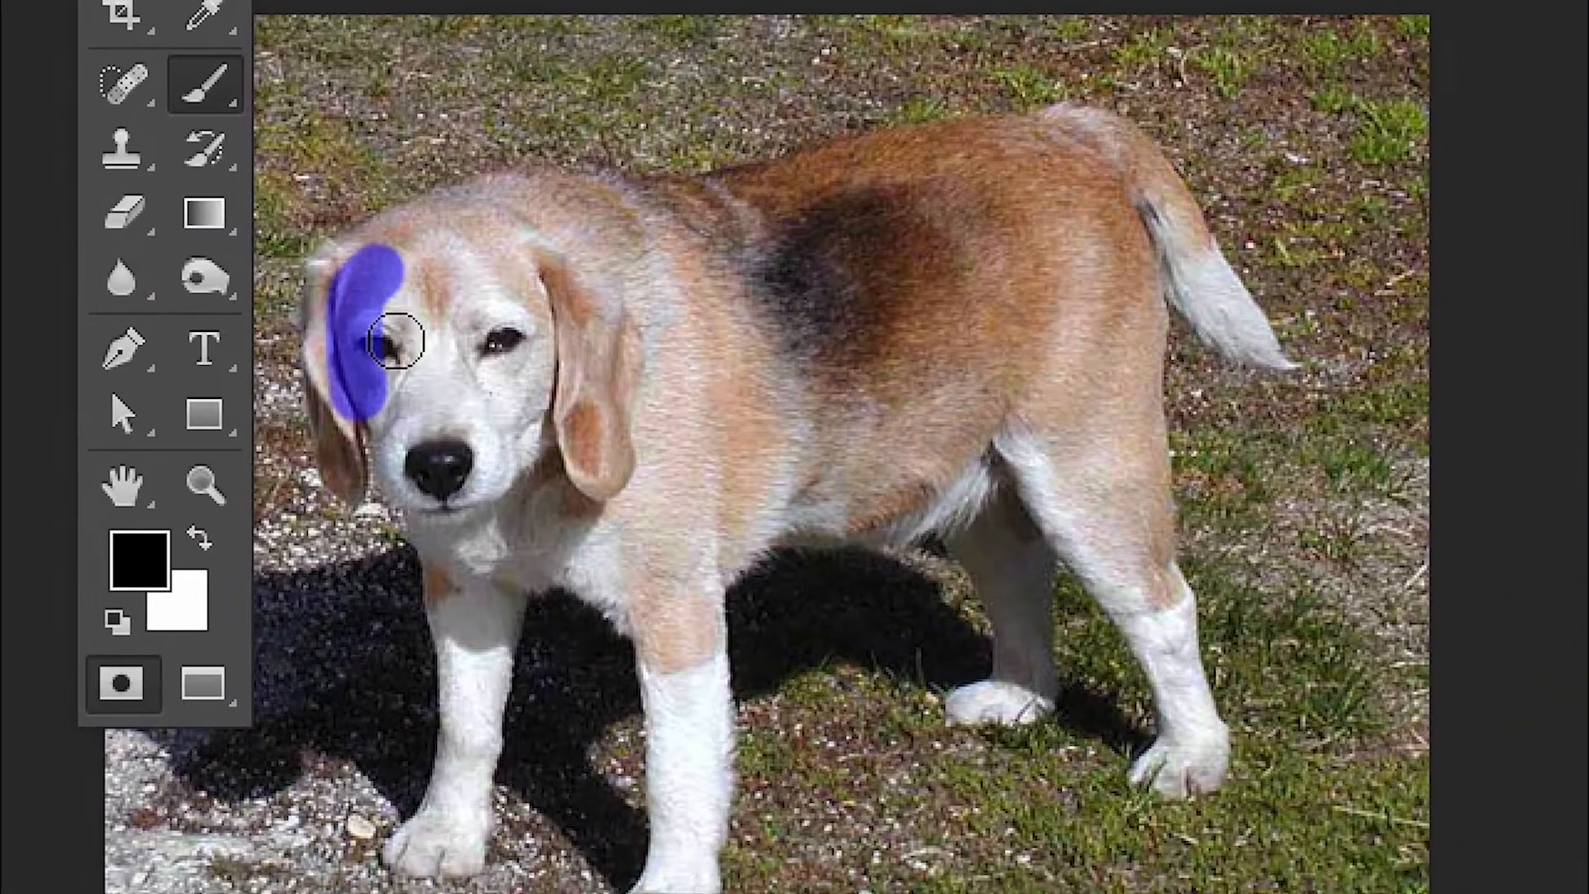
{"action": "right_click", "coordinate": [467, 379]}
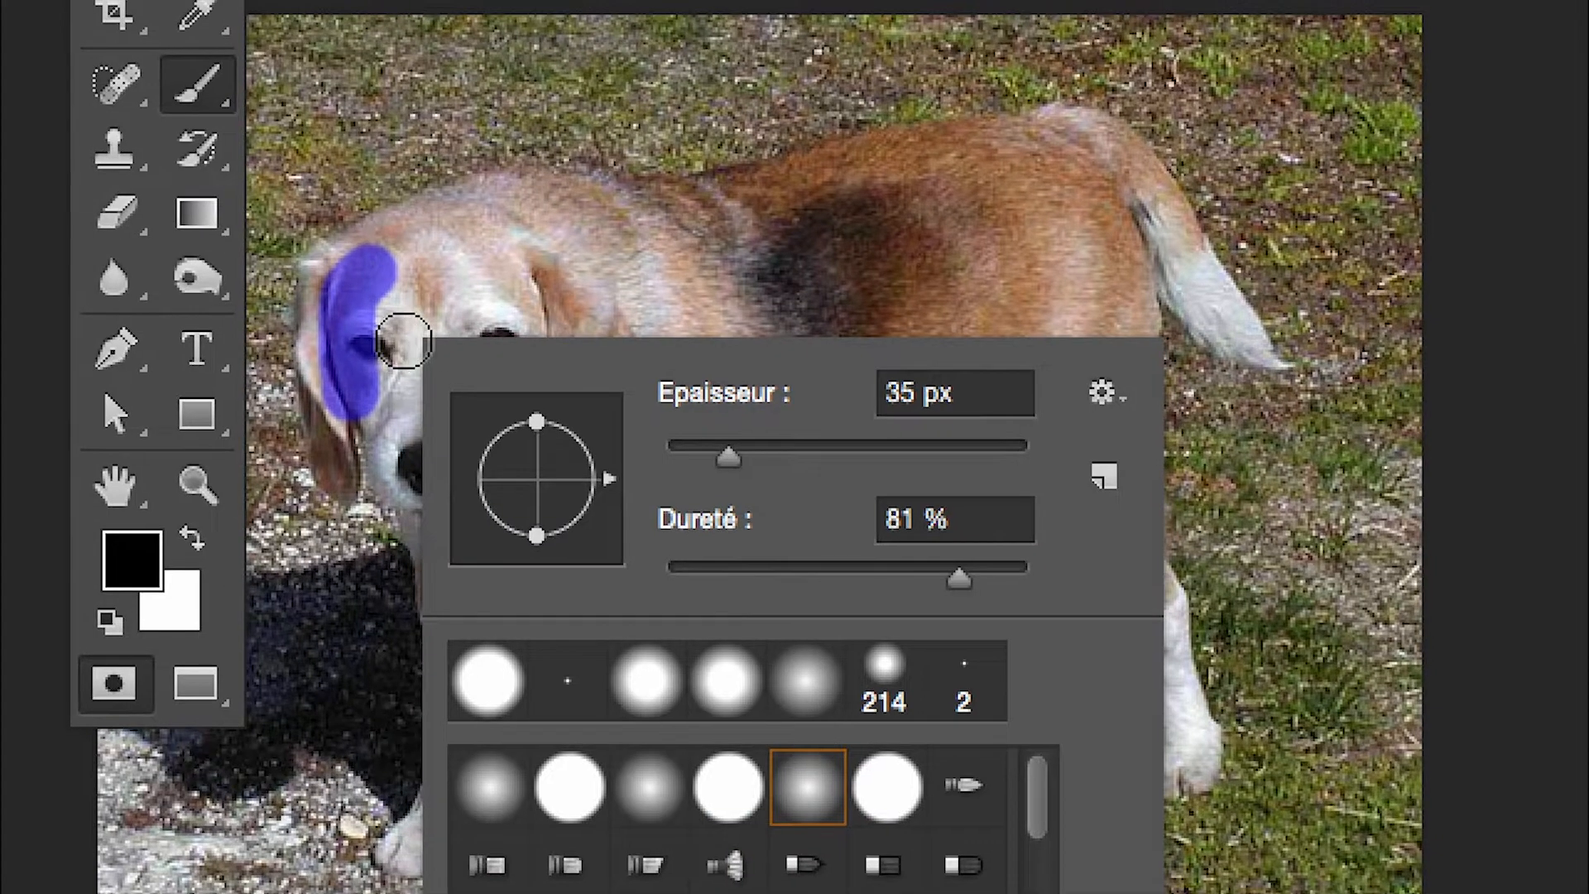
{"action": "key", "text": "Escape"}
{"action": "left_click_drag", "start_coordinate": [419, 322], "coordinate": [414, 131]}
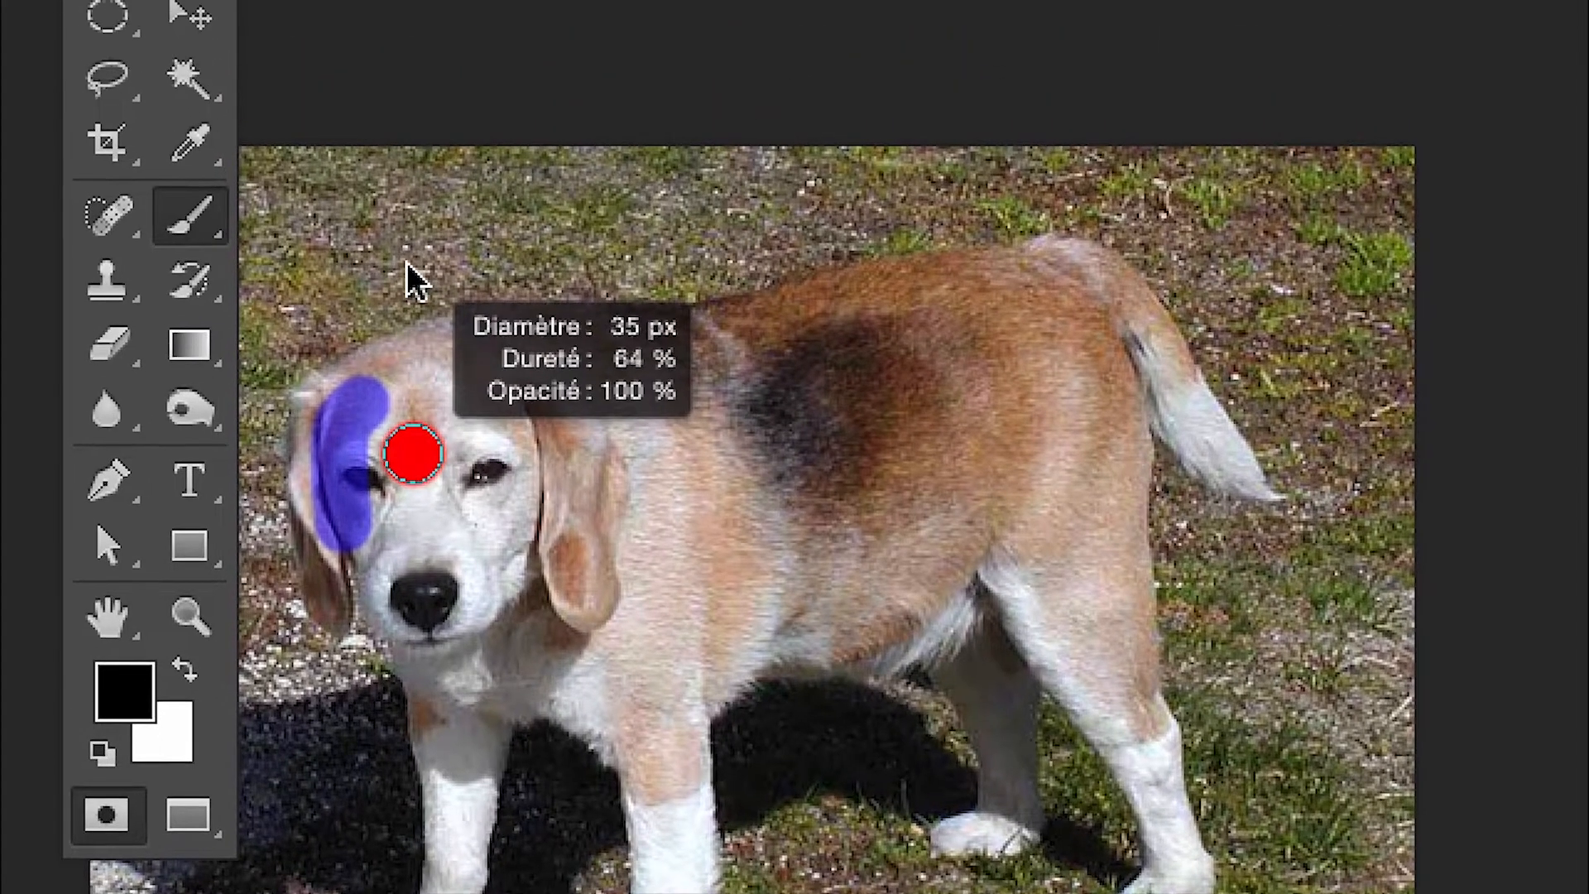
{"action": "mouse_move", "coordinate": [335, 520]}
{"action": "left_mouse_down"}
{"action": "mouse_move", "coordinate": [316, 500]}
{"action": "mouse_move", "coordinate": [334, 391]}
{"action": "left_mouse_up"}
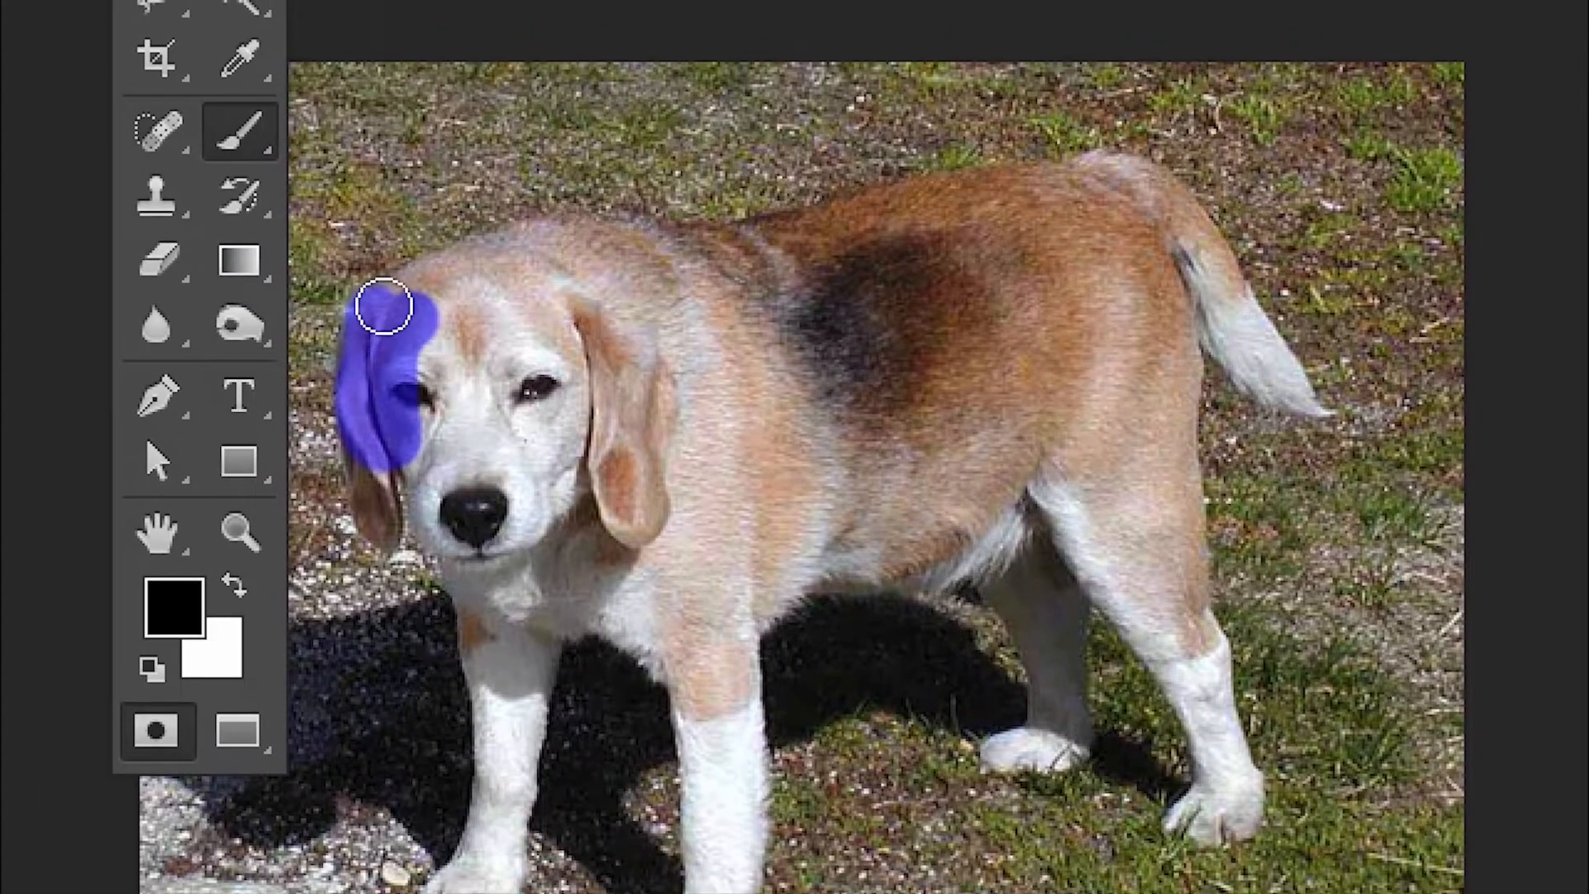
{"action": "left_click_drag", "start_coordinate": [384, 307], "coordinate": [406, 311]}
{"action": "left_click_drag", "start_coordinate": [422, 333], "coordinate": [406, 277]}
Step: Set the brush to about 31 px with softer hardness and mask the top of the head, the back and the rump
{"action": "left_click_drag", "start_coordinate": [468, 339], "coordinate": [452, 226]}
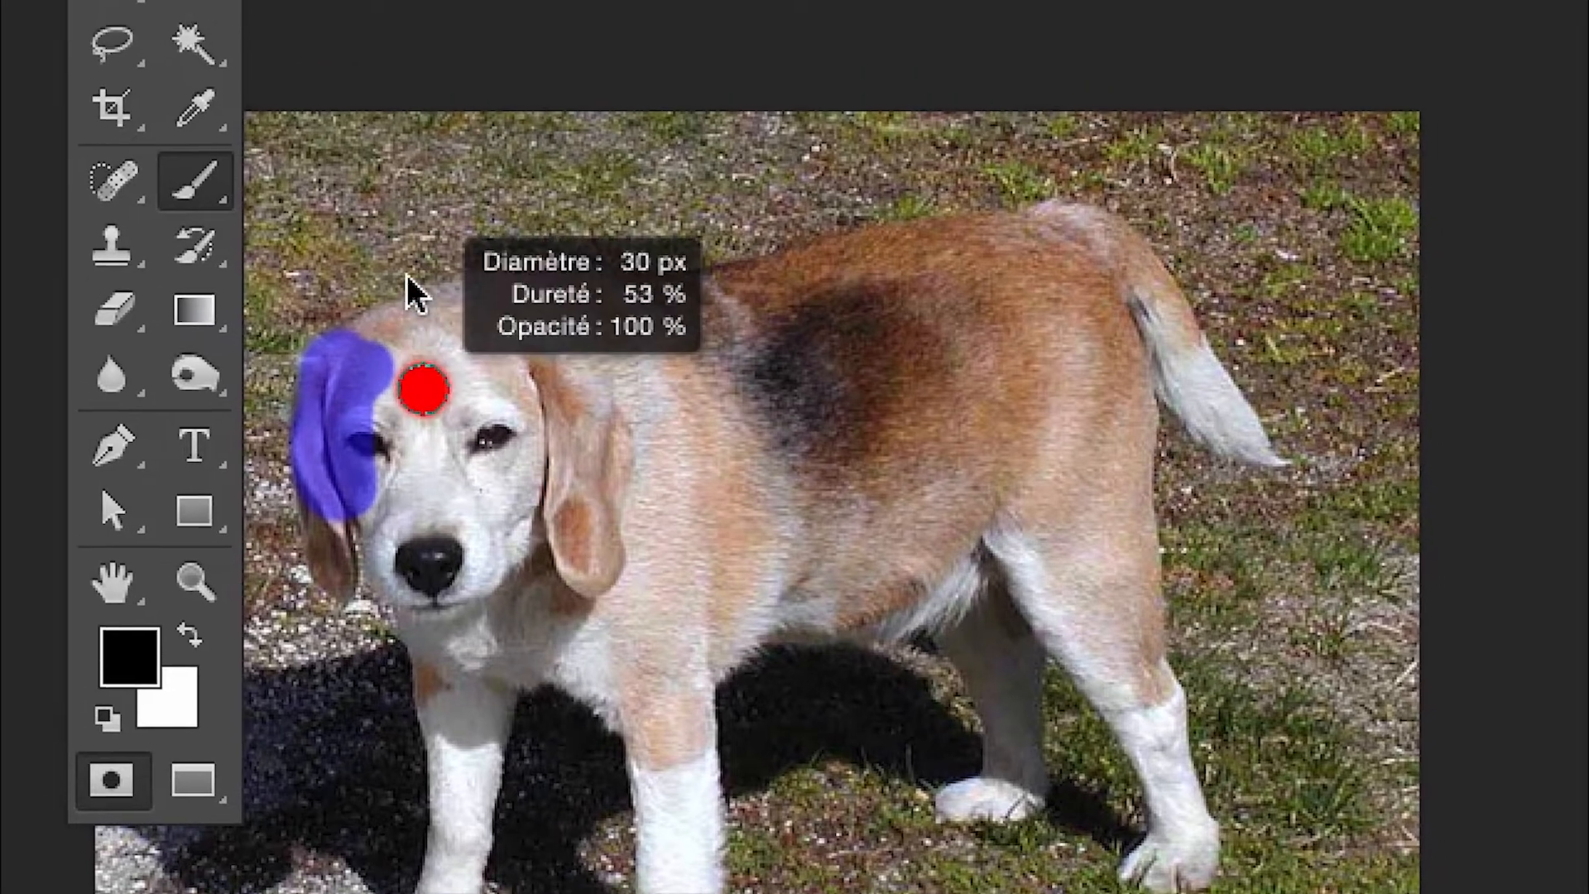
{"action": "left_click_drag", "start_coordinate": [407, 276], "coordinate": [437, 245]}
{"action": "scroll", "coordinate": [384, 371], "scroll_direction": "up", "scroll_amount": 3}
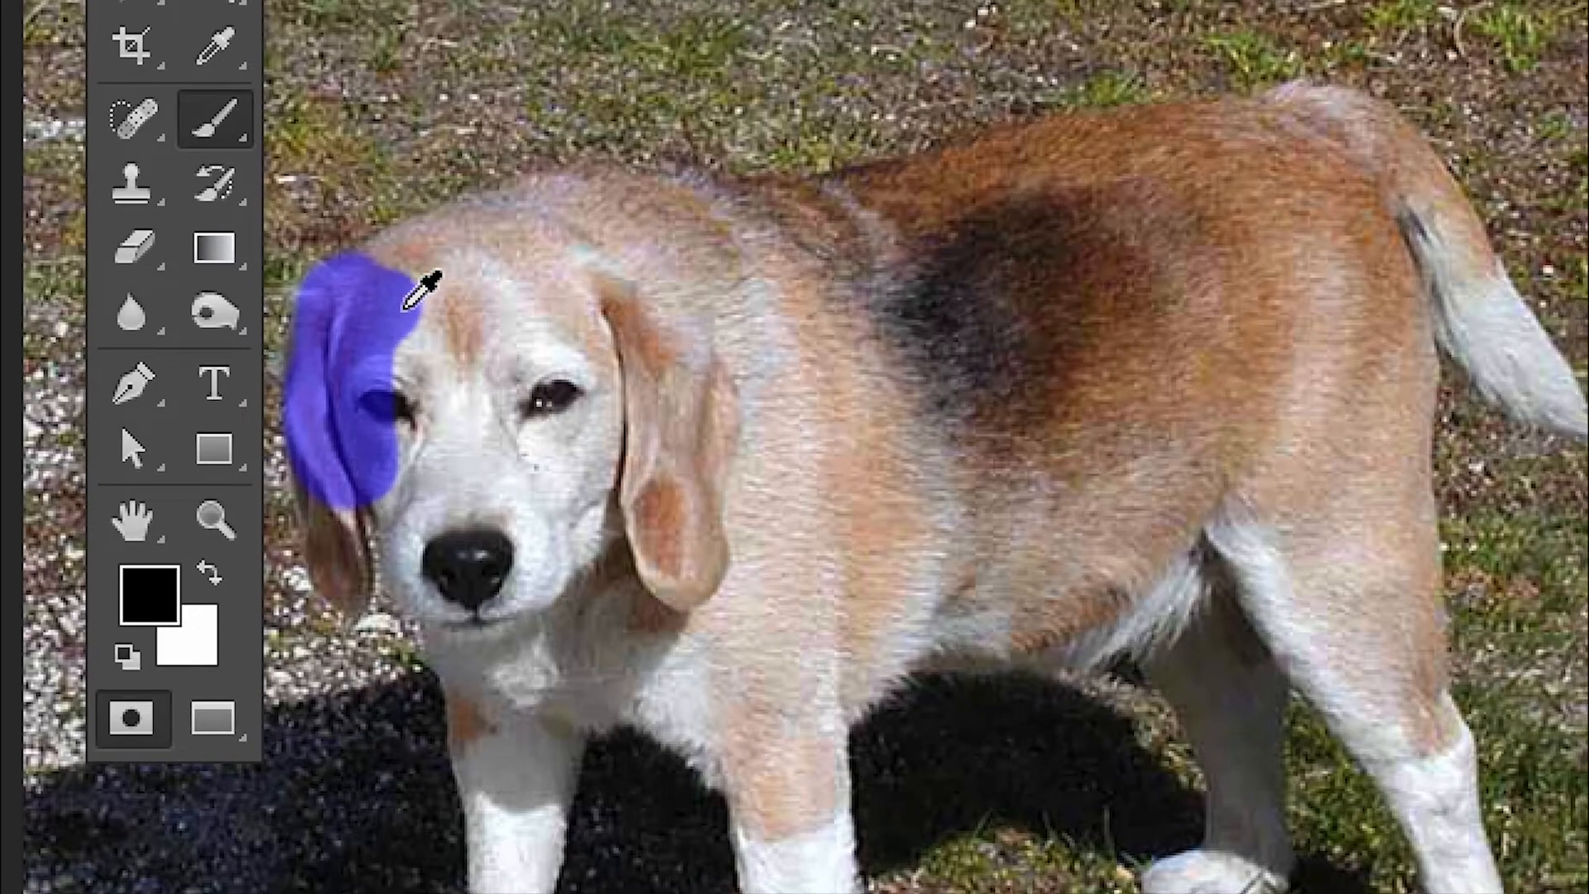
{"action": "mouse_move", "coordinate": [403, 333]}
{"action": "left_mouse_down"}
{"action": "mouse_move", "coordinate": [387, 331]}
{"action": "mouse_move", "coordinate": [413, 289]}
{"action": "mouse_move", "coordinate": [570, 235]}
{"action": "mouse_move", "coordinate": [671, 254]}
{"action": "left_mouse_up"}
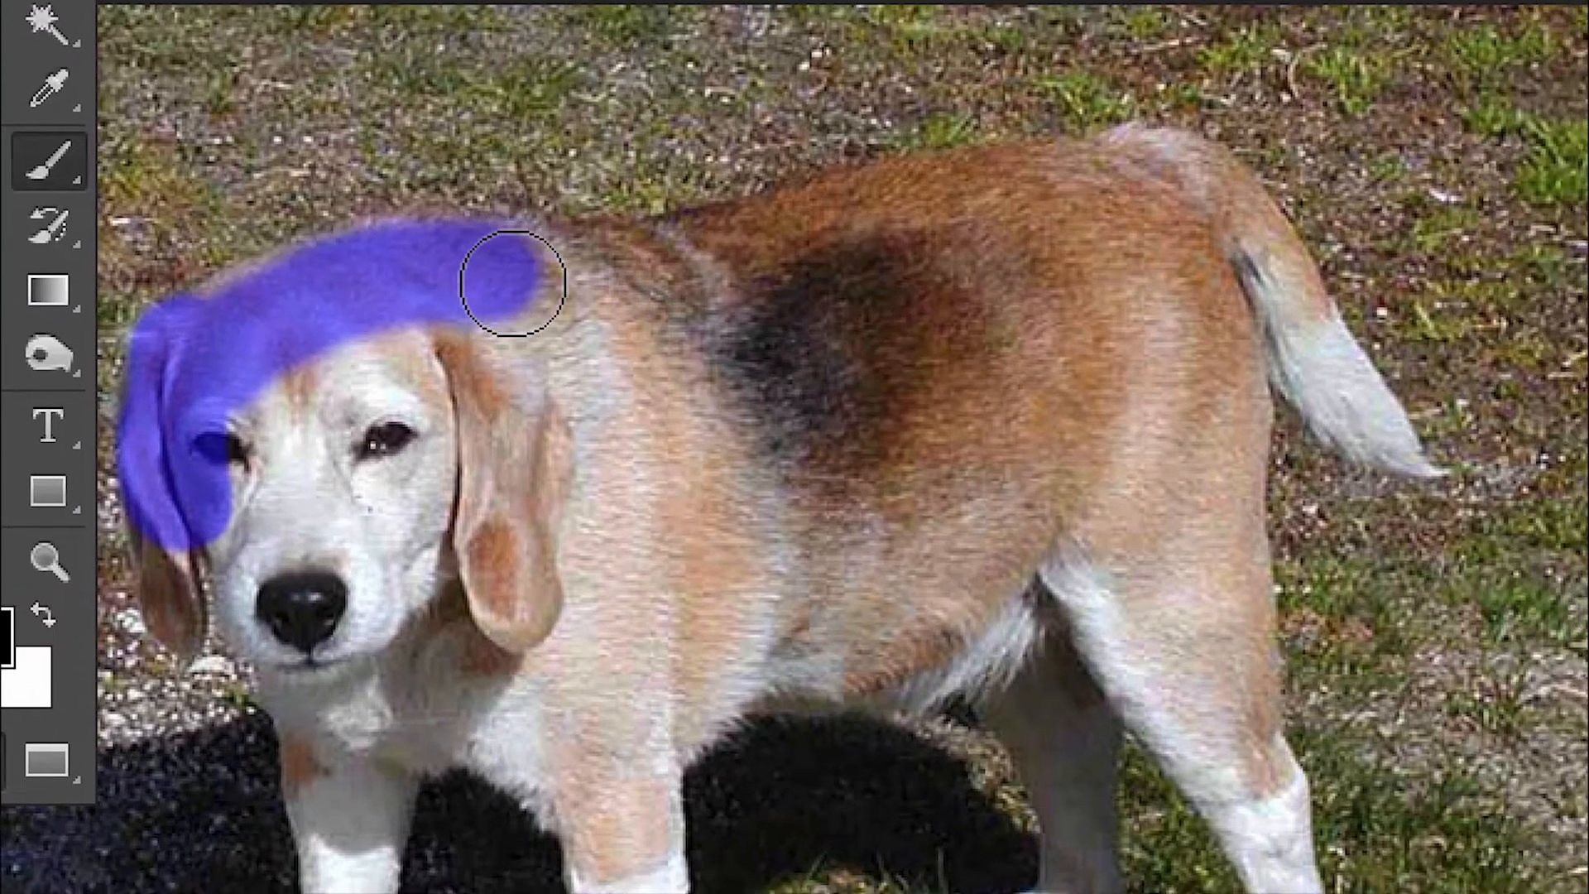
{"action": "left_click_drag", "start_coordinate": [512, 283], "coordinate": [1087, 201]}
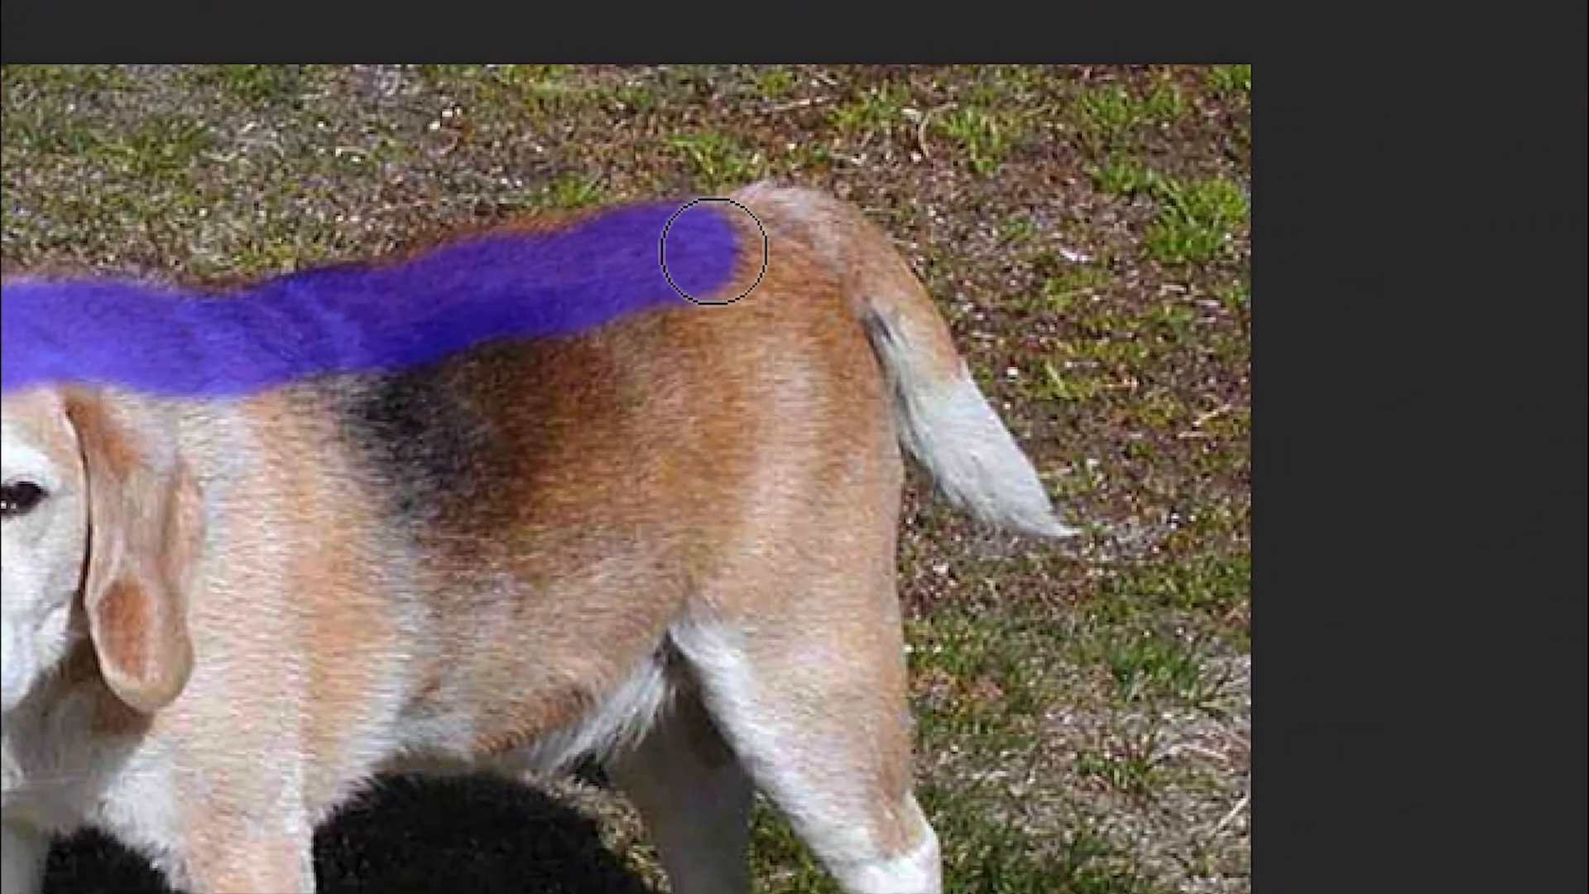
{"action": "mouse_move", "coordinate": [713, 251]}
{"action": "left_mouse_down"}
{"action": "mouse_move", "coordinate": [755, 298]}
{"action": "mouse_move", "coordinate": [763, 358]}
{"action": "mouse_move", "coordinate": [745, 347]}
{"action": "left_mouse_up"}
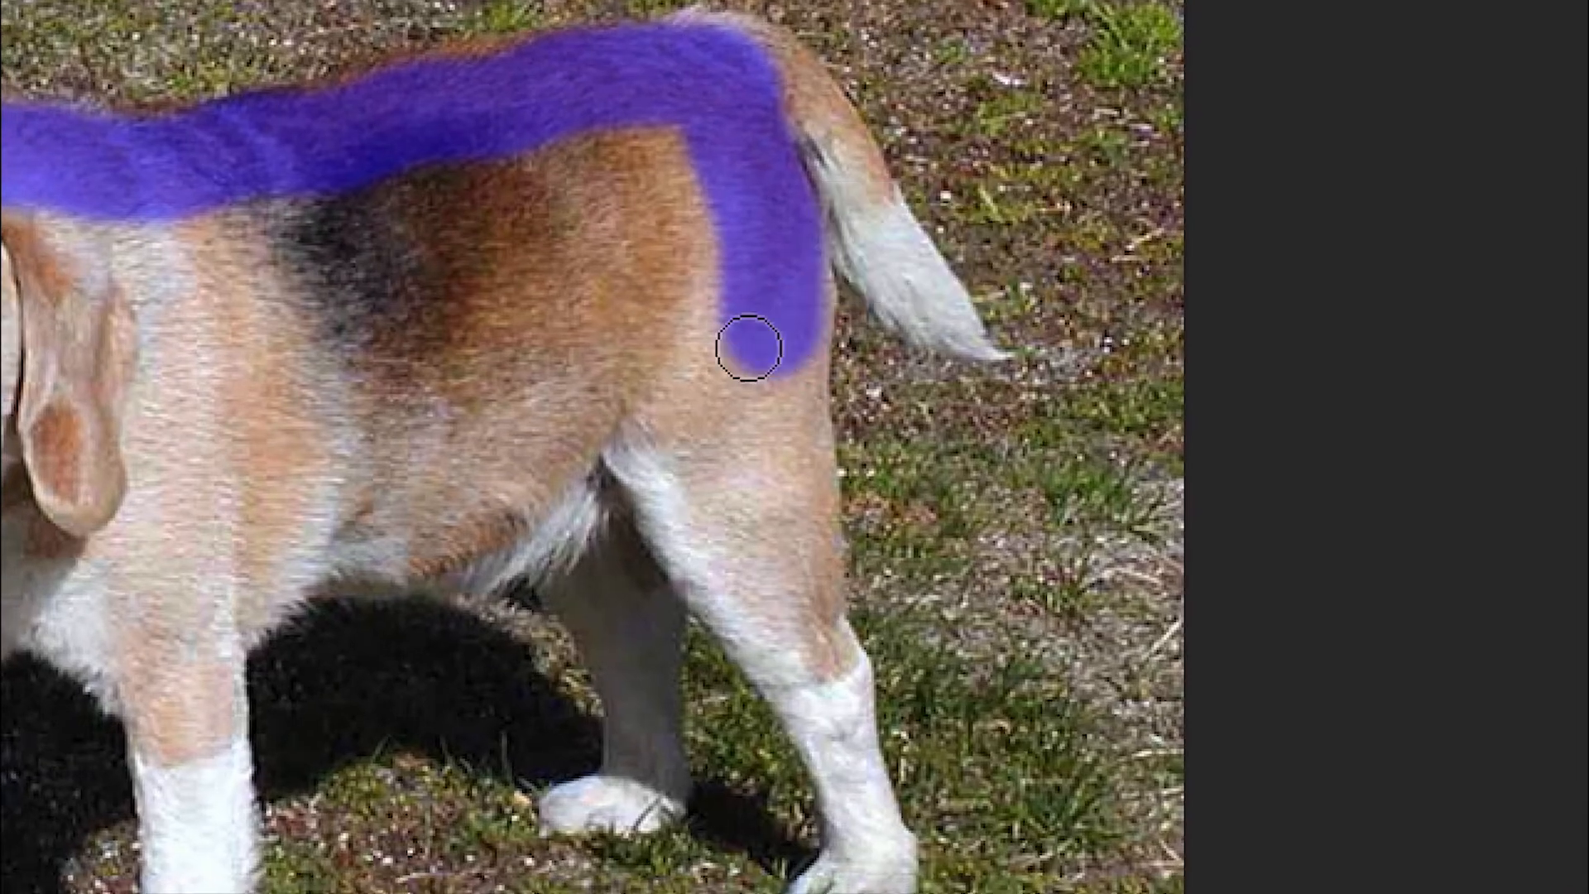
Step: Mask down the rear thigh, the far hind leg, the belly edge and the nearer front leg, reducing the brush to 22 px
{"action": "scroll", "coordinate": [750, 348], "scroll_direction": "up", "scroll_amount": 1}
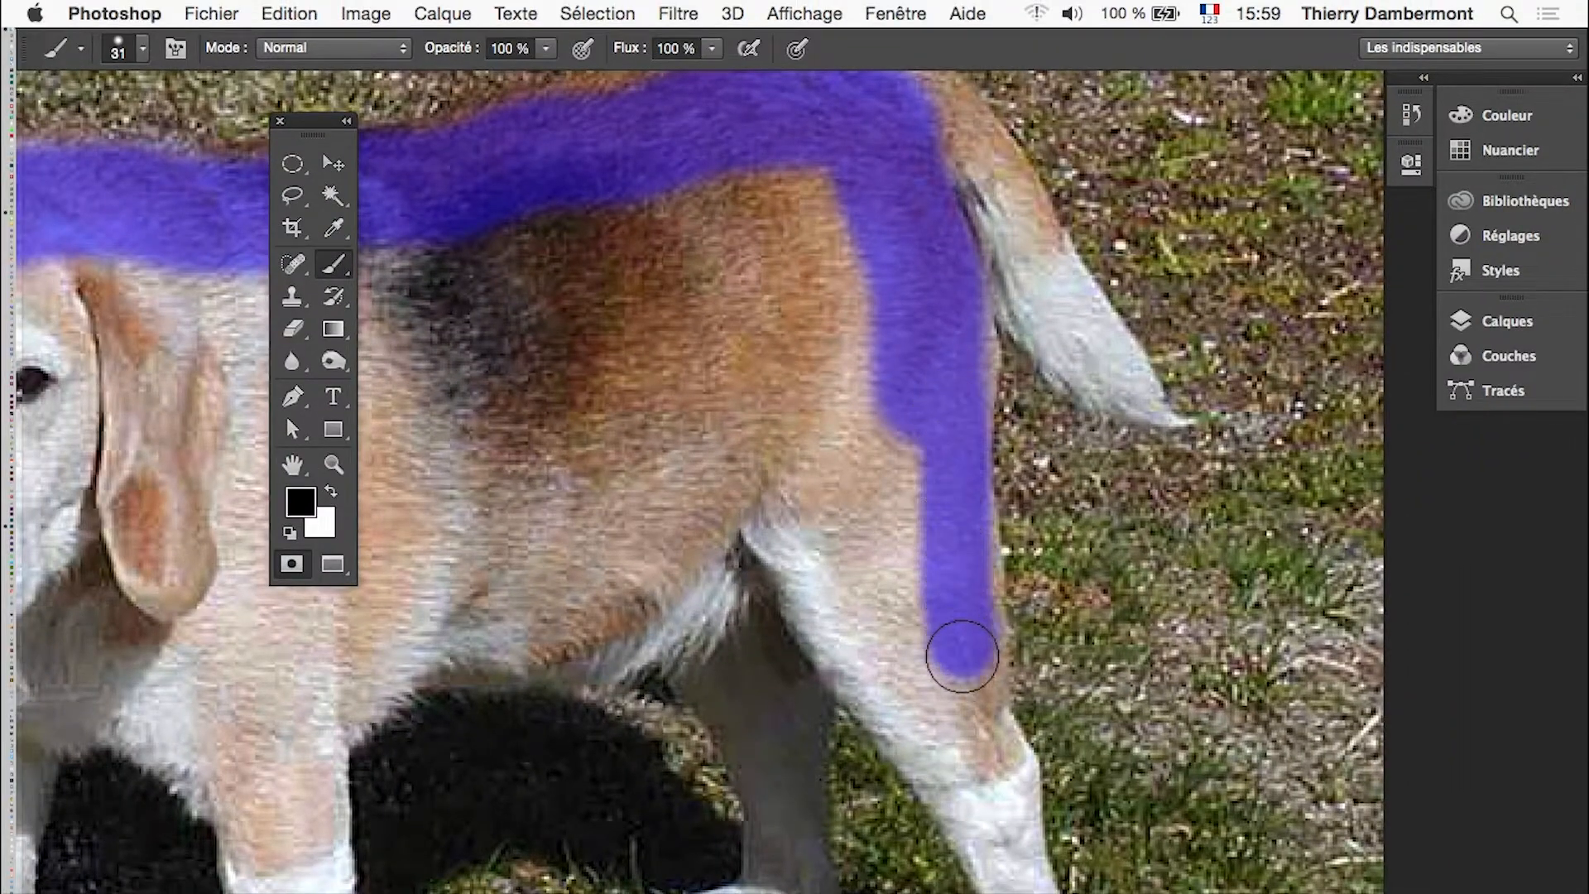
{"action": "mouse_move", "coordinate": [962, 657]}
{"action": "left_mouse_down"}
{"action": "mouse_move", "coordinate": [989, 771]}
{"action": "mouse_move", "coordinate": [844, 617]}
{"action": "mouse_move", "coordinate": [778, 514]}
{"action": "mouse_move", "coordinate": [852, 598]}
{"action": "mouse_move", "coordinate": [952, 438]}
{"action": "left_mouse_up"}
{"action": "key", "text": "space"}
{"action": "mouse_move", "coordinate": [894, 395]}
{"action": "left_mouse_down"}
{"action": "mouse_move", "coordinate": [888, 702]}
{"action": "mouse_move", "coordinate": [864, 712]}
{"action": "left_mouse_up"}
{"action": "mouse_move", "coordinate": [868, 569]}
{"action": "left_mouse_down"}
{"action": "mouse_move", "coordinate": [797, 430]}
{"action": "mouse_move", "coordinate": [847, 383]}
{"action": "left_mouse_up"}
{"action": "mouse_move", "coordinate": [843, 303]}
{"action": "left_mouse_down"}
{"action": "mouse_move", "coordinate": [746, 347]}
{"action": "mouse_move", "coordinate": [1013, 353]}
{"action": "mouse_move", "coordinate": [1079, 389]}
{"action": "mouse_move", "coordinate": [1047, 423]}
{"action": "mouse_move", "coordinate": [978, 444]}
{"action": "mouse_move", "coordinate": [799, 441]}
{"action": "mouse_move", "coordinate": [1089, 412]}
{"action": "mouse_move", "coordinate": [806, 464]}
{"action": "mouse_move", "coordinate": [716, 558]}
{"action": "mouse_move", "coordinate": [719, 576]}
{"action": "mouse_move", "coordinate": [858, 309]}
{"action": "mouse_move", "coordinate": [870, 538]}
{"action": "mouse_move", "coordinate": [831, 724]}
{"action": "left_mouse_up"}
{"action": "mouse_move", "coordinate": [861, 645]}
{"action": "left_mouse_down"}
{"action": "mouse_move", "coordinate": [856, 755]}
{"action": "mouse_move", "coordinate": [828, 807]}
{"action": "mouse_move", "coordinate": [762, 811]}
{"action": "mouse_move", "coordinate": [816, 752]}
{"action": "mouse_move", "coordinate": [831, 613]}
{"action": "mouse_move", "coordinate": [827, 425]}
{"action": "mouse_move", "coordinate": [799, 325]}
{"action": "mouse_move", "coordinate": [817, 581]}
{"action": "left_mouse_up"}
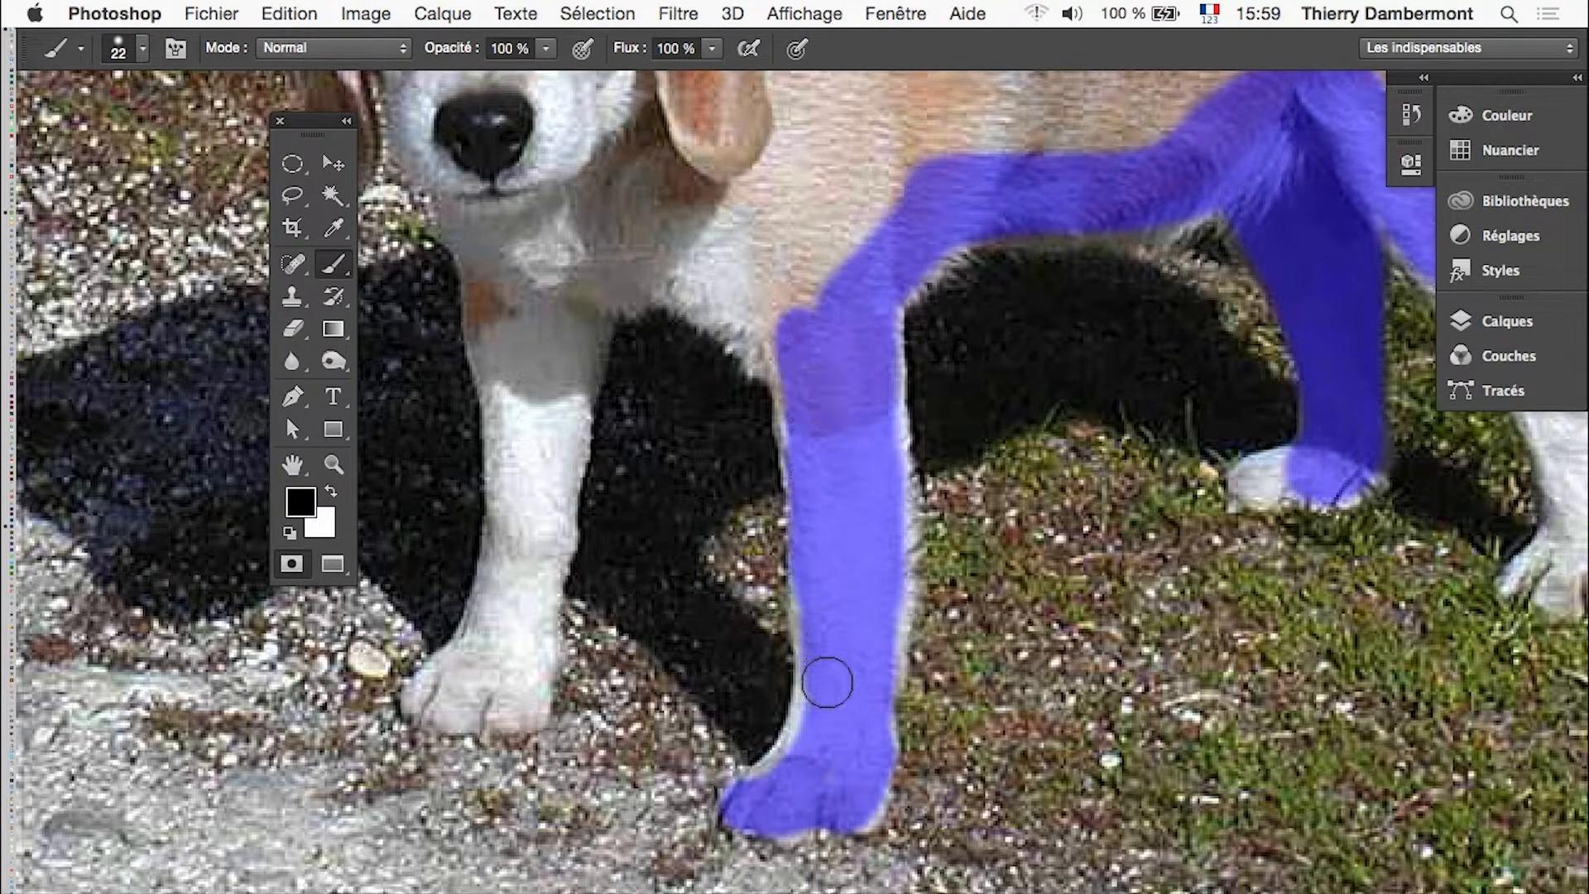
Step: Mask the front paw, chest, other front leg, muzzle edge and the tip of the outer ear, finishing with a 17 px brush
{"action": "left_click_drag", "start_coordinate": [827, 682], "coordinate": [783, 776]}
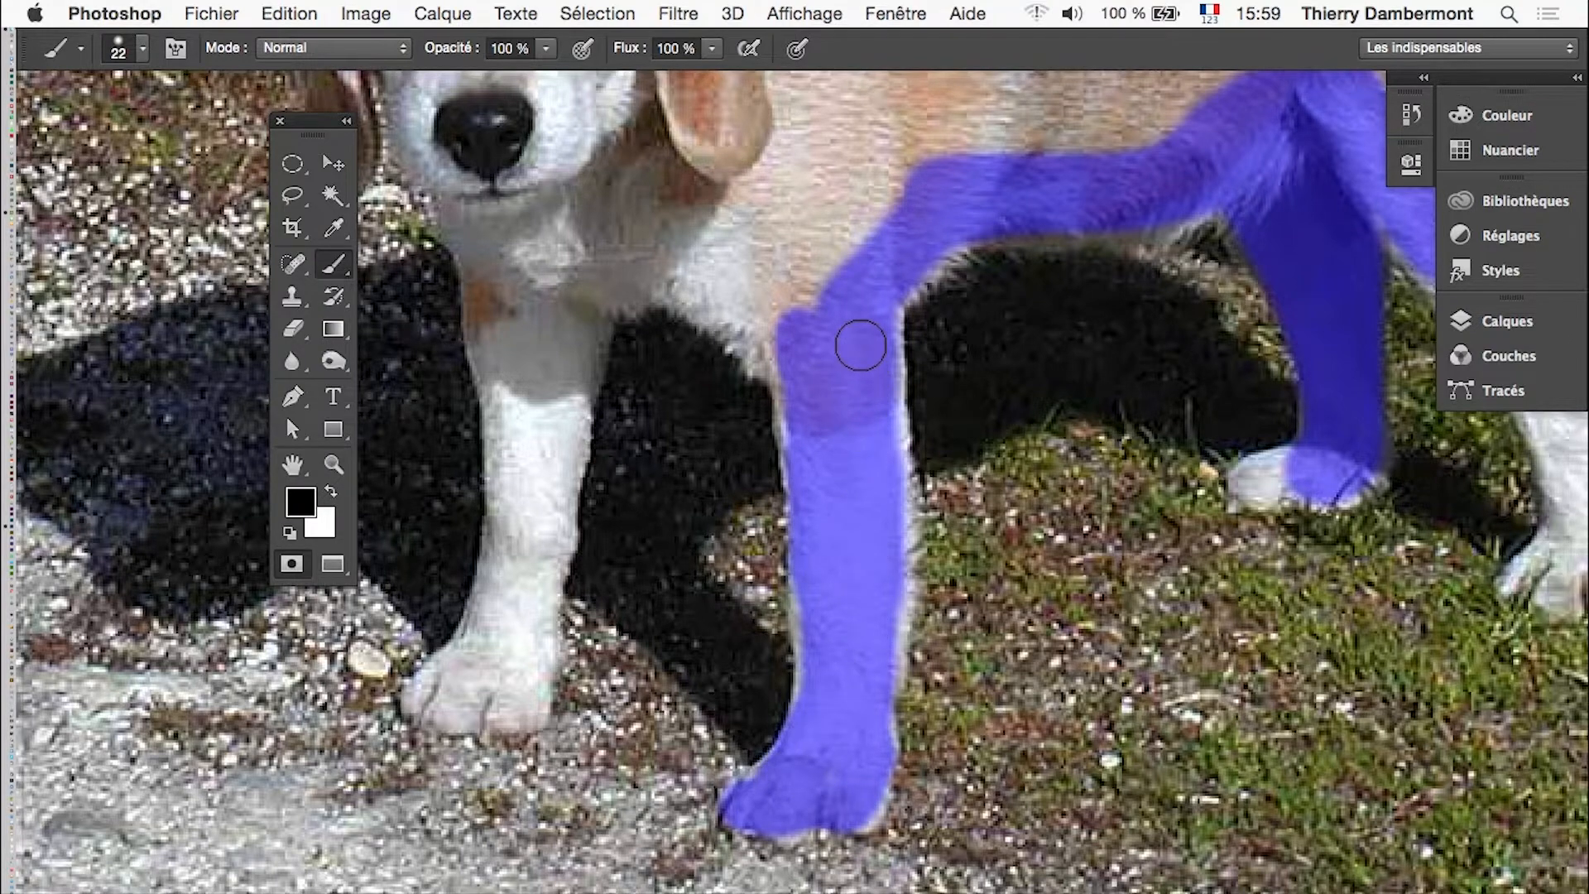
{"action": "left_click_drag", "start_coordinate": [799, 332], "coordinate": [943, 413]}
{"action": "mouse_move", "coordinate": [940, 466]}
{"action": "left_mouse_down"}
{"action": "mouse_move", "coordinate": [890, 374]}
{"action": "mouse_move", "coordinate": [939, 428]}
{"action": "mouse_move", "coordinate": [820, 356]}
{"action": "mouse_move", "coordinate": [719, 363]}
{"action": "mouse_move", "coordinate": [713, 452]}
{"action": "mouse_move", "coordinate": [649, 630]}
{"action": "mouse_move", "coordinate": [649, 662]}
{"action": "mouse_move", "coordinate": [707, 453]}
{"action": "mouse_move", "coordinate": [705, 600]}
{"action": "mouse_move", "coordinate": [653, 765]}
{"action": "mouse_move", "coordinate": [667, 731]}
{"action": "mouse_move", "coordinate": [672, 756]}
{"action": "mouse_move", "coordinate": [648, 774]}
{"action": "mouse_move", "coordinate": [575, 777]}
{"action": "mouse_move", "coordinate": [667, 625]}
{"action": "mouse_move", "coordinate": [647, 406]}
{"action": "mouse_move", "coordinate": [586, 217]}
{"action": "mouse_move", "coordinate": [664, 257]}
{"action": "mouse_move", "coordinate": [757, 389]}
{"action": "left_mouse_up"}
{"action": "mouse_move", "coordinate": [677, 265]}
{"action": "left_mouse_down"}
{"action": "mouse_move", "coordinate": [658, 302]}
{"action": "mouse_move", "coordinate": [669, 381]}
{"action": "mouse_move", "coordinate": [725, 421]}
{"action": "mouse_move", "coordinate": [770, 409]}
{"action": "left_mouse_up"}
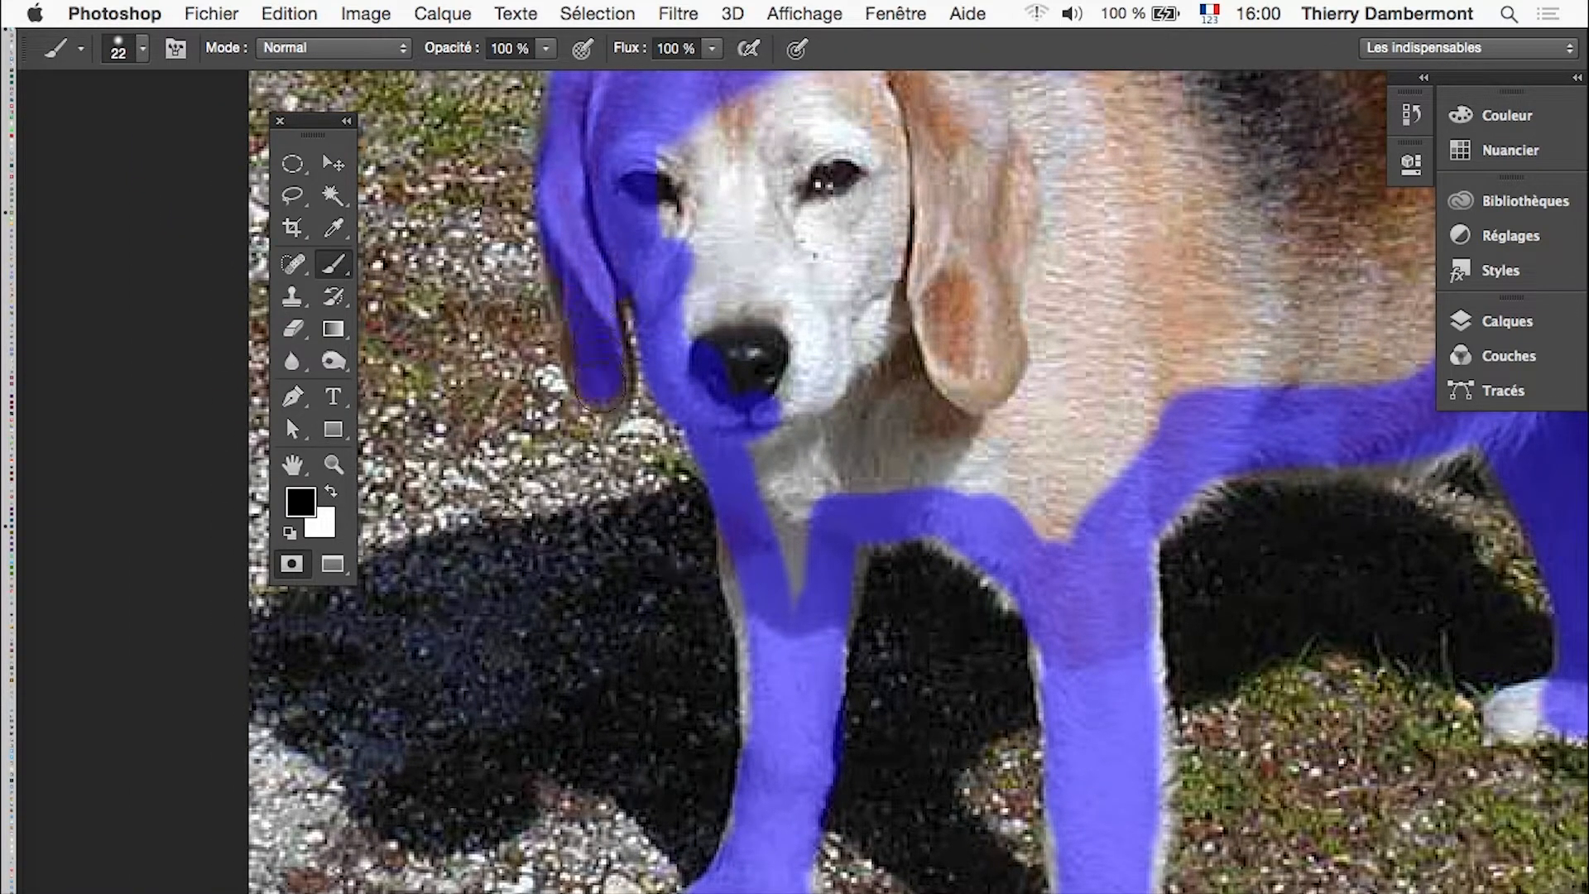
{"action": "left_click_drag", "start_coordinate": [605, 237], "coordinate": [684, 299]}
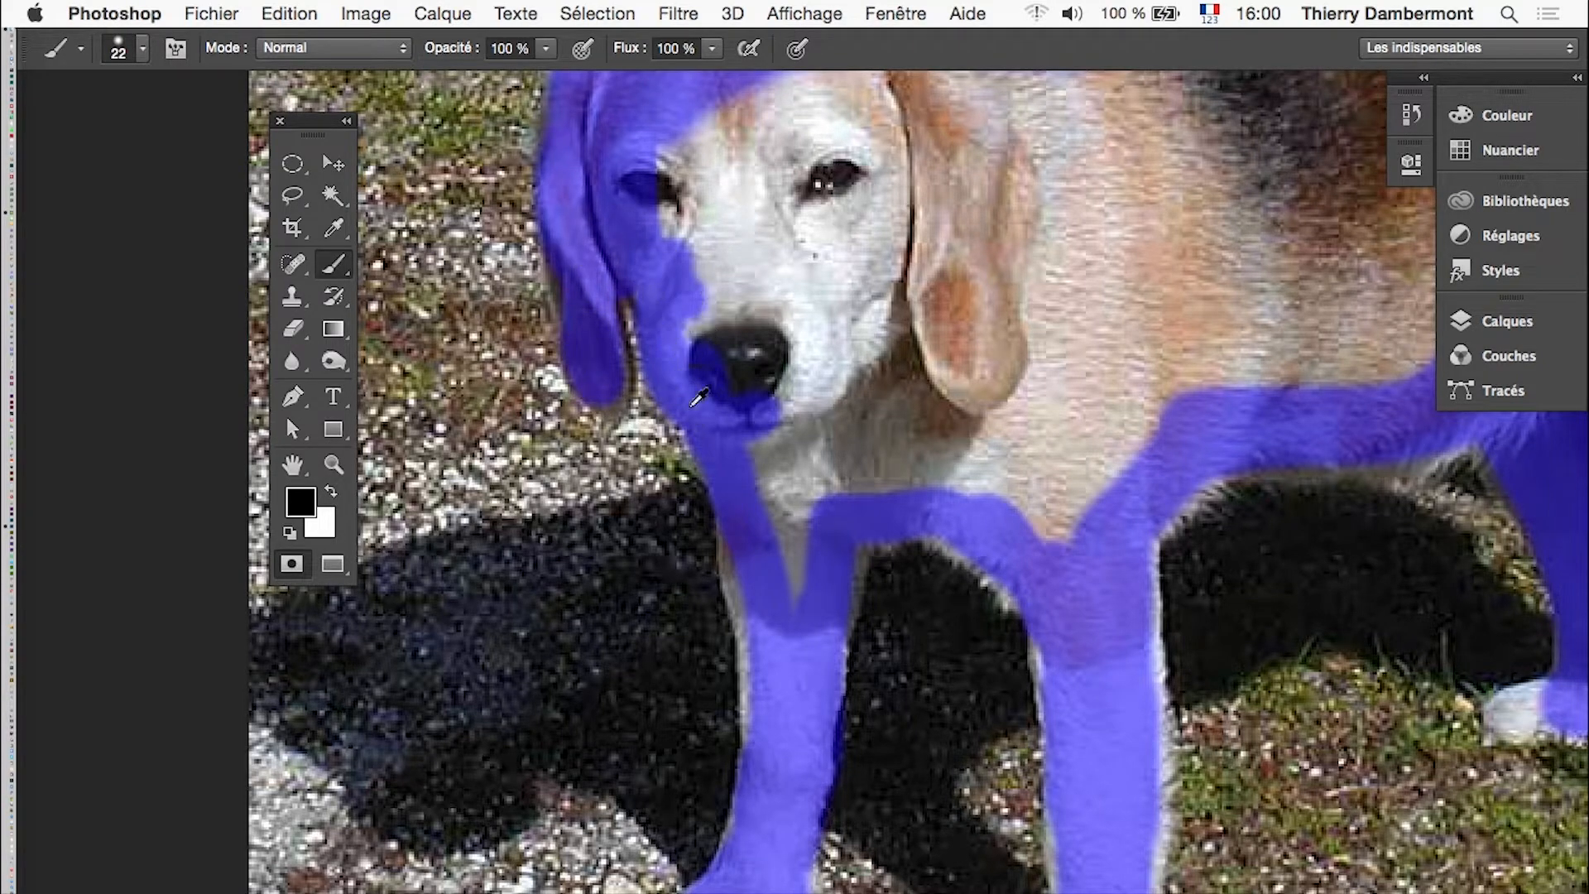
{"action": "left_click_drag", "start_coordinate": [697, 398], "coordinate": [700, 399]}
{"action": "left_click_drag", "start_coordinate": [775, 736], "coordinate": [792, 758]}
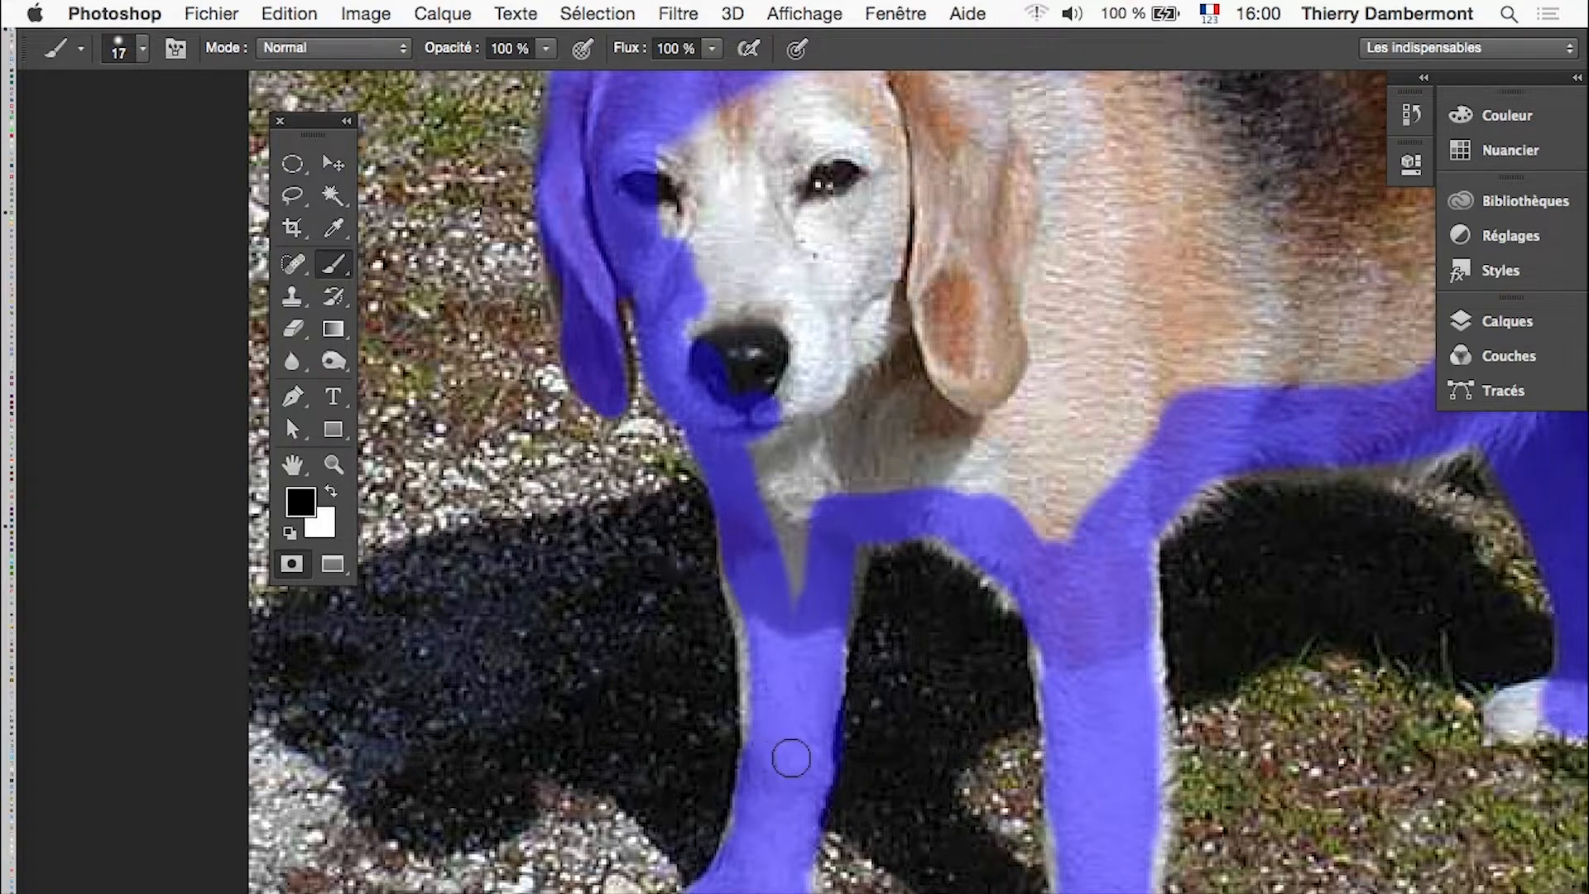
Step: Enlarge the brush to 44 px and fill the unpainted interior of the dog's face, chest and body with the mask
{"action": "left_click", "coordinate": [838, 538], "text": "alt"}
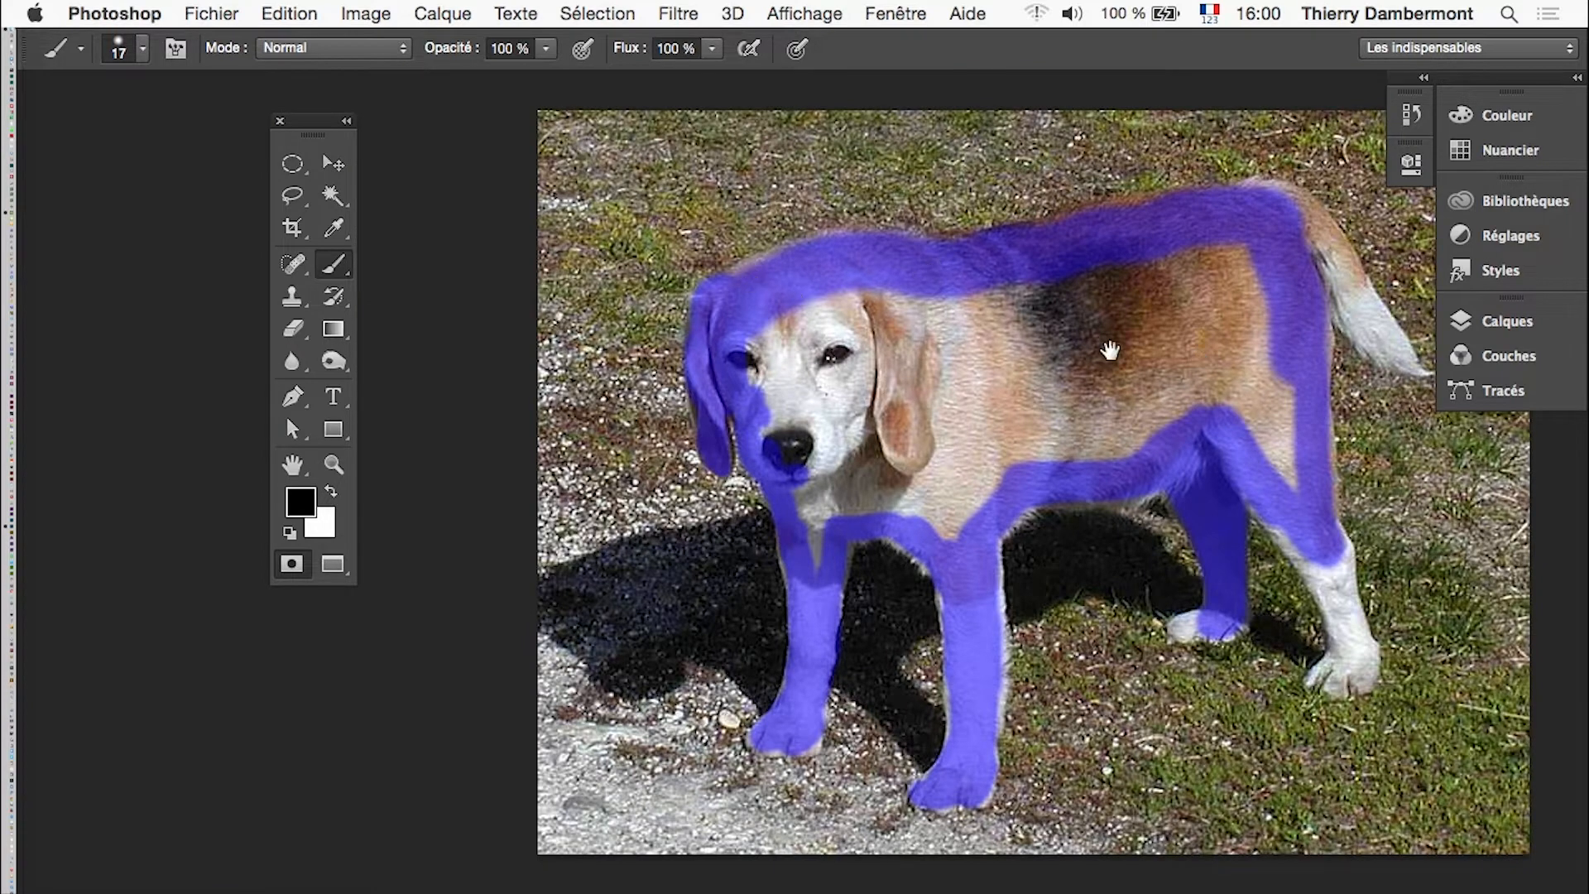
{"action": "left_click_drag", "start_coordinate": [1110, 351], "coordinate": [808, 443]}
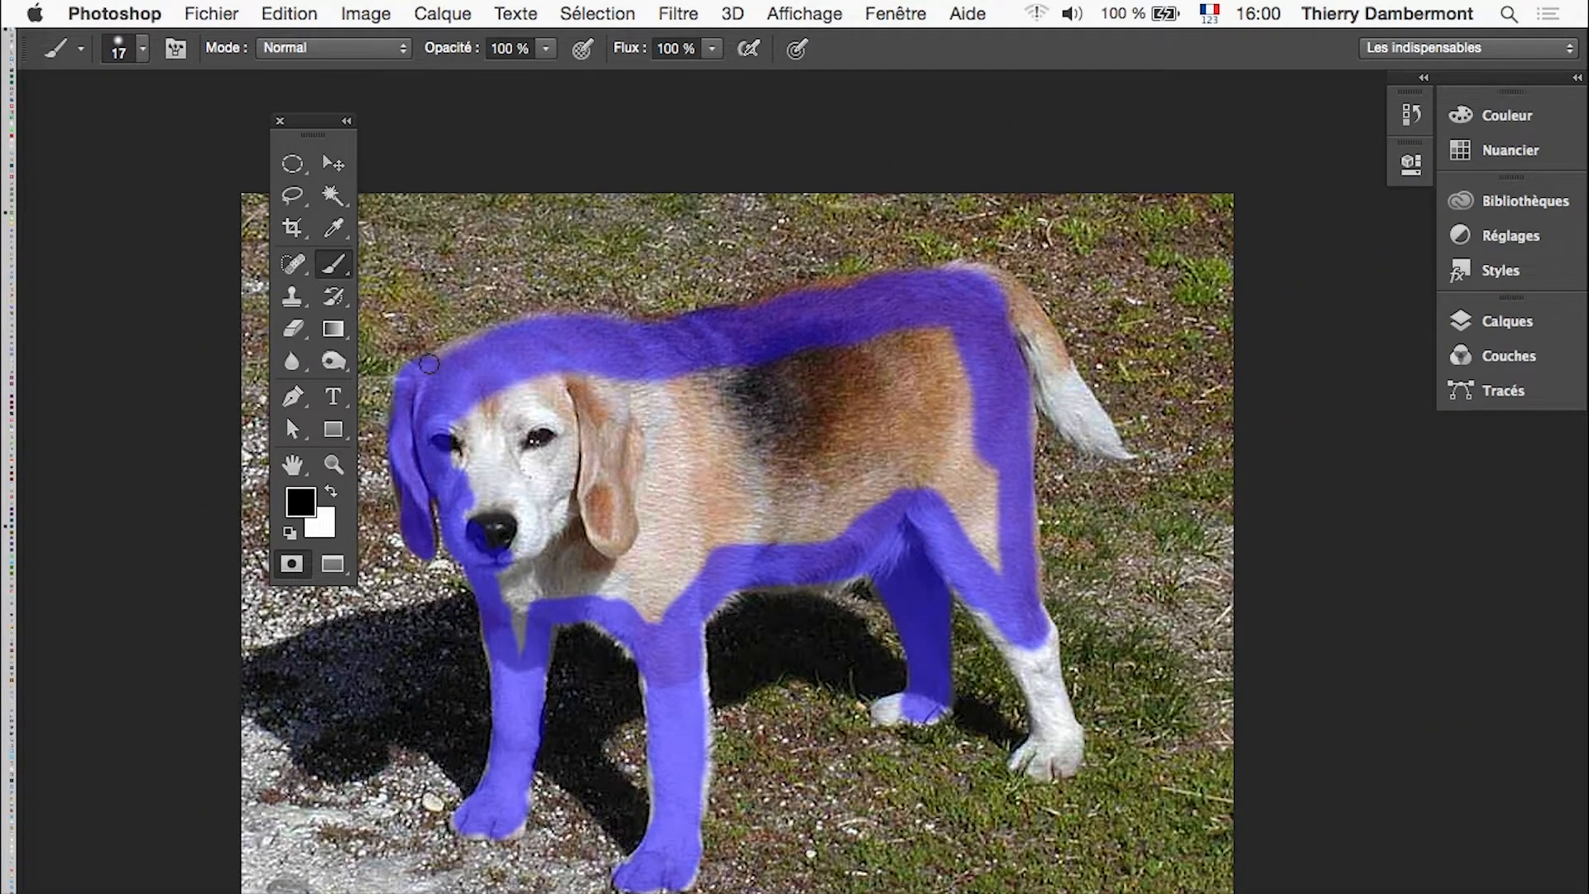
{"action": "mouse_move", "coordinate": [464, 384]}
{"action": "left_mouse_down"}
{"action": "mouse_move", "coordinate": [505, 386]}
{"action": "mouse_move", "coordinate": [465, 408]}
{"action": "mouse_move", "coordinate": [515, 609]}
{"action": "mouse_move", "coordinate": [514, 558]}
{"action": "mouse_move", "coordinate": [502, 572]}
{"action": "mouse_move", "coordinate": [534, 555]}
{"action": "mouse_move", "coordinate": [547, 580]}
{"action": "mouse_move", "coordinate": [625, 584]}
{"action": "mouse_move", "coordinate": [652, 613]}
{"action": "left_mouse_up"}
{"action": "left_click", "coordinate": [542, 469], "text": "ctrl+alt"}
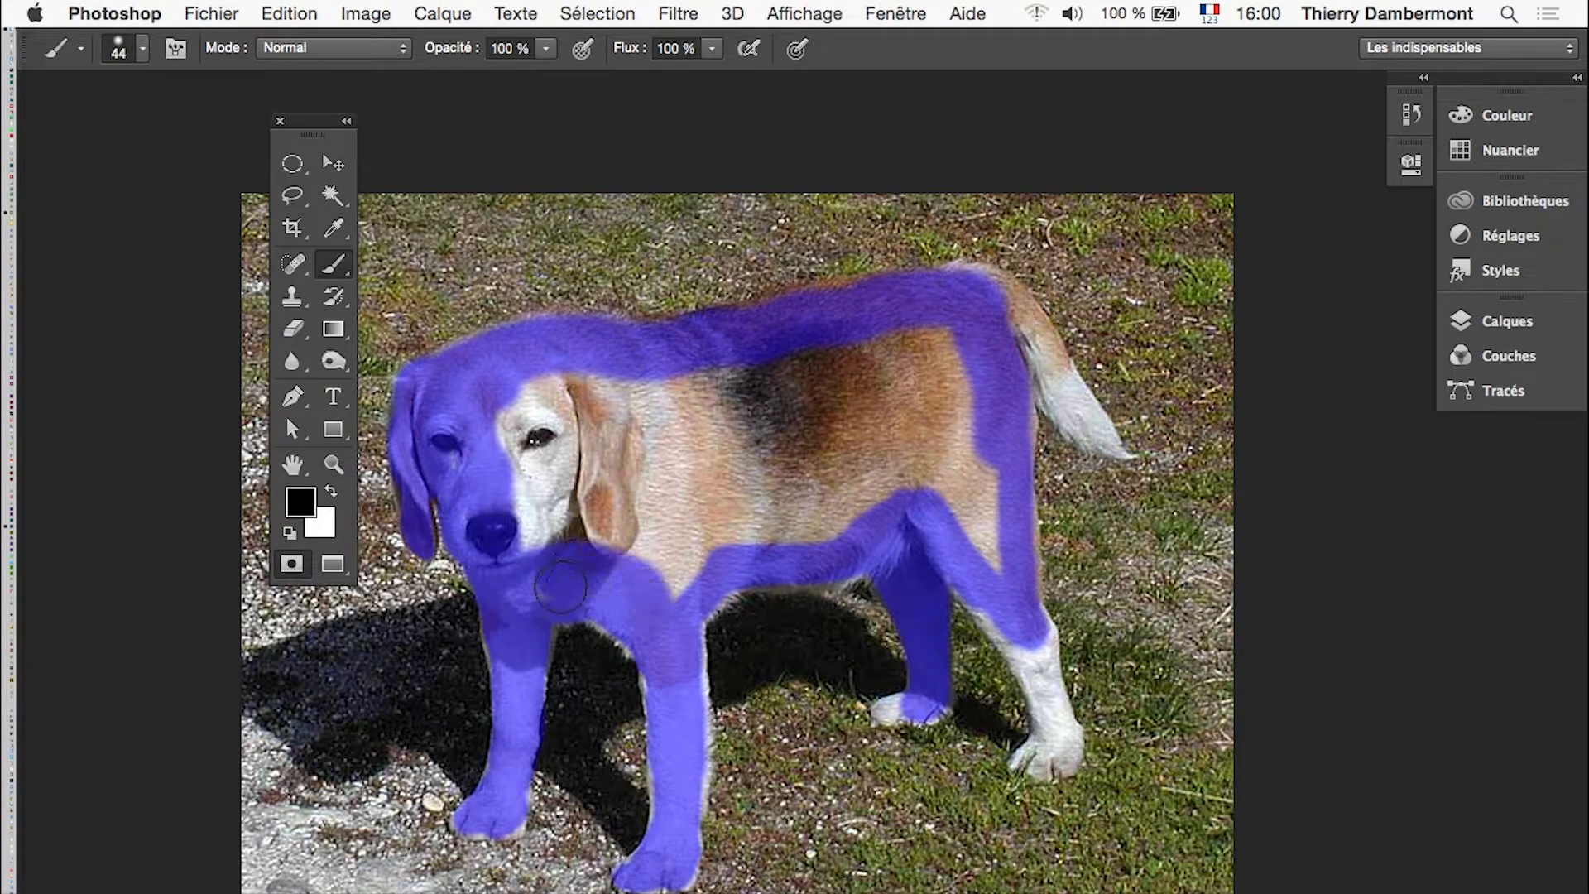
{"action": "mouse_move", "coordinate": [561, 587]}
{"action": "left_mouse_down"}
{"action": "mouse_move", "coordinate": [710, 565]}
{"action": "mouse_move", "coordinate": [679, 588]}
{"action": "mouse_move", "coordinate": [642, 569]}
{"action": "mouse_move", "coordinate": [687, 537]}
{"action": "mouse_move", "coordinate": [642, 516]}
{"action": "mouse_move", "coordinate": [569, 539]}
{"action": "mouse_move", "coordinate": [619, 497]}
{"action": "mouse_move", "coordinate": [550, 459]}
{"action": "mouse_move", "coordinate": [504, 532]}
{"action": "mouse_move", "coordinate": [527, 453]}
{"action": "left_mouse_up"}
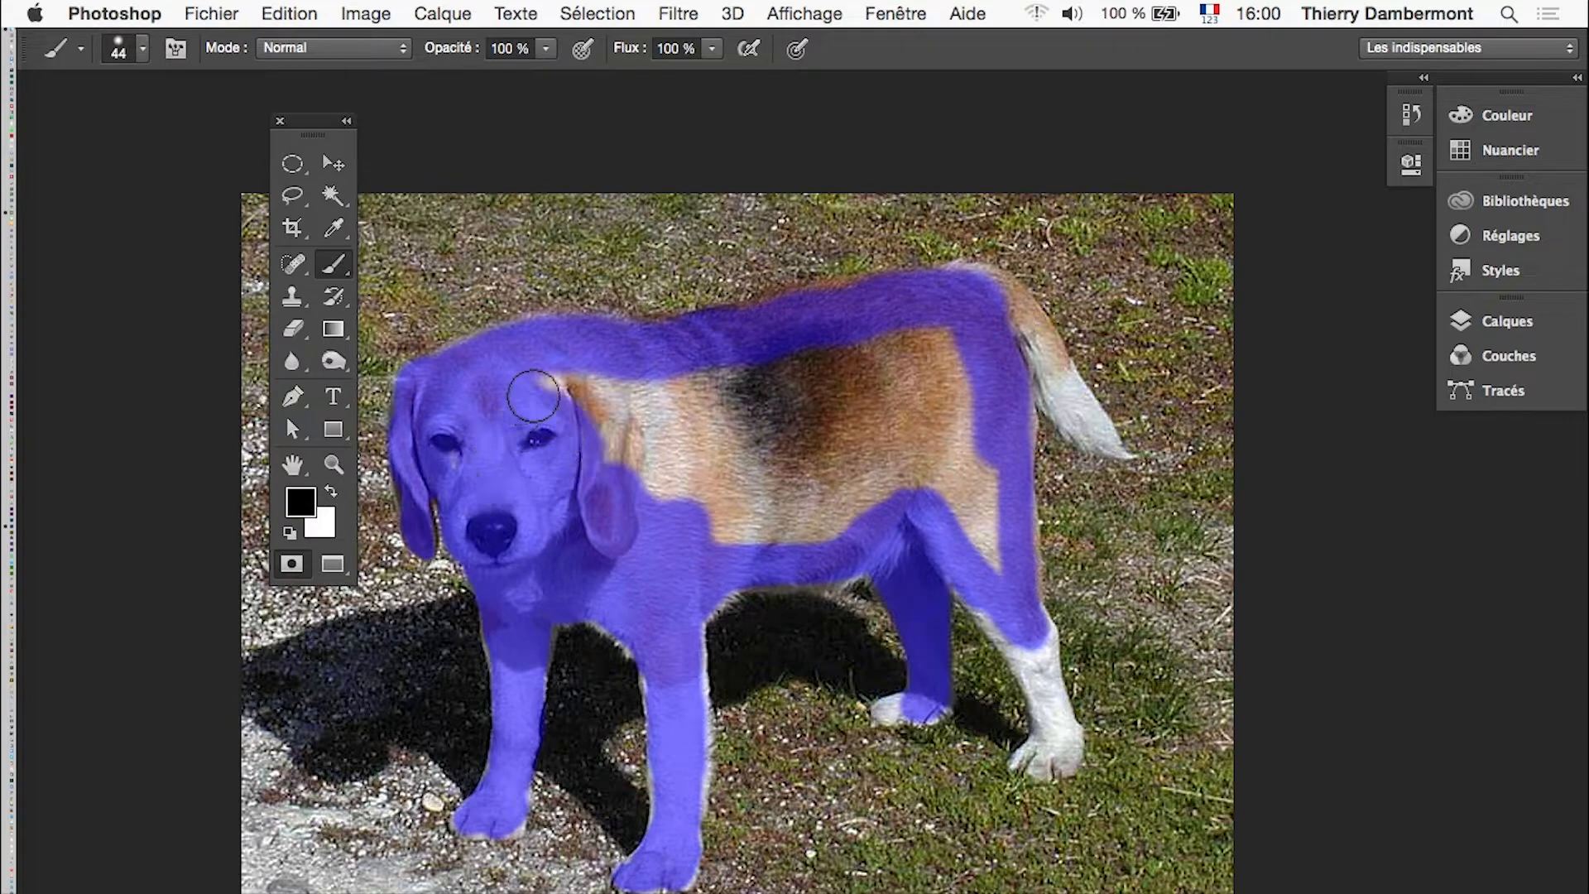
{"action": "mouse_move", "coordinate": [533, 396]}
{"action": "left_mouse_down"}
{"action": "mouse_move", "coordinate": [614, 415]}
{"action": "mouse_move", "coordinate": [599, 395]}
{"action": "mouse_move", "coordinate": [751, 390]}
{"action": "mouse_move", "coordinate": [945, 350]}
{"action": "mouse_move", "coordinate": [1003, 555]}
{"action": "mouse_move", "coordinate": [934, 498]}
{"action": "mouse_move", "coordinate": [852, 496]}
{"action": "mouse_move", "coordinate": [799, 533]}
{"action": "mouse_move", "coordinate": [684, 541]}
{"action": "mouse_move", "coordinate": [647, 487]}
{"action": "mouse_move", "coordinate": [923, 471]}
{"action": "mouse_move", "coordinate": [934, 398]}
{"action": "mouse_move", "coordinate": [826, 433]}
{"action": "mouse_move", "coordinate": [670, 433]}
{"action": "mouse_move", "coordinate": [604, 463]}
{"action": "mouse_move", "coordinate": [874, 485]}
{"action": "mouse_move", "coordinate": [699, 538]}
{"action": "mouse_move", "coordinate": [783, 483]}
{"action": "mouse_move", "coordinate": [739, 473]}
{"action": "left_mouse_up"}
{"action": "left_click_drag", "start_coordinate": [970, 372], "coordinate": [963, 375]}
Step: Mask the dog's tail along its outline with a fine 10 px brush
{"action": "scroll", "coordinate": [1004, 327], "scroll_direction": "up", "scroll_amount": 5}
{"action": "mouse_move", "coordinate": [1012, 317]}
{"action": "left_mouse_down"}
{"action": "mouse_move", "coordinate": [982, 320]}
{"action": "mouse_move", "coordinate": [994, 244]}
{"action": "mouse_move", "coordinate": [1071, 374]}
{"action": "mouse_move", "coordinate": [1045, 375]}
{"action": "mouse_move", "coordinate": [1096, 408]}
{"action": "mouse_move", "coordinate": [1209, 554]}
{"action": "mouse_move", "coordinate": [1146, 466]}
{"action": "left_mouse_up"}
{"action": "mouse_move", "coordinate": [1078, 356]}
{"action": "left_mouse_down"}
{"action": "mouse_move", "coordinate": [1145, 519]}
{"action": "mouse_move", "coordinate": [1191, 541]}
{"action": "mouse_move", "coordinate": [1167, 541]}
{"action": "left_mouse_up"}
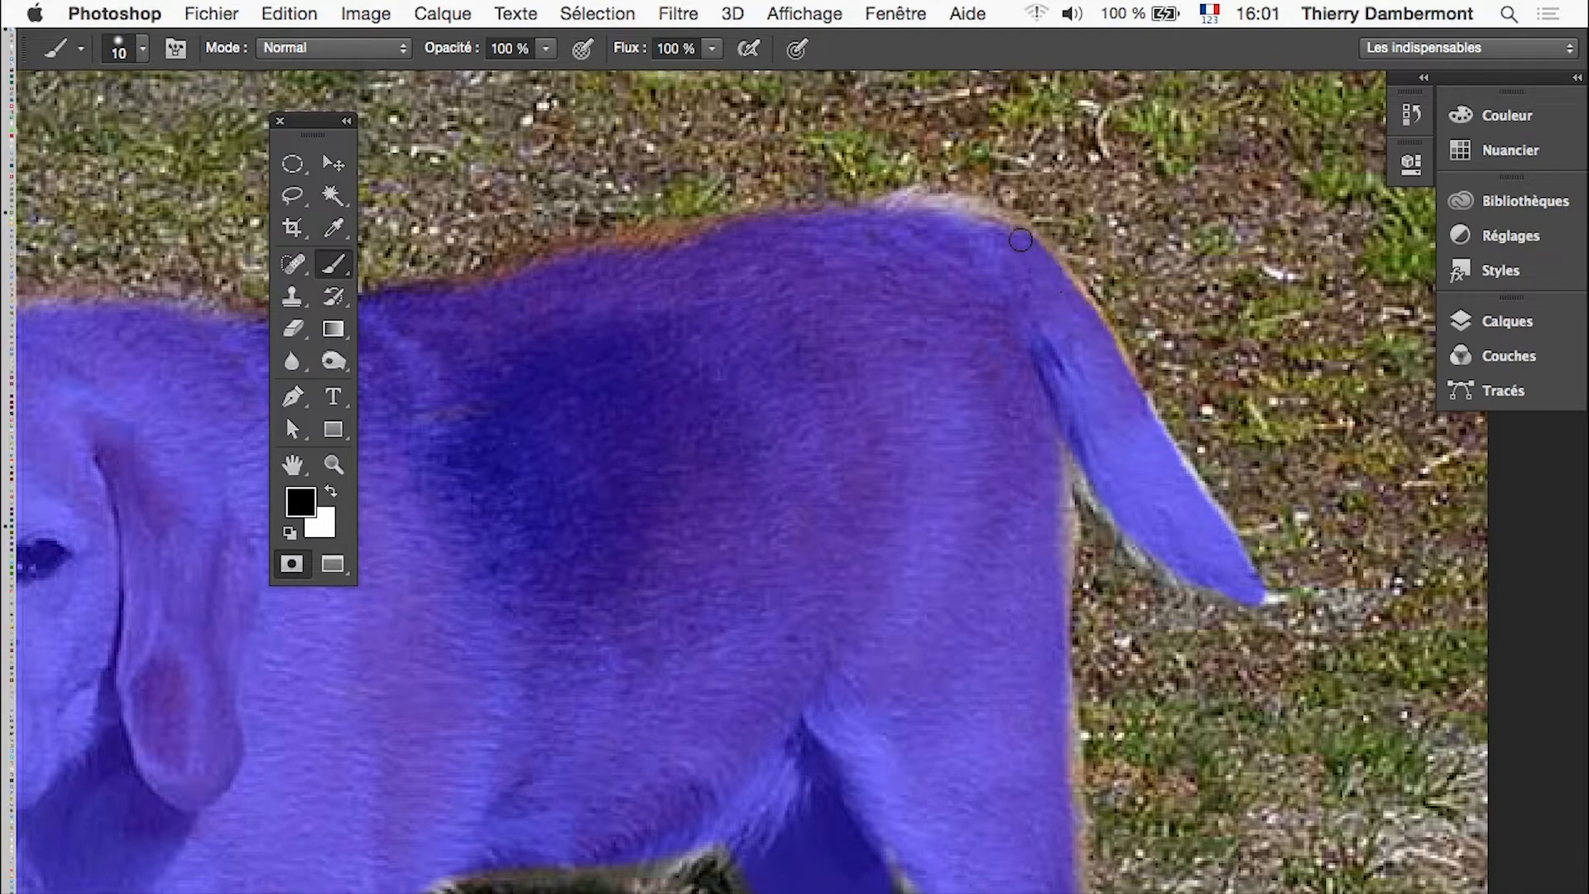
Step: Set the brush to 28 px and touch up the mask edge along the rump and back
{"action": "left_click_drag", "start_coordinate": [792, 357], "coordinate": [952, 369]}
{"action": "left_click_drag", "start_coordinate": [909, 422], "coordinate": [930, 422]}
{"action": "left_click_drag", "start_coordinate": [954, 346], "coordinate": [953, 346]}
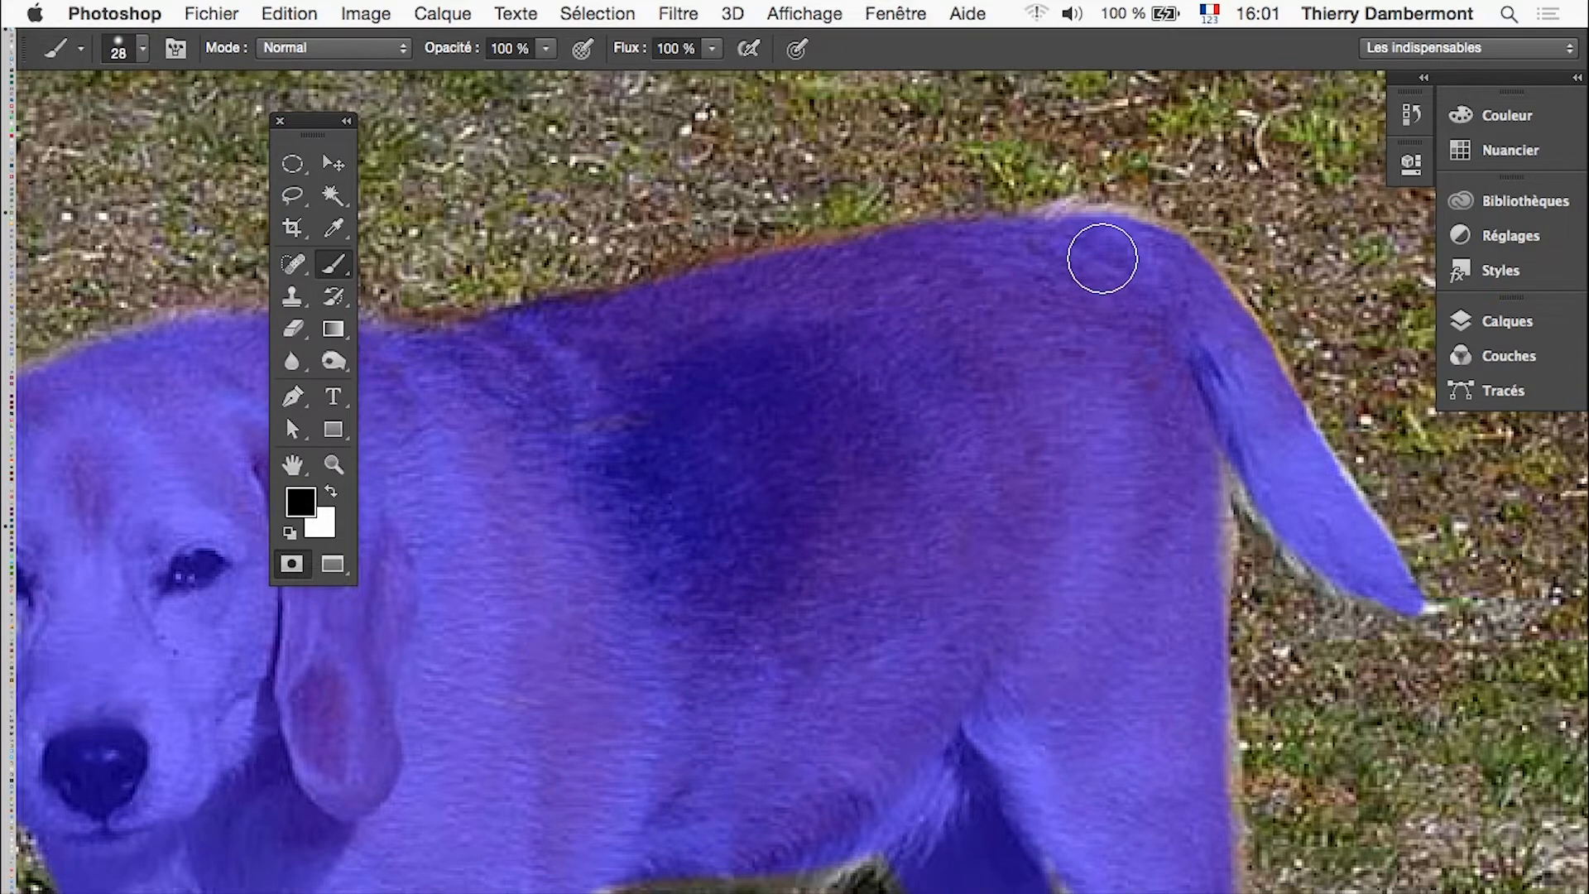
{"action": "left_click_drag", "start_coordinate": [955, 365], "coordinate": [1228, 377]}
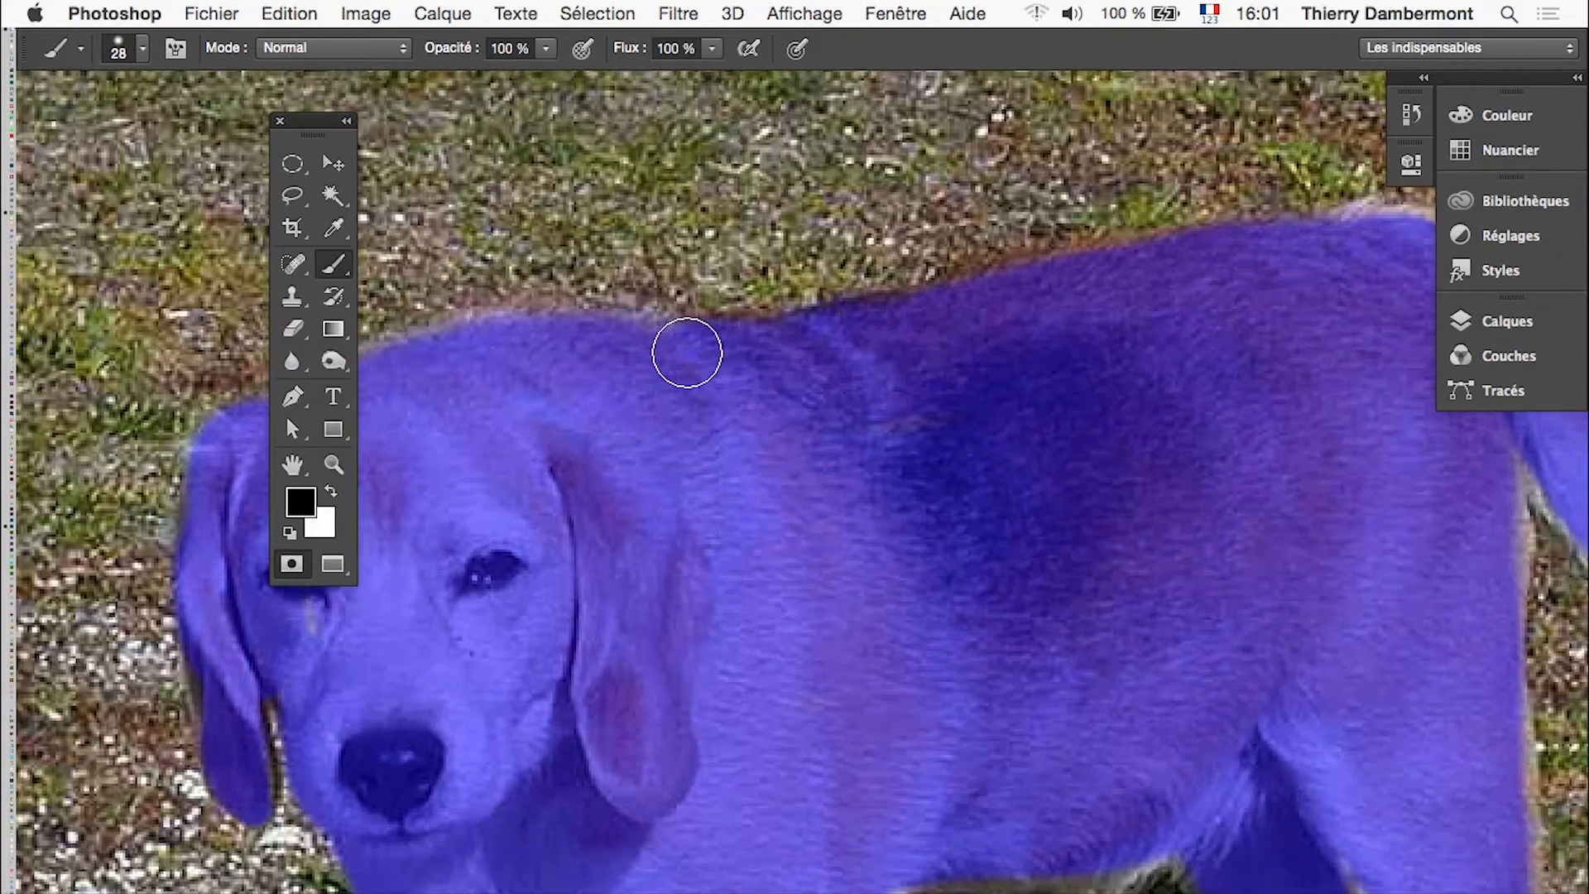
Step: Mask the far hind paw and the lower part of the near hind leg and paw with a 16 px brush
{"action": "left_click", "coordinate": [679, 594], "text": "alt"}
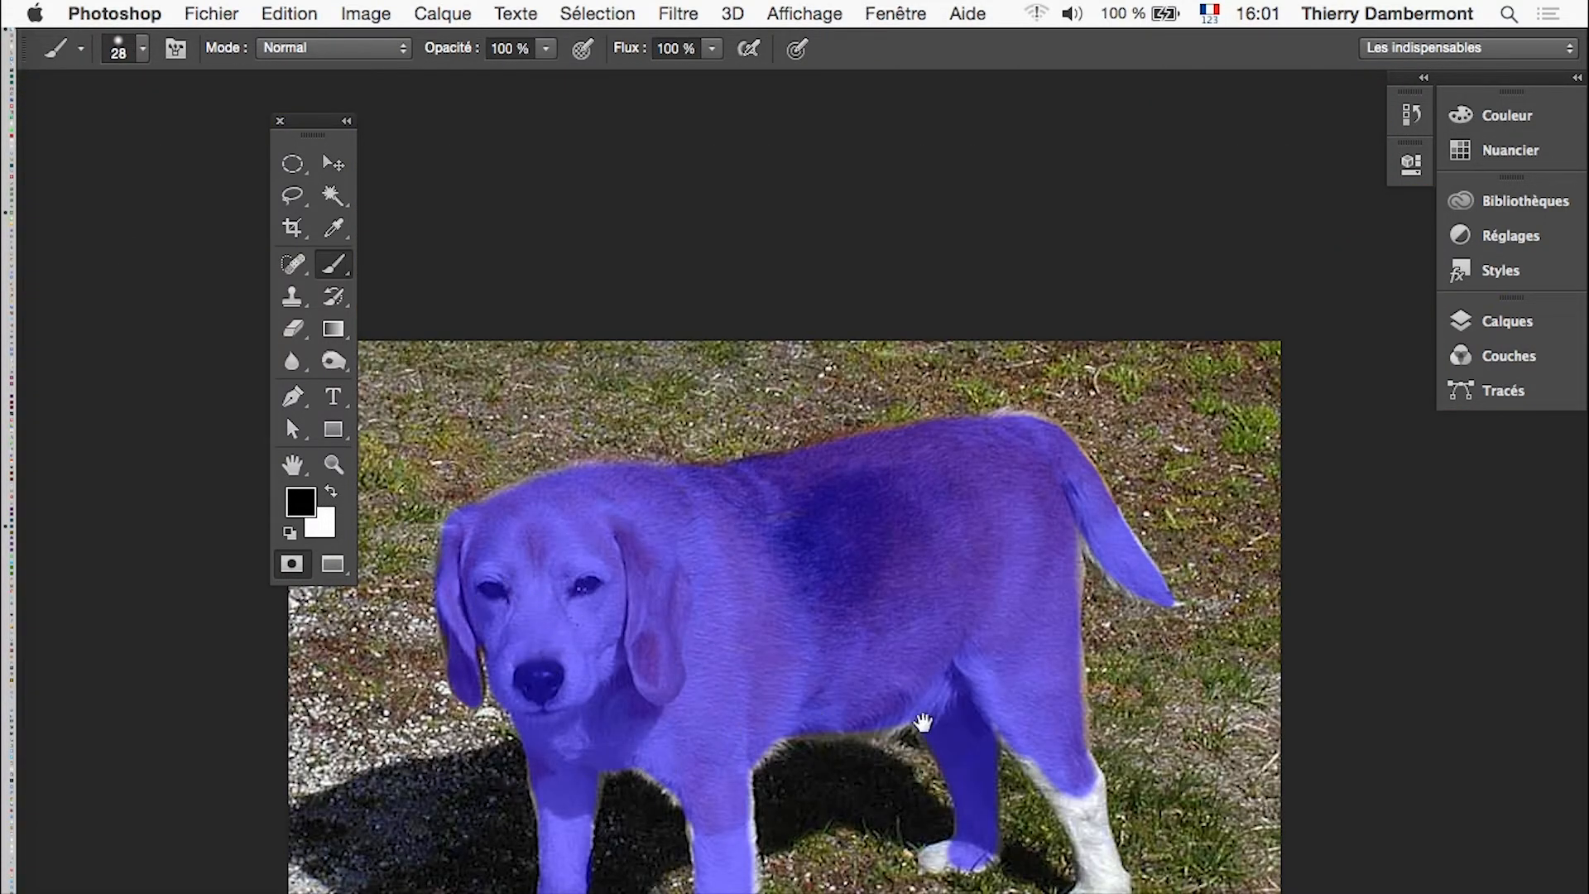
{"action": "left_click_drag", "start_coordinate": [923, 722], "coordinate": [838, 545]}
{"action": "left_click", "coordinate": [874, 702], "text": "super"}
{"action": "left_click", "coordinate": [875, 701], "text": "super"}
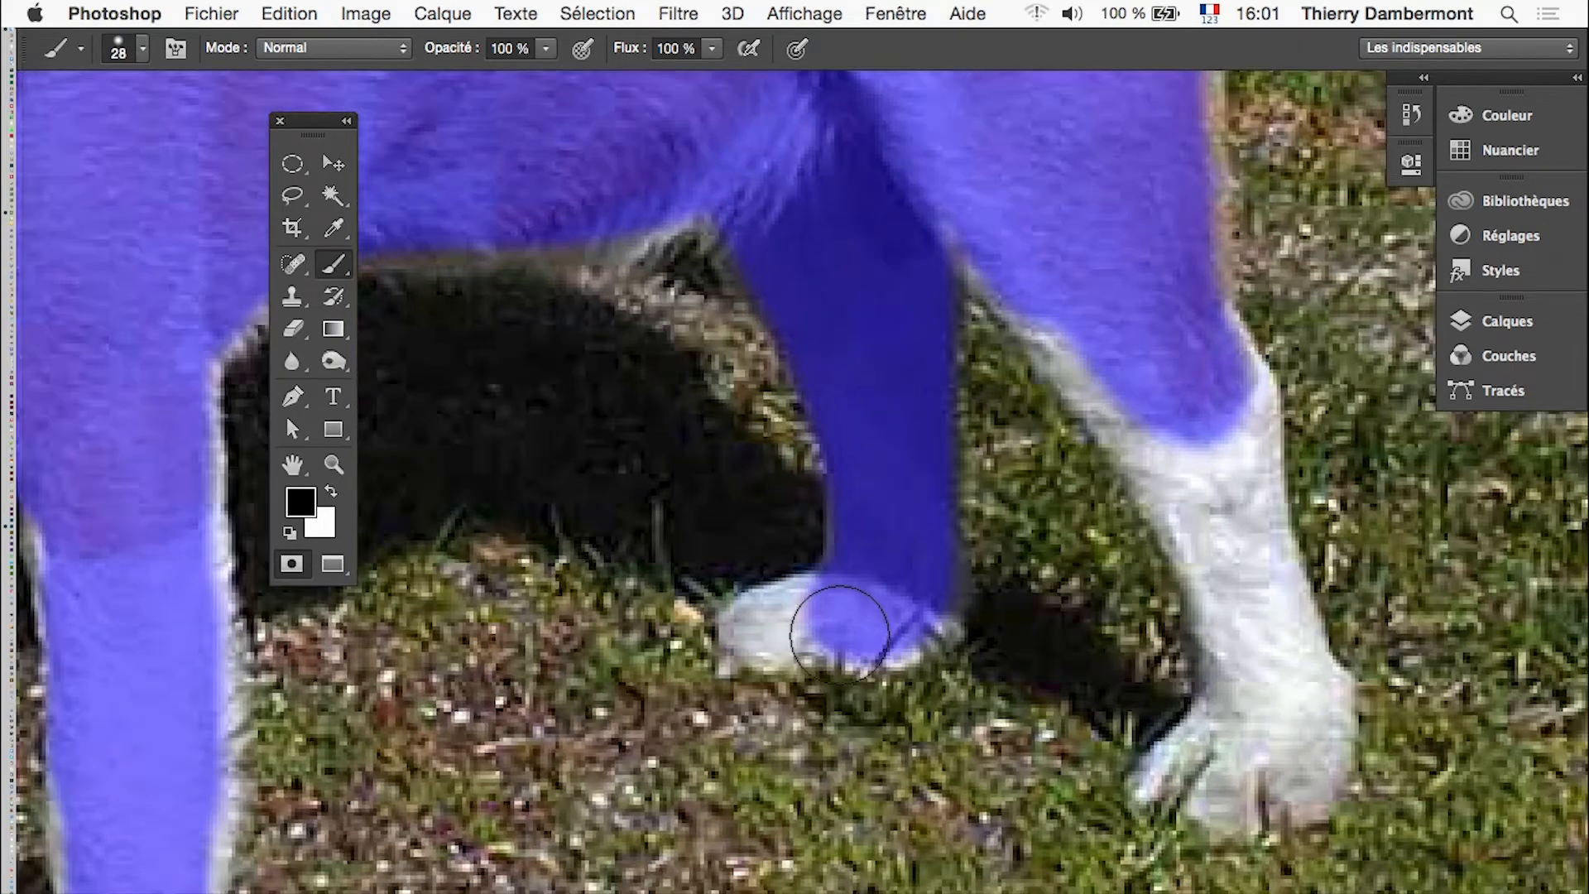
{"action": "left_click_drag", "start_coordinate": [884, 652], "coordinate": [775, 629]}
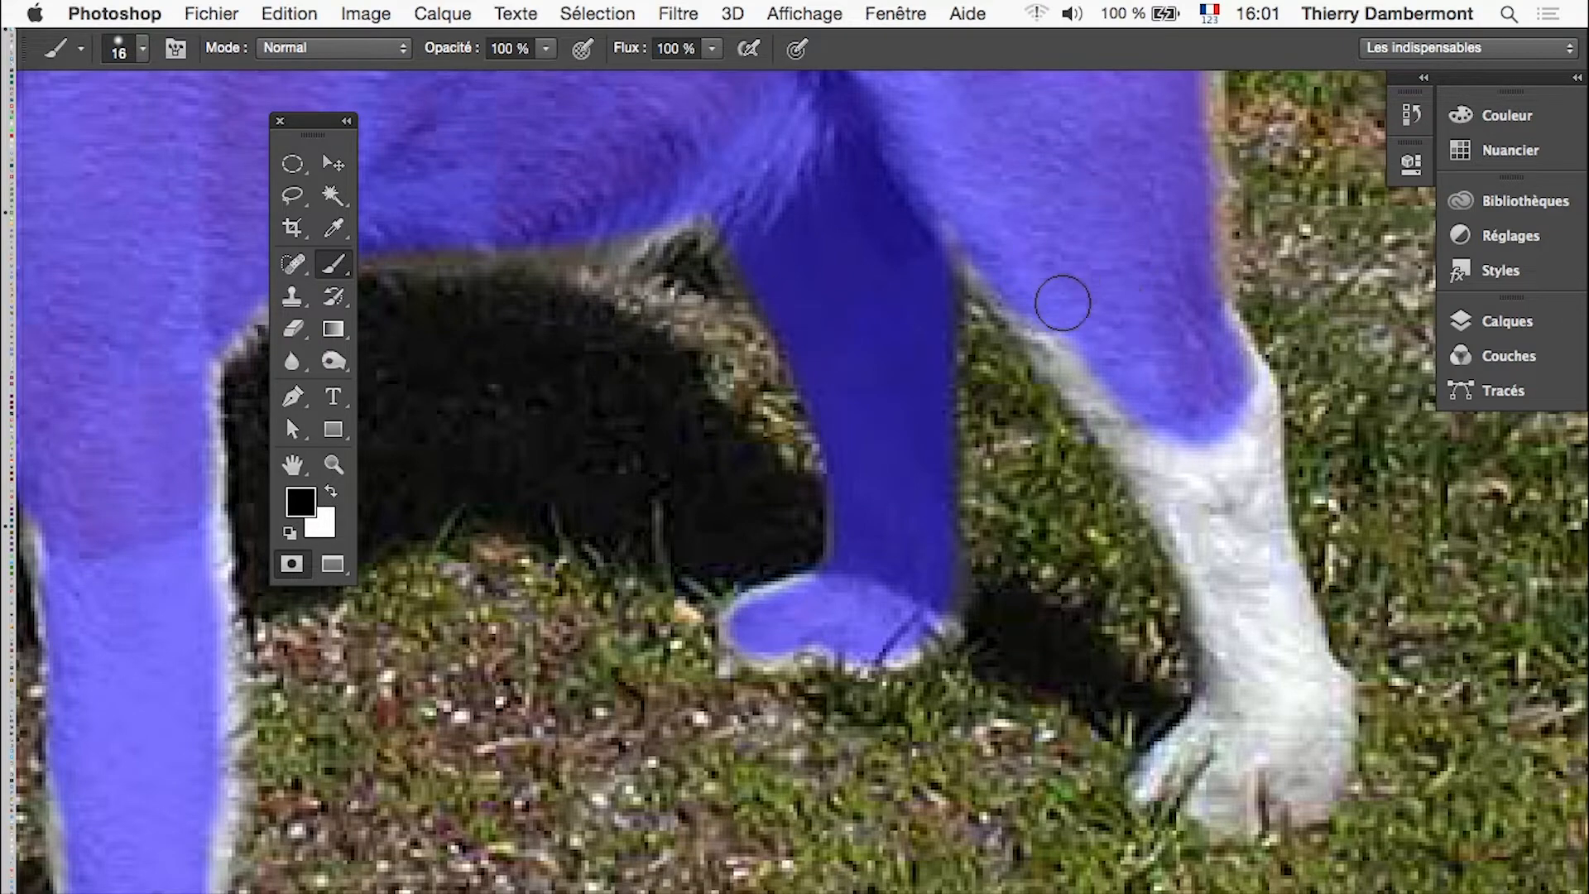
{"action": "mouse_move", "coordinate": [1063, 303]}
{"action": "left_mouse_down"}
{"action": "mouse_move", "coordinate": [1238, 593]}
{"action": "mouse_move", "coordinate": [1254, 704]}
{"action": "mouse_move", "coordinate": [1155, 785]}
{"action": "mouse_move", "coordinate": [1267, 788]}
{"action": "mouse_move", "coordinate": [1325, 744]}
{"action": "mouse_move", "coordinate": [1252, 560]}
{"action": "mouse_move", "coordinate": [1235, 379]}
{"action": "mouse_move", "coordinate": [1242, 472]}
{"action": "mouse_move", "coordinate": [1190, 474]}
{"action": "left_mouse_up"}
{"action": "mouse_move", "coordinate": [1233, 552]}
{"action": "left_mouse_down"}
{"action": "mouse_move", "coordinate": [1275, 758]}
{"action": "mouse_move", "coordinate": [1158, 473]}
{"action": "left_mouse_up"}
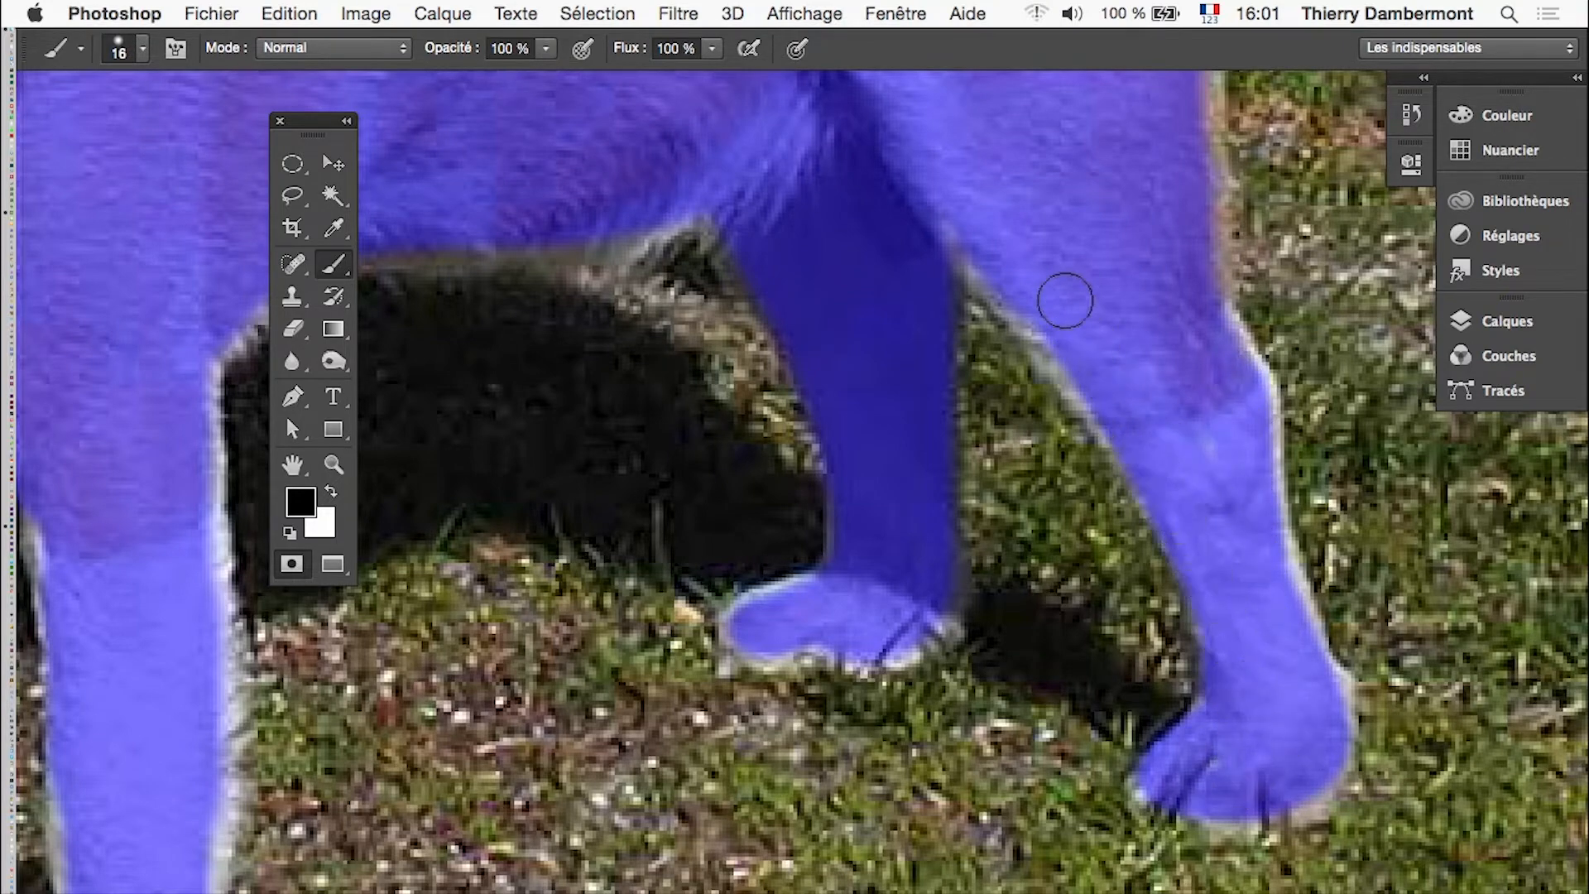
Step: Leave Quick Mask mode to convert the painted mask into a selection
{"action": "key", "text": "super+1"}
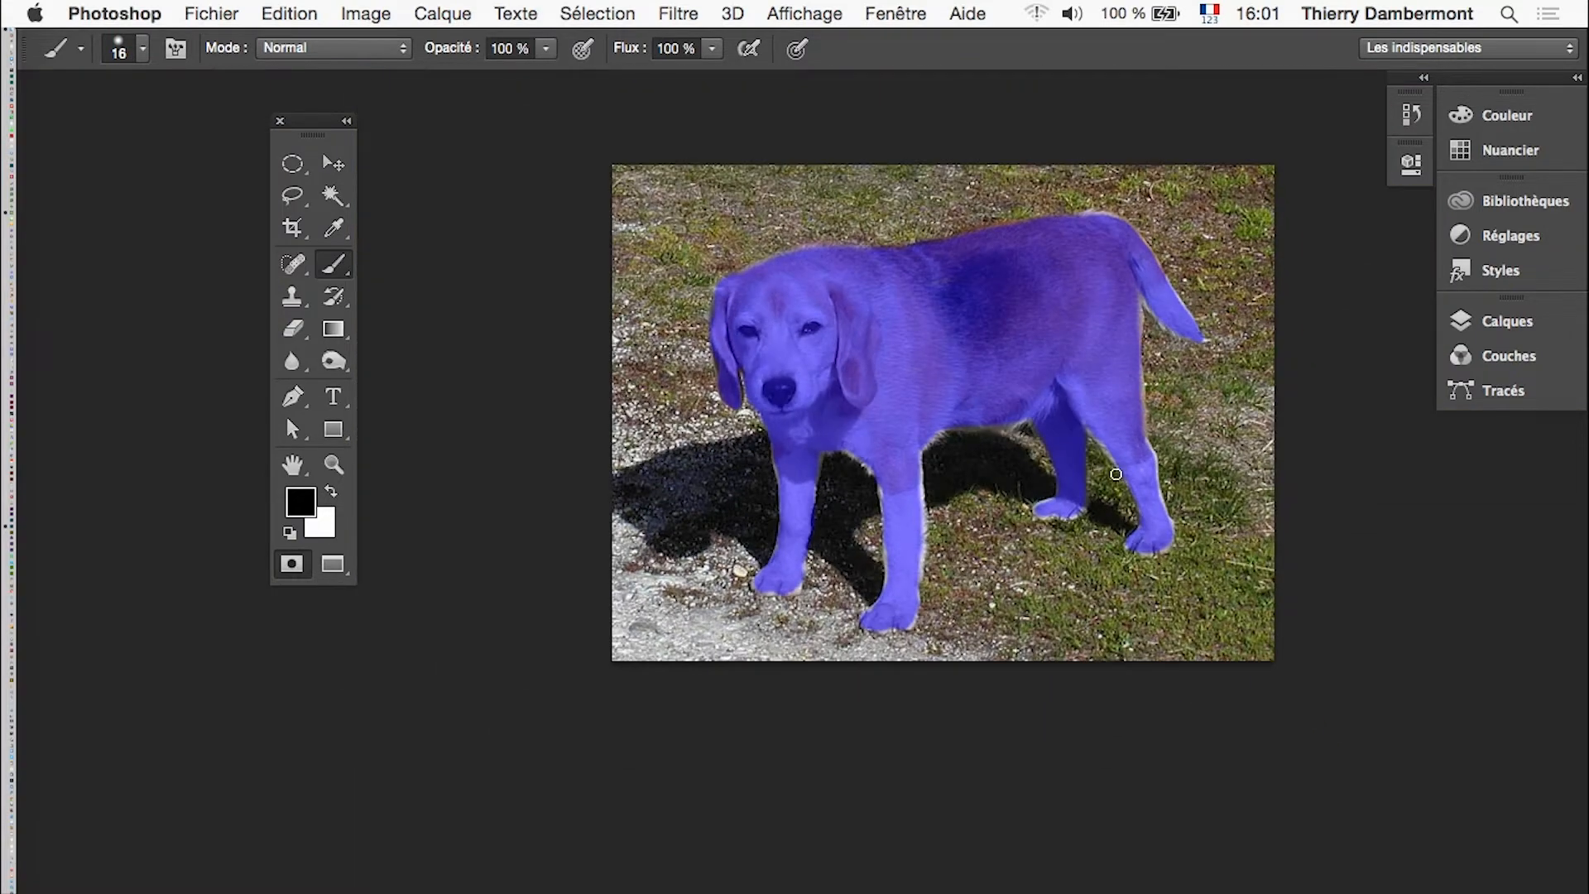
{"action": "left_click", "coordinate": [283, 576]}
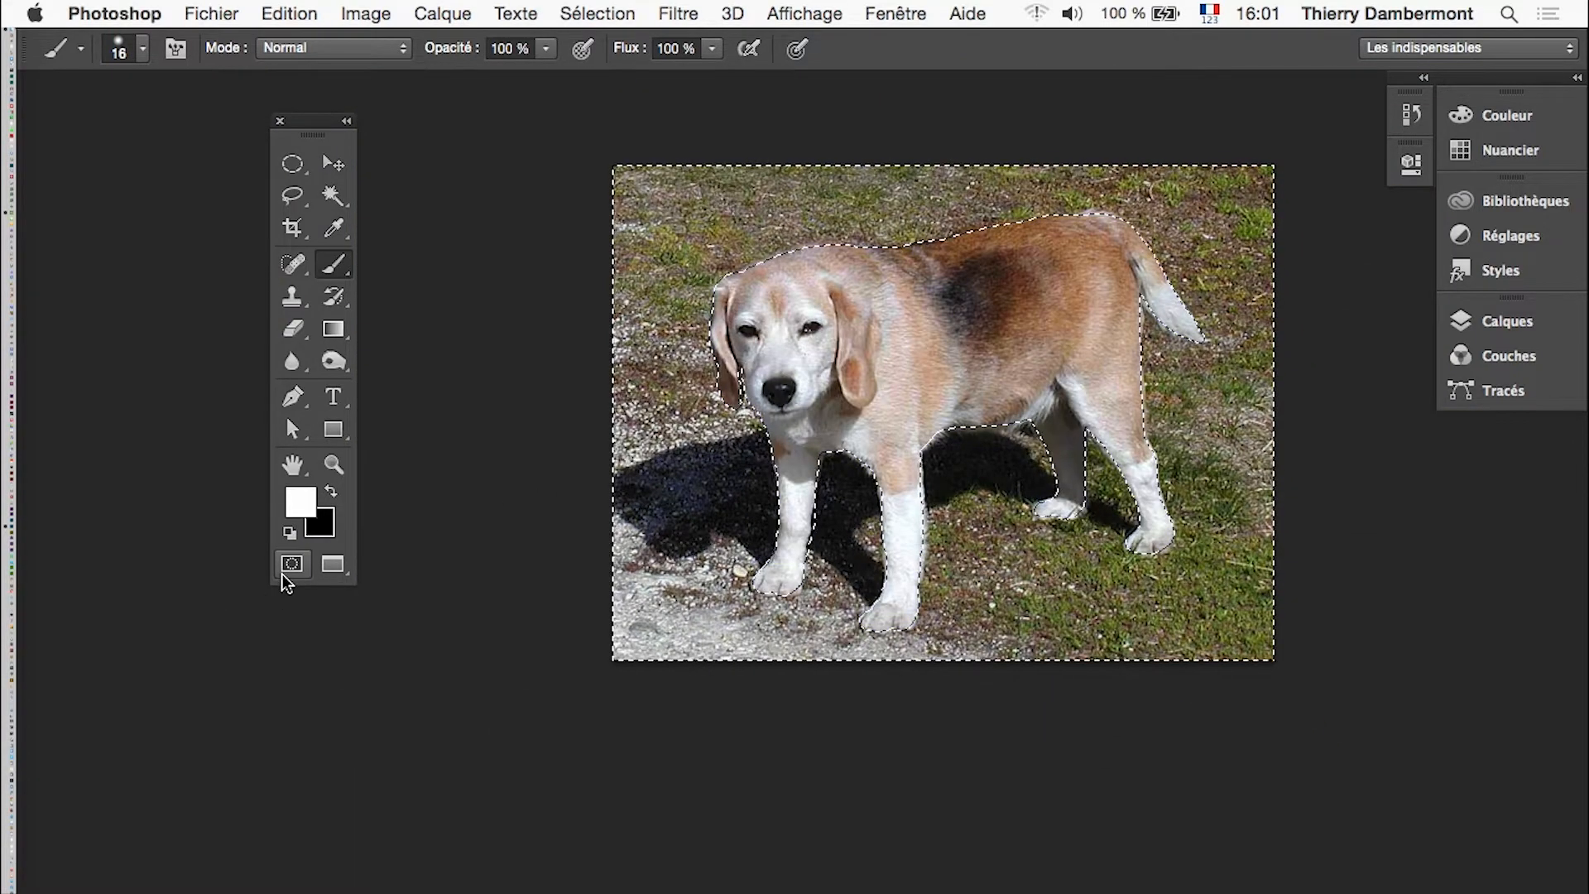
Step: Float the Layers panel beside the toolbox, make it taller, and collapse the Paths panel to clear the view of the dog
{"action": "left_click", "coordinate": [1508, 323]}
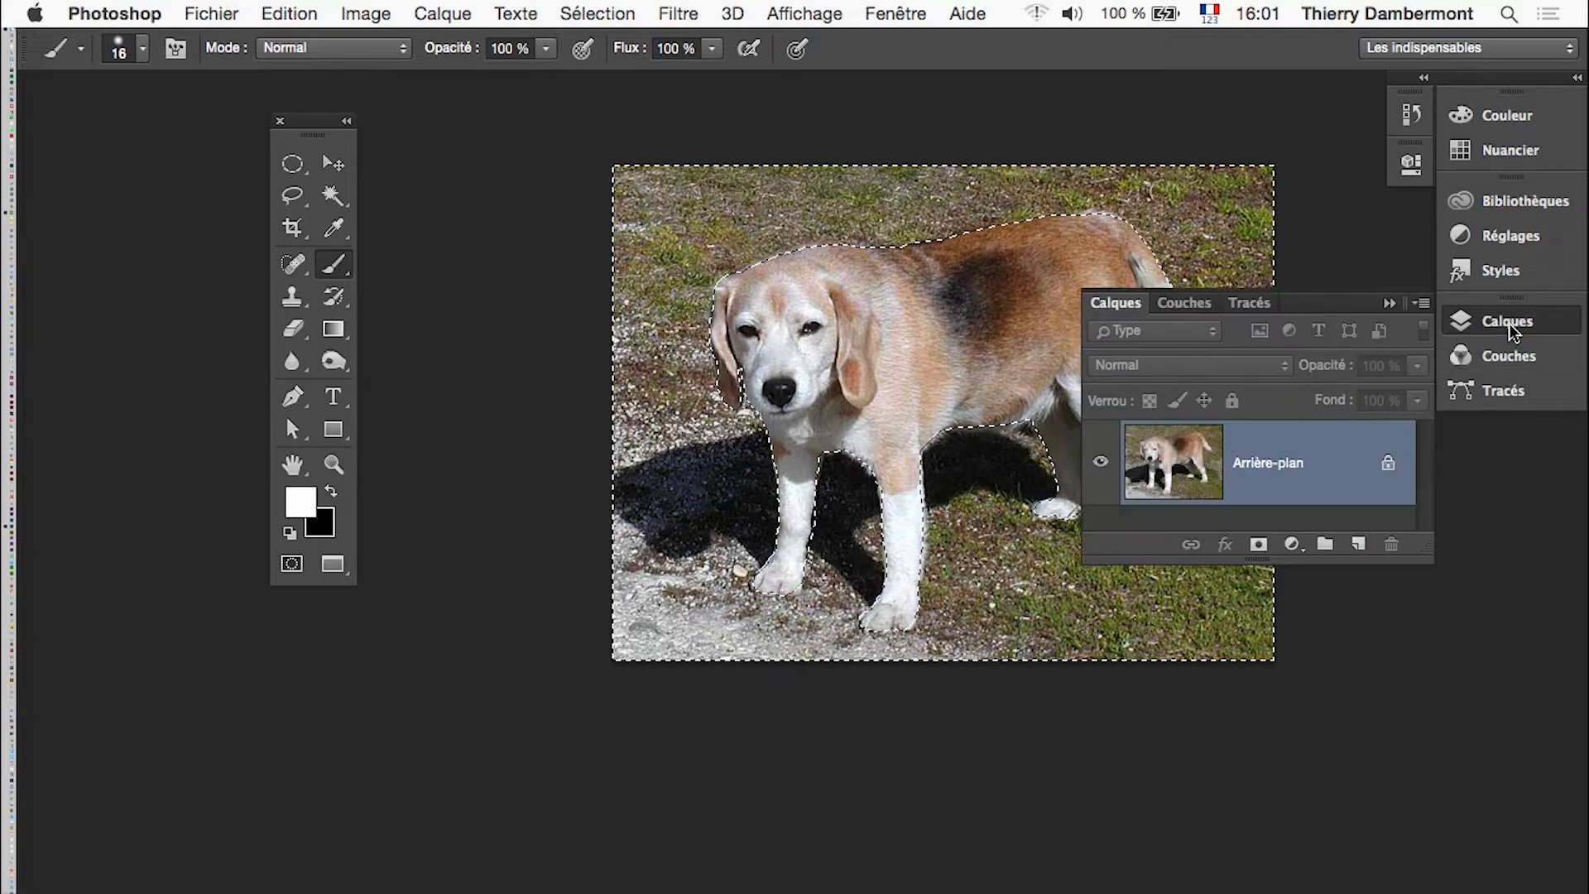
{"action": "left_click_drag", "start_coordinate": [1122, 308], "coordinate": [497, 224]}
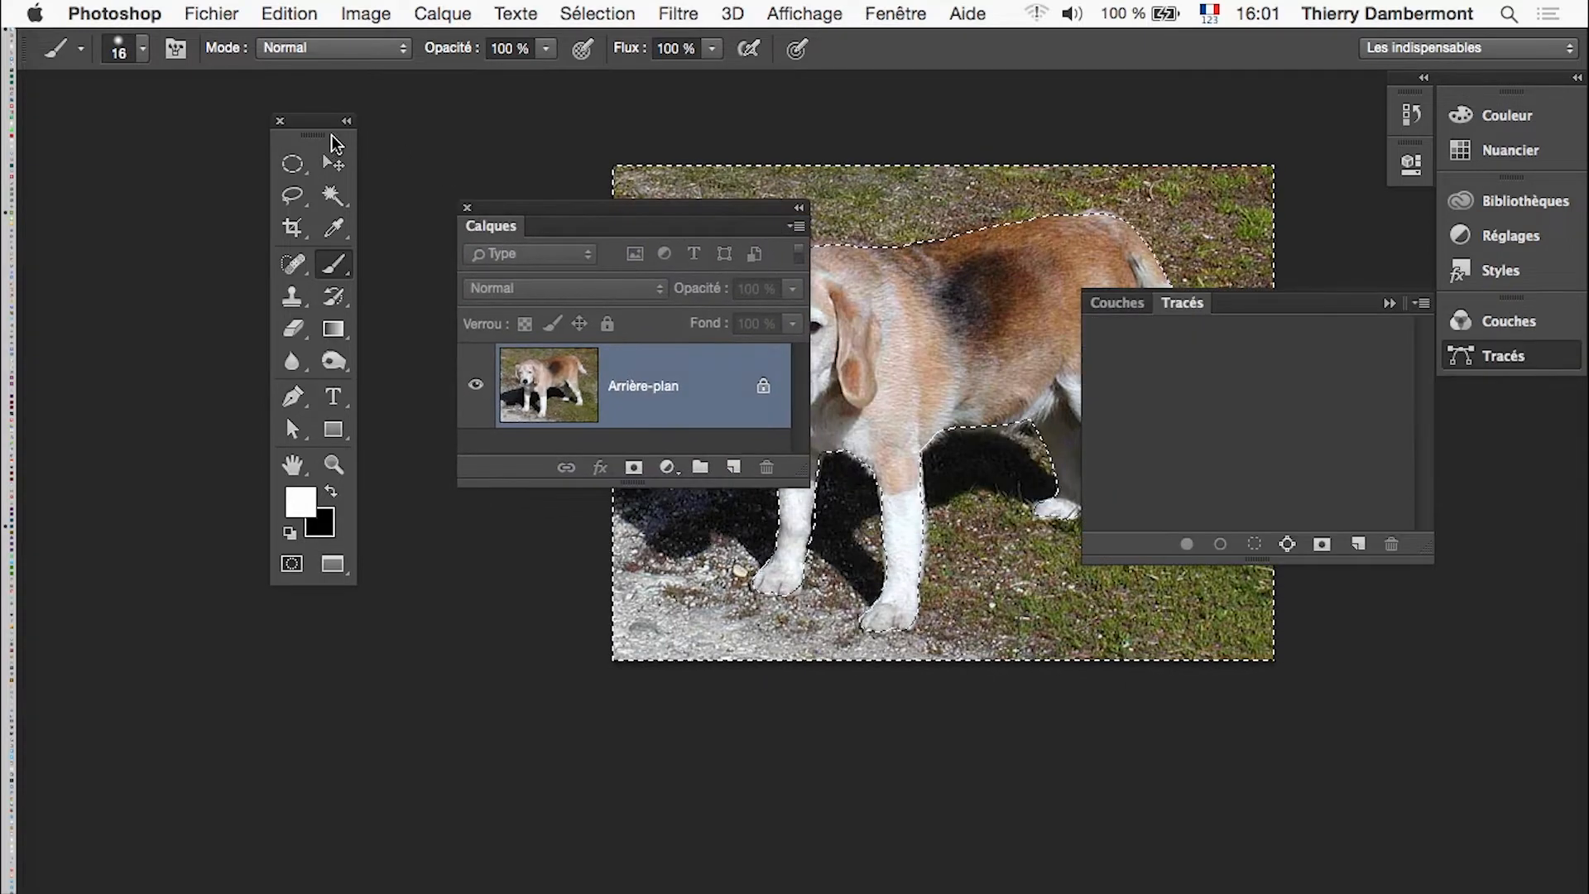
{"action": "left_click_drag", "start_coordinate": [331, 131], "coordinate": [137, 128]}
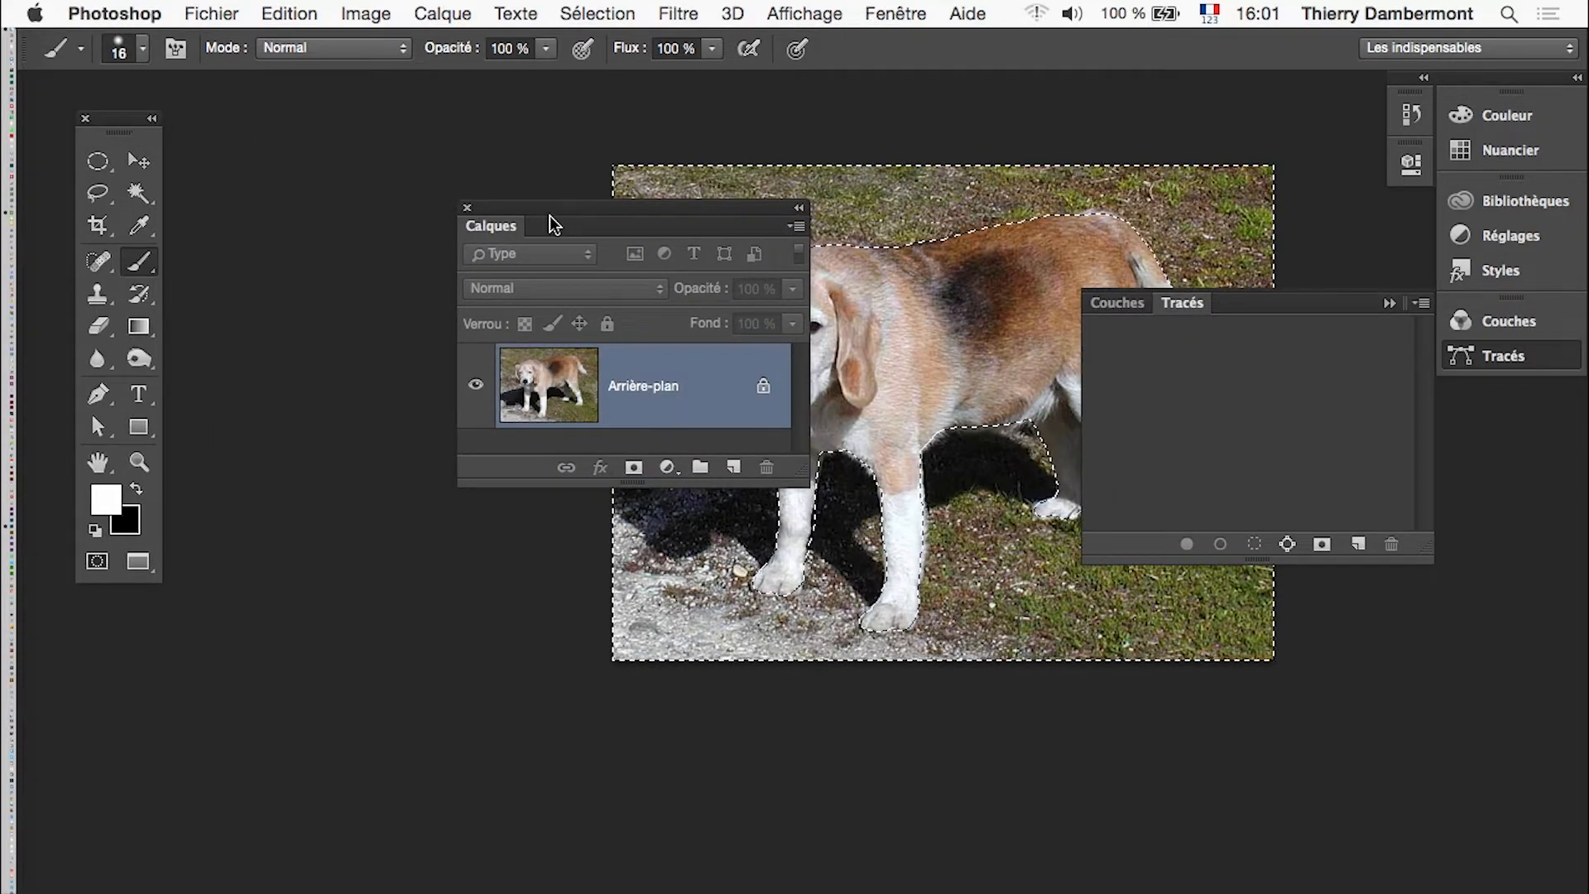
{"action": "left_click_drag", "start_coordinate": [554, 225], "coordinate": [325, 168]}
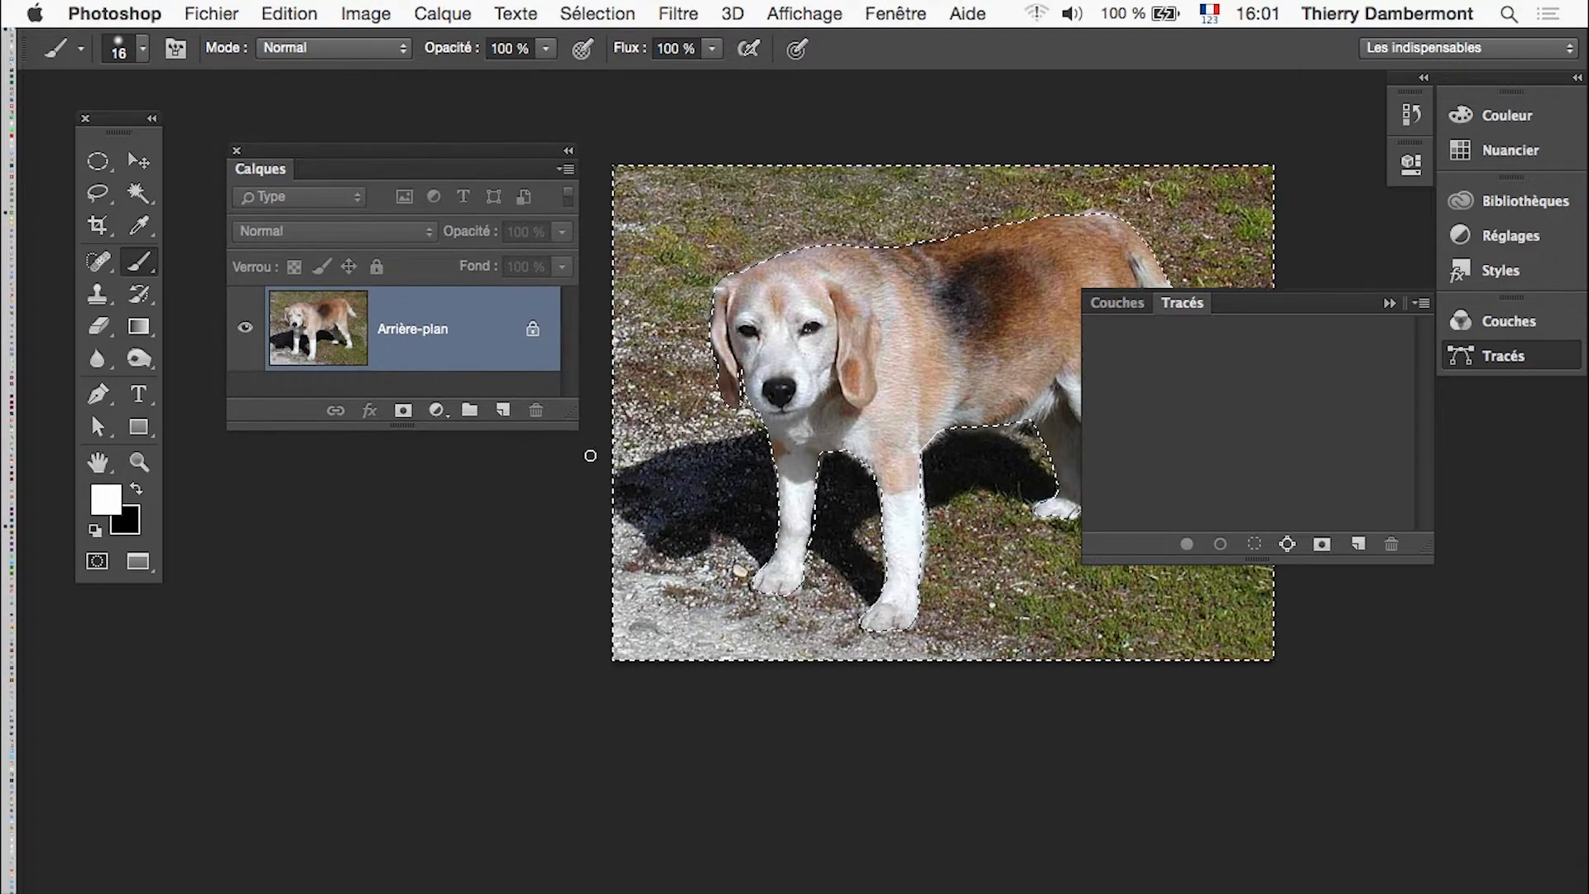
{"action": "left_click_drag", "start_coordinate": [563, 420], "coordinate": [569, 600]}
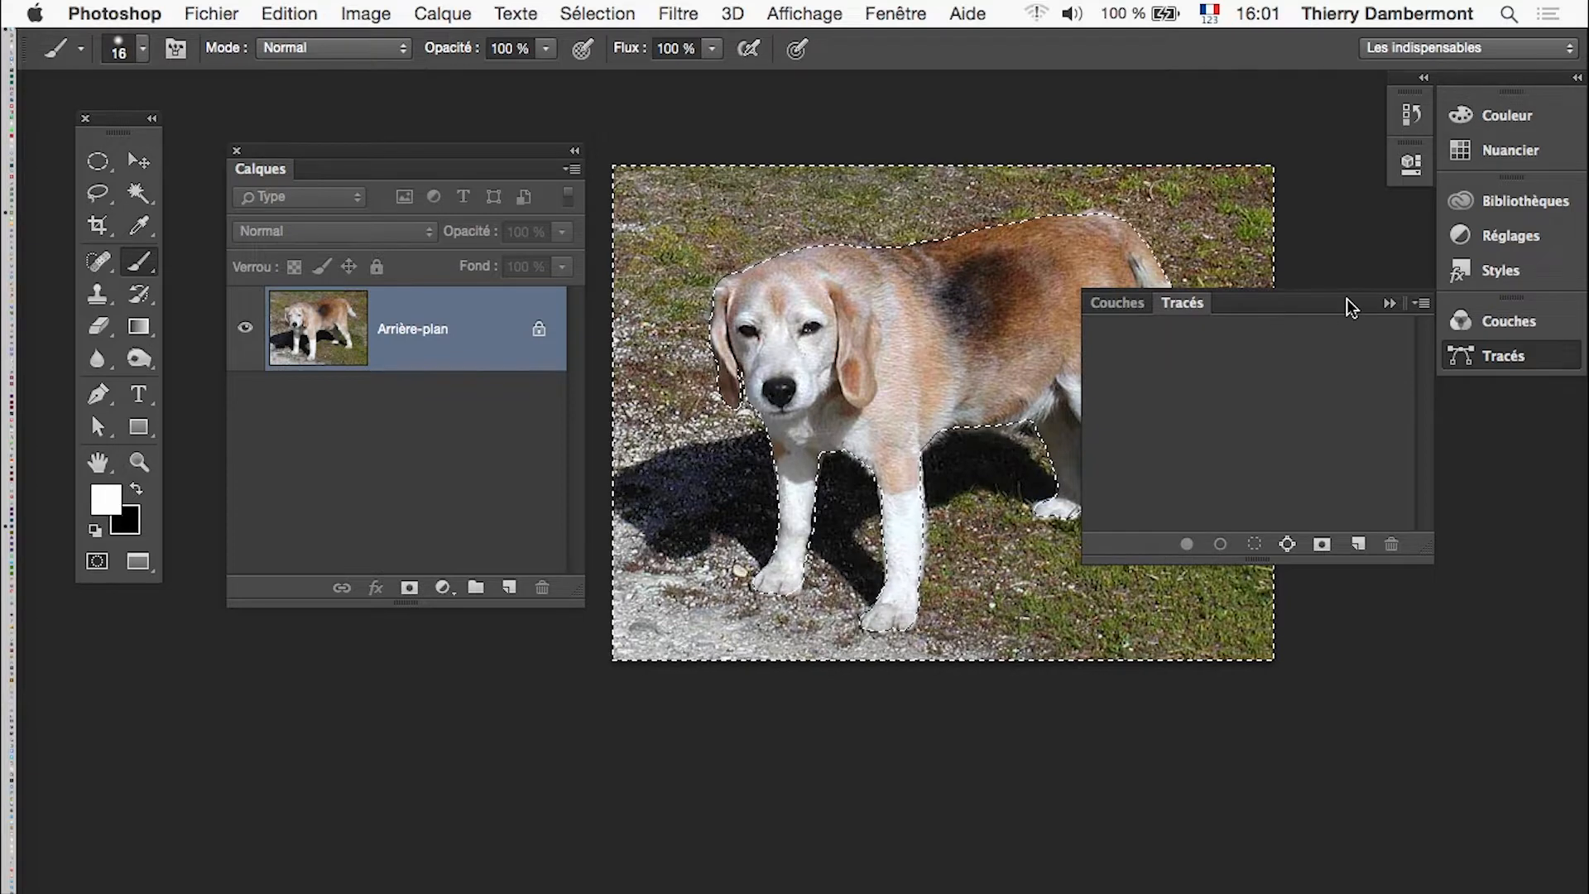
{"action": "left_click", "coordinate": [1390, 303]}
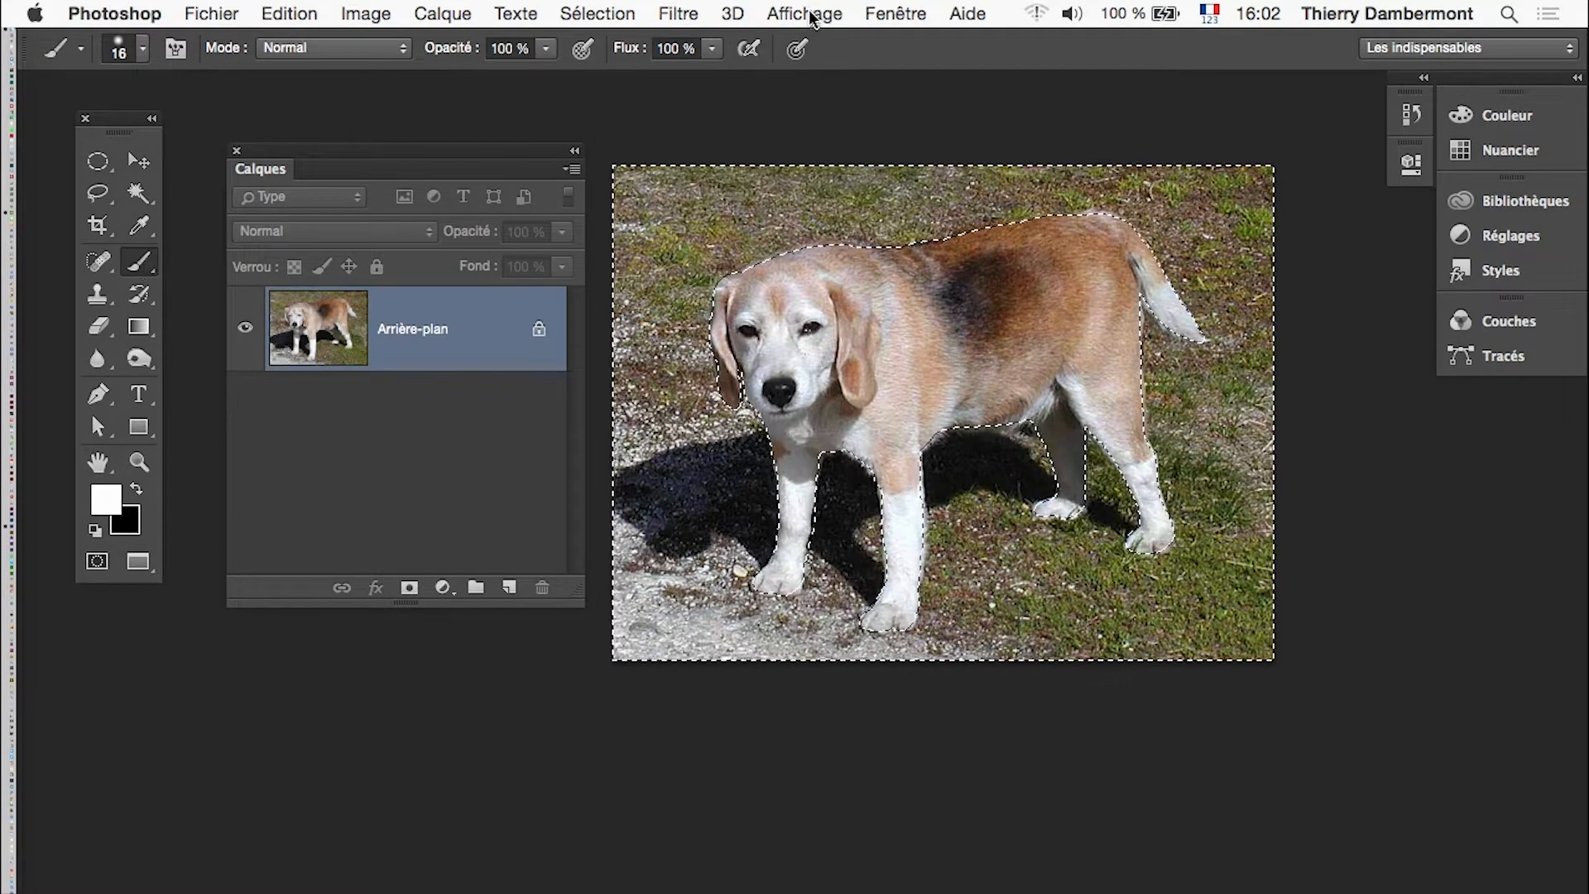
Step: Display the brush settings panel, enlarge it to view the tip options, and collapse it again
{"action": "left_click", "coordinate": [896, 13]}
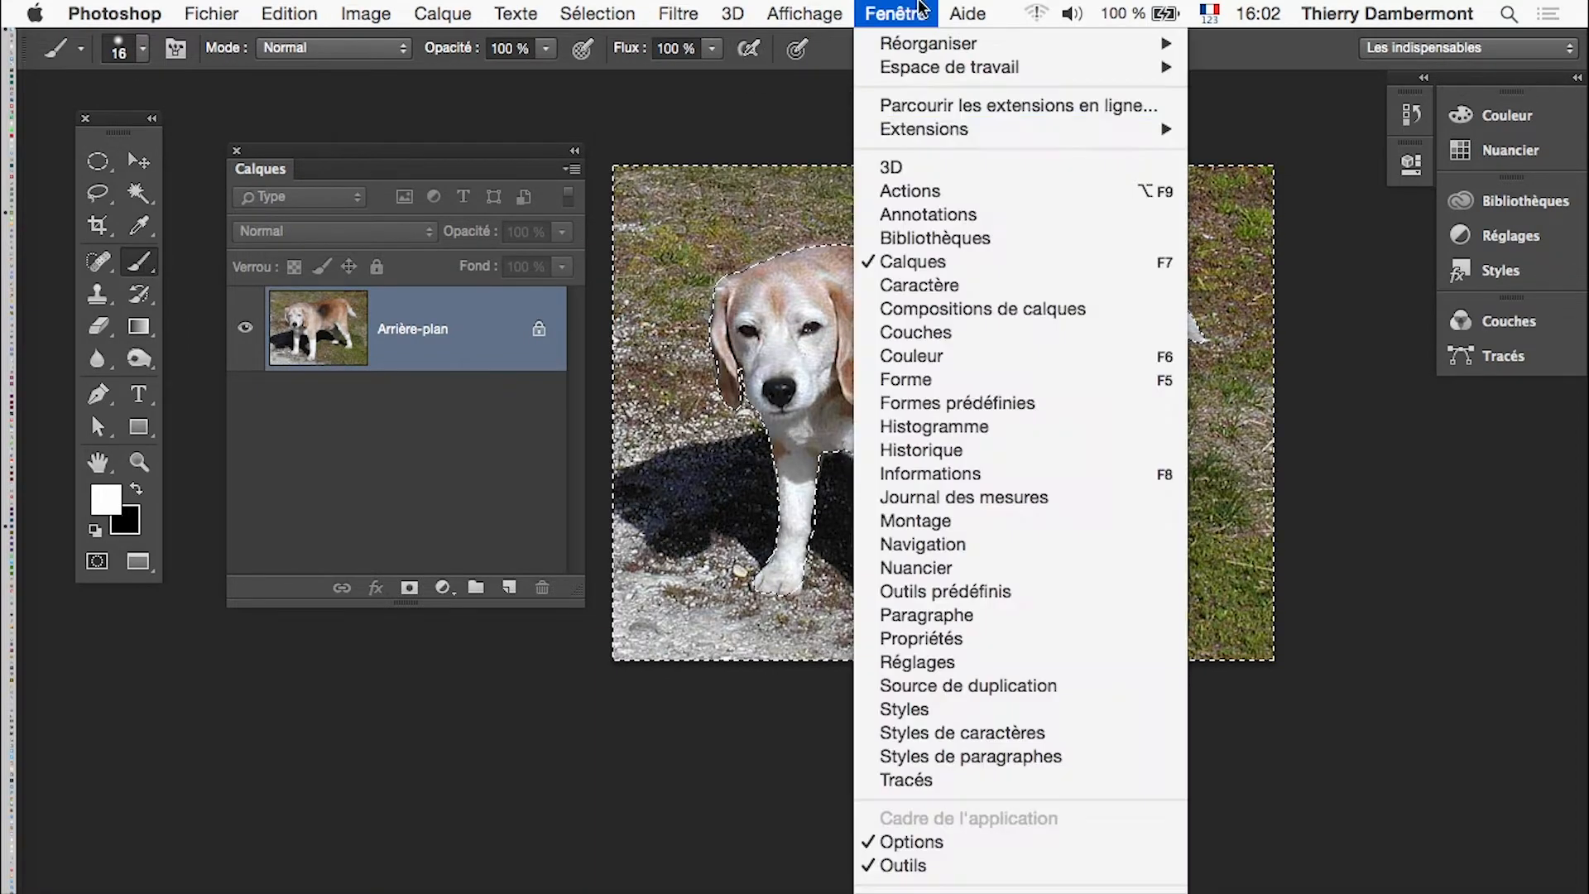
{"action": "left_click", "coordinate": [1003, 381]}
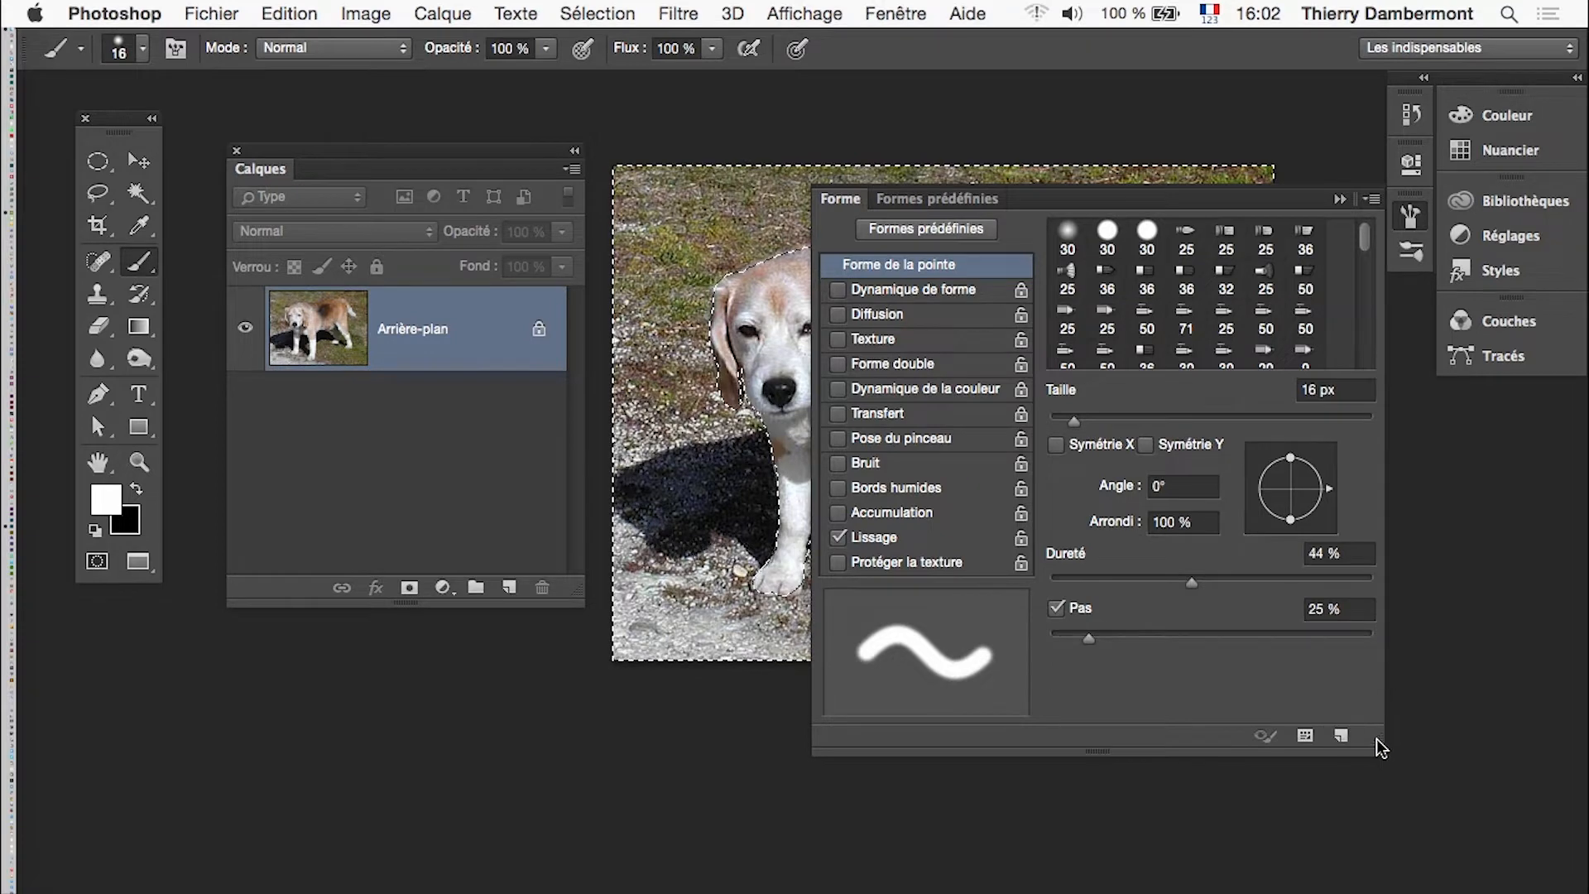
{"action": "mouse_move", "coordinate": [1379, 742]}
{"action": "left_mouse_down"}
{"action": "mouse_move", "coordinate": [1333, 770]}
{"action": "mouse_move", "coordinate": [1312, 816]}
{"action": "left_mouse_up"}
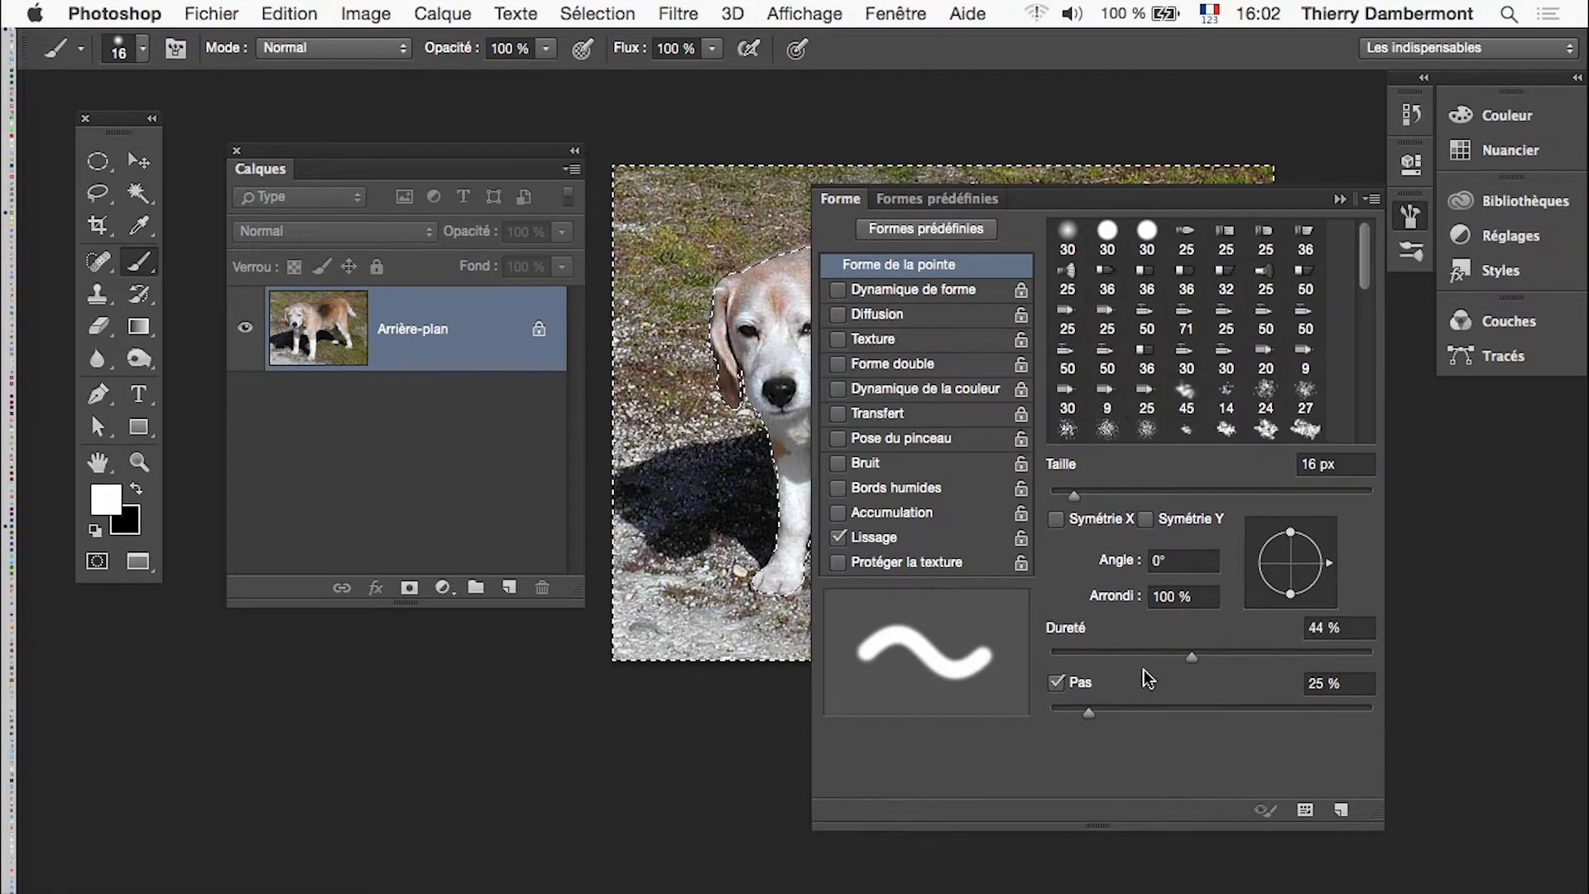
{"action": "left_click", "coordinate": [1339, 200]}
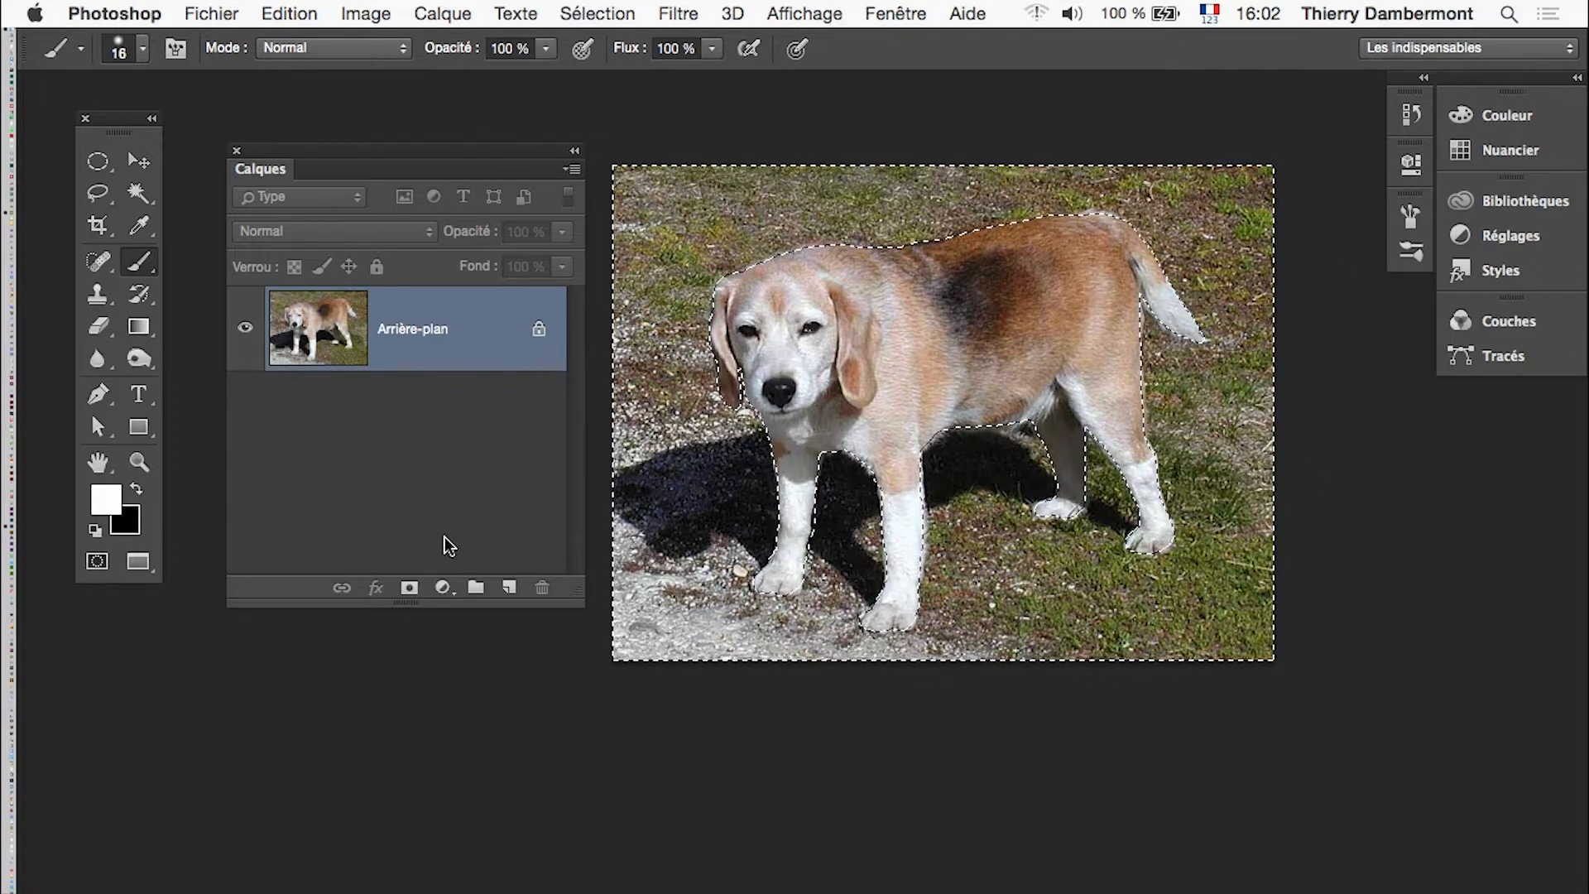
Step: Try a layer mask that hides the selected background using the Hide Selection option, and undo it
{"action": "left_click", "coordinate": [443, 13]}
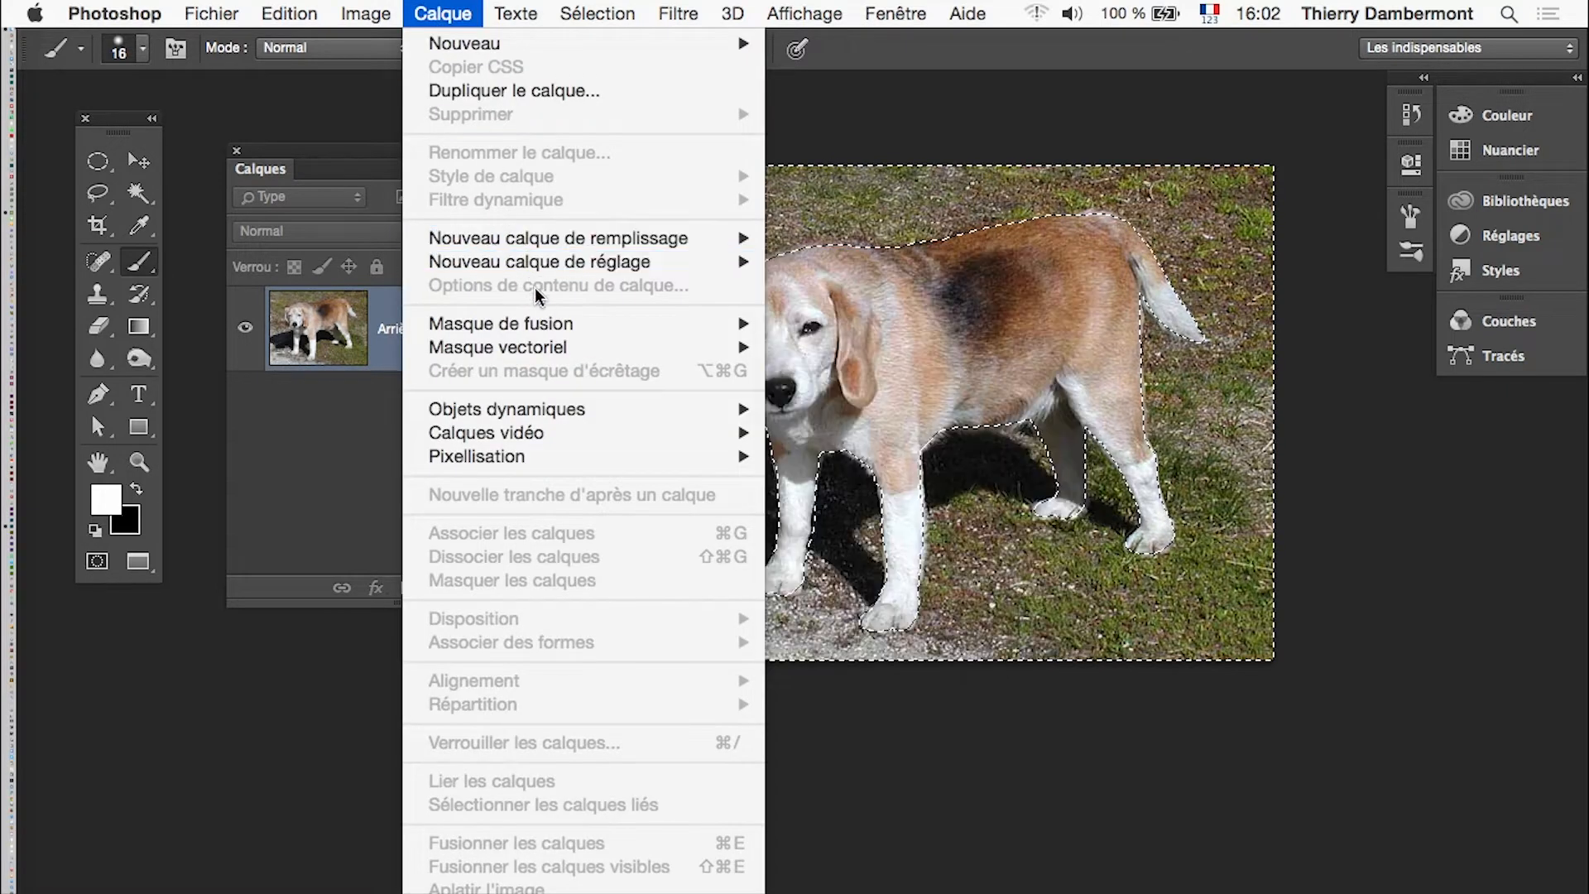
{"action": "mouse_move", "coordinate": [557, 328]}
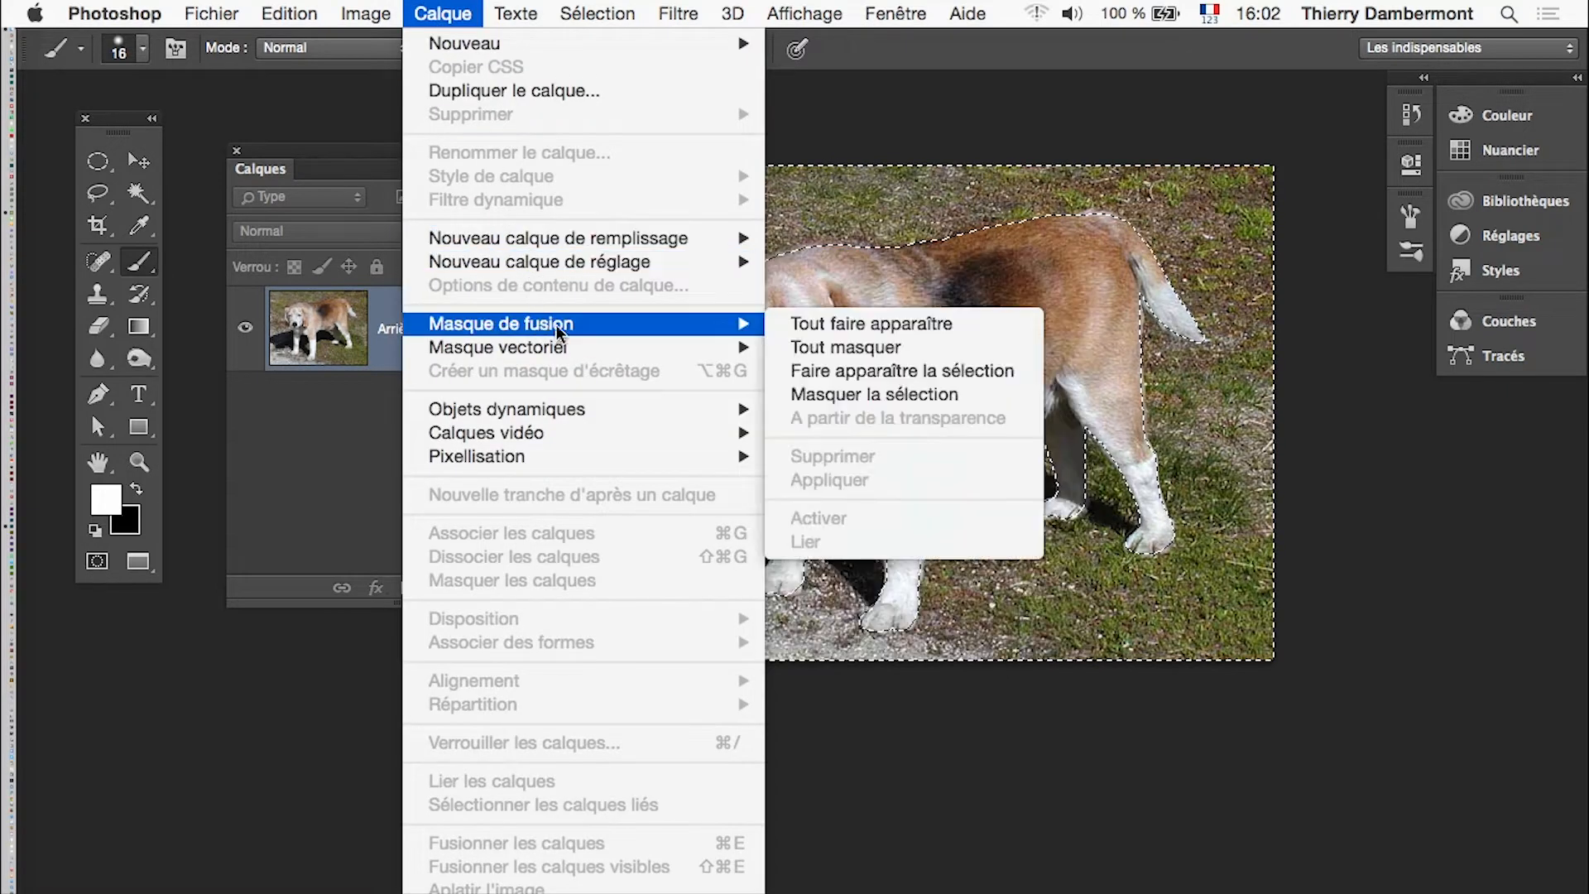
{"action": "left_click", "coordinate": [958, 398]}
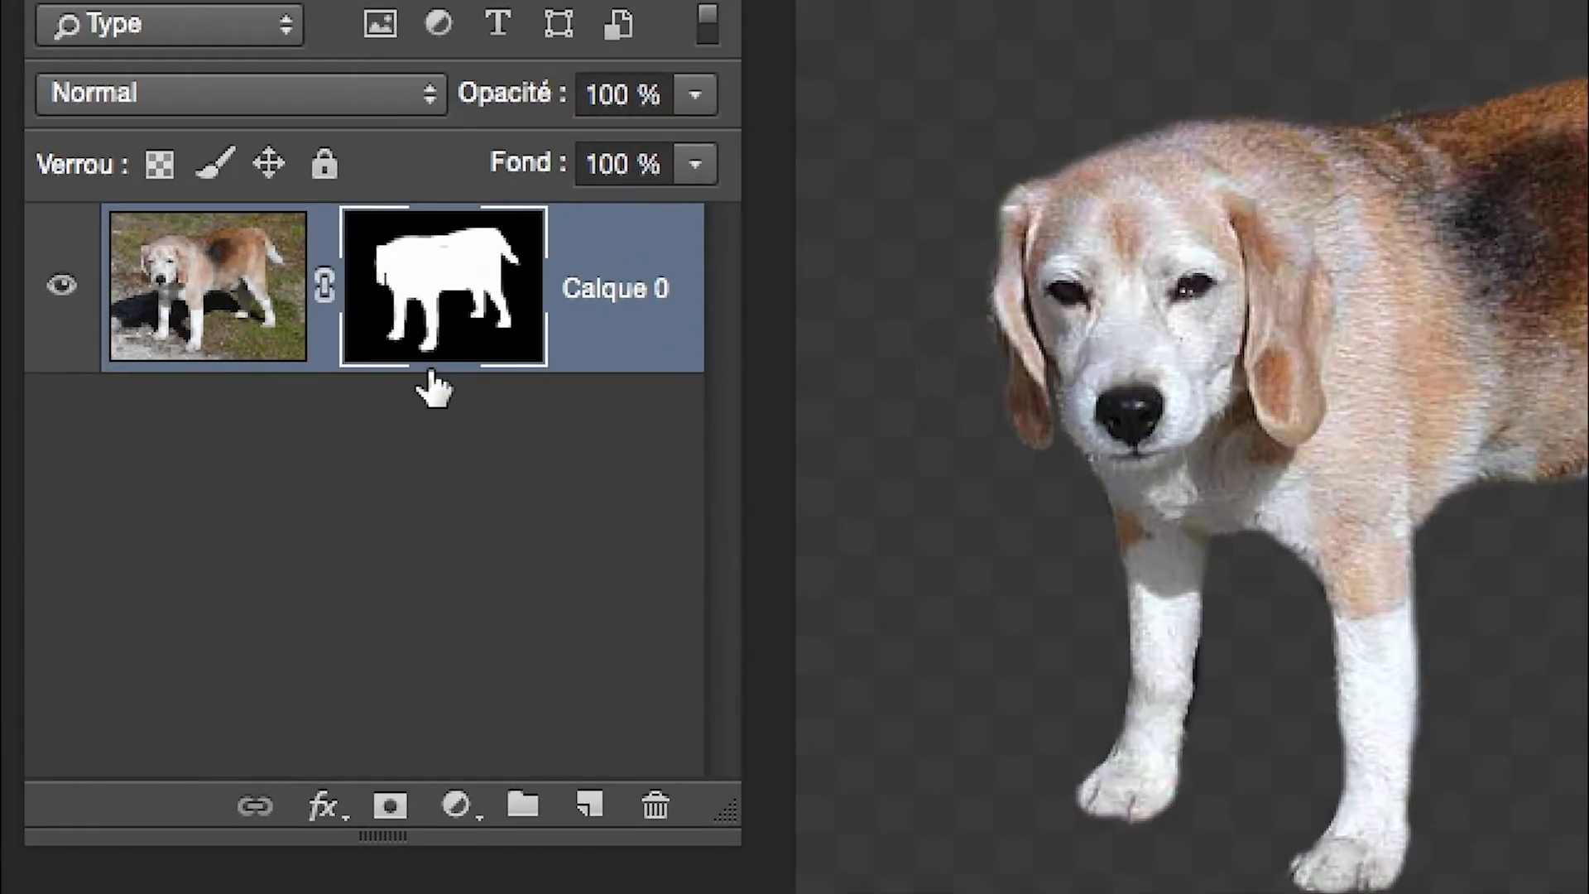
{"action": "key", "text": "ctrl+z"}
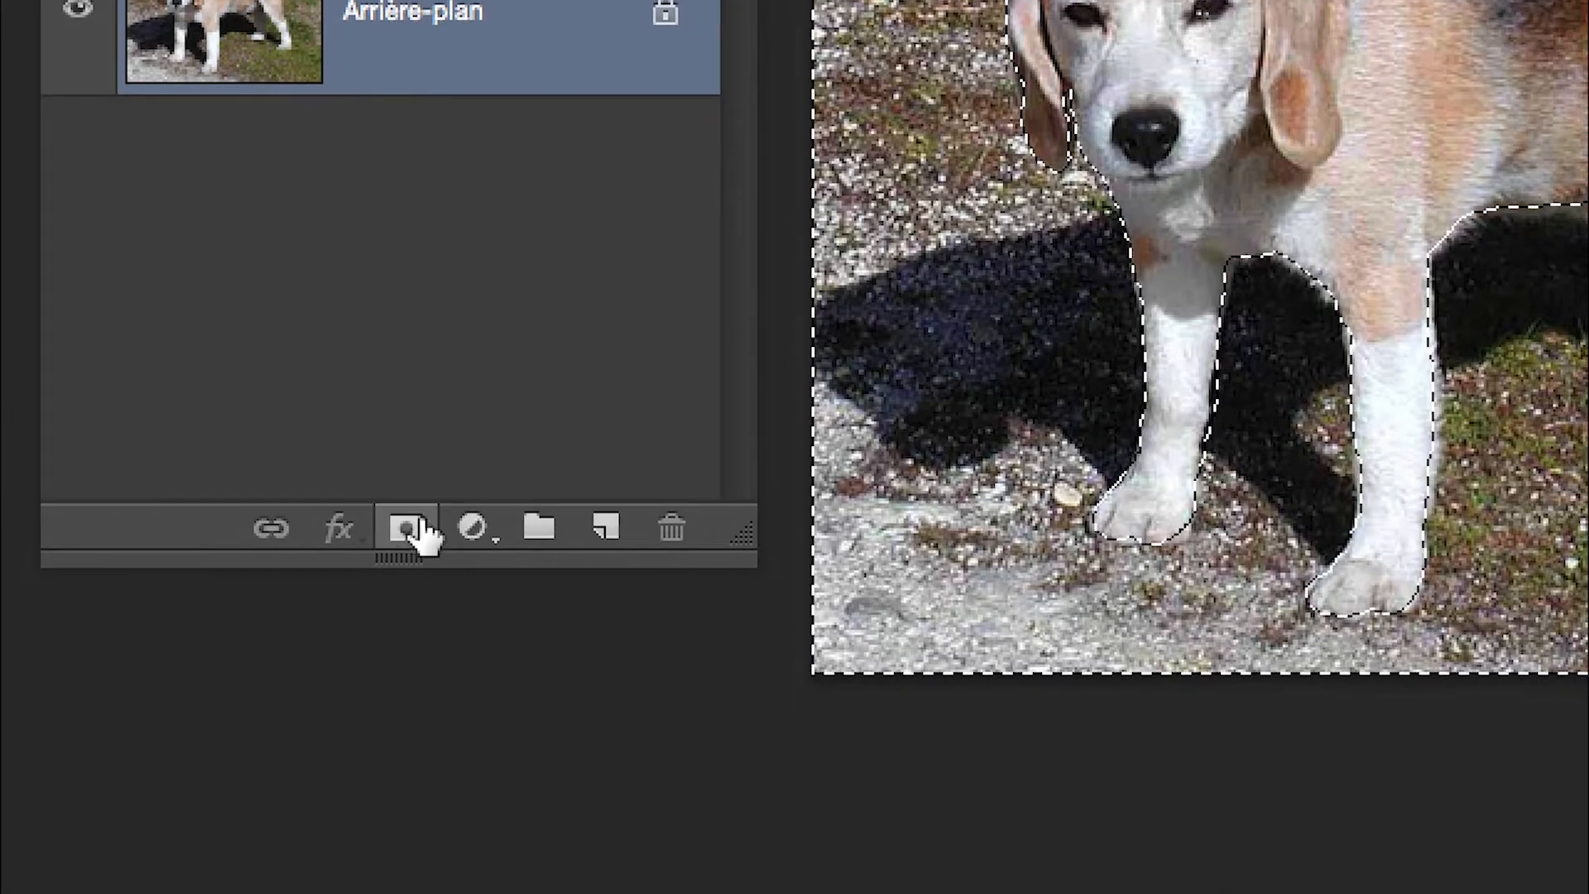
Step: Try a layer mask that reveals the selected background and an inverted one that hides it, undoing both
{"action": "left_click", "coordinate": [411, 528]}
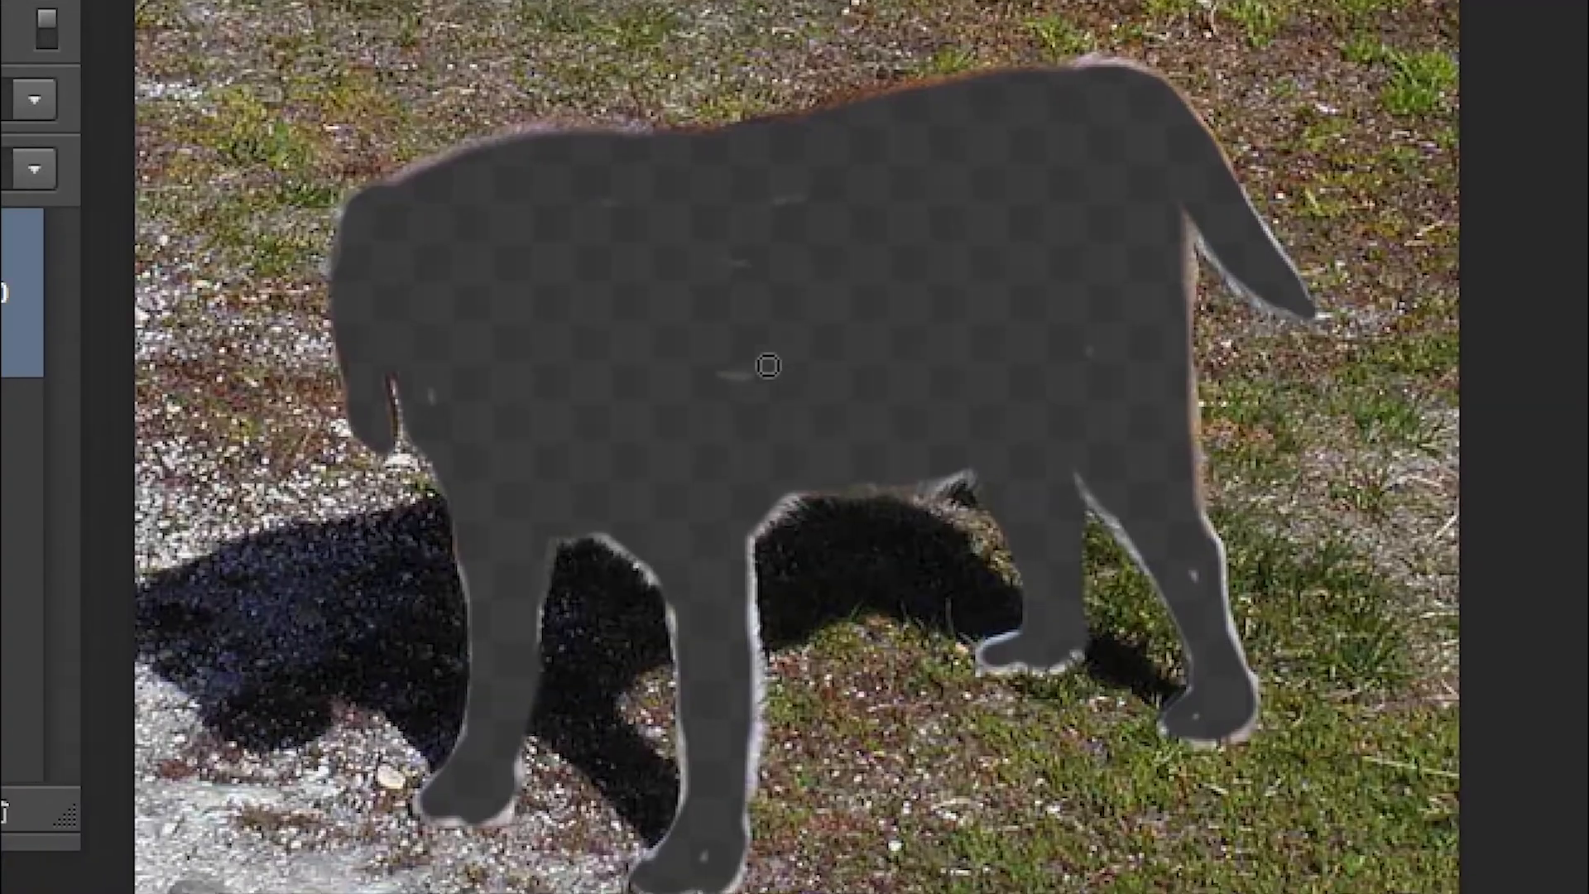
{"action": "key", "text": "ctrl+z"}
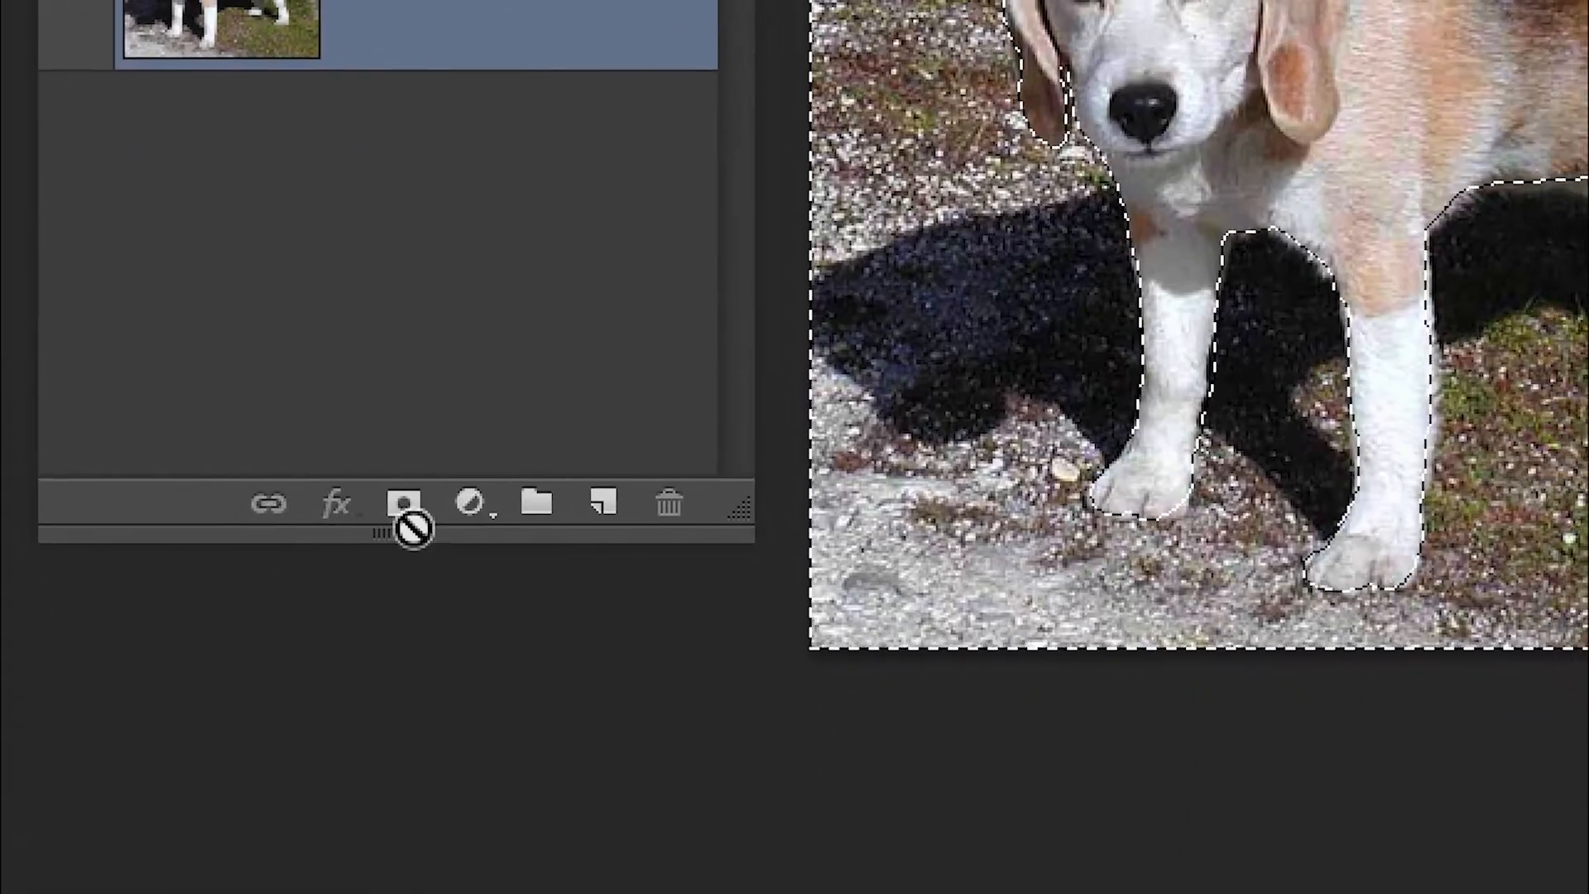
{"action": "left_click", "coordinate": [299, 816]}
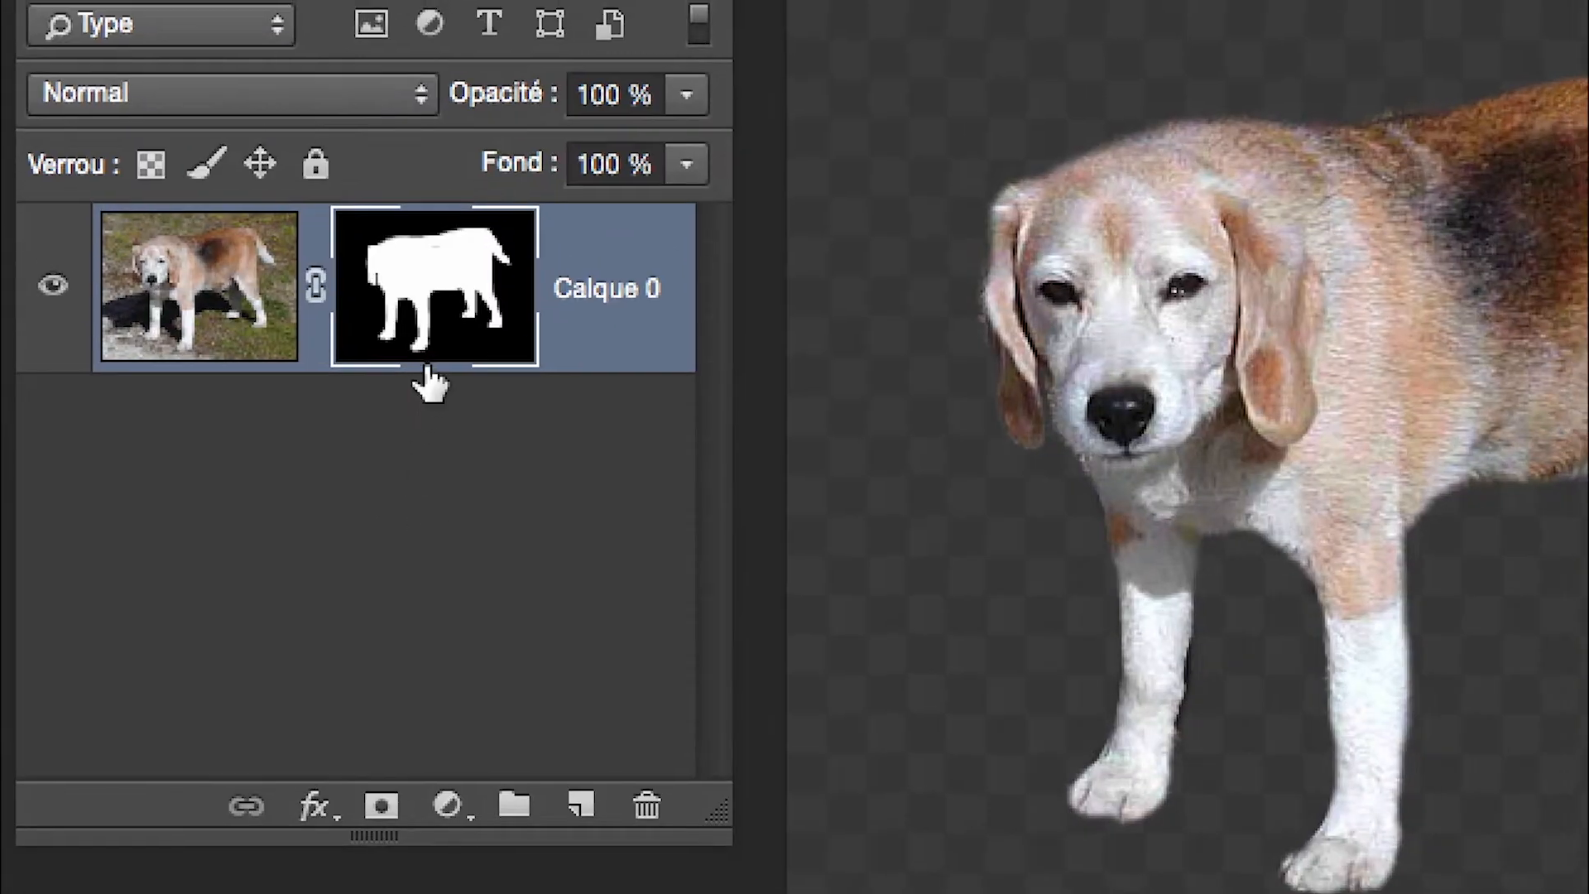
{"action": "key", "text": "ctrl+z"}
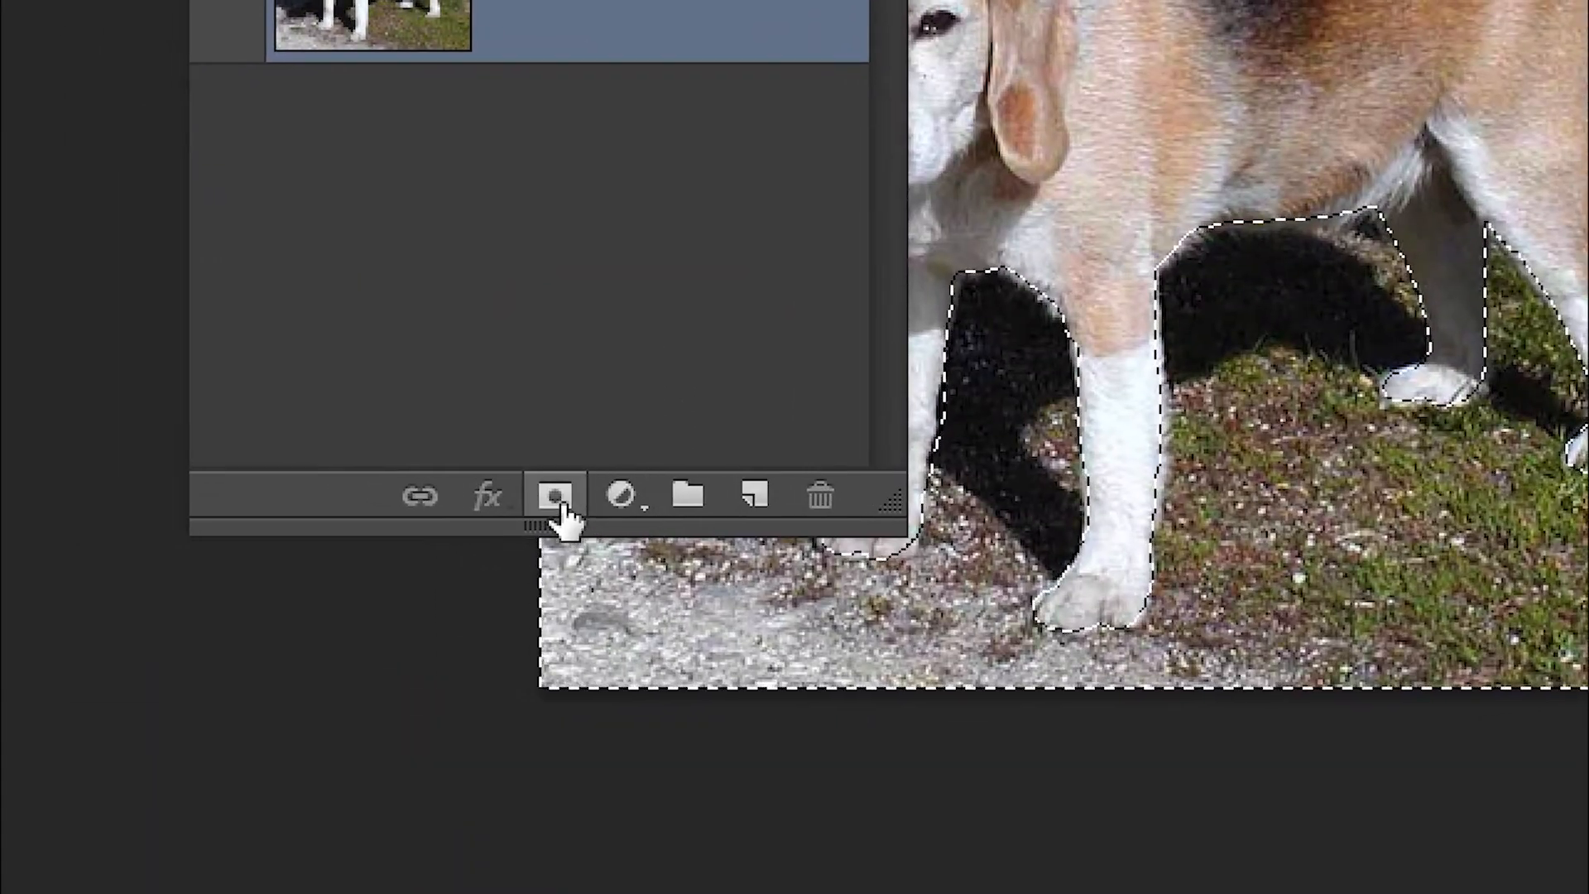
Step: Add an inverted layer mask from the selection so that the background is hidden and the beagle stays visible
{"action": "left_click", "coordinate": [560, 500]}
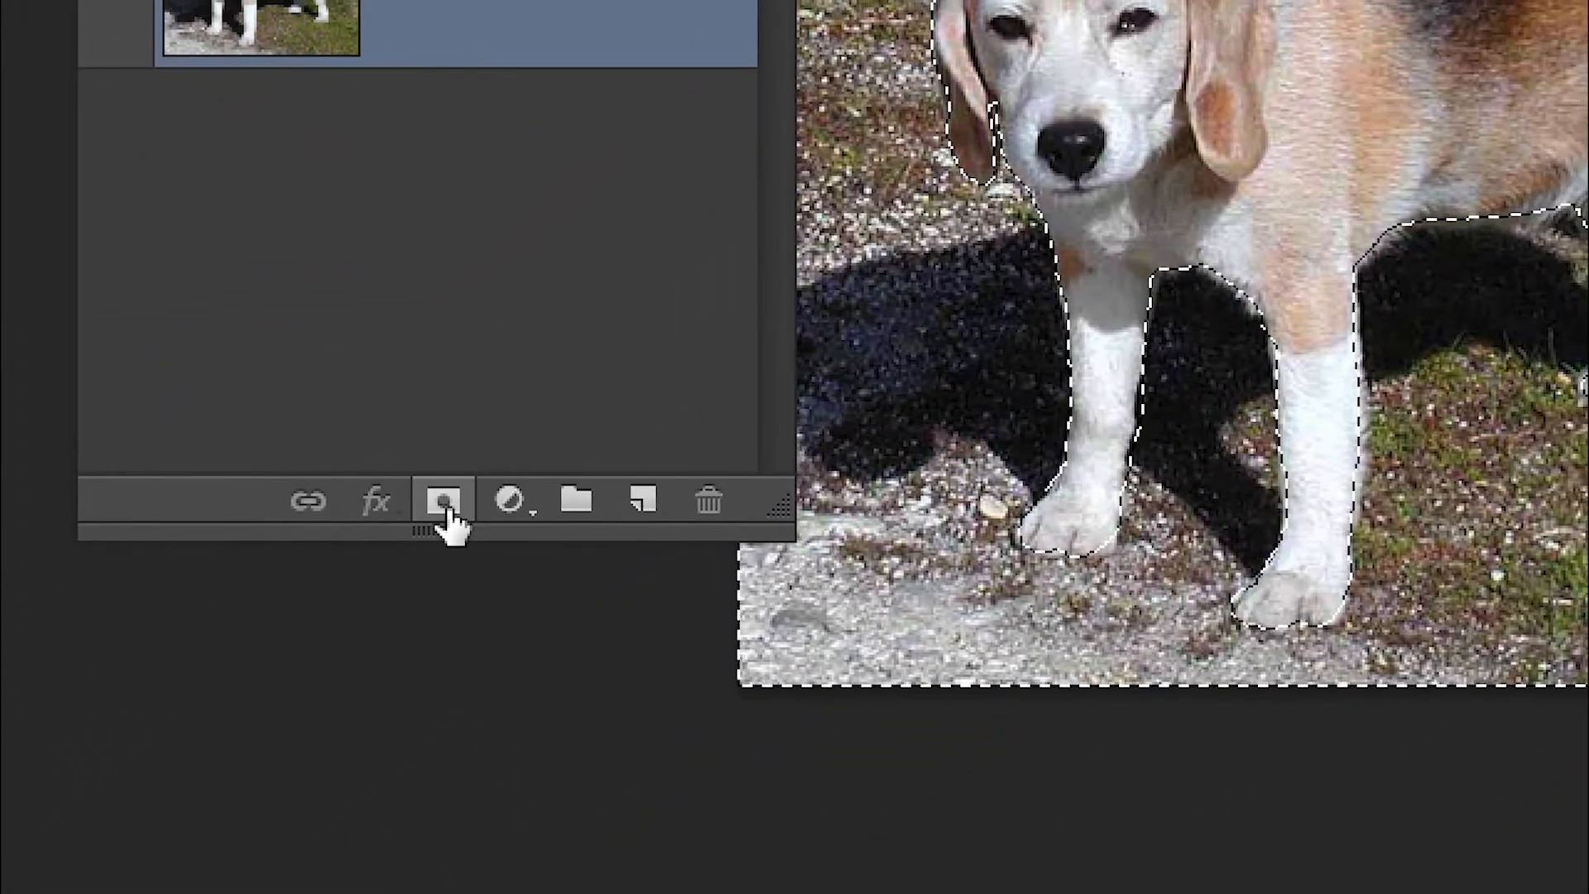
{"action": "left_click", "coordinate": [445, 502]}
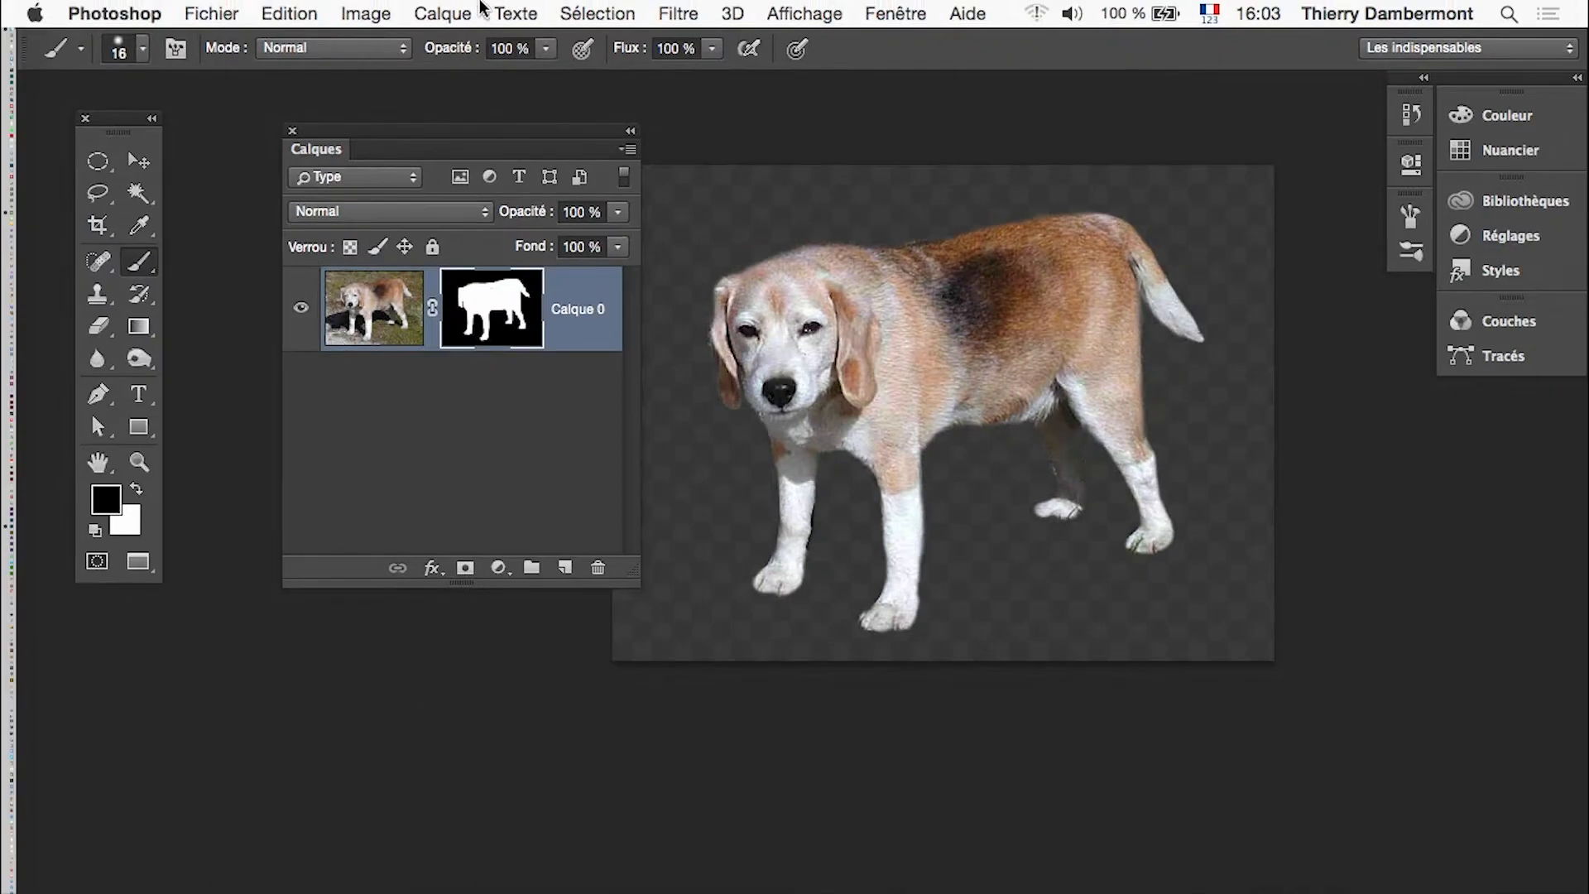
{"action": "left_click", "coordinate": [483, 10]}
{"action": "mouse_move", "coordinate": [442, 13]}
{"action": "mouse_move", "coordinate": [604, 324]}
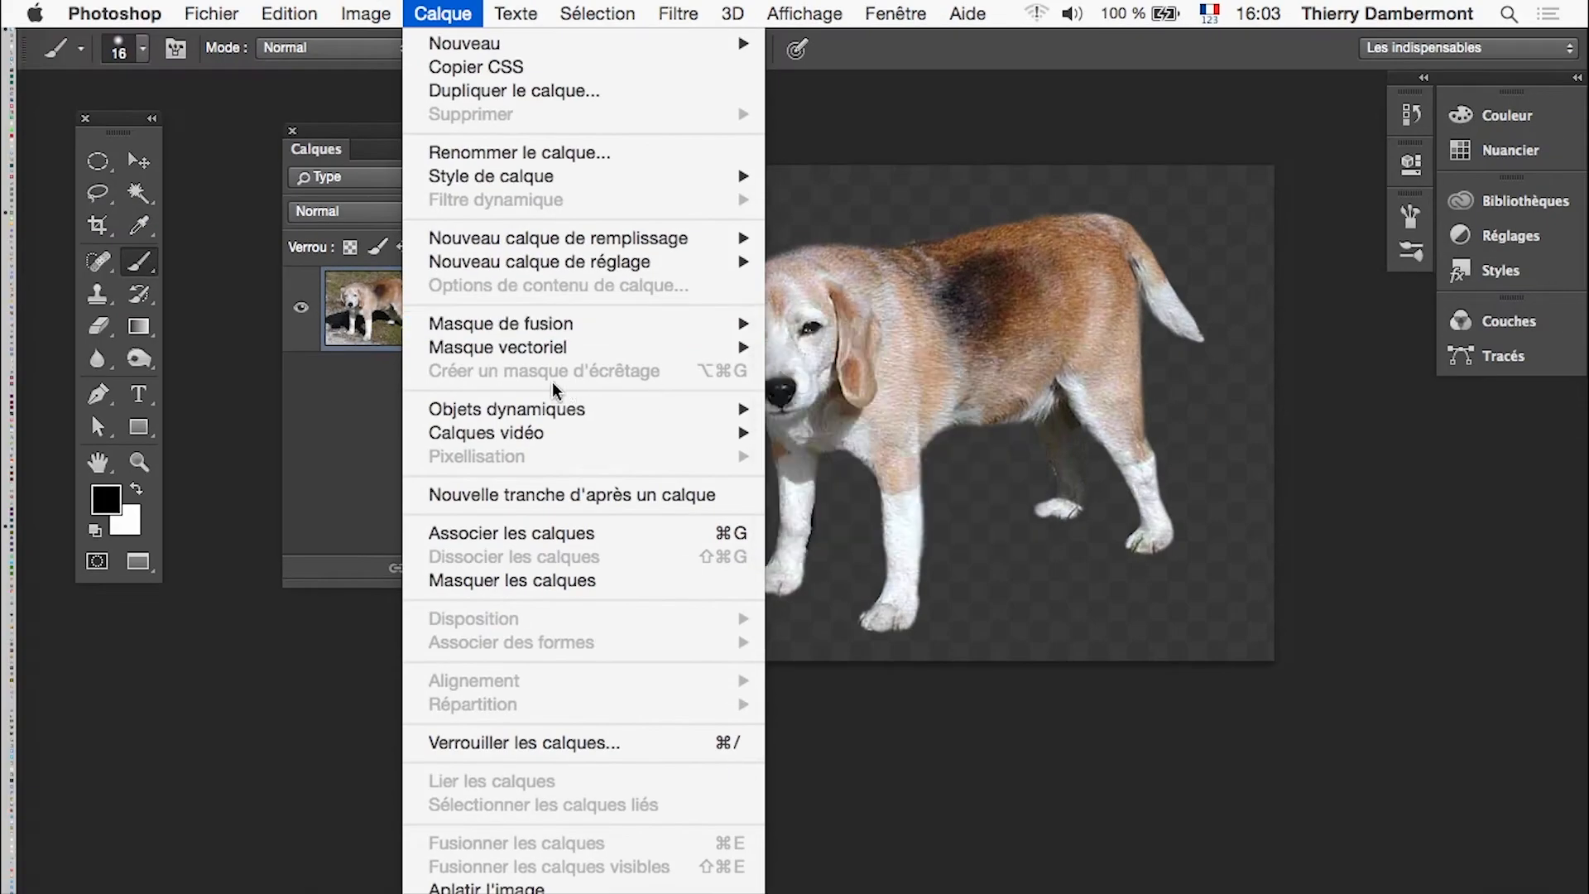
{"action": "left_click", "coordinate": [391, 397]}
Step: Display only the layer mask, move the Layers panel off the dog's shape, and make white the foreground colour
{"action": "left_click", "coordinate": [495, 324], "text": "alt"}
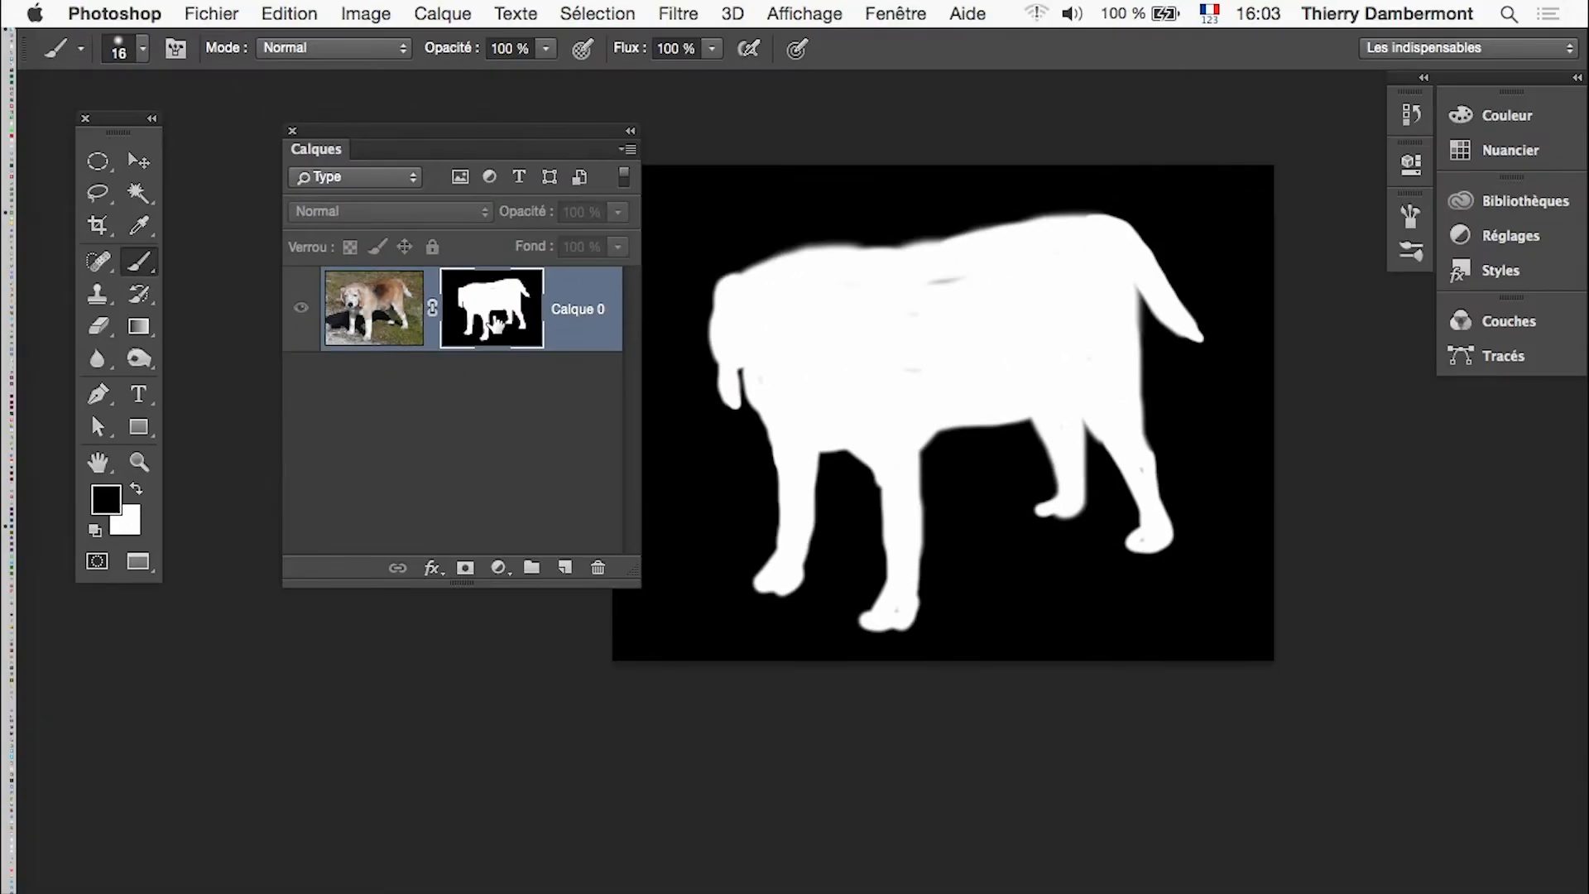
{"action": "scroll", "coordinate": [965, 284], "scroll_direction": "up", "scroll_amount": 5}
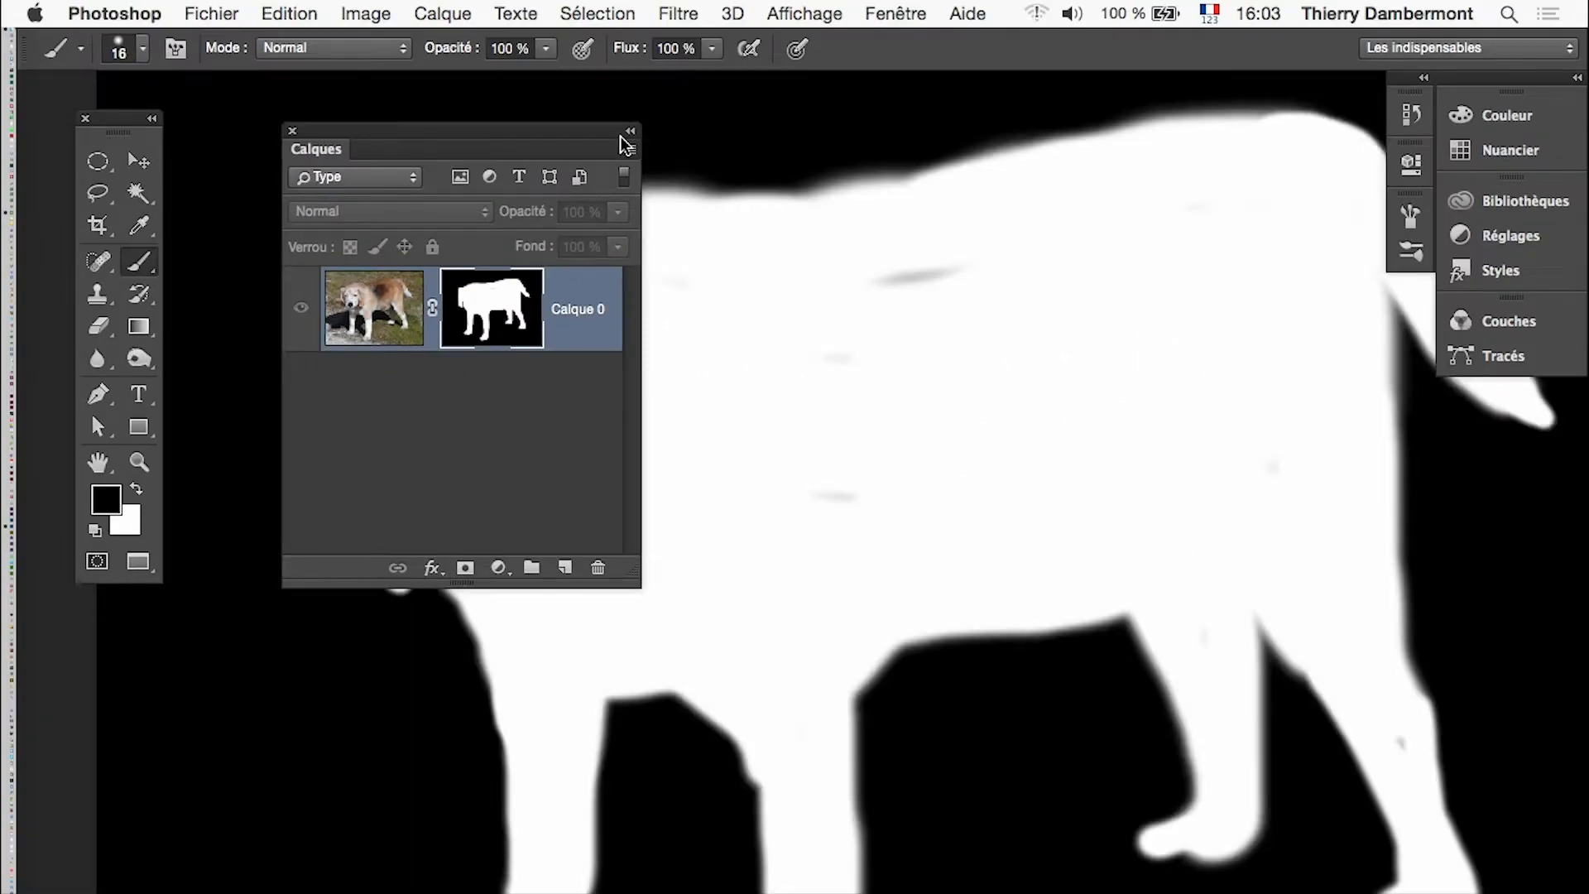
{"action": "mouse_move", "coordinate": [623, 139]}
{"action": "left_mouse_down"}
{"action": "mouse_move", "coordinate": [570, 230]}
{"action": "mouse_move", "coordinate": [521, 574]}
{"action": "left_mouse_up"}
{"action": "left_click", "coordinate": [140, 491]}
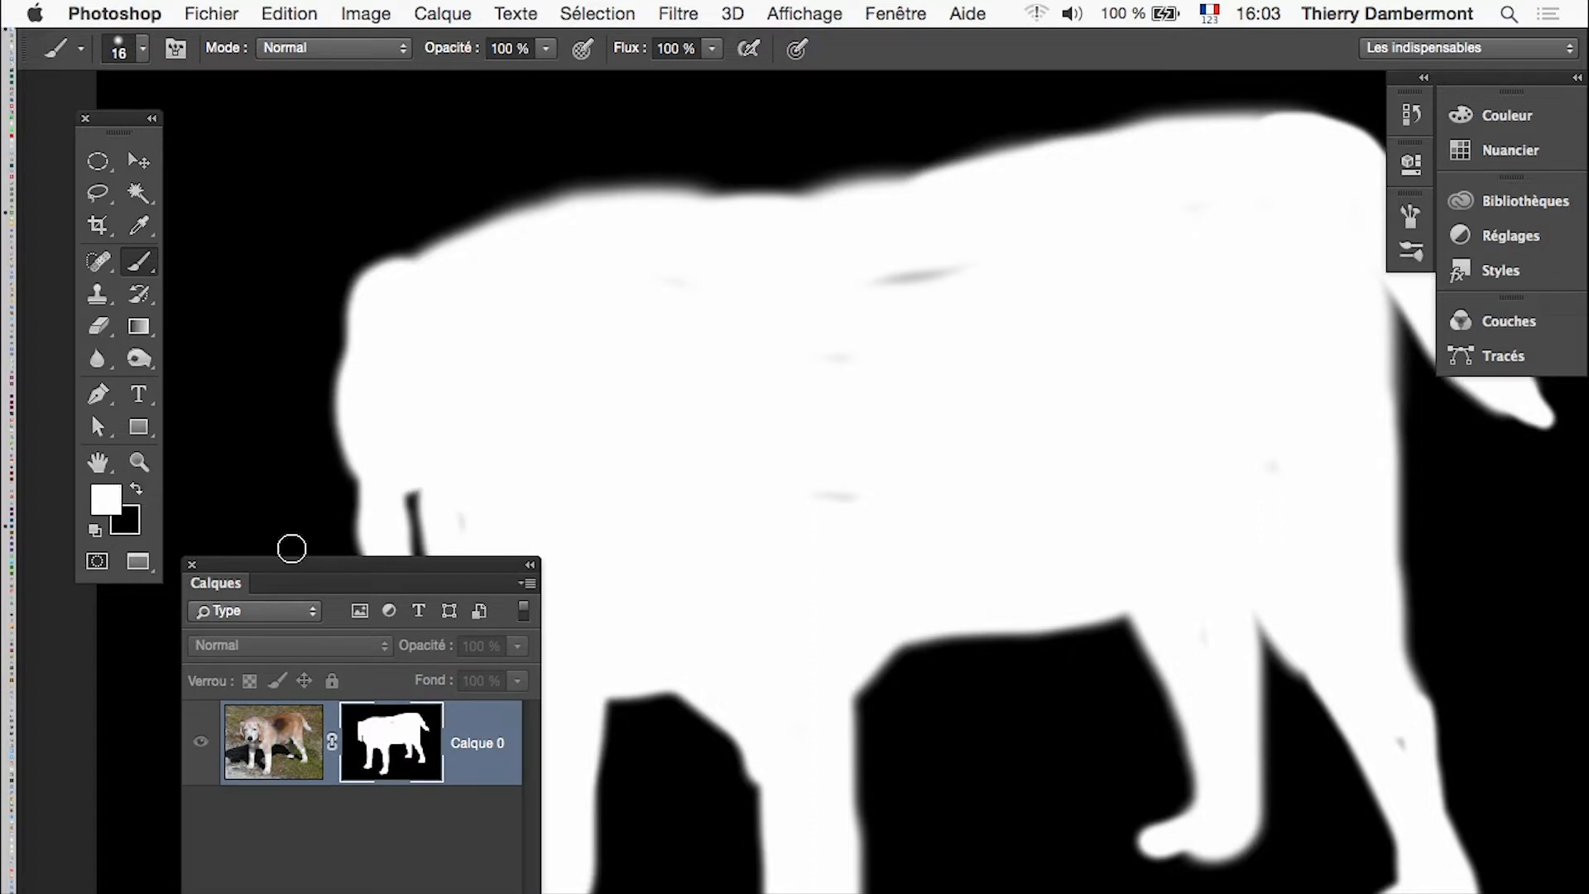
{"action": "left_click_drag", "start_coordinate": [408, 567], "coordinate": [328, 660]}
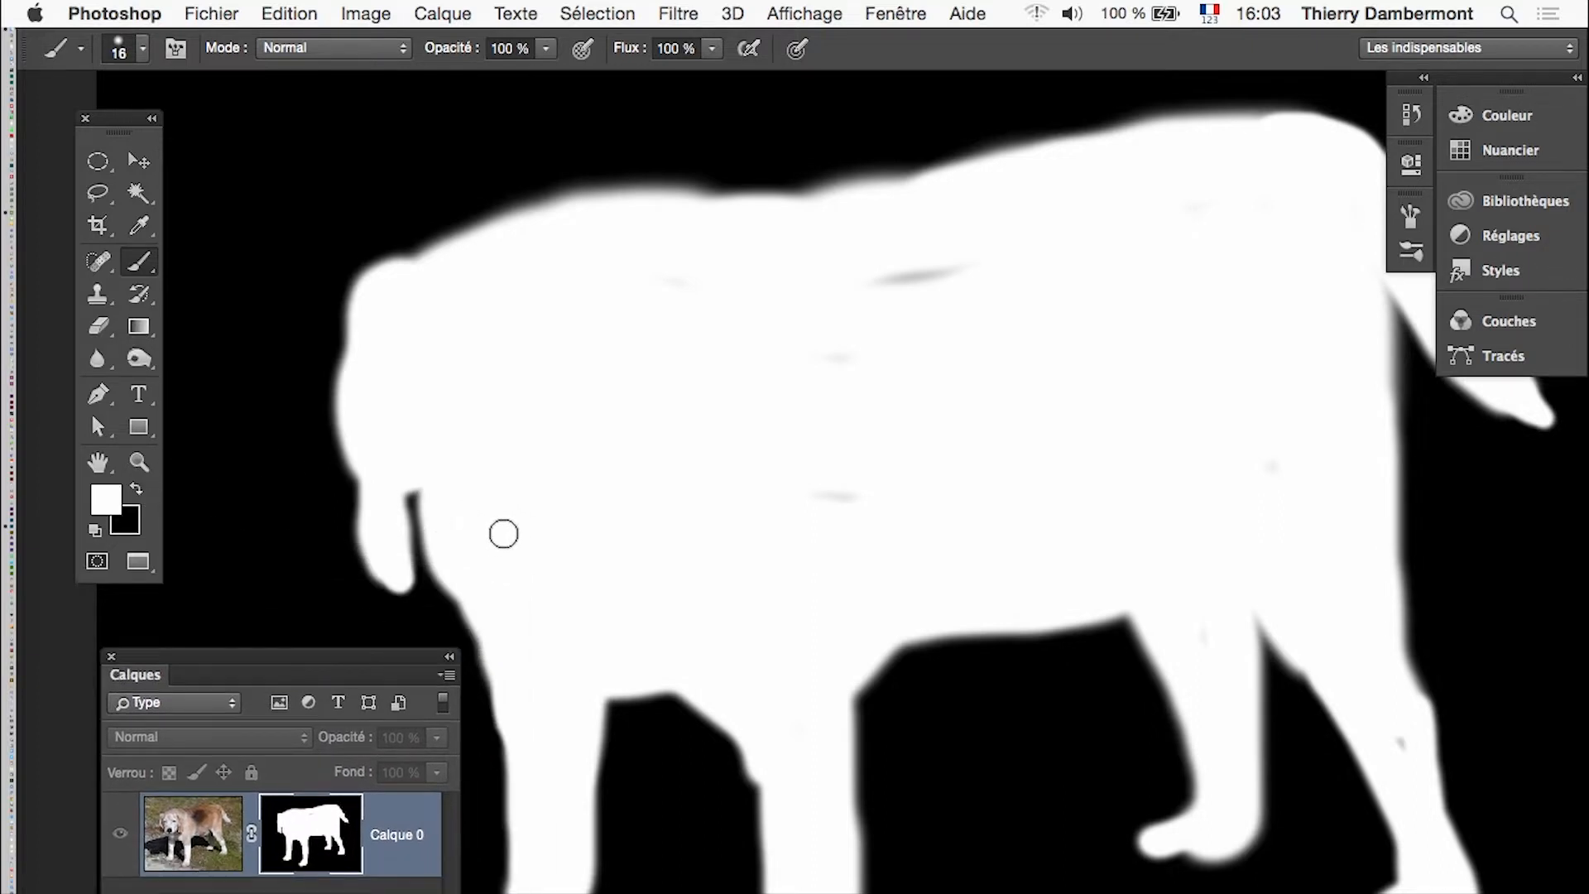
Step: Paint out the grey specks inside the dog's shape on the mask in white, reducing the brush from 67 to 42, 27 and 16 px
{"action": "left_click_drag", "start_coordinate": [614, 486], "coordinate": [728, 490]}
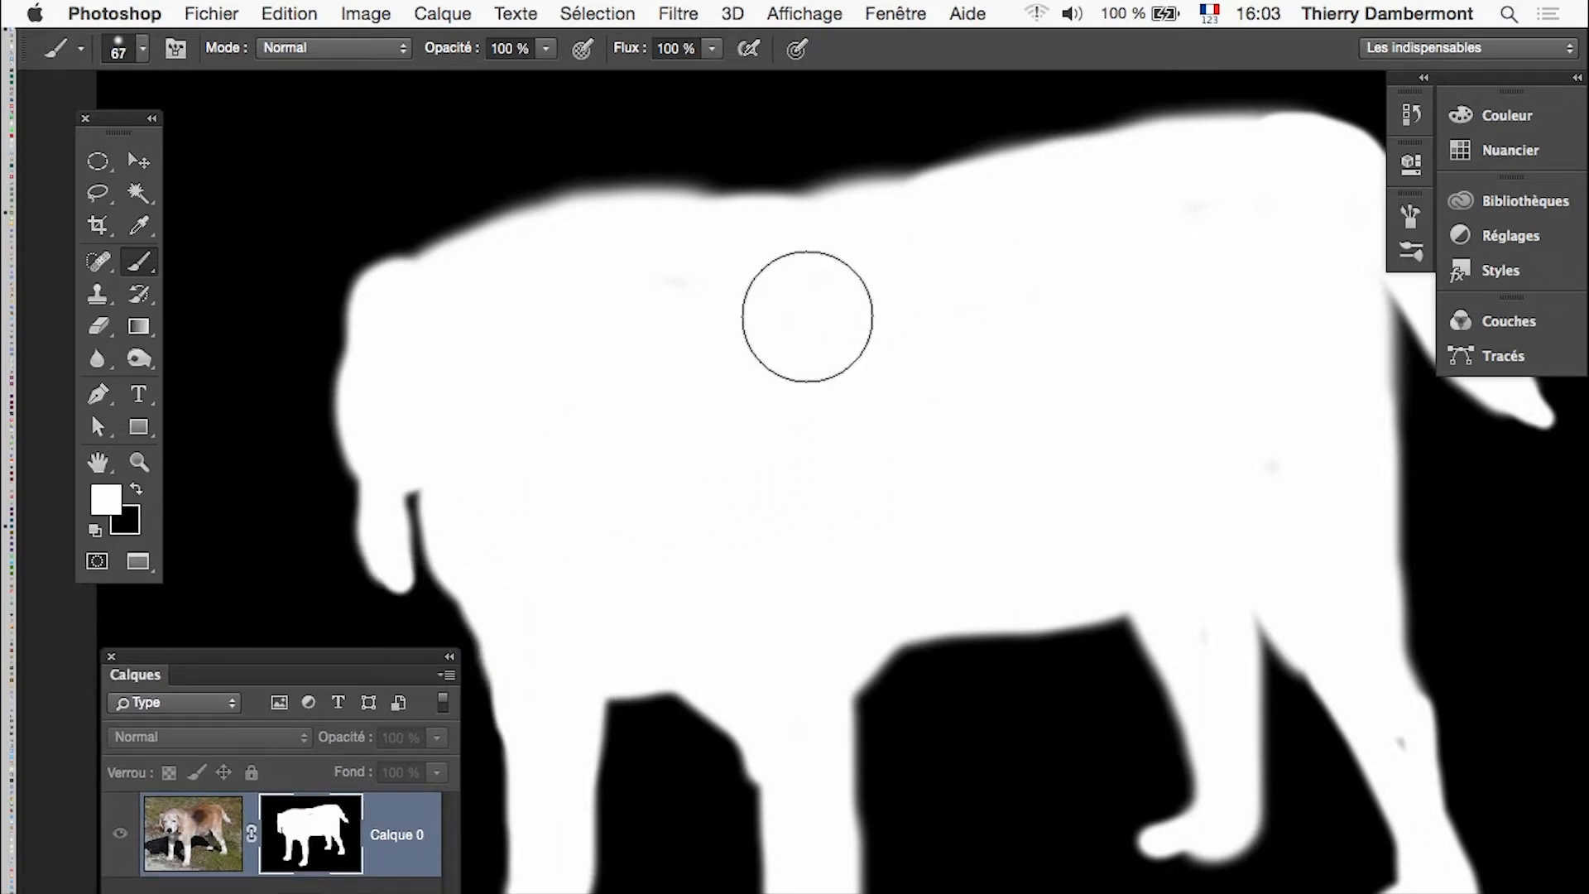
{"action": "left_click_drag", "start_coordinate": [1227, 330], "coordinate": [1196, 335]}
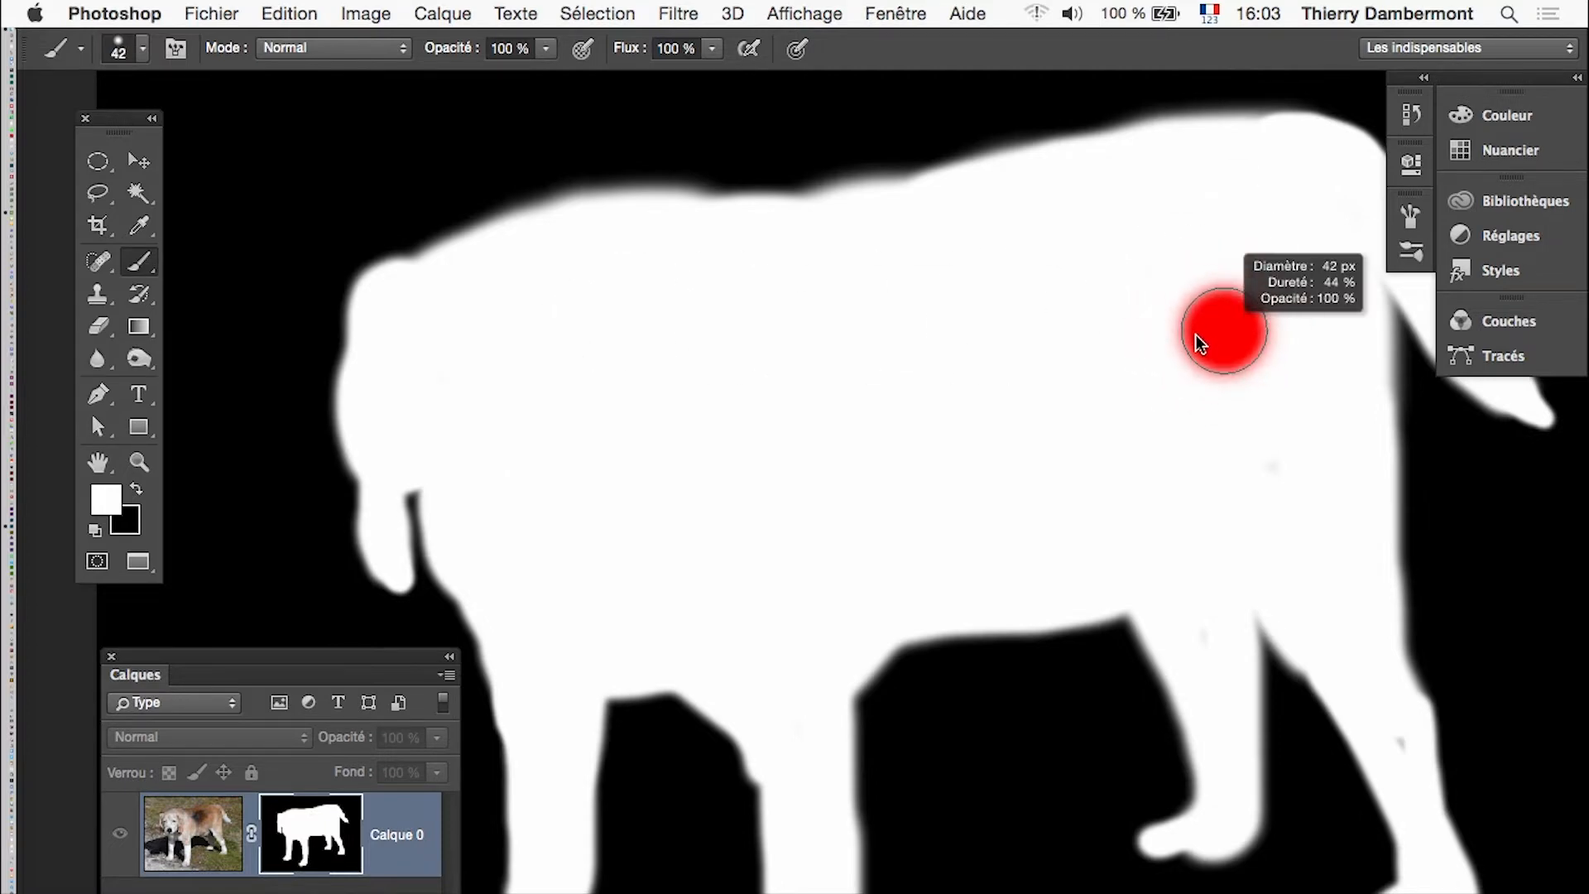
{"action": "left_click_drag", "start_coordinate": [1214, 500], "coordinate": [1192, 504]}
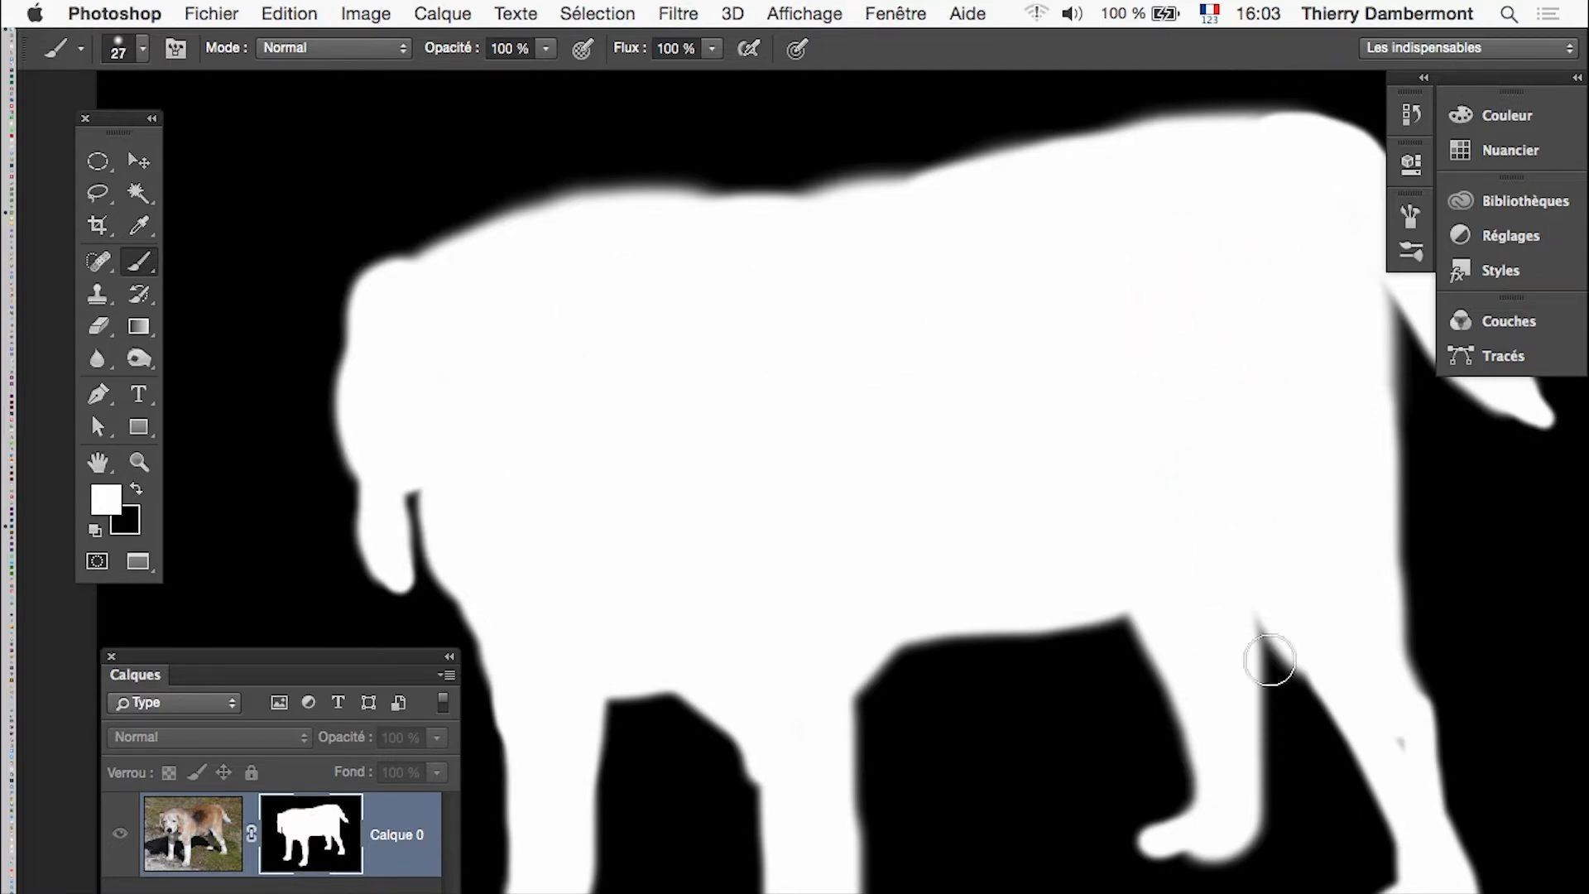
{"action": "left_click_drag", "start_coordinate": [1429, 873], "coordinate": [1419, 880]}
{"action": "left_click", "coordinate": [1202, 414], "text": "alt+super"}
{"action": "left_click", "coordinate": [1202, 414], "text": "alt+super"}
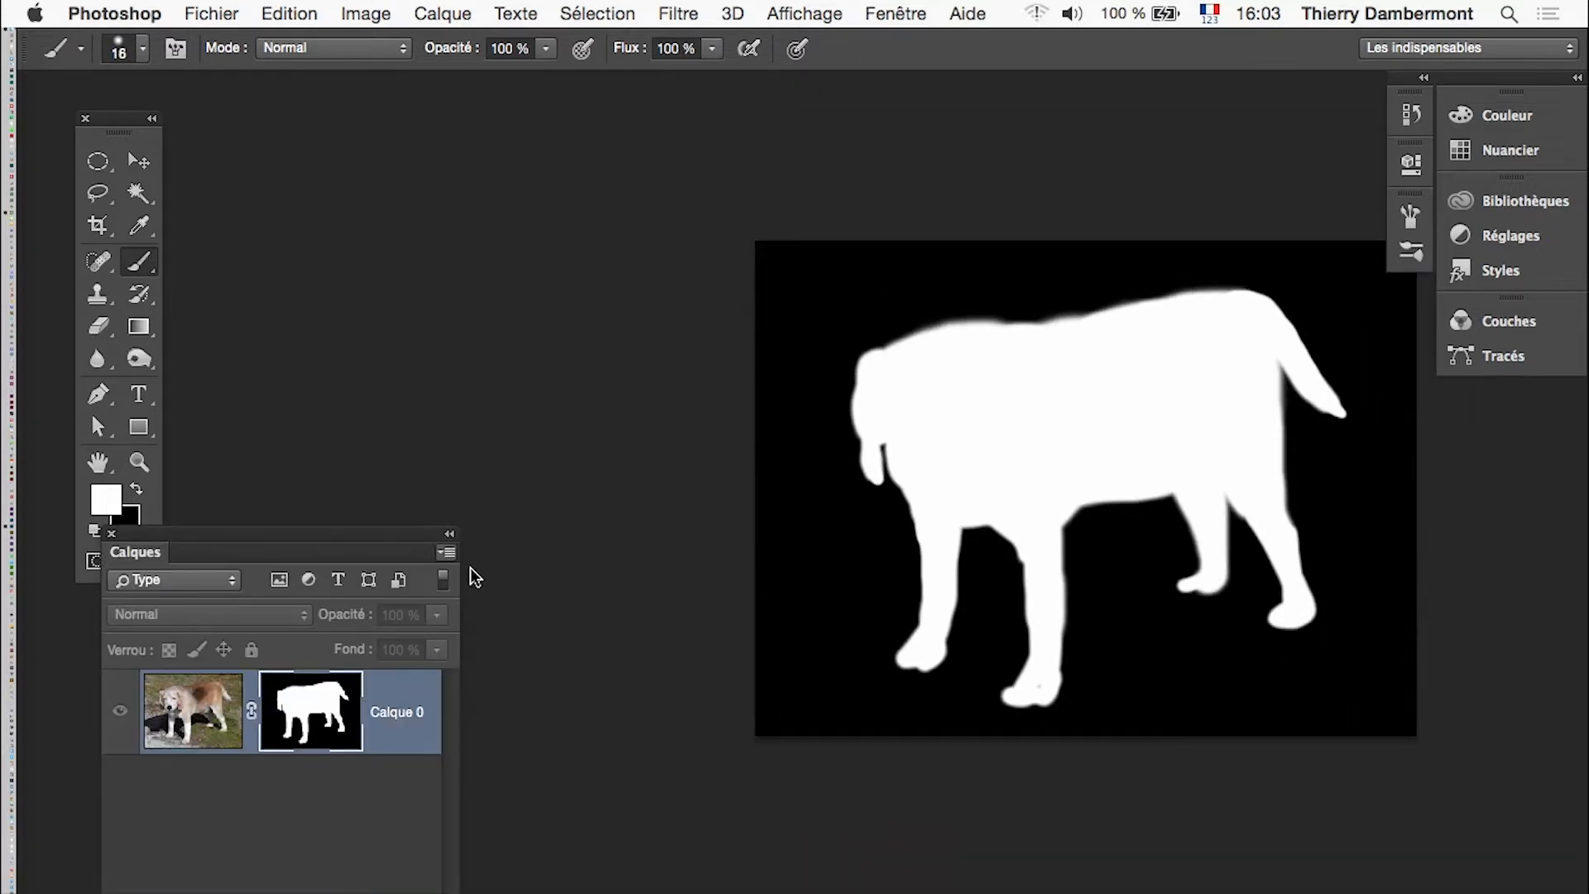
Step: Move the Layers panel clear of the toolbox and switch from the mask view back to the masked dog image
{"action": "left_click_drag", "start_coordinate": [149, 544], "coordinate": [212, 543]}
{"action": "left_click", "coordinate": [96, 562]}
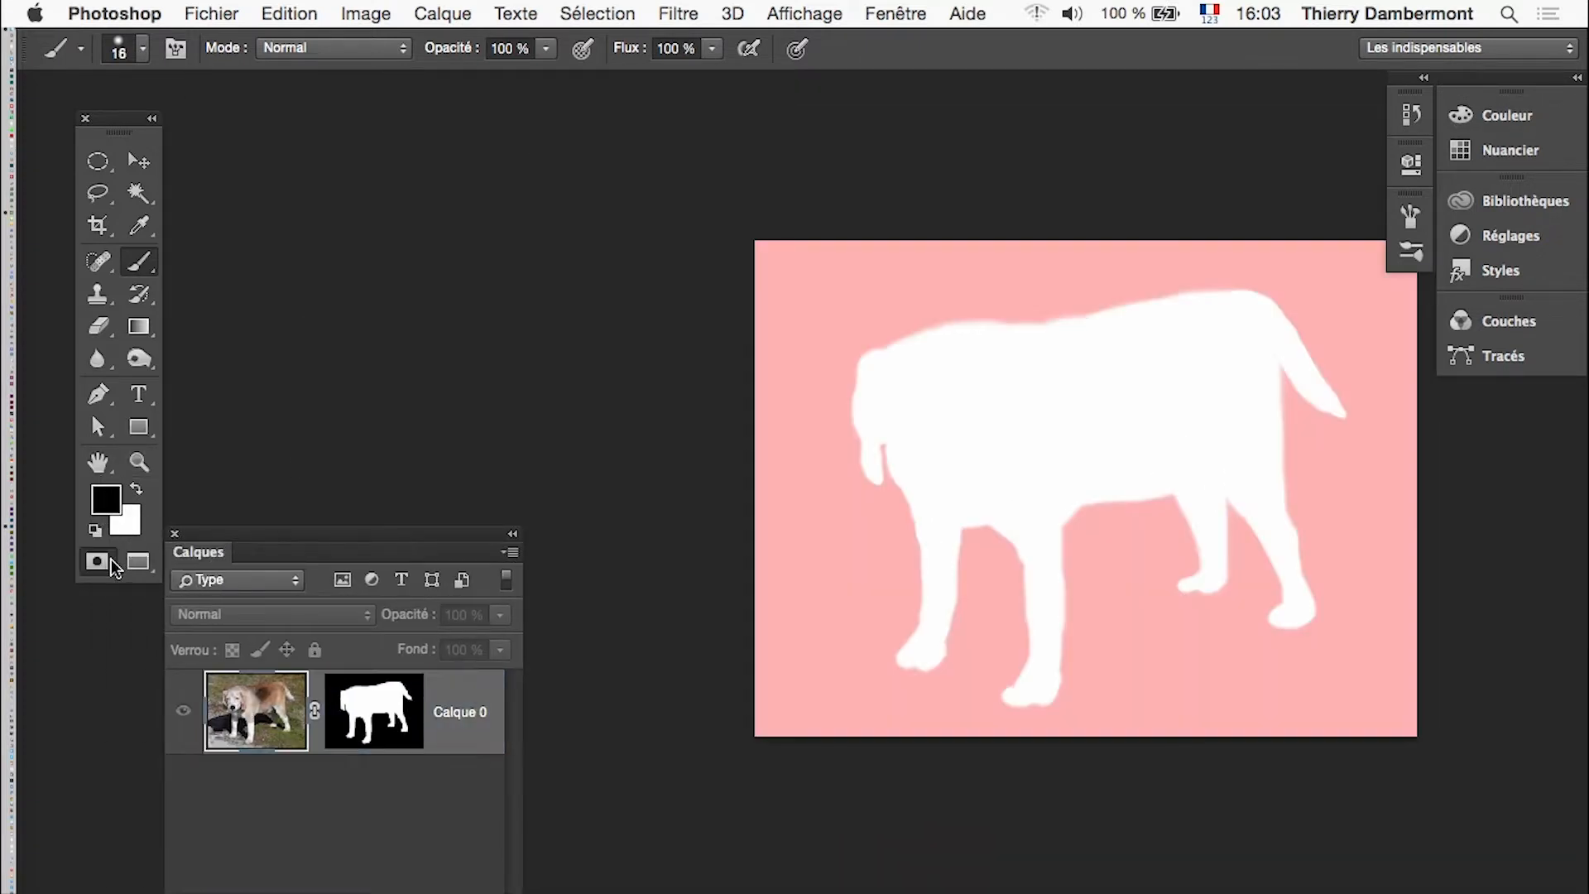
{"action": "left_click", "coordinate": [103, 566]}
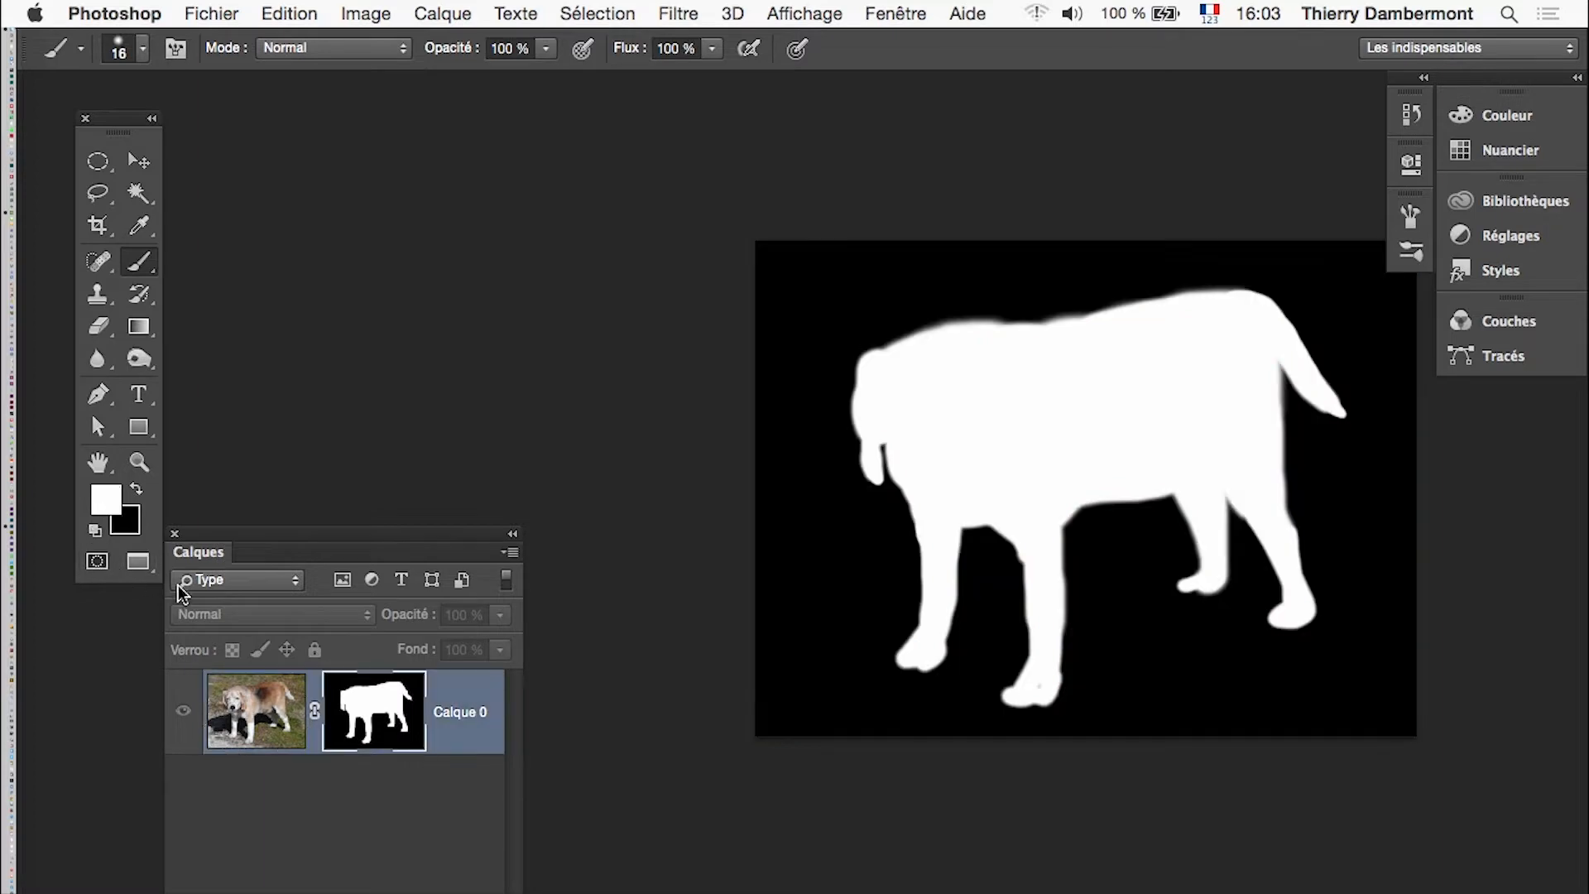
{"action": "left_click", "coordinate": [364, 717], "text": "alt"}
Step: Save the document as beagle-02.psd in Photoshop format in the animation marionnette folder, with layers and maximised compatibility
{"action": "left_click", "coordinate": [212, 13]}
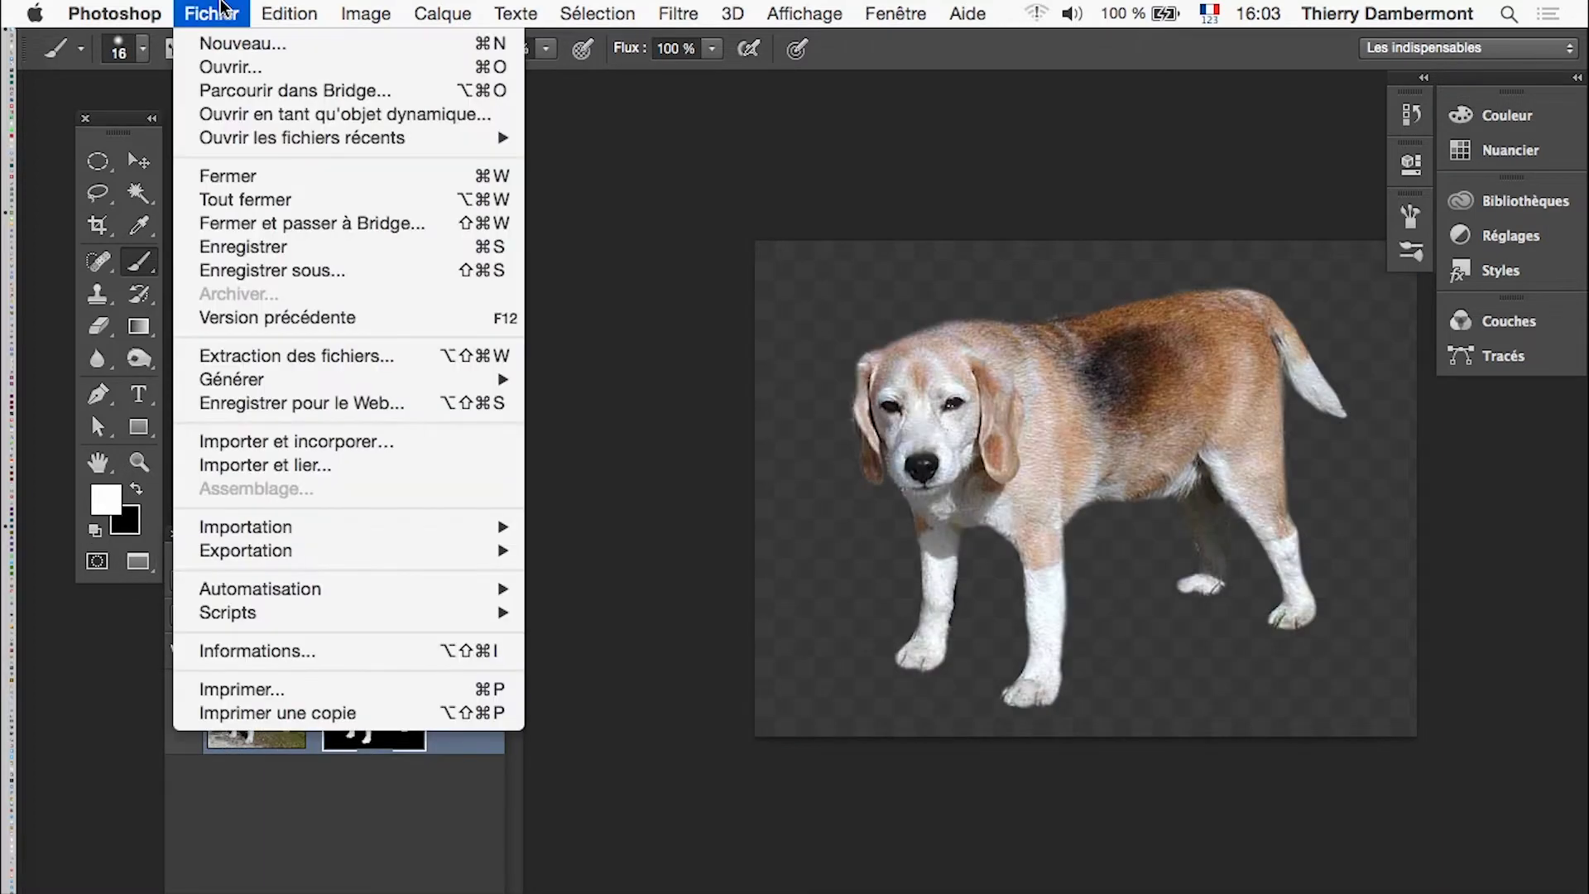
{"action": "left_click", "coordinate": [293, 271]}
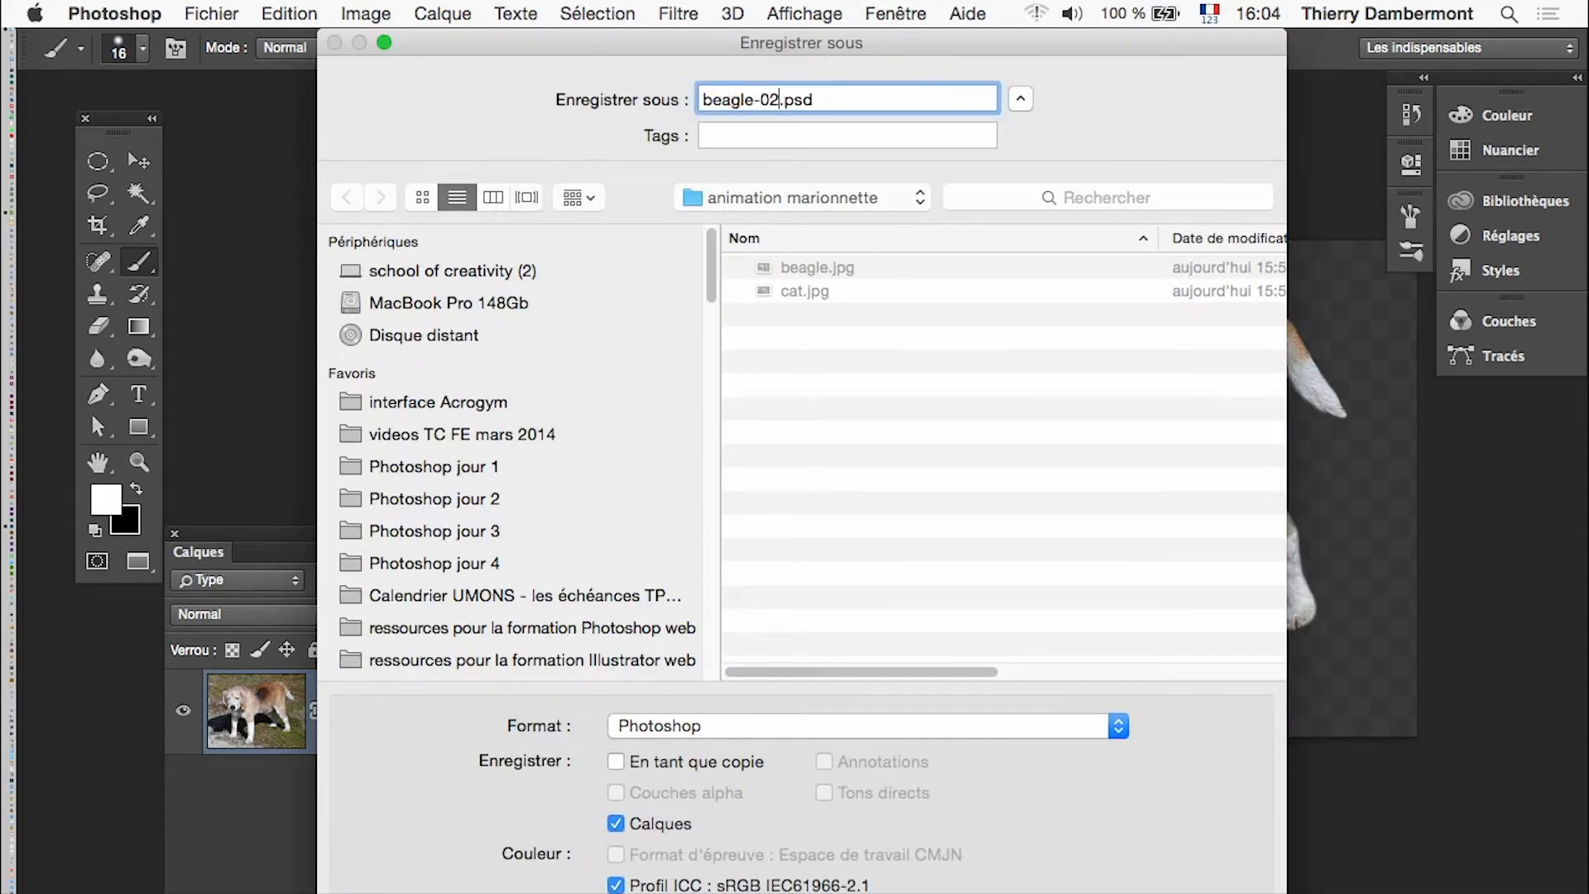
{"action": "key", "text": "Return"}
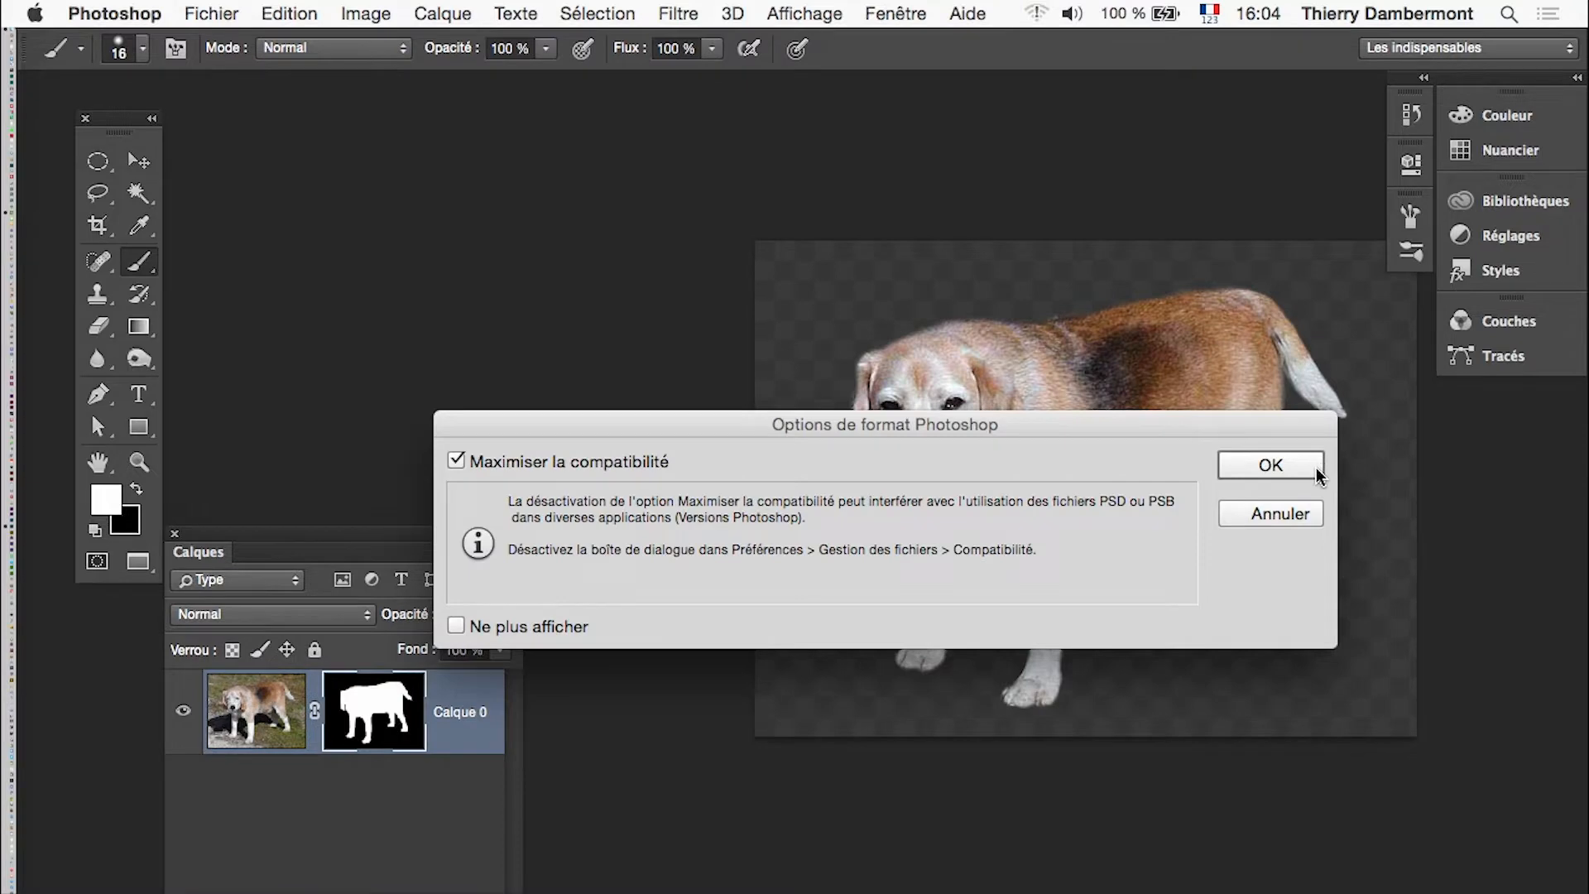
{"action": "left_click", "coordinate": [1271, 466]}
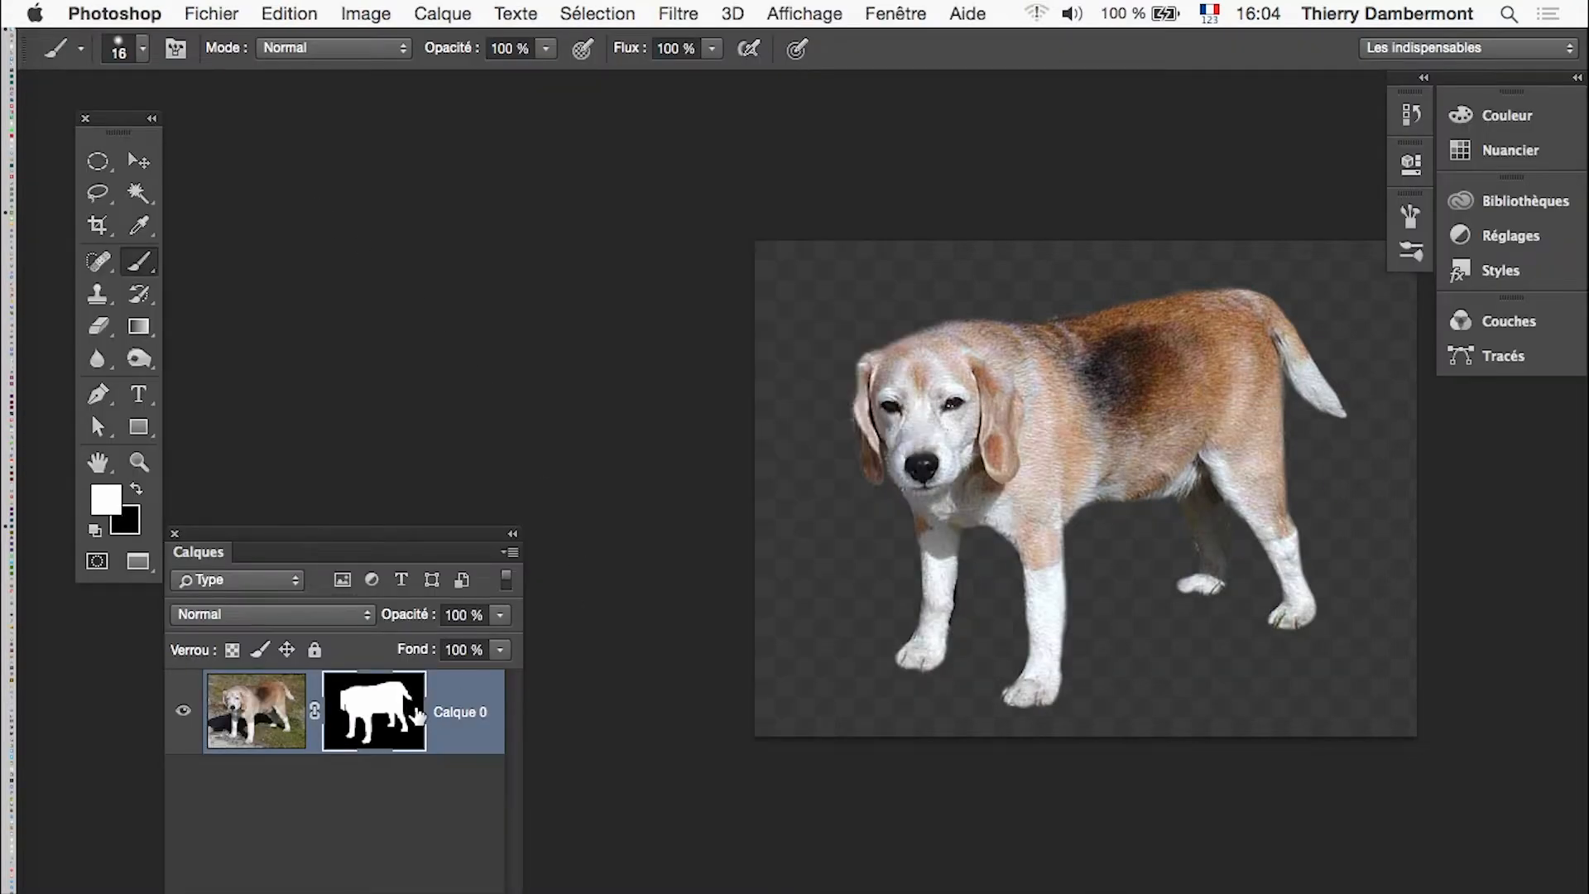
Step: Move the Layers panel higher and display the layer mask on its own, returning to the masked dog image
{"action": "left_click_drag", "start_coordinate": [418, 544], "coordinate": [550, 194]}
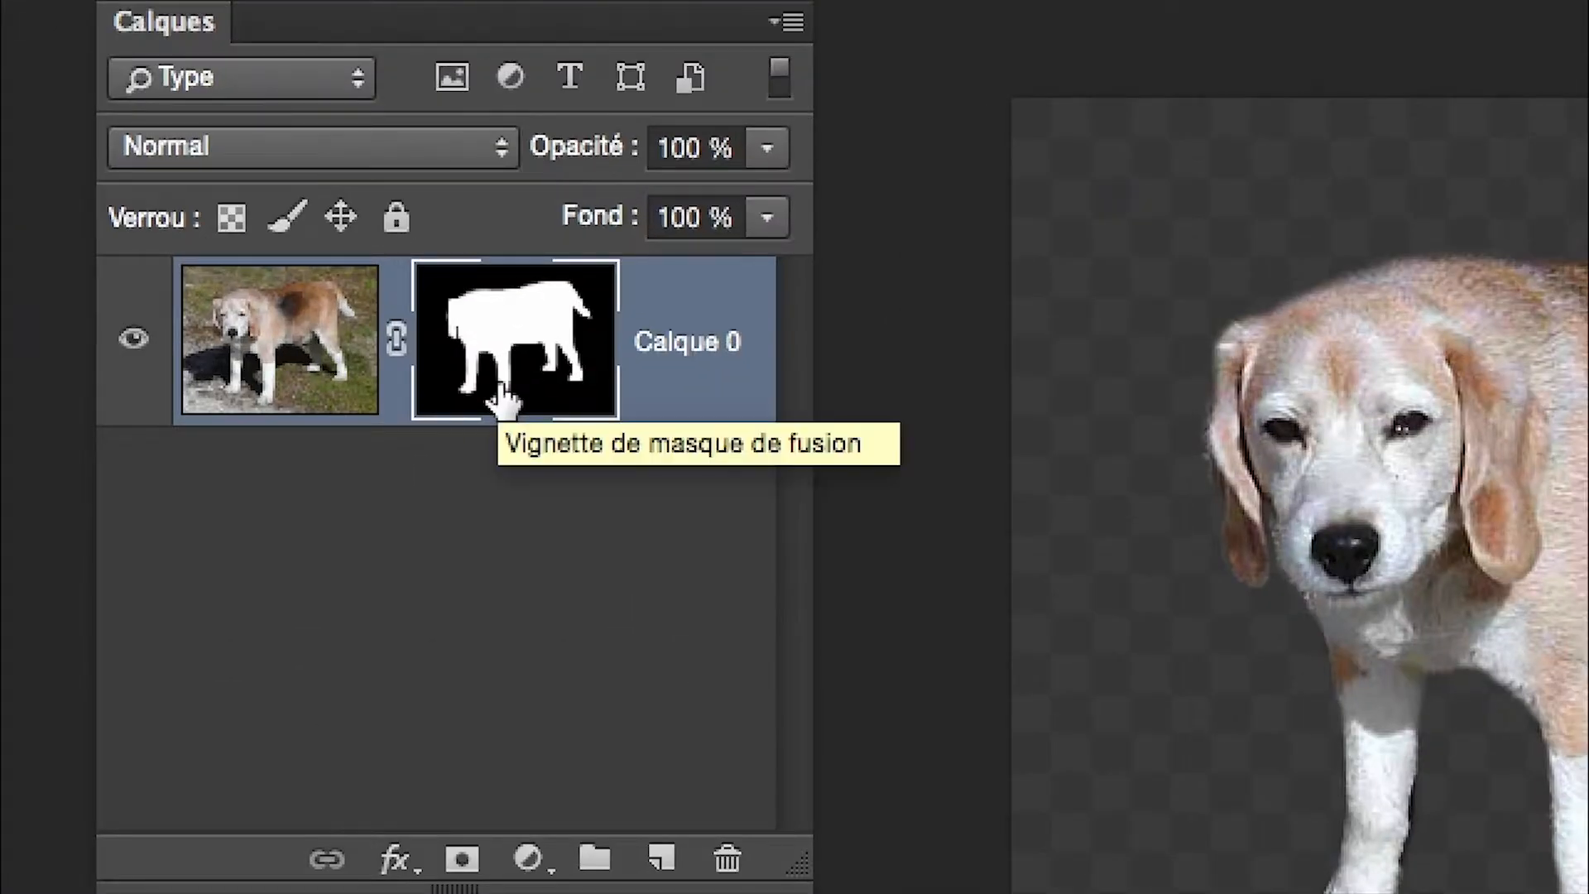
{"action": "left_click", "coordinate": [502, 394], "text": "alt"}
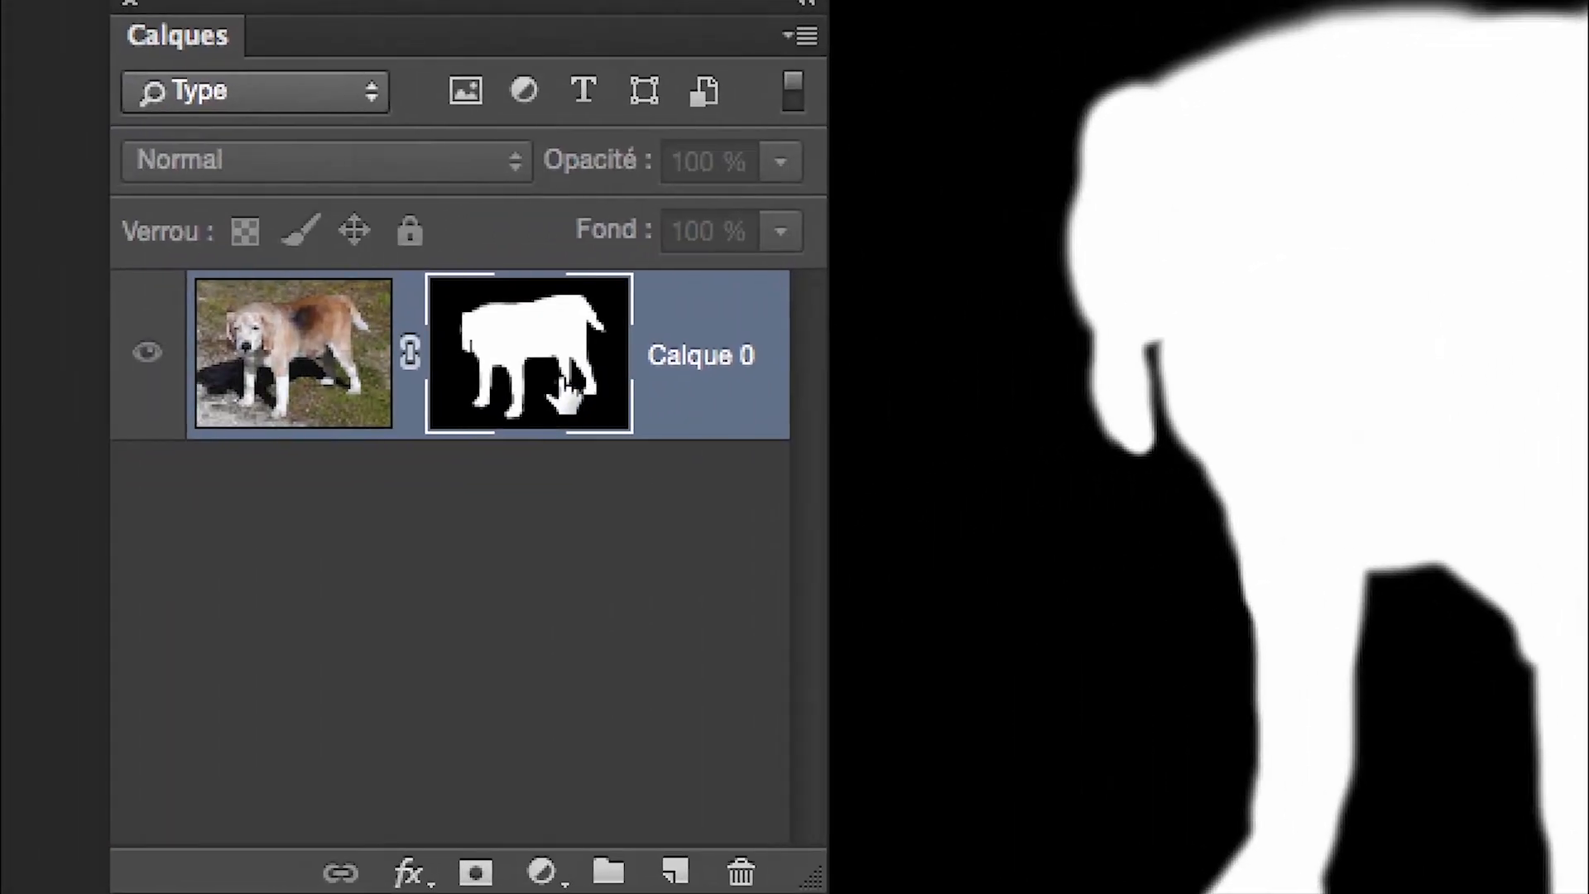
{"action": "left_click", "coordinate": [567, 390], "text": "alt"}
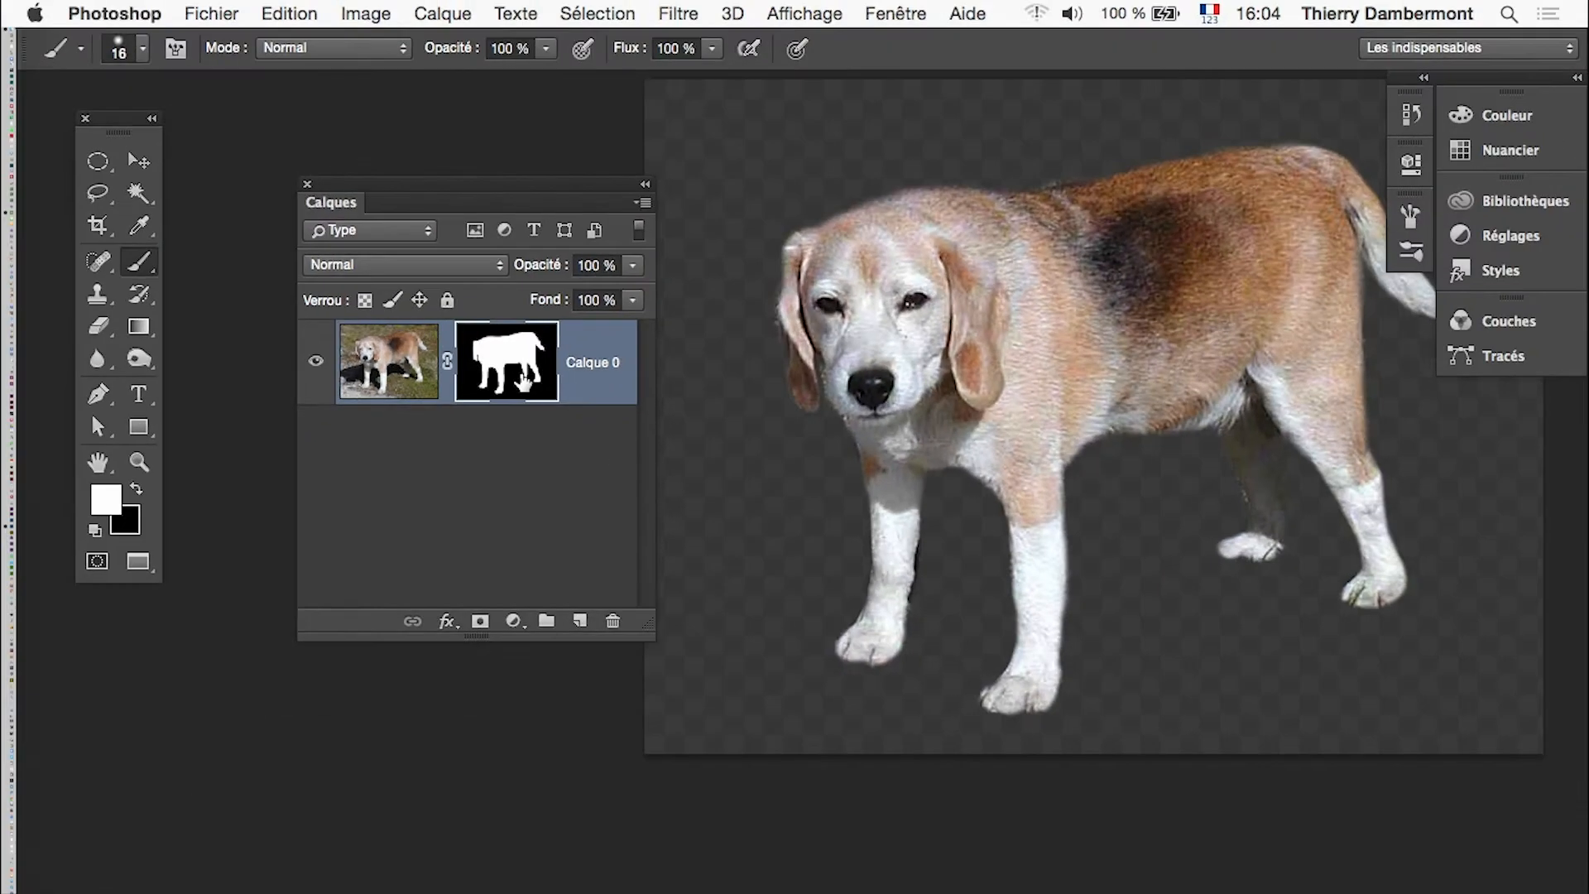
Step: Move the Layers panel off the dog, undo the 16 px white mask stroke along its back, and make black the foreground colour
{"action": "left_click", "coordinate": [1004, 214], "text": "super"}
{"action": "left_click", "coordinate": [977, 231], "text": "super"}
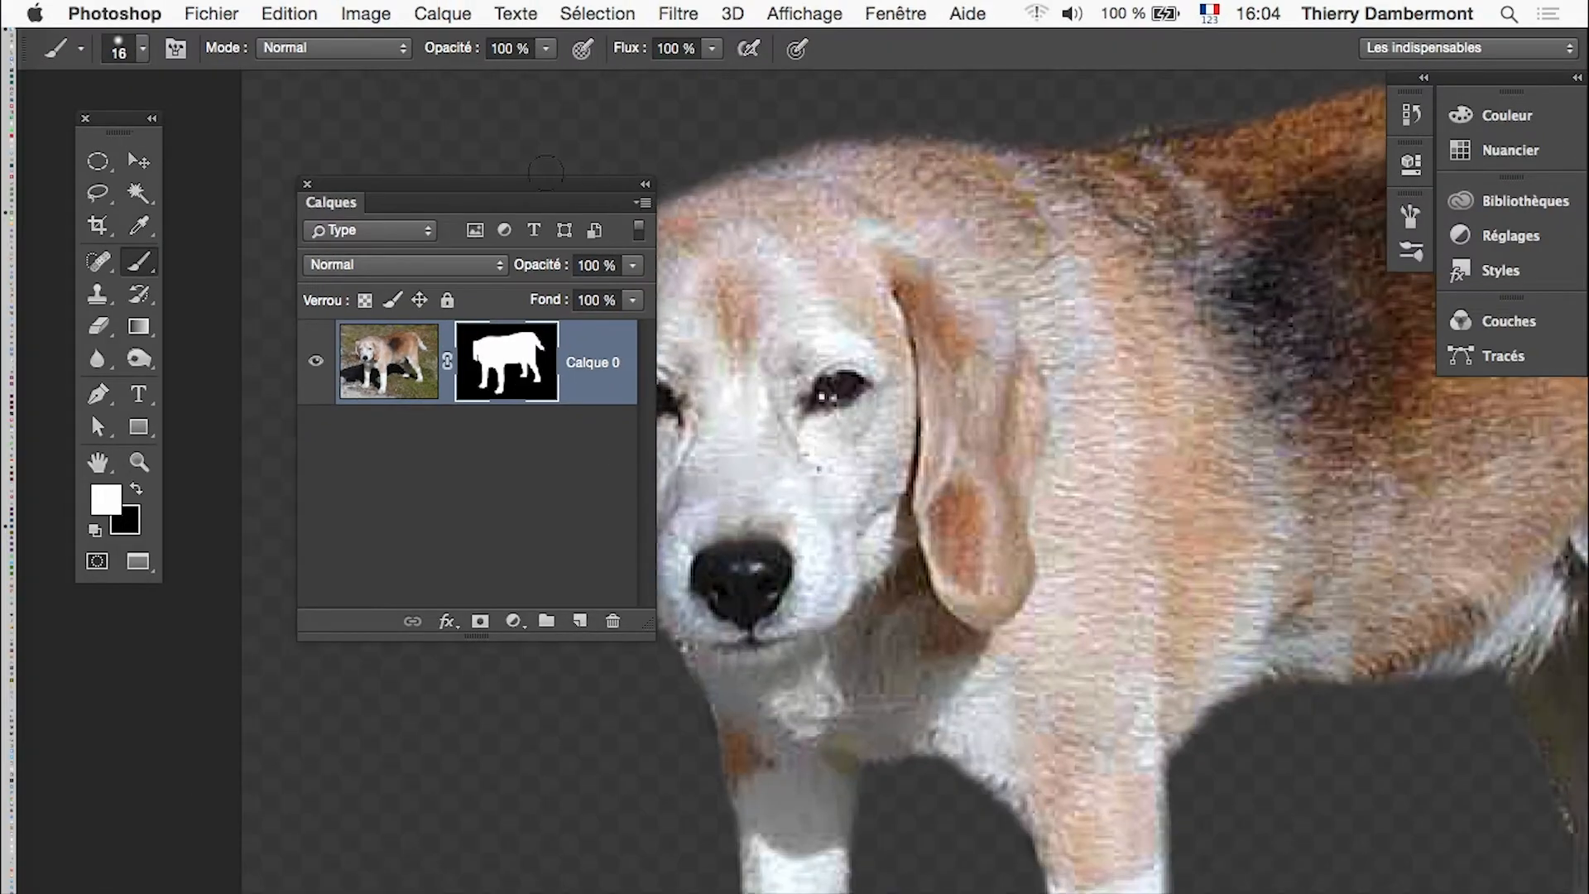
{"action": "left_click_drag", "start_coordinate": [597, 182], "coordinate": [408, 149]}
{"action": "scroll", "coordinate": [867, 347], "scroll_direction": "up", "scroll_amount": 5}
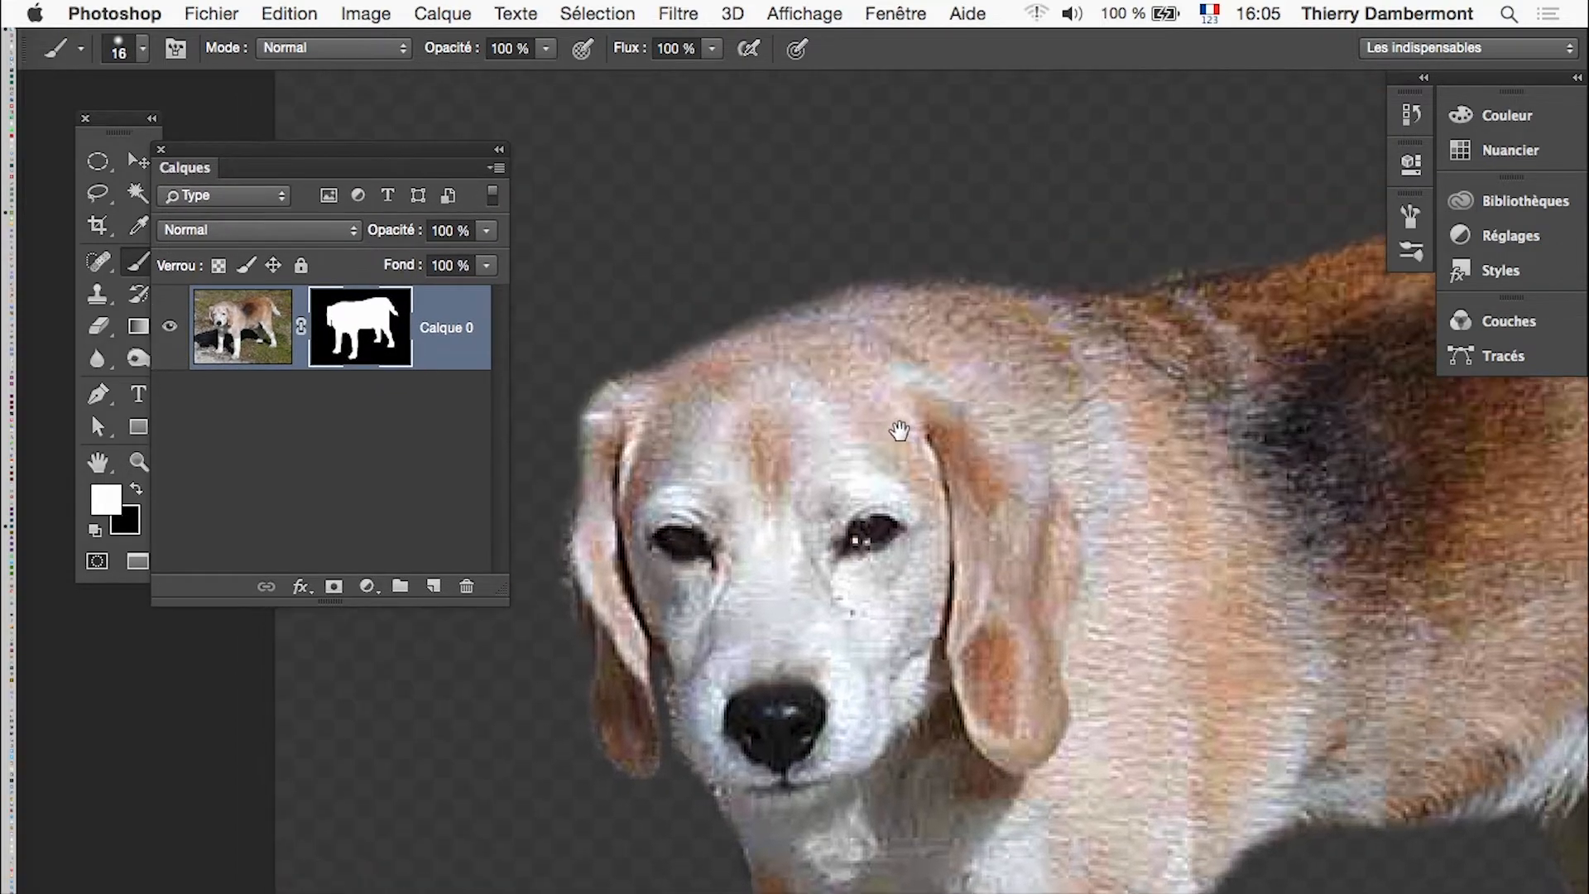
{"action": "left_click", "coordinate": [867, 348], "text": "super"}
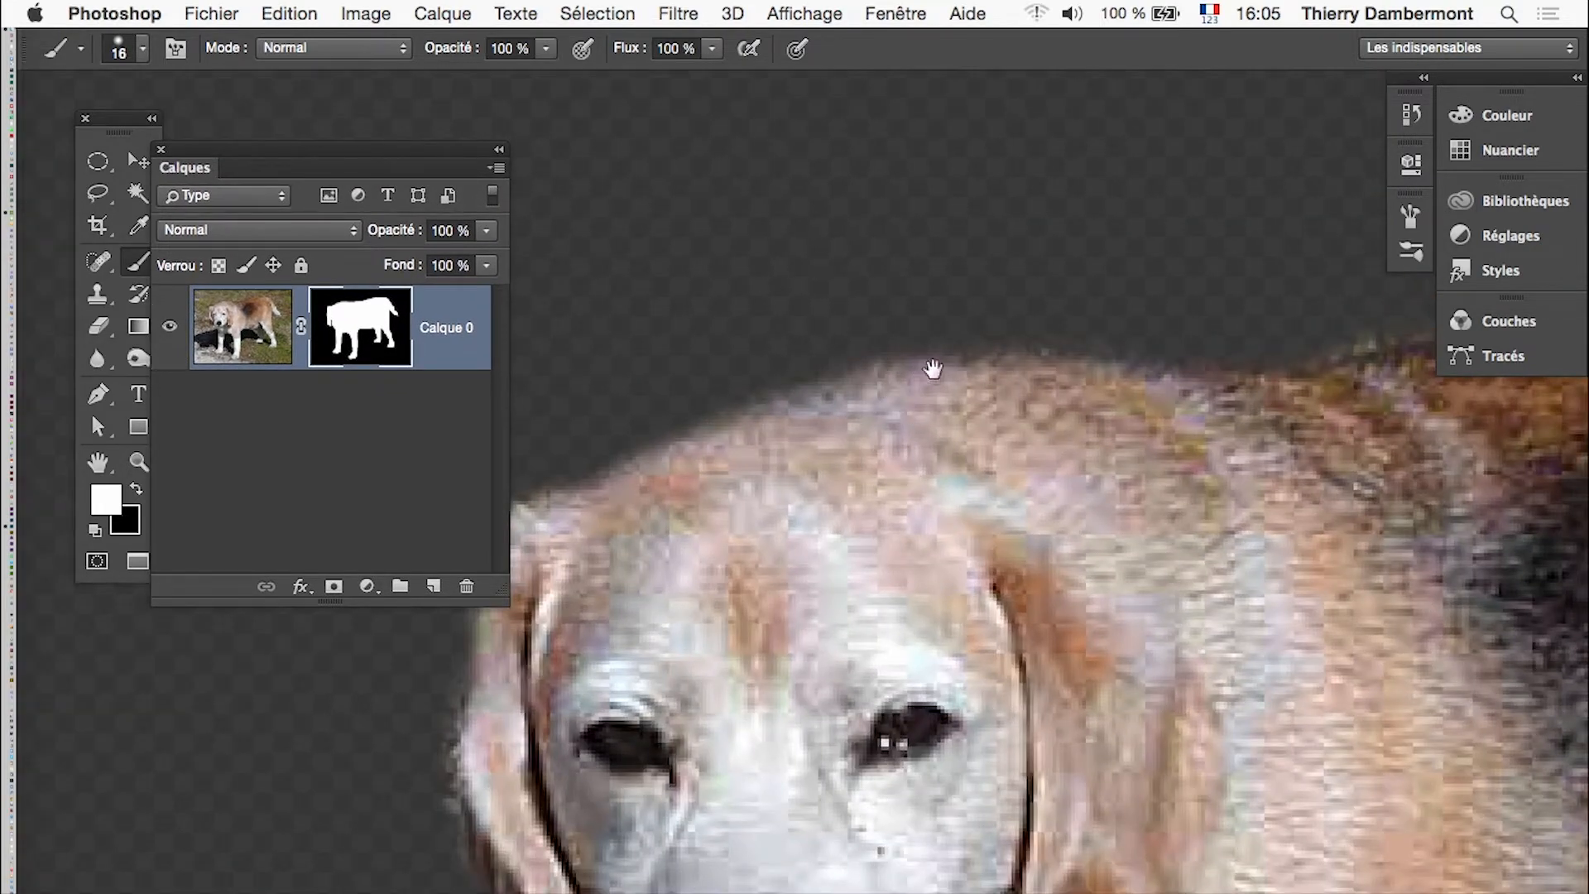
{"action": "left_click", "coordinate": [1184, 460], "text": "alt"}
{"action": "left_click_drag", "start_coordinate": [1195, 516], "coordinate": [950, 512]}
{"action": "left_click_drag", "start_coordinate": [1133, 491], "coordinate": [954, 517]}
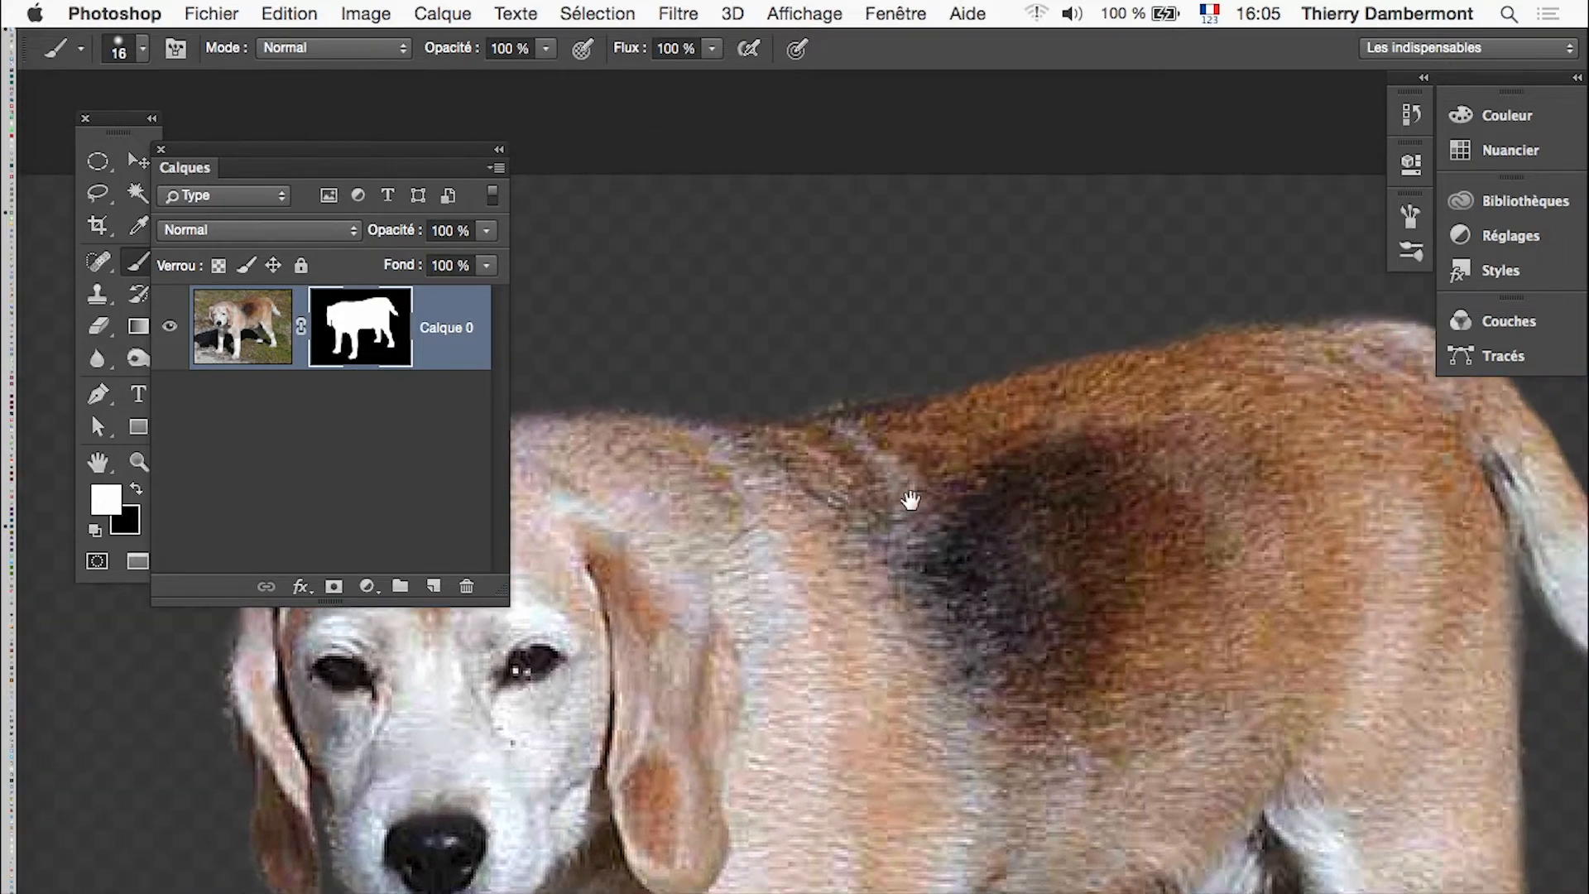
{"action": "left_click_drag", "start_coordinate": [754, 400], "coordinate": [842, 392]}
{"action": "key", "text": "super+z"}
{"action": "key", "text": "x"}
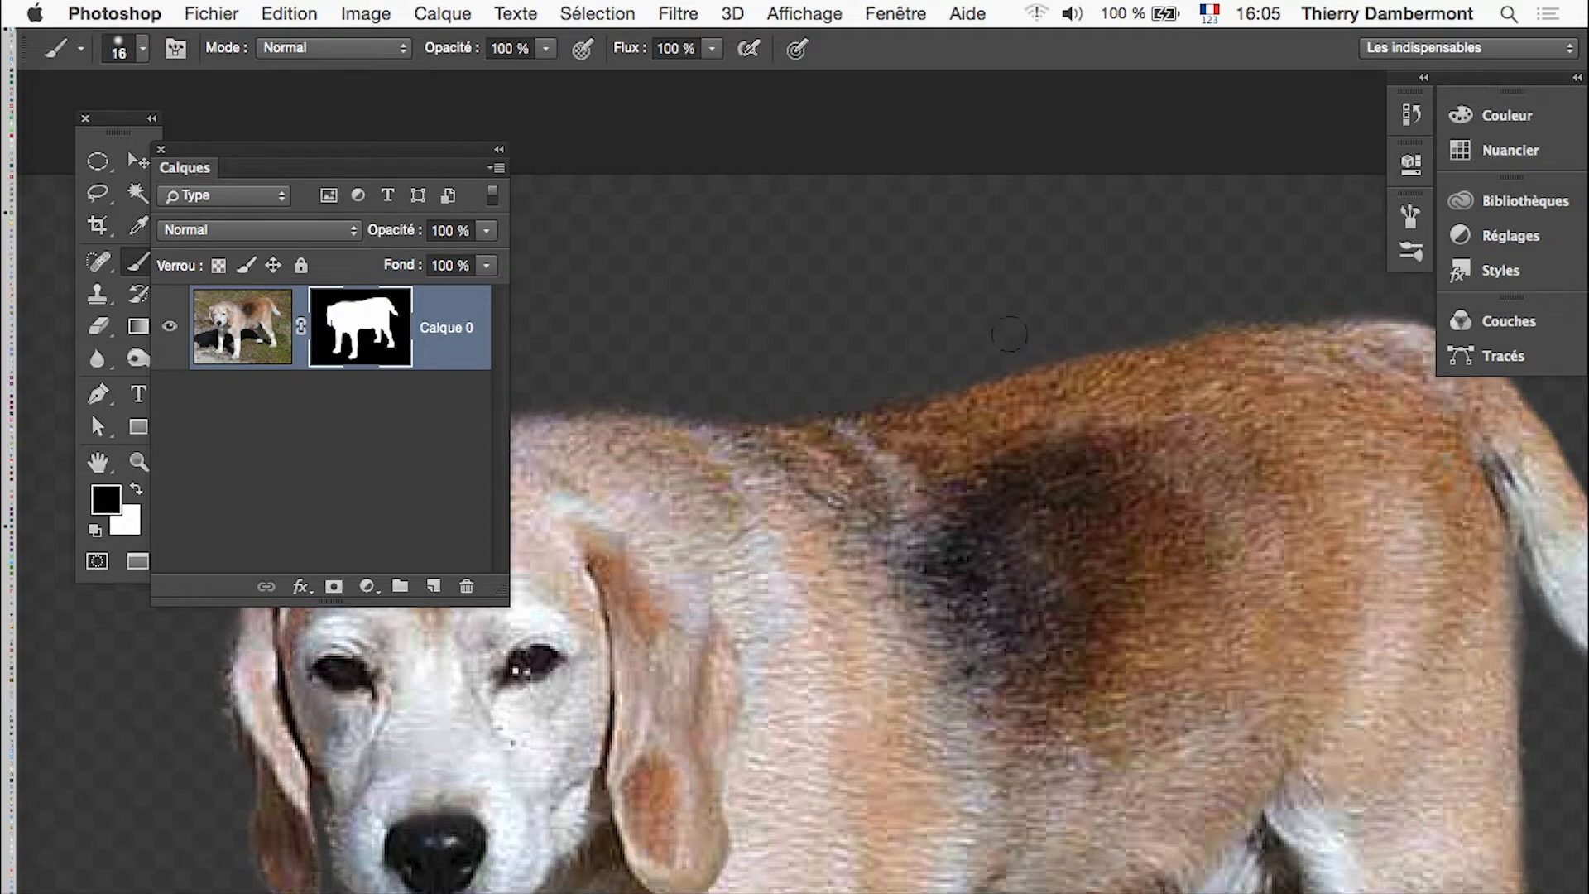
Step: Examine the edges of the cut-out around the dog's belly and legs for leftover background
{"action": "left_click_drag", "start_coordinate": [1245, 568], "coordinate": [1006, 476]}
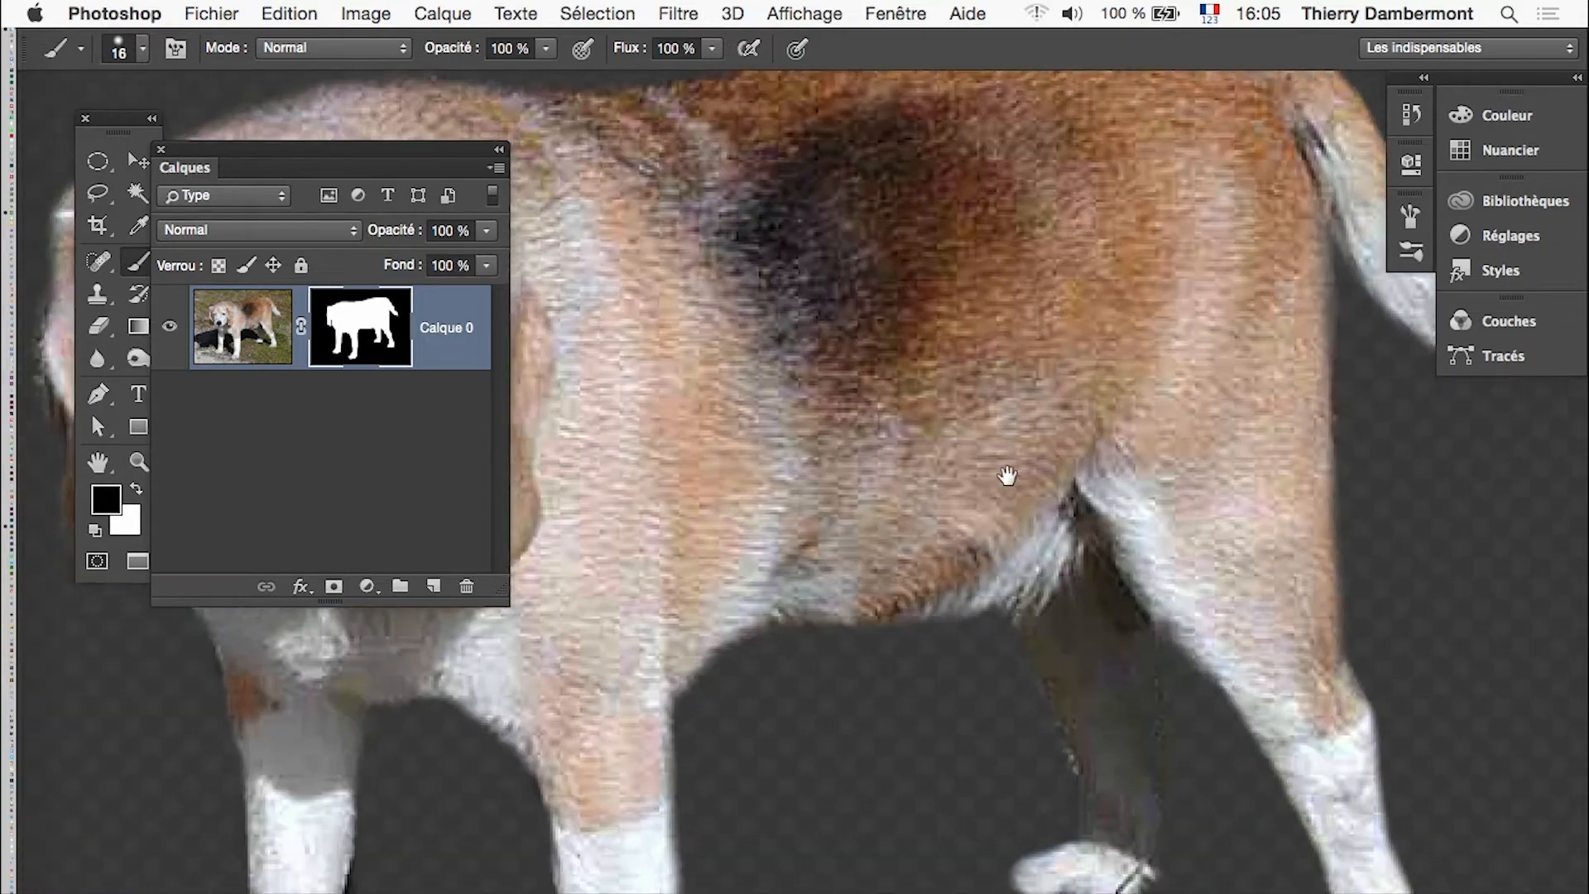
{"action": "left_click_drag", "start_coordinate": [841, 500], "coordinate": [1092, 497]}
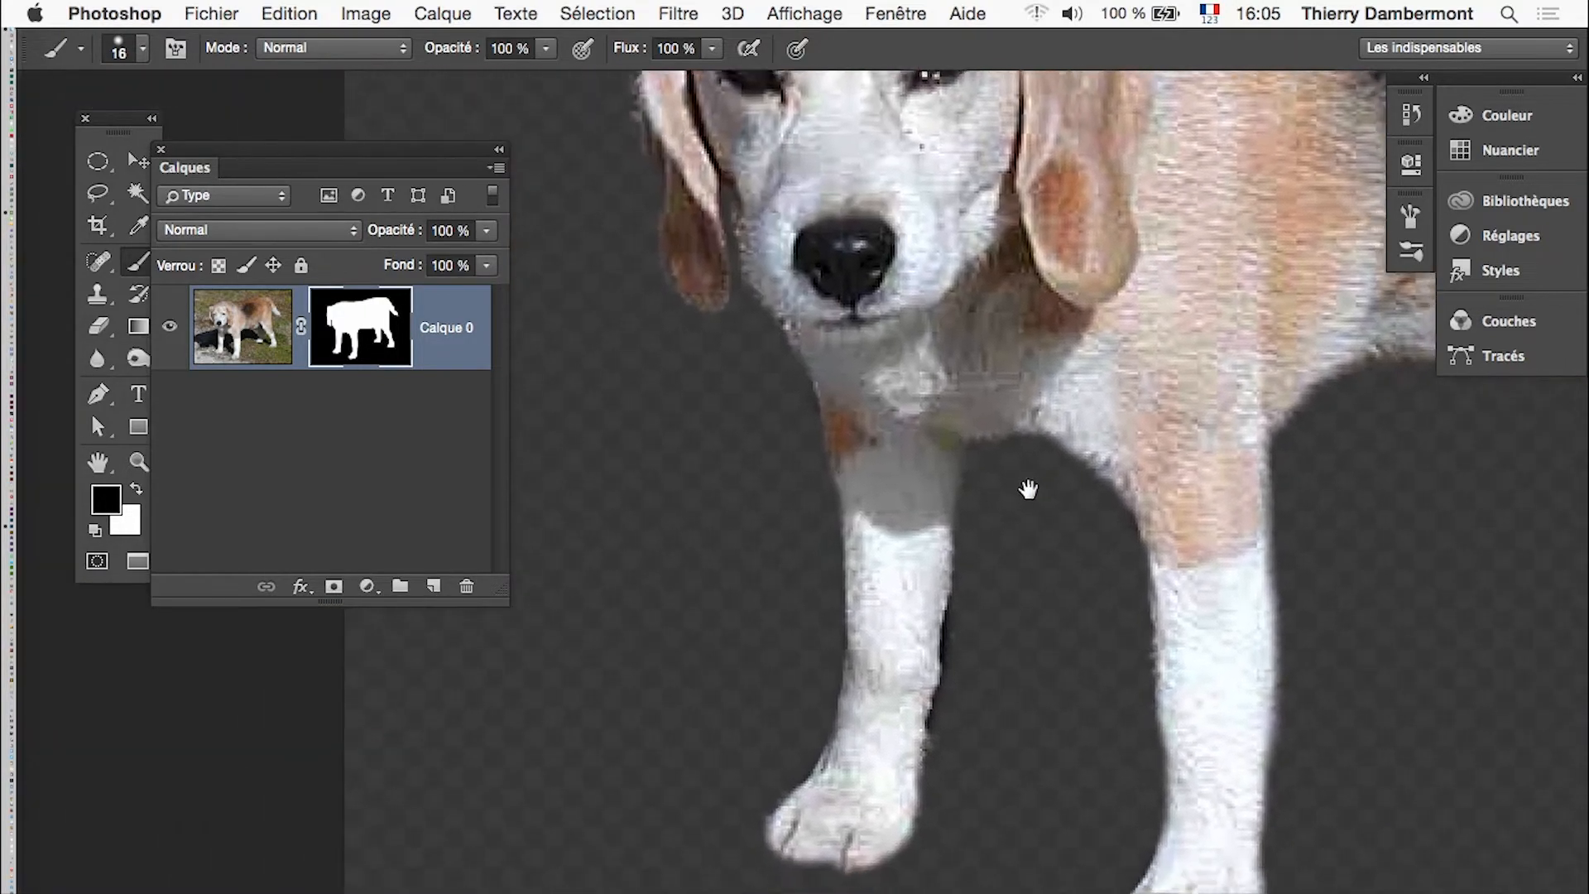
{"action": "left_click", "coordinate": [1290, 646]}
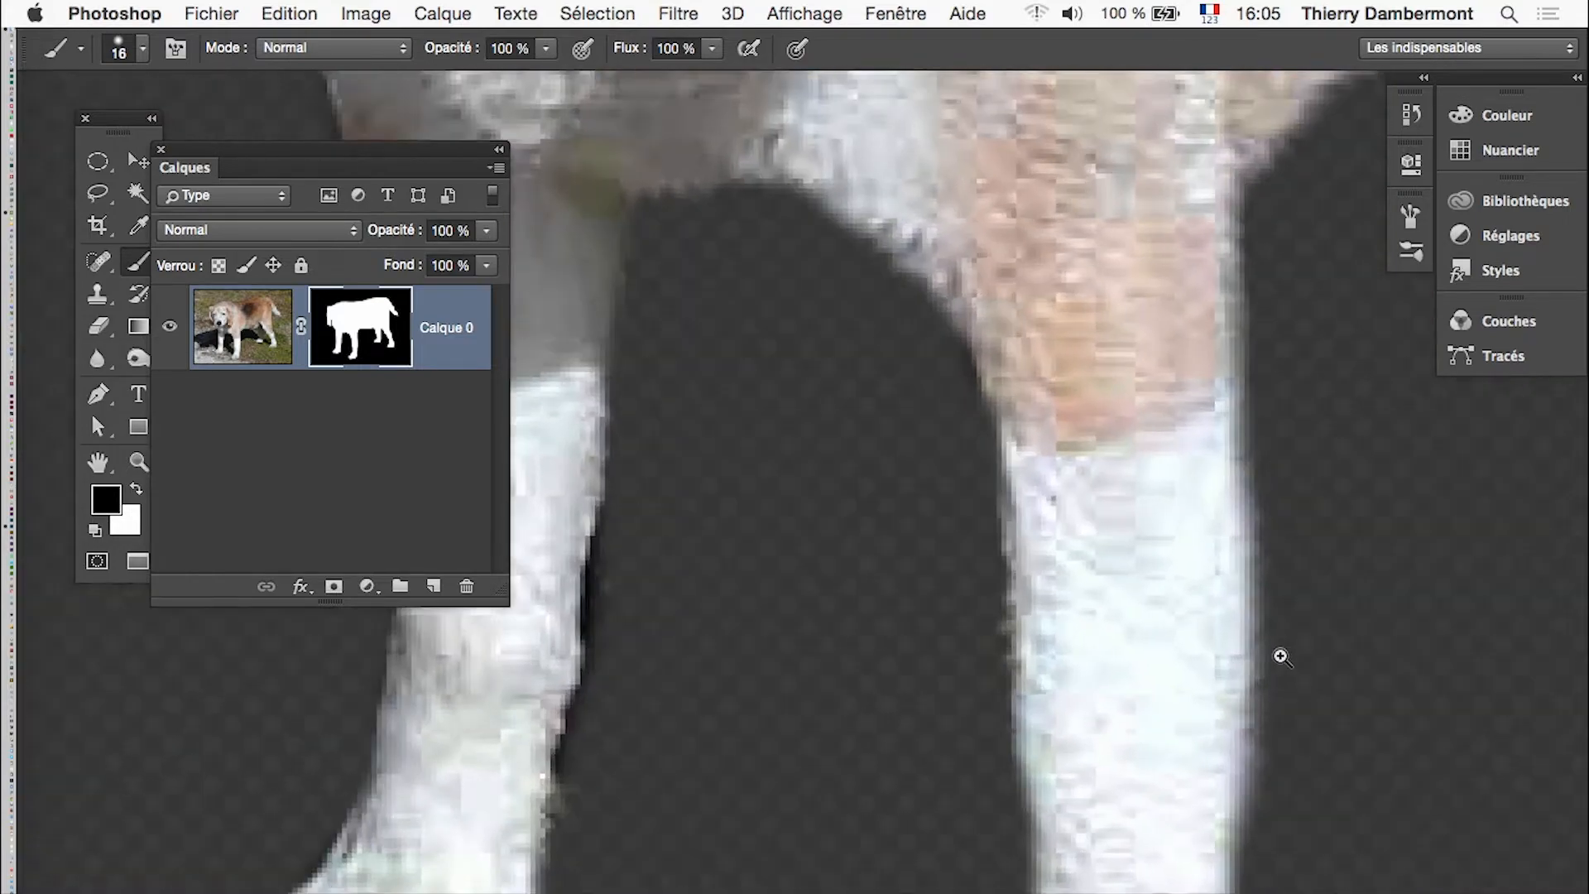
{"action": "left_click", "coordinate": [1288, 677], "text": "alt"}
{"action": "left_click", "coordinate": [1288, 678], "text": "alt"}
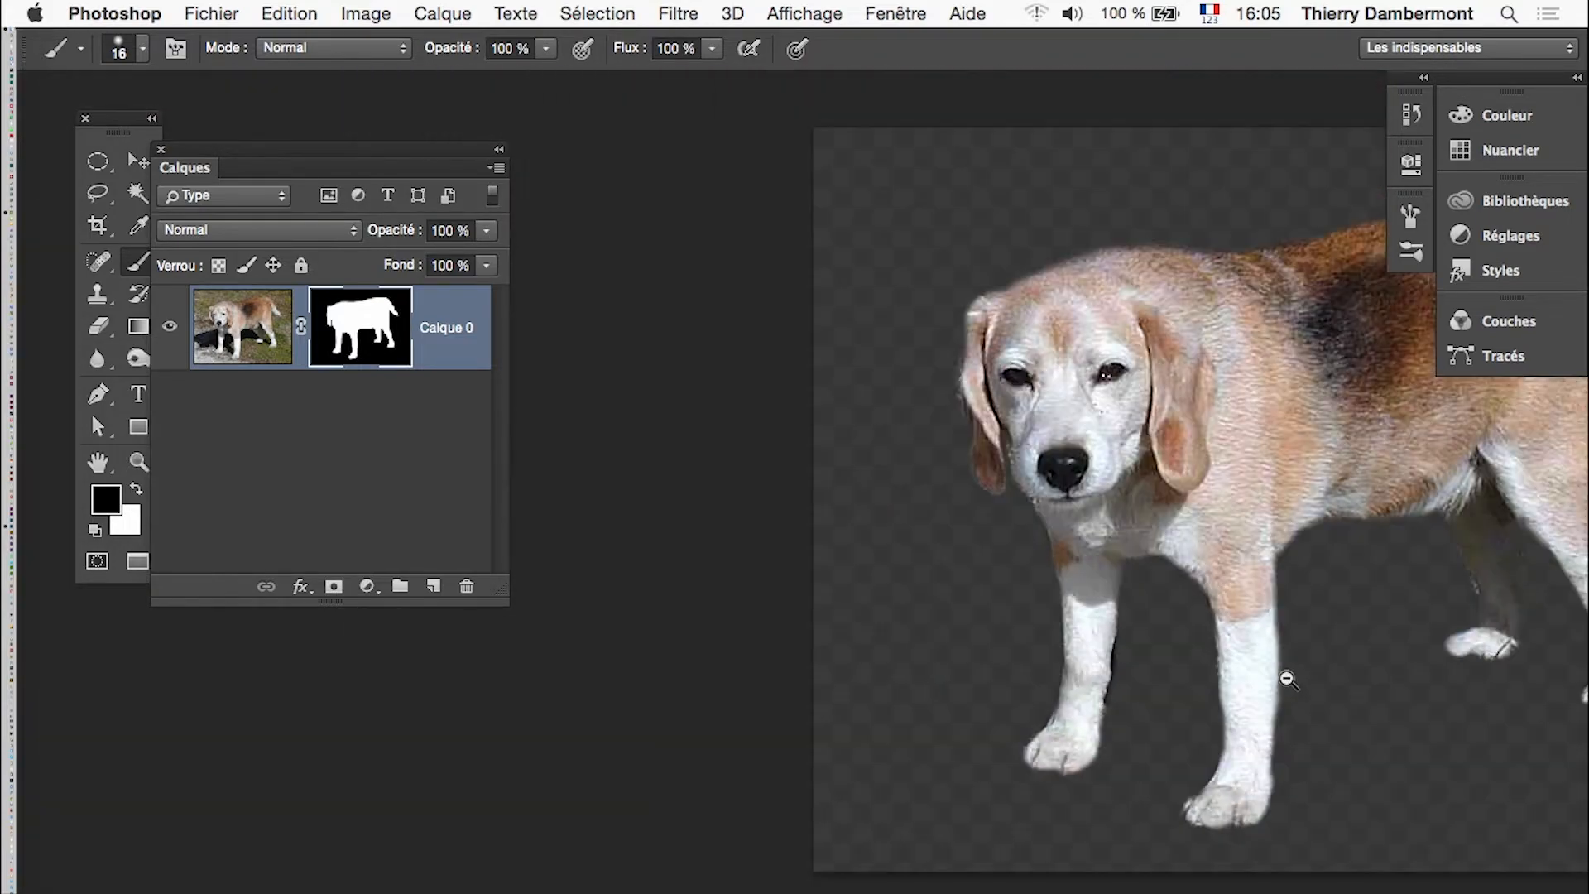
{"action": "left_click_drag", "start_coordinate": [1284, 678], "coordinate": [937, 627]}
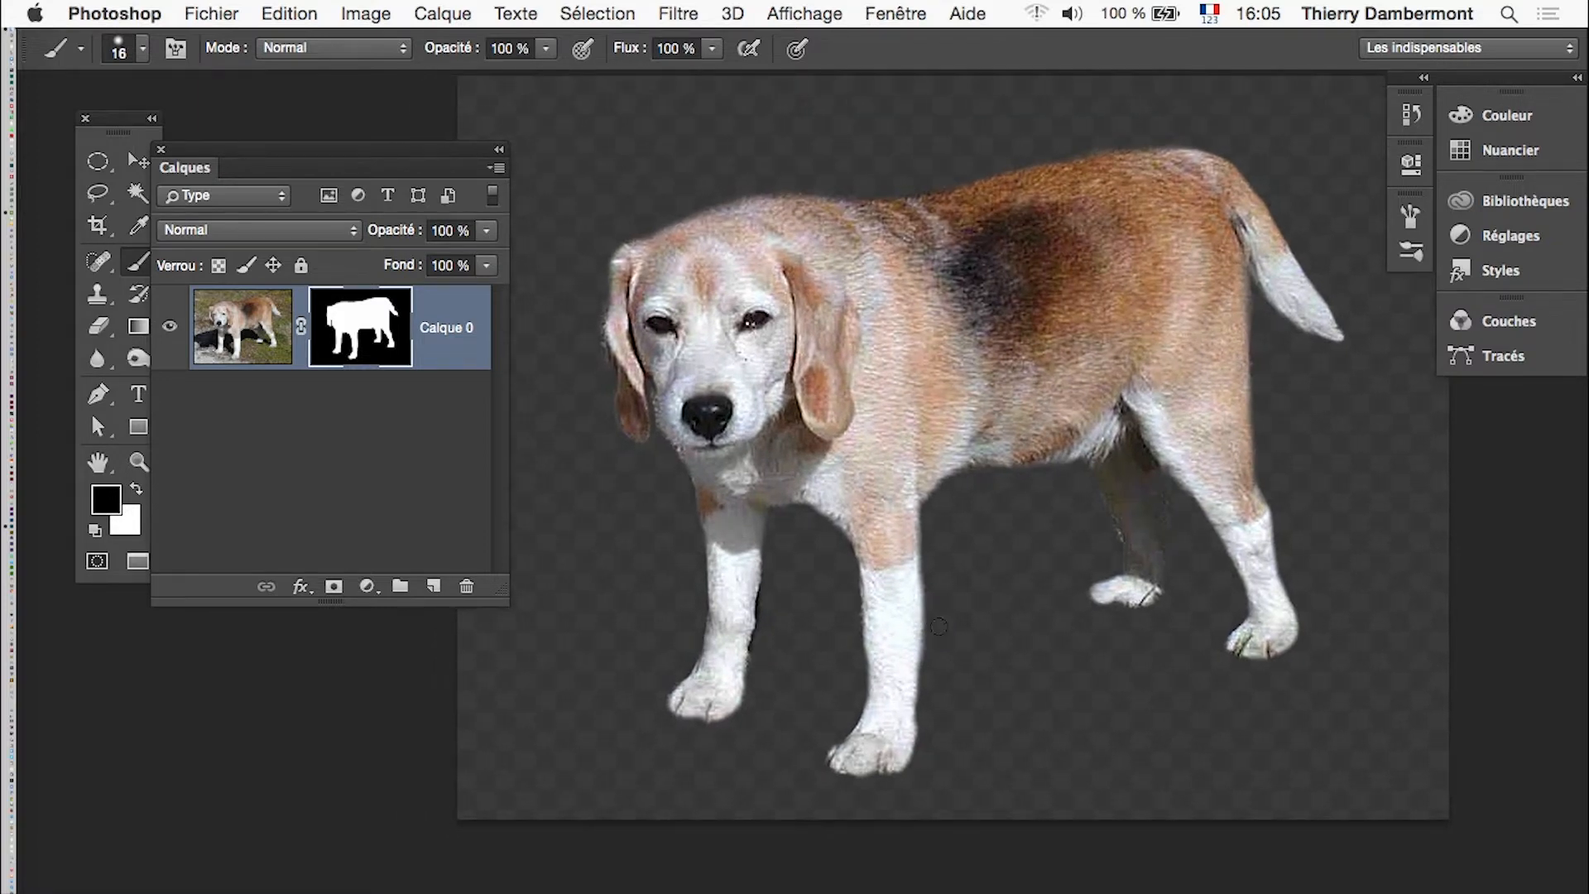
Step: Save the masked beagle document under its existing name
{"action": "left_click", "coordinate": [212, 14]}
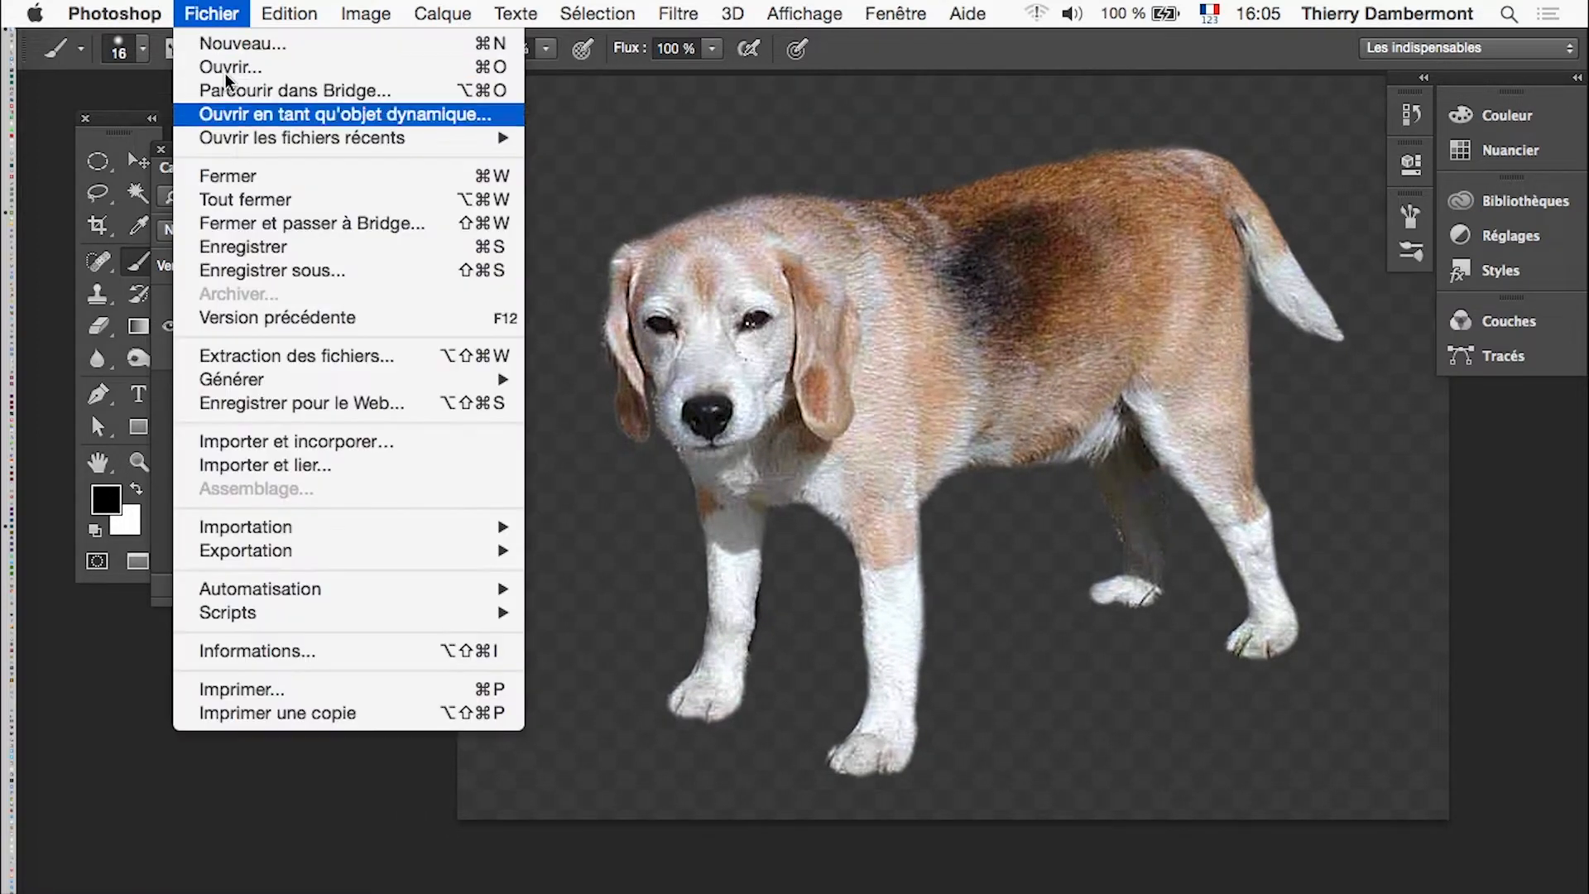
{"action": "left_click", "coordinate": [259, 247]}
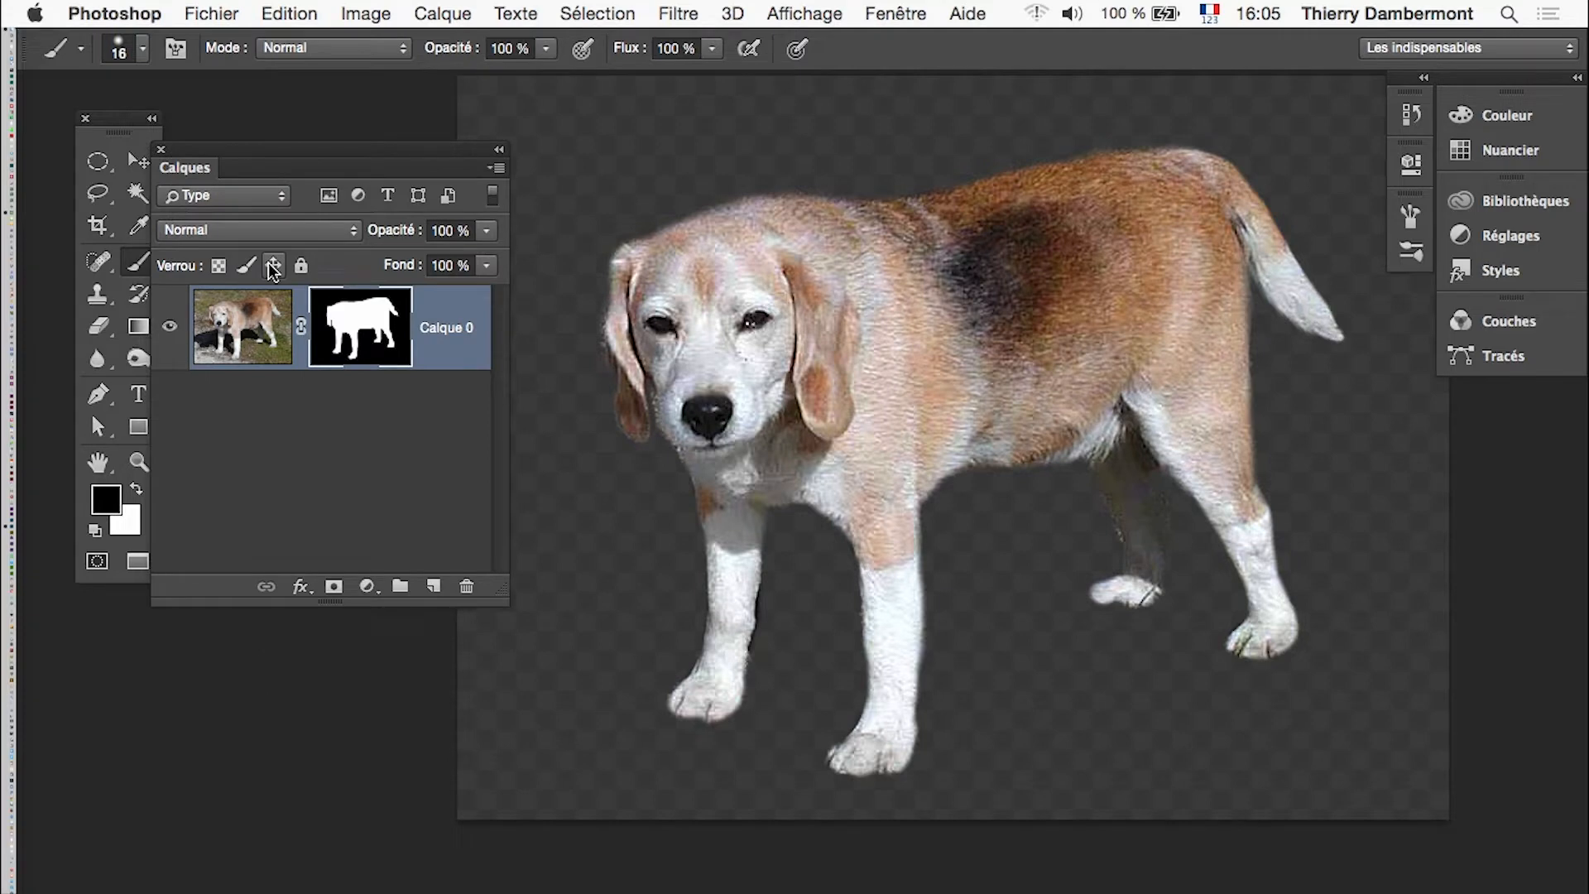
{"action": "left_click", "coordinate": [1134, 416], "text": "alt"}
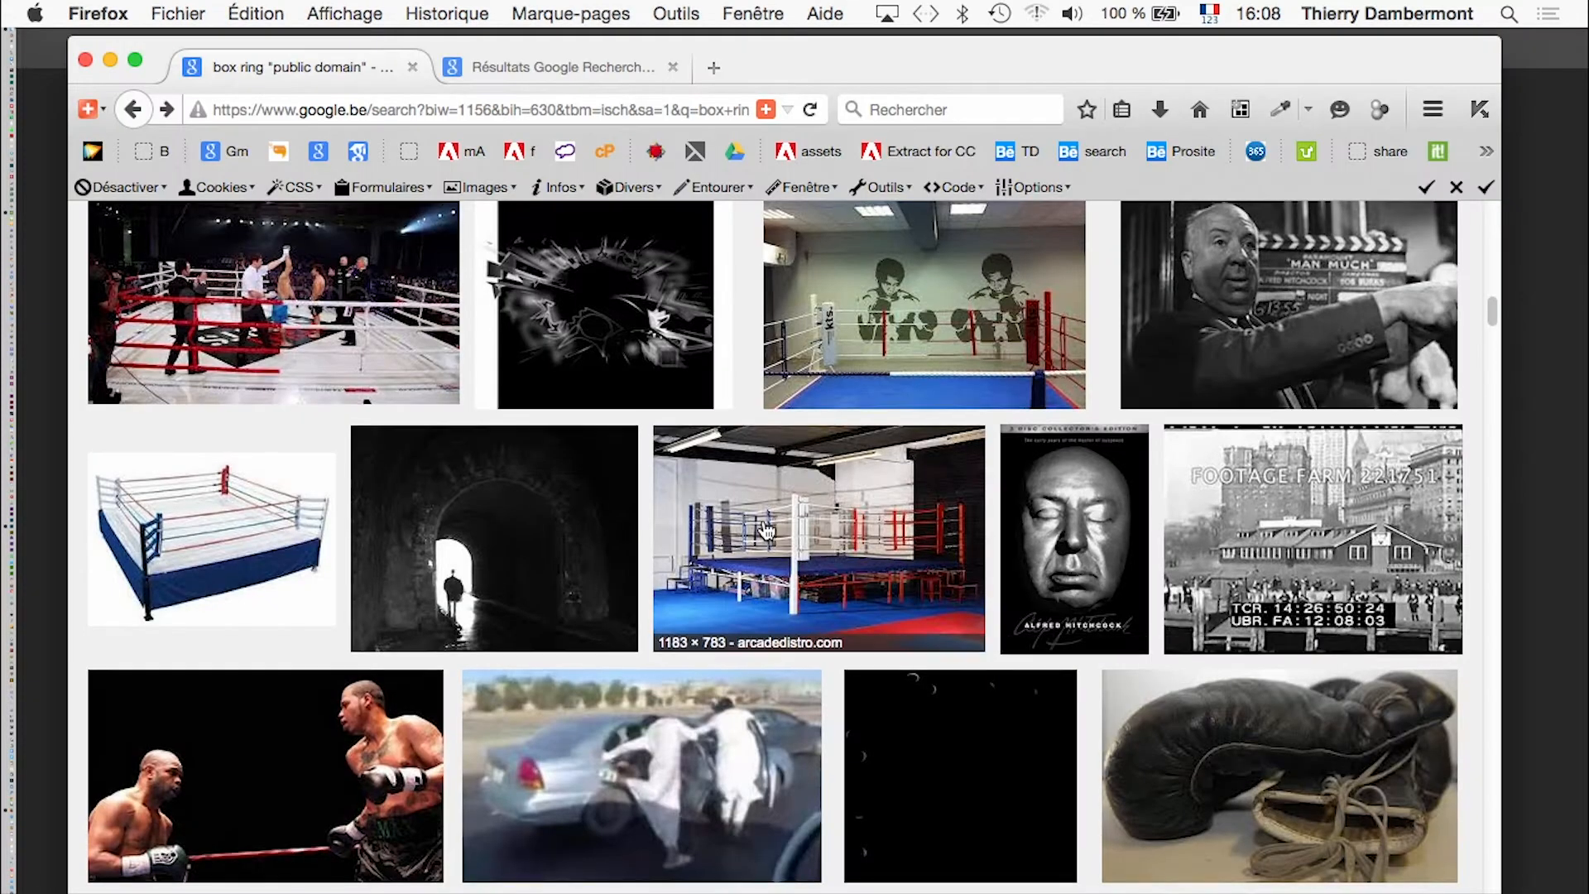
Step: In Firefox, look through the image results for box ring "public domain" and preview the white ring with the blue skirt from allthingsclipart.com
{"action": "scroll", "coordinate": [766, 528], "scroll_direction": "up", "scroll_amount": 10}
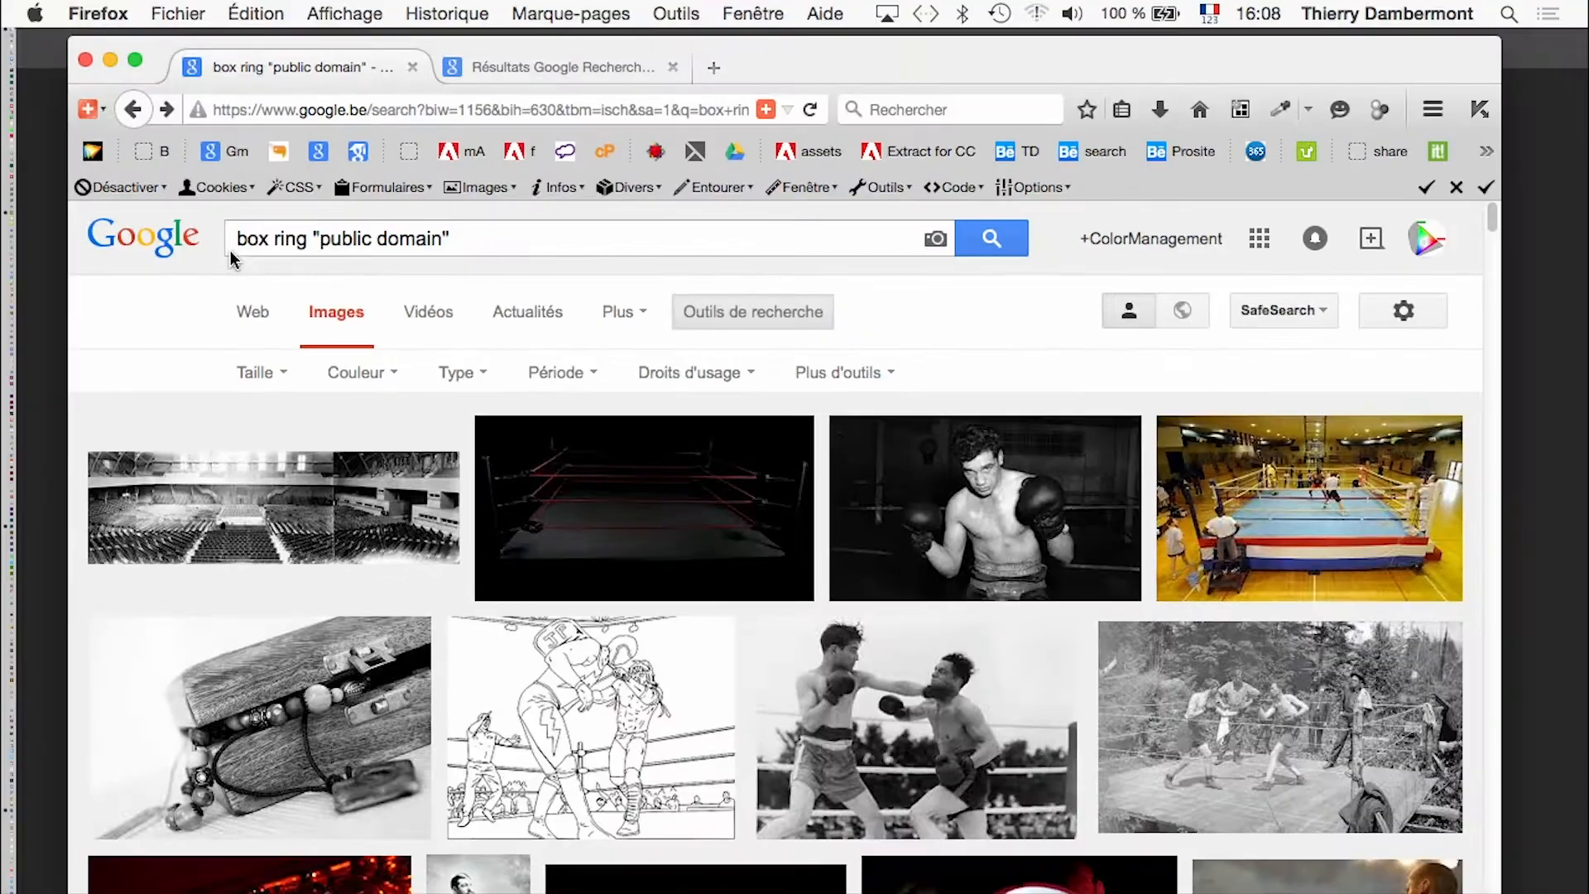
{"action": "scroll", "coordinate": [805, 893], "scroll_direction": "down", "scroll_amount": 10}
{"action": "scroll", "coordinate": [515, 696], "scroll_direction": "down", "scroll_amount": 10}
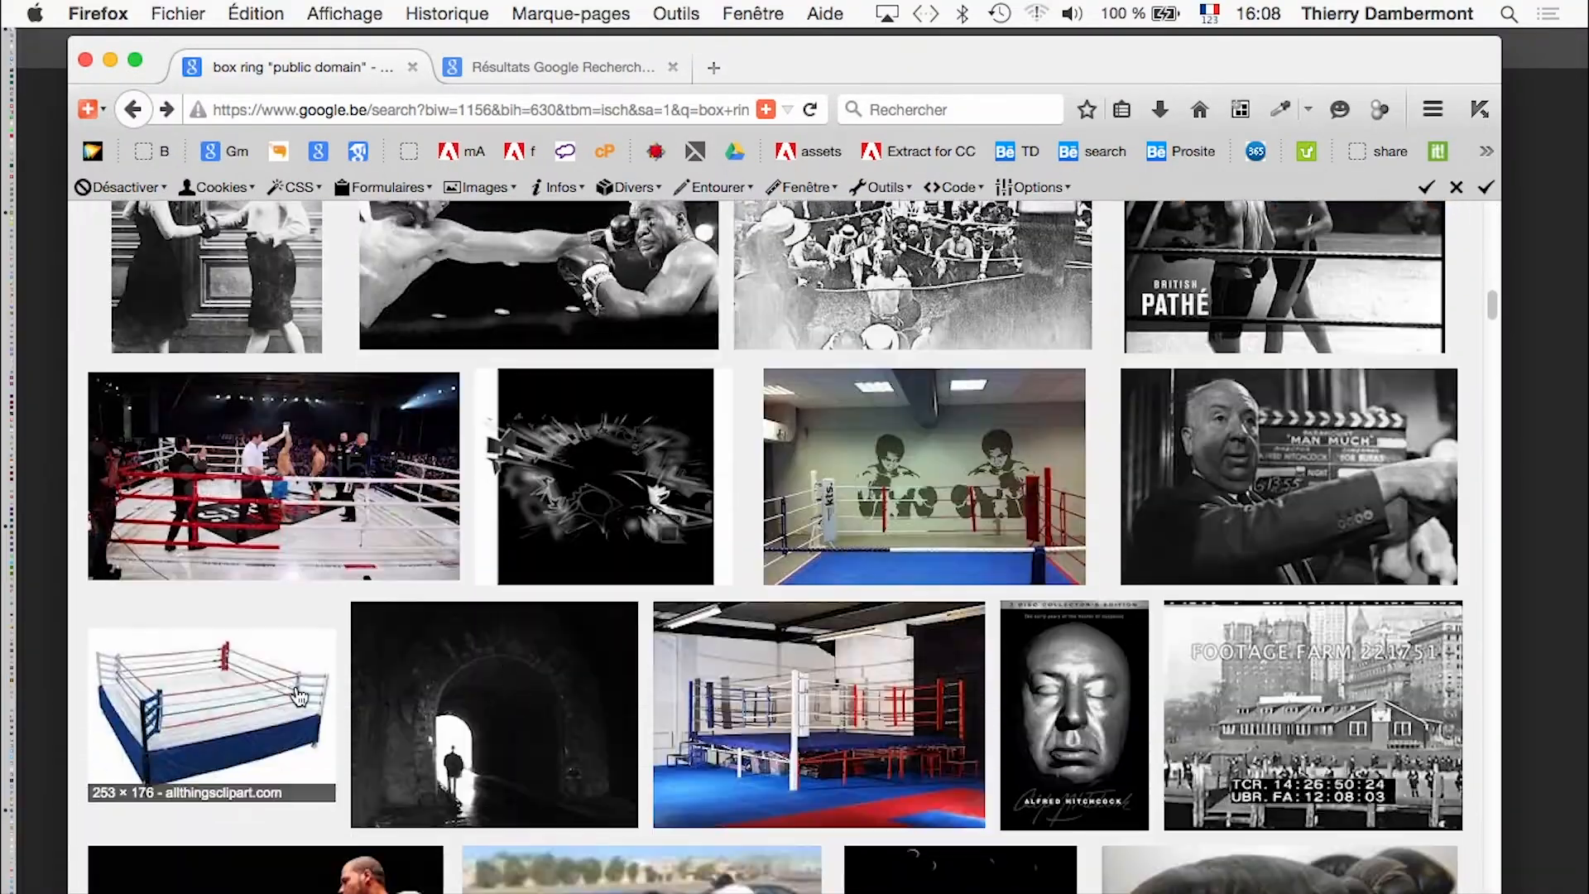
{"action": "left_click", "coordinate": [220, 697]}
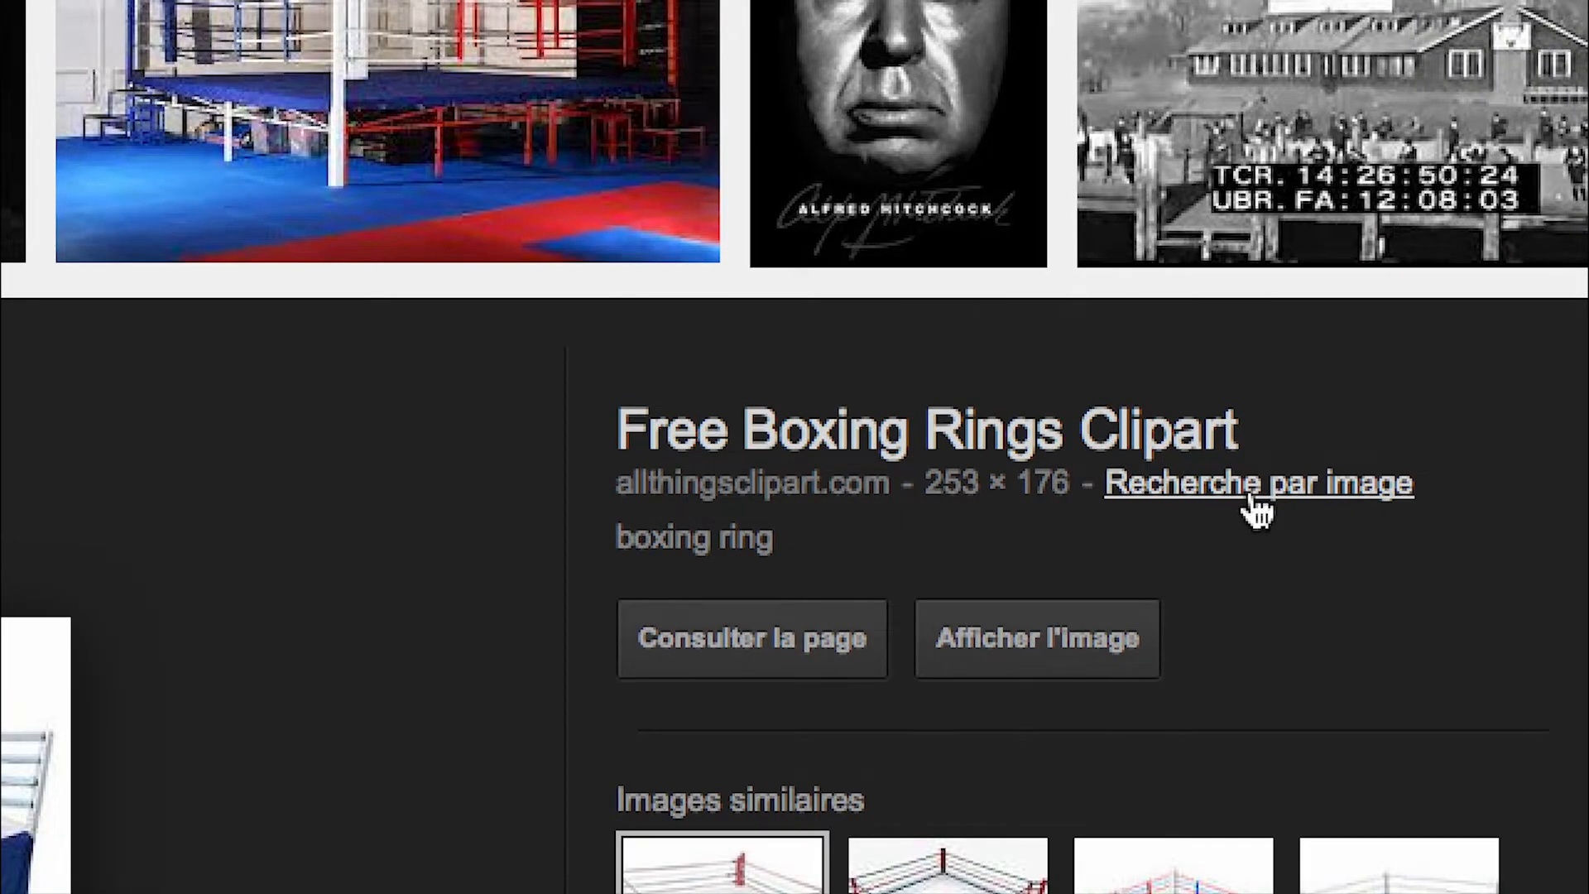
Step: Run a search by image on the previewed boxing ring clipart and show all its similar images
{"action": "left_click", "coordinate": [1258, 507]}
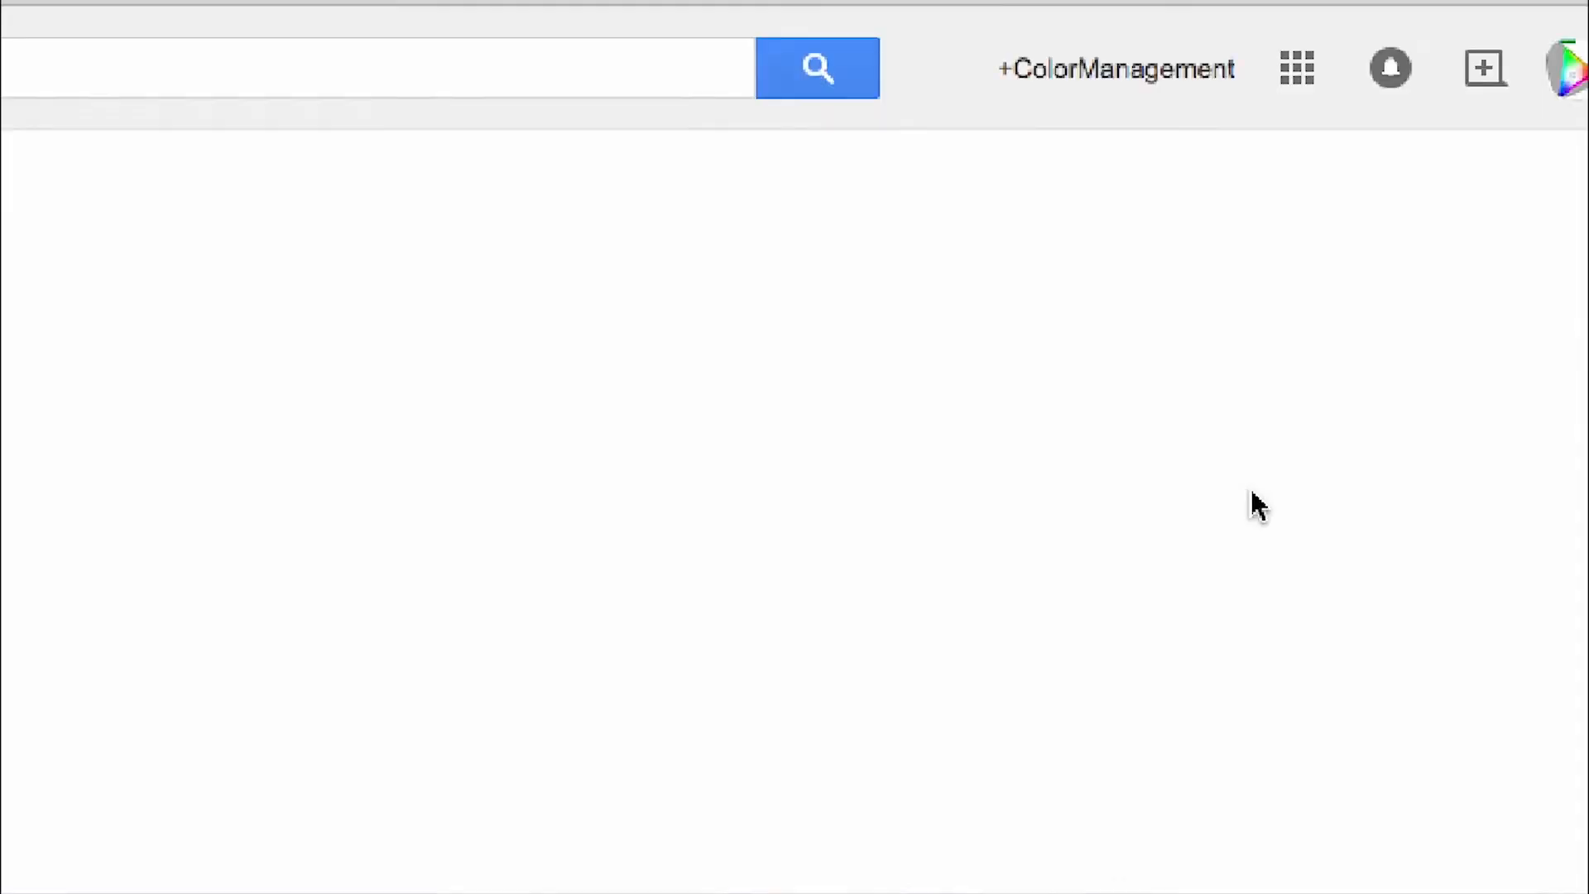
{"action": "scroll", "coordinate": [646, 560], "scroll_direction": "down", "scroll_amount": 5}
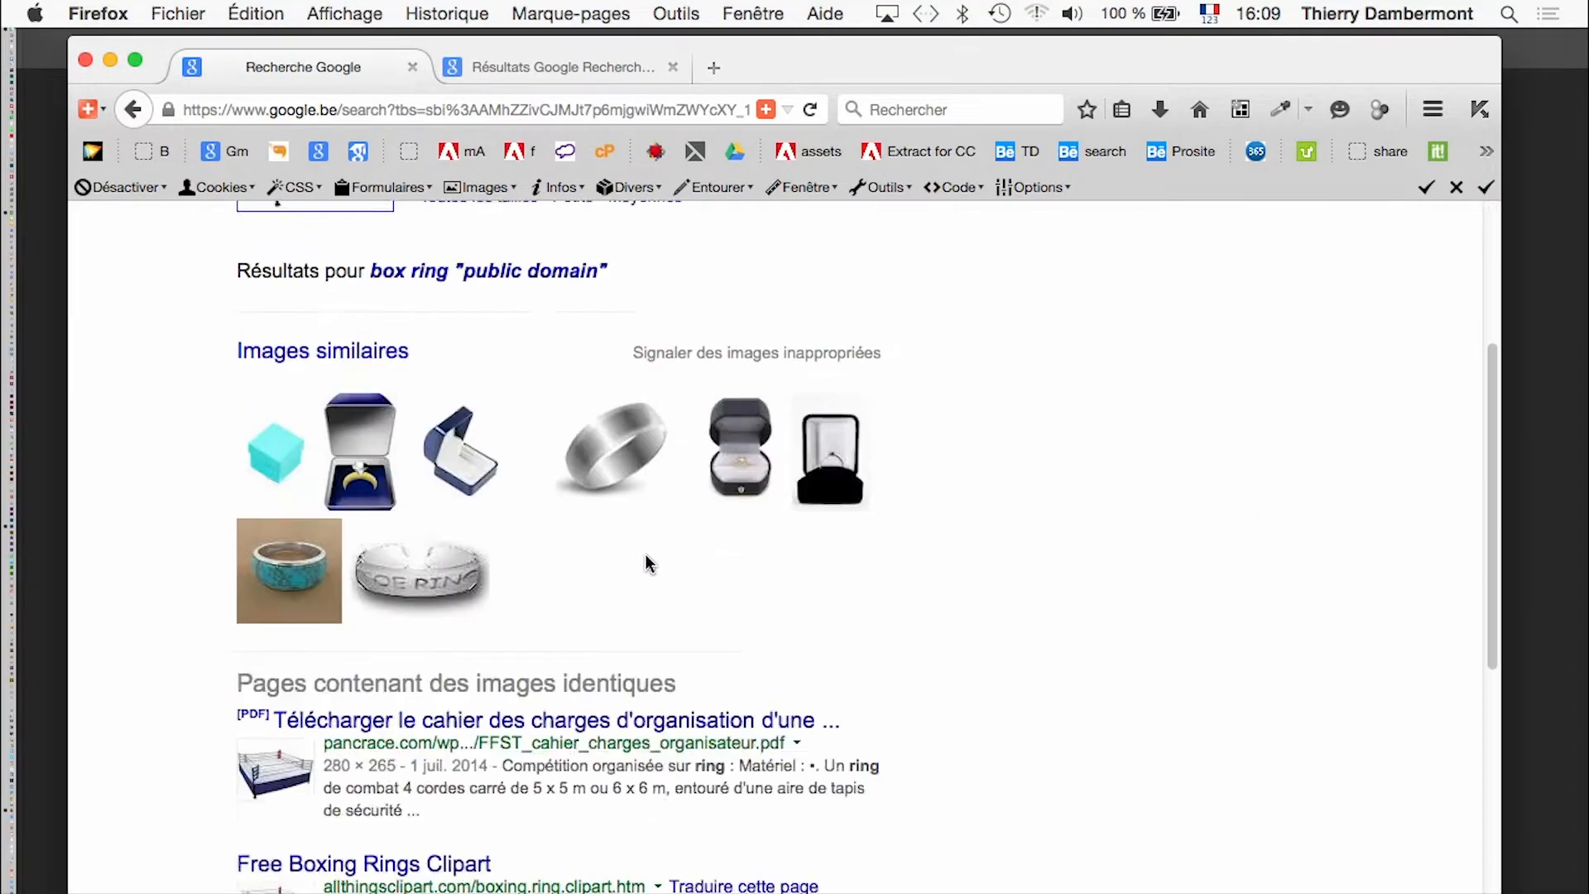
{"action": "scroll", "coordinate": [649, 558], "scroll_direction": "up", "scroll_amount": 5}
{"action": "left_click", "coordinate": [339, 654]}
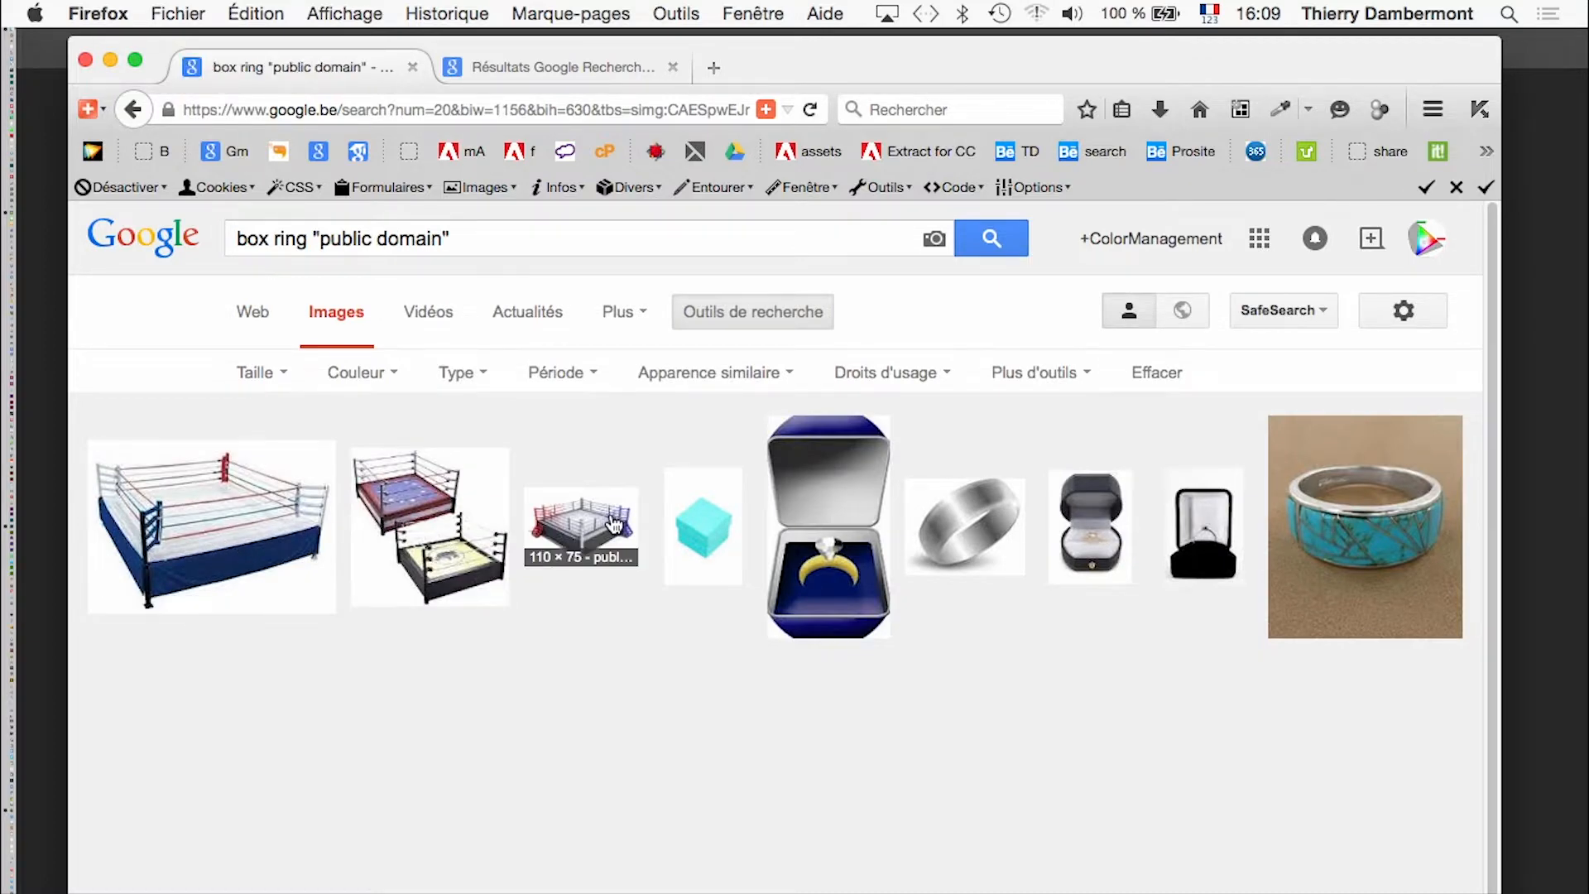
Step: Go back to the box ring "public domain" results and display the allthingsclipart.com boxing ring image on its own
{"action": "left_click", "coordinate": [133, 112]}
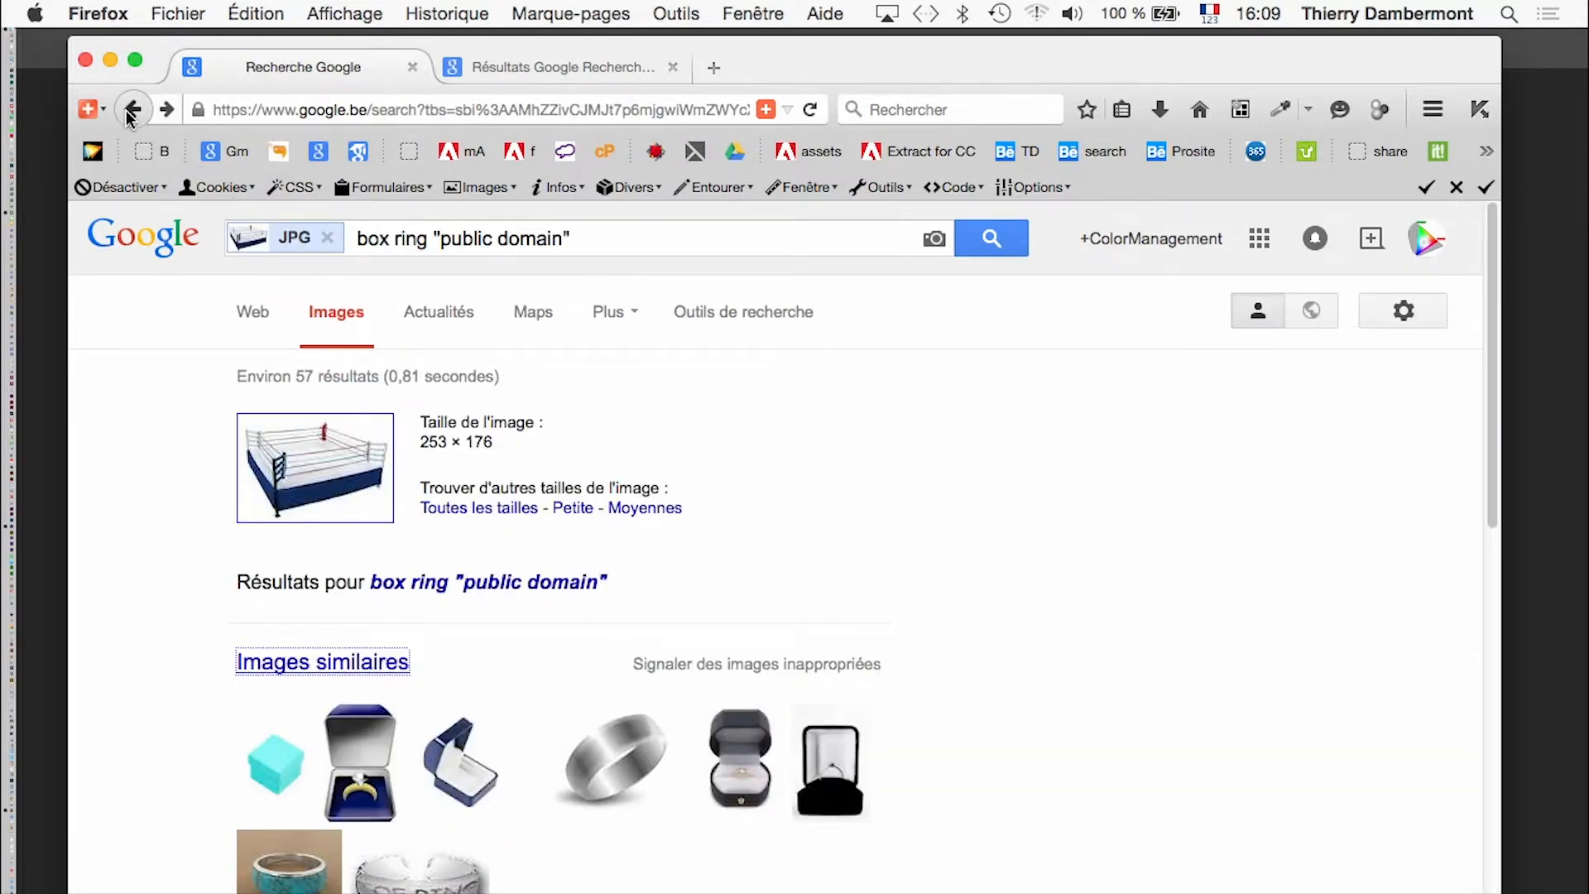
{"action": "left_click", "coordinate": [130, 116]}
{"action": "scroll", "coordinate": [1051, 594], "scroll_direction": "down", "scroll_amount": 10}
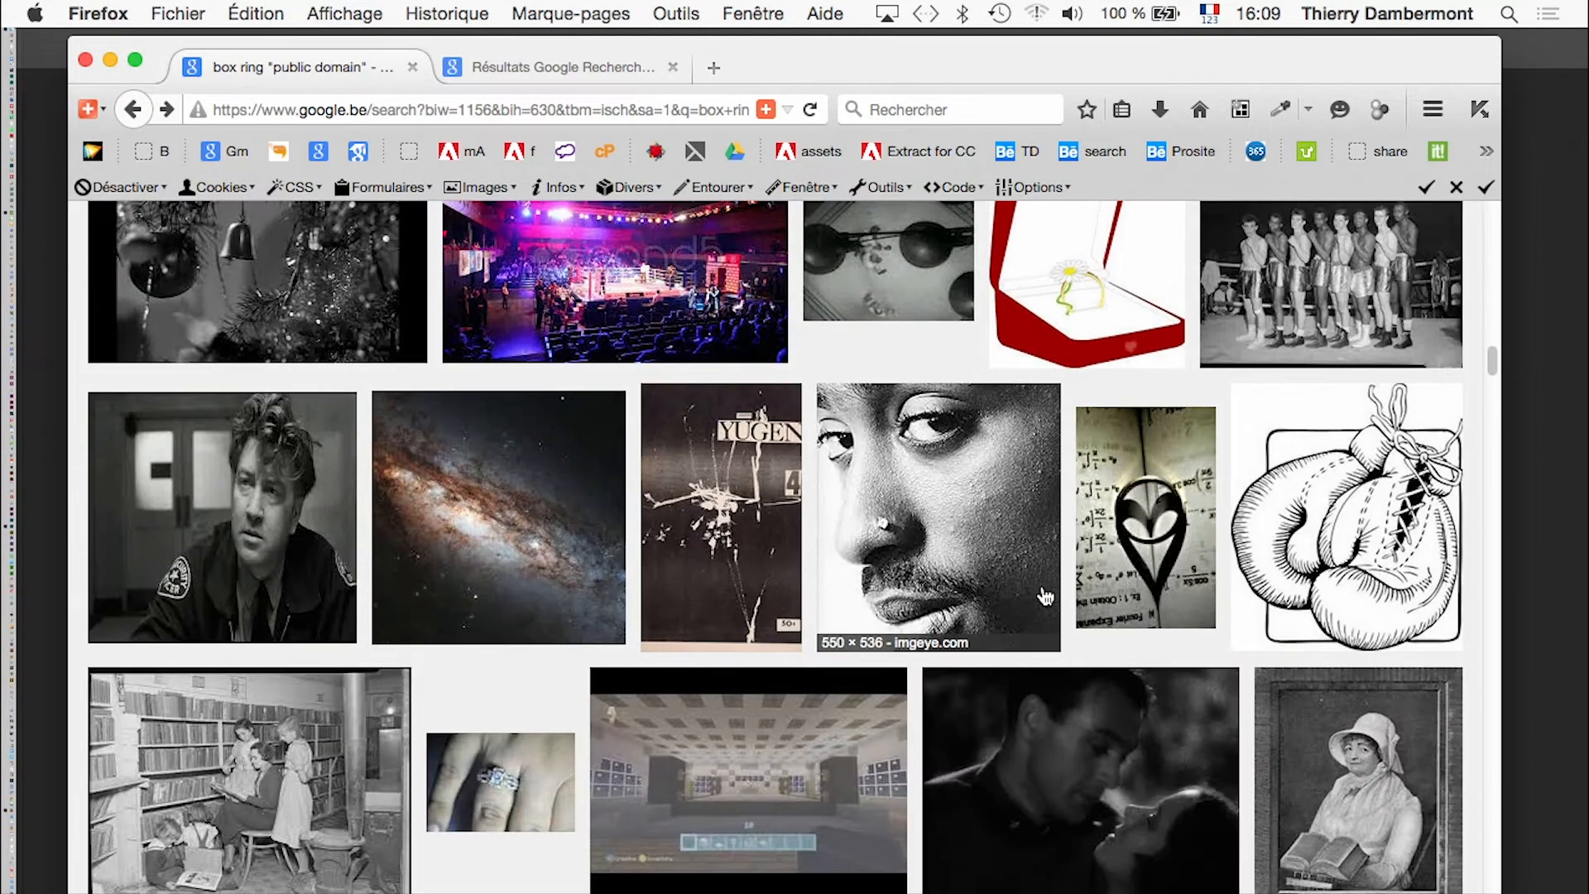
{"action": "scroll", "coordinate": [1046, 596], "scroll_direction": "up", "scroll_amount": 10}
{"action": "scroll", "coordinate": [1043, 596], "scroll_direction": "down", "scroll_amount": 2}
{"action": "left_click", "coordinate": [274, 324]}
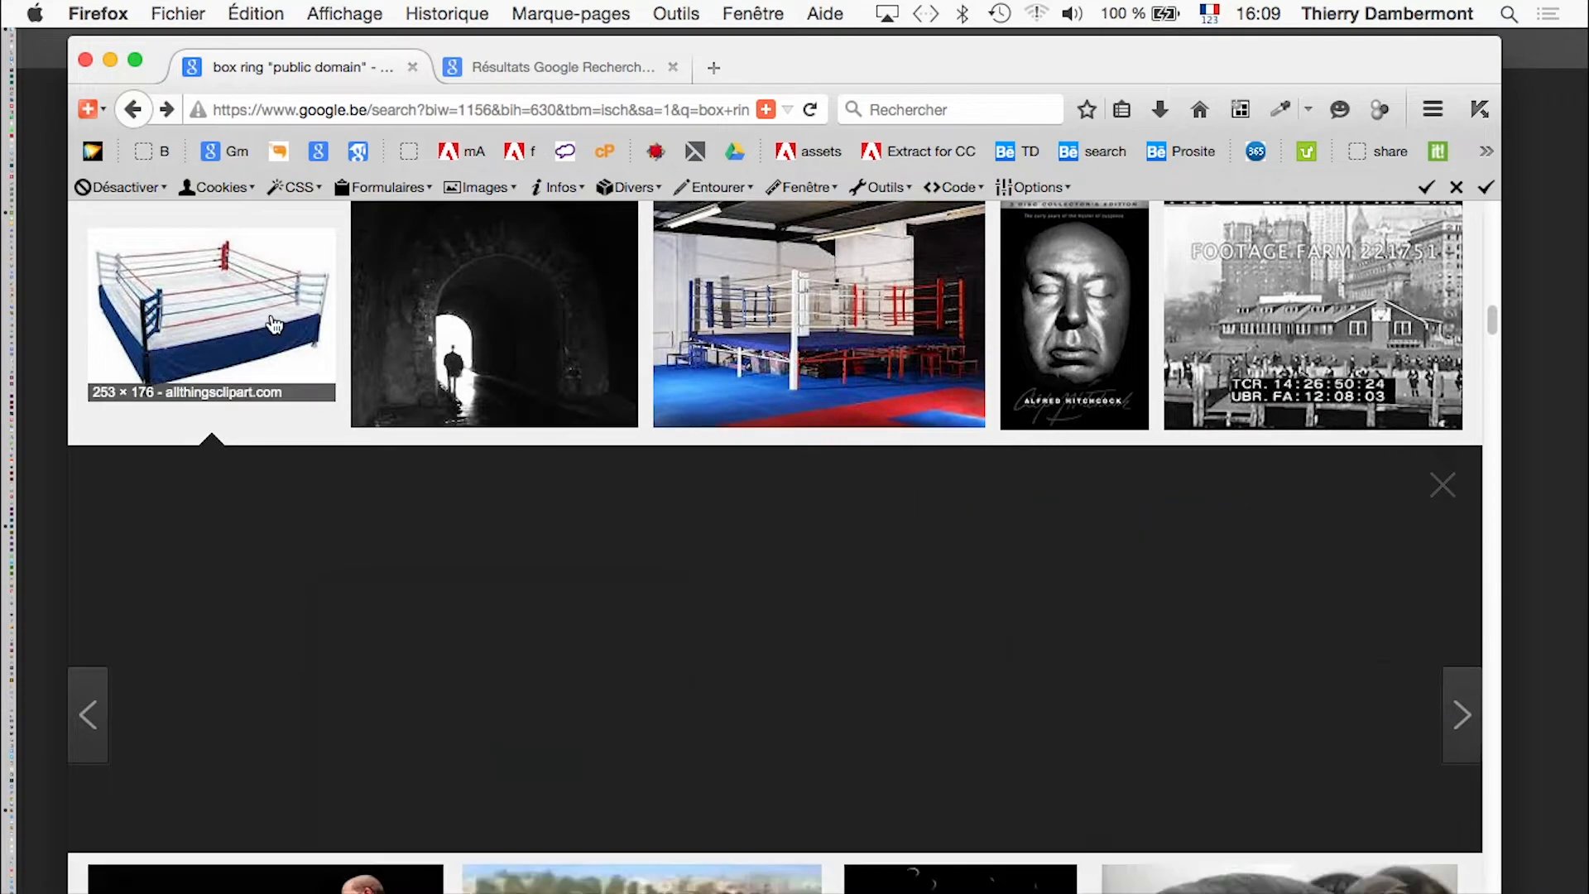
{"action": "left_click", "coordinate": [274, 325]}
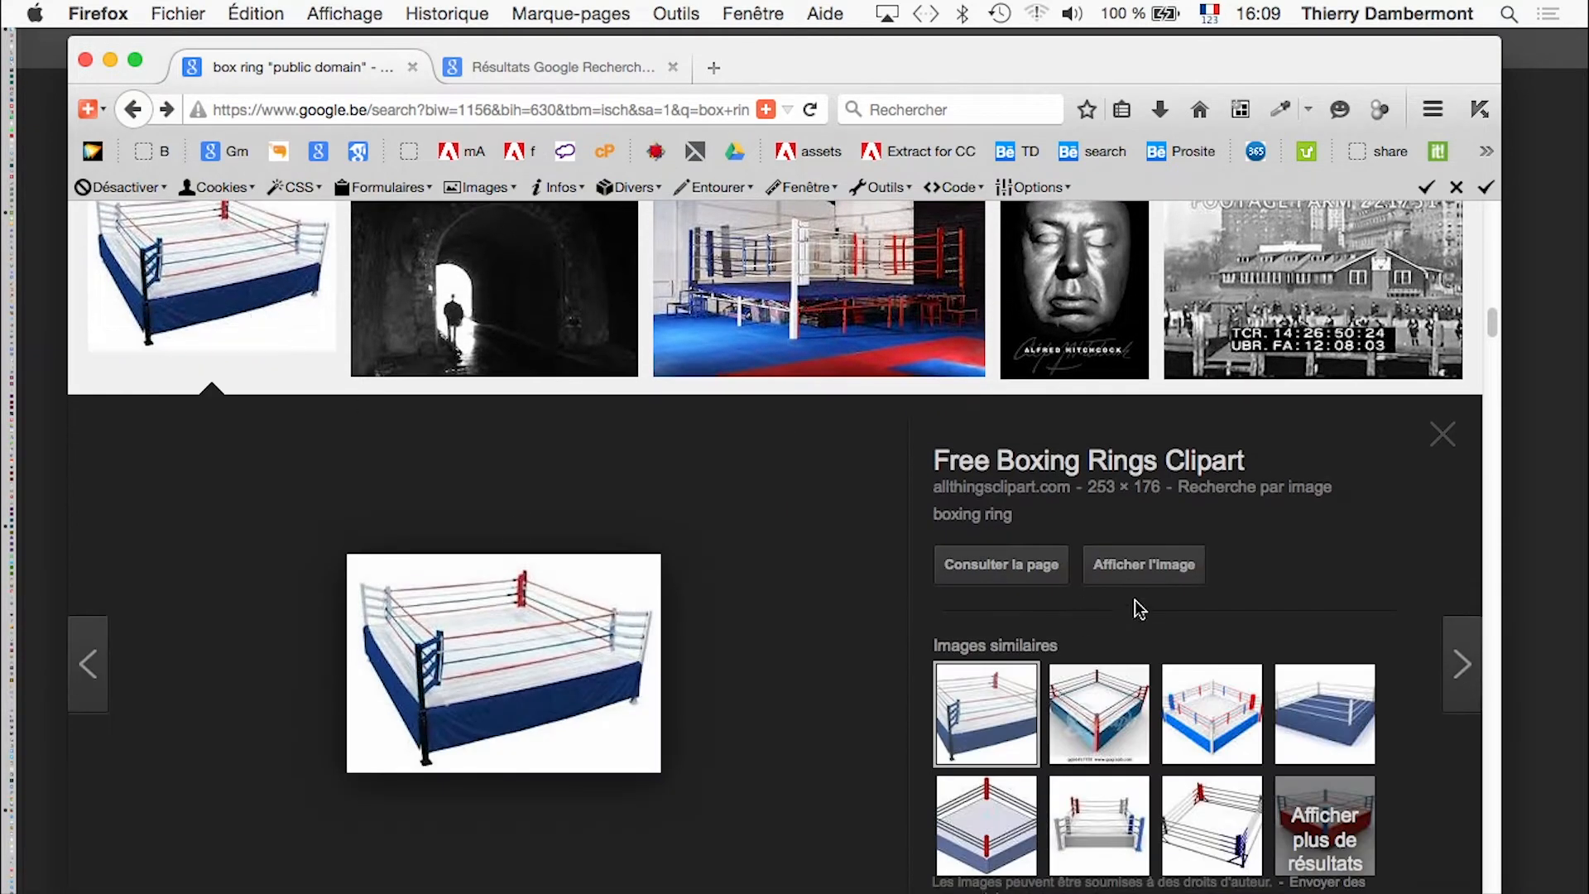
{"action": "left_click", "coordinate": [1143, 570]}
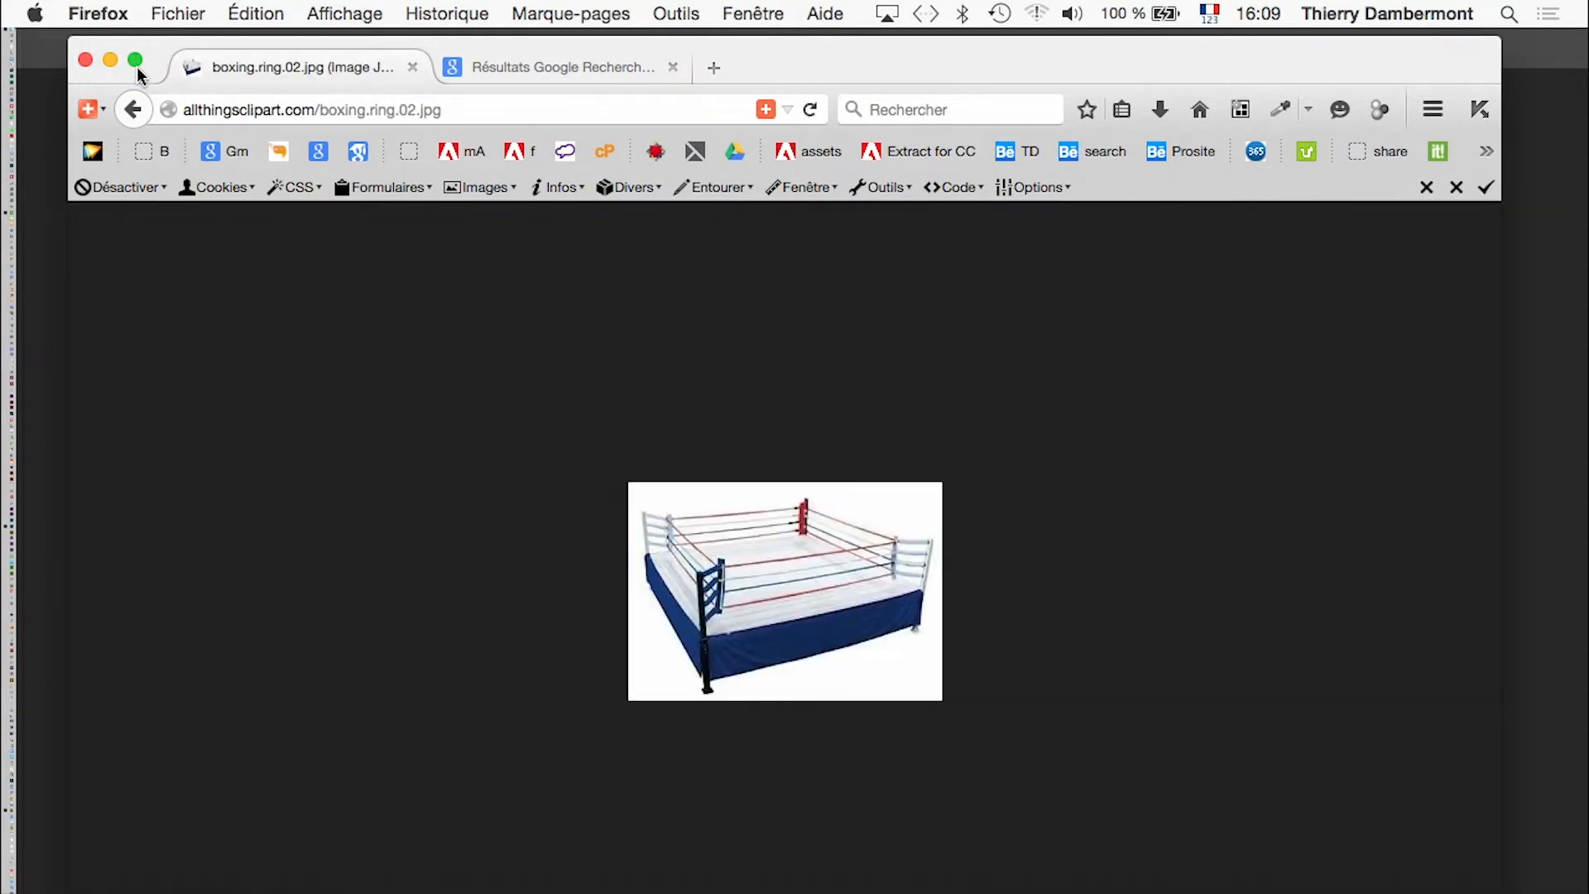
Step: Return to the general box ring image results and look over the rings in the first rows
{"action": "left_click", "coordinate": [132, 110]}
{"action": "left_click", "coordinate": [132, 109]}
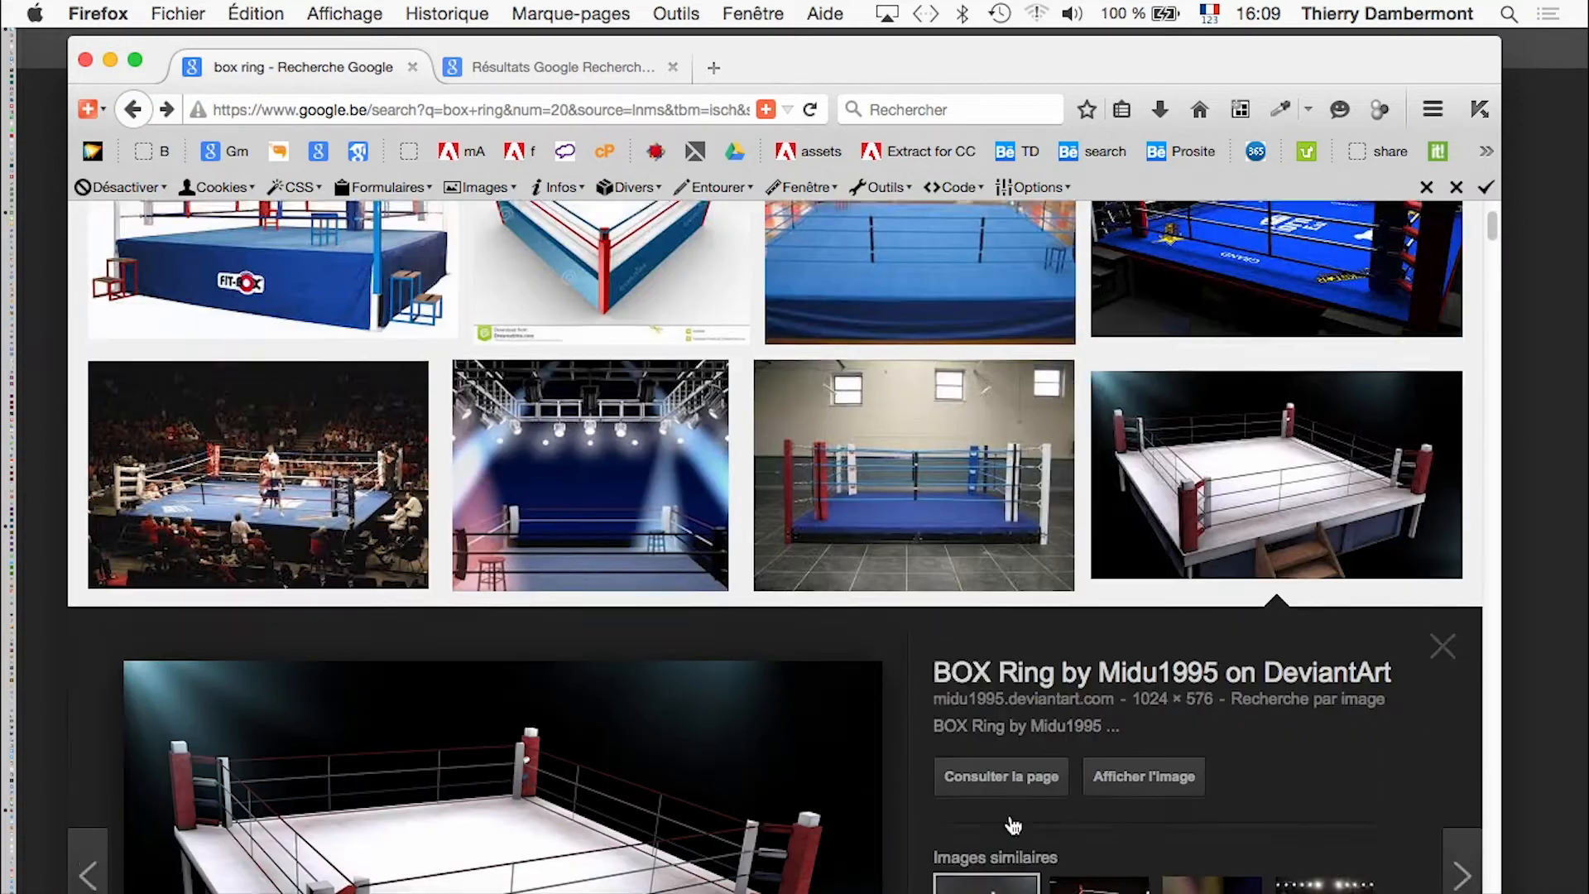
{"action": "scroll", "coordinate": [1013, 826], "scroll_direction": "up", "scroll_amount": 3}
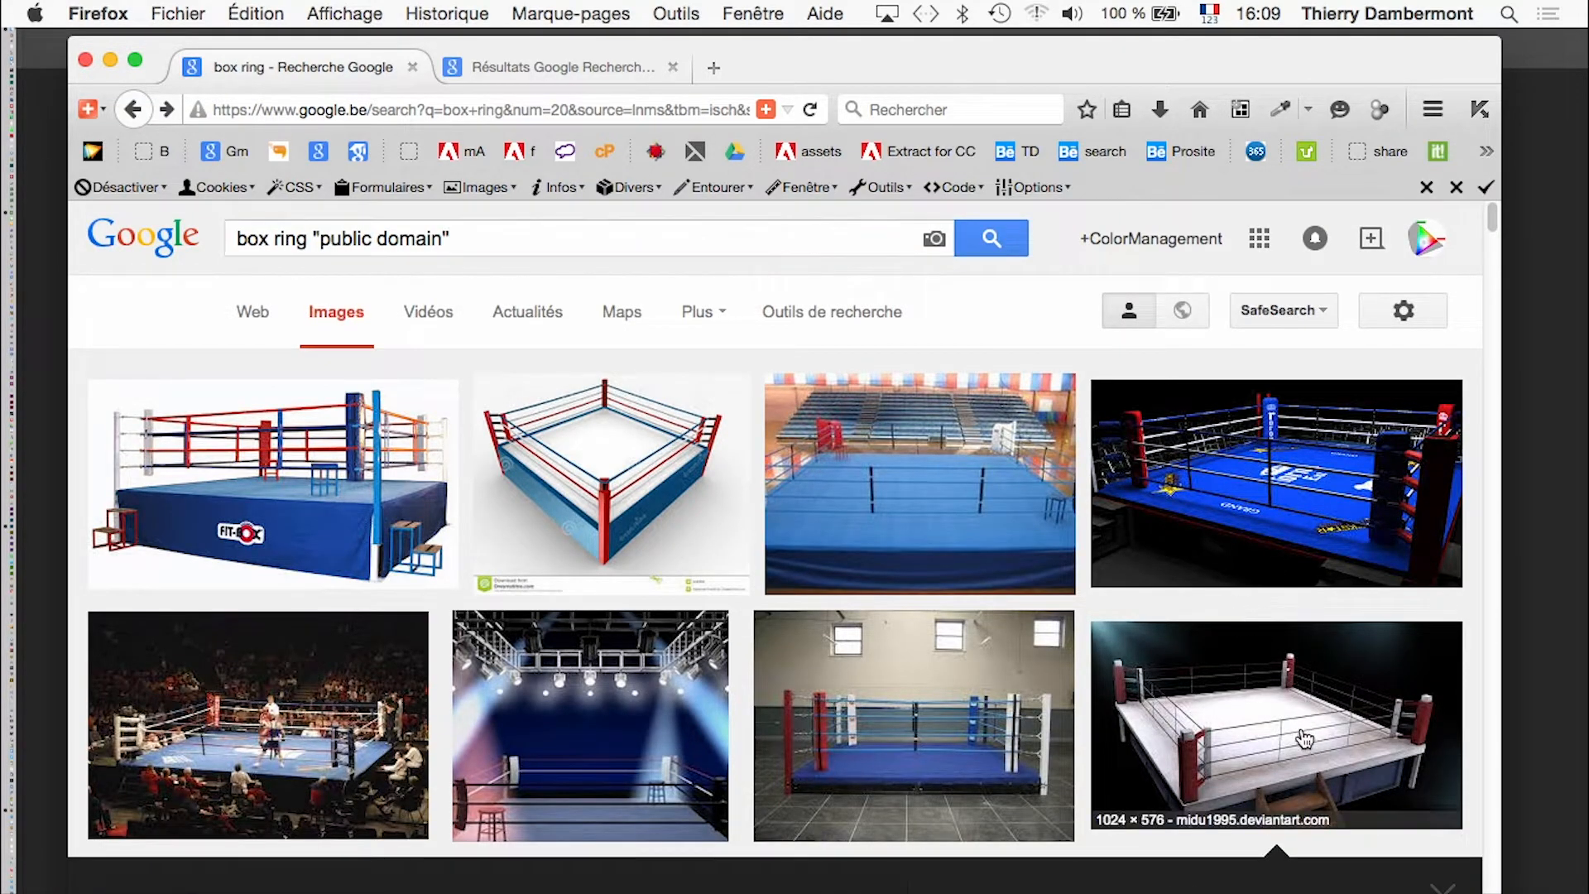
{"action": "scroll", "coordinate": [822, 753], "scroll_direction": "down", "scroll_amount": 2}
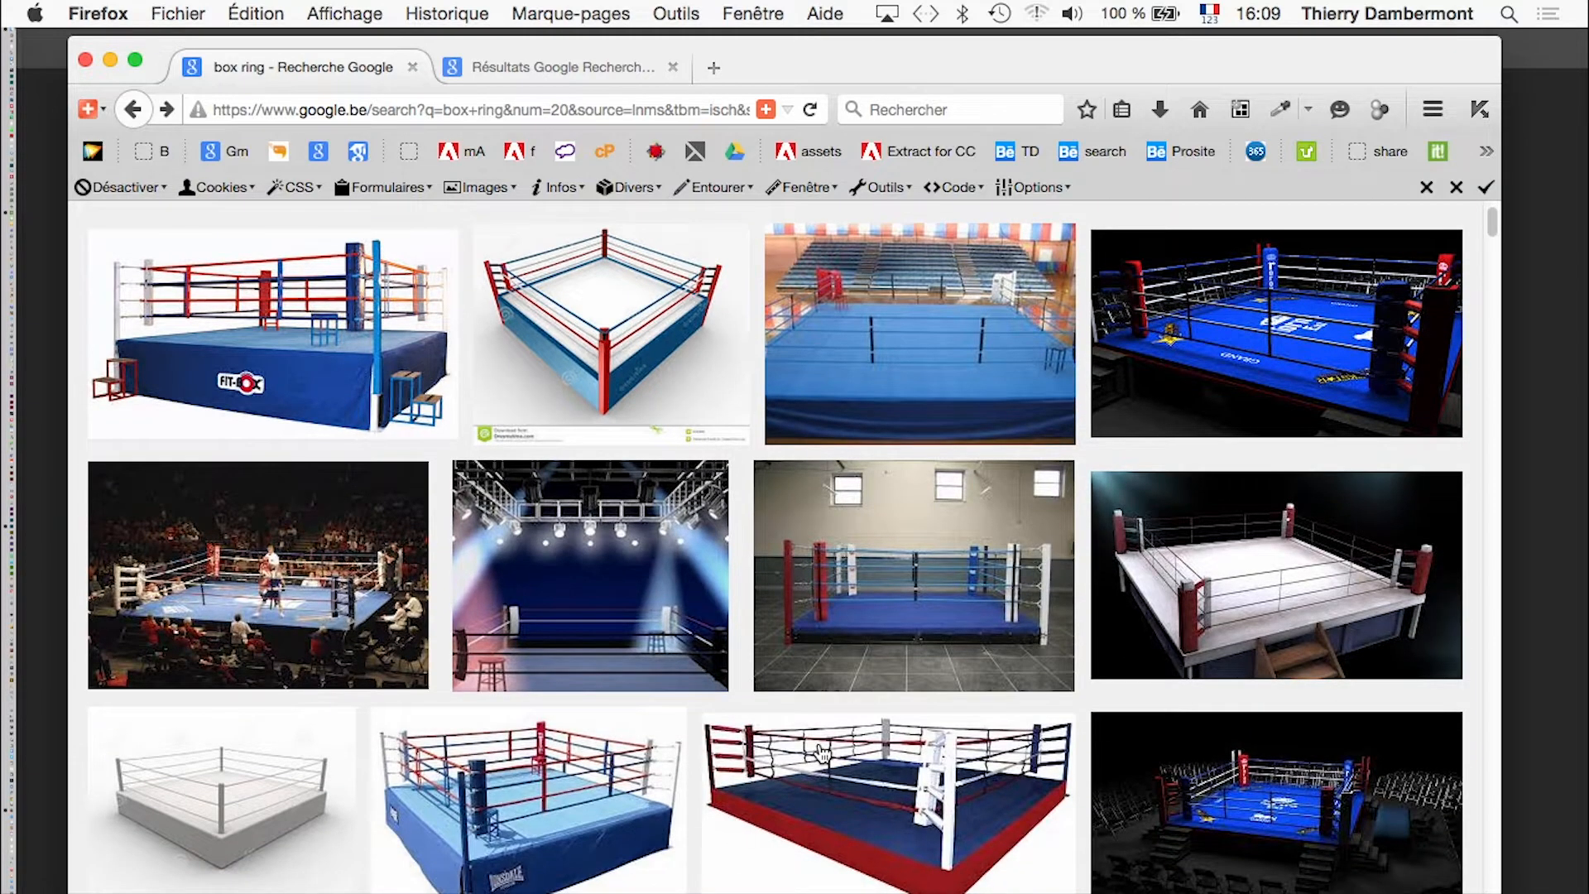
{"action": "scroll", "coordinate": [822, 754], "scroll_direction": "up", "scroll_amount": 2}
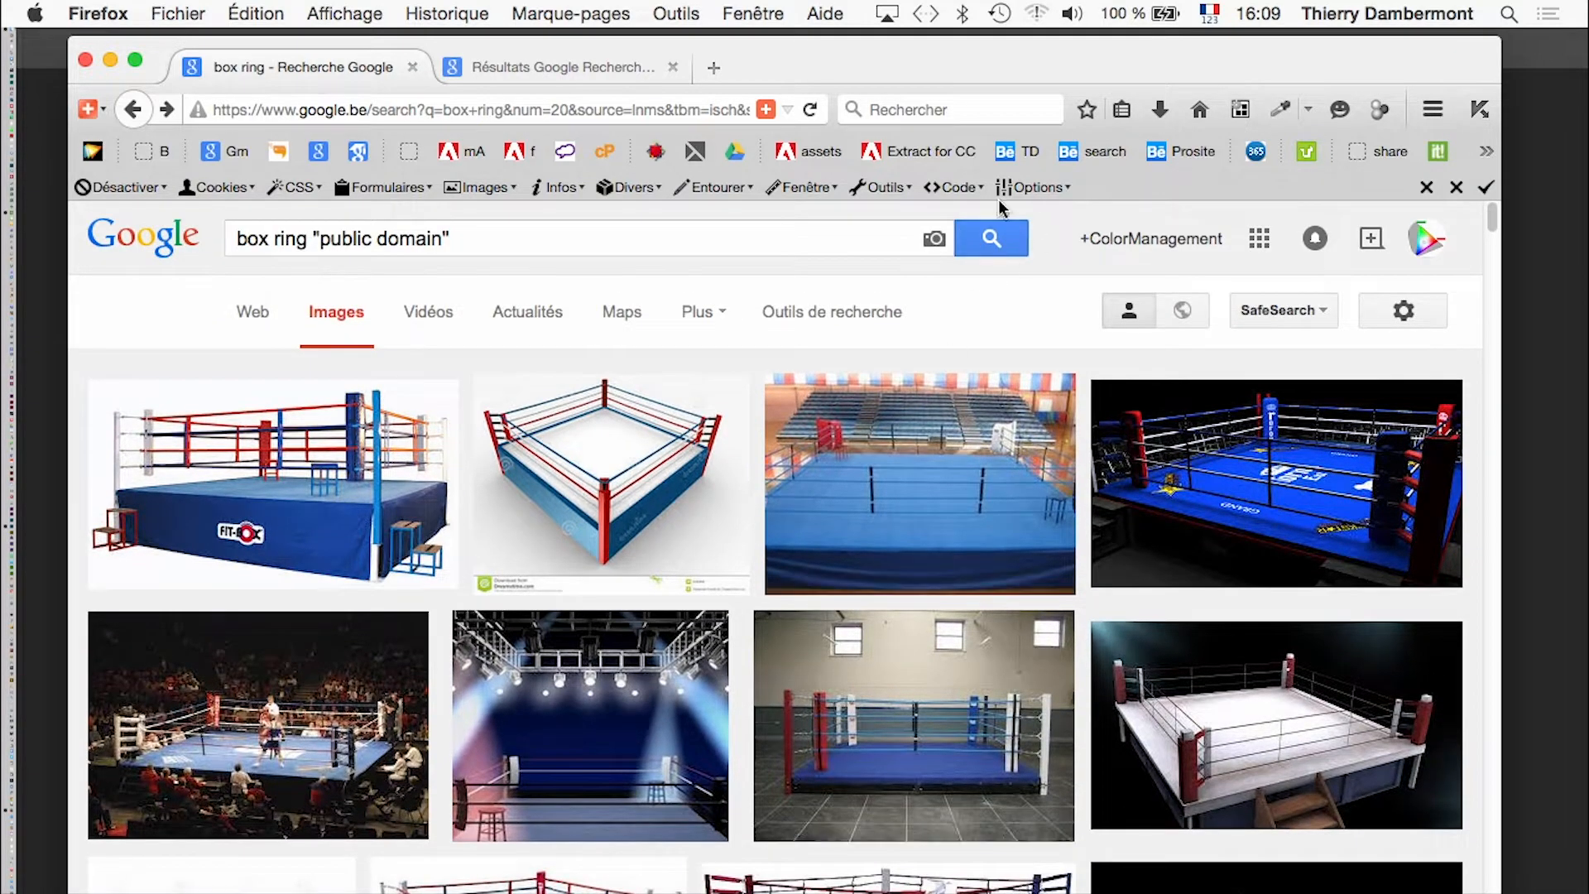
Step: Rerun the image search for box ring "public domain", then go back to the general box ring results and look further down
{"action": "left_click", "coordinate": [996, 238]}
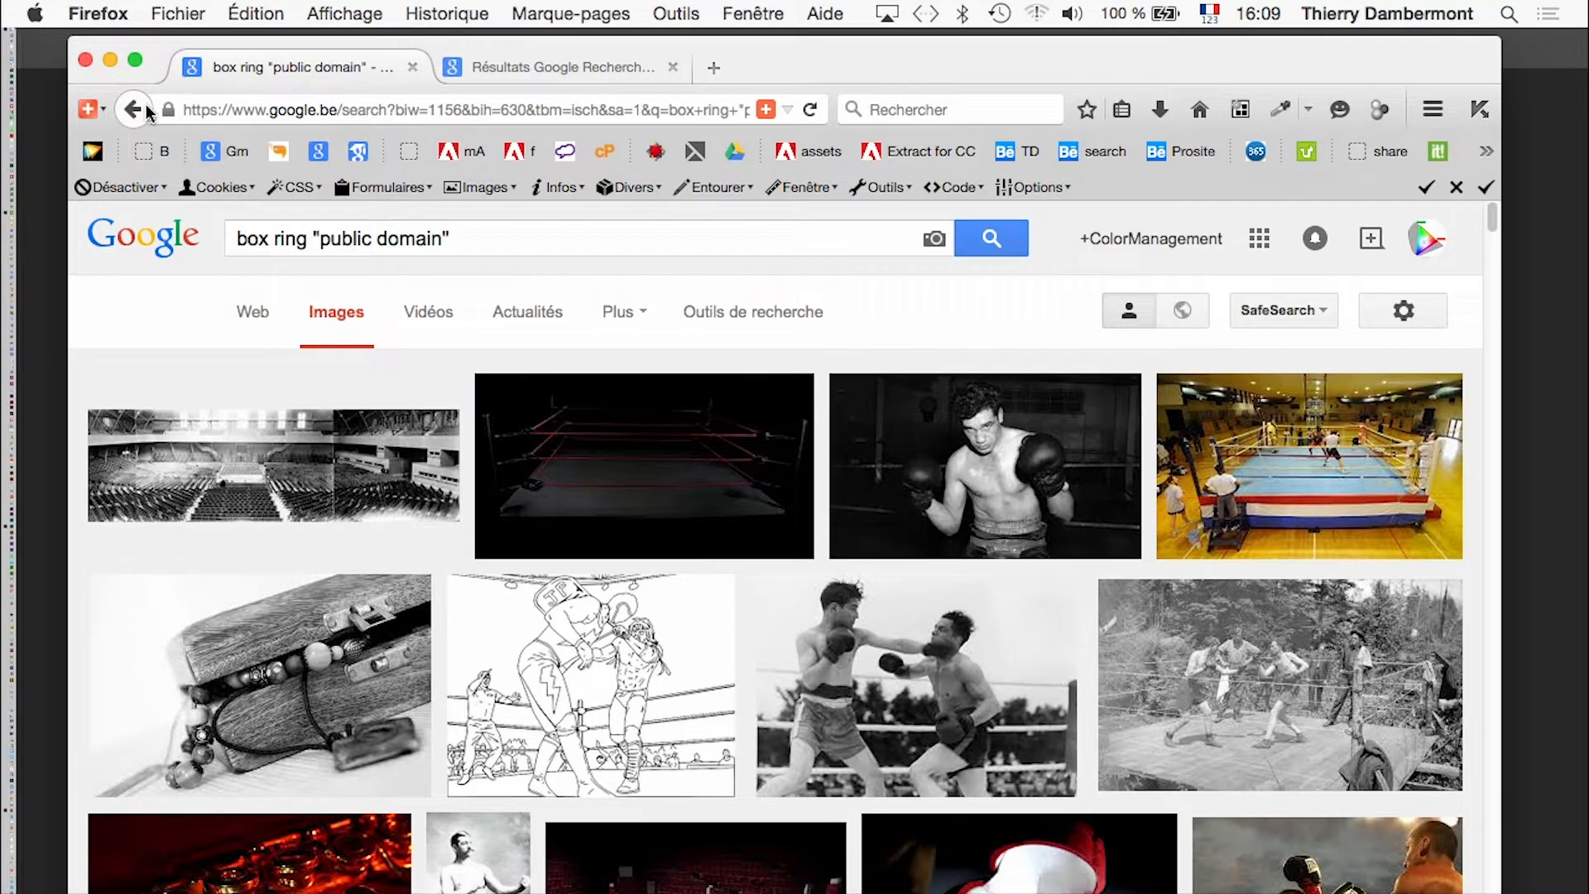
{"action": "left_click", "coordinate": [147, 112]}
{"action": "scroll", "coordinate": [808, 582], "scroll_direction": "down", "scroll_amount": 5}
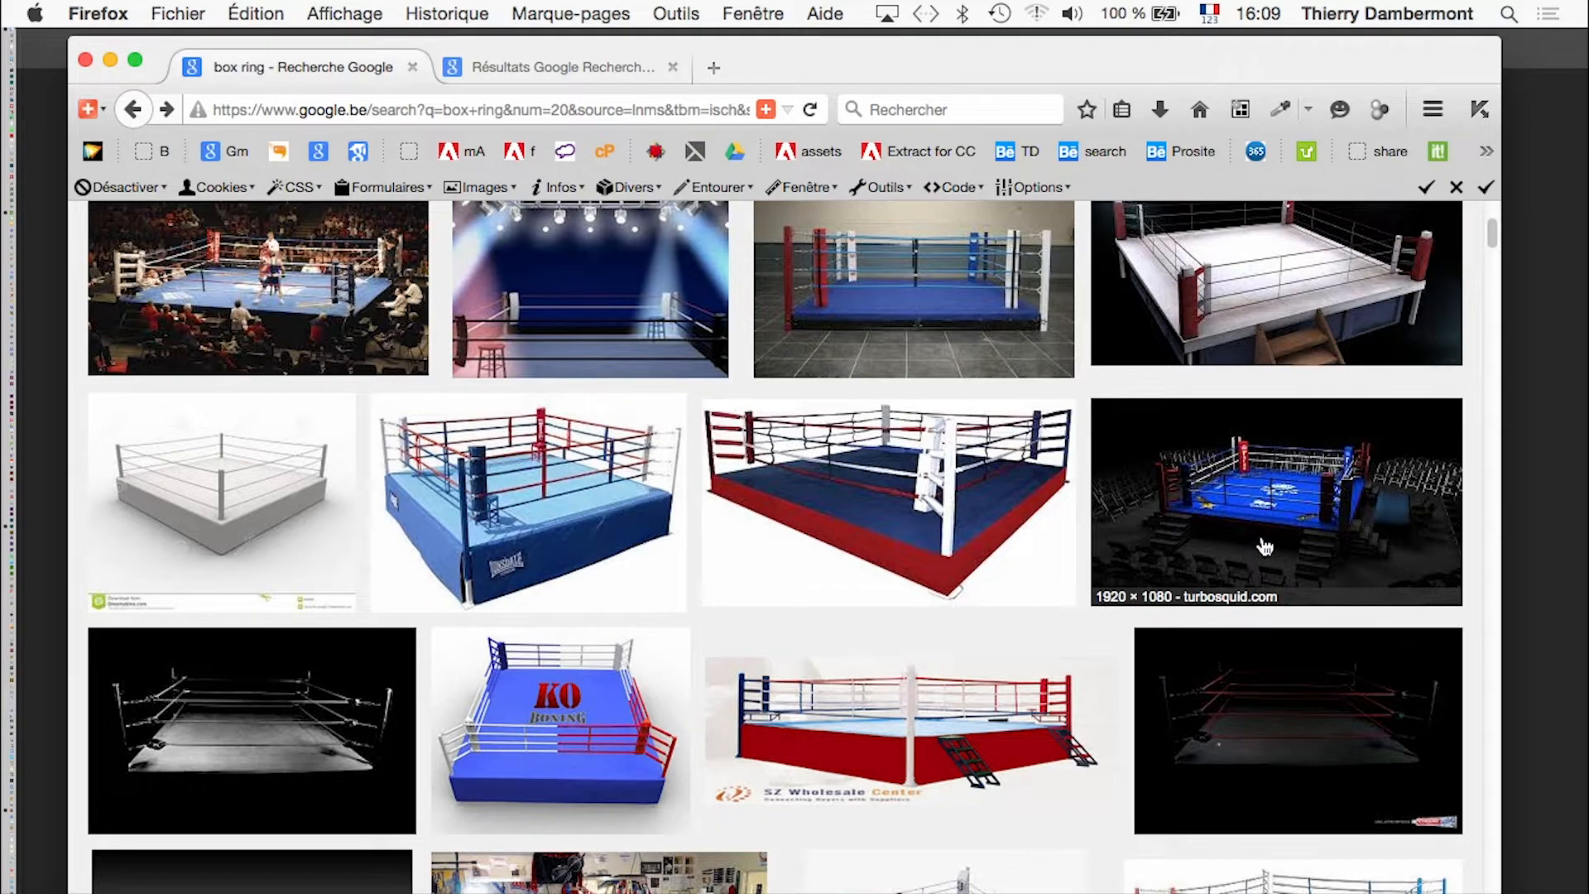
{"action": "scroll", "coordinate": [1271, 530], "scroll_direction": "down", "scroll_amount": 1}
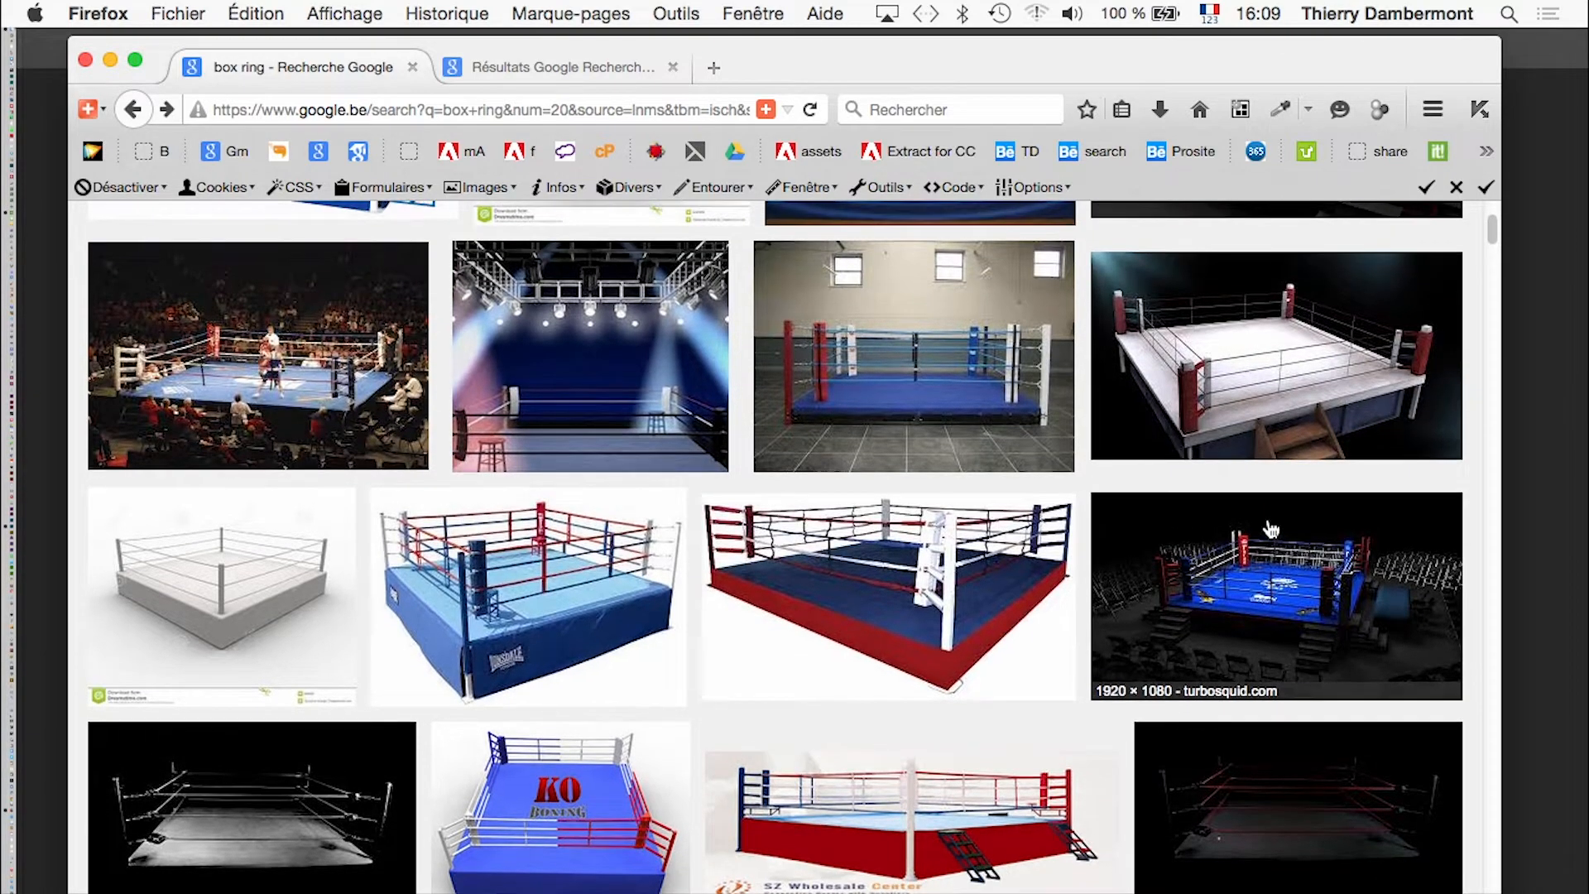
{"action": "scroll", "coordinate": [1271, 530], "scroll_direction": "down", "scroll_amount": 3}
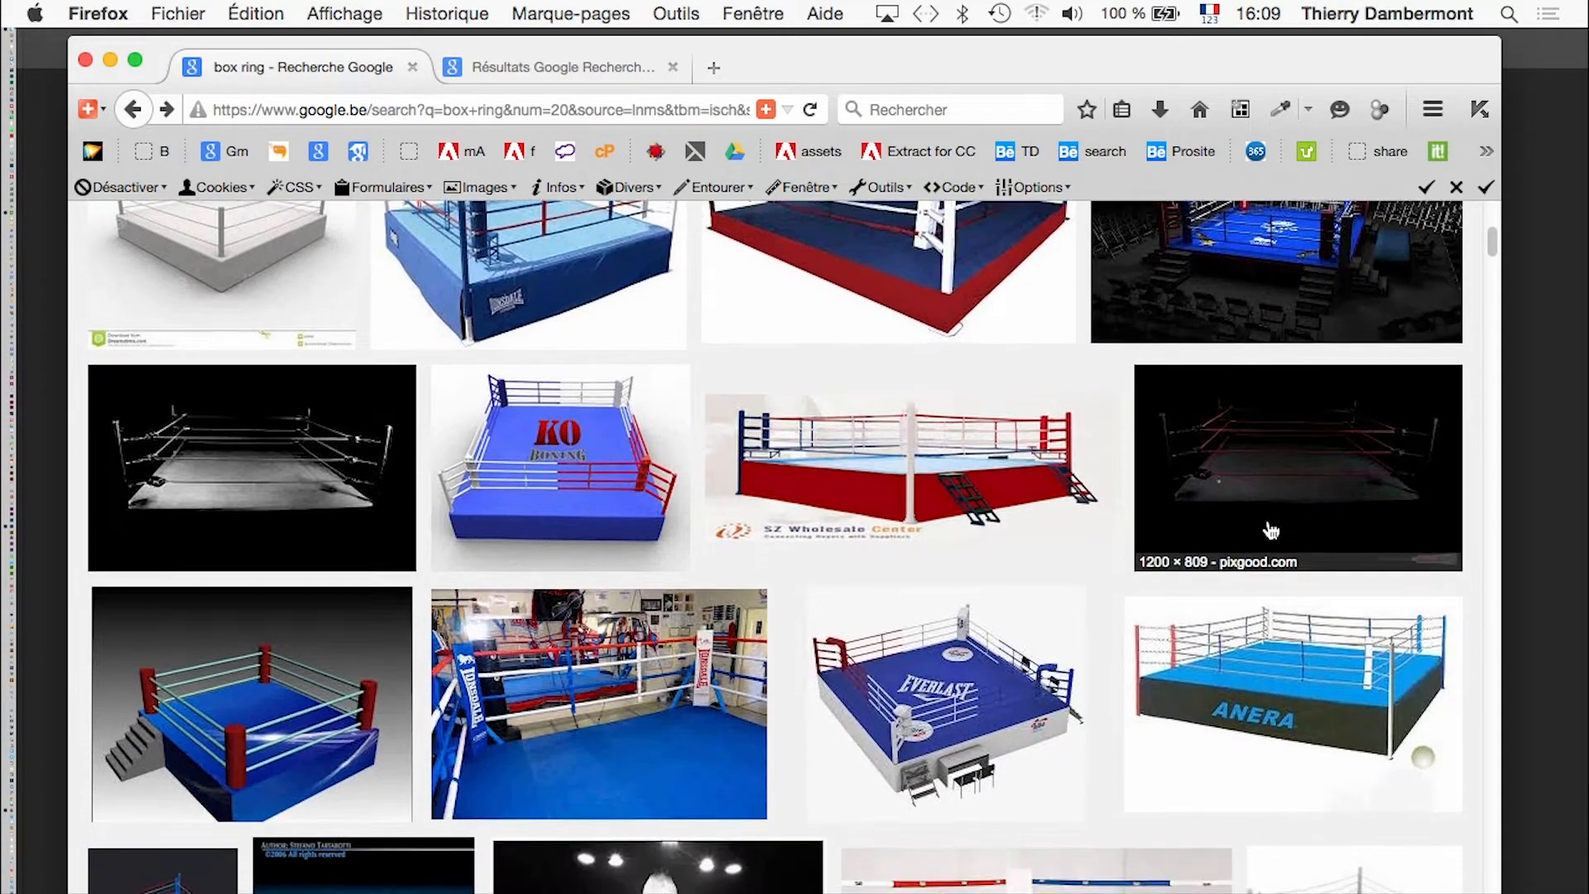
Step: Look through the further box ring image results for a suitable photo of a boxing ring
{"action": "scroll", "coordinate": [1272, 529], "scroll_direction": "down", "scroll_amount": 1}
{"action": "scroll", "coordinate": [1272, 530], "scroll_direction": "down", "scroll_amount": 3}
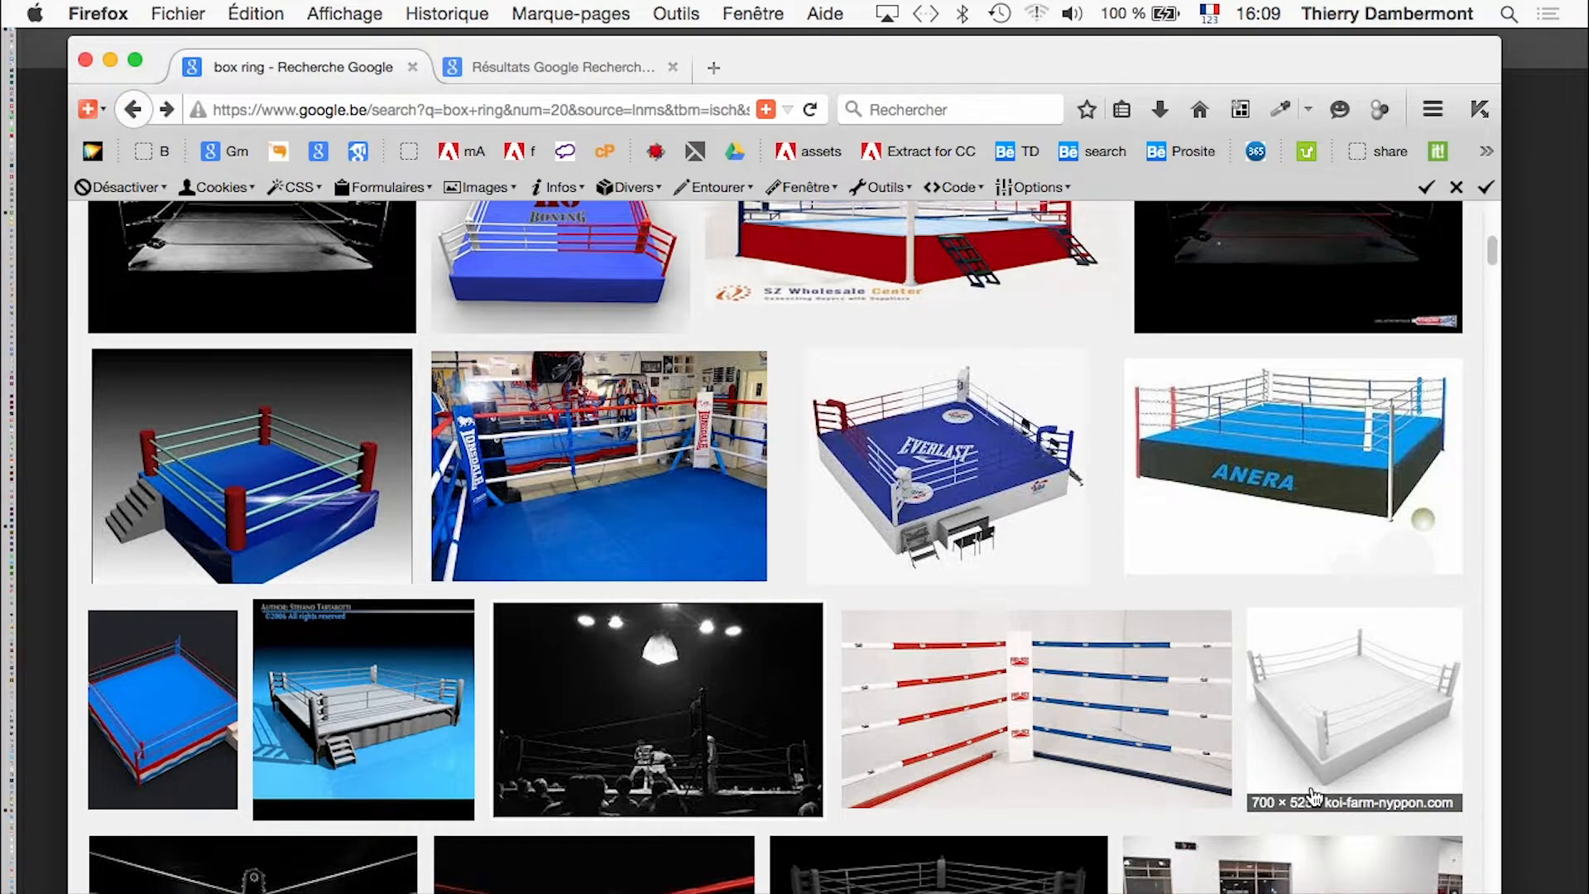
{"action": "scroll", "coordinate": [1327, 691], "scroll_direction": "down", "scroll_amount": 1}
{"action": "scroll", "coordinate": [1327, 695], "scroll_direction": "down", "scroll_amount": 2}
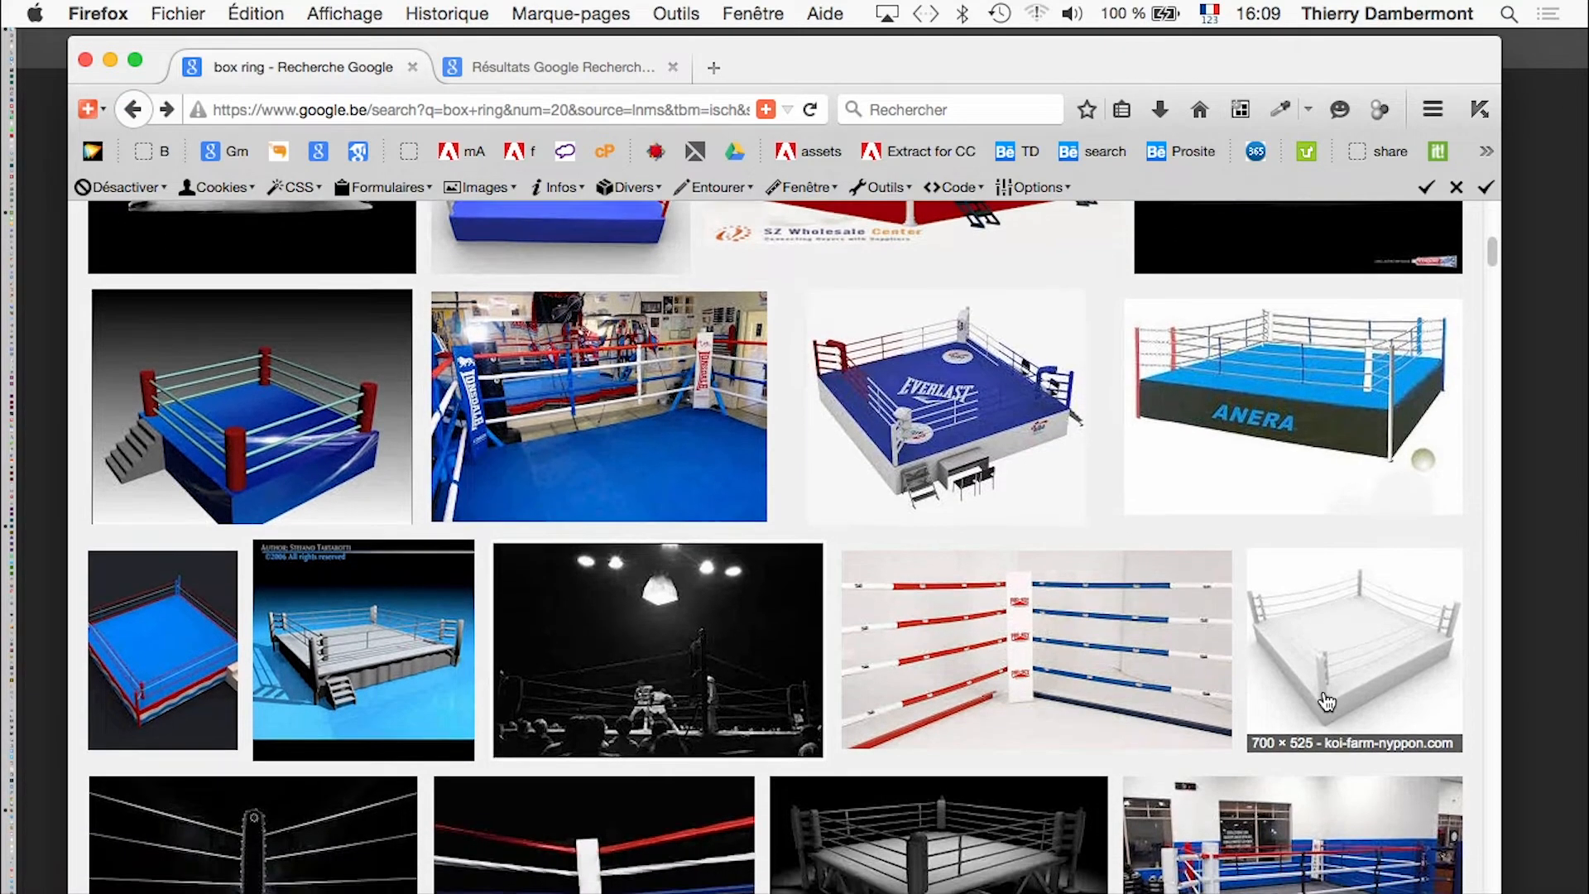
{"action": "scroll", "coordinate": [1327, 700], "scroll_direction": "down", "scroll_amount": 10}
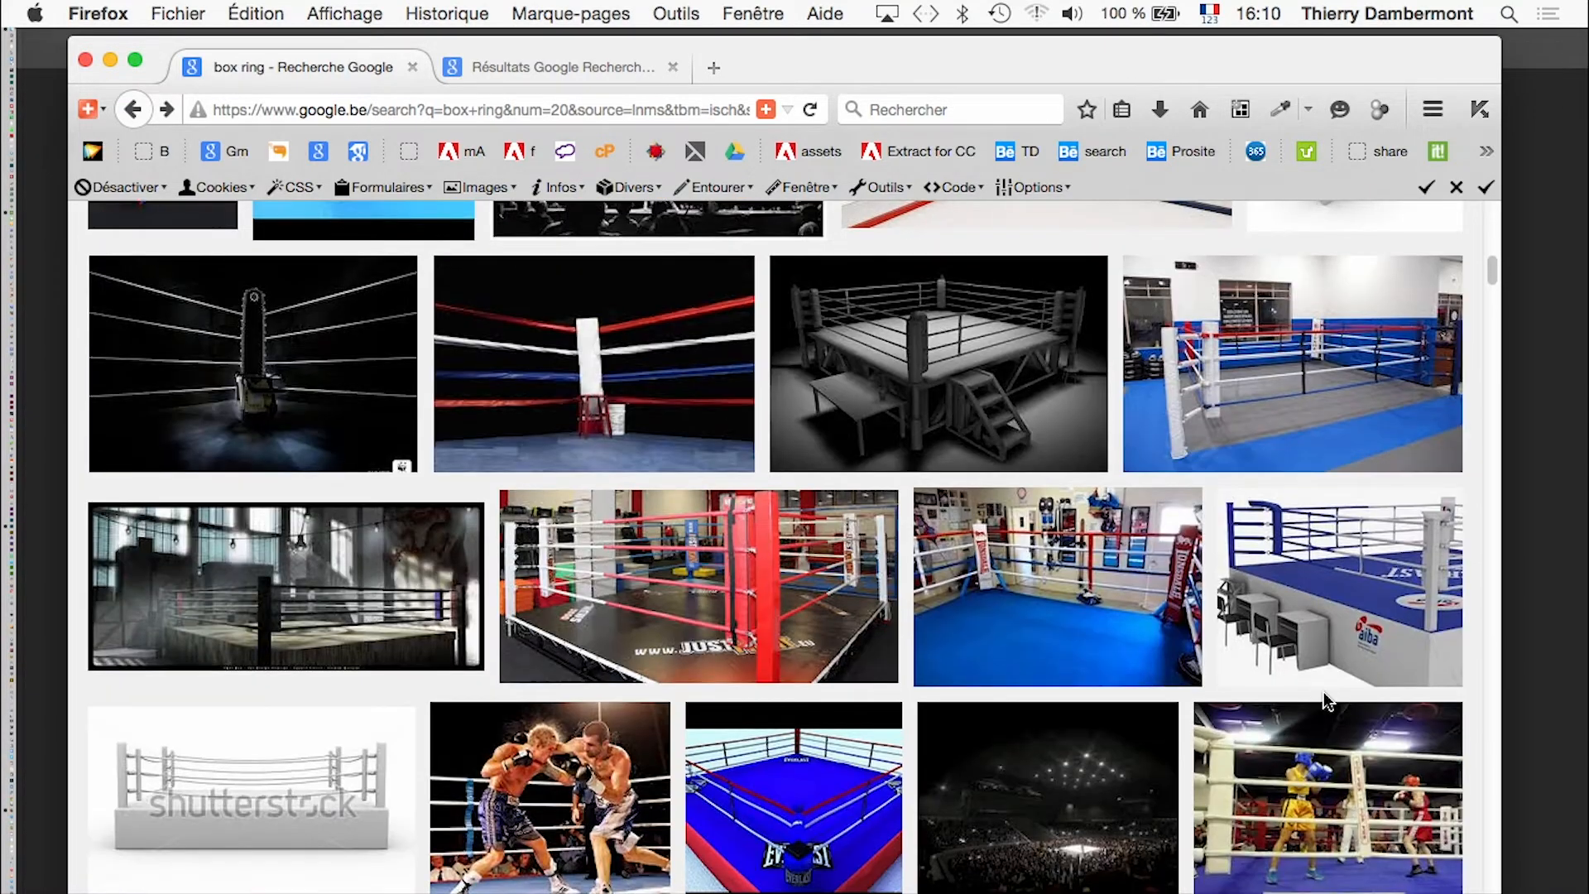
{"action": "scroll", "coordinate": [1327, 702], "scroll_direction": "down", "scroll_amount": 8}
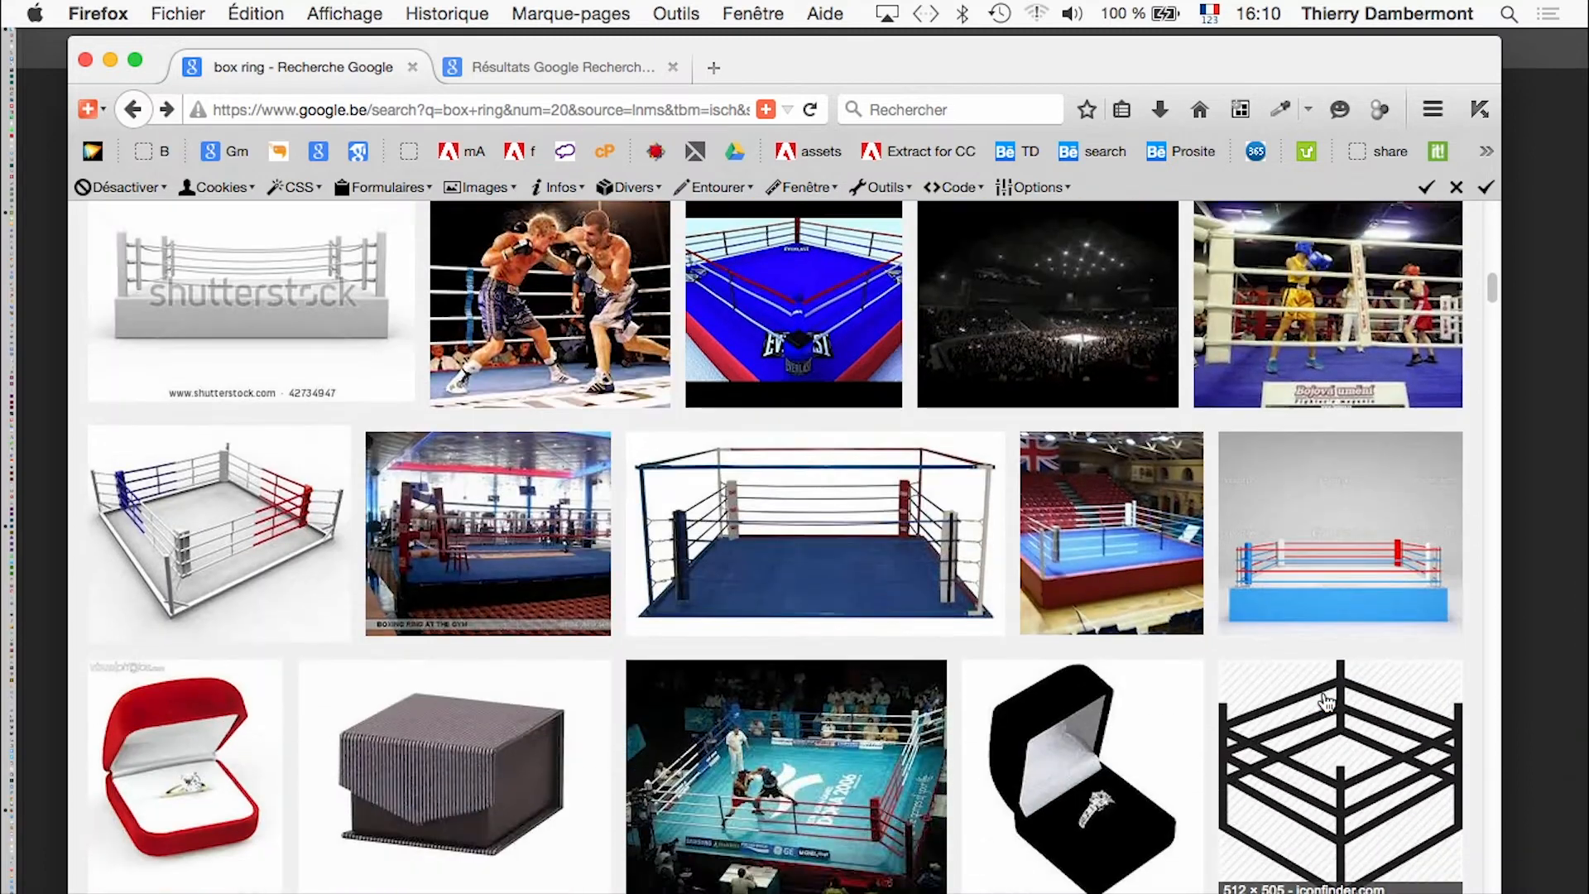
{"action": "scroll", "coordinate": [1327, 702], "scroll_direction": "down", "scroll_amount": 6}
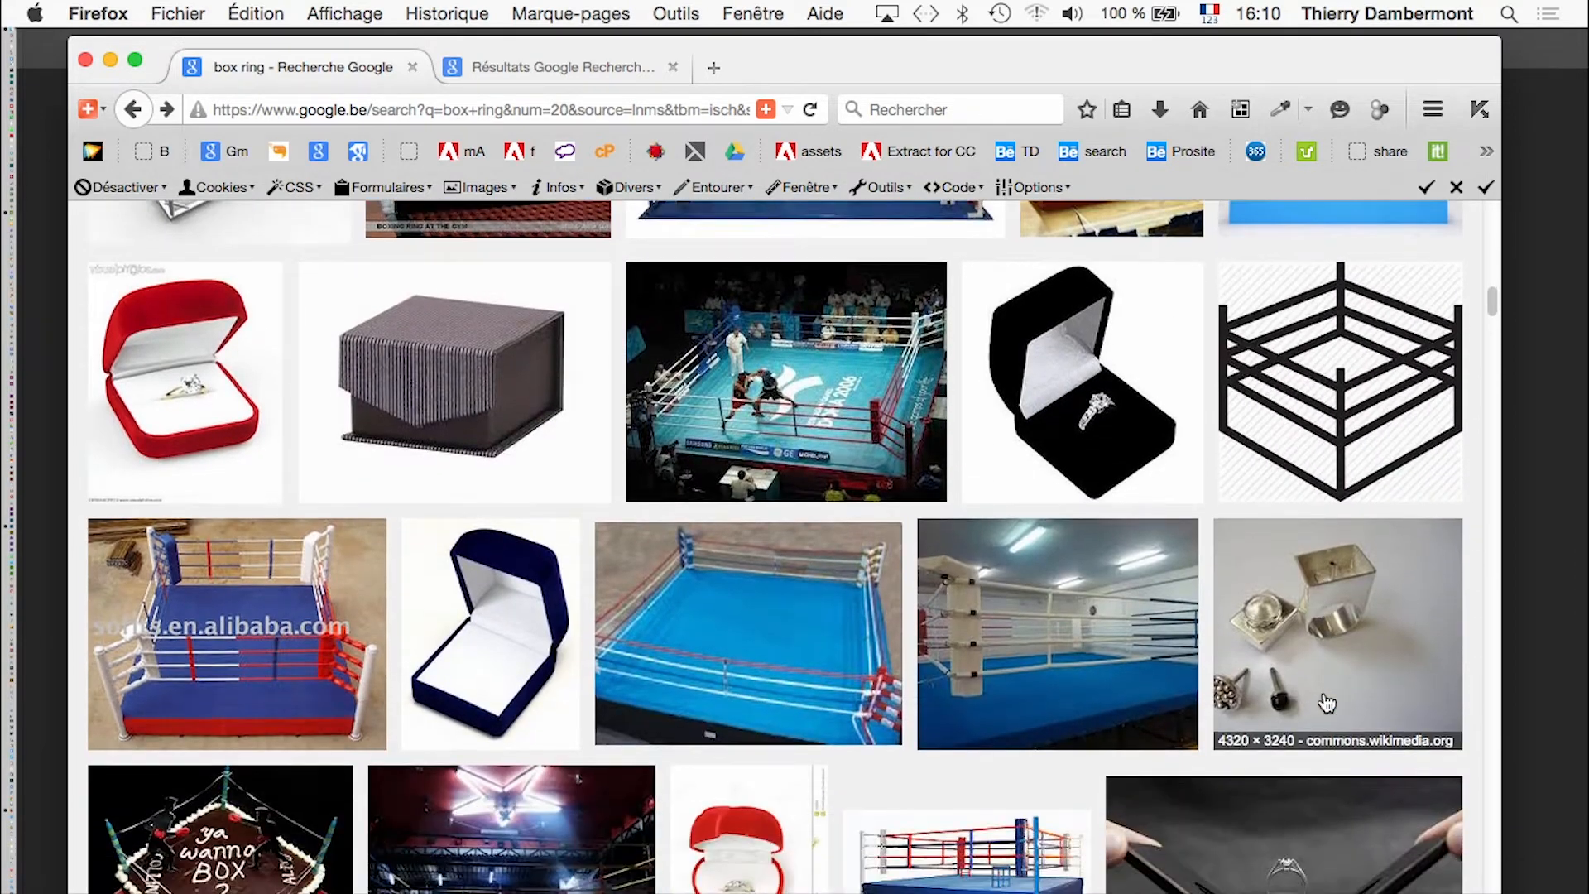
{"action": "scroll", "coordinate": [1327, 702], "scroll_direction": "down", "scroll_amount": 5}
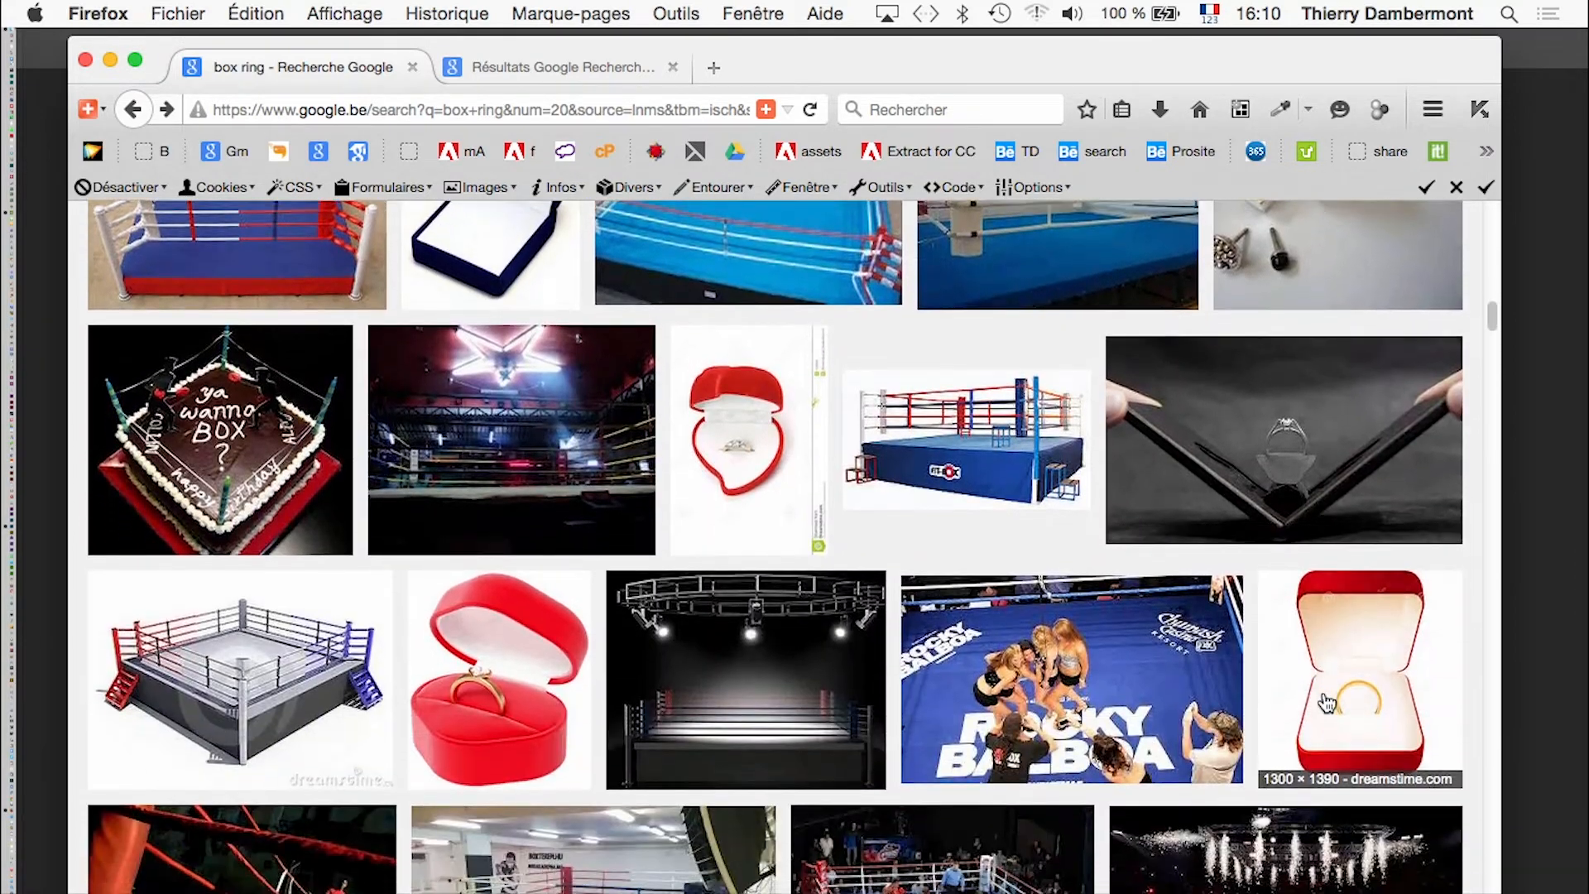
{"action": "scroll", "coordinate": [1325, 702], "scroll_direction": "down", "scroll_amount": 2}
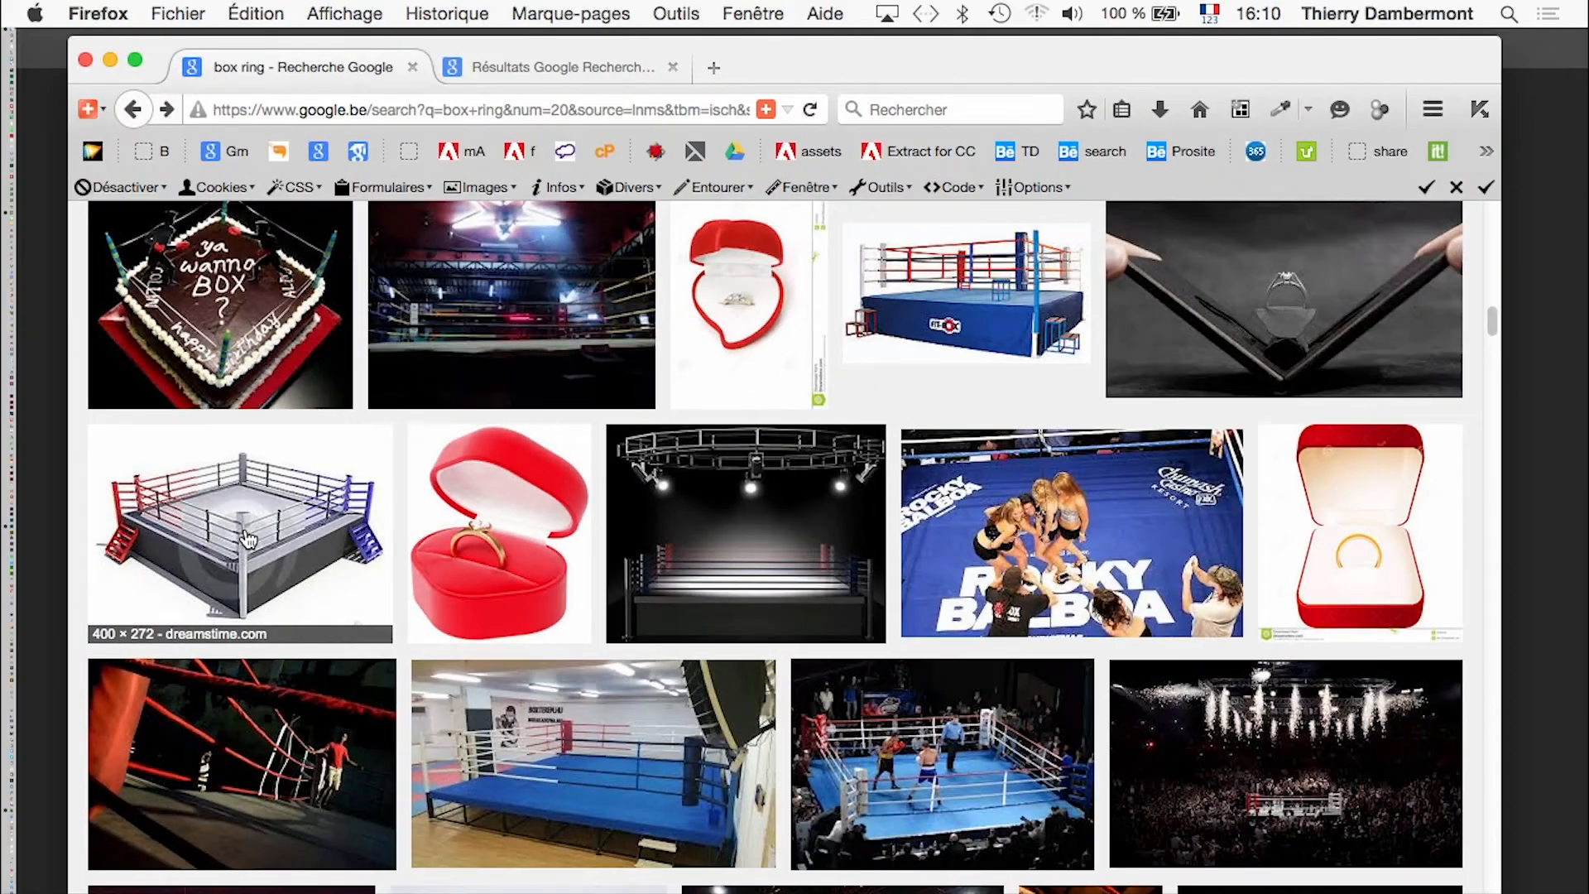
{"action": "scroll", "coordinate": [573, 579], "scroll_direction": "down", "scroll_amount": 3}
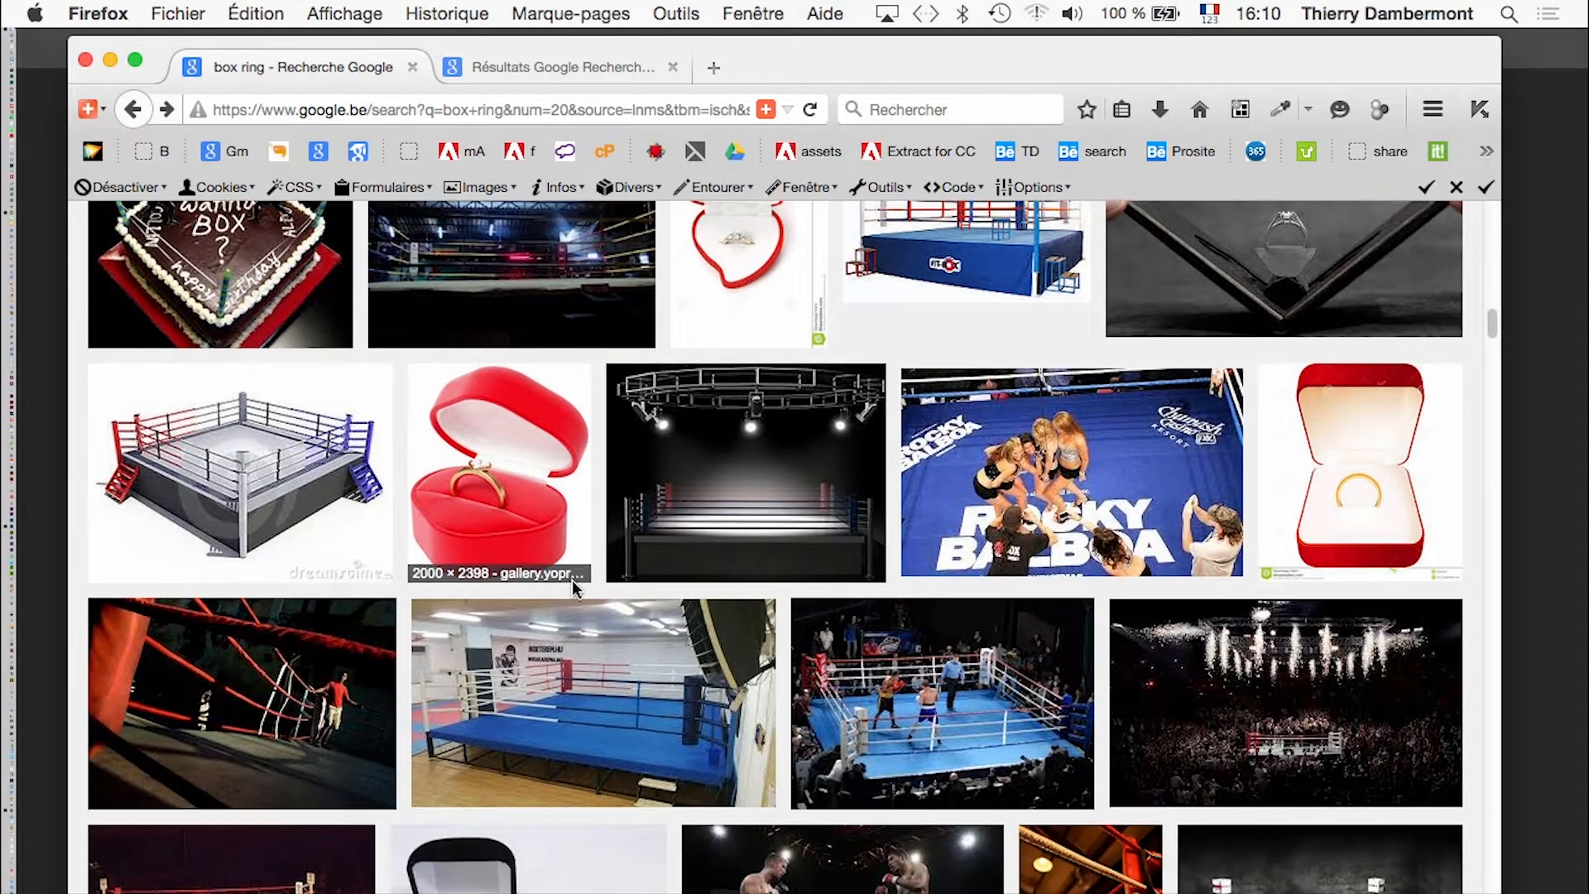
{"action": "scroll", "coordinate": [571, 661], "scroll_direction": "down", "scroll_amount": 6}
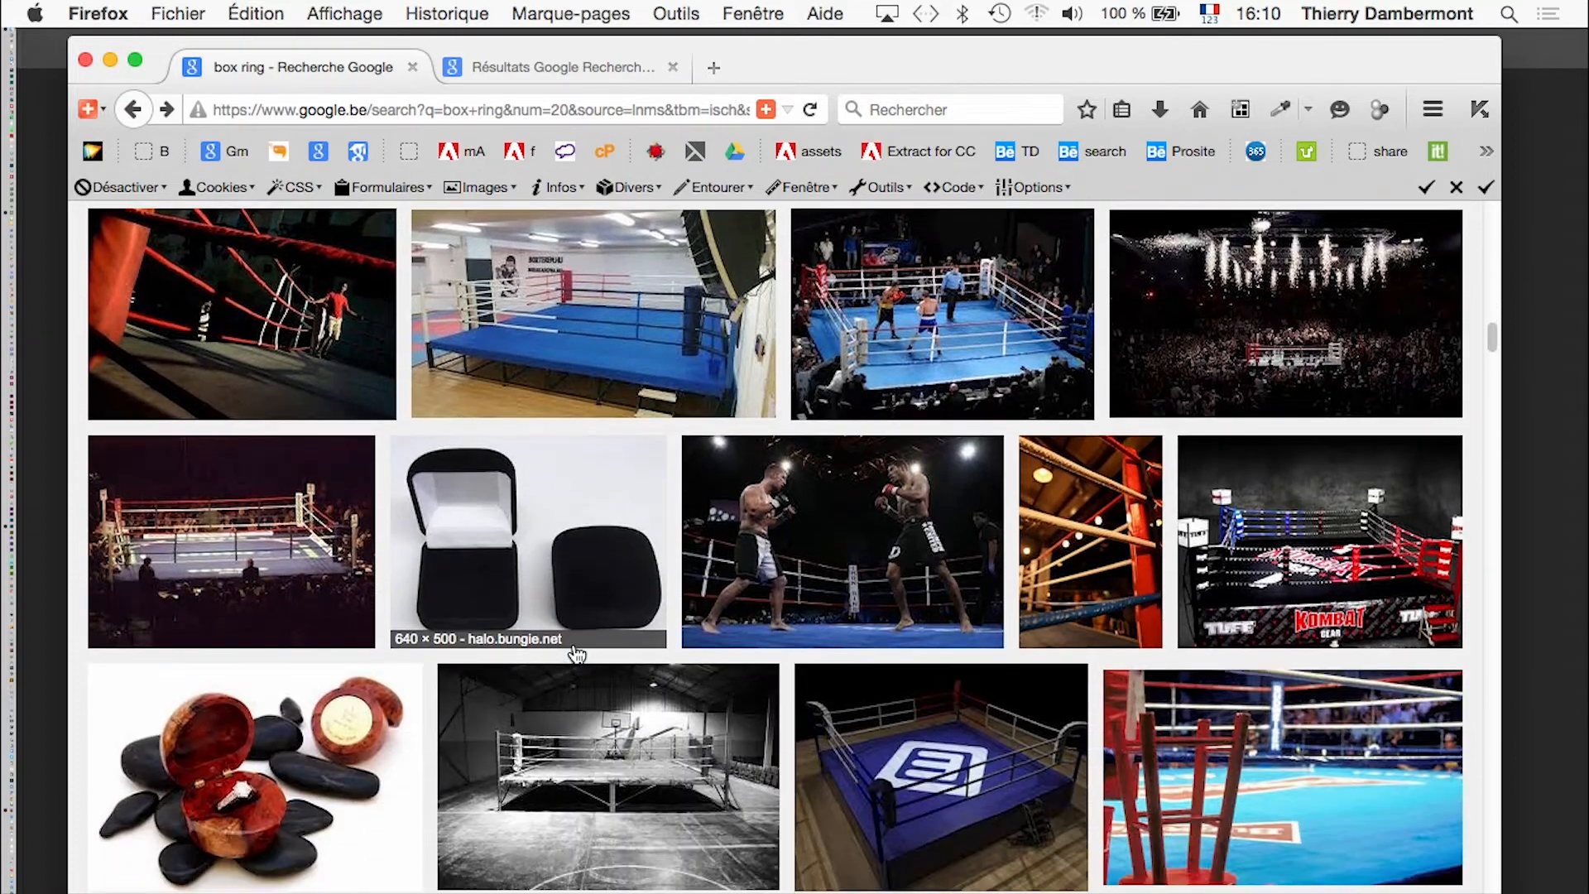
Step: Open the result showing a lit boxing ring in a dark arena in its own tab and display the original image
{"action": "left_click", "coordinate": [321, 535], "text": "super"}
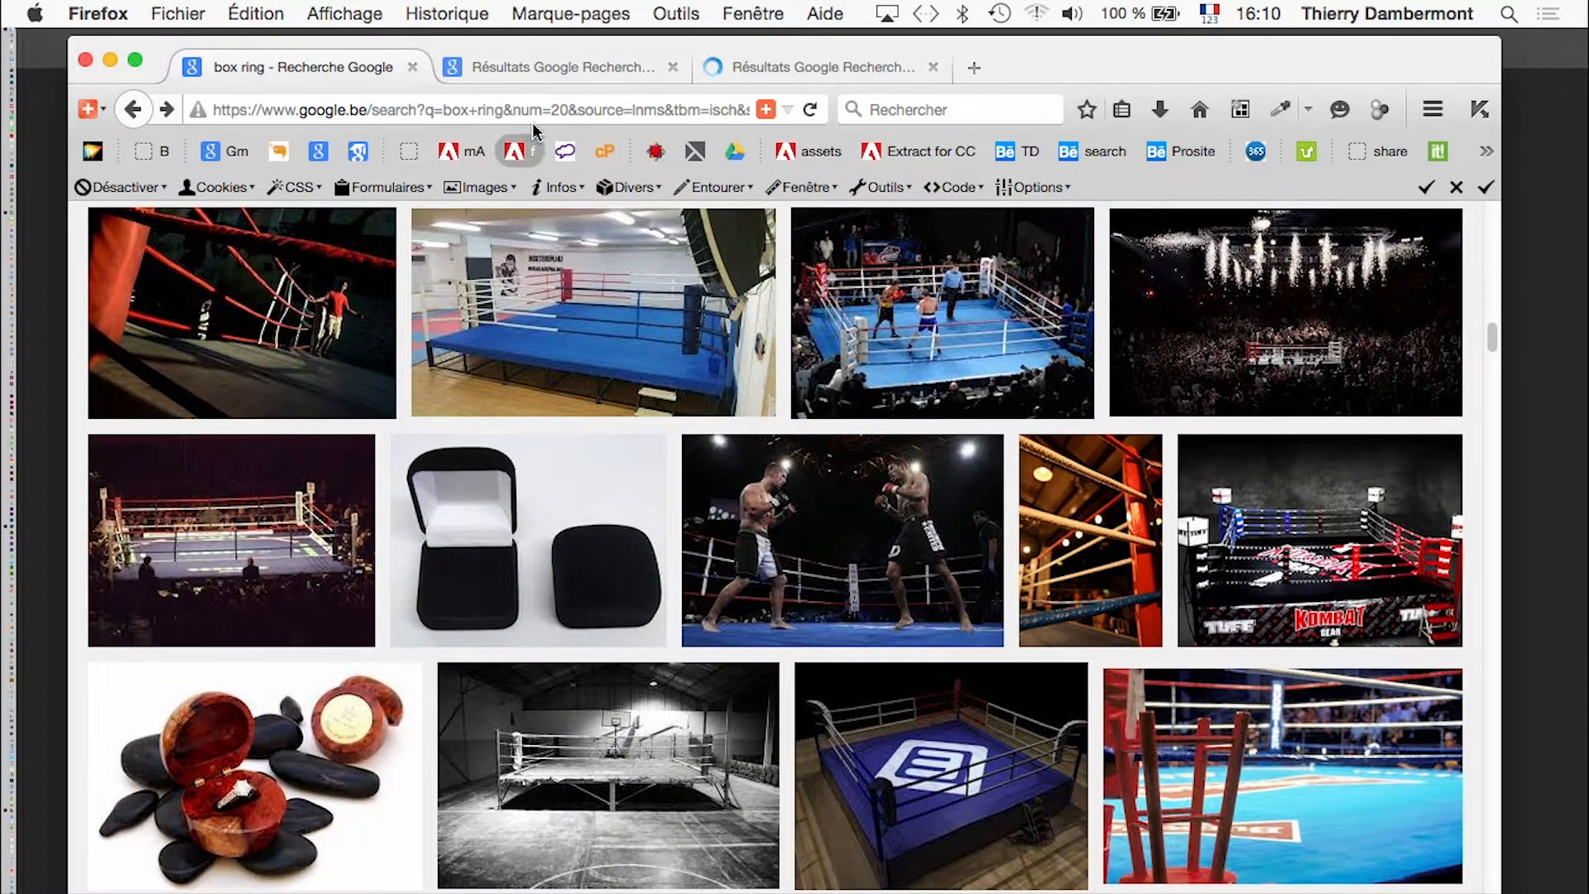
{"action": "left_click", "coordinate": [861, 66]}
{"action": "left_click", "coordinate": [1202, 503]}
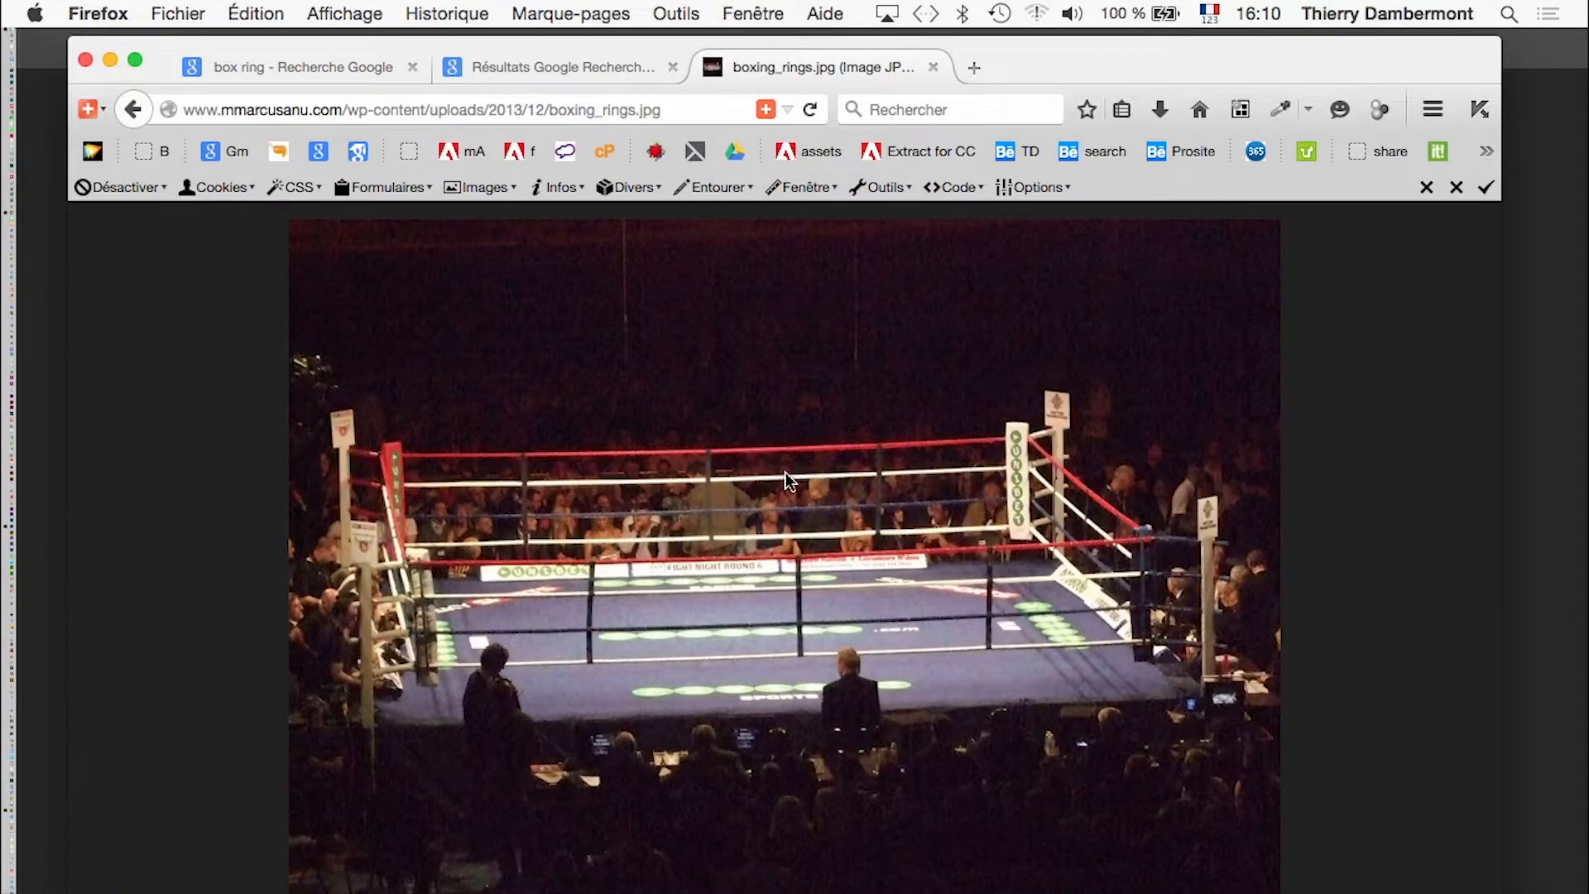
Step: Save the boxing ring photo as boxring-vs1.jpg in the animation marionnette folder
{"action": "right_click", "coordinate": [787, 474]}
{"action": "left_click", "coordinate": [910, 550]}
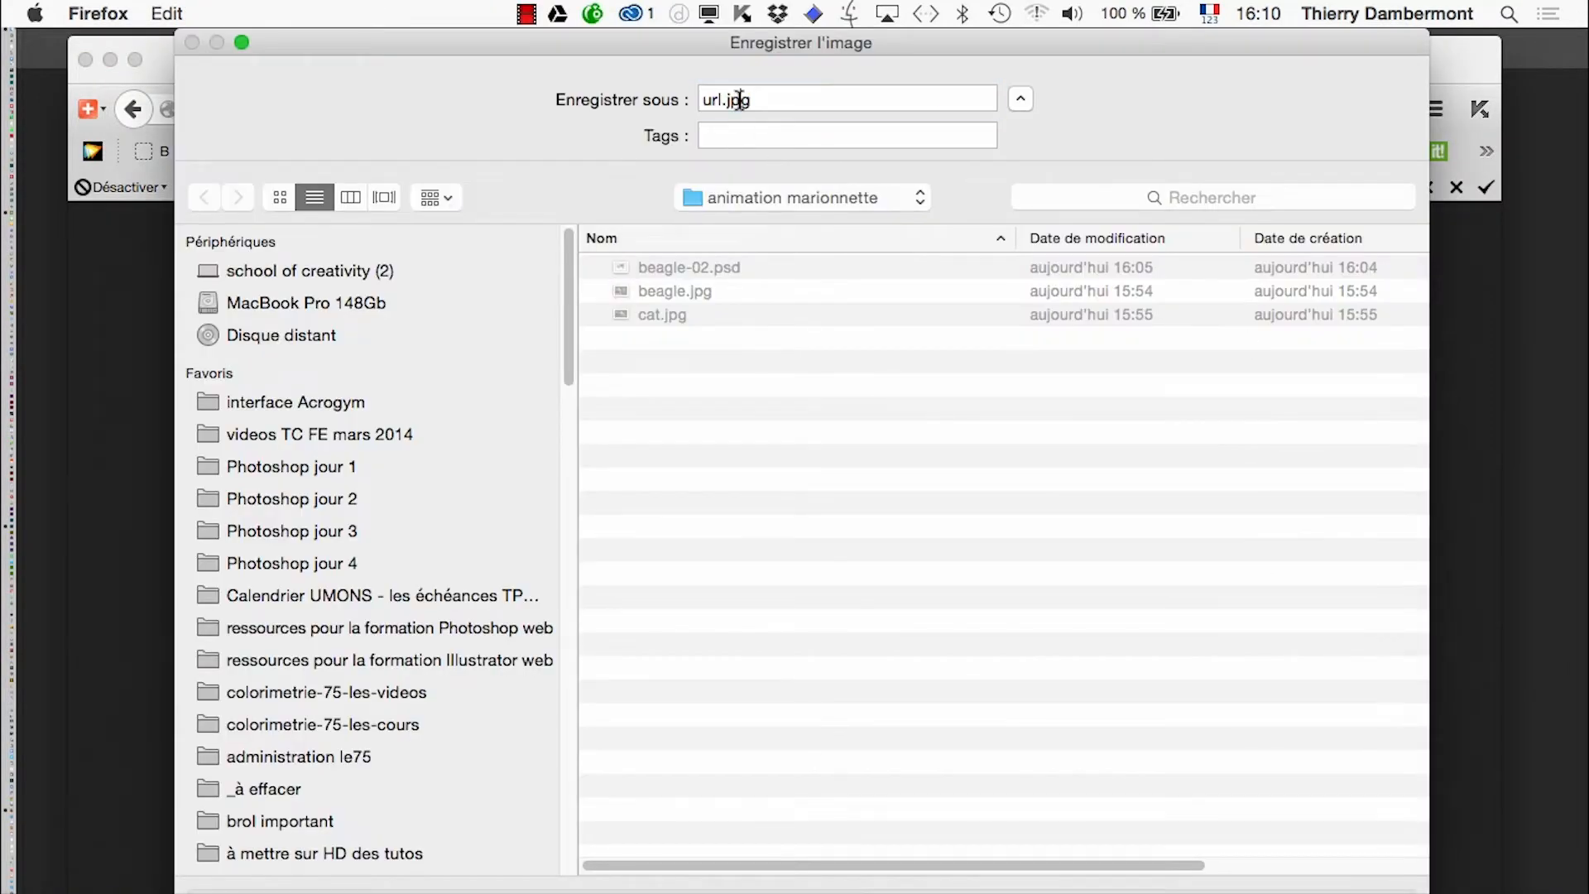
{"action": "left_click_drag", "start_coordinate": [728, 100], "coordinate": [685, 100]}
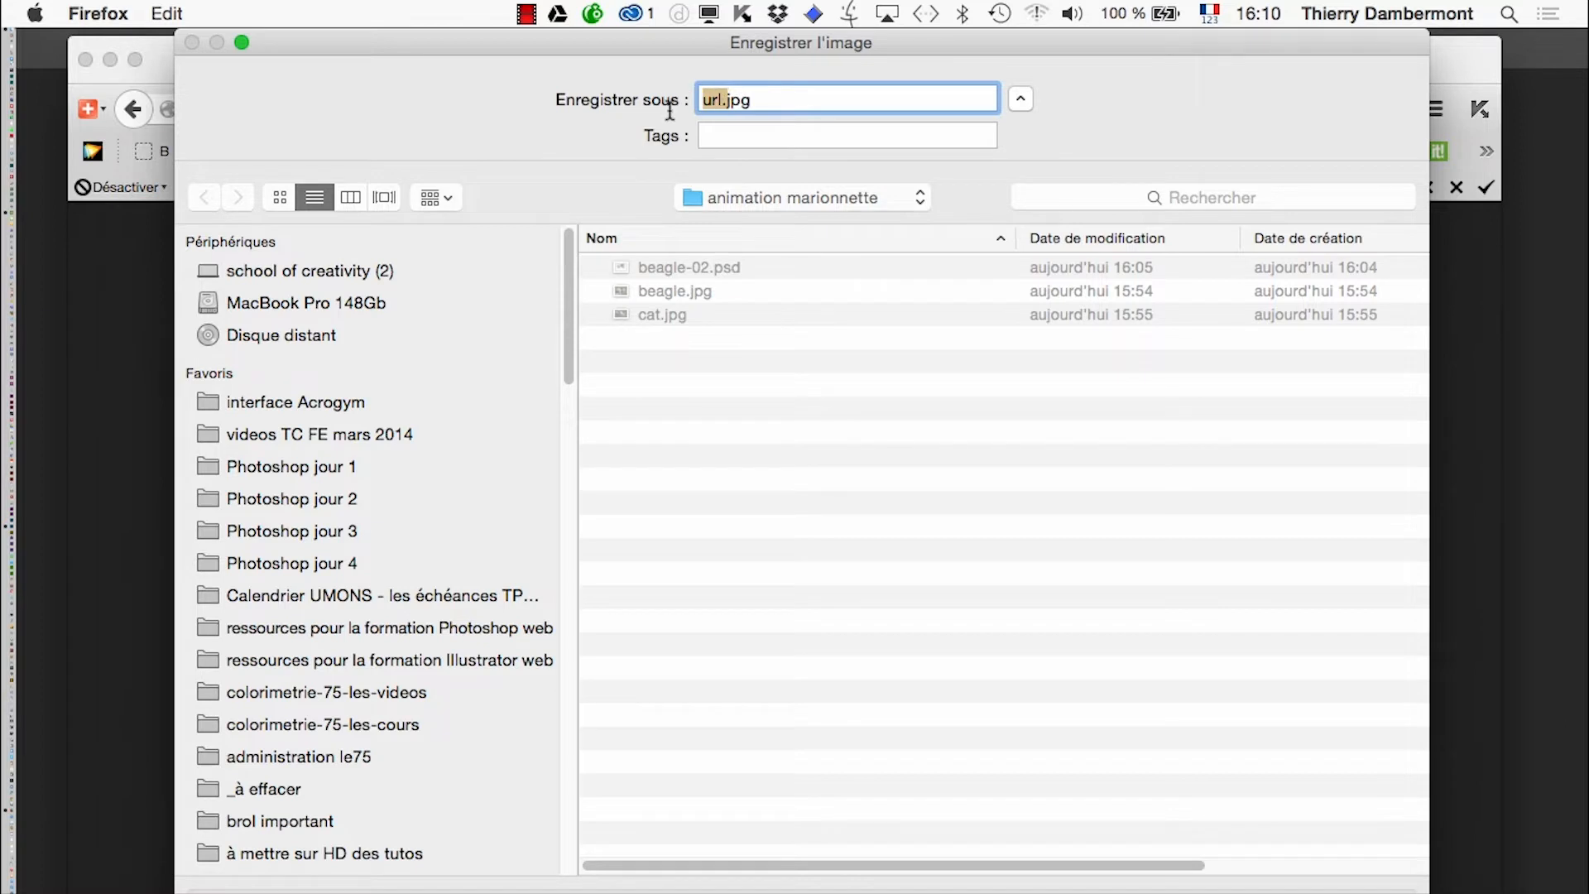
{"action": "type", "text": "boxringvs1"}
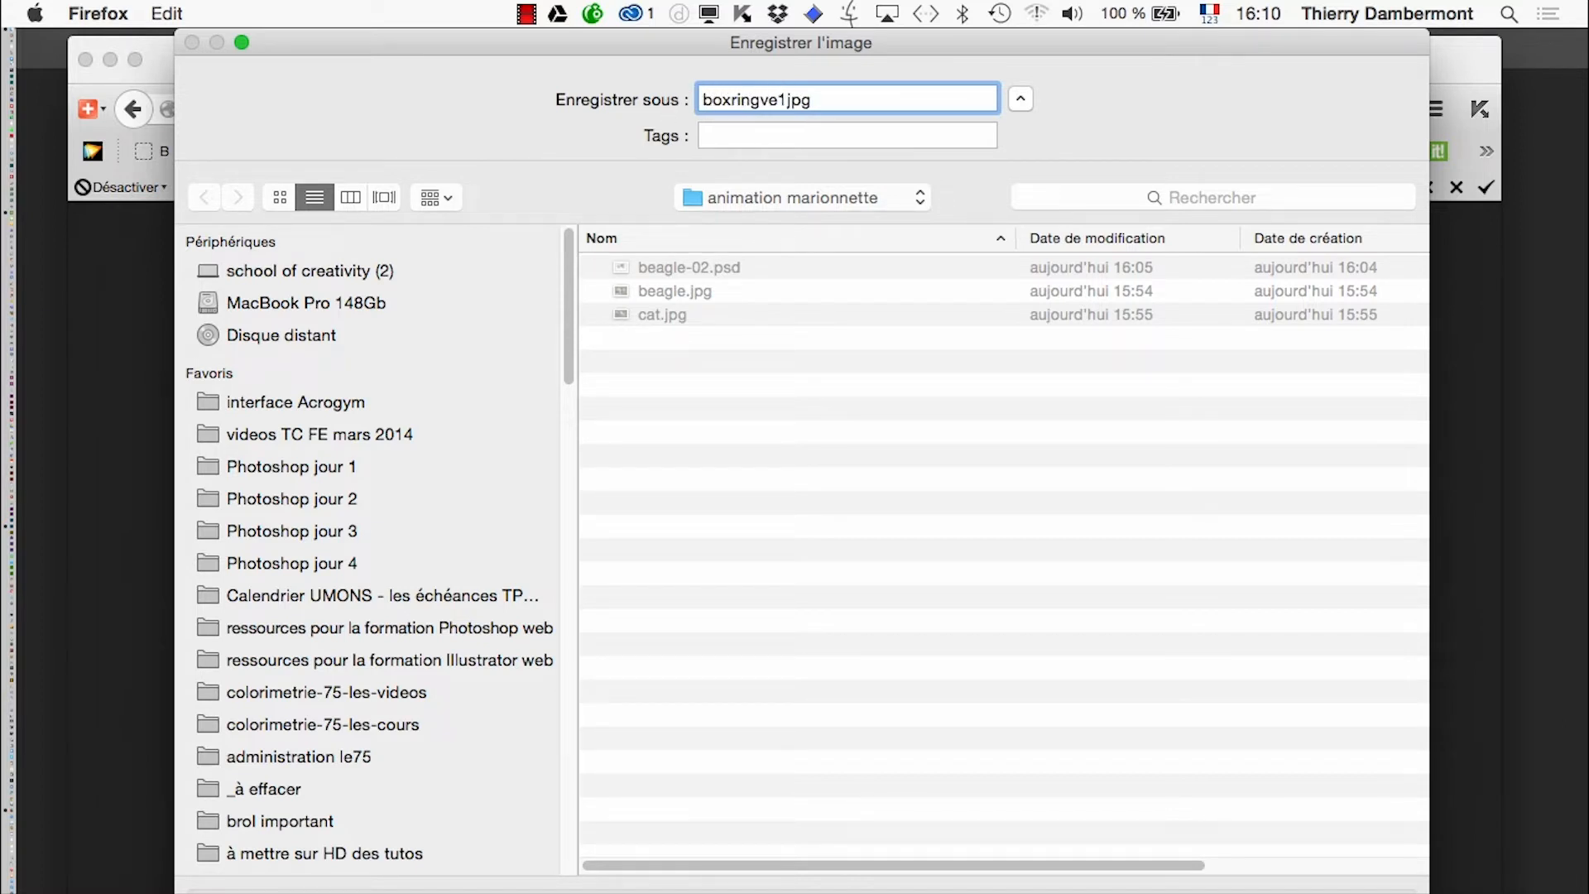
{"action": "left_click", "coordinate": [754, 100]}
{"action": "type", "text": "-"}
{"action": "key", "text": "Return"}
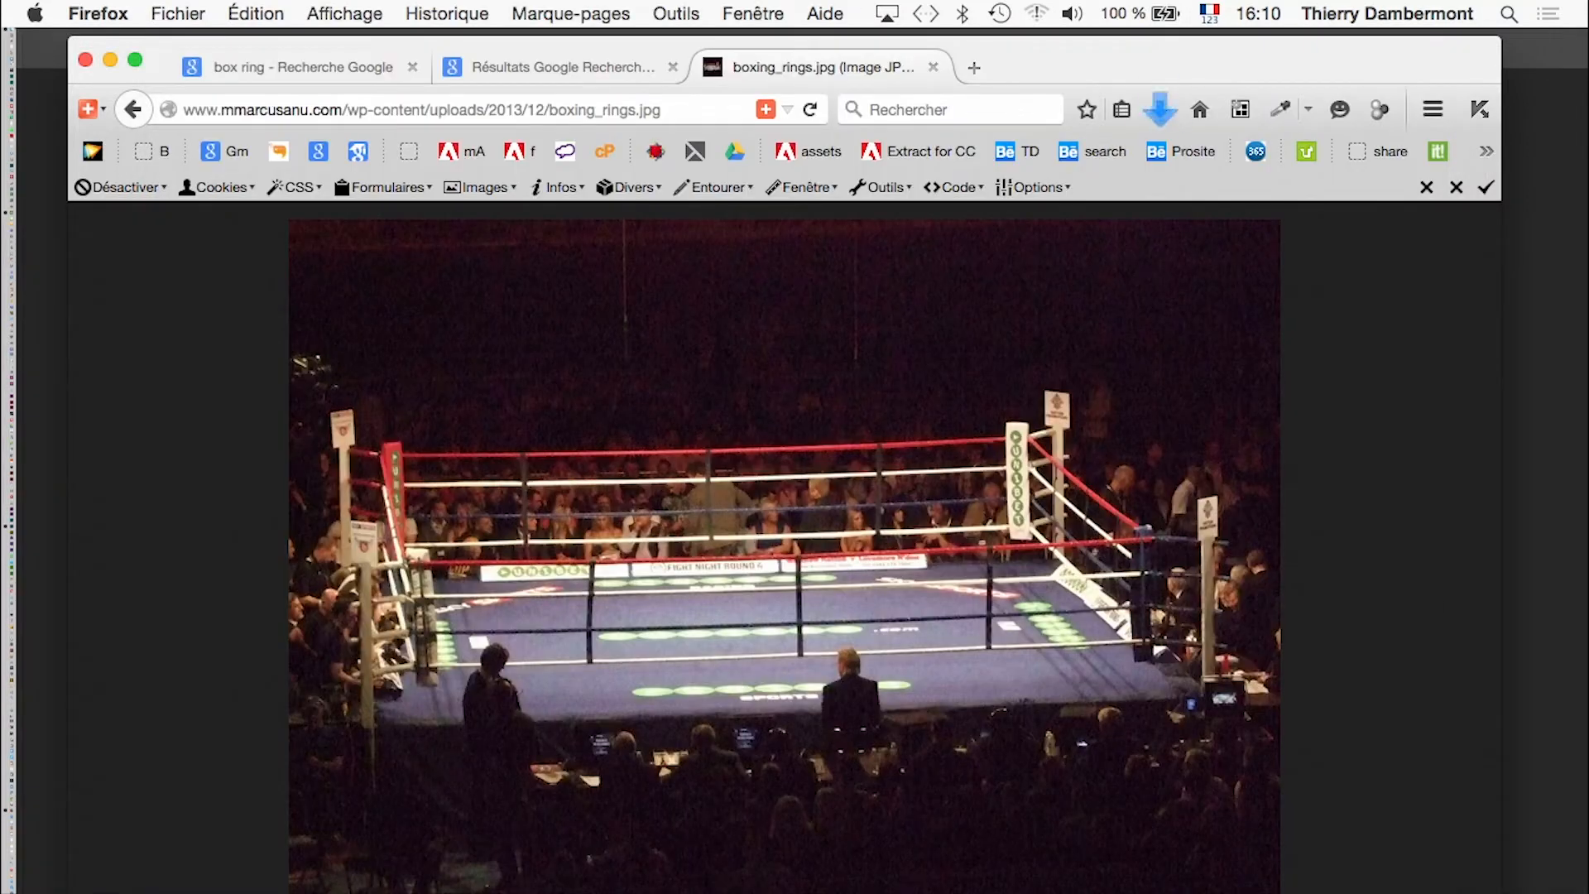
Step: Switch to Photoshop and widen the Layers panel beside the beagle cut-out
{"action": "key", "text": "super+Tab"}
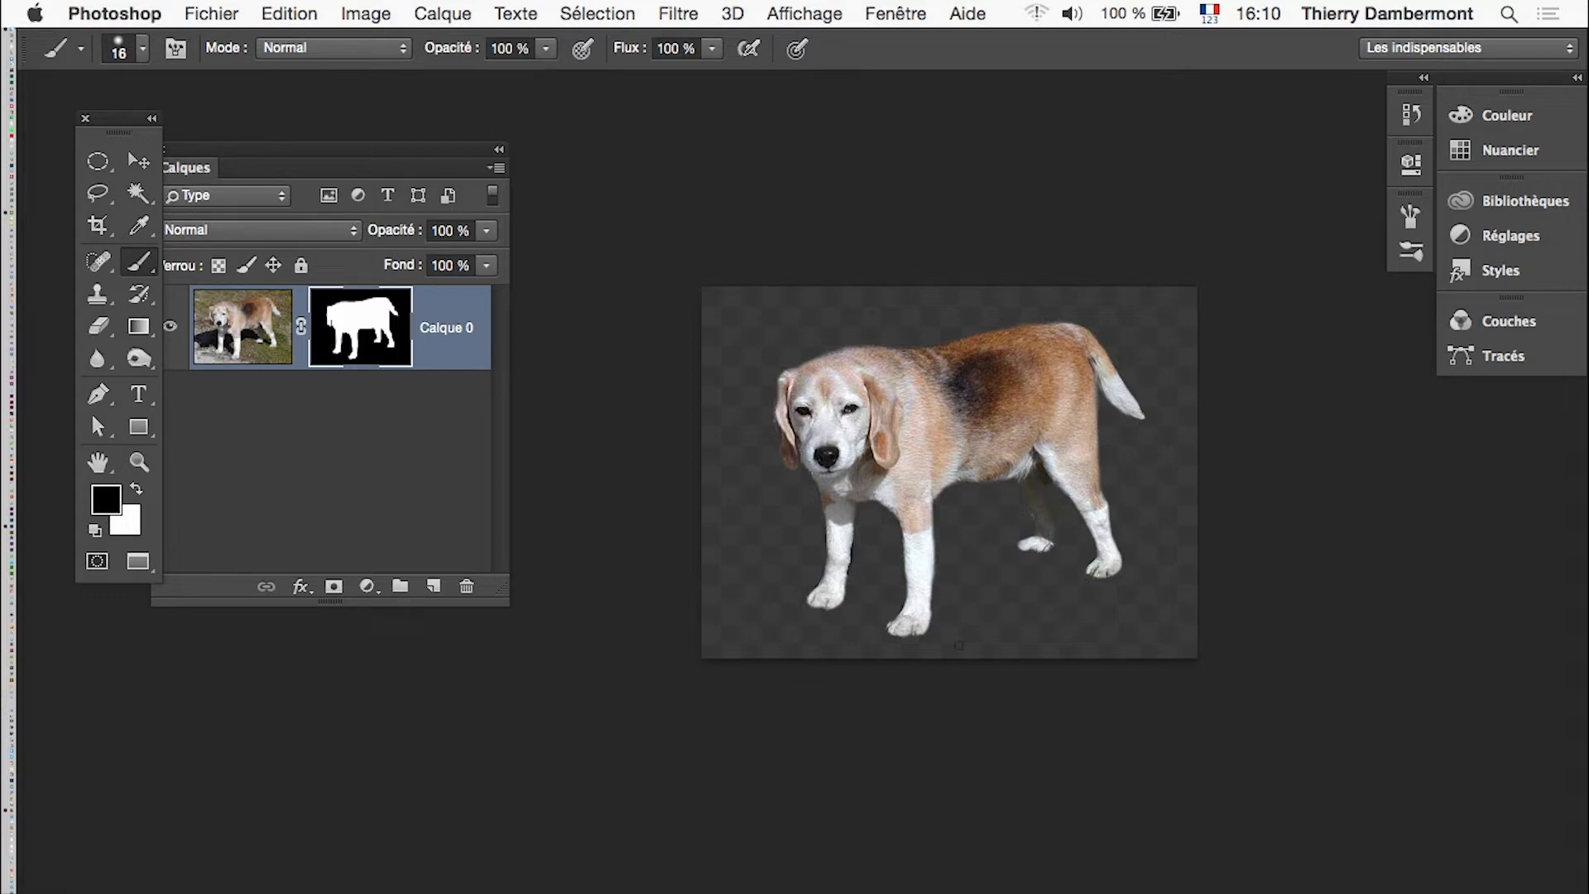
{"action": "left_click_drag", "start_coordinate": [505, 591], "coordinate": [678, 599]}
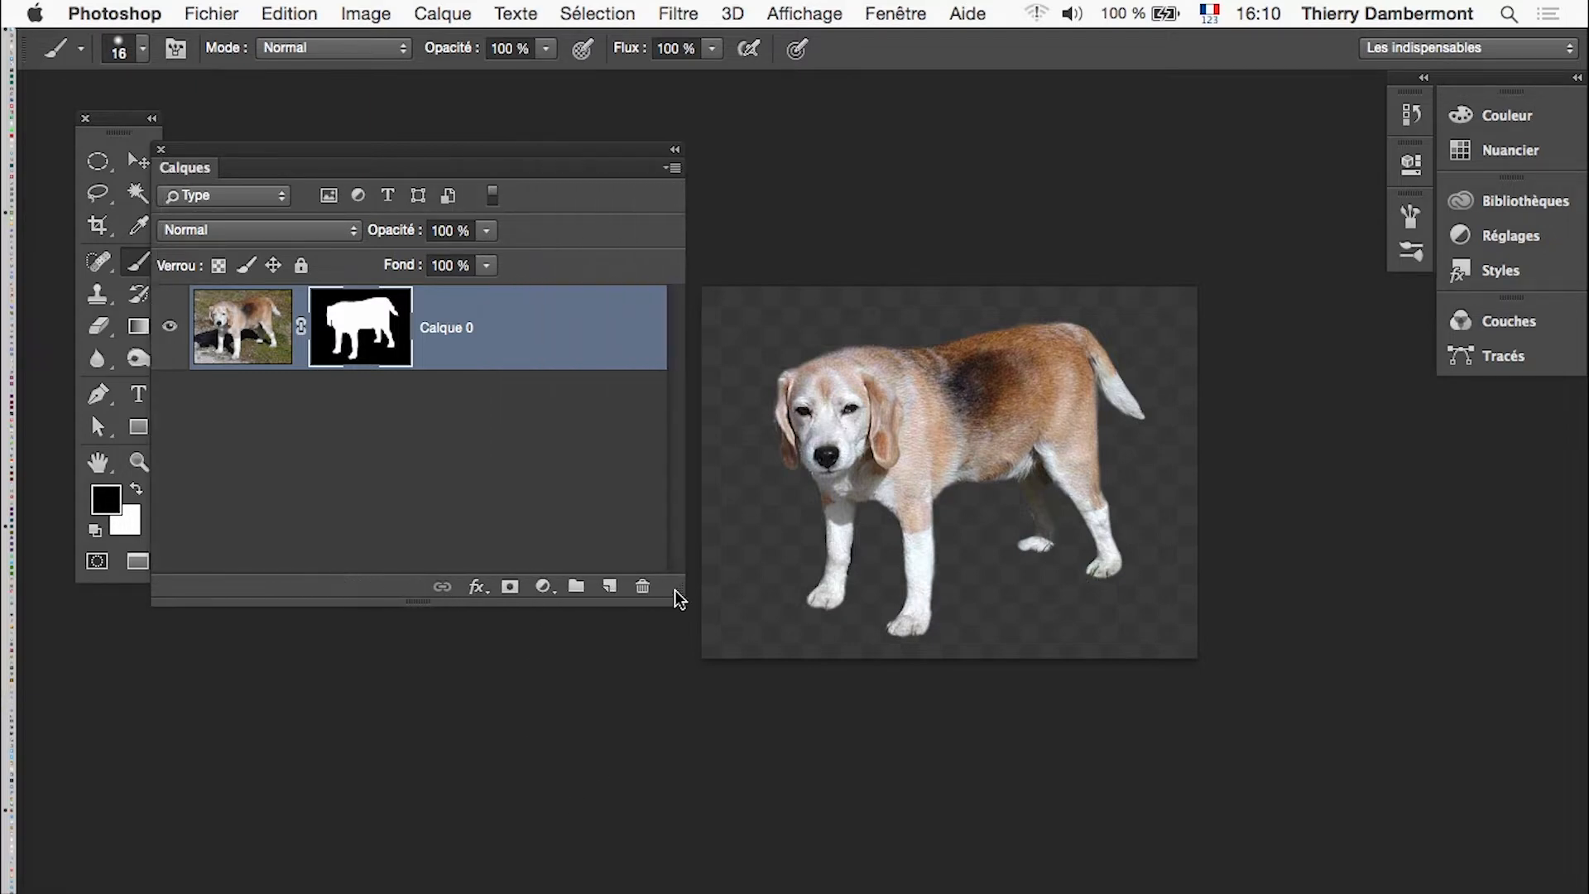
{"action": "left_click", "coordinate": [973, 553], "text": "alt+super"}
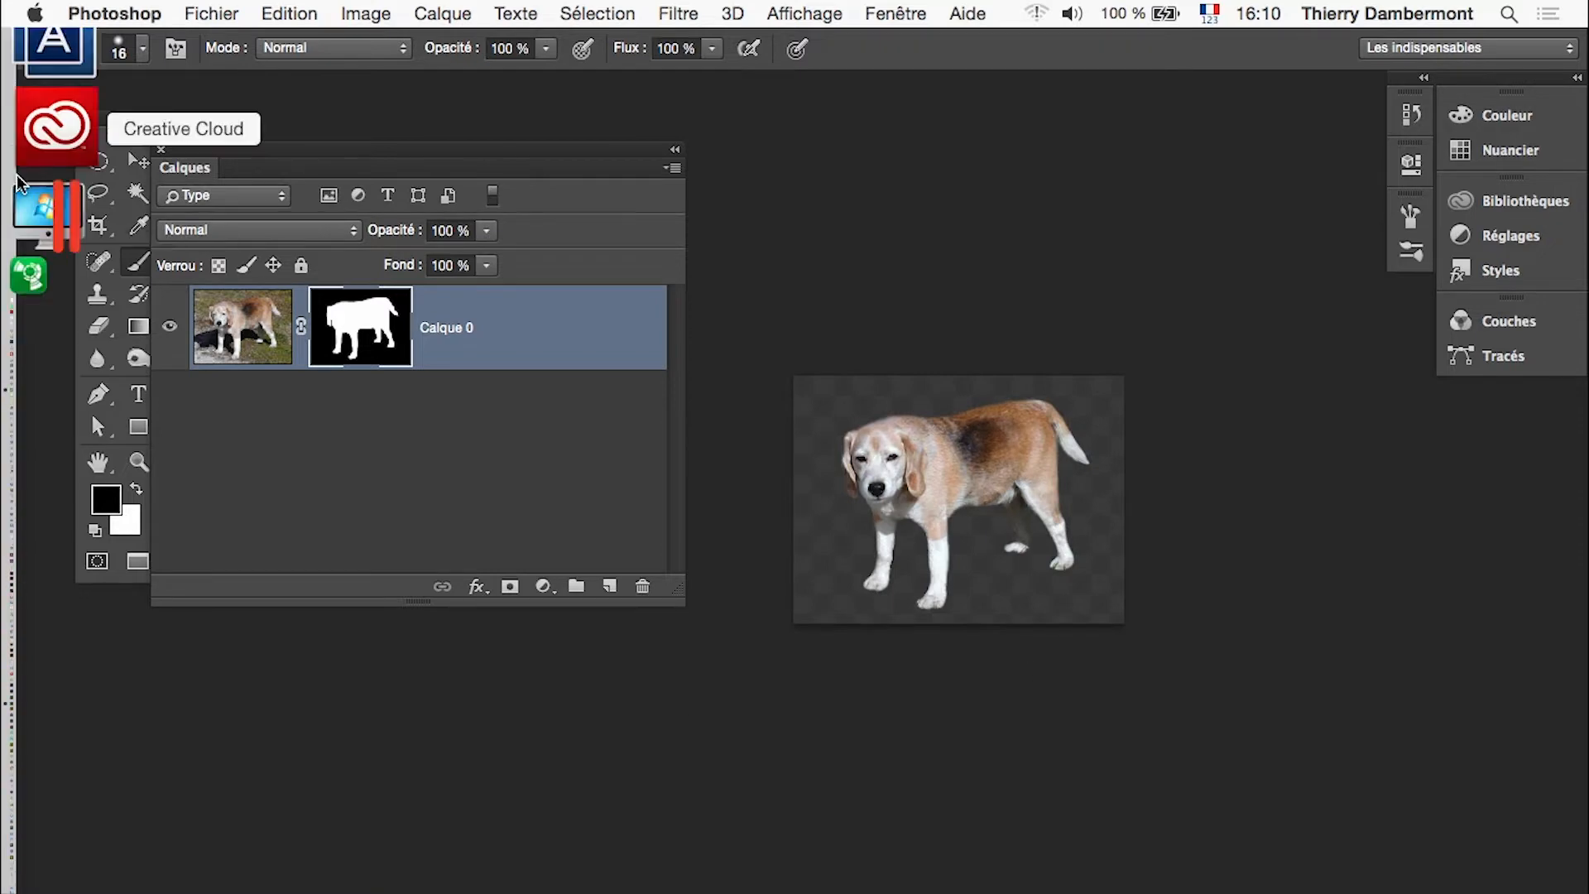
Step: Save the beagle cut-out as a new version in Photoshop format with its layers in the animation marionnette folder
{"action": "left_click", "coordinate": [212, 14]}
{"action": "left_click", "coordinate": [325, 270]}
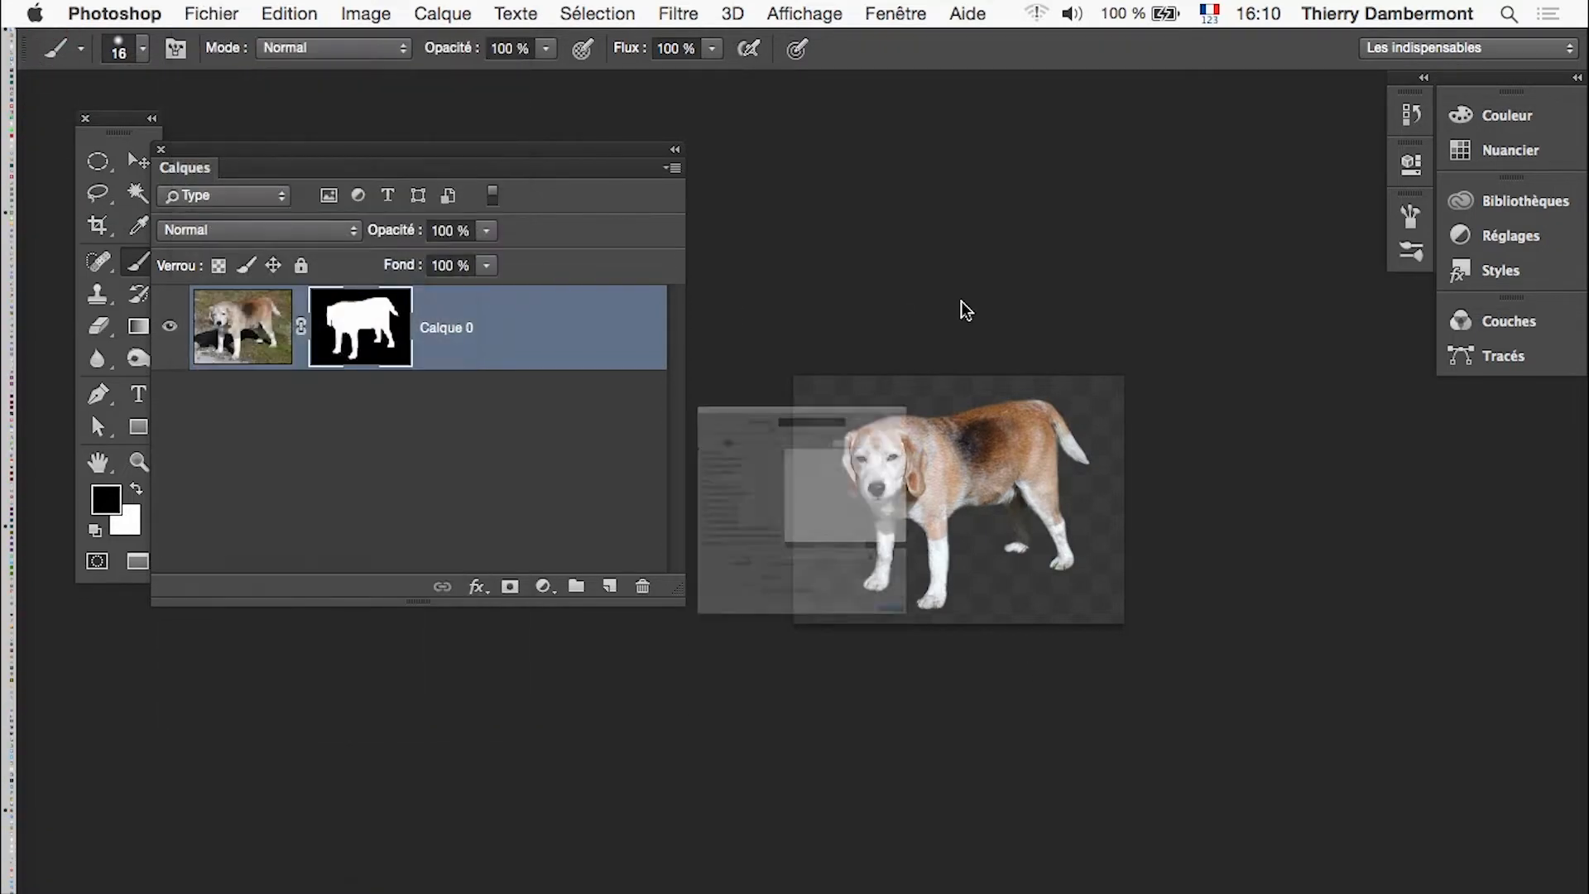
{"action": "left_click", "coordinate": [778, 98]}
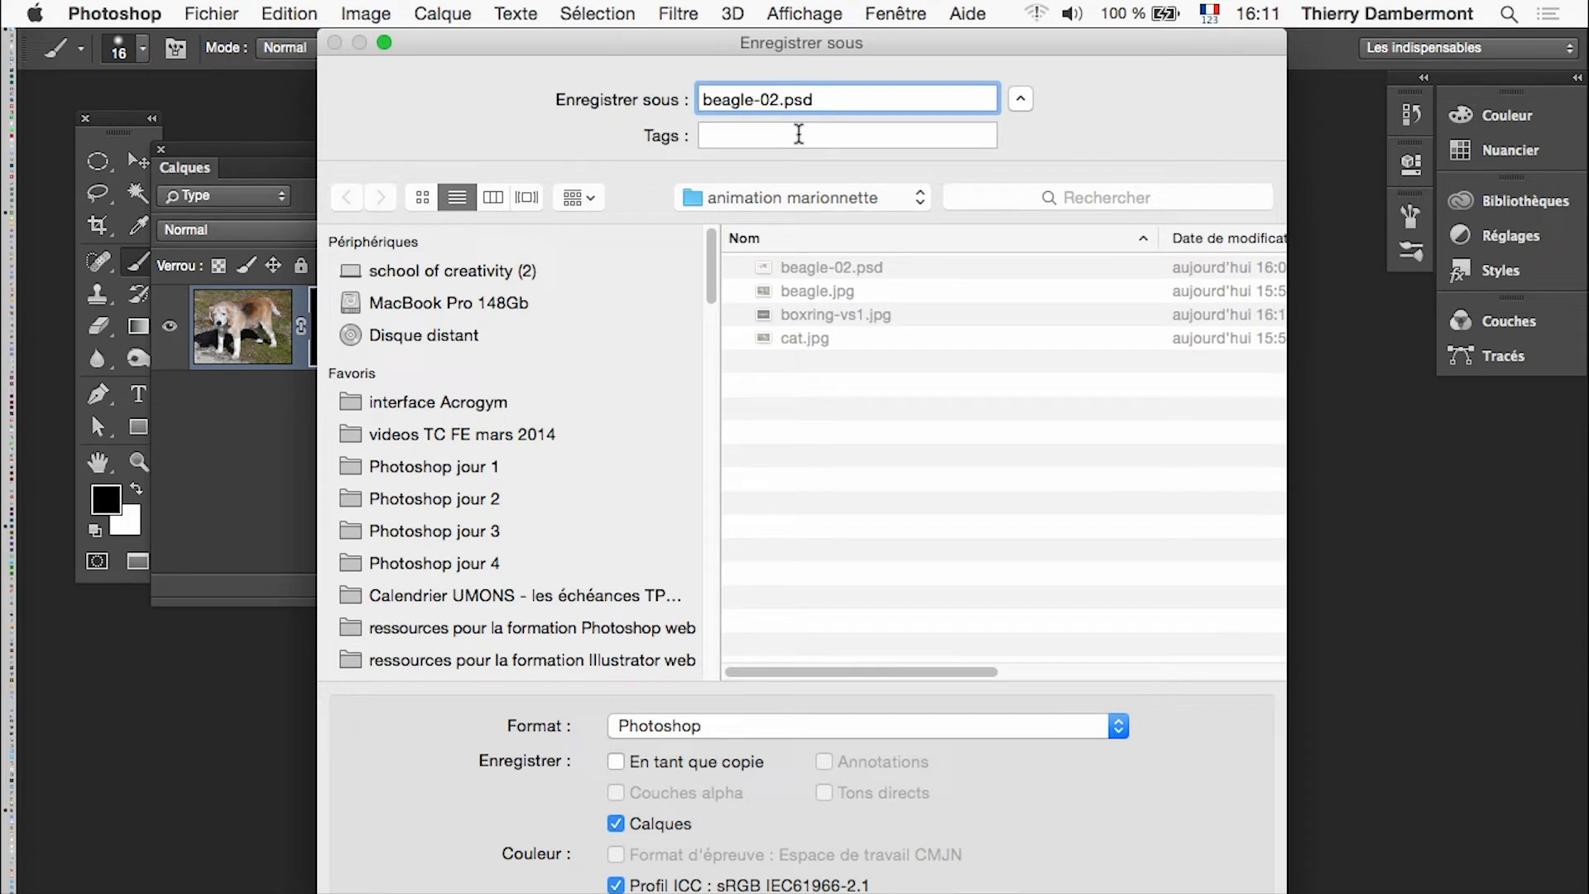
{"action": "key", "text": "BackSpace"}
{"action": "key", "text": "Return"}
{"action": "left_click", "coordinate": [1267, 465]}
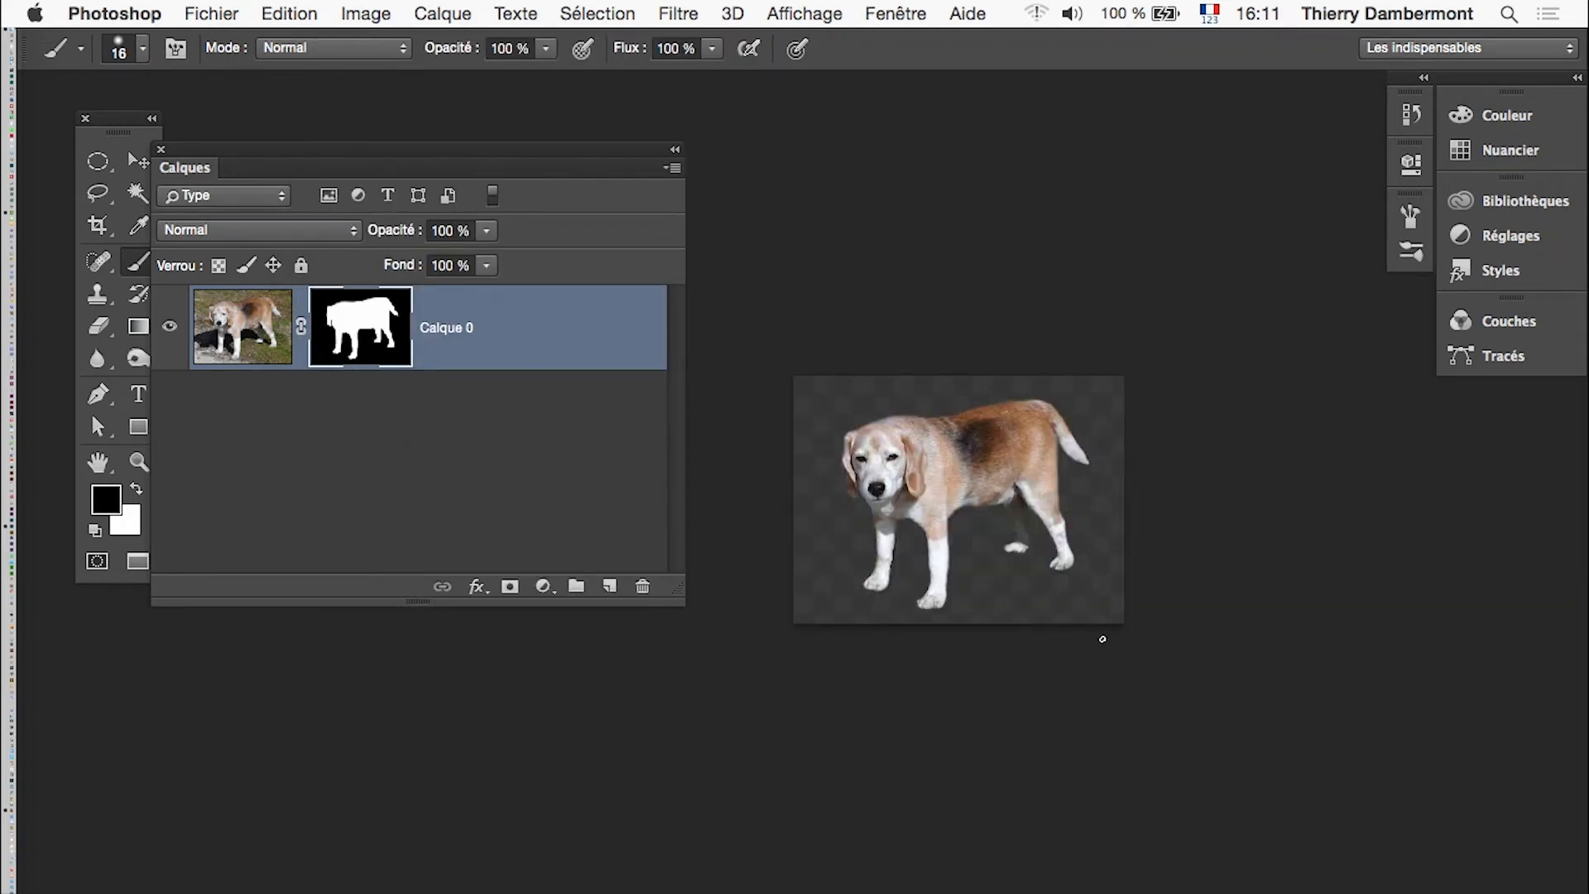
Step: Move the Layers panel clear of the tools and enlarge the canvas with the Crop tool, adding most space above and left of the beagle
{"action": "left_click_drag", "start_coordinate": [493, 157], "coordinate": [543, 430]}
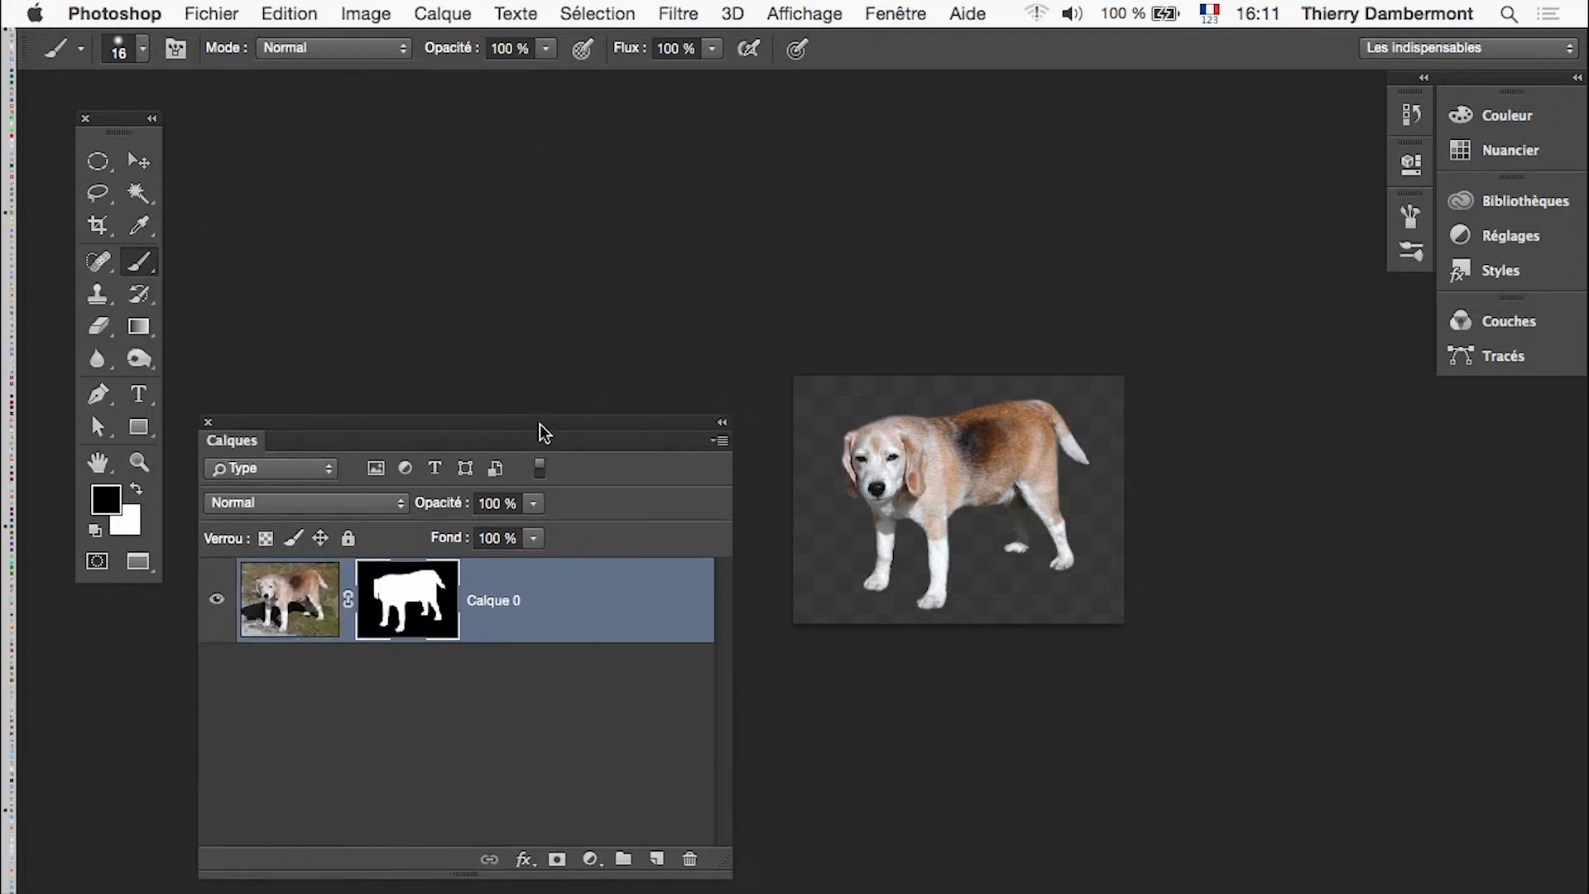
{"action": "left_click", "coordinate": [97, 236]}
{"action": "left_click_drag", "start_coordinate": [788, 378], "coordinate": [741, 269]}
{"action": "left_click_drag", "start_coordinate": [1180, 258], "coordinate": [1190, 258]}
{"action": "left_click_drag", "start_coordinate": [970, 733], "coordinate": [958, 750]}
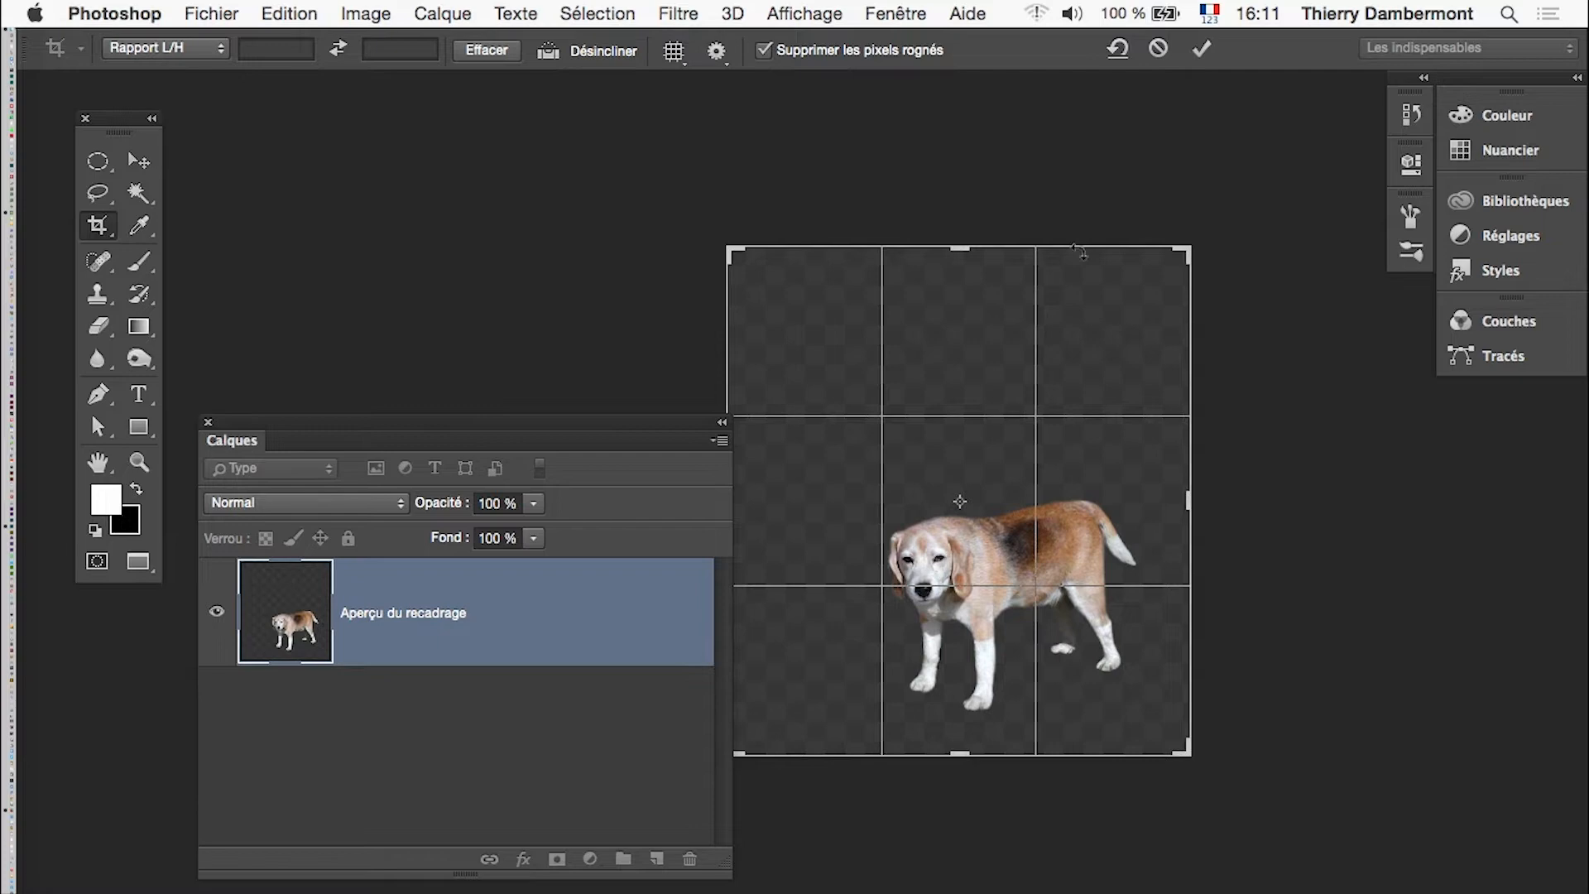
{"action": "left_click", "coordinate": [1202, 48]}
Step: Inspect the stray edge lines around the beagle and display Calque 0's layer mask on its own
{"action": "left_click_drag", "start_coordinate": [916, 419], "coordinate": [1118, 313]}
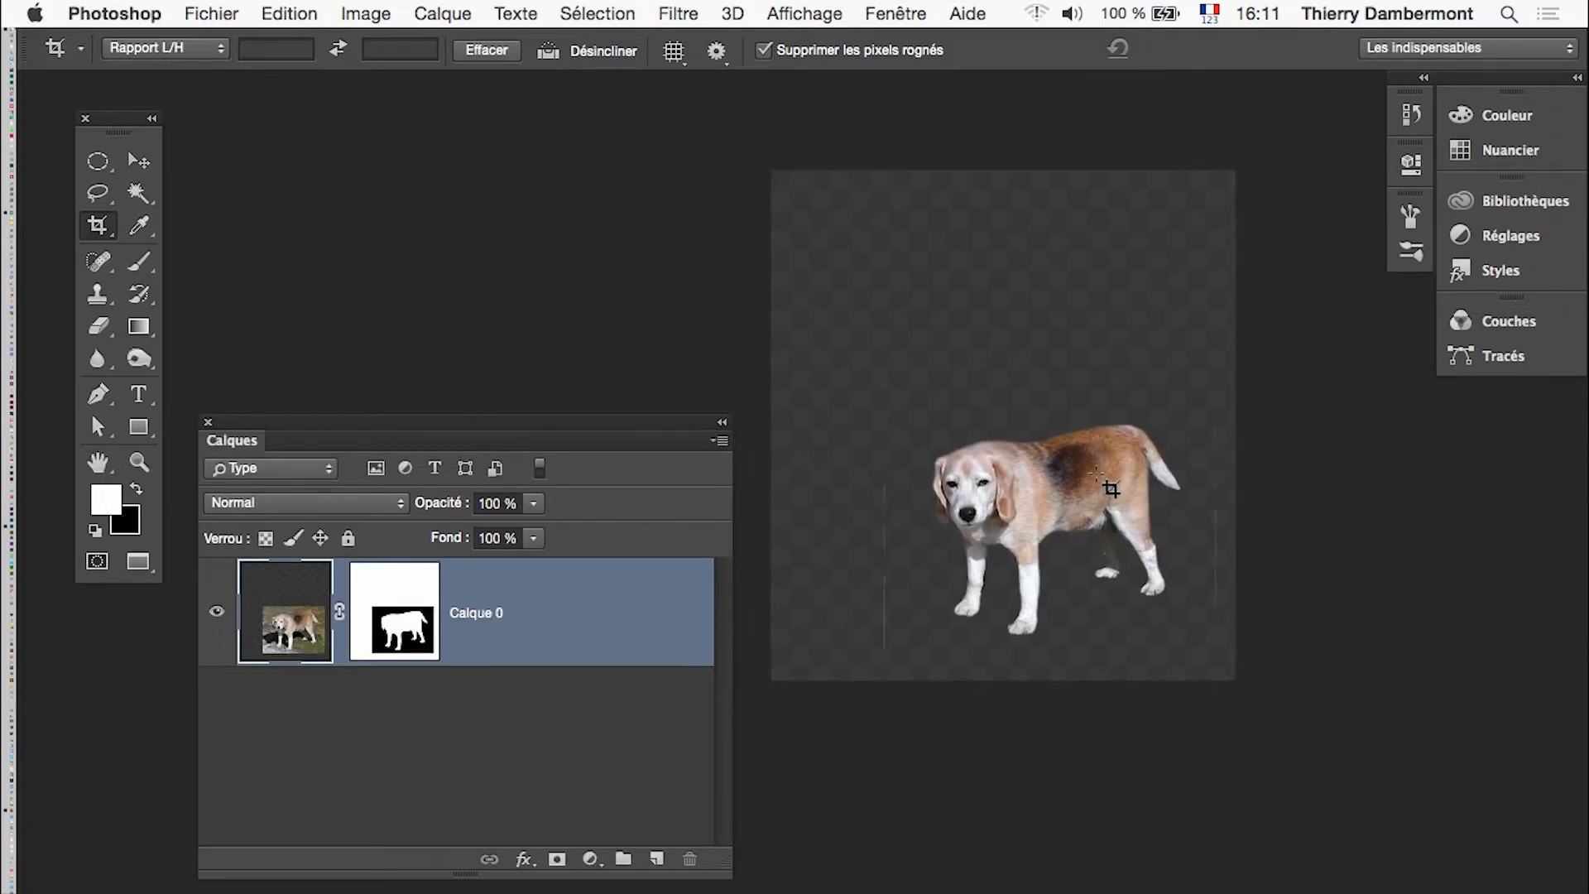
{"action": "left_click", "coordinate": [902, 533], "text": "super"}
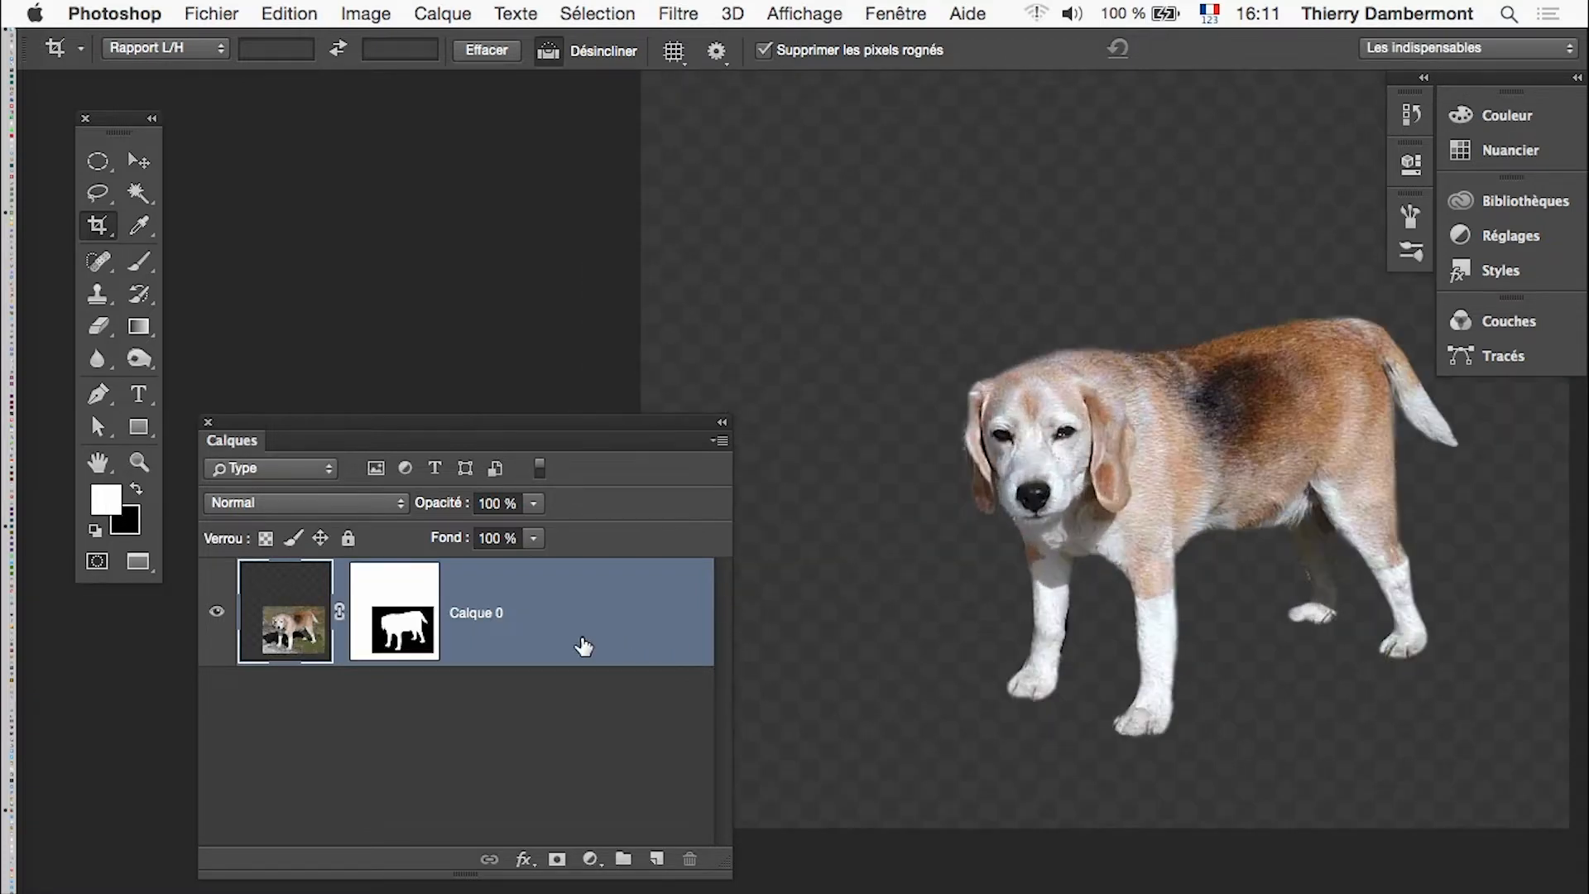
{"action": "left_click", "coordinate": [910, 517], "text": "super"}
{"action": "left_click", "coordinate": [394, 598], "text": "alt"}
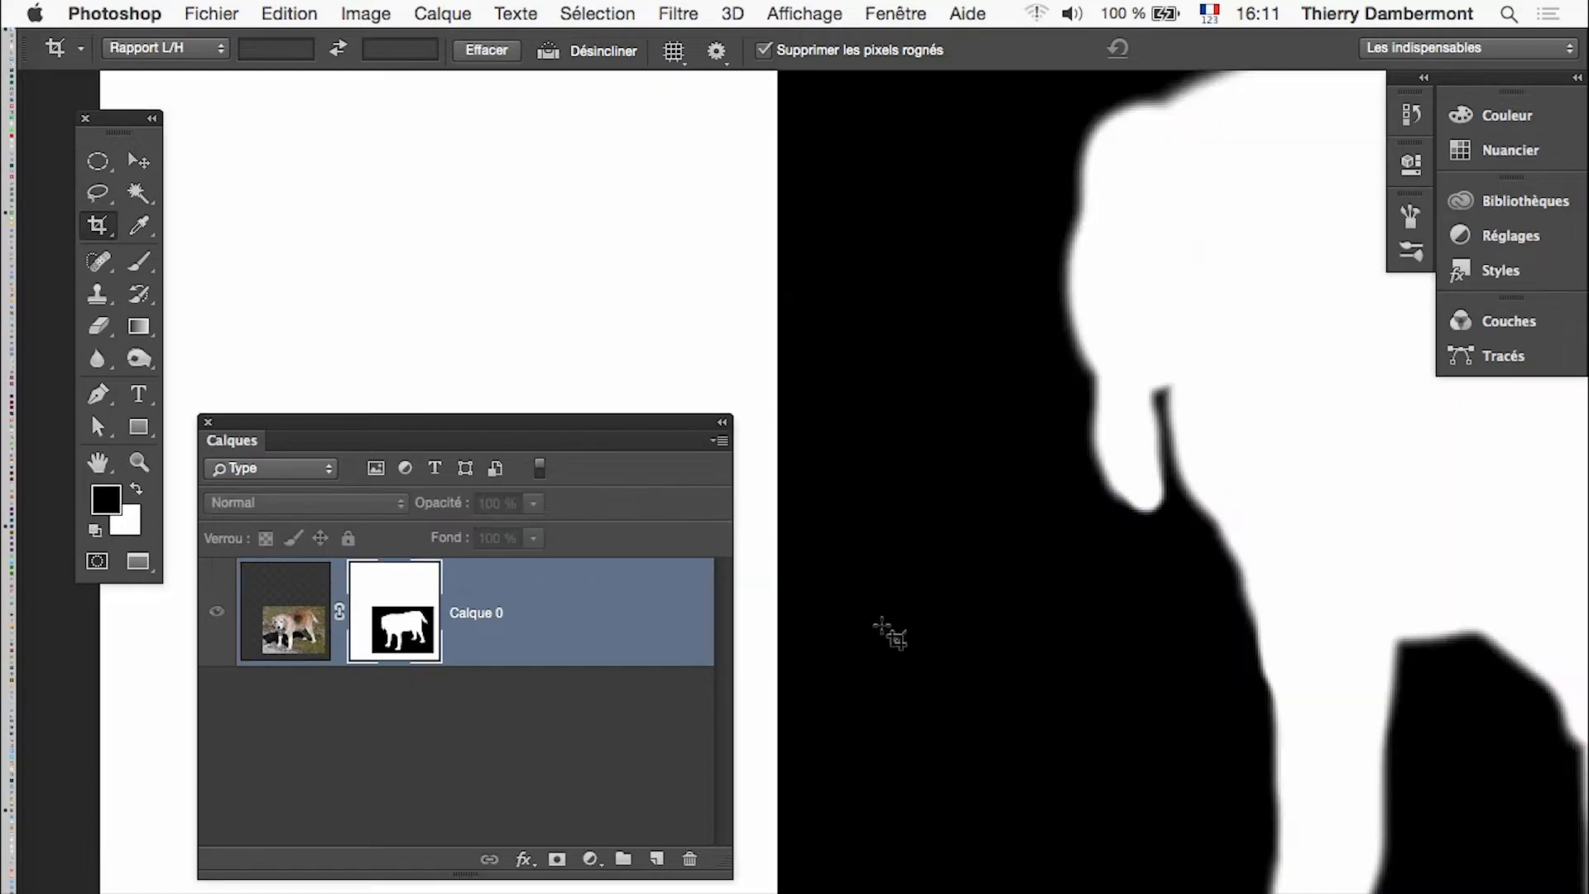
{"action": "left_click", "coordinate": [1059, 619], "text": "alt+super"}
{"action": "left_click", "coordinate": [1060, 620], "text": "alt+super"}
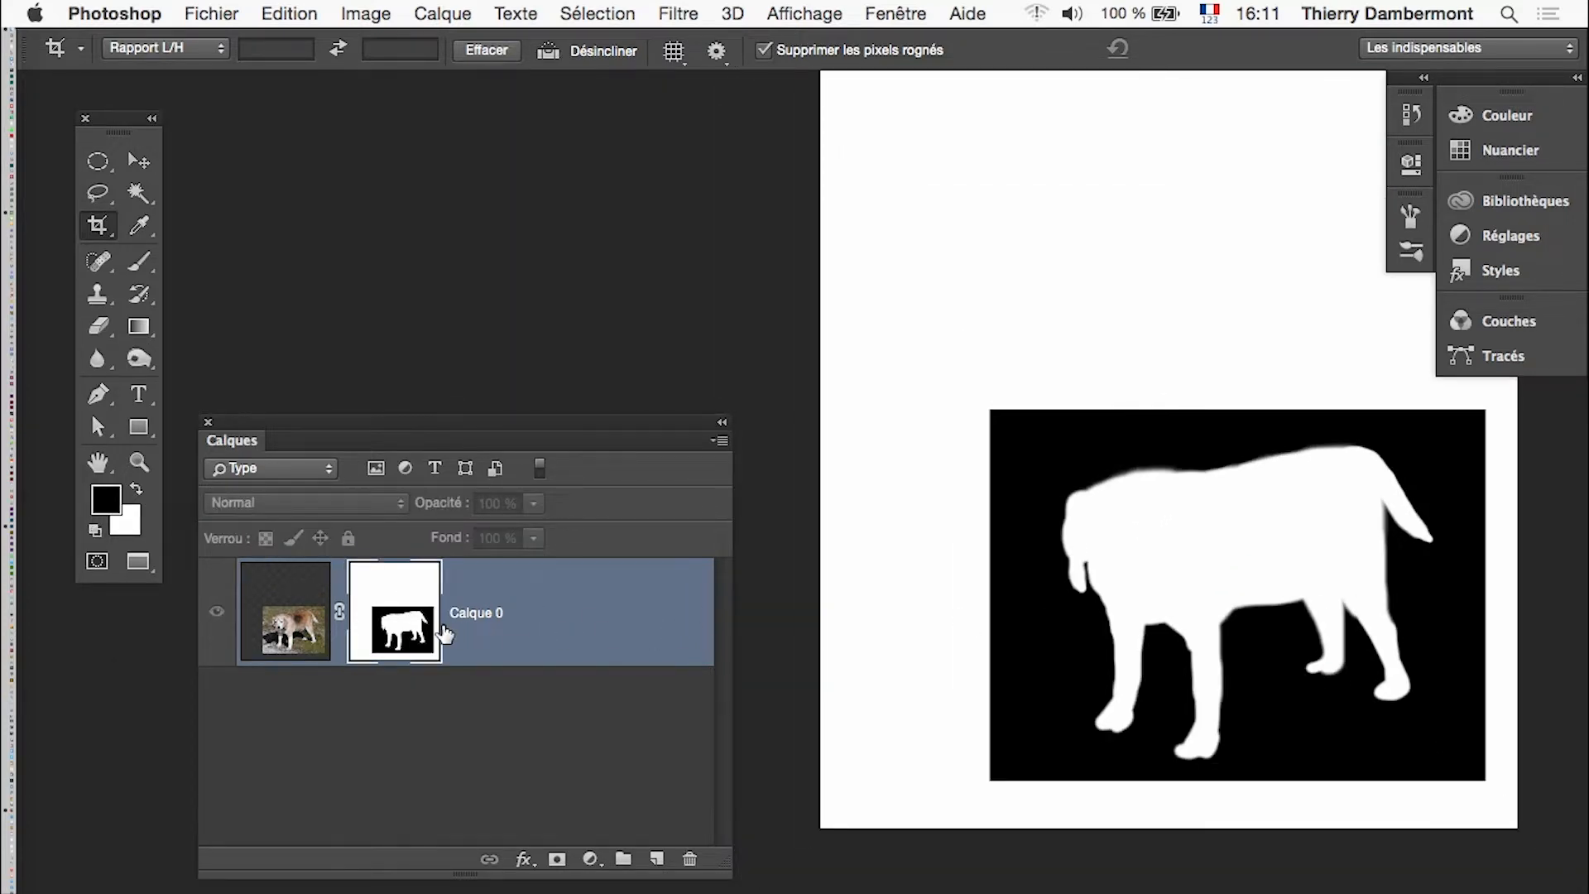
{"action": "left_click_drag", "start_coordinate": [1110, 603], "coordinate": [1004, 597]}
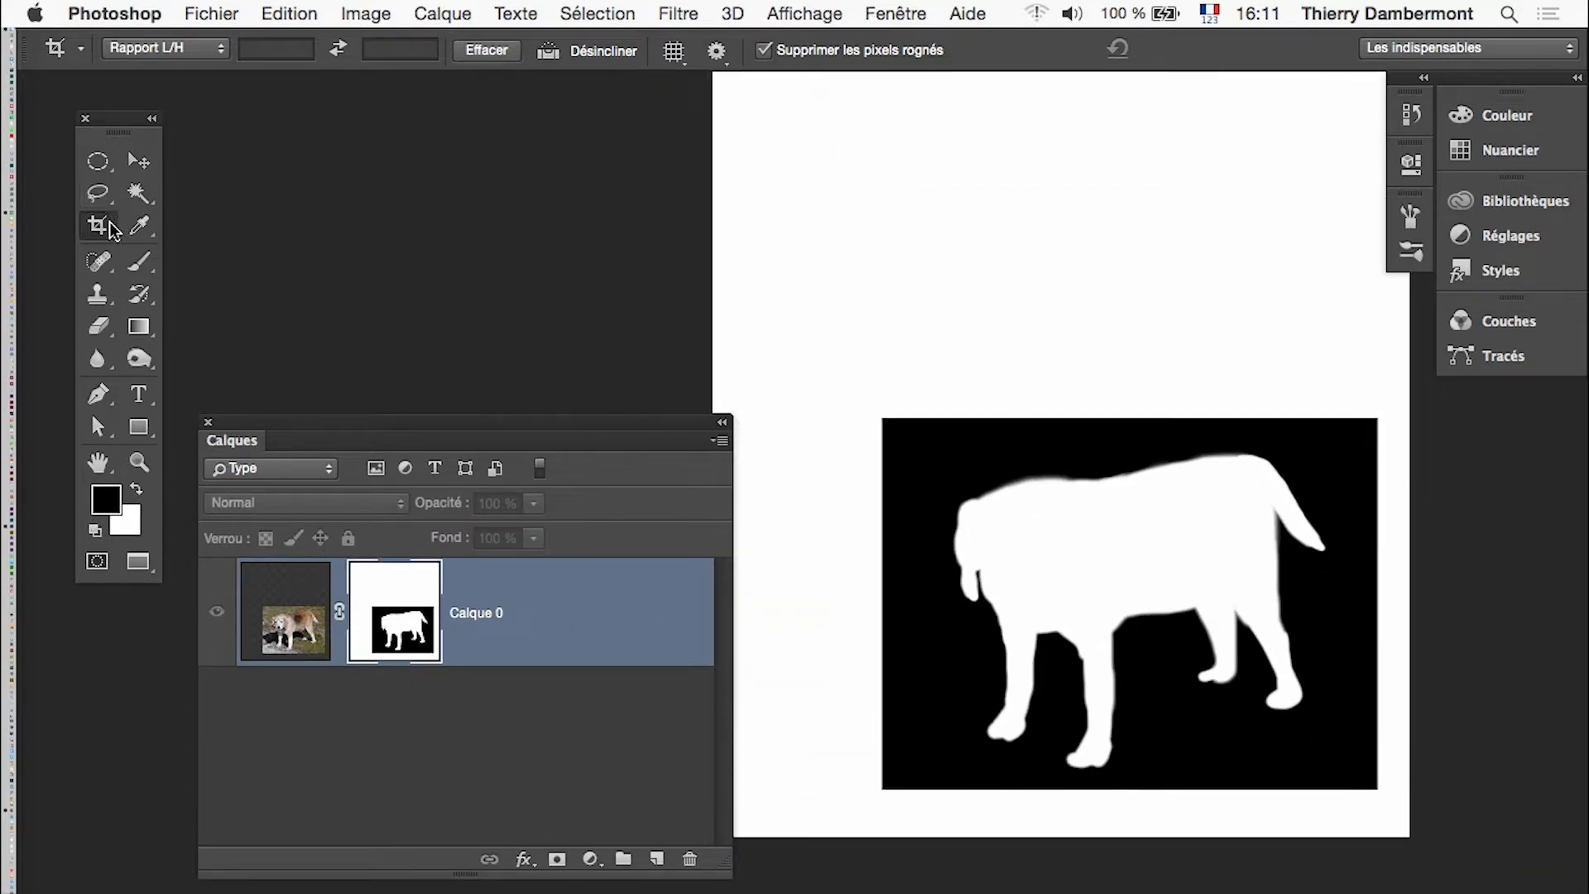
Step: Draw a rectangular selection just inside the edges of the mask's black area and invert it
{"action": "left_click", "coordinate": [98, 161]}
{"action": "left_click", "coordinate": [215, 161]}
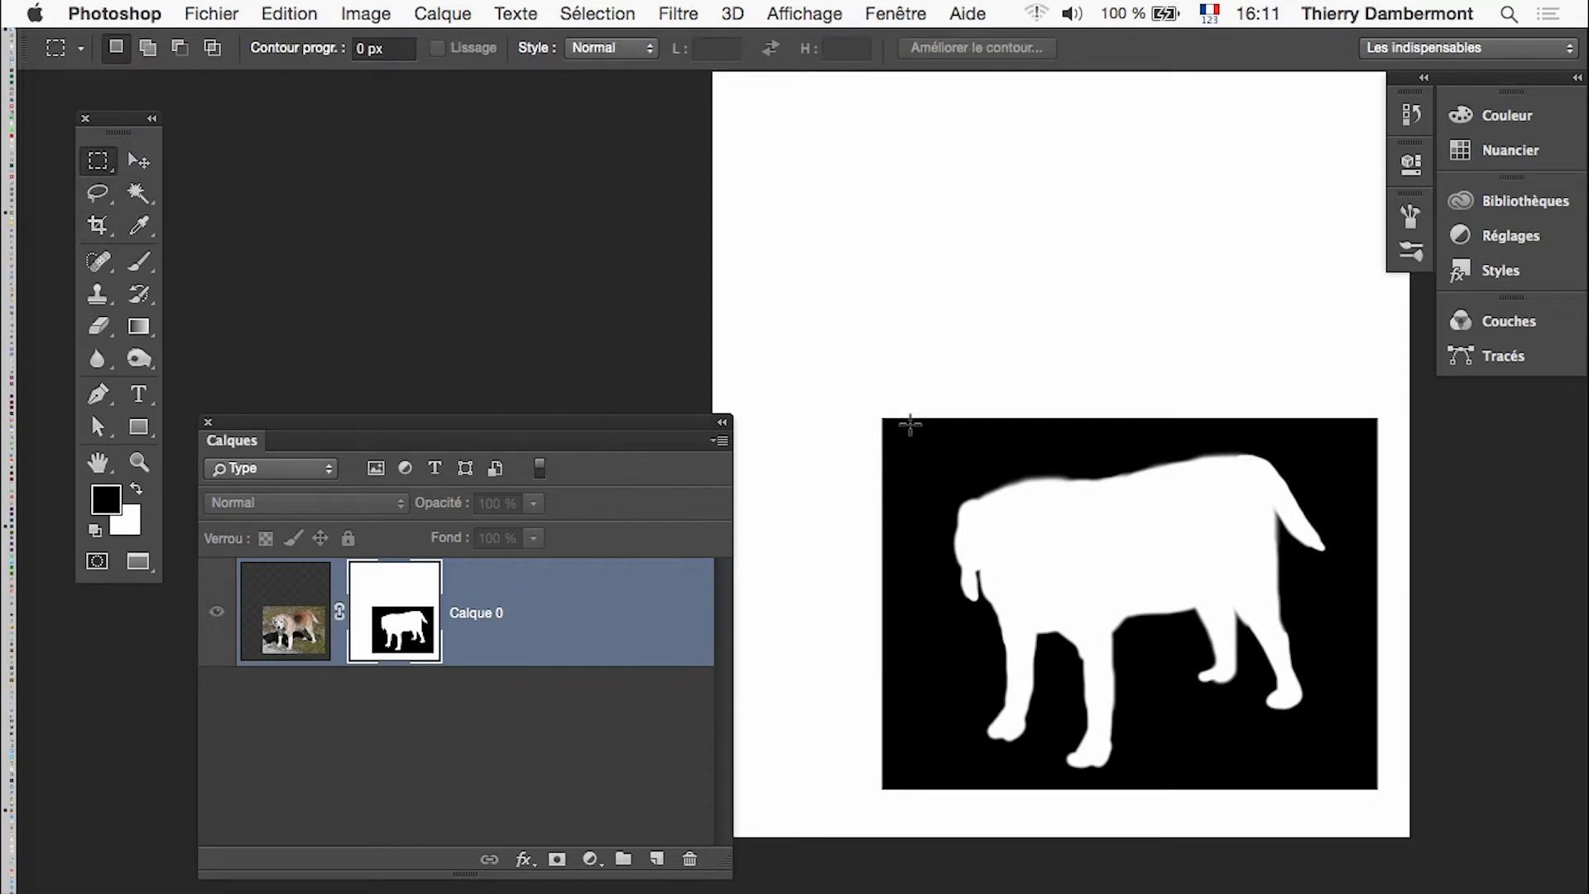
{"action": "left_click_drag", "start_coordinate": [895, 425], "coordinate": [1370, 780]}
{"action": "left_click", "coordinate": [598, 13]}
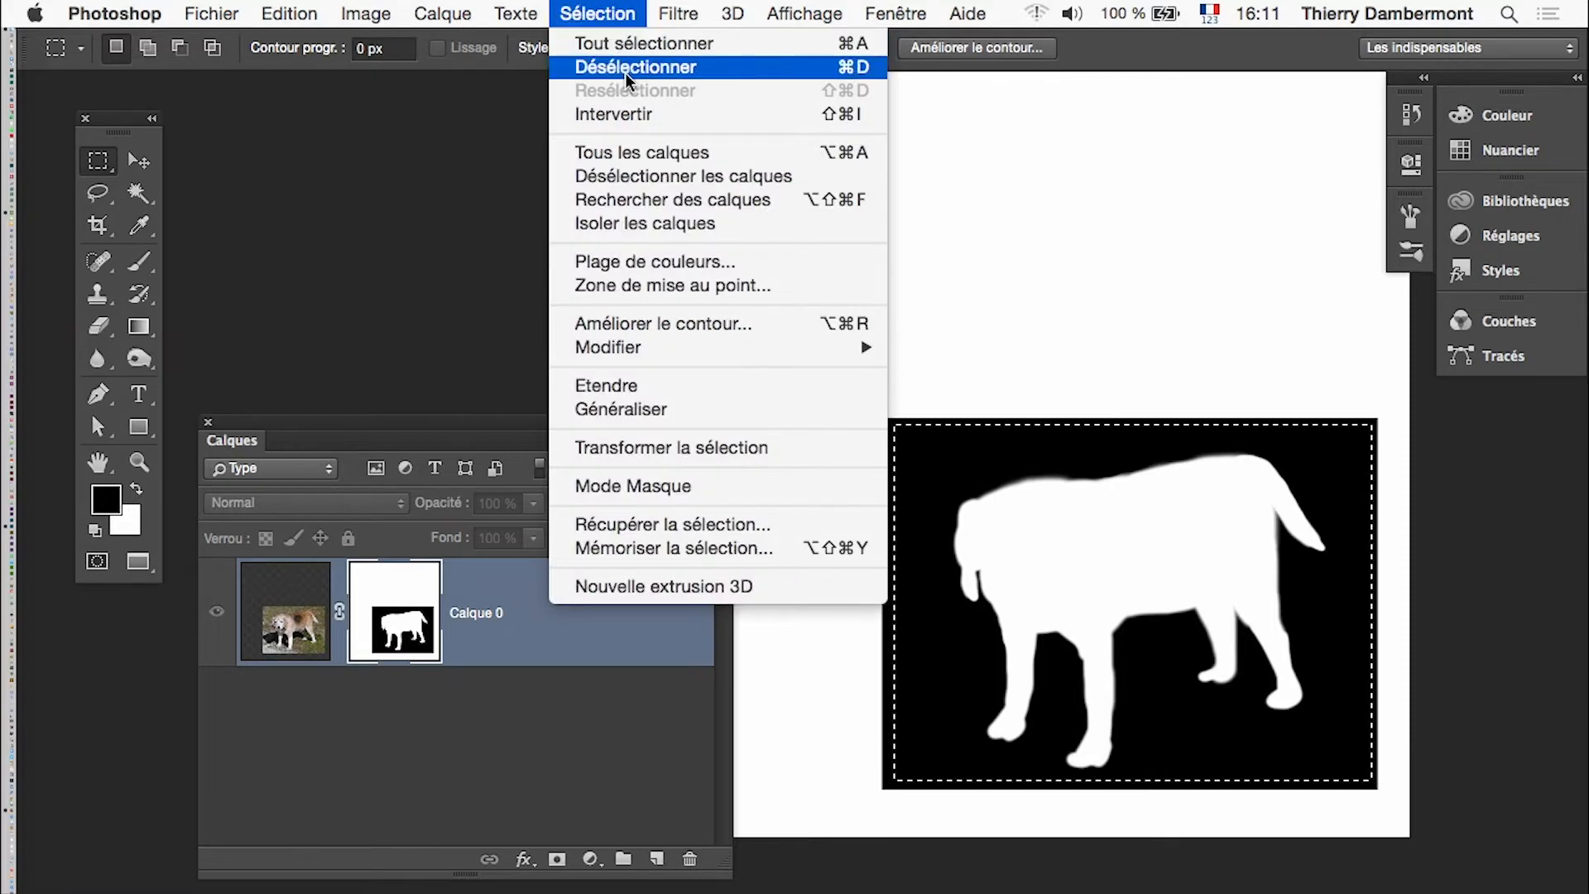
{"action": "left_click", "coordinate": [633, 114]}
Step: Fill the selected outer area of the mask with black (Noir), deselect, and return to the normal view of the beagle
{"action": "key", "text": "shift+BackSpace"}
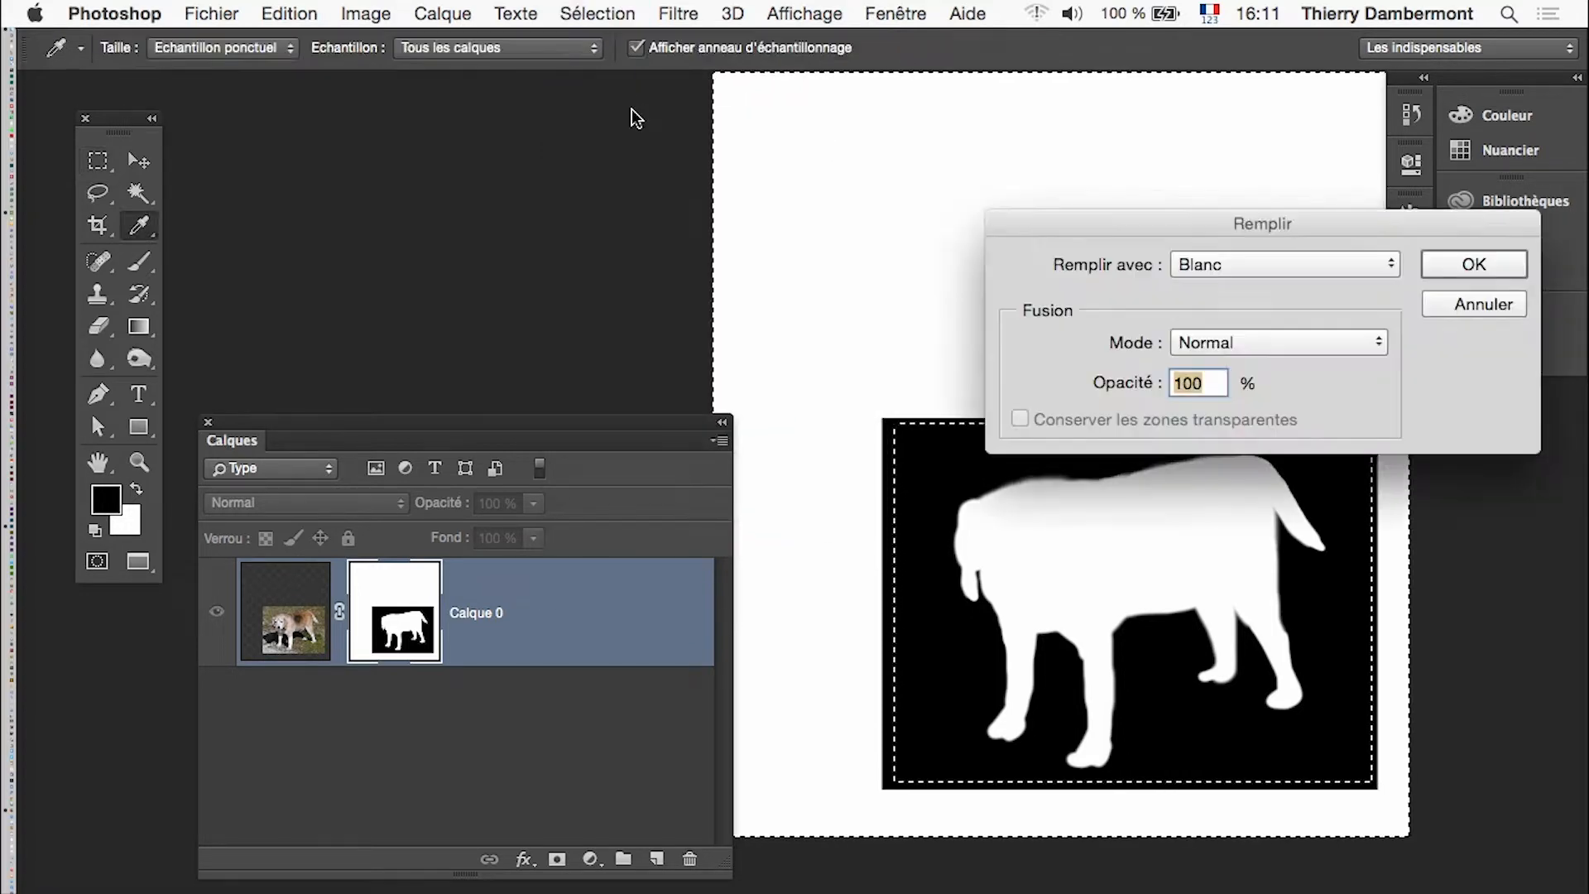
{"action": "left_click", "coordinate": [1217, 265]}
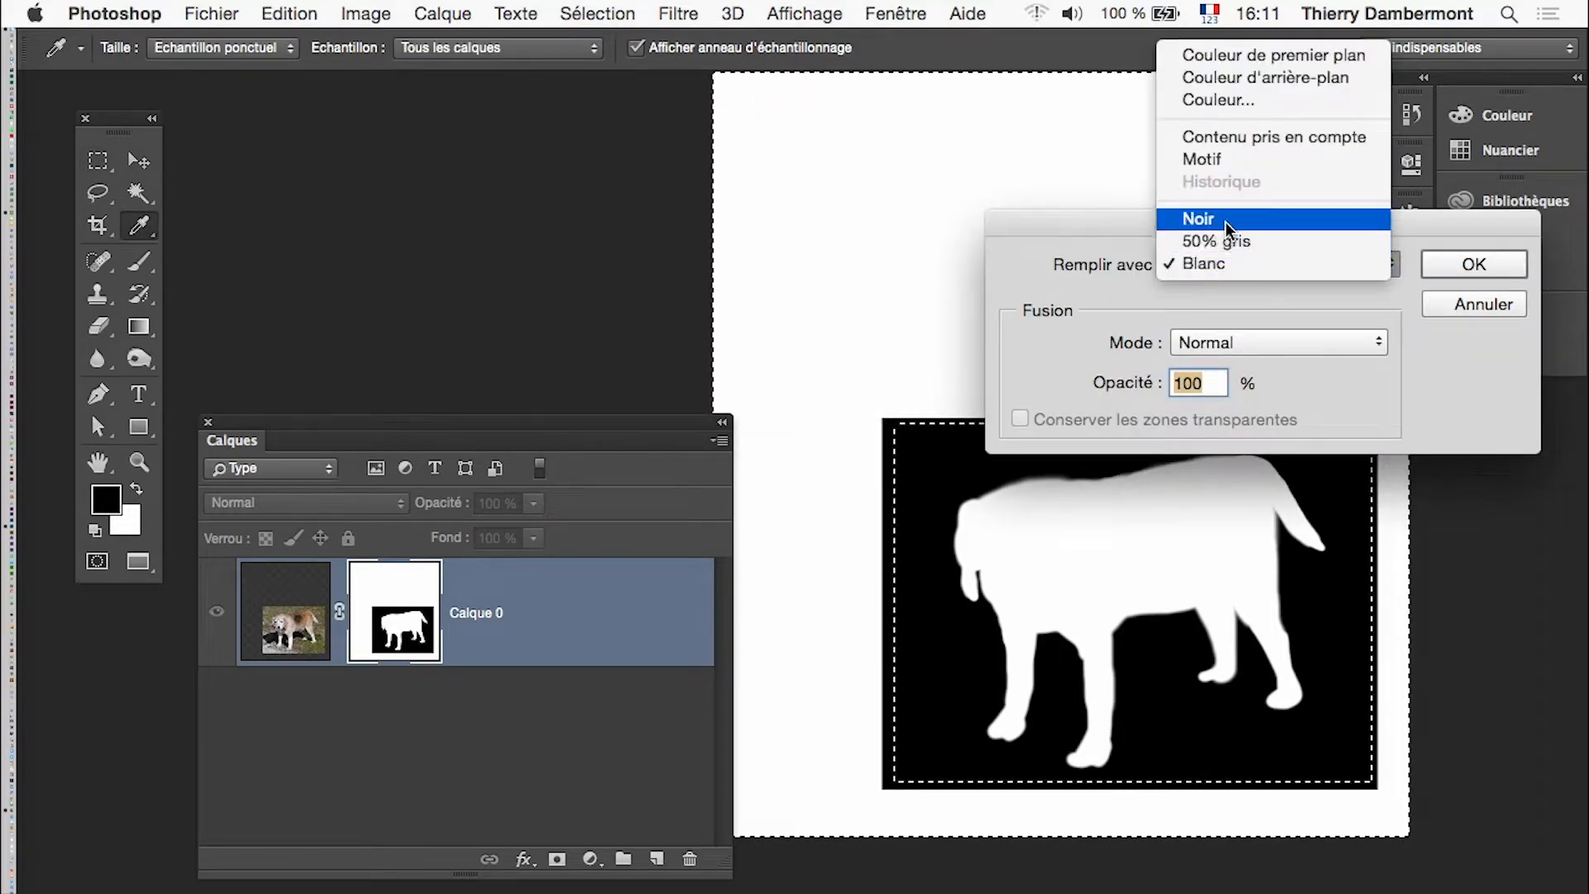
{"action": "left_click", "coordinate": [1270, 218]}
{"action": "left_click", "coordinate": [1457, 264]}
{"action": "key", "text": "cmd+d"}
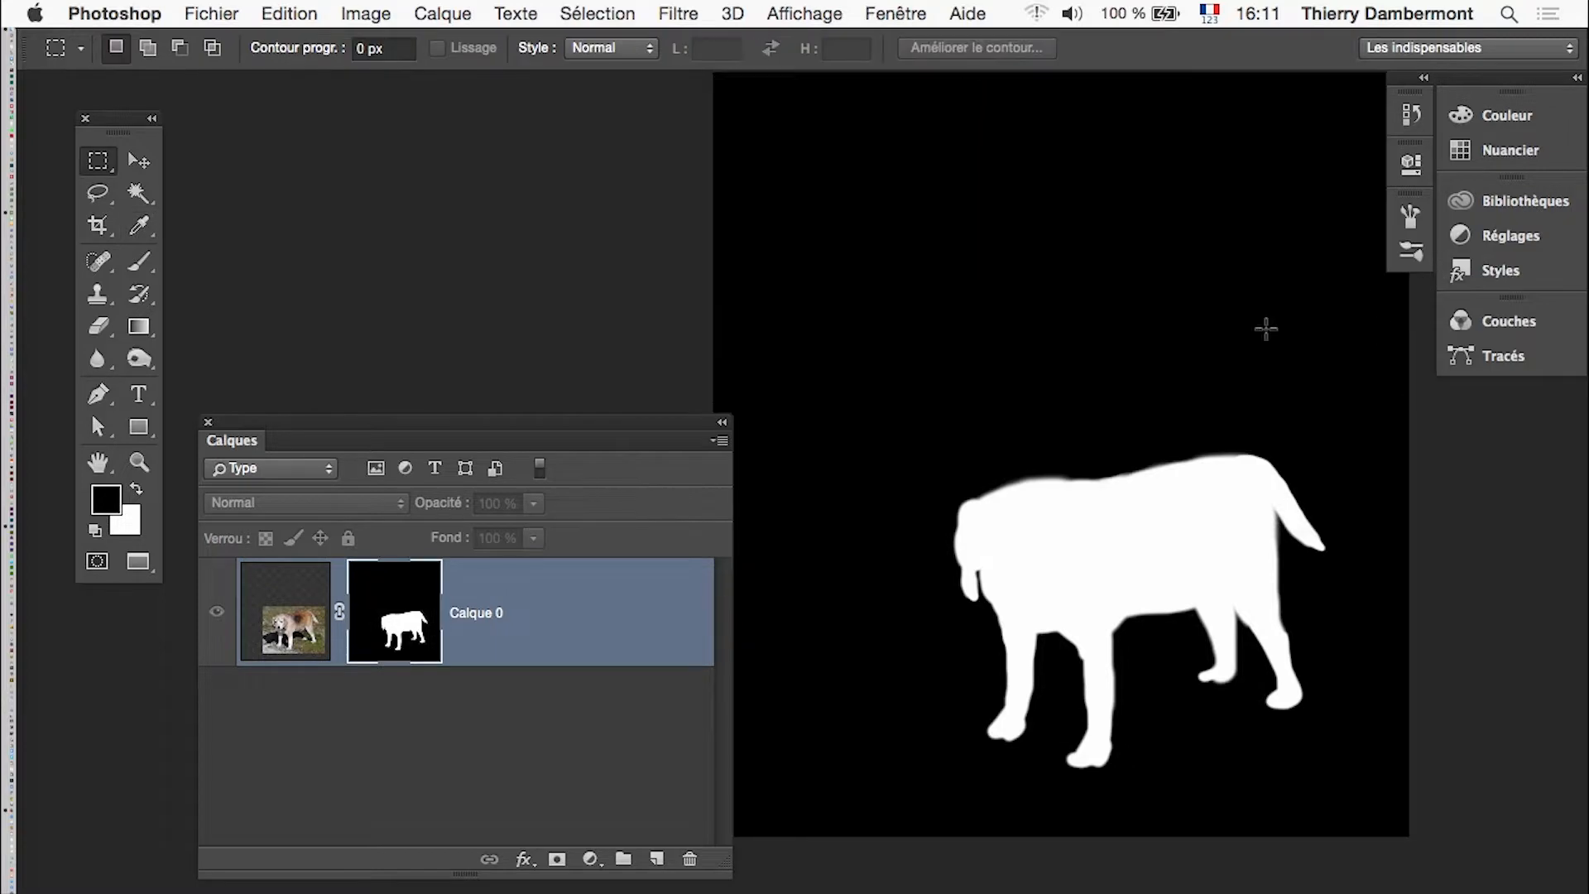
{"action": "left_click", "coordinate": [405, 619], "text": "alt"}
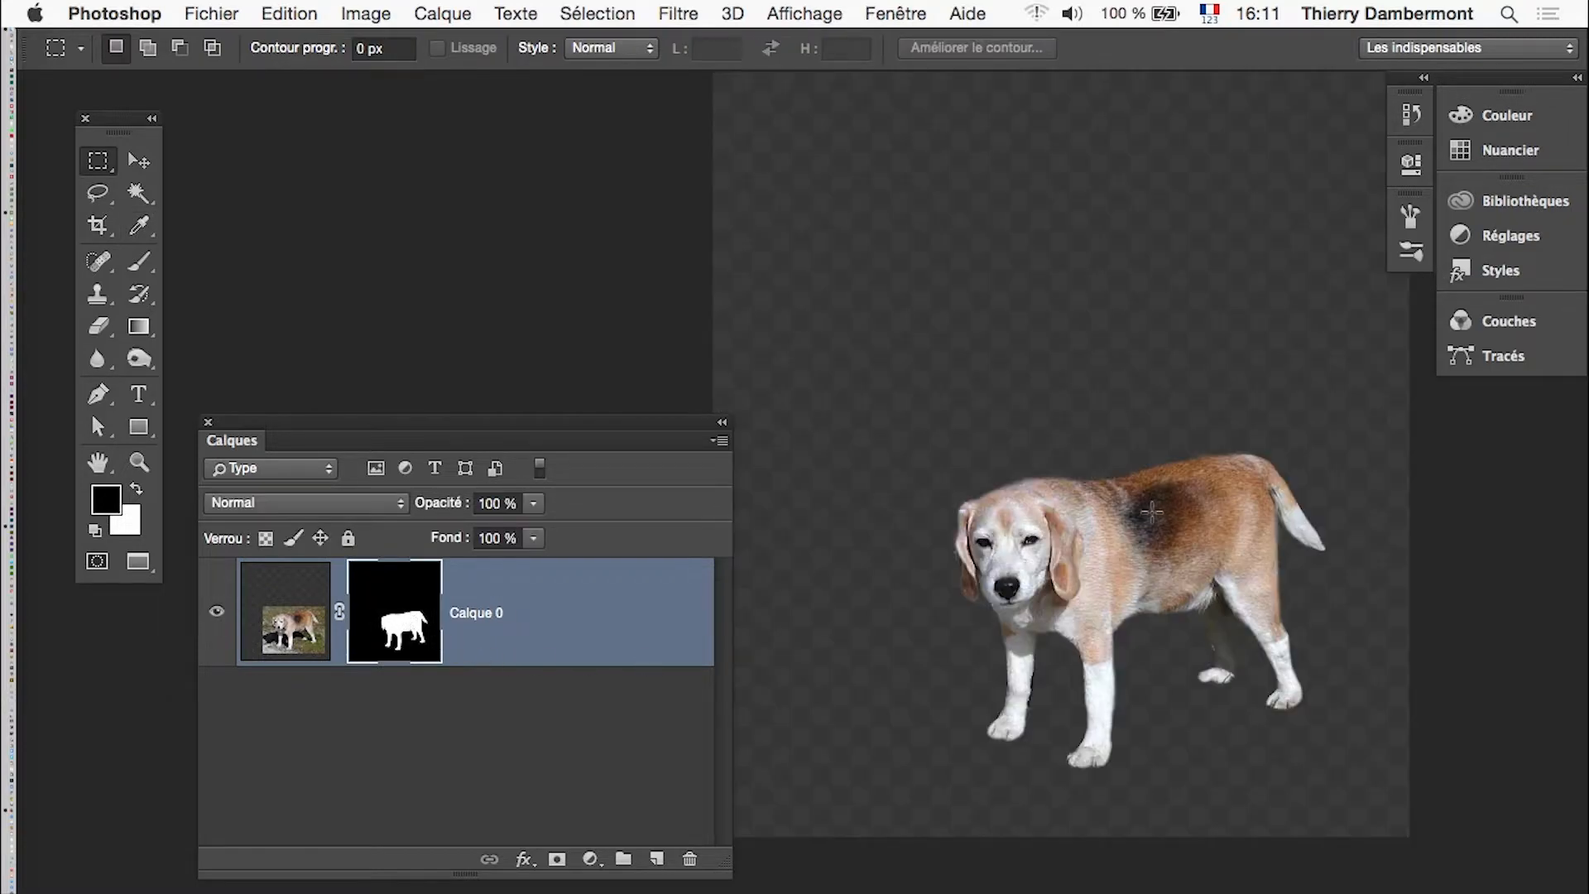
{"action": "left_click", "coordinate": [1130, 645], "text": "alt+super"}
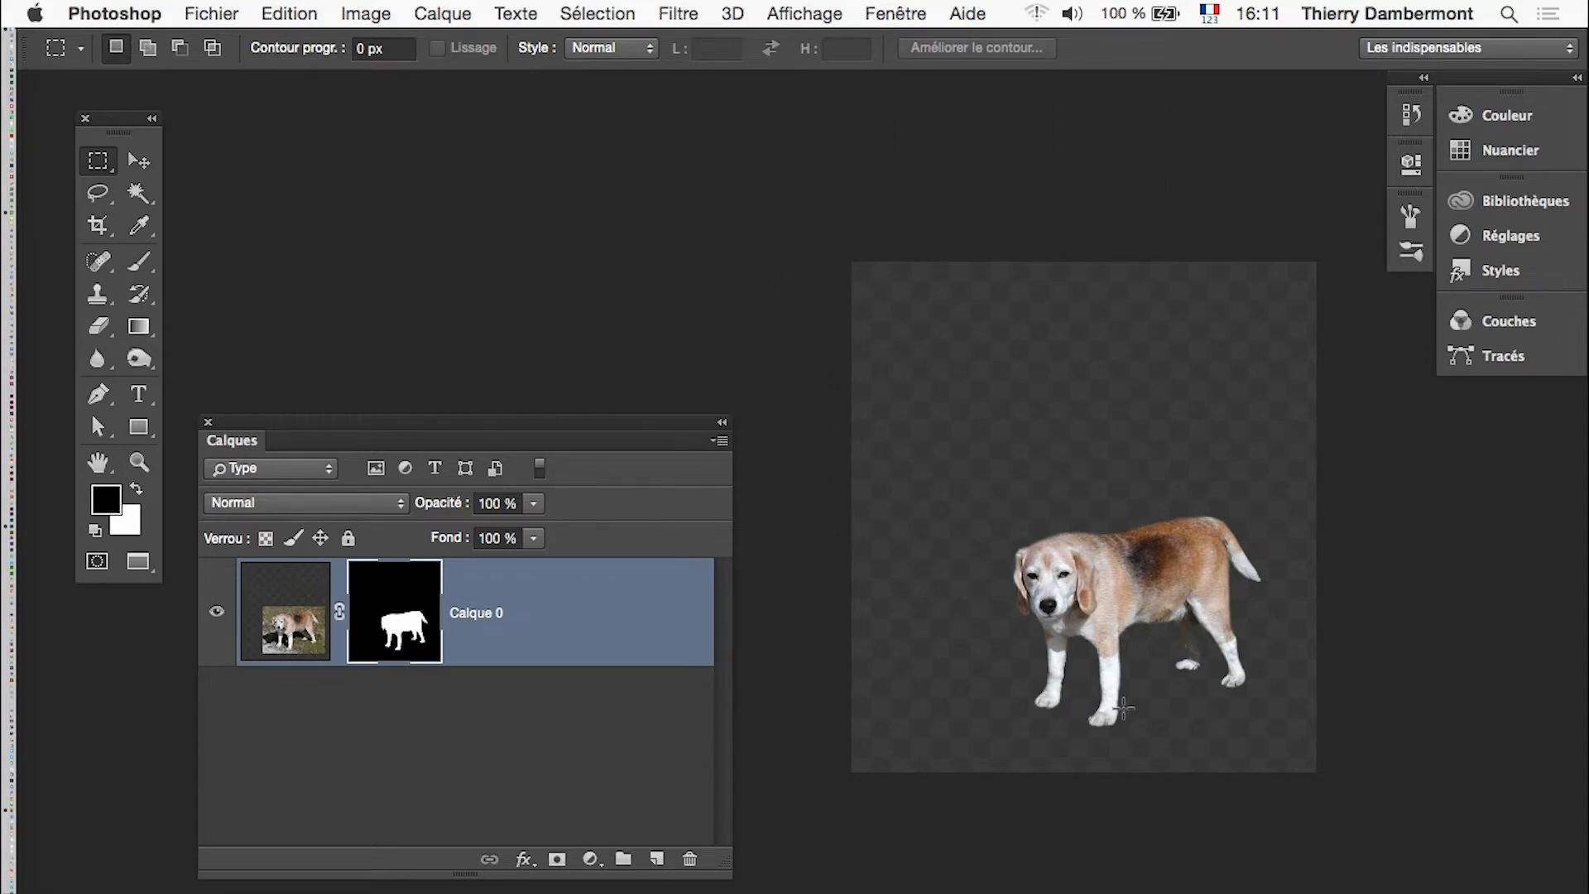
Step: Save the masked beagle document as a new version named beagle-04.psd in the animation marionnette folder
{"action": "left_click", "coordinate": [203, 13]}
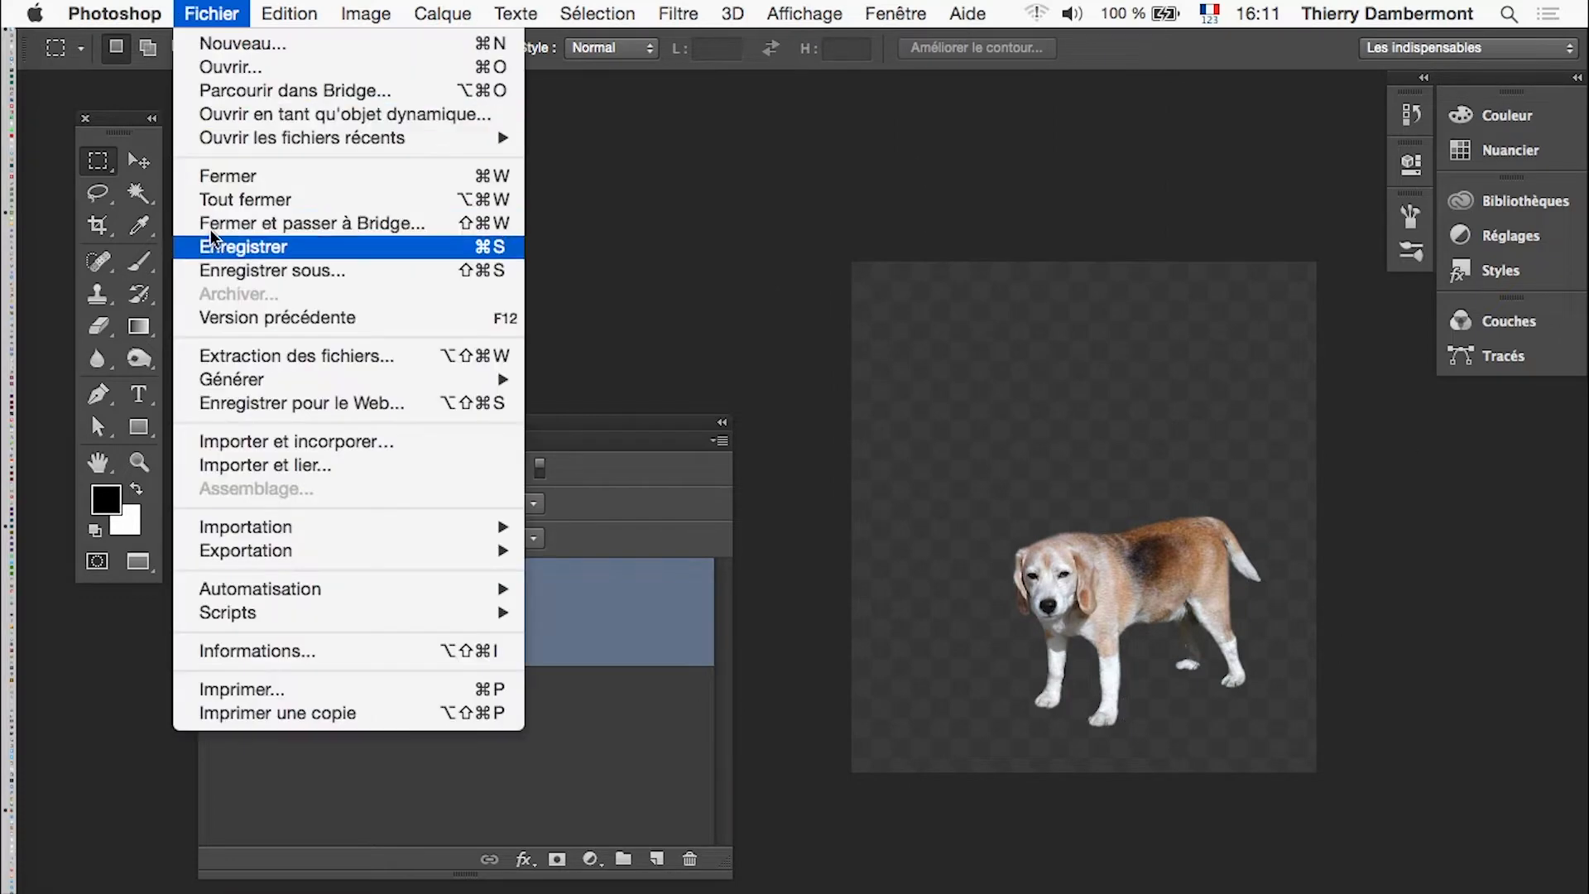
{"action": "left_click", "coordinate": [228, 267]}
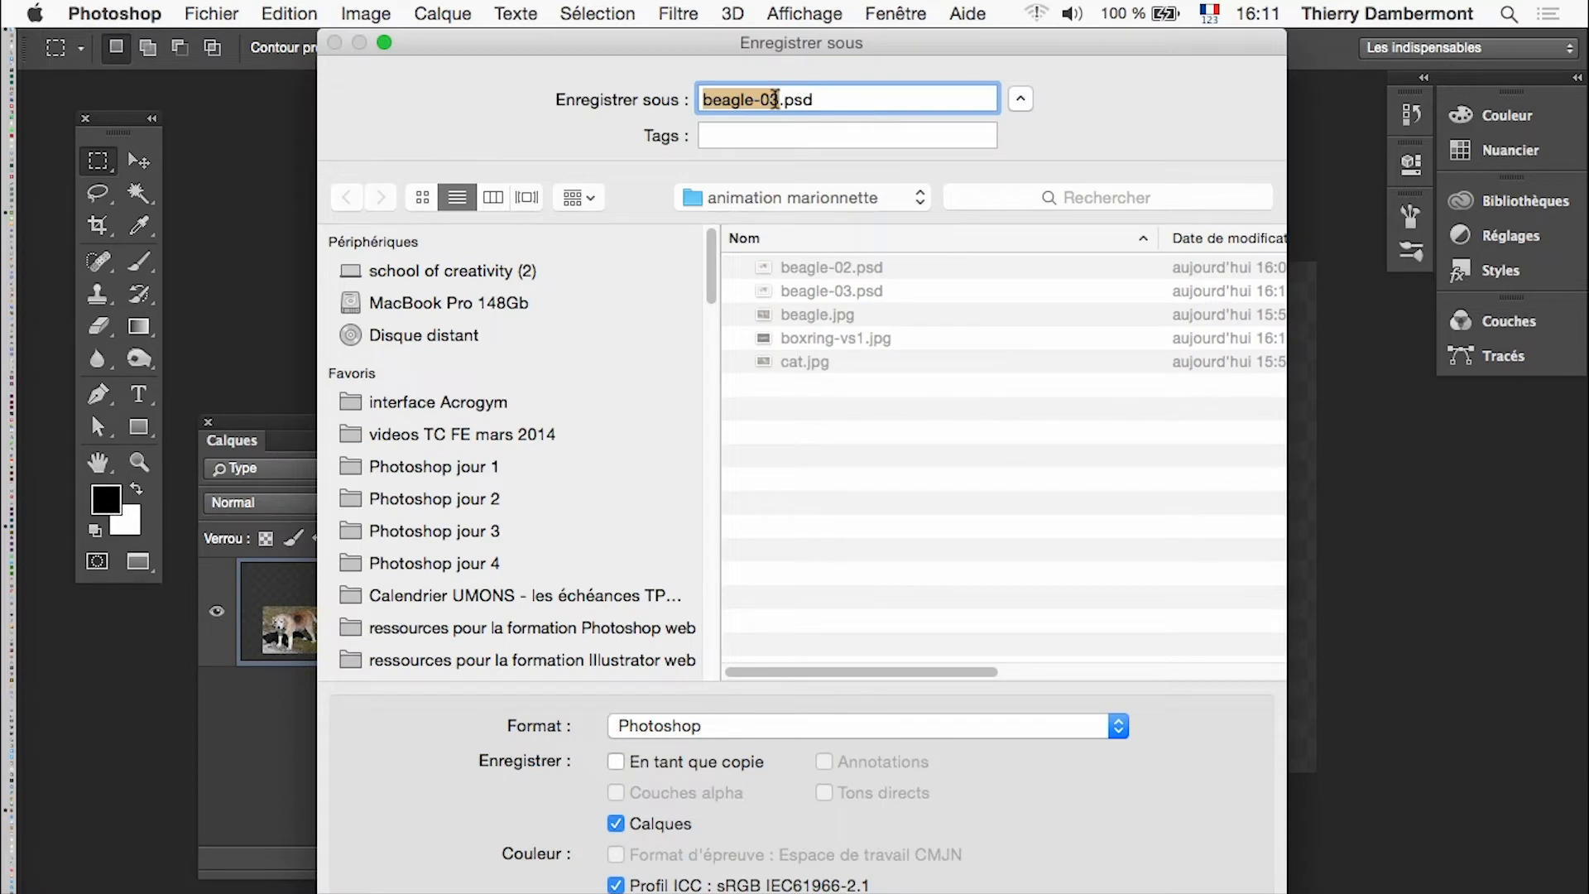
{"action": "left_click", "coordinate": [774, 100]}
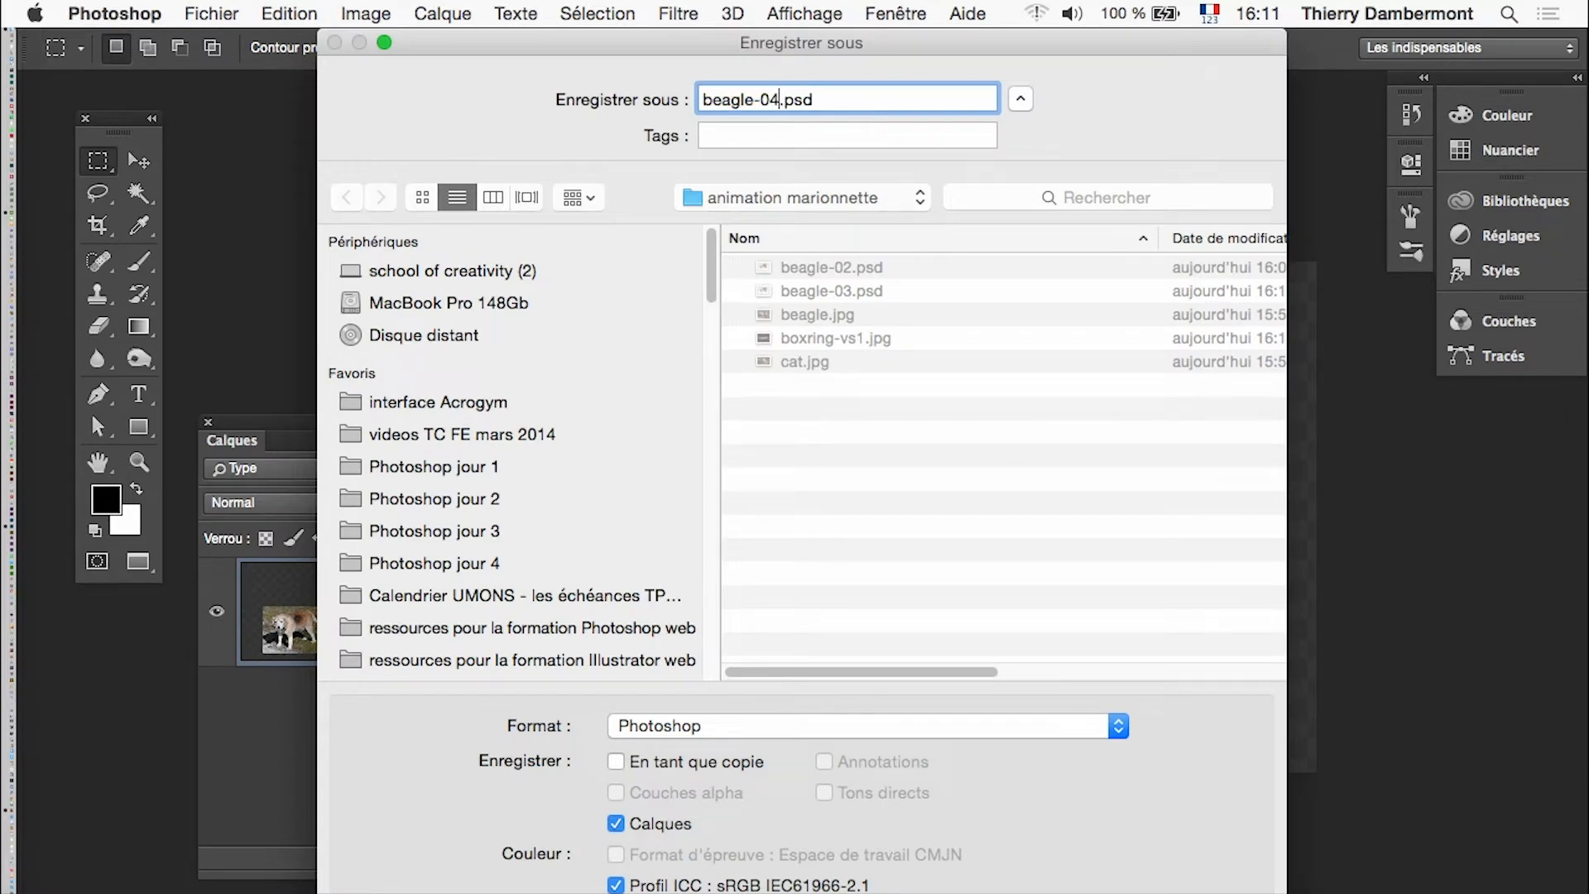
{"action": "type", "text": "4"}
{"action": "key", "text": "Return"}
{"action": "left_click", "coordinate": [1300, 464]}
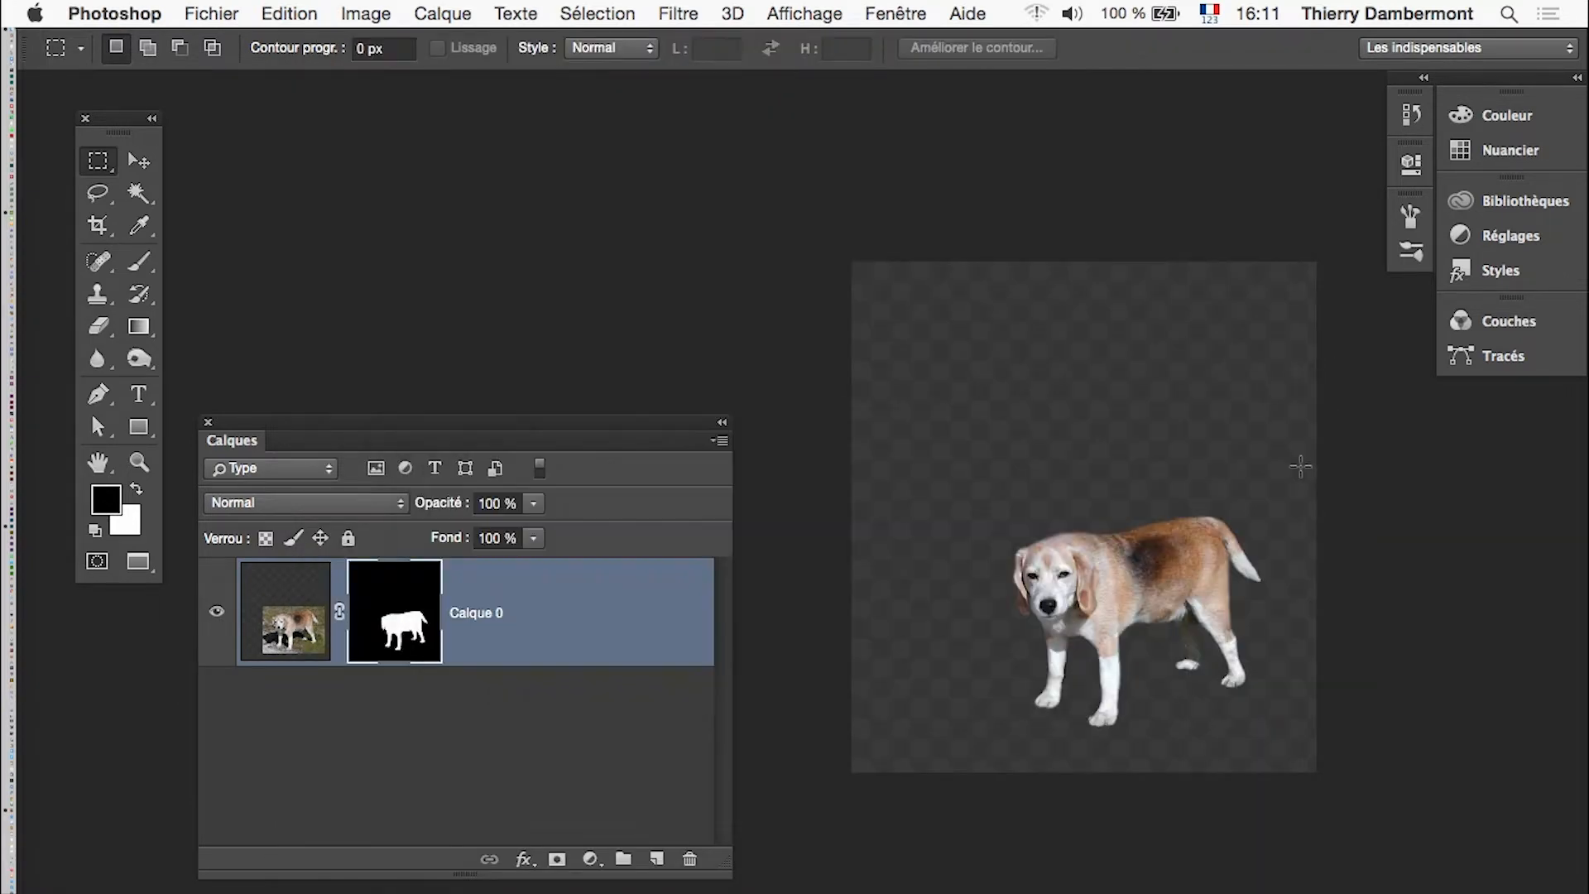
Step: Start Puppet Warp (Déformation de la marionnette) on Calque 0 and move the Layers panel clear of the enlarged beagle
{"action": "left_click", "coordinate": [289, 13]}
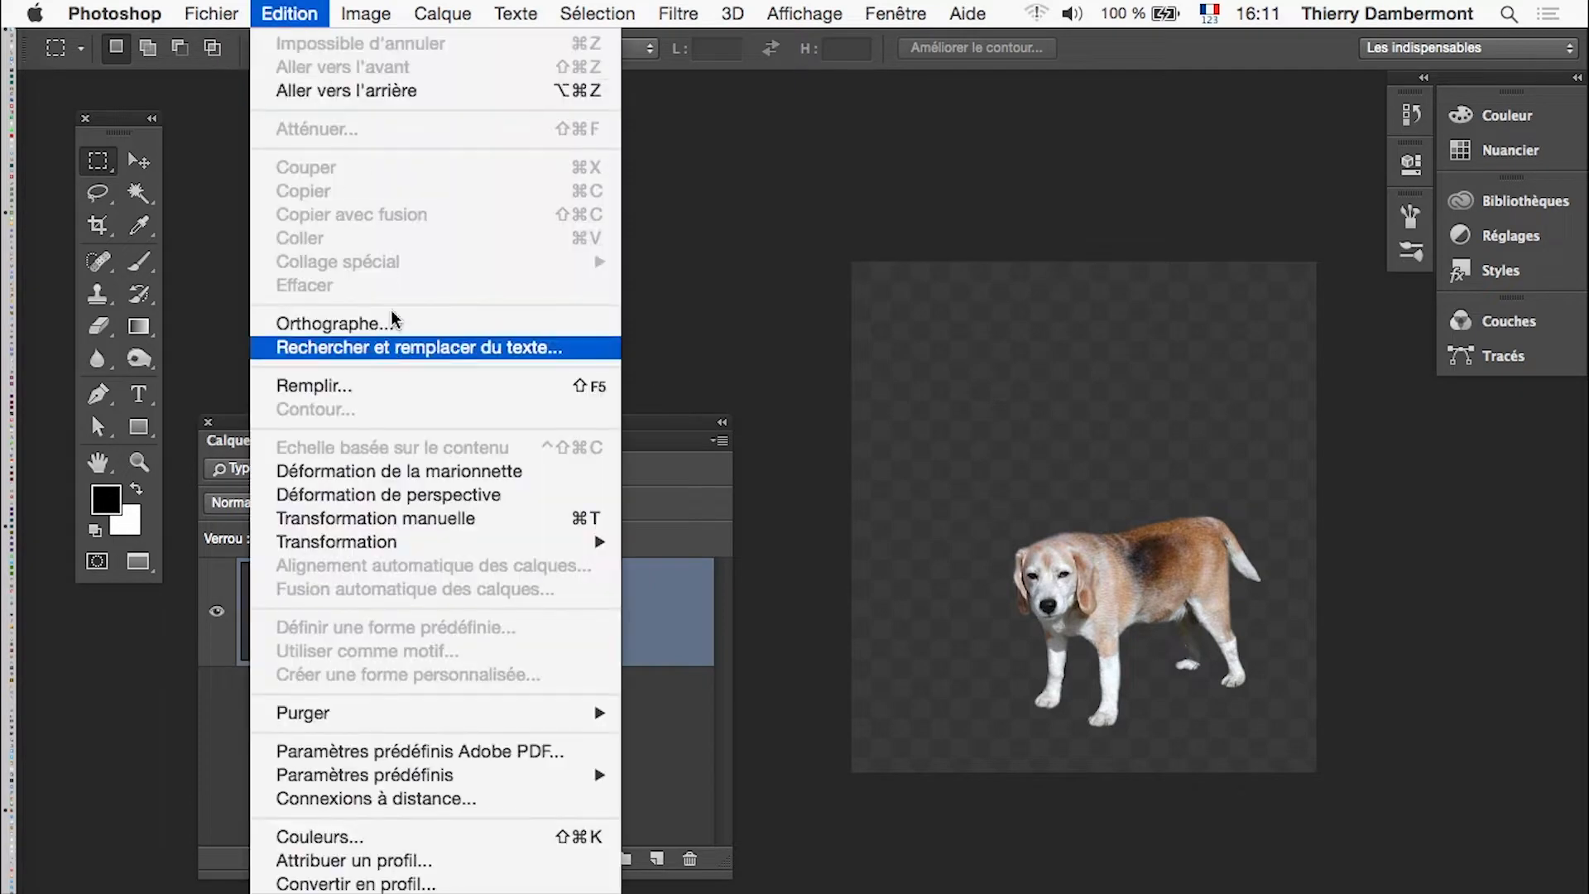
{"action": "left_click", "coordinate": [429, 476]}
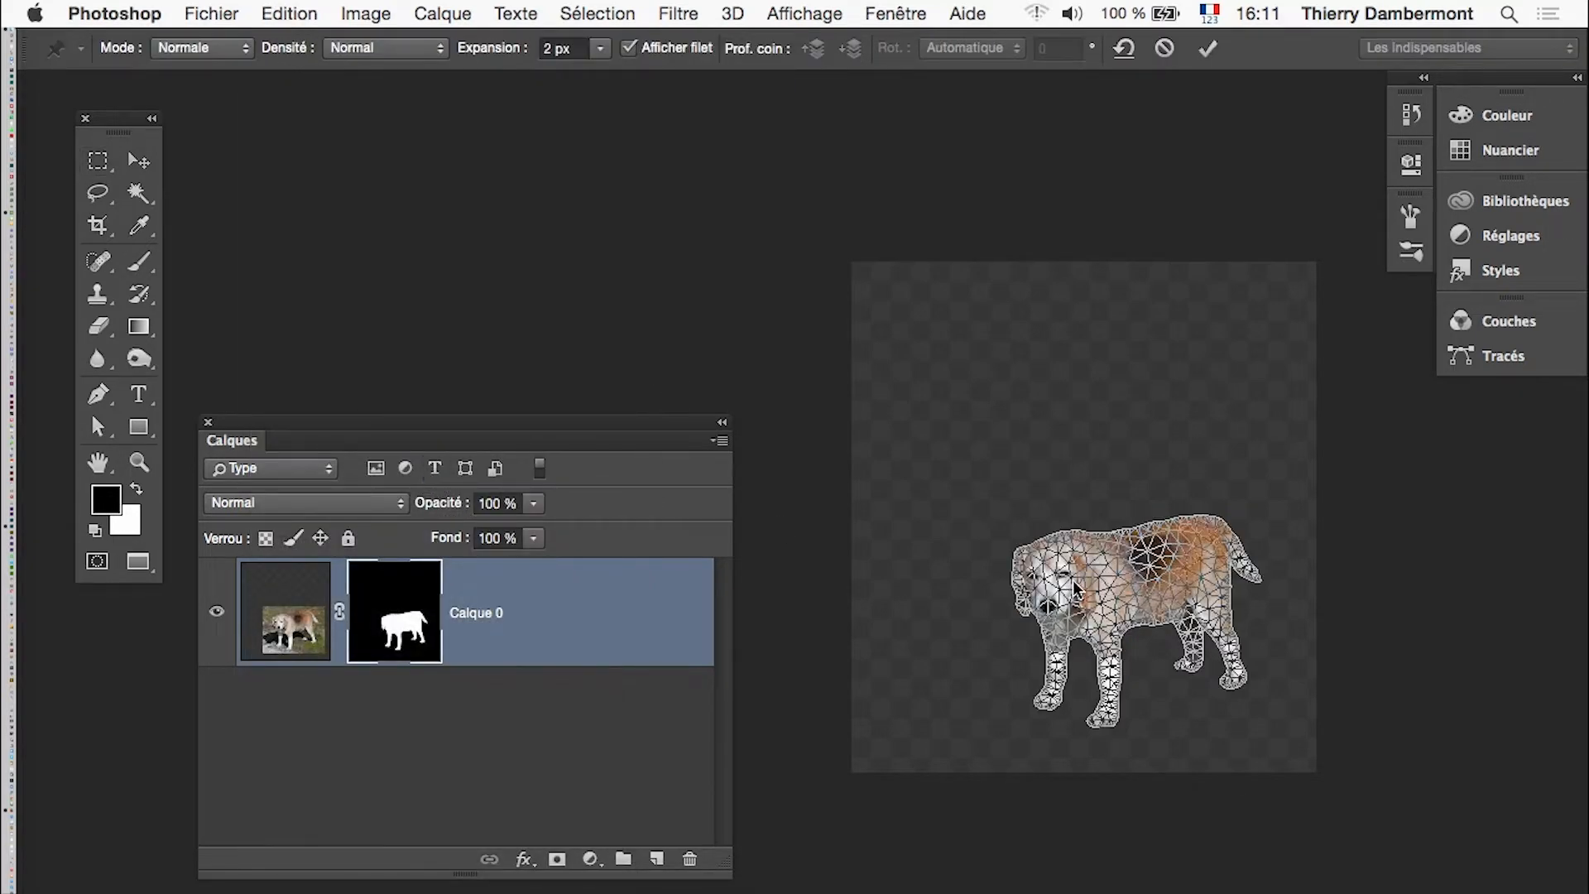
{"action": "scroll", "coordinate": [1076, 589], "scroll_direction": "up", "scroll_amount": 5}
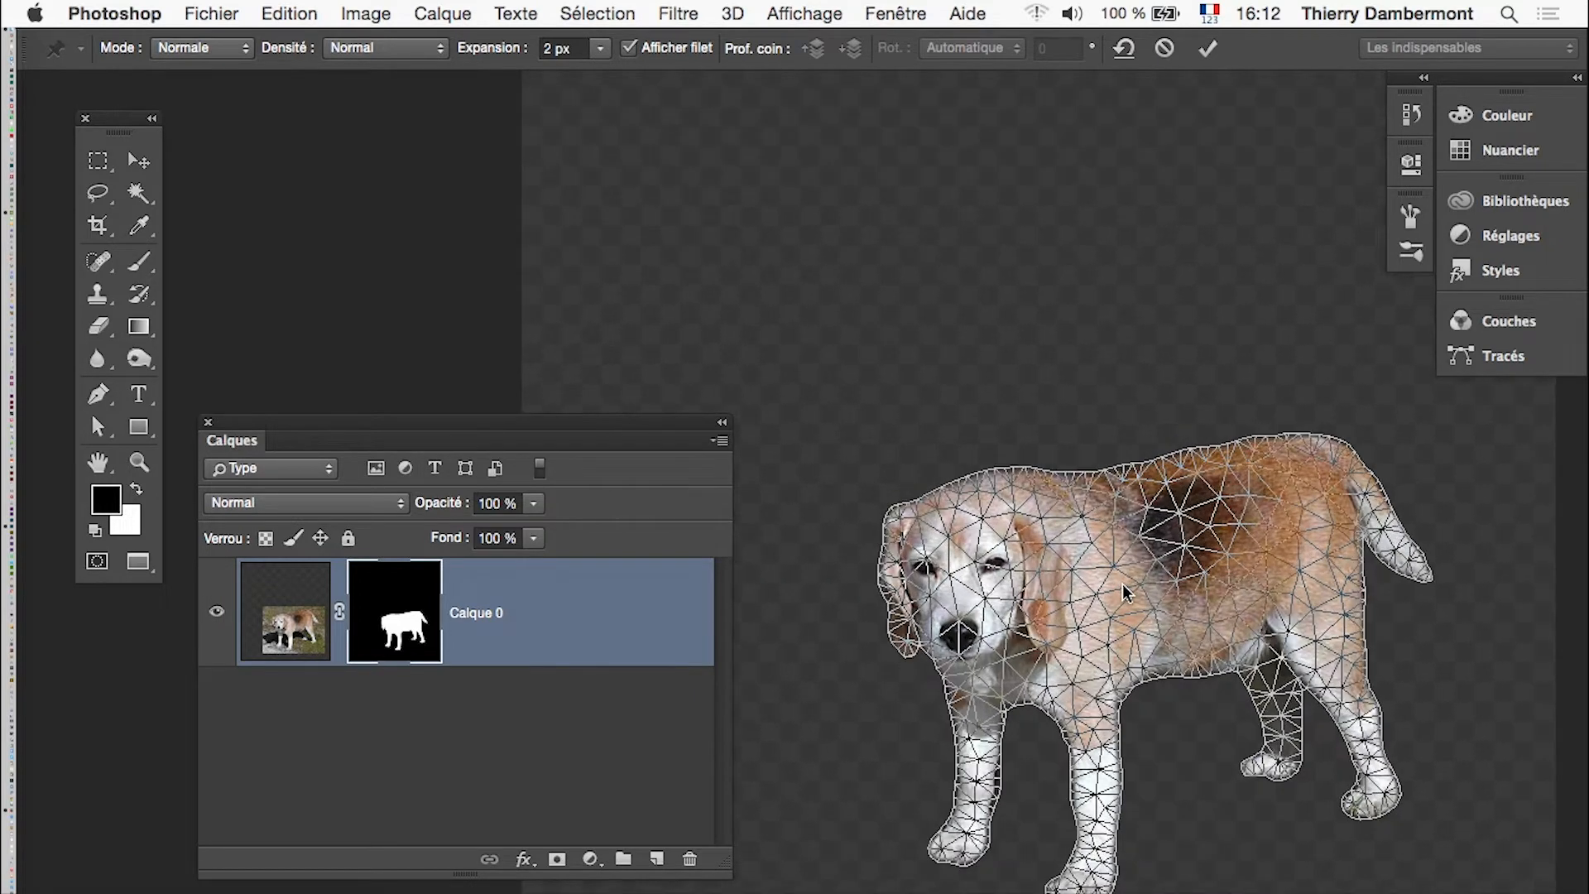
{"action": "scroll", "coordinate": [1125, 594], "scroll_direction": "up", "scroll_amount": 3}
{"action": "left_click_drag", "start_coordinate": [1051, 530], "coordinate": [898, 313]}
{"action": "left_click_drag", "start_coordinate": [674, 427], "coordinate": [586, 355]}
{"action": "left_click_drag", "start_coordinate": [642, 795], "coordinate": [507, 890]}
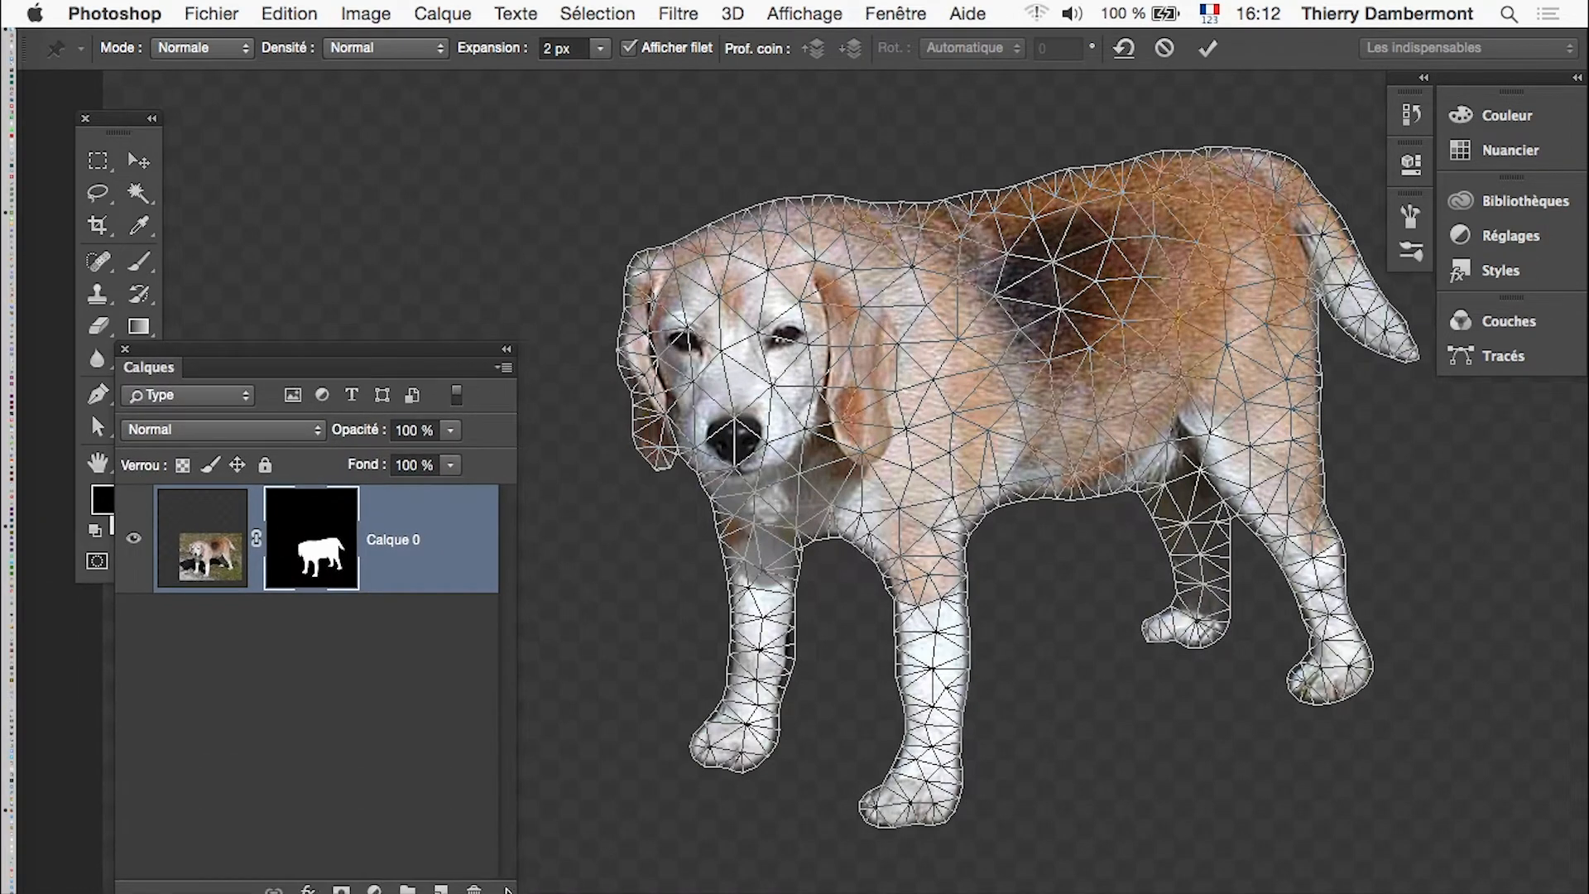
{"action": "left_click_drag", "start_coordinate": [383, 350], "coordinate": [457, 364]}
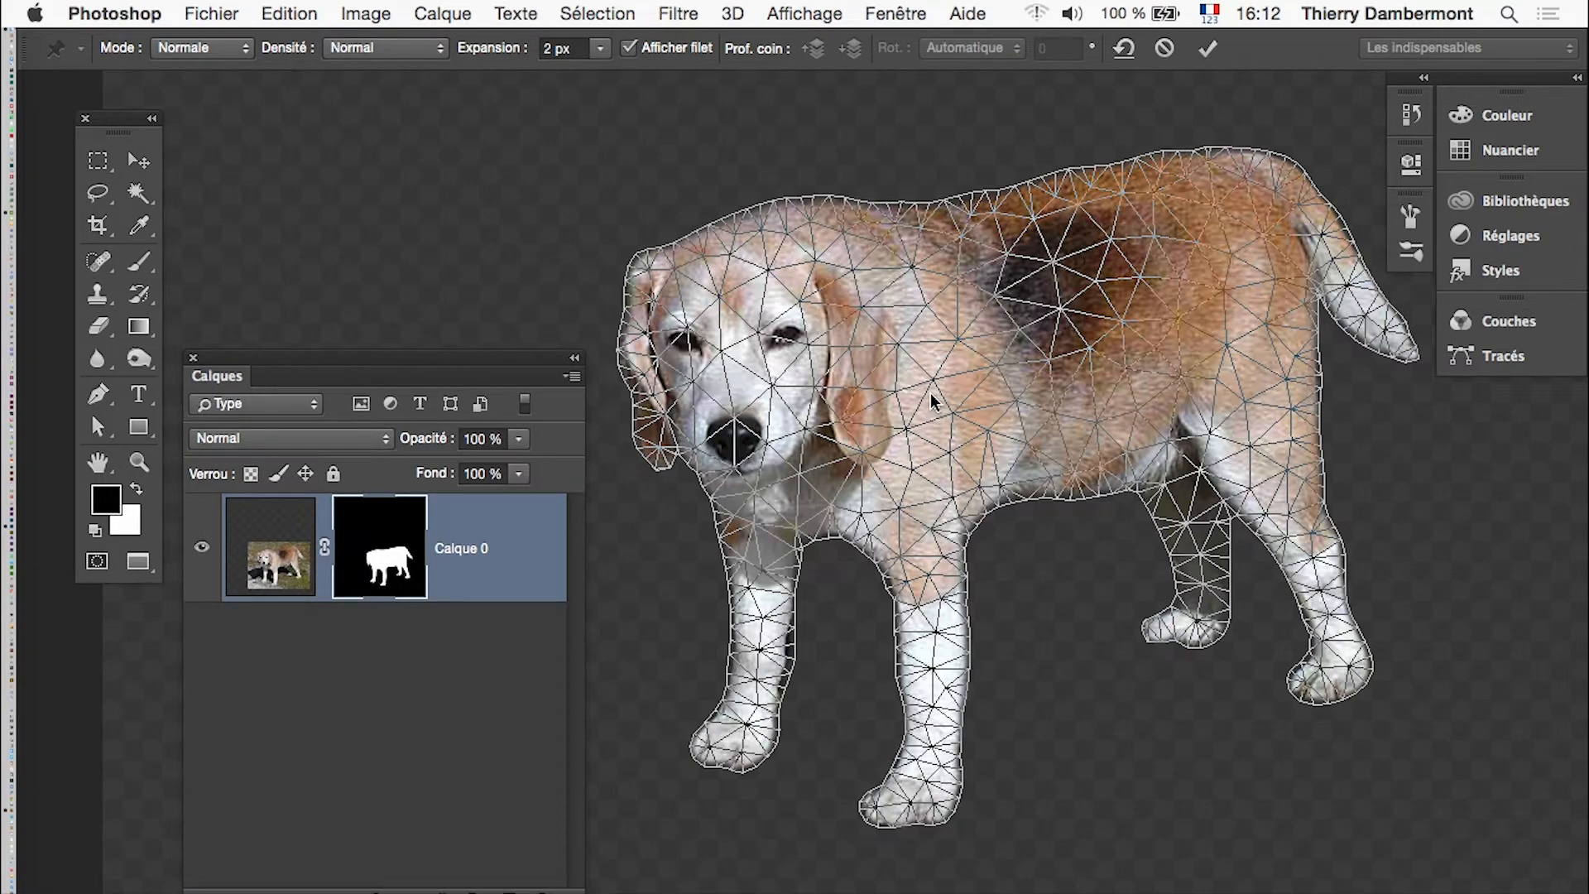
Step: Toggle the puppet warp mesh (Afficher le filet) off and on over the beagle, leaving it hidden
{"action": "right_click", "coordinate": [848, 293]}
{"action": "left_click", "coordinate": [974, 389]}
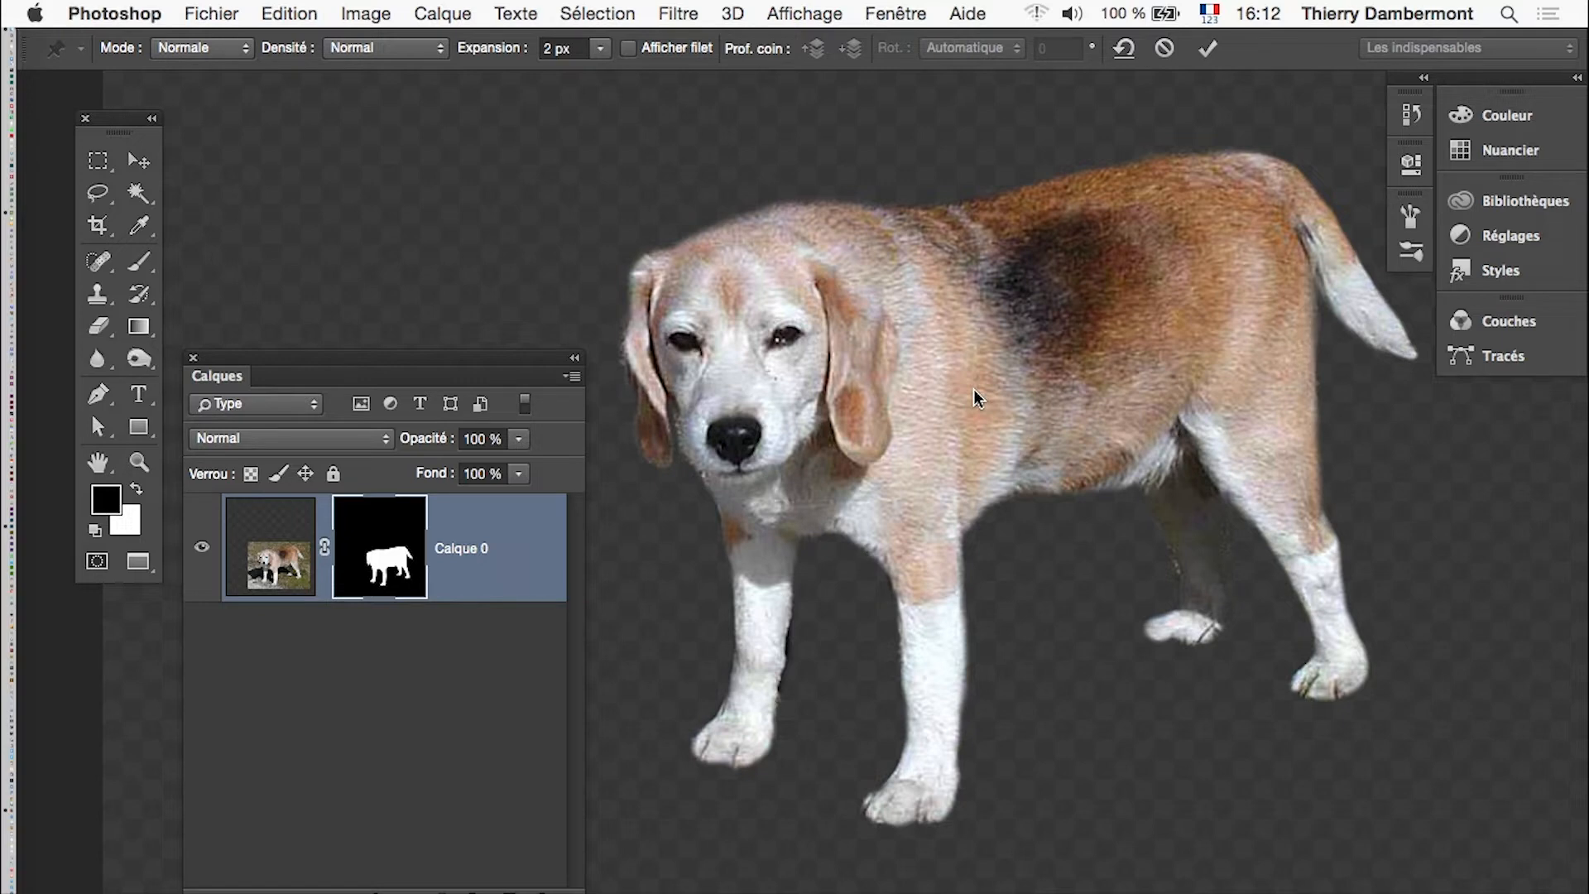
{"action": "right_click", "coordinate": [974, 389]}
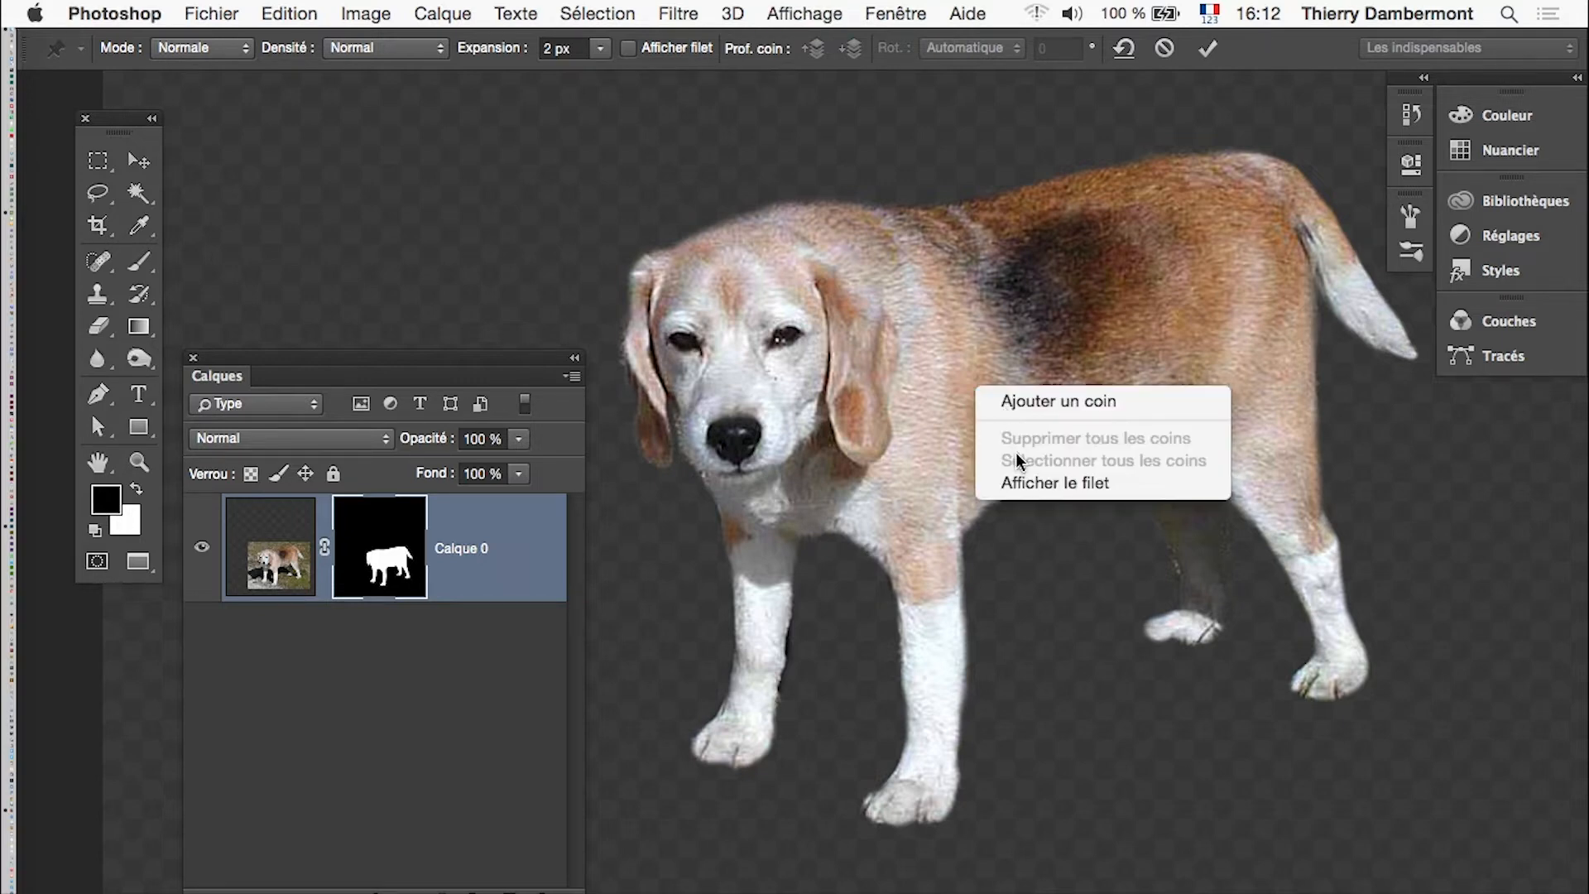
{"action": "left_click", "coordinate": [1026, 477]}
{"action": "key", "text": "super+h"}
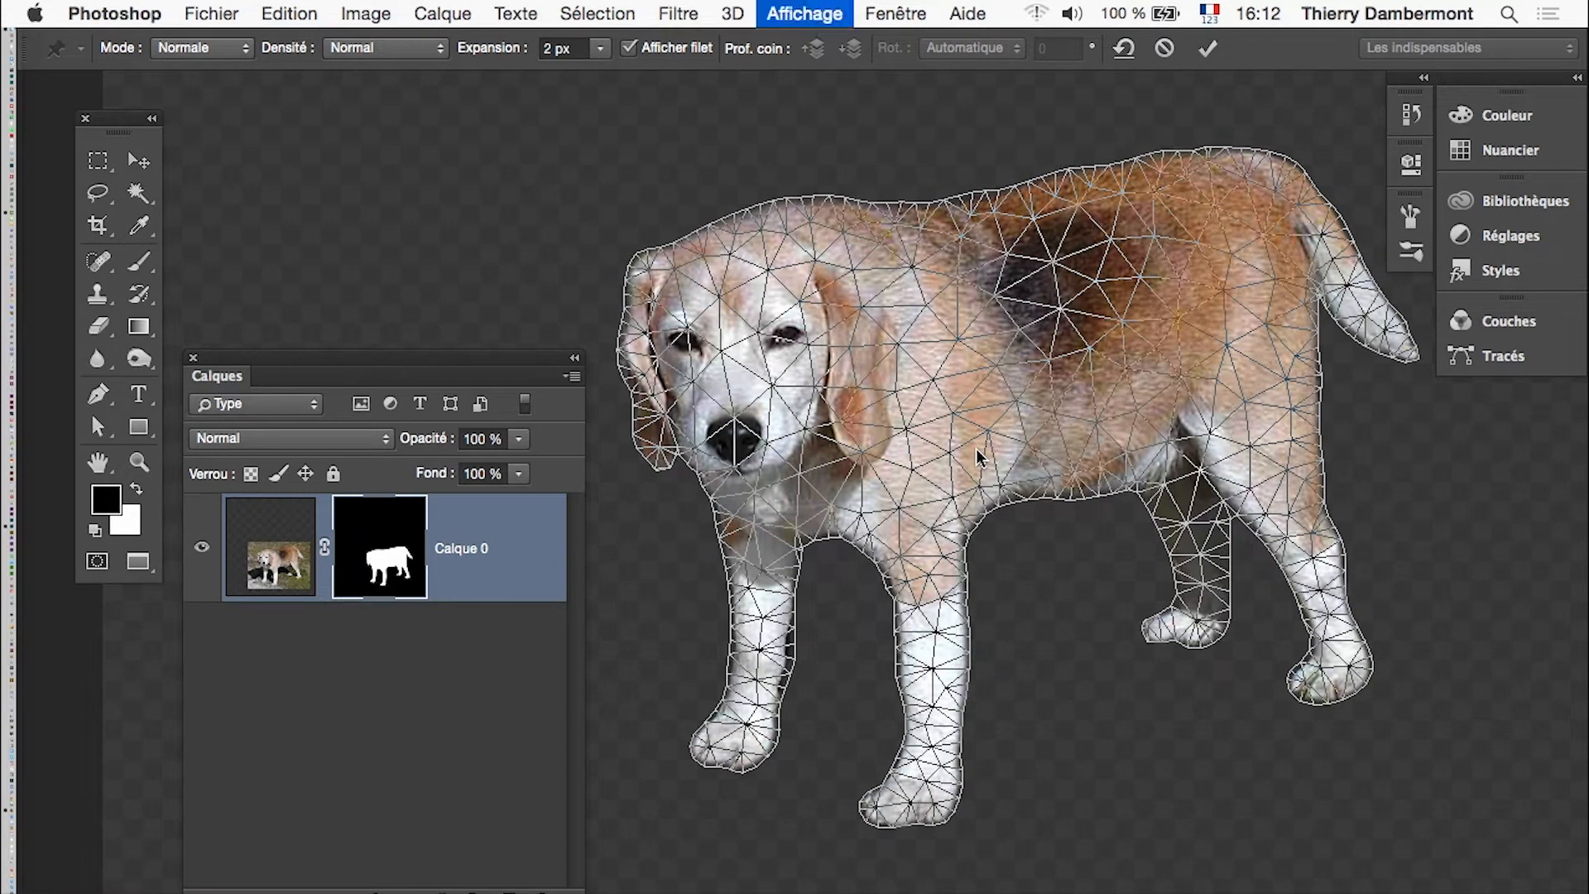
{"action": "key", "text": "super+h"}
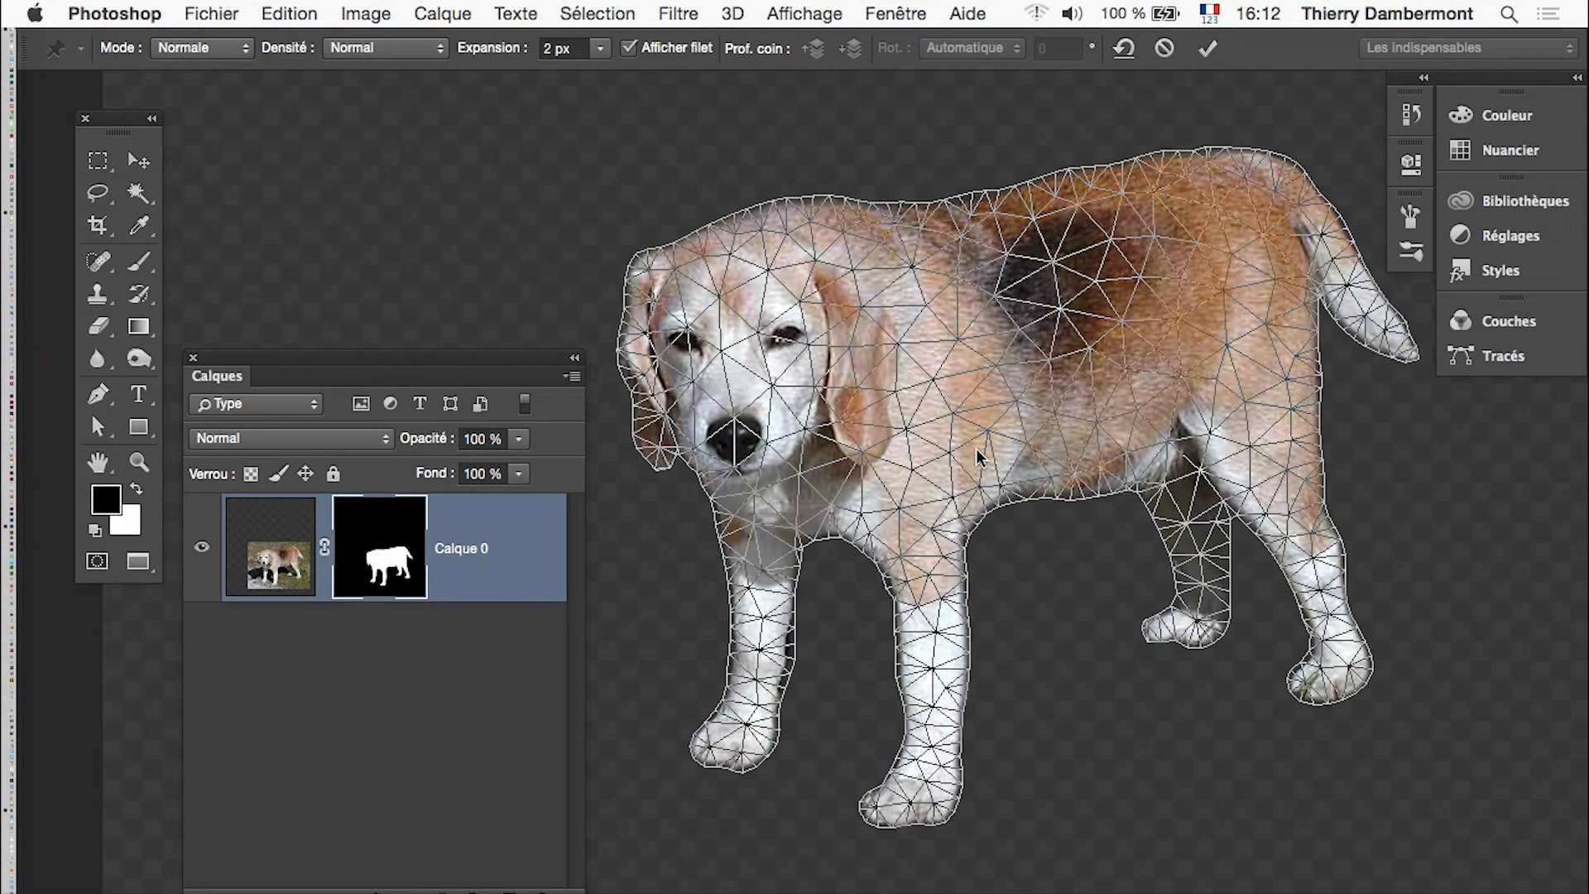
{"action": "key", "text": "super+h"}
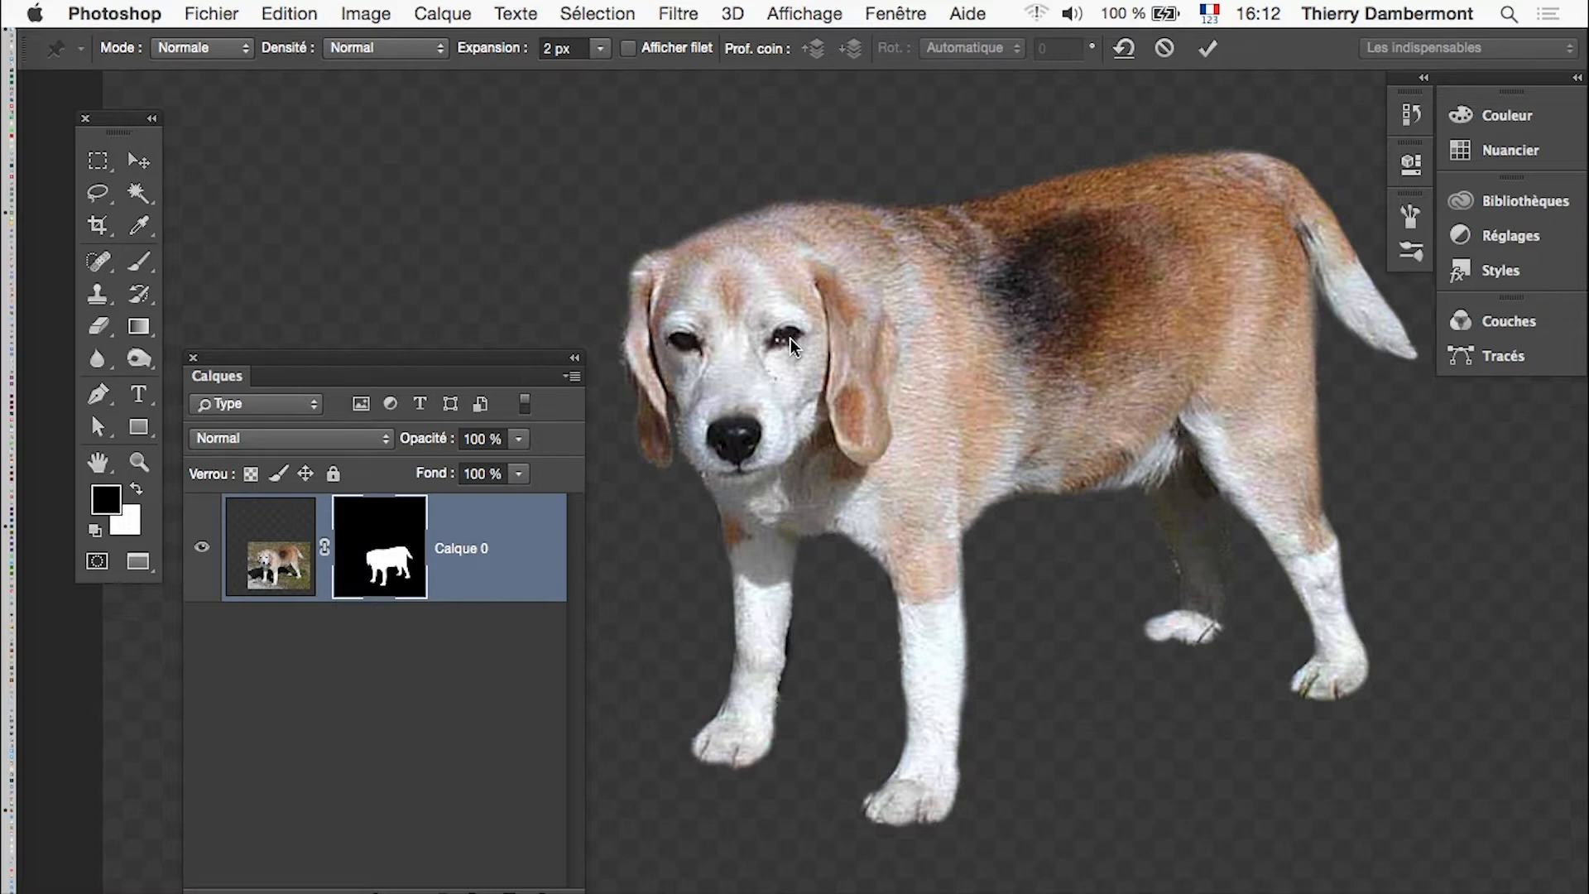
Step: Place warp pins on the beagle's hindquarters, forehead, dark back patch and near hind leg, and try rotating the forehead pin
{"action": "left_click", "coordinate": [1244, 247]}
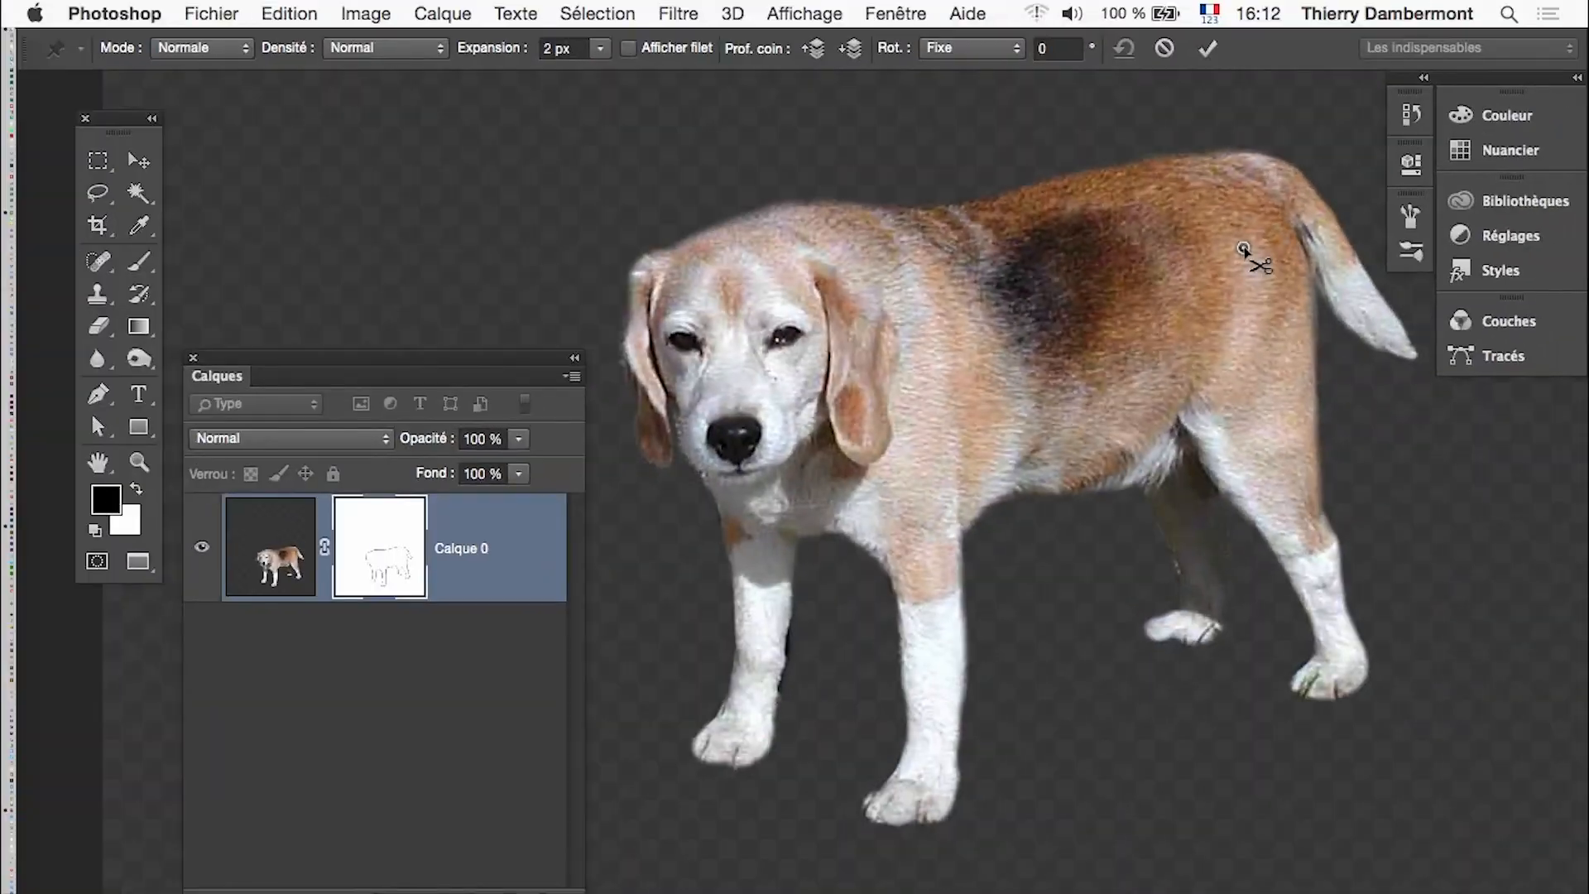
{"action": "left_click", "coordinate": [743, 297]}
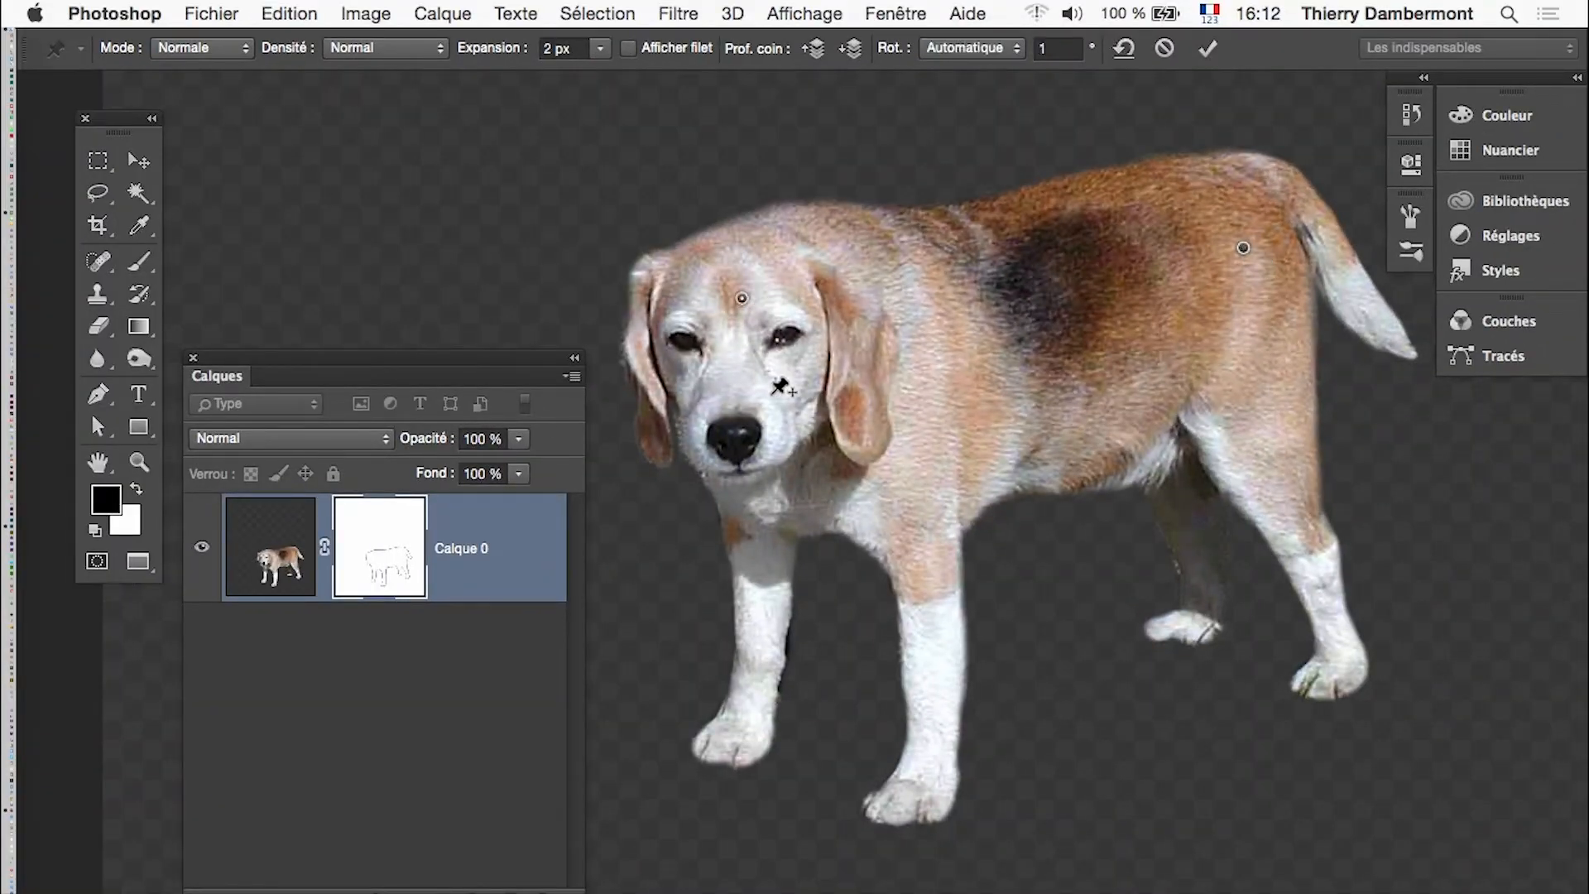
{"action": "scroll", "coordinate": [827, 454], "scroll_direction": "down", "scroll_amount": 4}
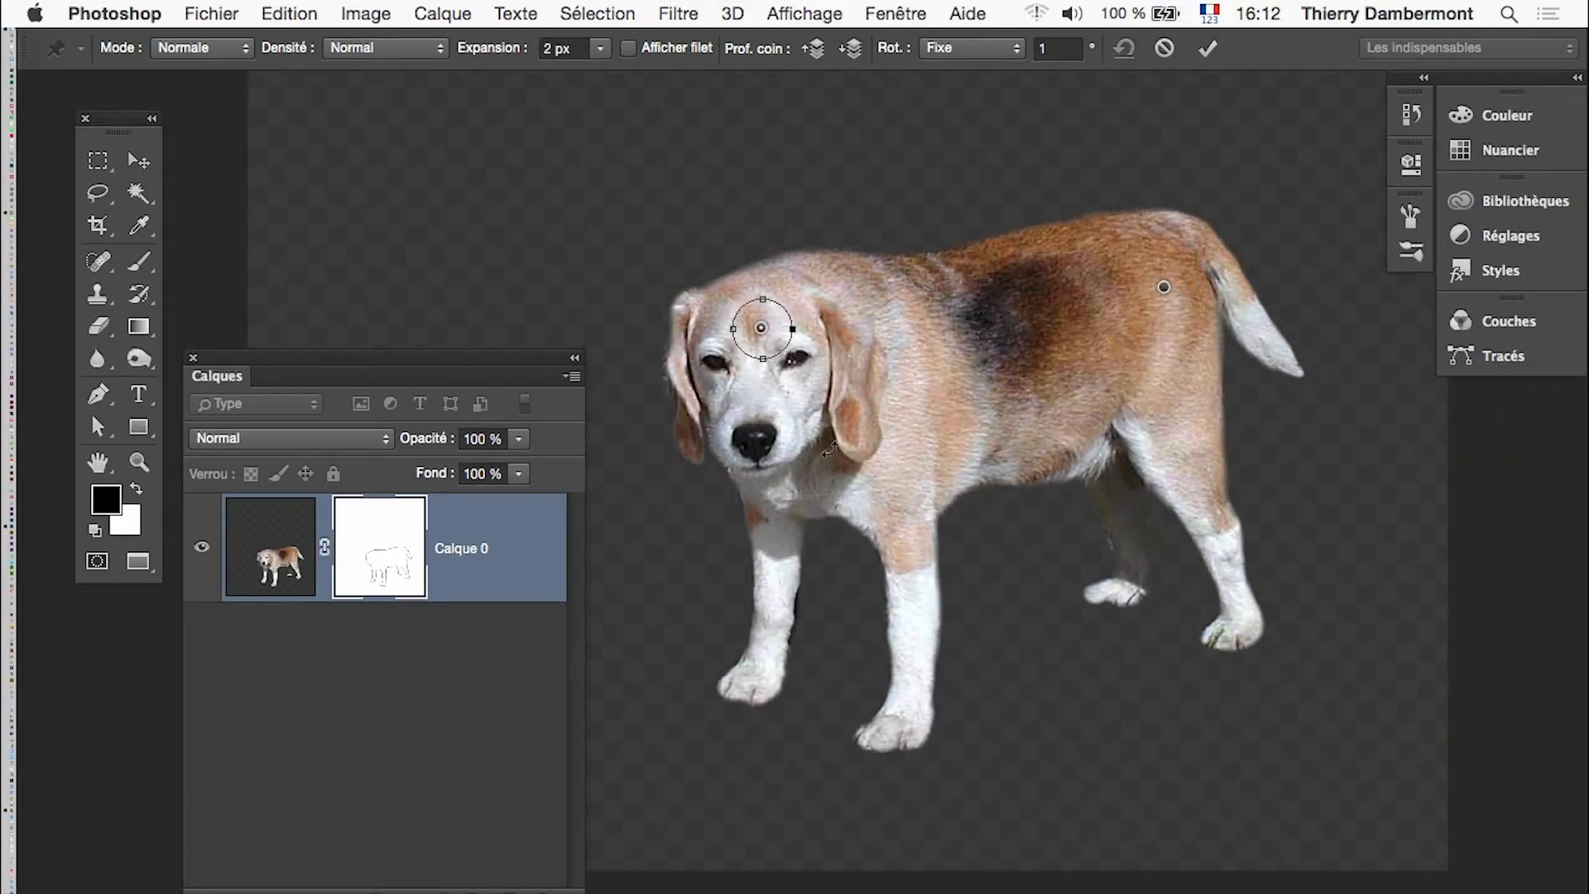
{"action": "left_click_drag", "start_coordinate": [778, 361], "coordinate": [845, 319]}
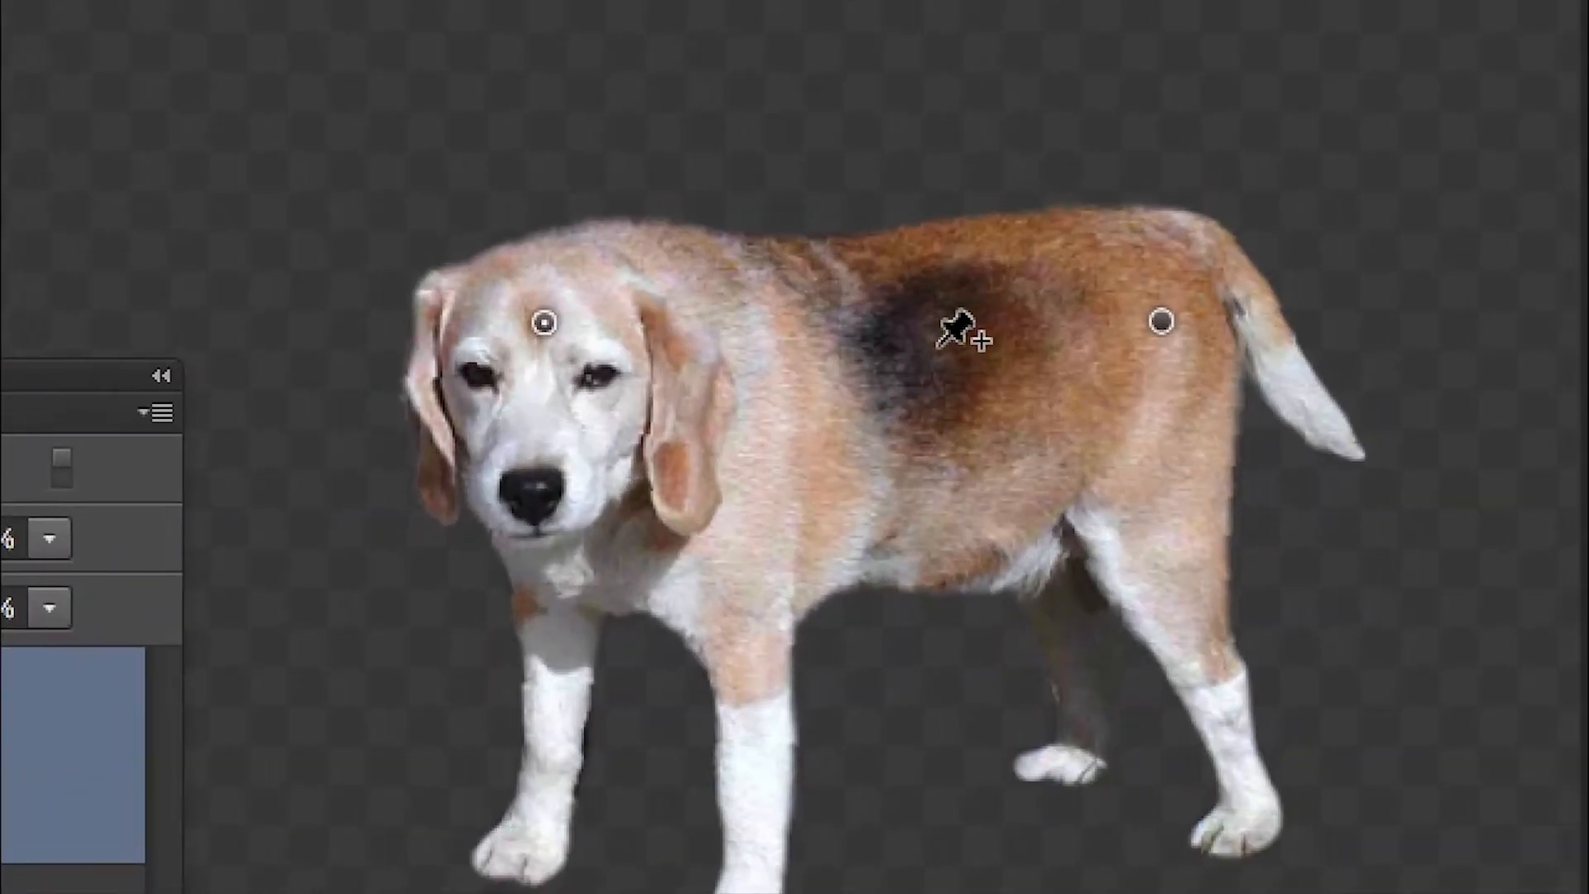
{"action": "left_click", "coordinate": [942, 346]}
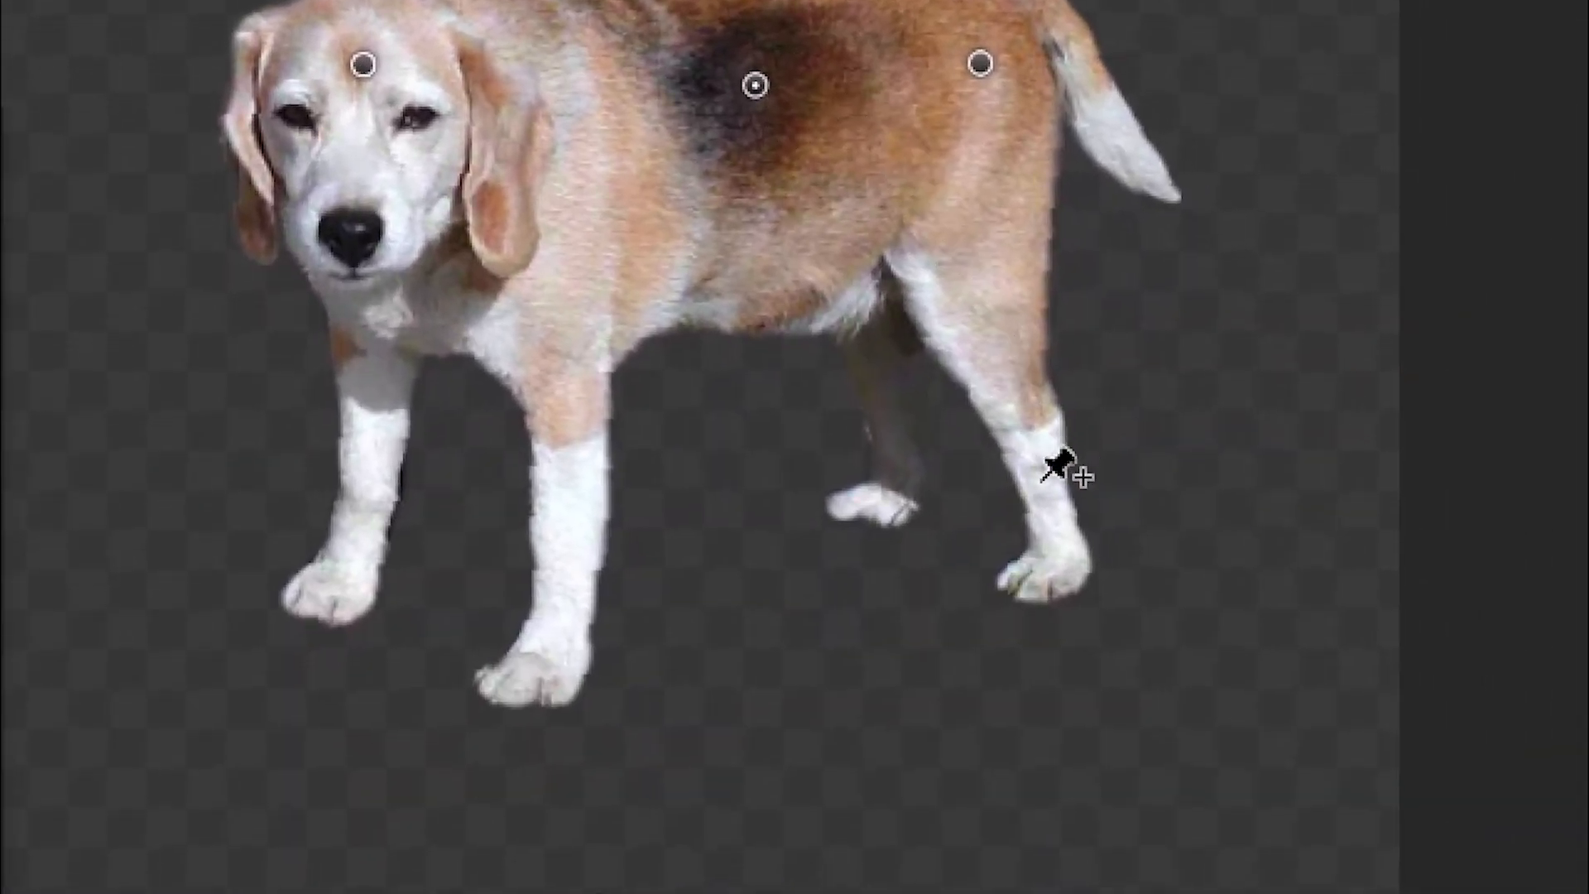
{"action": "left_click", "coordinate": [1224, 742]}
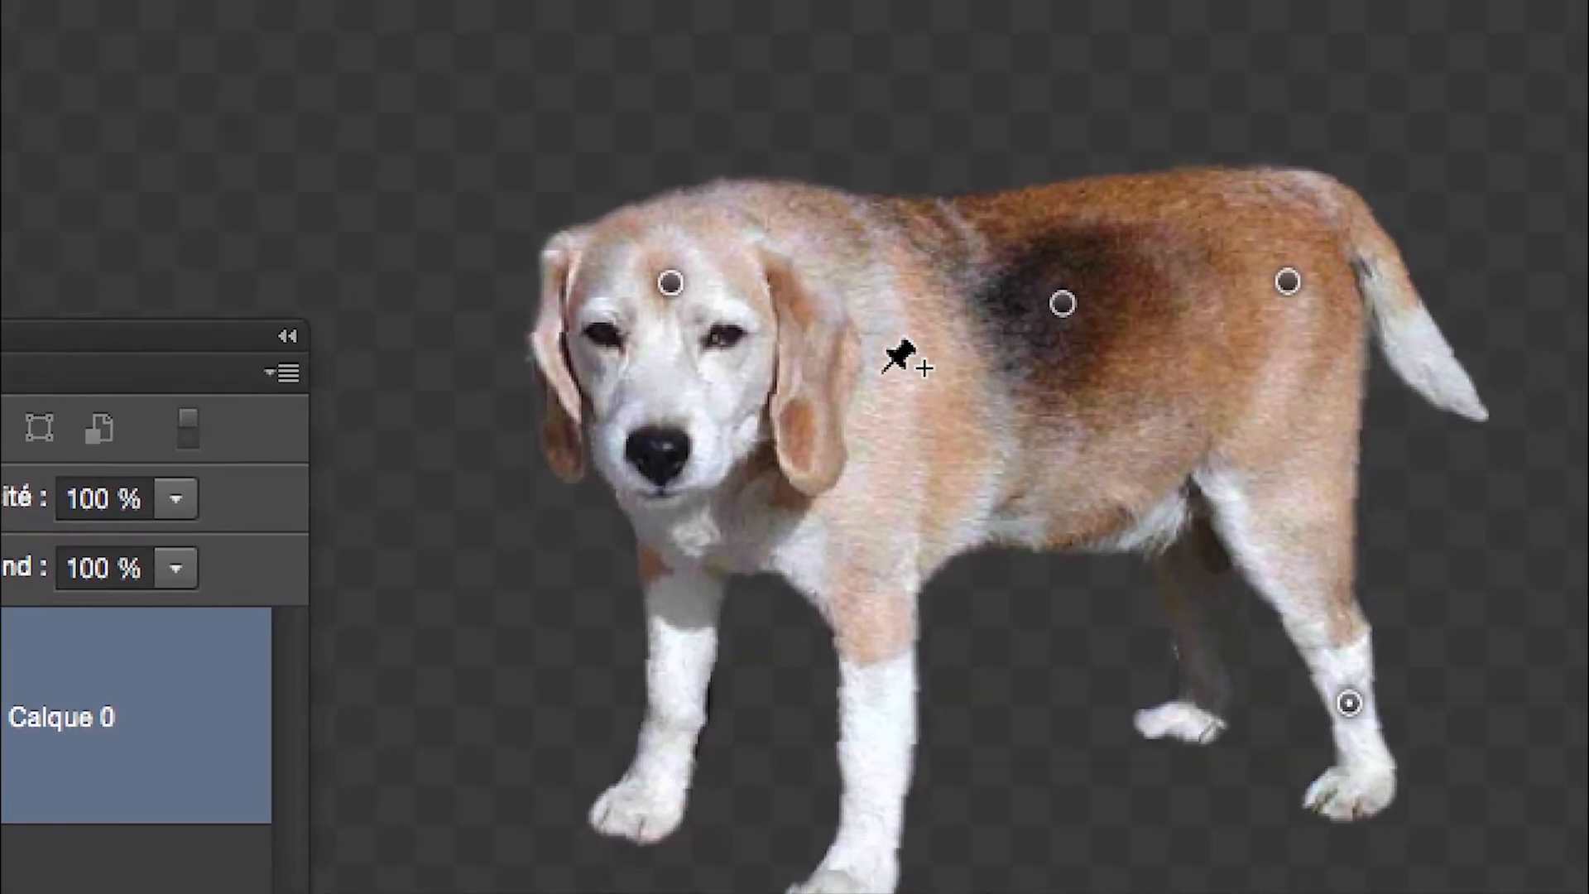
Step: Try a shoulder pin and remove it, test raising and lowering the head by its forehead pin, and delete that pin
{"action": "left_click", "coordinate": [881, 371]}
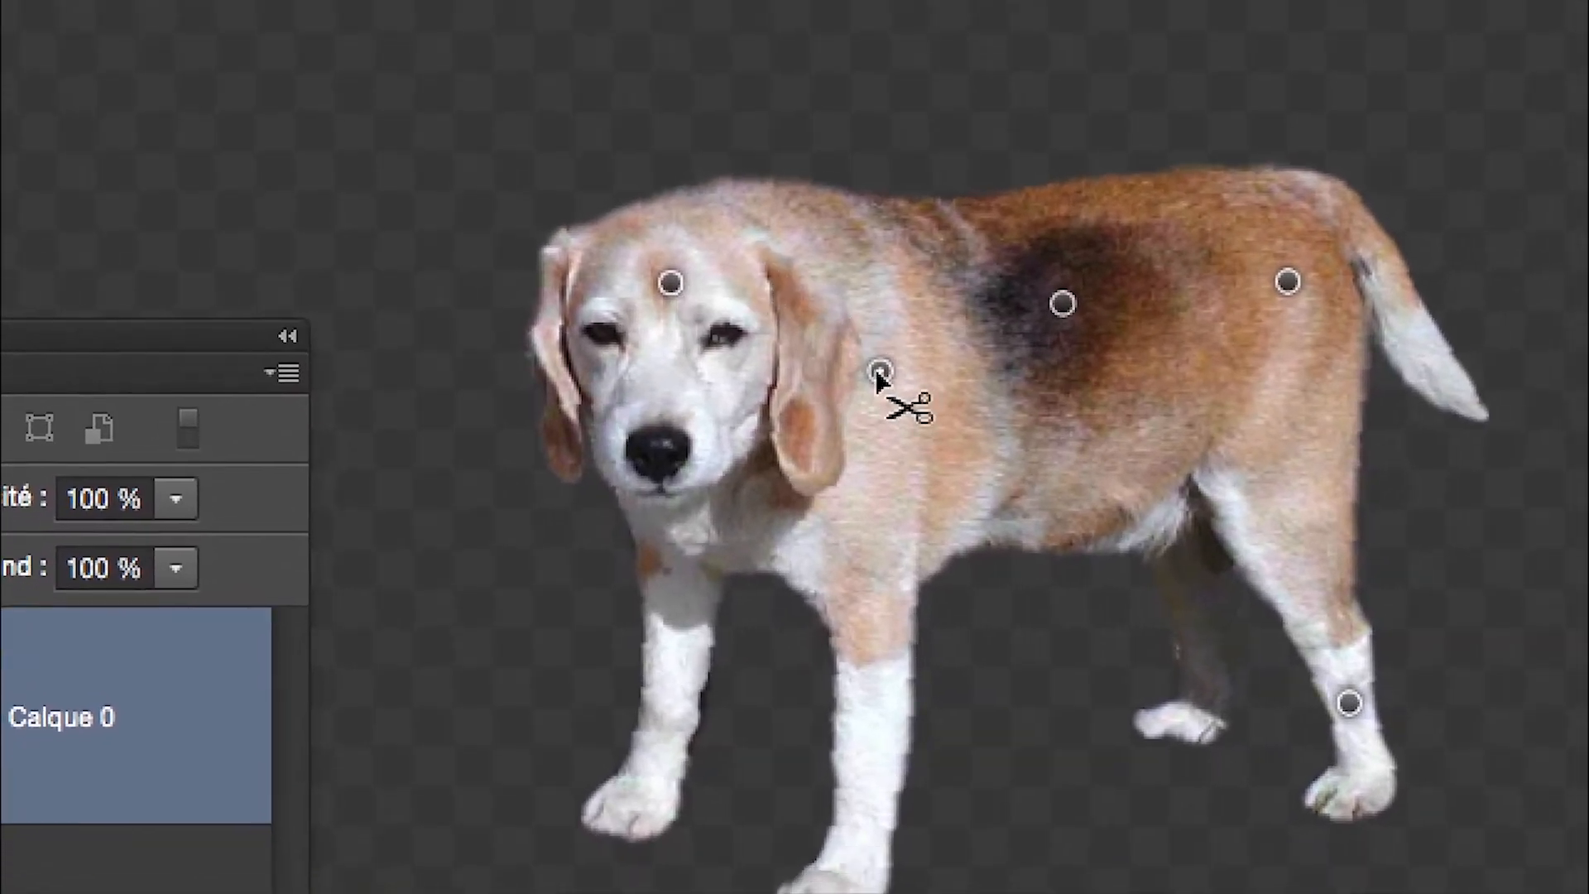
{"action": "left_click", "coordinate": [880, 370], "text": "alt"}
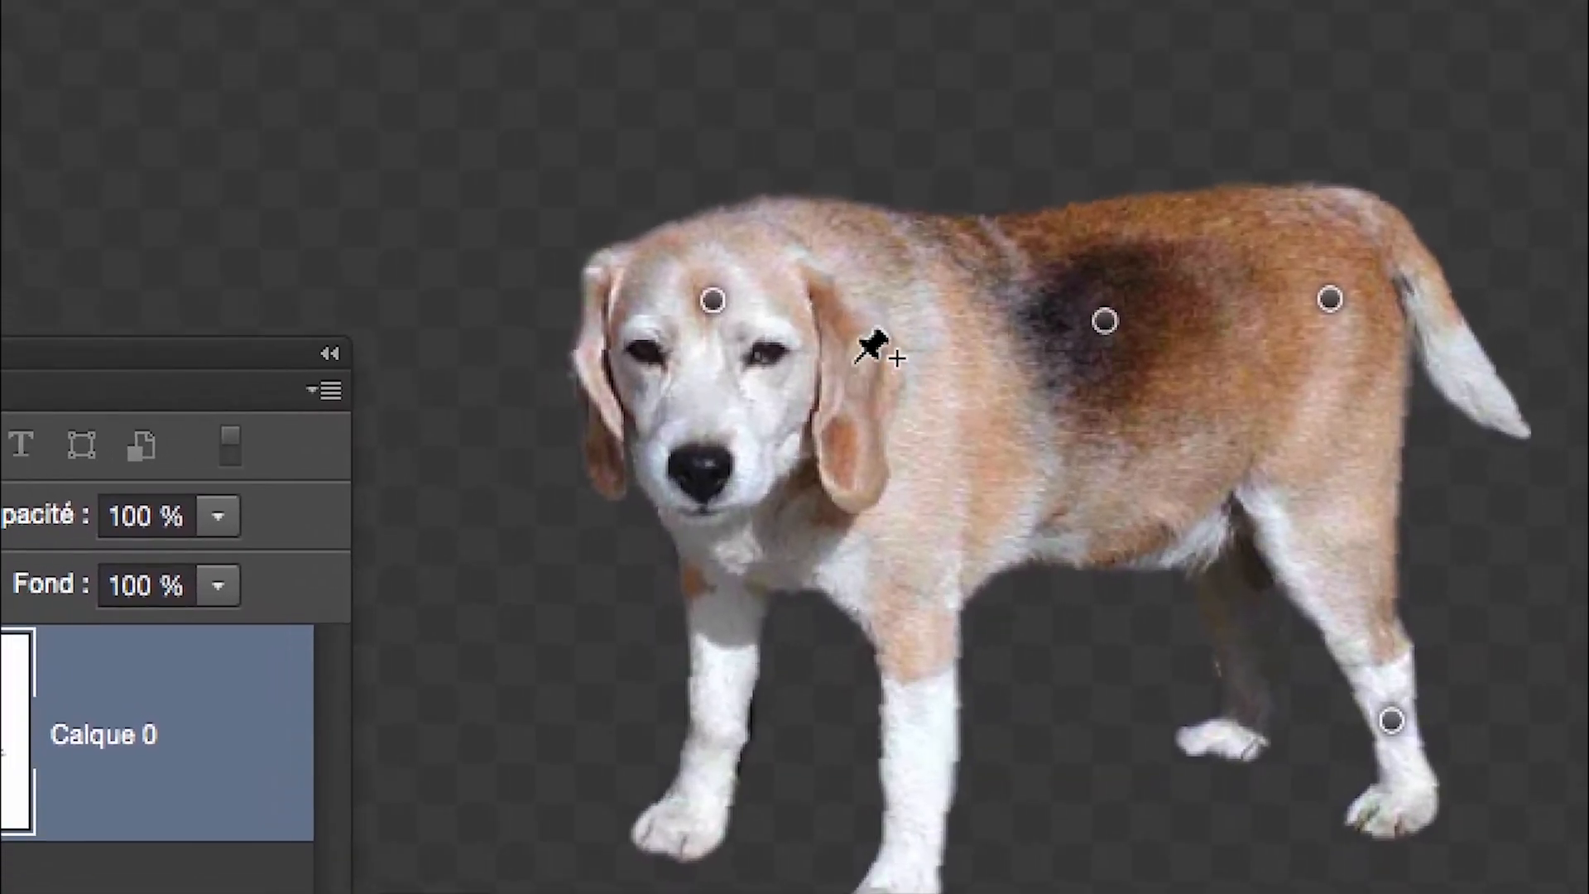
{"action": "left_click_drag", "start_coordinate": [670, 283], "coordinate": [709, 137]}
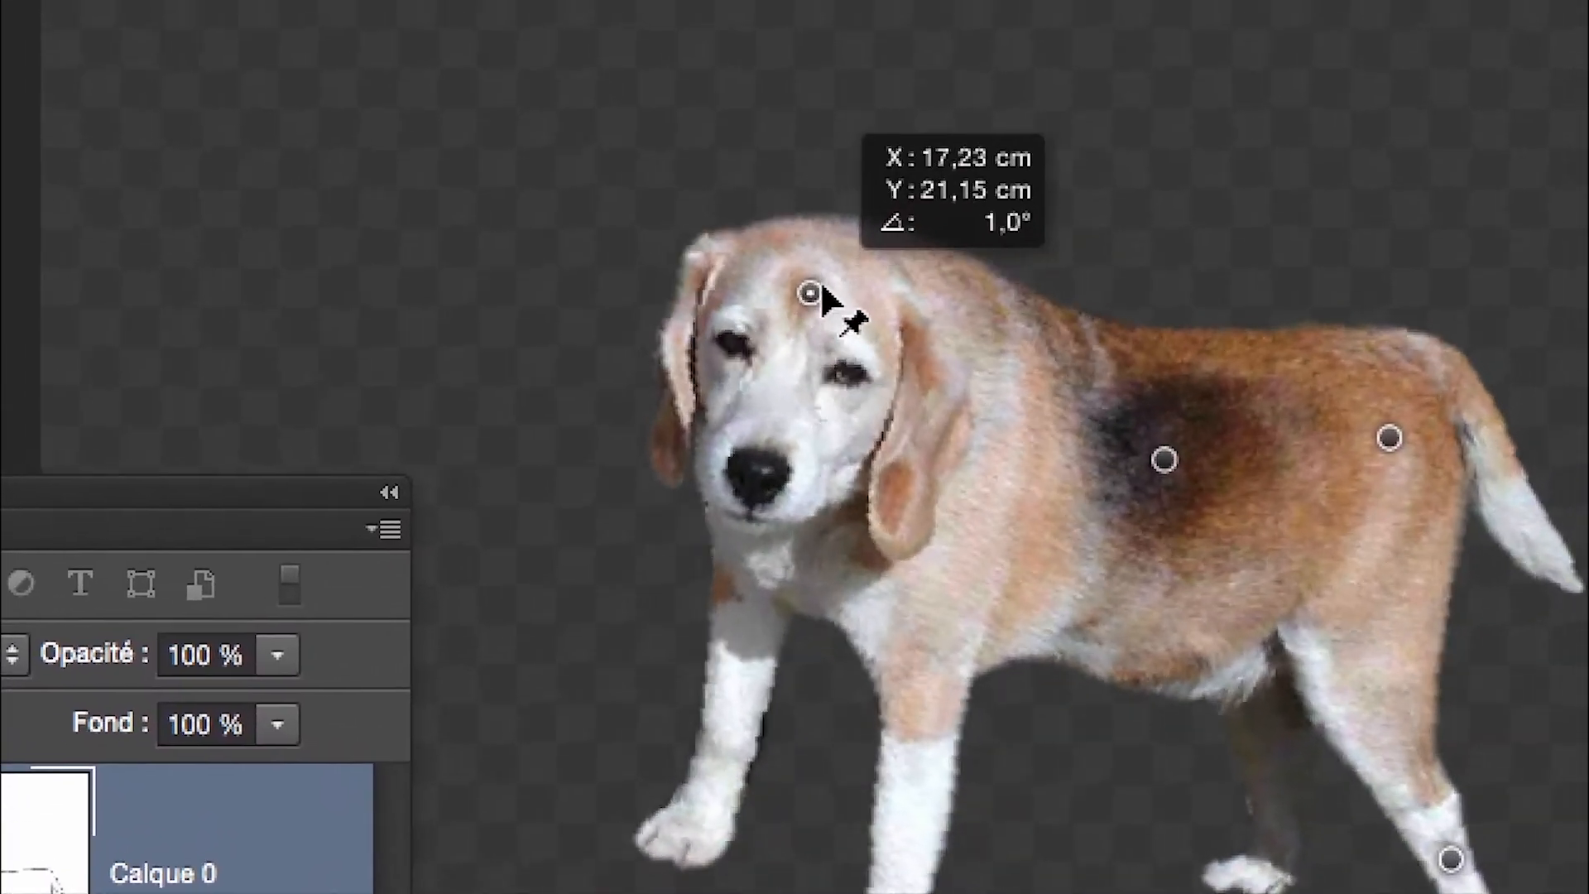
{"action": "left_click_drag", "start_coordinate": [821, 291], "coordinate": [803, 348]}
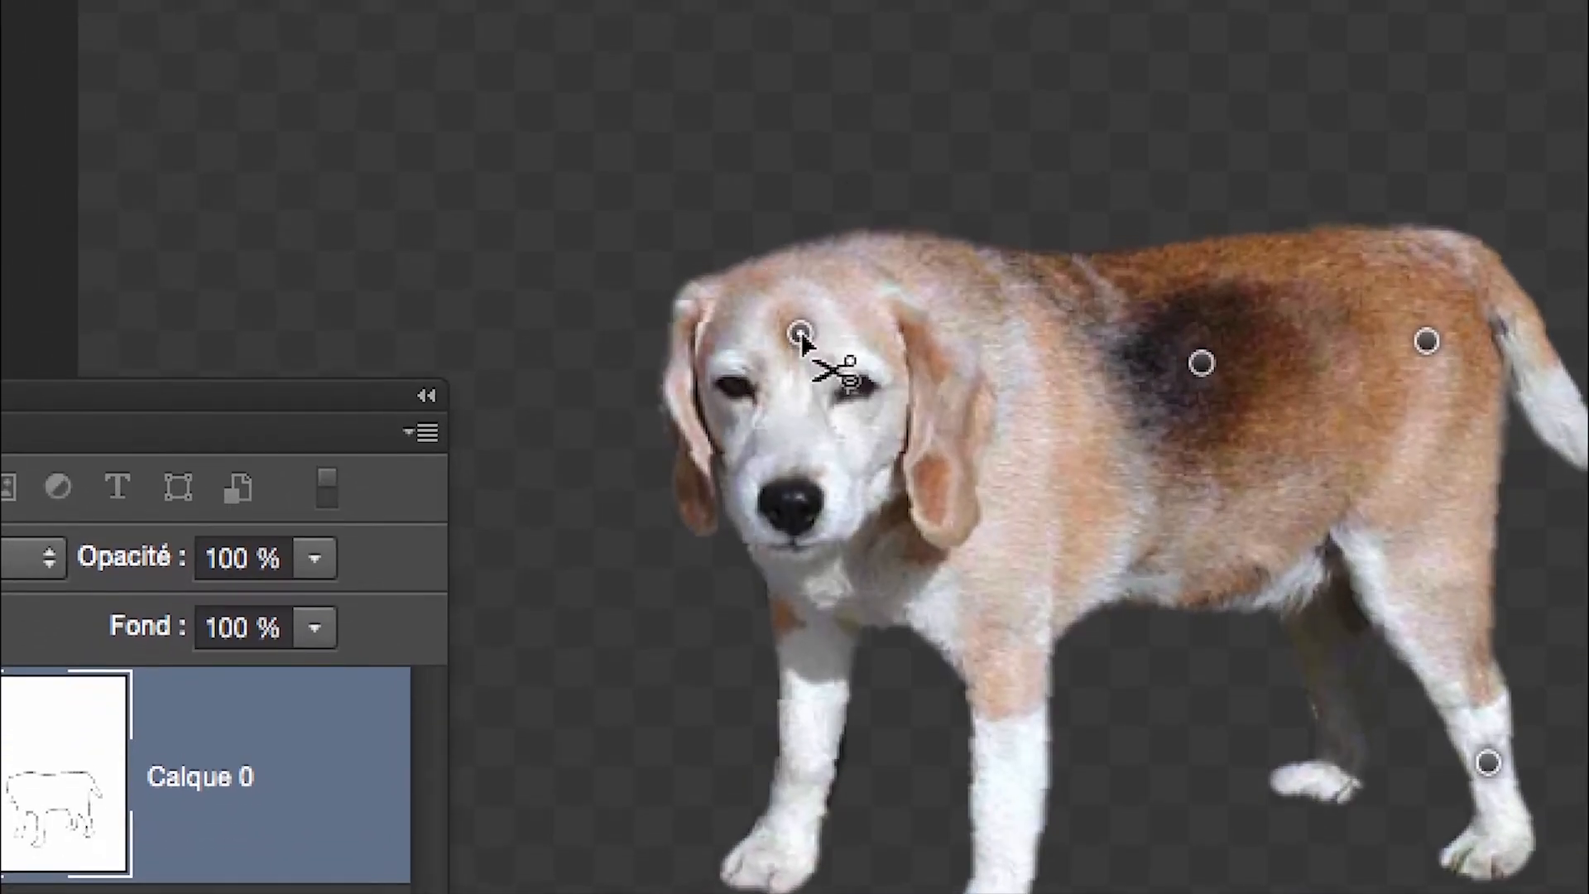
{"action": "left_click", "coordinate": [800, 334], "text": "alt"}
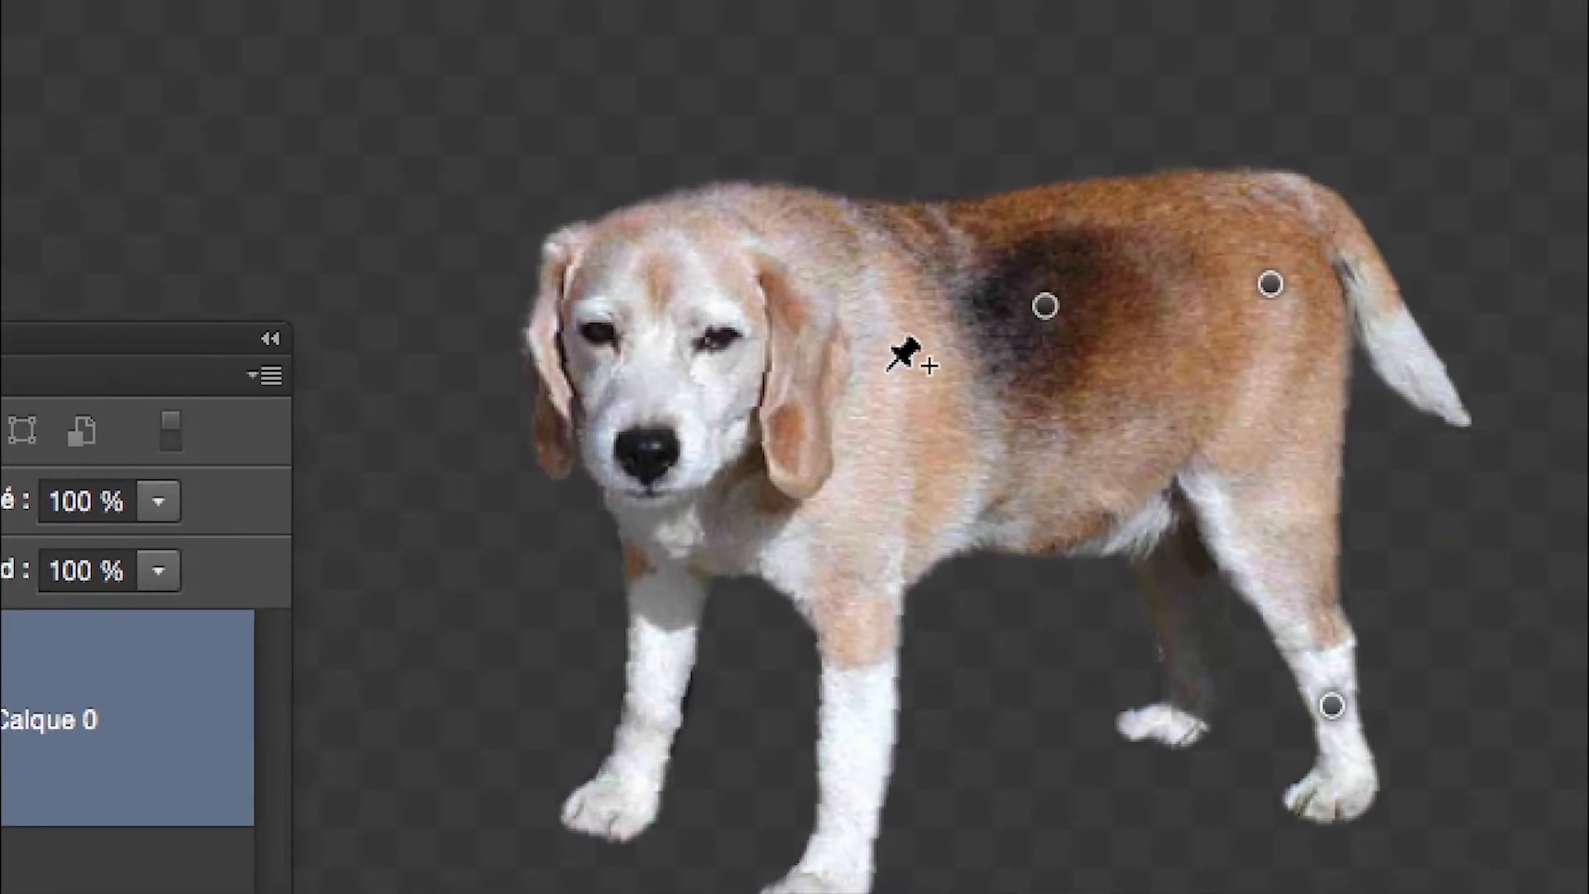
Step: Place a pin on the beagle's shoulder behind the ear and test moving it slightly up and back
{"action": "left_click", "coordinate": [1042, 423]}
{"action": "mouse_move", "coordinate": [887, 366]}
{"action": "left_mouse_down"}
{"action": "mouse_move", "coordinate": [908, 369]}
{"action": "mouse_move", "coordinate": [898, 325]}
{"action": "mouse_move", "coordinate": [859, 423]}
{"action": "mouse_move", "coordinate": [876, 511]}
{"action": "mouse_move", "coordinate": [834, 405]}
{"action": "mouse_move", "coordinate": [848, 298]}
{"action": "mouse_move", "coordinate": [878, 357]}
{"action": "left_mouse_up"}
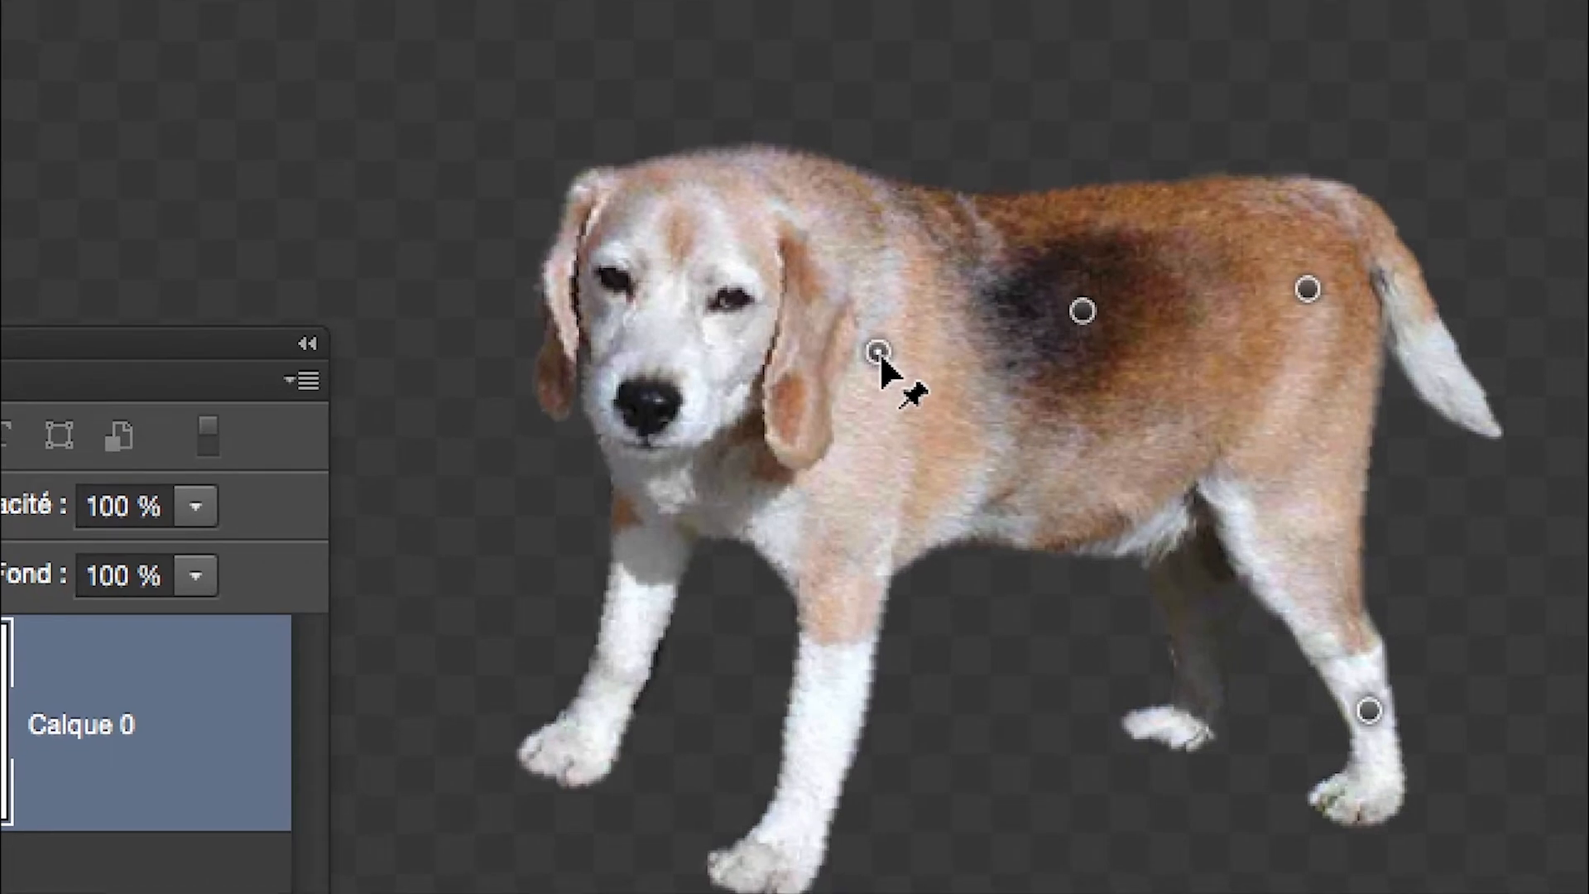
{"action": "mouse_move", "coordinate": [878, 358]}
{"action": "left_mouse_down"}
{"action": "mouse_move", "coordinate": [894, 312]}
{"action": "mouse_move", "coordinate": [875, 387]}
{"action": "mouse_move", "coordinate": [901, 298]}
{"action": "mouse_move", "coordinate": [892, 374]}
{"action": "left_mouse_up"}
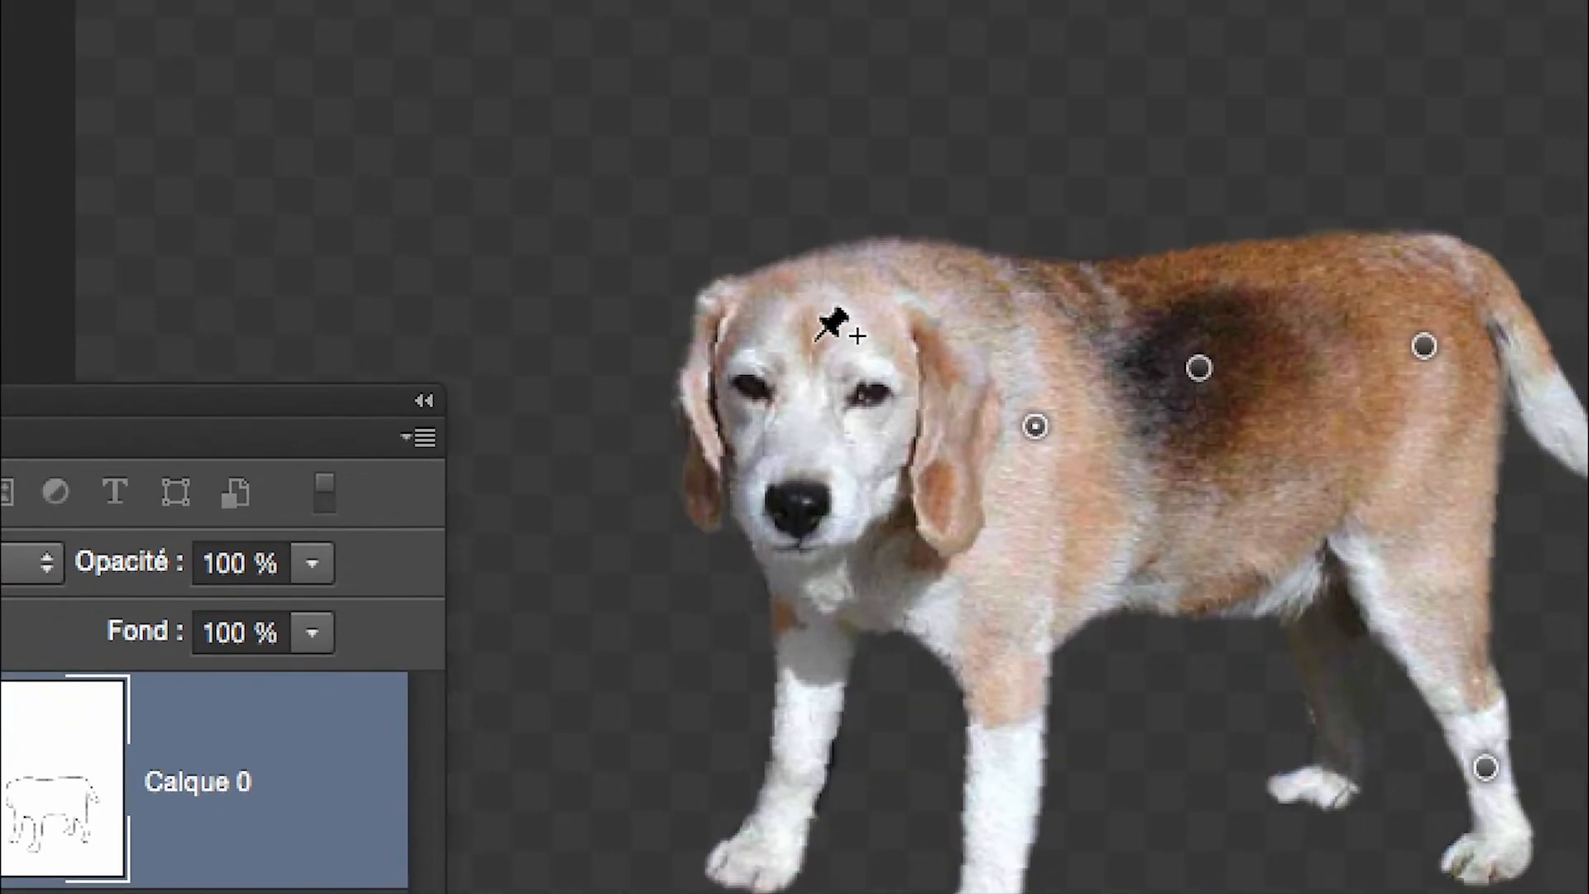
Step: Place a pin on the beagle's forehead again, try out its rotation ring, and delete the pin
{"action": "left_click", "coordinate": [667, 284]}
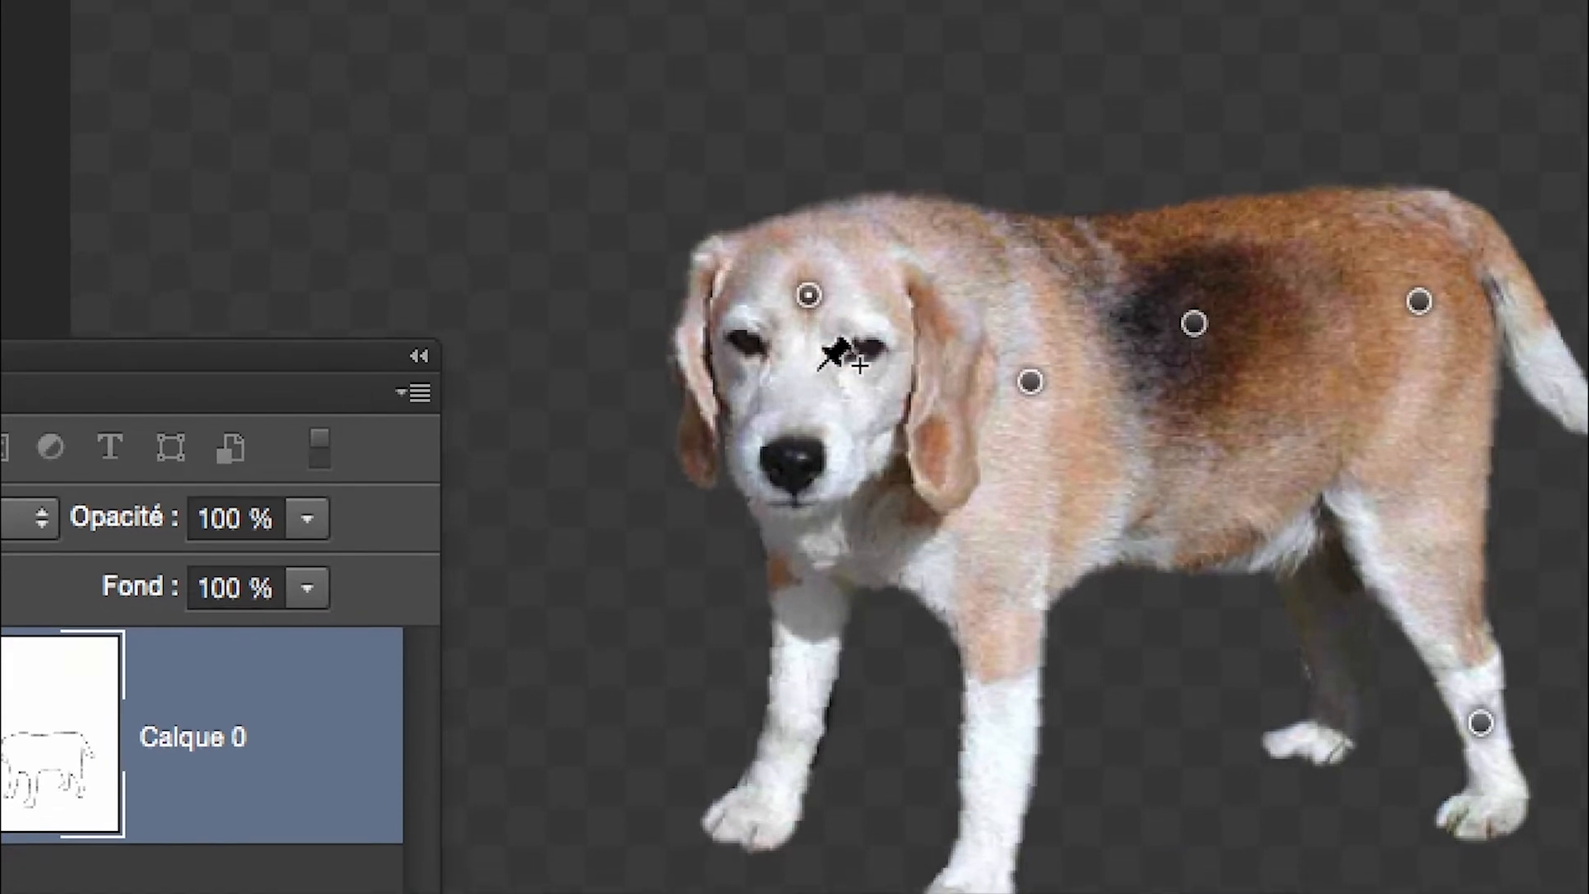
{"action": "key", "text": "alt"}
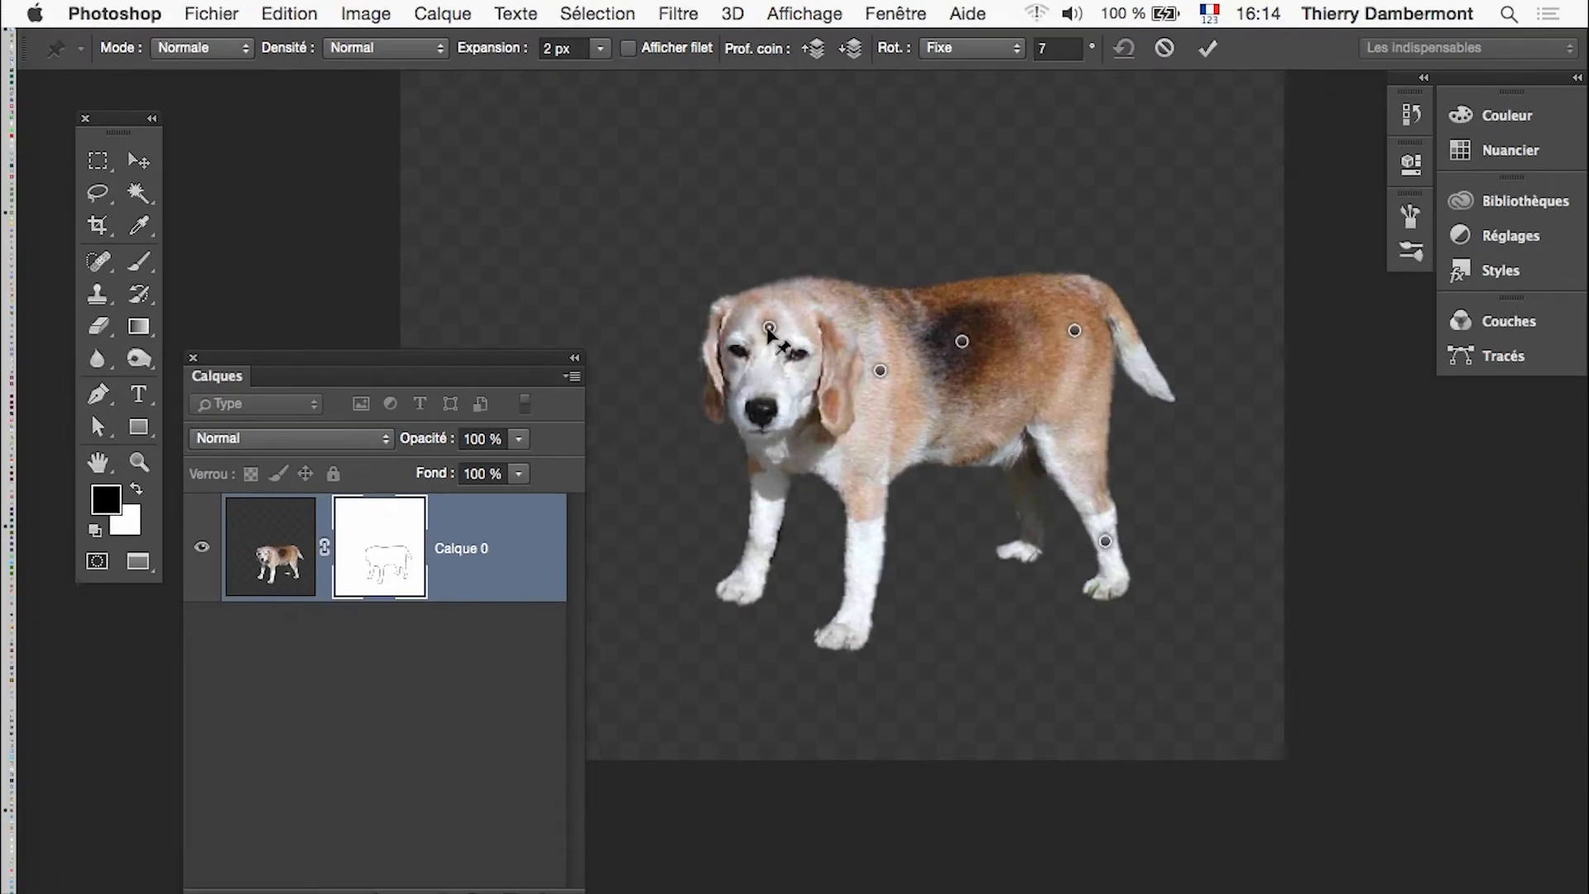
{"action": "key", "text": "super+Tab"}
{"action": "key", "text": "super+Tab"}
{"action": "key", "text": "super+Tab"}
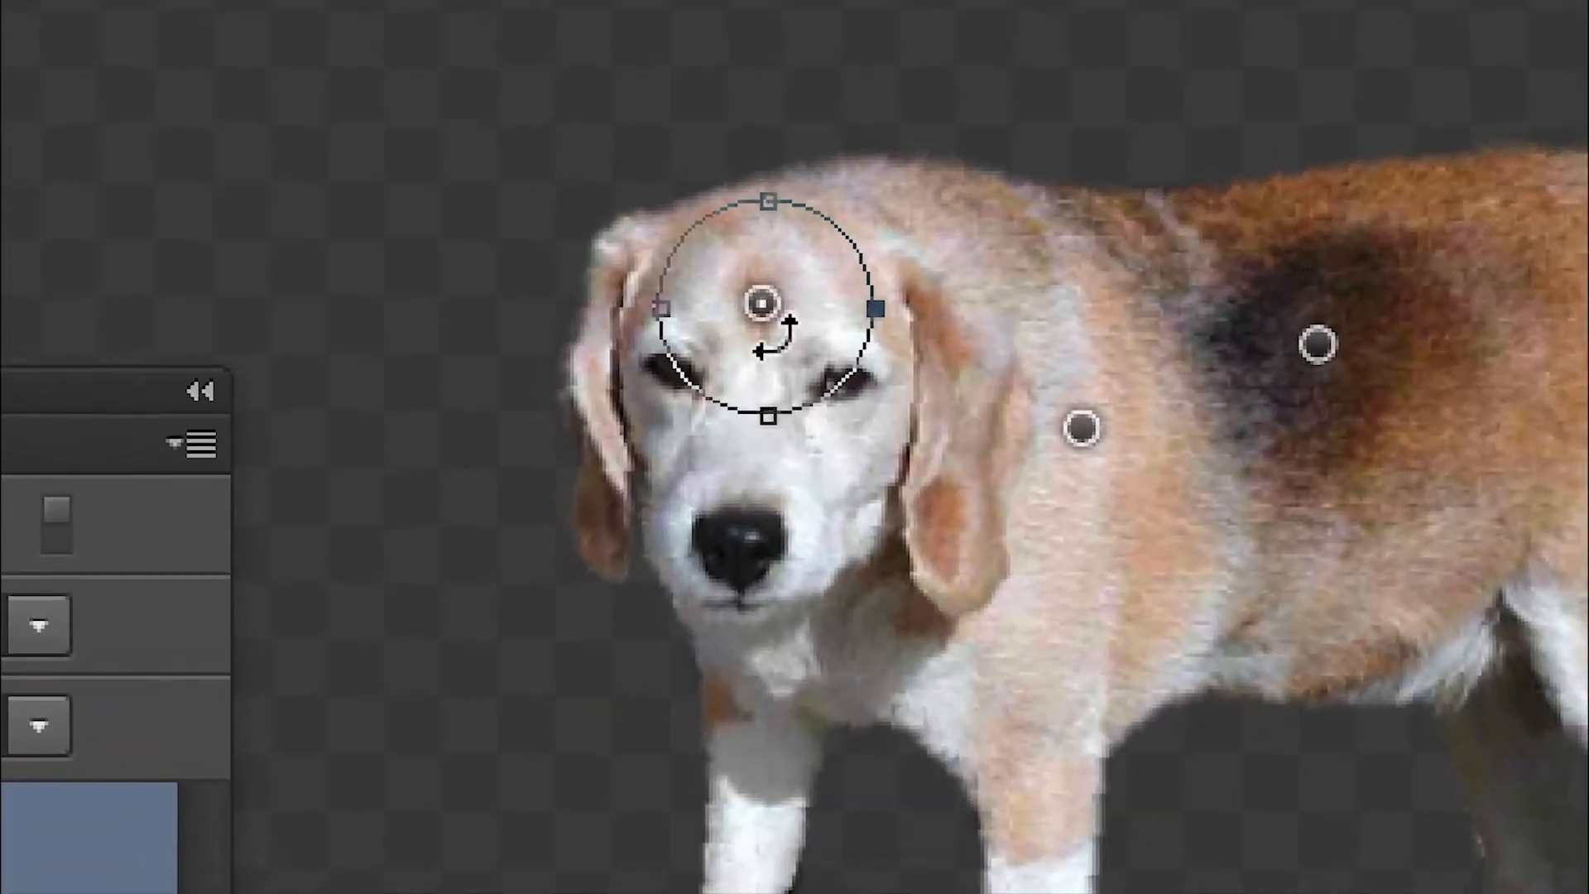
{"action": "left_click", "coordinate": [697, 289], "text": "alt"}
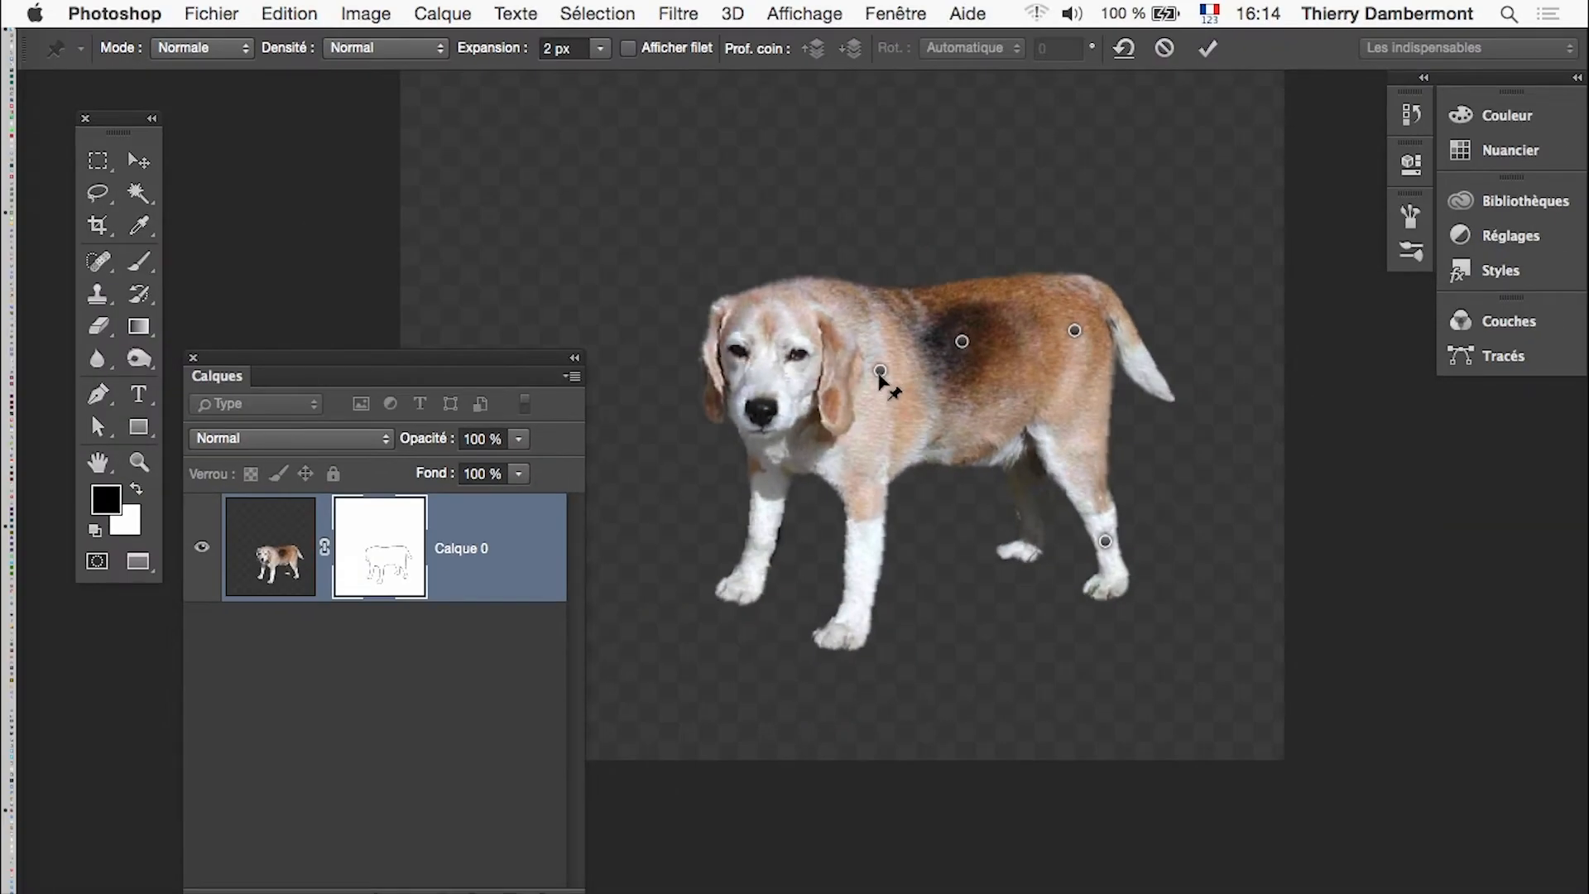
Step: Lift the beagle's front body with the shoulder pin and rotate the near hind leg's pin so the paw points down
{"action": "left_click_drag", "start_coordinate": [880, 370], "coordinate": [908, 251]}
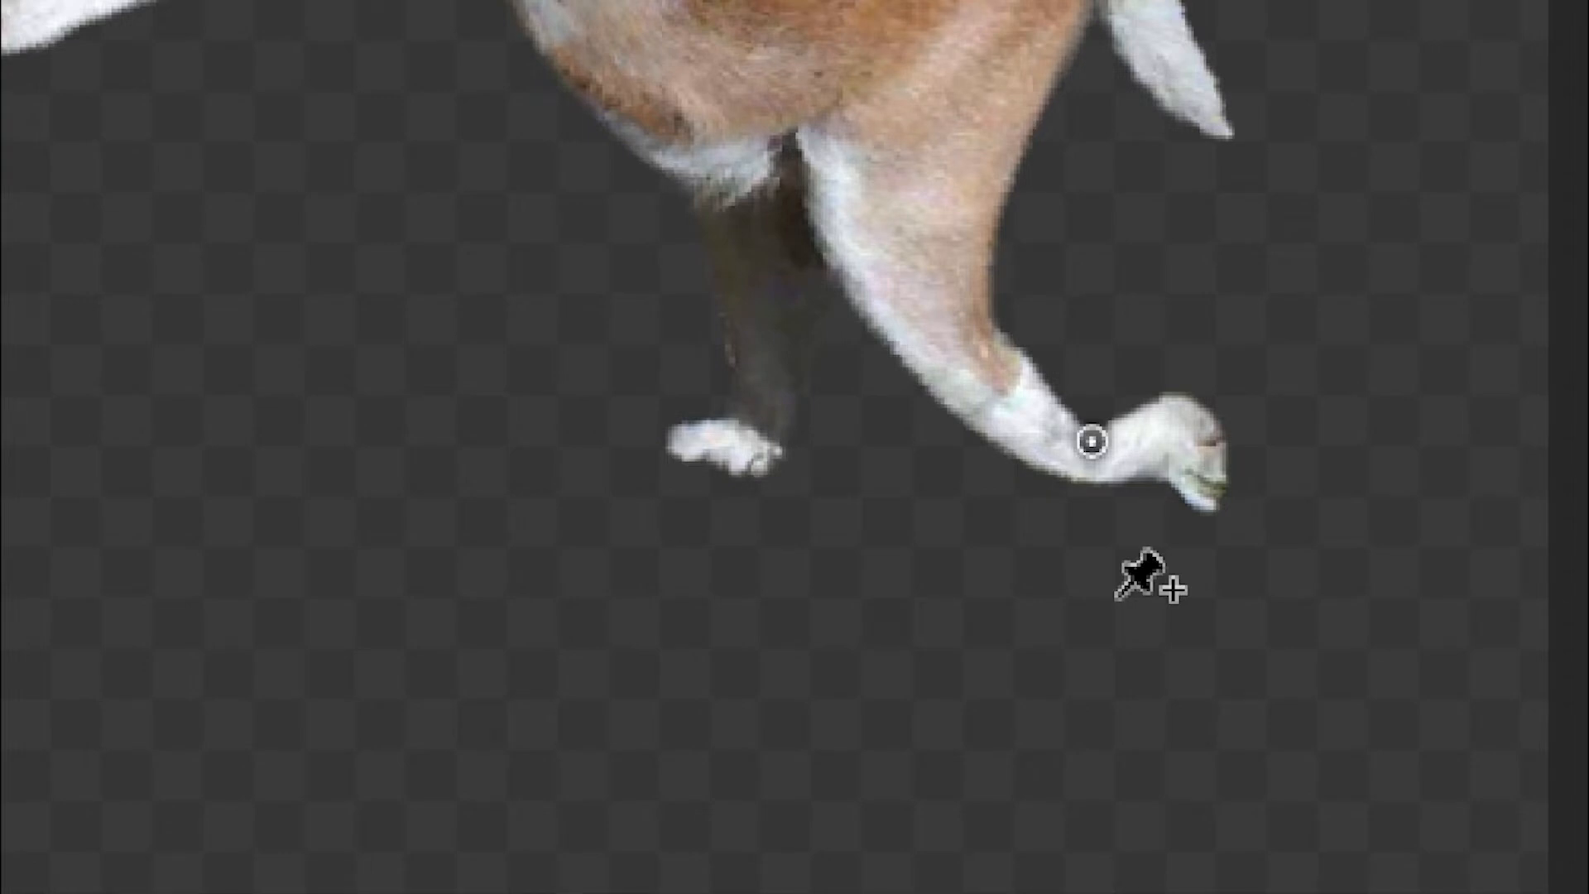
{"action": "left_click", "coordinate": [1092, 441]}
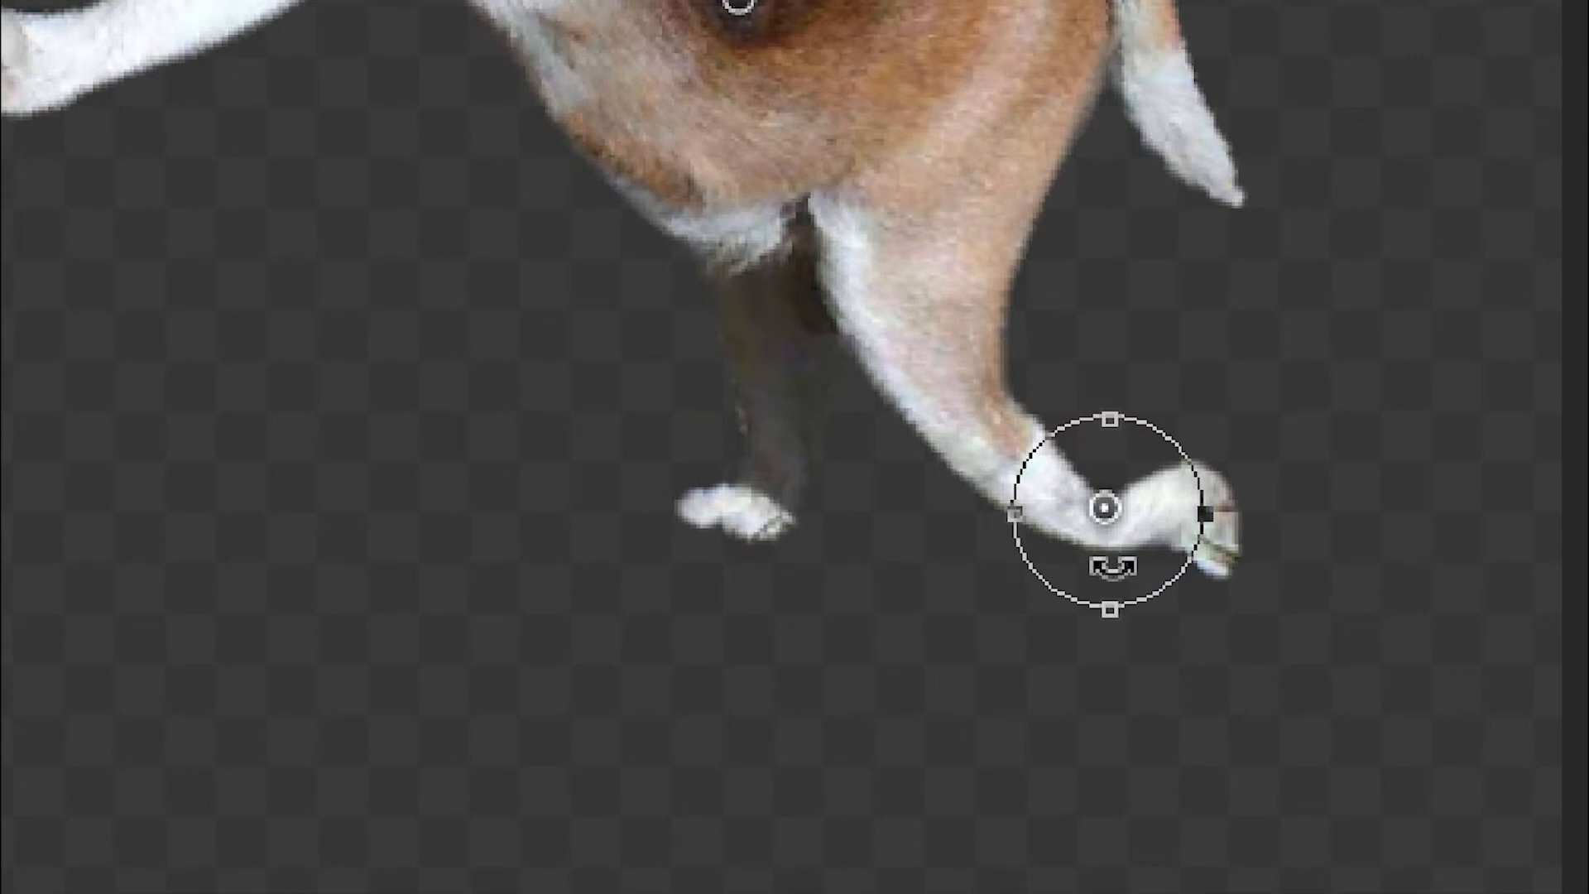
{"action": "left_click_drag", "start_coordinate": [1106, 569], "coordinate": [1057, 579]}
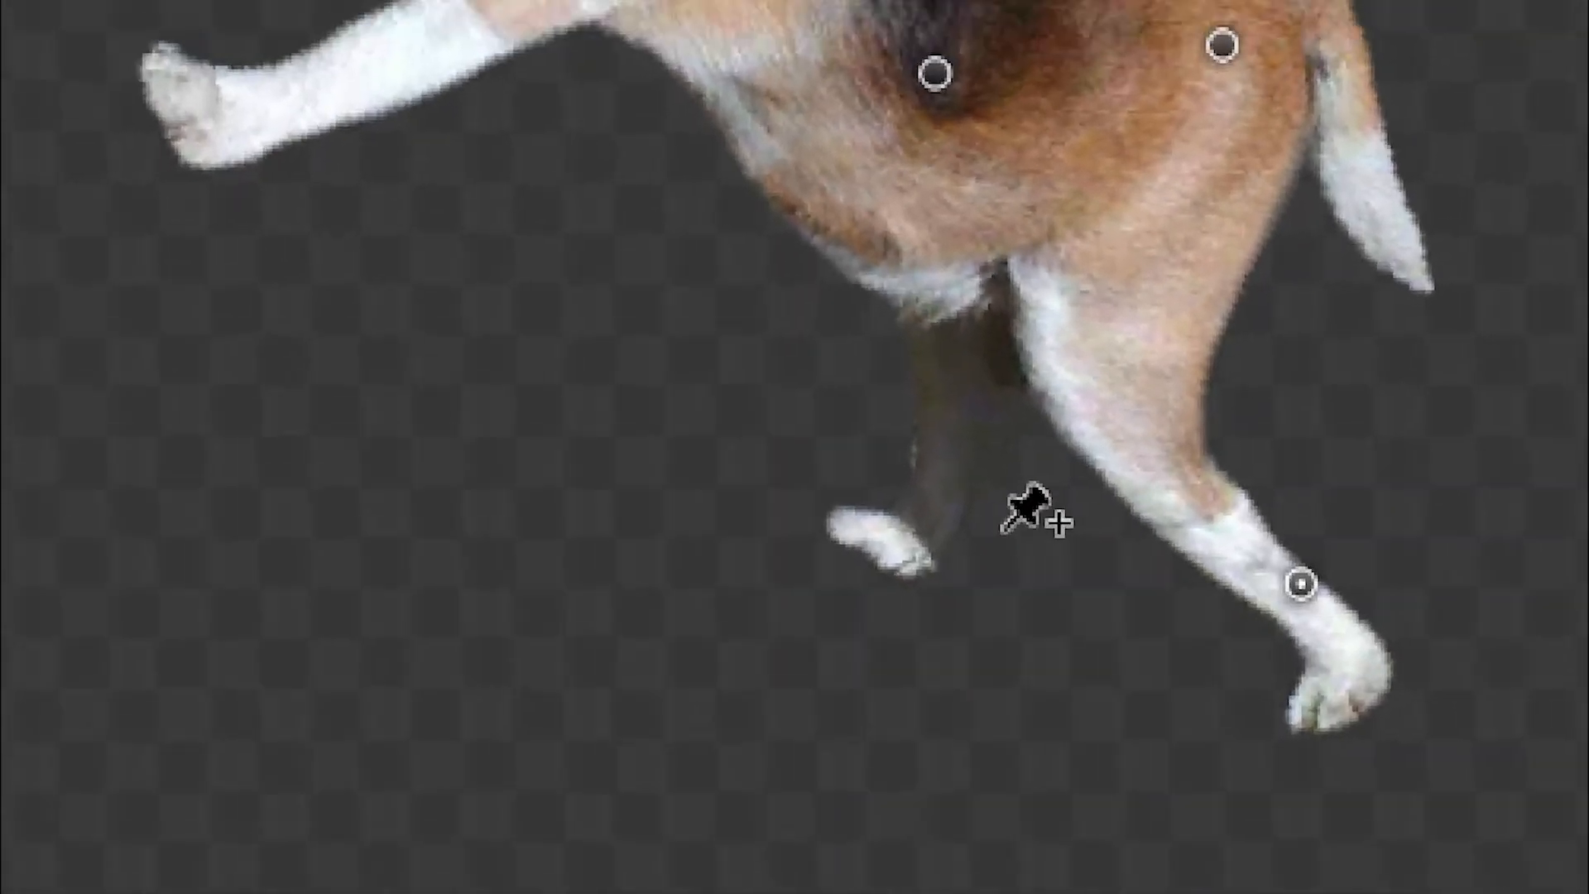
Step: Pin the beagle's far hind leg and pull it down and back, and adjust the near hind leg's pin
{"action": "left_click", "coordinate": [981, 517]}
{"action": "left_click_drag", "start_coordinate": [981, 522], "coordinate": [1090, 702]}
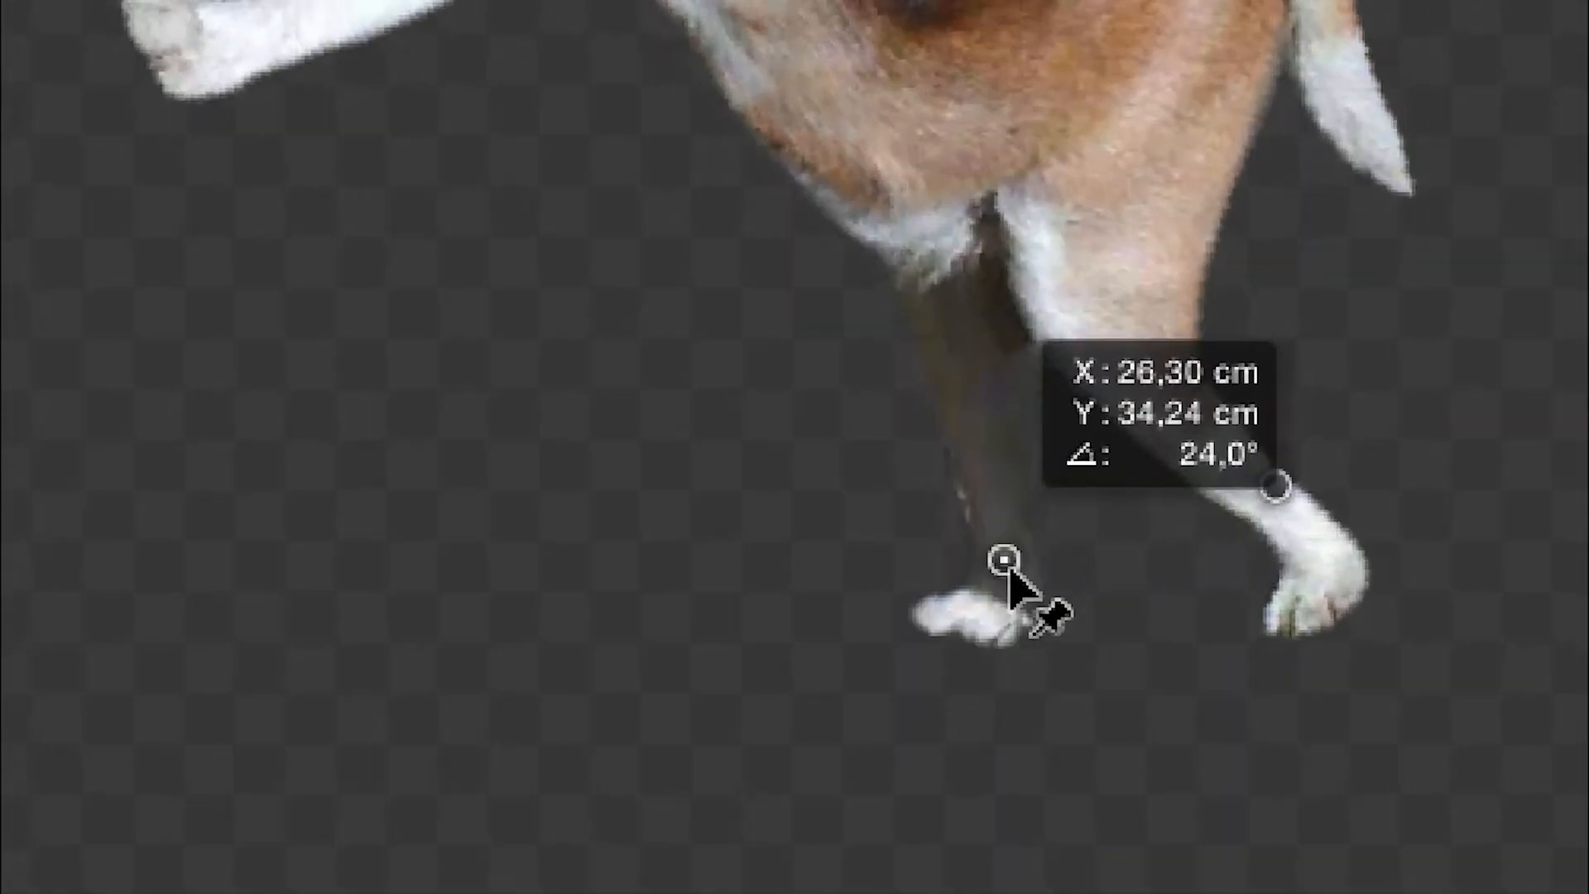
{"action": "mouse_move", "coordinate": [1014, 573]}
{"action": "left_mouse_down"}
{"action": "mouse_move", "coordinate": [1047, 614]}
{"action": "mouse_move", "coordinate": [1007, 588]}
{"action": "mouse_move", "coordinate": [1018, 581]}
{"action": "left_mouse_up"}
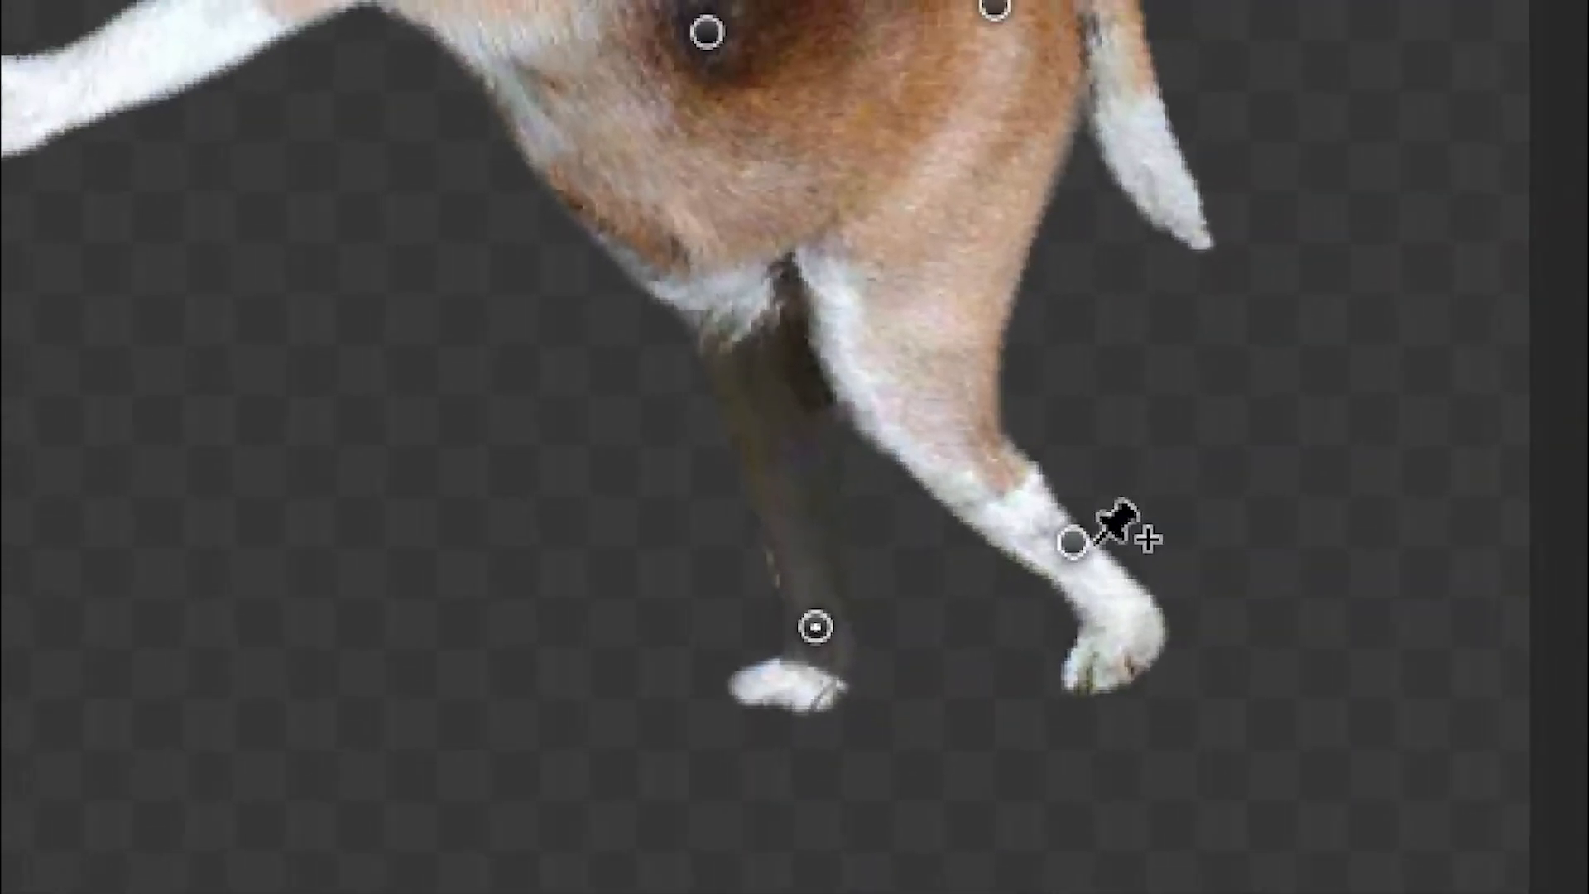
{"action": "mouse_move", "coordinate": [1093, 544]}
{"action": "left_mouse_down"}
{"action": "mouse_move", "coordinate": [1075, 596]}
{"action": "mouse_move", "coordinate": [1082, 539]}
{"action": "mouse_move", "coordinate": [1074, 564]}
{"action": "left_mouse_up"}
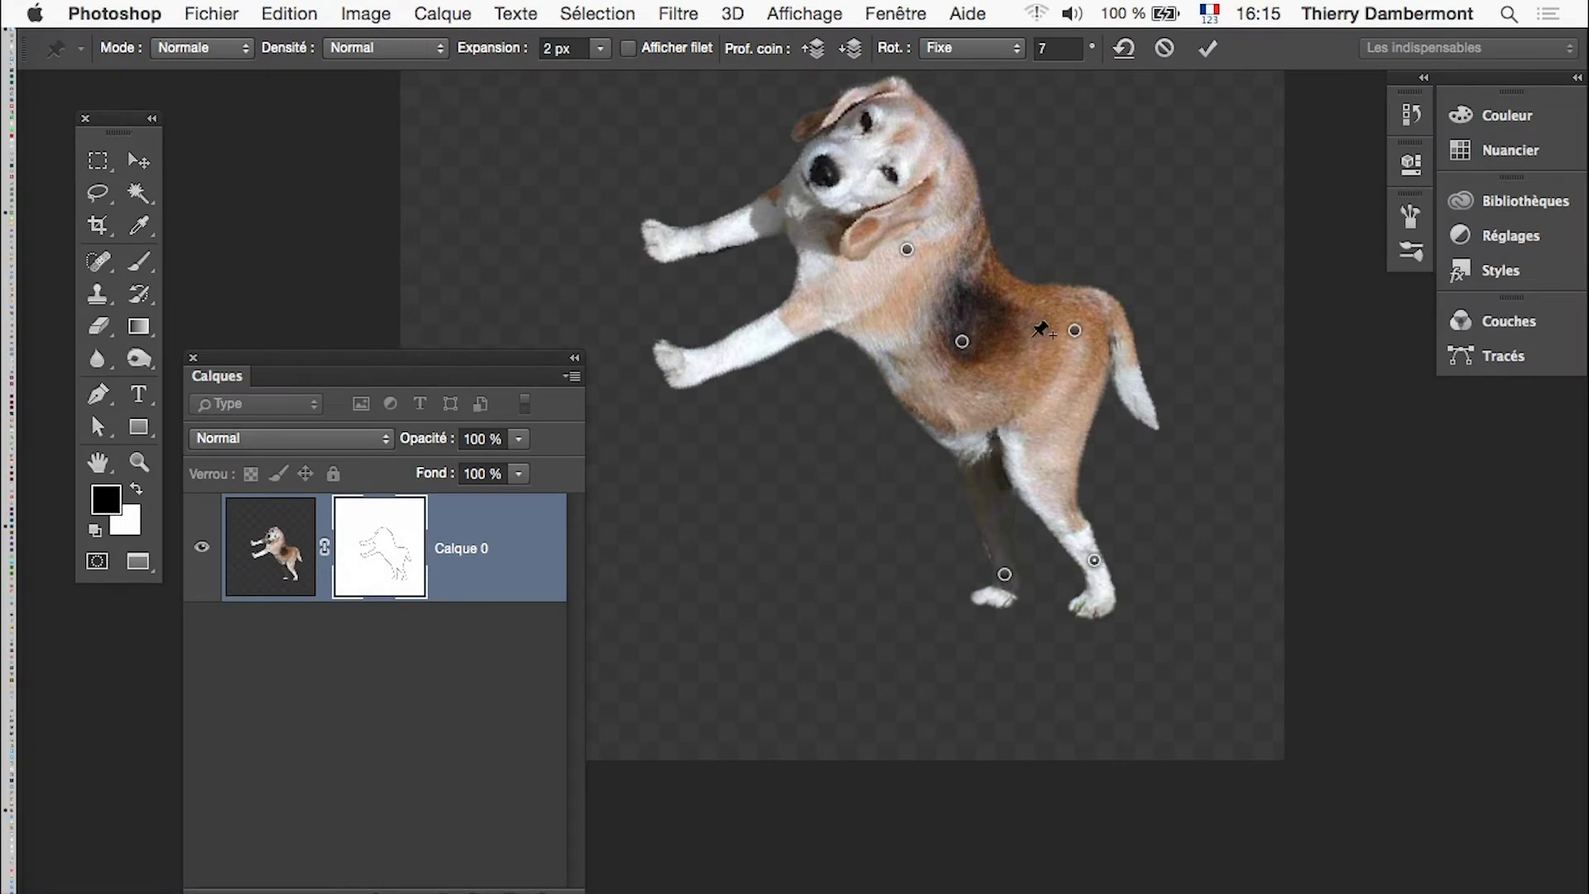
Step: Lower the beagle's hip and shoulder pins, and place pins at the tops of both front legs
{"action": "left_click_drag", "start_coordinate": [1074, 331], "coordinate": [1036, 407]}
{"action": "left_click_drag", "start_coordinate": [907, 249], "coordinate": [881, 287]}
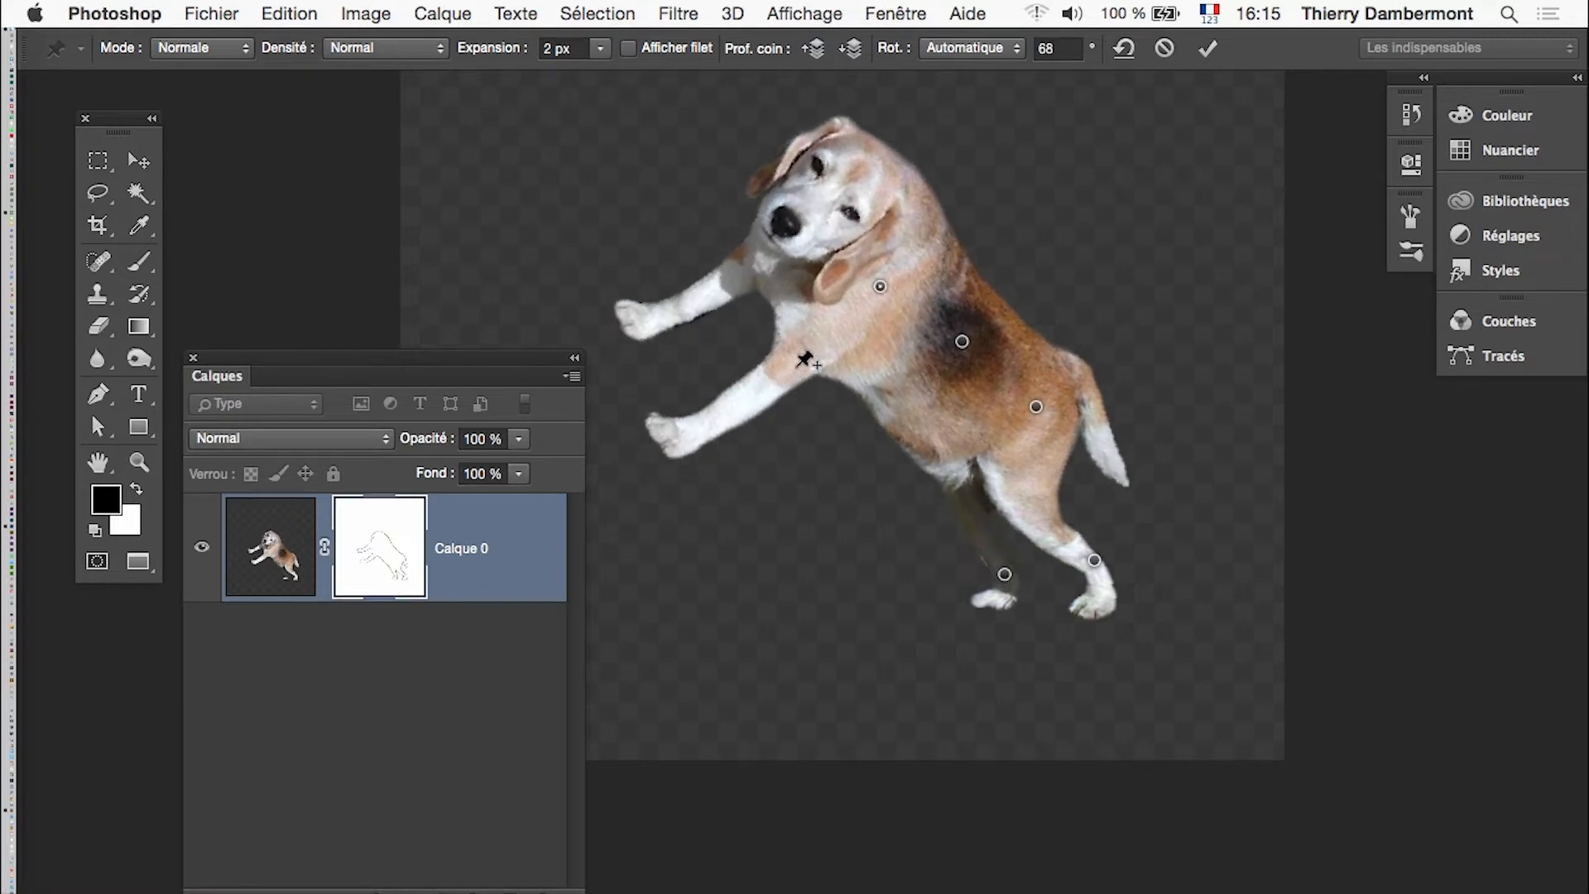
{"action": "left_click", "coordinate": [799, 352]}
{"action": "left_click", "coordinate": [732, 289]}
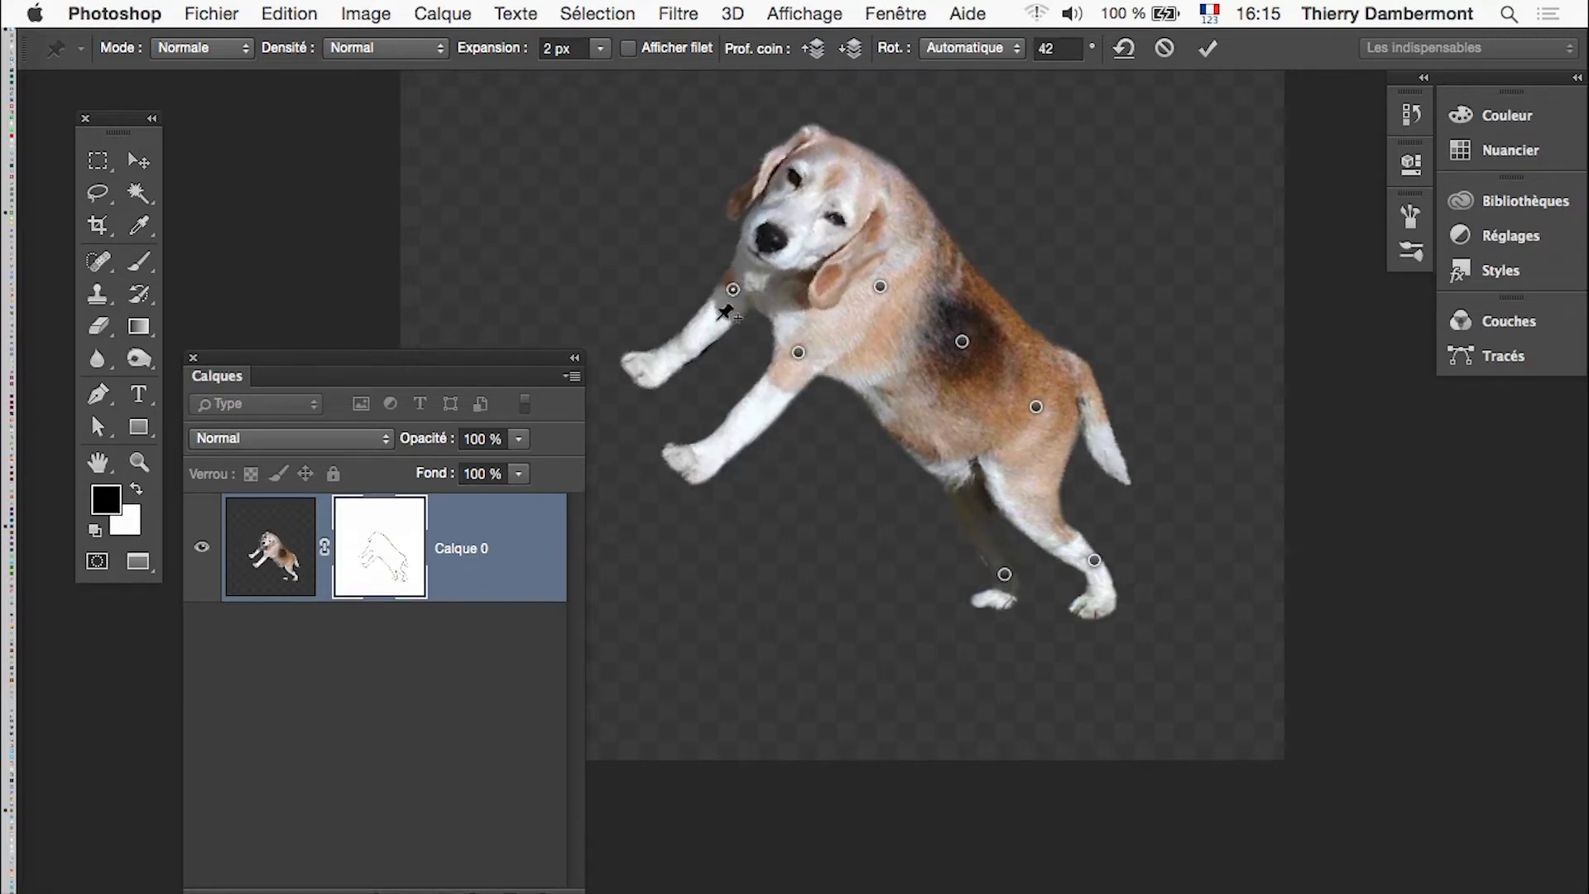
Step: Pull both front paws down with new pins and remove the pin at the top of the far front leg
{"action": "left_click_drag", "start_coordinate": [720, 454], "coordinate": [758, 488]}
{"action": "left_click_drag", "start_coordinate": [659, 365], "coordinate": [672, 447]}
{"action": "left_click_drag", "start_coordinate": [733, 290], "coordinate": [733, 335]}
{"action": "left_click", "coordinate": [734, 335], "text": "alt"}
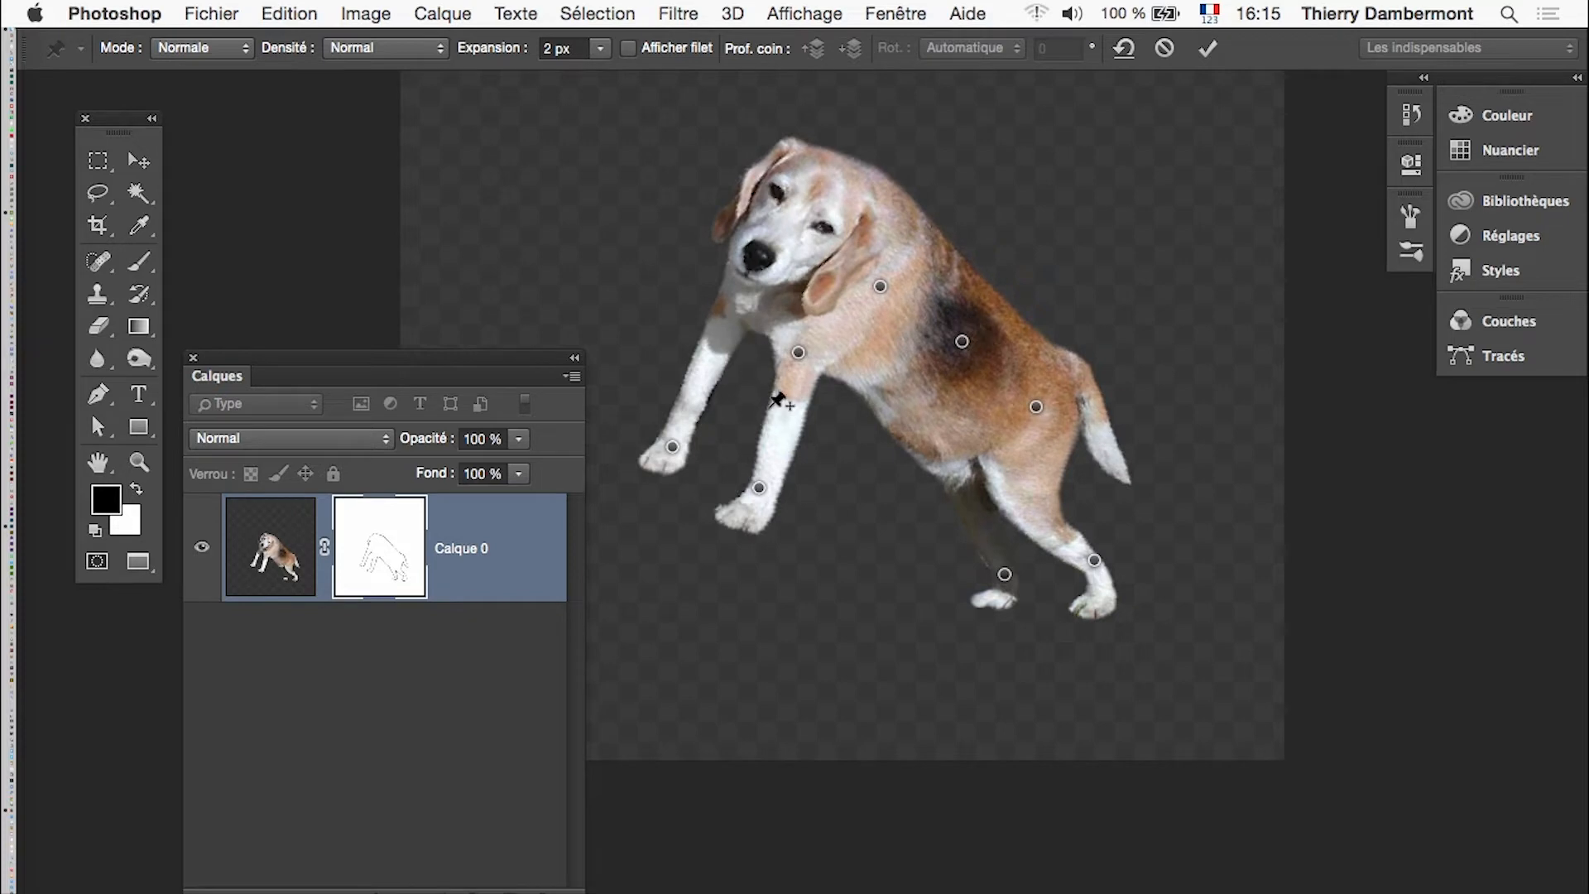
Step: Pin the beagle's forehead, test and delete an extra pin beside the ear, and apply the puppet warp
{"action": "left_click", "coordinate": [818, 209]}
{"action": "left_click_drag", "start_coordinate": [818, 210], "coordinate": [866, 240]}
{"action": "left_click", "coordinate": [862, 226]}
{"action": "left_click", "coordinate": [866, 241], "text": "alt"}
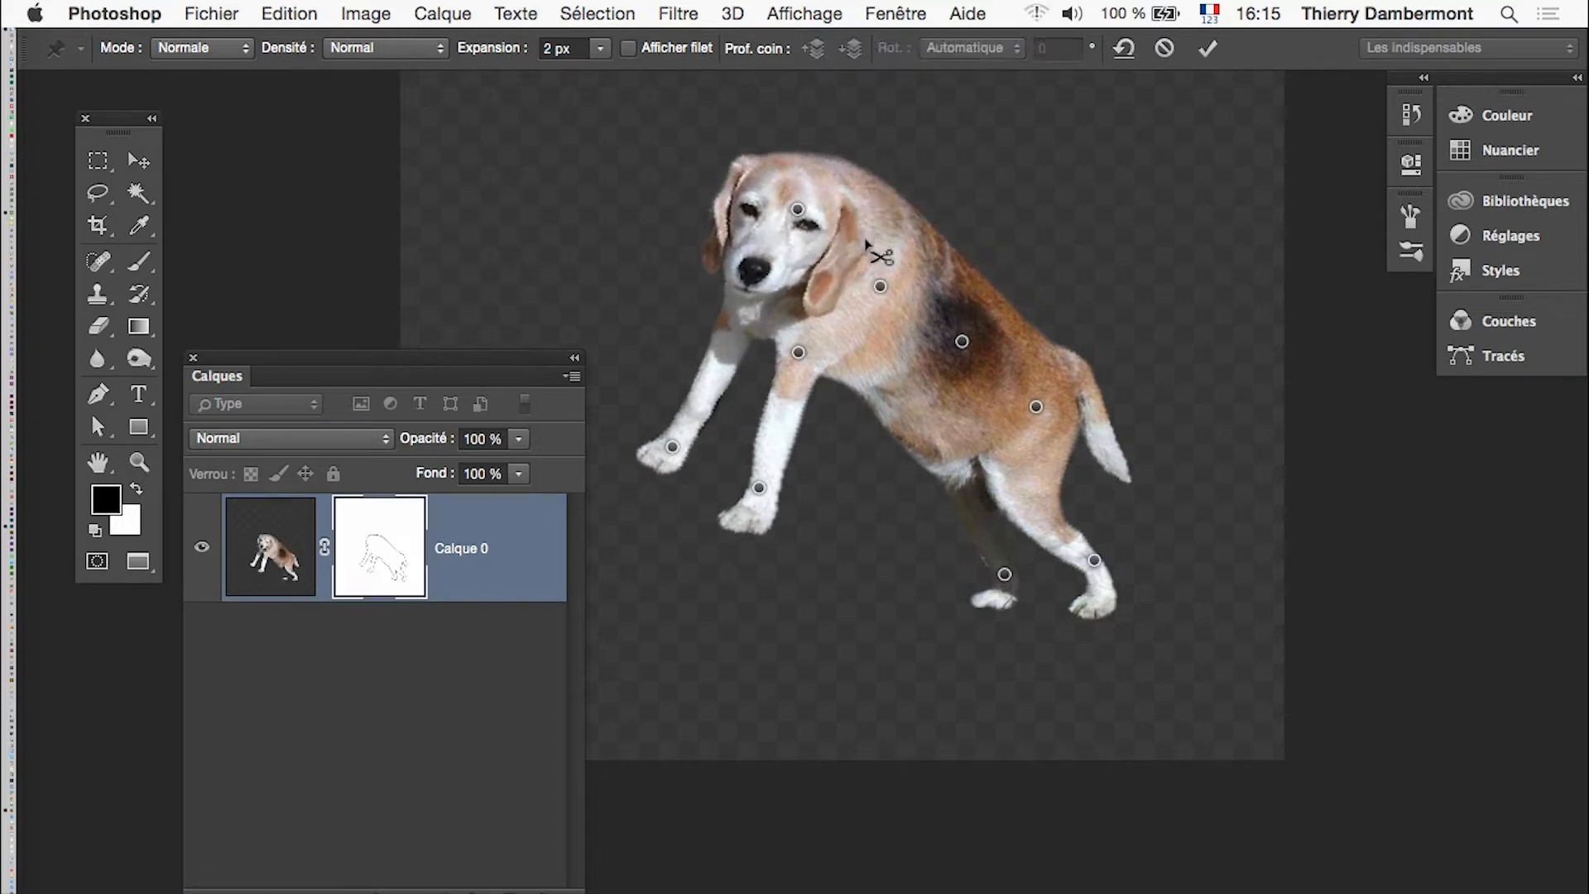
{"action": "left_click", "coordinate": [1208, 49]}
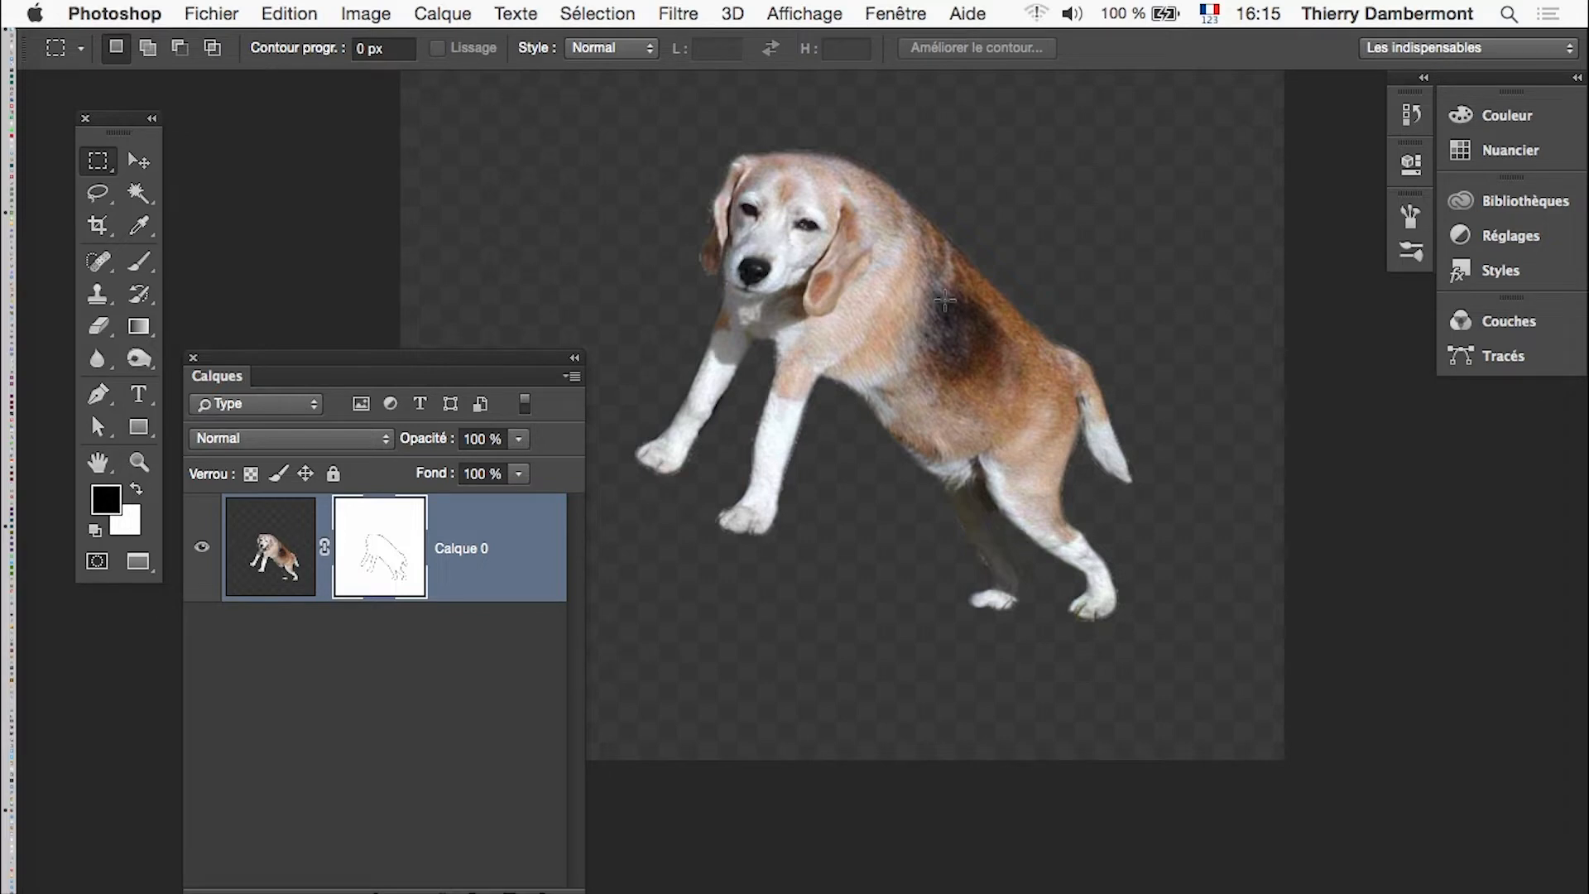
Step: Undo the puppet warp on the beagle layer
{"action": "scroll", "coordinate": [900, 229], "scroll_direction": "up", "scroll_amount": 3}
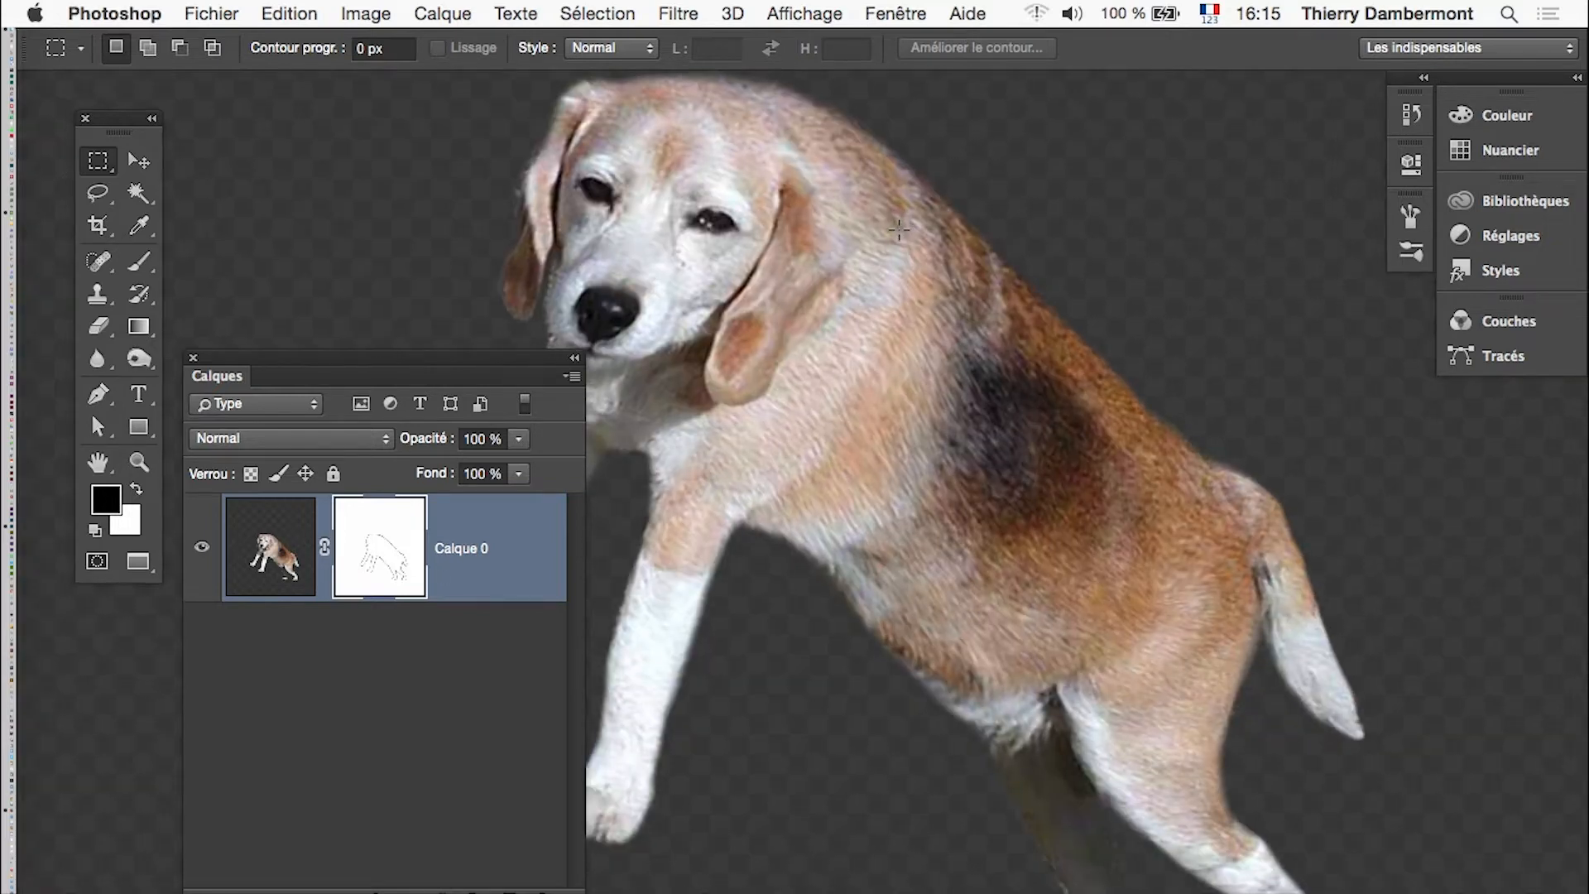
{"action": "left_click", "coordinate": [298, 14]}
{"action": "left_click", "coordinate": [306, 33]}
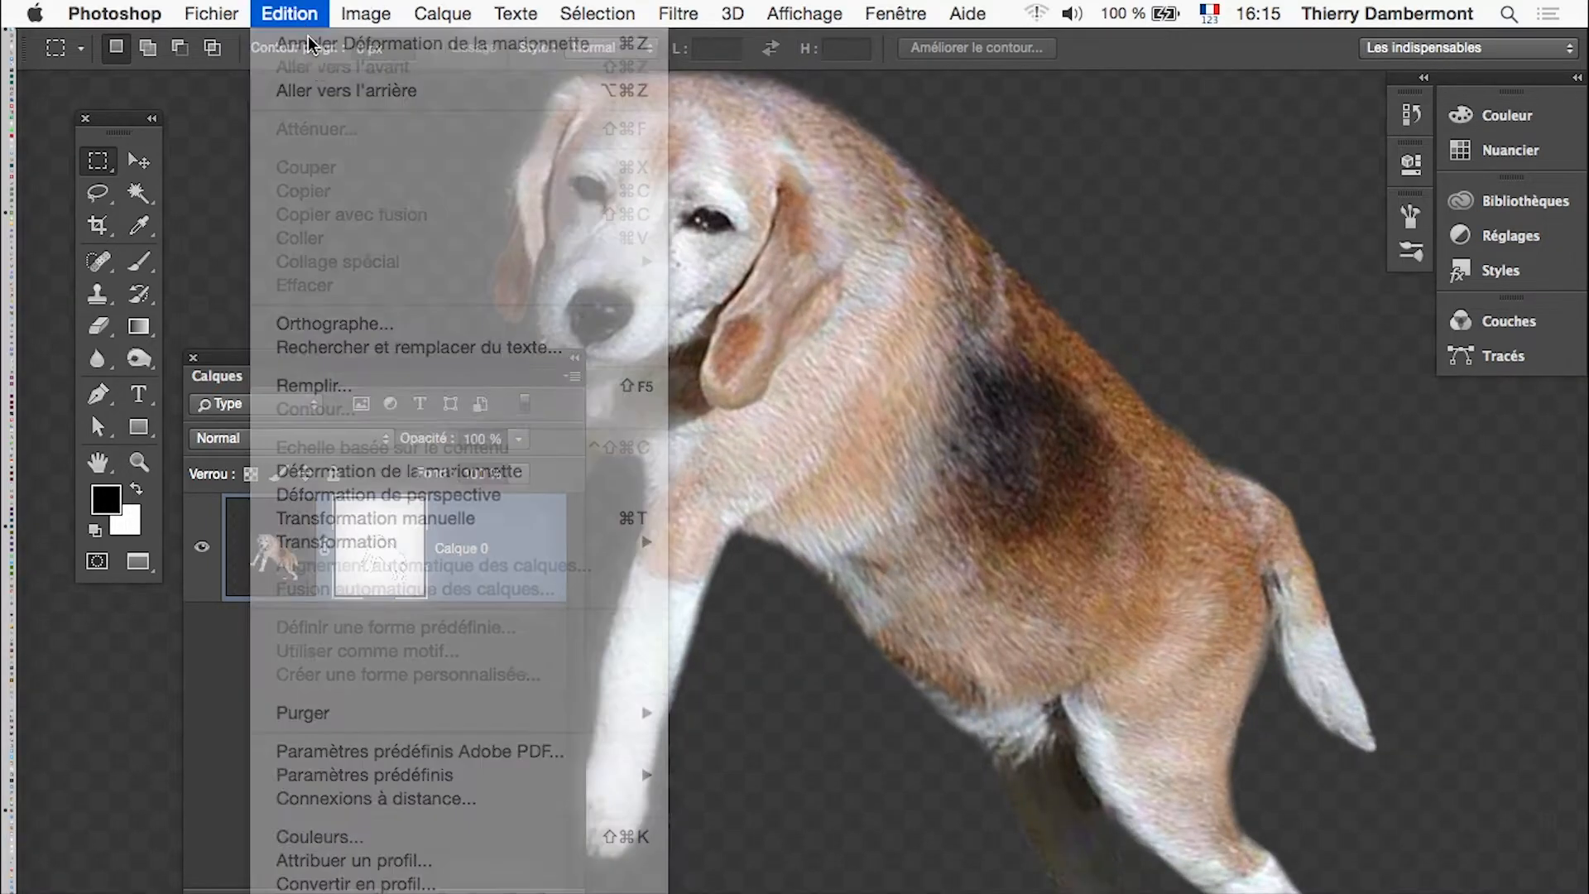
{"action": "left_click", "coordinate": [985, 616], "text": "alt"}
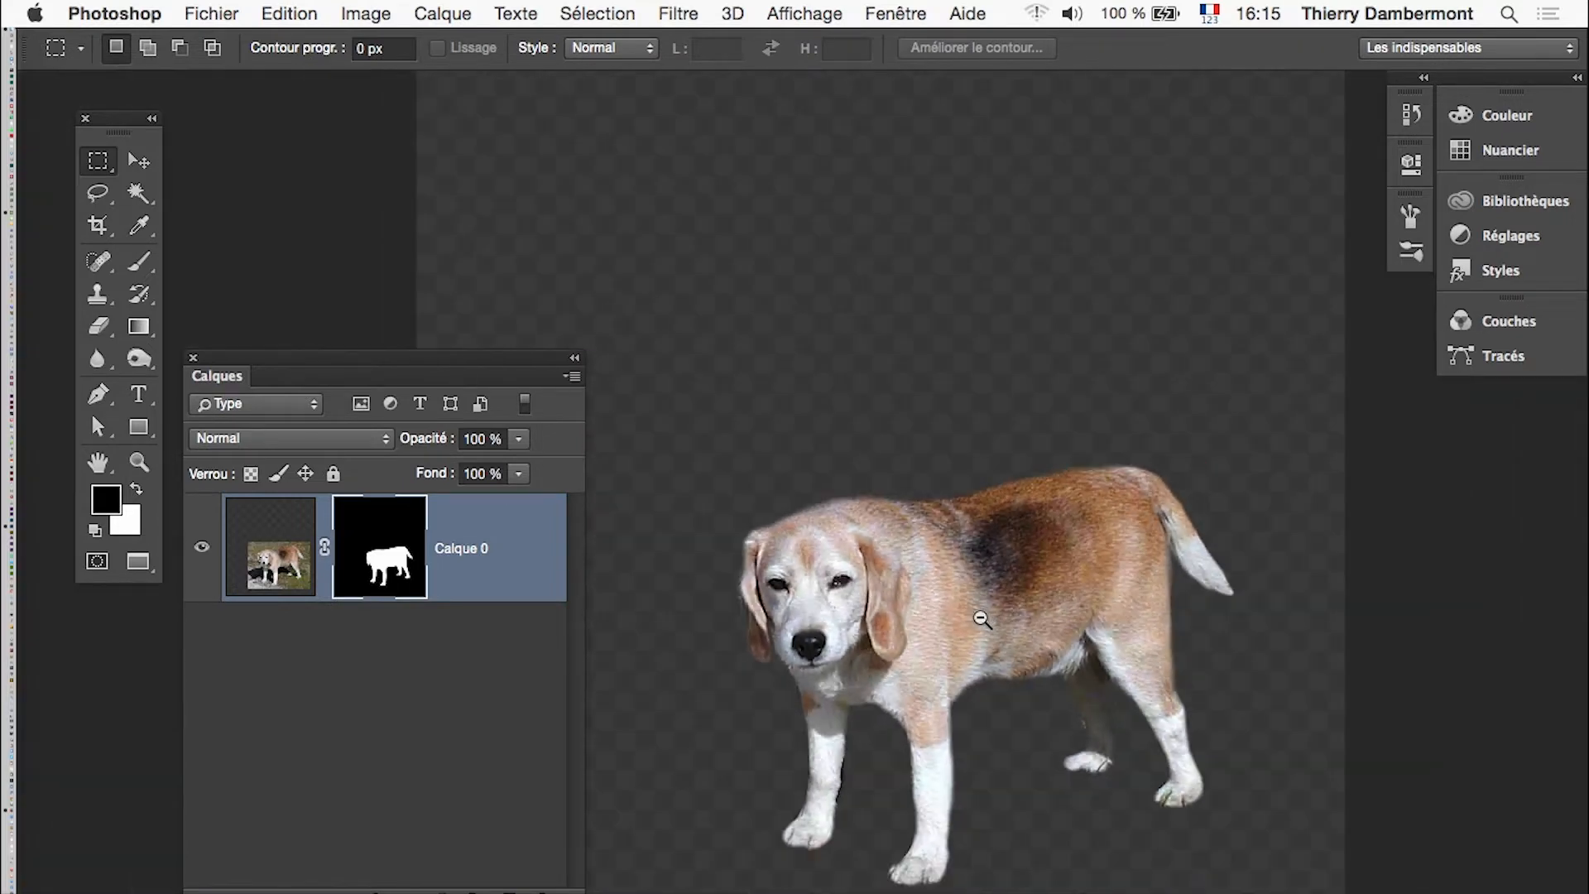
Step: Enlarge the Layers panel and convert the beagle's Calque 0 layer to a smart object
{"action": "left_click_drag", "start_coordinate": [580, 893], "coordinate": [655, 840]}
{"action": "right_click", "coordinate": [553, 542]}
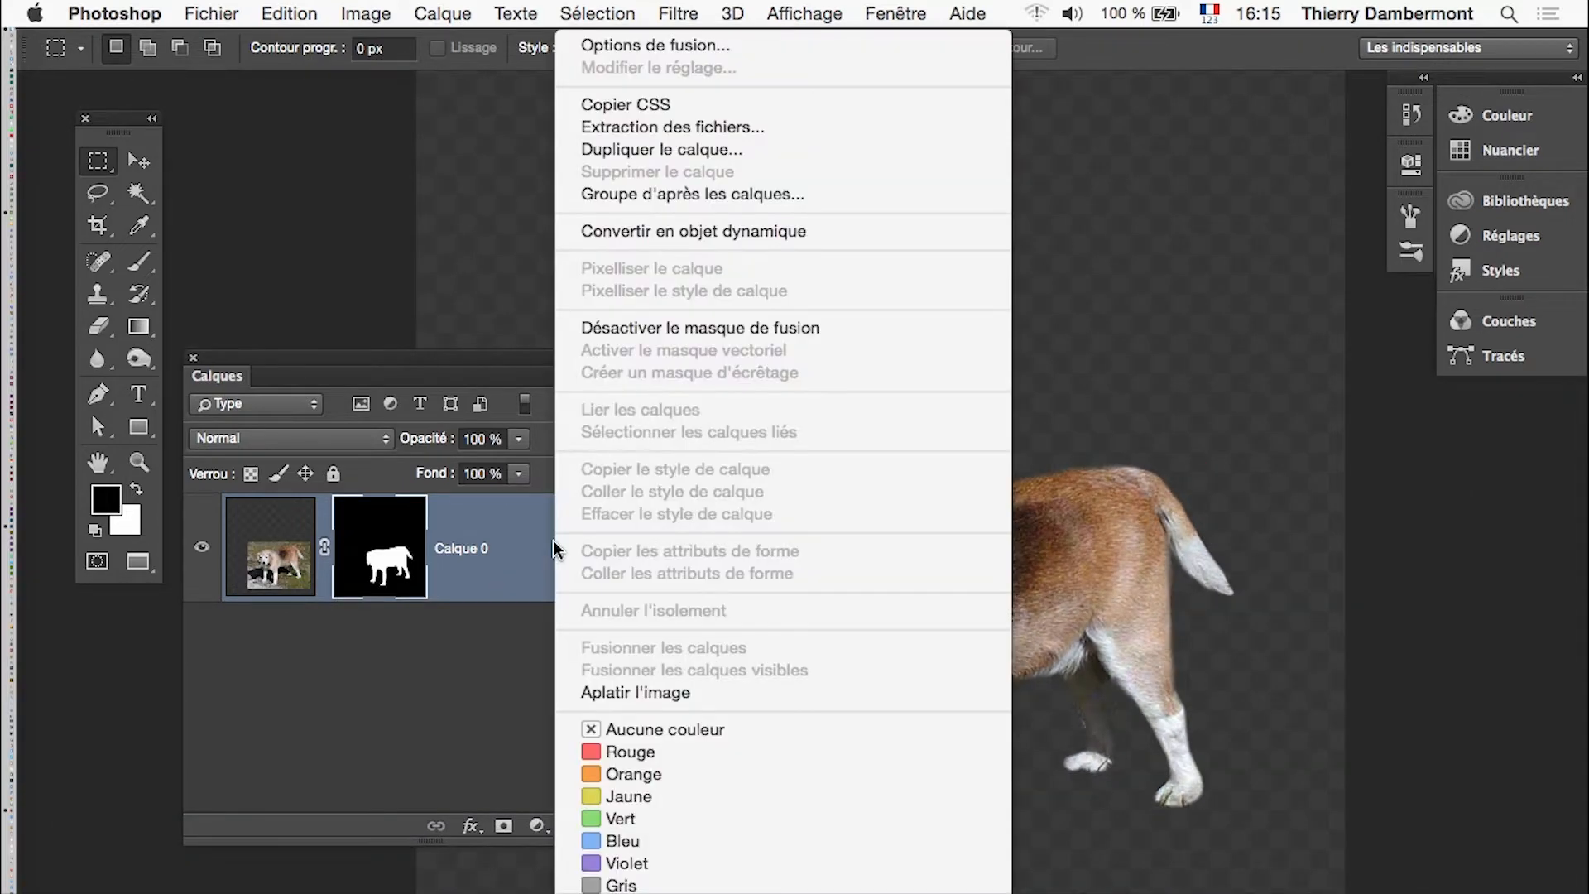
{"action": "left_click", "coordinate": [719, 232]}
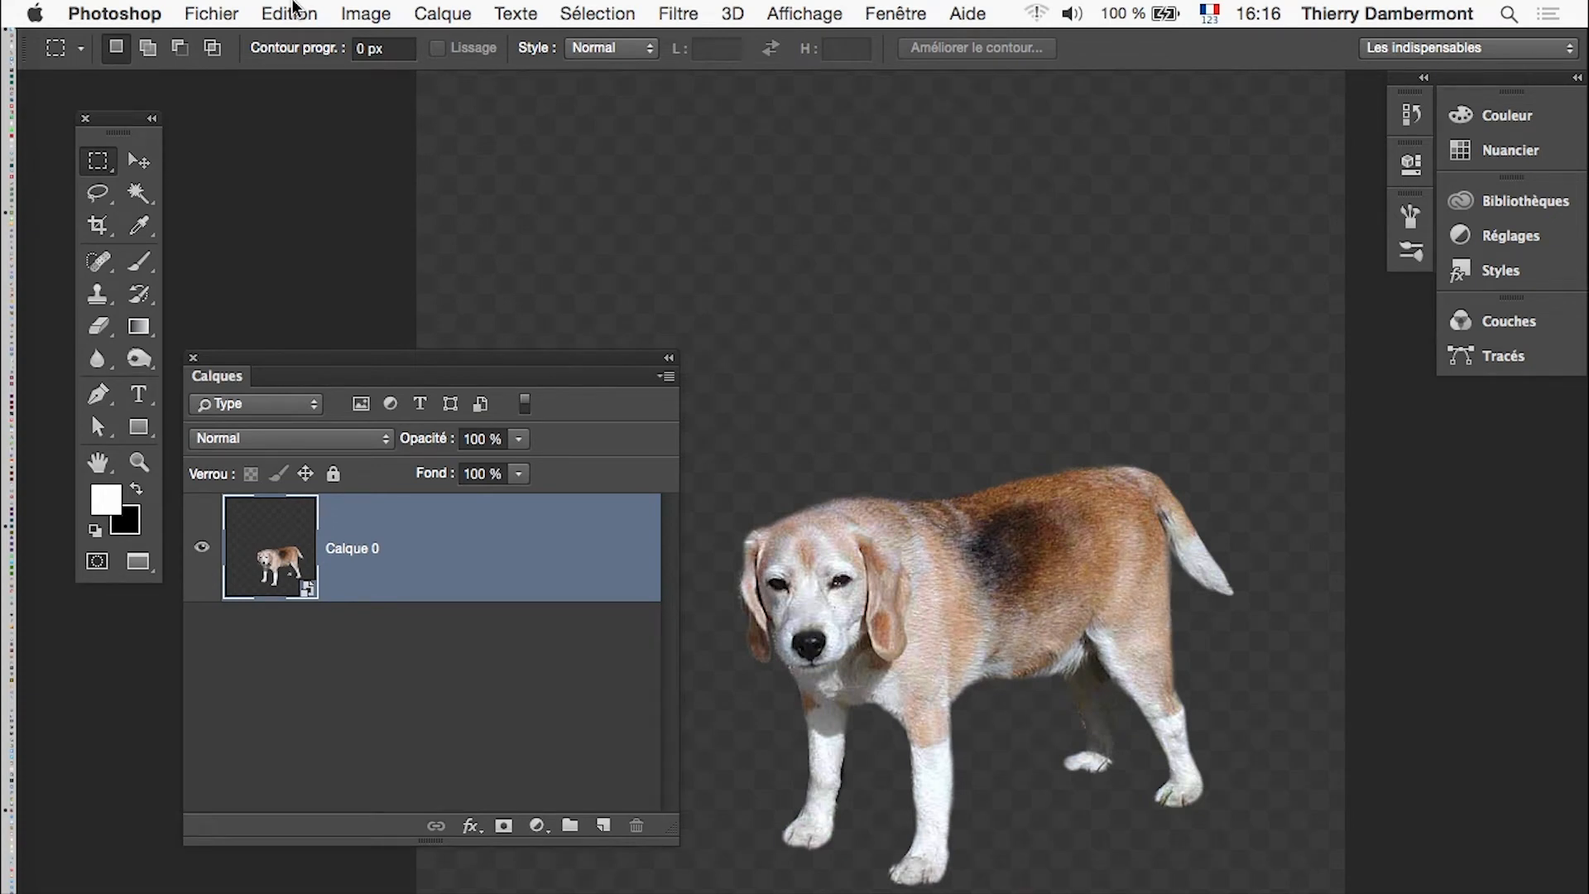
Step: Start Puppet Warp on the smart object, pin the hip, near hind paw, head and belly, lift the head and lower the hip
{"action": "left_click", "coordinate": [294, 10]}
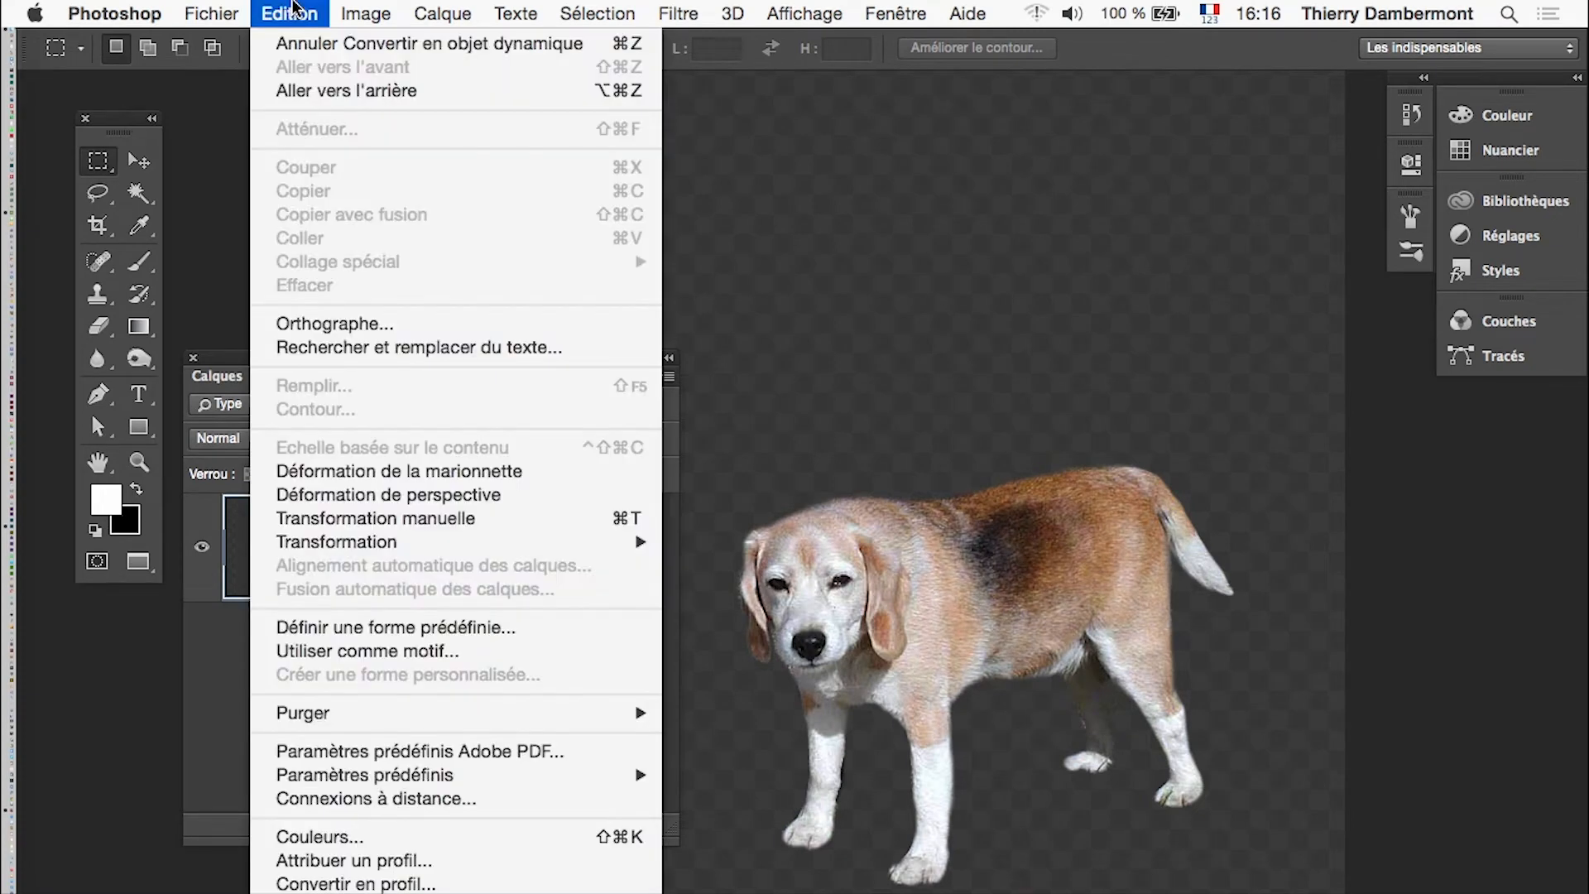
{"action": "left_click", "coordinate": [345, 474]}
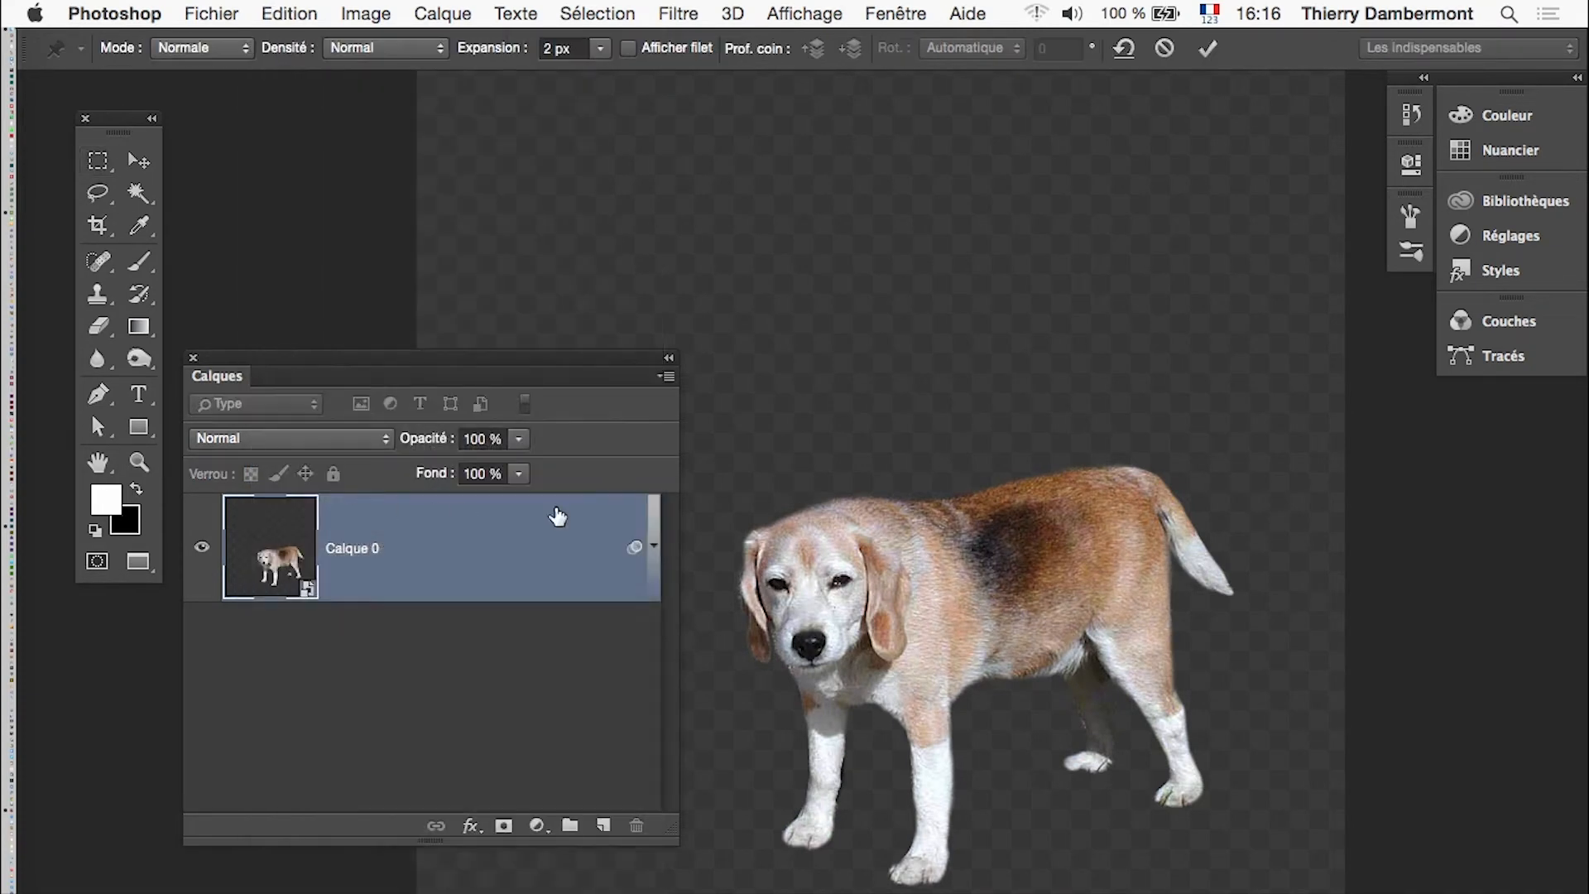
{"action": "left_click", "coordinate": [1106, 532]}
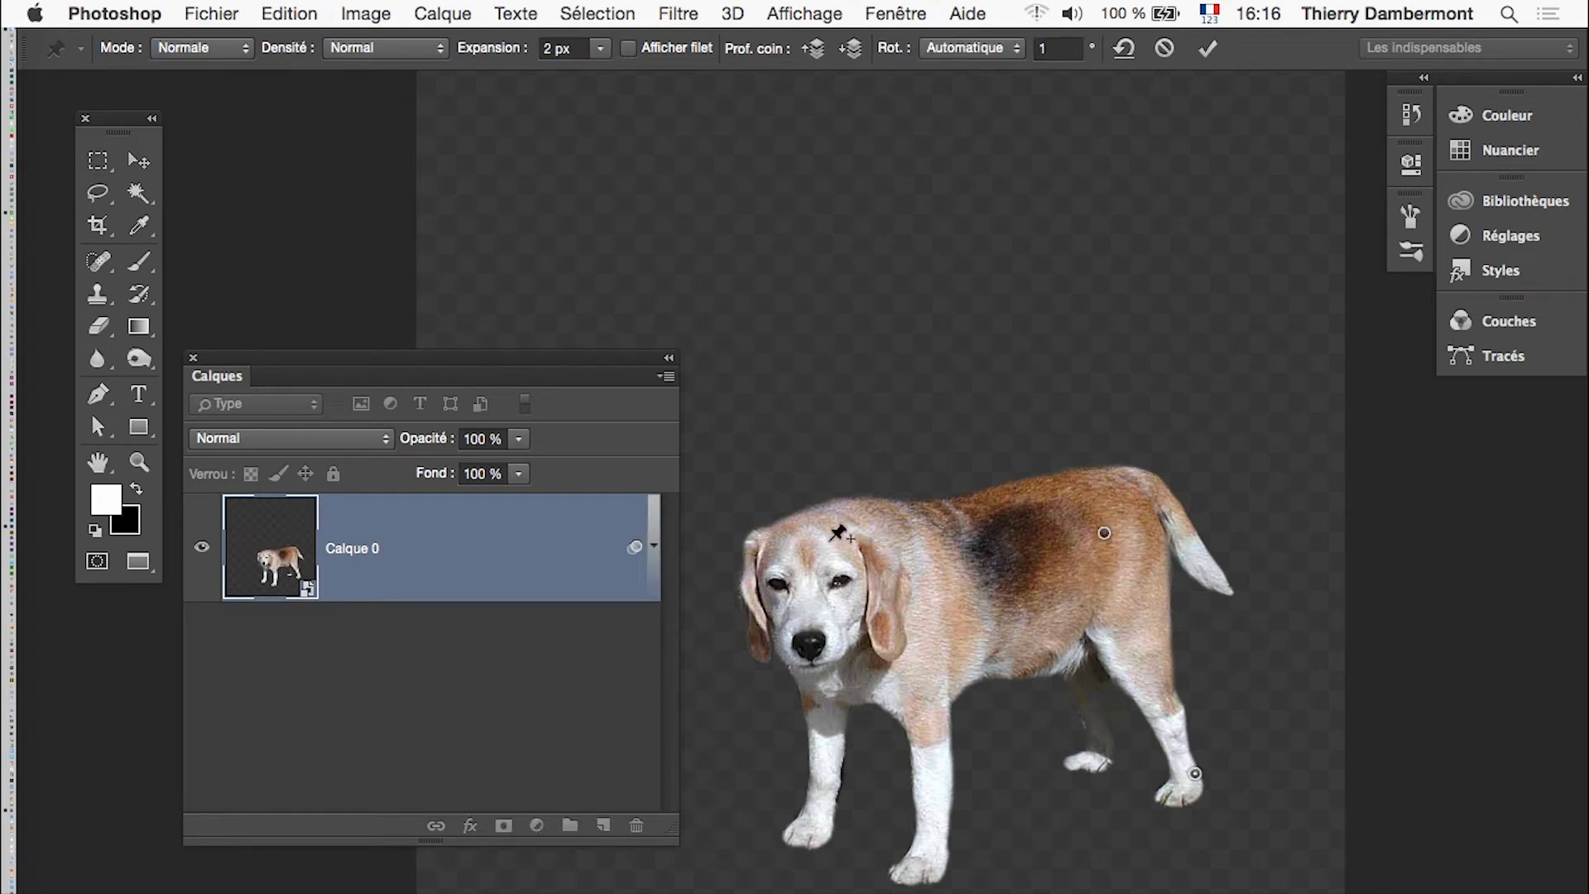
{"action": "left_click_drag", "start_coordinate": [873, 548], "coordinate": [963, 414]}
{"action": "left_click", "coordinate": [1065, 618]}
{"action": "left_click_drag", "start_coordinate": [1104, 534], "coordinate": [1107, 577]}
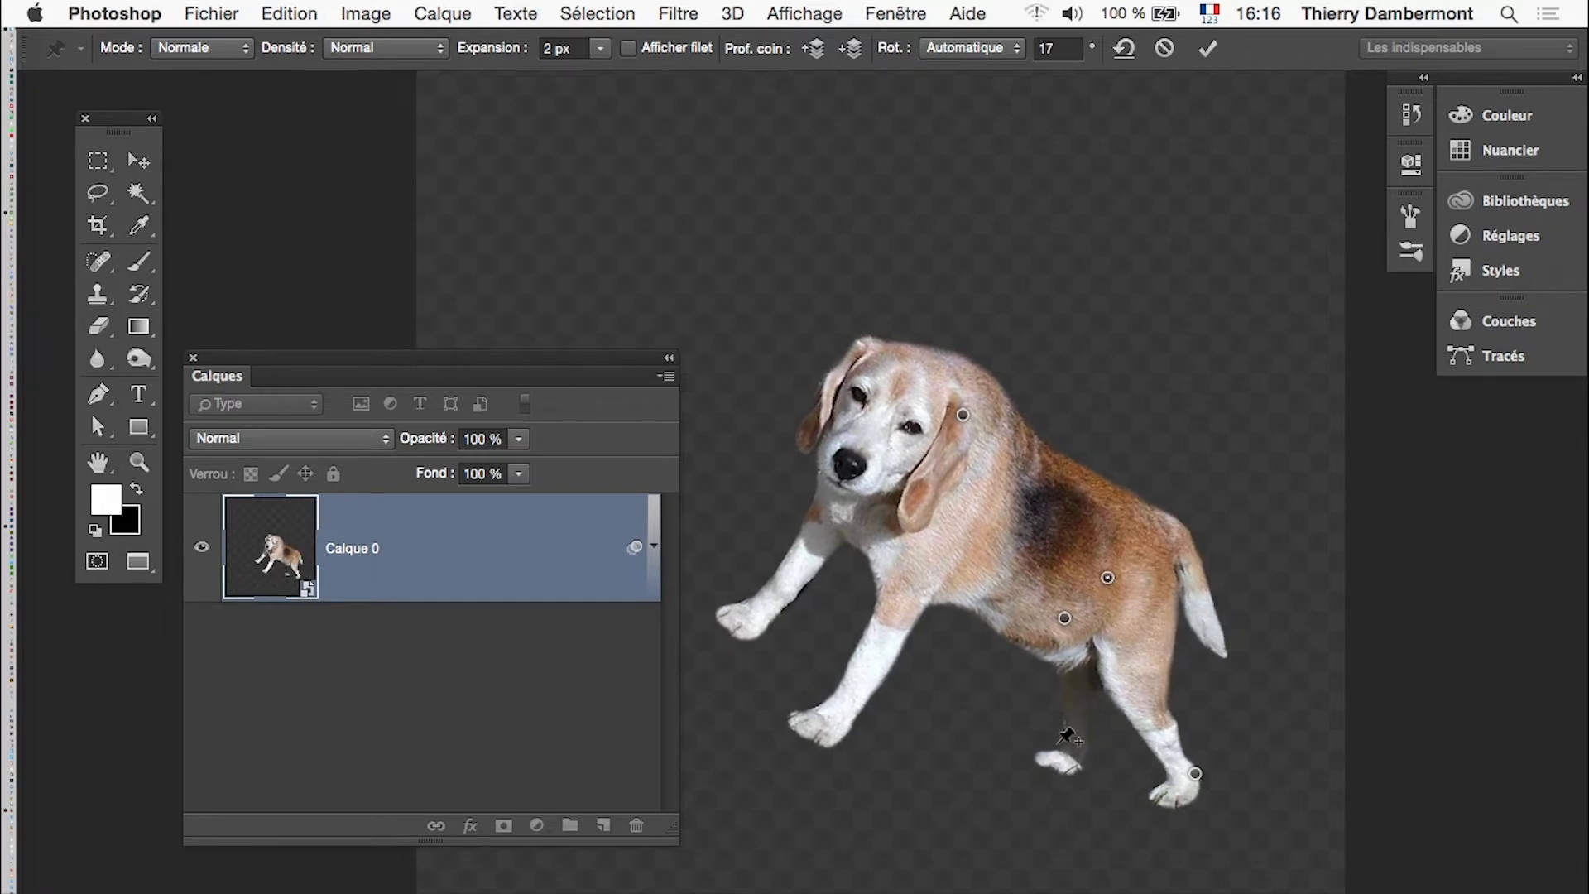
Step: Pin the far hind paw and pull it down, lower the head by its ear pin, and pin the shoulder
{"action": "left_click", "coordinate": [1077, 749]}
{"action": "left_click_drag", "start_coordinate": [1077, 749], "coordinate": [1076, 779]}
{"action": "left_click_drag", "start_coordinate": [962, 415], "coordinate": [916, 453]}
{"action": "left_click", "coordinate": [1006, 518]}
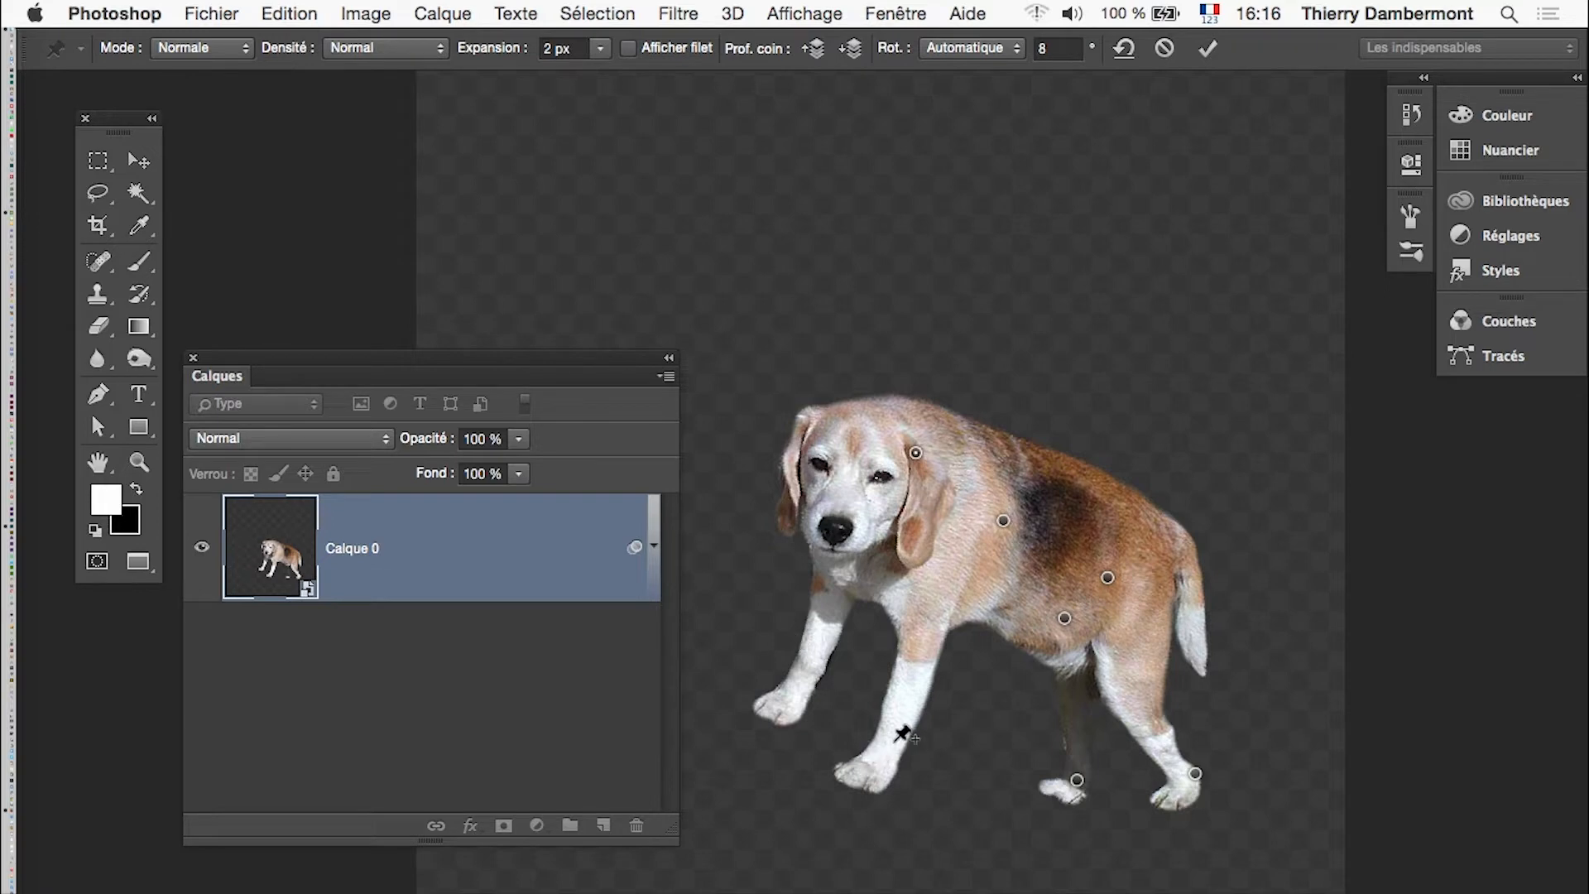
Step: Pin both of the beagle's front legs and shift them so they stand straighter under the chest
{"action": "mouse_move", "coordinate": [899, 739]}
{"action": "left_mouse_down"}
{"action": "mouse_move", "coordinate": [907, 704]}
{"action": "mouse_move", "coordinate": [909, 728]}
{"action": "mouse_move", "coordinate": [918, 698]}
{"action": "mouse_move", "coordinate": [938, 710]}
{"action": "mouse_move", "coordinate": [916, 720]}
{"action": "left_mouse_up"}
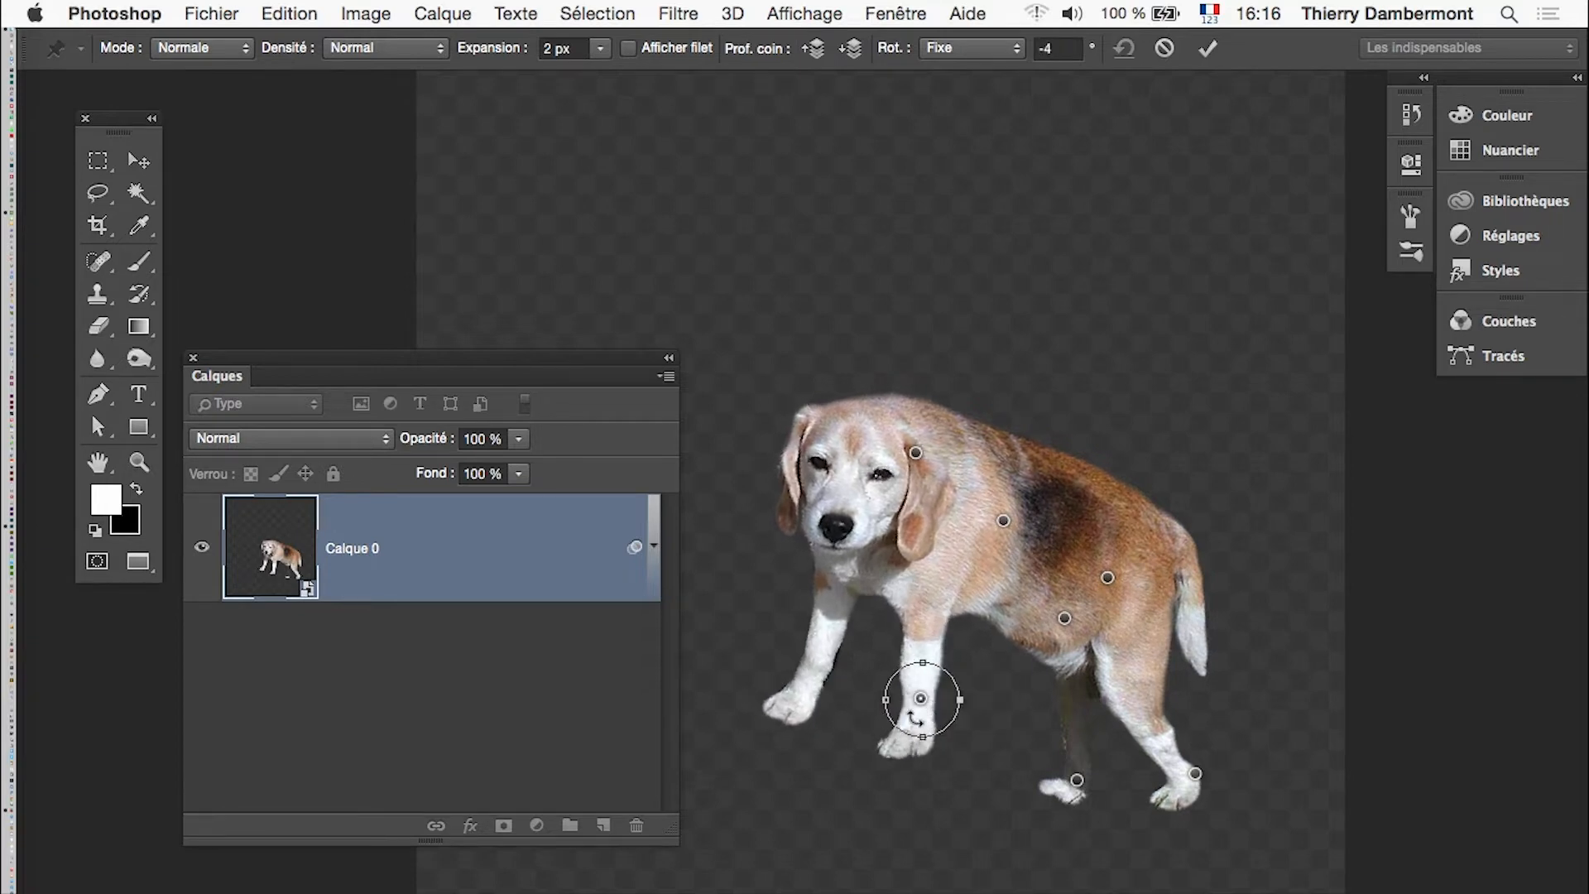
{"action": "left_click", "coordinate": [817, 663]}
{"action": "left_click_drag", "start_coordinate": [811, 688], "coordinate": [823, 690]}
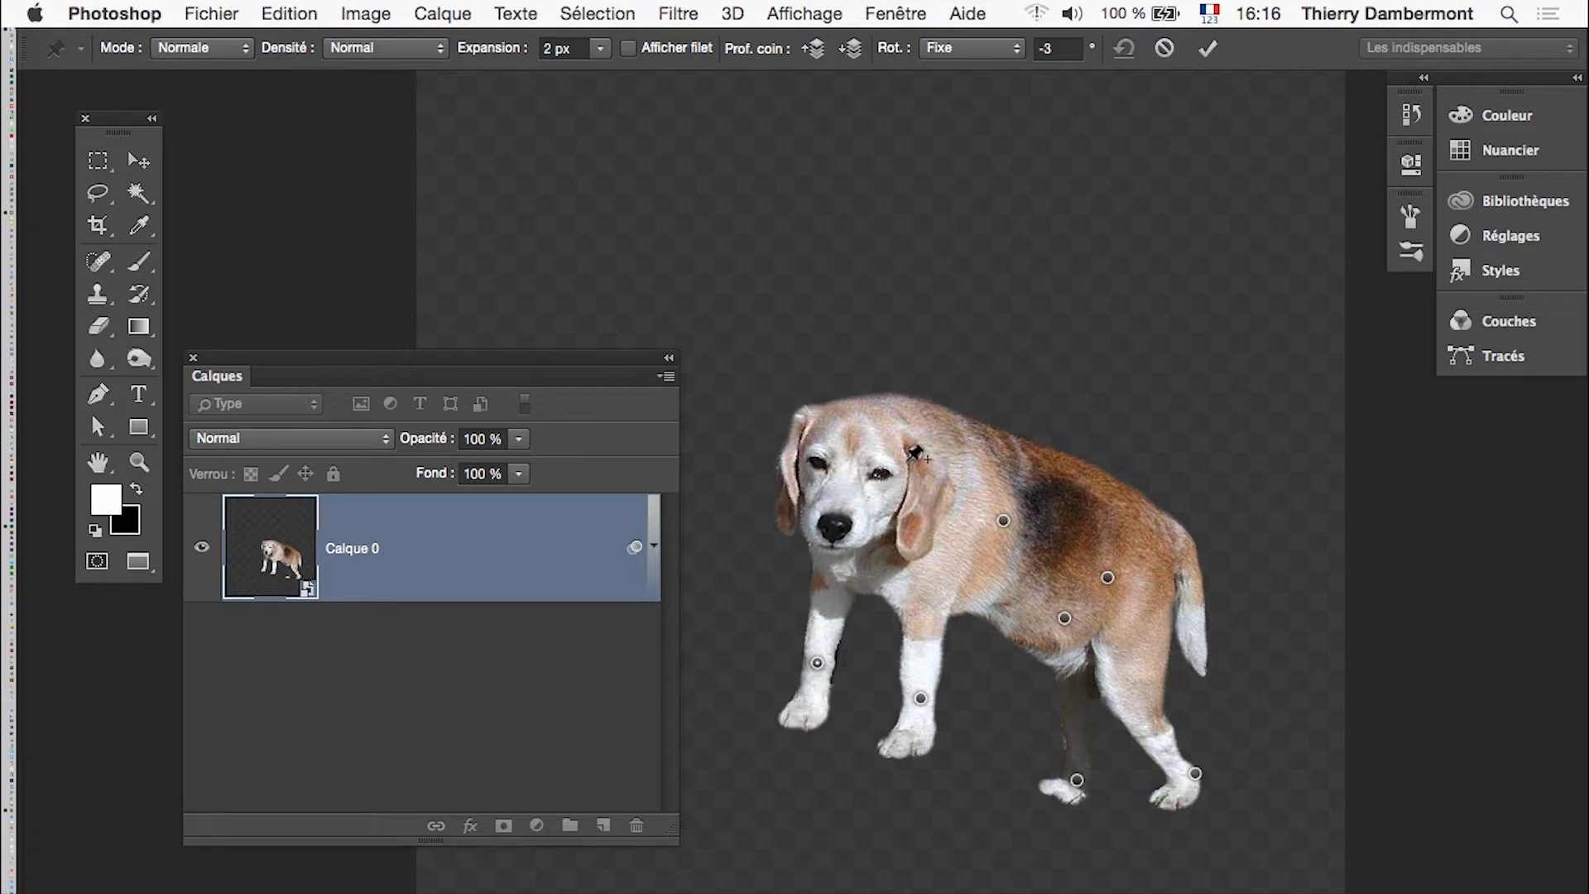
Step: Nudge the head pin slightly, add a pin on the beagle's back above the hip, and apply the puppet warp
{"action": "mouse_move", "coordinate": [917, 455]}
{"action": "left_mouse_down"}
{"action": "mouse_move", "coordinate": [905, 410]}
{"action": "mouse_move", "coordinate": [921, 454]}
{"action": "left_mouse_up"}
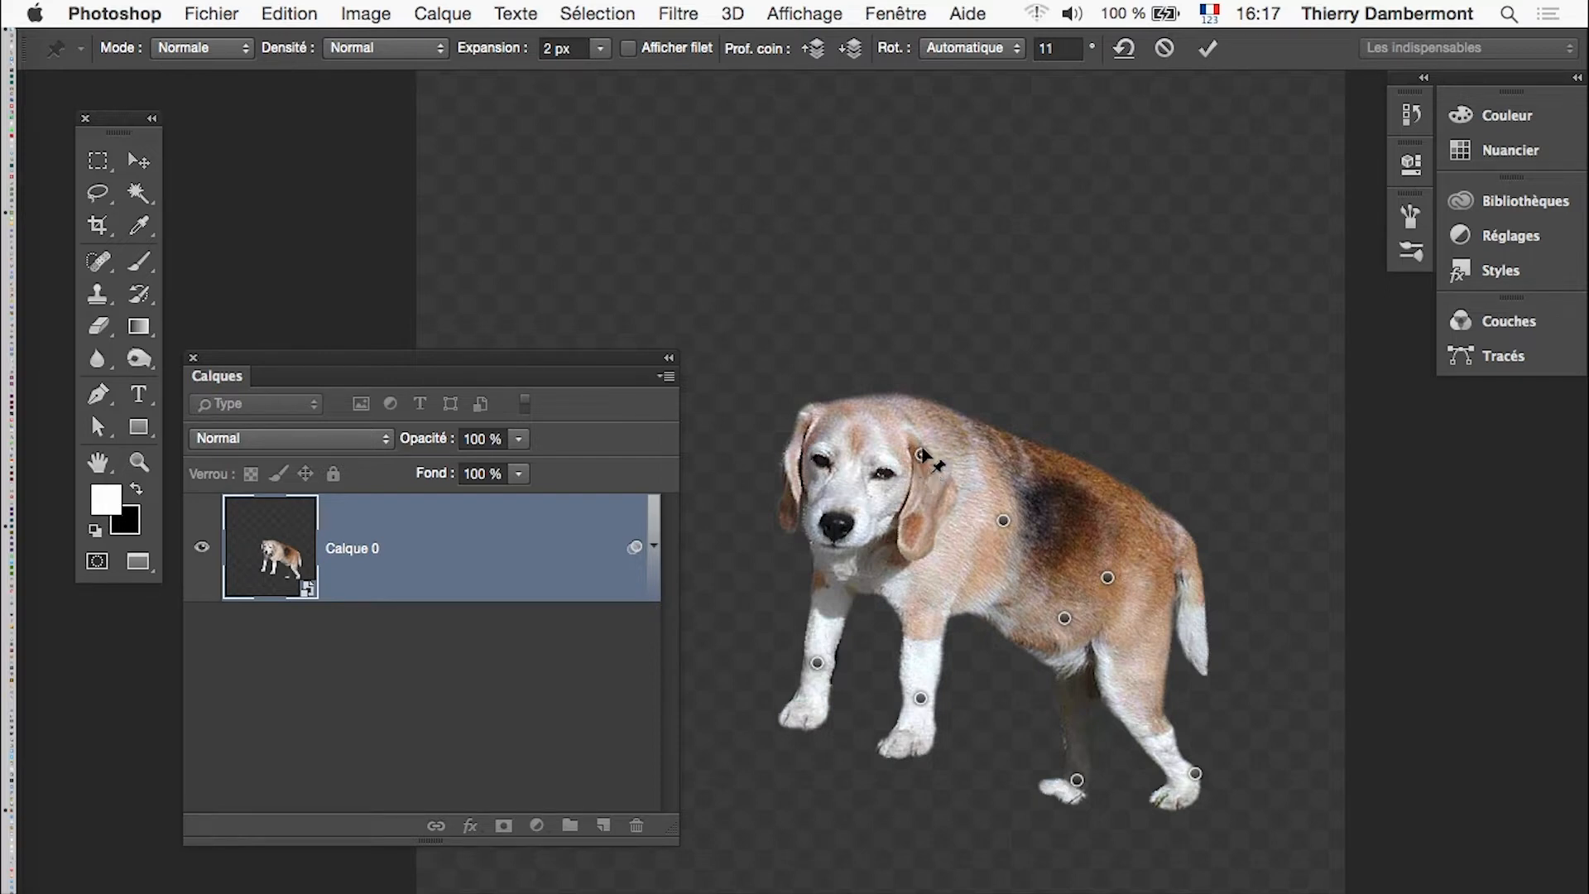
{"action": "left_click_drag", "start_coordinate": [1112, 508], "coordinate": [1100, 517]}
{"action": "left_click", "coordinate": [1214, 56]}
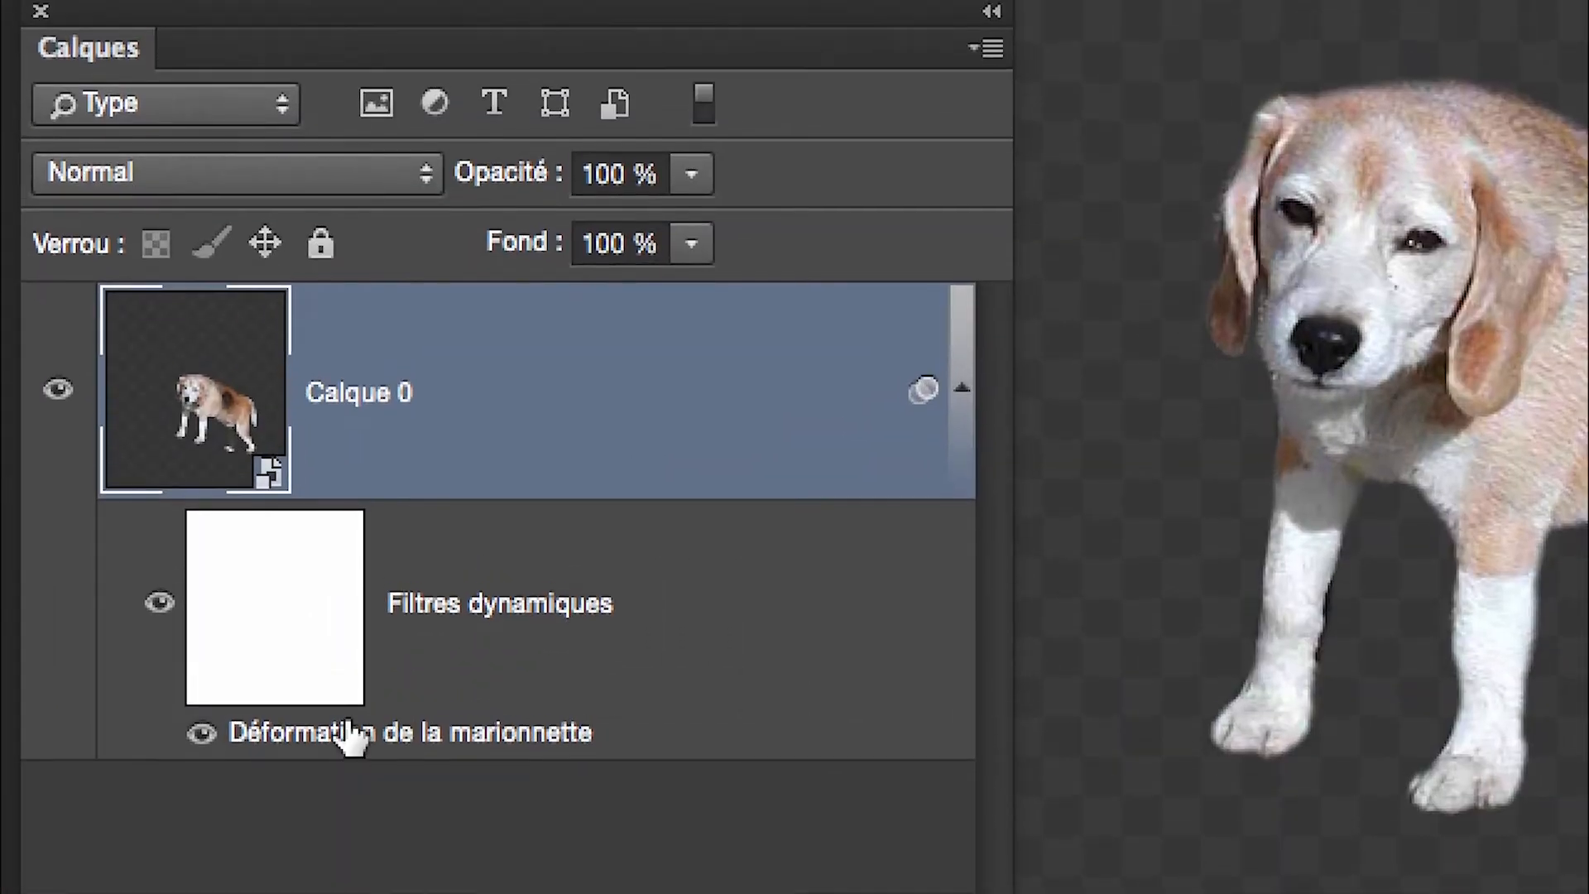
Step: Reopen the Puppet Warp smart filter, move the head, shoulder and front-leg pins together to lower the front body slightly, and apply it
{"action": "double_click", "coordinate": [352, 703]}
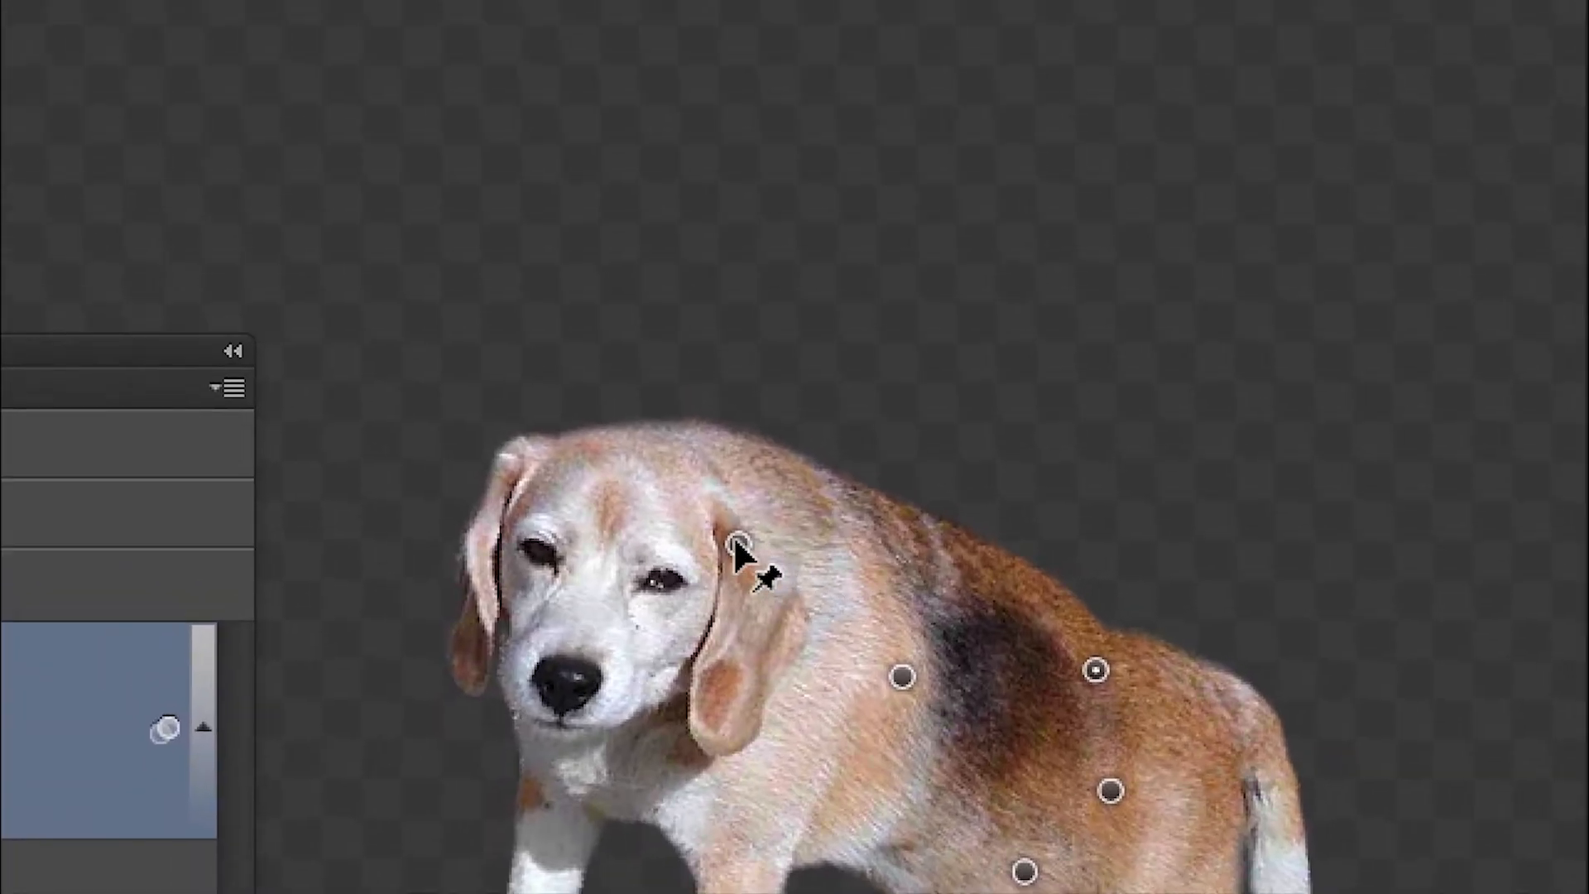
{"action": "left_click", "coordinate": [729, 170]}
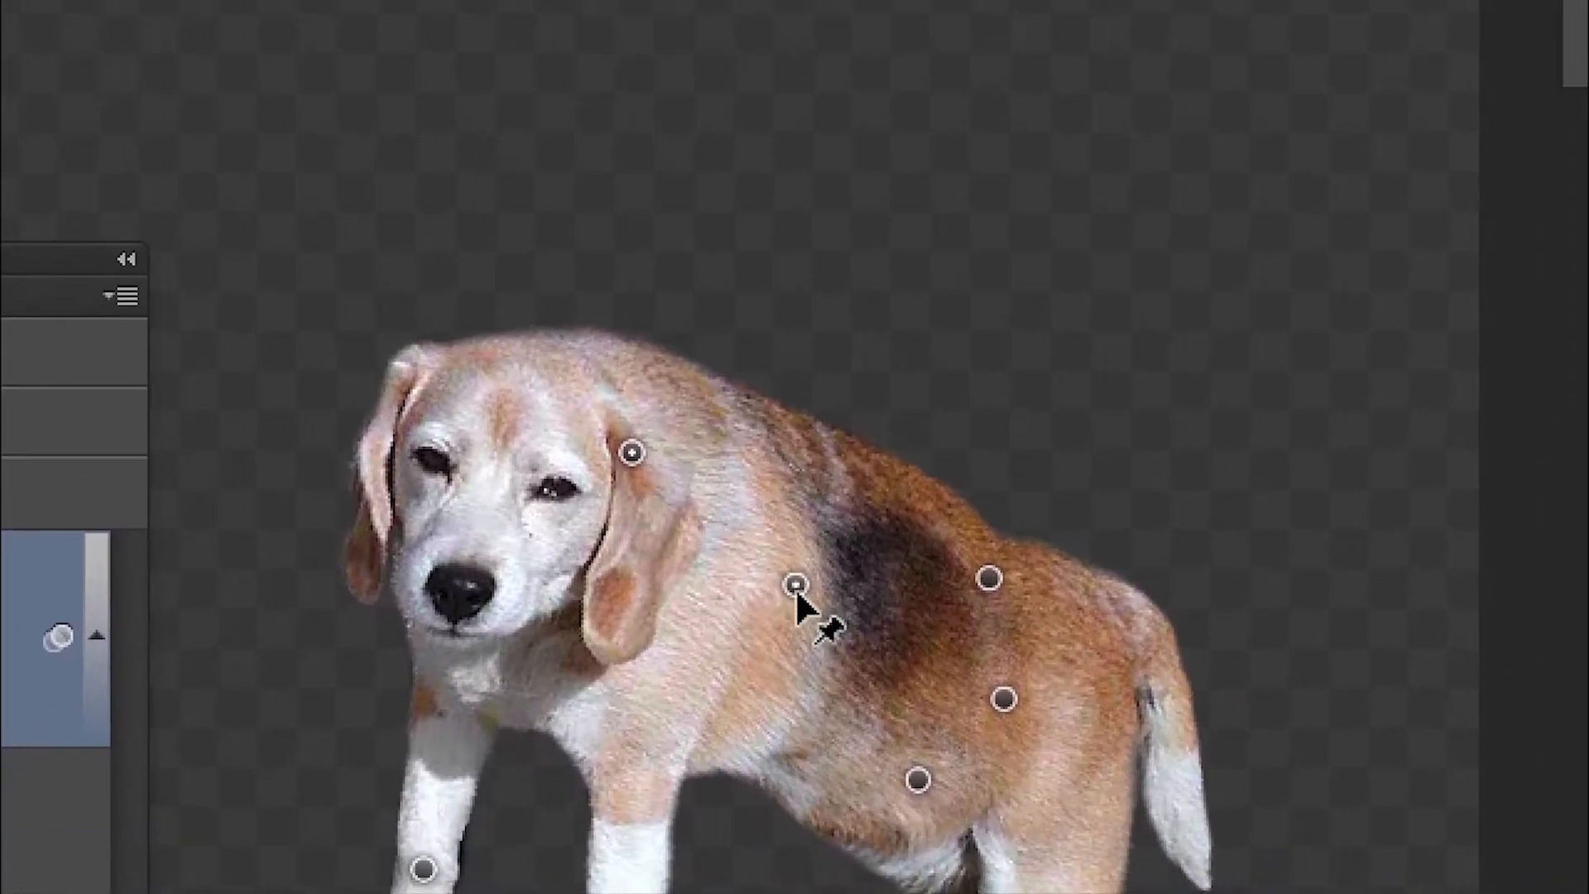
{"action": "mouse_move", "coordinate": [797, 590]}
{"action": "left_mouse_down"}
{"action": "mouse_move", "coordinate": [758, 630]}
{"action": "mouse_move", "coordinate": [775, 554]}
{"action": "mouse_move", "coordinate": [752, 629]}
{"action": "mouse_move", "coordinate": [800, 490]}
{"action": "mouse_move", "coordinate": [789, 578]}
{"action": "left_mouse_up"}
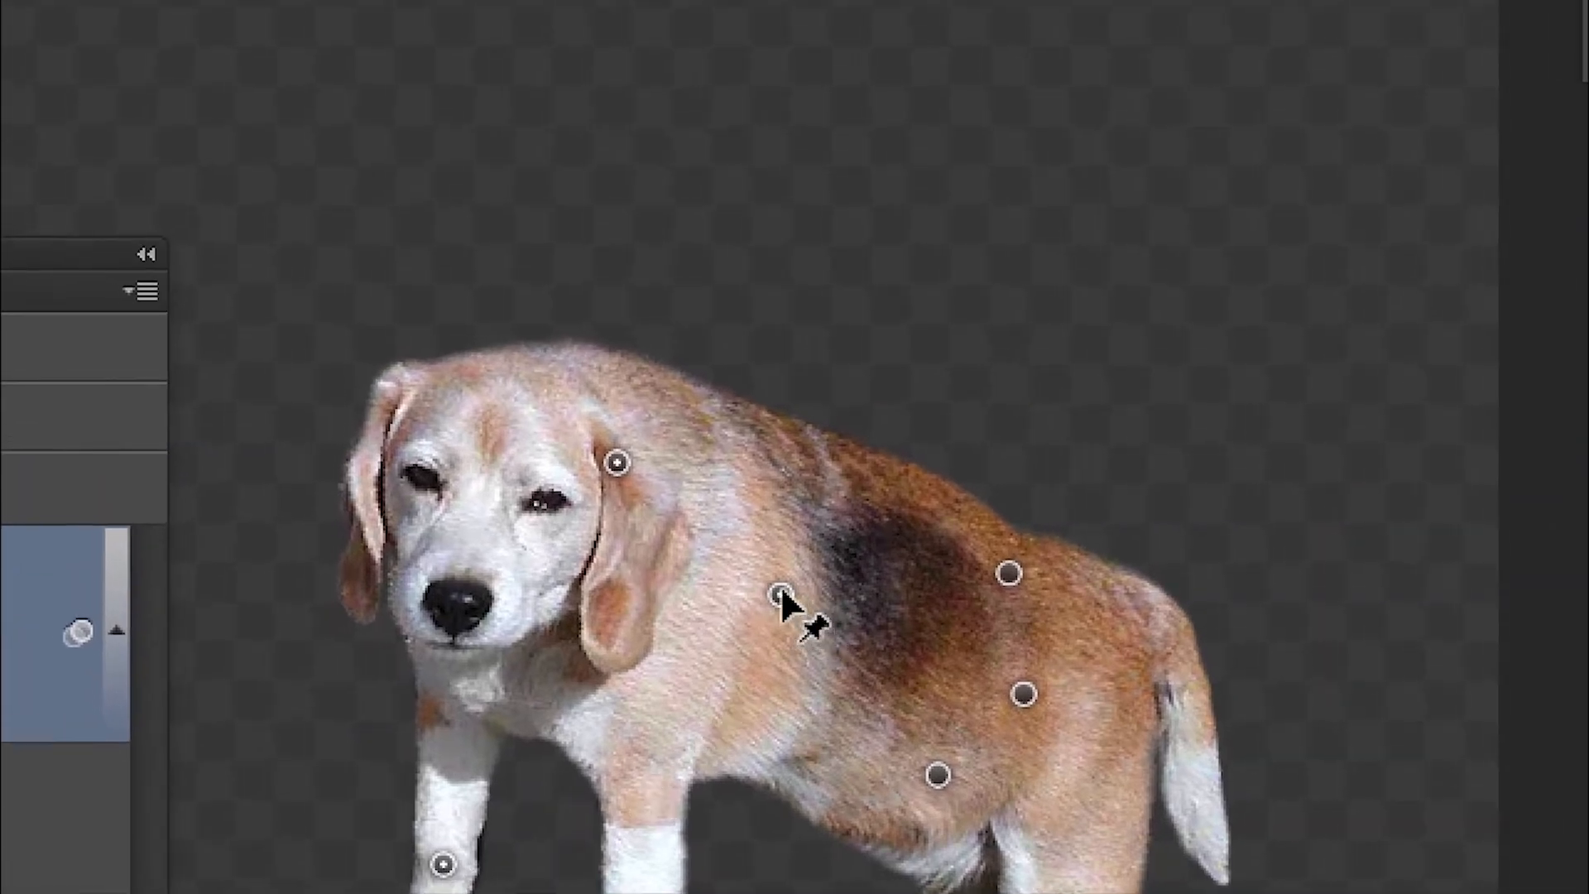
{"action": "left_click_drag", "start_coordinate": [1001, 415], "coordinate": [1003, 348]}
{"action": "left_click_drag", "start_coordinate": [782, 571], "coordinate": [784, 617]}
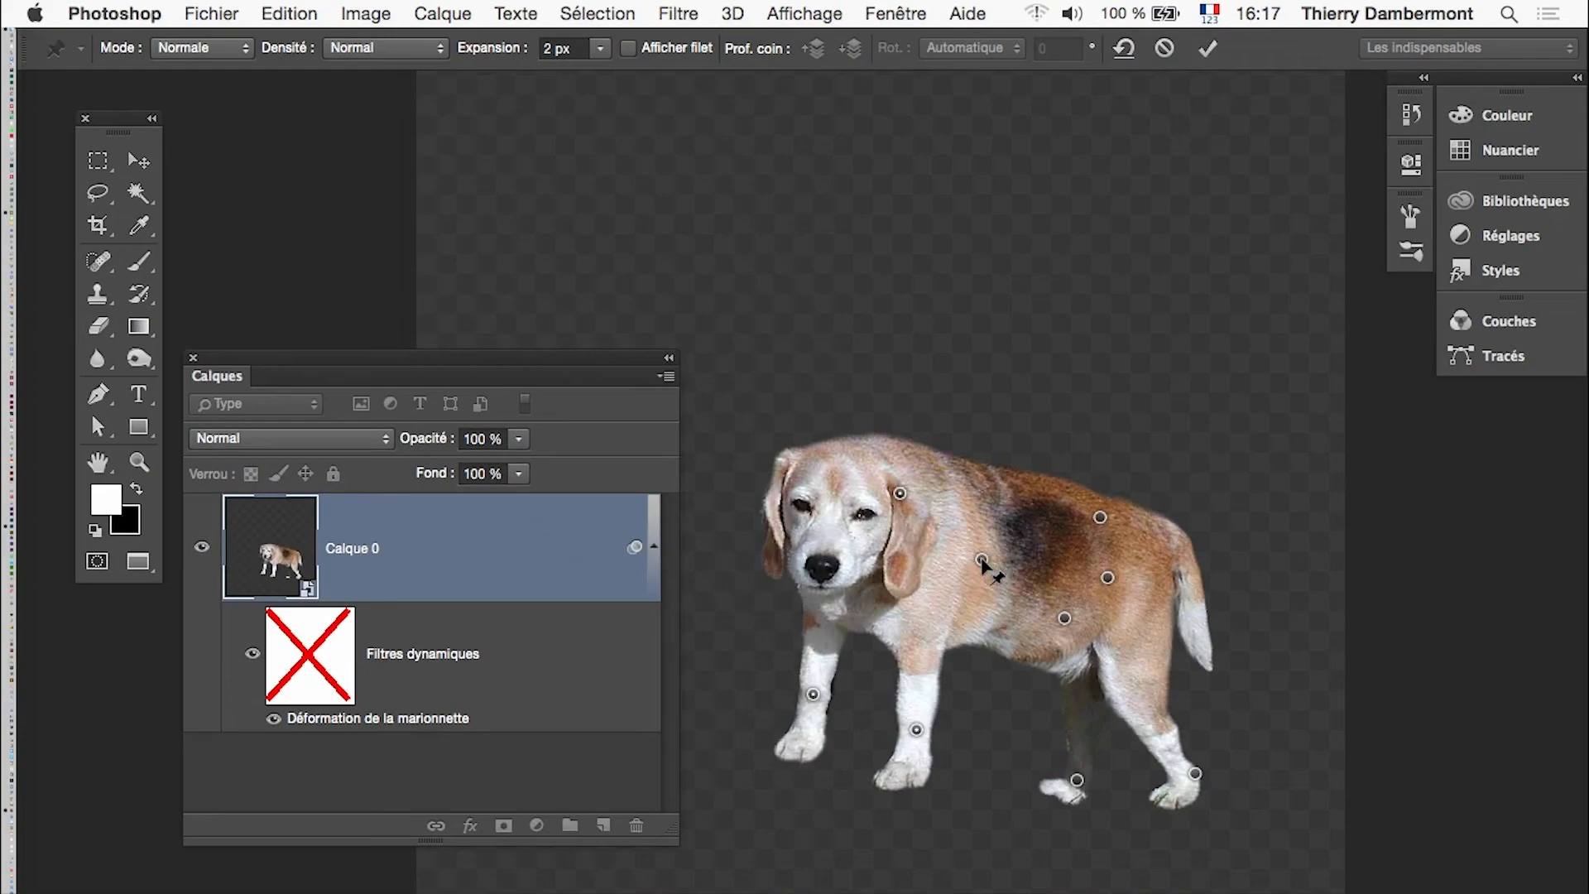
{"action": "mouse_move", "coordinate": [982, 562]}
{"action": "left_mouse_down"}
{"action": "mouse_move", "coordinate": [985, 512]}
{"action": "mouse_move", "coordinate": [986, 597]}
{"action": "mouse_move", "coordinate": [1008, 416]}
{"action": "mouse_move", "coordinate": [983, 473]}
{"action": "mouse_move", "coordinate": [1002, 457]}
{"action": "mouse_move", "coordinate": [1008, 662]}
{"action": "mouse_move", "coordinate": [993, 366]}
{"action": "mouse_move", "coordinate": [985, 654]}
{"action": "mouse_move", "coordinate": [1018, 241]}
{"action": "mouse_move", "coordinate": [1002, 679]}
{"action": "mouse_move", "coordinate": [1015, 209]}
{"action": "mouse_move", "coordinate": [993, 528]}
{"action": "mouse_move", "coordinate": [993, 215]}
{"action": "mouse_move", "coordinate": [919, 662]}
{"action": "mouse_move", "coordinate": [940, 401]}
{"action": "mouse_move", "coordinate": [1057, 514]}
{"action": "mouse_move", "coordinate": [1029, 596]}
{"action": "mouse_move", "coordinate": [944, 588]}
{"action": "mouse_move", "coordinate": [901, 163]}
{"action": "mouse_move", "coordinate": [674, 248]}
{"action": "mouse_move", "coordinate": [1043, 289]}
{"action": "mouse_move", "coordinate": [964, 589]}
{"action": "mouse_move", "coordinate": [980, 394]}
{"action": "mouse_move", "coordinate": [964, 617]}
{"action": "mouse_move", "coordinate": [978, 534]}
{"action": "mouse_move", "coordinate": [971, 552]}
{"action": "left_mouse_up"}
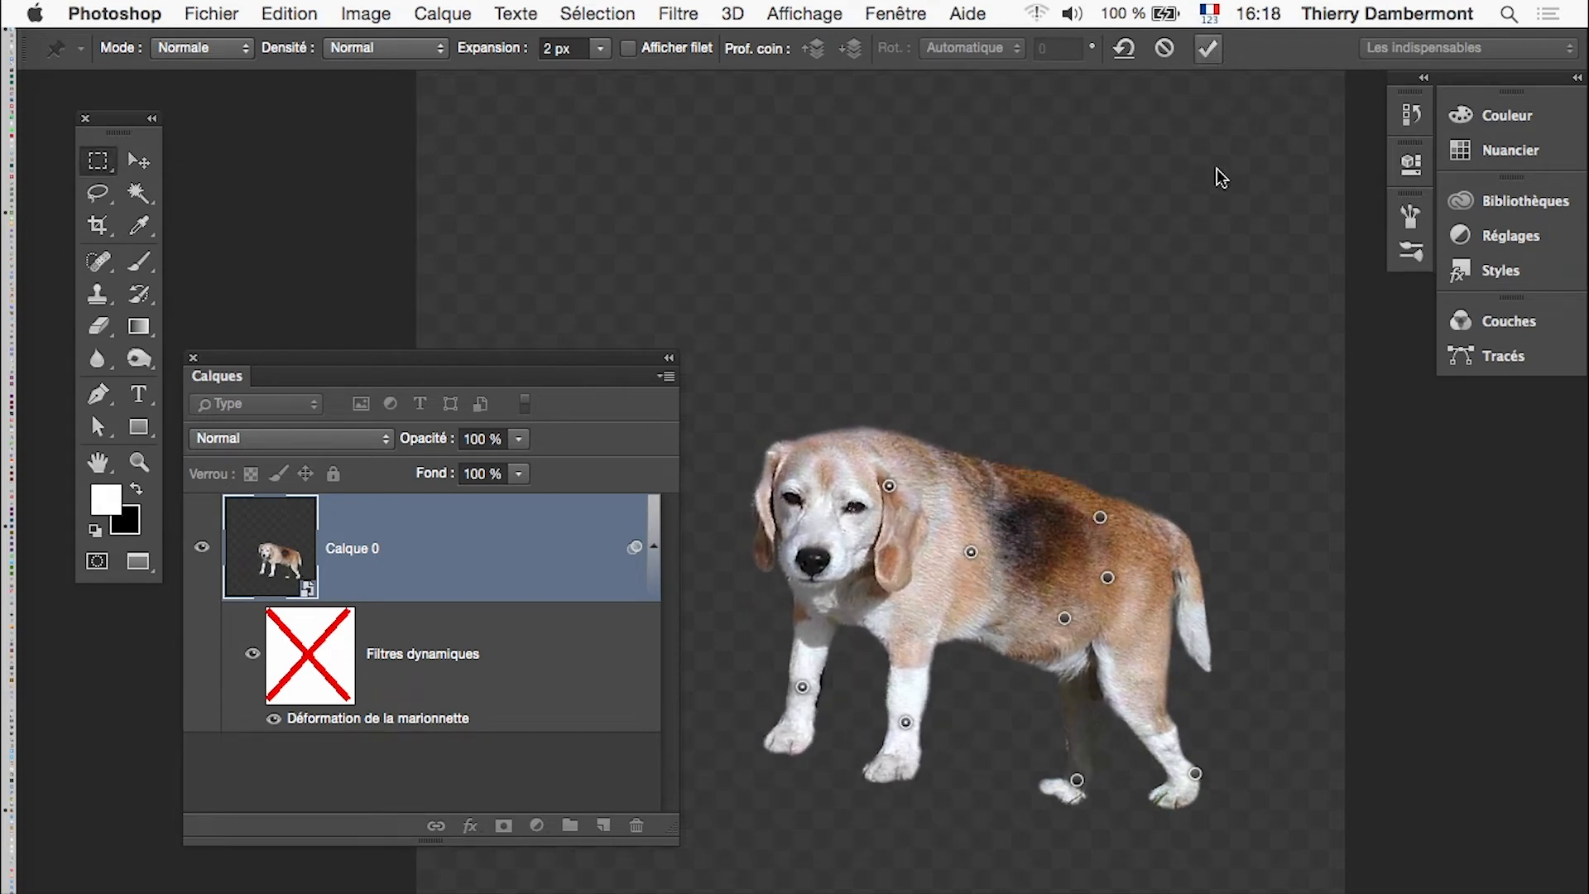
{"action": "key", "text": "Return"}
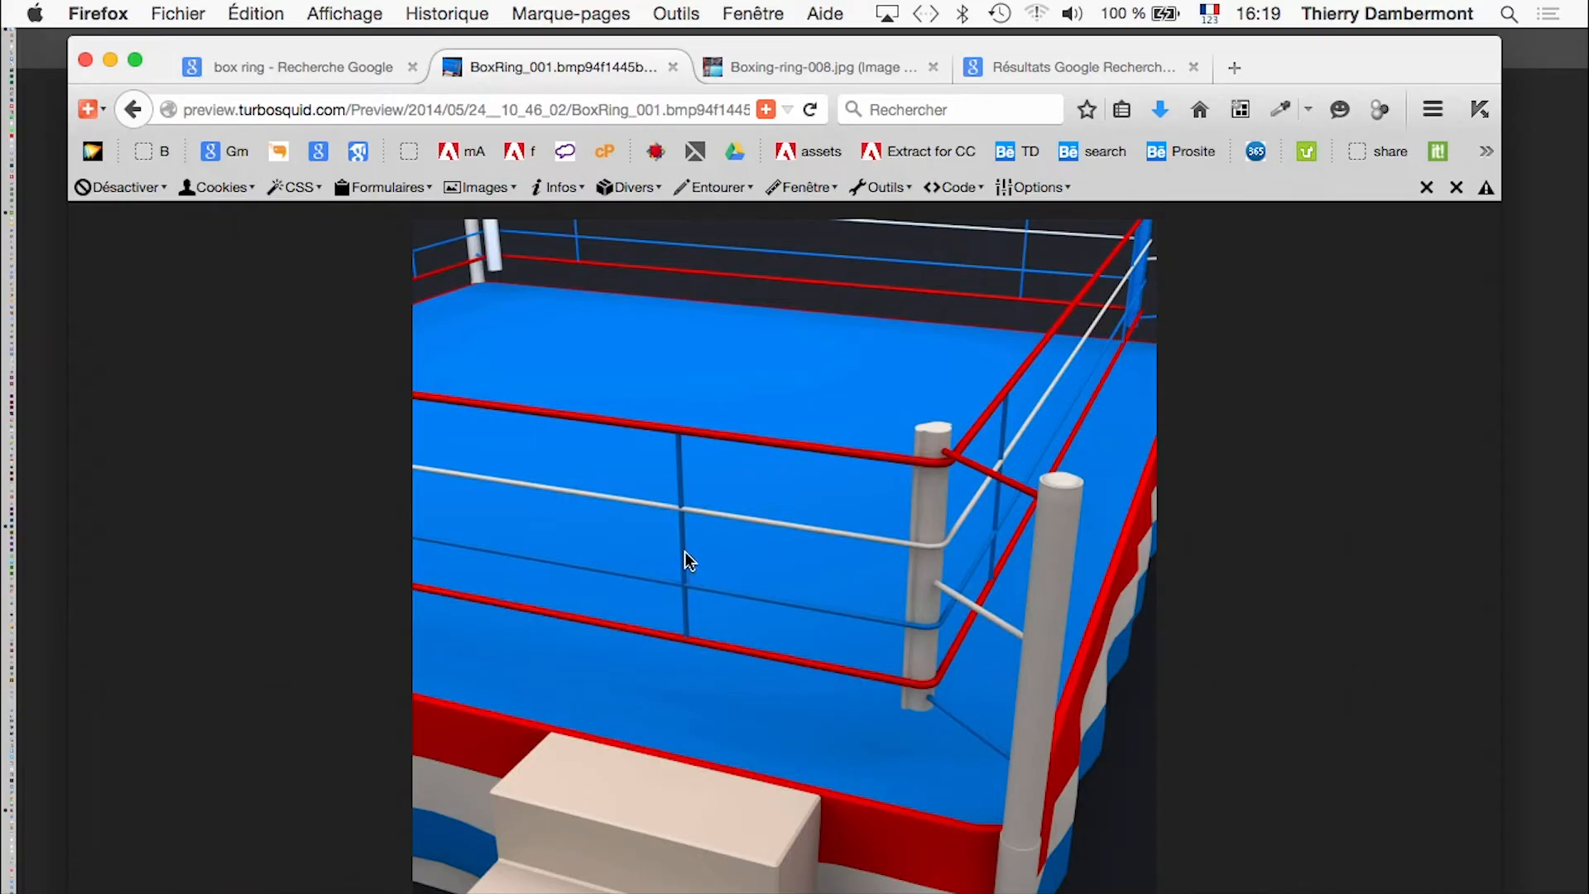
Step: Switch back to Photoshop and open cat.jpg with the sRGB IEC61966-2.1 profile assigned
{"action": "key", "text": "super+Tab"}
{"action": "key", "text": "super+Tab"}
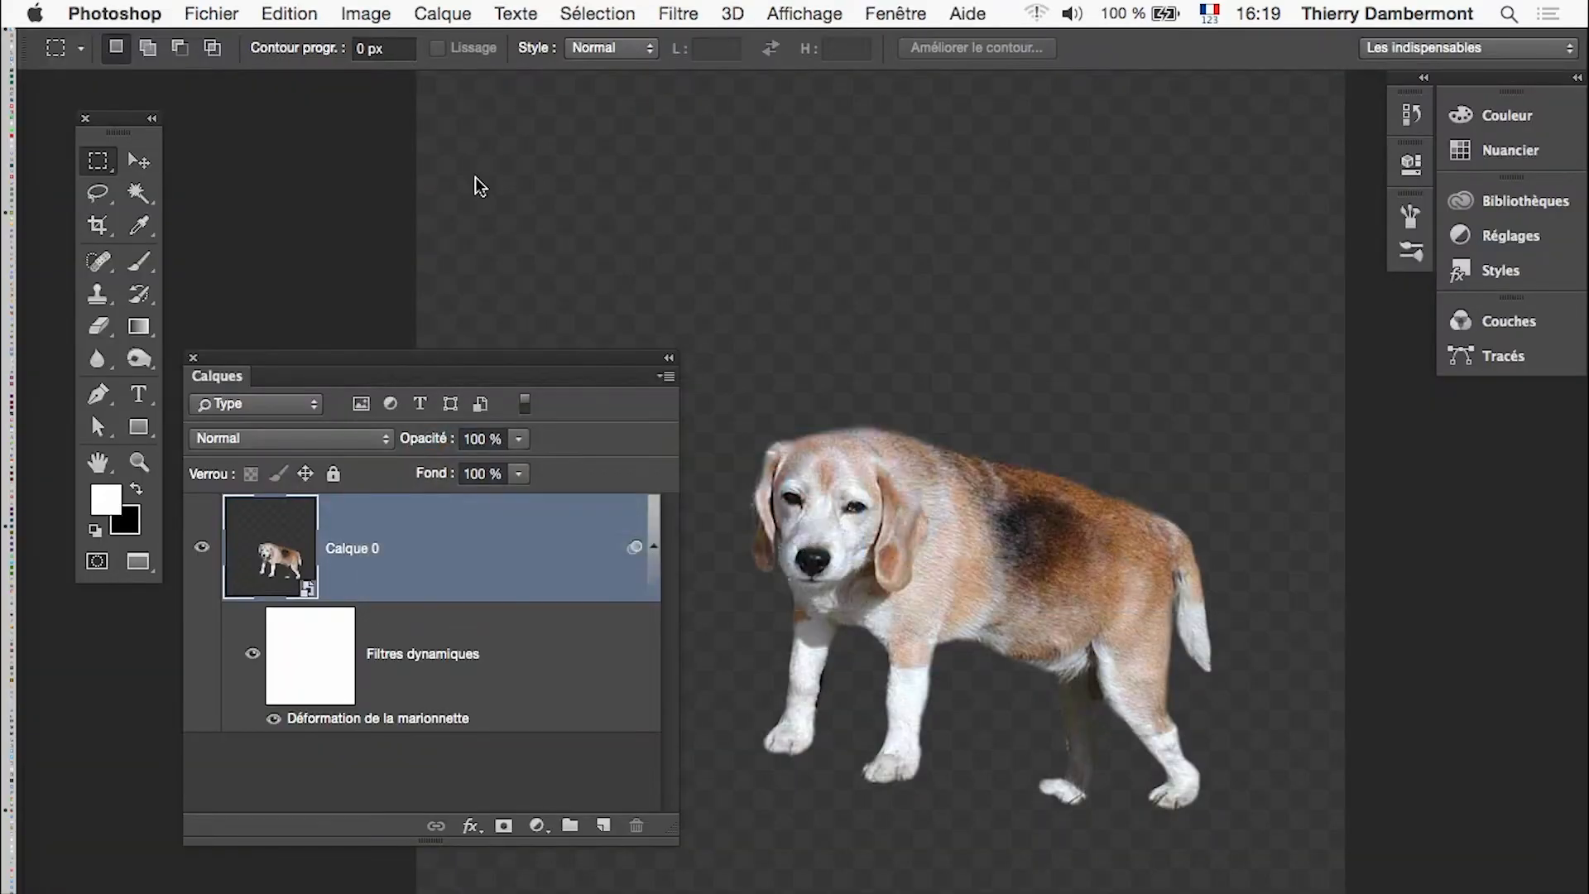
{"action": "left_click", "coordinate": [211, 14]}
{"action": "left_click", "coordinate": [235, 66]}
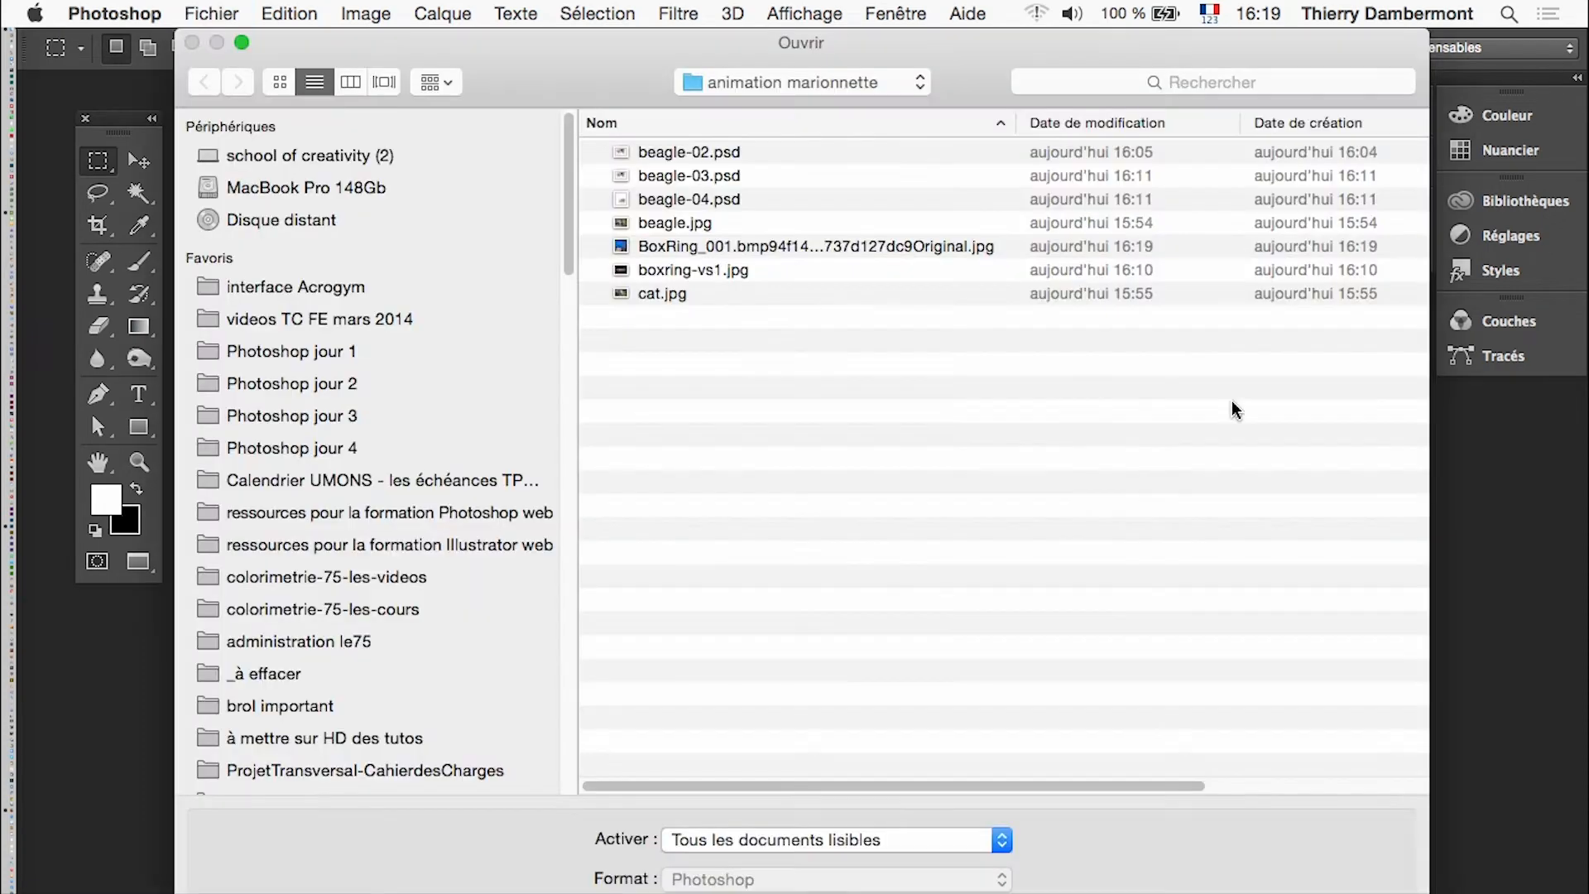
{"action": "left_click", "coordinate": [672, 293]}
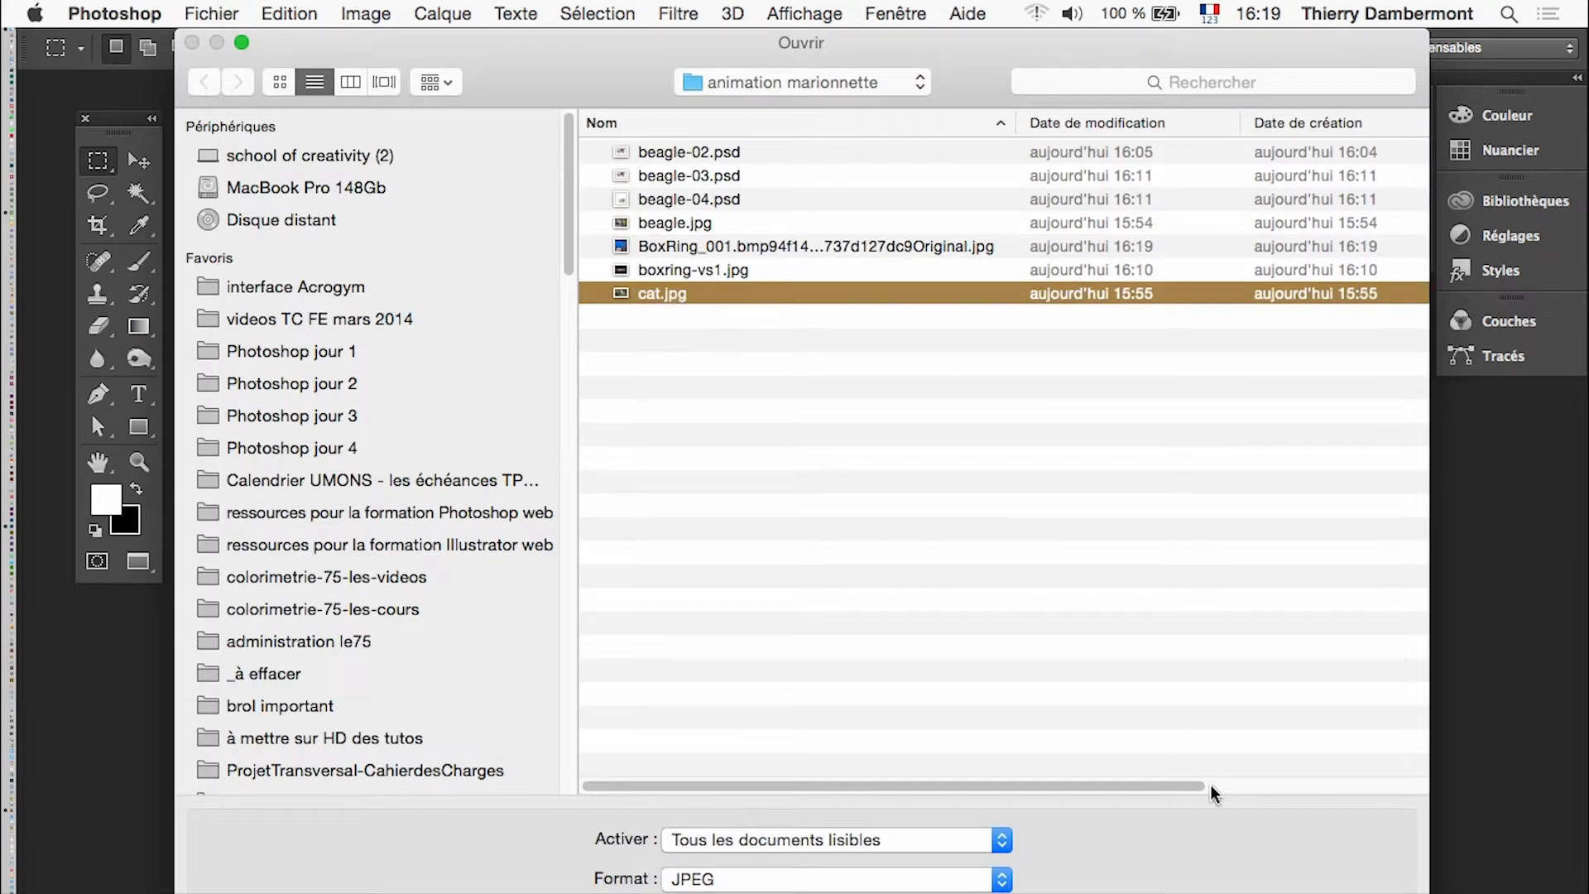
{"action": "key", "text": "Return"}
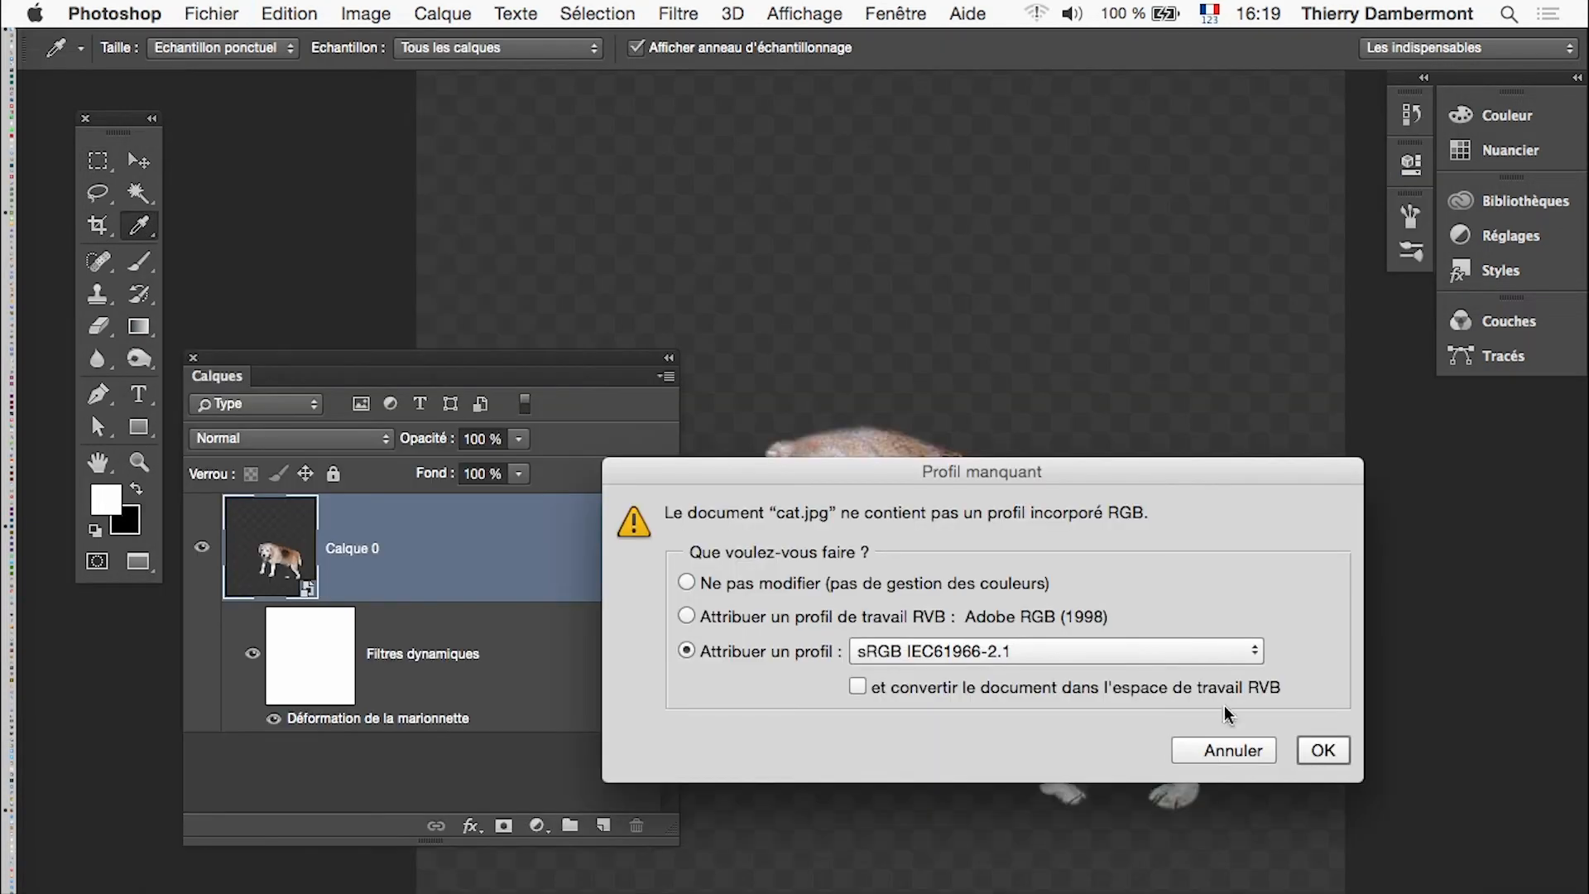
{"action": "left_click", "coordinate": [1328, 750]}
Step: Enter Quick Mask mode and paint black along the cat's ears, neck and back, enlarging the Brush from 16 to 29 px
{"action": "left_click_drag", "start_coordinate": [616, 362], "coordinate": [484, 647]}
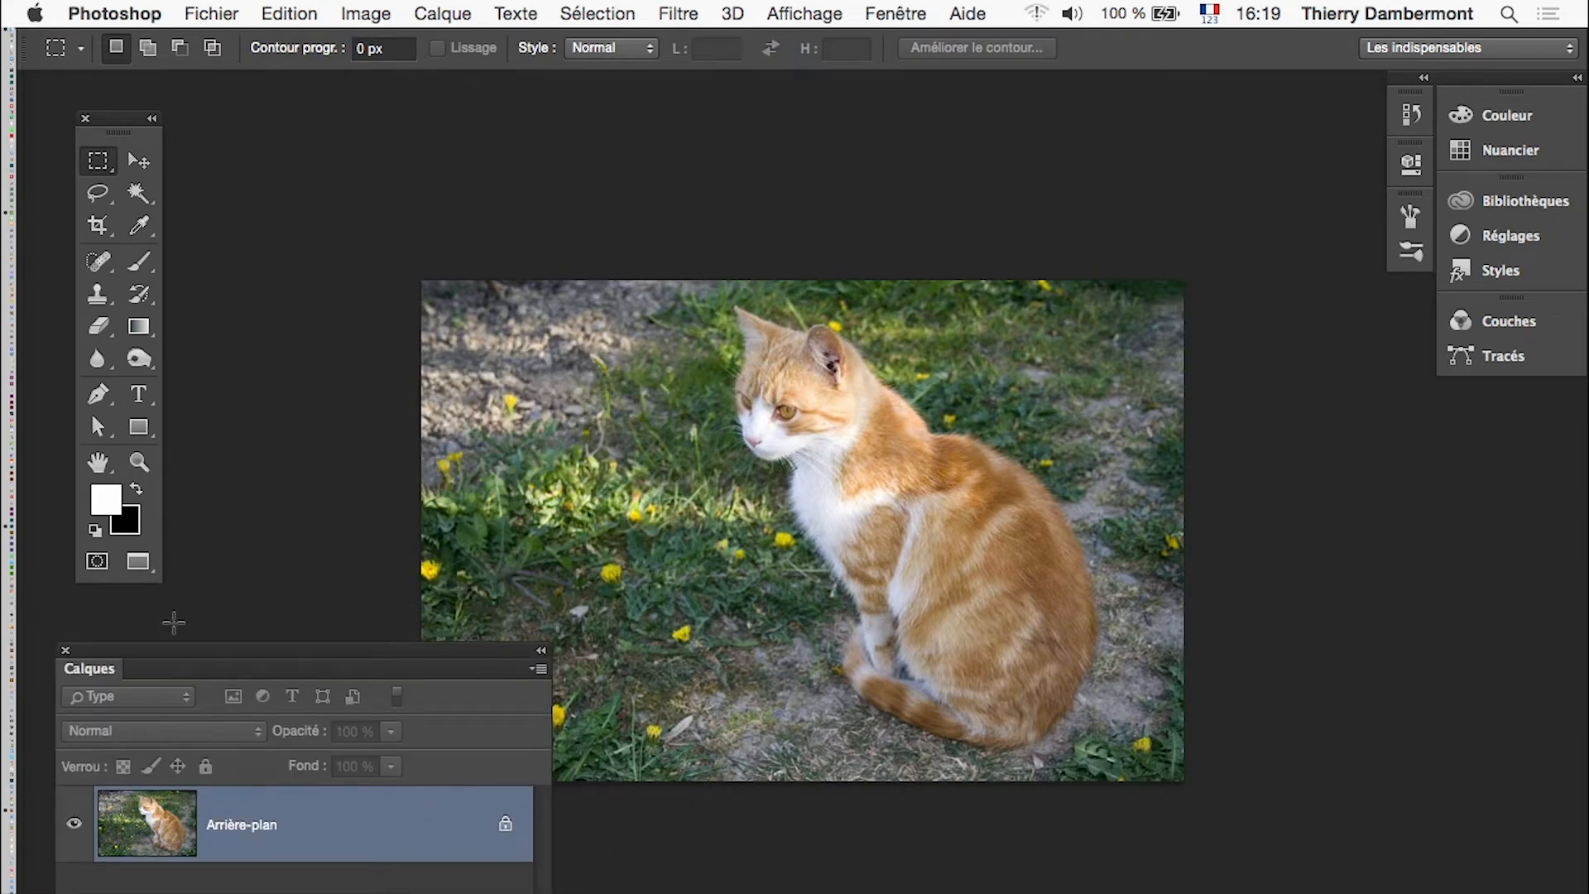
{"action": "left_click", "coordinate": [96, 563]}
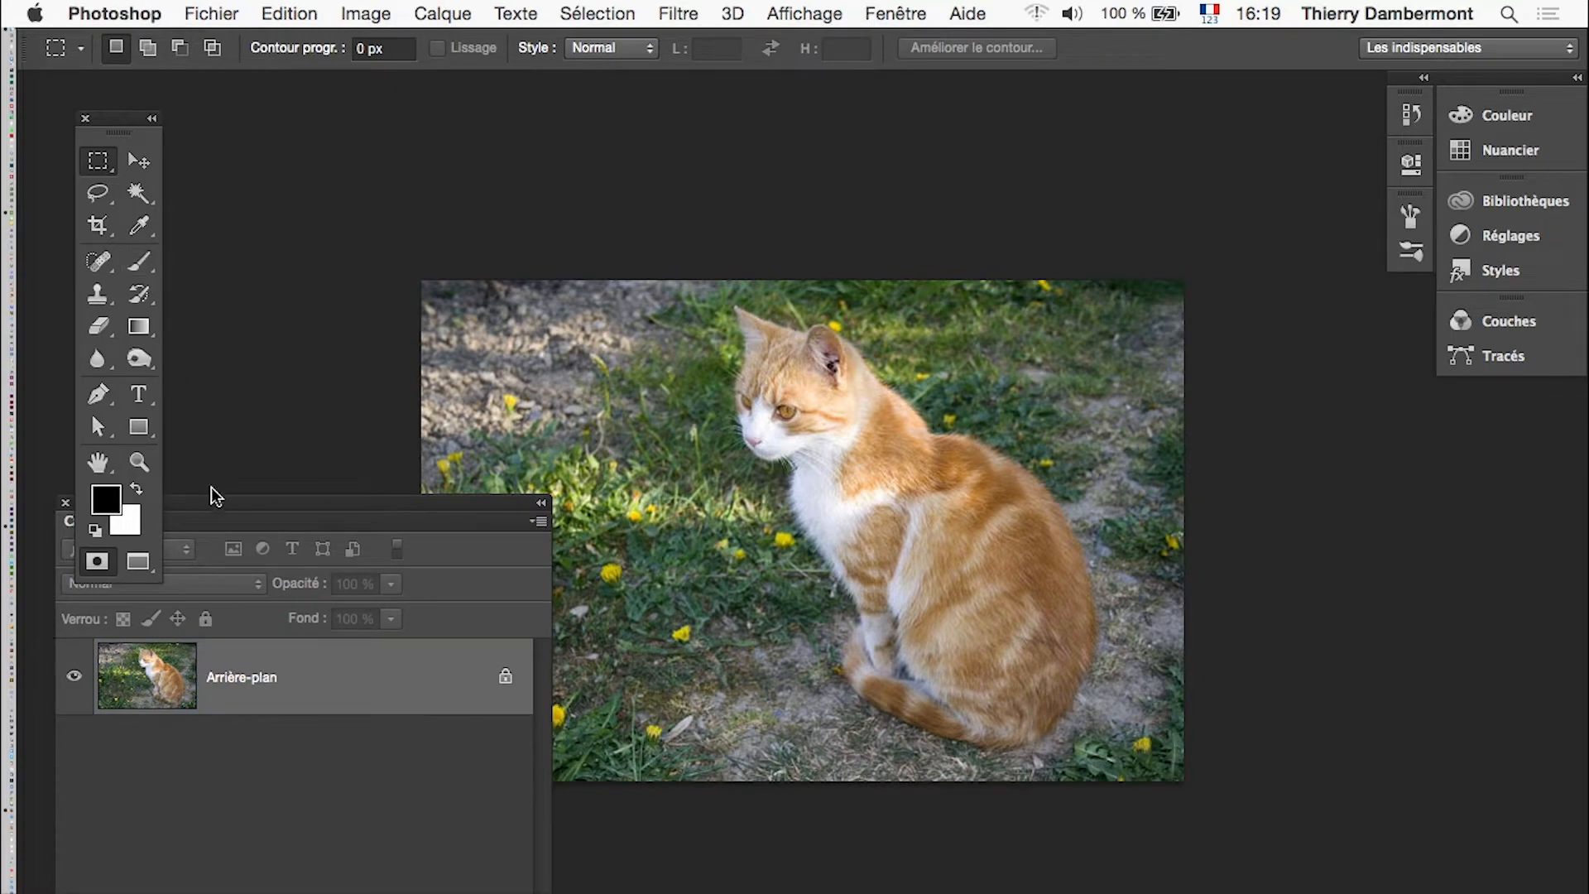
{"action": "left_click_drag", "start_coordinate": [211, 490], "coordinate": [425, 468]}
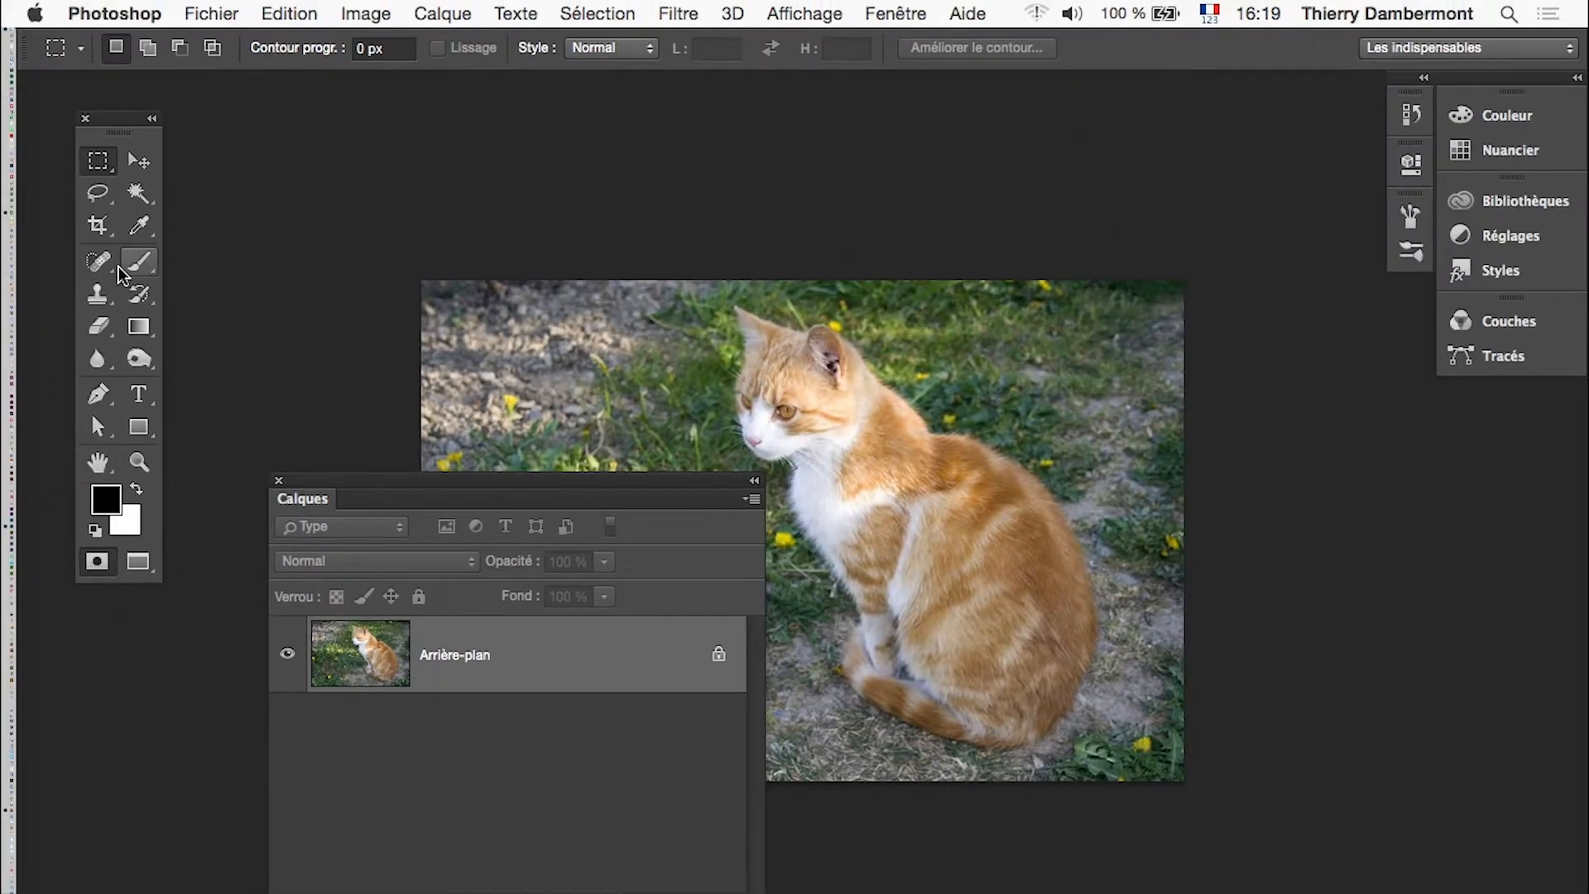
{"action": "left_click", "coordinate": [126, 268]}
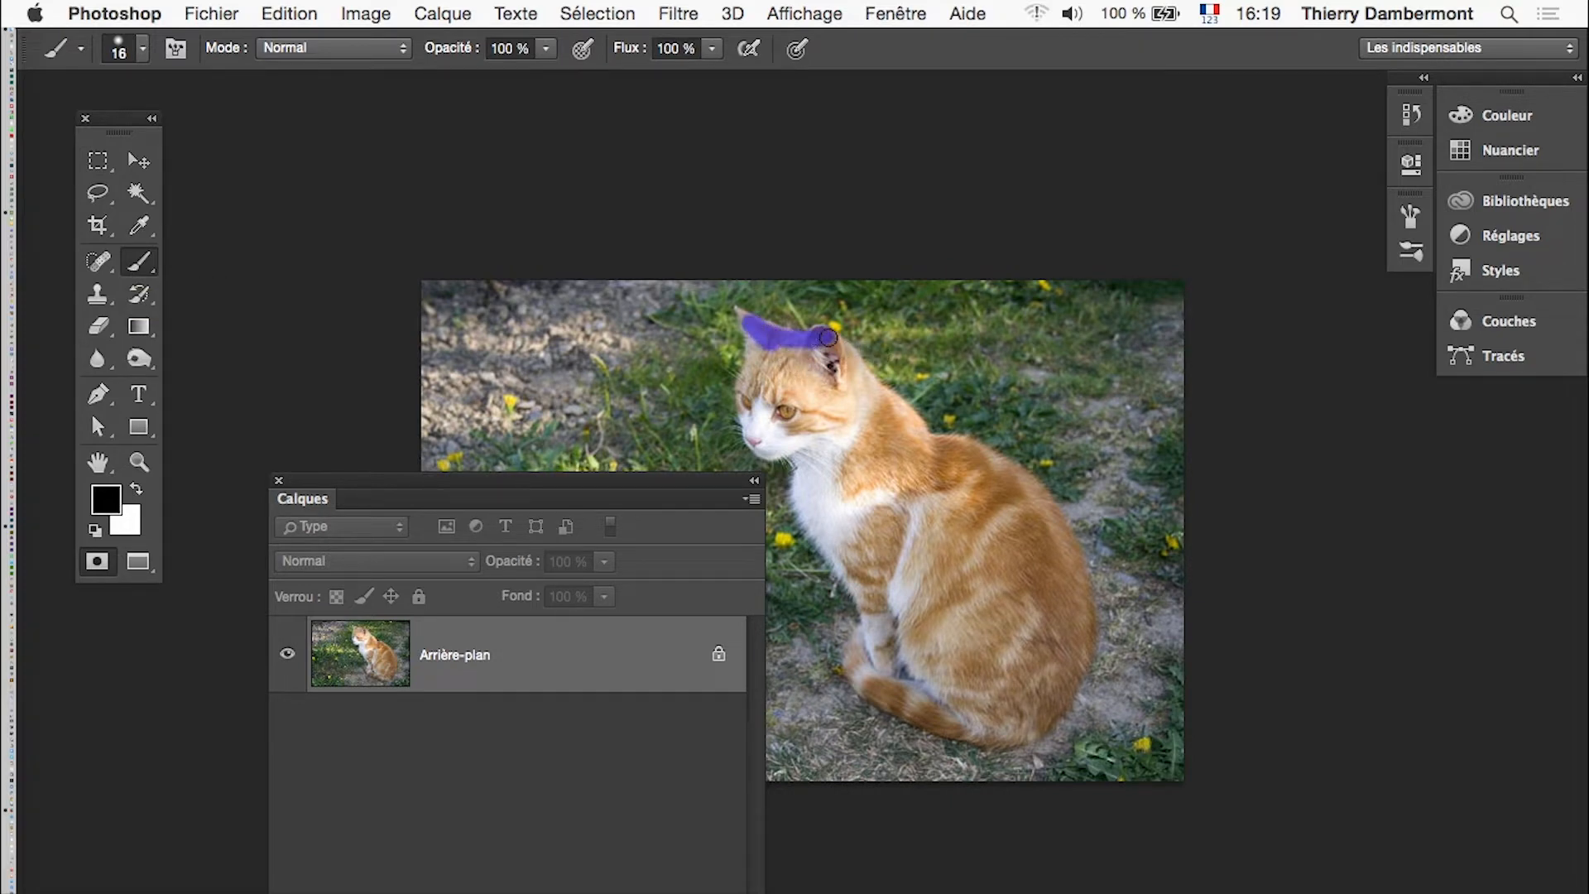
{"action": "left_click", "coordinate": [901, 427], "text": "ctrl+alt"}
{"action": "left_click_drag", "start_coordinate": [895, 413], "coordinate": [1000, 480]}
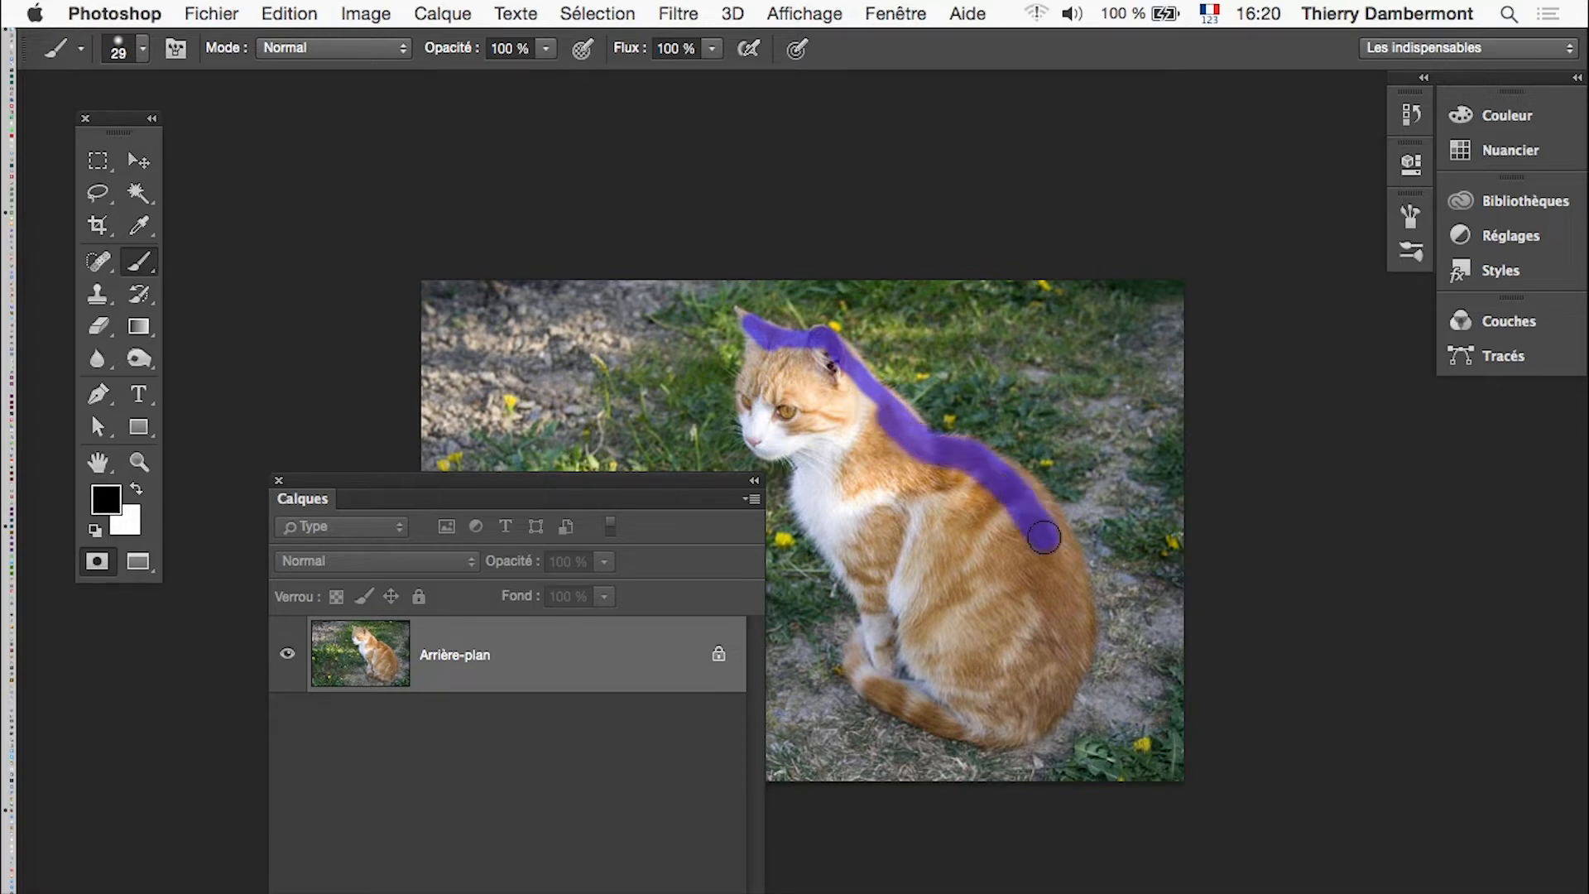
{"action": "mouse_move", "coordinate": [1044, 538]}
{"action": "left_mouse_down"}
{"action": "mouse_move", "coordinate": [1062, 573]}
{"action": "mouse_move", "coordinate": [1058, 671]}
{"action": "left_mouse_up"}
{"action": "left_click", "coordinate": [1055, 669], "text": "super"}
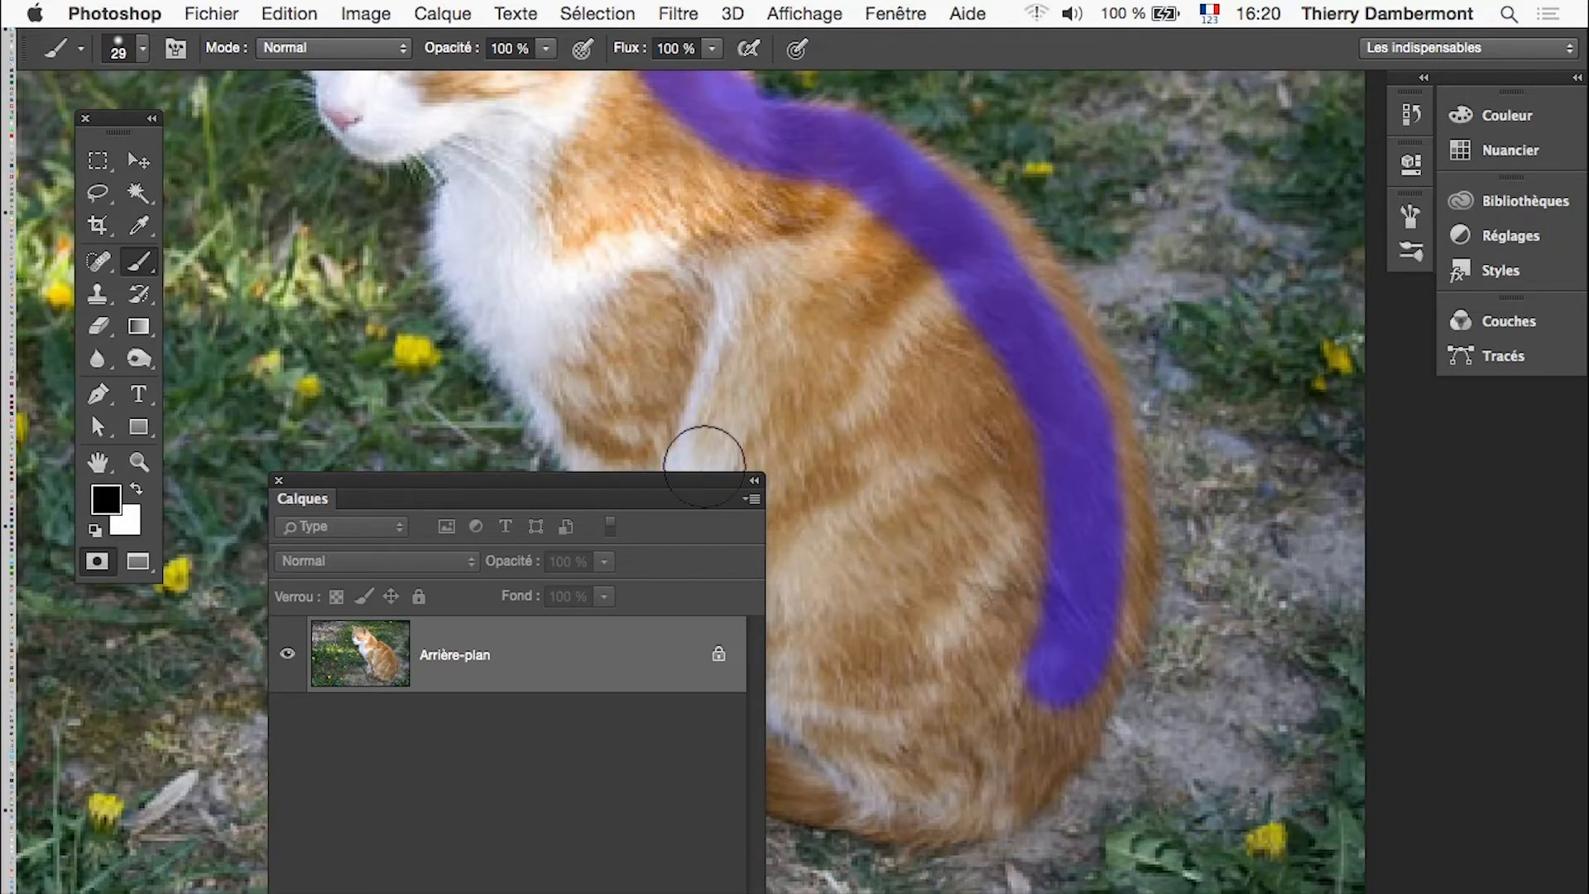
Step: Paint the quick mask along the cat's chest, front leg and face outline, reducing the Brush to 13 and 6 px for fine edges
{"action": "mouse_move", "coordinate": [646, 481]}
{"action": "left_mouse_down"}
{"action": "mouse_move", "coordinate": [483, 551]}
{"action": "mouse_move", "coordinate": [432, 703]}
{"action": "left_mouse_up"}
{"action": "mouse_move", "coordinate": [637, 608]}
{"action": "left_mouse_down"}
{"action": "mouse_move", "coordinate": [600, 639]}
{"action": "mouse_move", "coordinate": [627, 689]}
{"action": "mouse_move", "coordinate": [860, 783]}
{"action": "mouse_move", "coordinate": [928, 790]}
{"action": "mouse_move", "coordinate": [998, 764]}
{"action": "mouse_move", "coordinate": [1041, 724]}
{"action": "mouse_move", "coordinate": [1081, 658]}
{"action": "mouse_move", "coordinate": [1099, 526]}
{"action": "mouse_move", "coordinate": [996, 296]}
{"action": "mouse_move", "coordinate": [937, 215]}
{"action": "mouse_move", "coordinate": [1002, 260]}
{"action": "mouse_move", "coordinate": [1028, 306]}
{"action": "mouse_move", "coordinate": [1102, 497]}
{"action": "mouse_move", "coordinate": [1094, 621]}
{"action": "mouse_move", "coordinate": [1017, 753]}
{"action": "mouse_move", "coordinate": [983, 786]}
{"action": "mouse_move", "coordinate": [921, 798]}
{"action": "mouse_move", "coordinate": [870, 782]}
{"action": "mouse_move", "coordinate": [785, 703]}
{"action": "mouse_move", "coordinate": [691, 650]}
{"action": "mouse_move", "coordinate": [629, 639]}
{"action": "mouse_move", "coordinate": [615, 607]}
{"action": "mouse_move", "coordinate": [642, 531]}
{"action": "mouse_move", "coordinate": [474, 242]}
{"action": "mouse_move", "coordinate": [490, 142]}
{"action": "left_mouse_up"}
{"action": "mouse_move", "coordinate": [567, 240]}
{"action": "left_mouse_down"}
{"action": "mouse_move", "coordinate": [799, 511]}
{"action": "mouse_move", "coordinate": [811, 503]}
{"action": "mouse_move", "coordinate": [716, 375]}
{"action": "mouse_move", "coordinate": [684, 251]}
{"action": "mouse_move", "coordinate": [690, 279]}
{"action": "mouse_move", "coordinate": [667, 256]}
{"action": "left_mouse_up"}
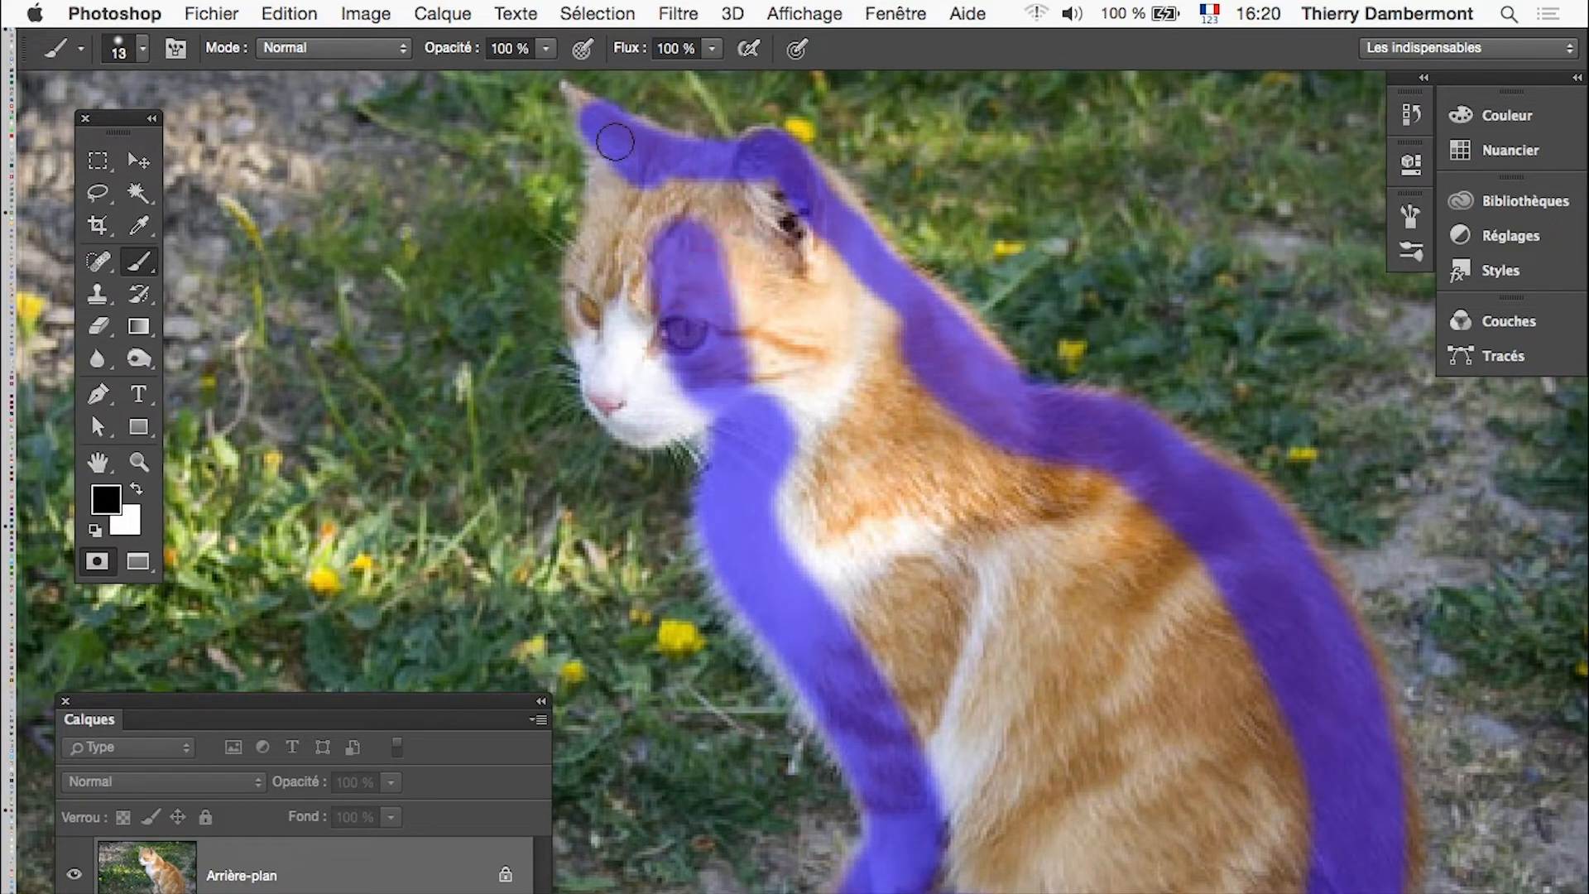
{"action": "mouse_move", "coordinate": [615, 177]}
{"action": "left_mouse_down"}
{"action": "mouse_move", "coordinate": [588, 264]}
{"action": "mouse_move", "coordinate": [605, 392]}
{"action": "mouse_move", "coordinate": [639, 425]}
{"action": "mouse_move", "coordinate": [687, 414]}
{"action": "left_mouse_up"}
{"action": "left_click_drag", "start_coordinate": [630, 153], "coordinate": [612, 139], "text": "ctrl+alt"}
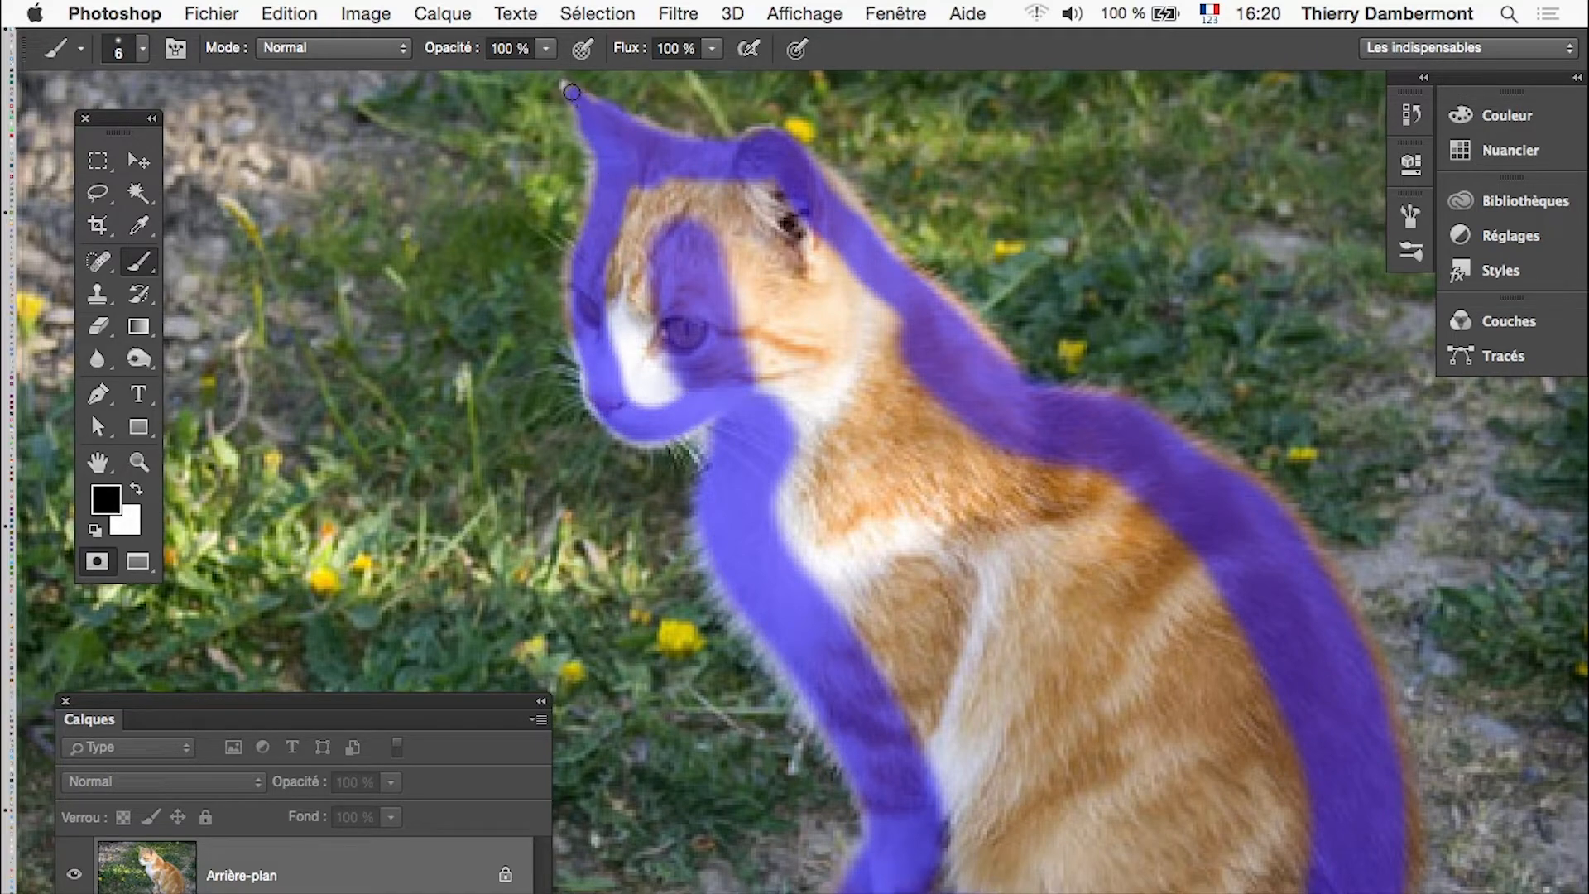
Step: Fill the rest of the cat's head and body in the quick mask, using the Brush at 20 and up to 47 px
{"action": "left_click_drag", "start_coordinate": [756, 294], "coordinate": [782, 295], "text": "ctrl+alt"}
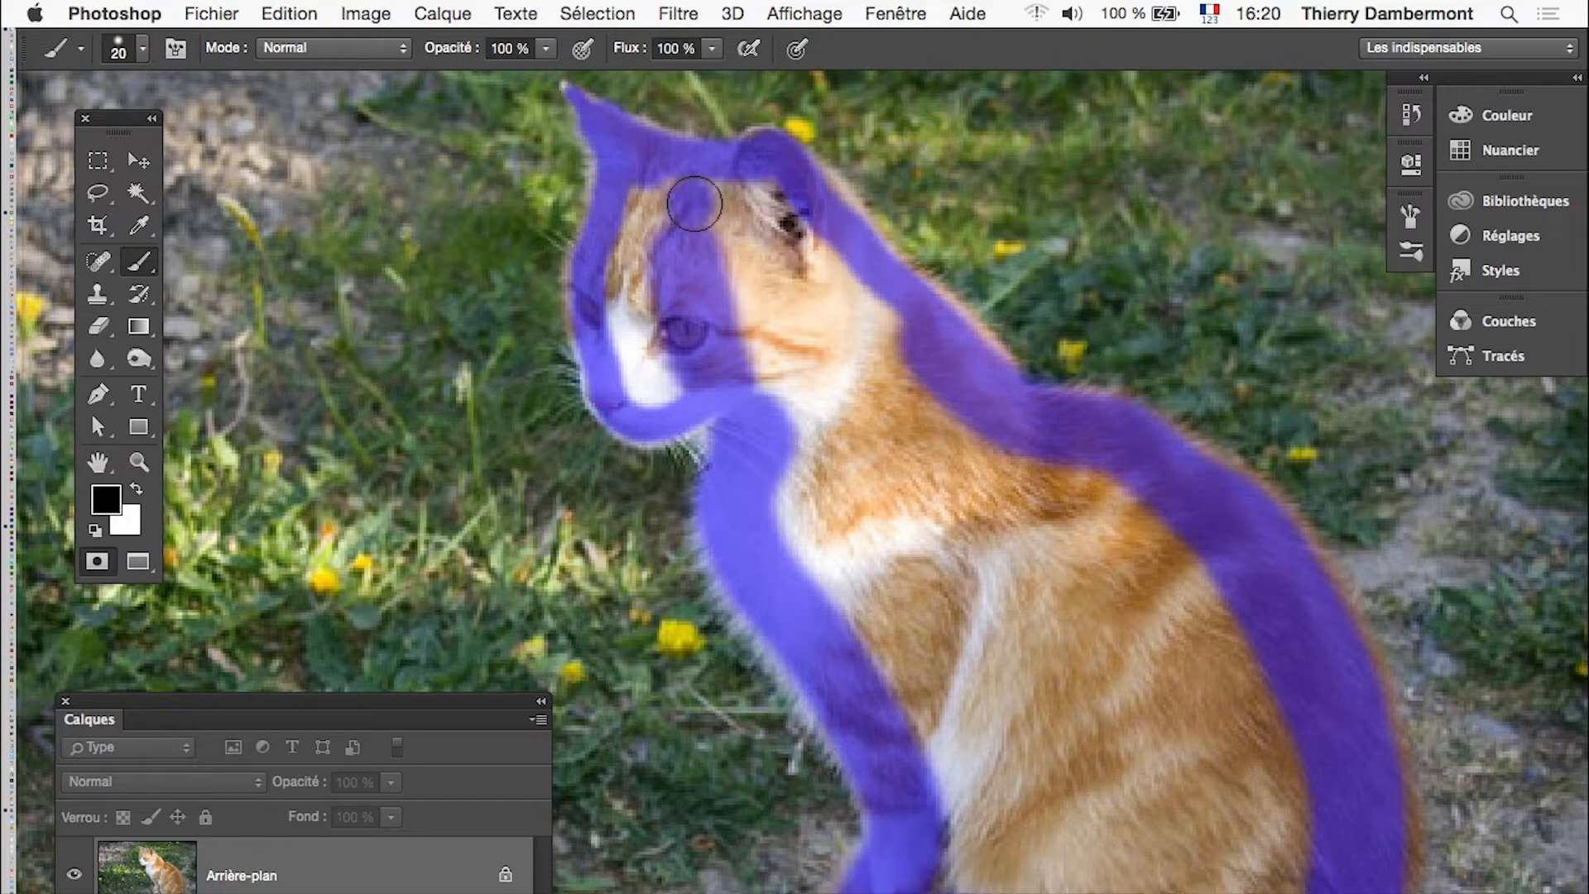
{"action": "mouse_move", "coordinate": [684, 202]}
{"action": "left_mouse_down"}
{"action": "mouse_move", "coordinate": [632, 316]}
{"action": "mouse_move", "coordinate": [635, 355]}
{"action": "mouse_move", "coordinate": [673, 380]}
{"action": "mouse_move", "coordinate": [636, 387]}
{"action": "mouse_move", "coordinate": [656, 221]}
{"action": "mouse_move", "coordinate": [672, 332]}
{"action": "mouse_move", "coordinate": [716, 346]}
{"action": "mouse_move", "coordinate": [729, 207]}
{"action": "mouse_move", "coordinate": [685, 206]}
{"action": "mouse_move", "coordinate": [779, 199]}
{"action": "mouse_move", "coordinate": [774, 279]}
{"action": "mouse_move", "coordinate": [787, 259]}
{"action": "mouse_move", "coordinate": [761, 304]}
{"action": "mouse_move", "coordinate": [772, 392]}
{"action": "mouse_move", "coordinate": [818, 365]}
{"action": "left_mouse_up"}
{"action": "mouse_move", "coordinate": [817, 256]}
{"action": "left_mouse_down"}
{"action": "mouse_move", "coordinate": [895, 356]}
{"action": "mouse_move", "coordinate": [835, 301]}
{"action": "mouse_move", "coordinate": [788, 362]}
{"action": "mouse_move", "coordinate": [826, 503]}
{"action": "mouse_move", "coordinate": [792, 483]}
{"action": "mouse_move", "coordinate": [911, 668]}
{"action": "mouse_move", "coordinate": [844, 598]}
{"action": "mouse_move", "coordinate": [902, 585]}
{"action": "left_mouse_up"}
{"action": "mouse_move", "coordinate": [903, 584]}
{"action": "left_mouse_down", "text": "ctrl+alt"}
{"action": "mouse_move", "coordinate": [924, 586]}
{"action": "mouse_move", "coordinate": [880, 504]}
{"action": "mouse_move", "coordinate": [1046, 489]}
{"action": "mouse_move", "coordinate": [1219, 716]}
{"action": "mouse_move", "coordinate": [1188, 773]}
{"action": "mouse_move", "coordinate": [1096, 524]}
{"action": "mouse_move", "coordinate": [1154, 664]}
{"action": "mouse_move", "coordinate": [961, 667]}
{"action": "mouse_move", "coordinate": [862, 532]}
{"action": "mouse_move", "coordinate": [1046, 539]}
{"action": "mouse_move", "coordinate": [927, 505]}
{"action": "left_mouse_up", "text": "ctrl+alt"}
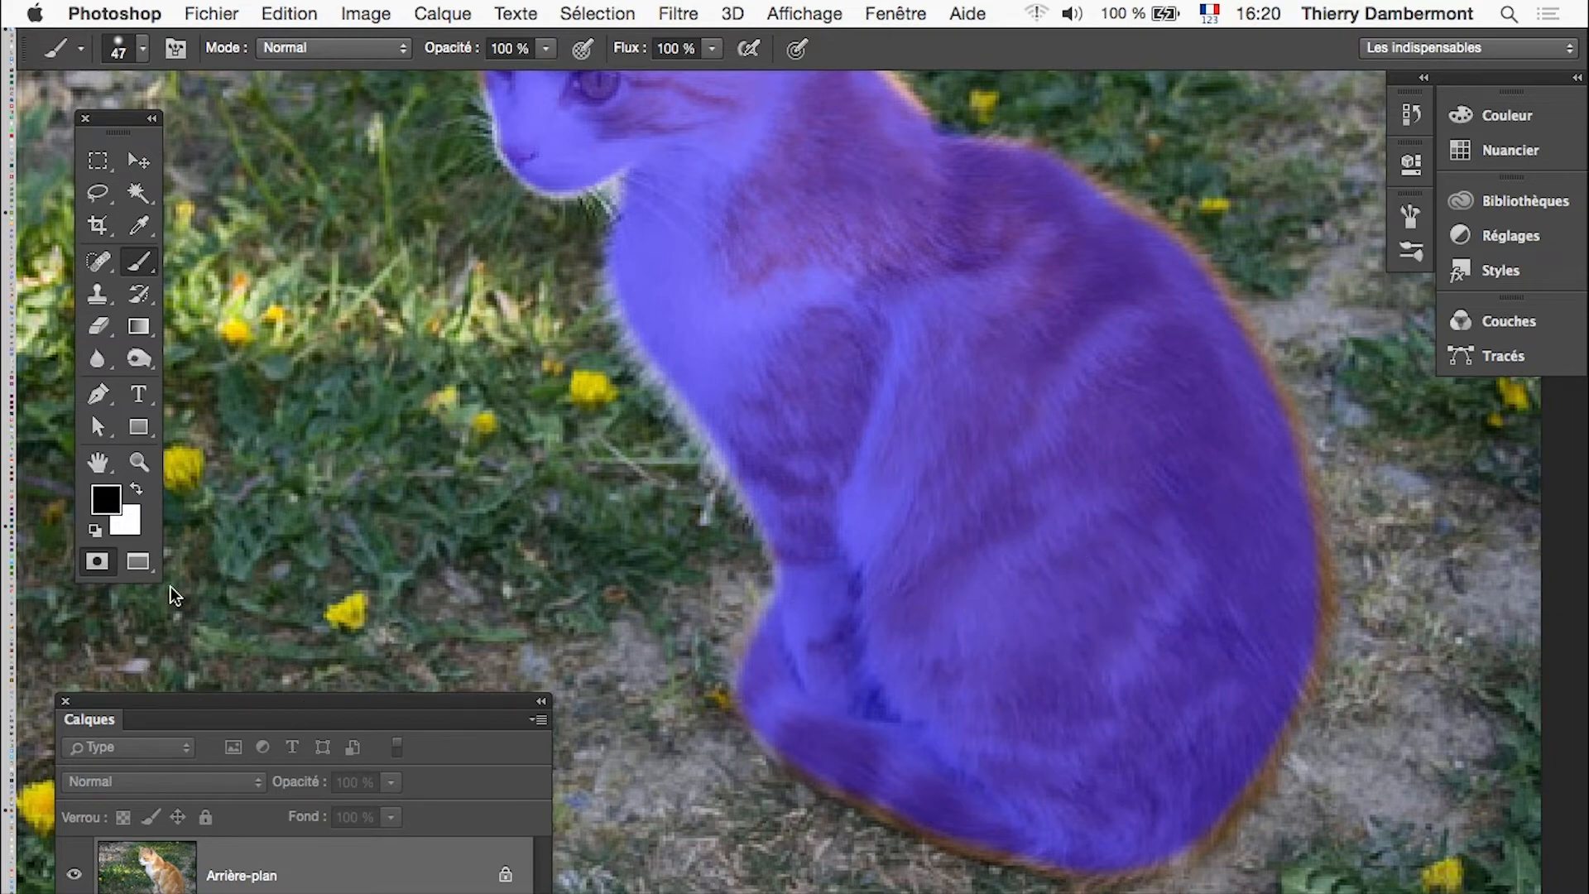
Step: Convert the quick mask to a selection and add a layer mask that hides the selected background around the cat
{"action": "left_click", "coordinate": [95, 562]}
{"action": "left_click", "coordinate": [479, 10]}
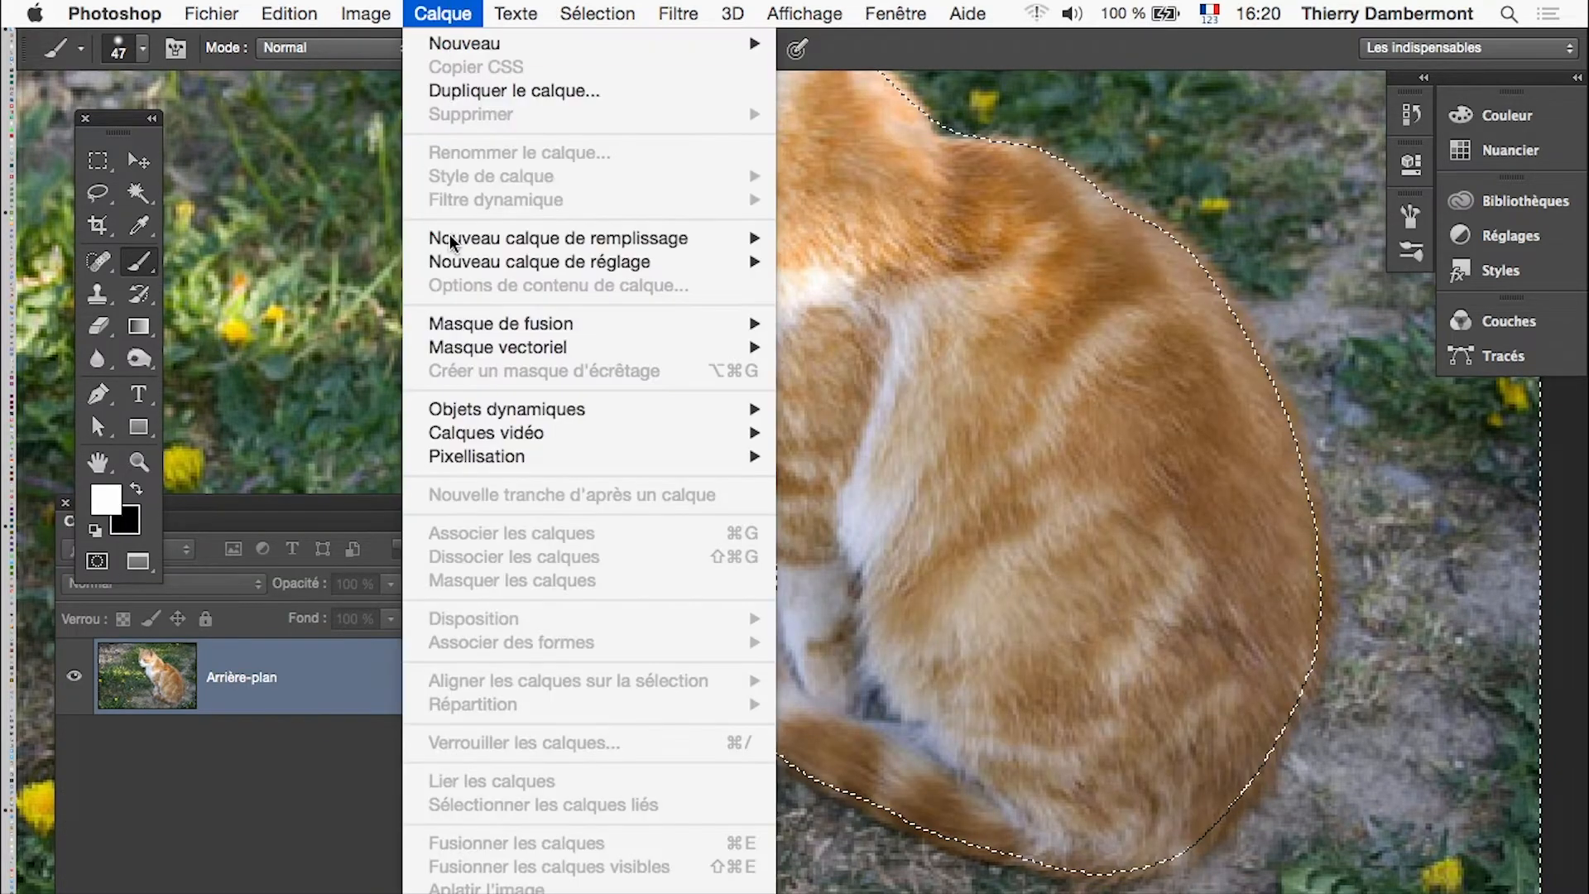
{"action": "mouse_move", "coordinate": [573, 335]}
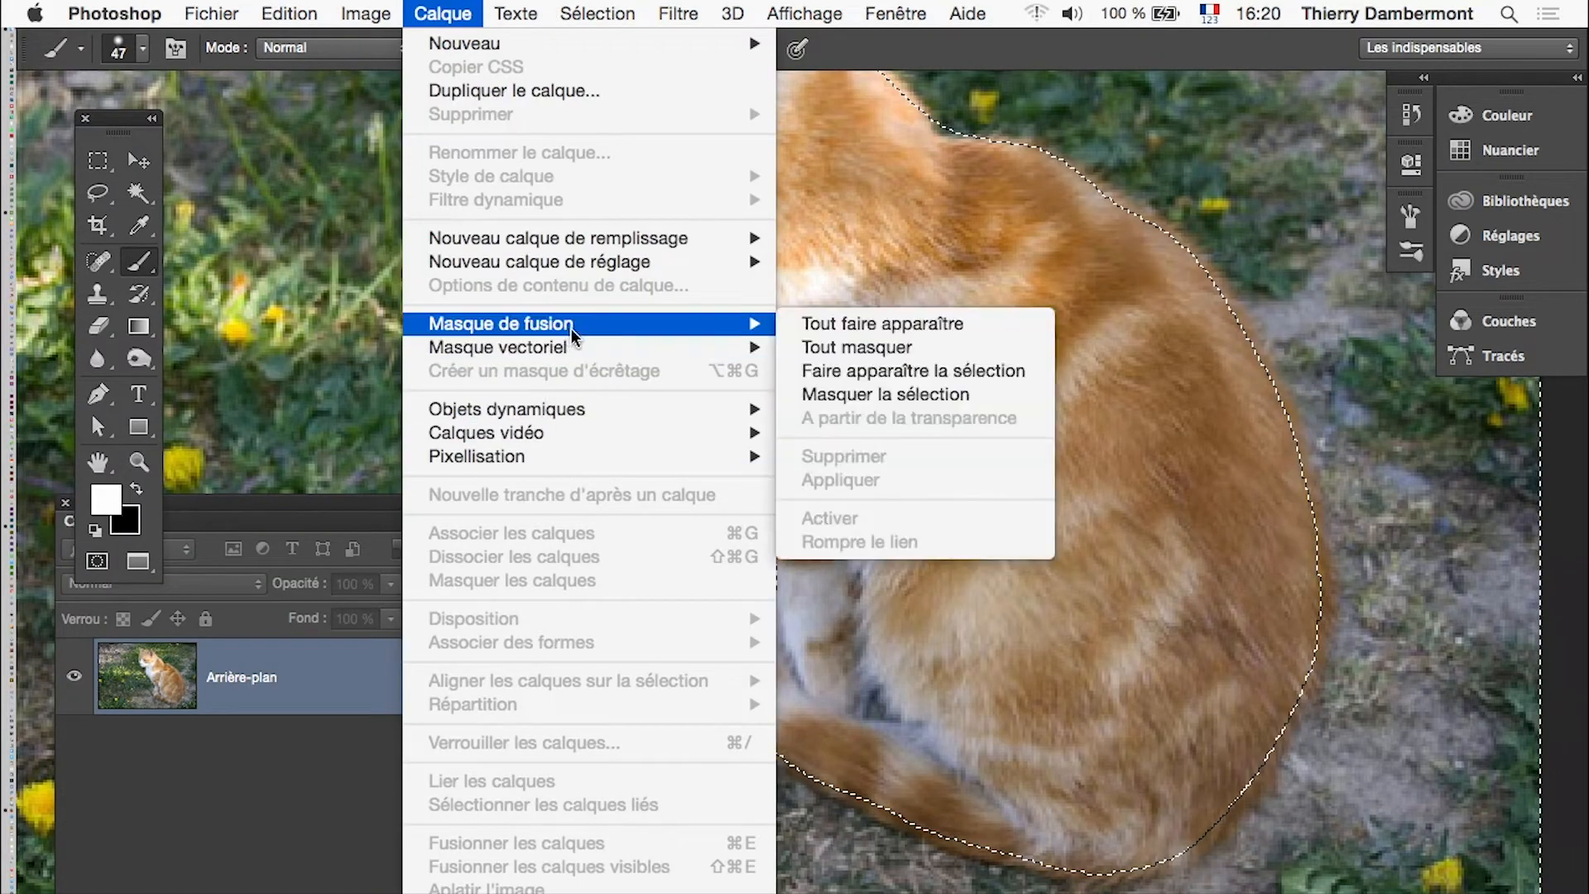
{"action": "left_click", "coordinate": [1014, 394]}
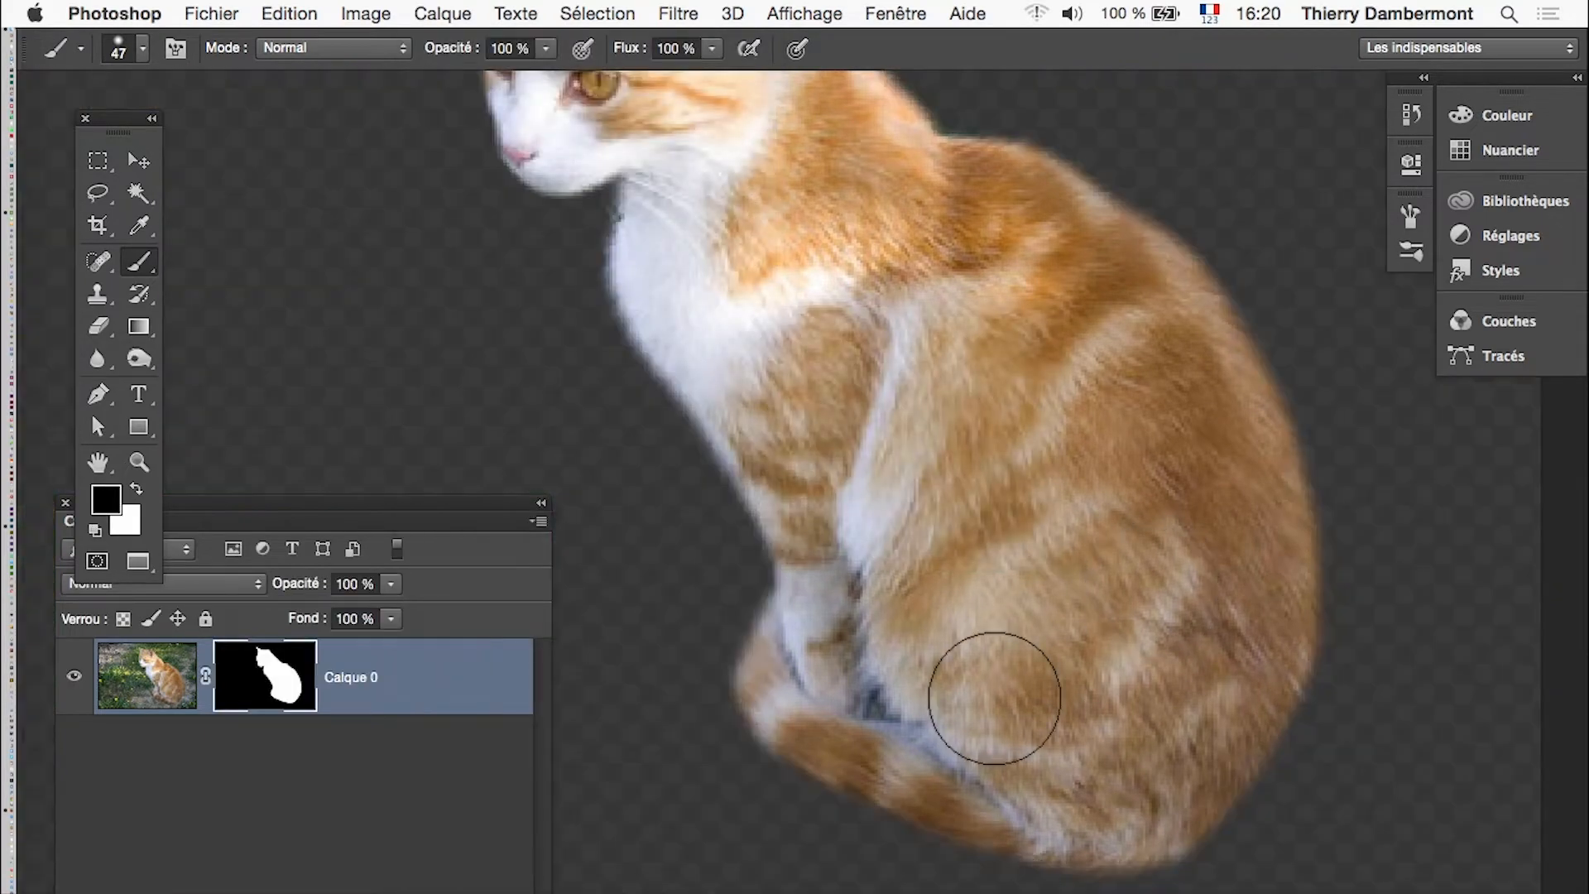
Step: View the cat's layer mask alone, paint its grey spots inside the silhouette white, and return to the image
{"action": "left_click", "coordinate": [267, 676], "text": "alt"}
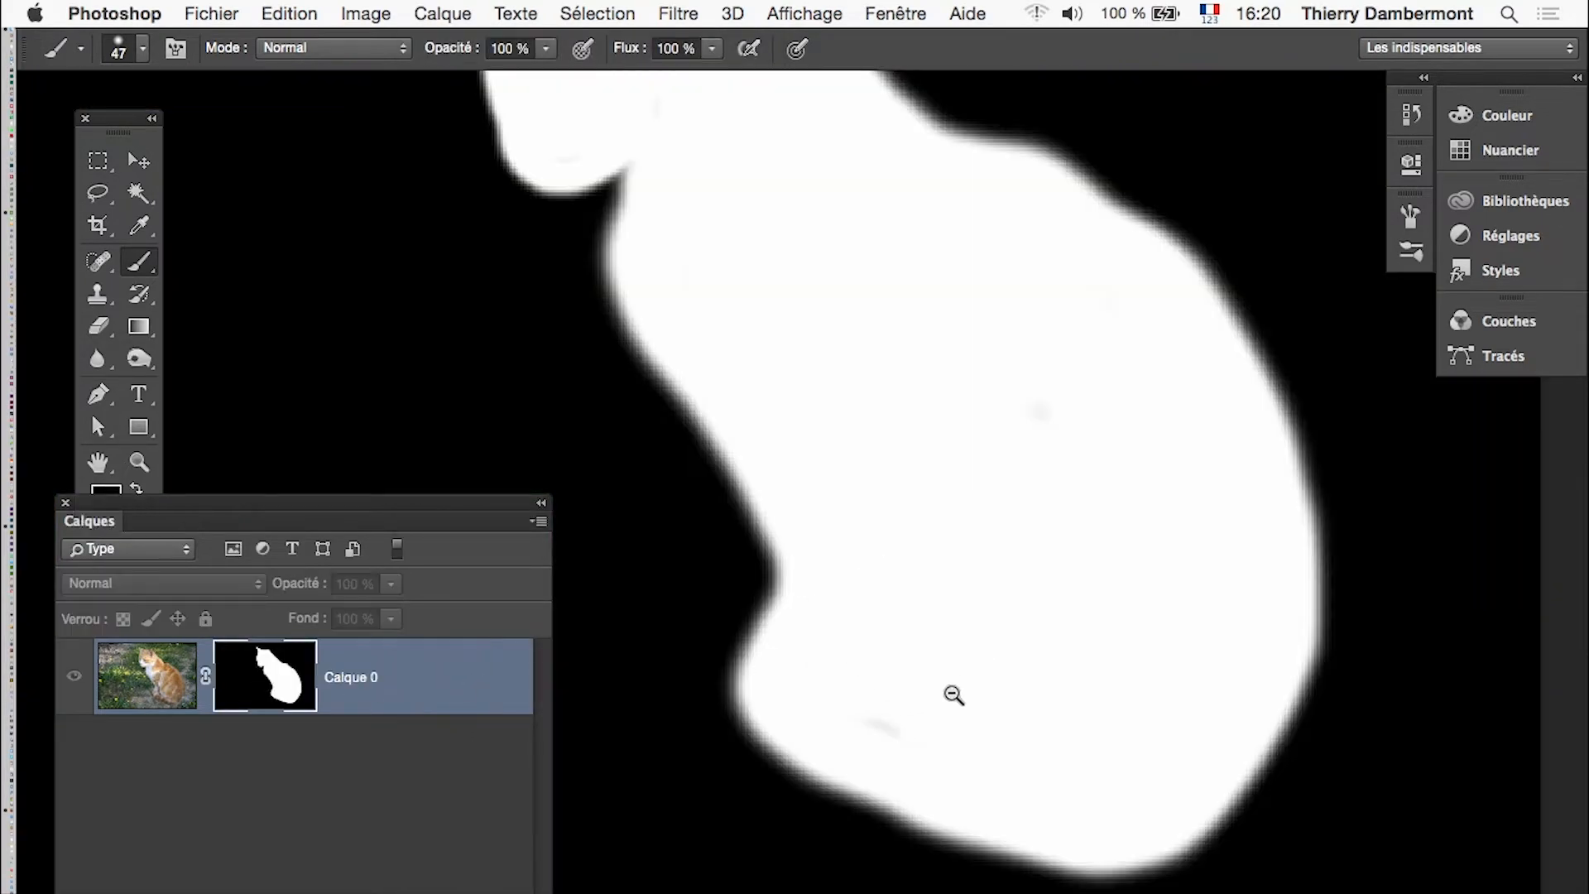
{"action": "mouse_move", "coordinate": [898, 705]}
{"action": "left_mouse_down"}
{"action": "mouse_move", "coordinate": [926, 713]}
{"action": "mouse_move", "coordinate": [911, 706]}
{"action": "left_mouse_up"}
{"action": "key", "text": "super+z"}
{"action": "key", "text": "x"}
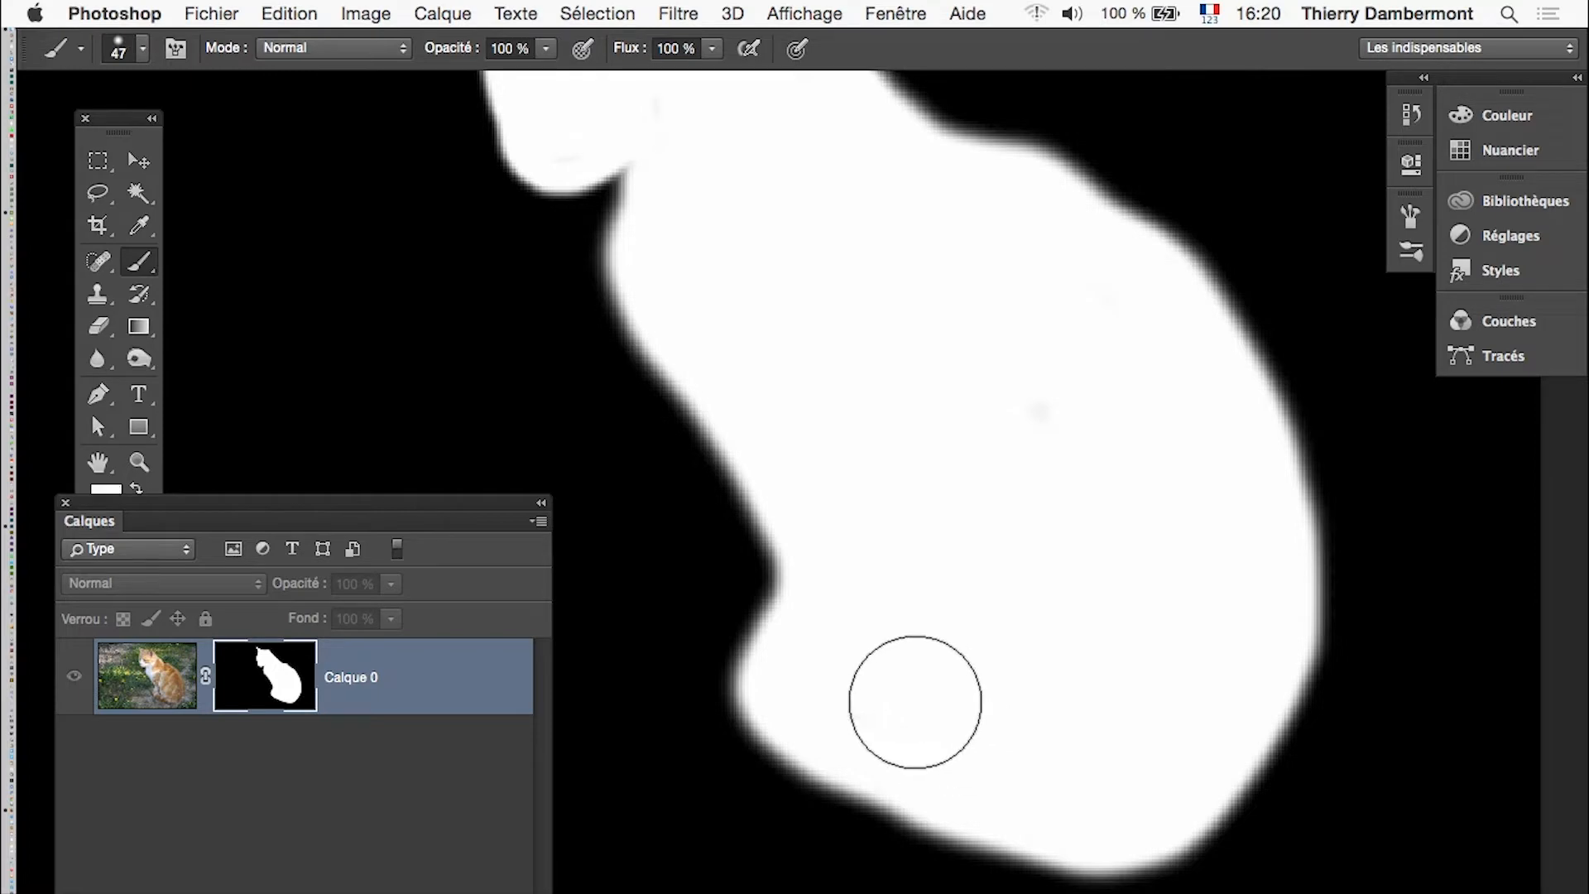
{"action": "left_click_drag", "start_coordinate": [1129, 332], "coordinate": [968, 362]}
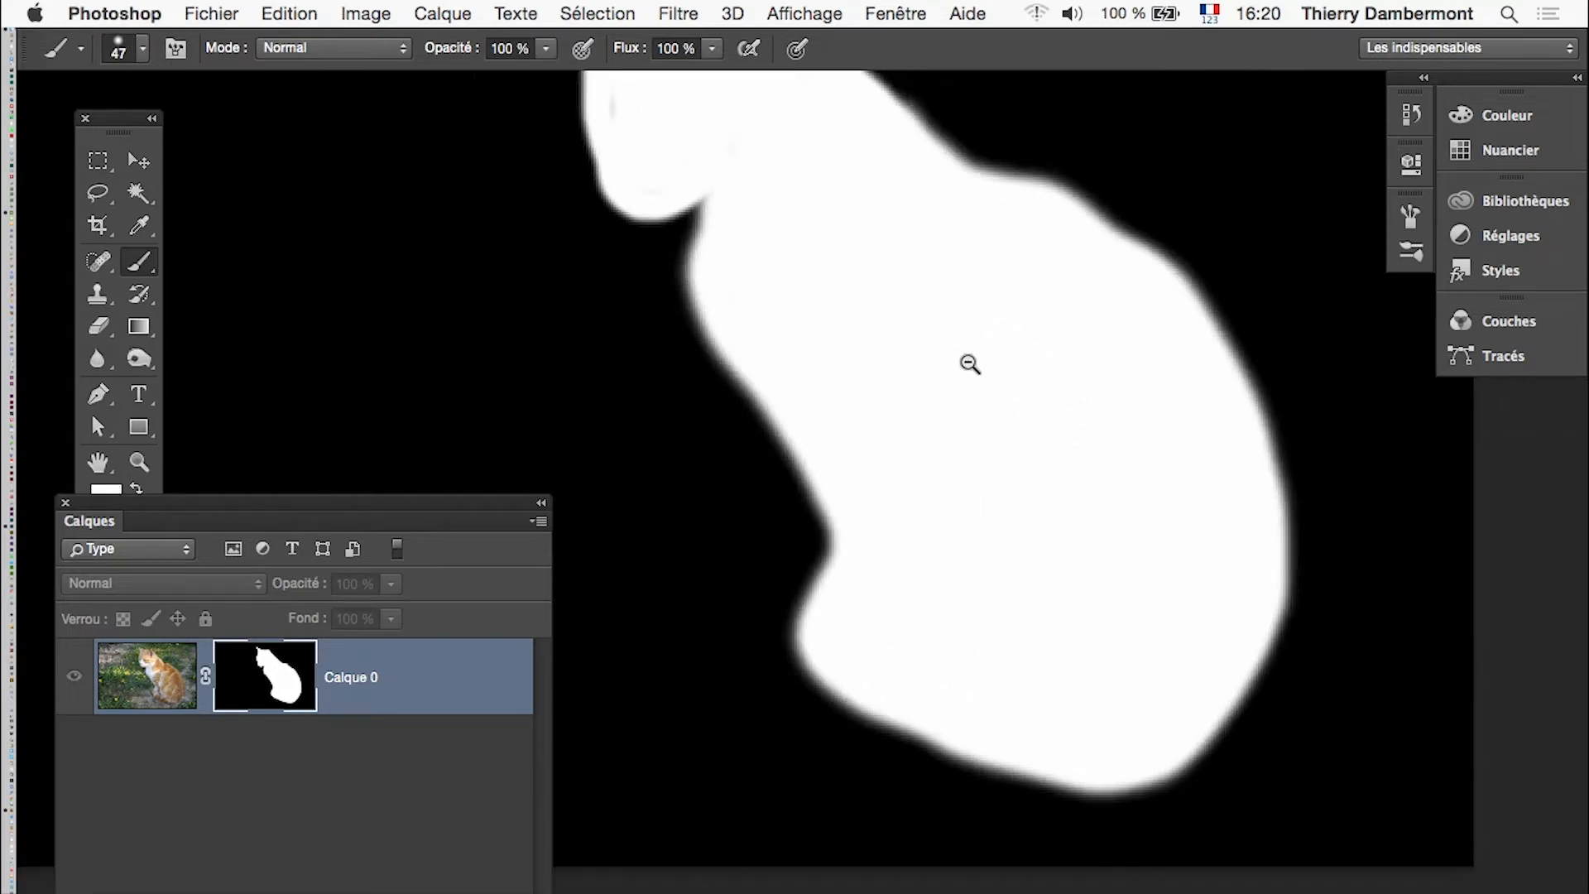
{"action": "left_click_drag", "start_coordinate": [889, 331], "coordinate": [867, 347]}
{"action": "left_click_drag", "start_coordinate": [935, 450], "coordinate": [983, 573]}
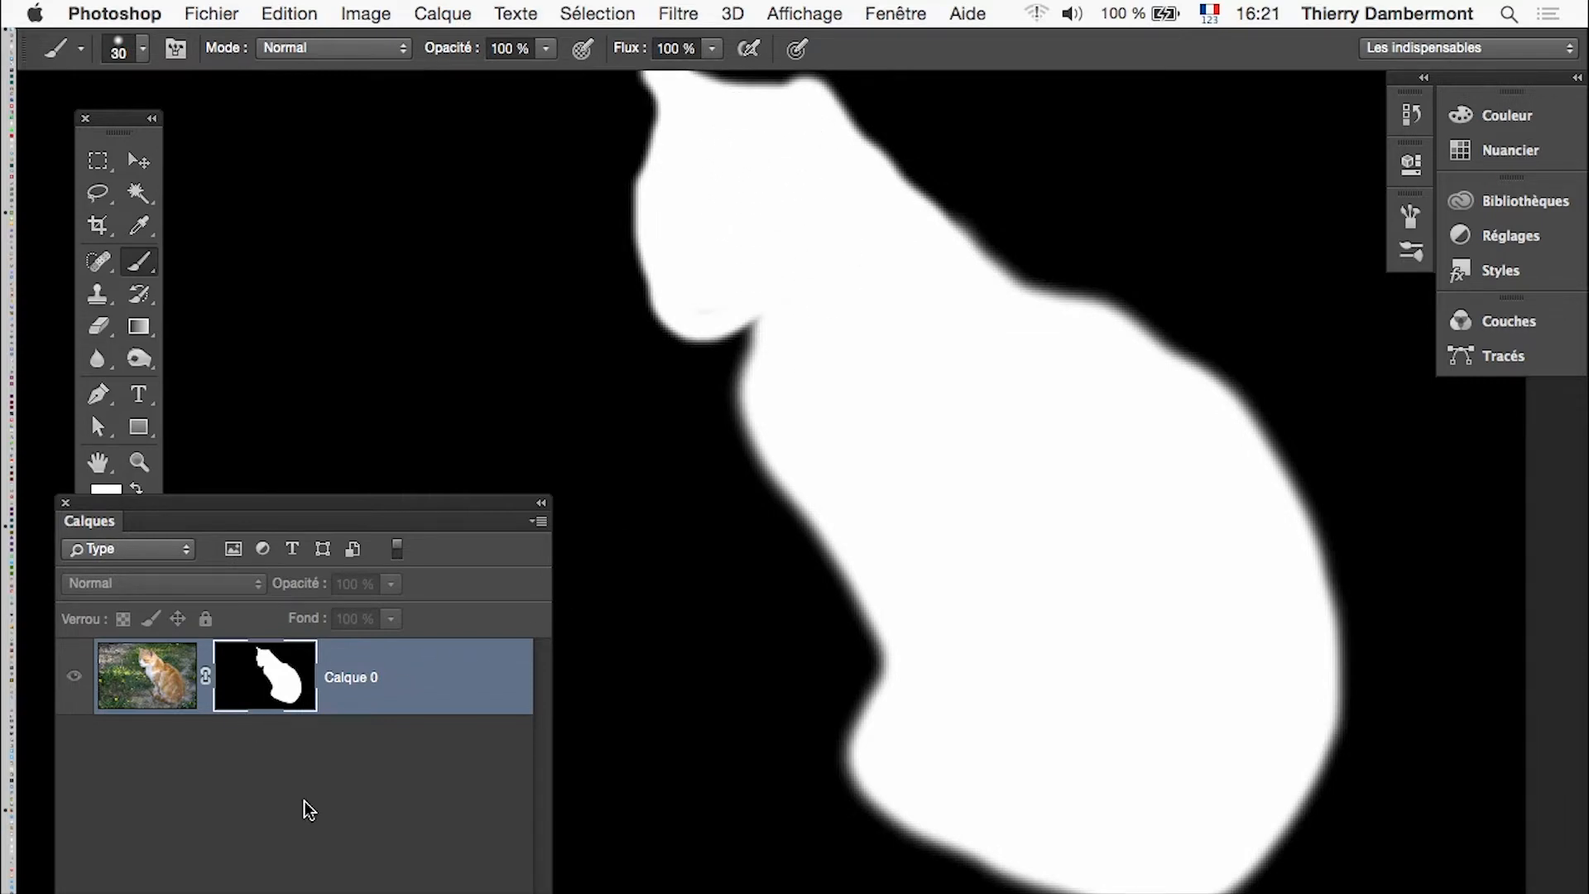
{"action": "left_click", "coordinate": [265, 697], "text": "alt"}
{"action": "key", "text": "super+minus"}
{"action": "key", "text": "super+minus"}
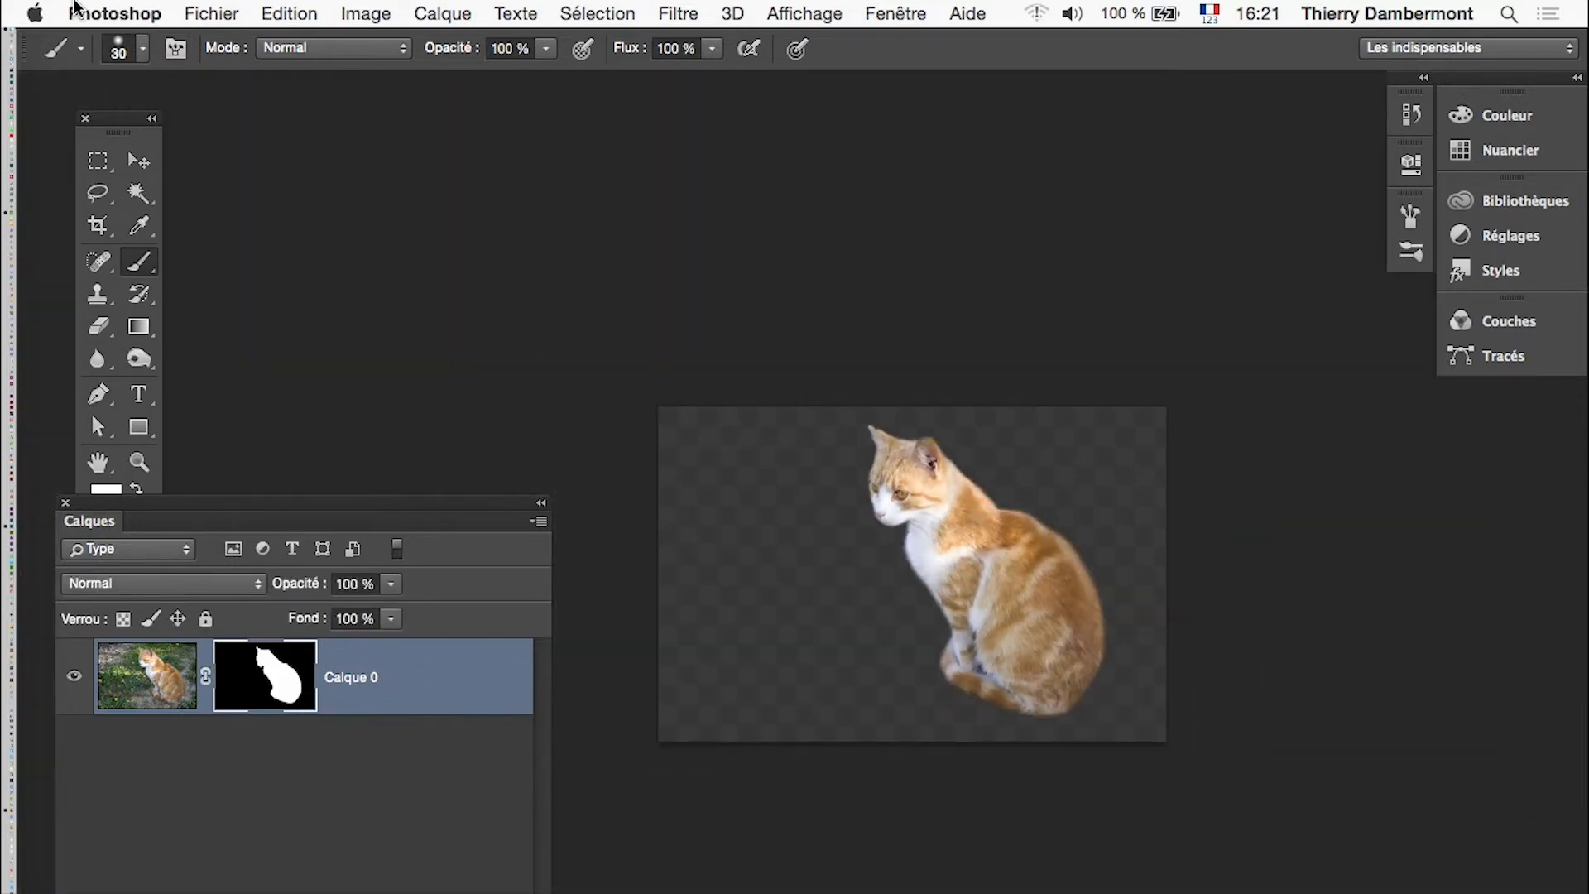
Step: Save the masked cat as cat.psd in Photoshop format with layers, in the animation marionnette folder
{"action": "left_click", "coordinate": [211, 14]}
{"action": "left_click", "coordinate": [308, 267]}
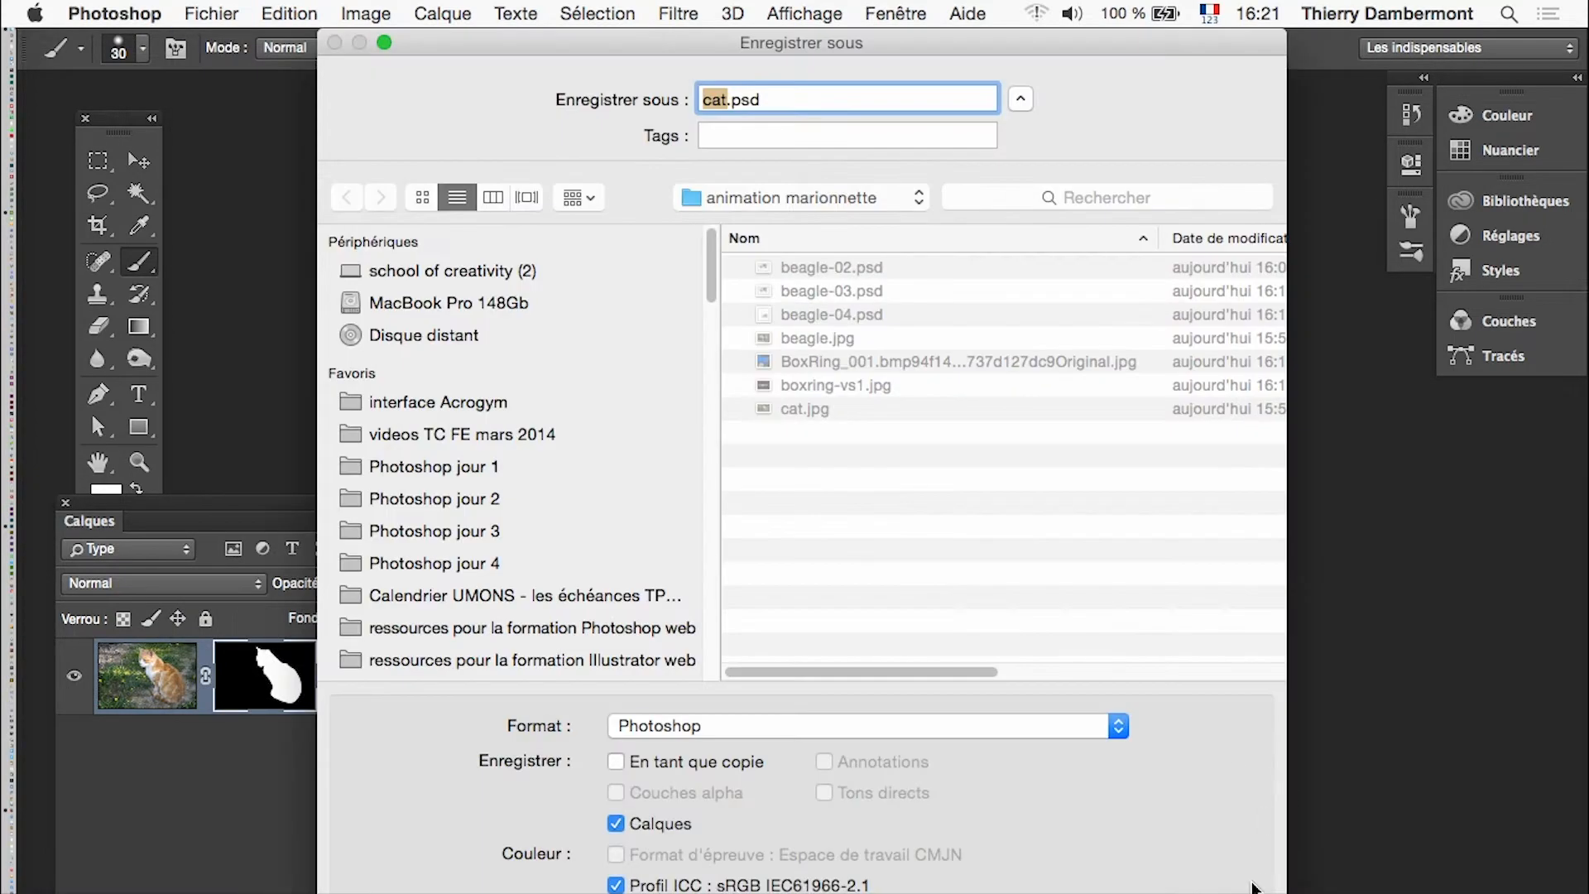
{"action": "left_click", "coordinate": [1257, 885]}
{"action": "left_click", "coordinate": [1244, 461]}
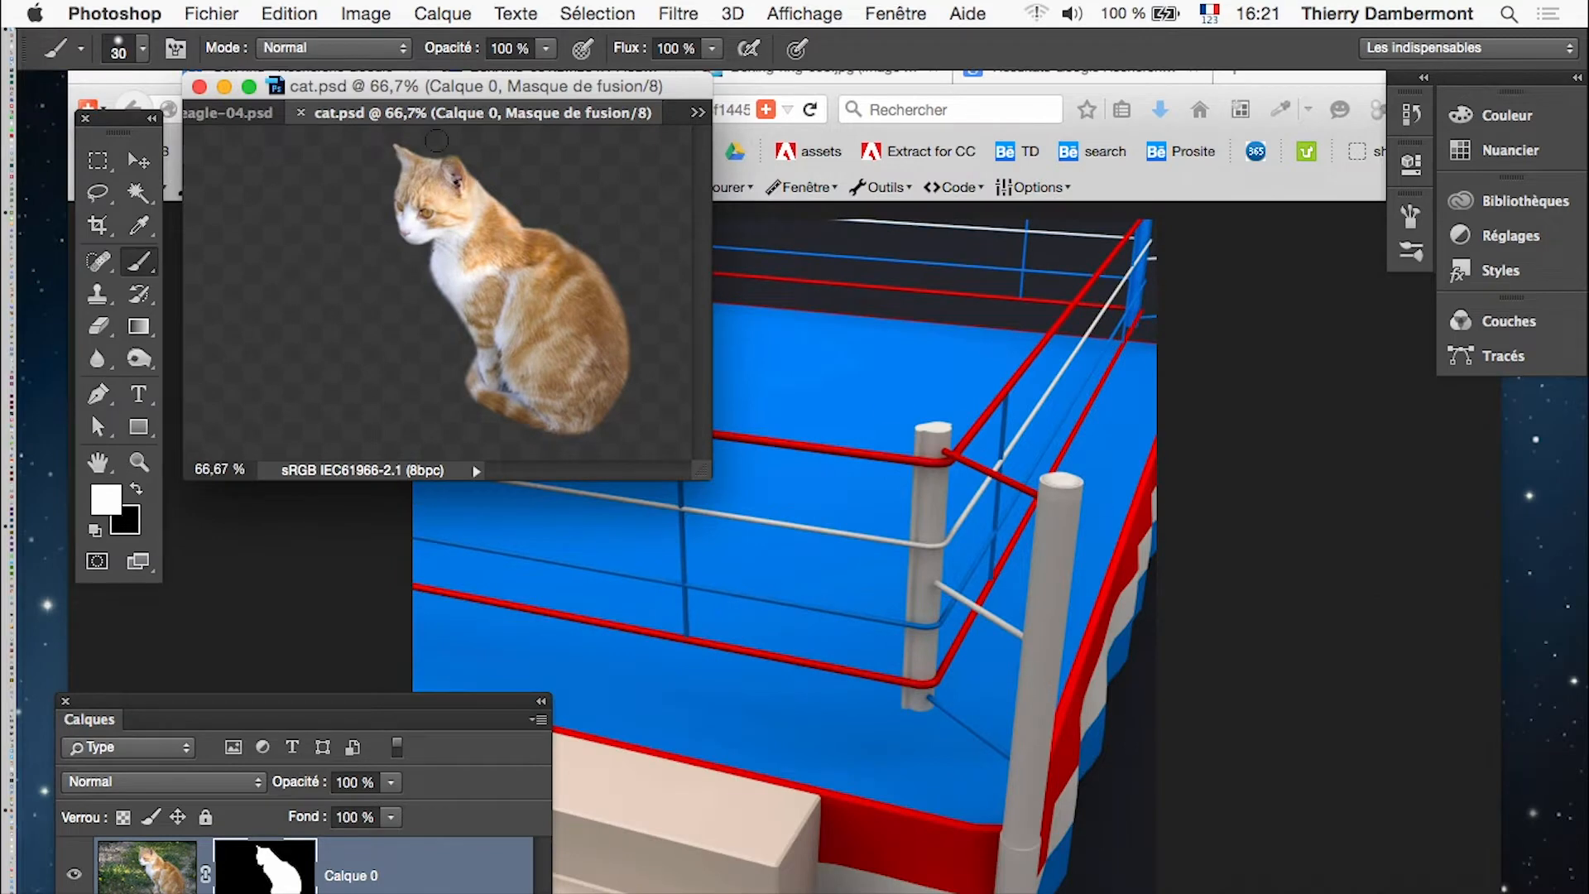
Step: Separate the cat.psd and beagle-04.psd windows and copy the masked cat layer into beagle-04.psd
{"action": "left_click_drag", "start_coordinate": [428, 124], "coordinate": [1089, 465]}
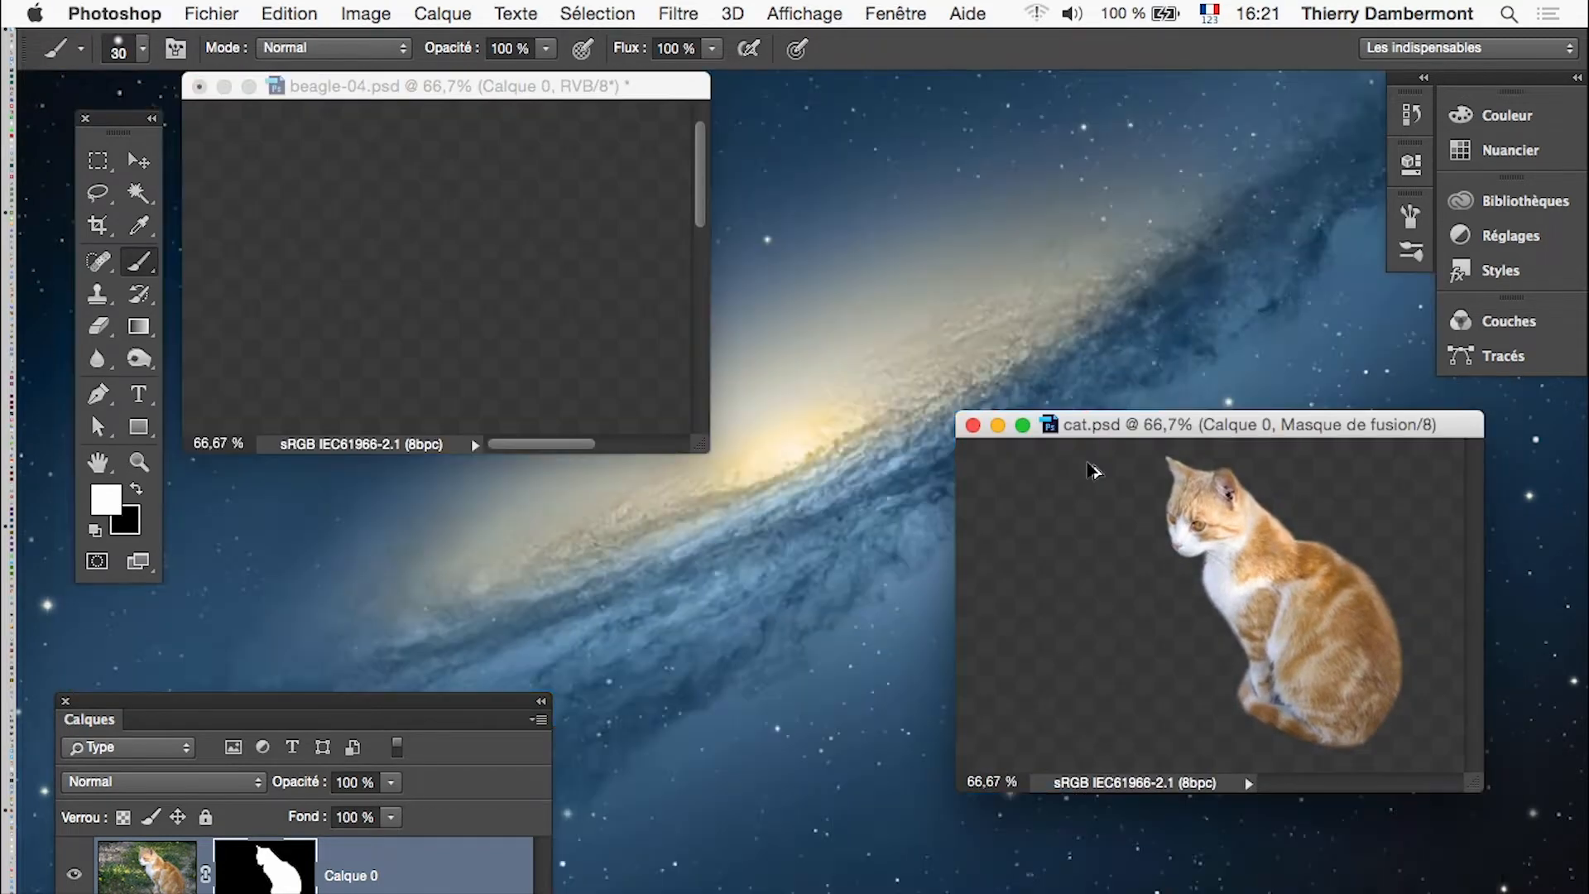
{"action": "left_click", "coordinate": [513, 128]}
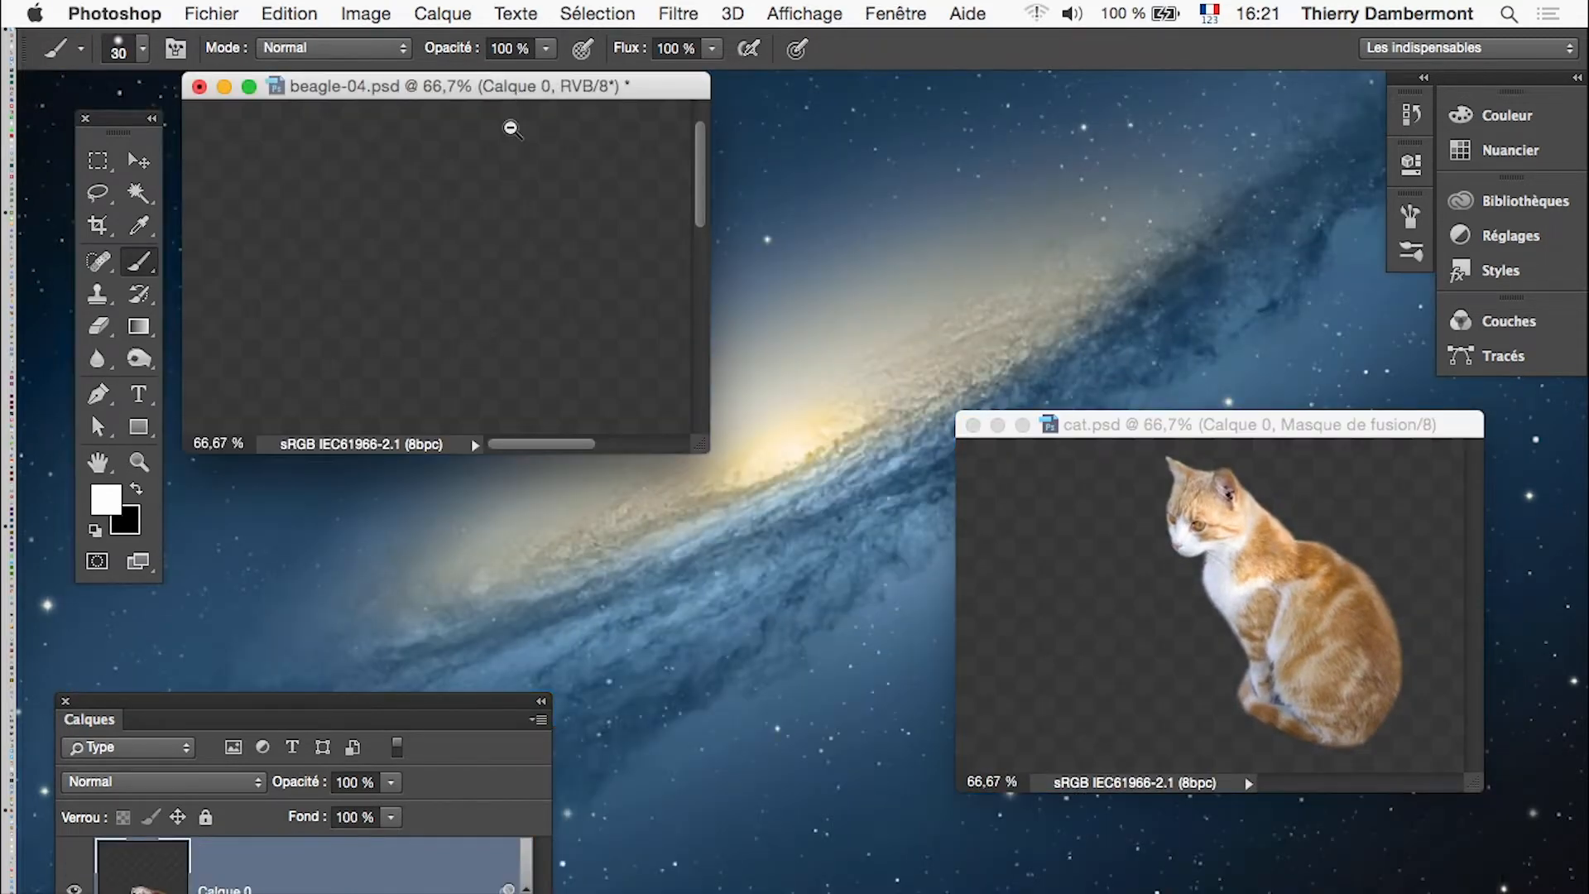
{"action": "key", "text": "super+minus"}
{"action": "key", "text": "super+minus"}
{"action": "key", "text": "super+minus"}
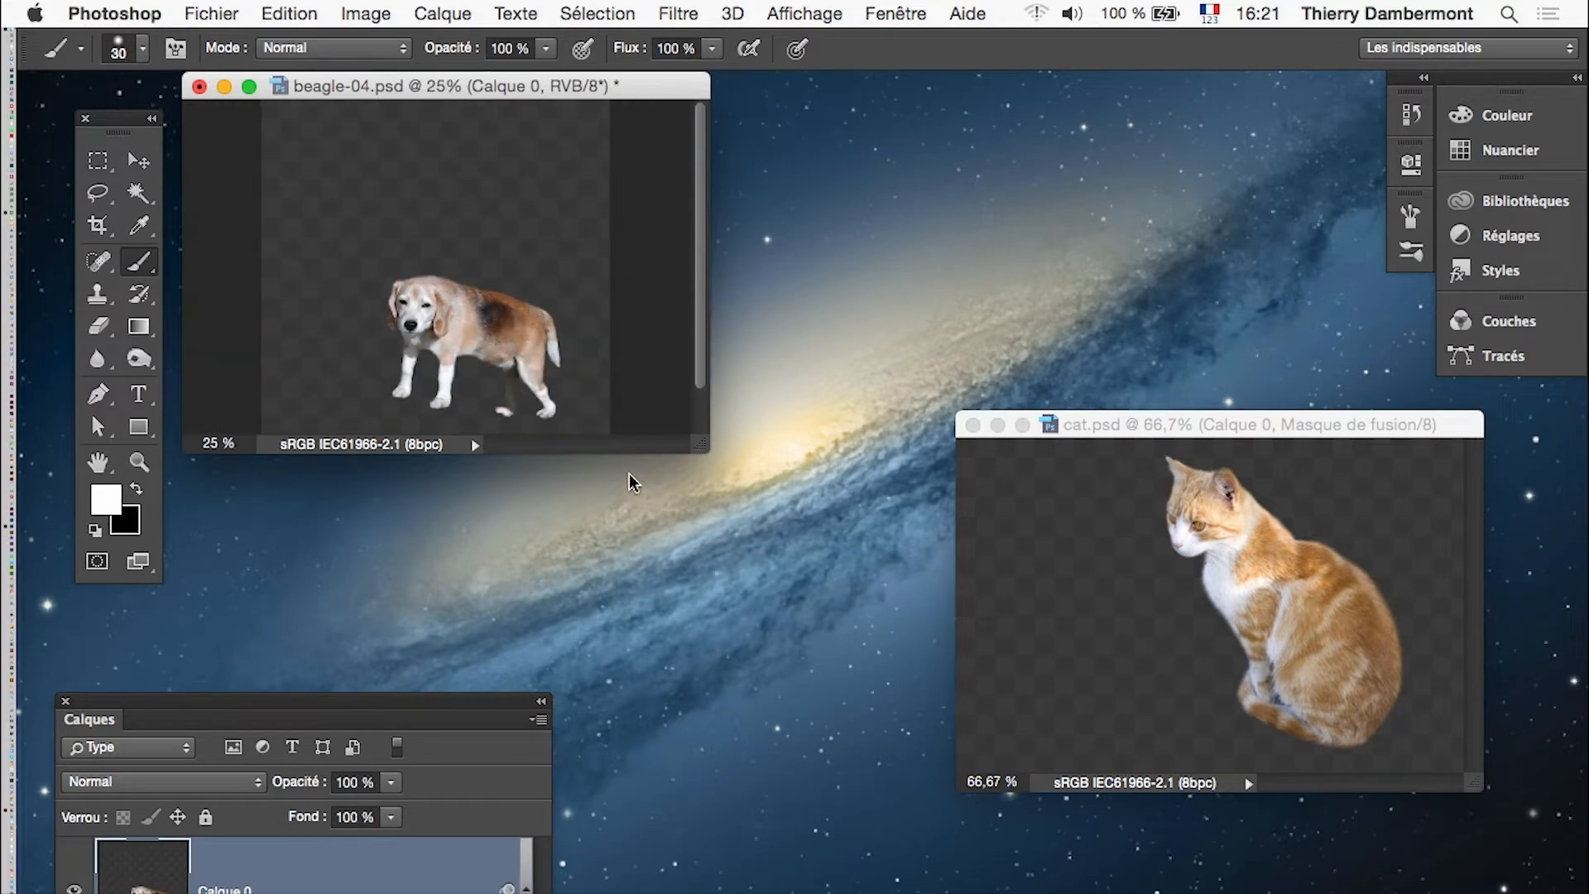
{"action": "left_click", "coordinate": [1167, 427]}
{"action": "left_click", "coordinate": [138, 160]}
{"action": "left_click_drag", "start_coordinate": [1328, 633], "coordinate": [958, 752]}
{"action": "left_click", "coordinate": [650, 503], "text": "super"}
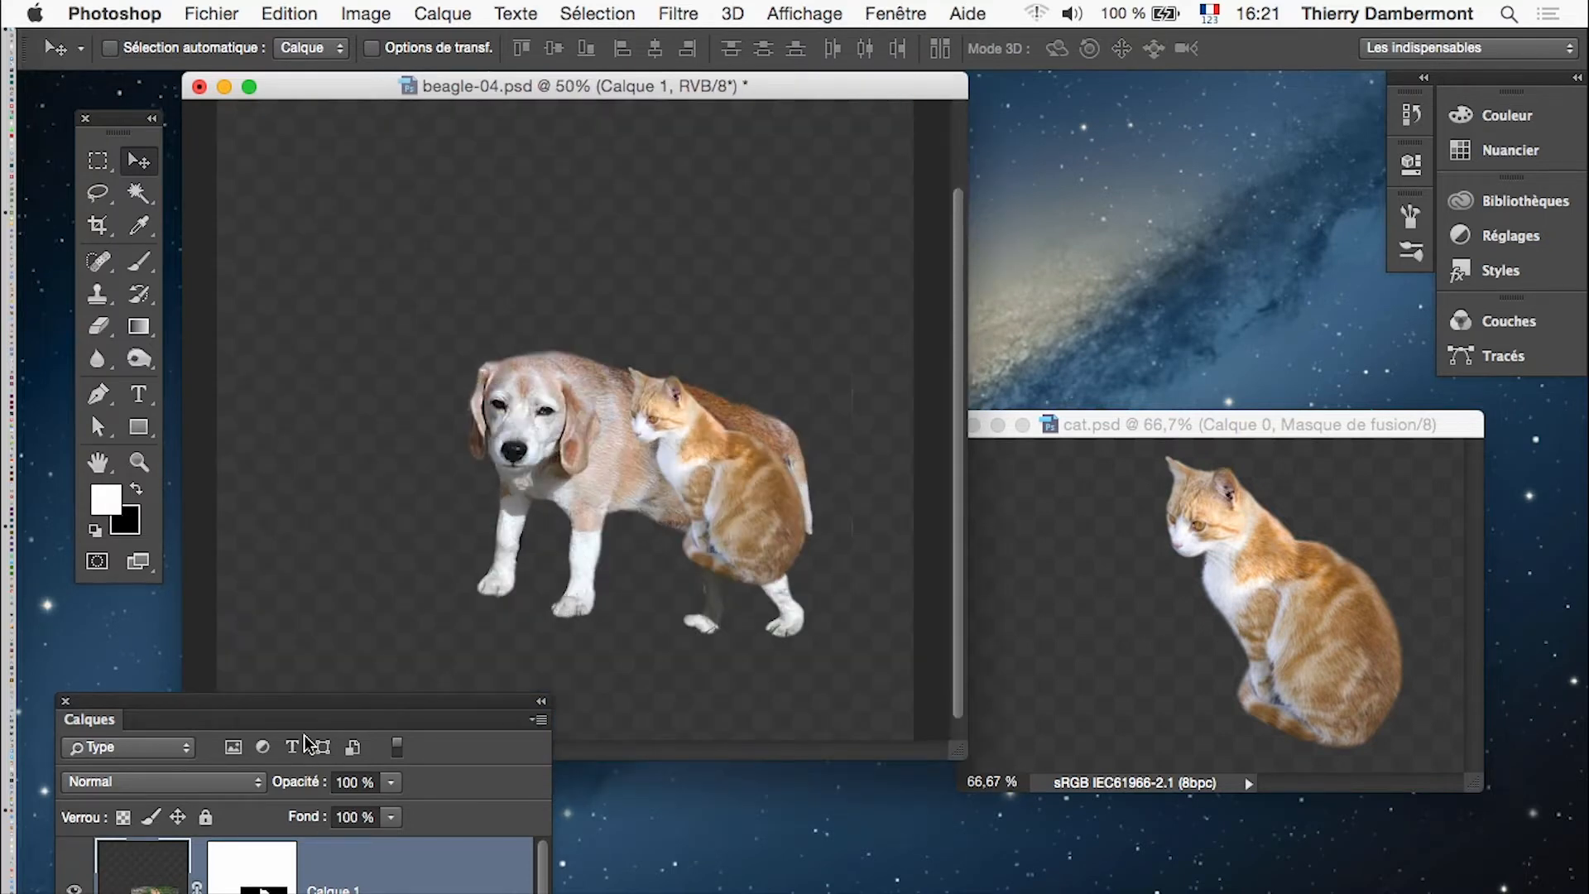
Step: Move the cat layer below the beagle layer in the stacking order
{"action": "left_click_drag", "start_coordinate": [337, 708], "coordinate": [1187, 72]}
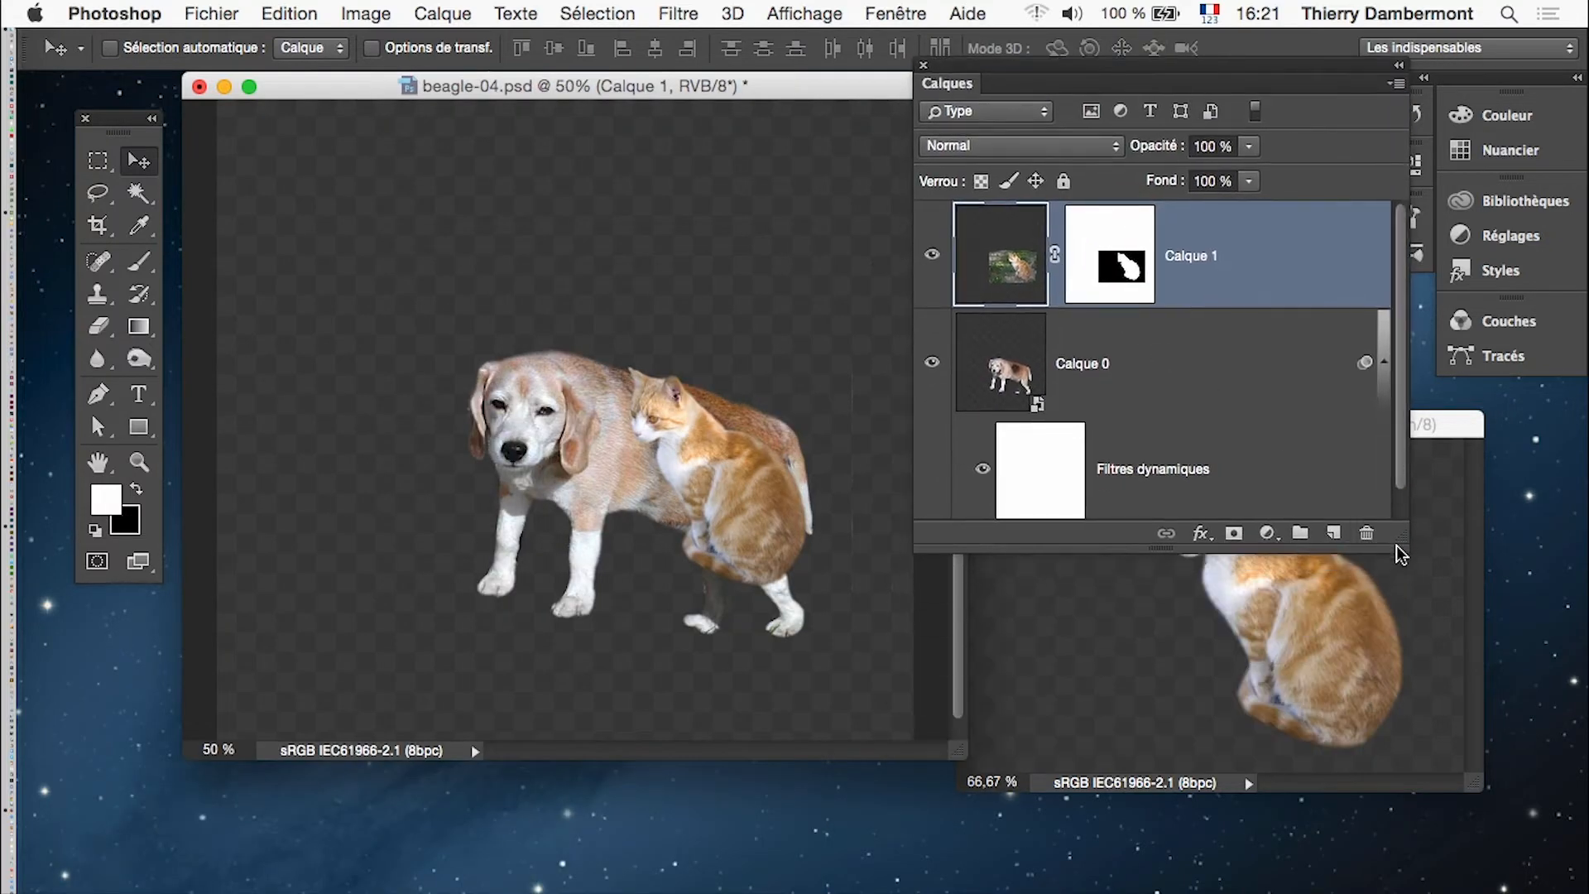
{"action": "left_click_drag", "start_coordinate": [1402, 555], "coordinate": [1402, 782]}
{"action": "left_click_drag", "start_coordinate": [1020, 267], "coordinate": [1041, 545]}
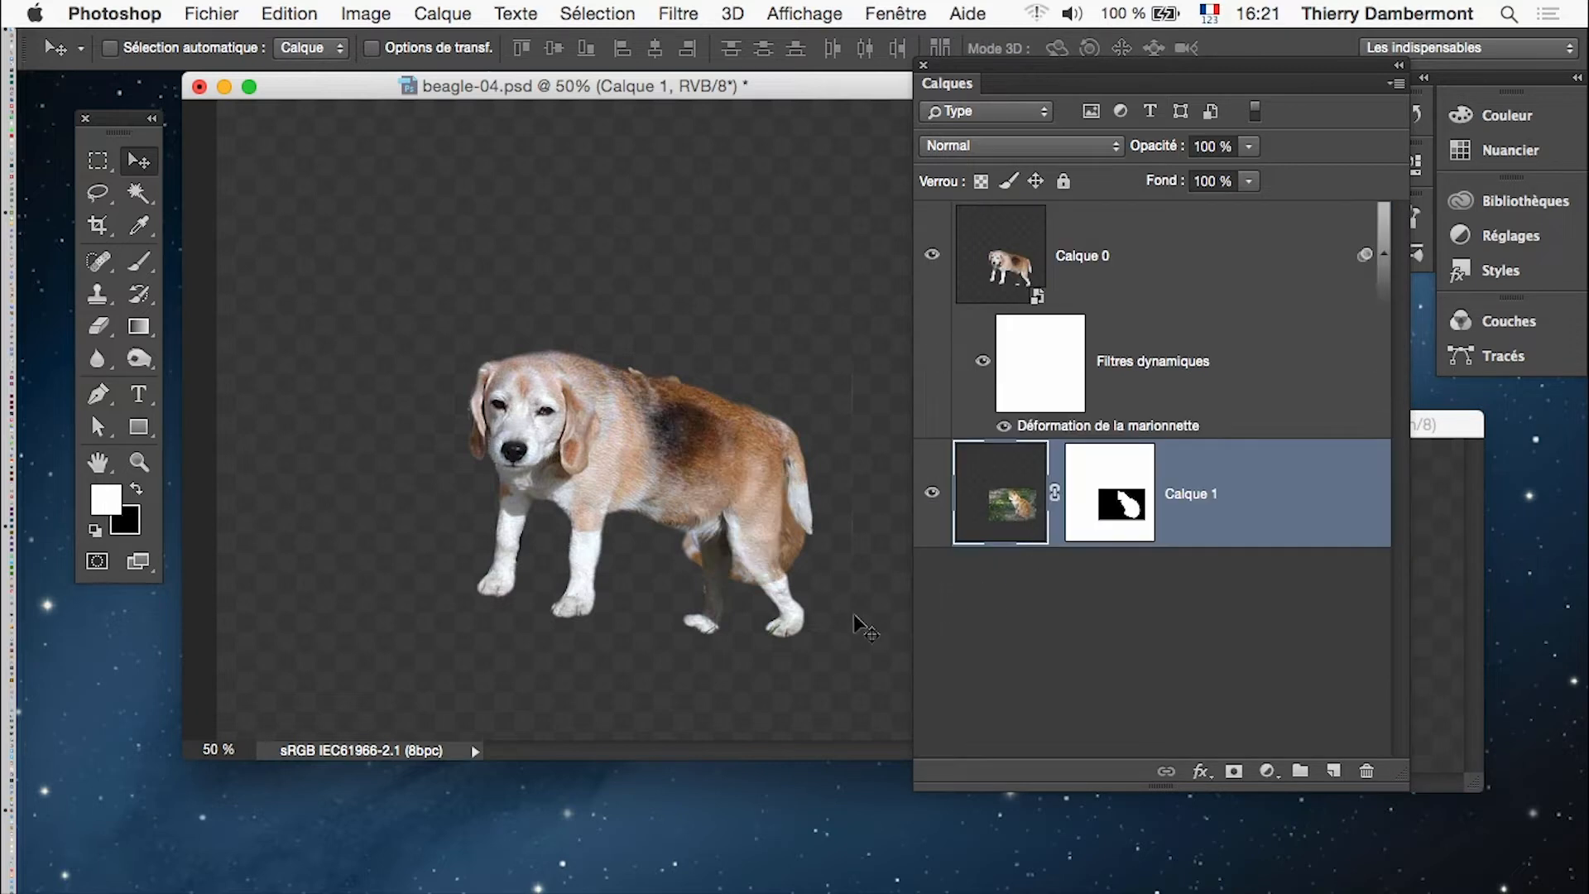
Step: Free-transform the cat layer, rotating it about 153° and placing it on its back under the beagle's front paws
{"action": "key", "text": "super+t"}
{"action": "left_click_drag", "start_coordinate": [598, 247], "coordinate": [810, 753]}
{"action": "left_click_drag", "start_coordinate": [663, 454], "coordinate": [585, 593]}
{"action": "left_click_drag", "start_coordinate": [846, 710], "coordinate": [875, 603]}
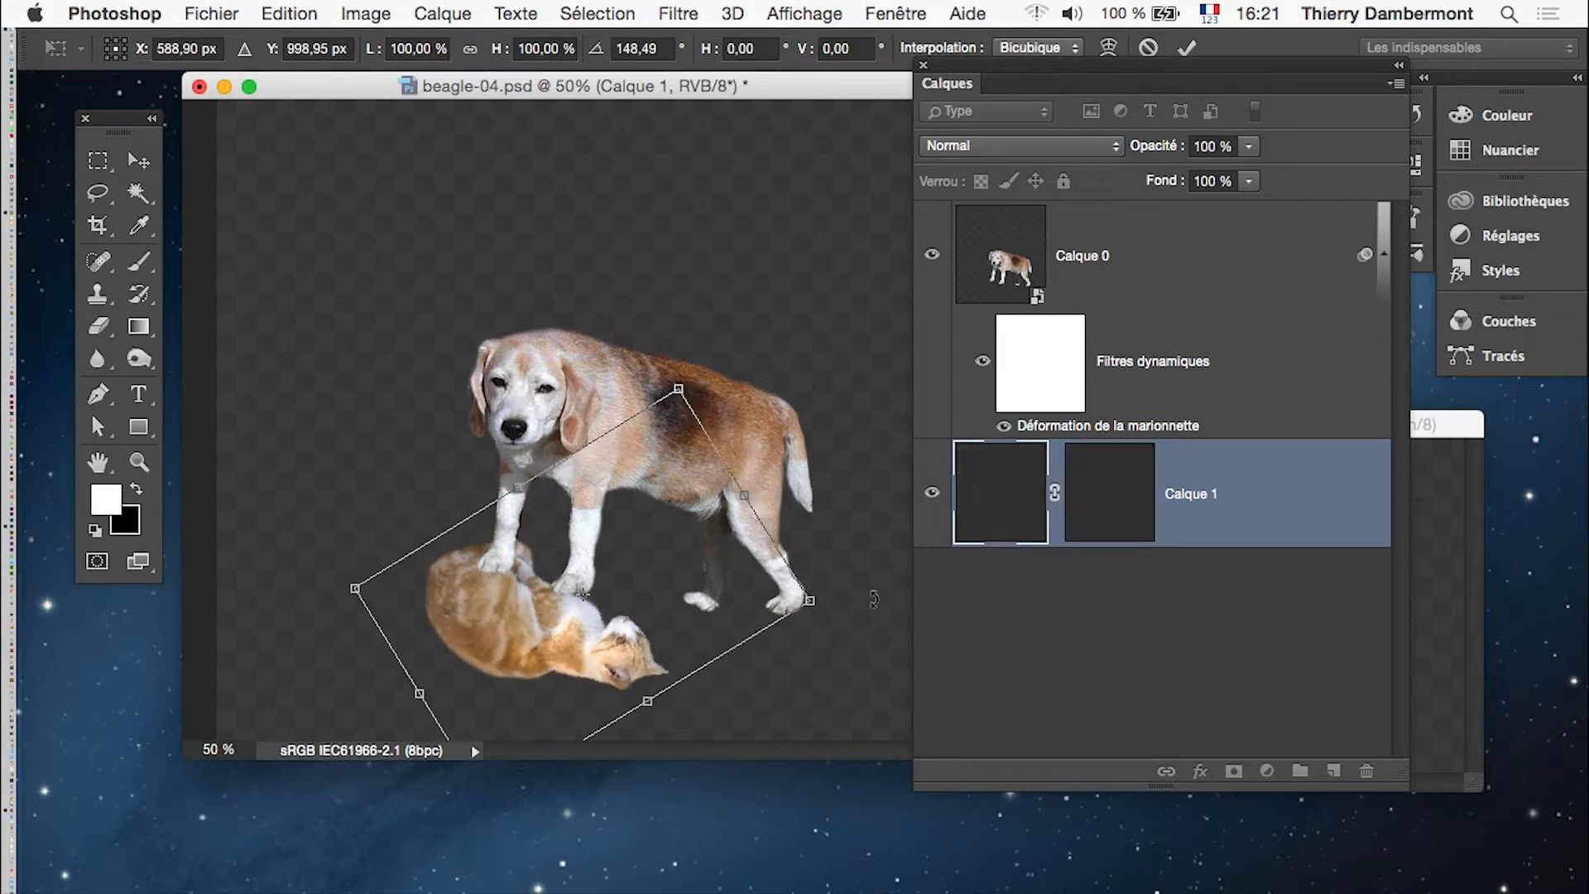
{"action": "left_click_drag", "start_coordinate": [501, 618], "coordinate": [529, 592]}
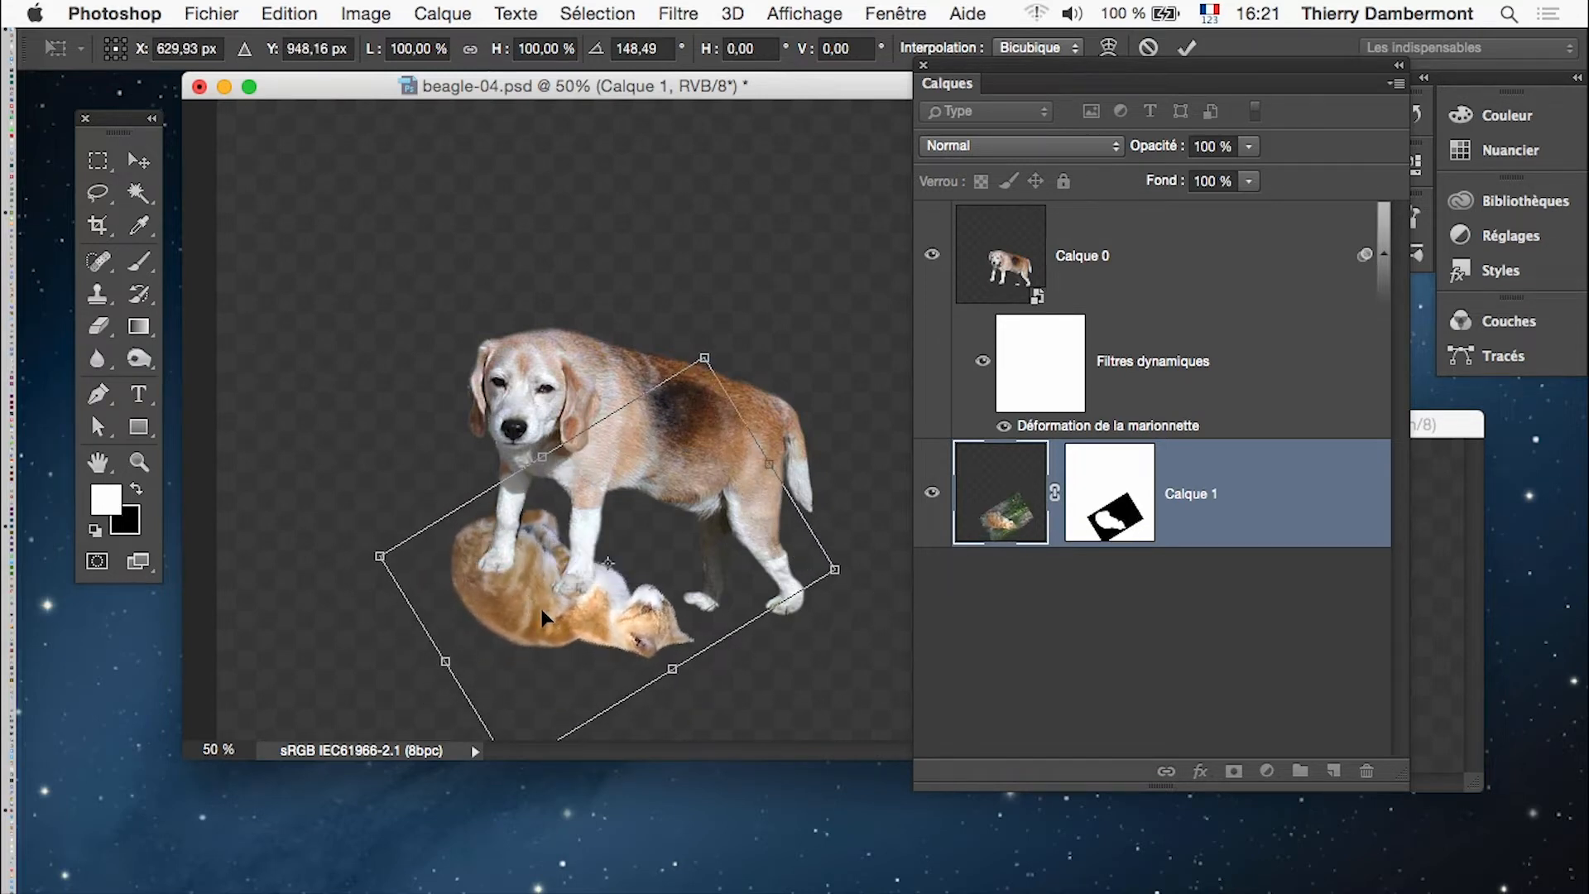
{"action": "left_click_drag", "start_coordinate": [774, 676], "coordinate": [819, 626]}
Step: Enlarge the cat slightly, adjust its position beneath the beagle's front paws, and apply the transformation
{"action": "left_click", "coordinate": [732, 551], "text": "alt"}
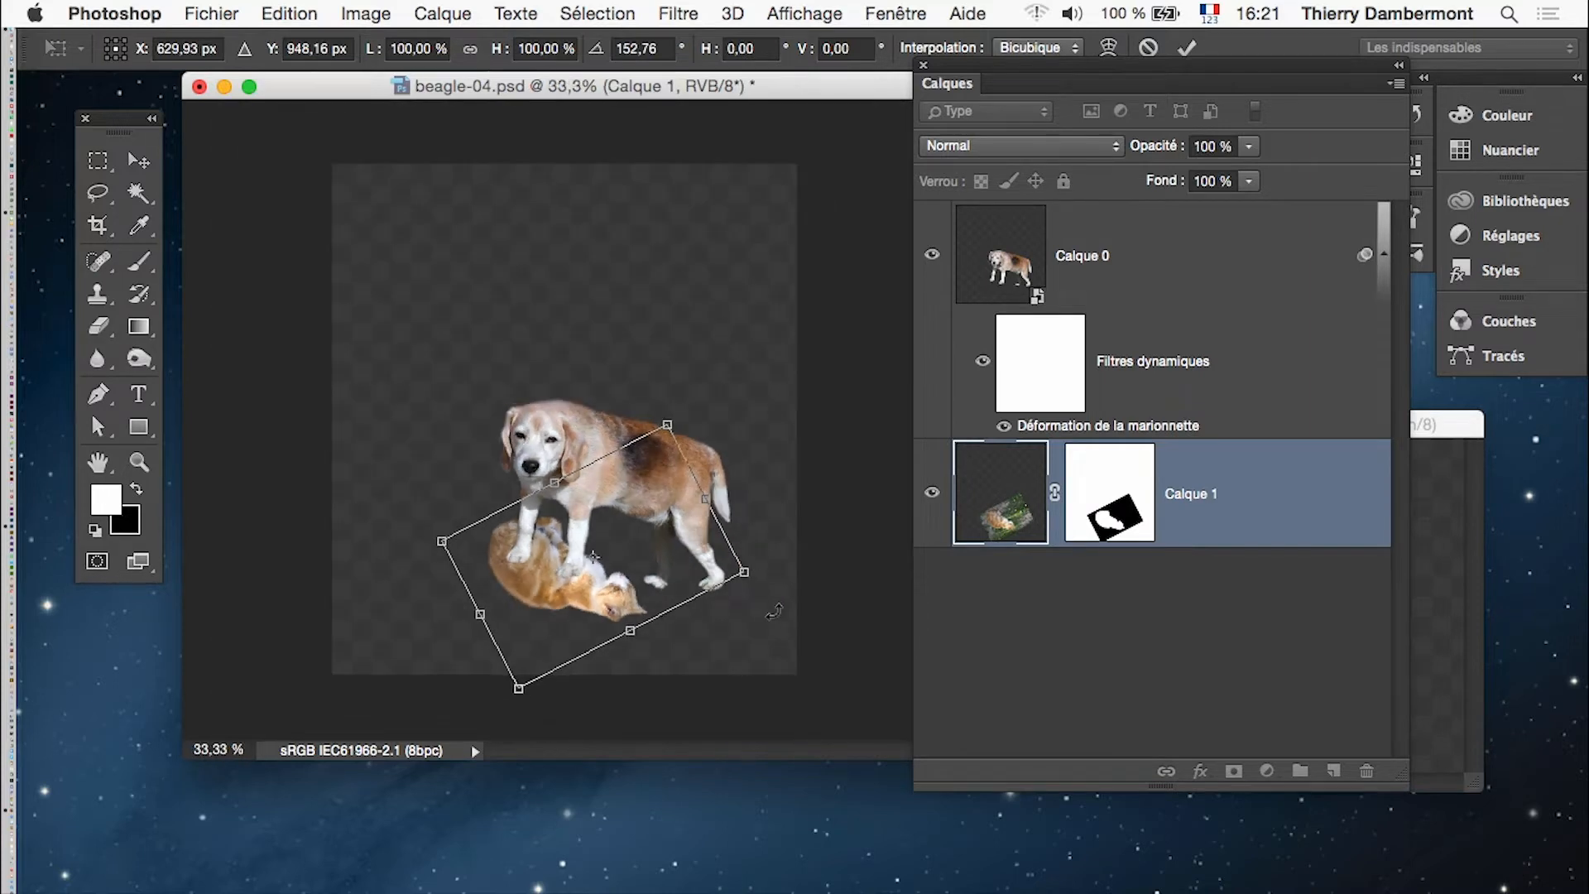
{"action": "left_click_drag", "start_coordinate": [443, 543], "coordinate": [386, 536]}
{"action": "left_click_drag", "start_coordinate": [533, 606], "coordinate": [551, 619]}
{"action": "left_click_drag", "start_coordinate": [404, 547], "coordinate": [425, 549]}
{"action": "left_click", "coordinate": [1188, 52]}
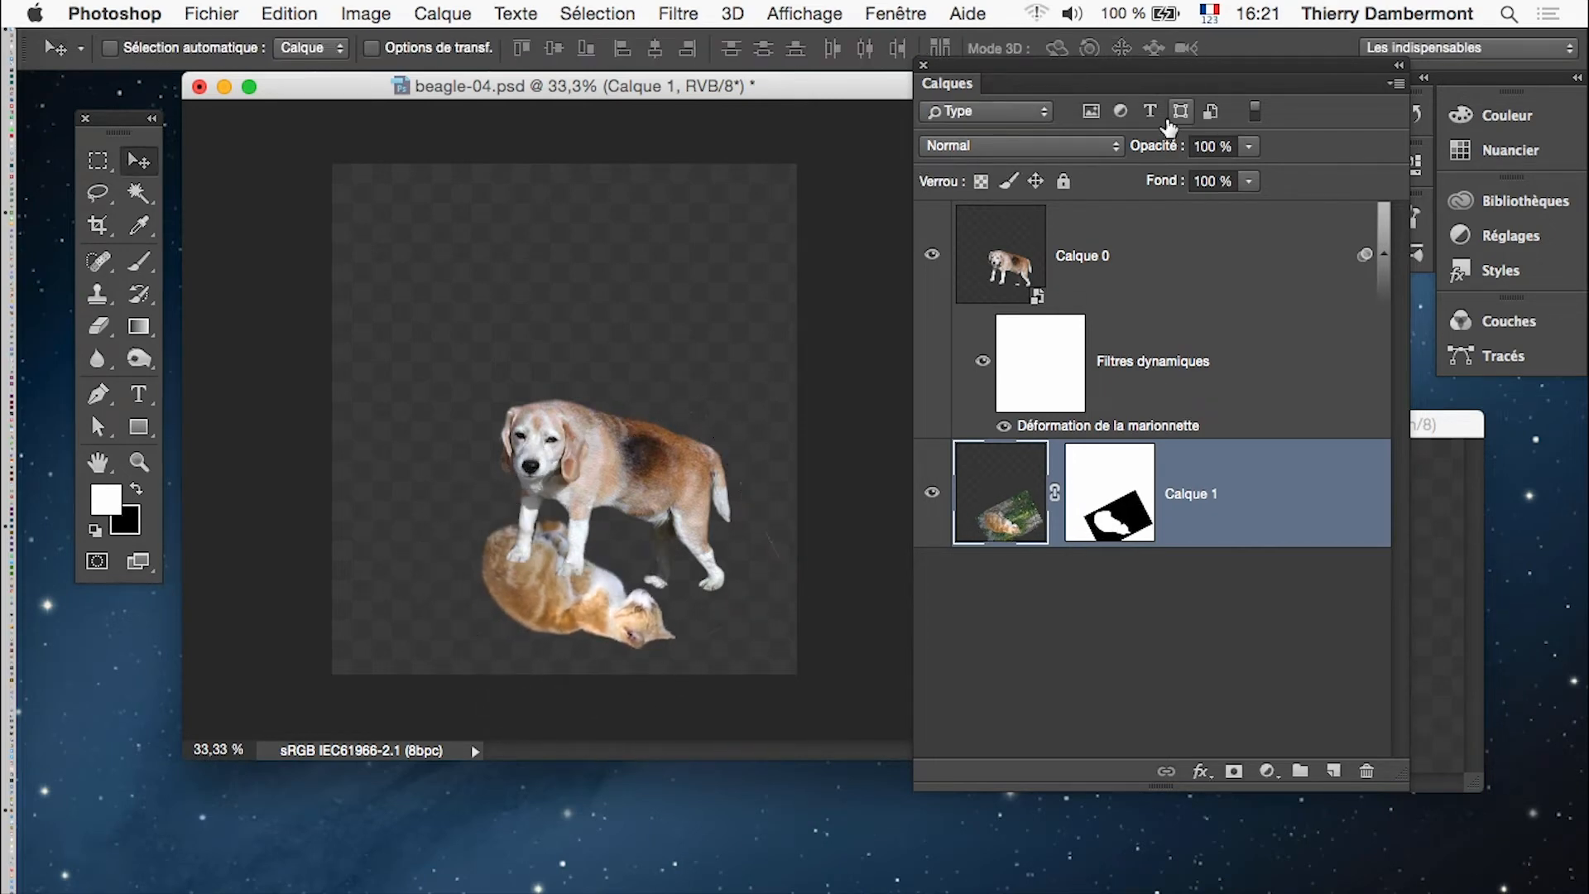
Step: Display the cat layer's mask on its own in full-screen view, with the whole tilted black rectangle in sight
{"action": "key", "text": "super+plus"}
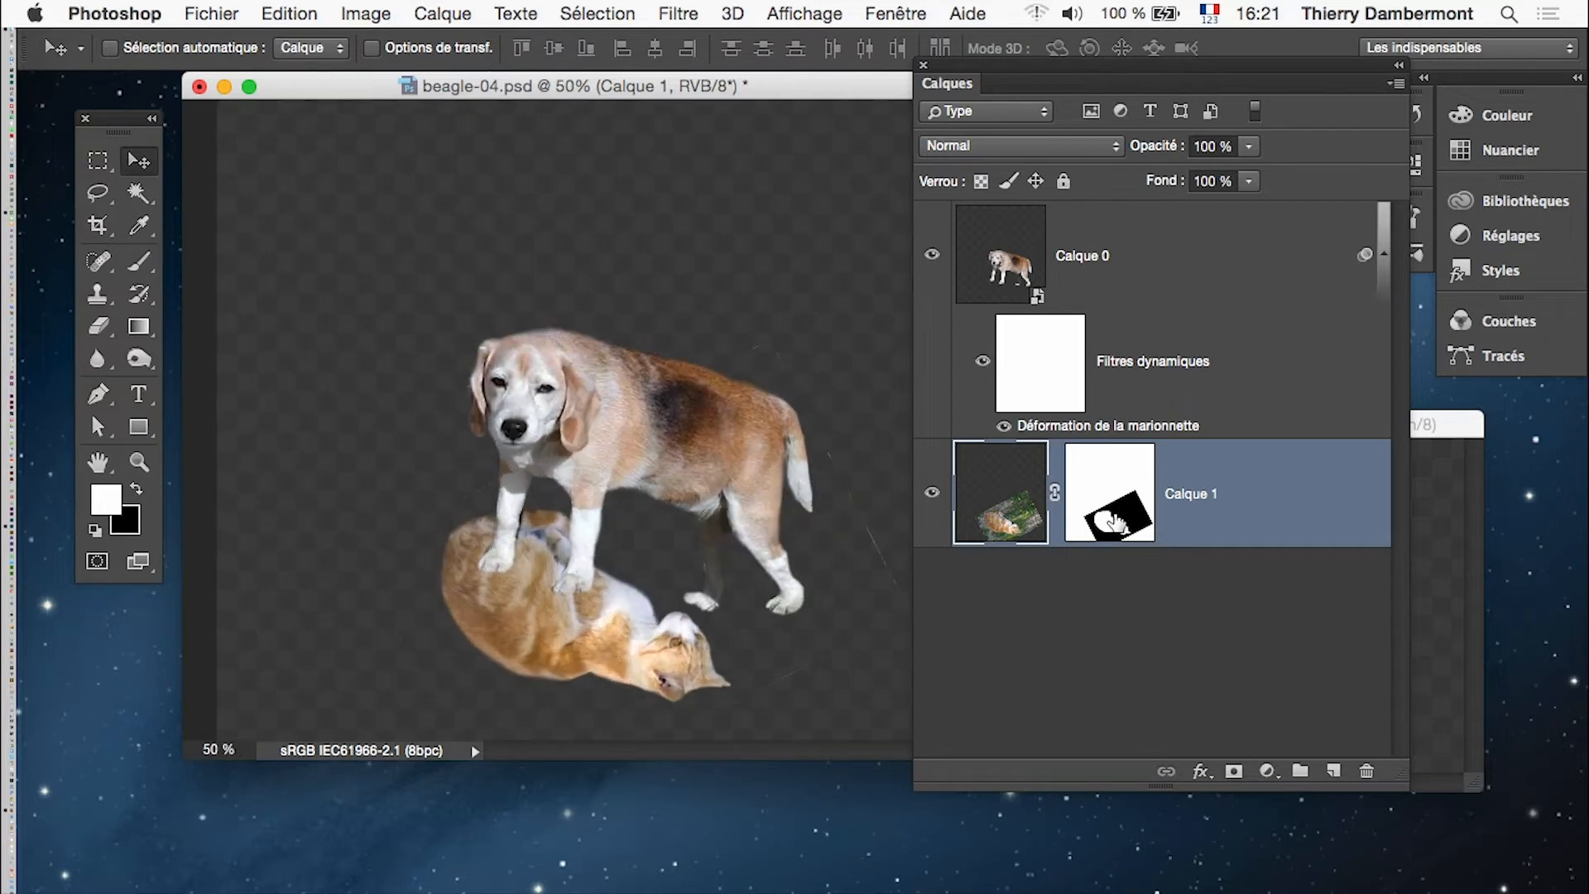
{"action": "left_click", "coordinate": [1116, 530], "text": "alt"}
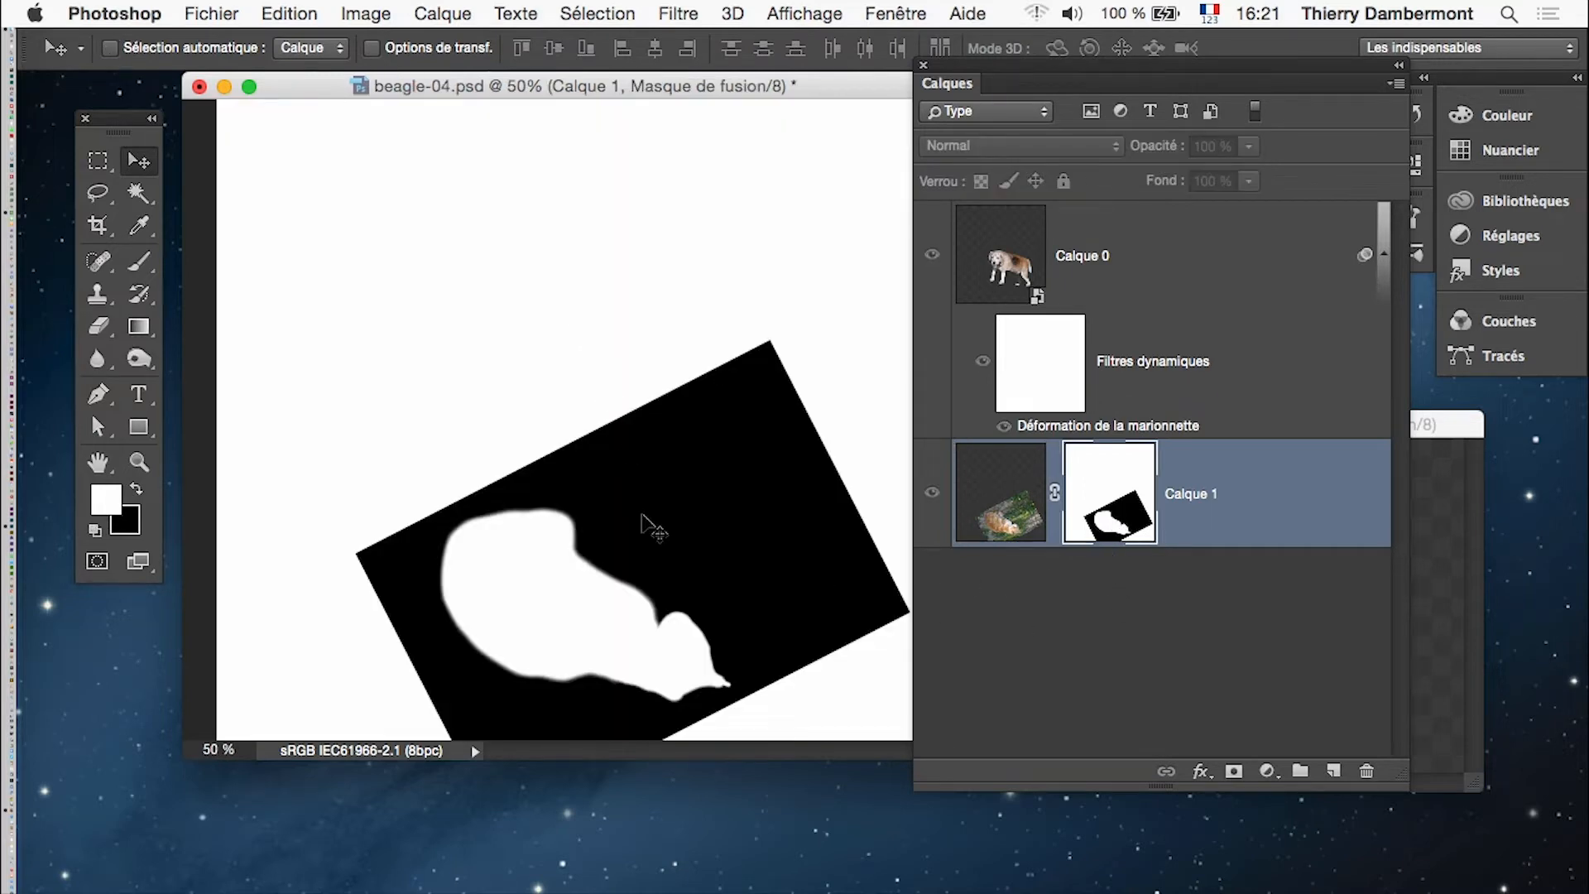
{"action": "key", "text": "f"}
{"action": "left_click_drag", "start_coordinate": [568, 568], "coordinate": [356, 414]}
Step: With a black 84 px Brush, paint straight strokes along the upper-left and right edges of the black rectangle in the cat's mask
{"action": "key", "text": "b"}
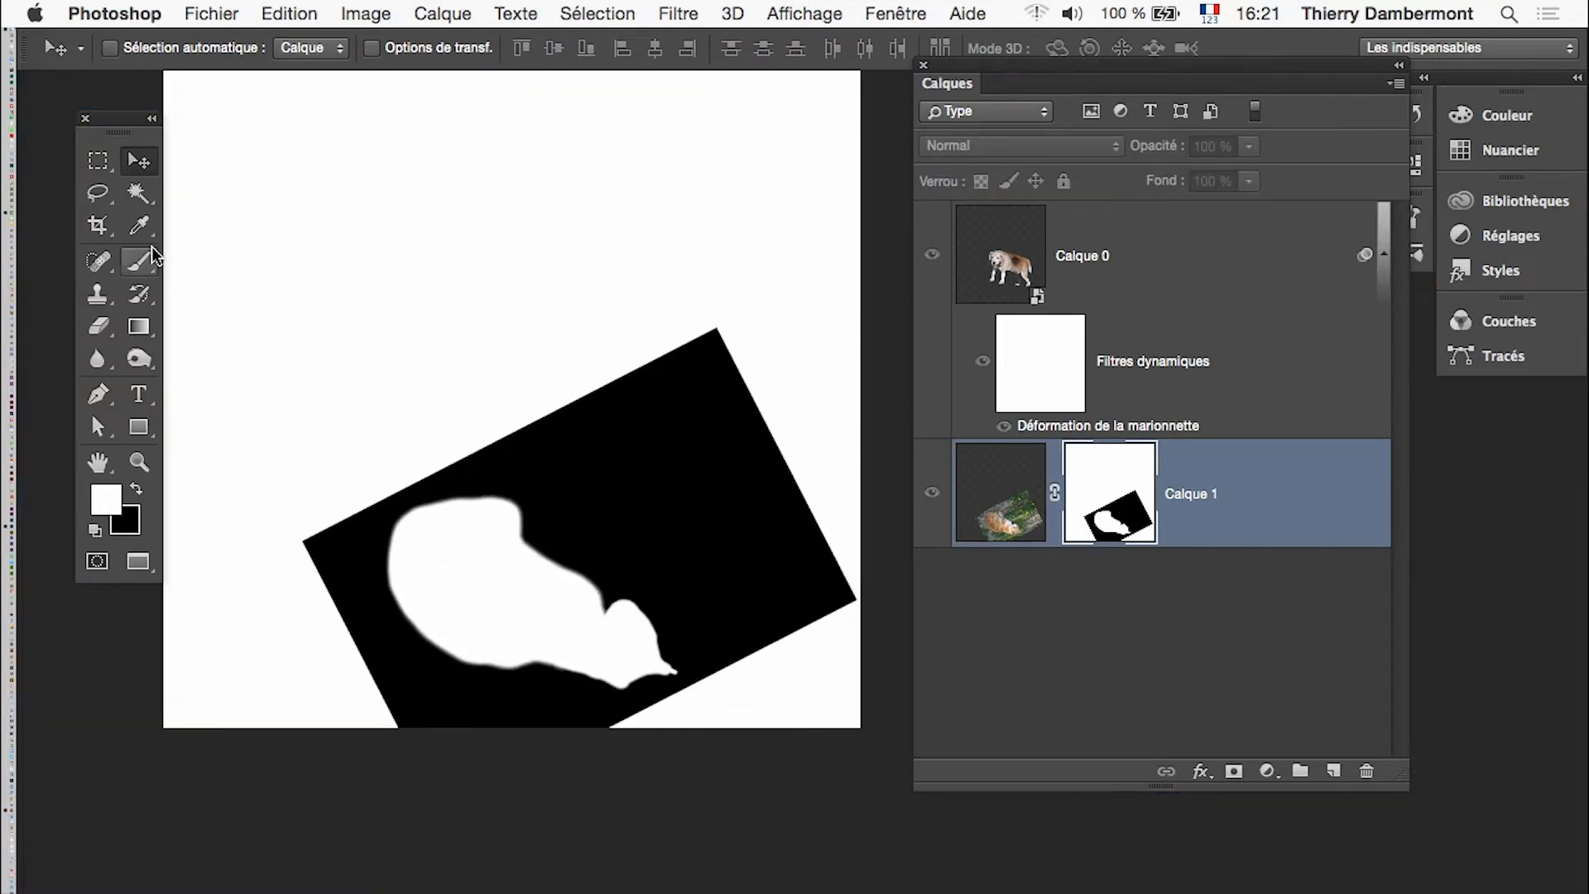
{"action": "left_click", "coordinate": [137, 491]}
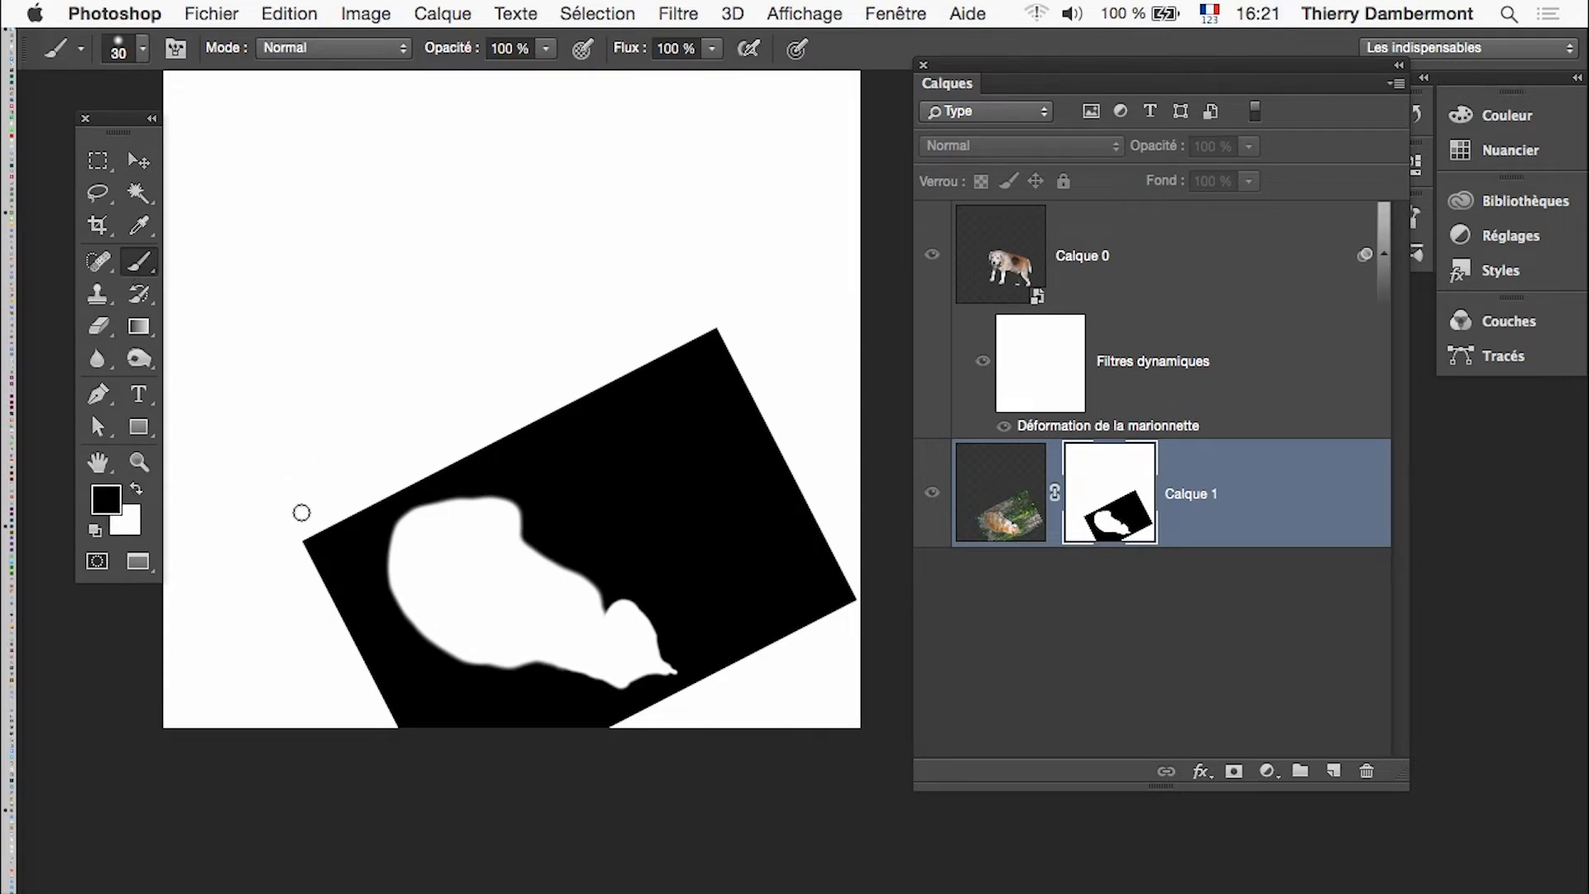
{"action": "left_click_drag", "start_coordinate": [302, 522], "coordinate": [315, 520]}
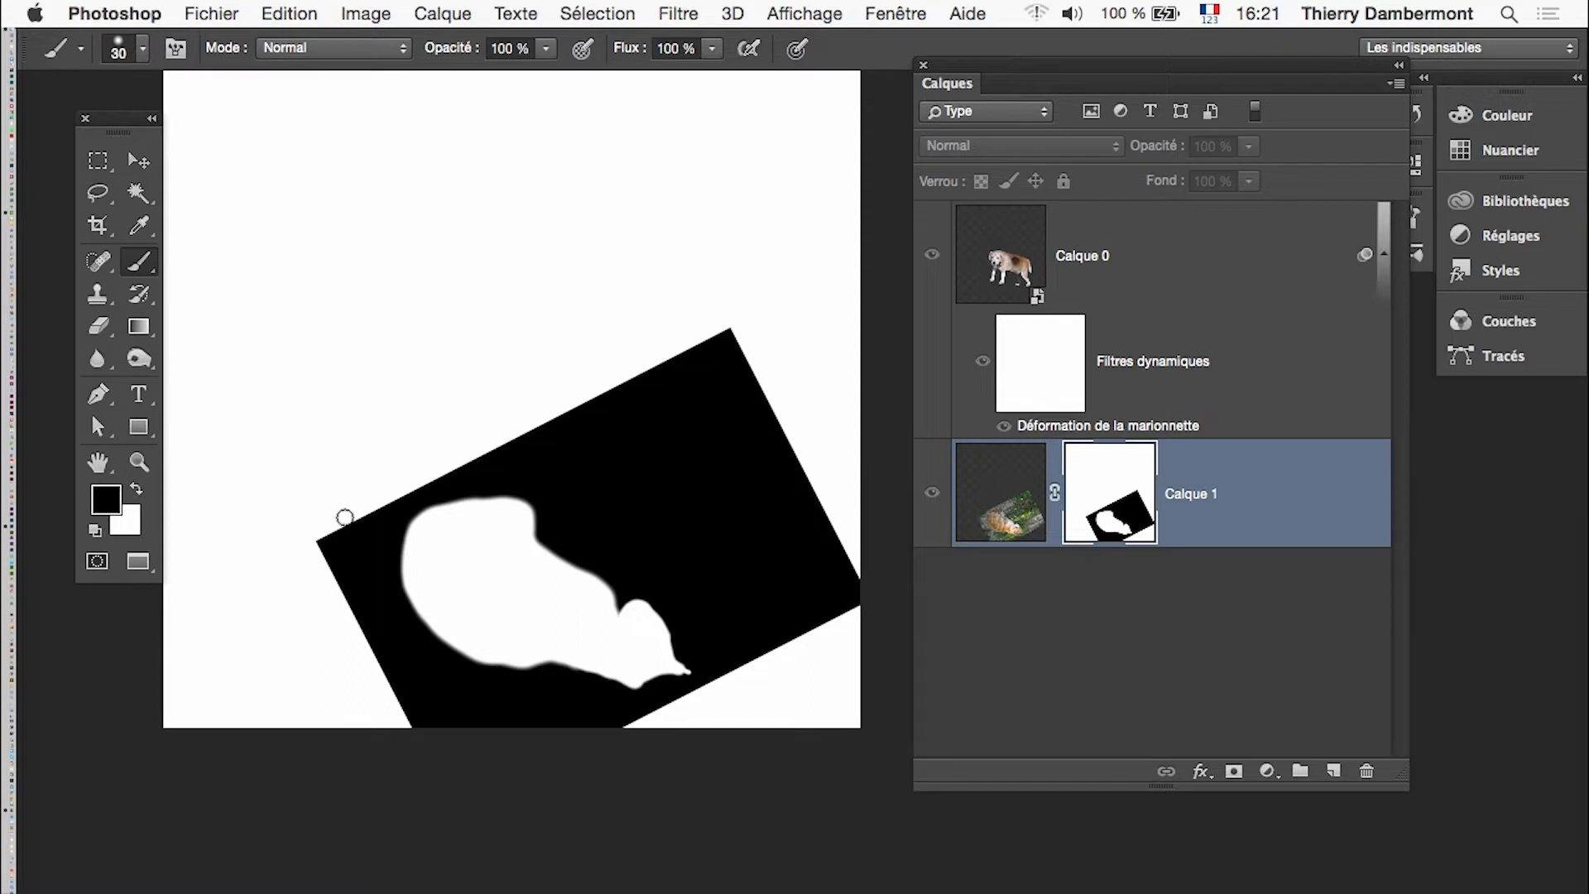
{"action": "mouse_move", "coordinate": [345, 518]}
{"action": "left_mouse_down"}
{"action": "mouse_move", "coordinate": [377, 515]}
{"action": "mouse_move", "coordinate": [356, 515]}
{"action": "left_mouse_up"}
{"action": "left_click", "coordinate": [316, 538]}
{"action": "left_click", "coordinate": [713, 320], "text": "shift"}
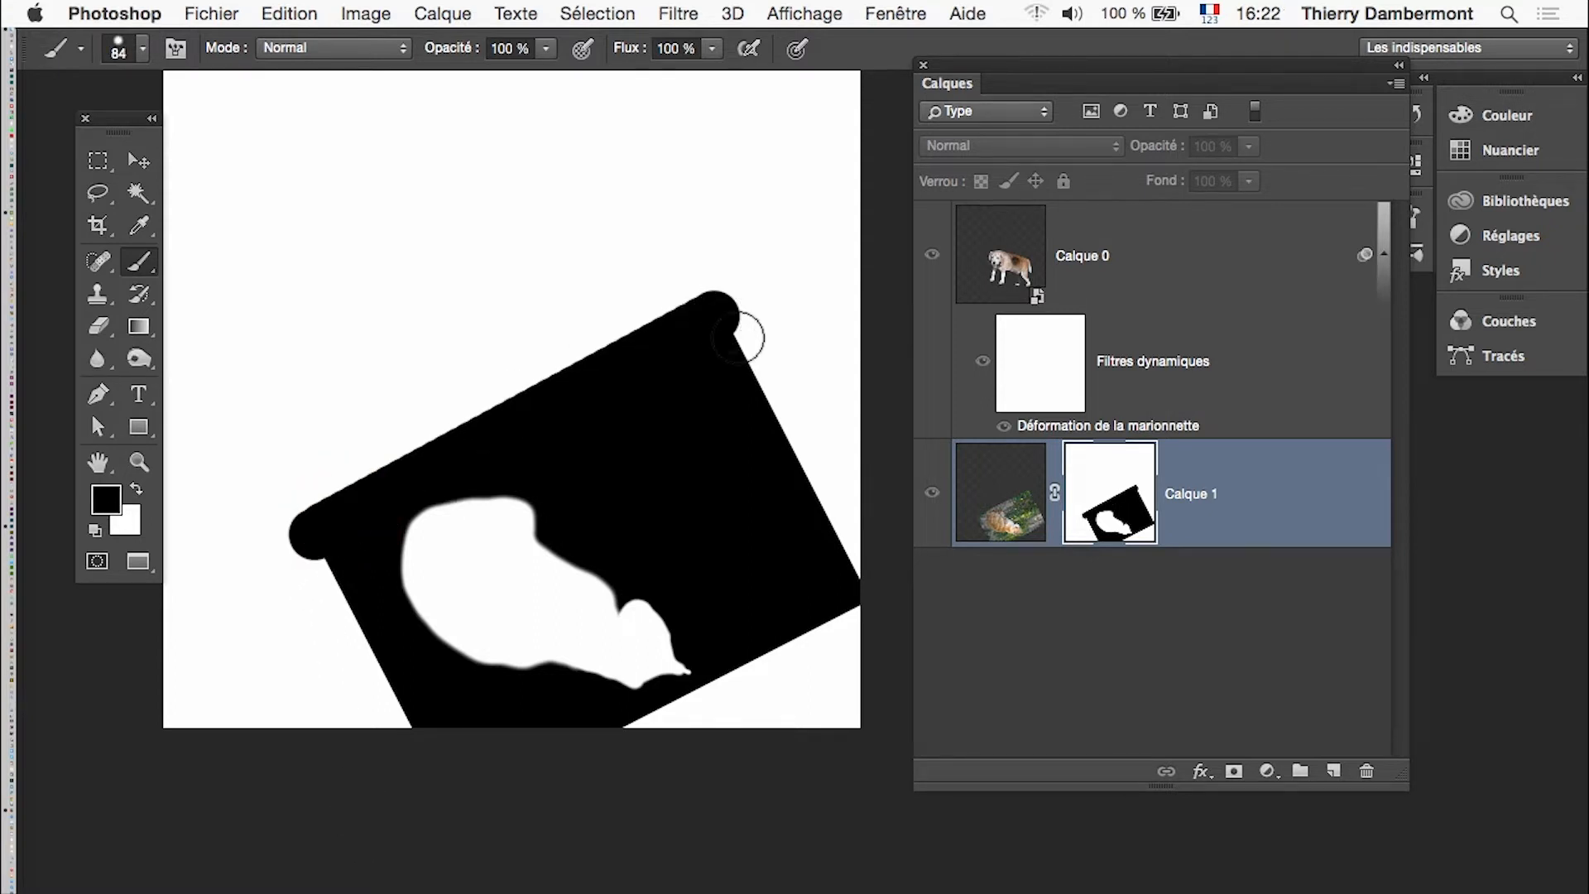
{"action": "left_click", "coordinate": [862, 559], "text": "shift"}
Step: Paint black over the mask rectangle's left and lower edges, covering the white areas in the canvas's lower-right corner
{"action": "left_click", "coordinate": [302, 536]}
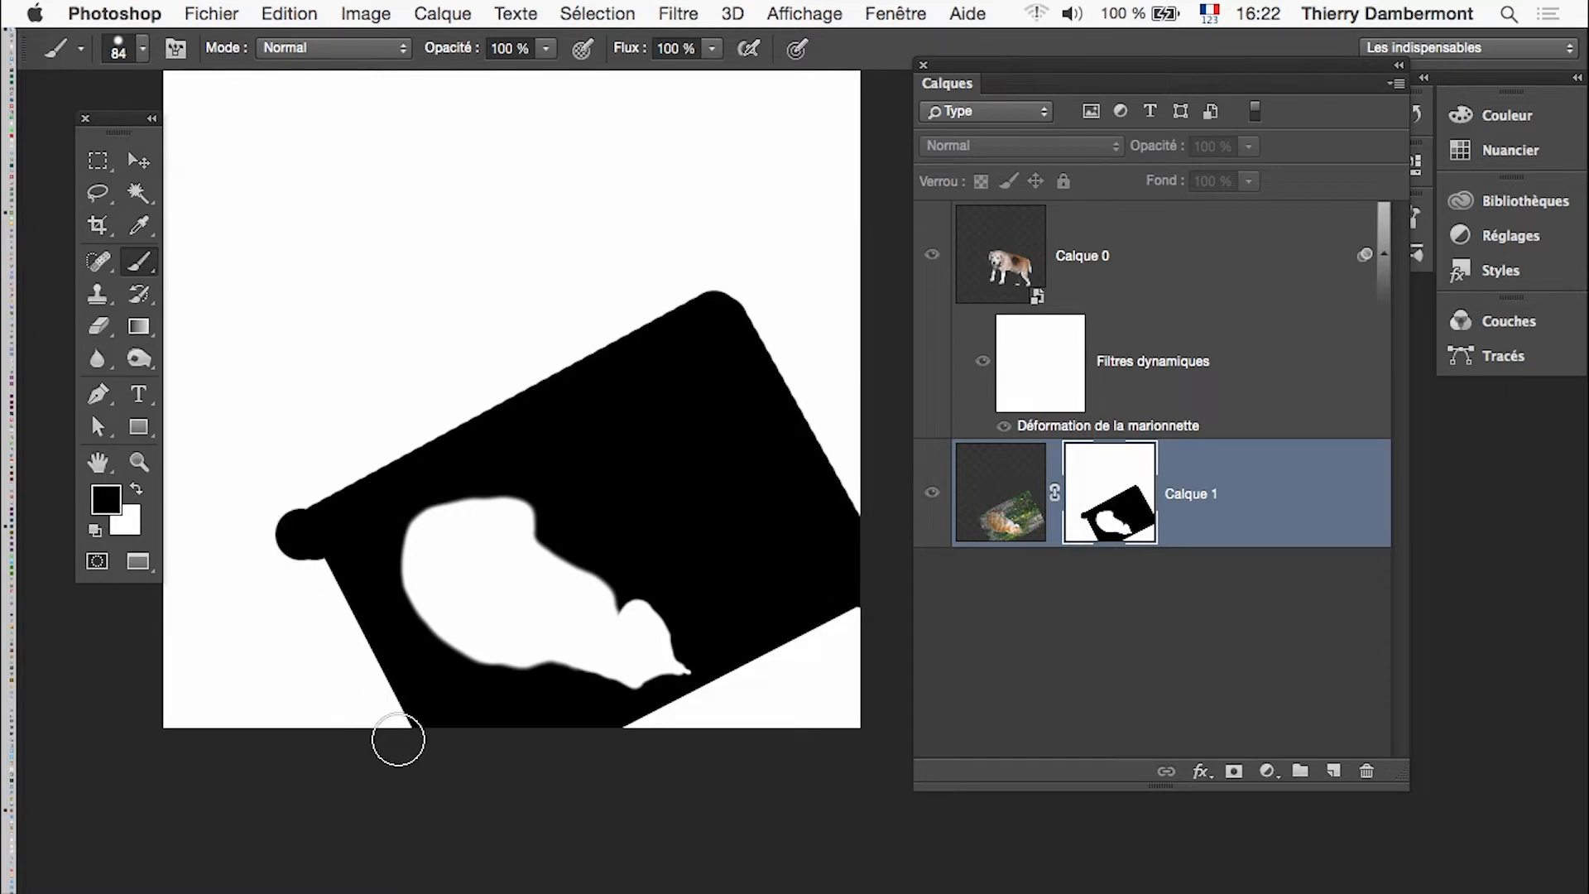
{"action": "left_click", "coordinate": [398, 739], "text": "shift"}
{"action": "left_click", "coordinate": [640, 744]}
{"action": "left_click", "coordinate": [869, 609], "text": "shift"}
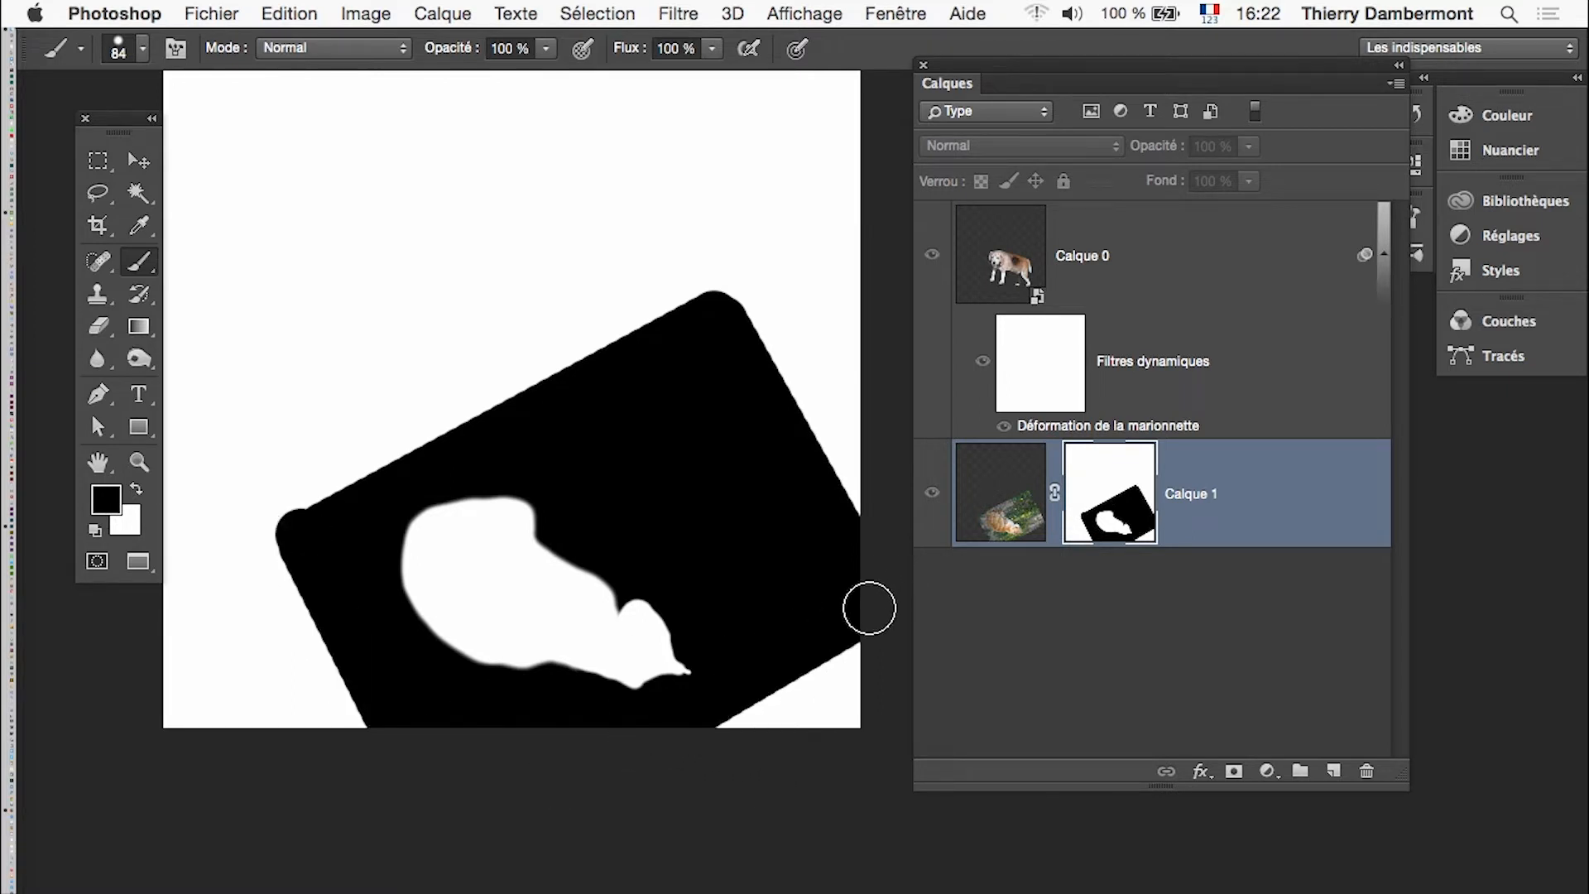
{"action": "left_click", "coordinate": [753, 721], "text": "shift"}
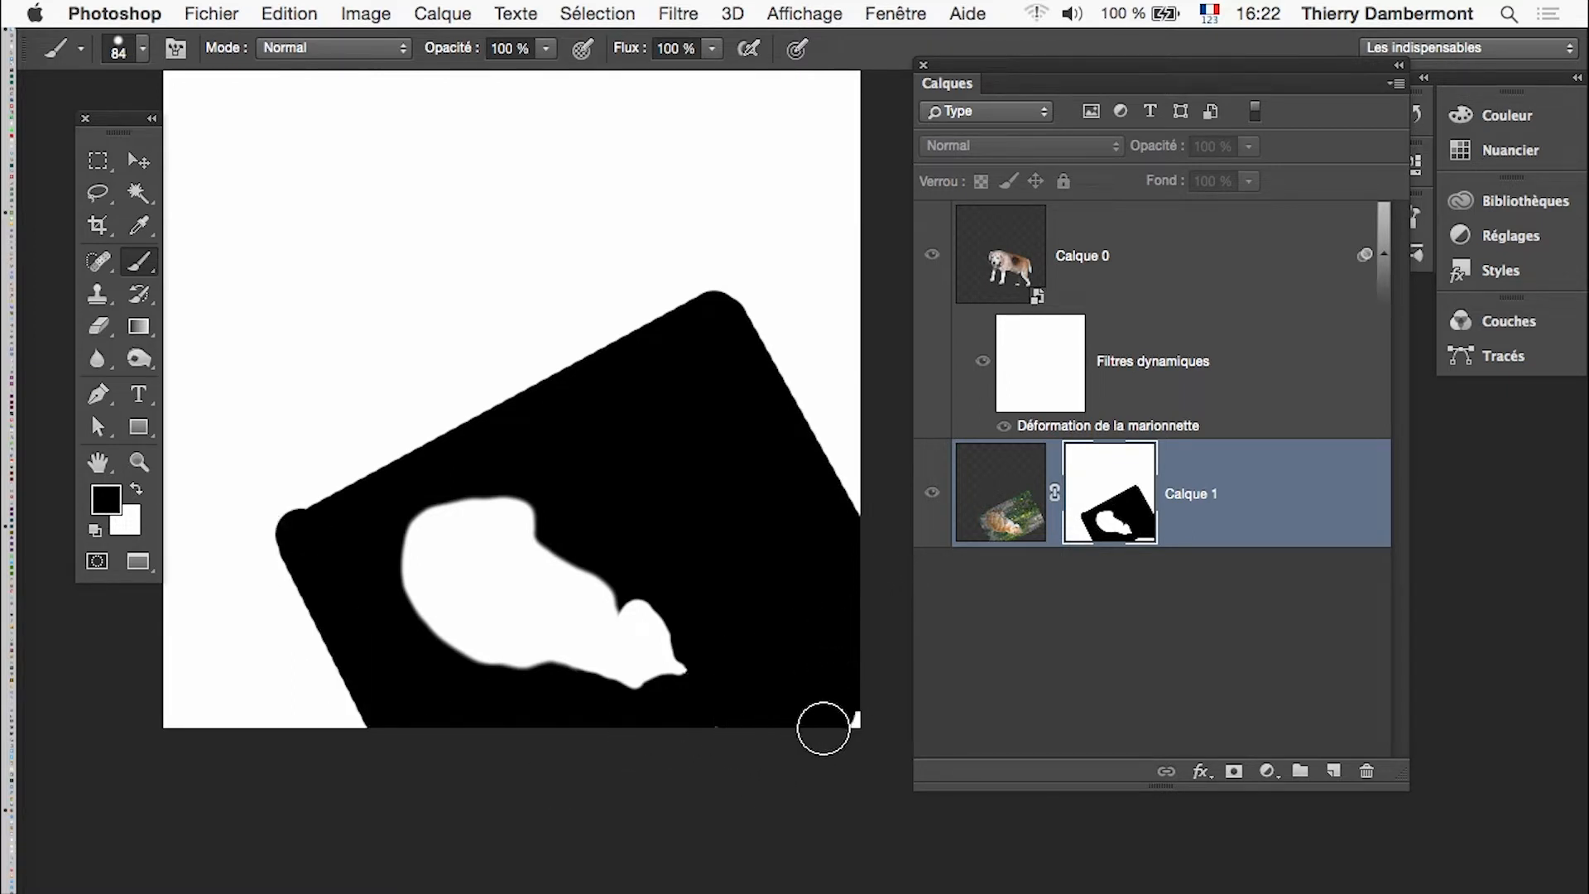
{"action": "mouse_move", "coordinate": [841, 543]}
{"action": "left_mouse_down"}
{"action": "mouse_move", "coordinate": [811, 402]}
{"action": "mouse_move", "coordinate": [734, 279]}
{"action": "left_mouse_up"}
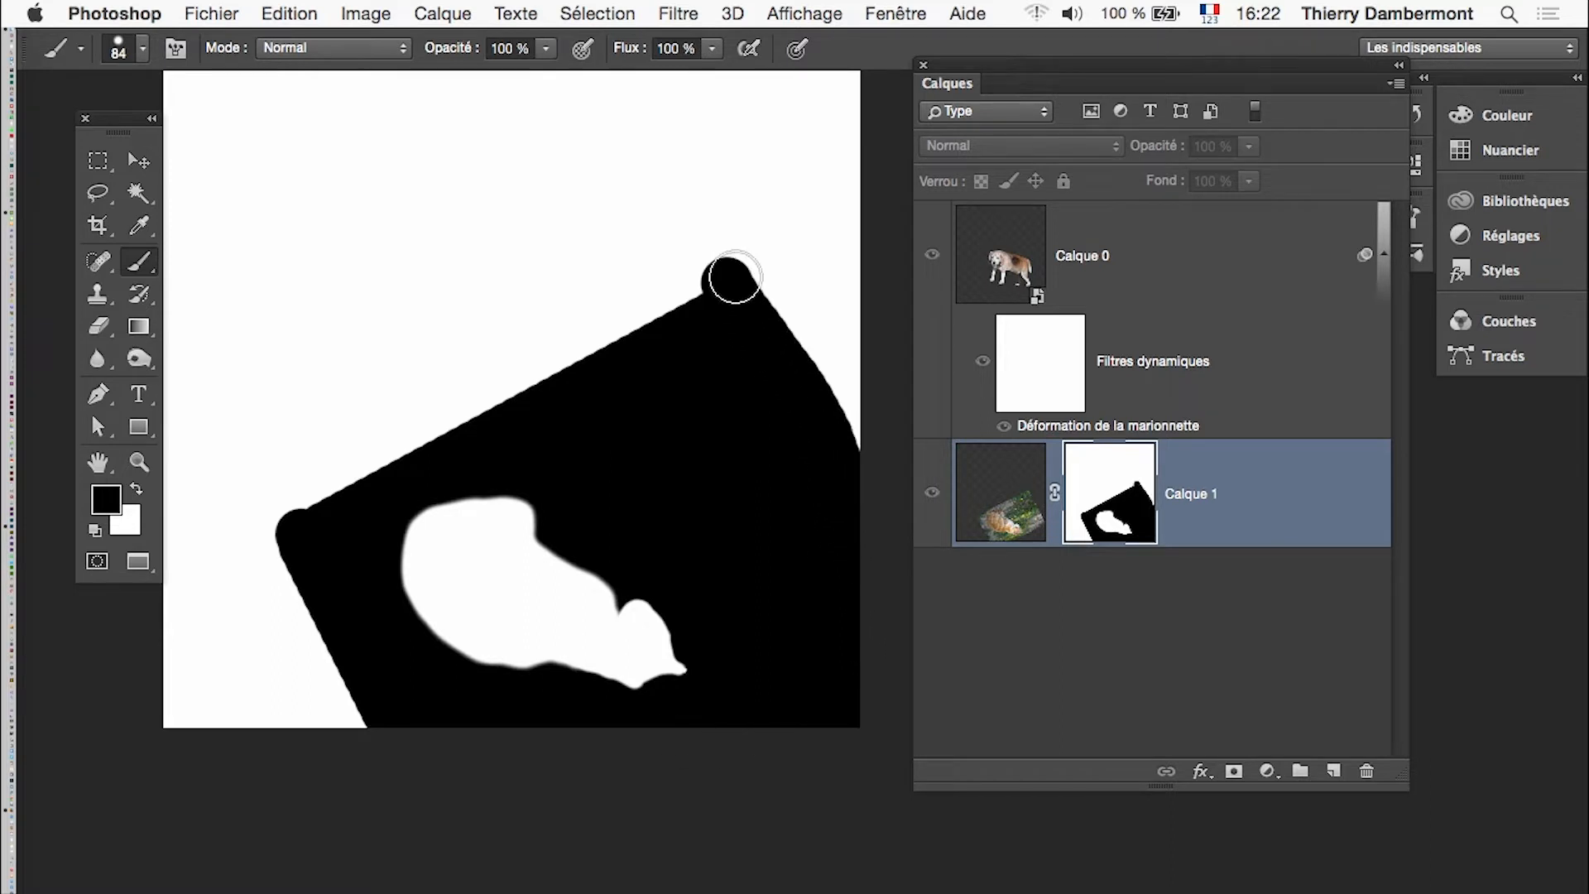
Step: Enlarge the Brush to 308 px and paint the rest of the mask black, leaving only the cat's silhouette white
{"action": "left_click", "coordinate": [642, 309], "text": "alt+super"}
{"action": "left_click_drag", "start_coordinate": [574, 290], "coordinate": [620, 304]}
{"action": "left_click", "coordinate": [698, 245]}
{"action": "left_click", "coordinate": [362, 425], "text": "shift"}
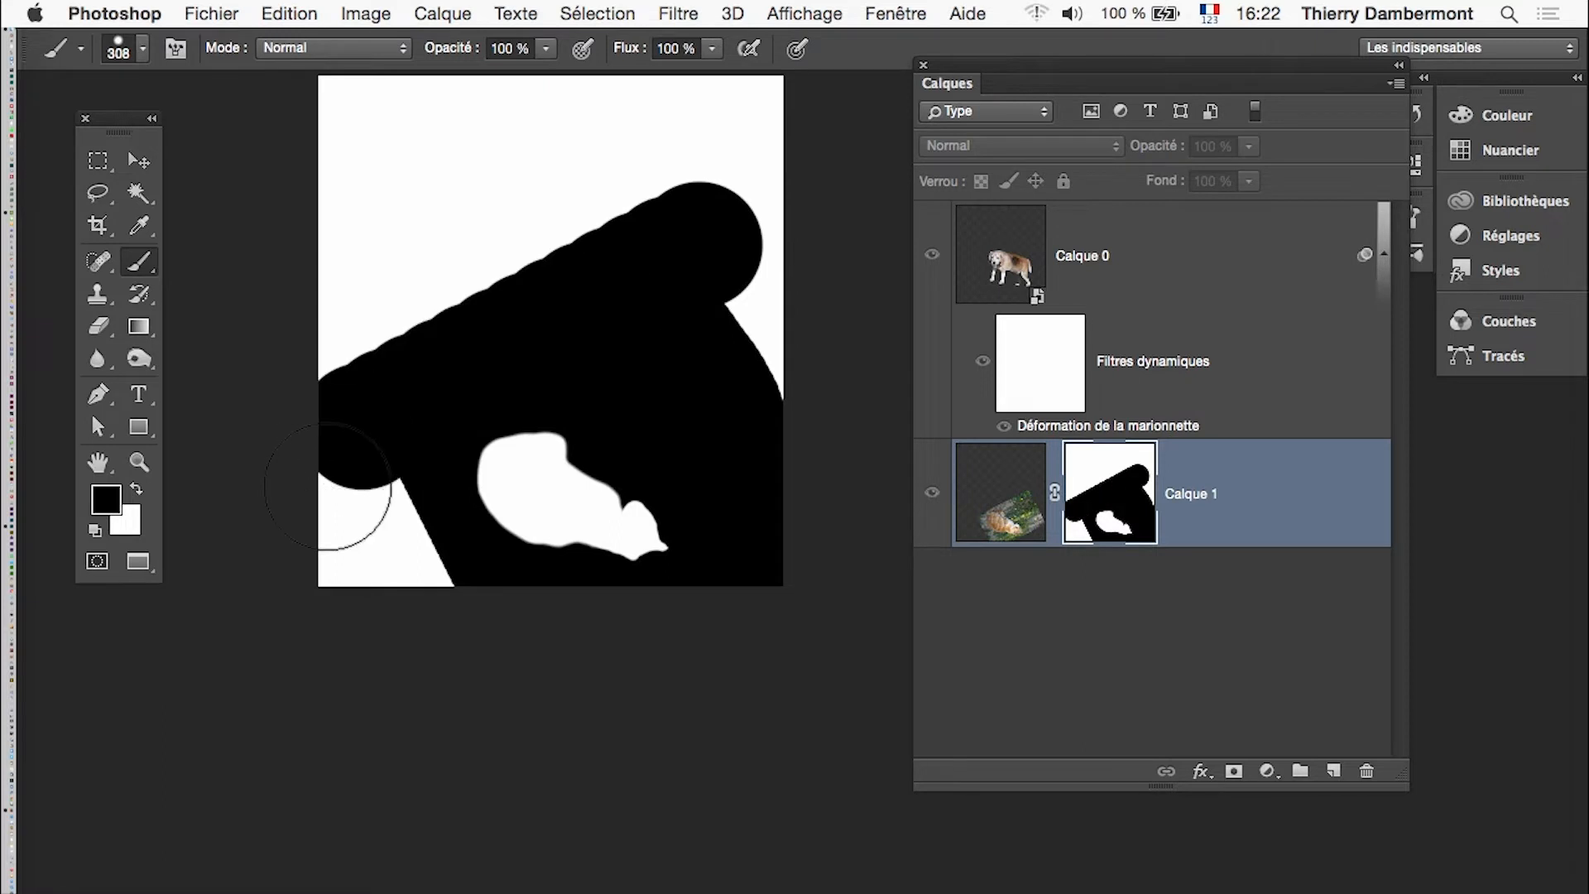
{"action": "mouse_move", "coordinate": [328, 487]}
{"action": "left_mouse_down"}
{"action": "mouse_move", "coordinate": [384, 615]}
{"action": "mouse_move", "coordinate": [369, 140]}
{"action": "mouse_move", "coordinate": [338, 93]}
{"action": "mouse_move", "coordinate": [331, 409]}
{"action": "mouse_move", "coordinate": [336, 243]}
{"action": "mouse_move", "coordinate": [565, 147]}
{"action": "mouse_move", "coordinate": [808, 146]}
{"action": "mouse_move", "coordinate": [321, 84]}
{"action": "mouse_move", "coordinate": [447, 153]}
{"action": "mouse_move", "coordinate": [311, 280]}
{"action": "mouse_move", "coordinate": [617, 232]}
{"action": "mouse_move", "coordinate": [786, 353]}
{"action": "left_mouse_up"}
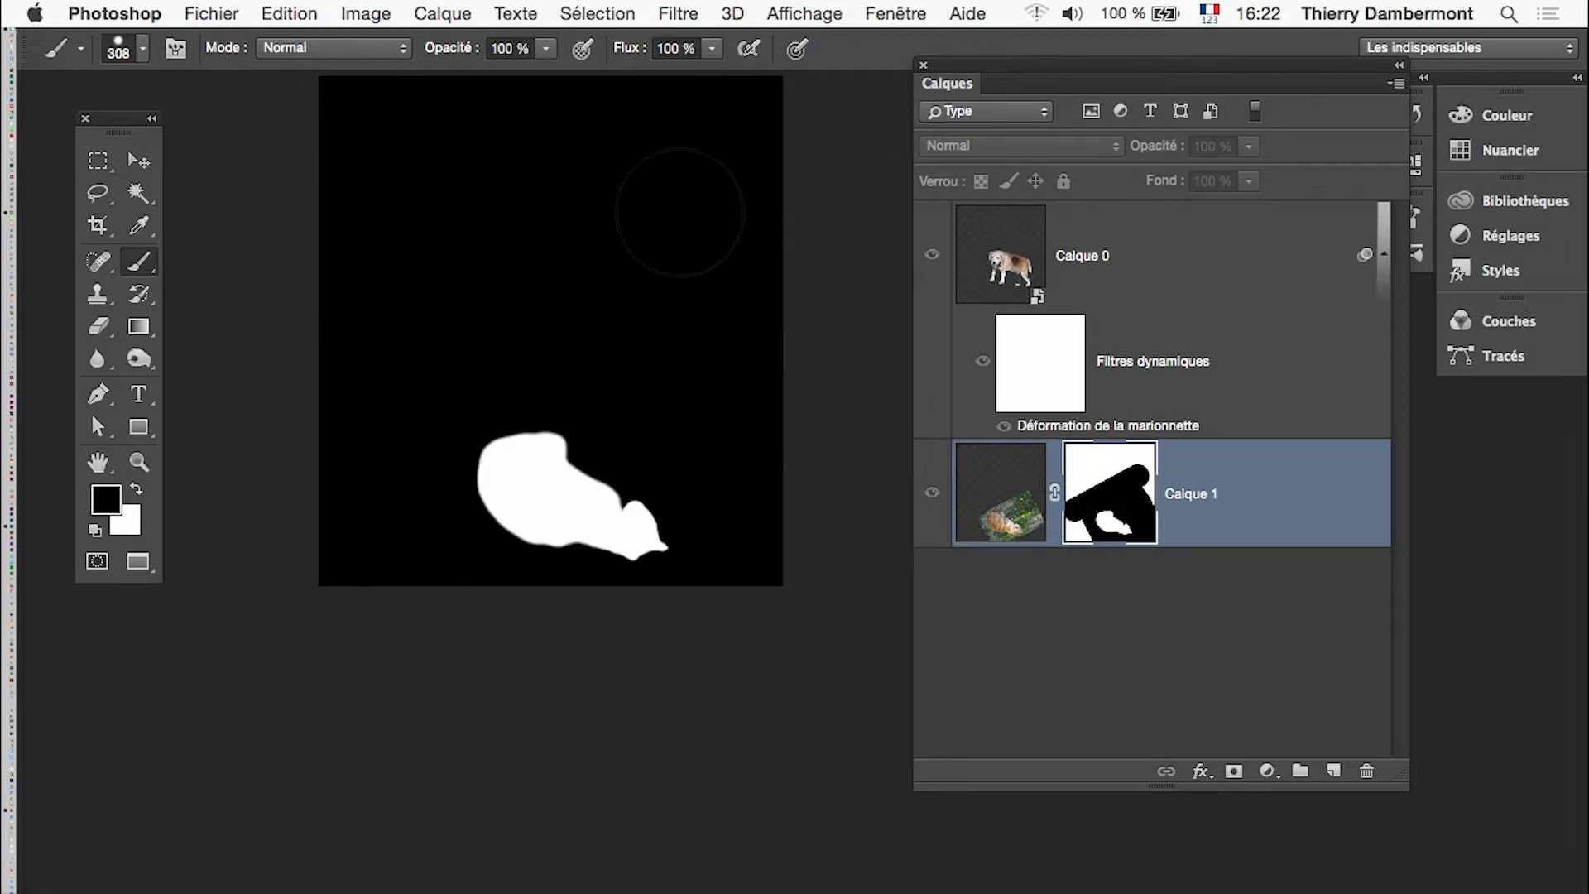
Step: Return from the mask view to the composite and move the Layers panel clear of the two animals
{"action": "left_click", "coordinate": [1101, 509], "text": "alt"}
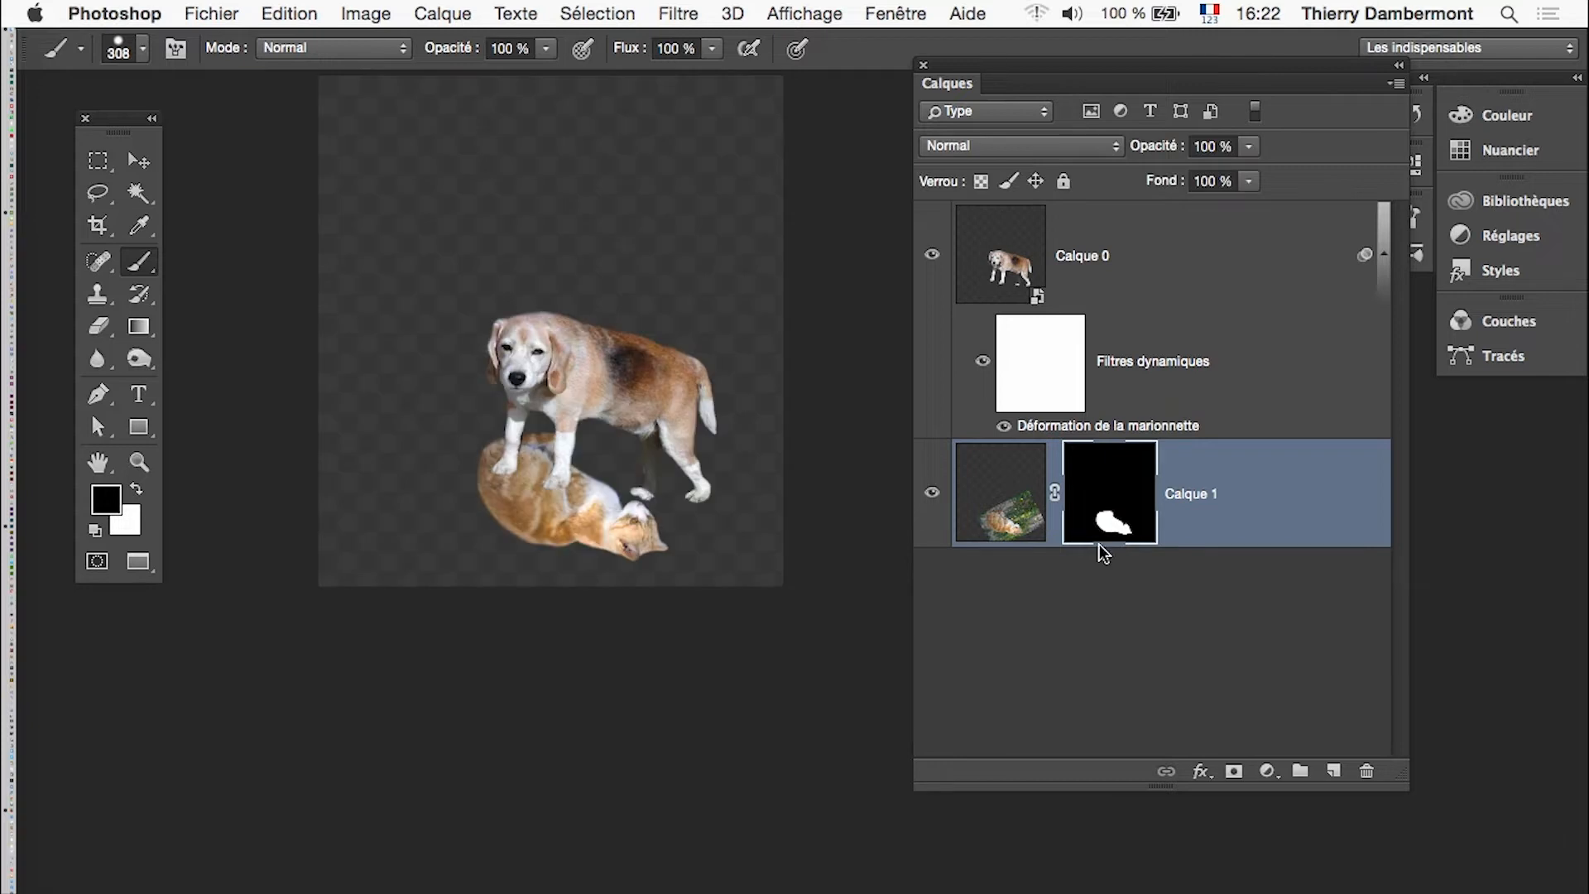
{"action": "left_click", "coordinate": [600, 524]}
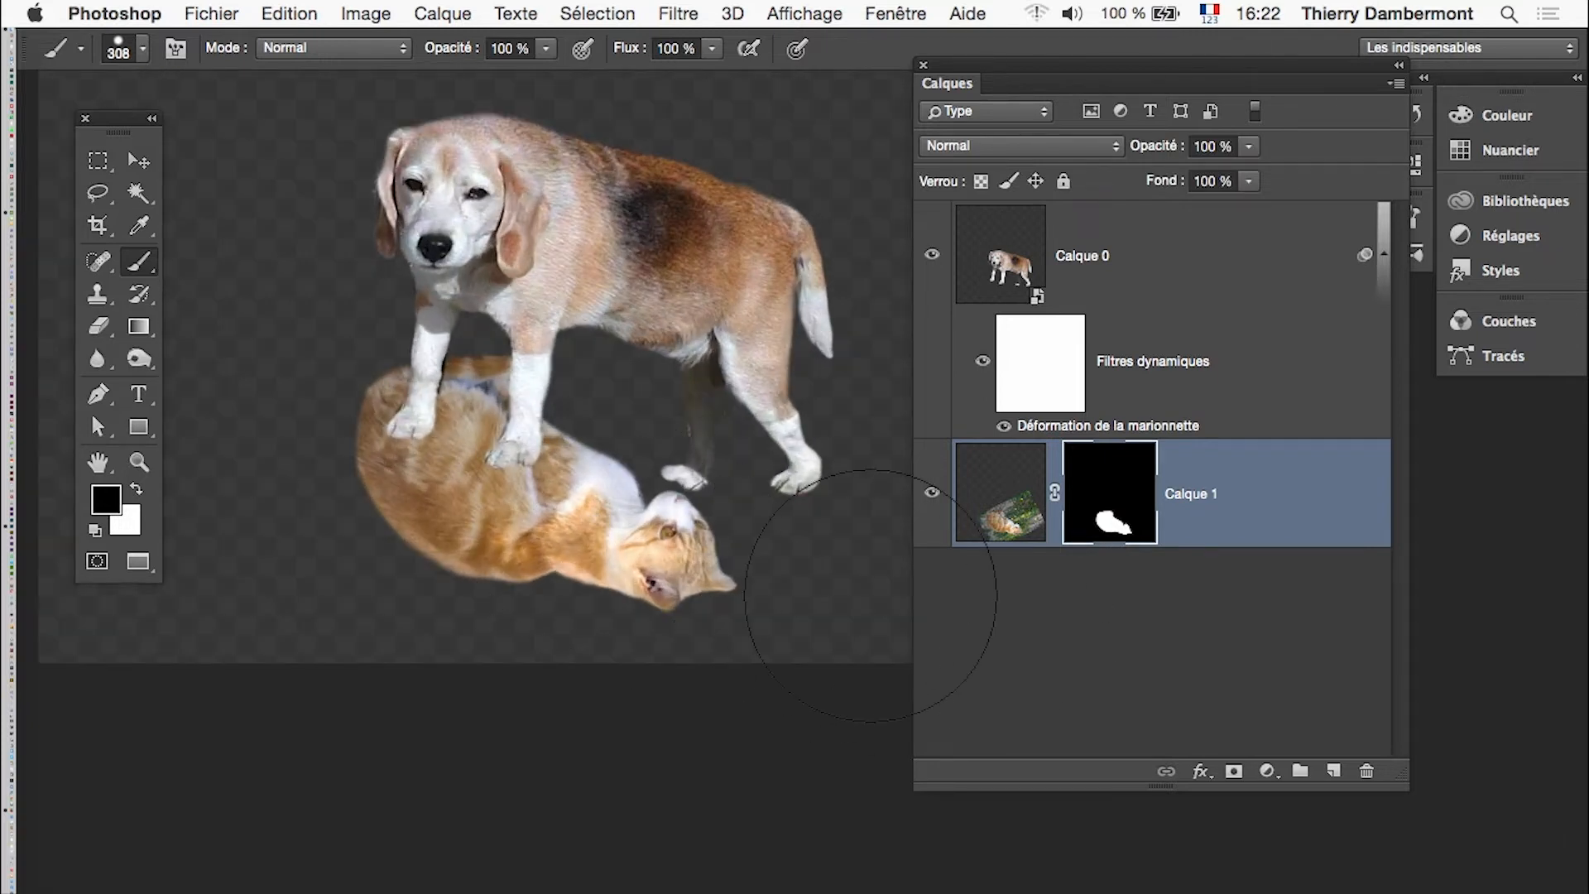
{"action": "left_click_drag", "start_coordinate": [780, 606], "coordinate": [748, 722]}
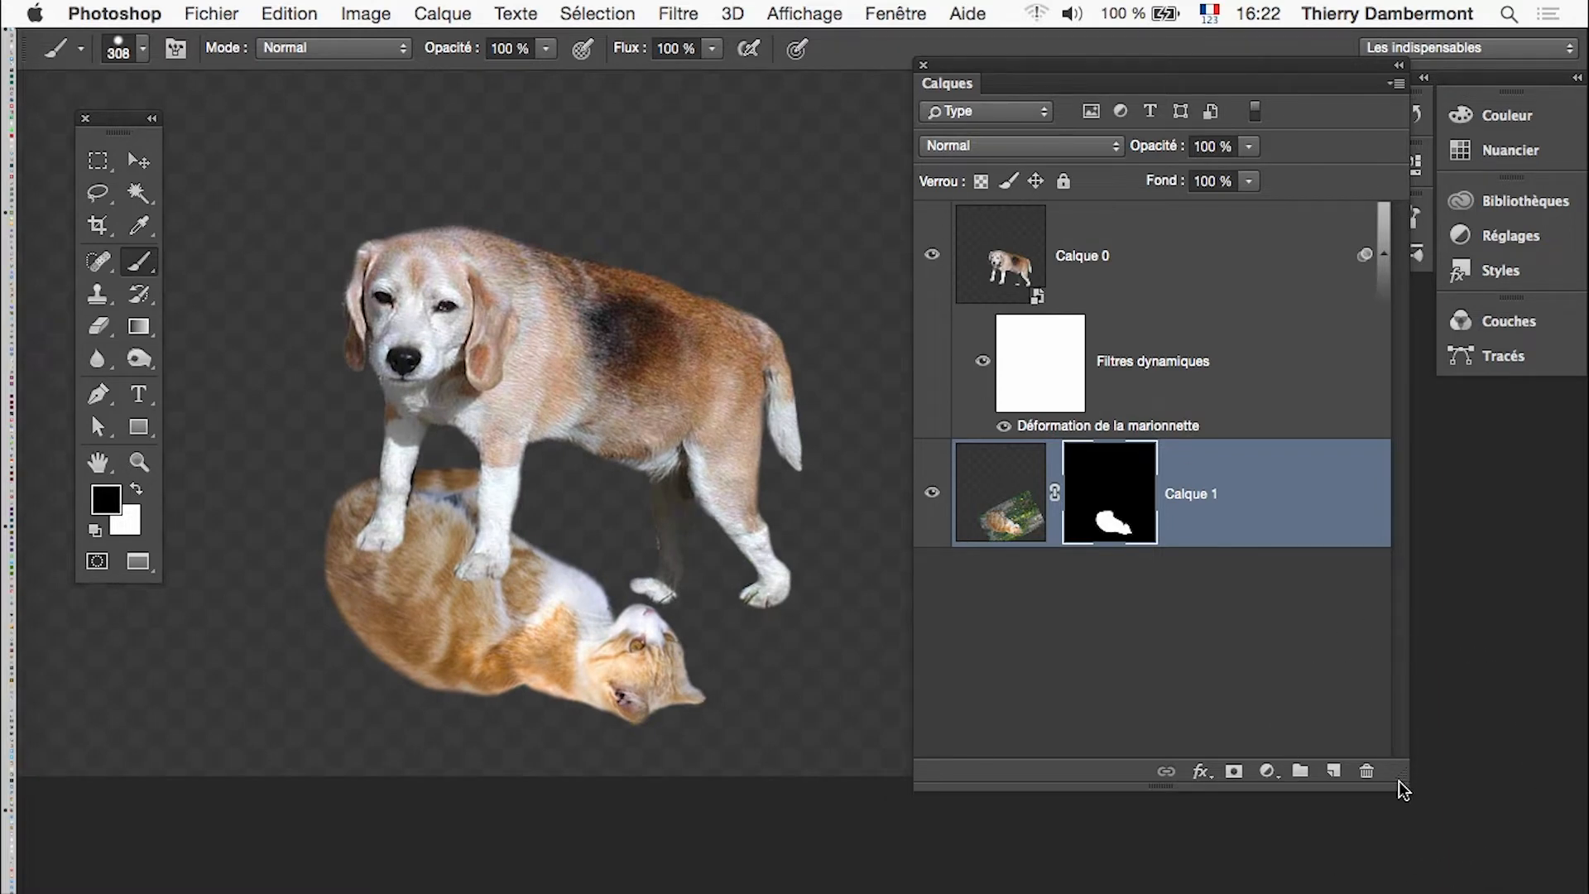
{"action": "left_click_drag", "start_coordinate": [1114, 63], "coordinate": [1249, 133]}
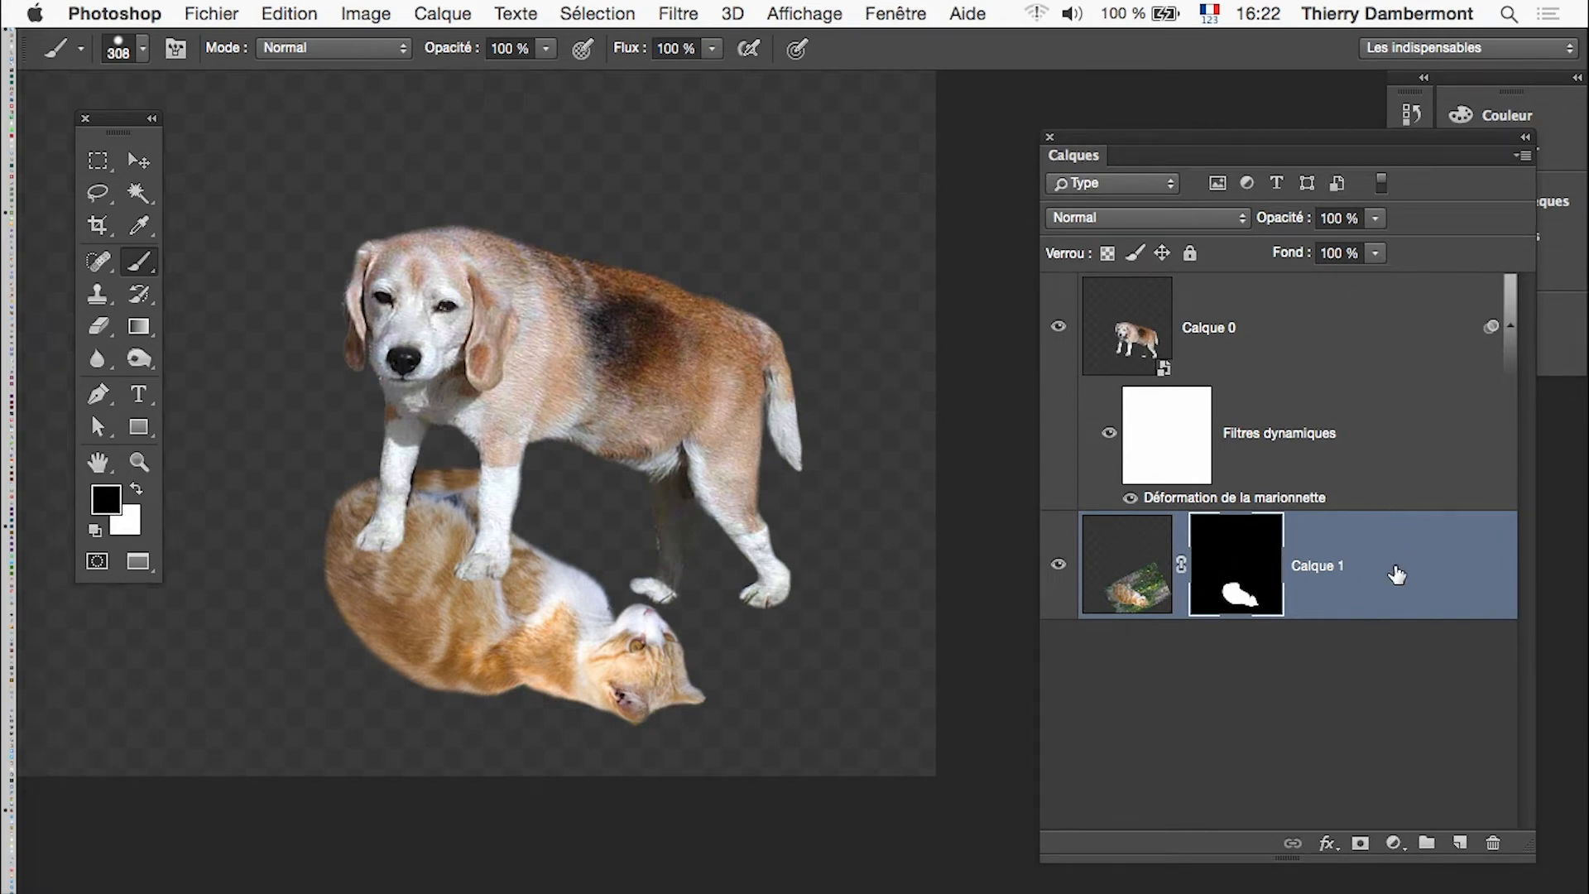
Step: Save the document as a new Photoshop file named beagle-05.psd, with maximised compatibility
{"action": "left_click", "coordinate": [235, 11]}
{"action": "left_click", "coordinate": [355, 266]}
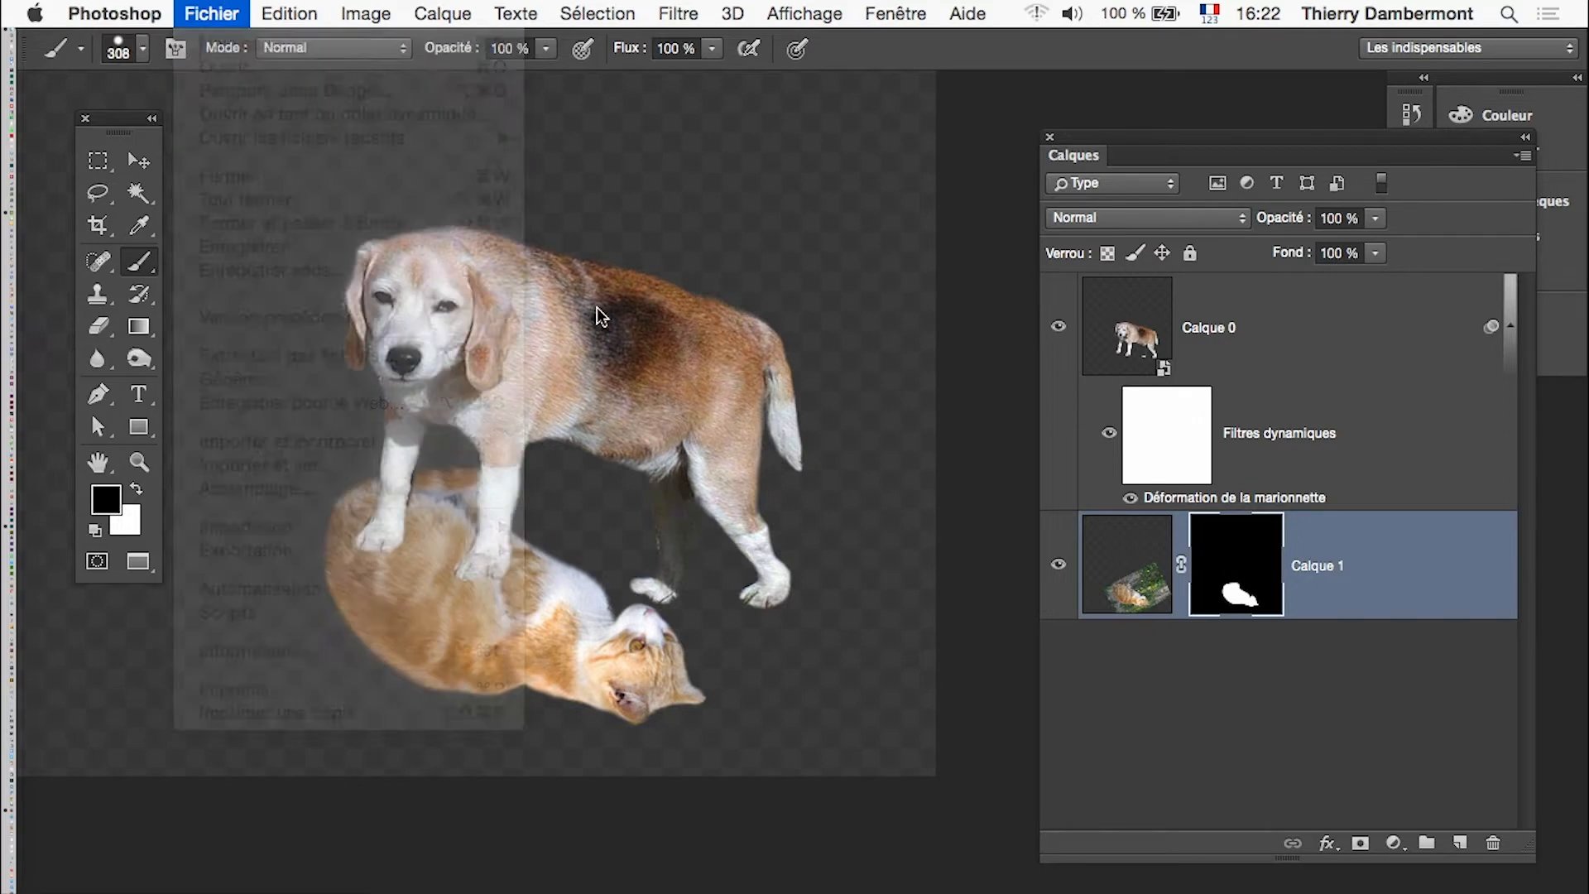
{"action": "left_click", "coordinate": [776, 101]}
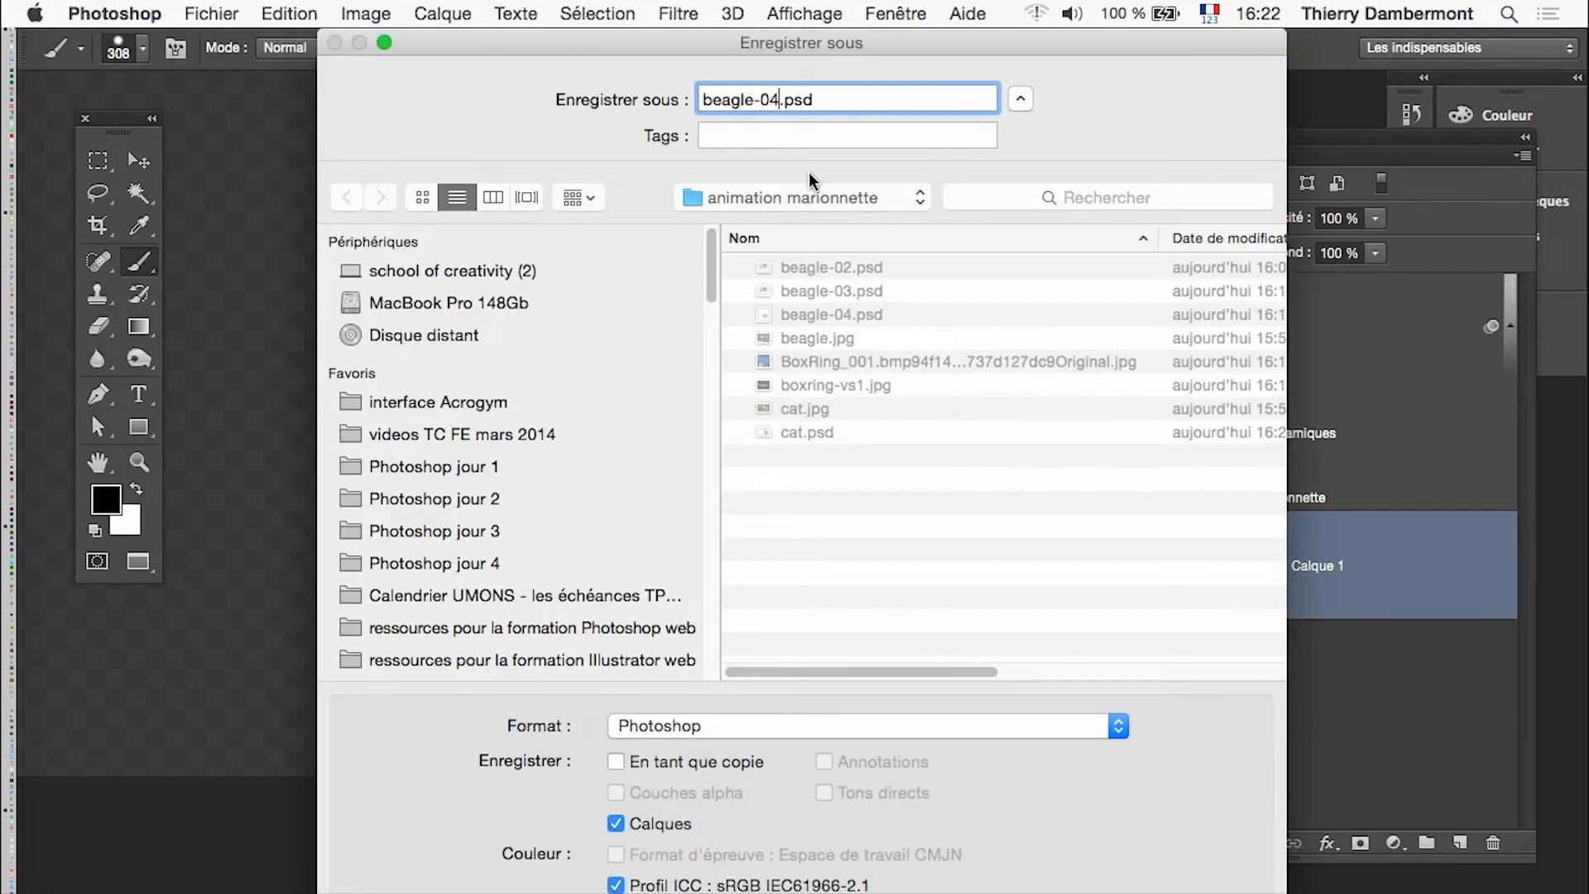
{"action": "key", "text": "BackSpace"}
{"action": "type", "text": "5"}
{"action": "key", "text": "Return"}
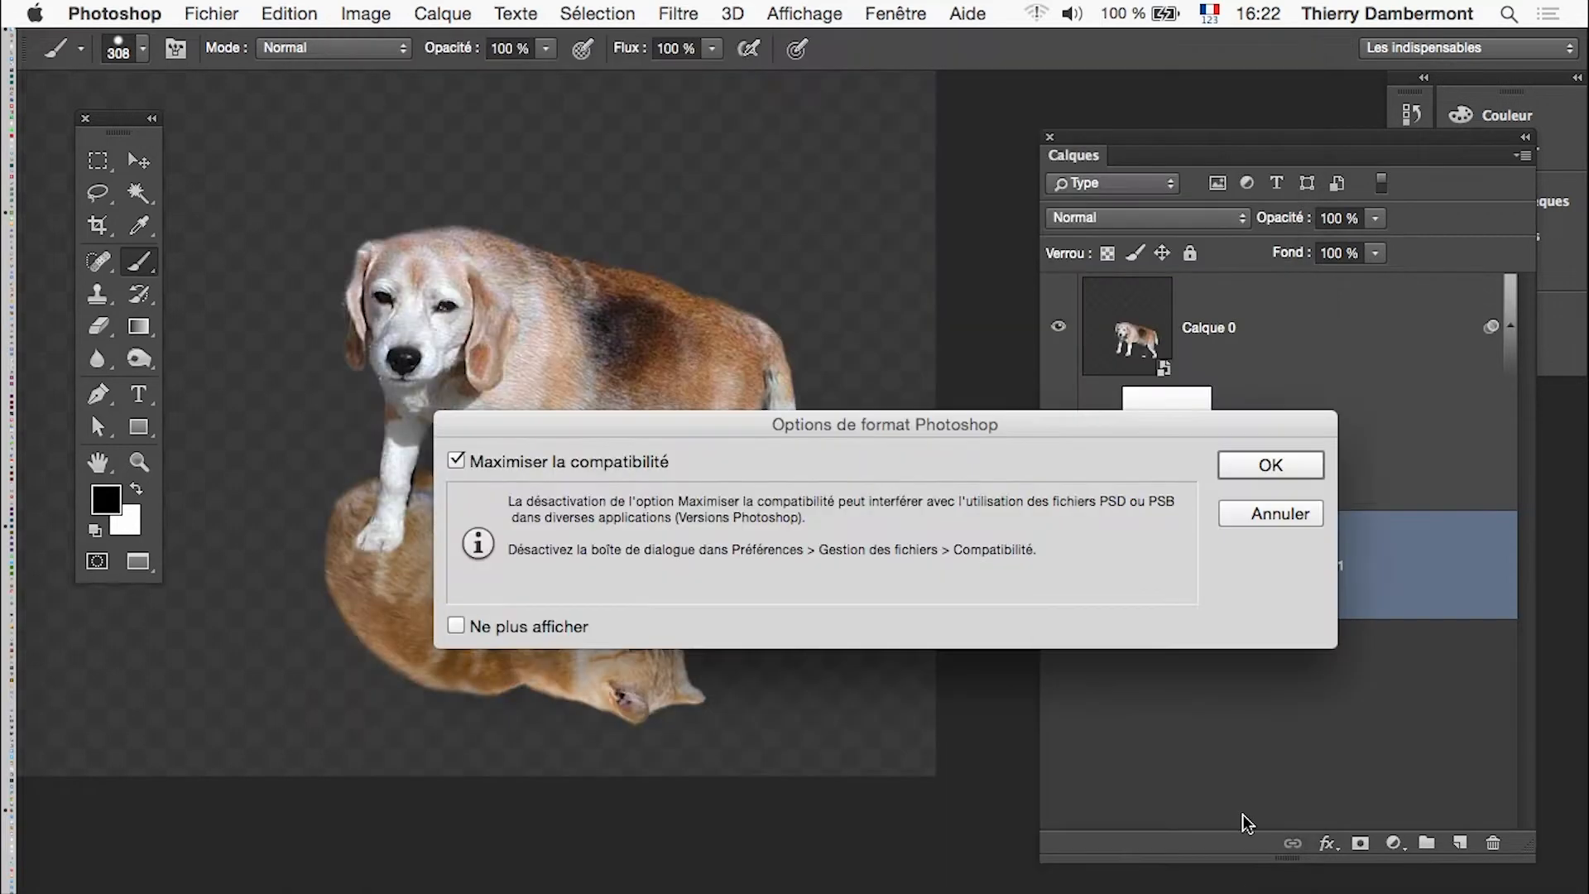
{"action": "left_click", "coordinate": [1270, 477]}
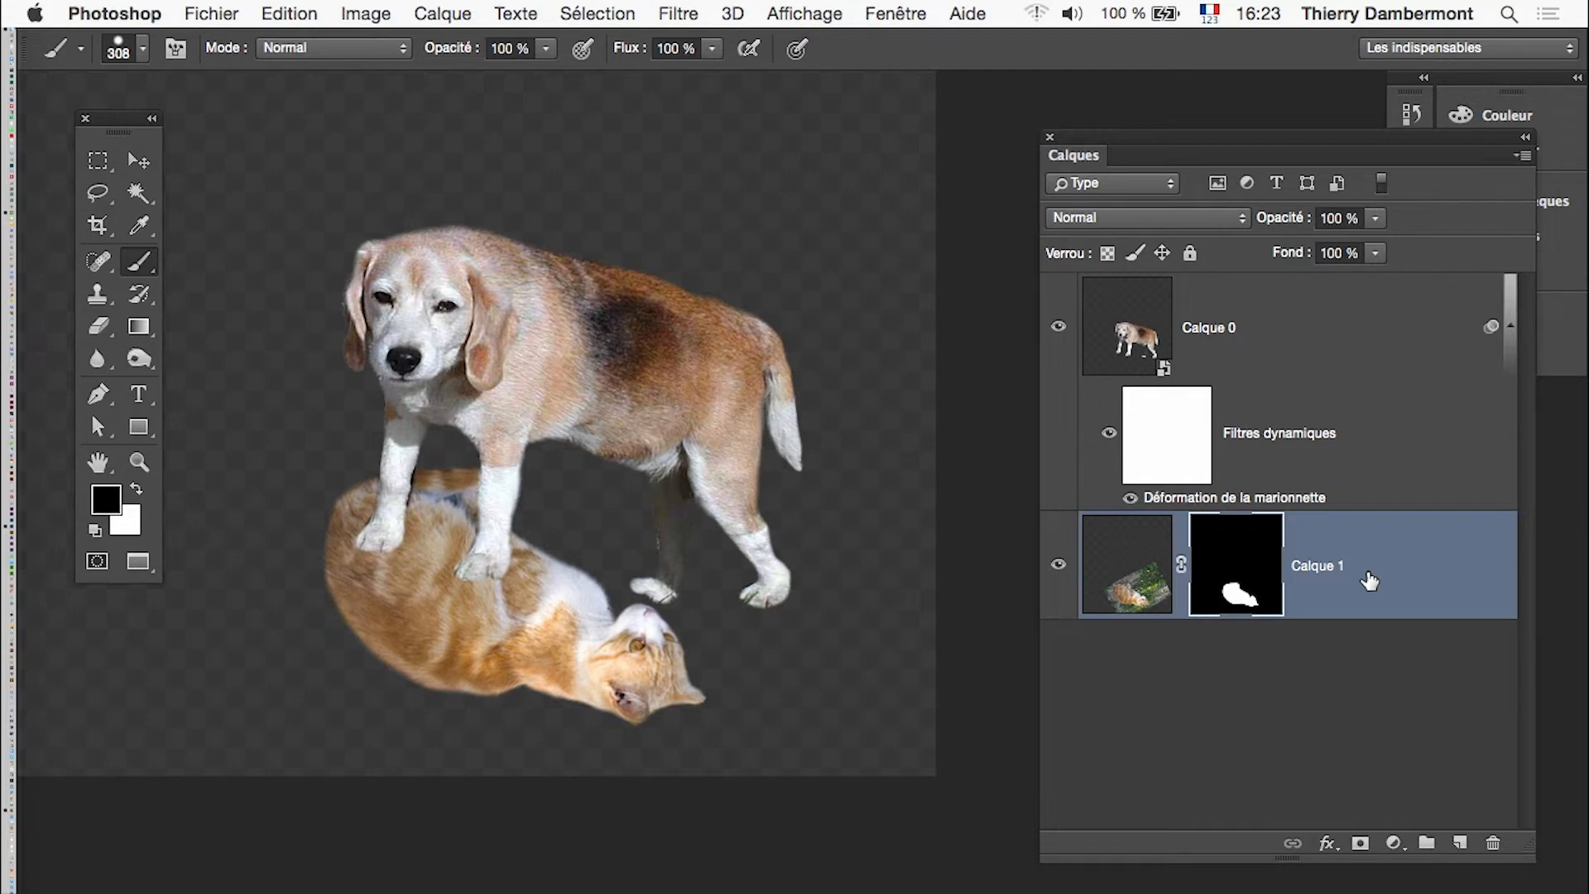
Step: Convert the masked cat layer Calque 1 into a smart object
{"action": "right_click", "coordinate": [1370, 582]}
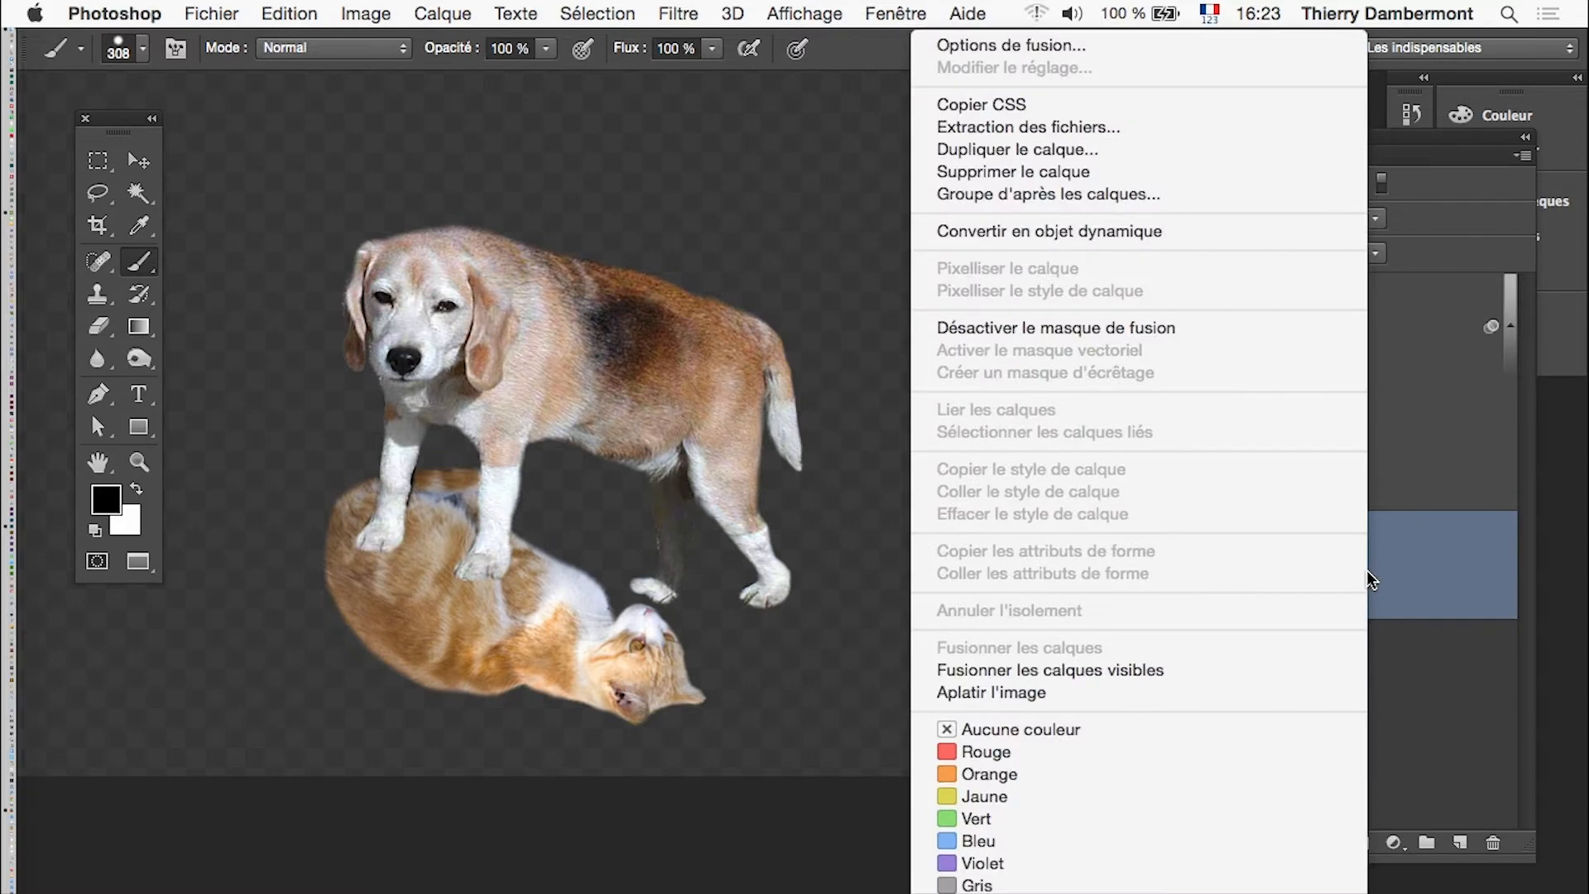
{"action": "left_click", "coordinate": [1213, 230]}
{"action": "key", "text": "x"}
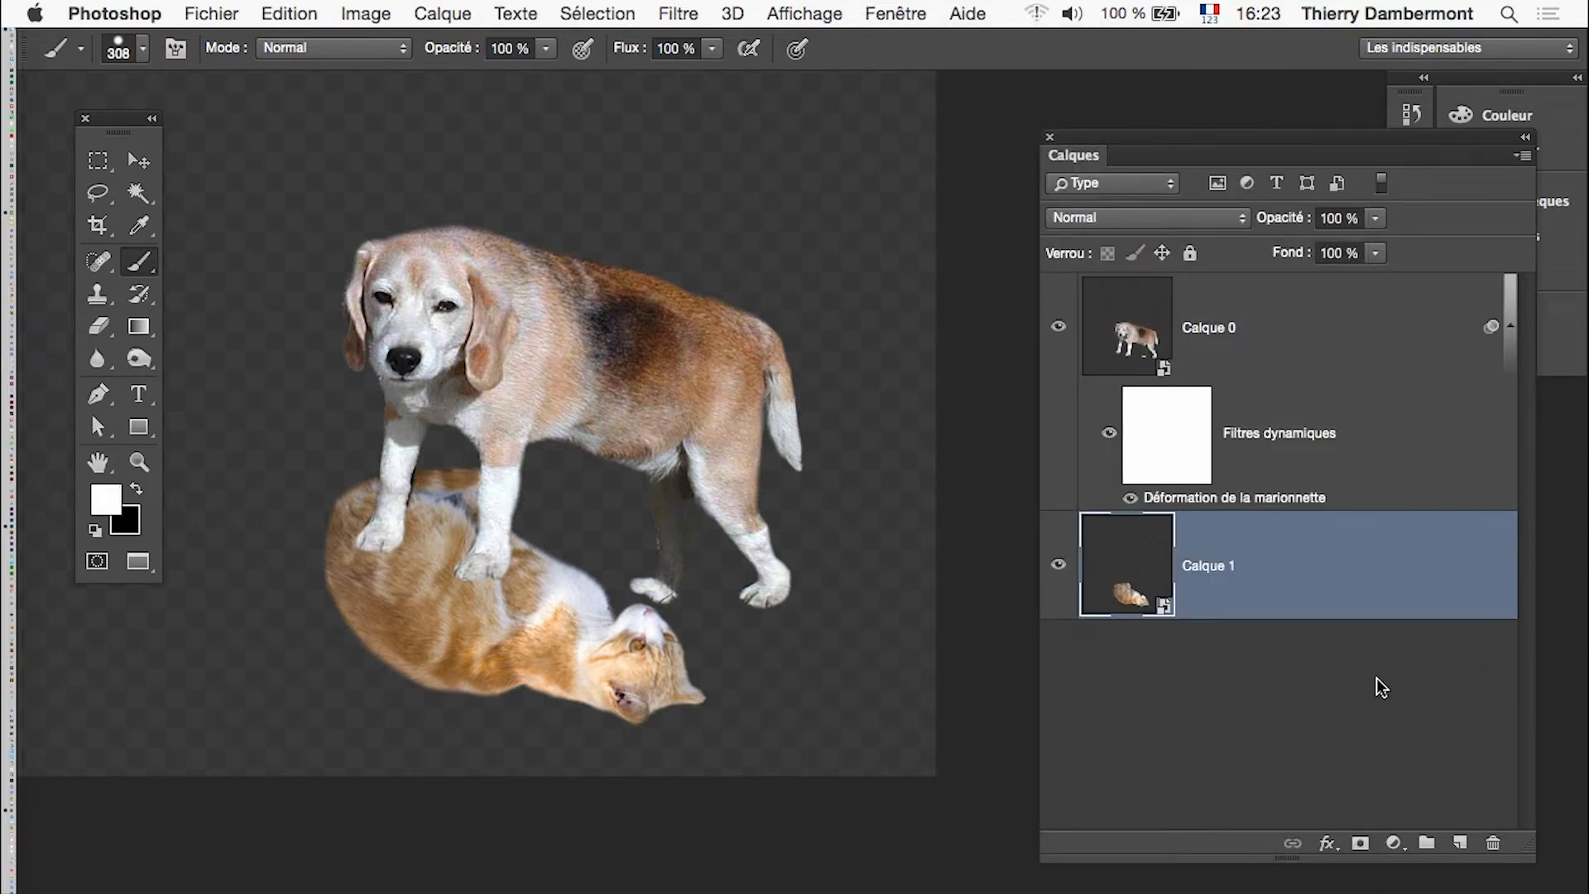
Step: Start a Puppet Warp on the cat smart object, showing its mesh briefly and hiding it again
{"action": "left_click", "coordinate": [291, 14]}
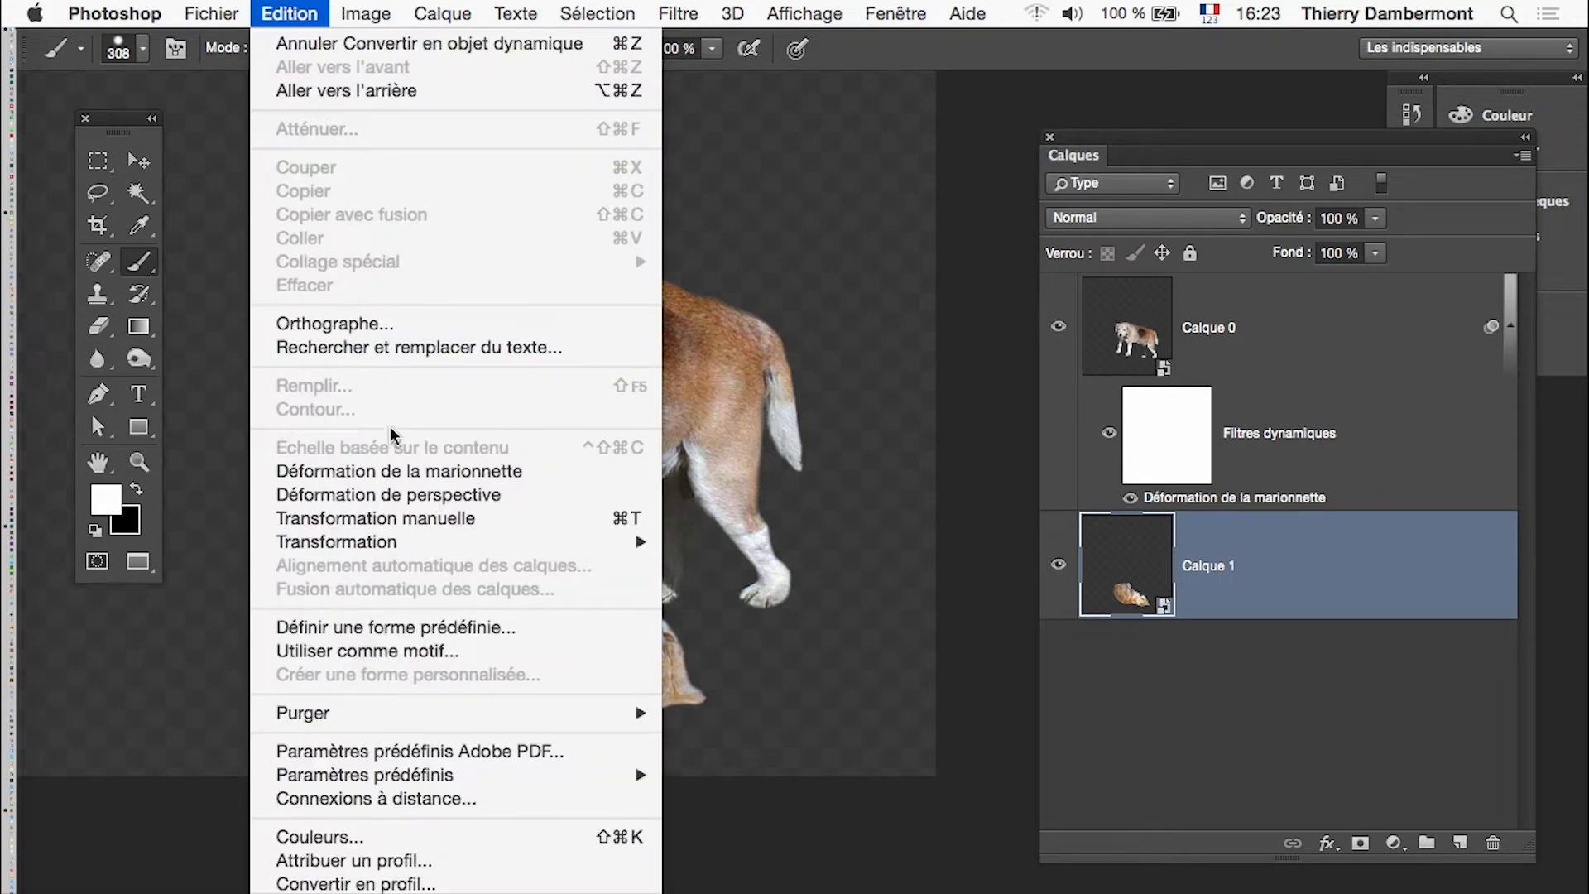
{"action": "left_click", "coordinate": [420, 474]}
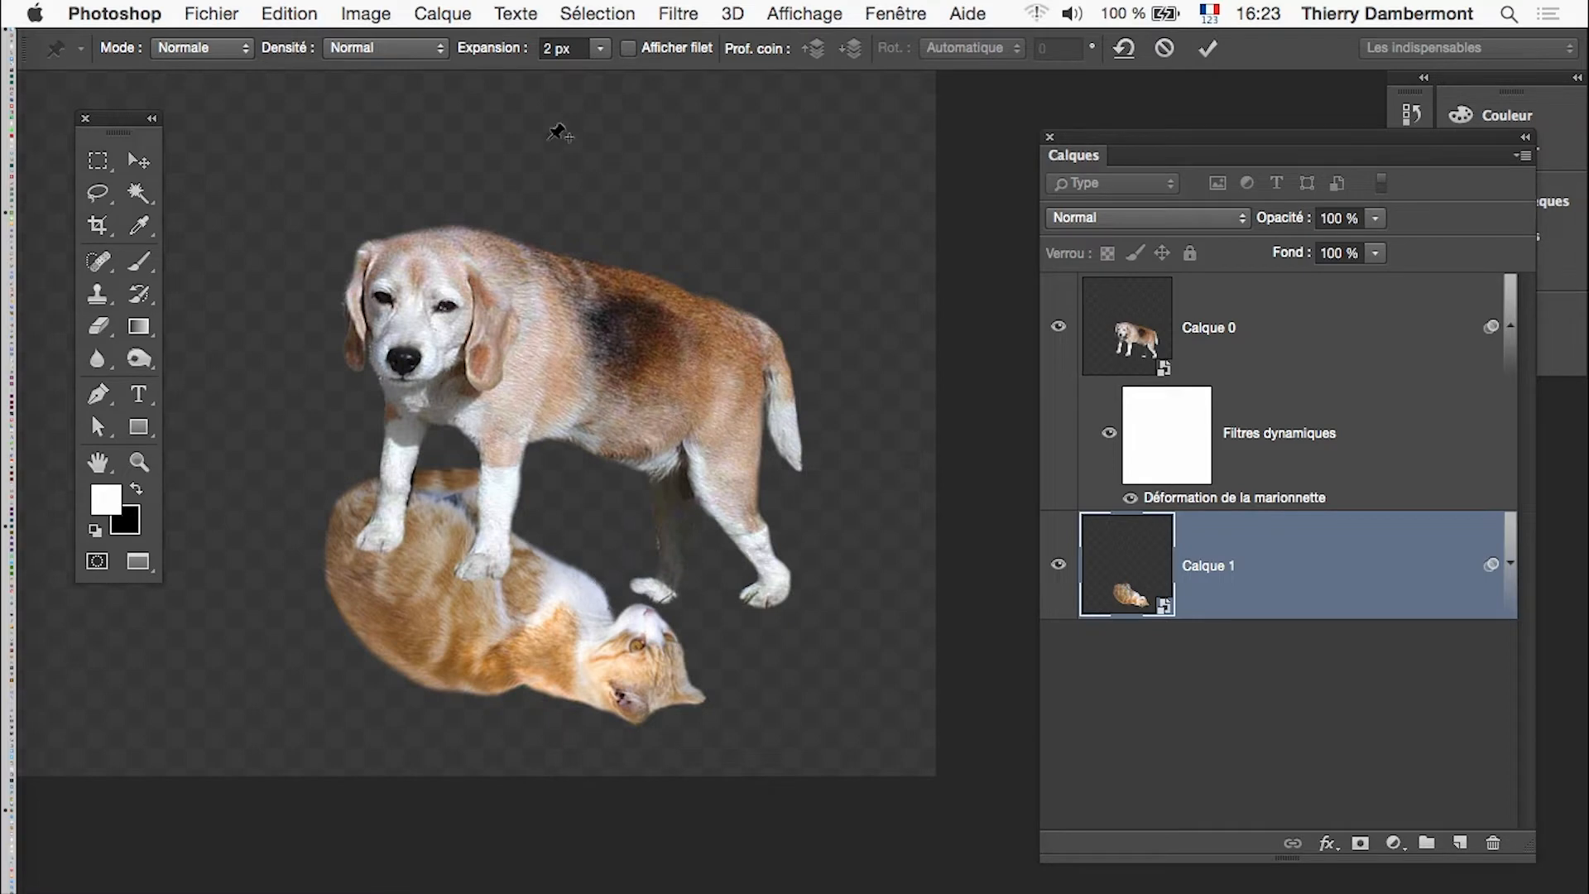
{"action": "left_click", "coordinate": [629, 48]}
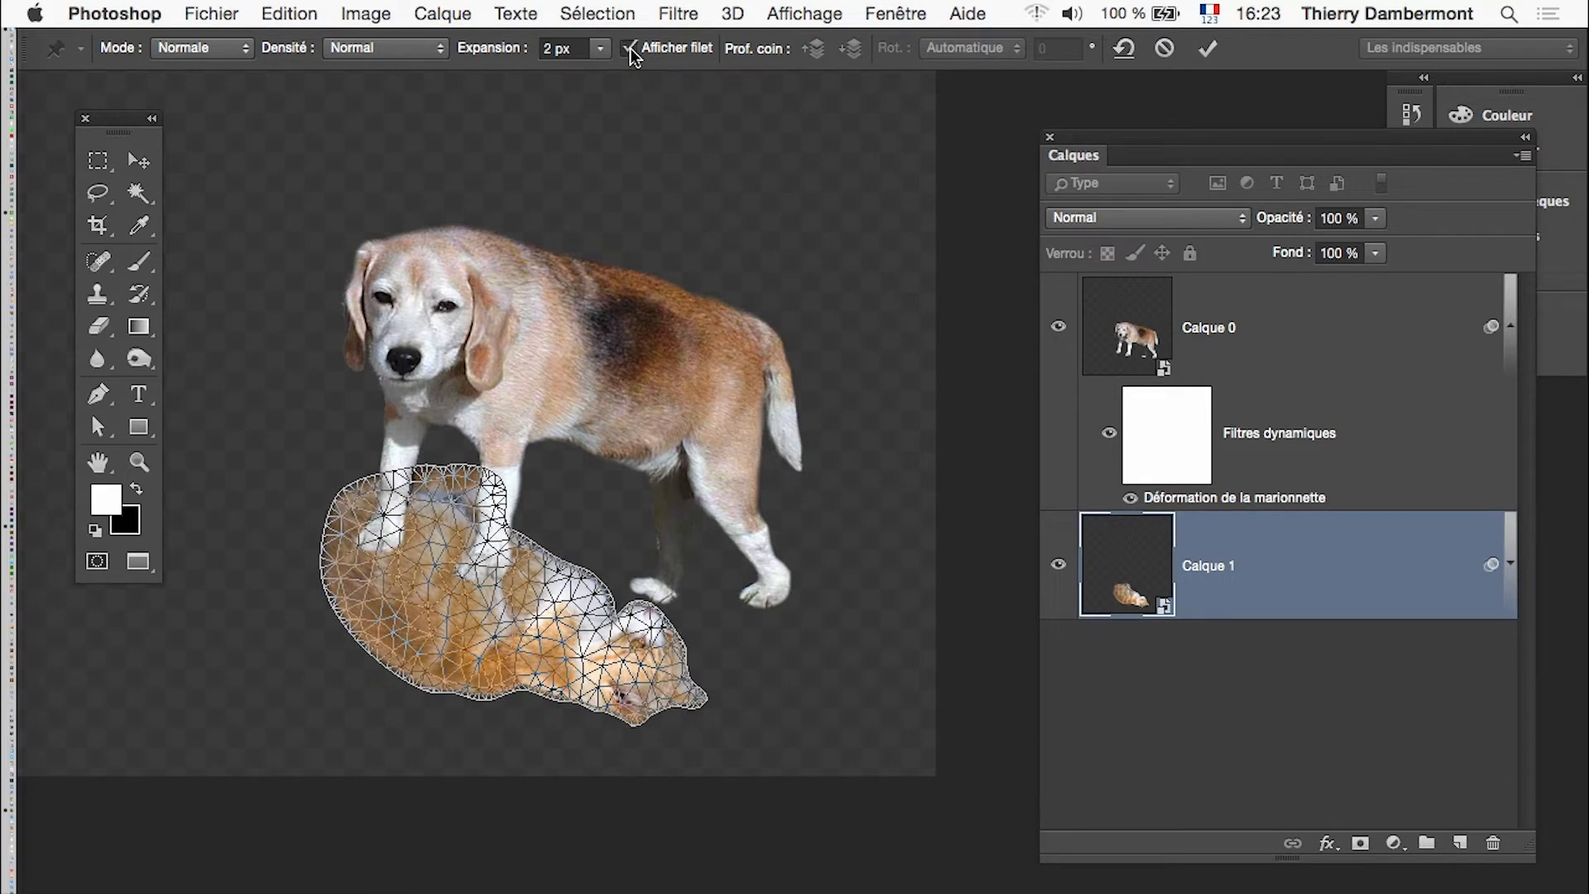
{"action": "left_click", "coordinate": [629, 48]}
Step: Toggle the puppet mesh to compare it with the cat's fur edges up close, leaving the mesh displayed
{"action": "scroll", "coordinate": [492, 598], "scroll_direction": "up", "scroll_amount": 3}
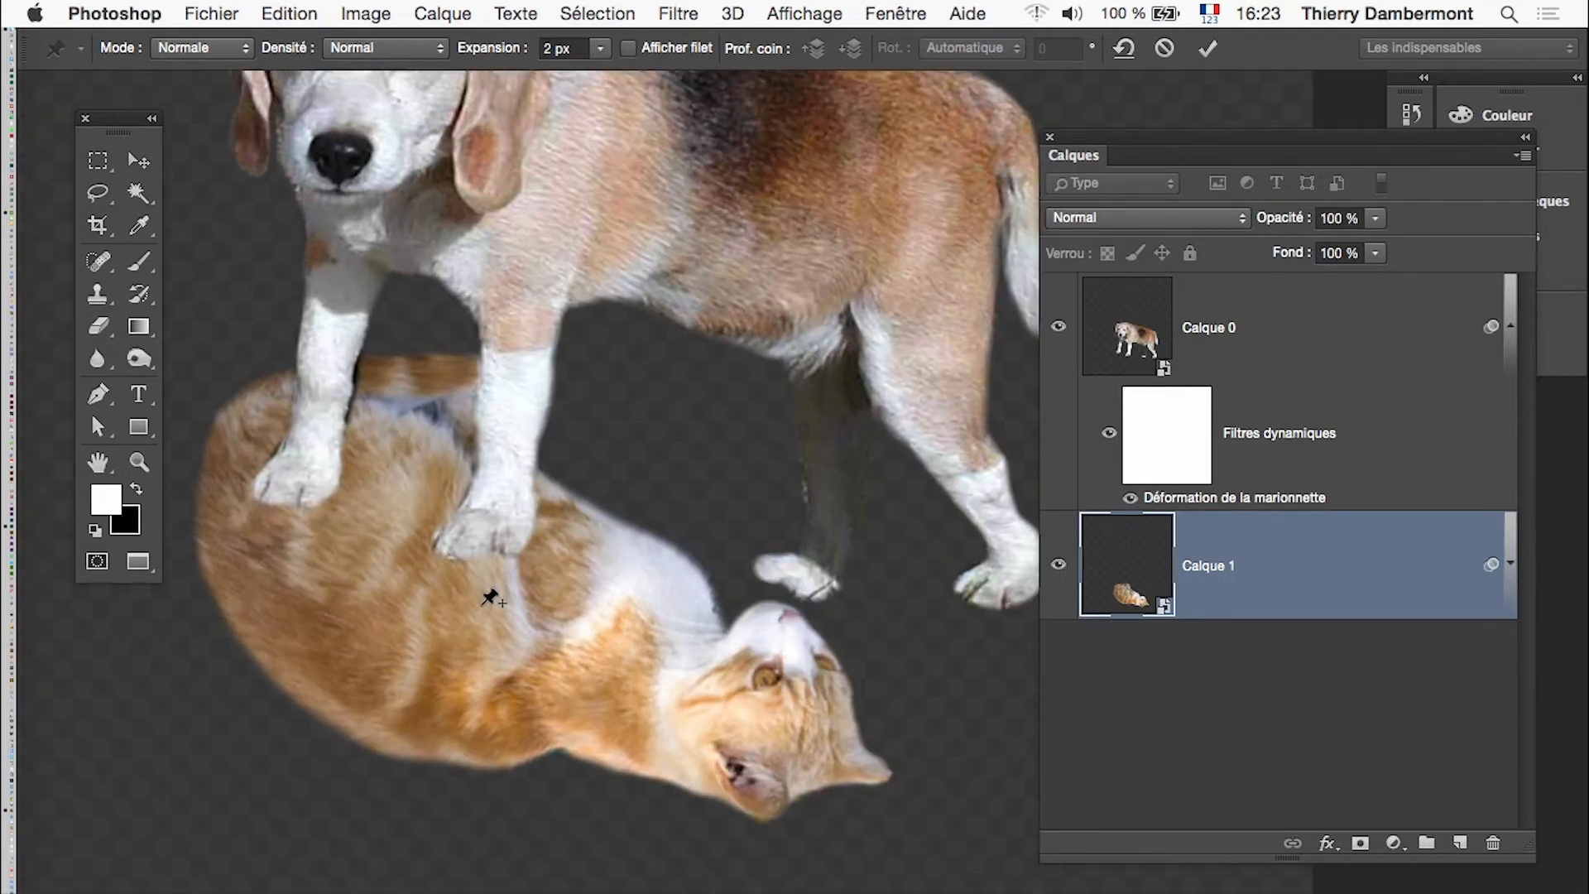
{"action": "scroll", "coordinate": [492, 597], "scroll_direction": "up", "scroll_amount": 4}
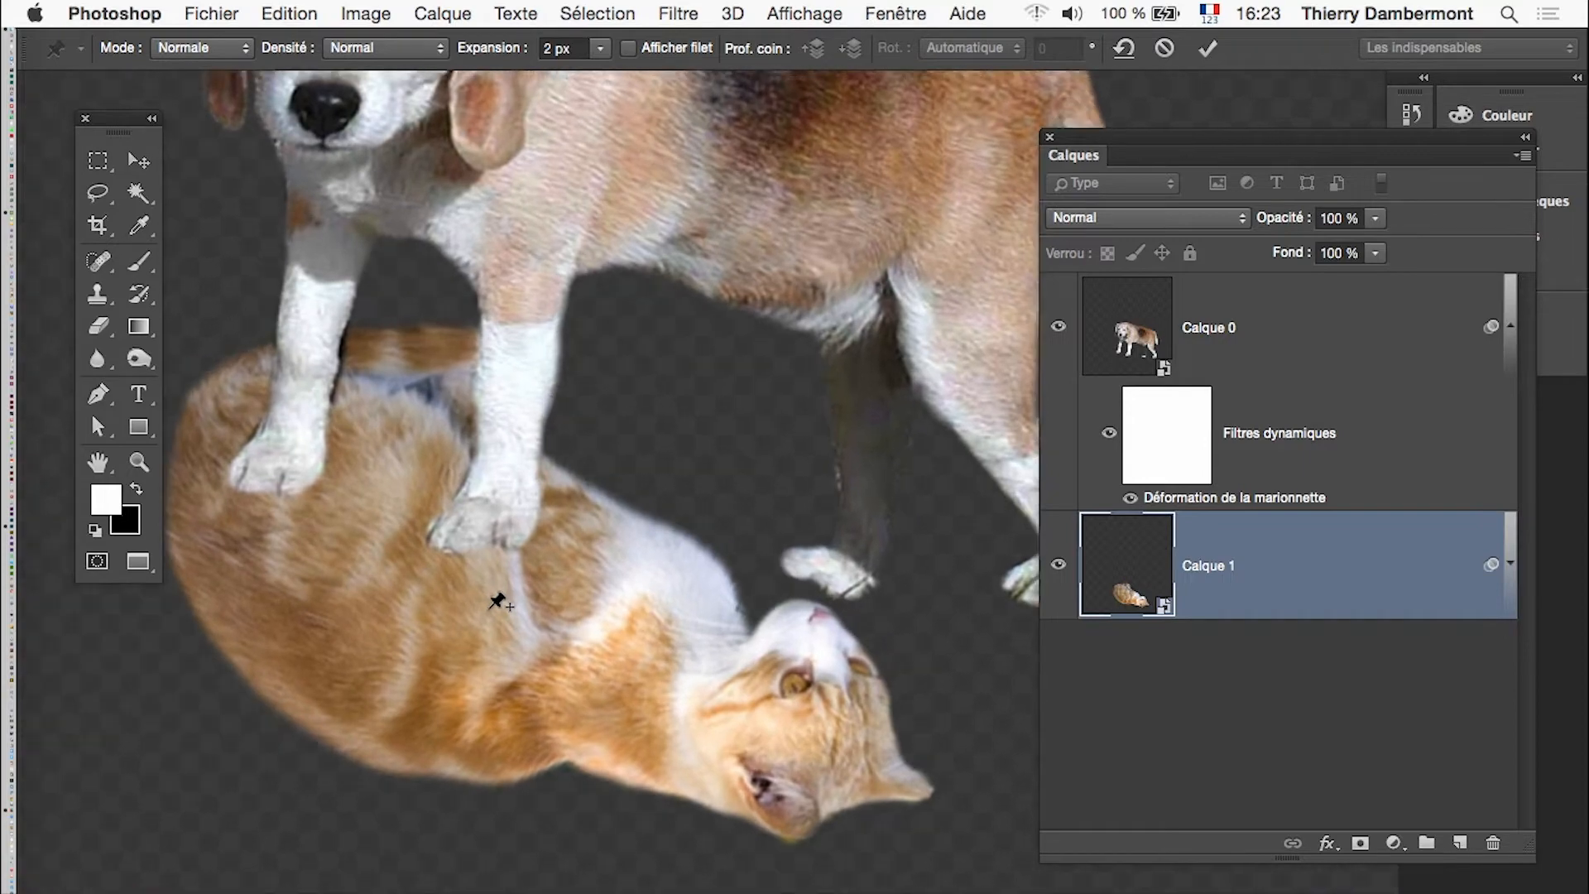
{"action": "scroll", "coordinate": [496, 601], "scroll_direction": "up", "scroll_amount": 3}
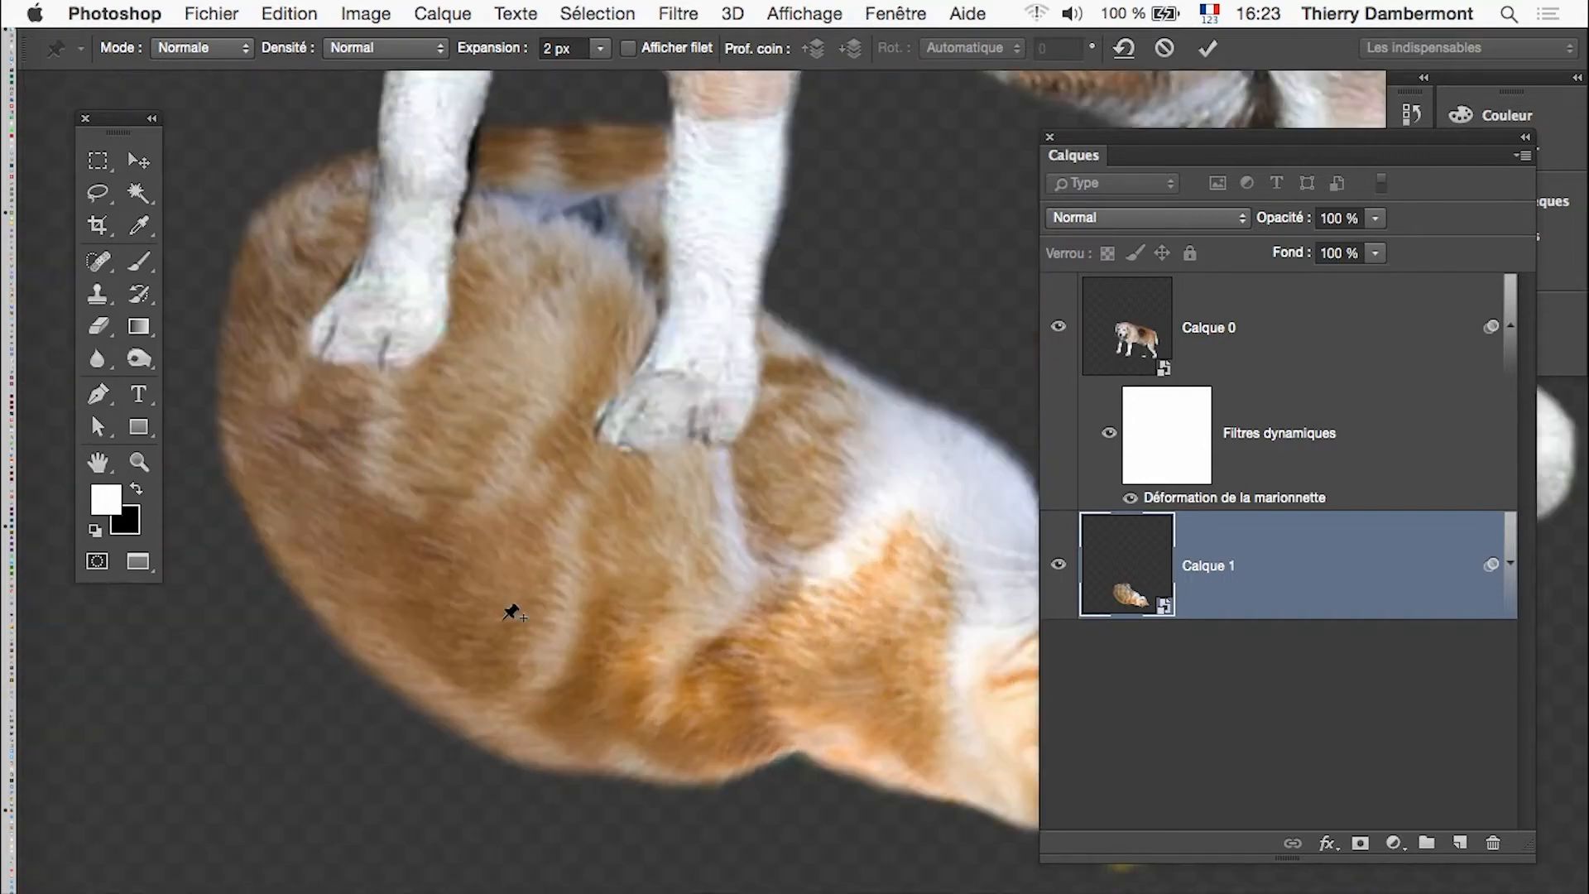
{"action": "scroll", "coordinate": [504, 619], "scroll_direction": "up", "scroll_amount": 1}
{"action": "left_click", "coordinate": [630, 48]}
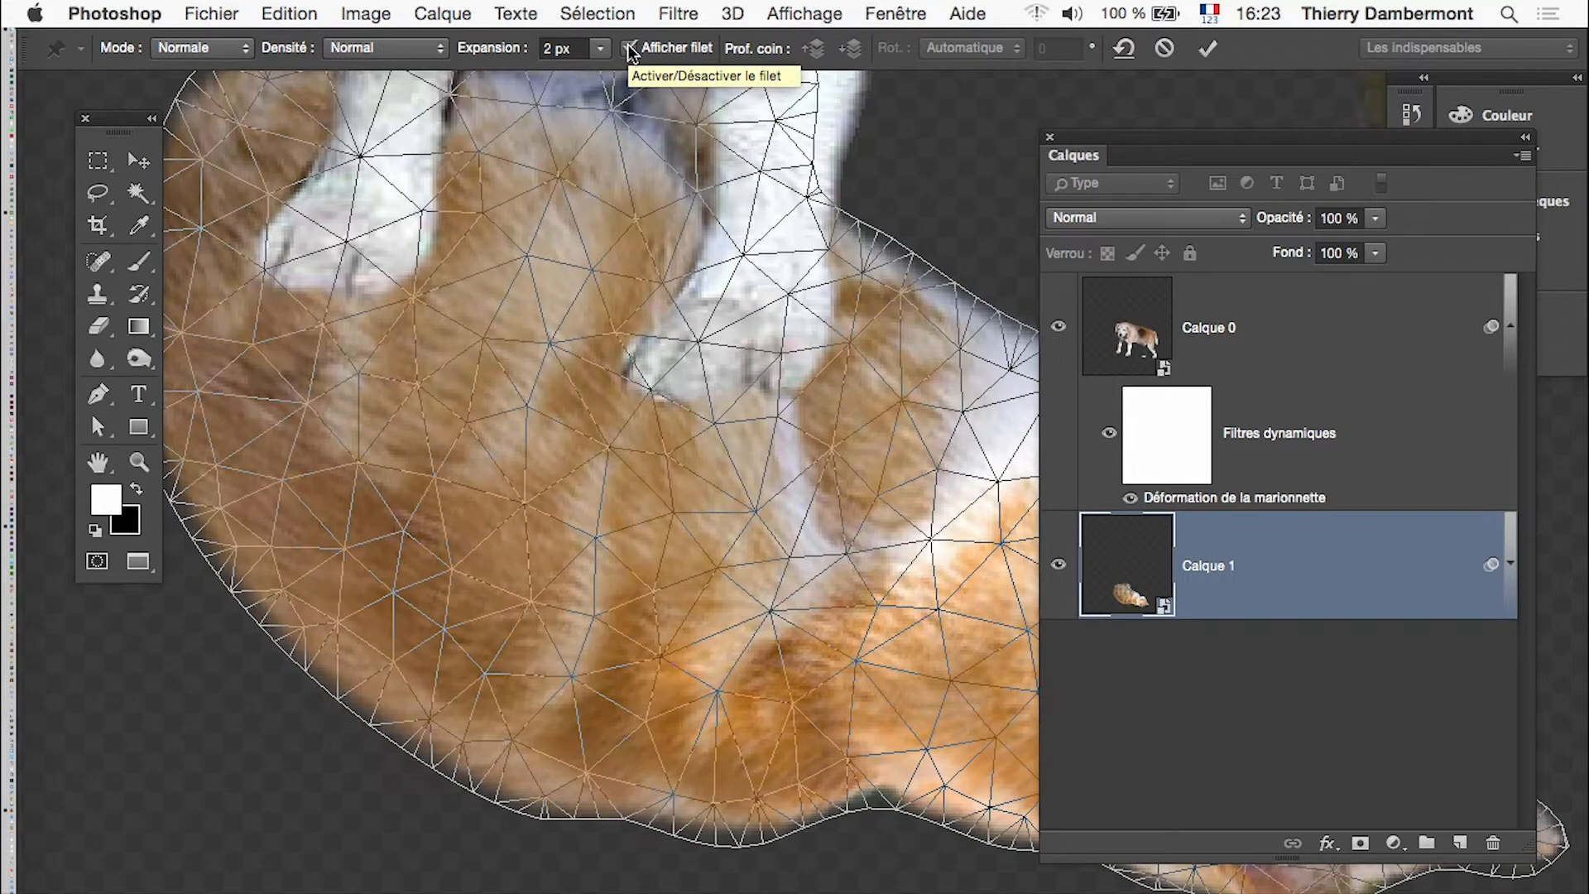
{"action": "left_click", "coordinate": [629, 48]}
{"action": "left_click", "coordinate": [629, 48]}
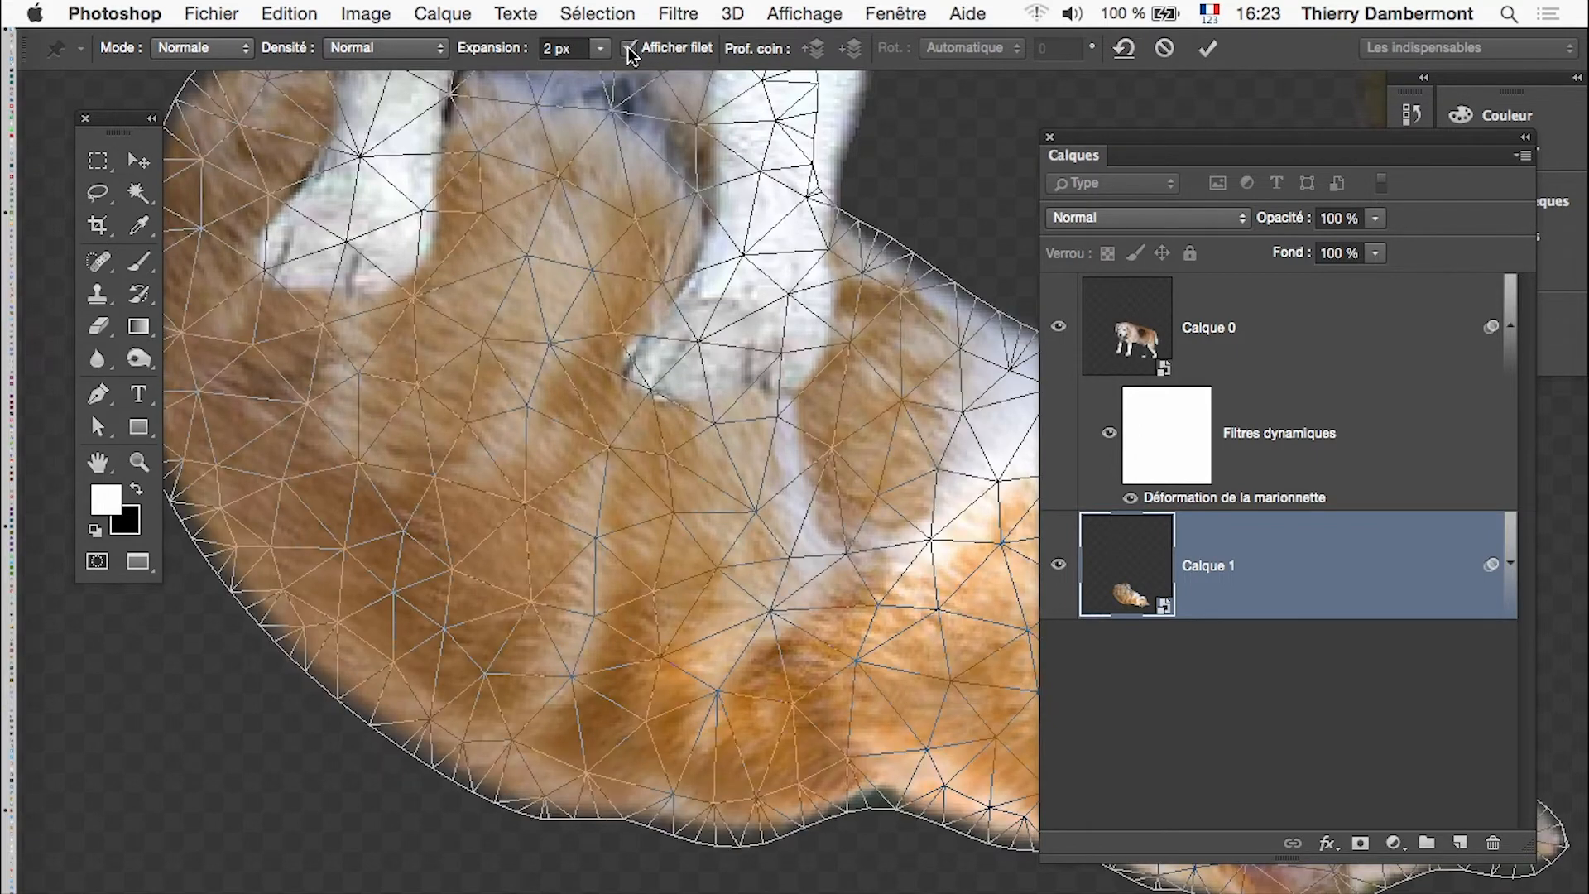
{"action": "scroll", "coordinate": [644, 294], "scroll_direction": "down", "scroll_amount": 4}
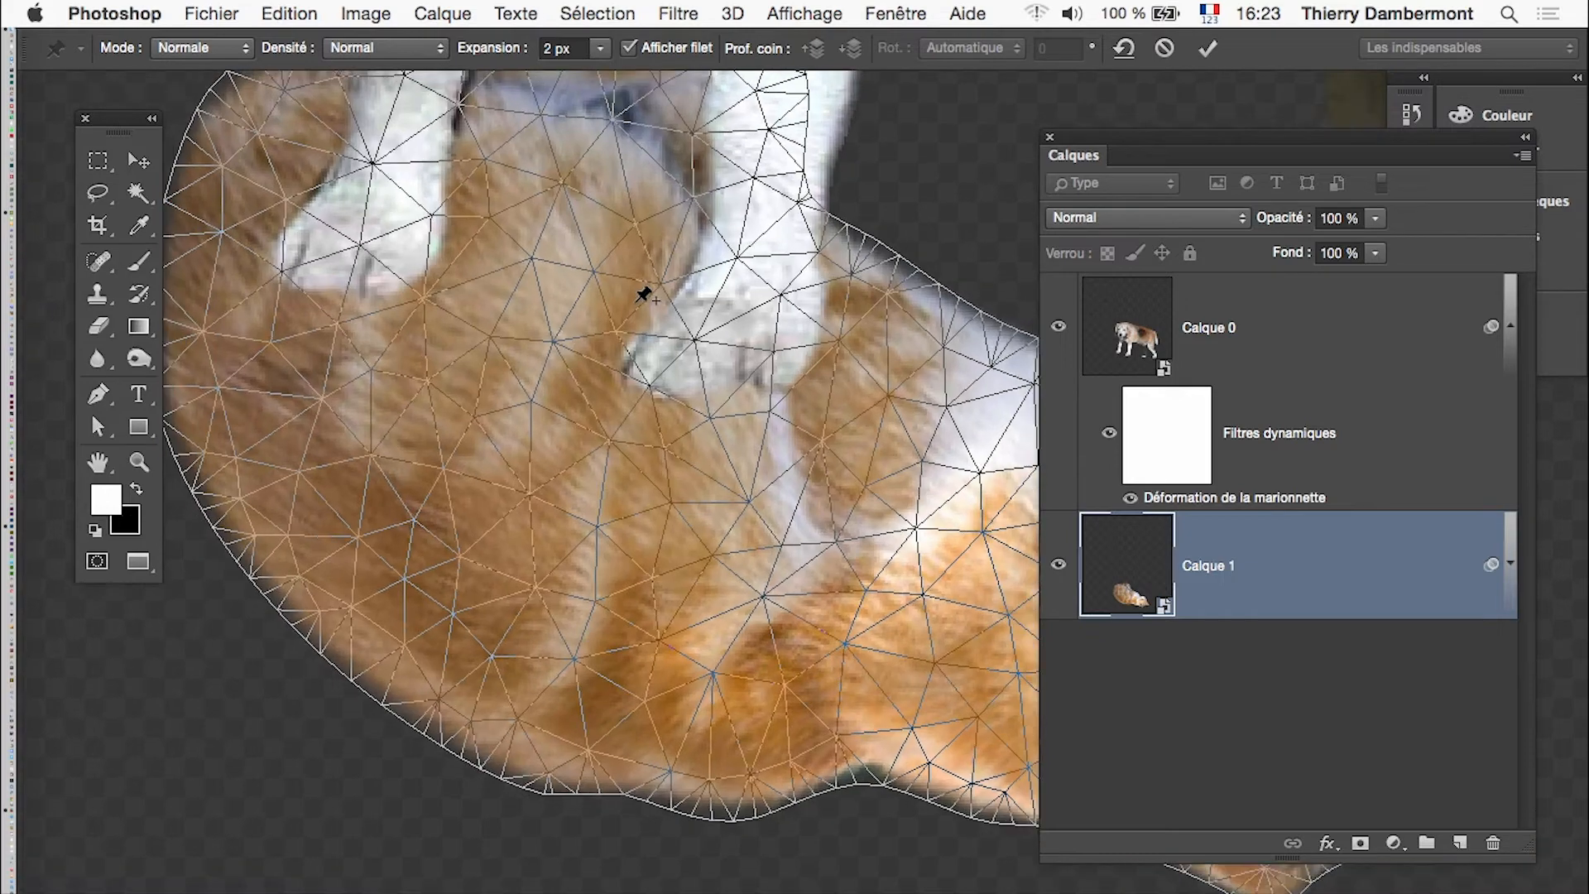
{"action": "scroll", "coordinate": [644, 294], "scroll_direction": "down", "scroll_amount": 3}
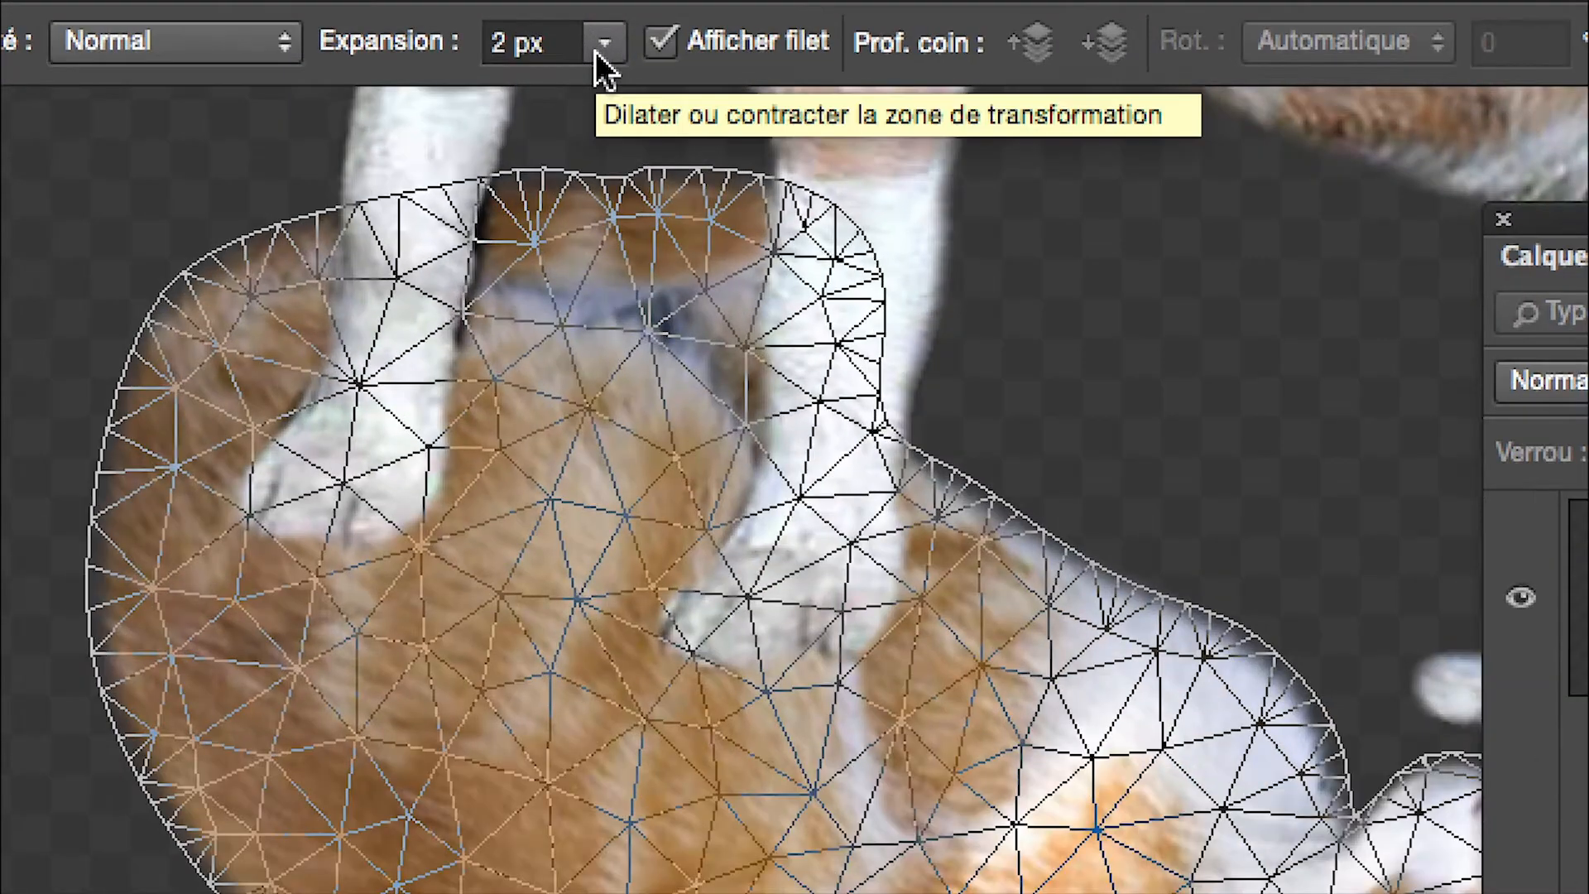
Step: Set the Expansion of the cat's puppet mesh to 10 px
{"action": "left_click", "coordinate": [596, 48]}
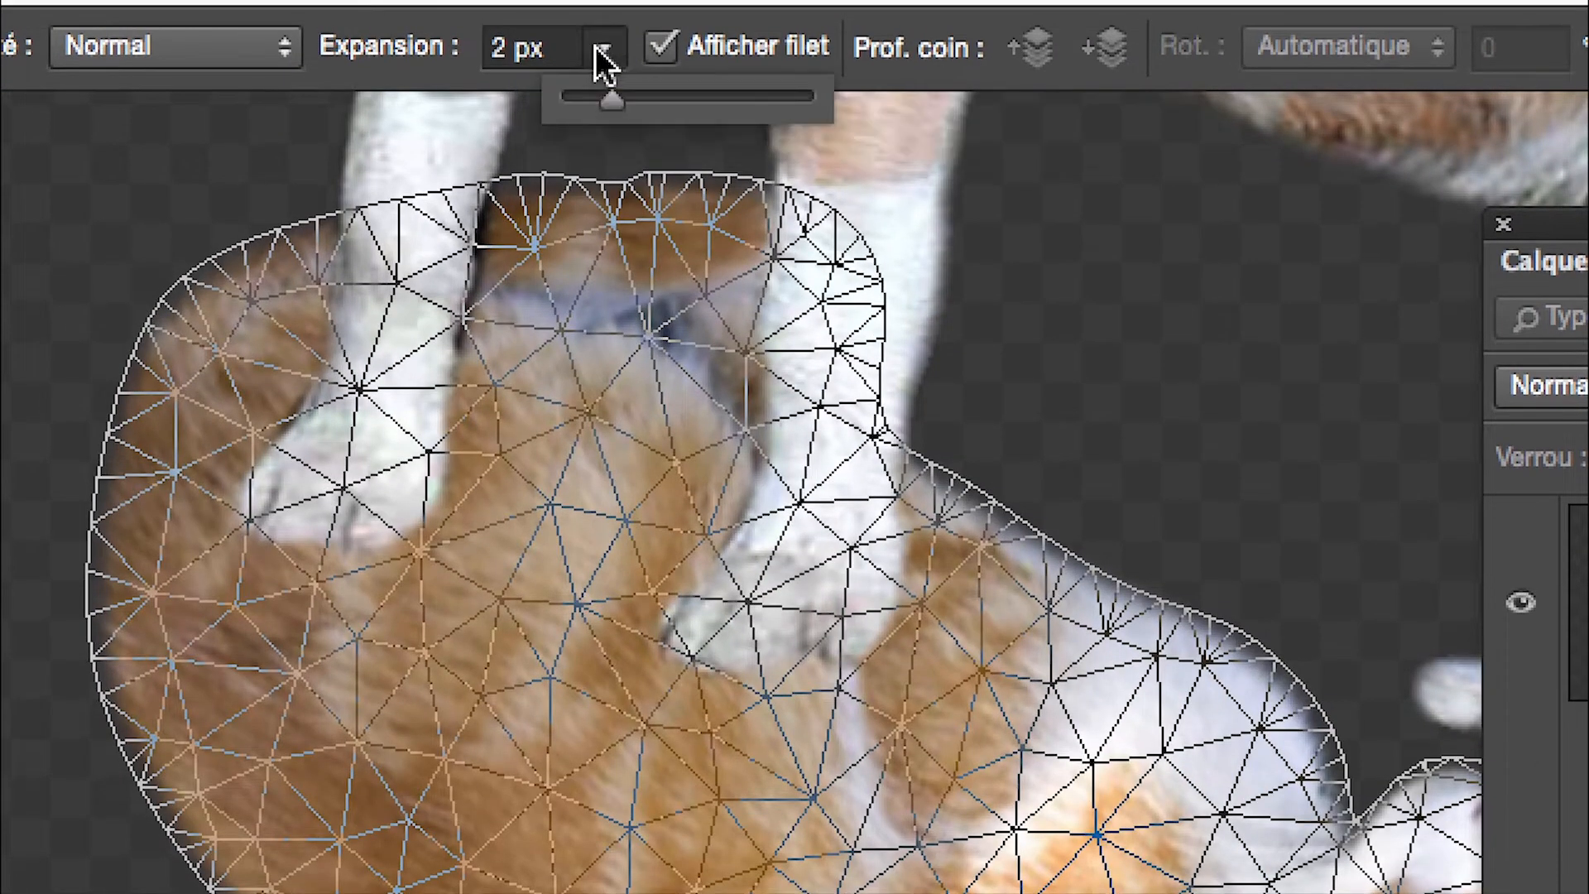
{"action": "left_click", "coordinate": [607, 85]}
{"action": "mouse_move", "coordinate": [598, 66]}
{"action": "left_mouse_down"}
{"action": "mouse_move", "coordinate": [621, 62]}
{"action": "mouse_move", "coordinate": [608, 67]}
{"action": "left_mouse_up"}
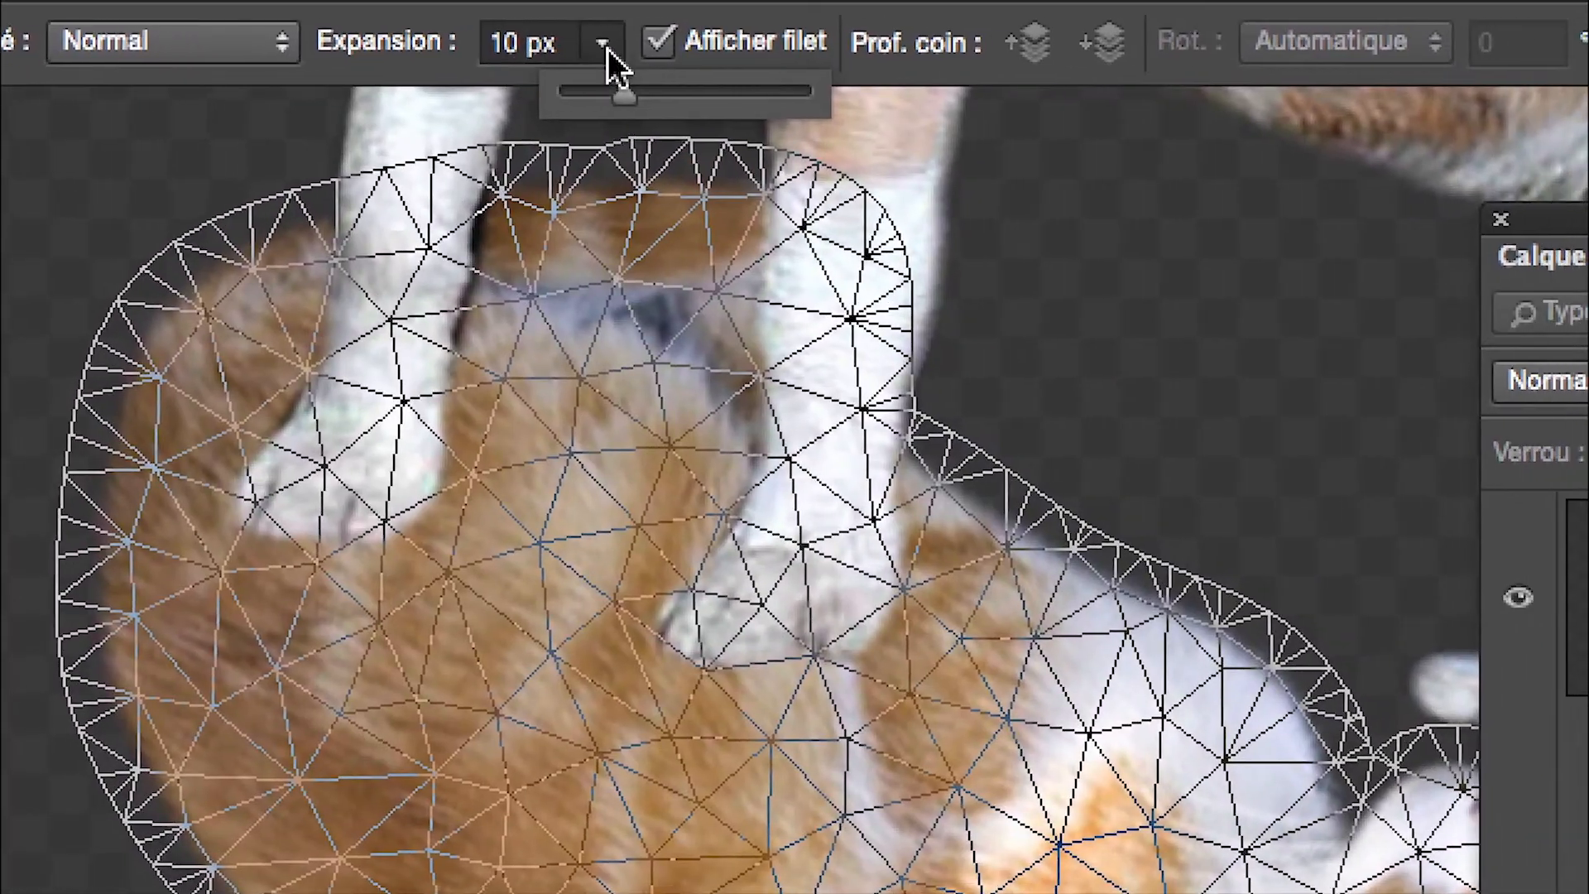
{"action": "left_click", "coordinate": [644, 44]}
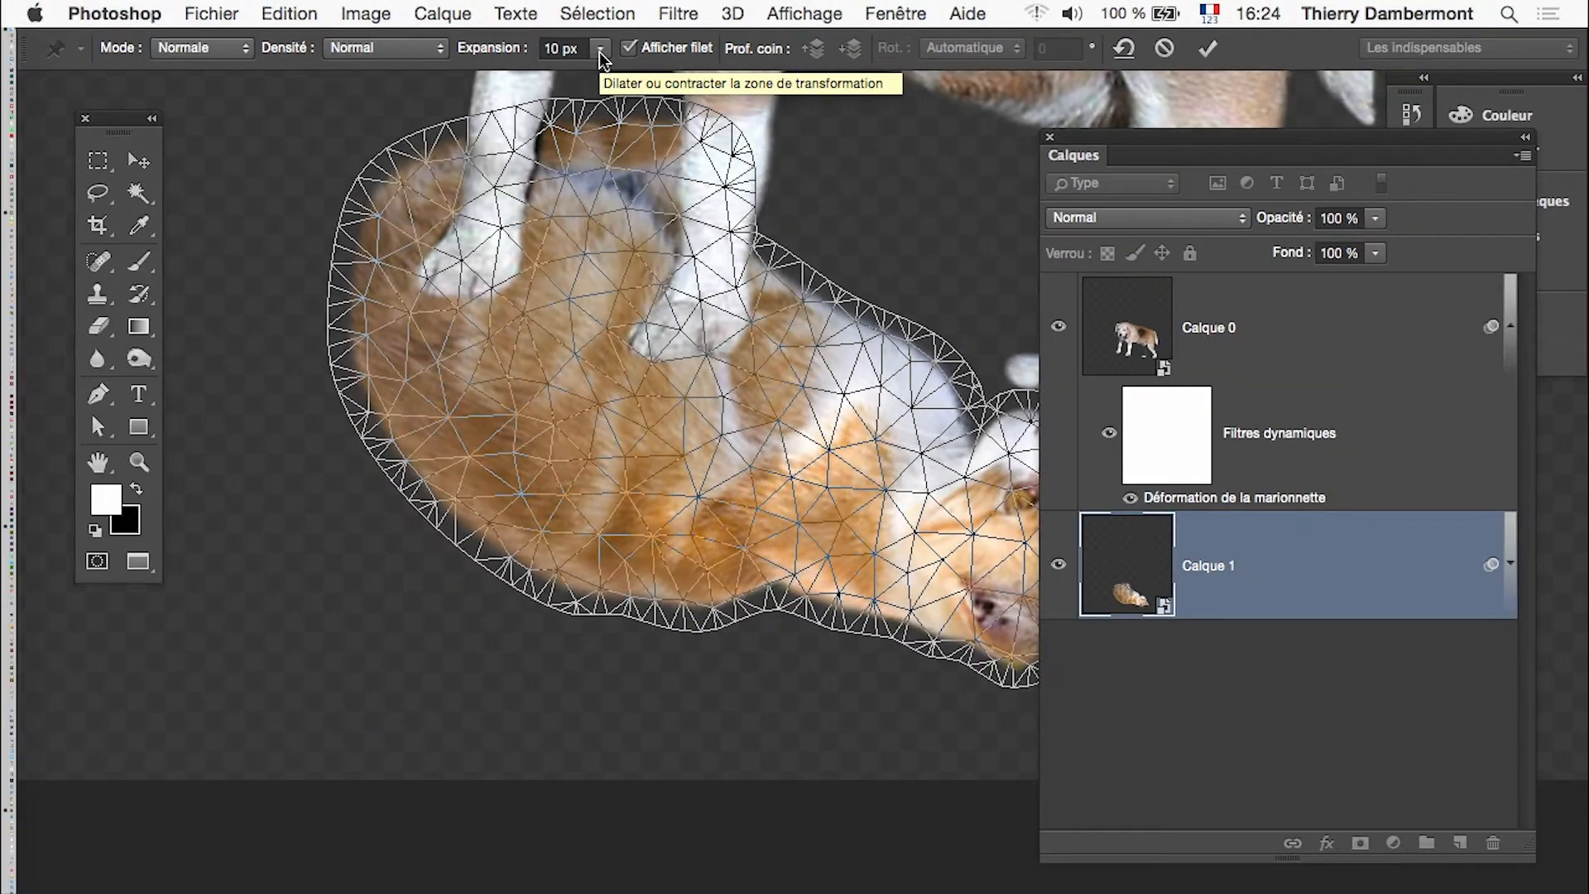
Step: Hide the cat's puppet mesh so that its fur is shown uncovered beneath the dog
{"action": "scroll", "coordinate": [770, 451], "scroll_direction": "down", "scroll_amount": 3}
{"action": "left_click_drag", "start_coordinate": [720, 426], "coordinate": [532, 438]}
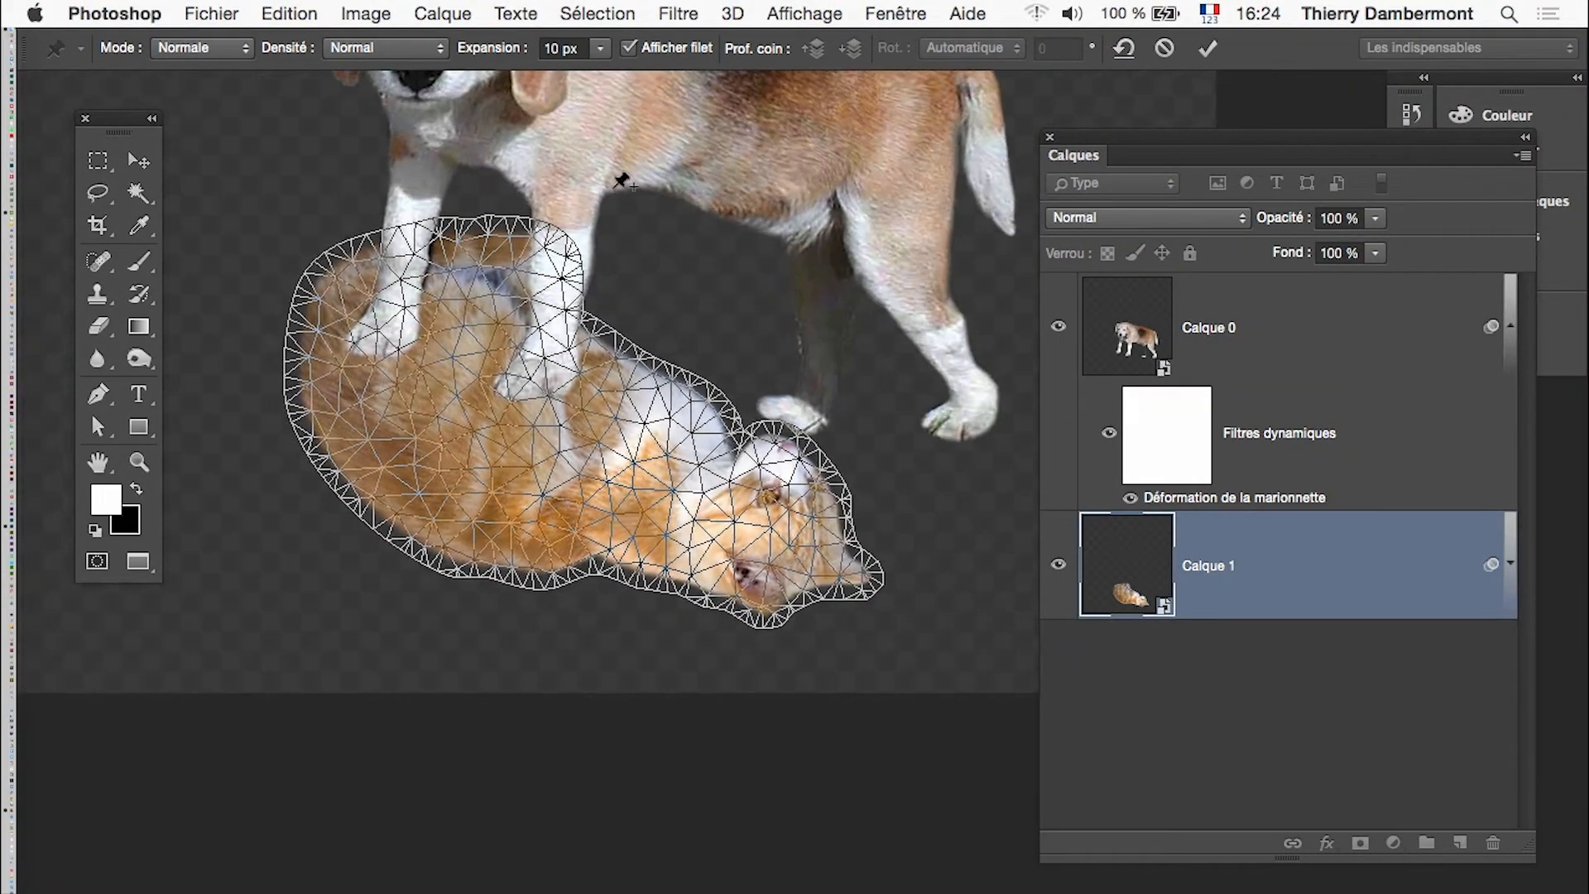
{"action": "left_click", "coordinate": [631, 49]}
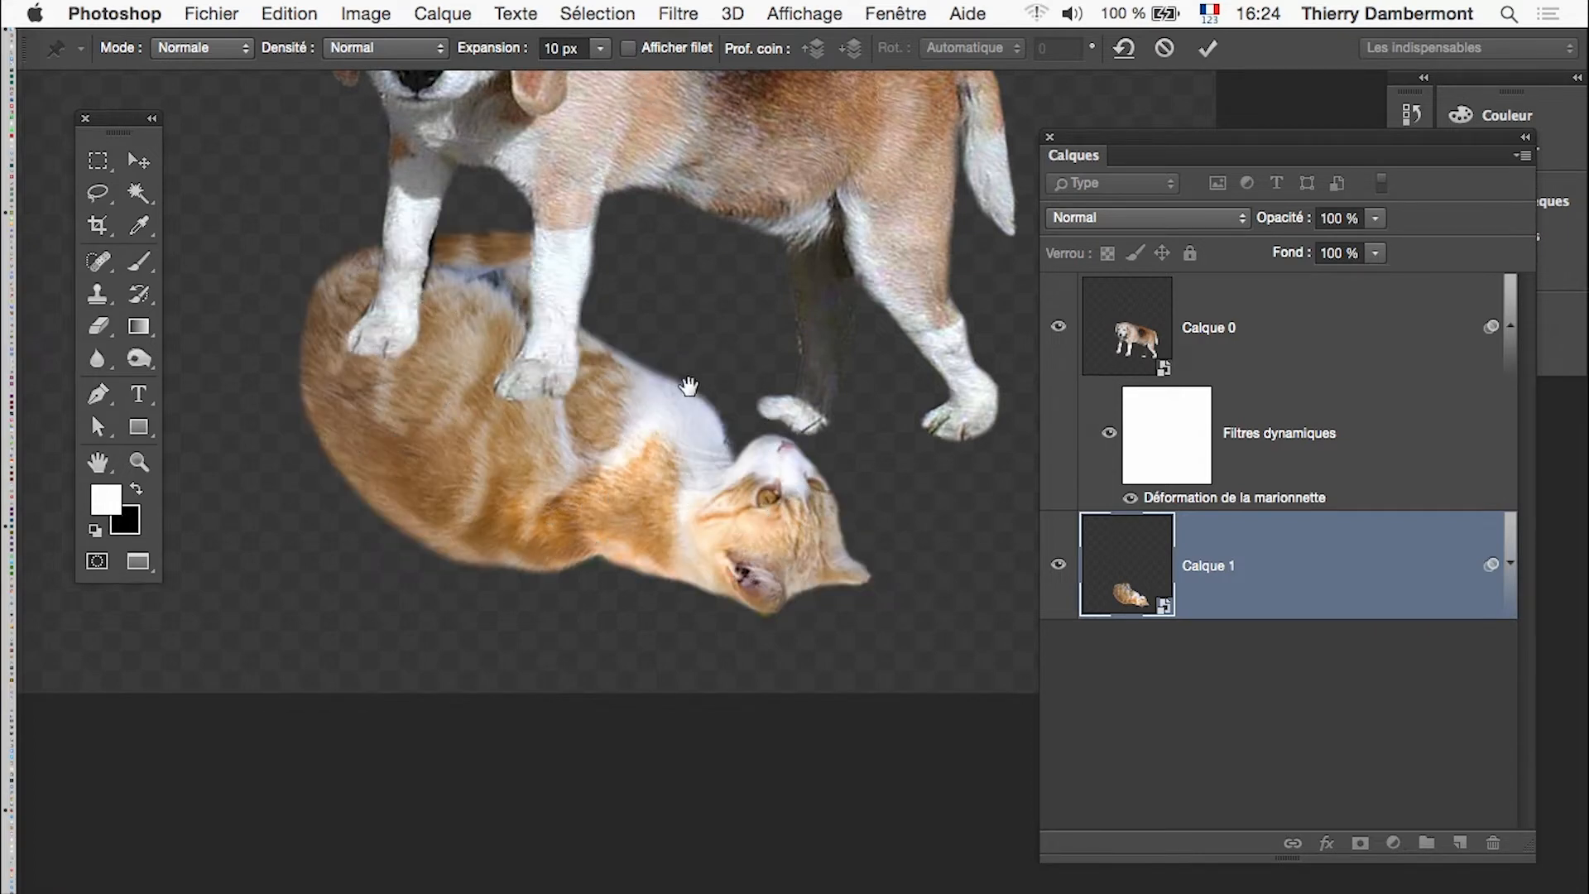
{"action": "left_click_drag", "start_coordinate": [689, 385], "coordinate": [627, 447]}
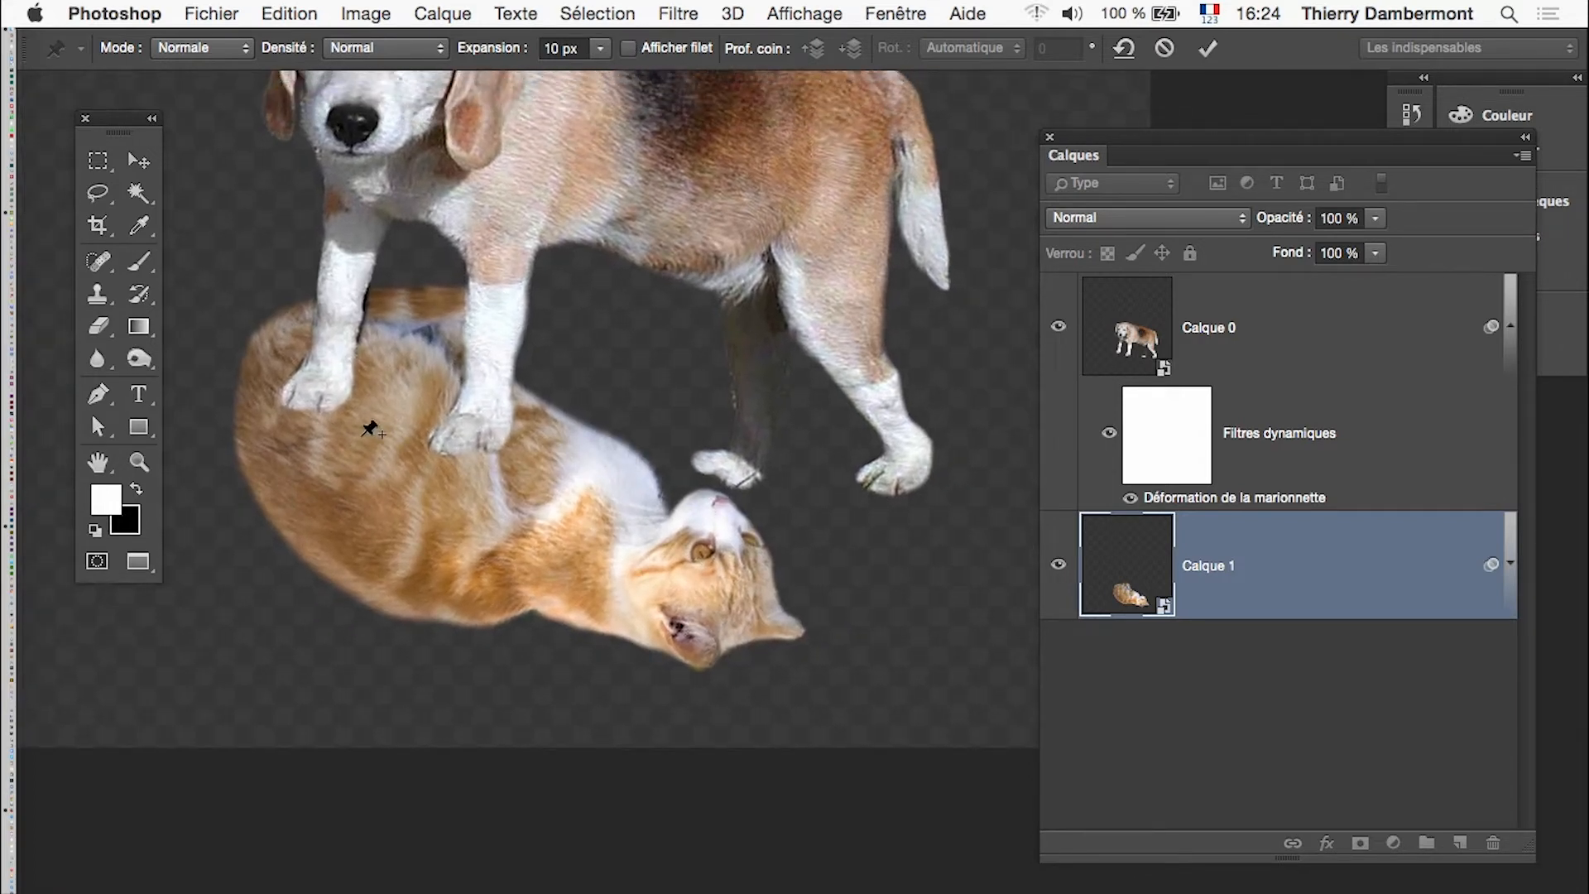
Step: Apply the cat's pending puppet deformation and save the document
{"action": "left_click", "coordinate": [207, 13]}
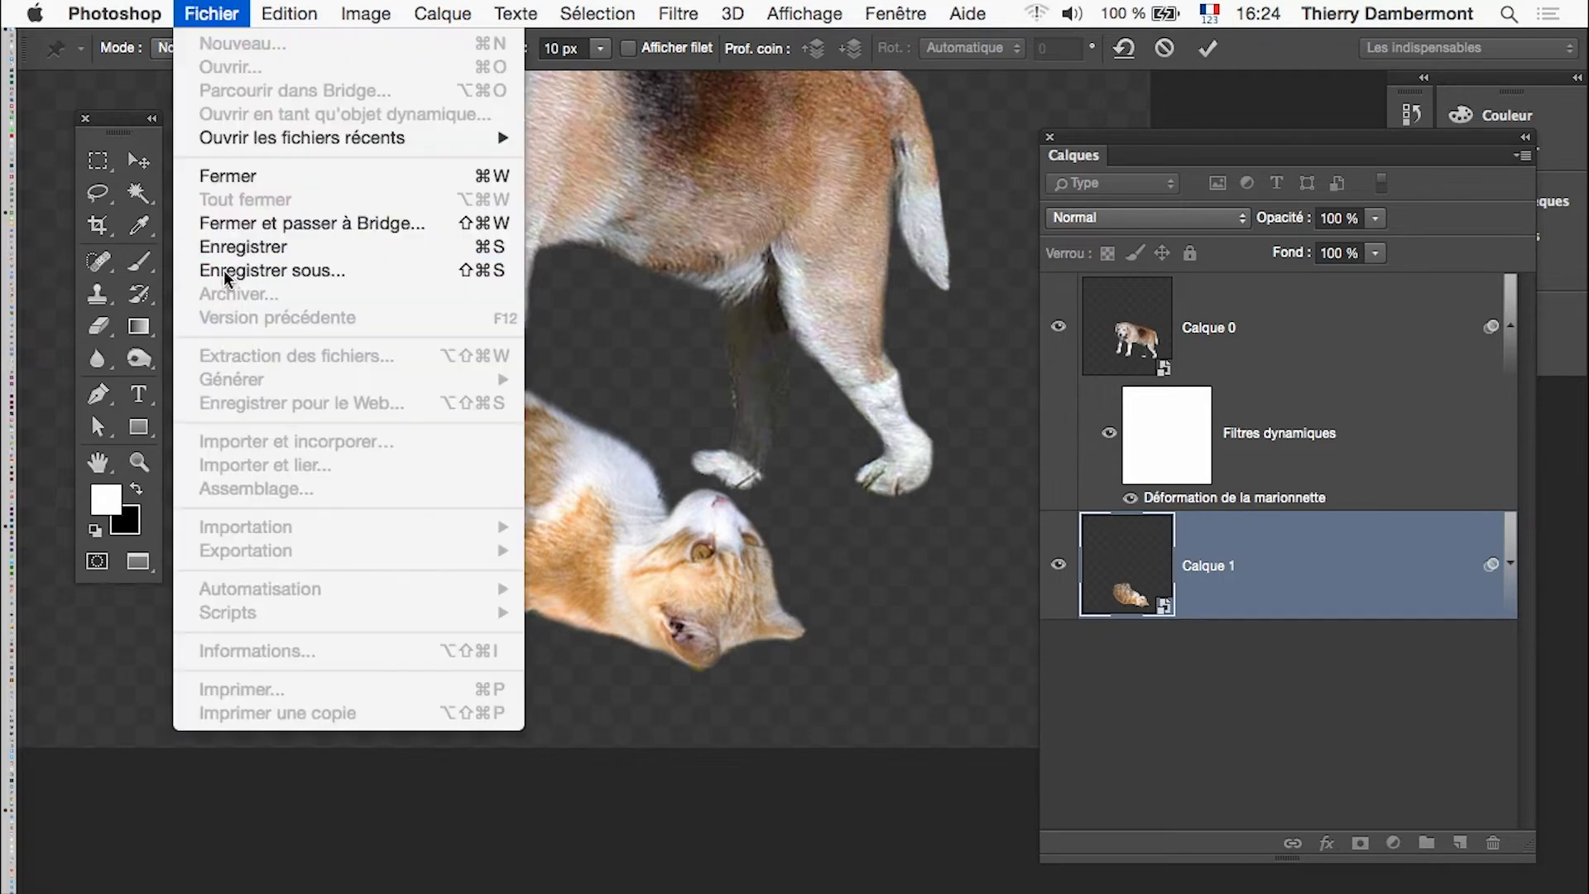
{"action": "left_click", "coordinate": [239, 248]}
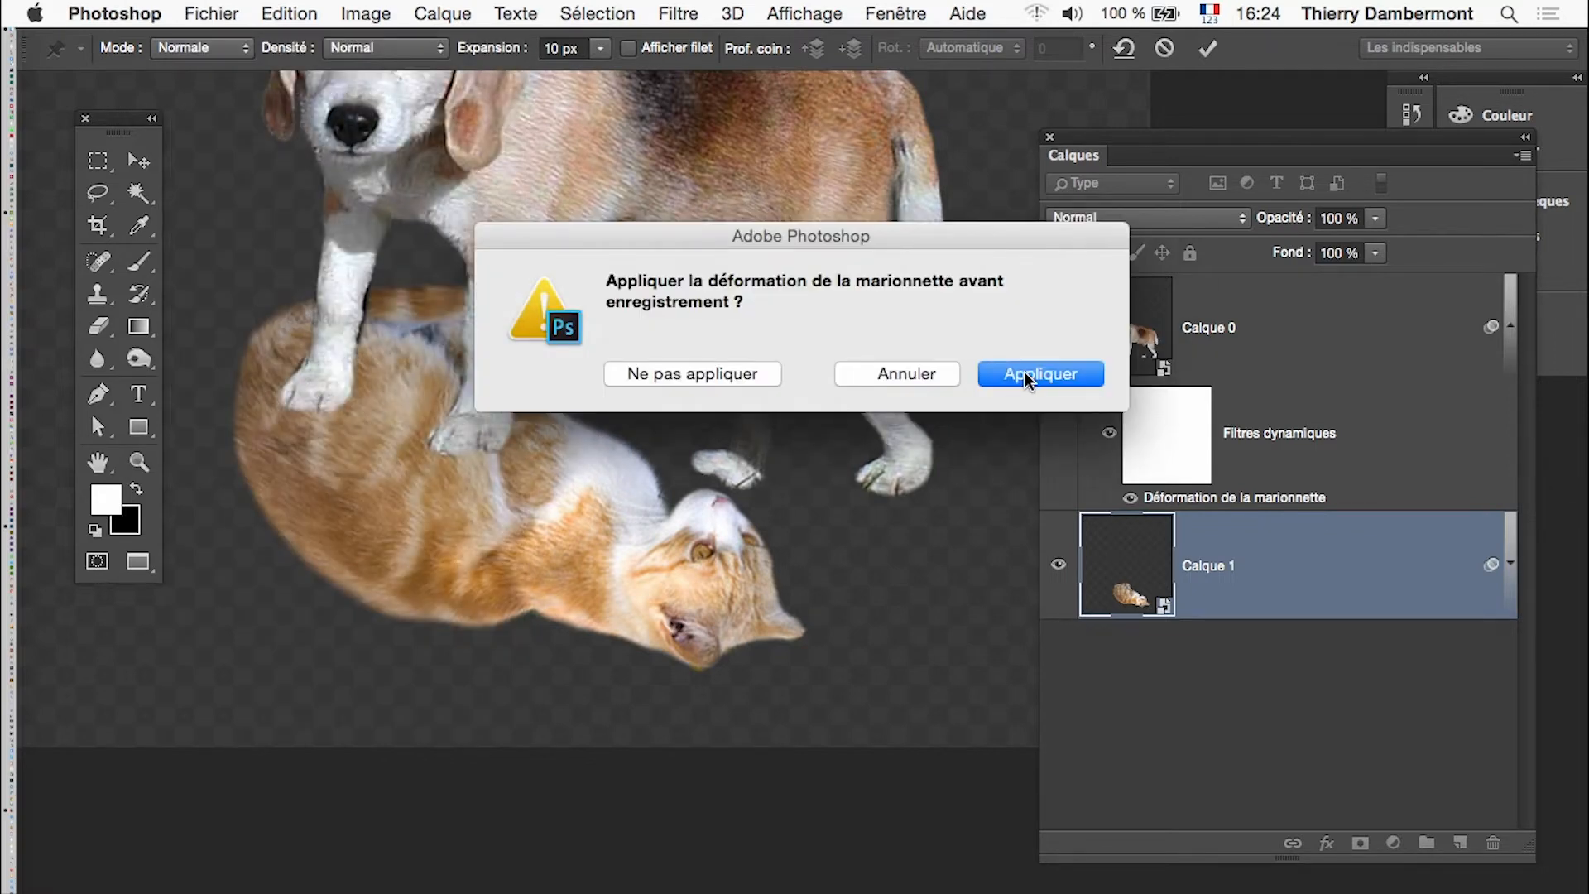
{"action": "left_click", "coordinate": [1043, 375]}
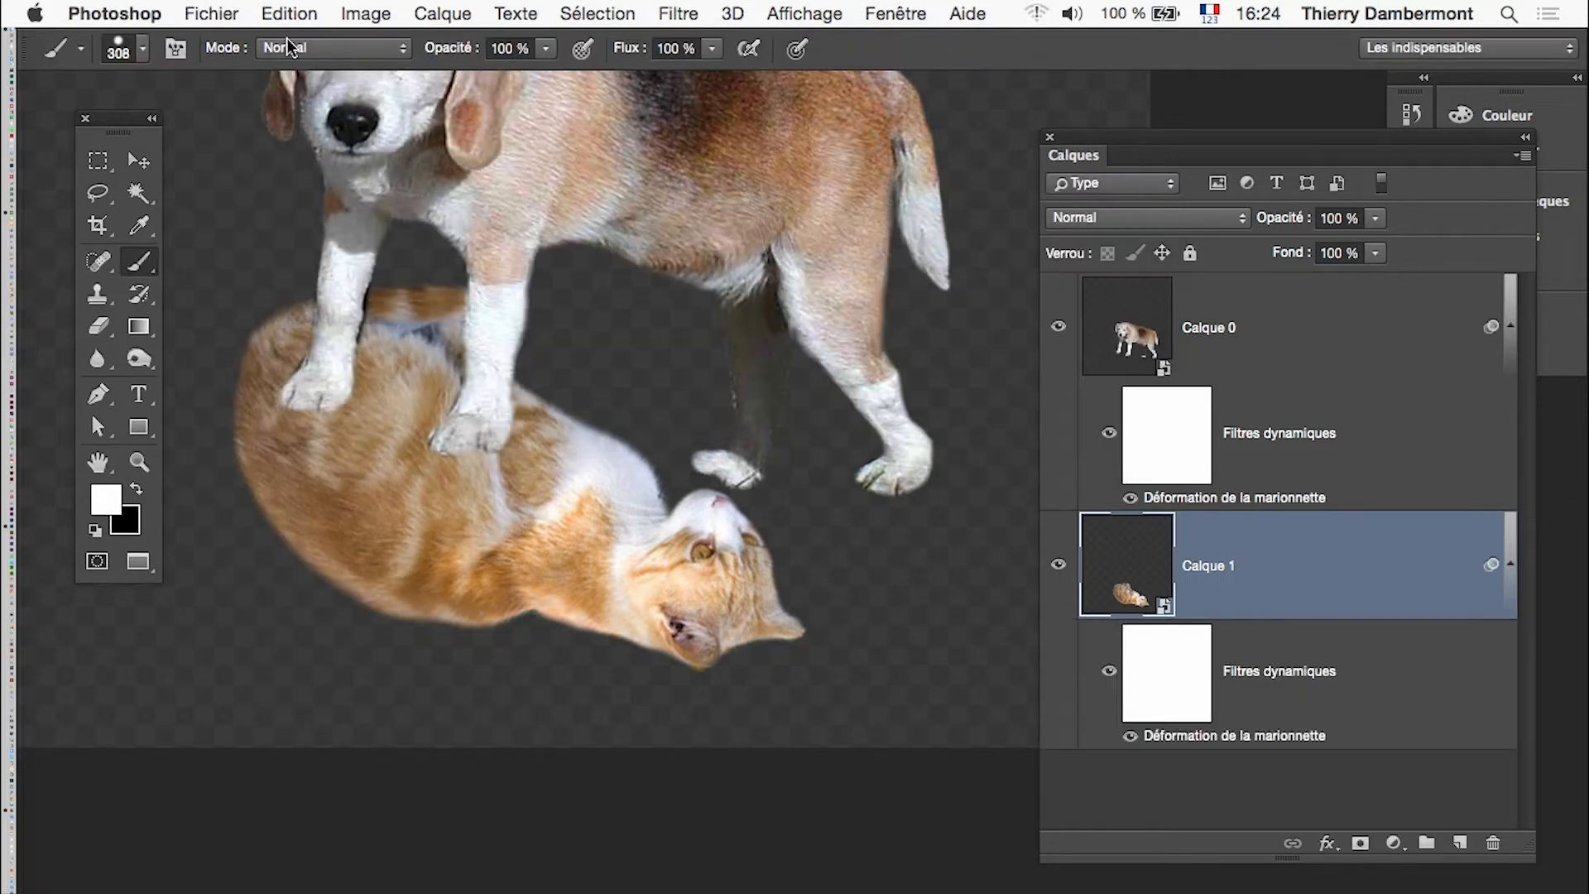
{"action": "left_click", "coordinate": [212, 13]}
{"action": "left_click", "coordinate": [263, 248]}
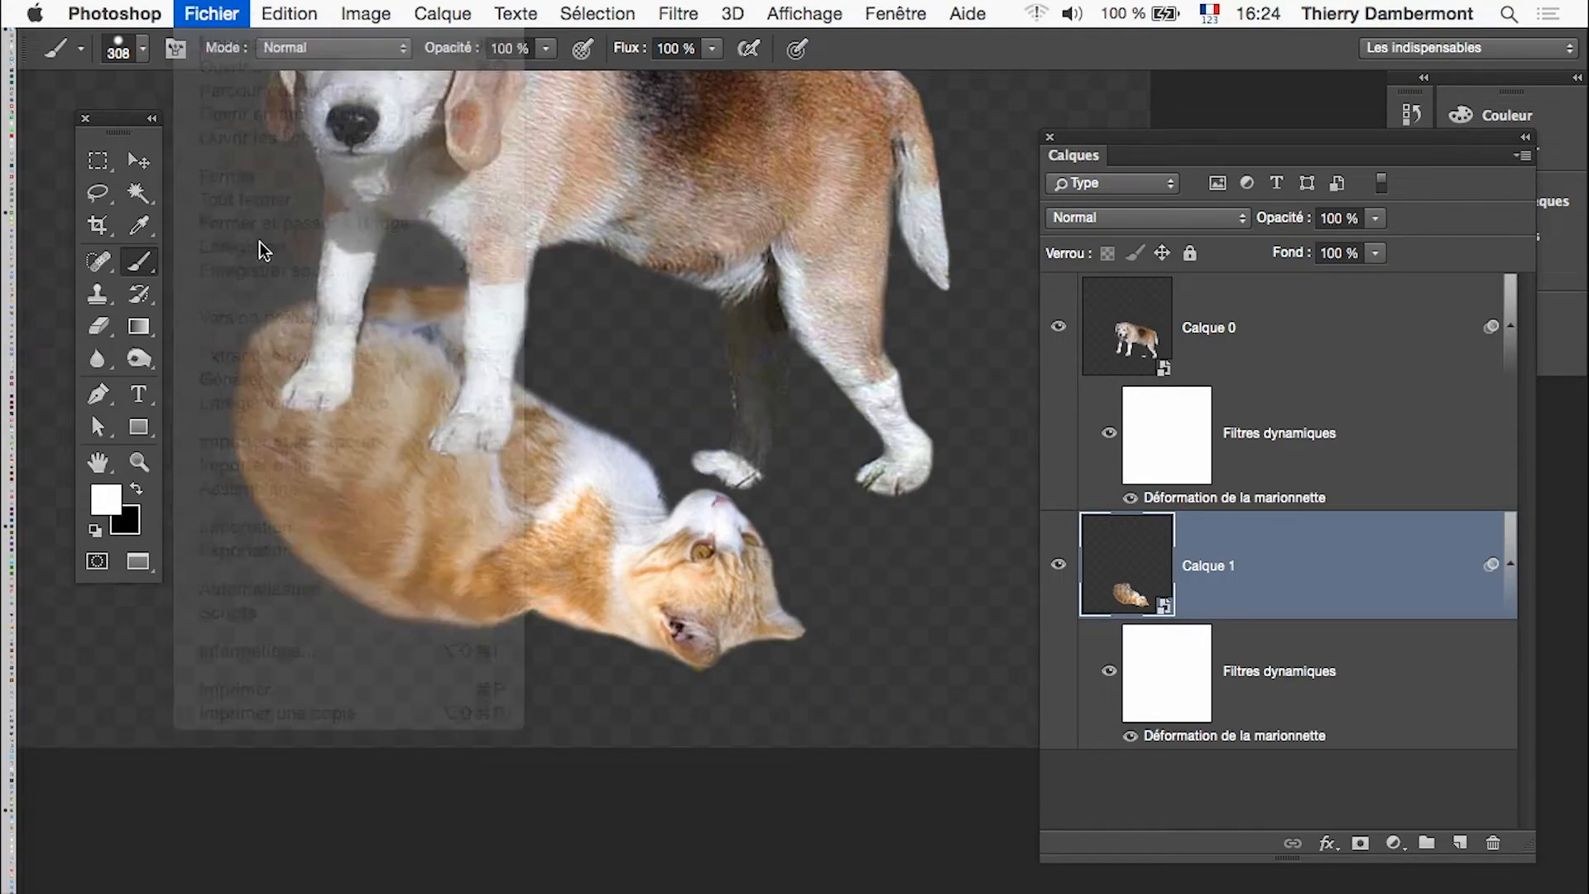
Step: Save a new version of the document as beagle-06.psd in Photoshop format, with maximised compatibility
{"action": "left_click", "coordinate": [212, 14]}
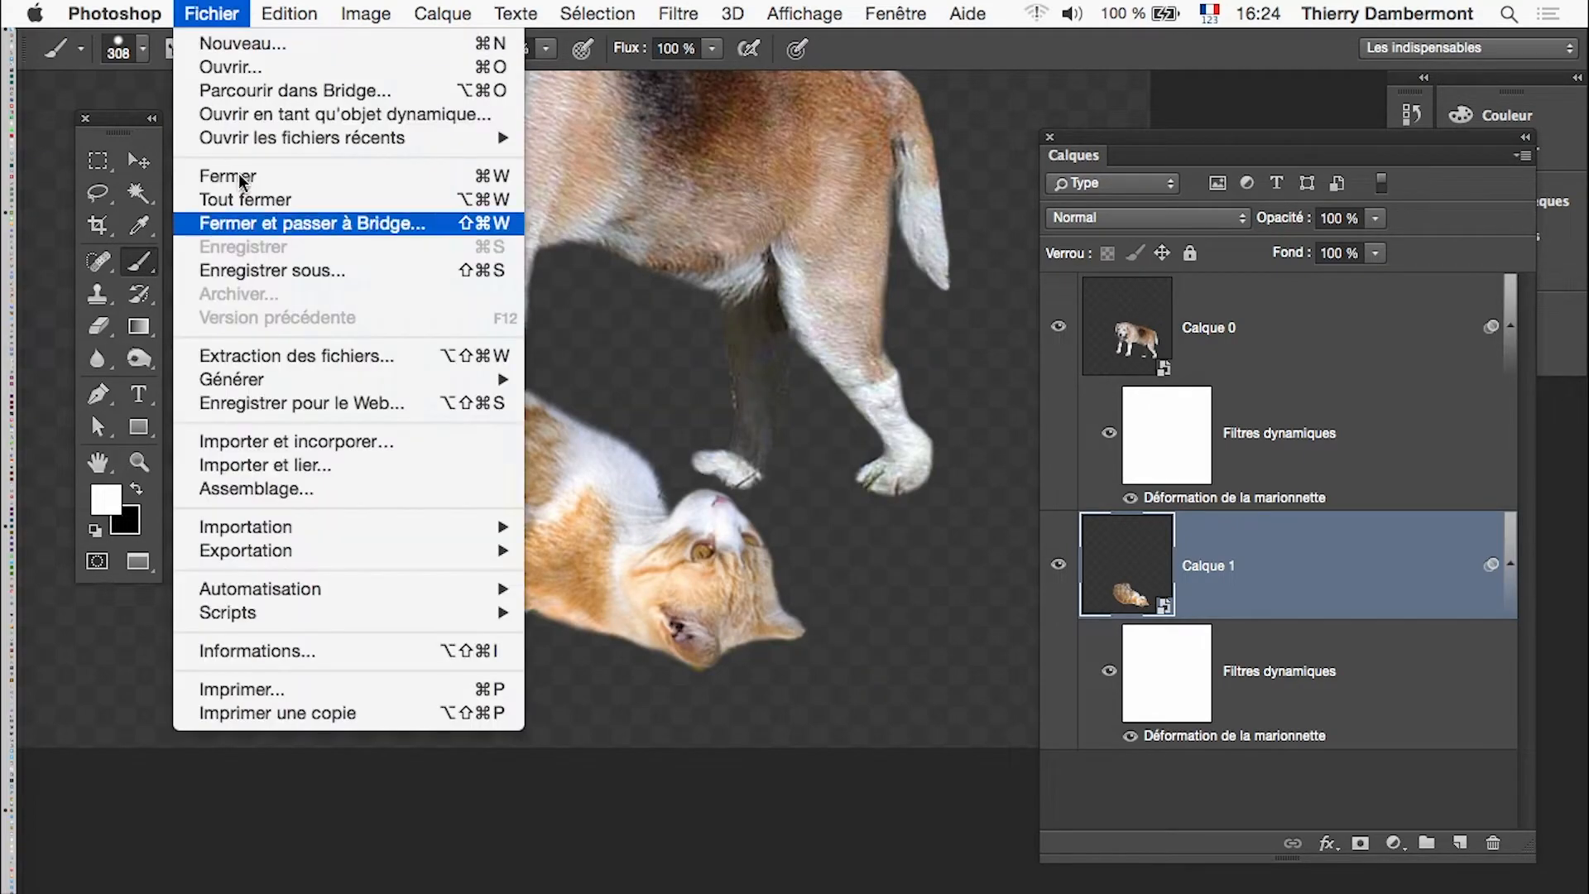
{"action": "left_click", "coordinate": [287, 271]}
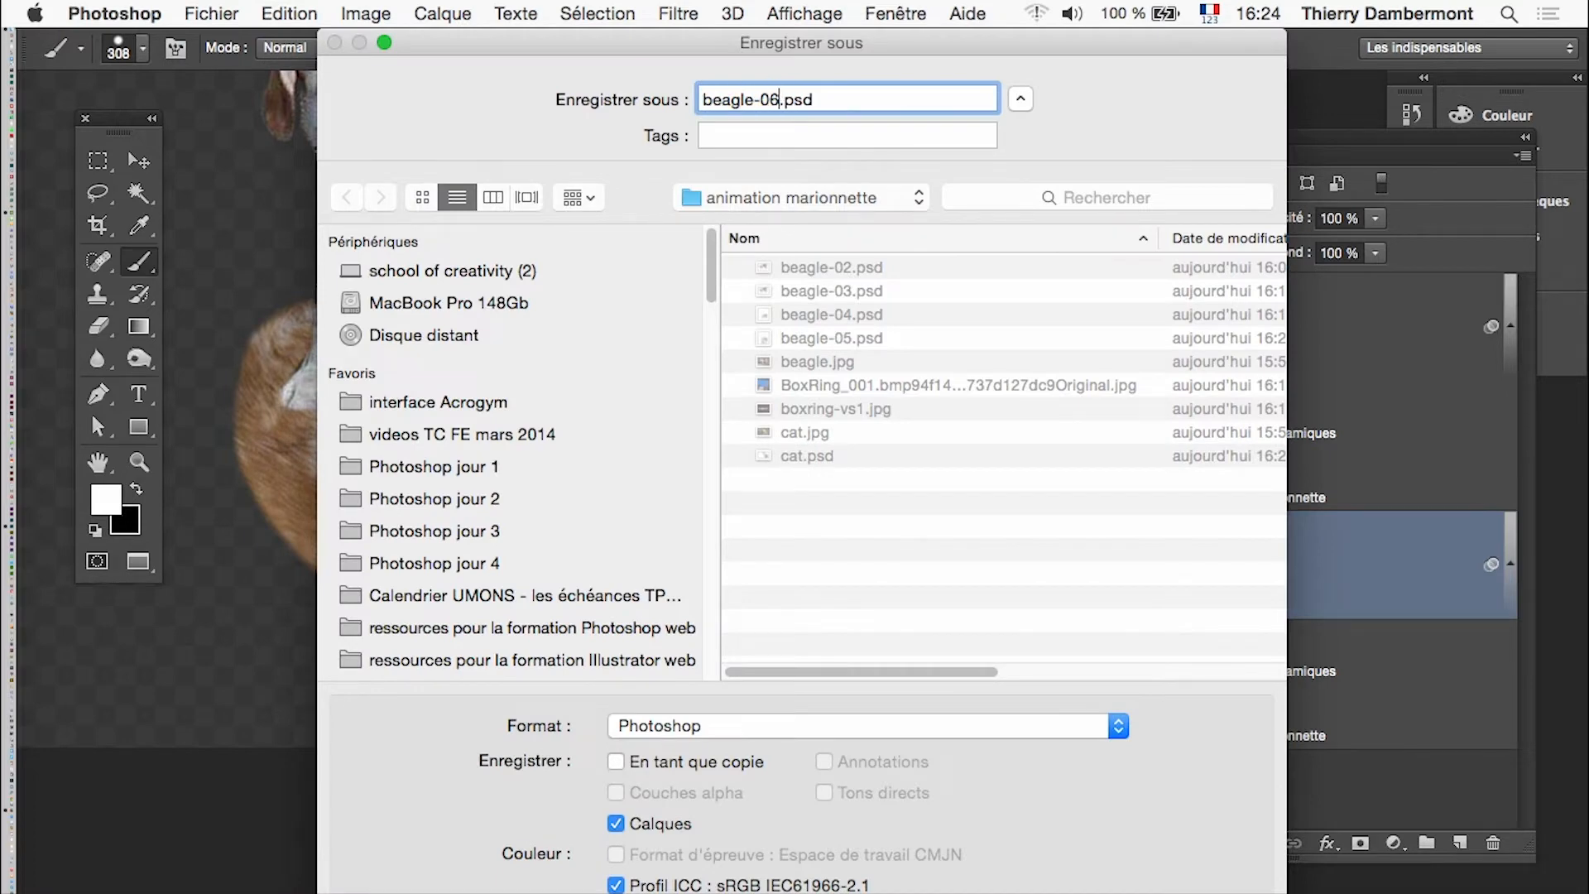
{"action": "key", "text": "Return"}
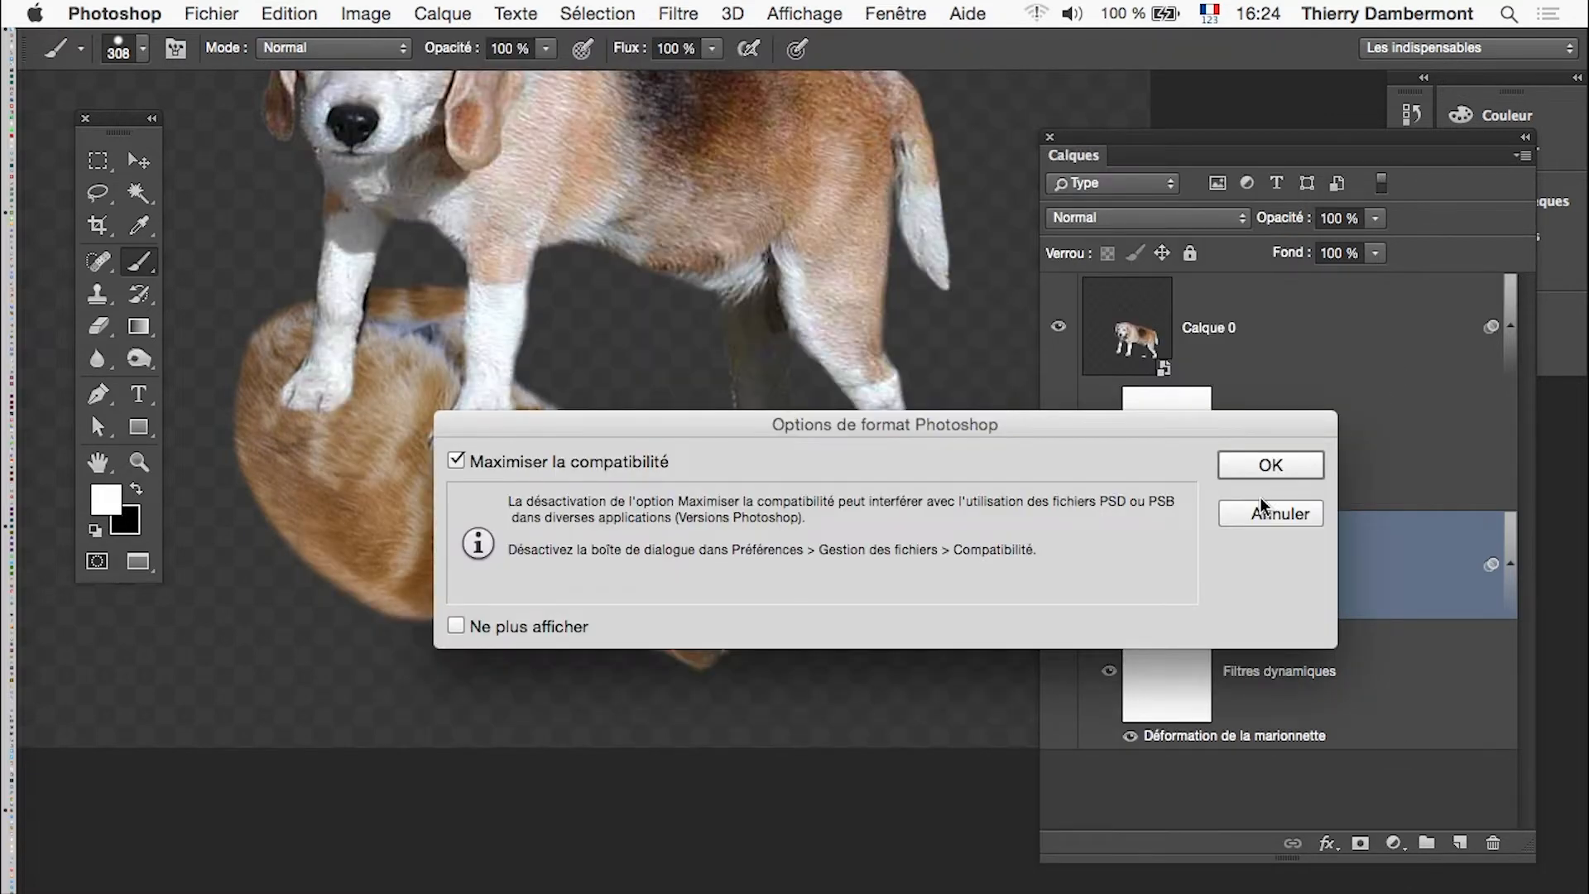
{"action": "key", "text": "Return"}
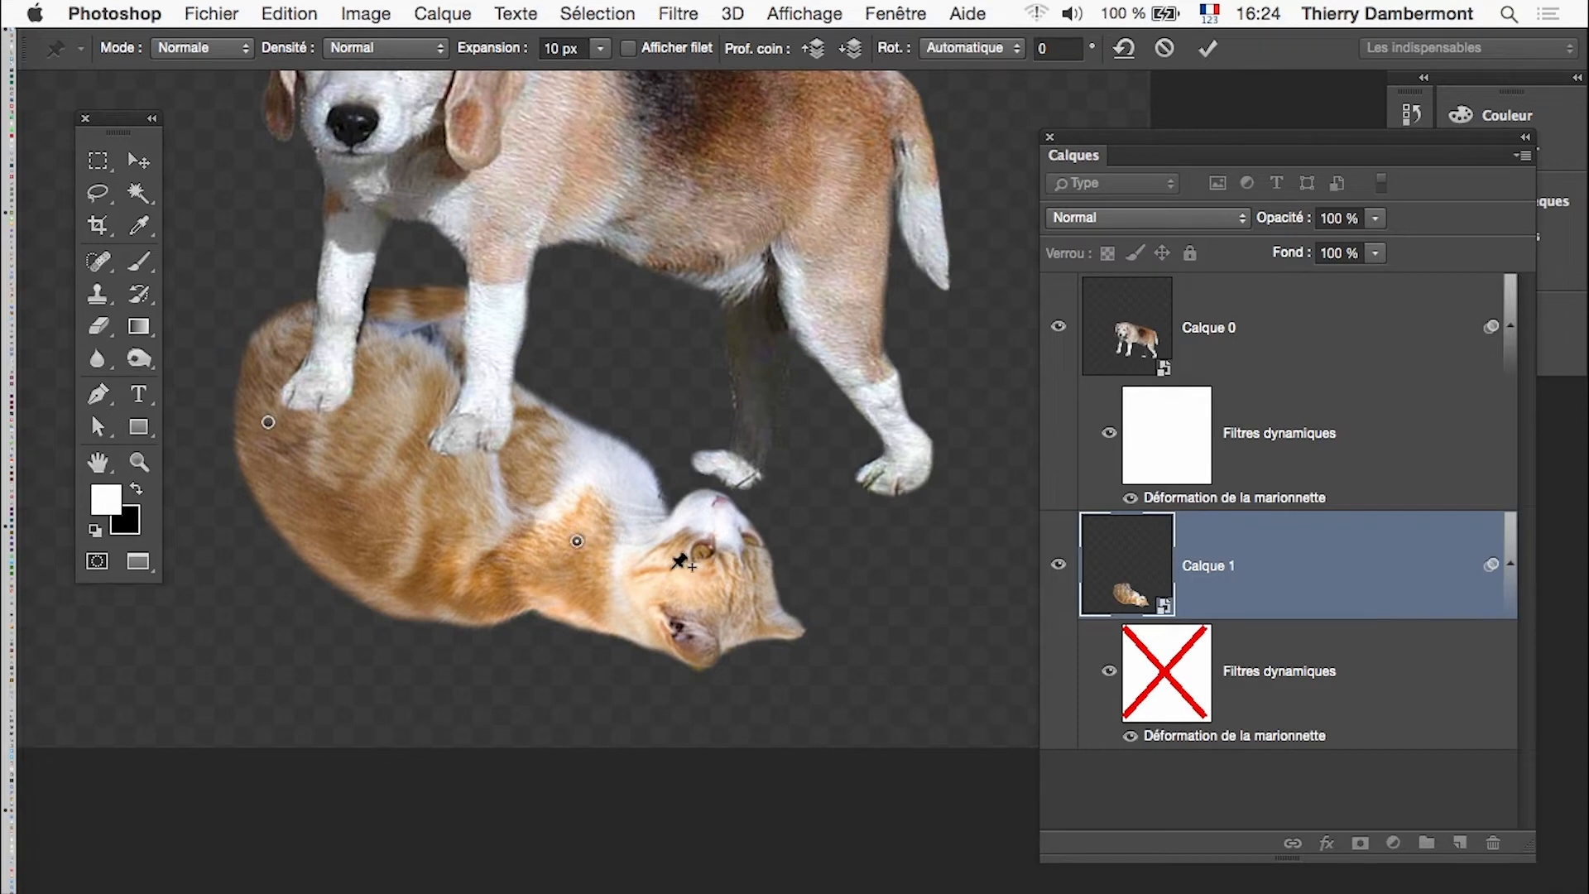
Step: Reopen the cat's Puppet Warp, try moving its head and belly pins, and delete one redundant belly pin
{"action": "left_click_drag", "start_coordinate": [728, 591], "coordinate": [757, 617]}
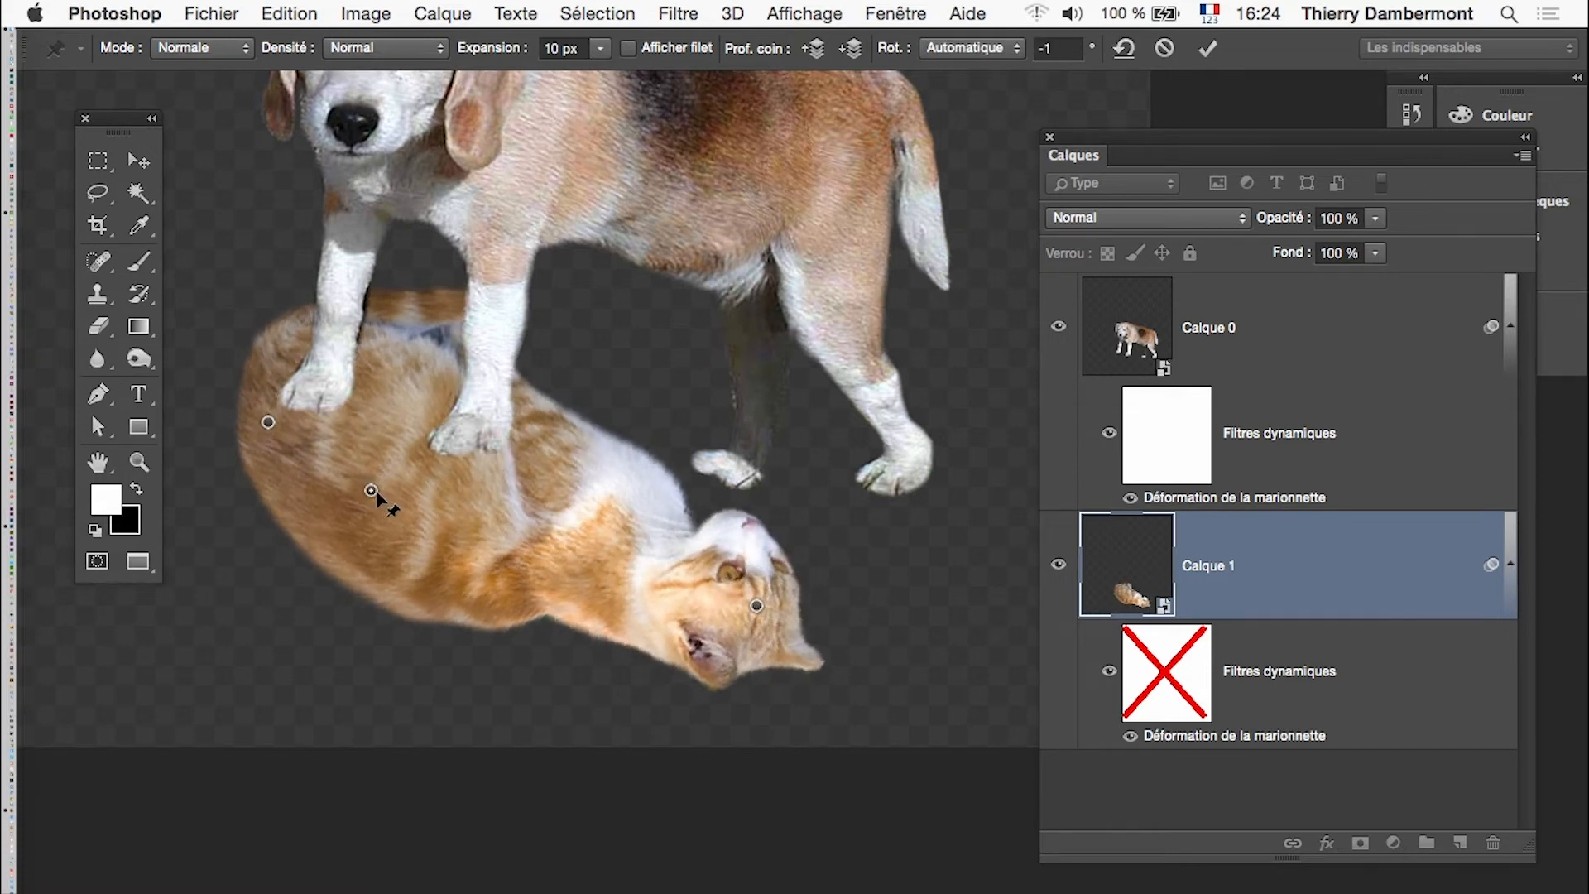
{"action": "mouse_move", "coordinate": [376, 494]}
{"action": "left_mouse_down"}
{"action": "mouse_move", "coordinate": [359, 514]}
{"action": "mouse_move", "coordinate": [360, 501]}
{"action": "left_mouse_up"}
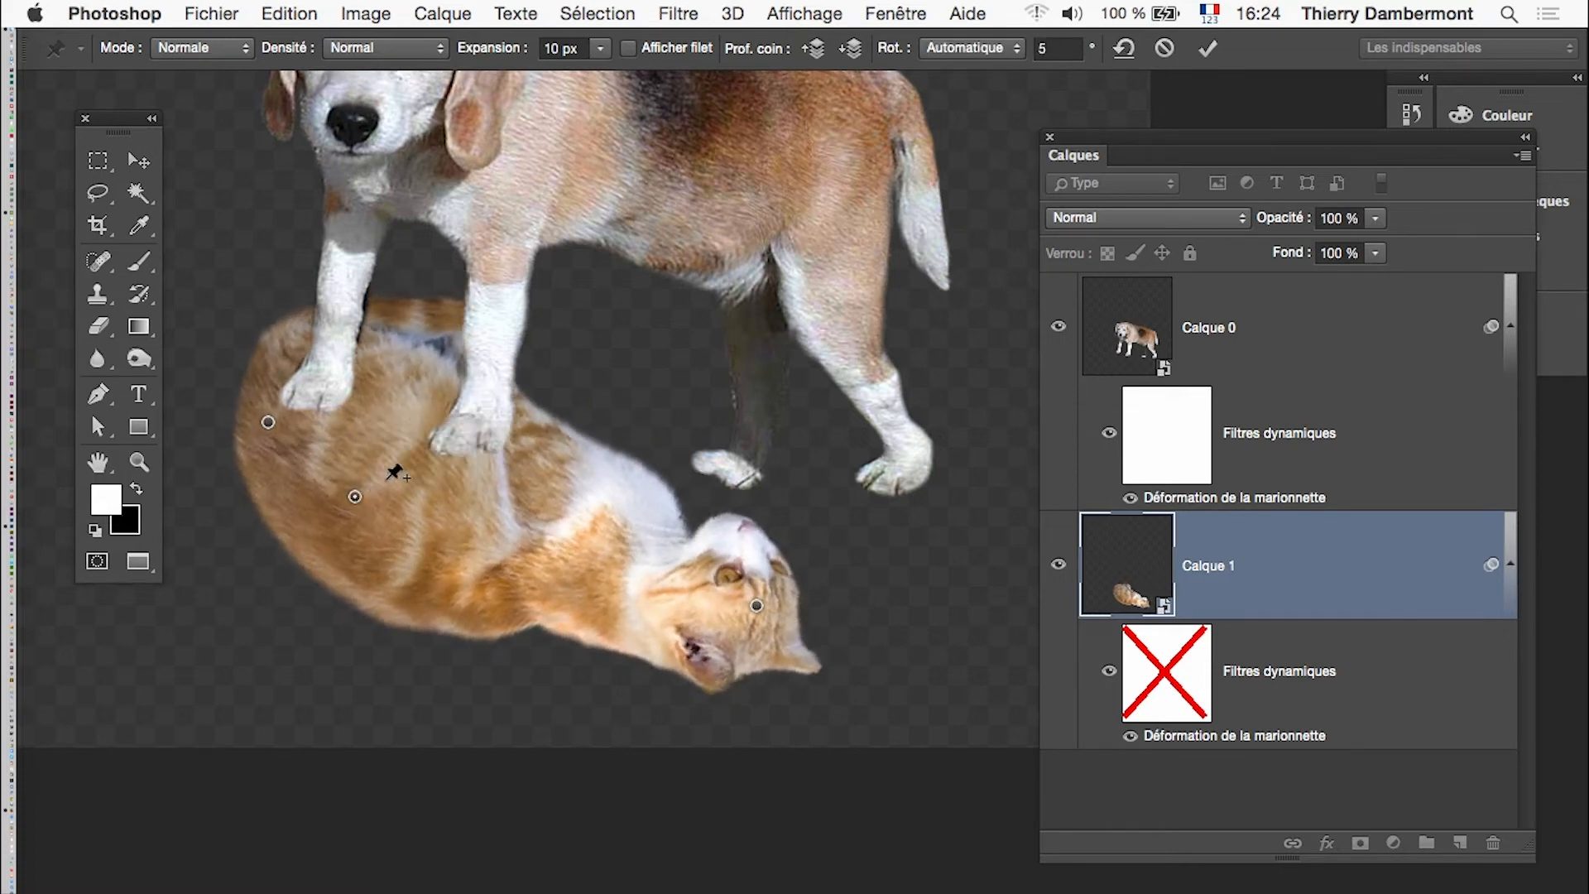
{"action": "left_click_drag", "start_coordinate": [415, 404], "coordinate": [223, 592]}
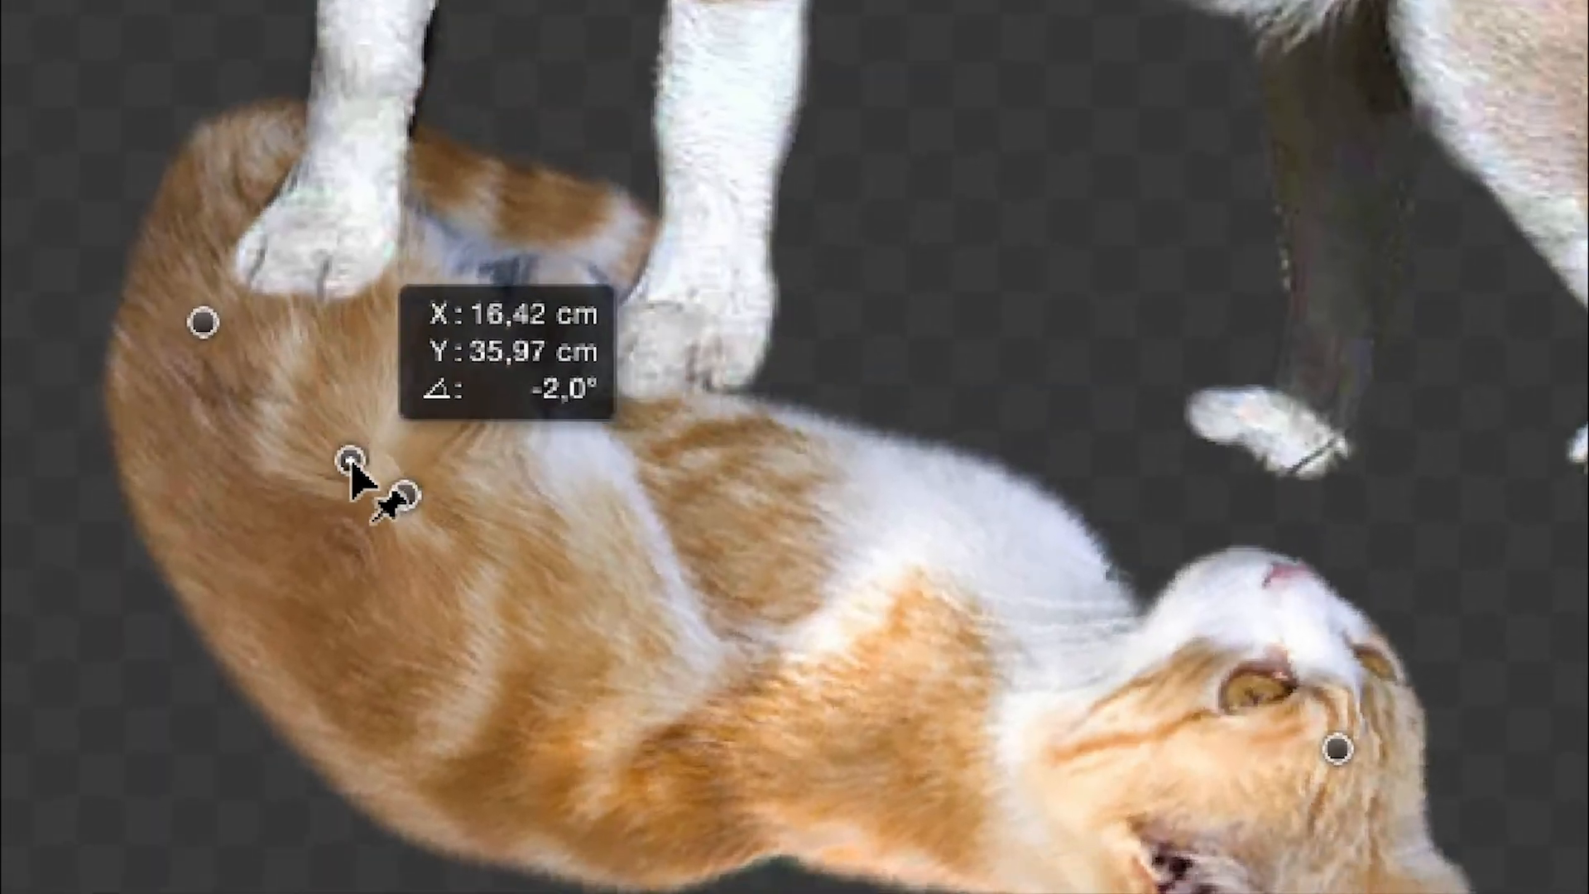
{"action": "left_click_drag", "start_coordinate": [350, 459], "coordinate": [465, 227]}
{"action": "left_click", "coordinate": [406, 495], "text": "alt"}
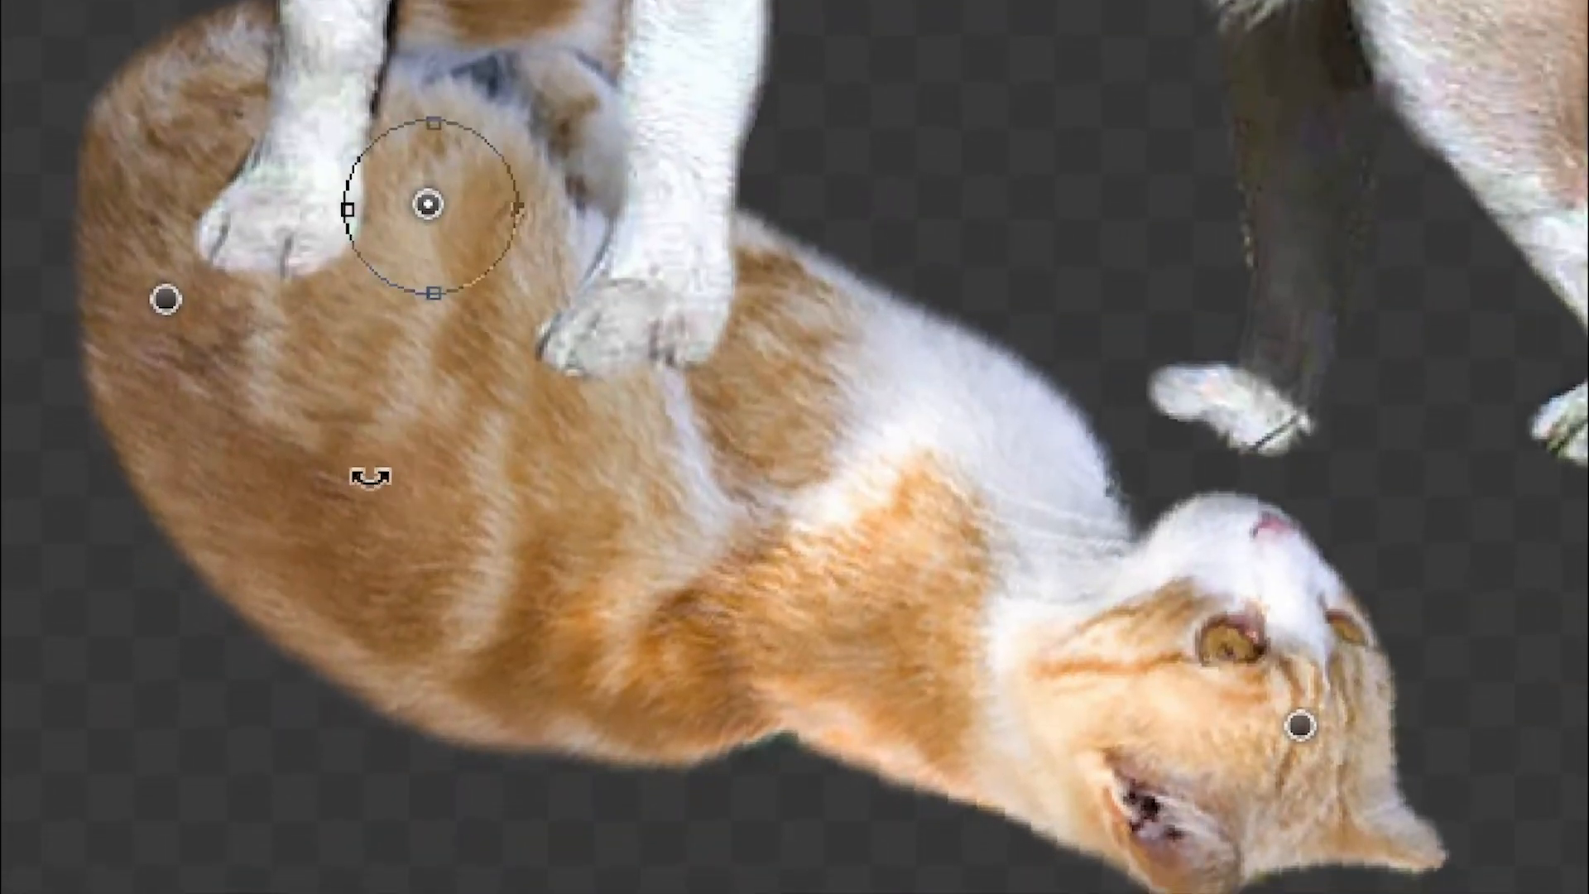
Step: Pin the cat's lower back and try pulling the belly pin to different spots near the dog's front paw
{"action": "left_click", "coordinate": [352, 627]}
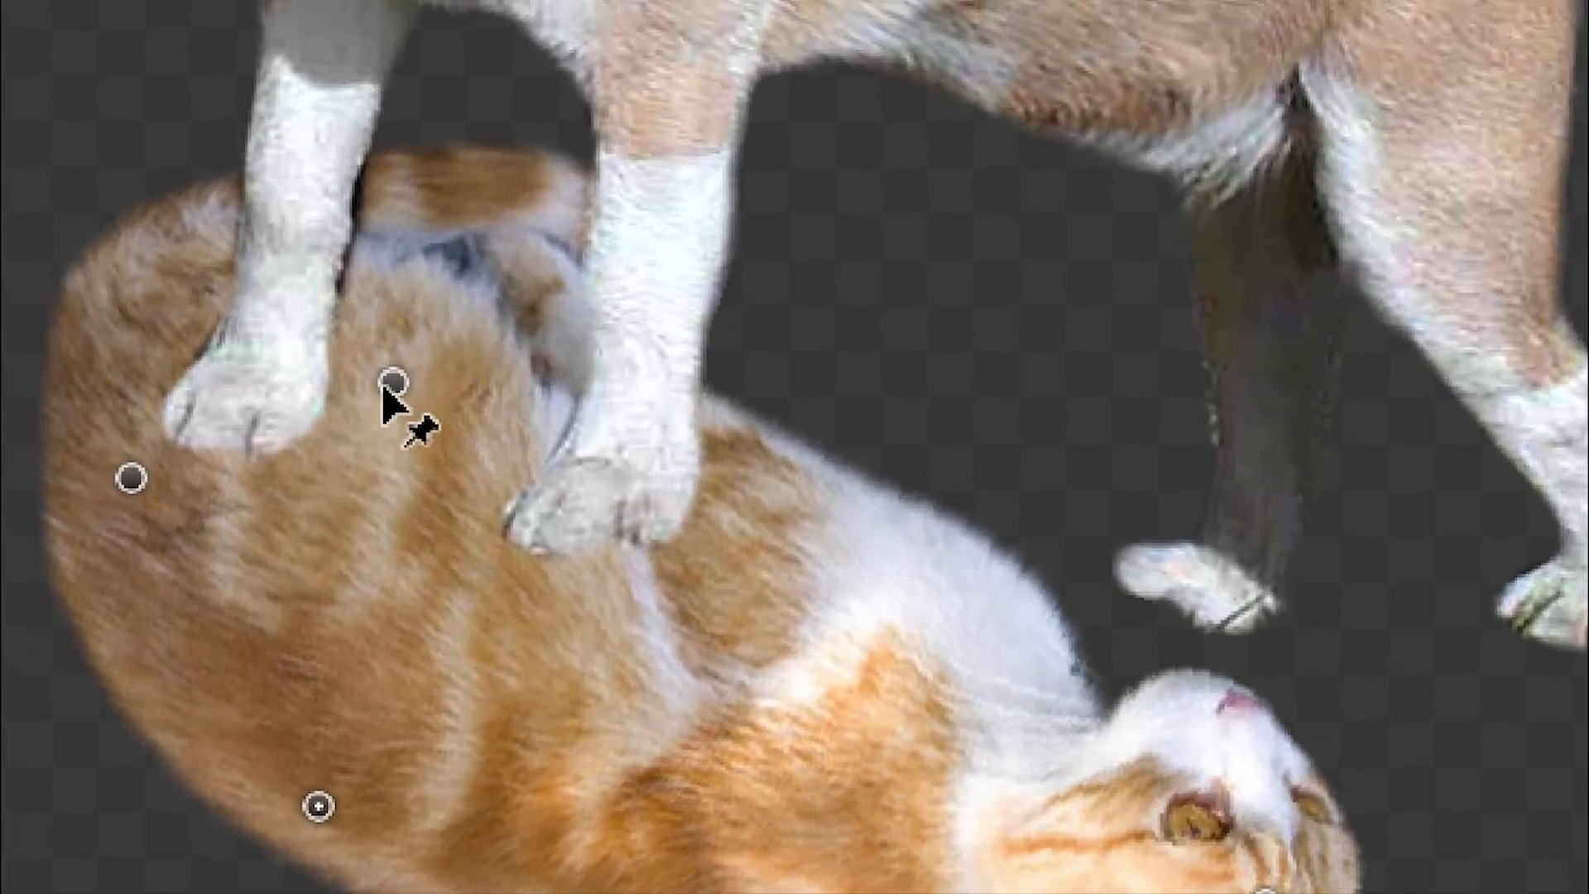
{"action": "left_click_drag", "start_coordinate": [389, 385], "coordinate": [556, 319]}
{"action": "left_click", "coordinate": [396, 448], "text": "alt"}
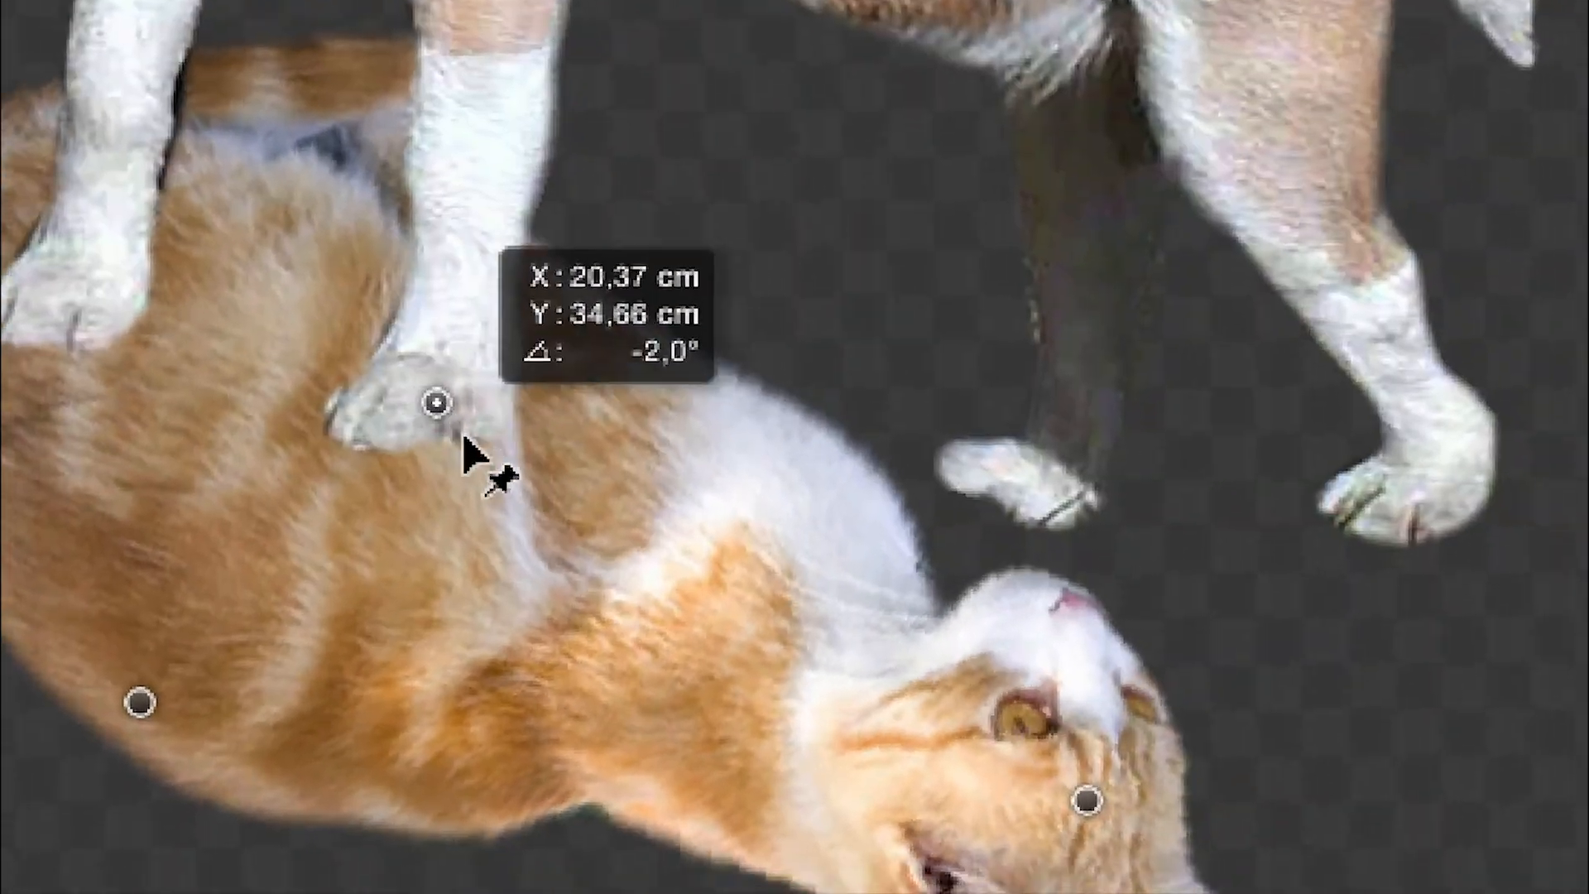
{"action": "left_click", "coordinate": [464, 440], "text": "alt"}
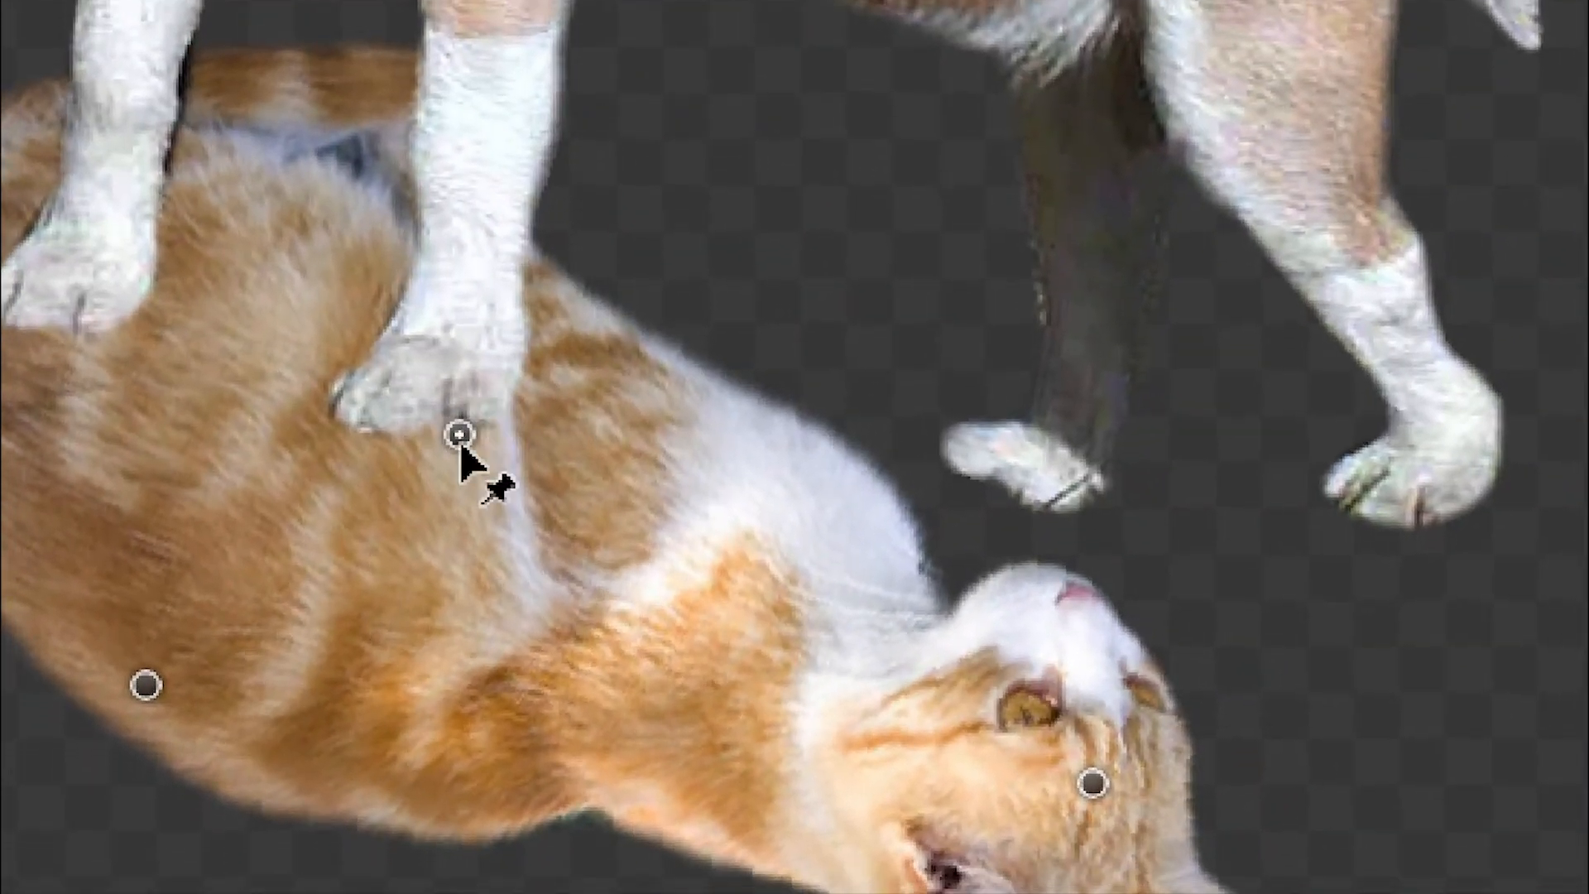
{"action": "left_click_drag", "start_coordinate": [461, 440], "coordinate": [374, 623]}
{"action": "left_click_drag", "start_coordinate": [434, 497], "coordinate": [432, 495]}
Step: Pin the cat's neck, remove the pins tried on its head, and test rotating the head around the neck pin
{"action": "left_click", "coordinate": [844, 658]}
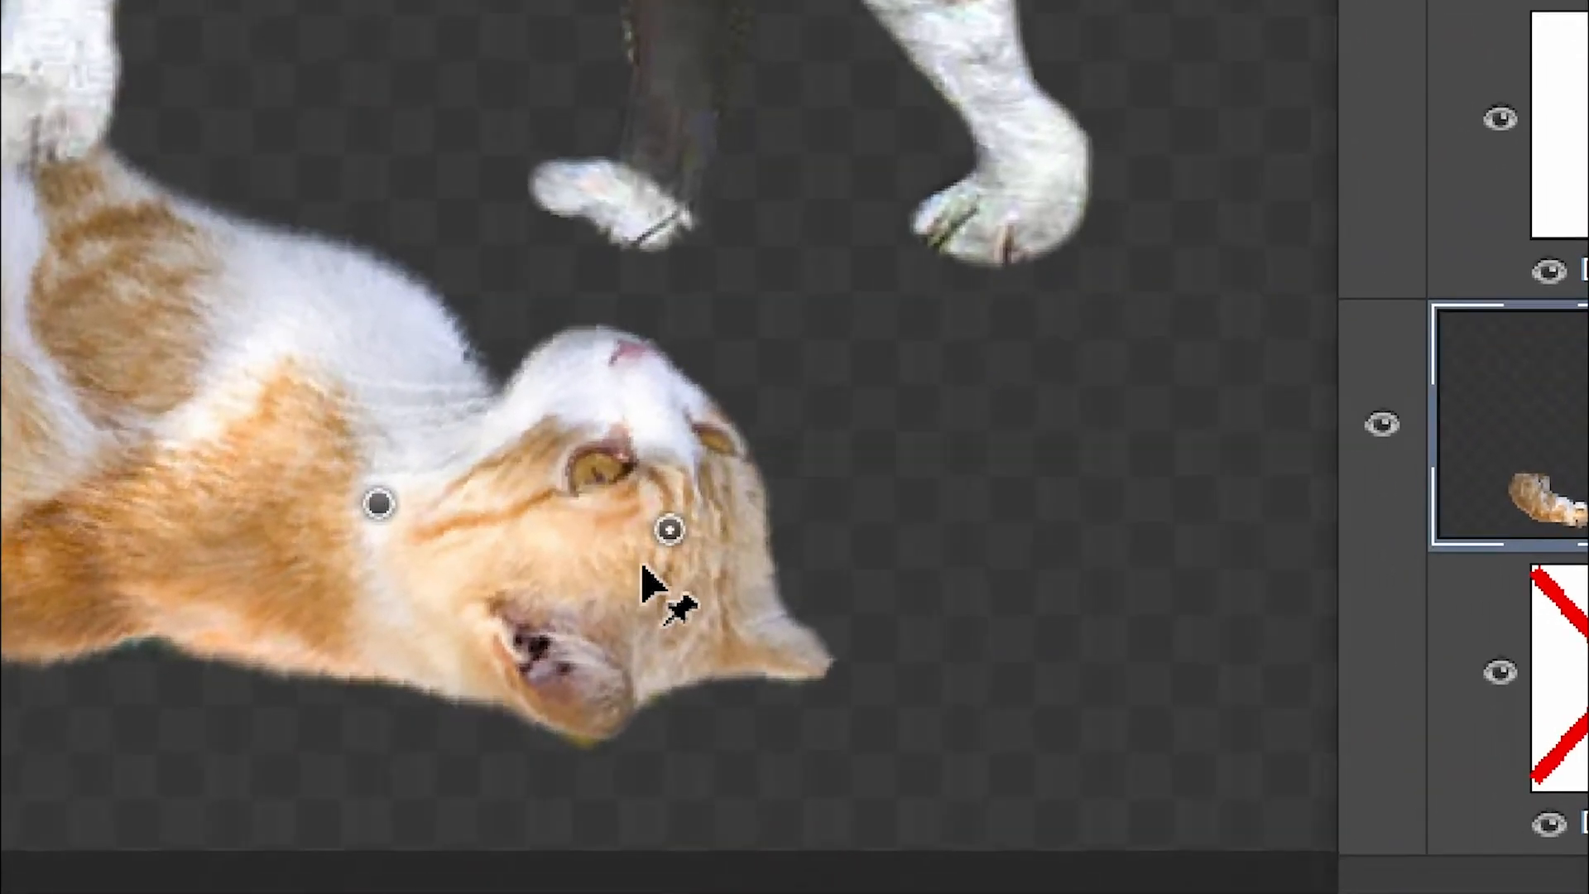
{"action": "mouse_move", "coordinate": [652, 546]}
{"action": "left_mouse_down"}
{"action": "mouse_move", "coordinate": [651, 598]}
{"action": "mouse_move", "coordinate": [672, 584]}
{"action": "mouse_move", "coordinate": [663, 572]}
{"action": "left_mouse_up"}
{"action": "left_click", "coordinate": [663, 572], "text": "alt"}
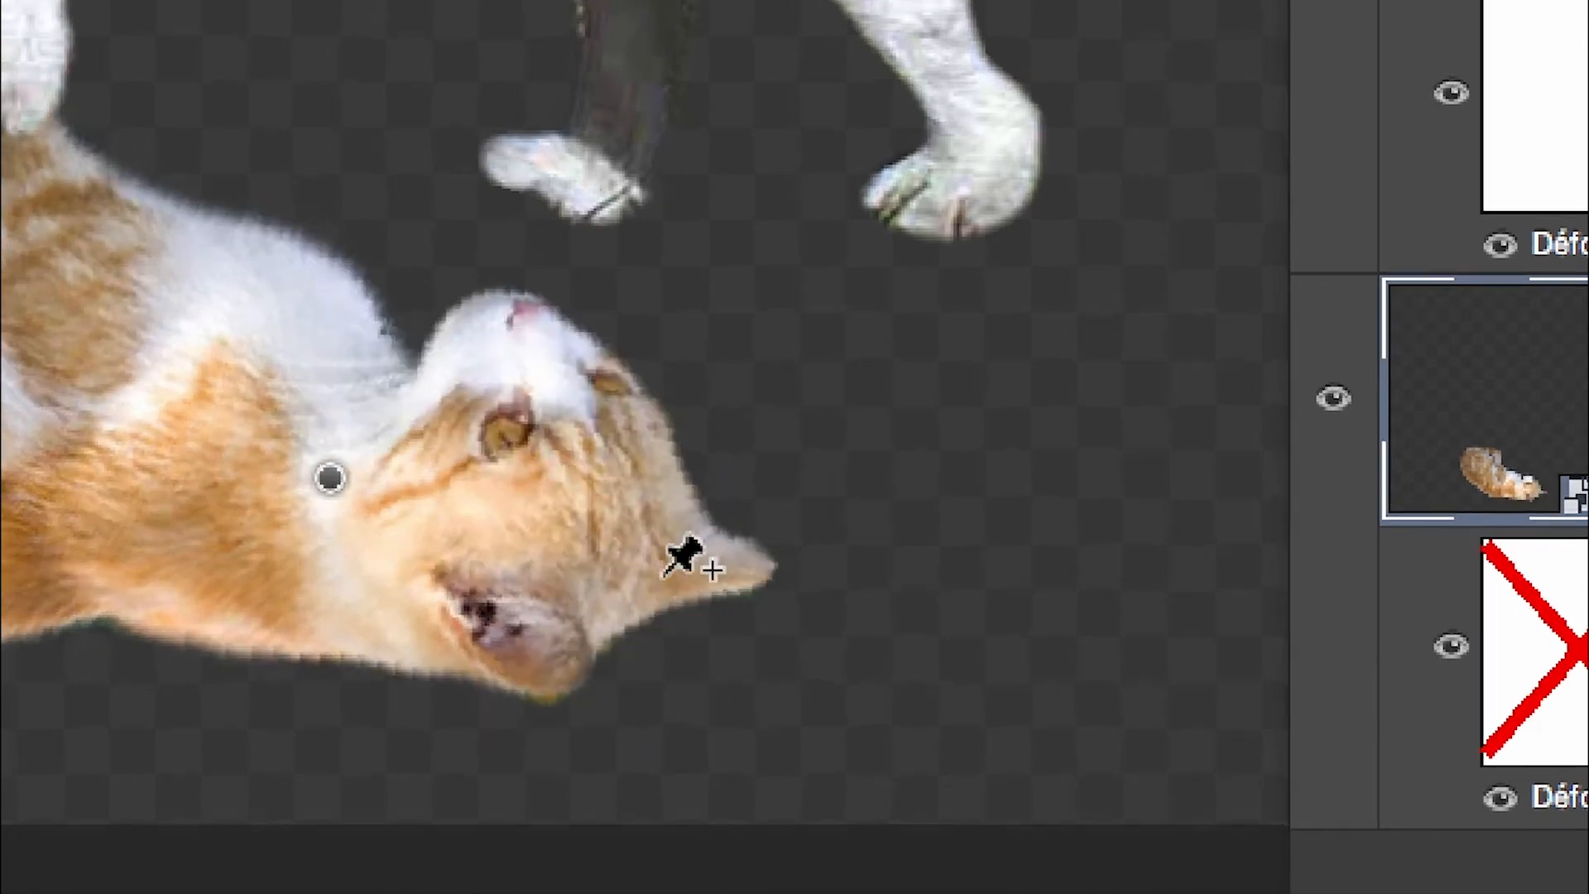
{"action": "left_click", "coordinate": [588, 501]}
{"action": "left_click", "coordinate": [643, 549], "text": "alt"}
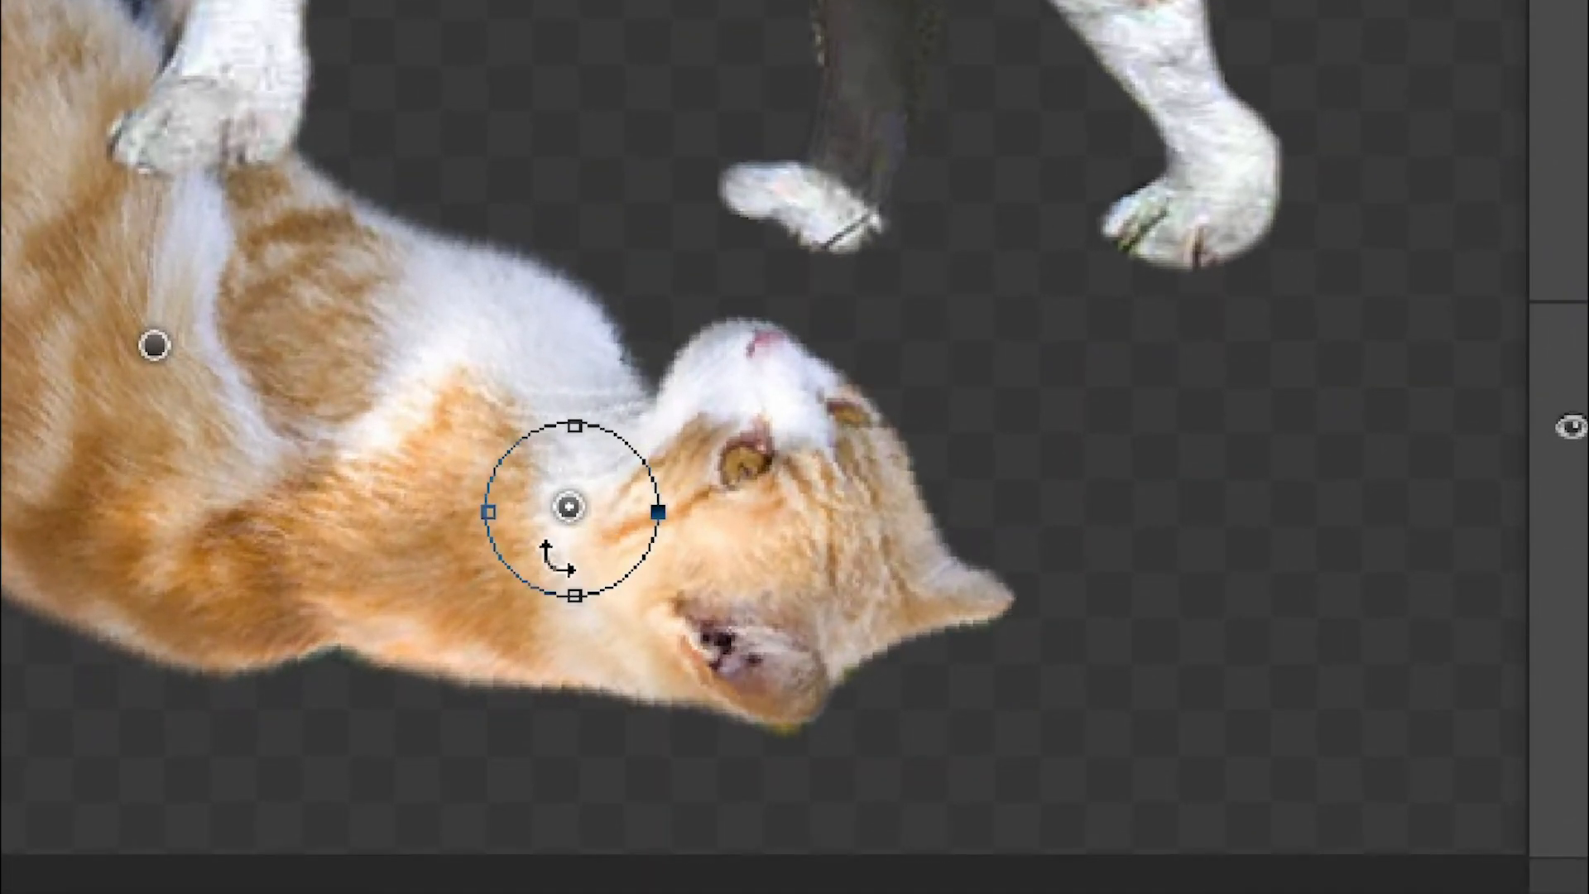
{"action": "left_click_drag", "start_coordinate": [549, 593], "coordinate": [518, 582]}
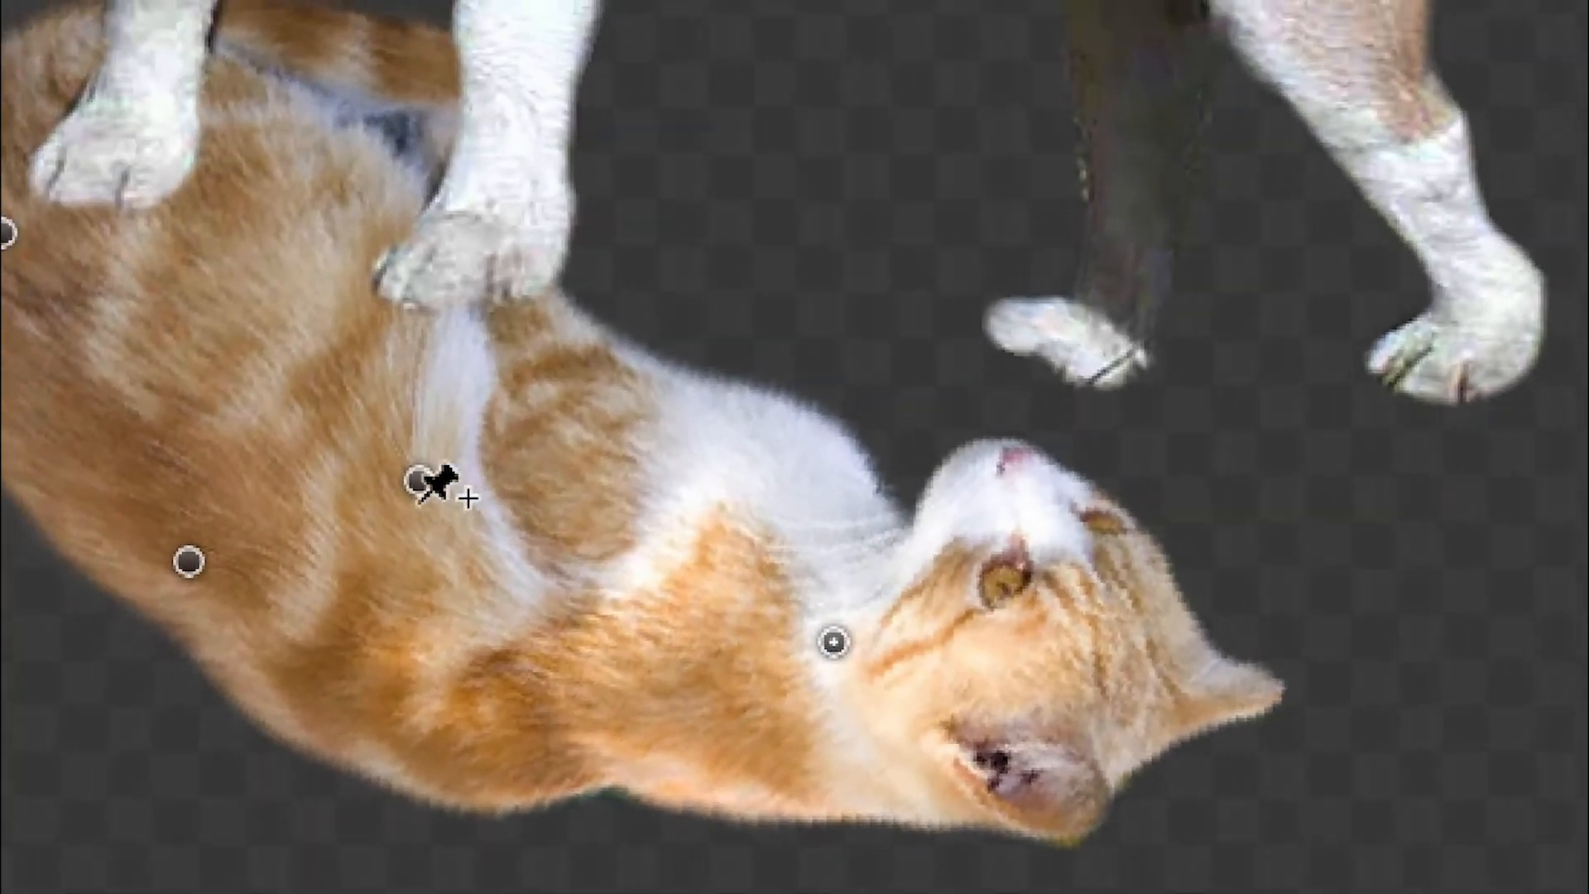
Step: Delete the cat's belly pins after trying them, and apply the Puppet Warp with pins on the rear, lower back and neck
{"action": "left_click_drag", "start_coordinate": [257, 375], "coordinate": [407, 484]}
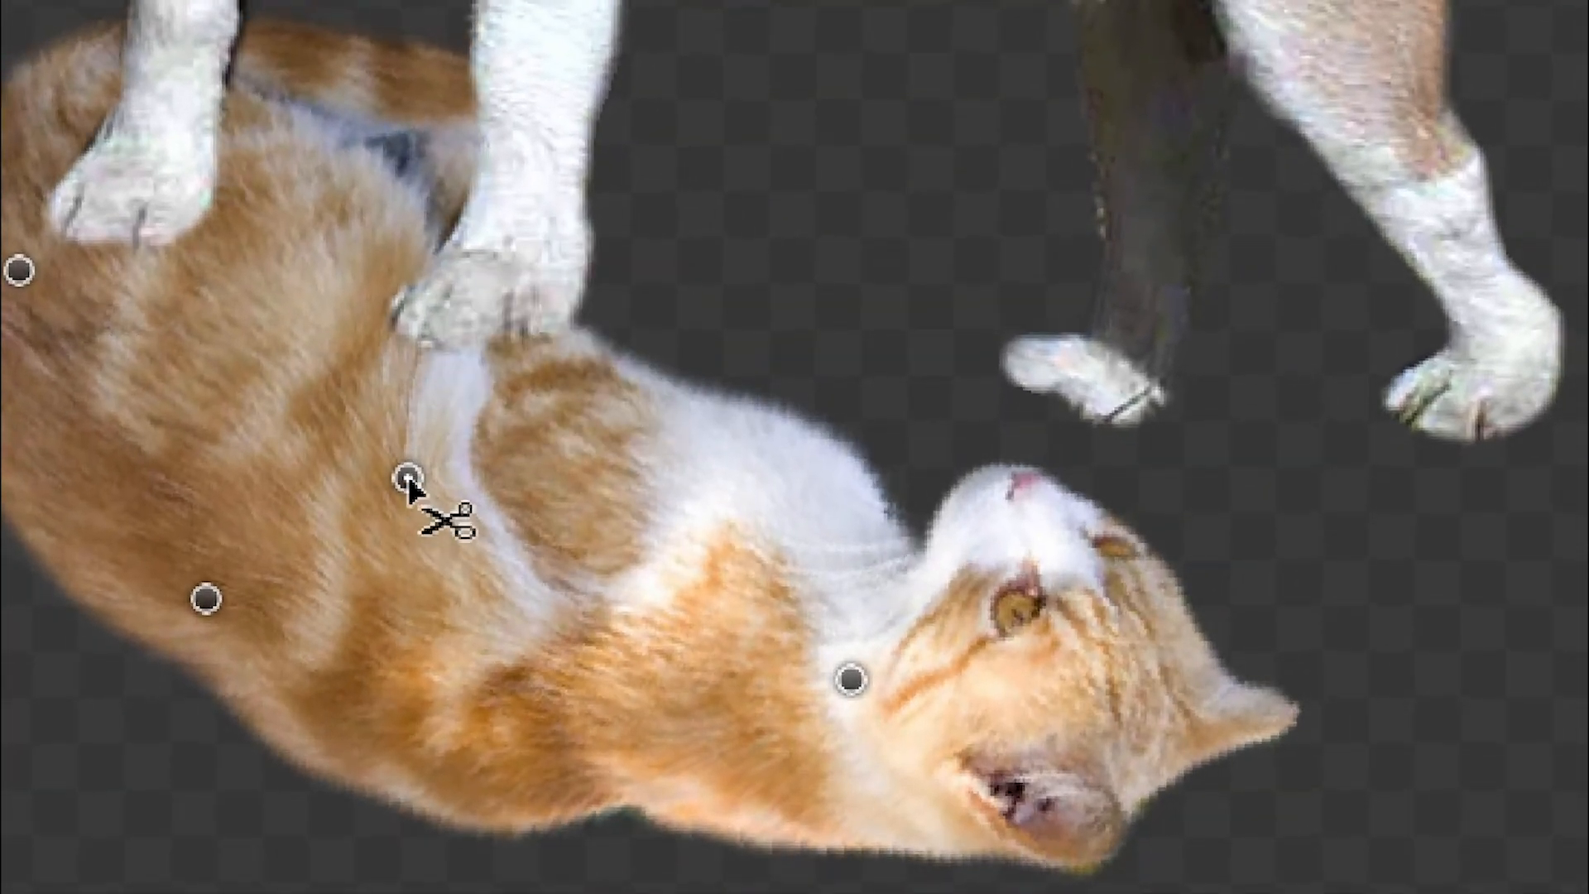
{"action": "left_click", "coordinate": [407, 478], "text": "alt"}
{"action": "left_click", "coordinate": [362, 264]}
{"action": "mouse_move", "coordinate": [393, 414]}
{"action": "left_mouse_down"}
{"action": "mouse_move", "coordinate": [373, 472]}
{"action": "mouse_move", "coordinate": [392, 418]}
{"action": "mouse_move", "coordinate": [376, 472]}
{"action": "mouse_move", "coordinate": [383, 438]}
{"action": "left_mouse_up"}
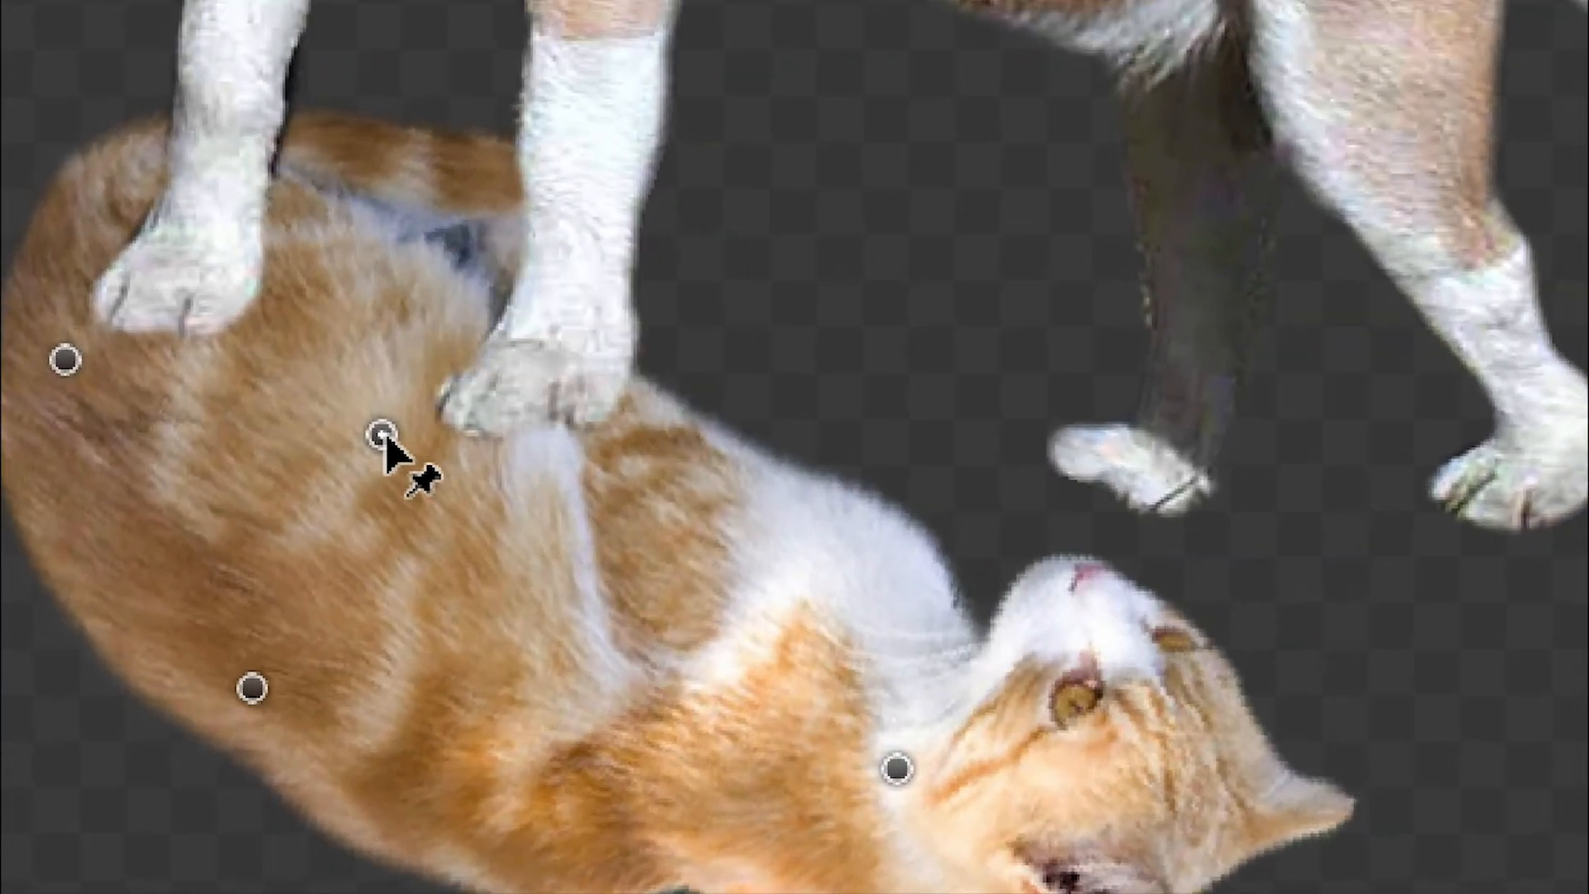
{"action": "left_click", "coordinate": [385, 442], "text": "alt"}
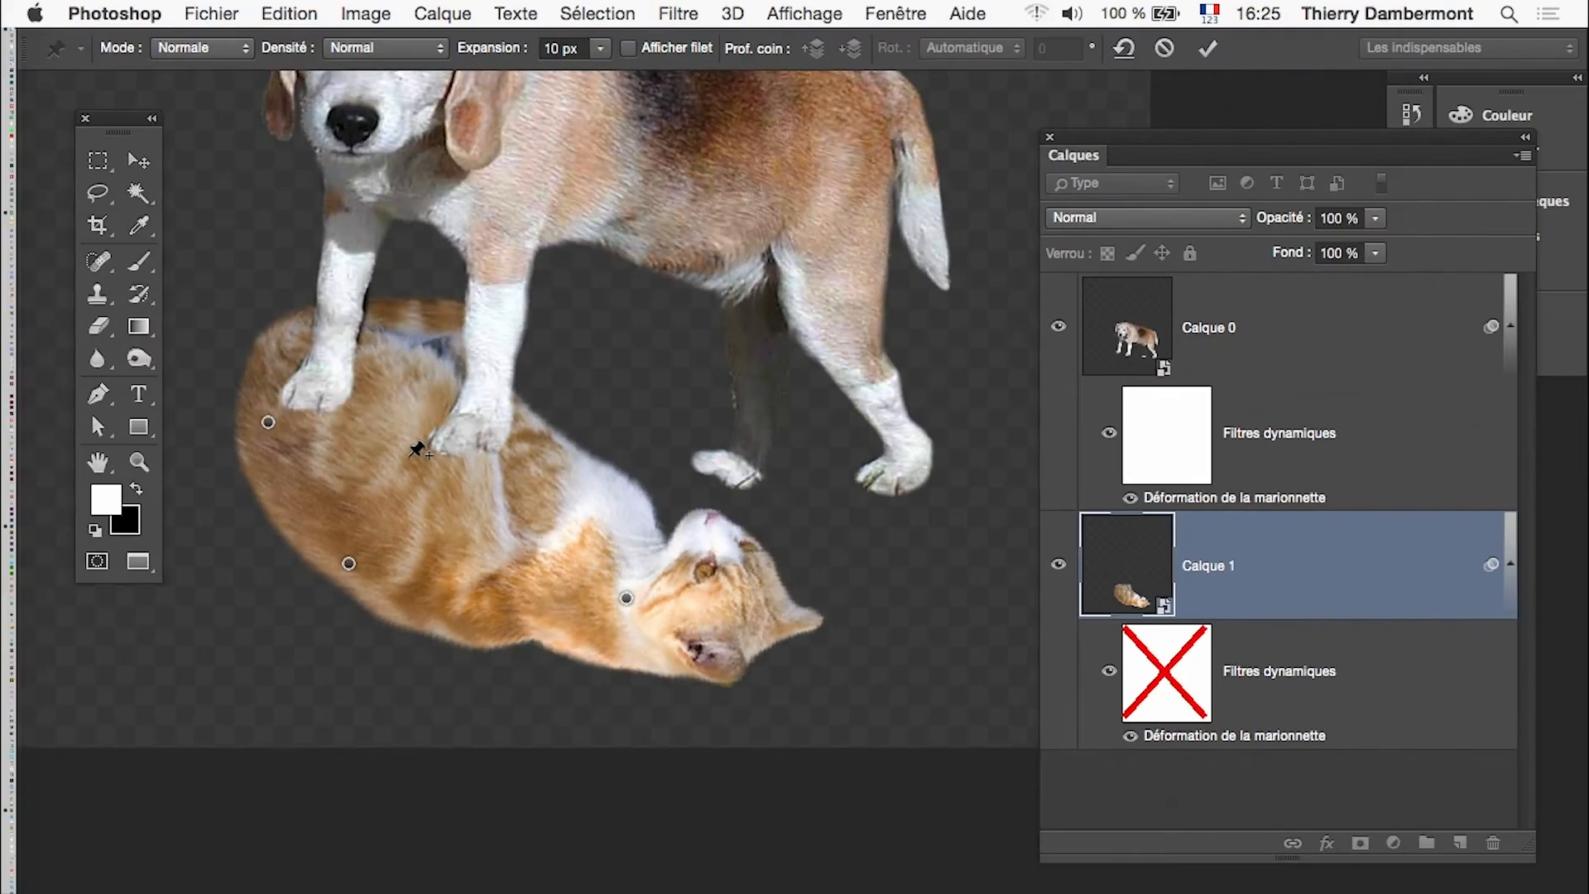
{"action": "left_click", "coordinate": [1201, 48]}
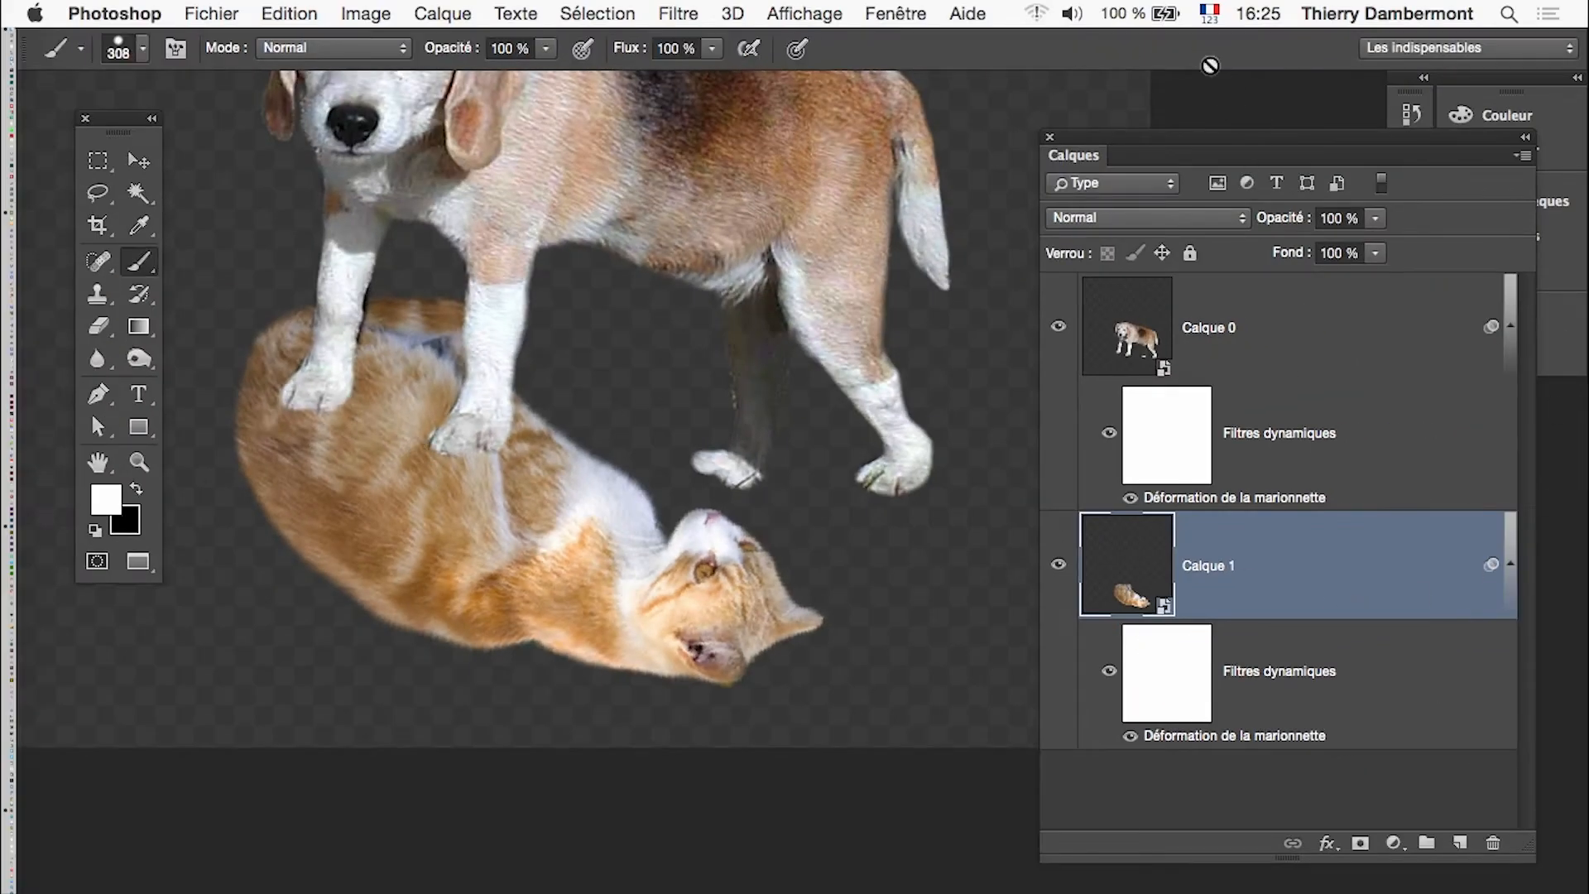
Step: Set the layer thumbnails to the smallest image size
{"action": "left_click", "coordinate": [738, 494], "text": "alt"}
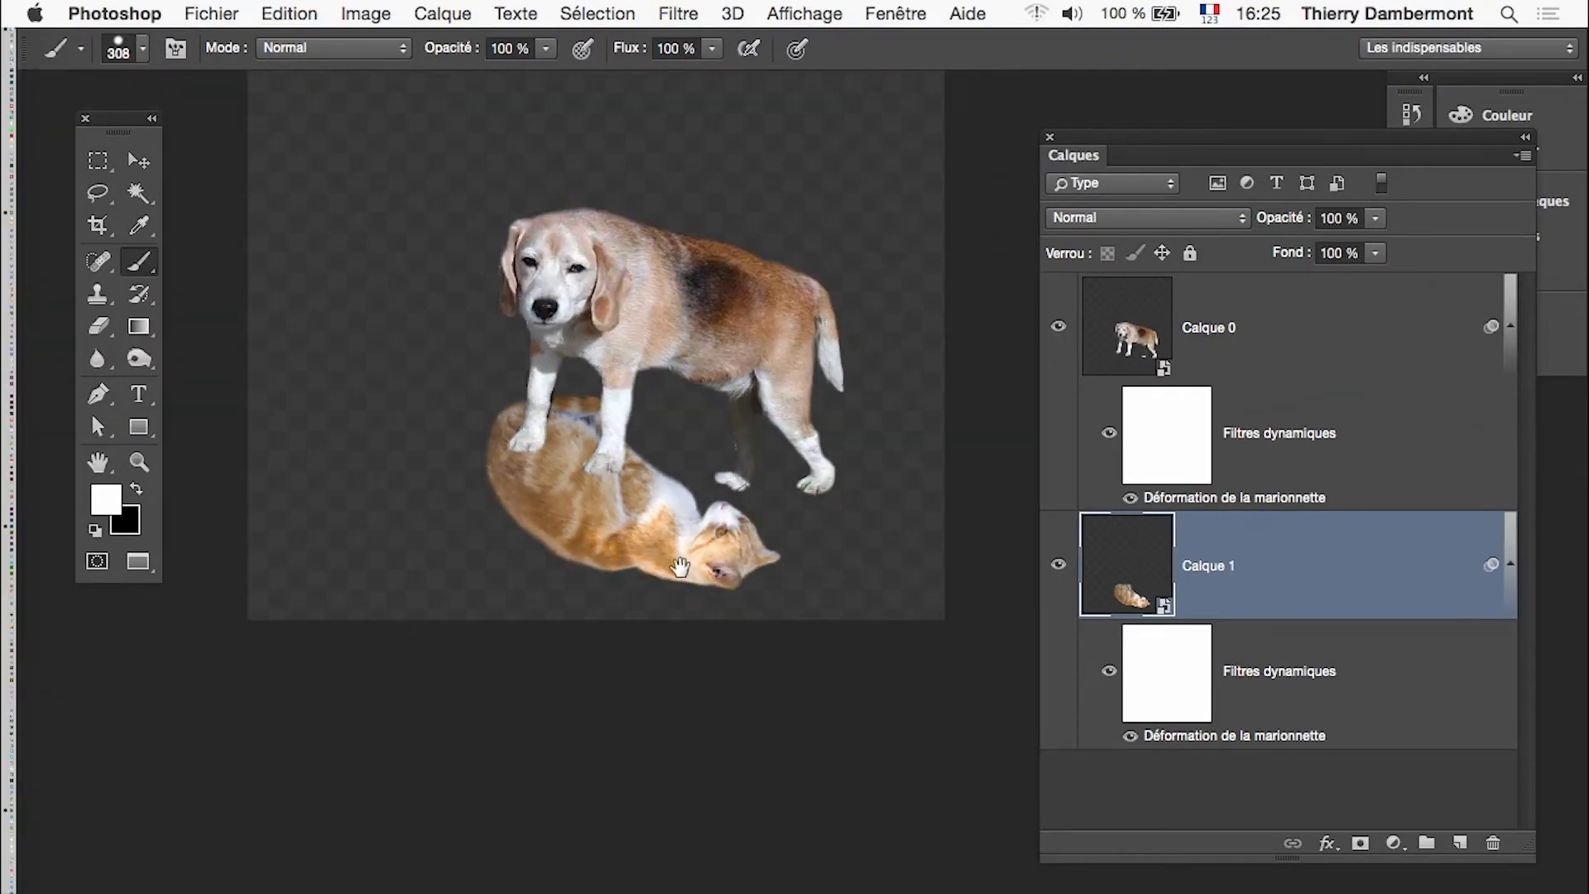
{"action": "left_click_drag", "start_coordinate": [680, 568], "coordinate": [542, 520]}
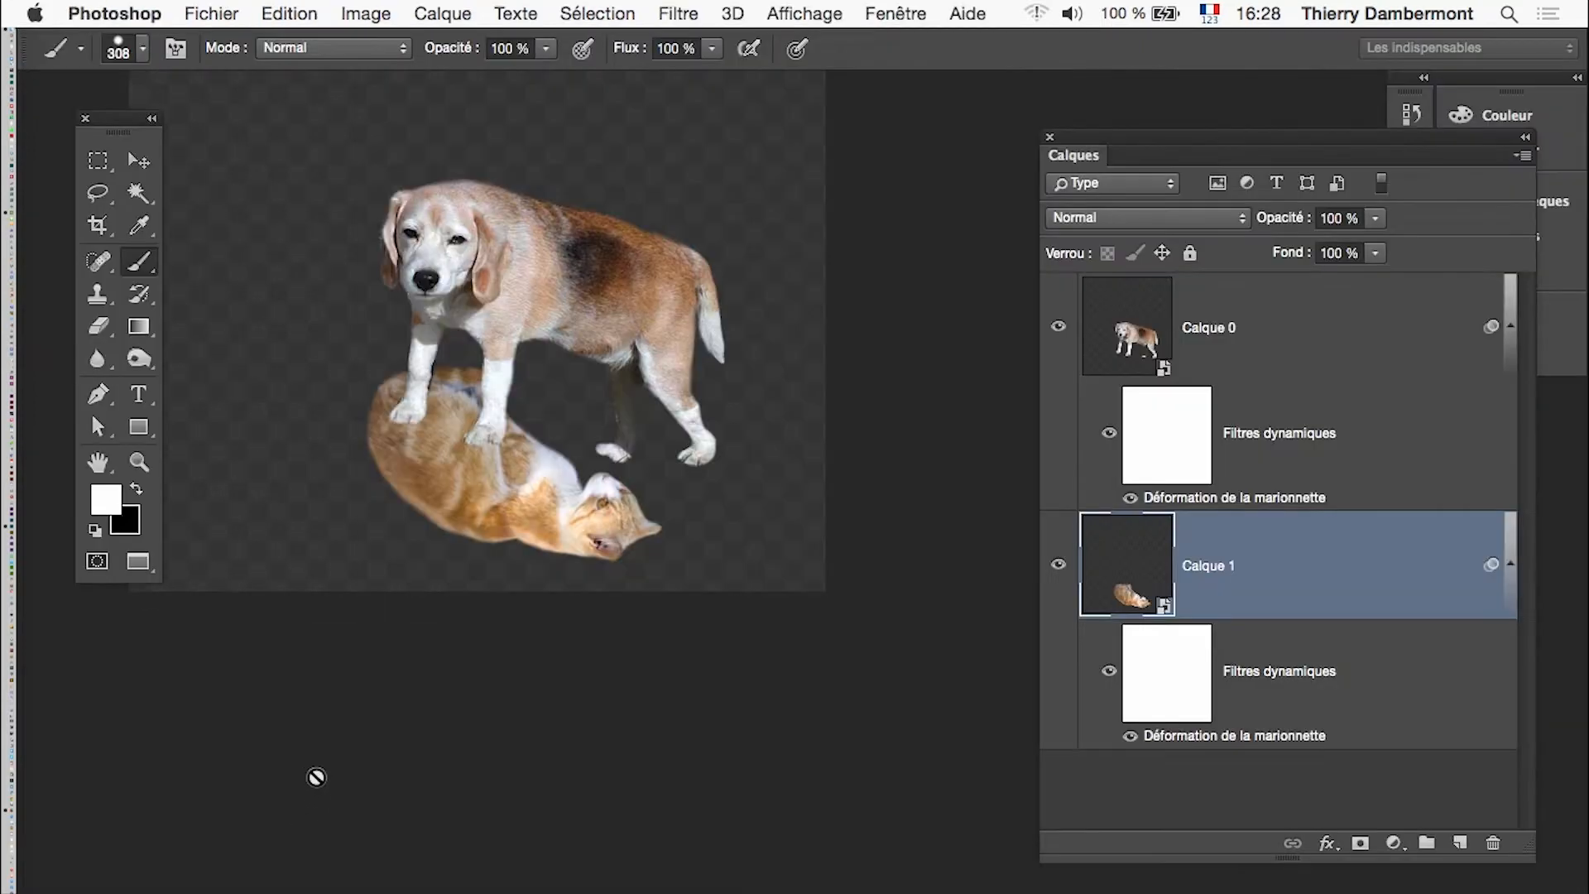
{"action": "left_click", "coordinate": [1524, 157]}
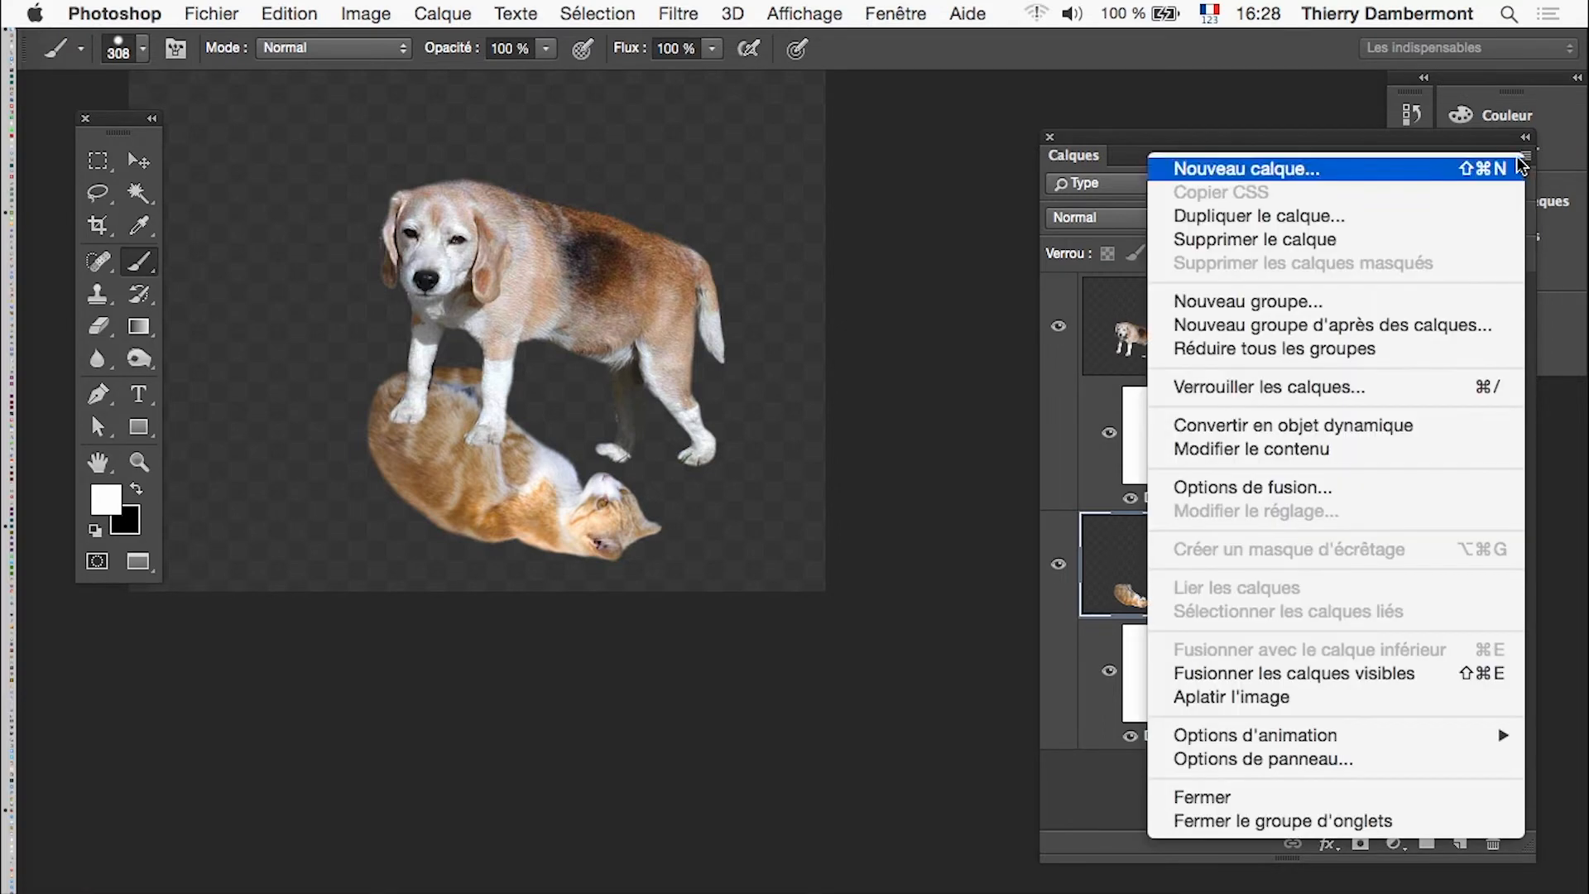
{"action": "left_click", "coordinate": [1260, 763]}
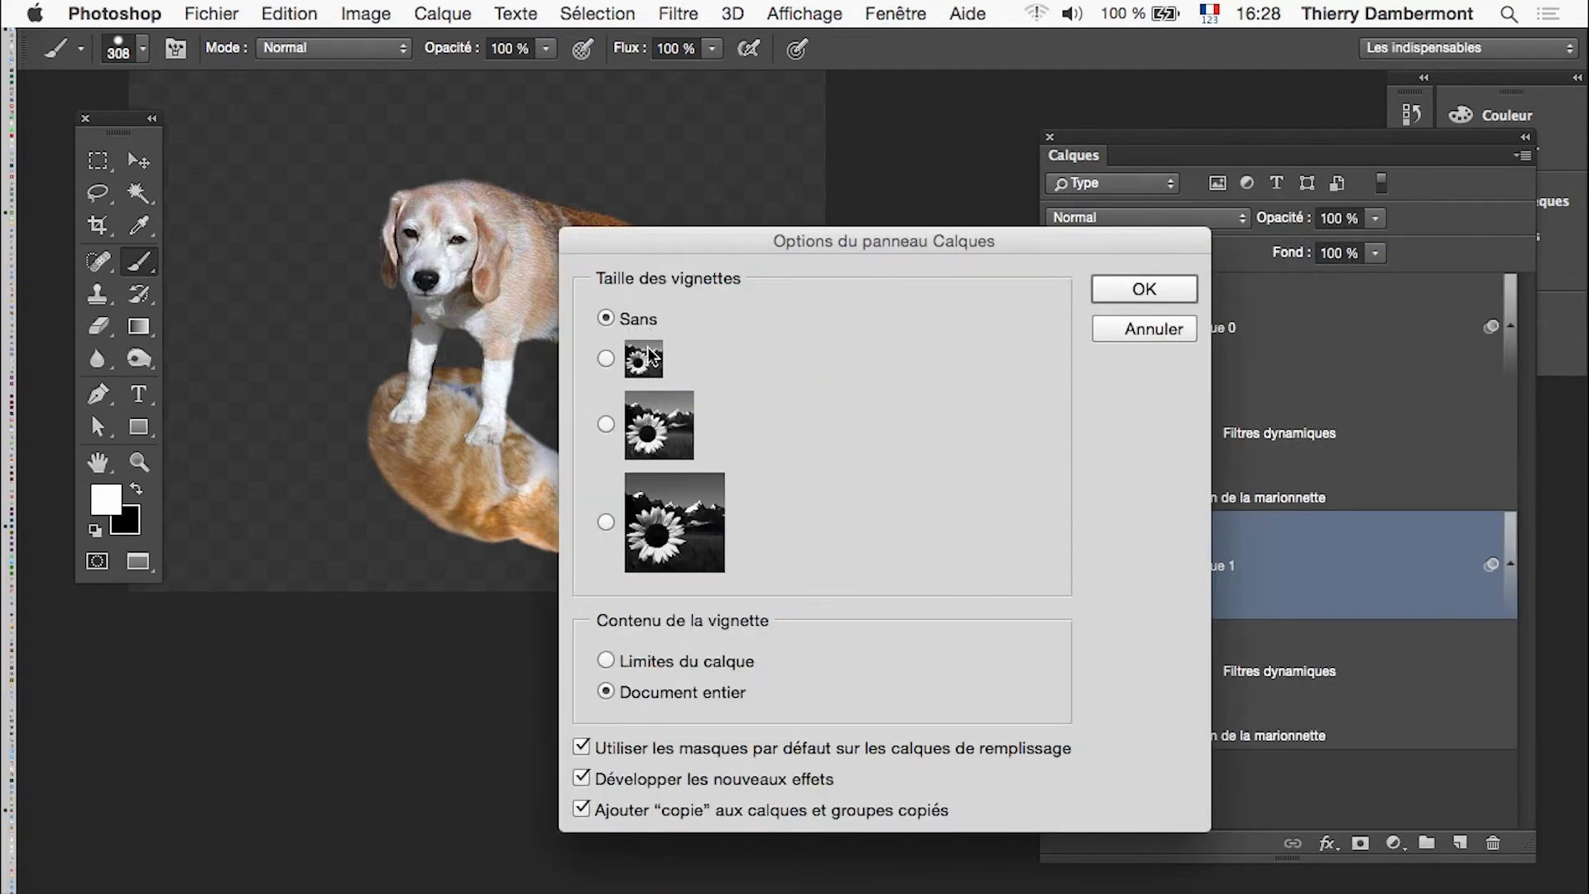
{"action": "left_click", "coordinate": [1171, 299]}
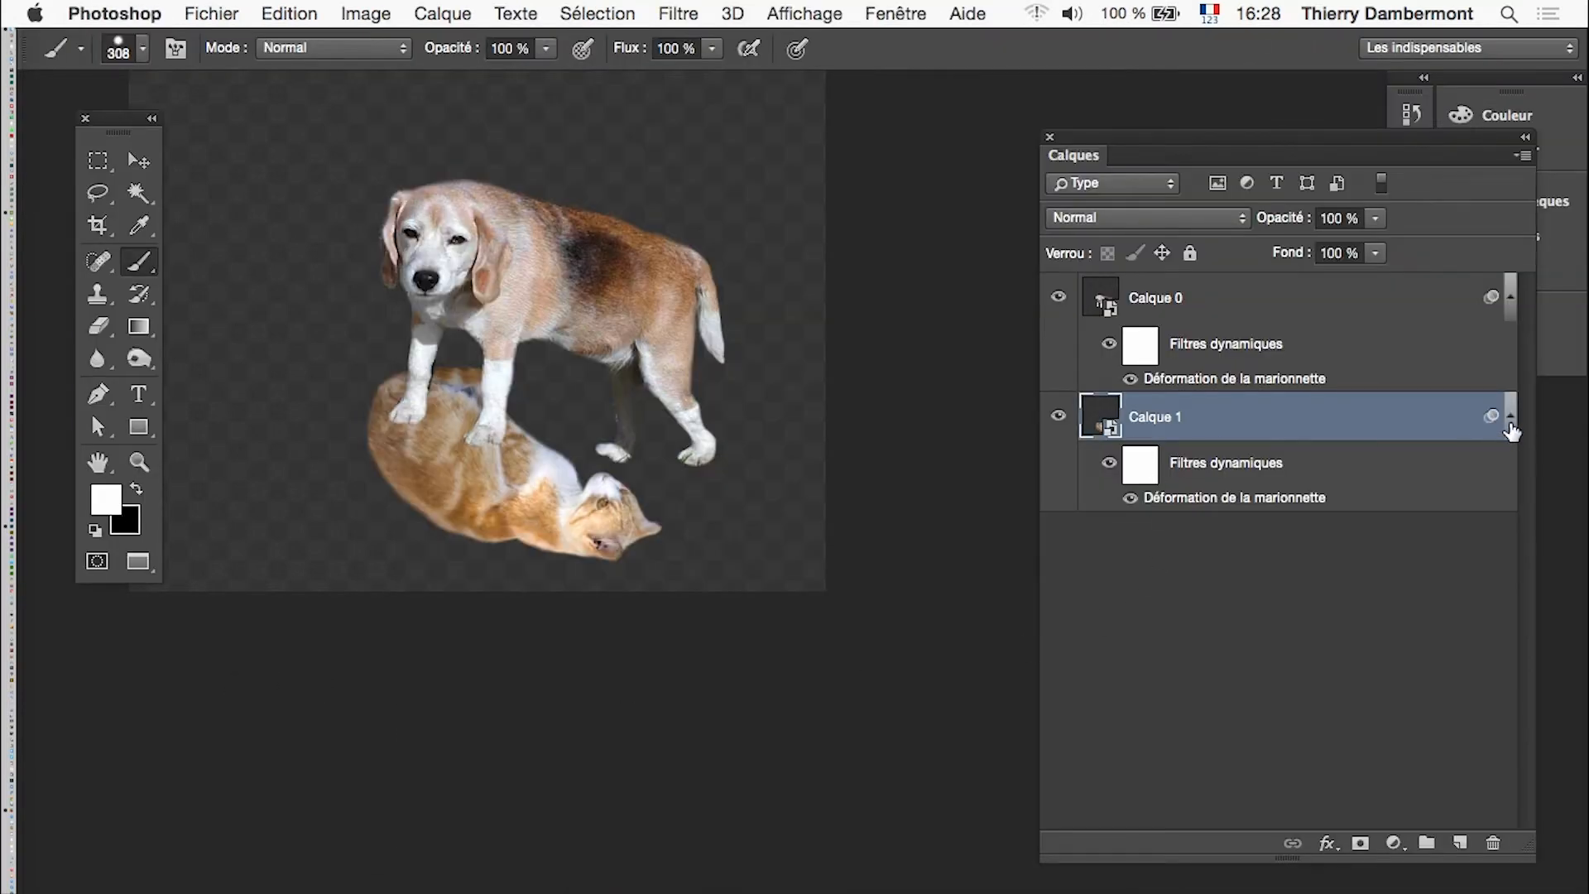
Step: Collapse the smart filter lists of the layers Calque 1 and Calque 0
{"action": "left_click", "coordinate": [1510, 422]}
{"action": "left_click", "coordinate": [1509, 300]}
{"action": "left_click", "coordinate": [1510, 301]}
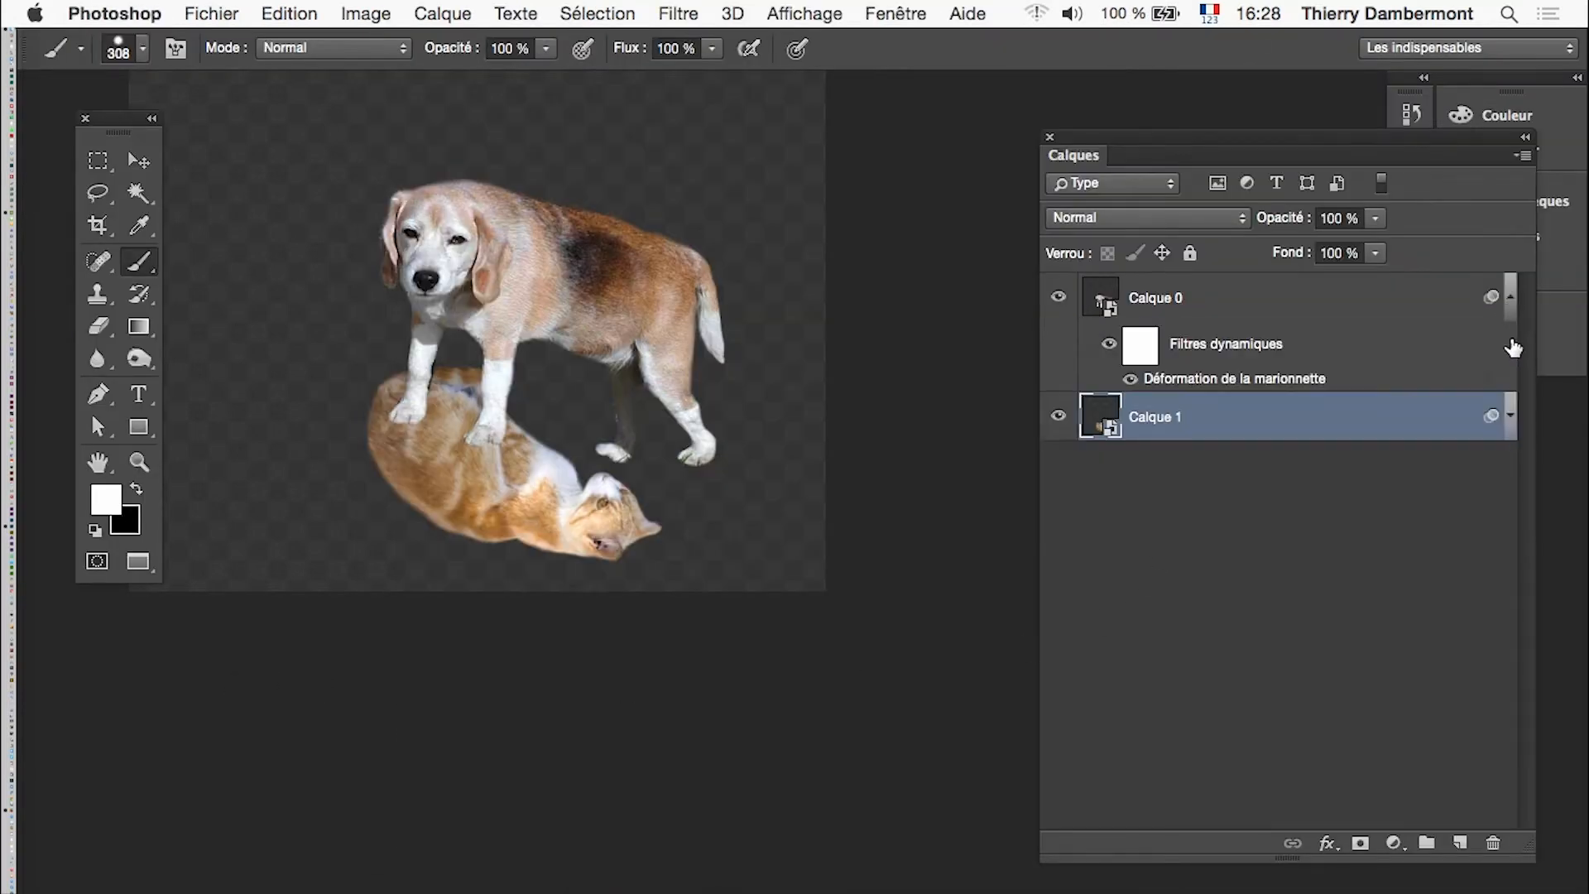
{"action": "left_click", "coordinate": [1511, 303]}
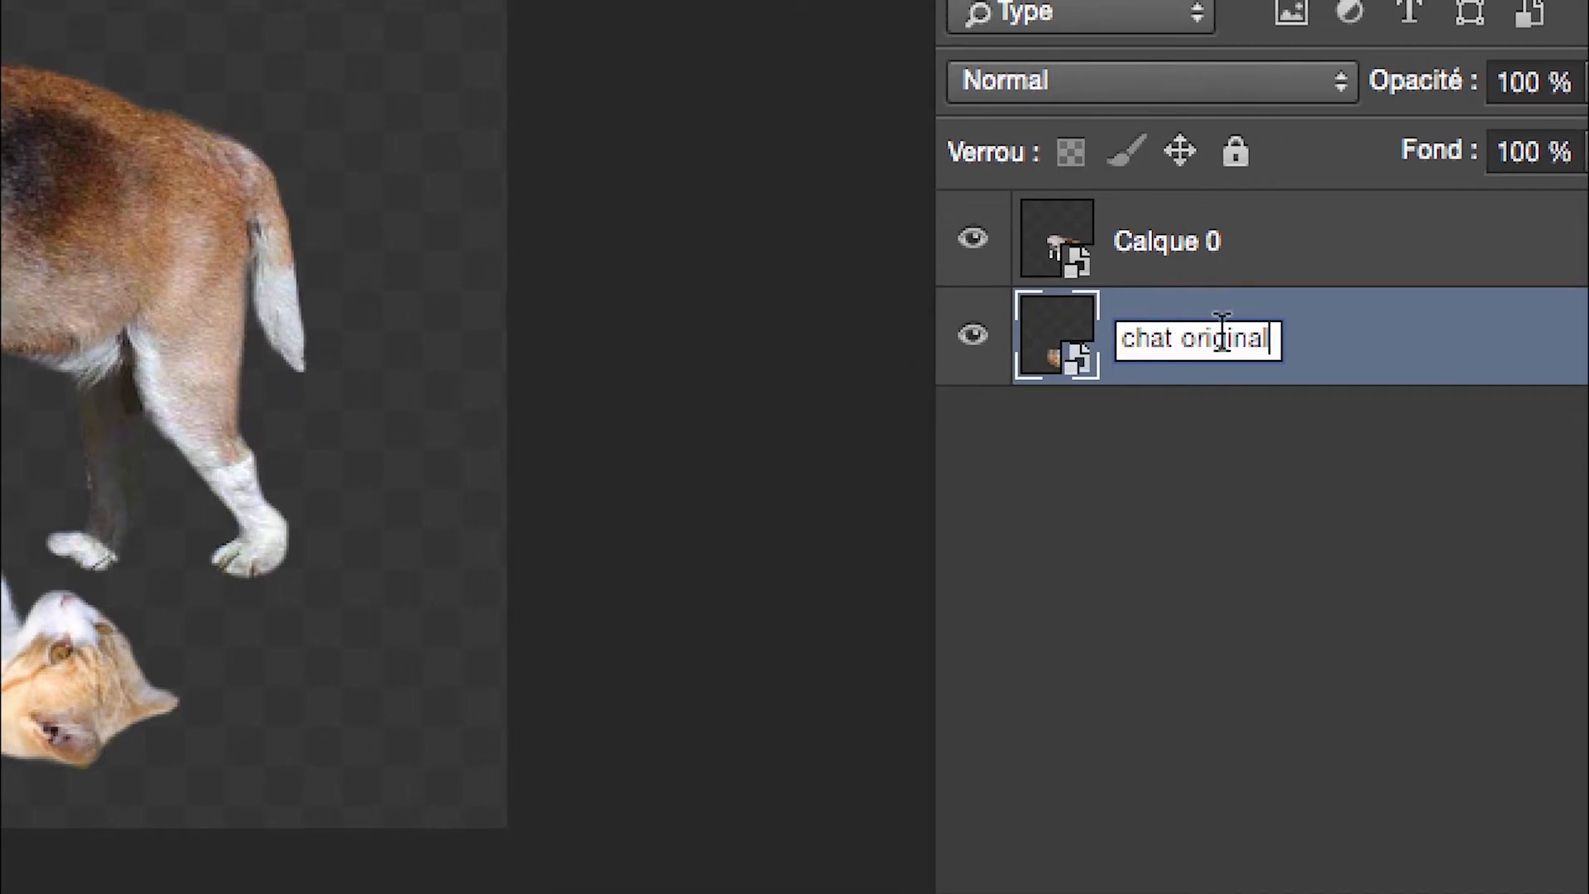
Step: Rename the cat's layer "chat original" and the dog's layer "chien original"
{"action": "double_click", "coordinate": [1205, 241]}
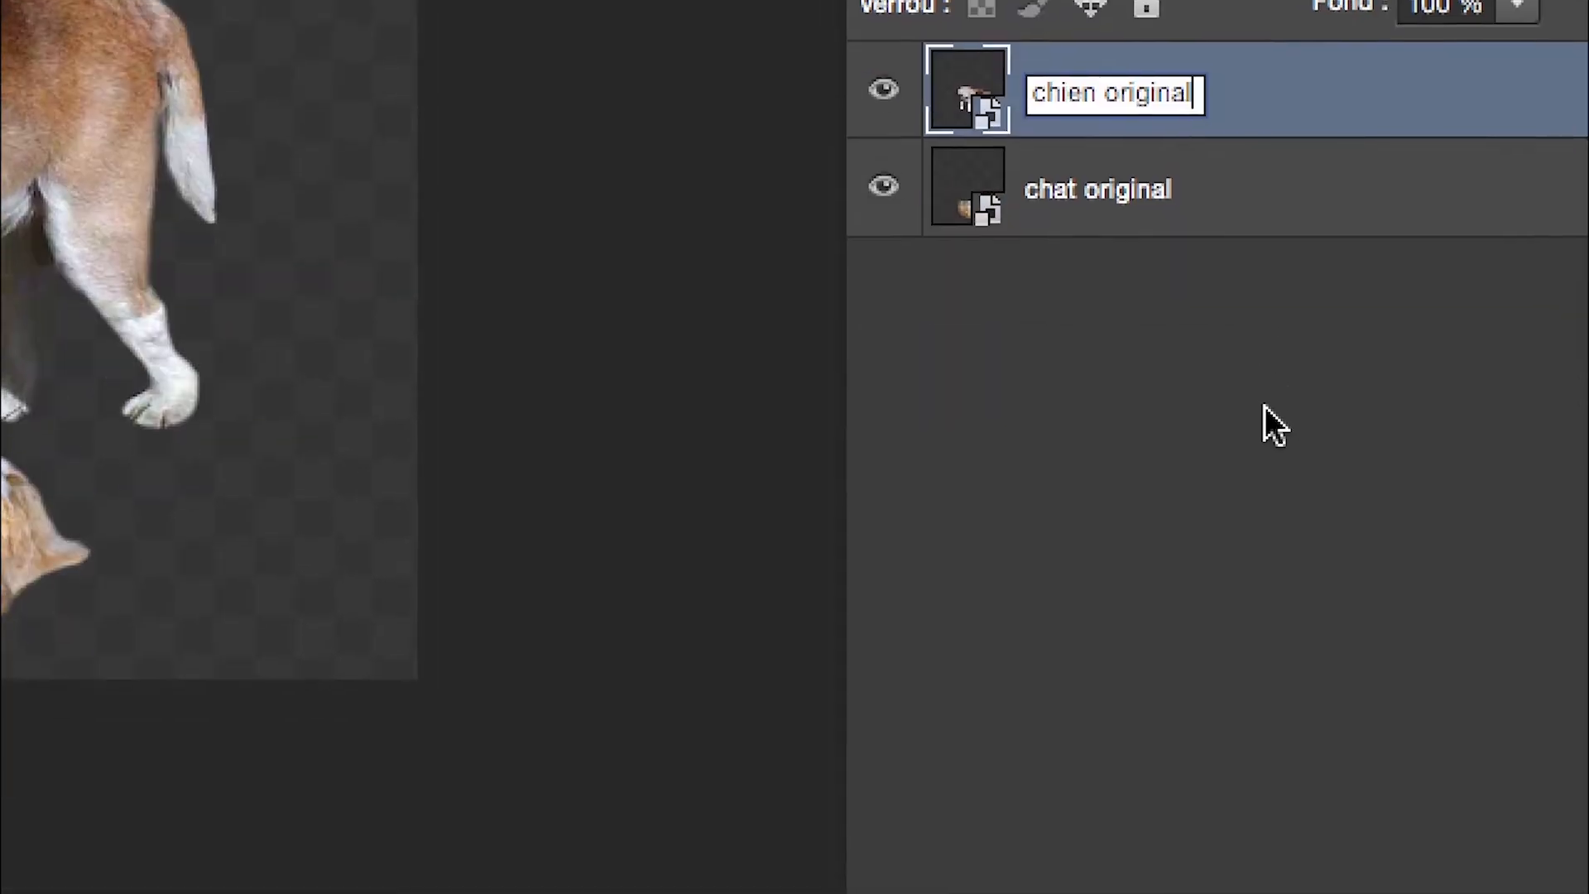
{"action": "left_click", "coordinate": [1352, 497]}
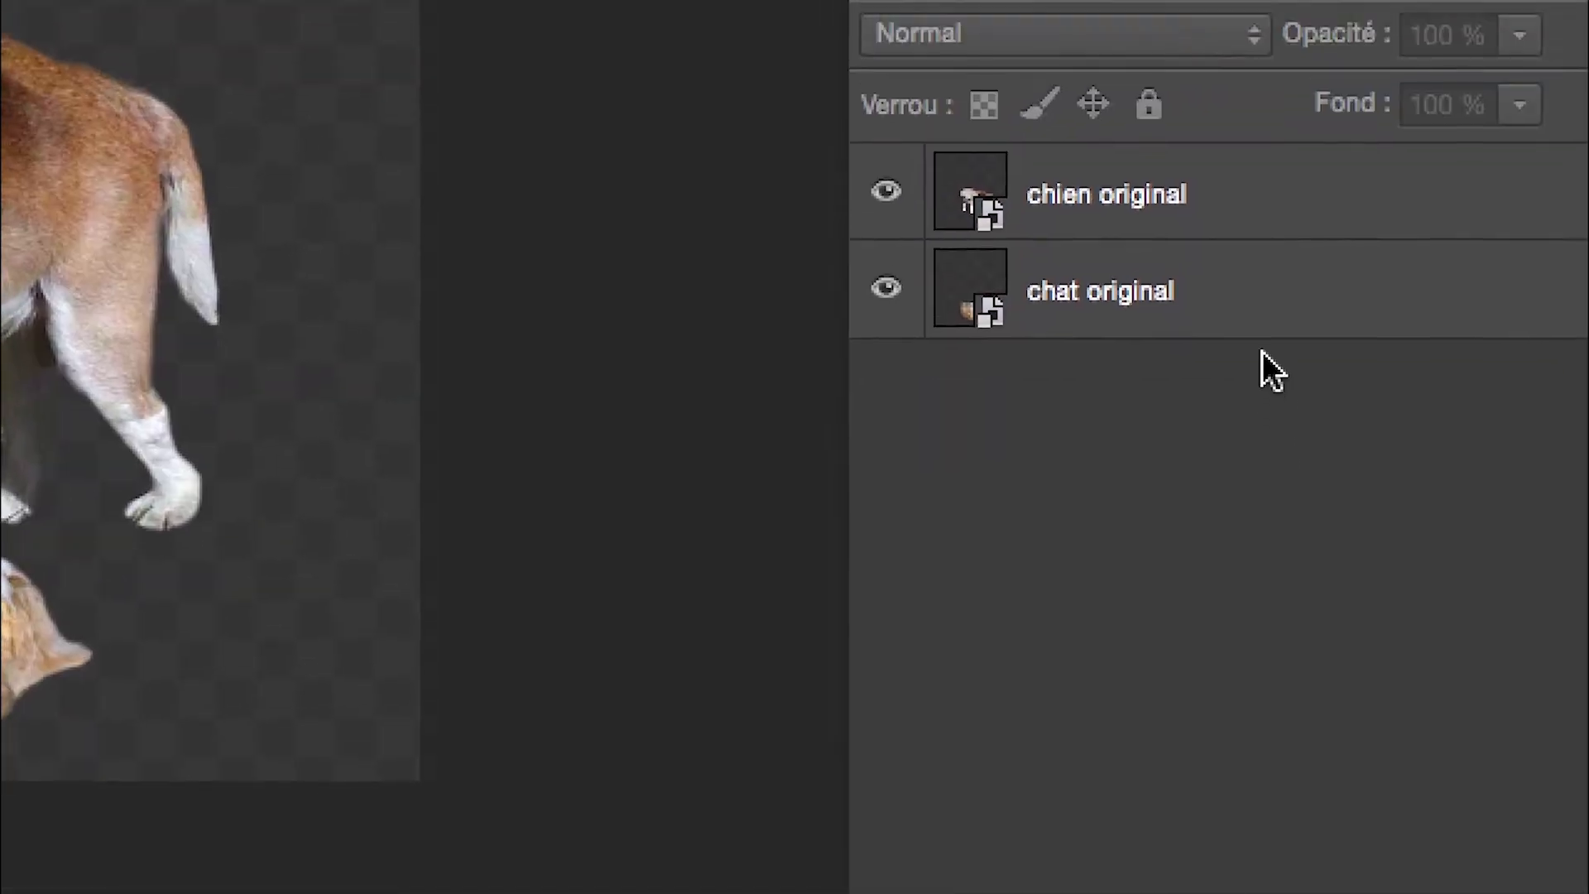
Step: Duplicate the layer "chat original" and name the copy "chat position écrasé"
{"action": "left_click", "coordinate": [1328, 414]}
{"action": "left_click_drag", "start_coordinate": [1258, 352], "coordinate": [1588, 893]}
{"action": "left_click_drag", "start_coordinate": [1416, 686], "coordinate": [1416, 687]}
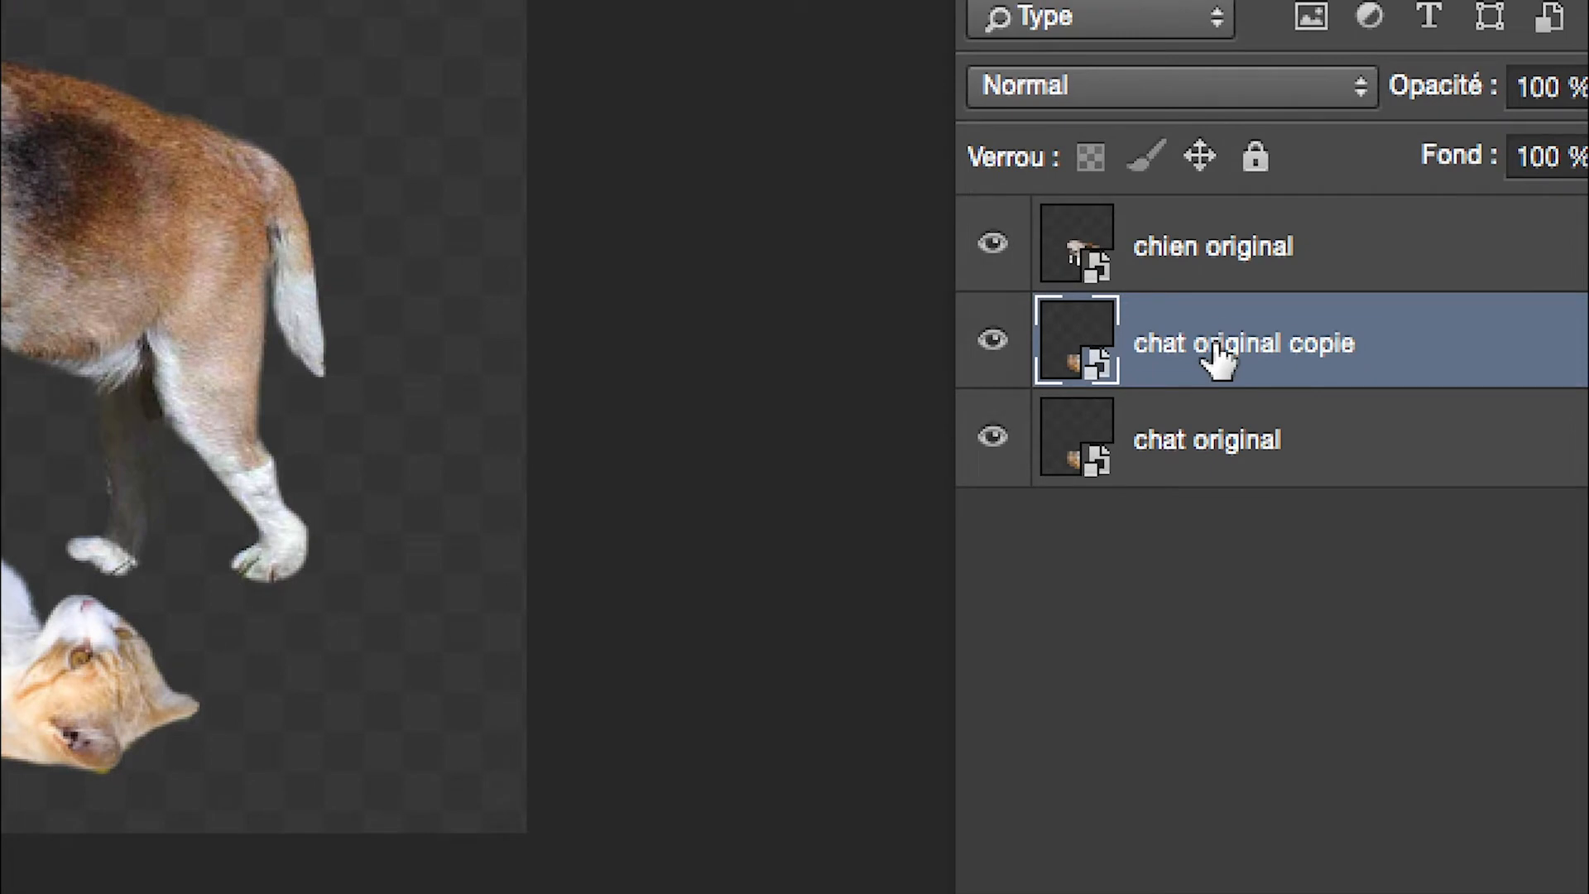
{"action": "left_click_drag", "start_coordinate": [1213, 342], "coordinate": [1364, 343]}
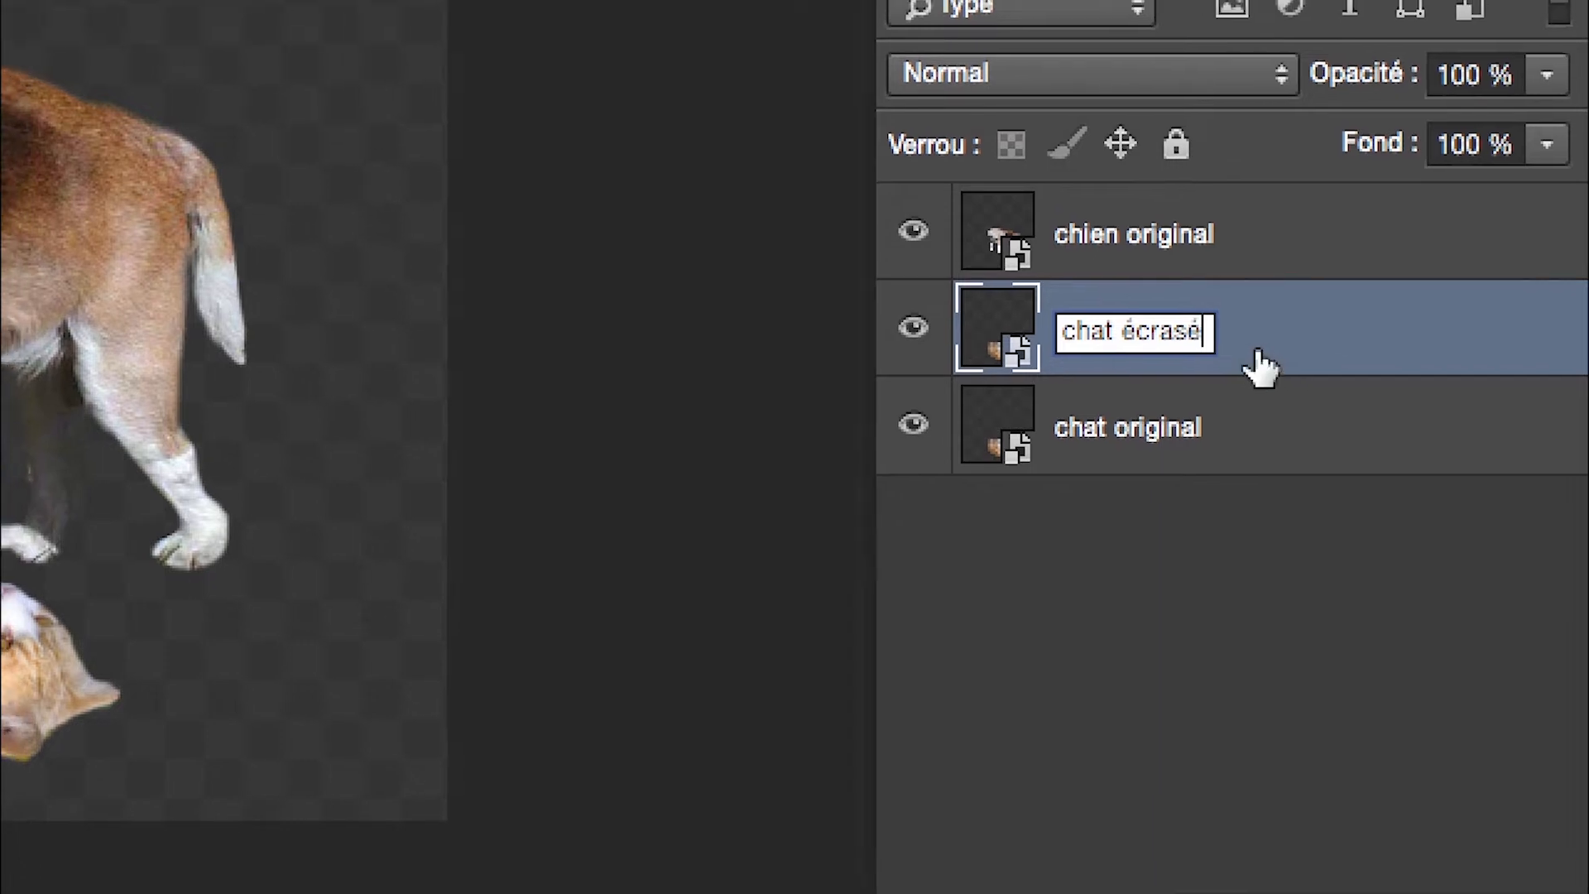
{"action": "triple_click", "coordinate": [1107, 320]}
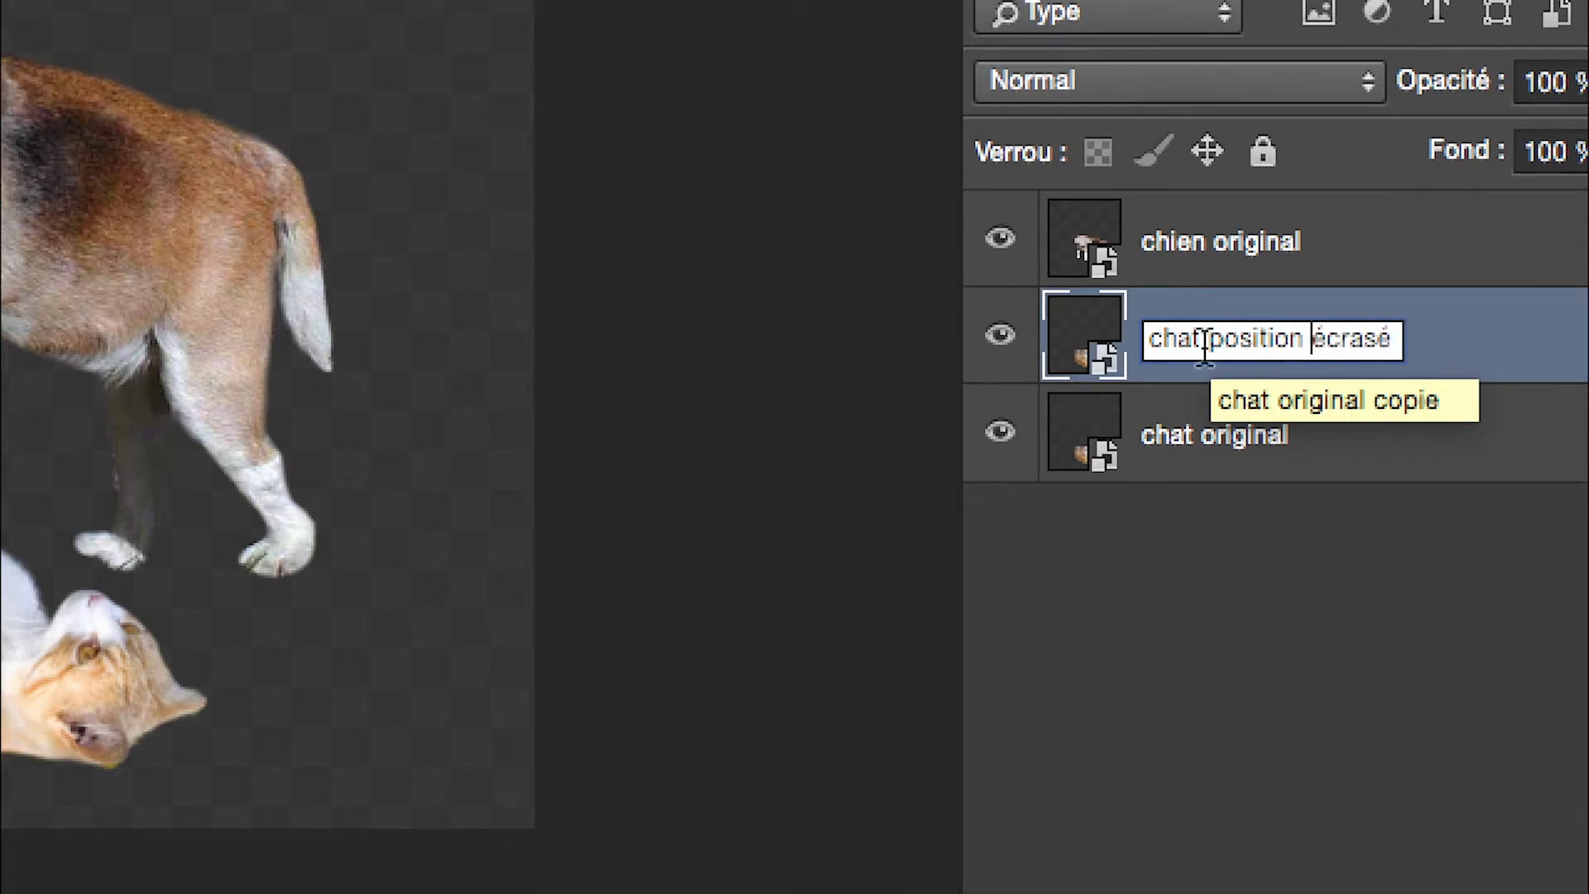
{"action": "left_click", "coordinate": [1227, 569]}
Step: Duplicate the layer "chat original" again and rename the layer "chat position écrasé" as "chat position relevé"
{"action": "left_click", "coordinate": [1217, 385]}
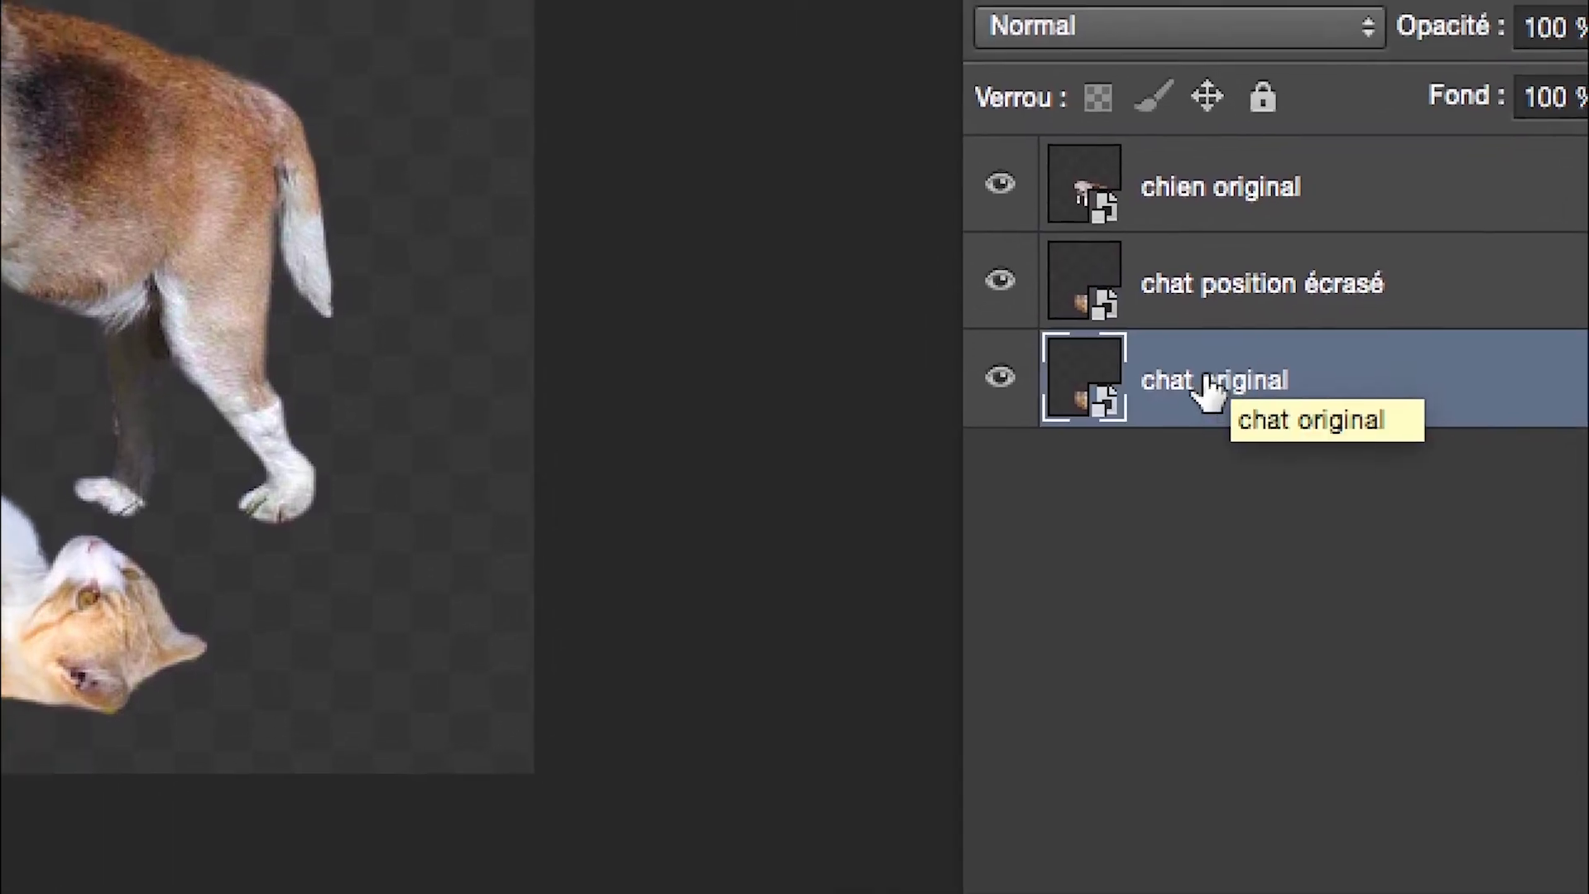
{"action": "left_click_drag", "start_coordinate": [1208, 389], "coordinate": [1416, 696]}
{"action": "double_click", "coordinate": [1222, 341]}
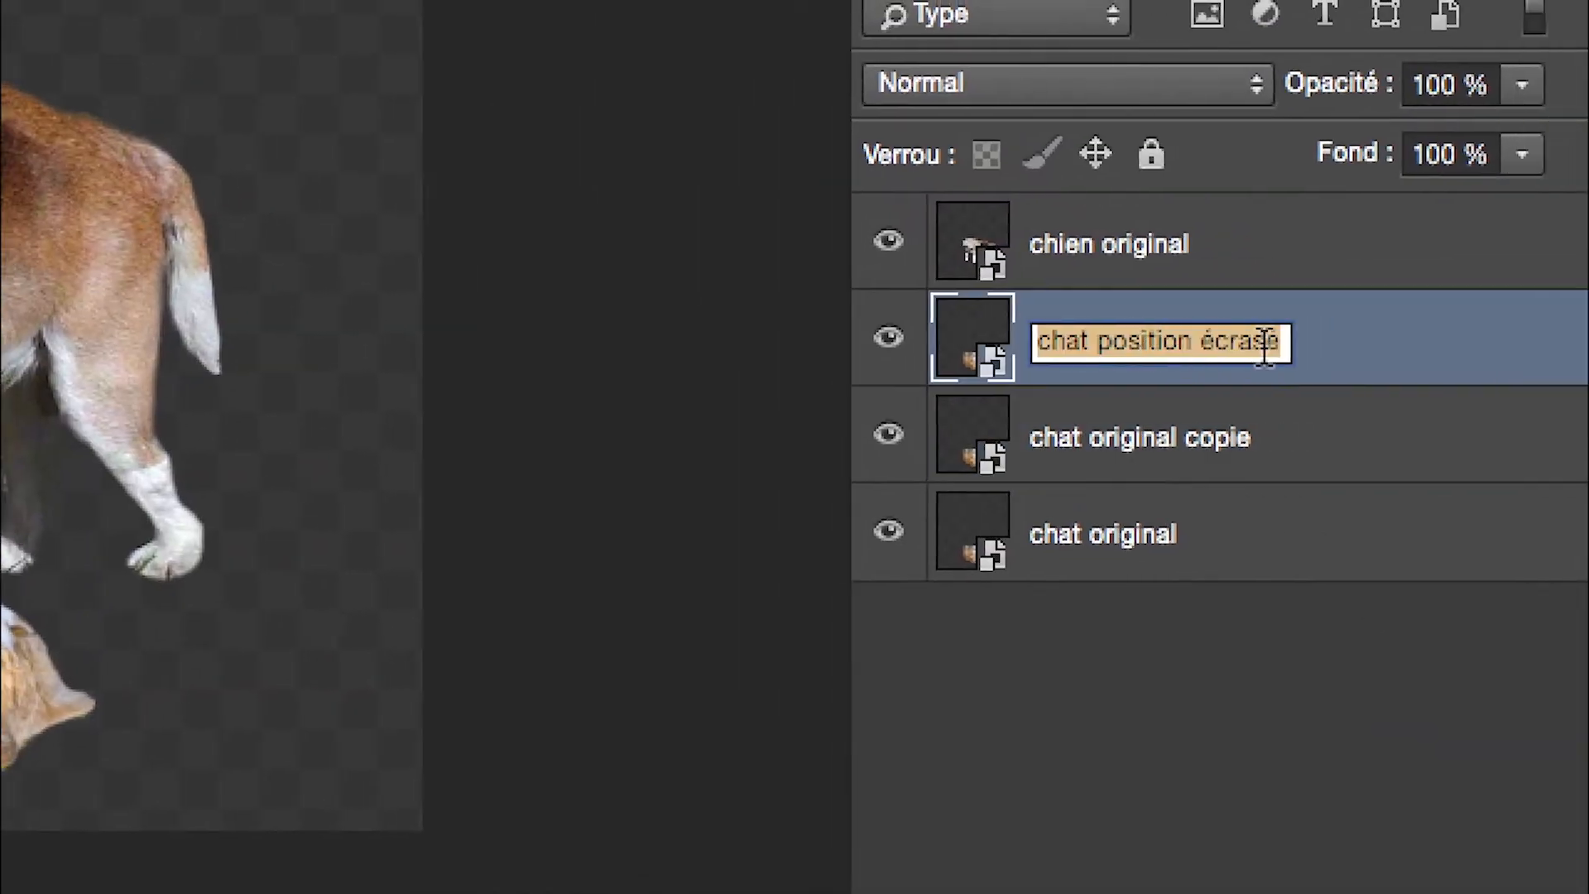
{"action": "left_click", "coordinate": [1347, 342]}
{"action": "left_click_drag", "start_coordinate": [1280, 342], "coordinate": [1301, 342]}
{"action": "left_click", "coordinate": [1232, 344]}
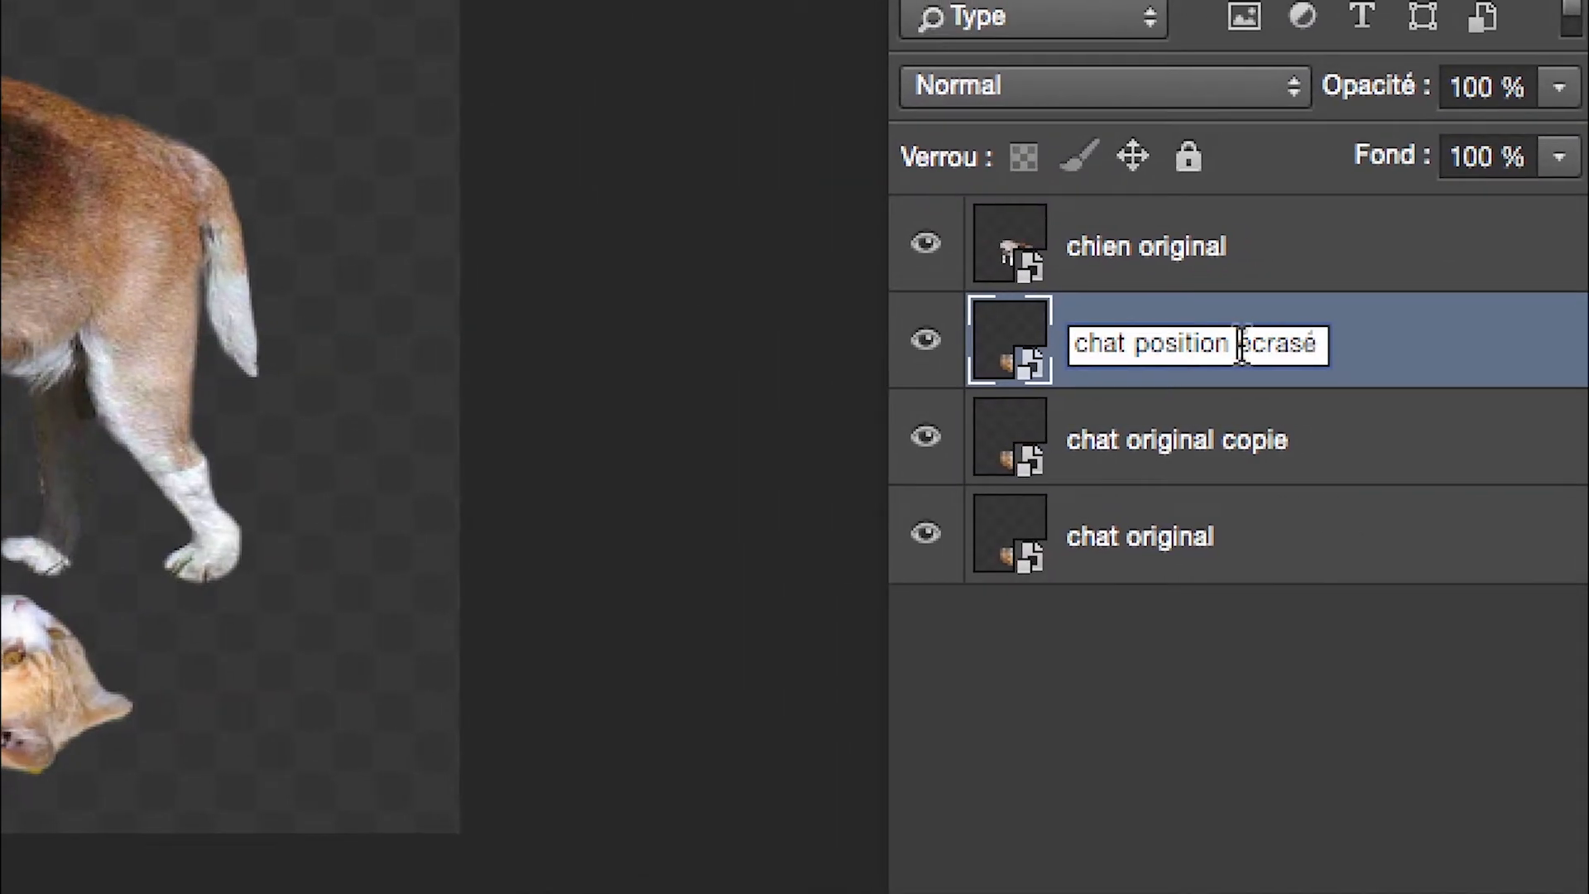
{"action": "left_click", "coordinate": [1242, 344]}
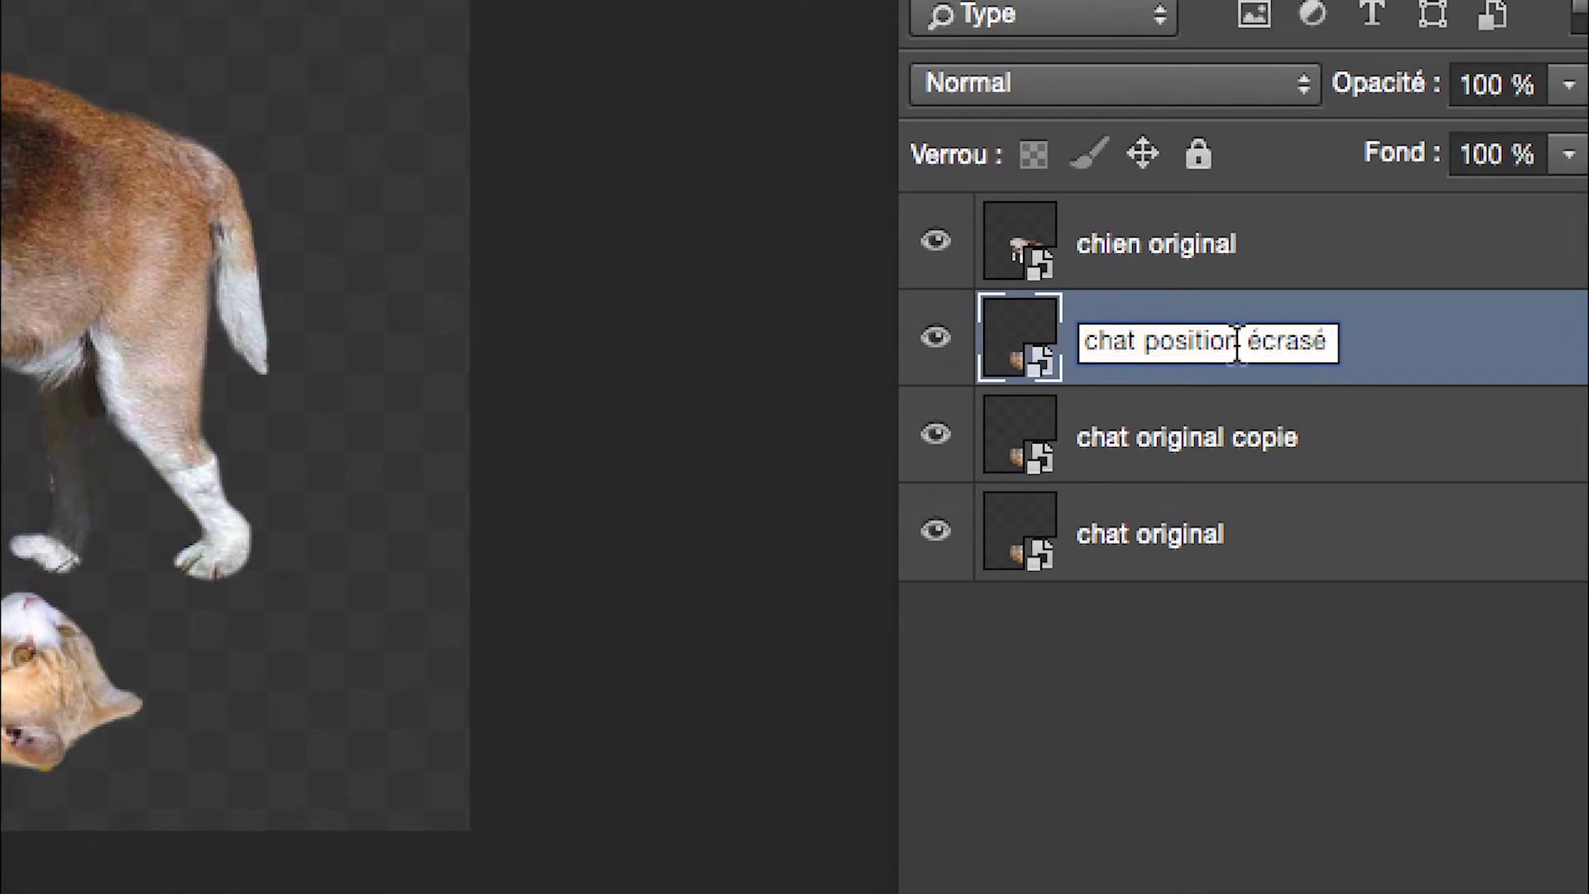
{"action": "left_click_drag", "start_coordinate": [1235, 344], "coordinate": [1318, 345]}
{"action": "key", "text": "BackSpace"}
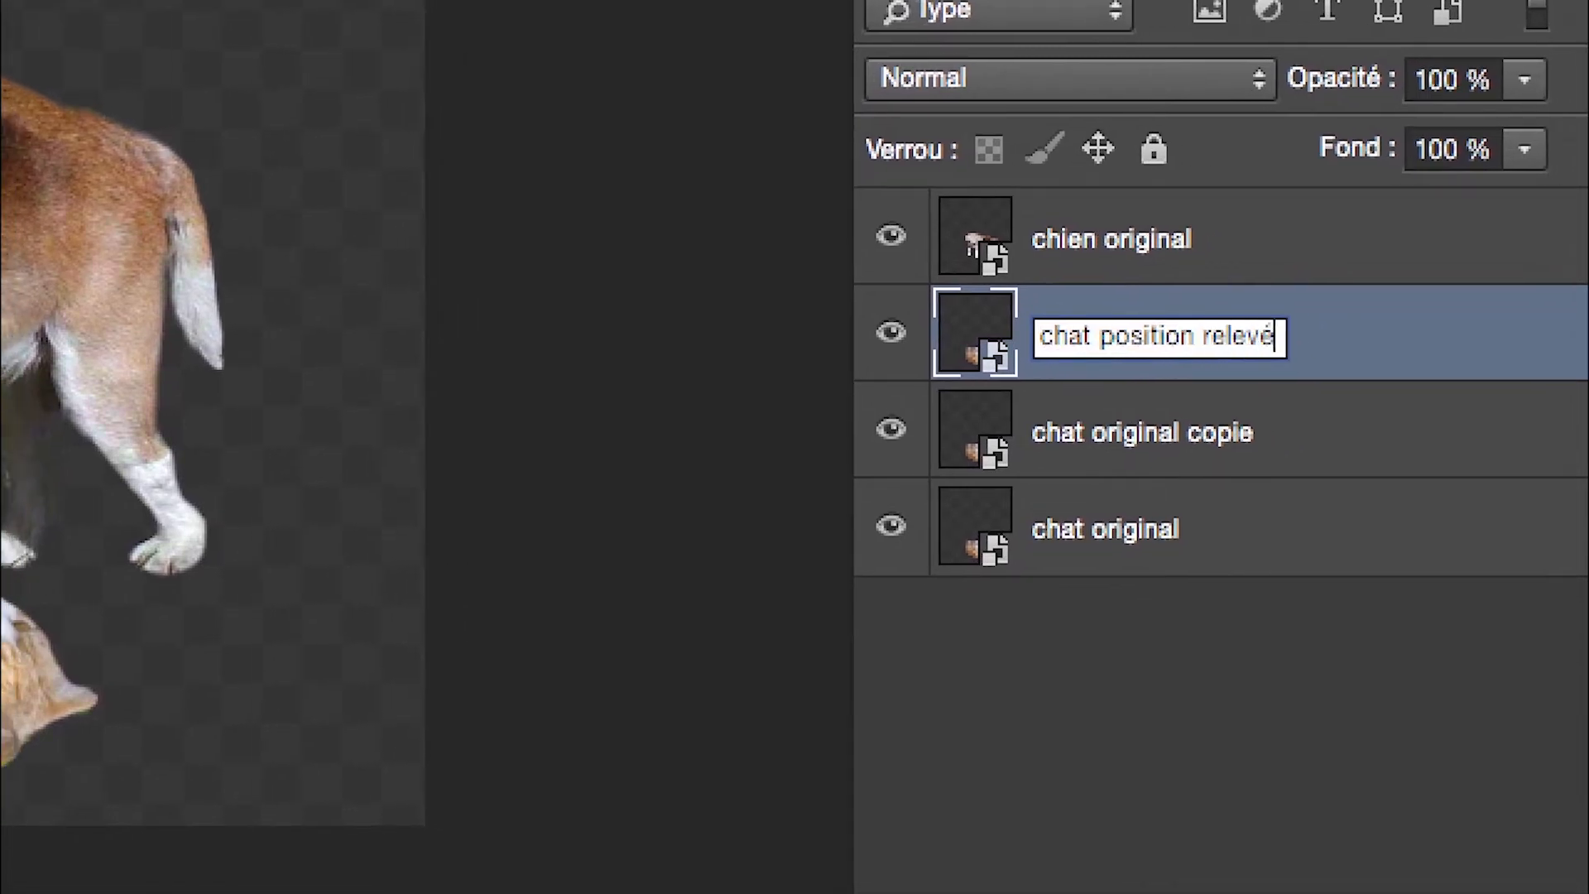
{"action": "key", "text": "Return"}
Step: Duplicate the layer "chien original" and name the copy "chien écrasant"
{"action": "left_click", "coordinate": [1262, 247]}
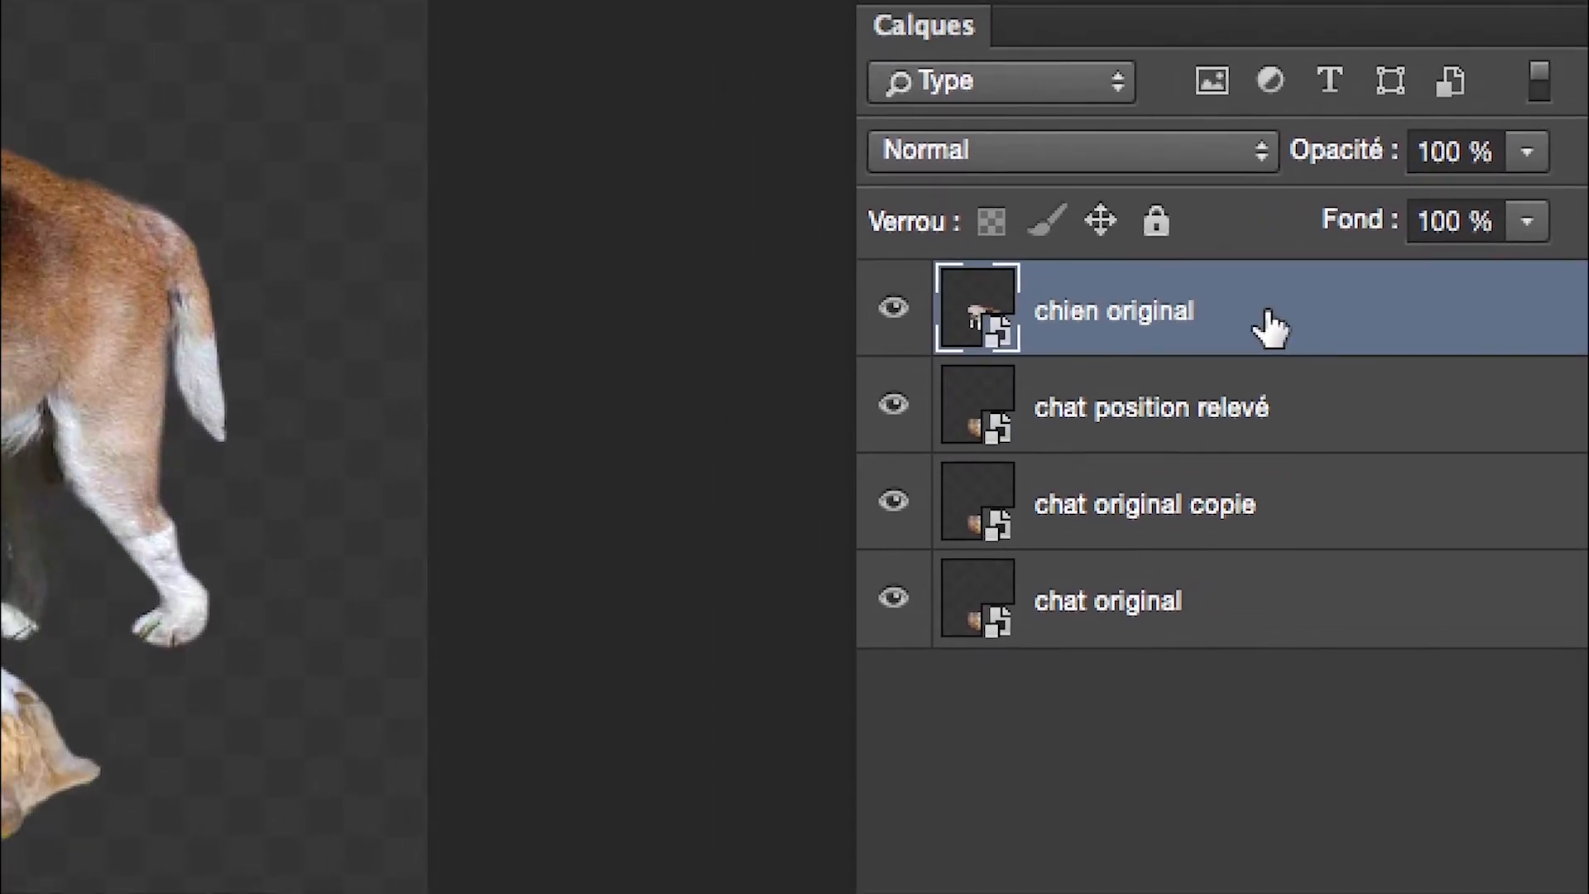
{"action": "left_click_drag", "start_coordinate": [1270, 327], "coordinate": [1417, 679]}
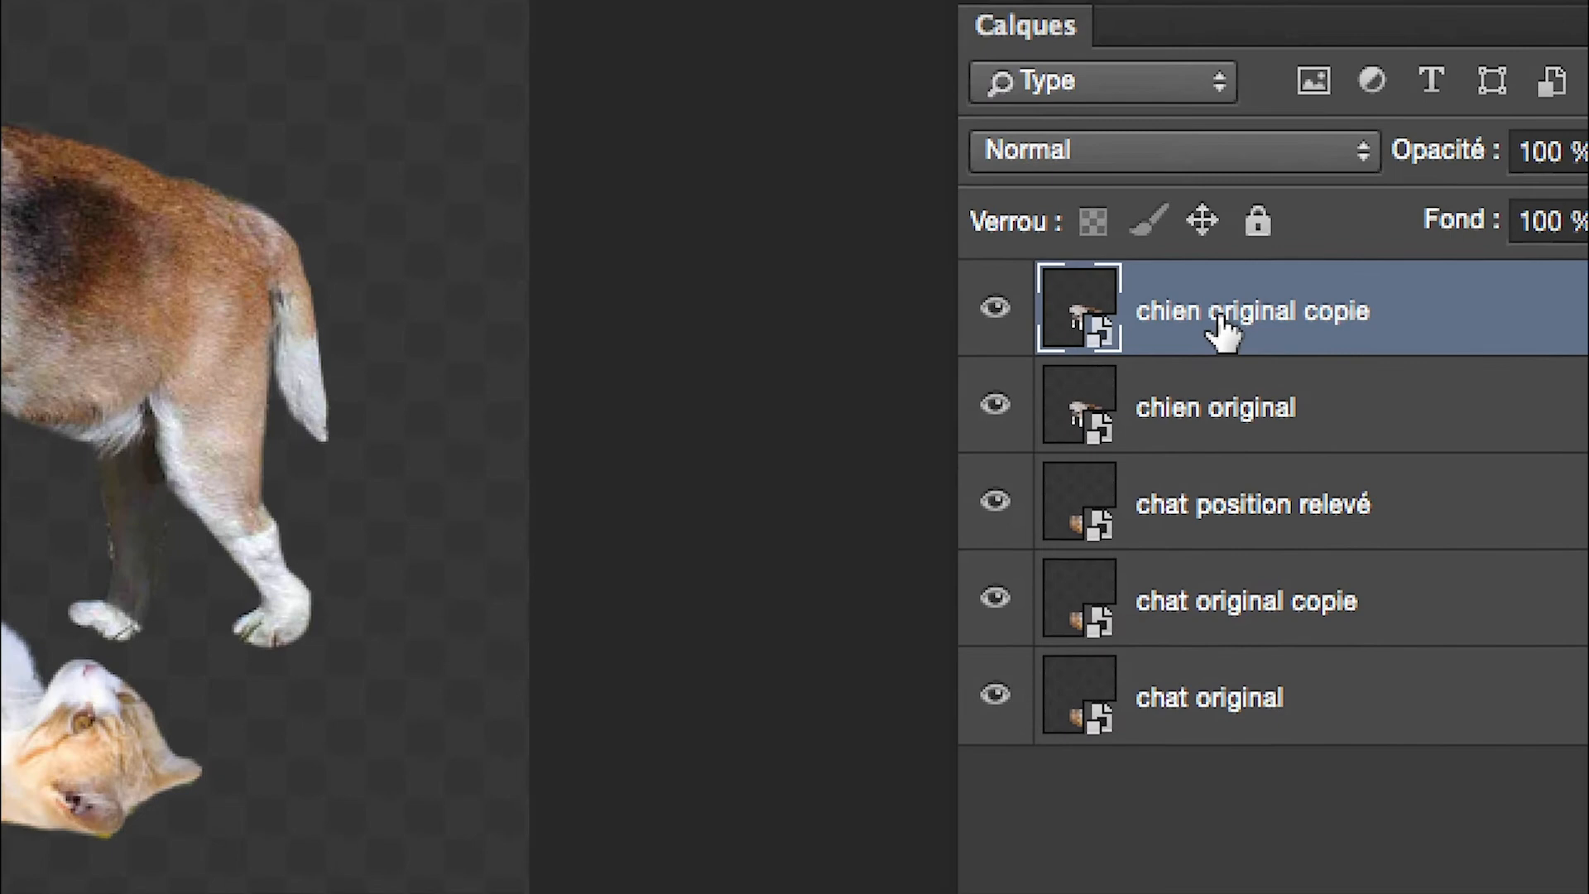
{"action": "double_click", "coordinate": [1225, 313]}
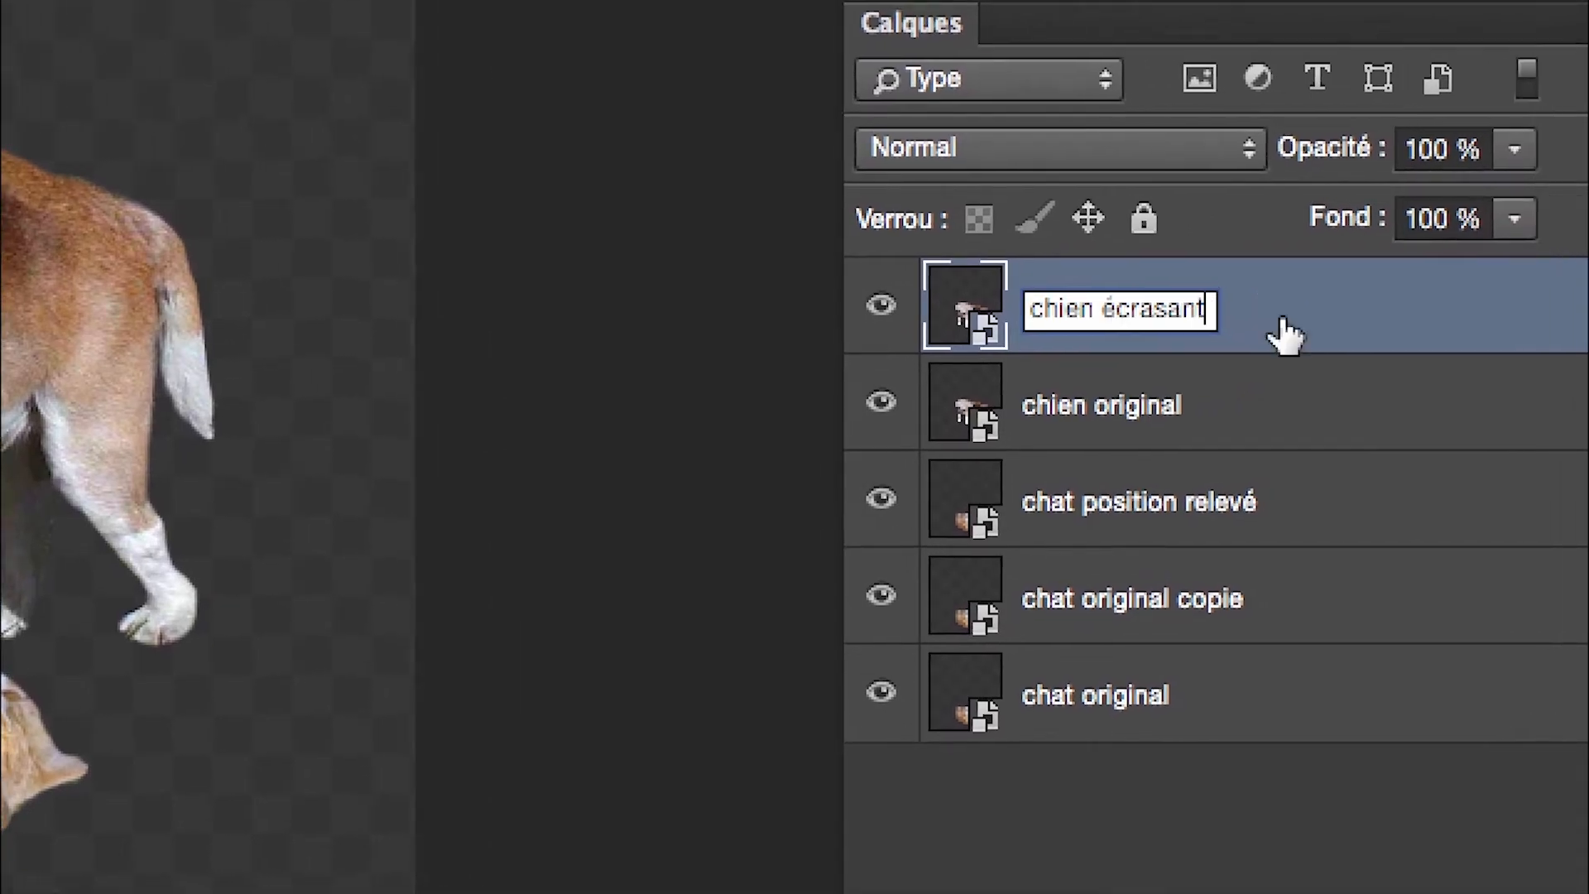
{"action": "key", "text": "Return"}
Step: Duplicate the layer "chien écrasant" and name the copy "chien relevé"
{"action": "left_click_drag", "start_coordinate": [1327, 318], "coordinate": [1451, 410]}
{"action": "left_click_drag", "start_coordinate": [1319, 348], "coordinate": [1416, 692]}
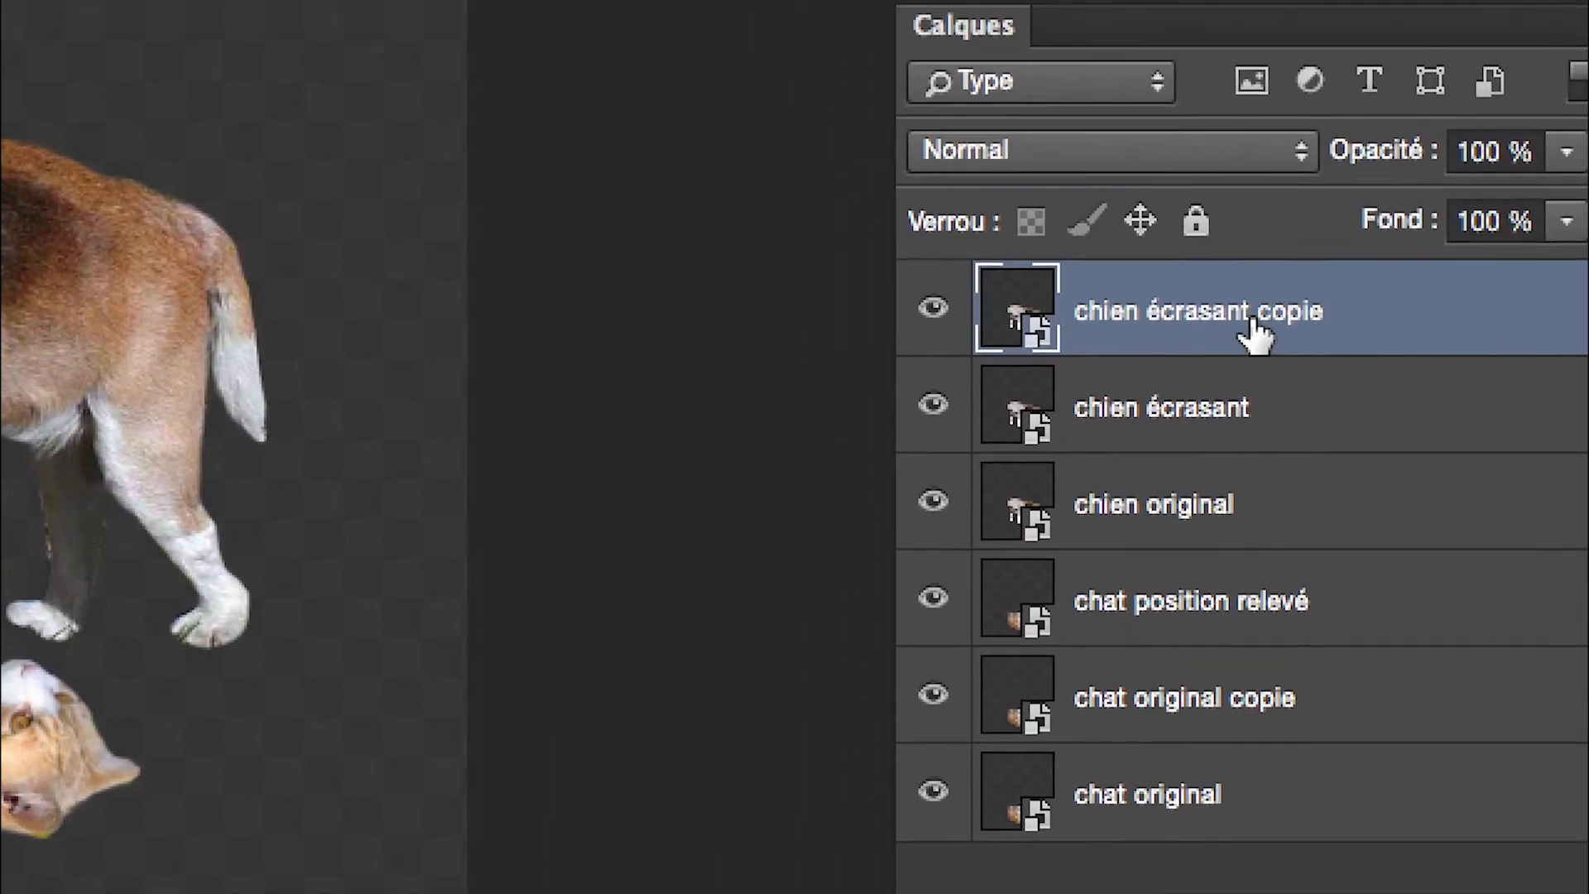
{"action": "left_click", "coordinate": [1253, 317]}
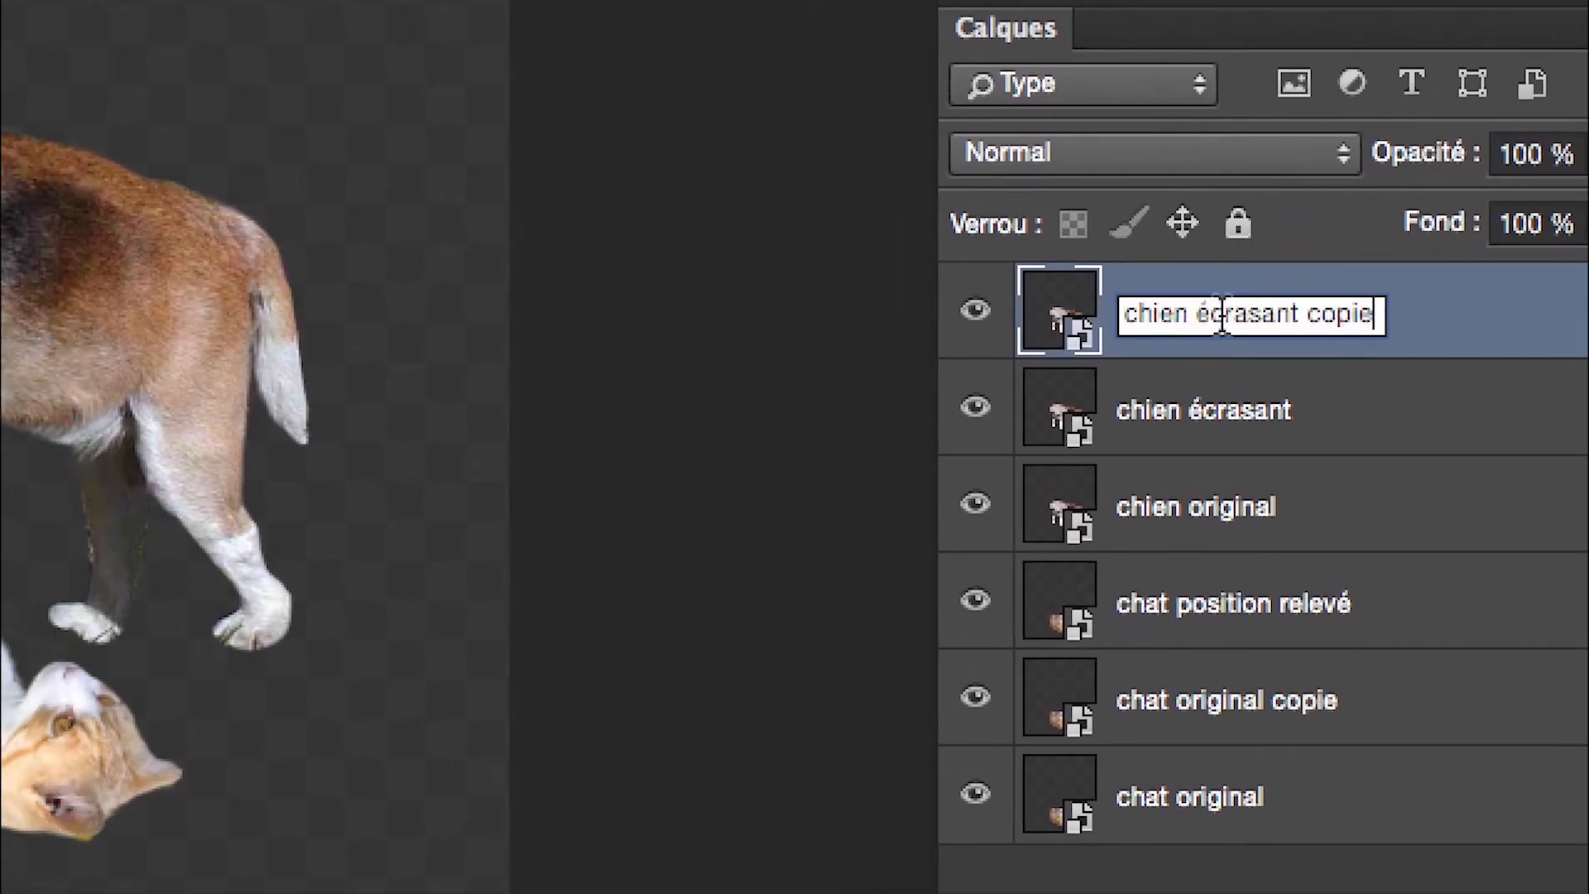
{"action": "left_click_drag", "start_coordinate": [1212, 317], "coordinate": [1405, 335]}
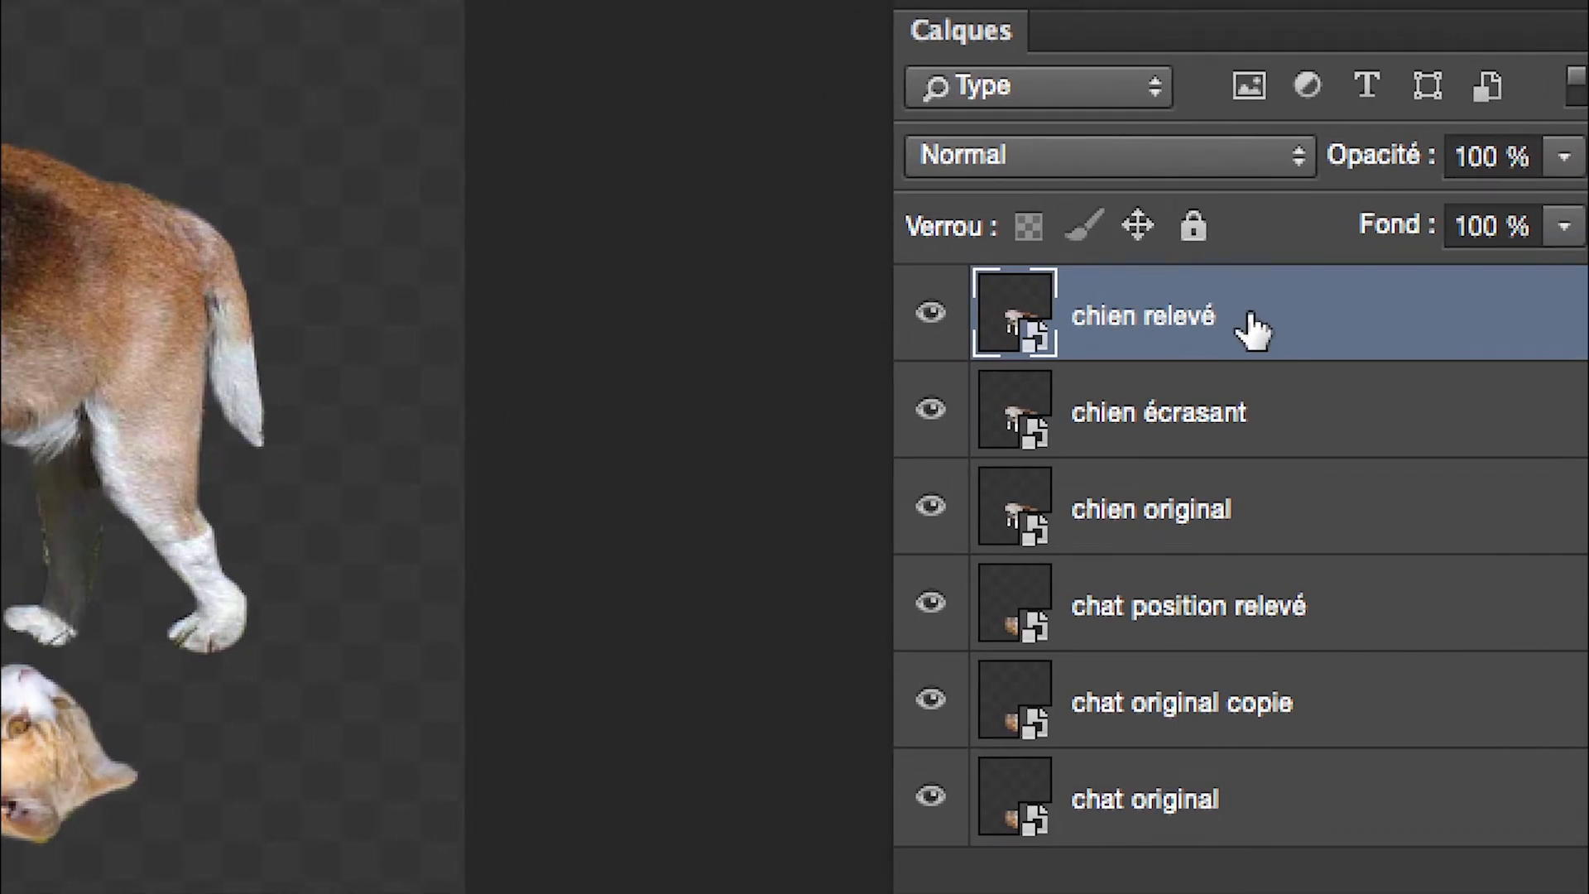
Step: Duplicate the layer "chien relevé" and name the copy "chien super relevé"
{"action": "left_click_drag", "start_coordinate": [1184, 326], "coordinate": [1317, 700]}
{"action": "left_click_drag", "start_coordinate": [1298, 448], "coordinate": [1410, 691]}
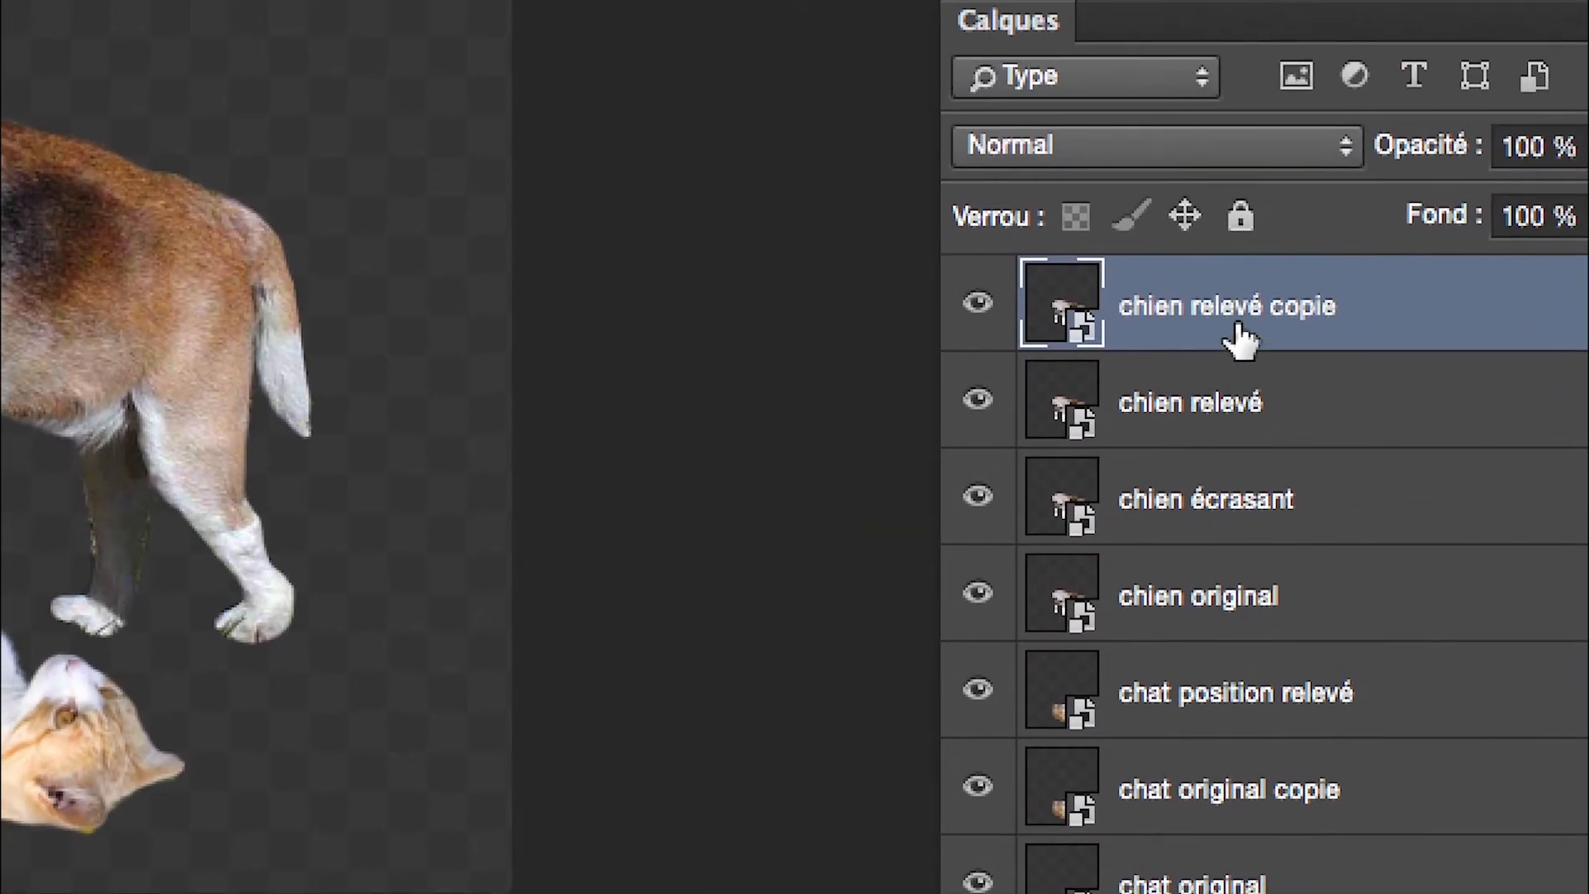
{"action": "double_click", "coordinate": [1234, 189]}
{"action": "left_click", "coordinate": [1216, 194]}
{"action": "left_click_drag", "start_coordinate": [1223, 319], "coordinate": [1378, 322]}
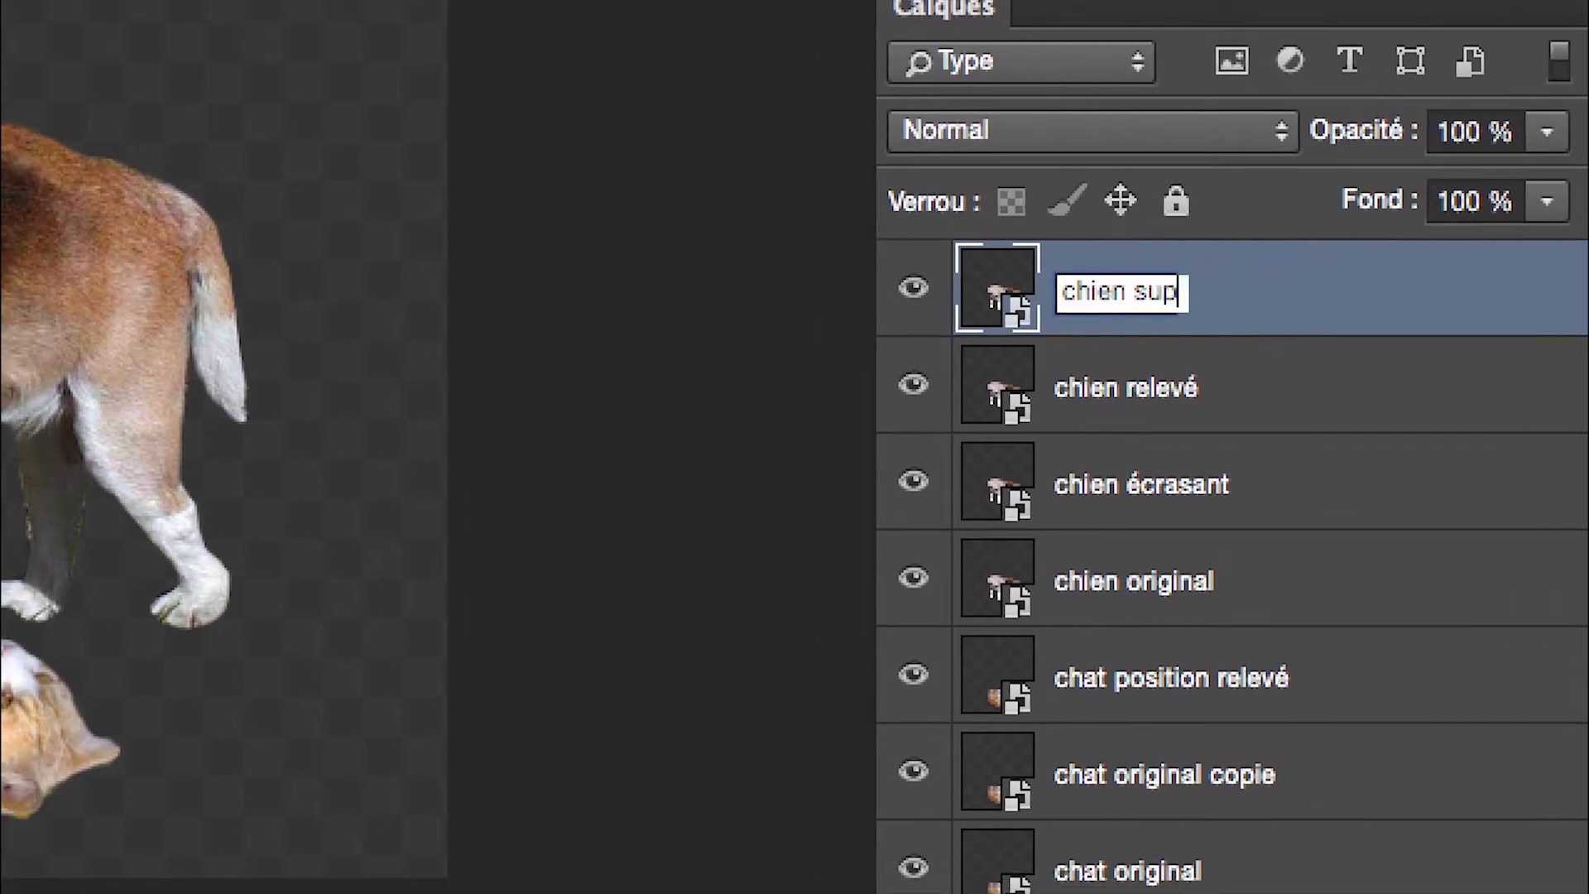
{"action": "type", "text": "er relevé"}
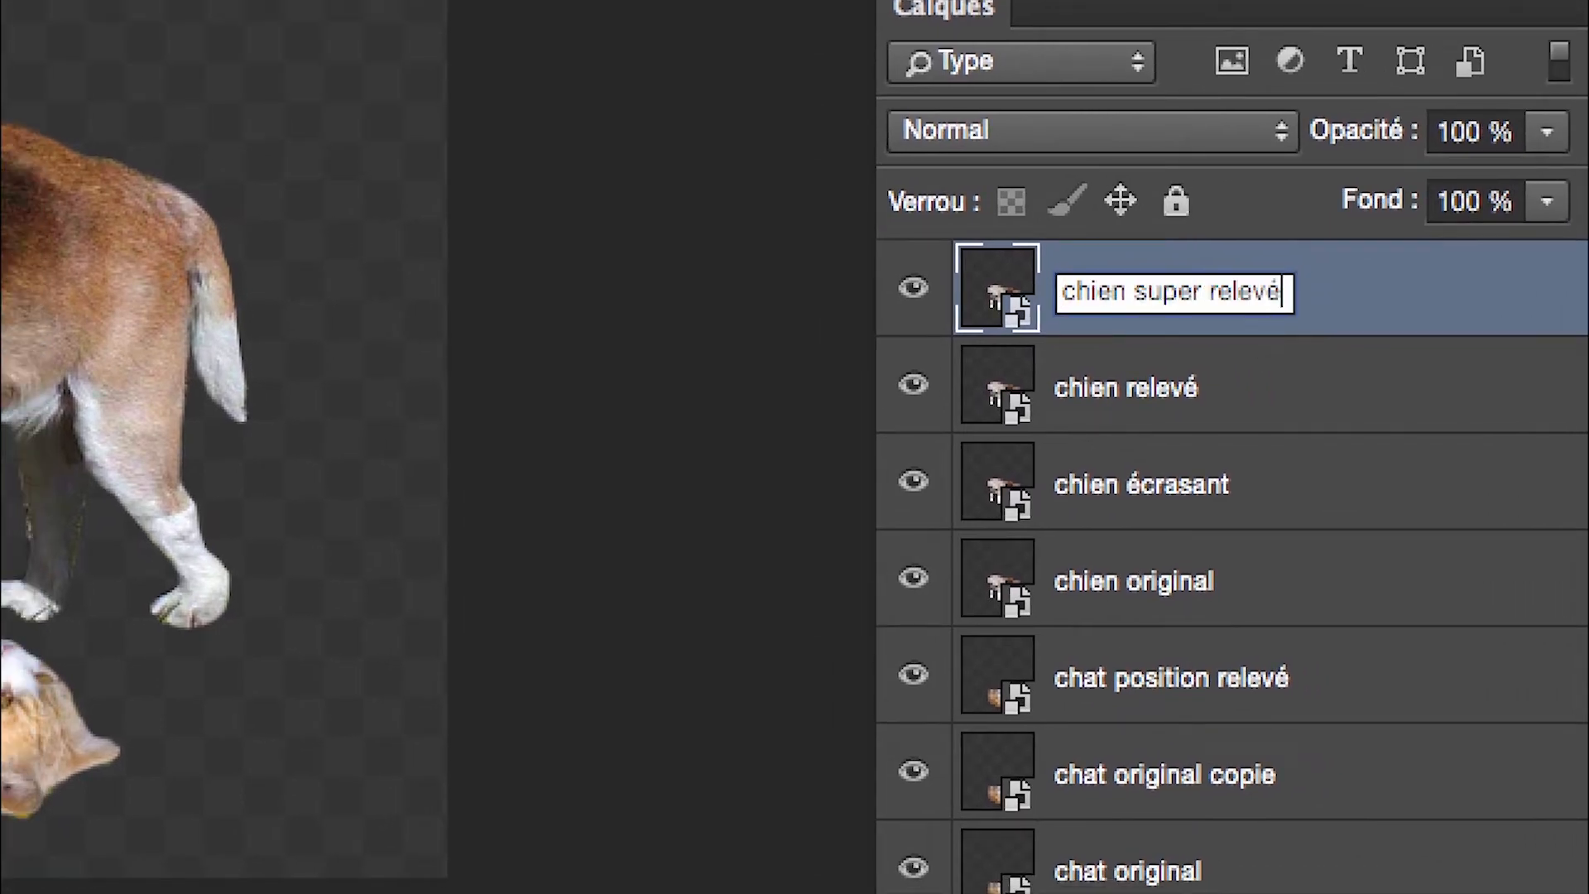
{"action": "key", "text": "Return"}
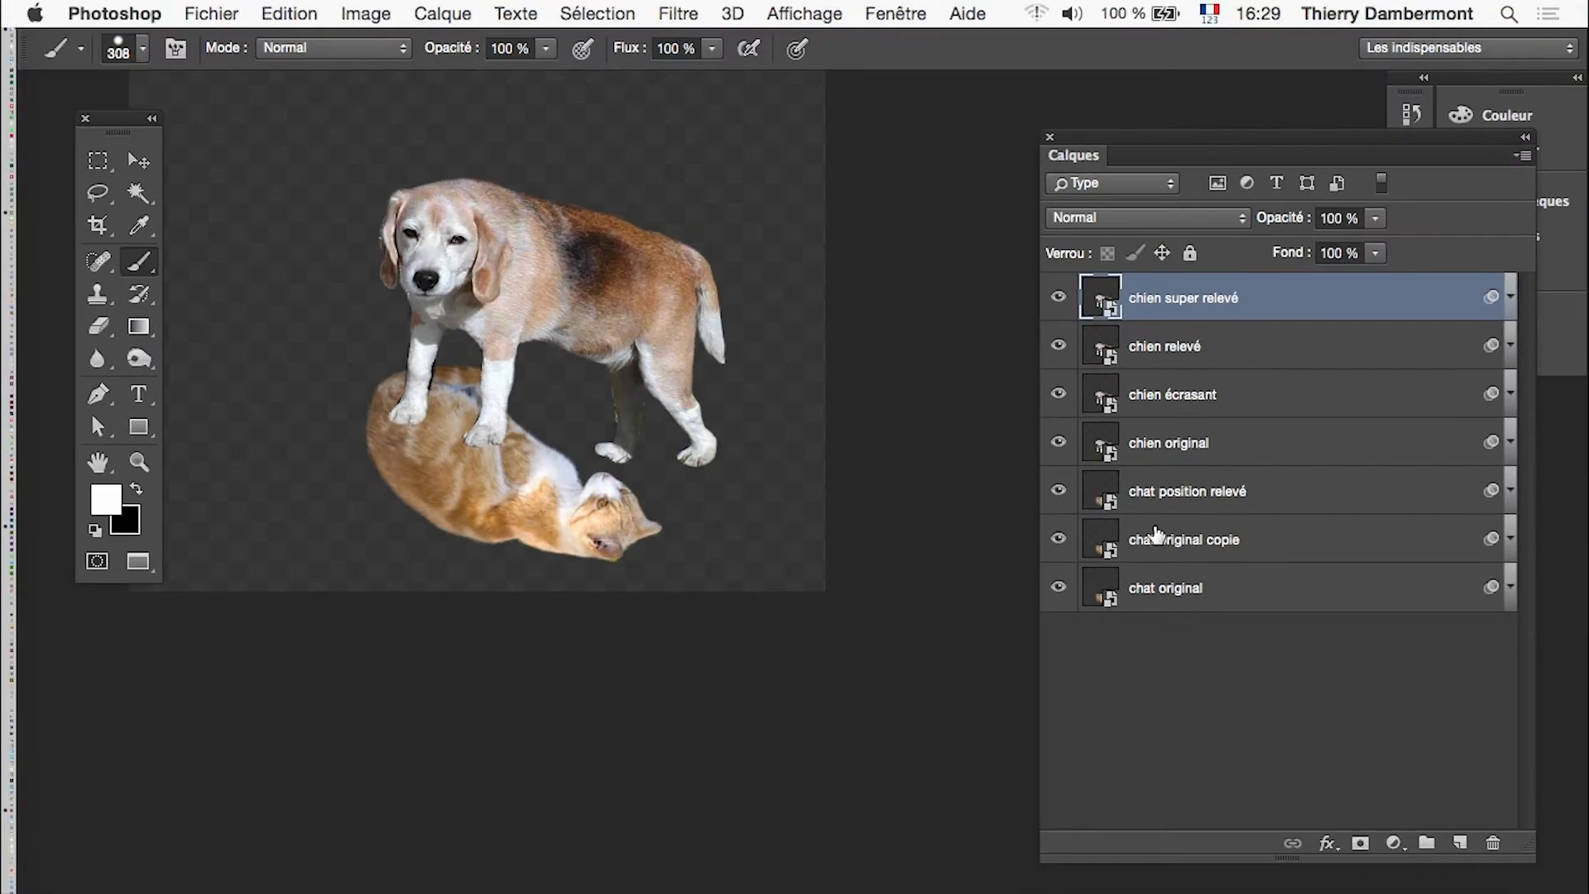
Step: Hide all the cat and dog layers, then show and select only the layer "chien écrasant"
{"action": "left_click_drag", "start_coordinate": [1060, 299], "coordinate": [1076, 642]}
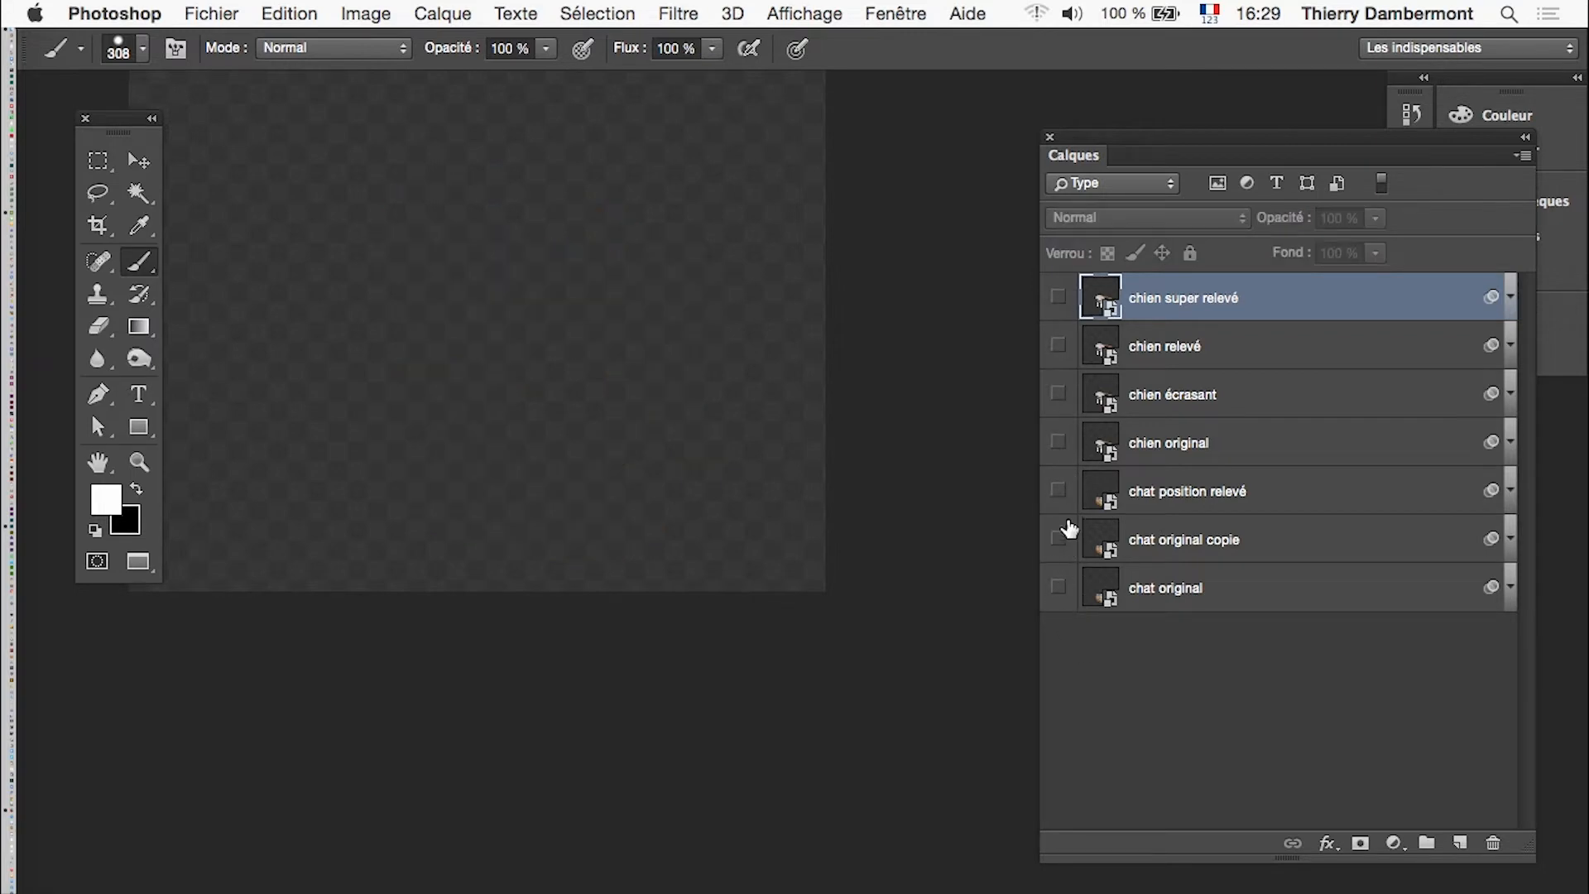
{"action": "left_click", "coordinate": [1059, 445]}
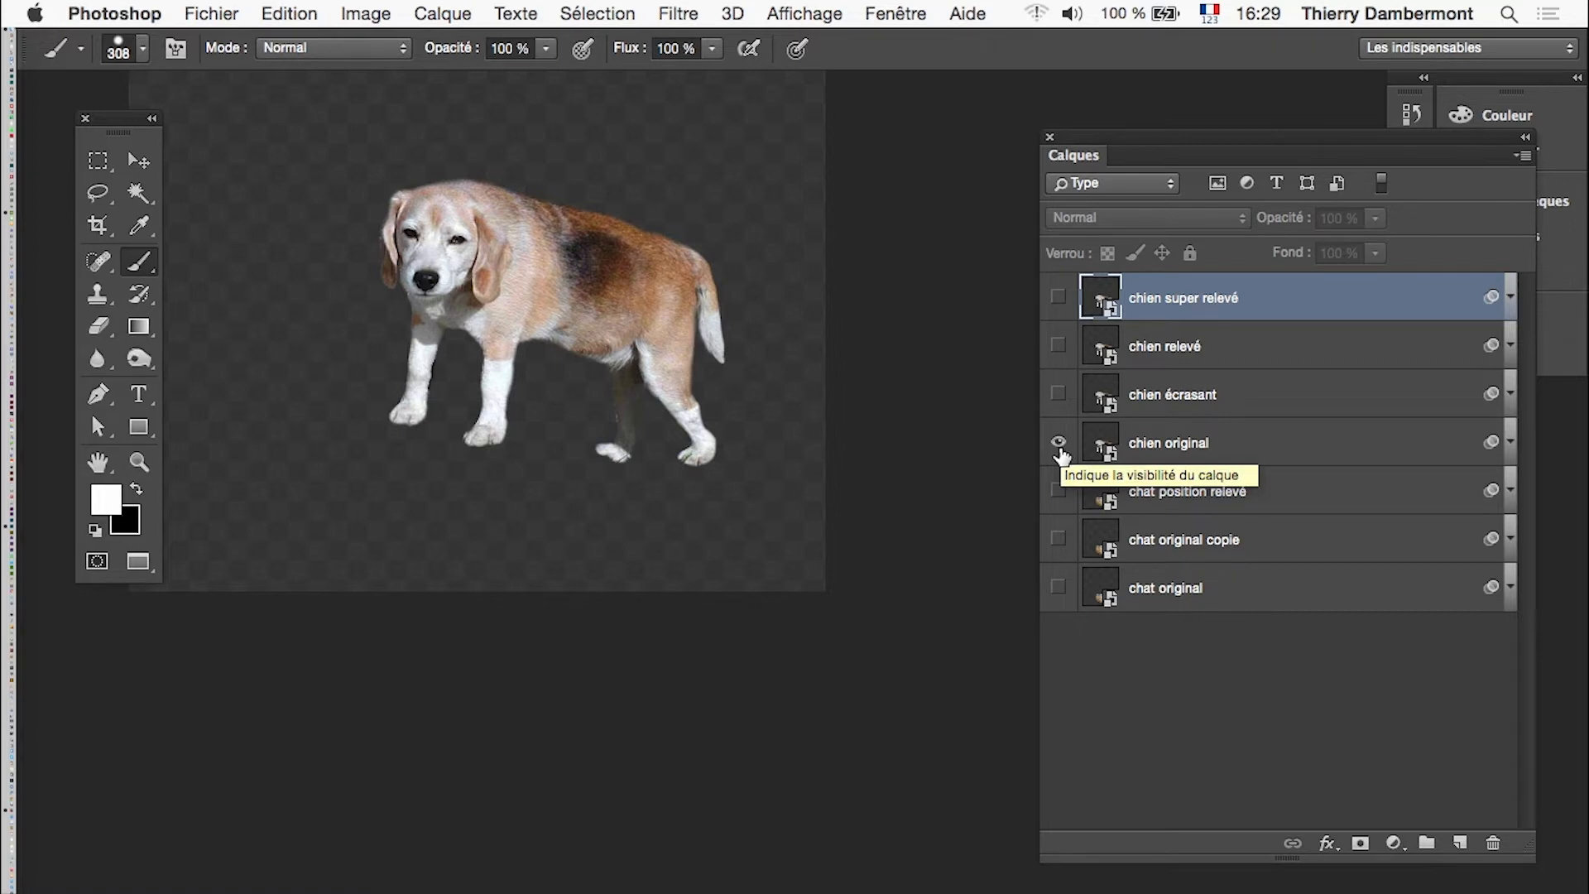
{"action": "left_click", "coordinate": [1060, 444]}
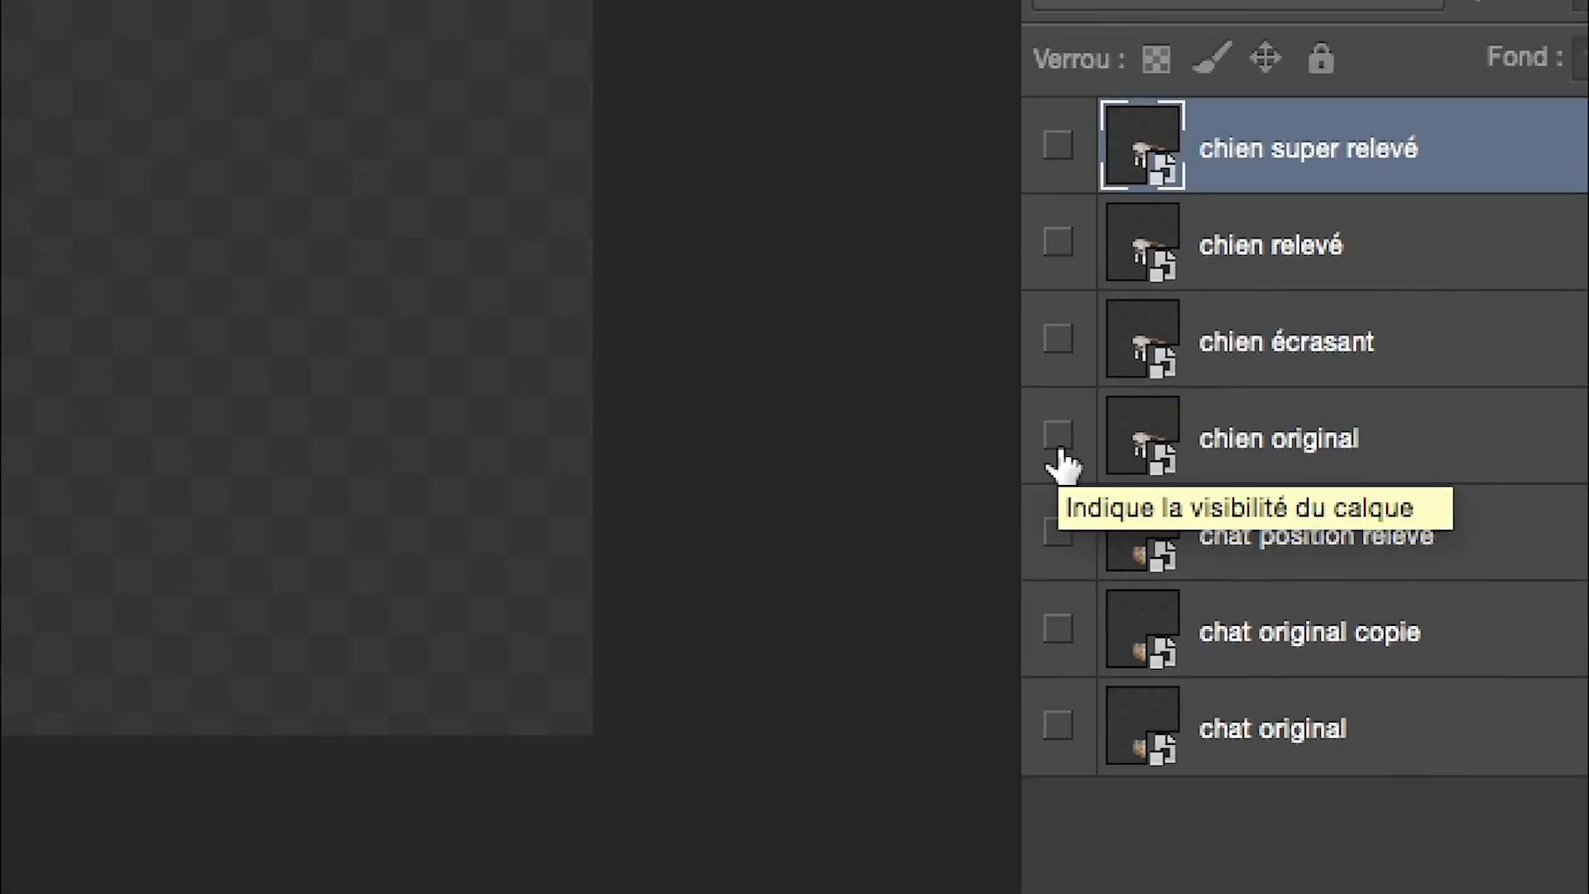
{"action": "left_click", "coordinate": [1039, 401]}
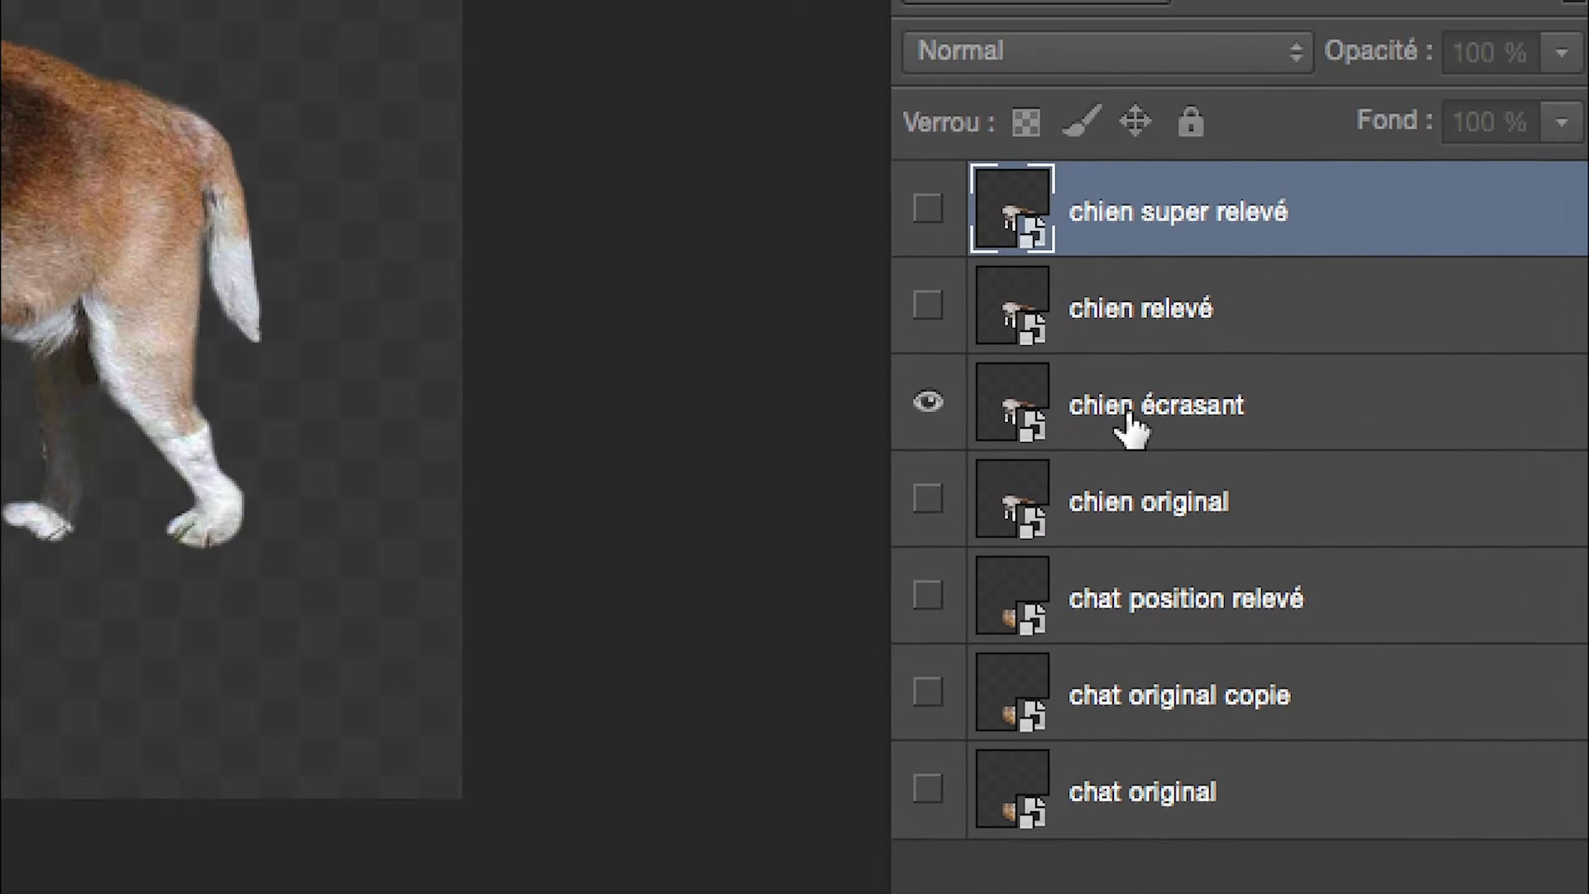
{"action": "left_click", "coordinate": [1232, 318]}
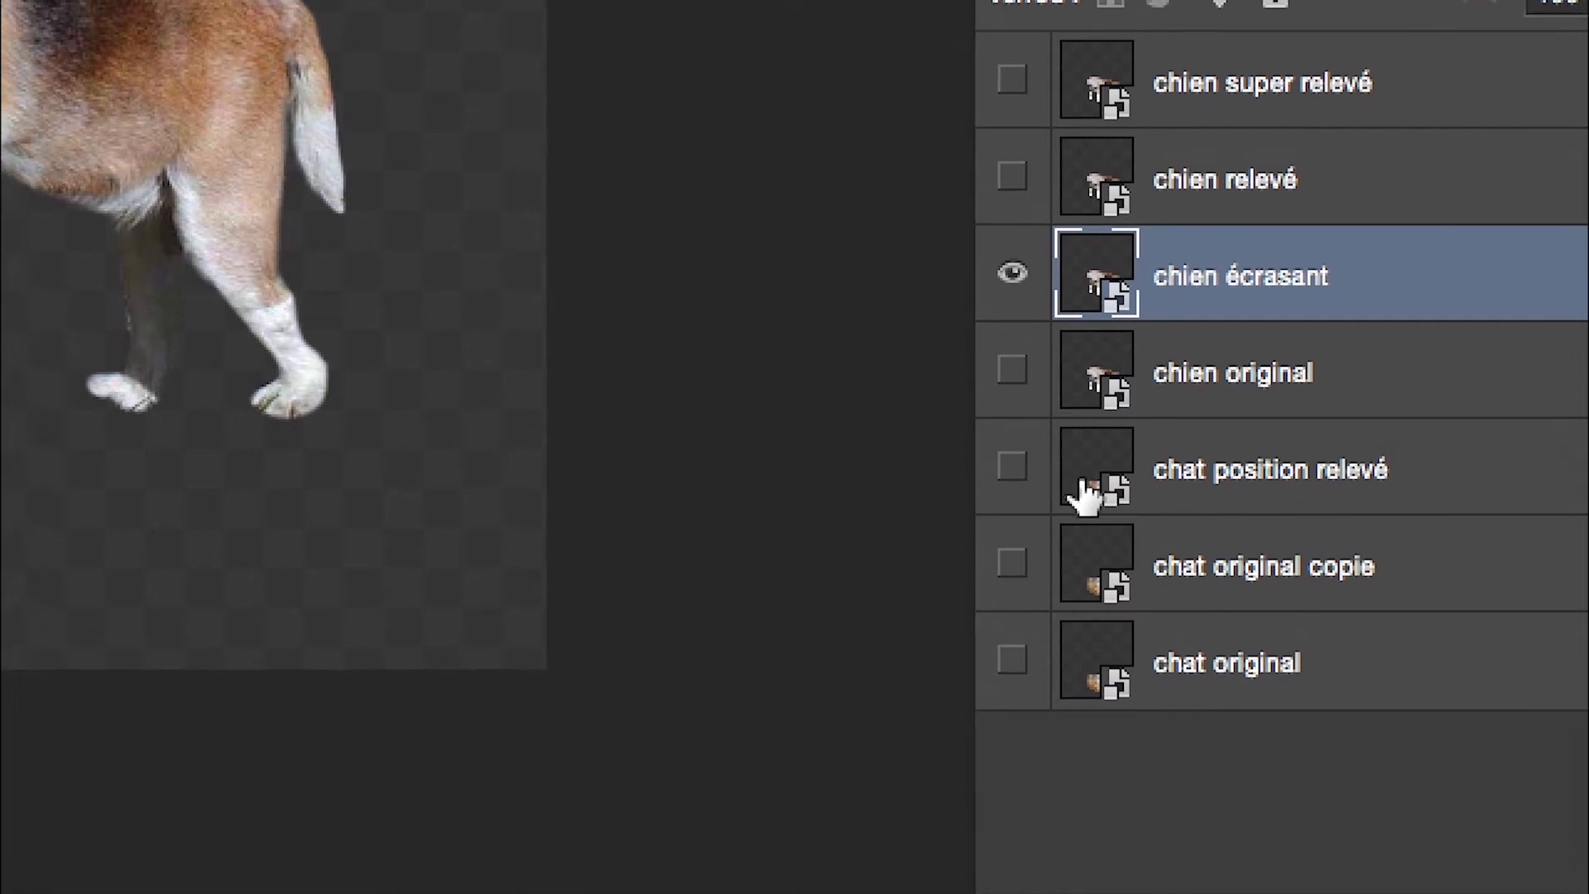
Step: Open the name of the layer "chat original copie" for editing and select the words "original copie"
{"action": "left_click", "coordinate": [1290, 564]}
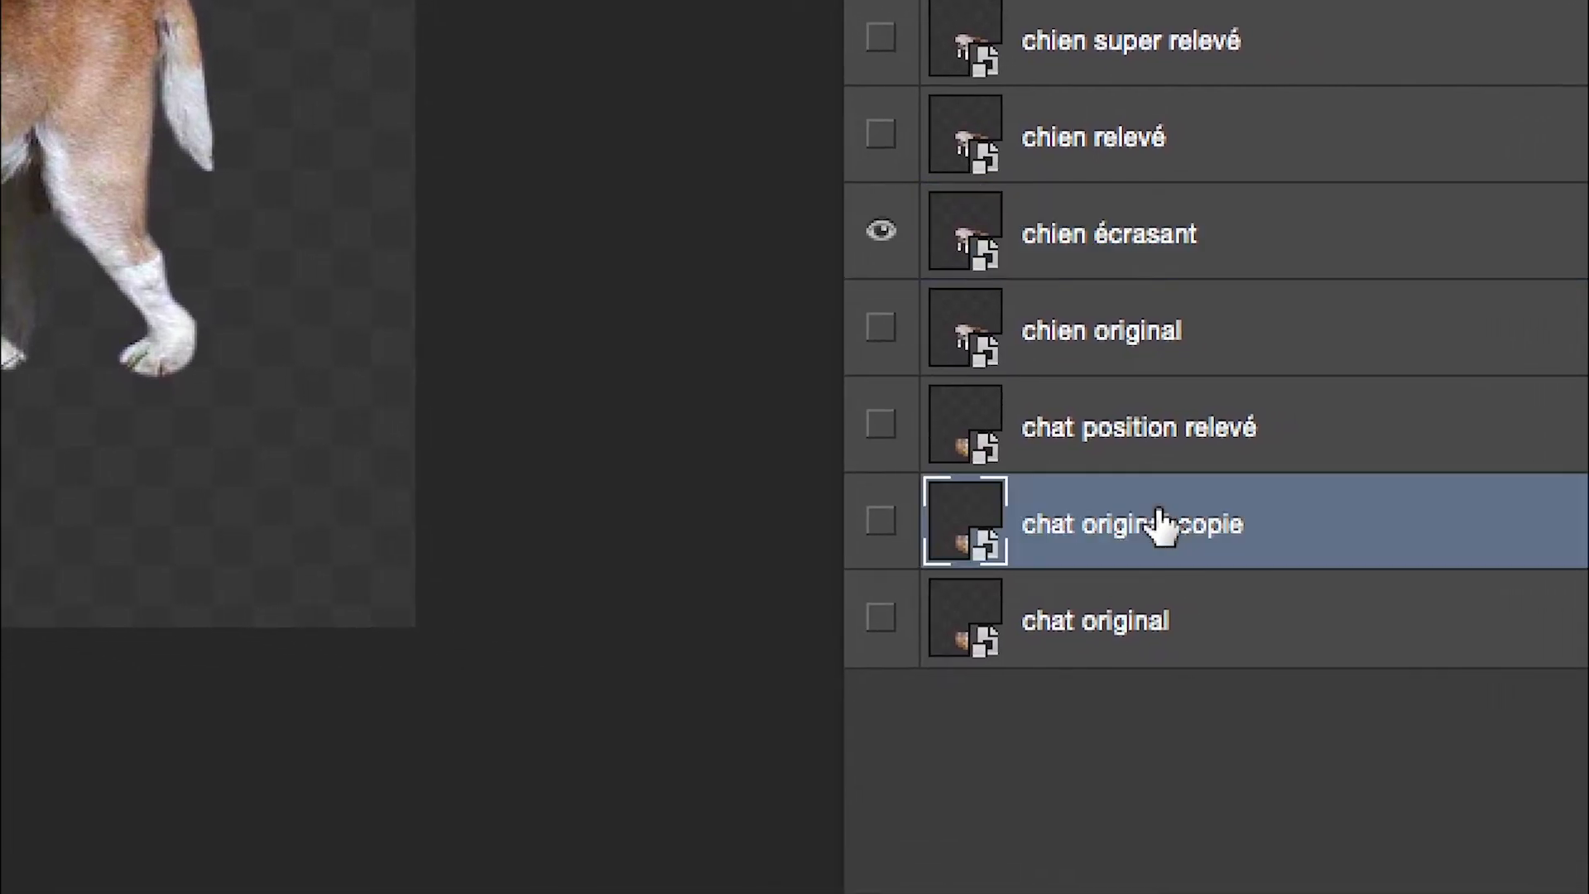
{"action": "double_click", "coordinate": [1161, 526]}
{"action": "left_click", "coordinate": [1137, 524]}
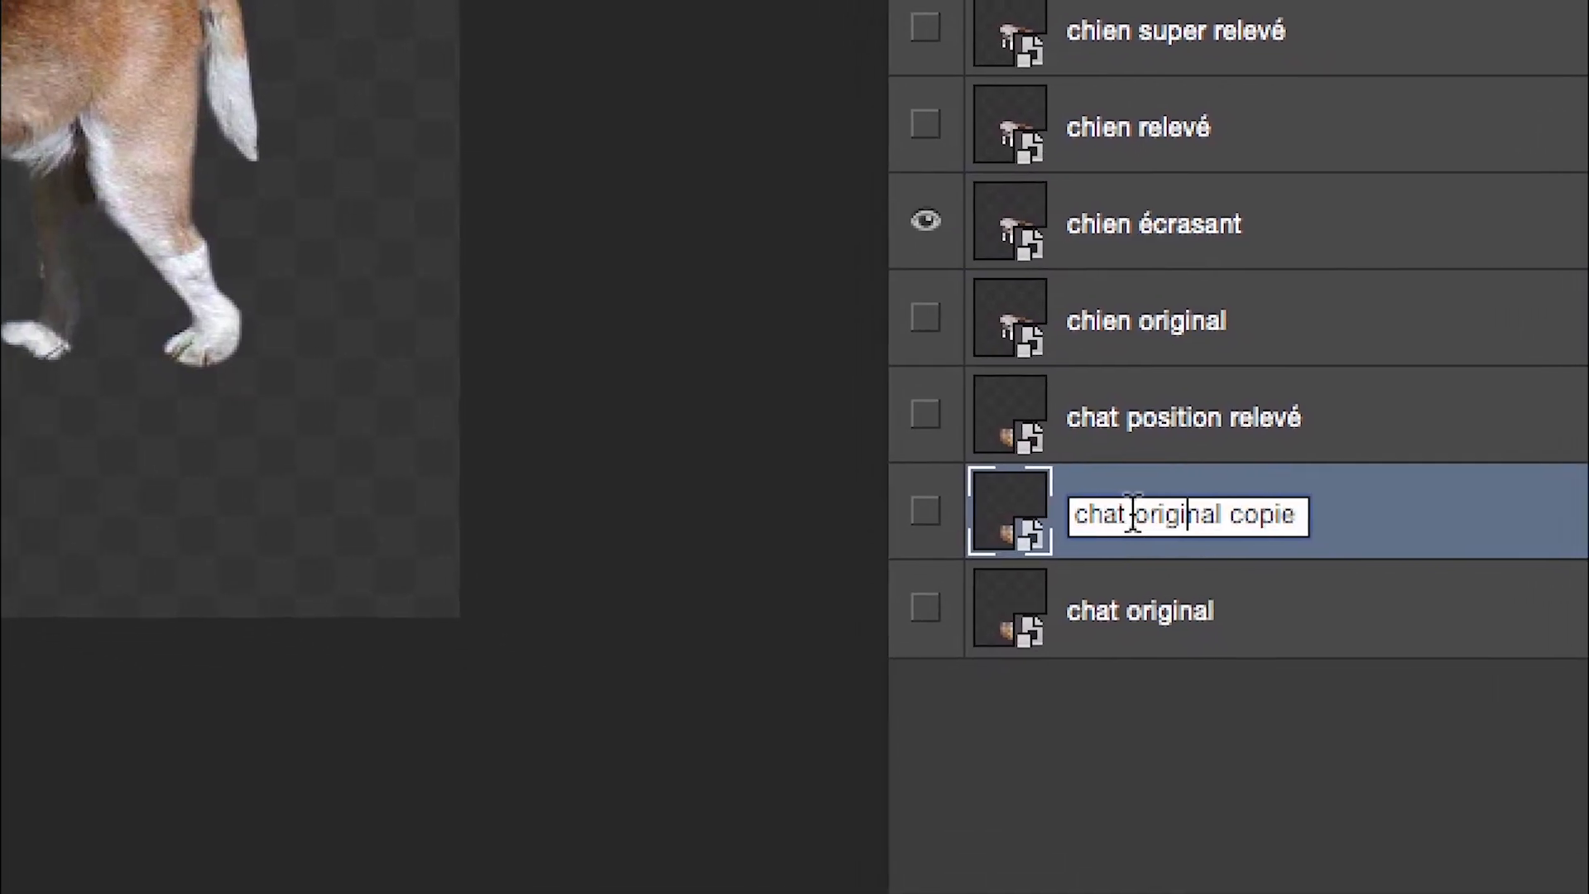
{"action": "left_click_drag", "start_coordinate": [1132, 515], "coordinate": [1299, 521]}
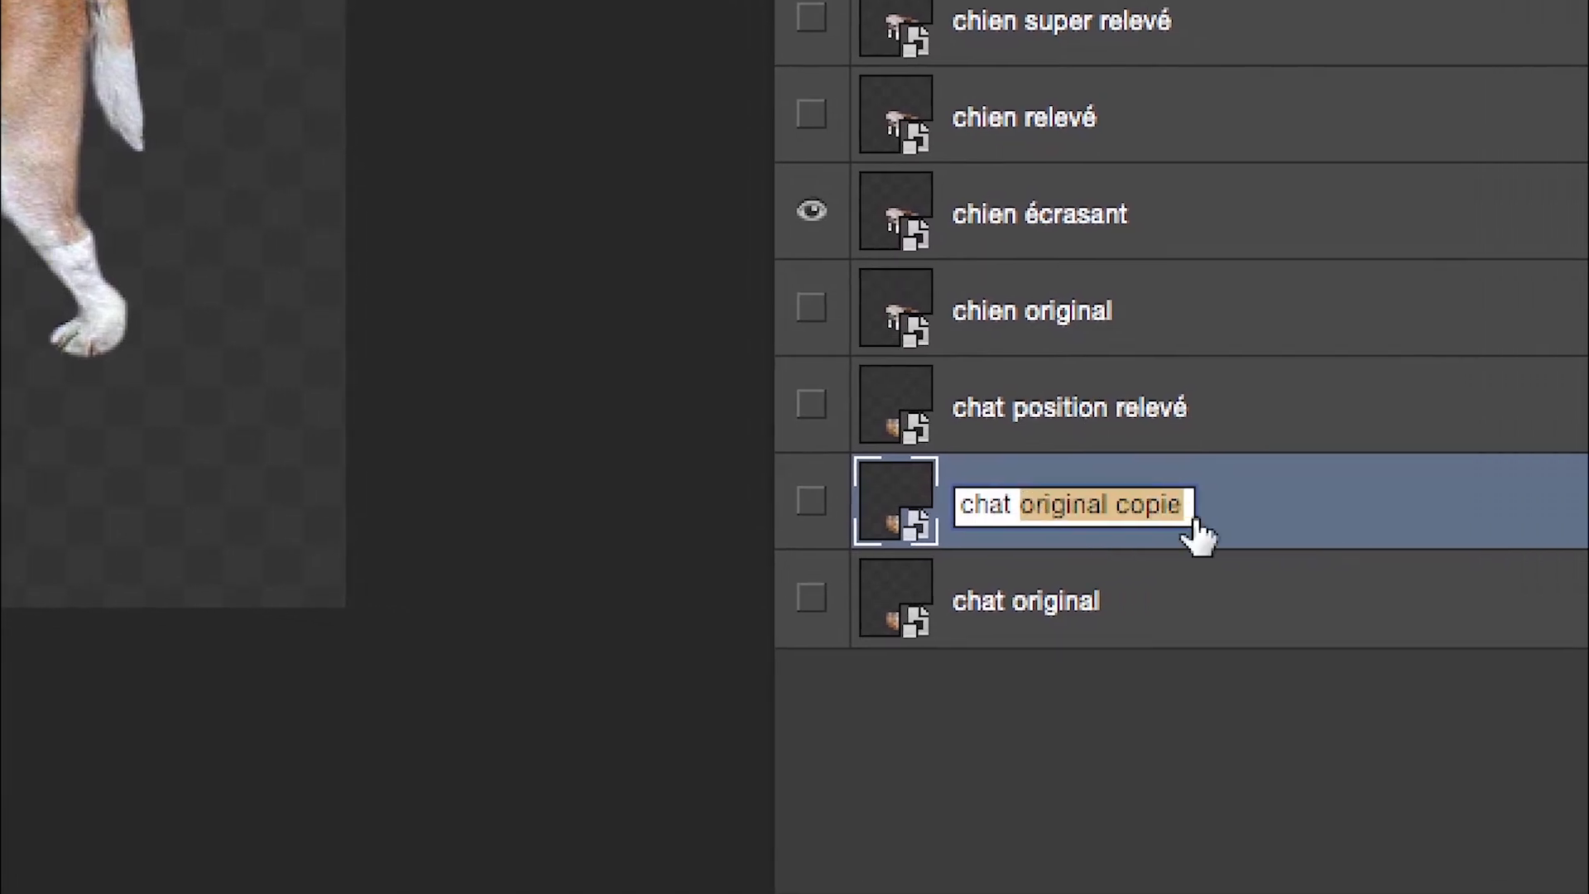
Step: Rename the copied cat layer to "chat écrasé" and make it visible under the dog
{"action": "type", "text": "écrasé"}
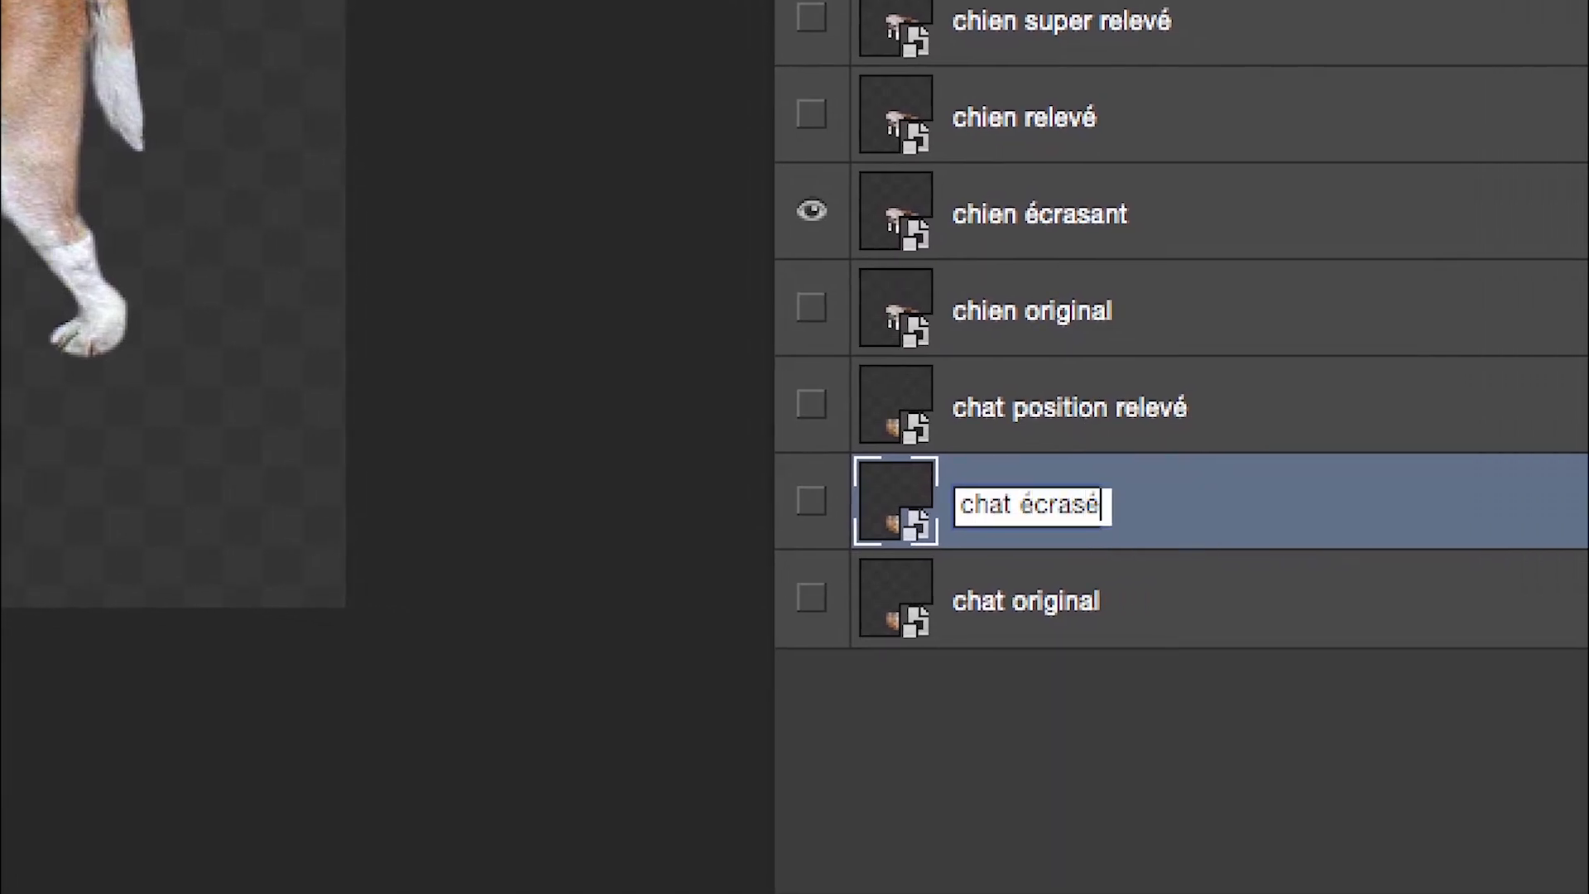
{"action": "key", "text": "Return"}
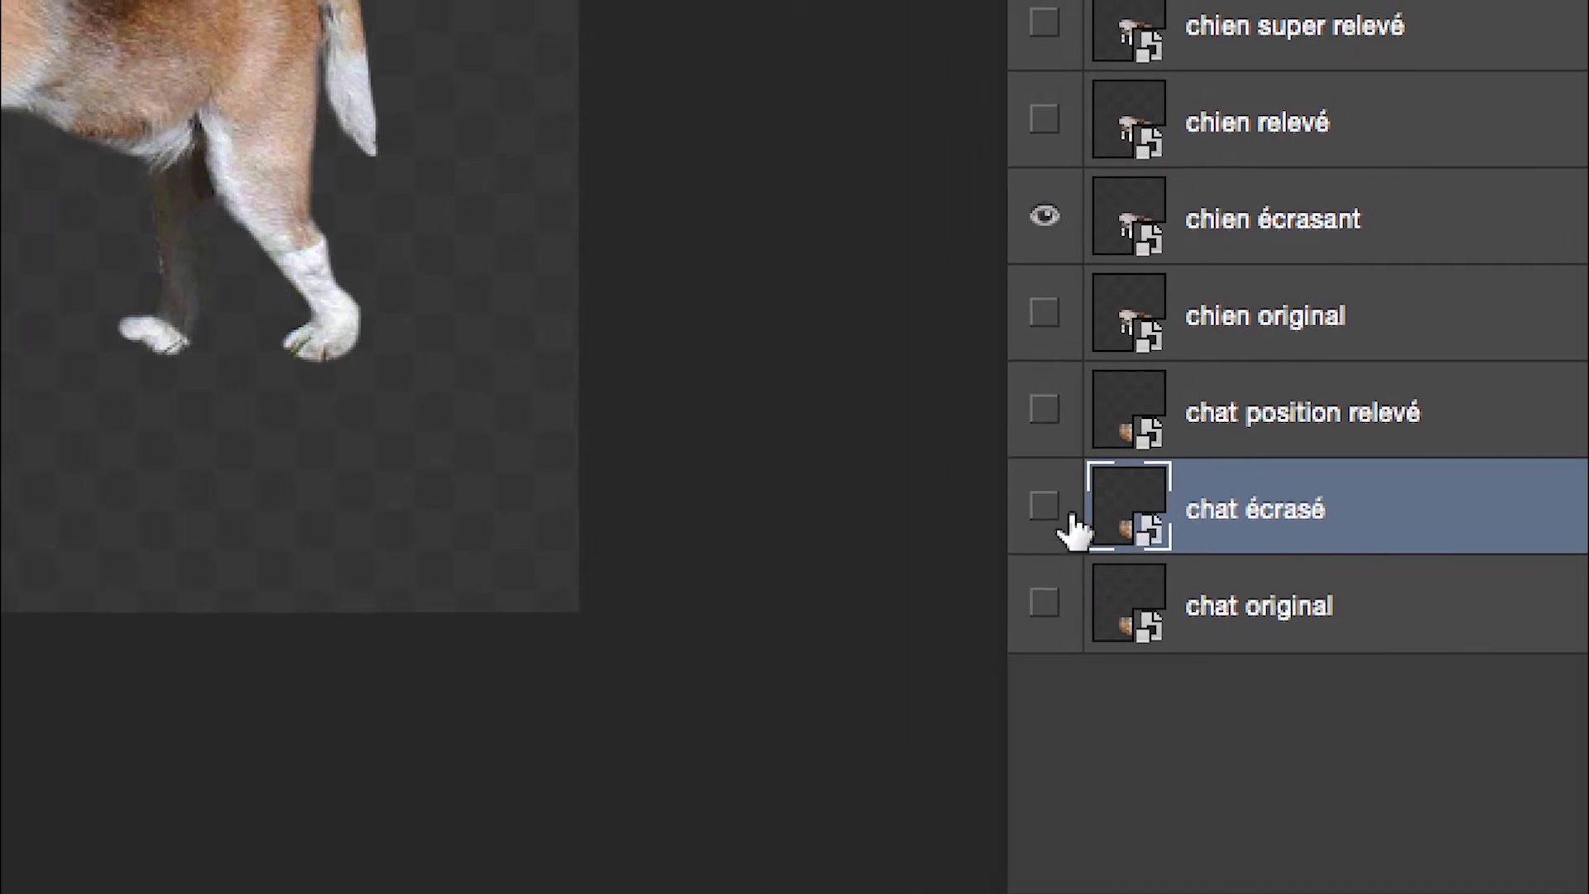
{"action": "left_click", "coordinate": [812, 501]}
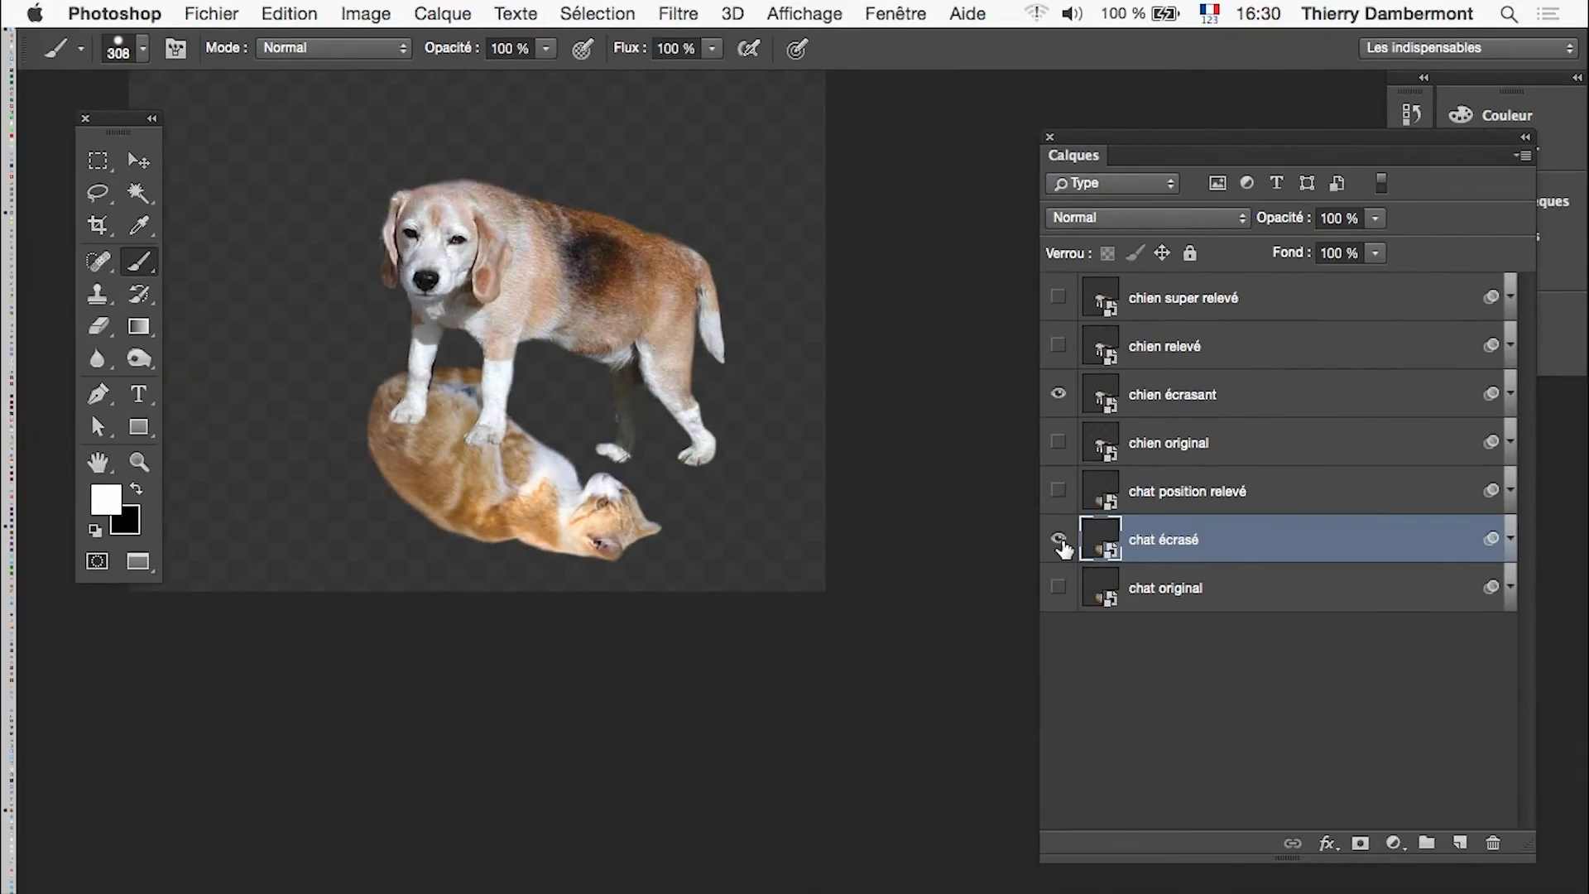
Step: Display the Montage panel for building the animation
{"action": "left_click", "coordinate": [896, 13]}
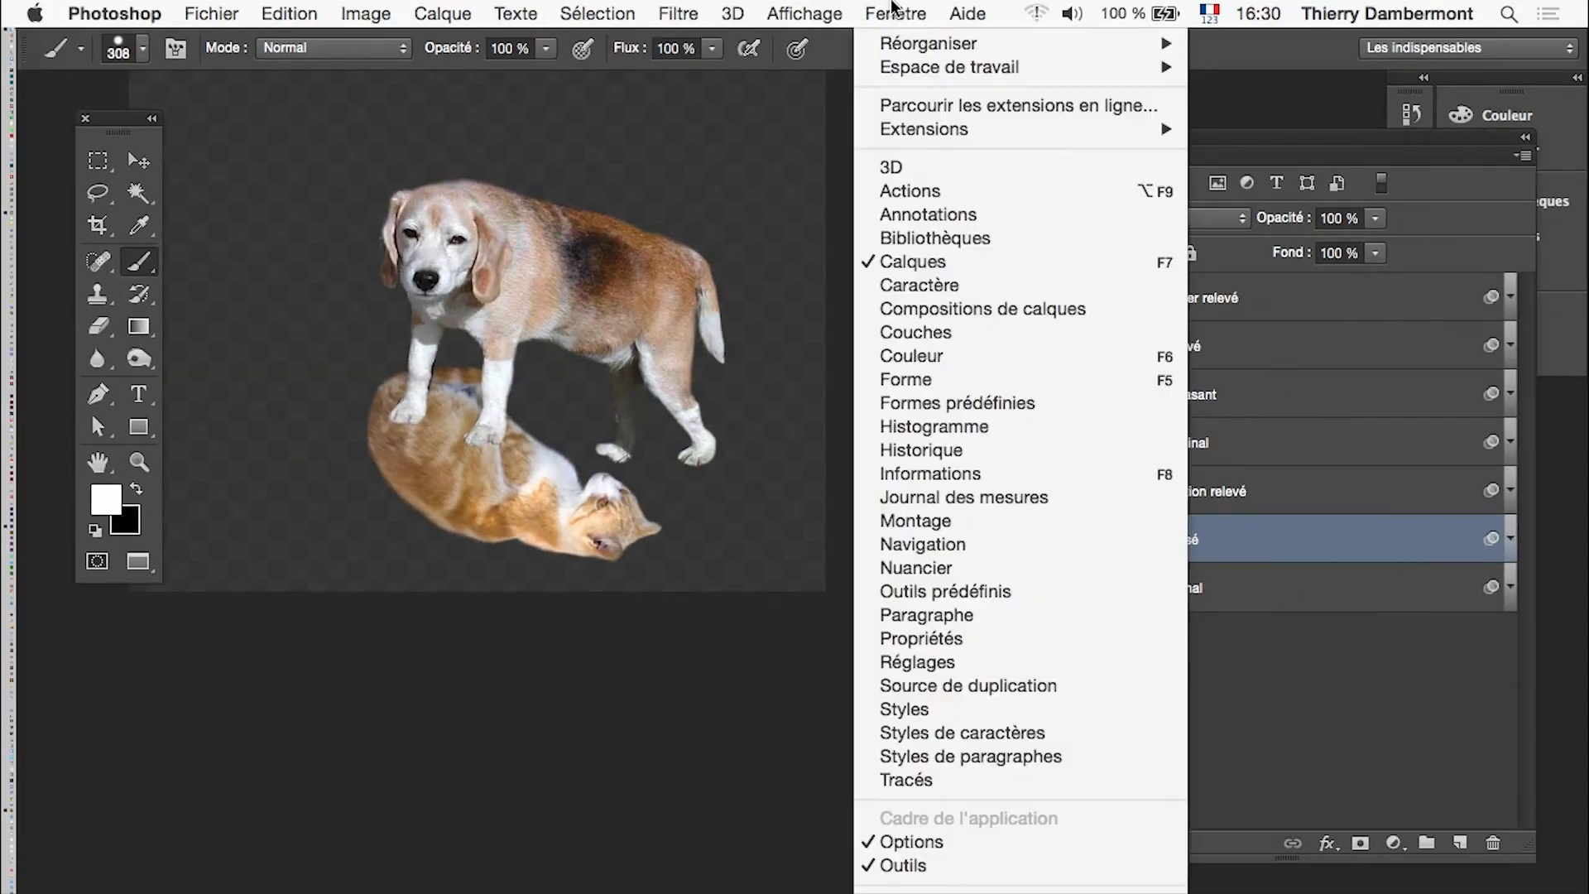
{"action": "left_click", "coordinate": [941, 525]}
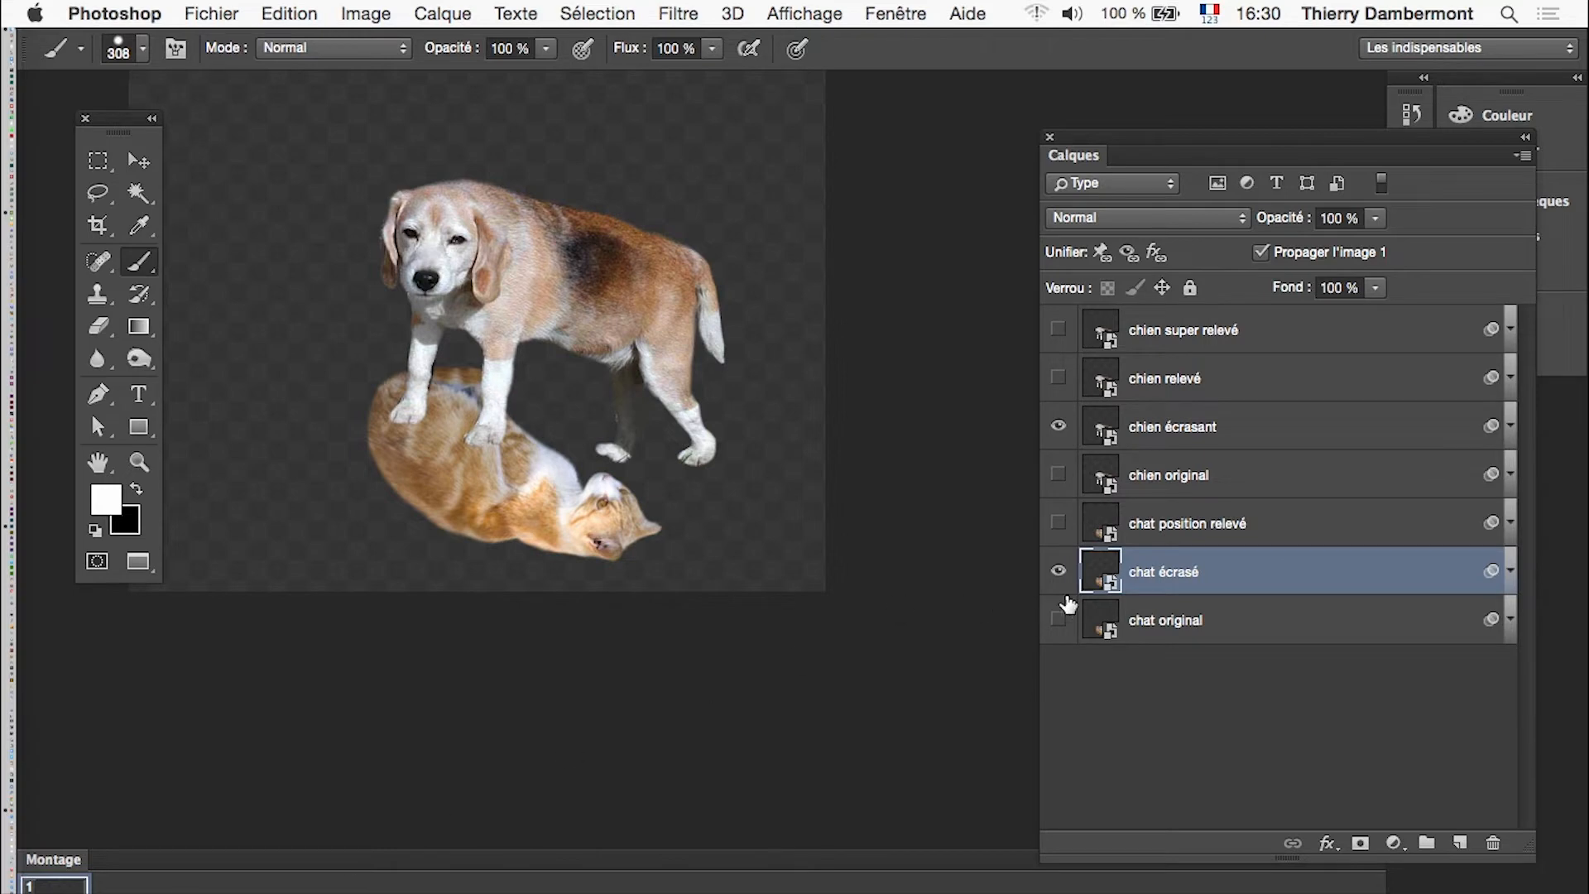
Step: Edit the puppet warp on "chat écrasé", adding pins along the cat's body and curling its head up towards the dog, and apply it
{"action": "left_click", "coordinate": [1510, 571]}
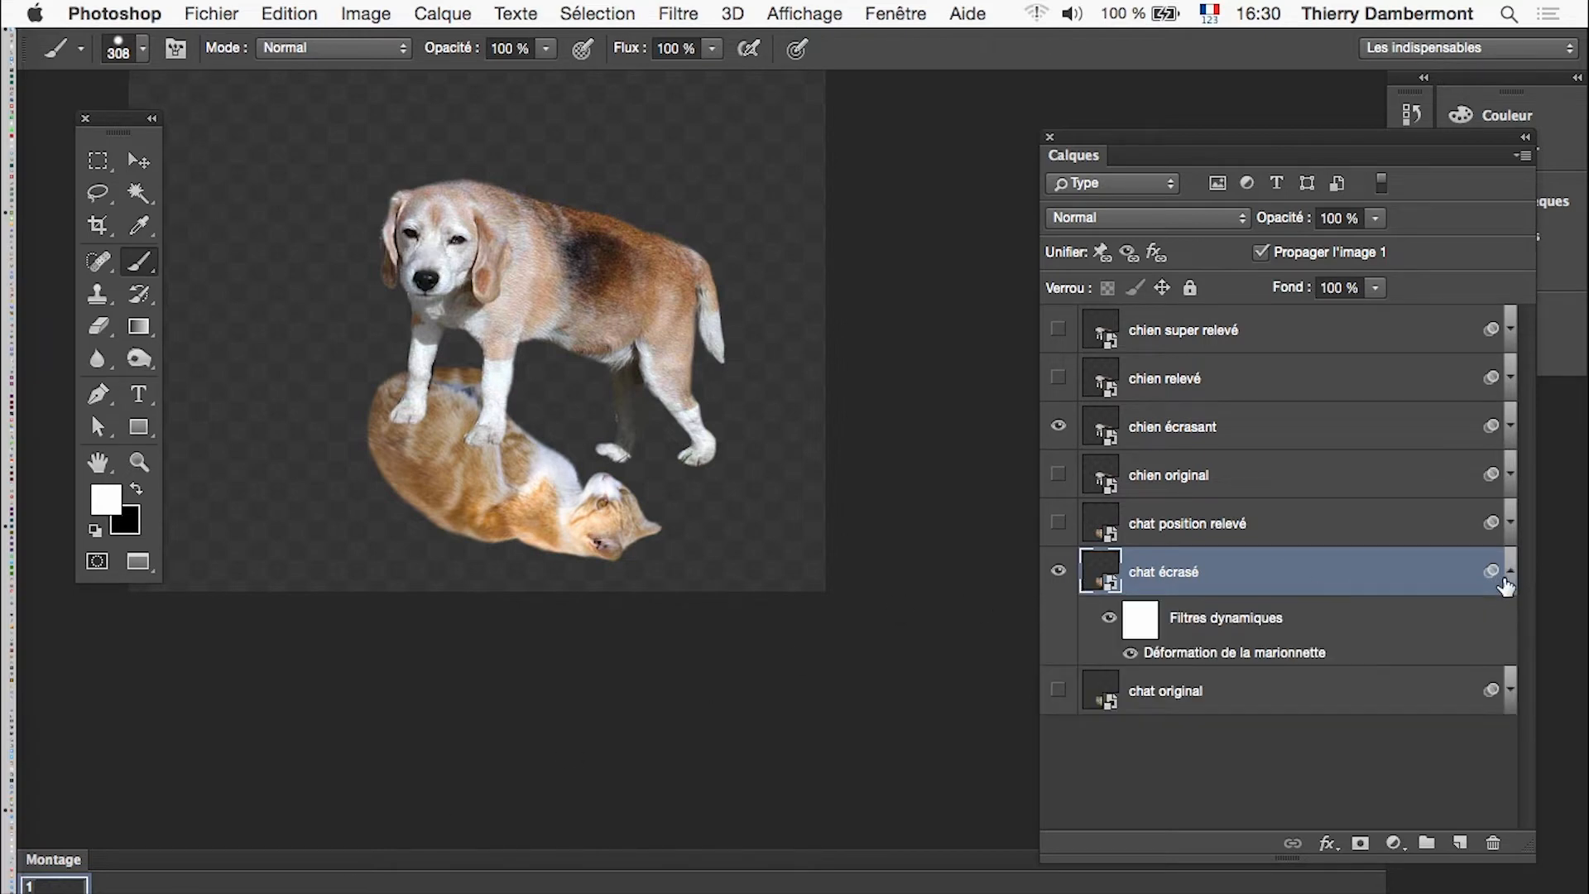
{"action": "double_click", "coordinate": [1276, 654]}
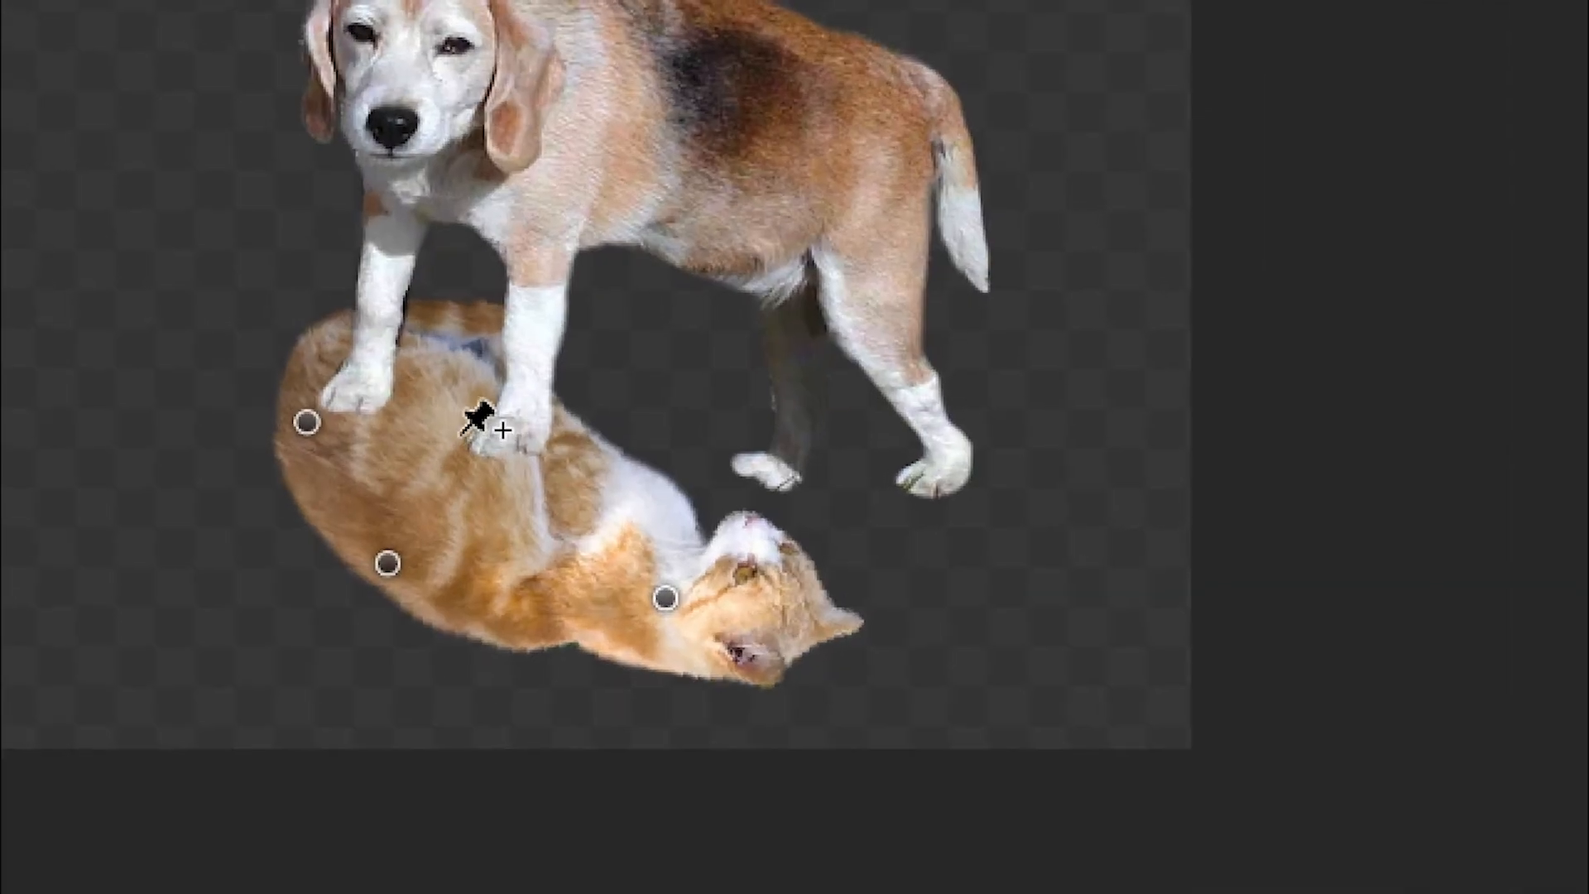
{"action": "left_click", "coordinate": [461, 428]}
{"action": "left_click_drag", "start_coordinate": [462, 428], "coordinate": [538, 493]}
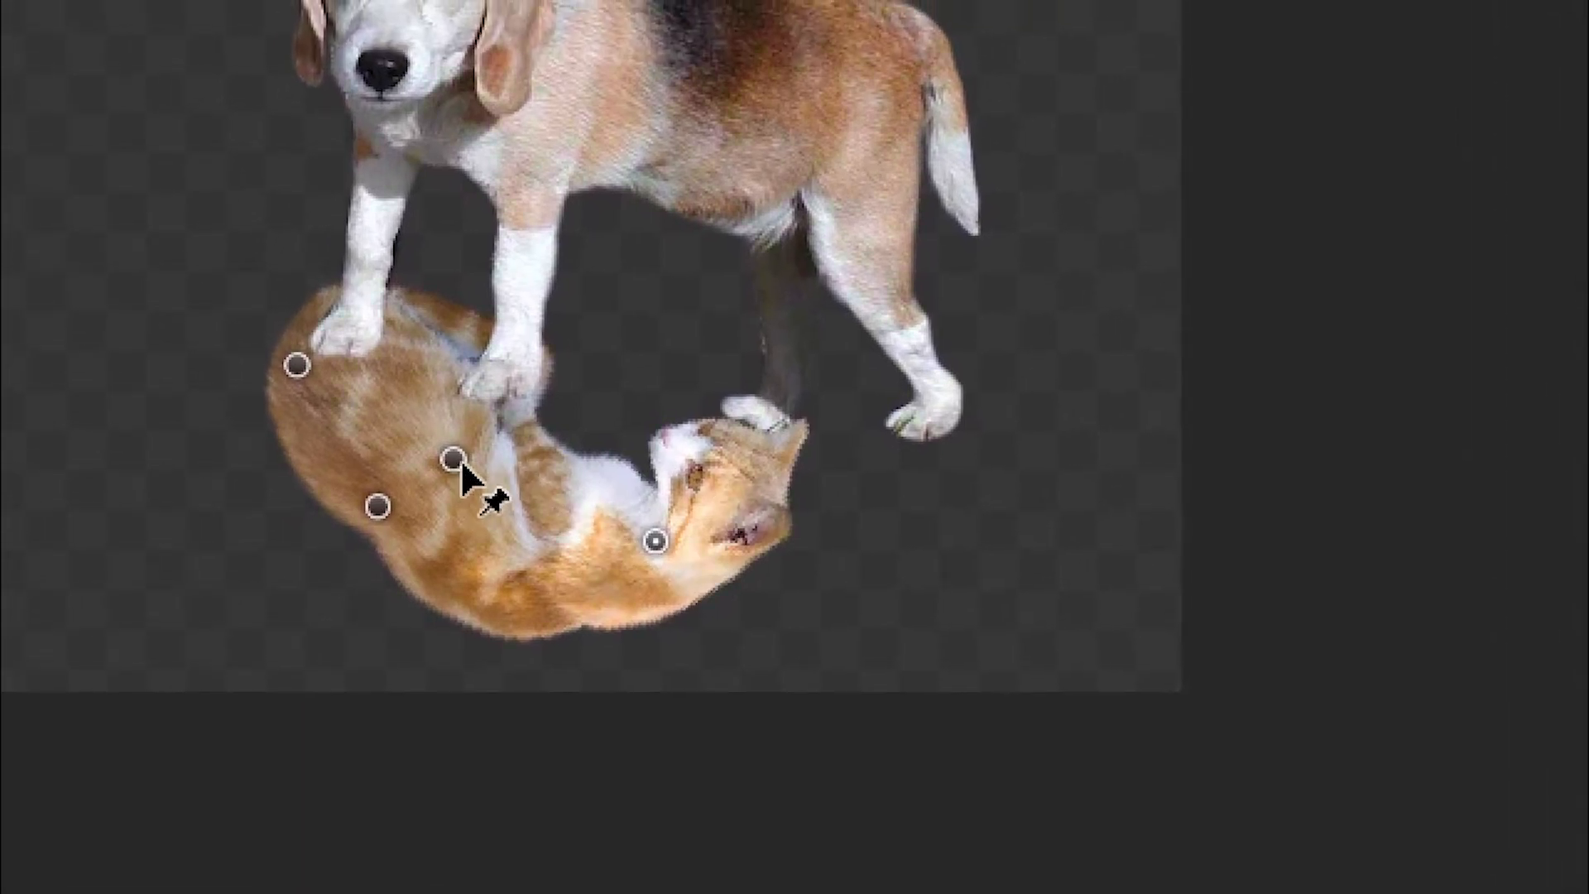
{"action": "left_click_drag", "start_coordinate": [455, 460], "coordinate": [498, 475]}
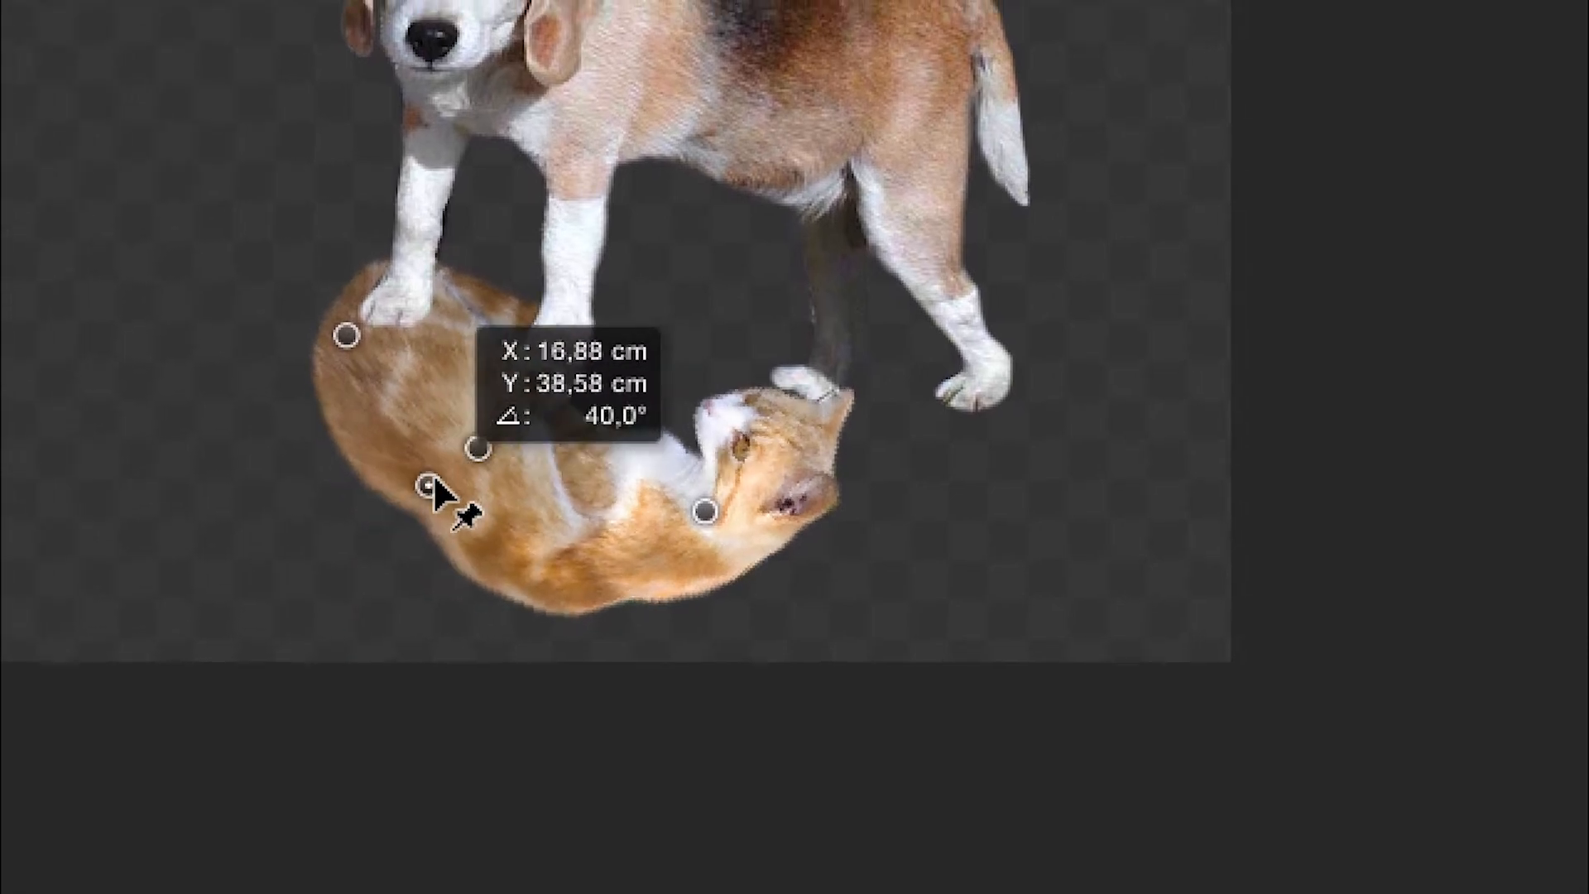
{"action": "left_click", "coordinate": [565, 553]}
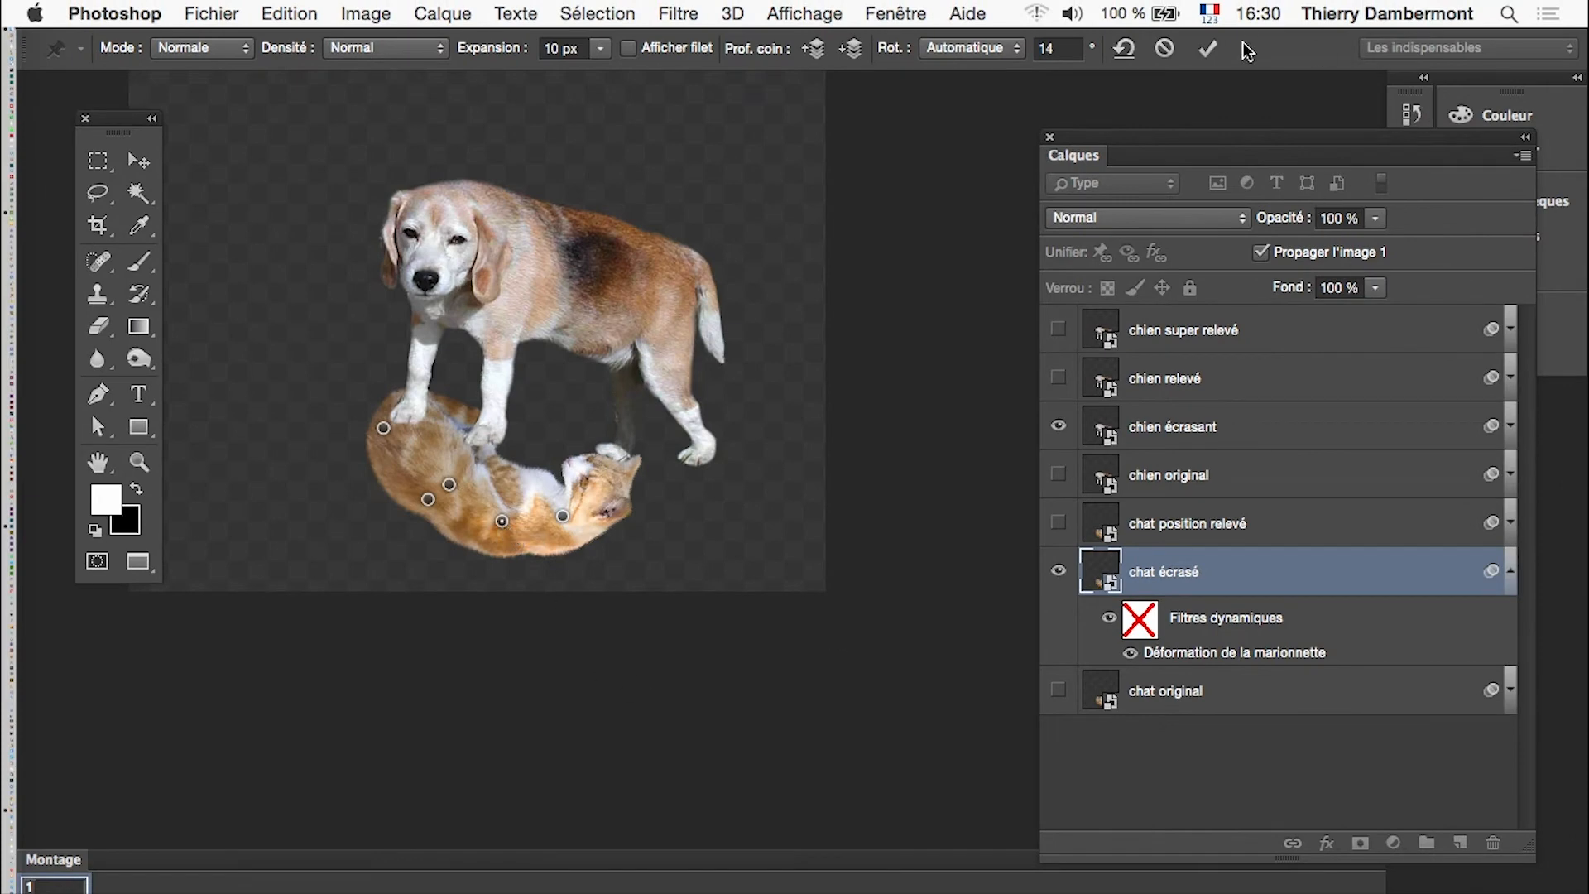
{"action": "left_click", "coordinate": [1207, 48]}
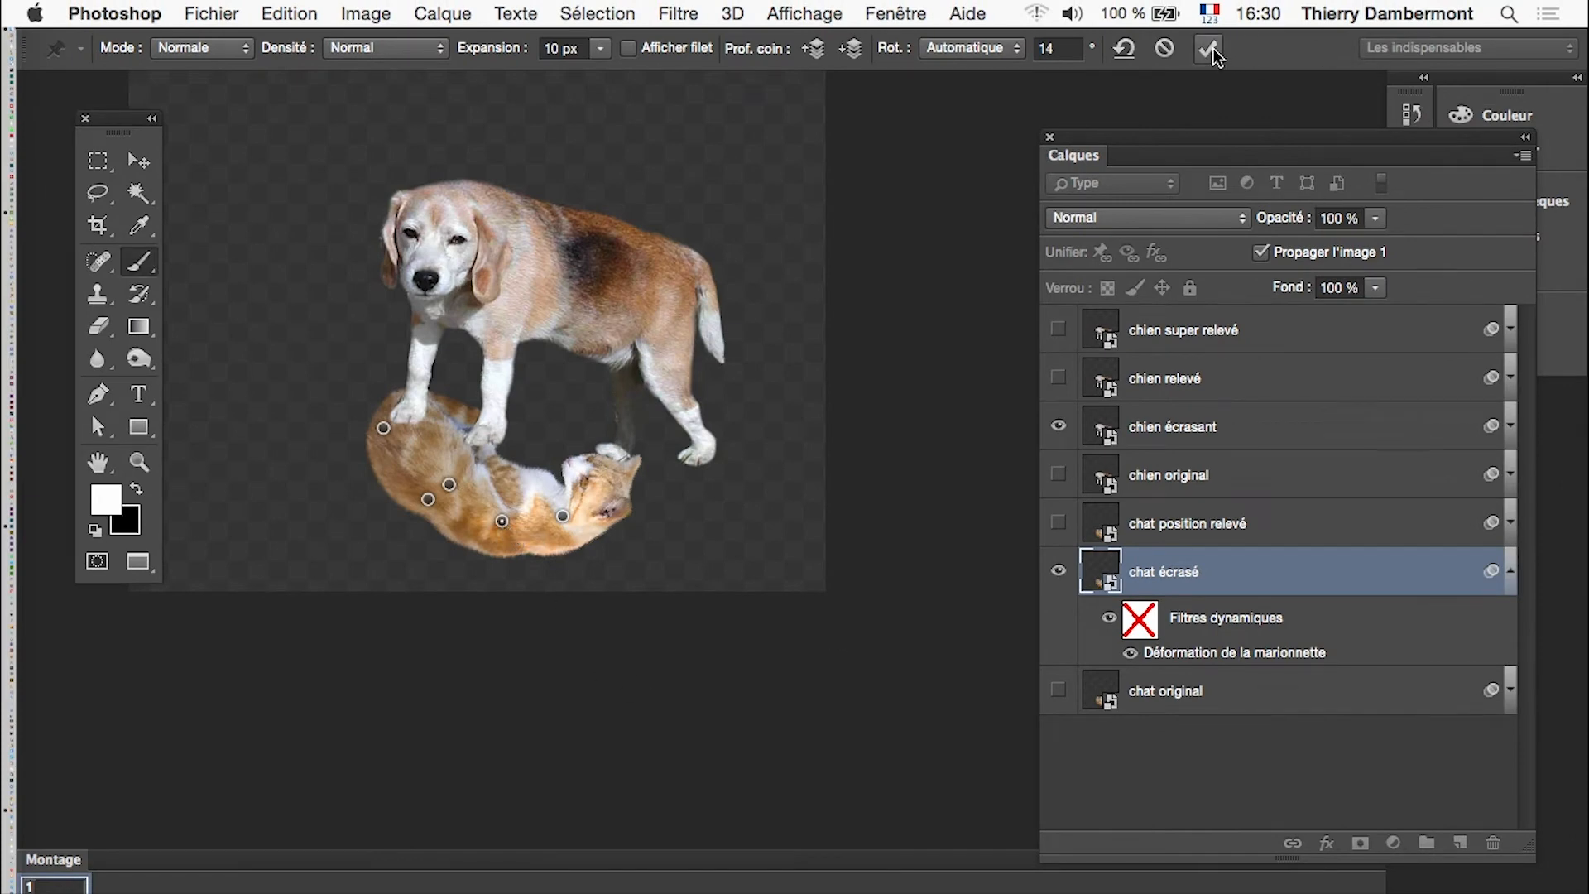
Step: Compare the "chat écrasé" and "chat original" poses by toggling their visibility, leaving only "chat écrasé" shown
{"action": "left_click", "coordinate": [1059, 572]}
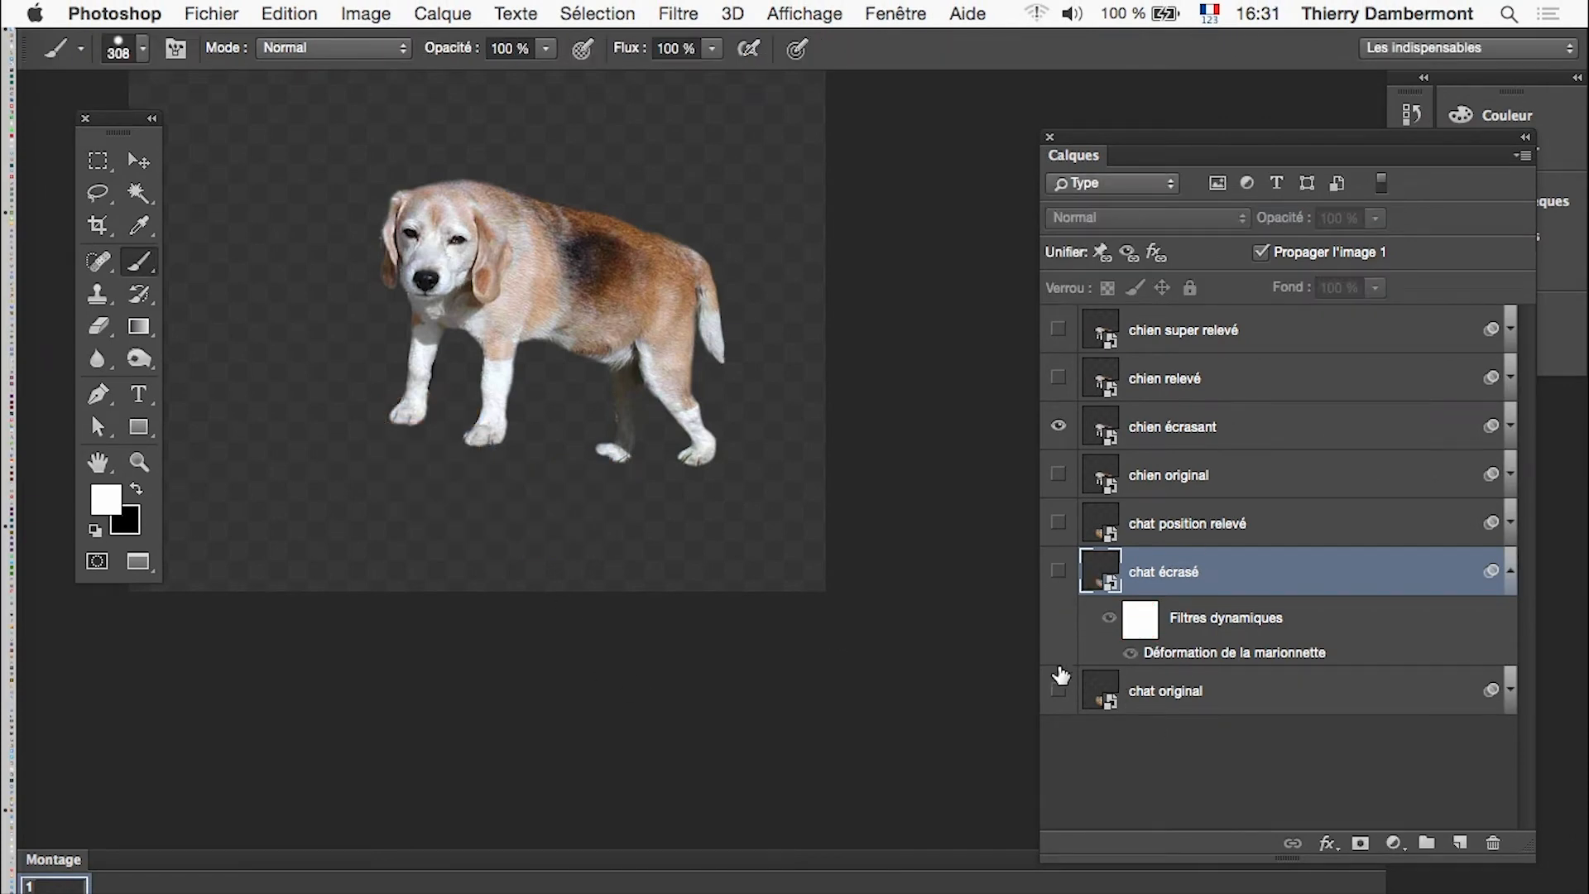
{"action": "left_click", "coordinate": [1059, 571]}
{"action": "left_click", "coordinate": [1059, 573]}
{"action": "left_click", "coordinate": [1058, 574]}
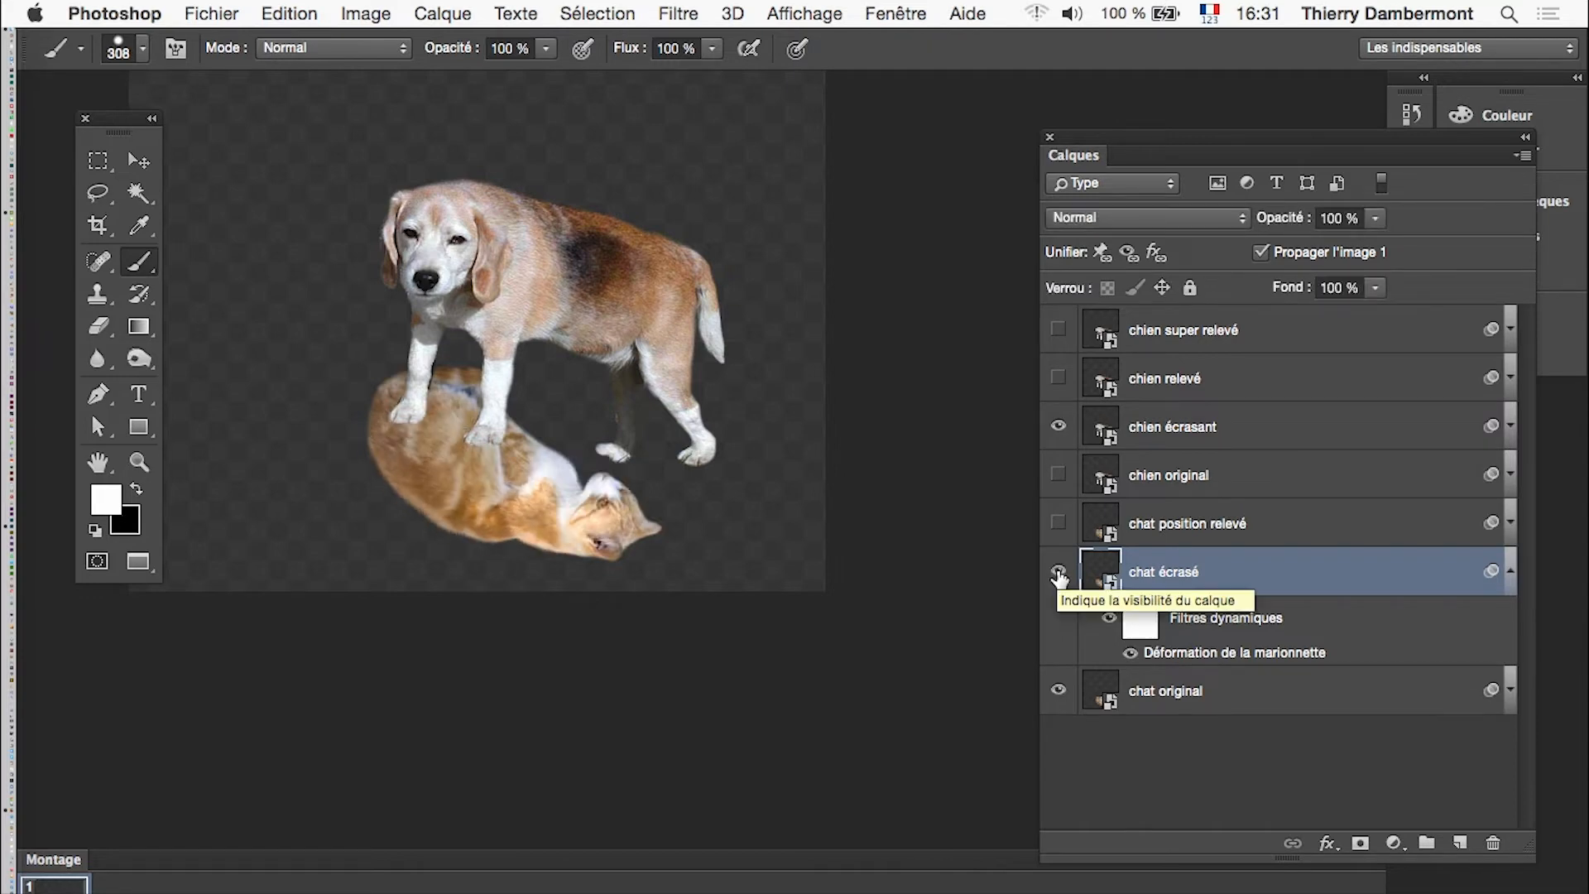
{"action": "left_click", "coordinate": [1060, 575]}
{"action": "left_click", "coordinate": [1063, 680]}
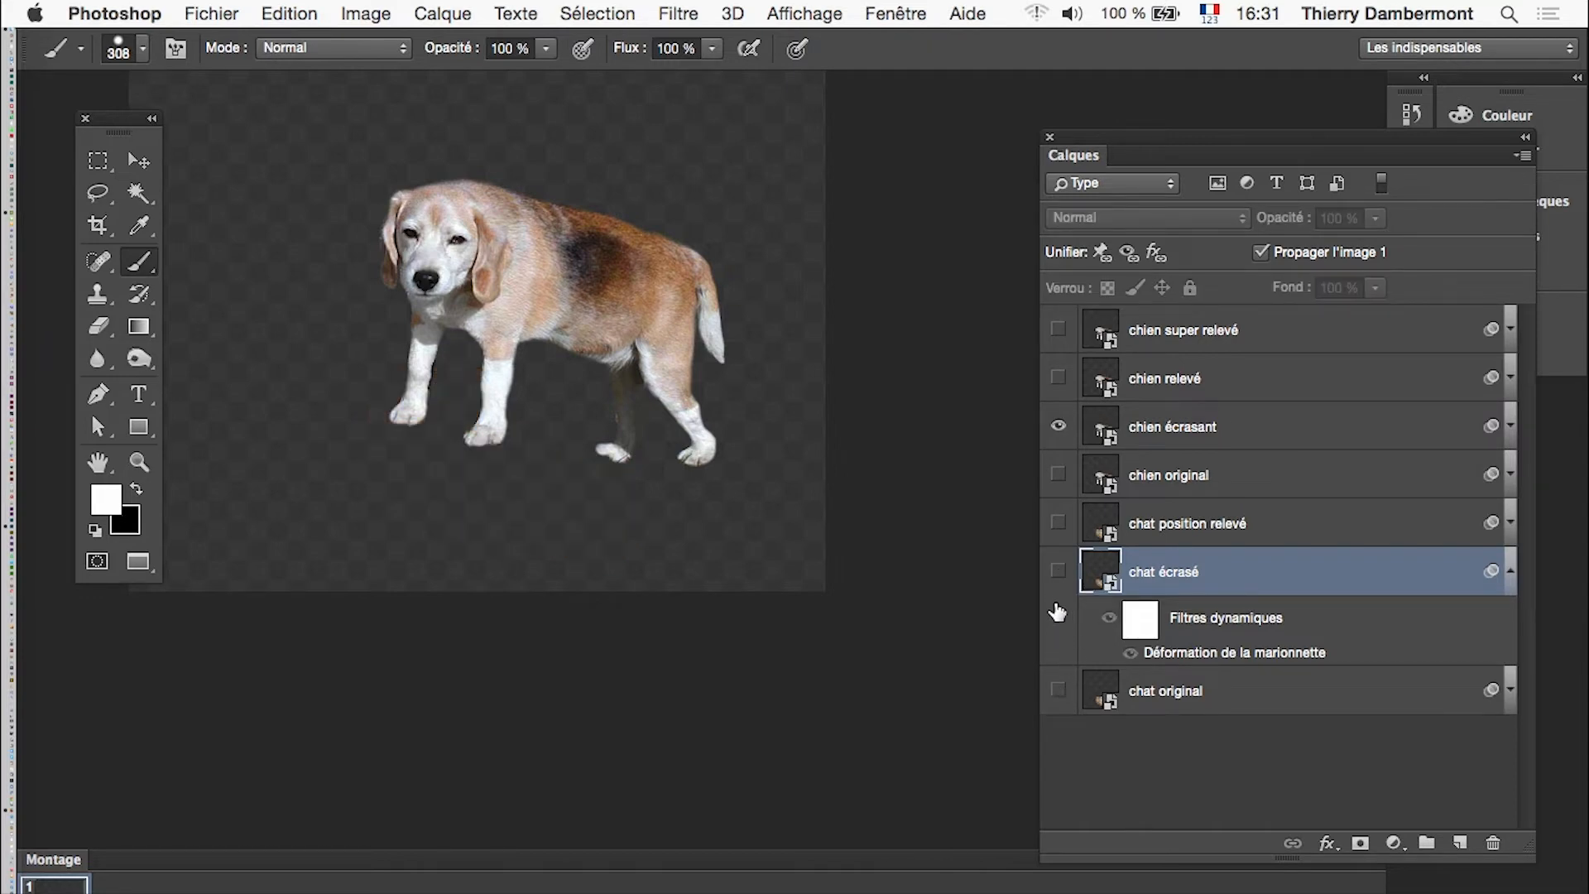
{"action": "left_click", "coordinate": [1059, 573]}
Step: Edit the puppet warp on "chien écrasant" and lower the head, chest and front-leg pins together onto the cat
{"action": "left_click", "coordinate": [1206, 437]}
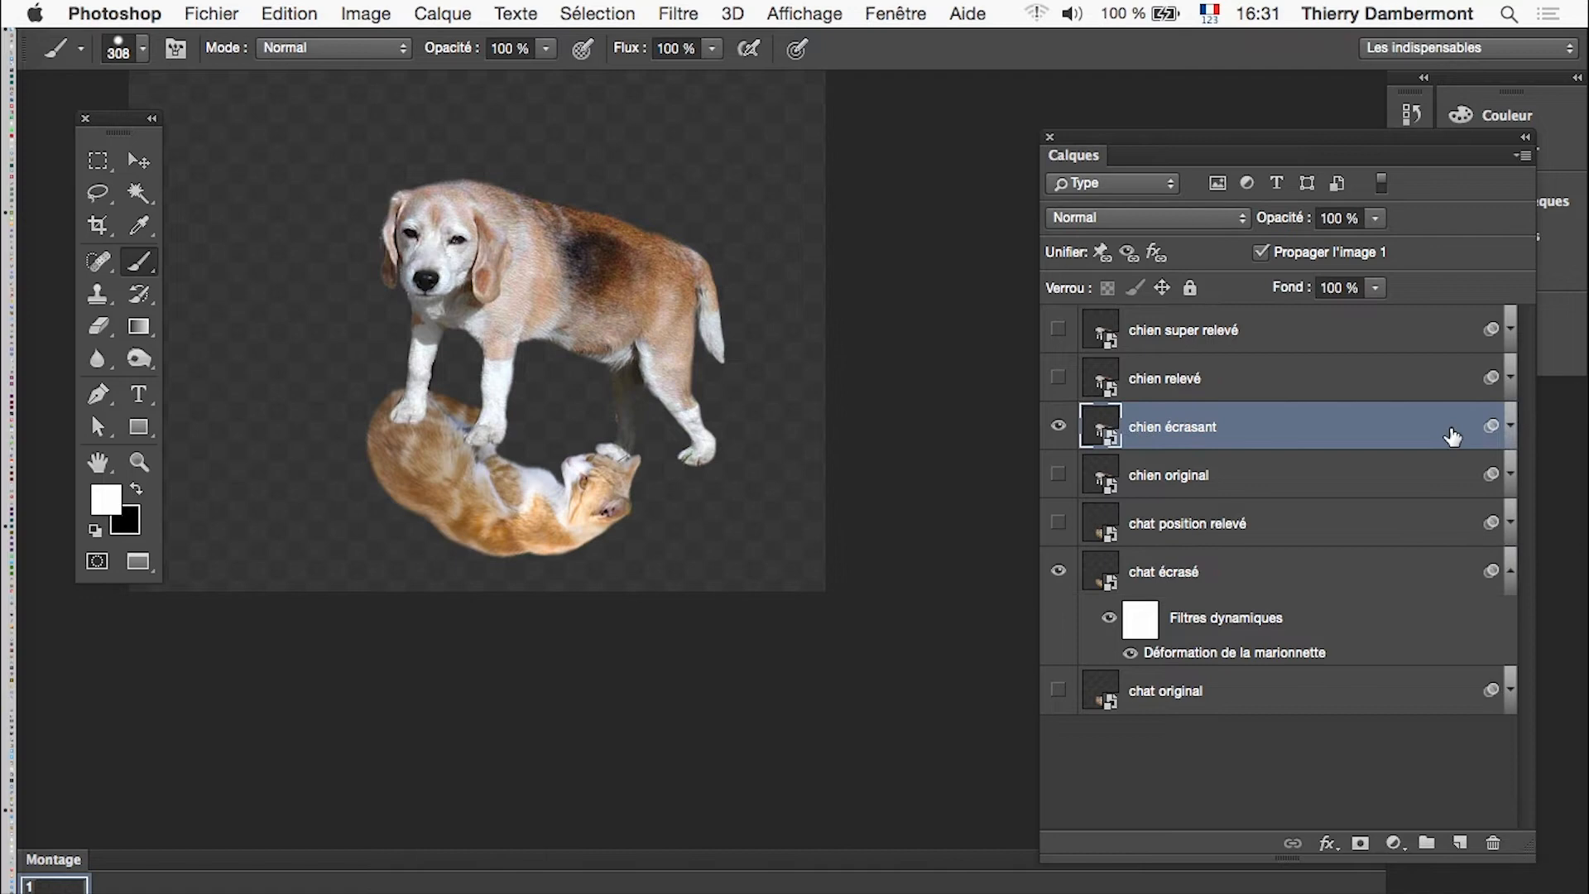
{"action": "left_click", "coordinate": [1510, 426]}
{"action": "double_click", "coordinate": [1237, 510]}
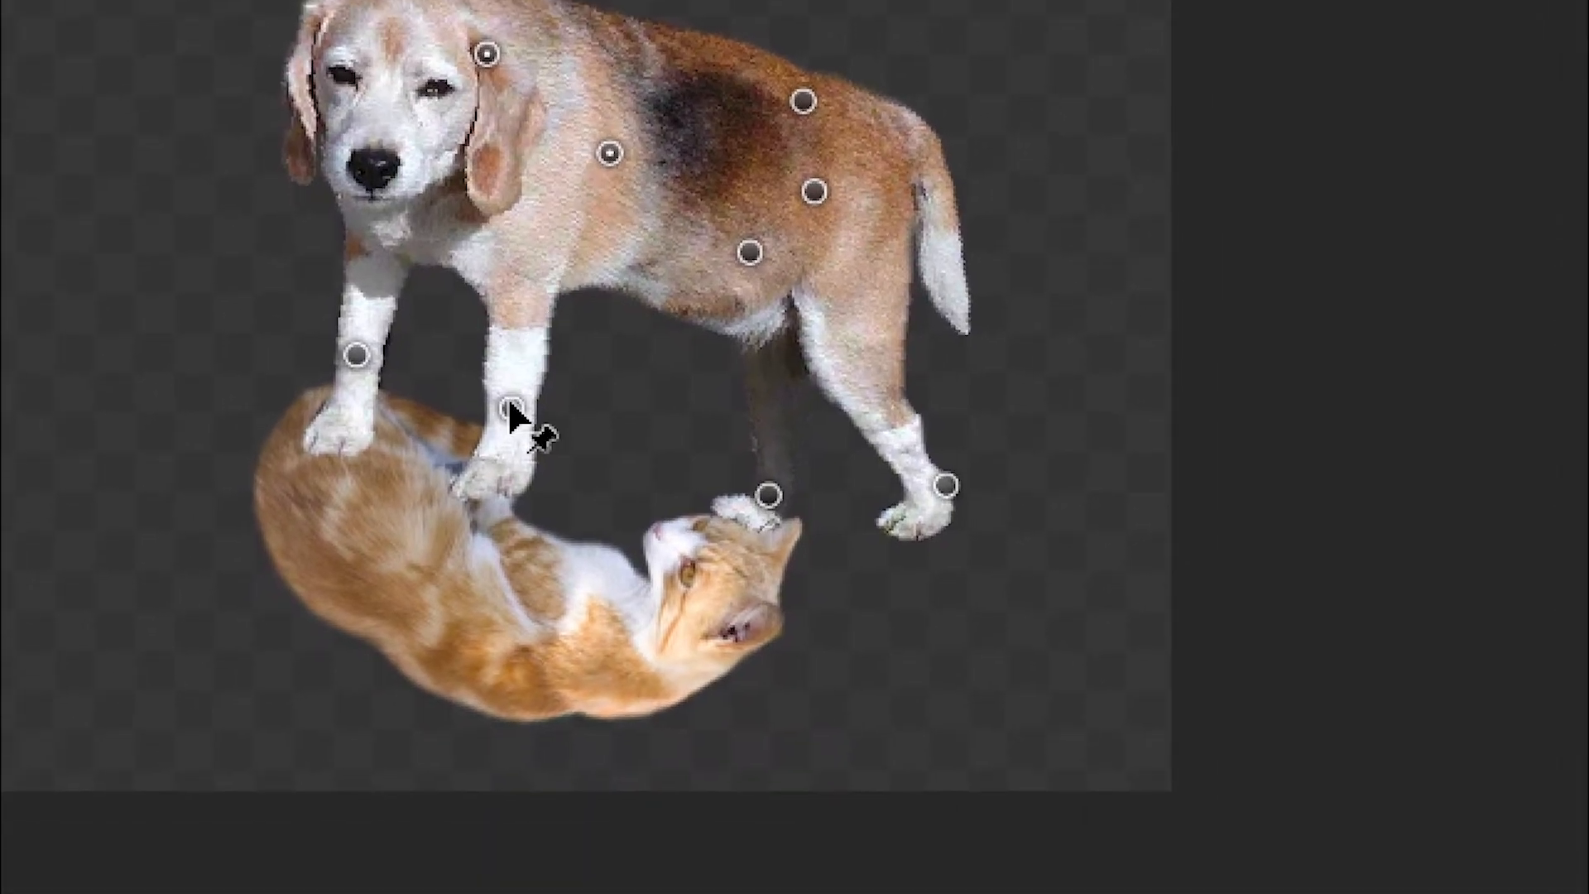
{"action": "left_click", "coordinate": [465, 545], "text": "shift"}
{"action": "left_click", "coordinate": [310, 492], "text": "shift"}
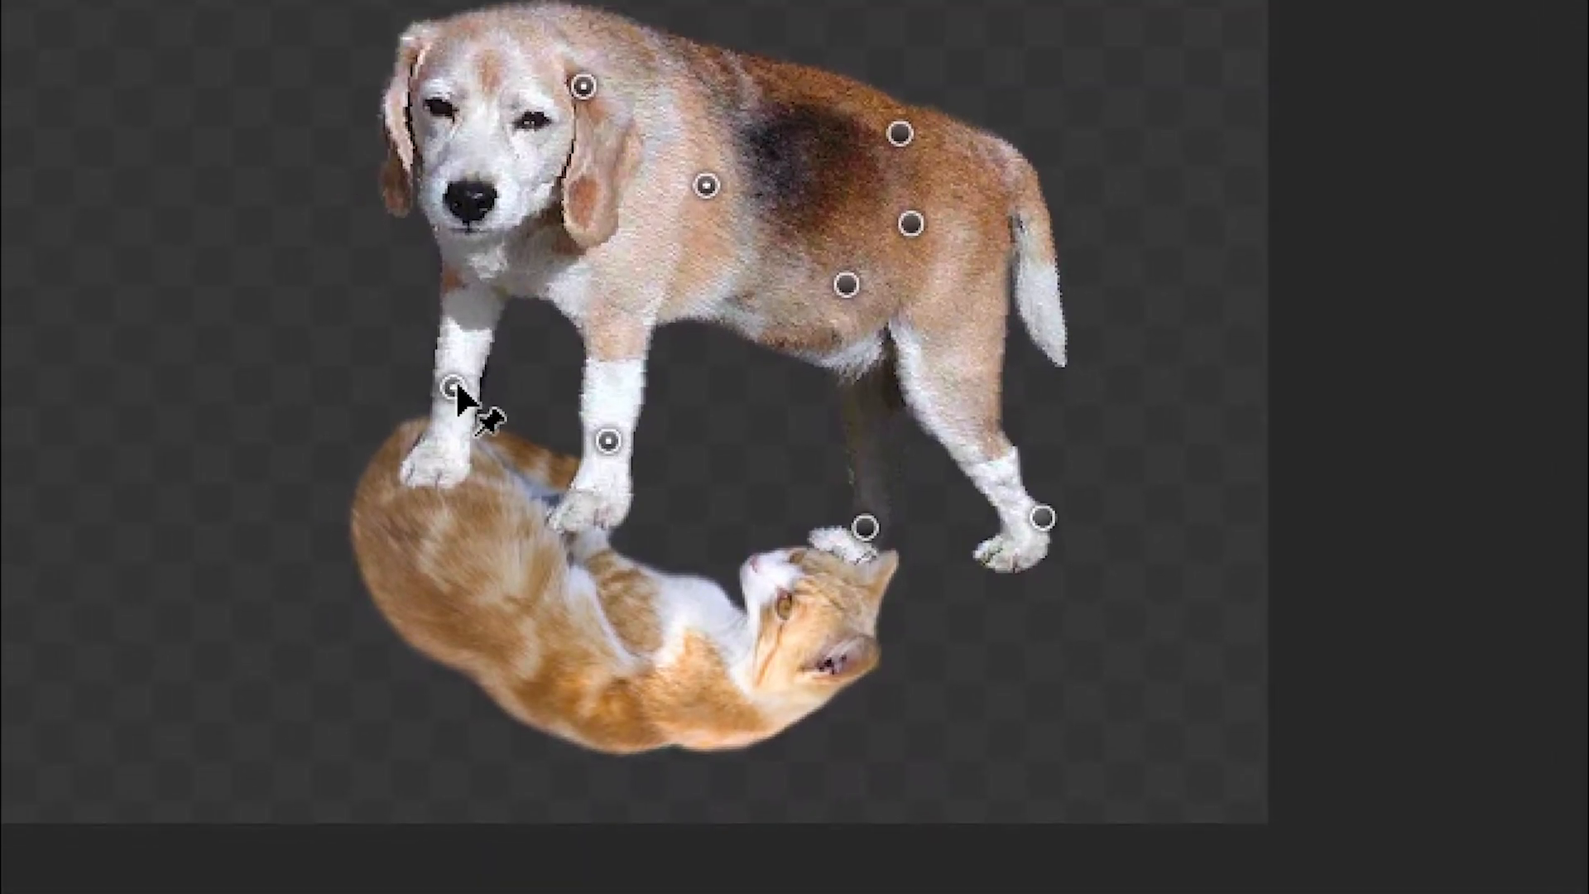
{"action": "left_click_drag", "start_coordinate": [456, 396], "coordinate": [458, 509]}
{"action": "left_click_drag", "start_coordinate": [458, 439], "coordinate": [459, 440]}
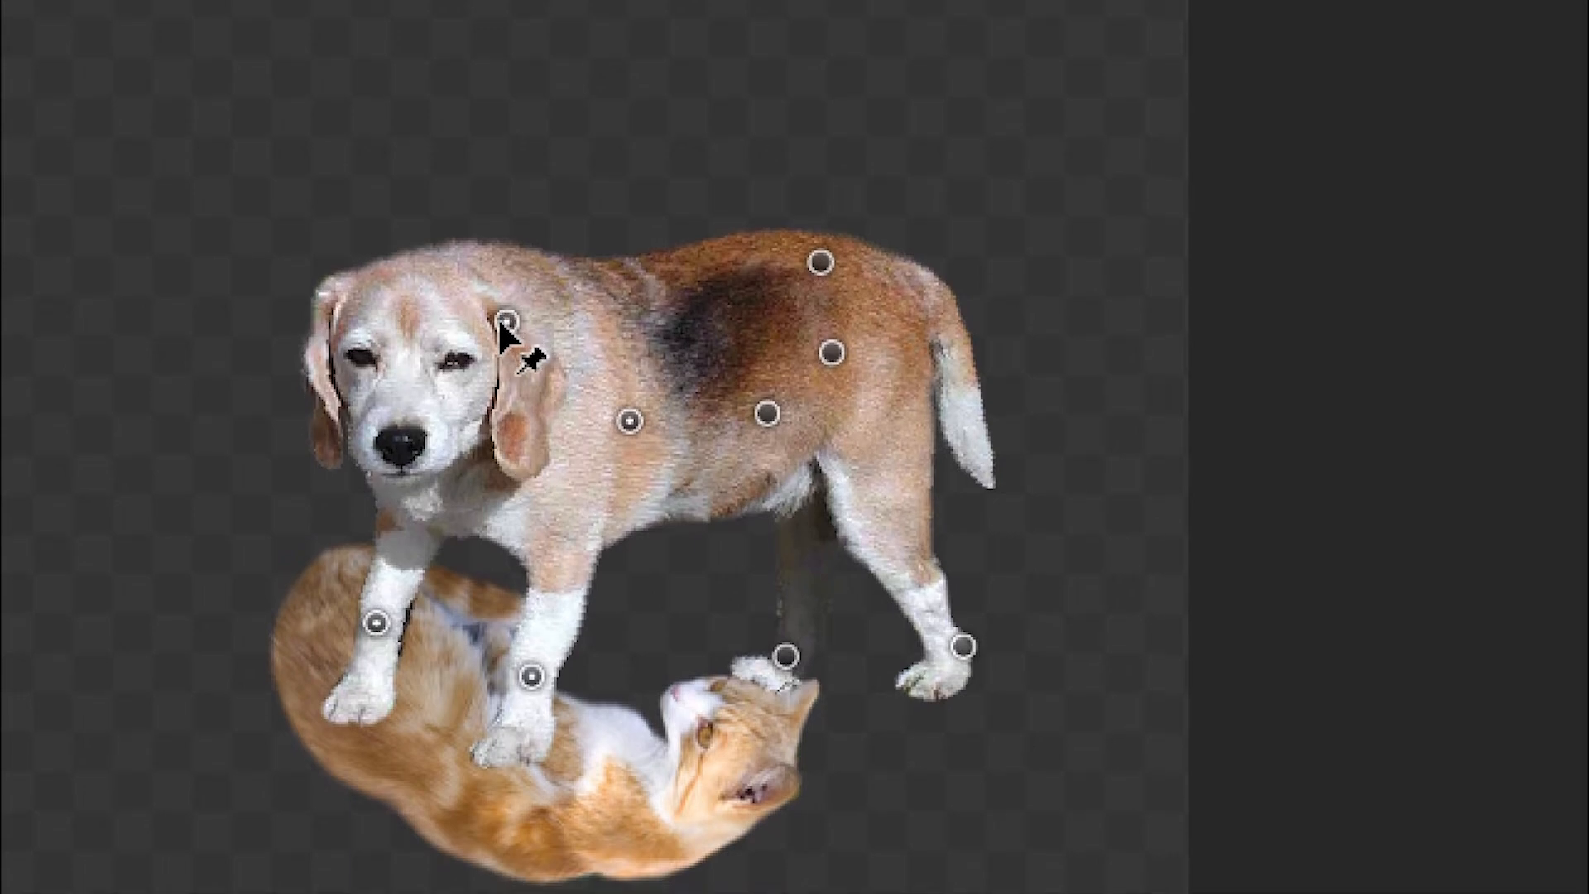
Step: Lower the dog's head further, shift the front leg beneath it closer to the other one, and apply the warp
{"action": "left_click_drag", "start_coordinate": [497, 362], "coordinate": [493, 392]}
{"action": "mouse_move", "coordinate": [501, 331]}
{"action": "left_mouse_down"}
{"action": "mouse_move", "coordinate": [502, 346]}
{"action": "mouse_move", "coordinate": [496, 322]}
{"action": "left_mouse_up"}
{"action": "left_click", "coordinate": [605, 351]}
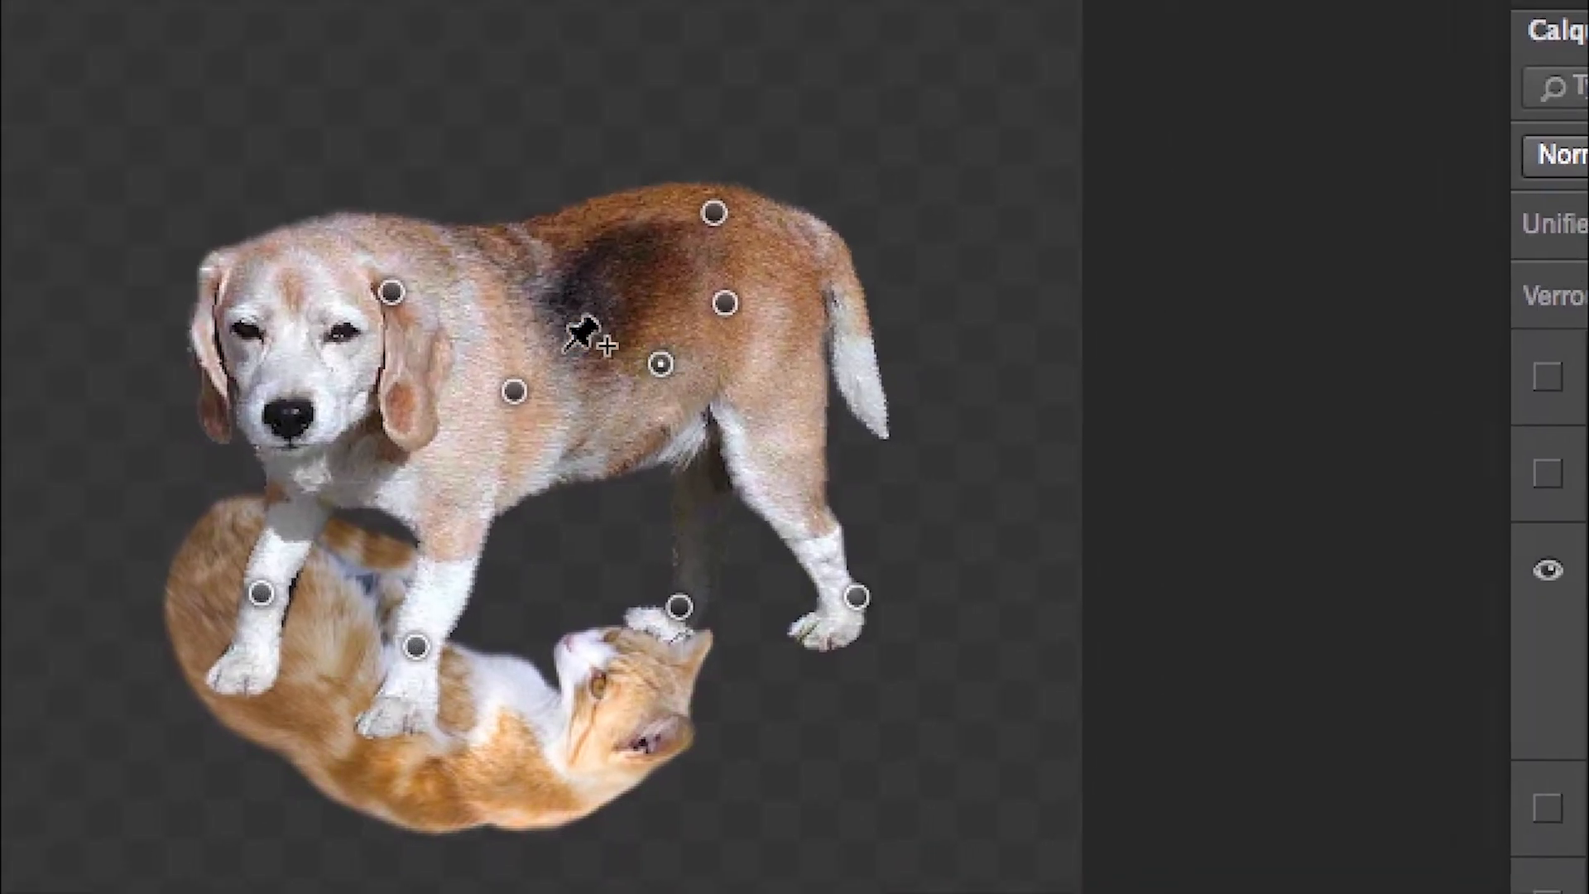
{"action": "left_click_drag", "start_coordinate": [502, 335], "coordinate": [504, 382]}
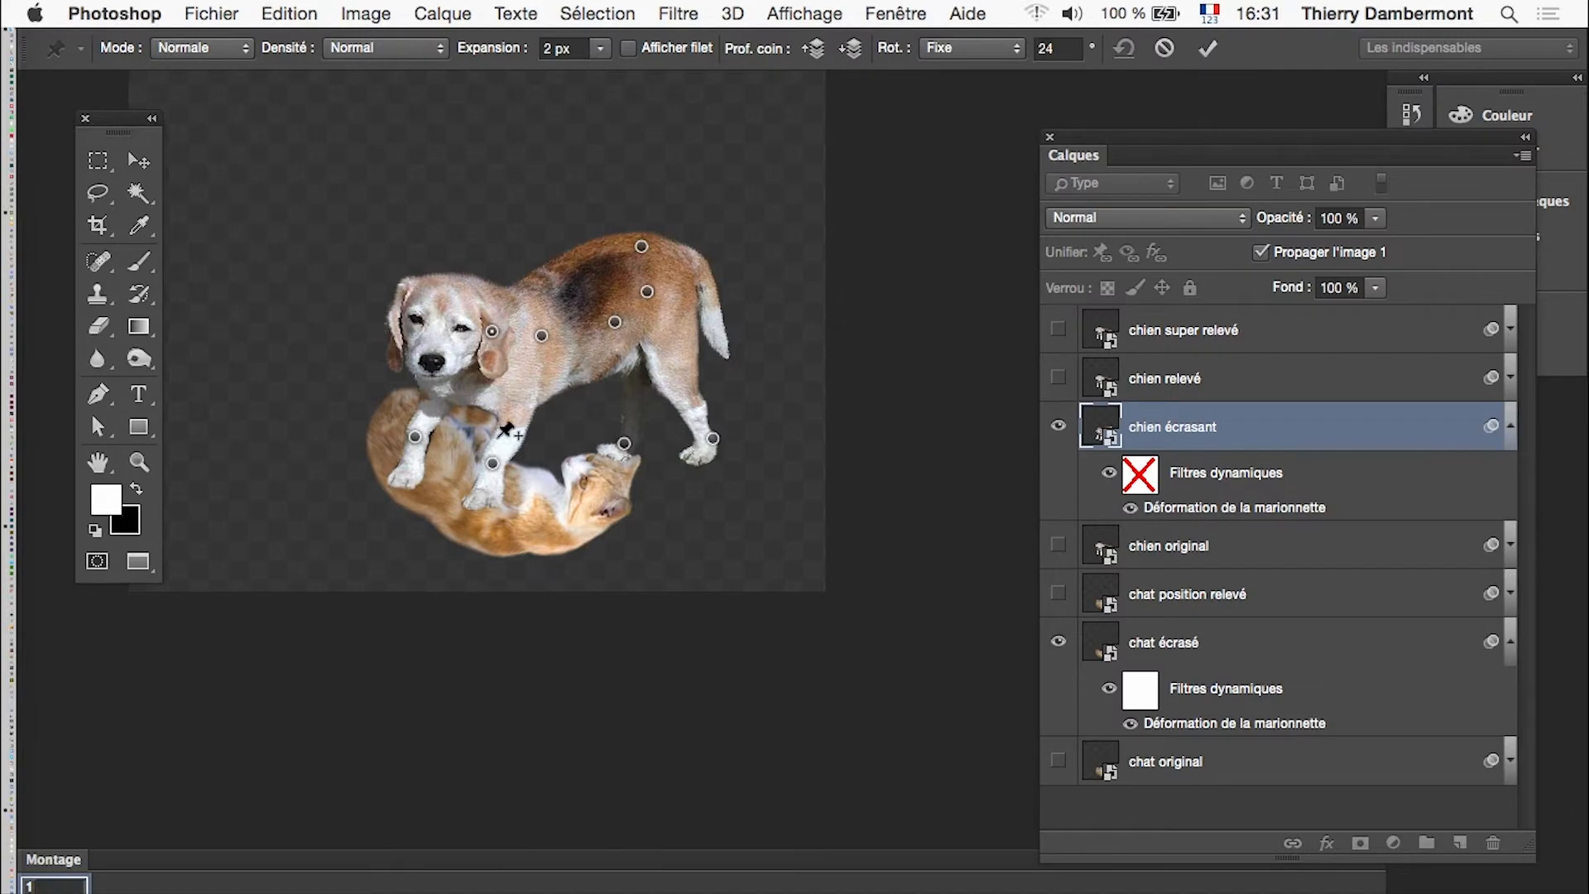
{"action": "left_click_drag", "start_coordinate": [416, 436], "coordinate": [454, 434]}
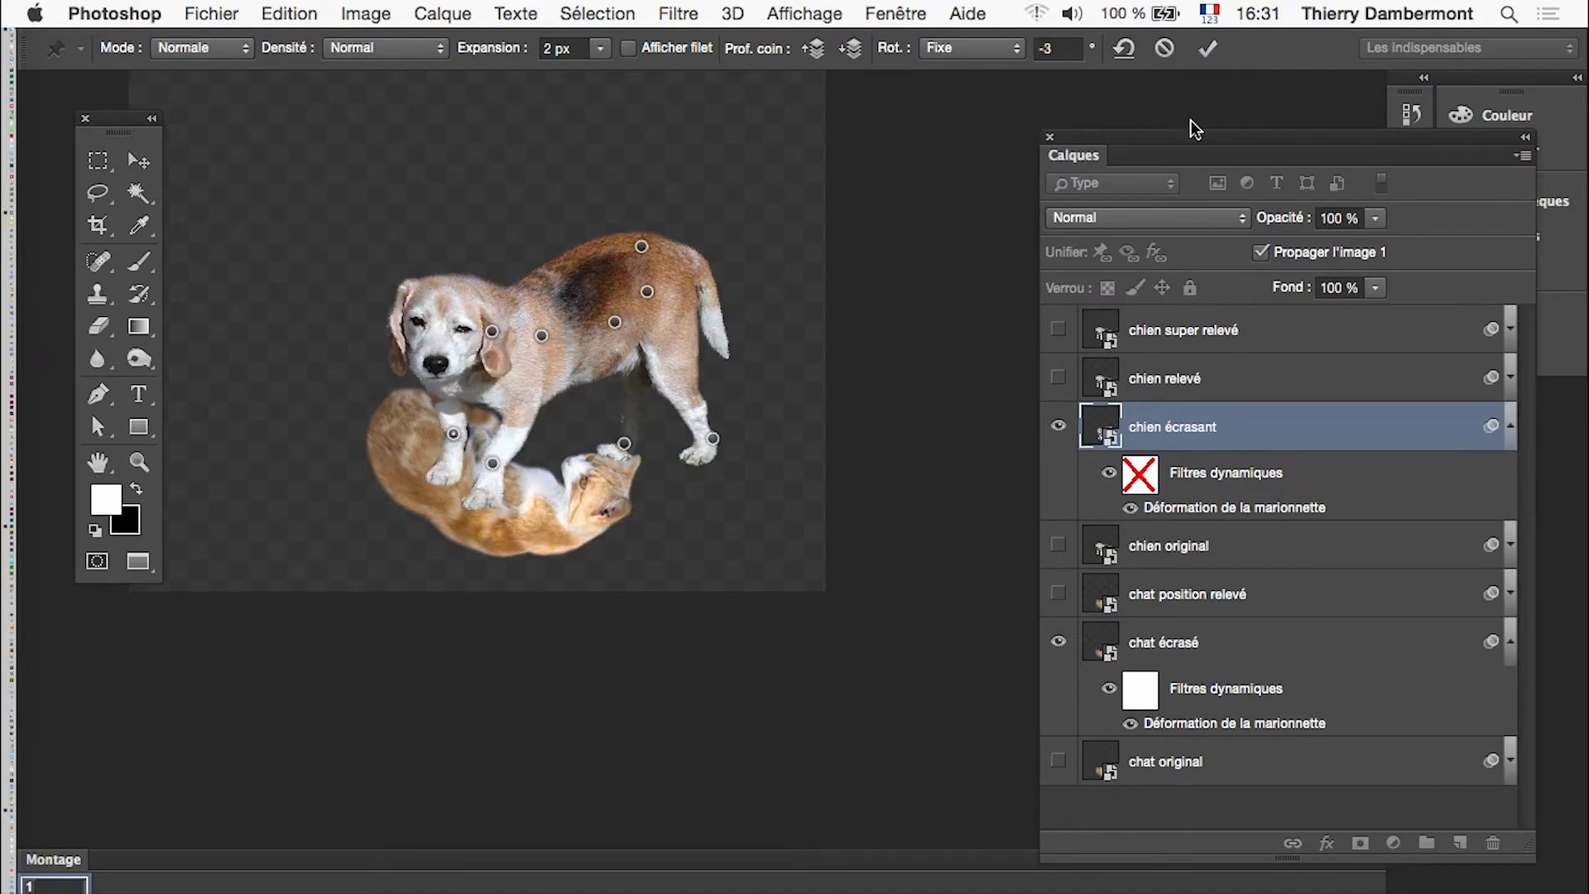
{"action": "left_click", "coordinate": [1210, 49]}
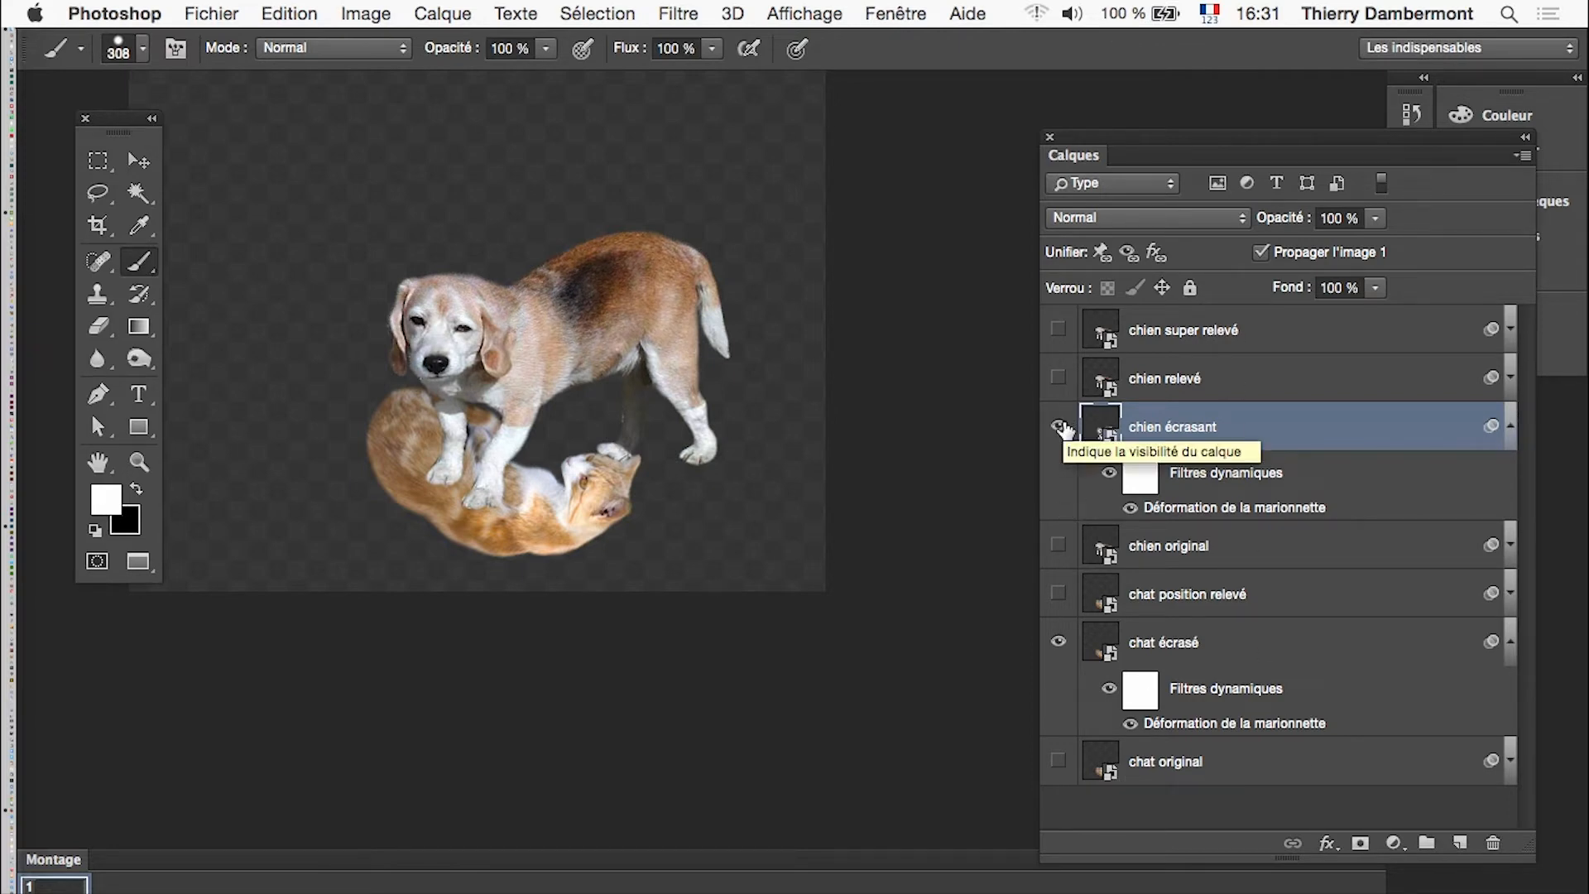
Step: Label the "chien original" and "chat original" layers with the green color (Vert)
{"action": "right_click", "coordinate": [1248, 539]}
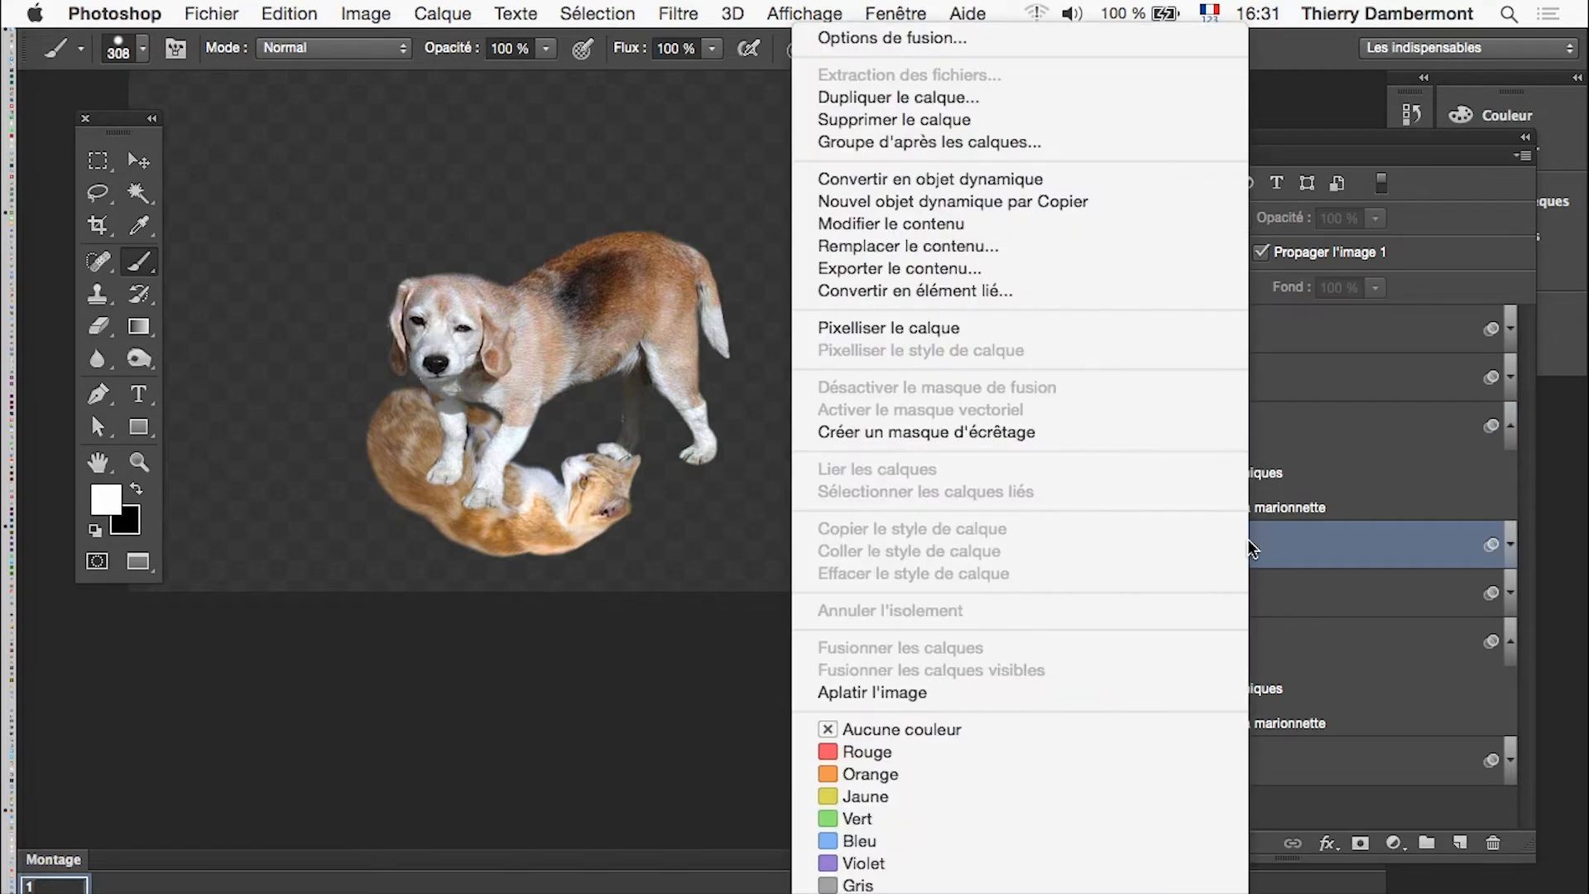
{"action": "left_click", "coordinate": [853, 820]}
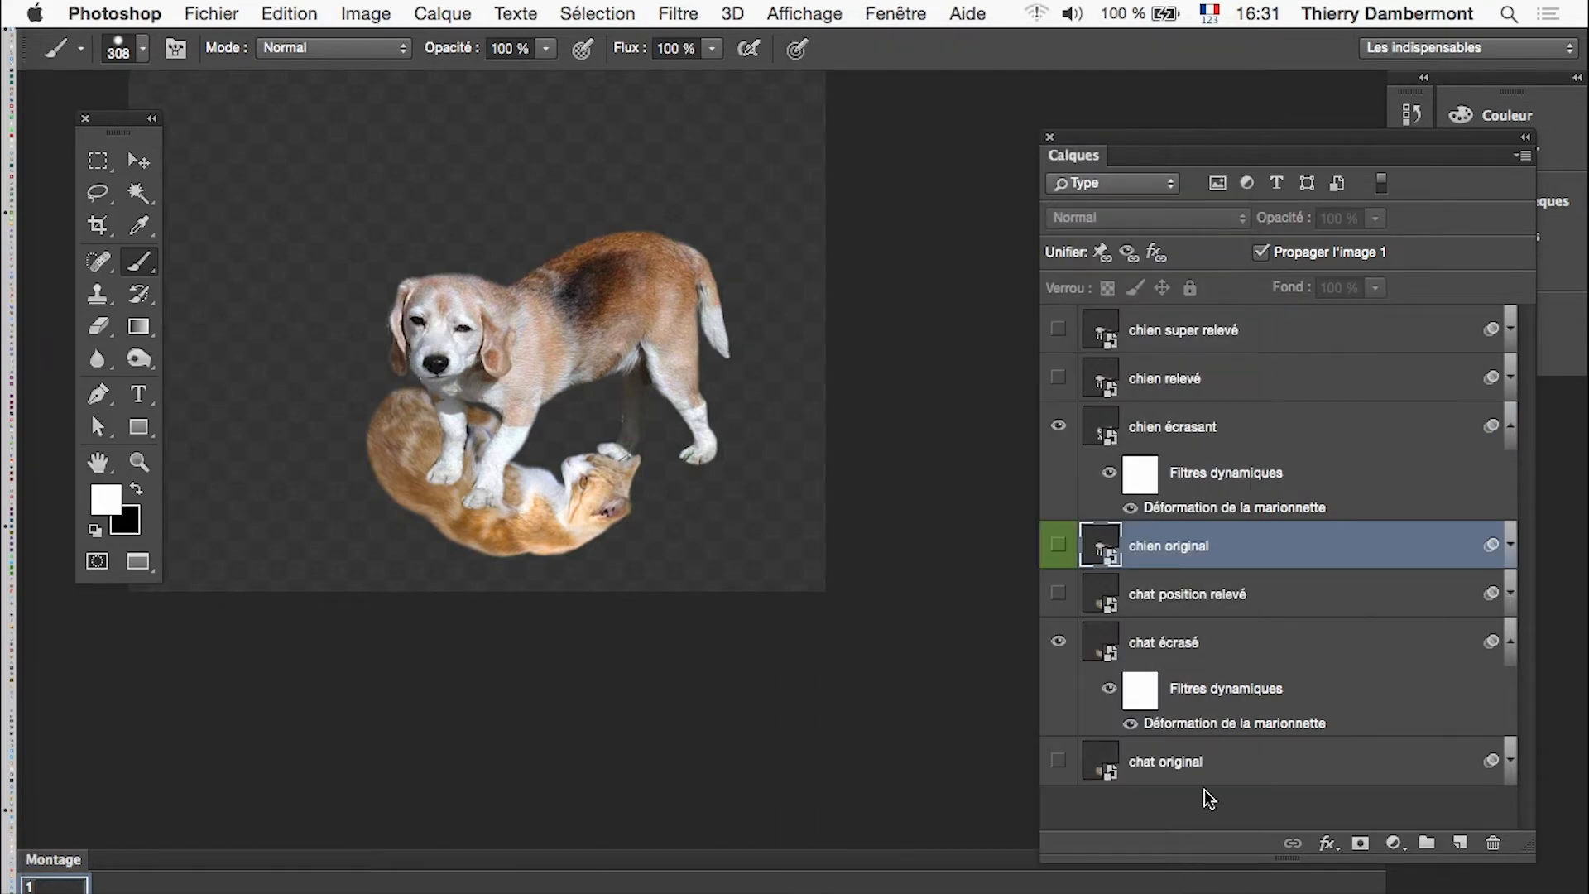
{"action": "right_click", "coordinate": [1253, 759]}
{"action": "left_click", "coordinate": [997, 821]}
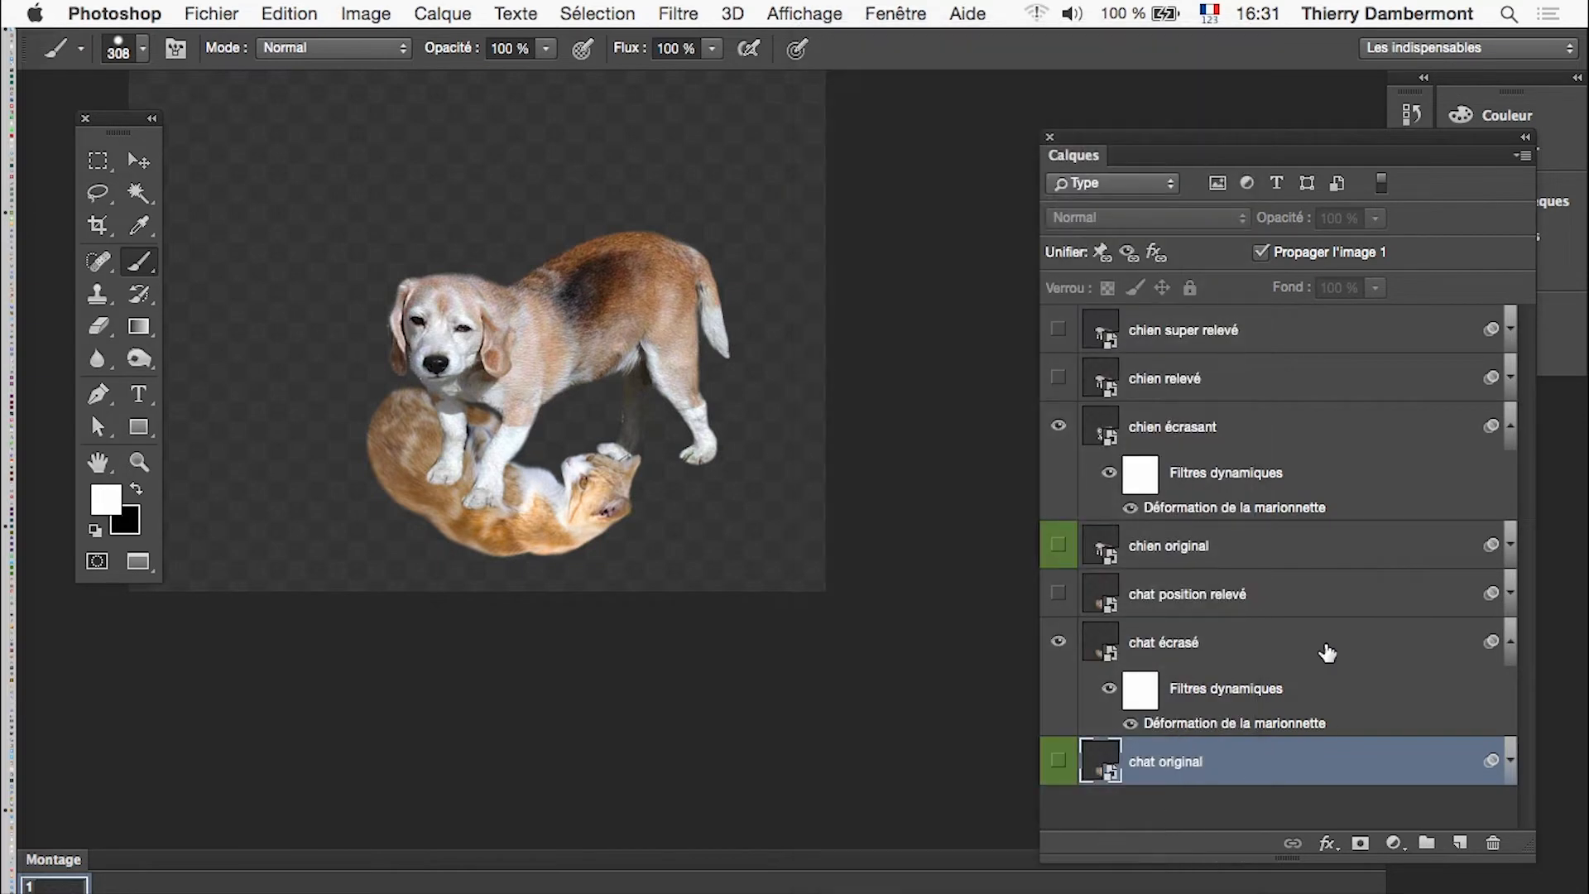
Step: Show the "chien original" layer and toggle "chien écrasant" on and off to compare both dog poses
{"action": "left_click", "coordinate": [1058, 550]}
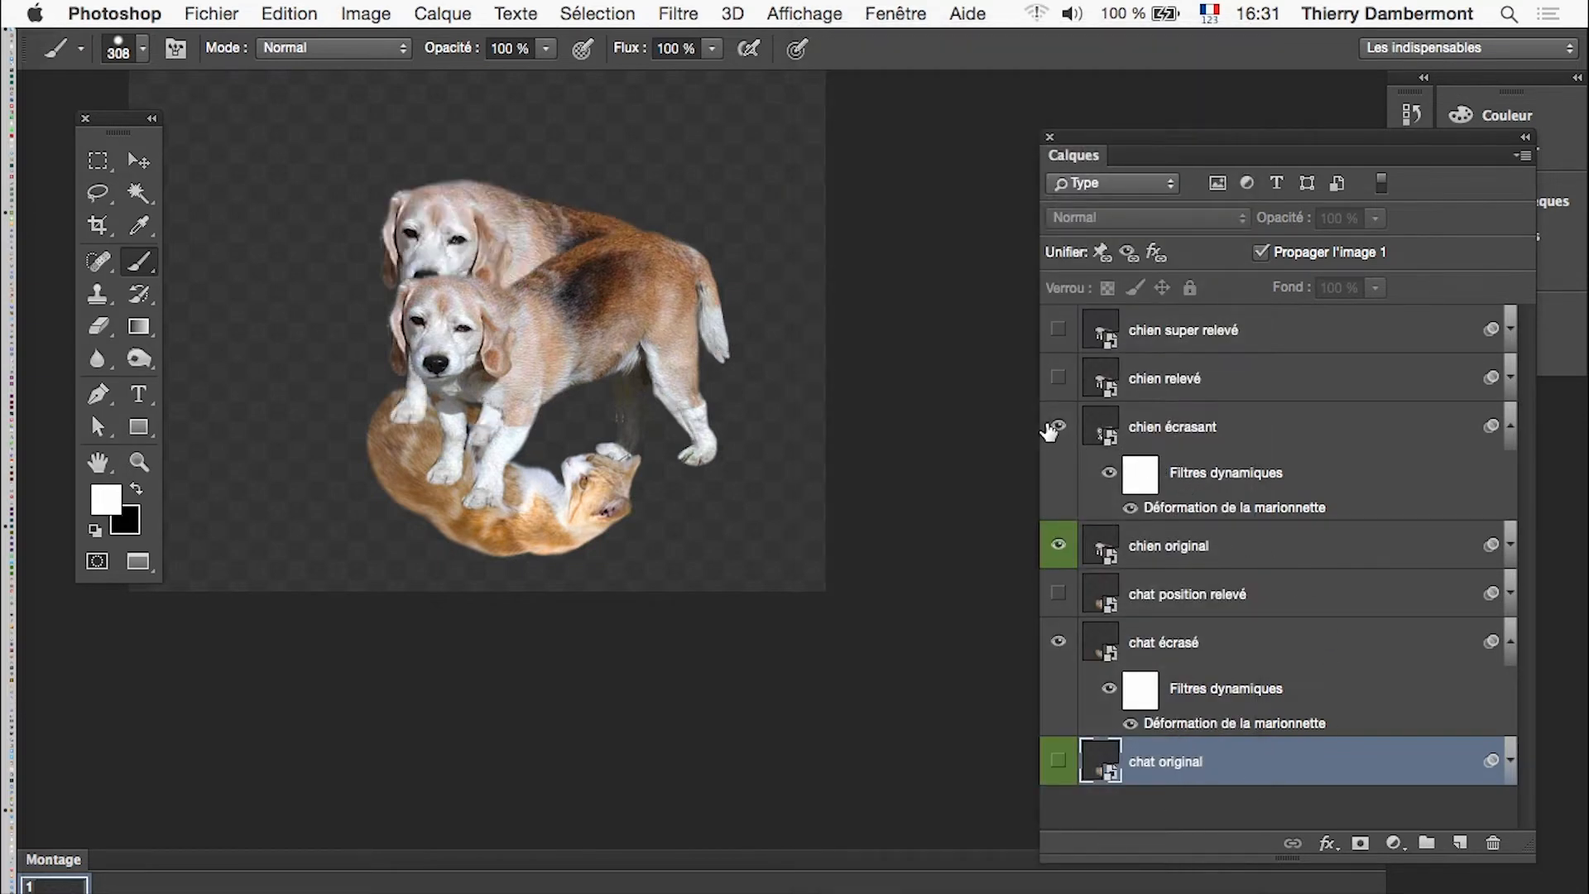
{"action": "left_click", "coordinate": [1058, 427]}
{"action": "left_click", "coordinate": [1058, 427]}
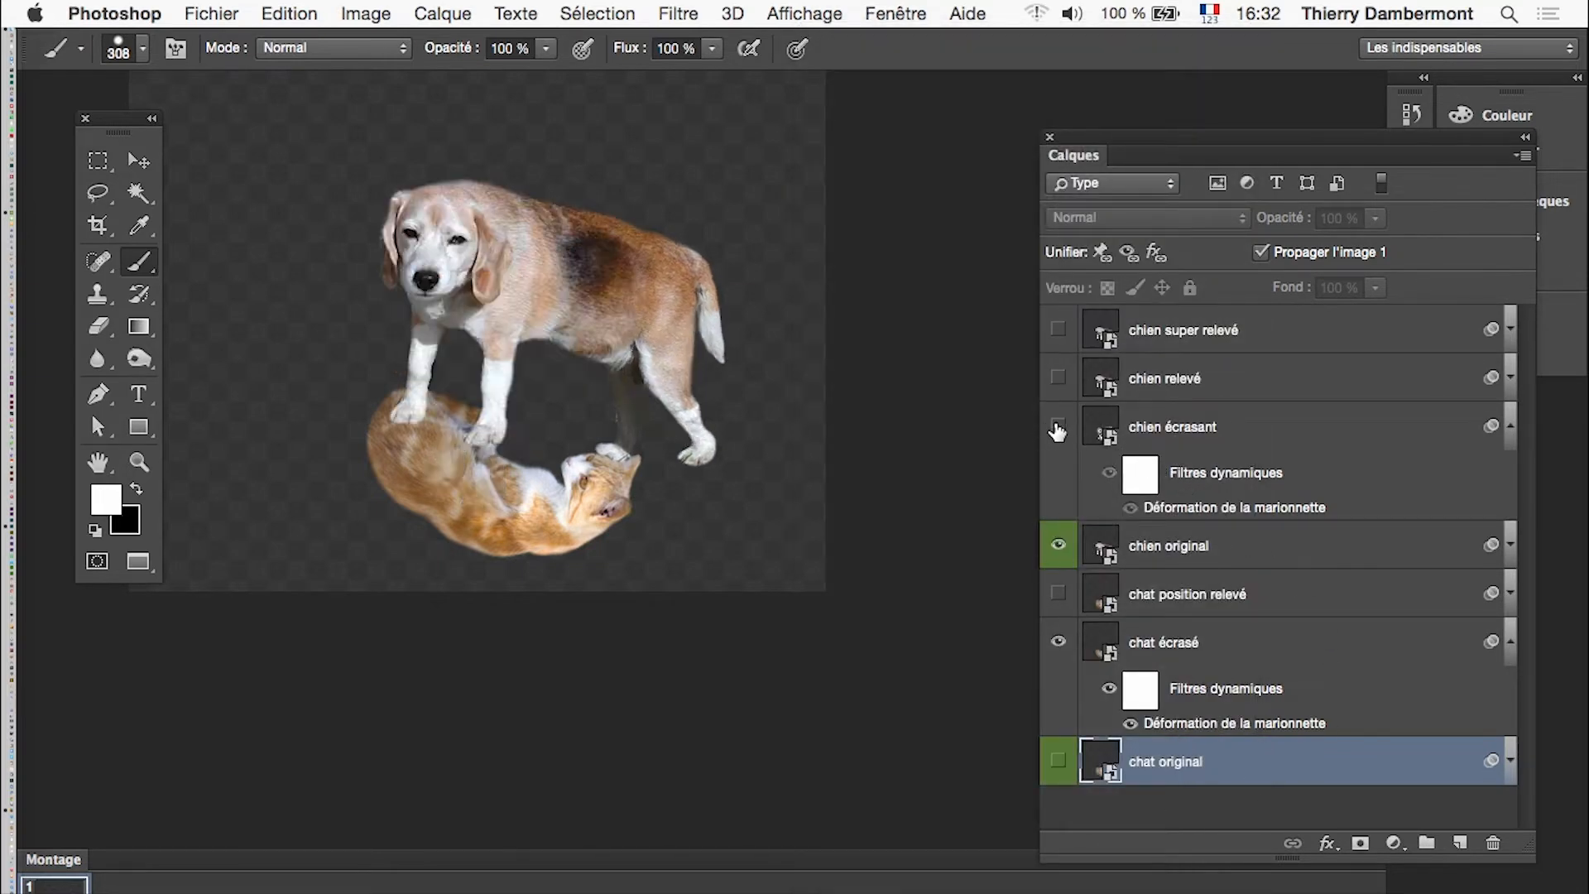
{"action": "left_click", "coordinate": [1058, 427]}
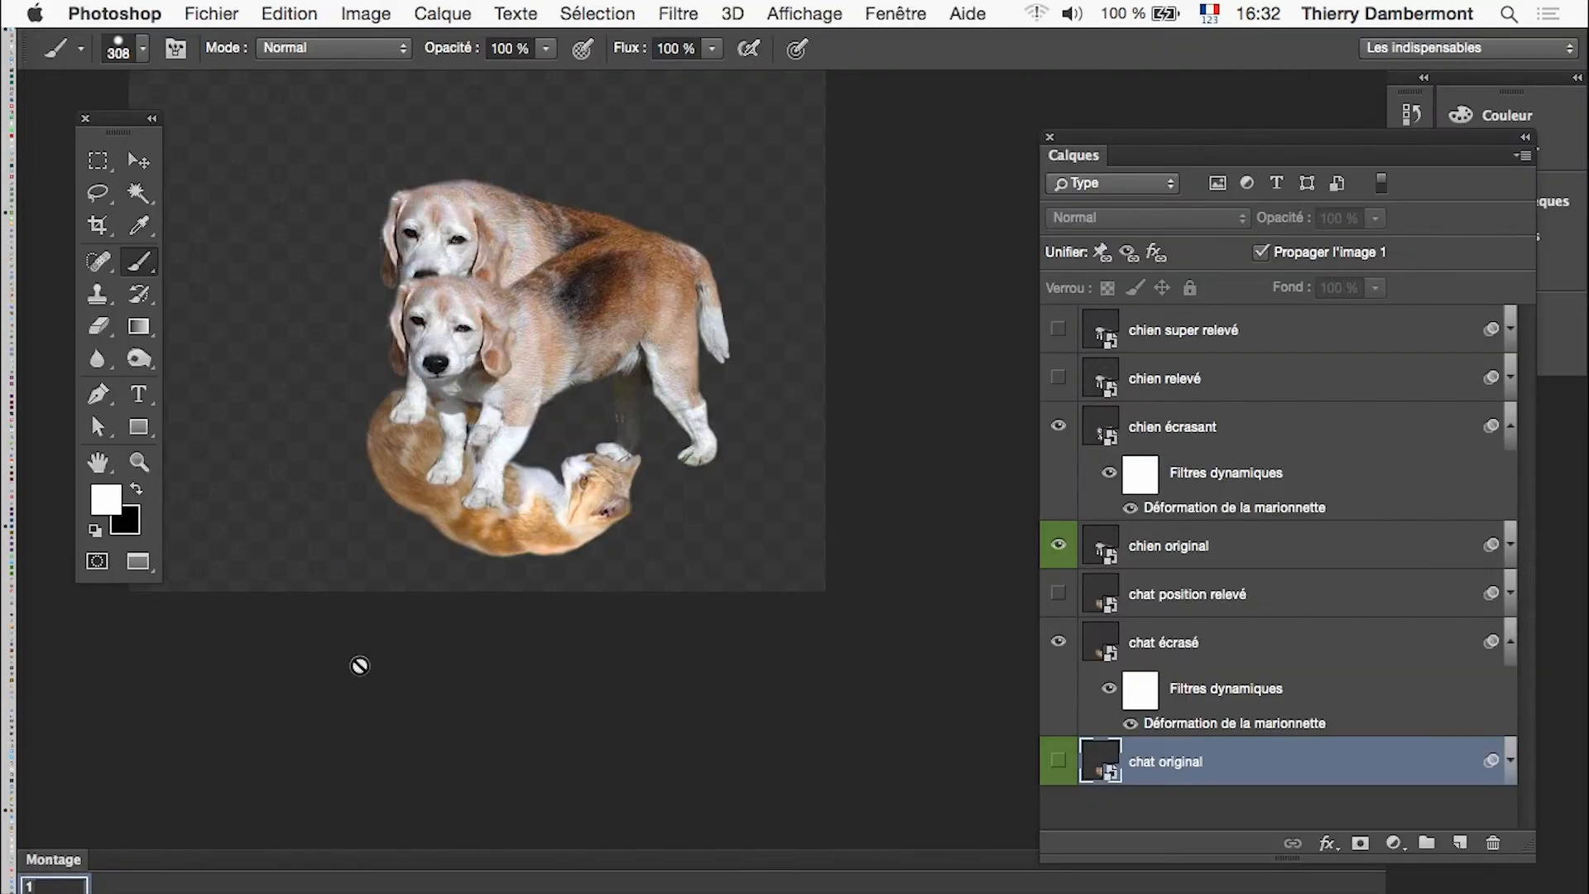
Step: Edit the puppet warp on "chien écrasant" to raise the dog's head slightly, and apply it
{"action": "double_click", "coordinate": [1246, 508]}
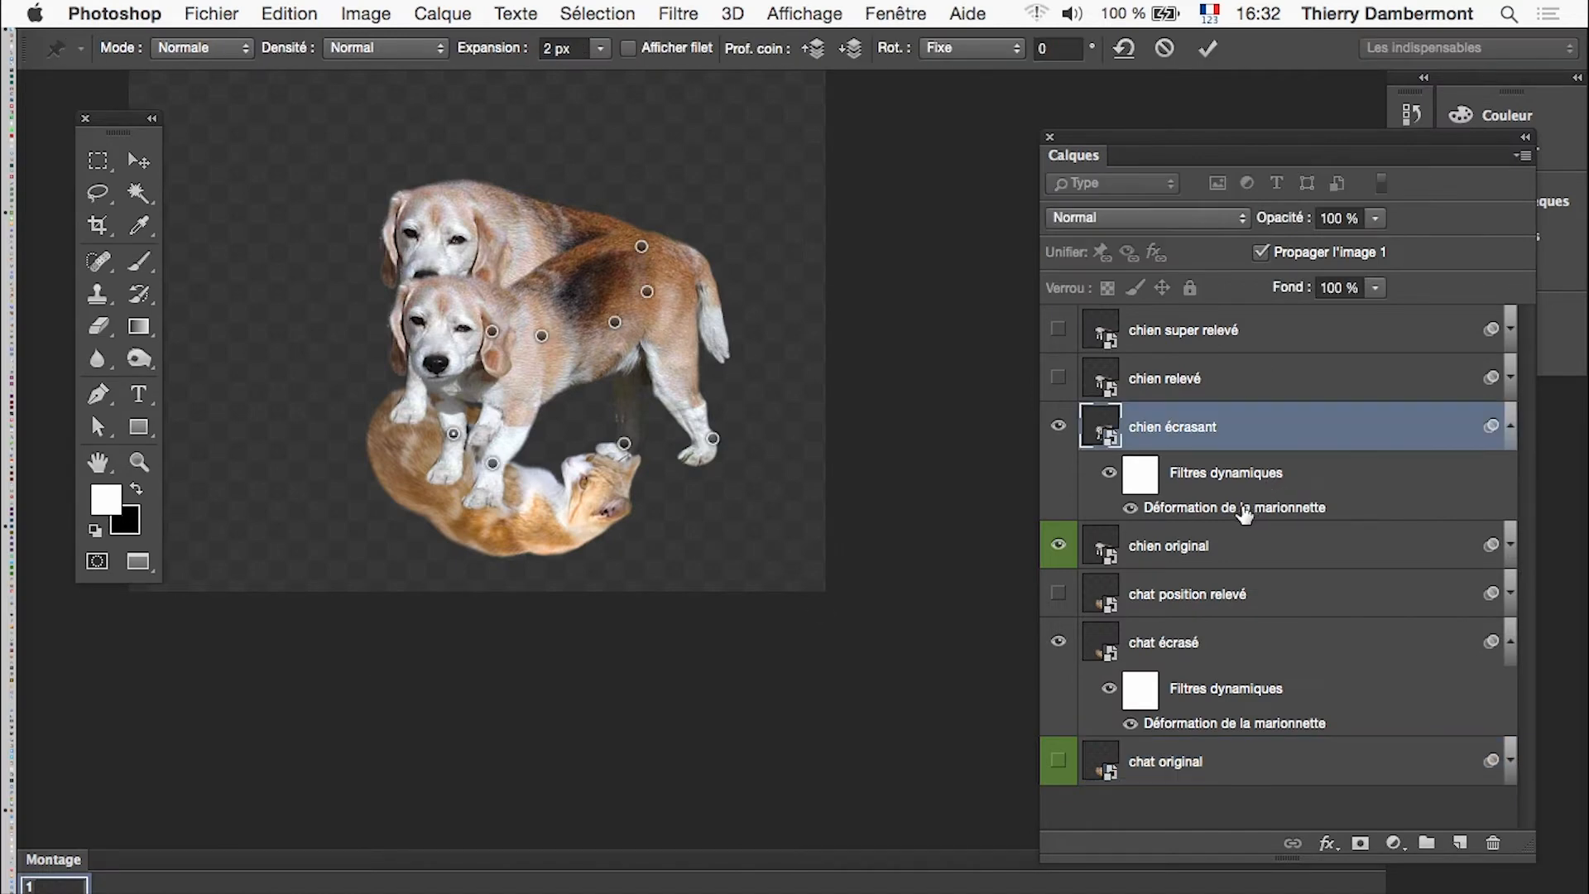
{"action": "left_click_drag", "start_coordinate": [492, 332], "coordinate": [492, 296]}
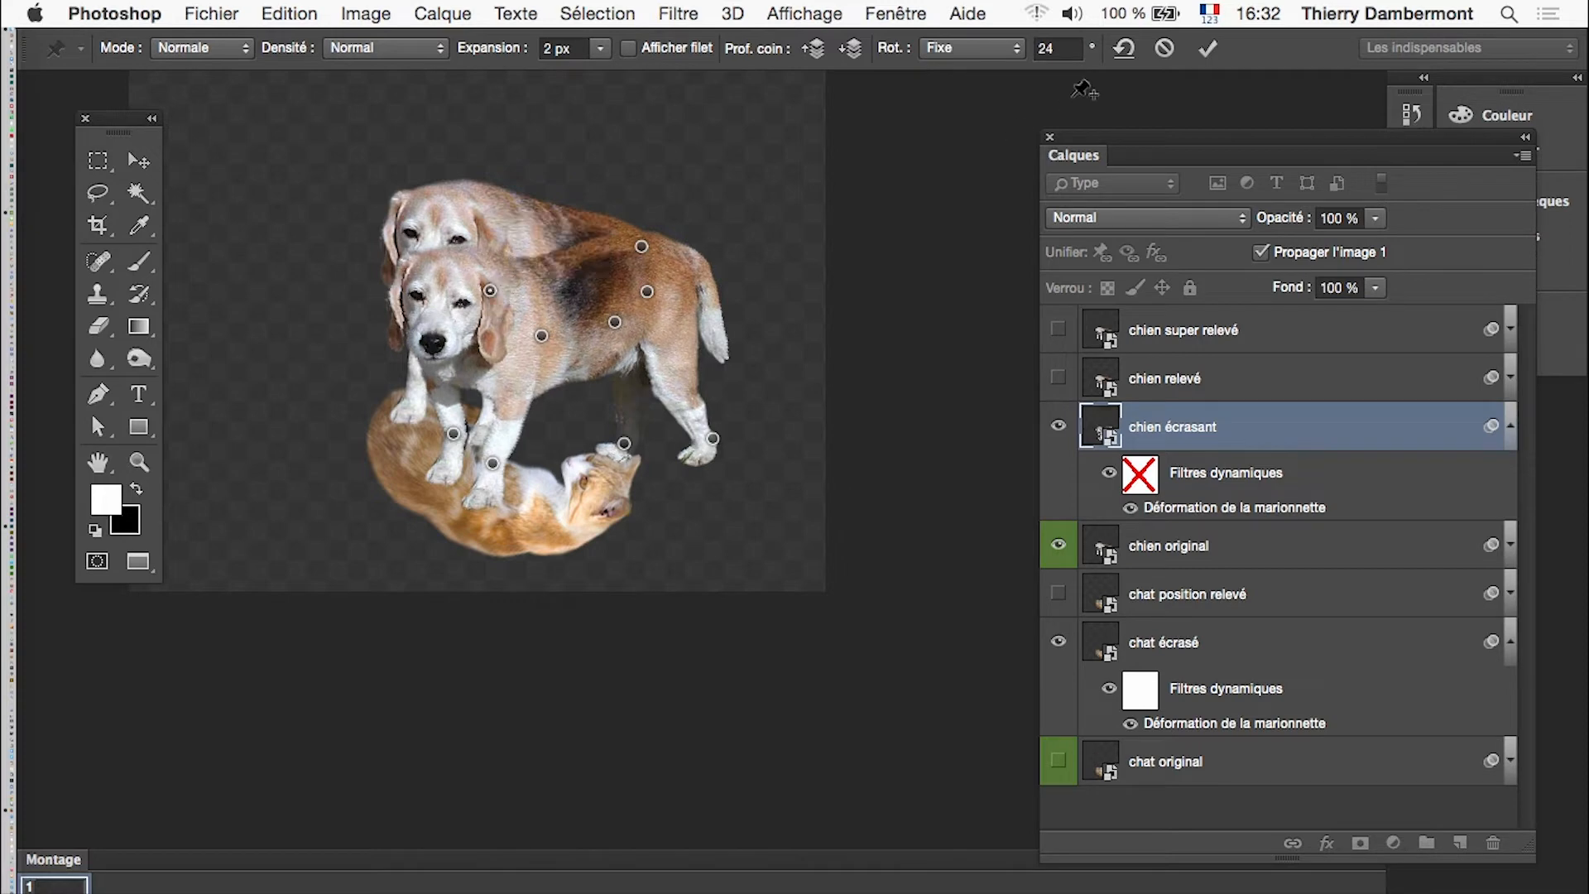
{"action": "left_click", "coordinate": [1205, 49]}
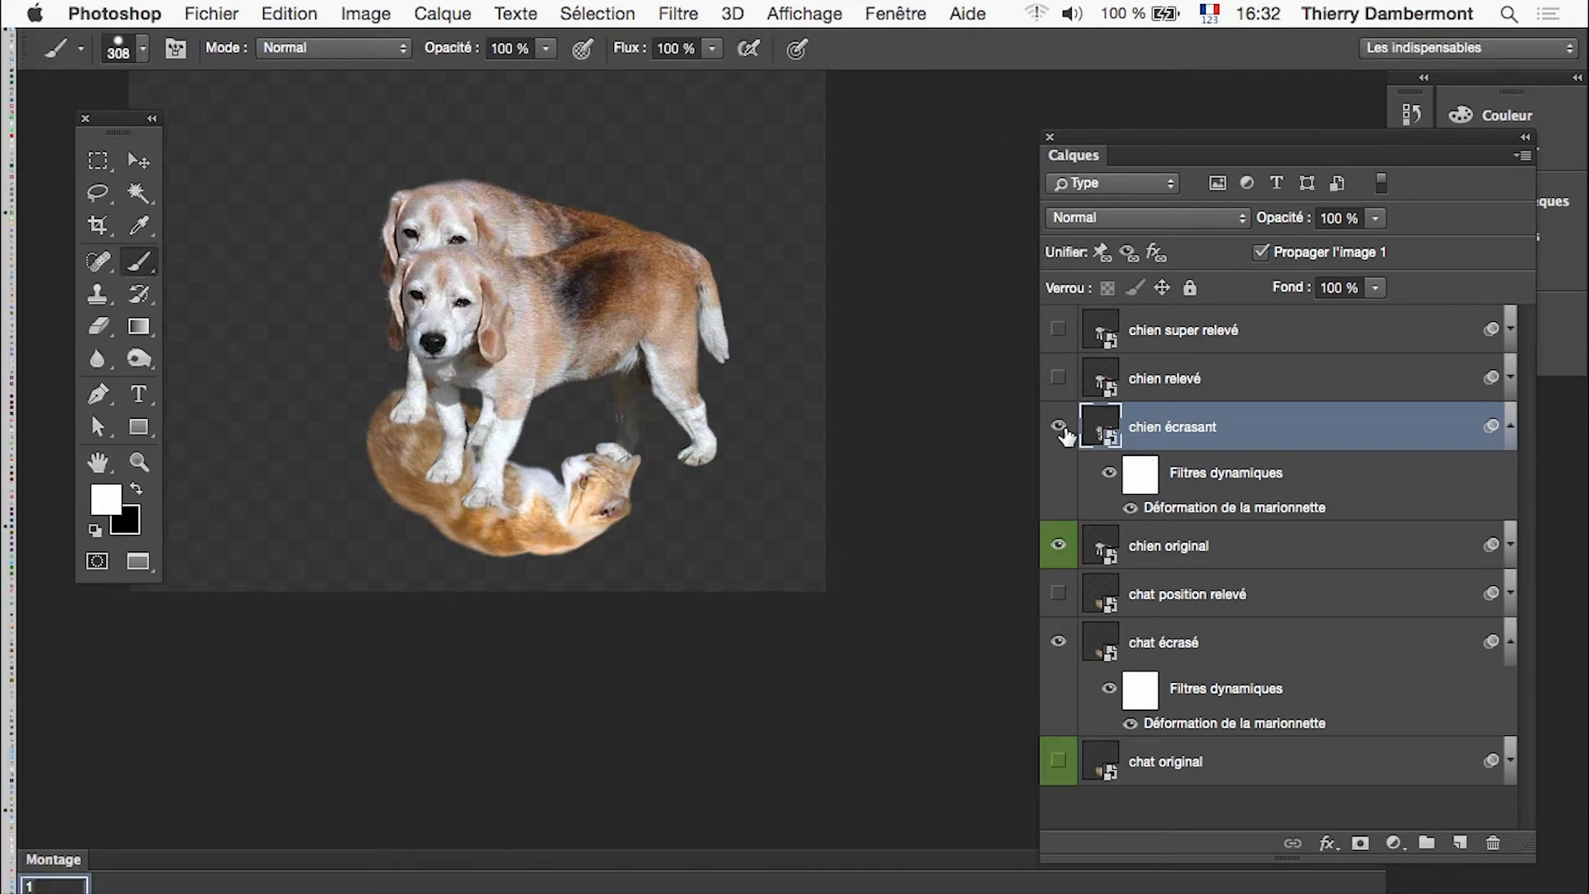
Step: Show "chien relevé" instead of "chien écrasant" and edit its puppet warp to raise the dog's head, chest and front legs together
{"action": "left_click", "coordinate": [1059, 426]}
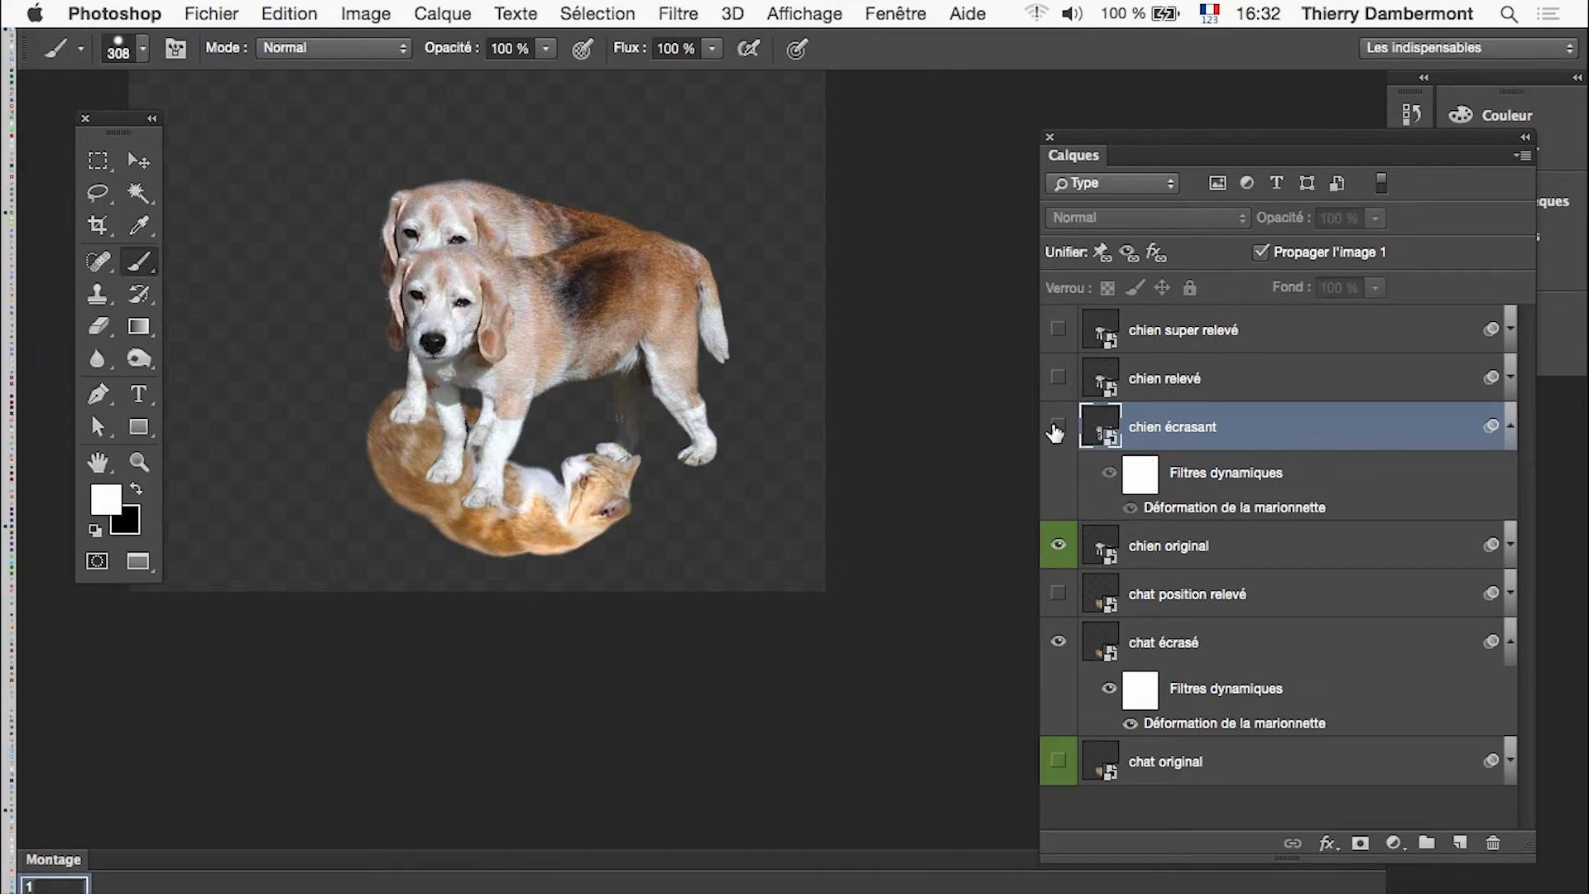
{"action": "left_click", "coordinate": [1059, 380]}
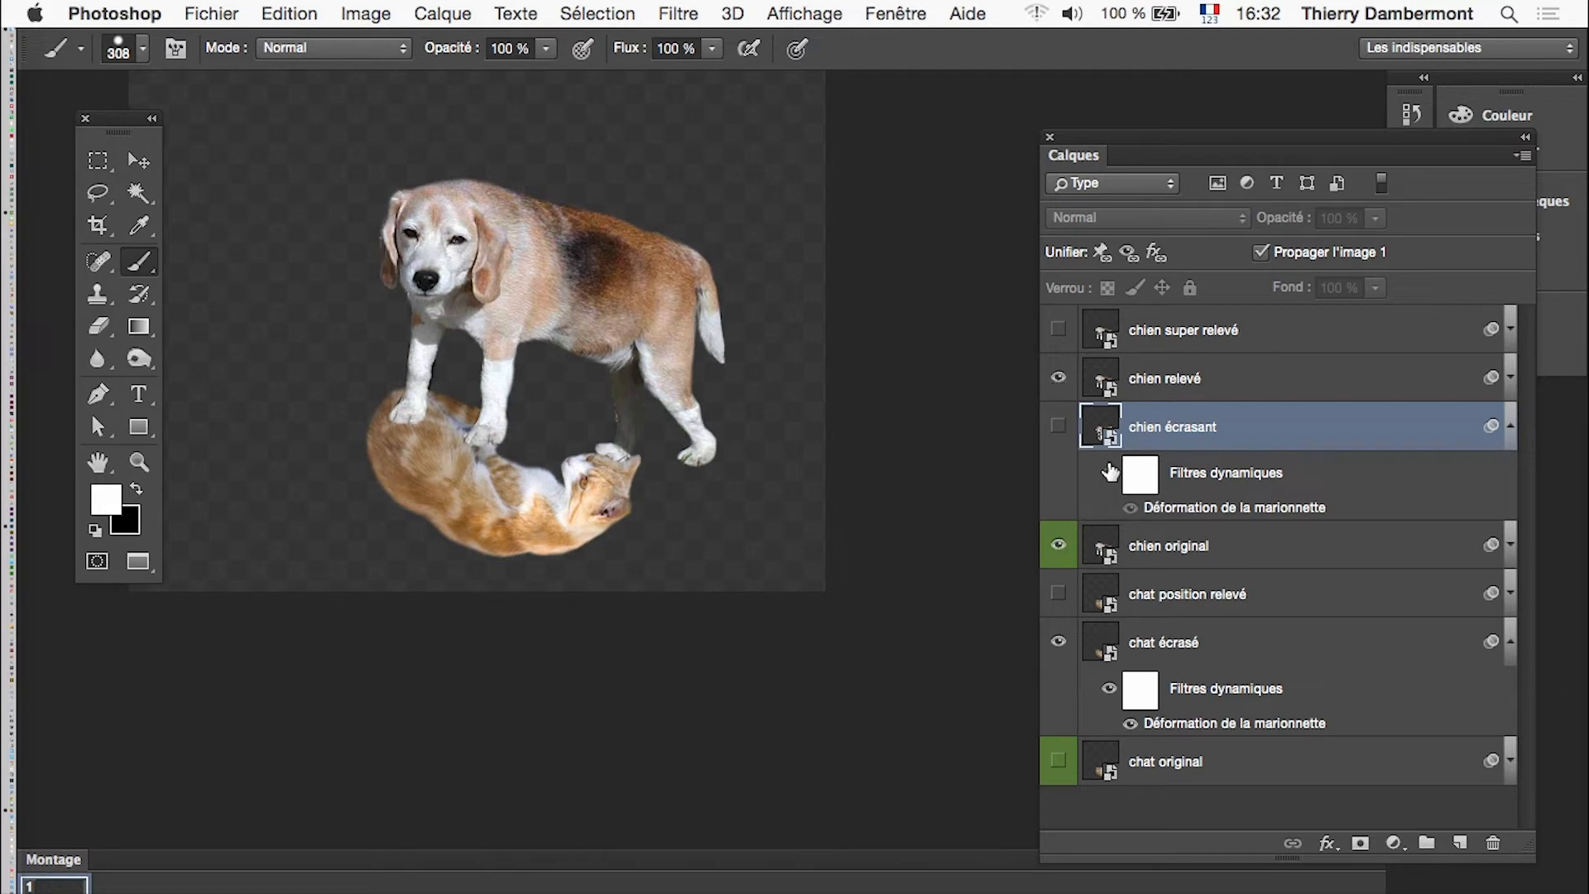
{"action": "left_click", "coordinate": [1512, 378]}
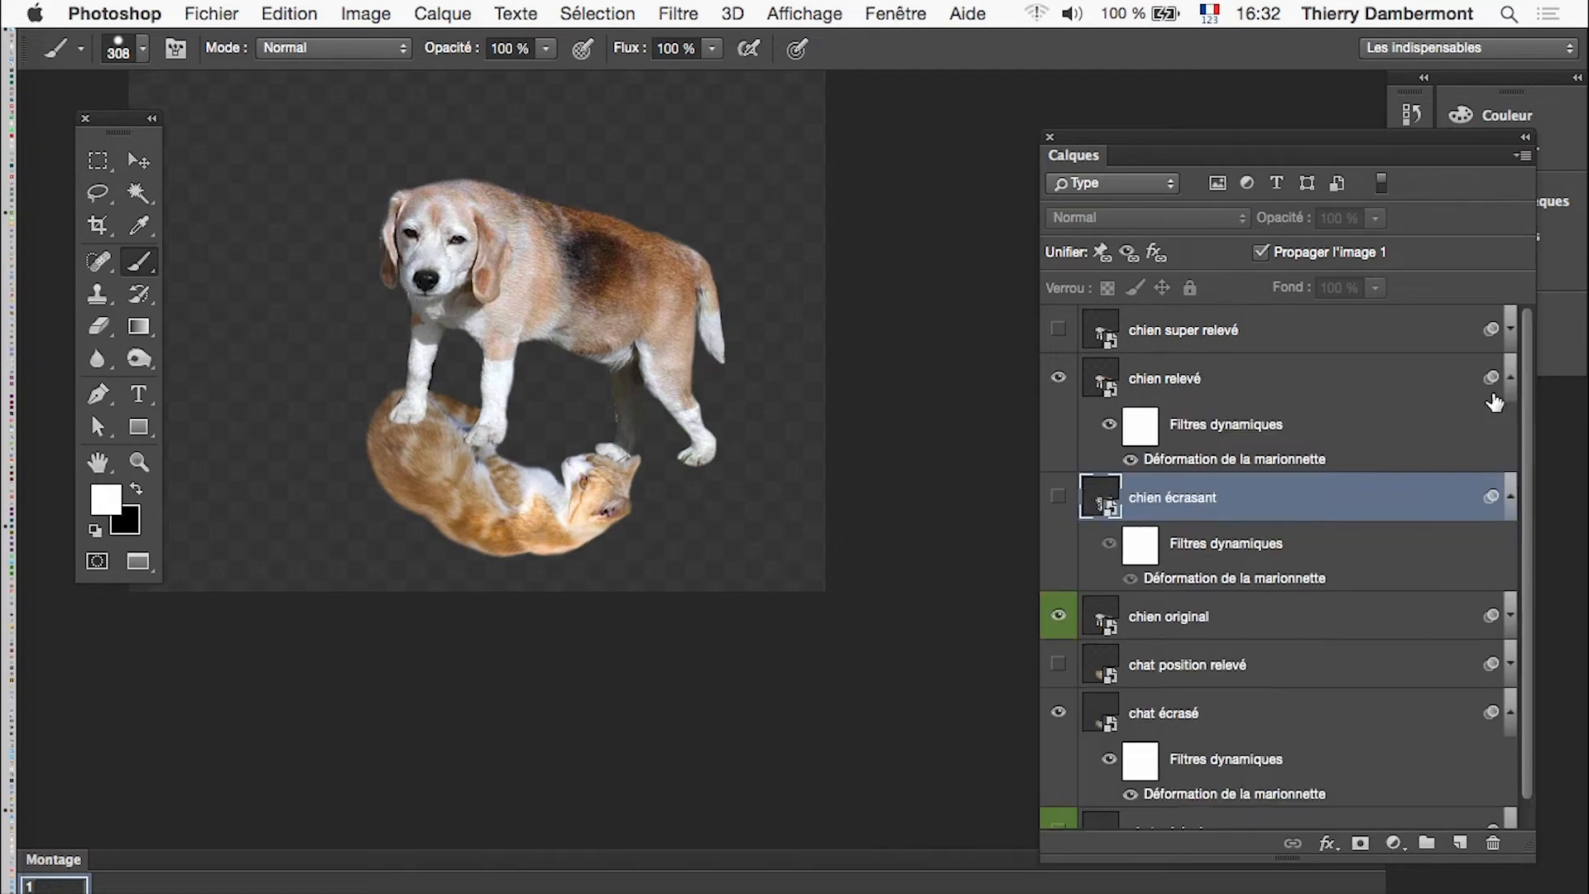
{"action": "double_click", "coordinate": [1275, 460]}
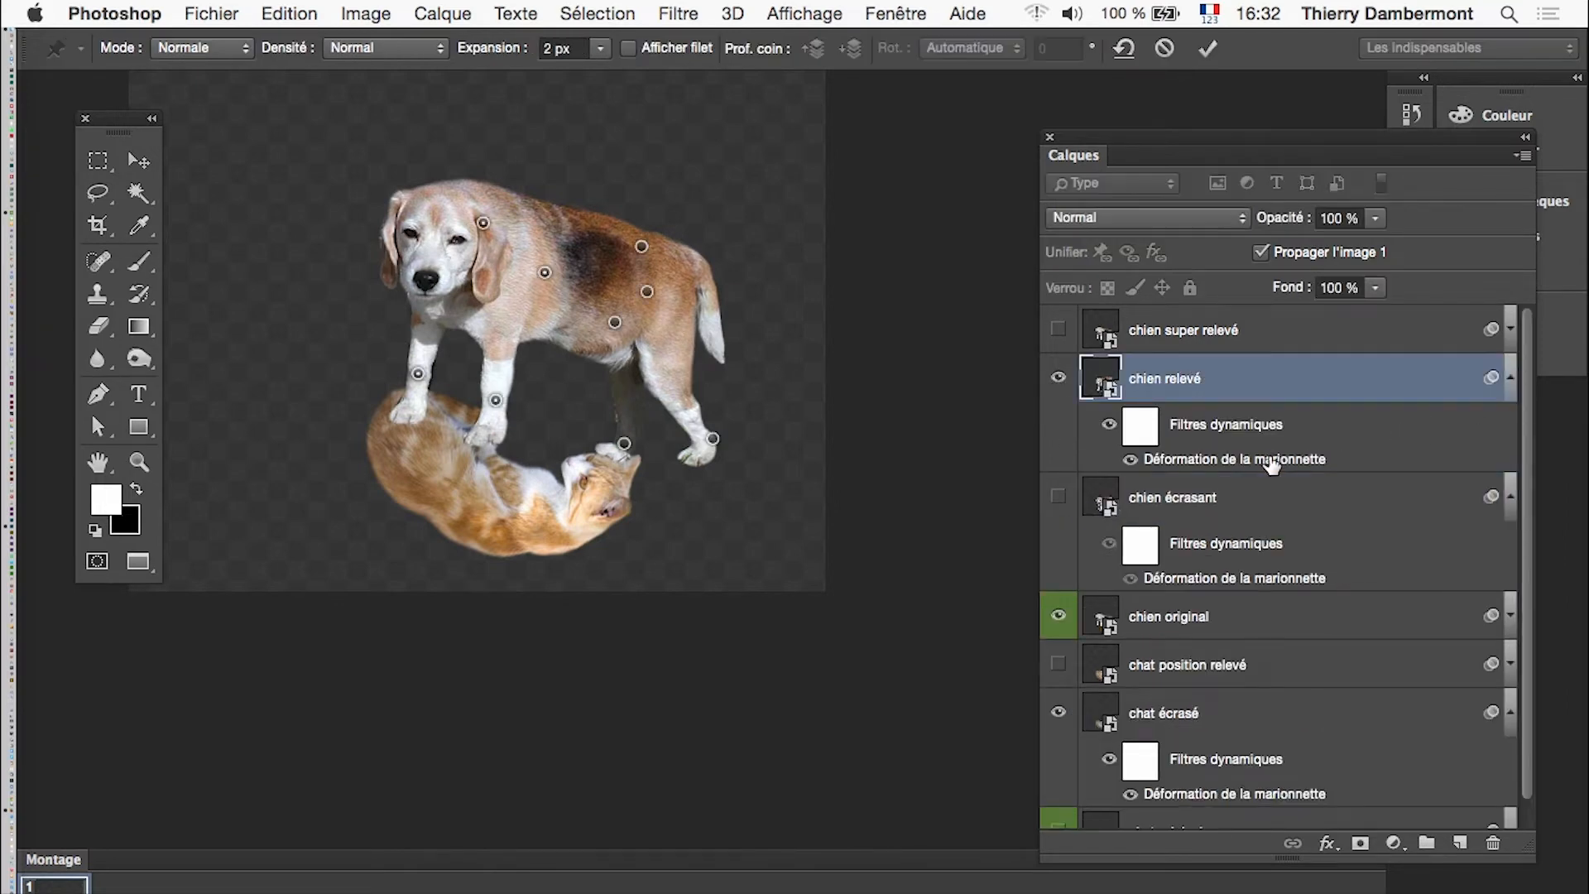
{"action": "left_click", "coordinate": [544, 273]}
{"action": "left_click", "coordinate": [484, 225], "text": "shift"}
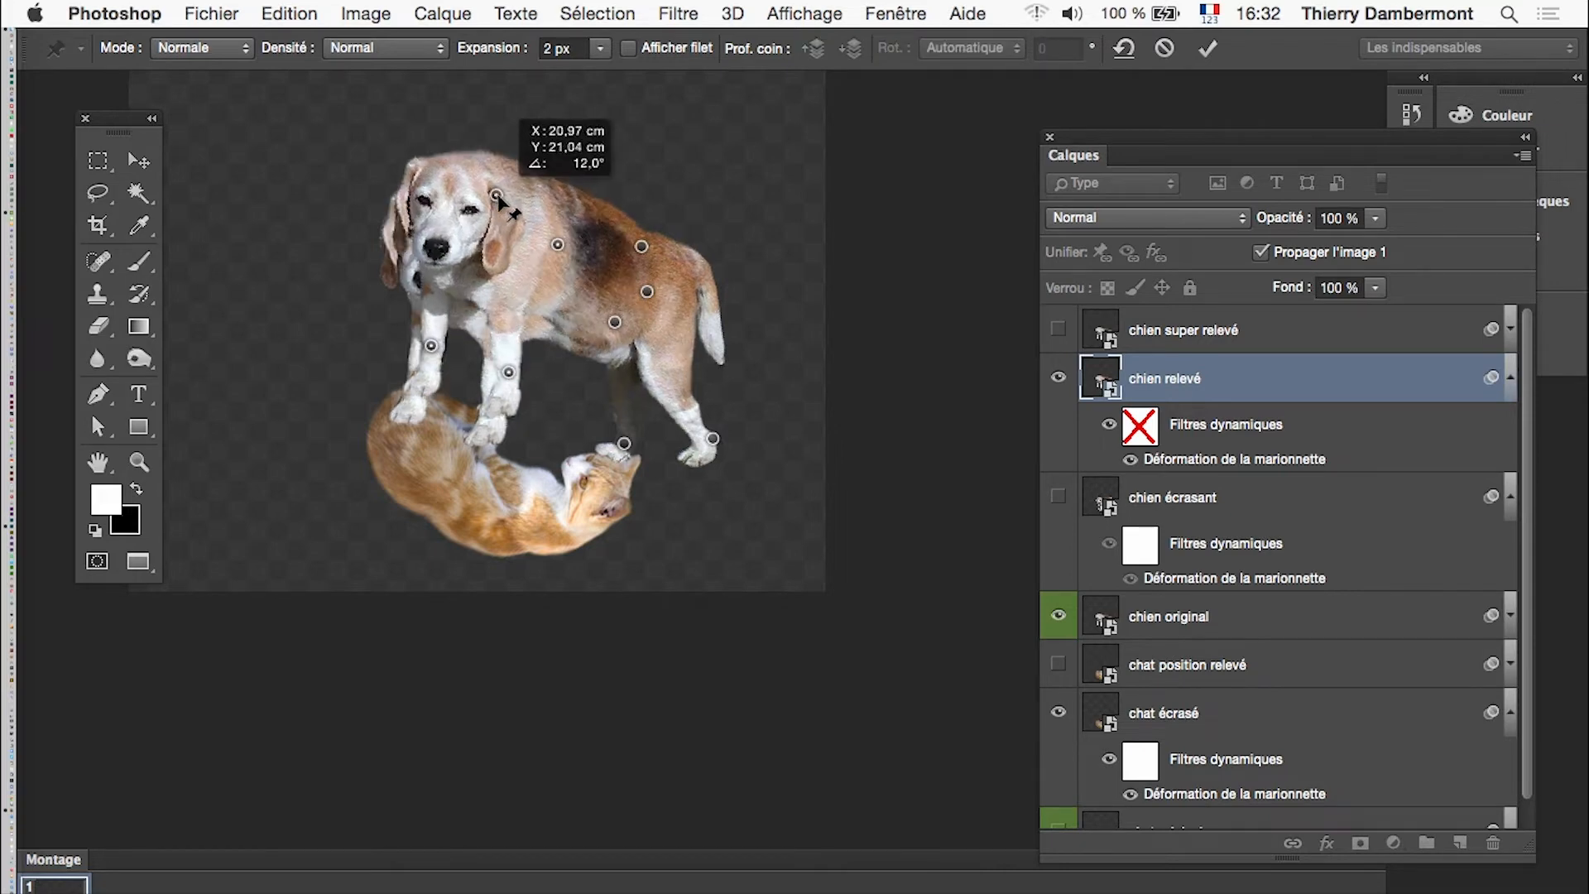
{"action": "left_click_drag", "start_coordinate": [484, 224], "coordinate": [506, 191]}
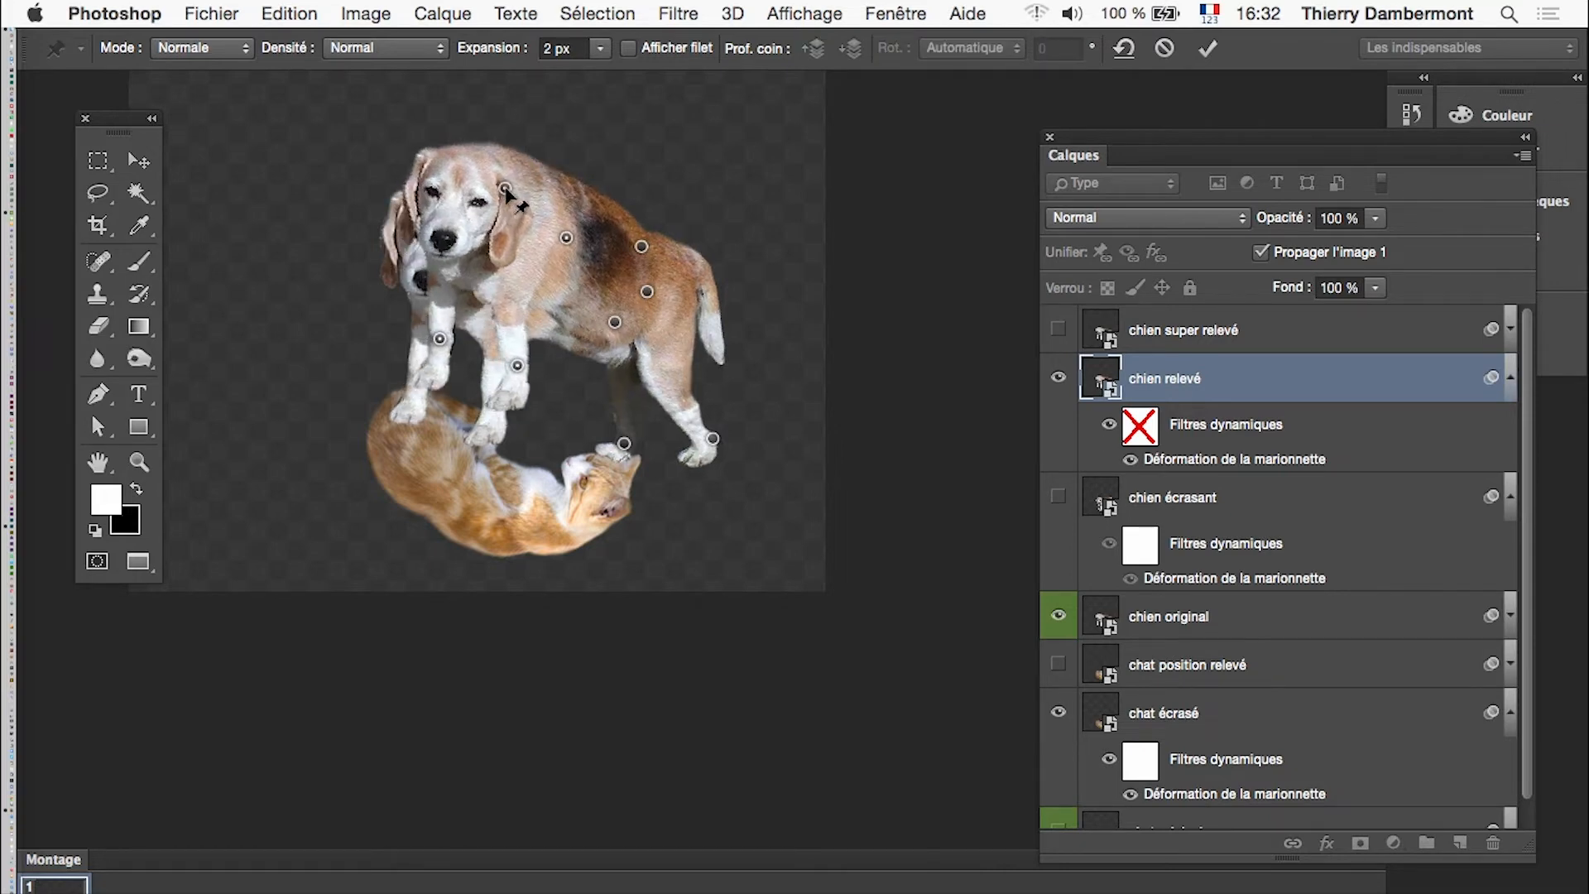
Step: Shift both front-leg pins of "chien relevé" slightly forward, pull the head pin back towards the body, and apply the warp
{"action": "left_click", "coordinate": [616, 323]}
{"action": "left_click", "coordinate": [517, 365]}
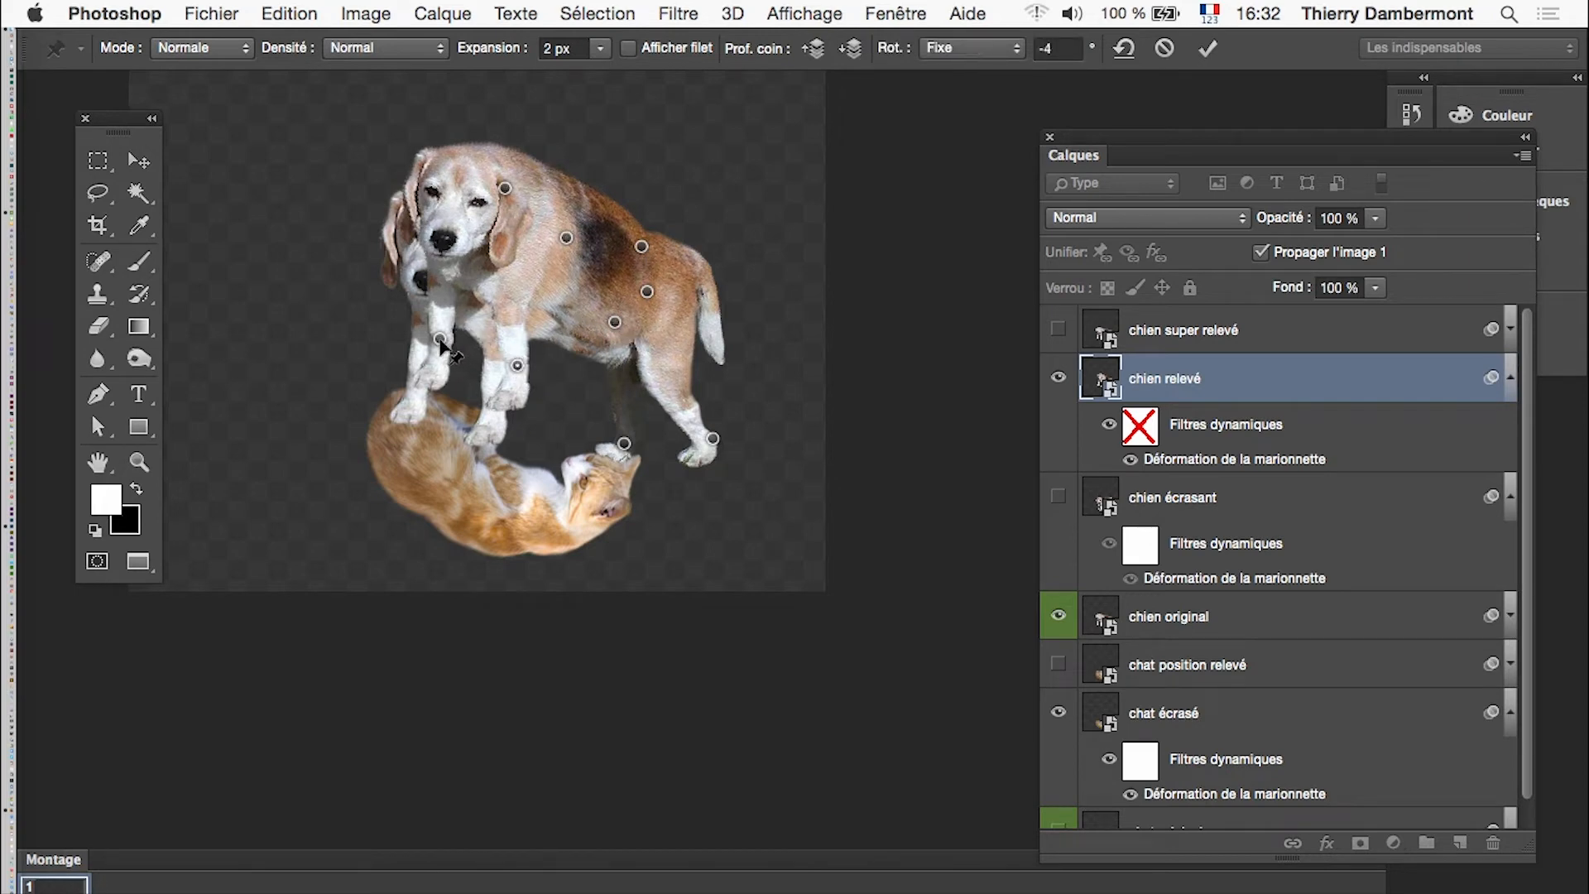
{"action": "left_click", "coordinate": [439, 339], "text": "shift"}
{"action": "left_click_drag", "start_coordinate": [439, 338], "coordinate": [418, 328]}
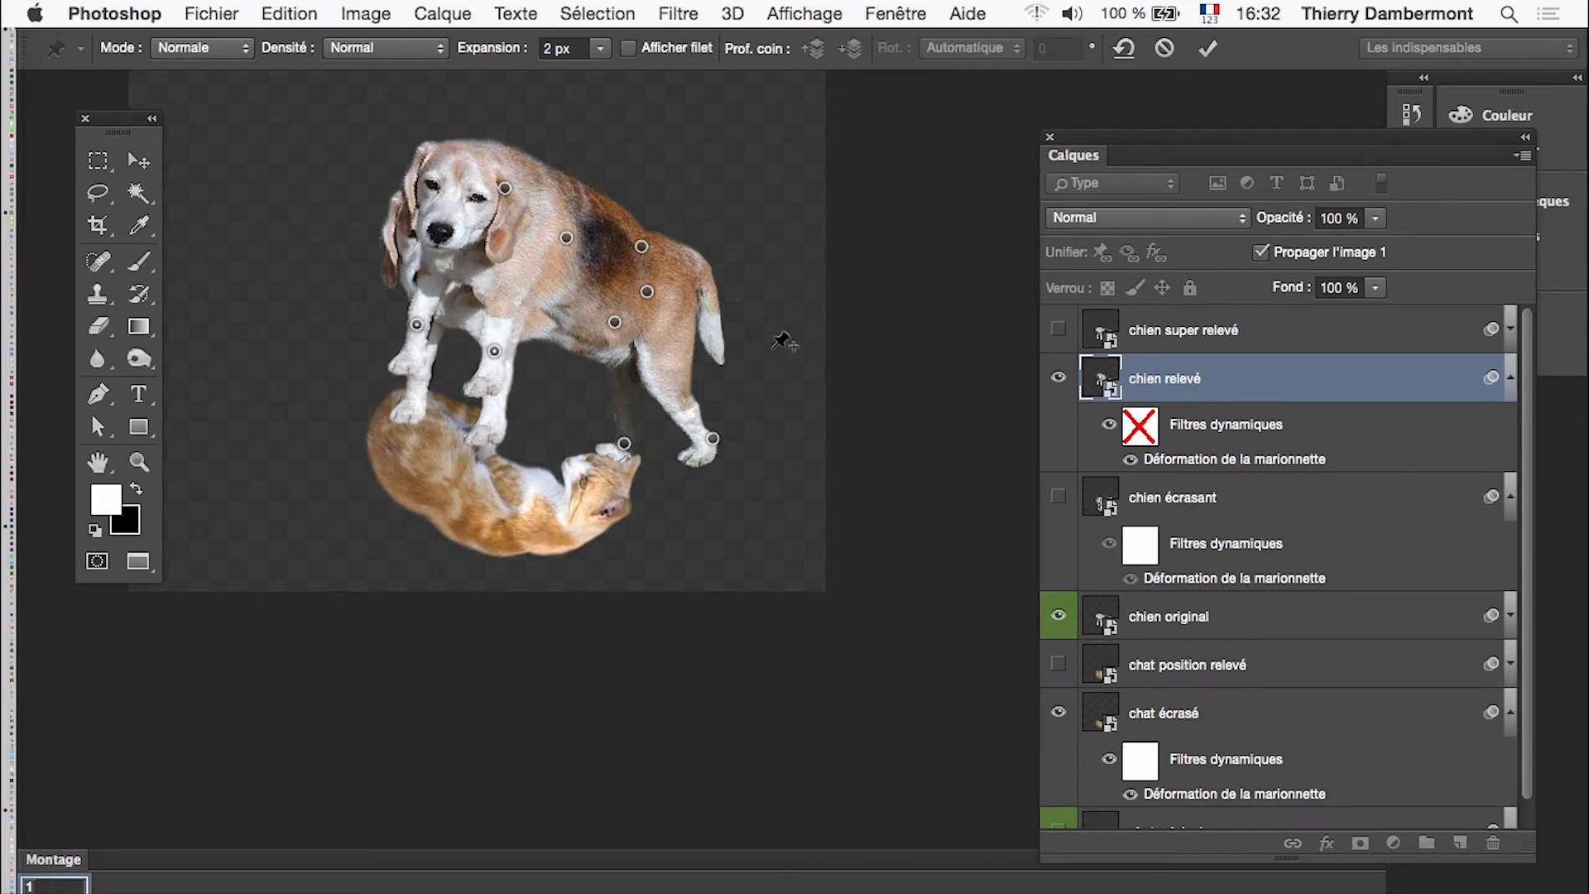
{"action": "left_click_drag", "start_coordinate": [501, 196], "coordinate": [523, 202]}
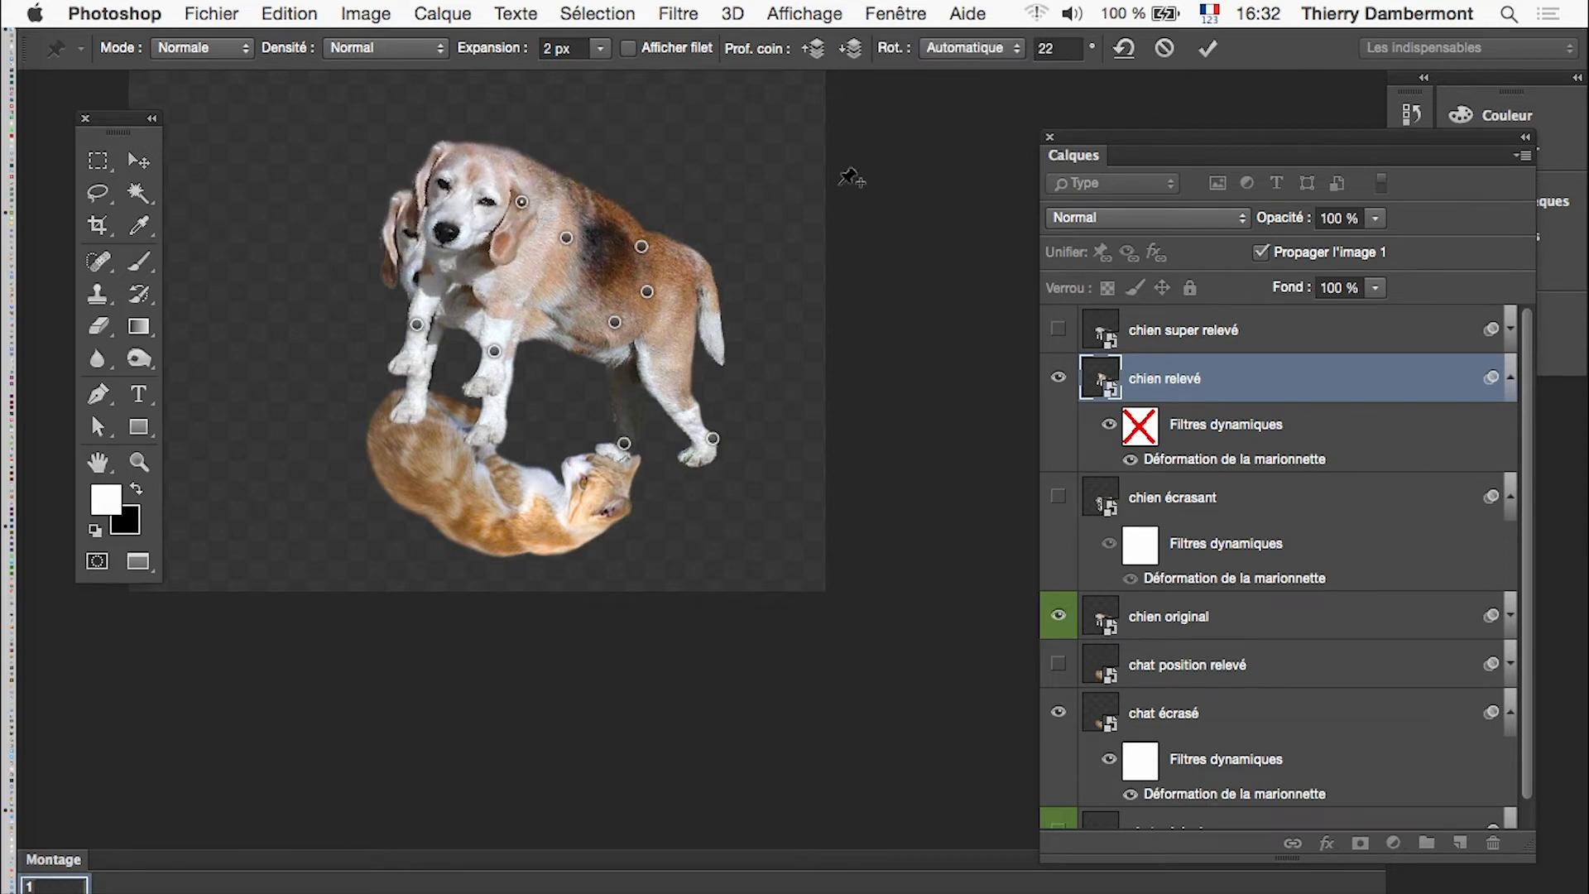
{"action": "left_click", "coordinate": [1208, 49]}
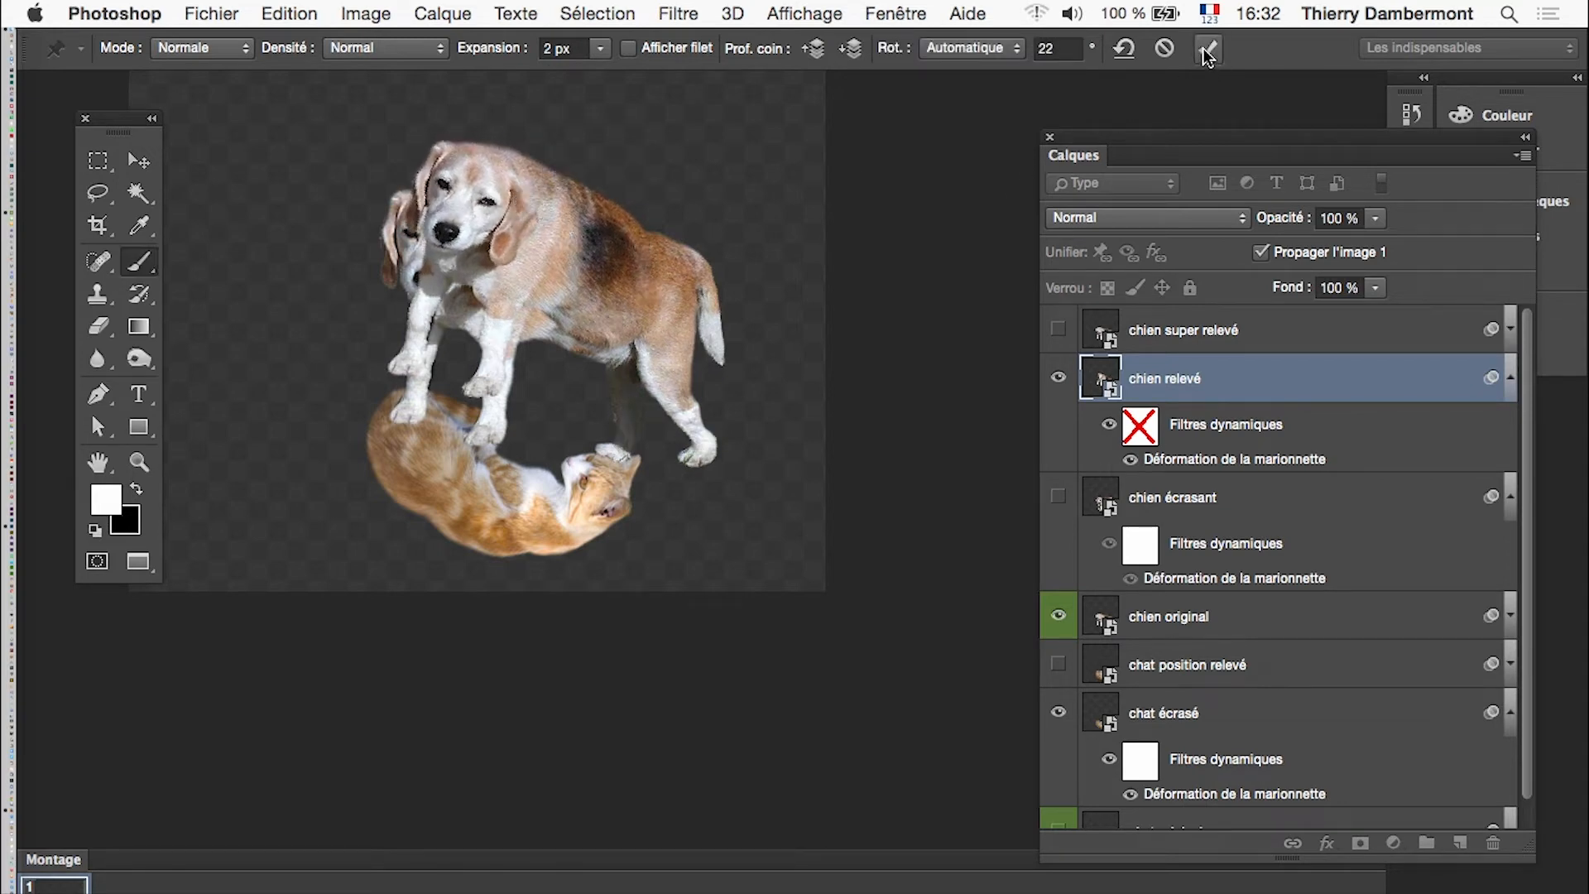
Step: Show "chien super relevé" above "chien relevé" and edit its puppet warp to lift the dog's head and forequarters well above the previous pose
{"action": "left_click", "coordinate": [1059, 378]}
{"action": "left_click", "coordinate": [1058, 332]}
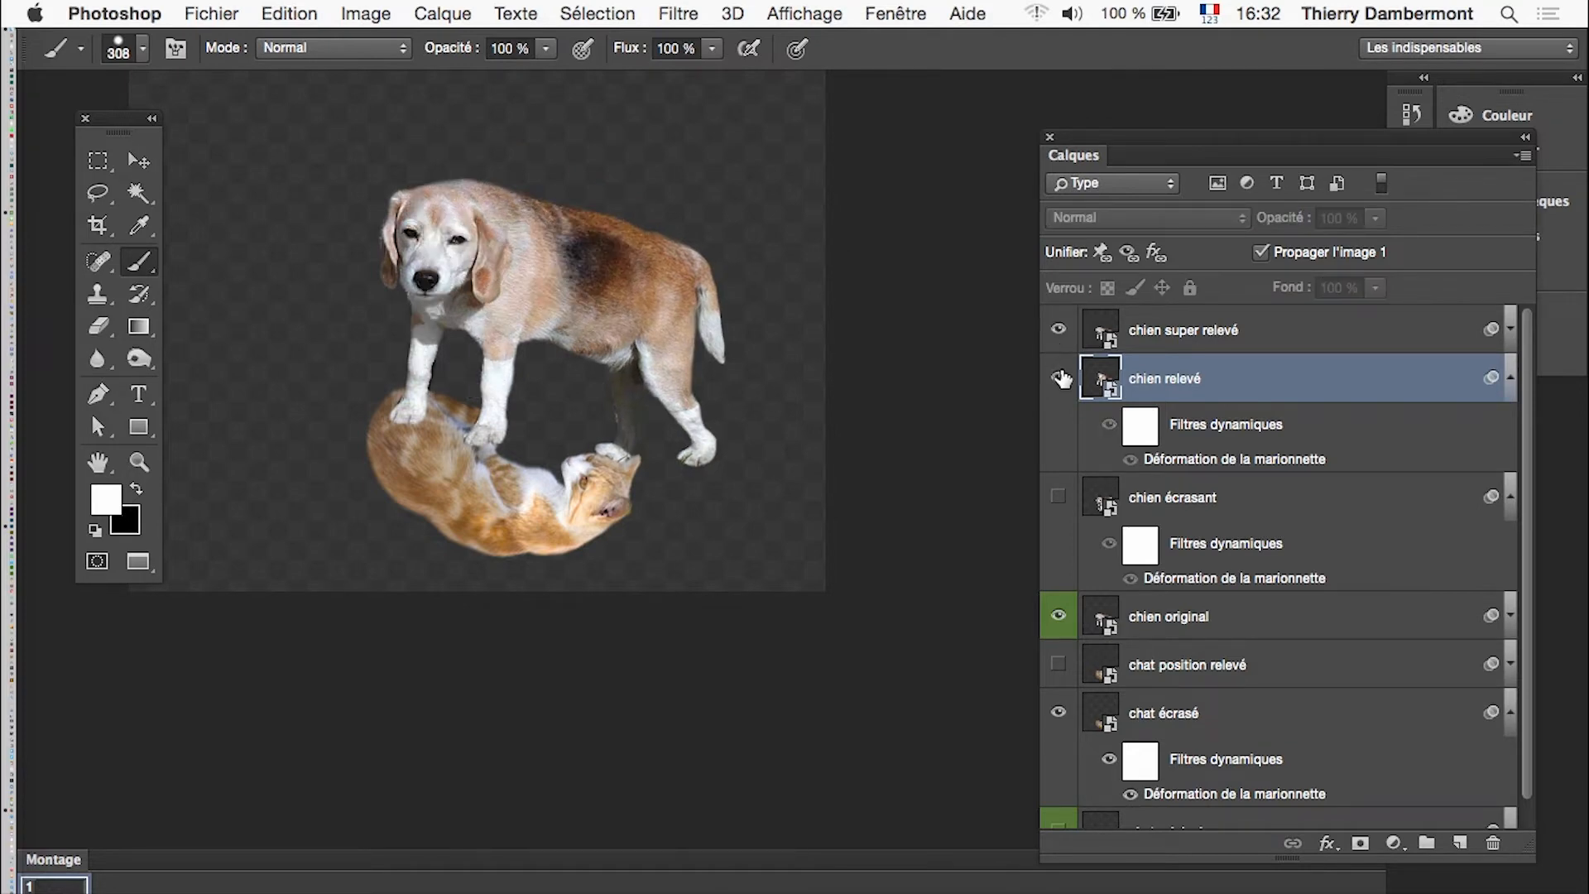
{"action": "left_click", "coordinate": [1058, 378]}
{"action": "left_click", "coordinate": [1510, 330]}
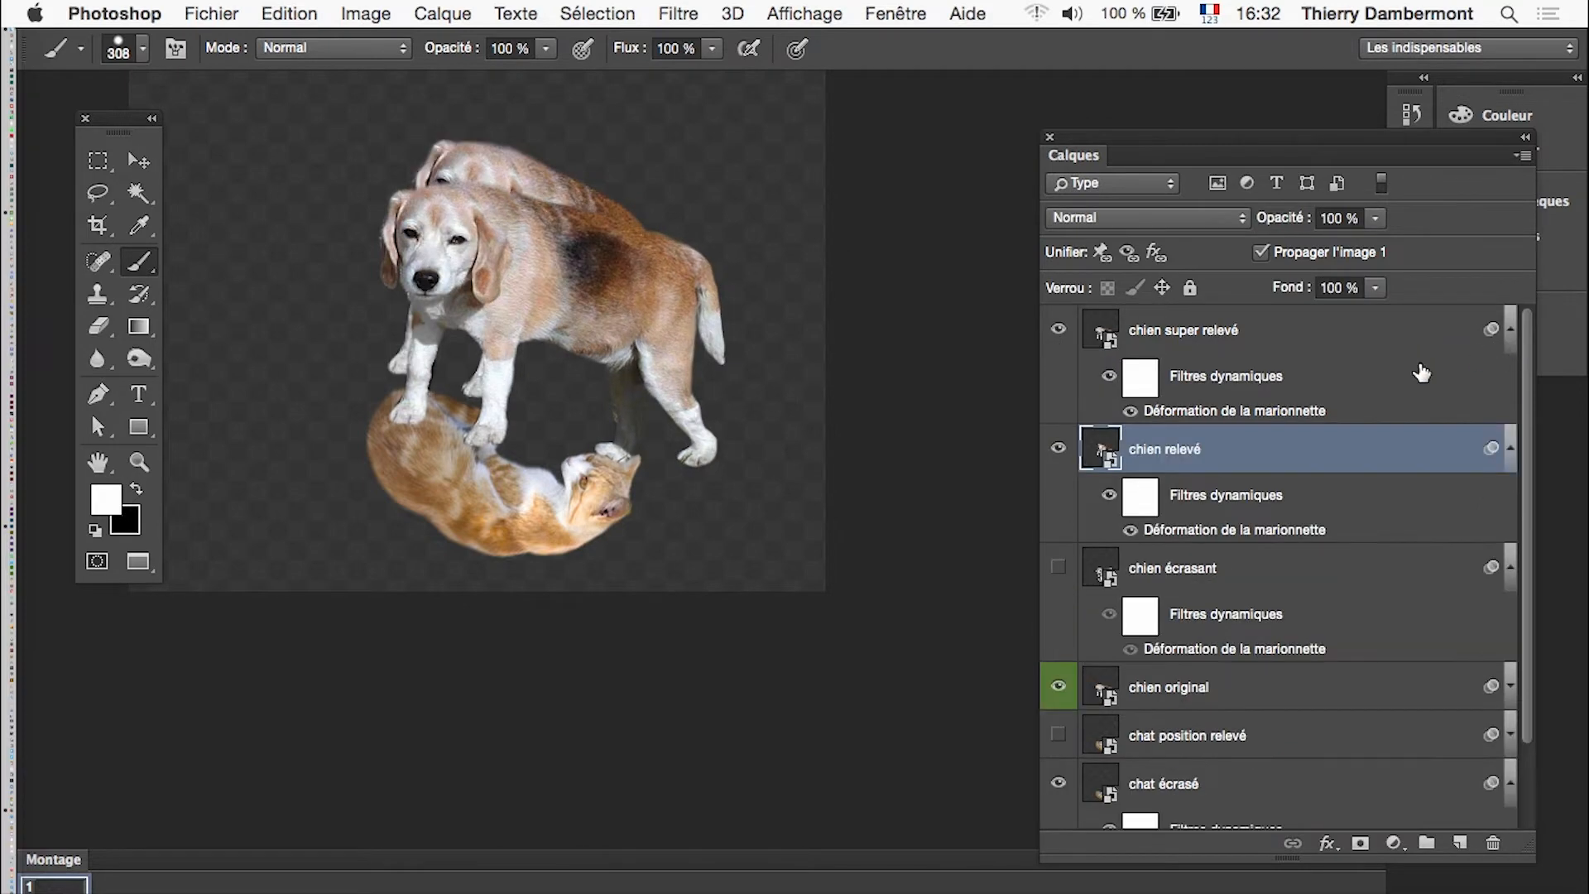
{"action": "double_click", "coordinate": [1167, 414]}
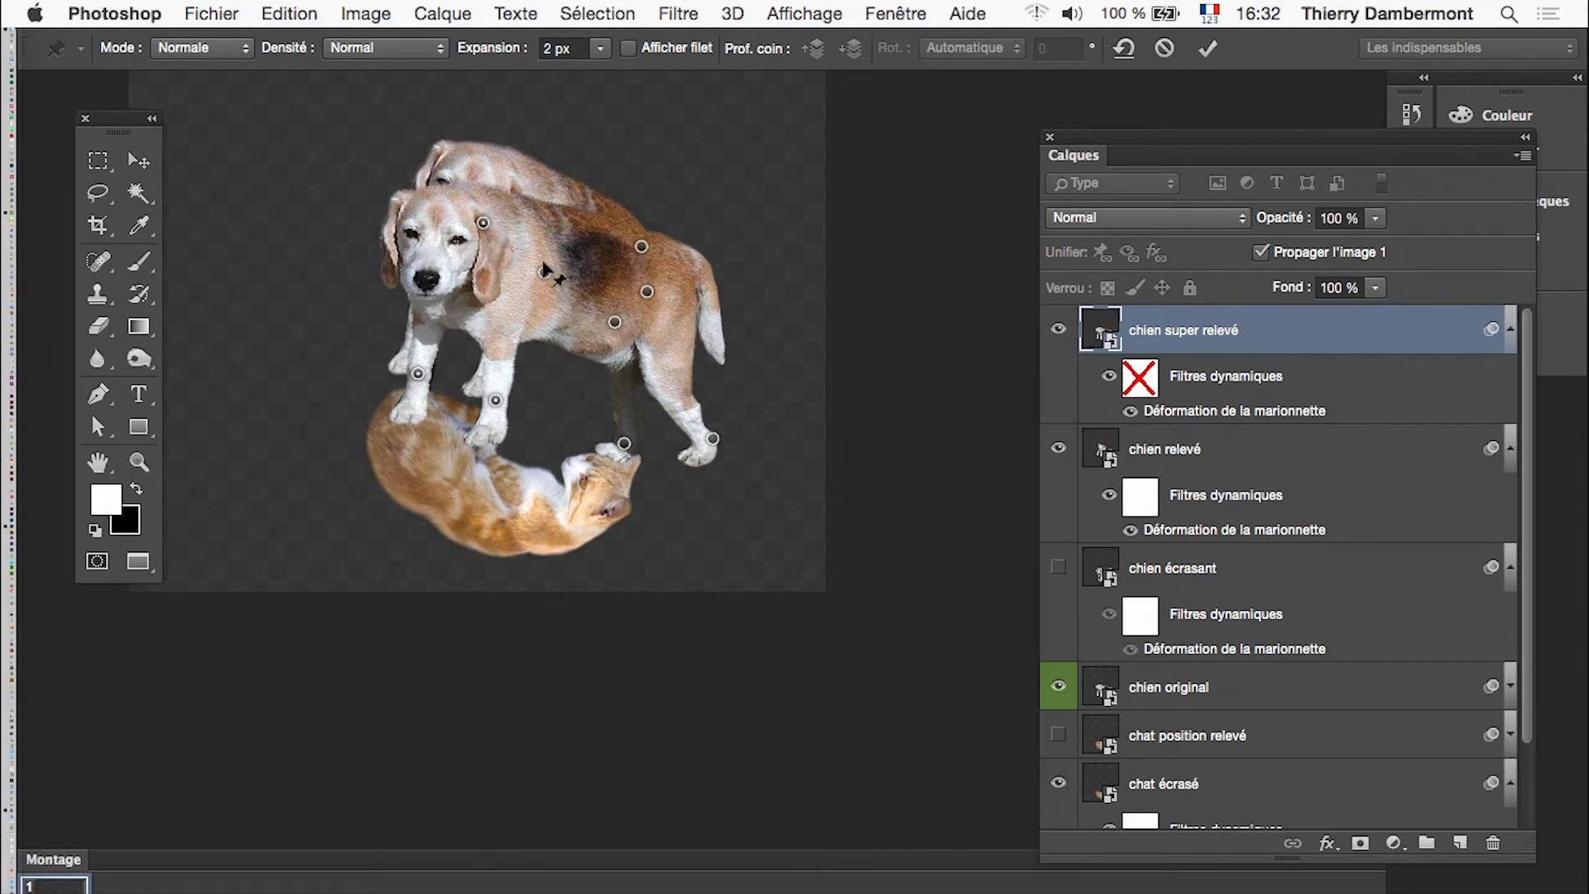
{"action": "left_click", "coordinate": [648, 291]}
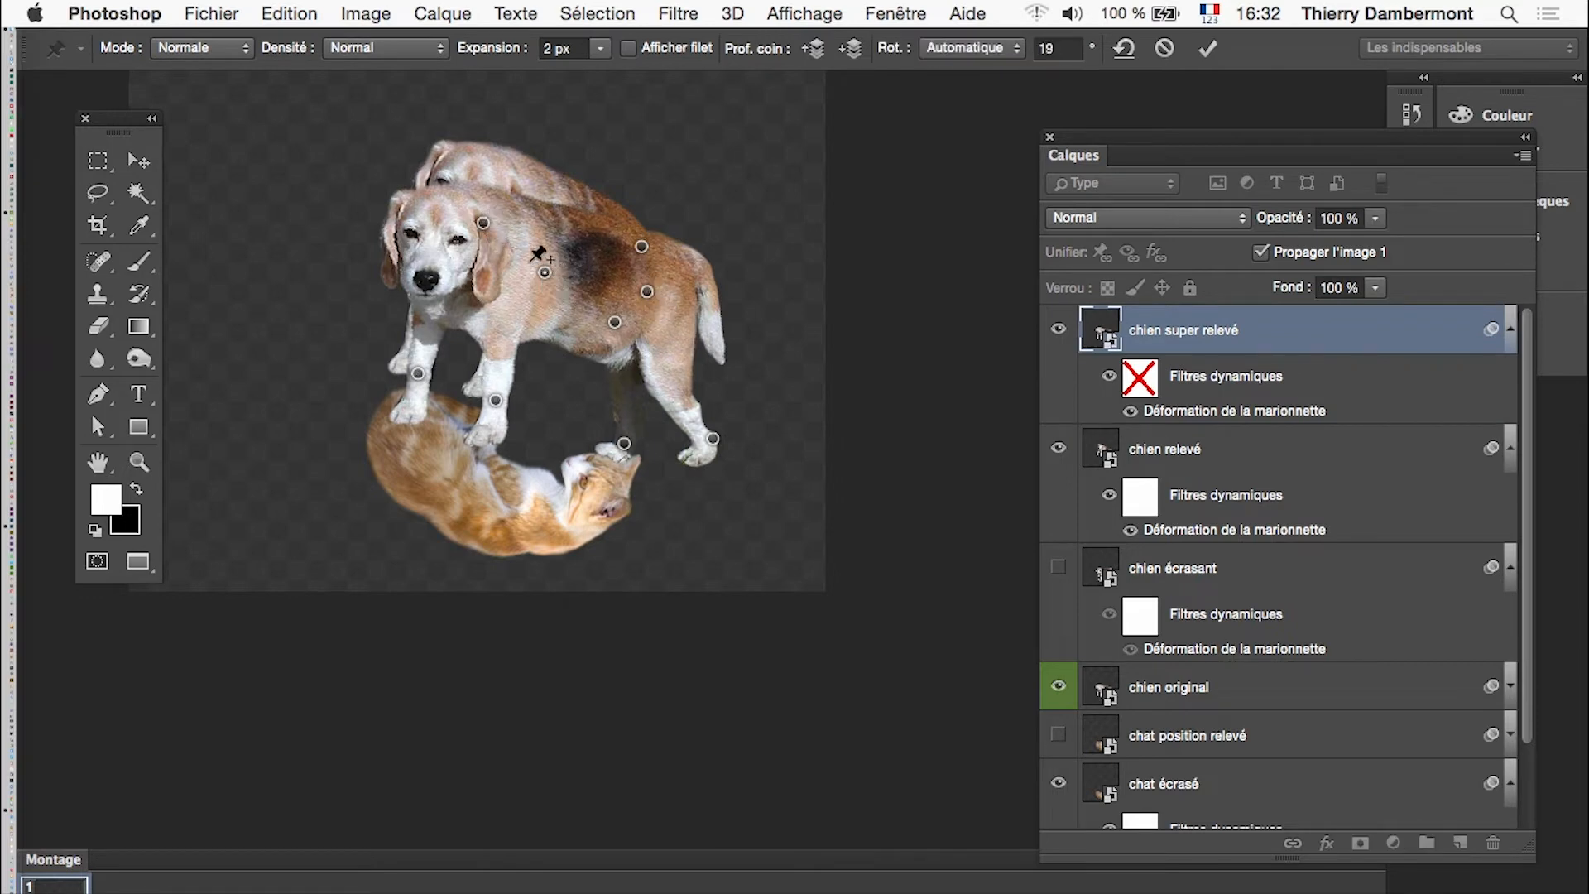
{"action": "left_click", "coordinate": [484, 224]}
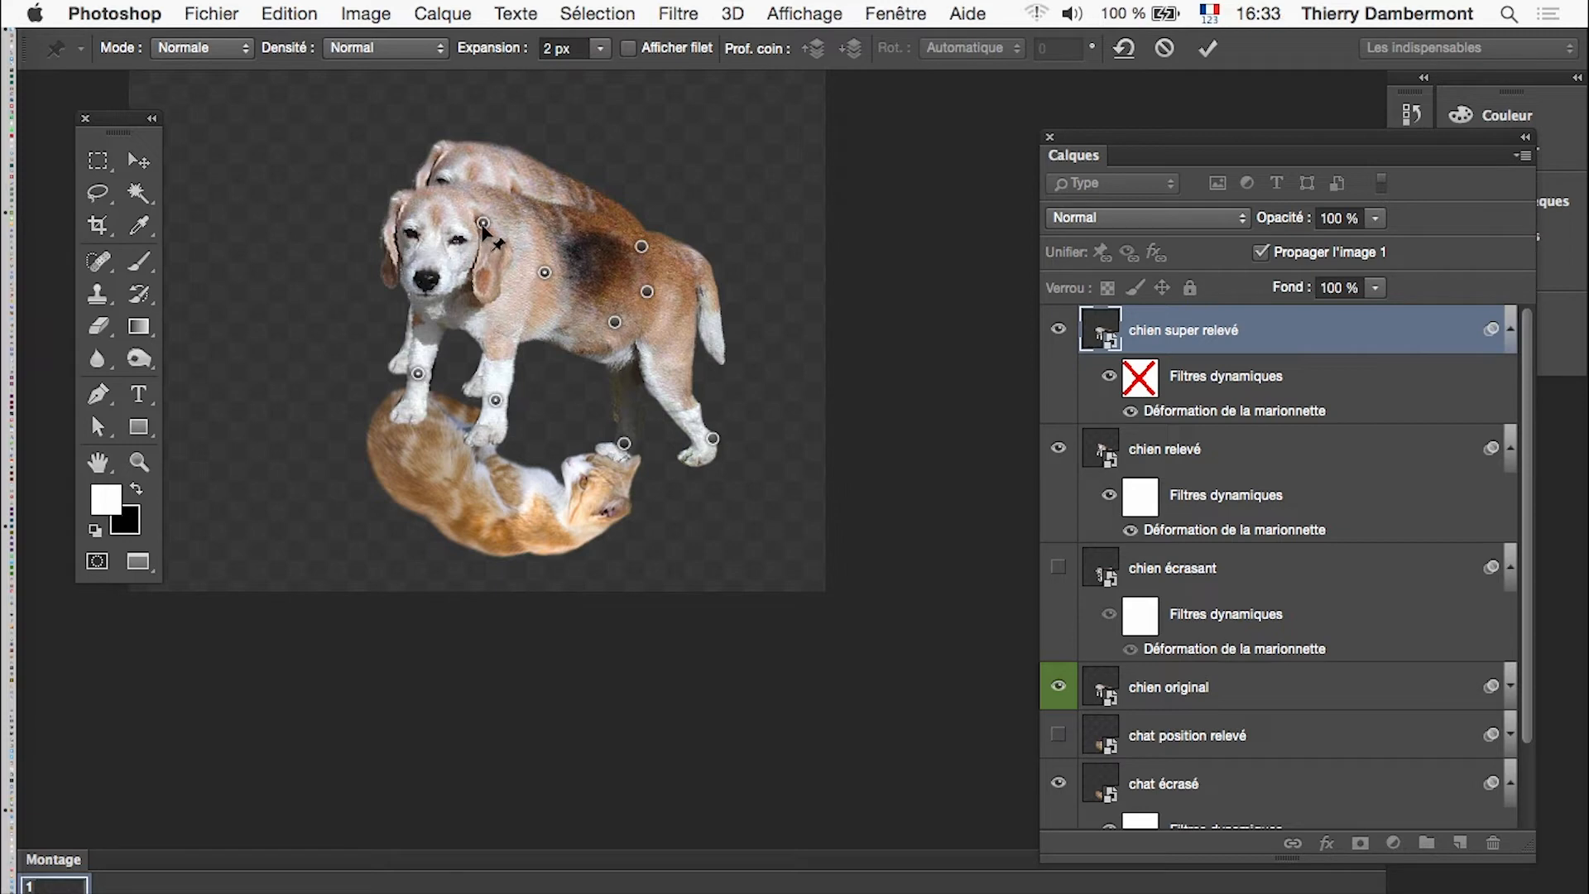
{"action": "left_click_drag", "start_coordinate": [483, 223], "coordinate": [547, 147]}
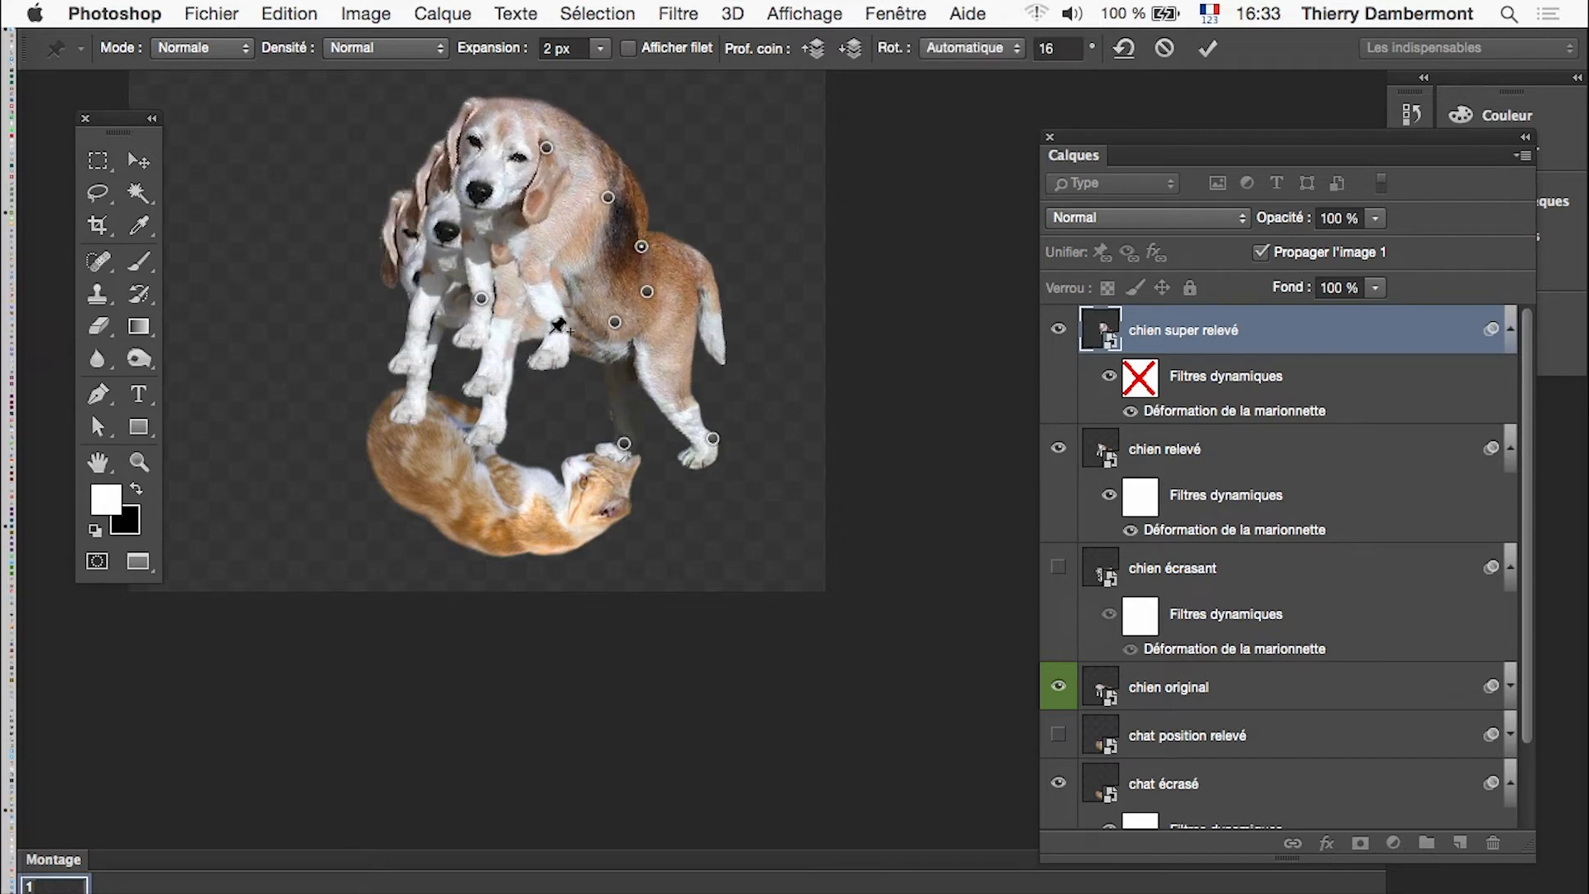
Step: Move the front legs of "chien super relevé" forward over the previous pose's legs, rotate the head pin to about 25°, and apply the warp
{"action": "left_click_drag", "start_coordinate": [558, 326], "coordinate": [424, 280]}
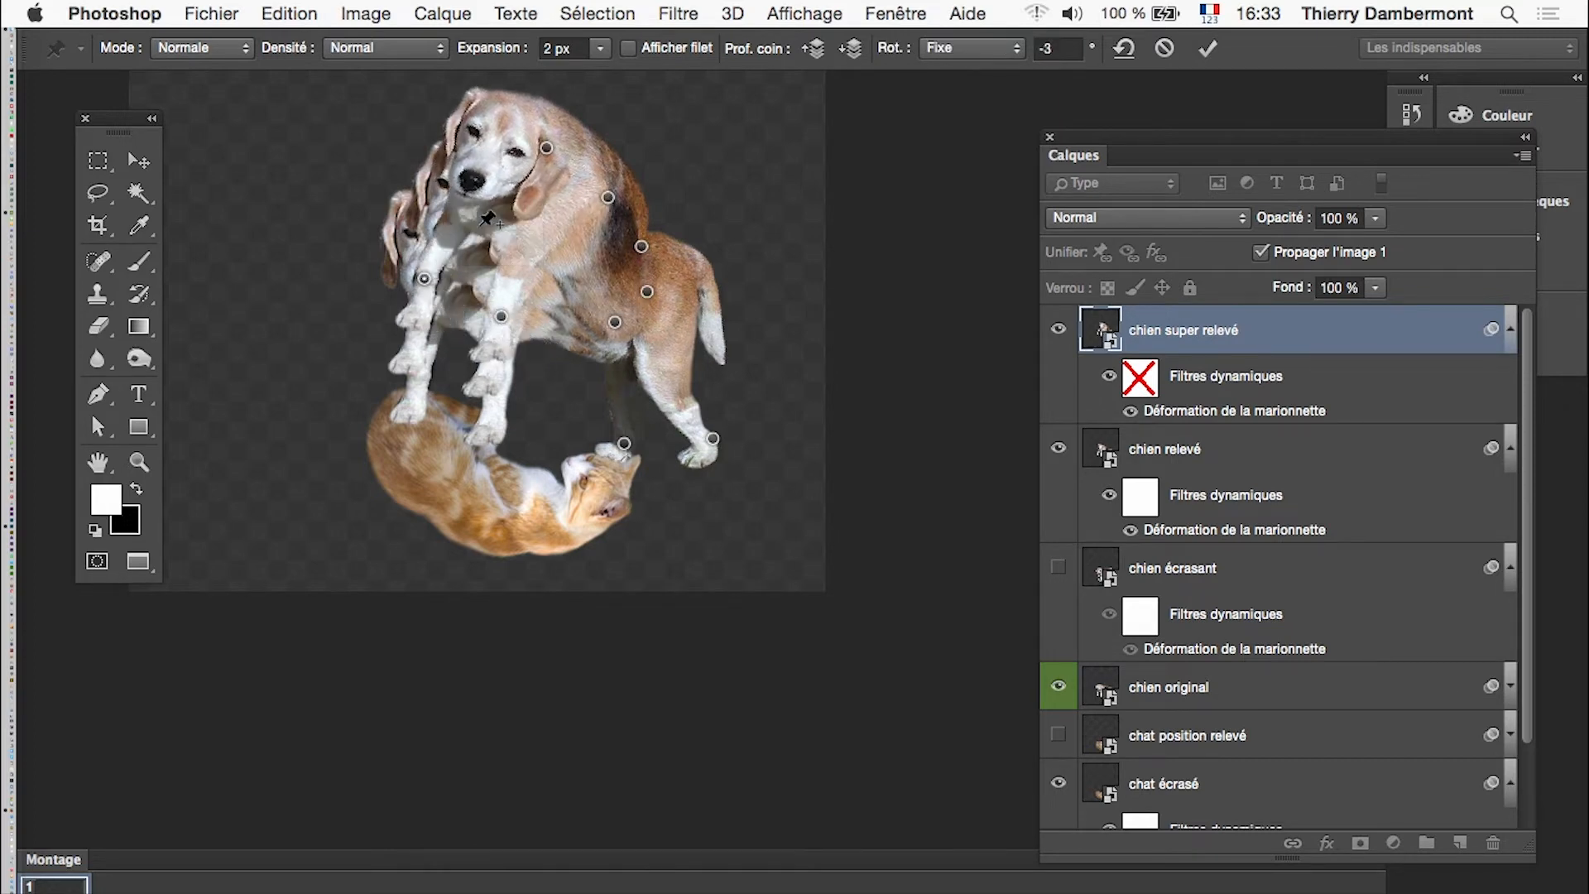
{"action": "left_click", "coordinate": [546, 148]}
{"action": "mouse_move", "coordinate": [550, 177]}
{"action": "left_mouse_down"}
{"action": "mouse_move", "coordinate": [536, 178]}
{"action": "mouse_move", "coordinate": [575, 174]}
{"action": "mouse_move", "coordinate": [555, 185]}
{"action": "mouse_move", "coordinate": [542, 146]}
{"action": "mouse_move", "coordinate": [558, 142]}
{"action": "left_mouse_up"}
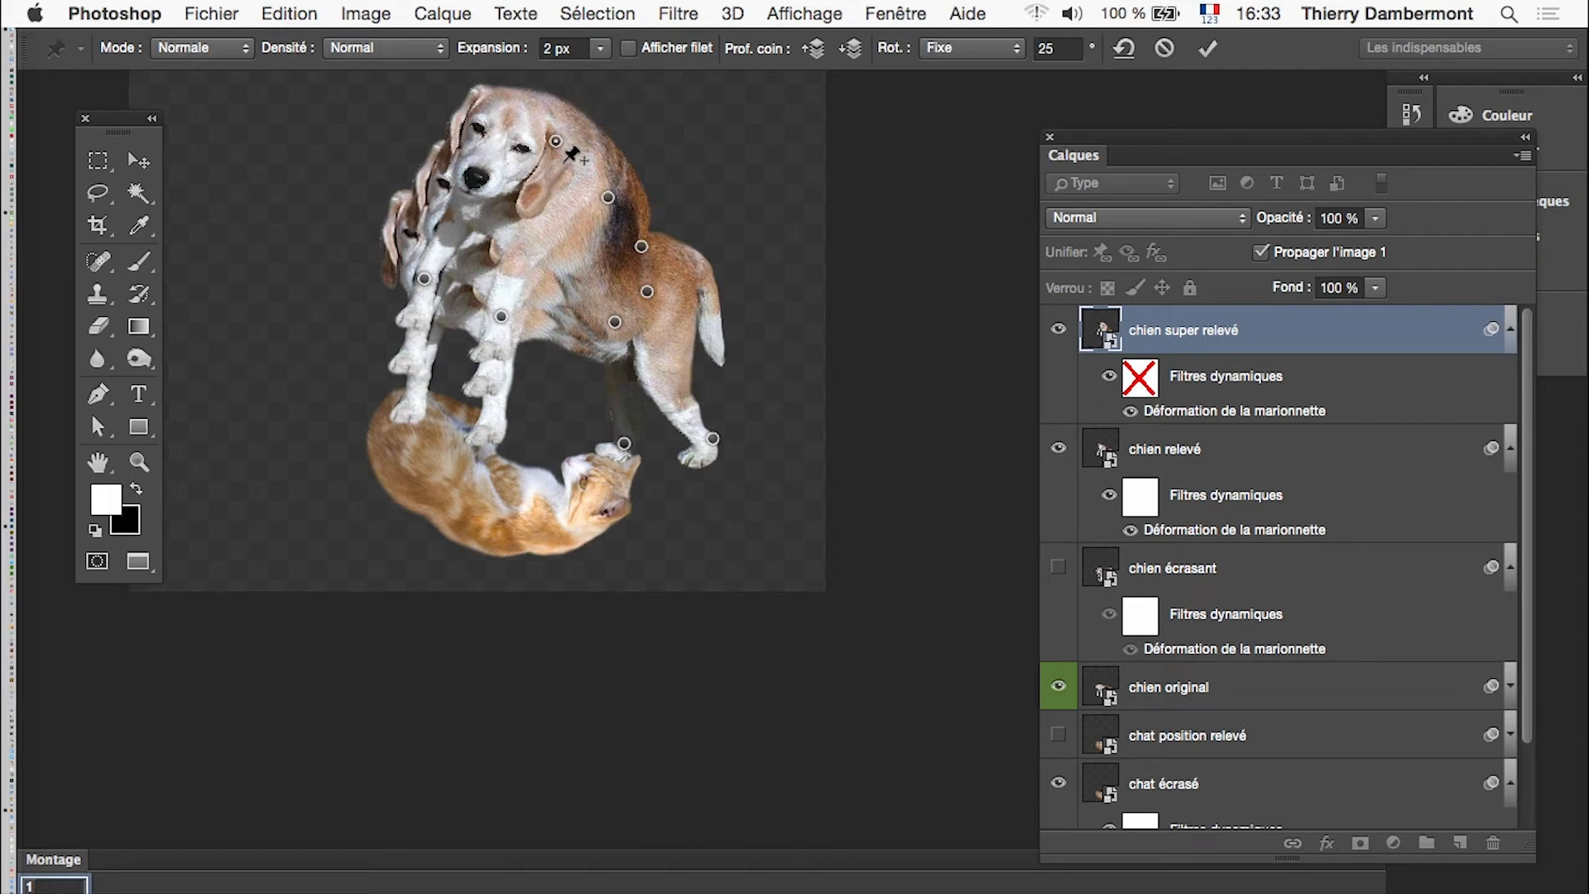
{"action": "left_click", "coordinate": [1208, 48]}
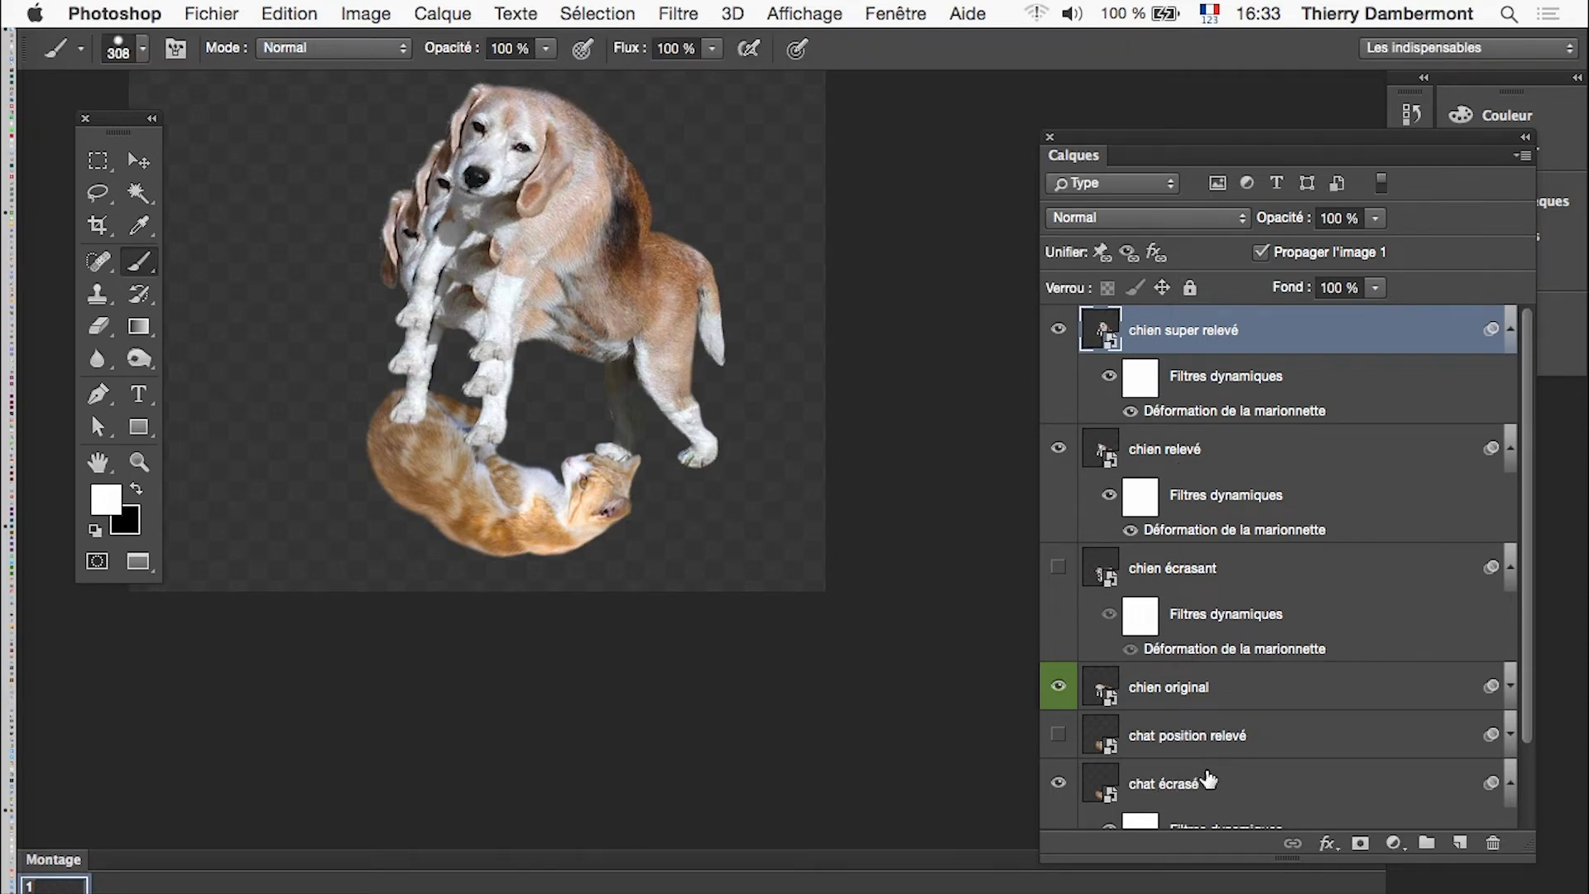
Step: Compare "chat original" with "chat écrasé", then hide "chat écrasé" and show "chat position relevé"
{"action": "left_click_drag", "start_coordinate": [1532, 735], "coordinate": [1534, 804]}
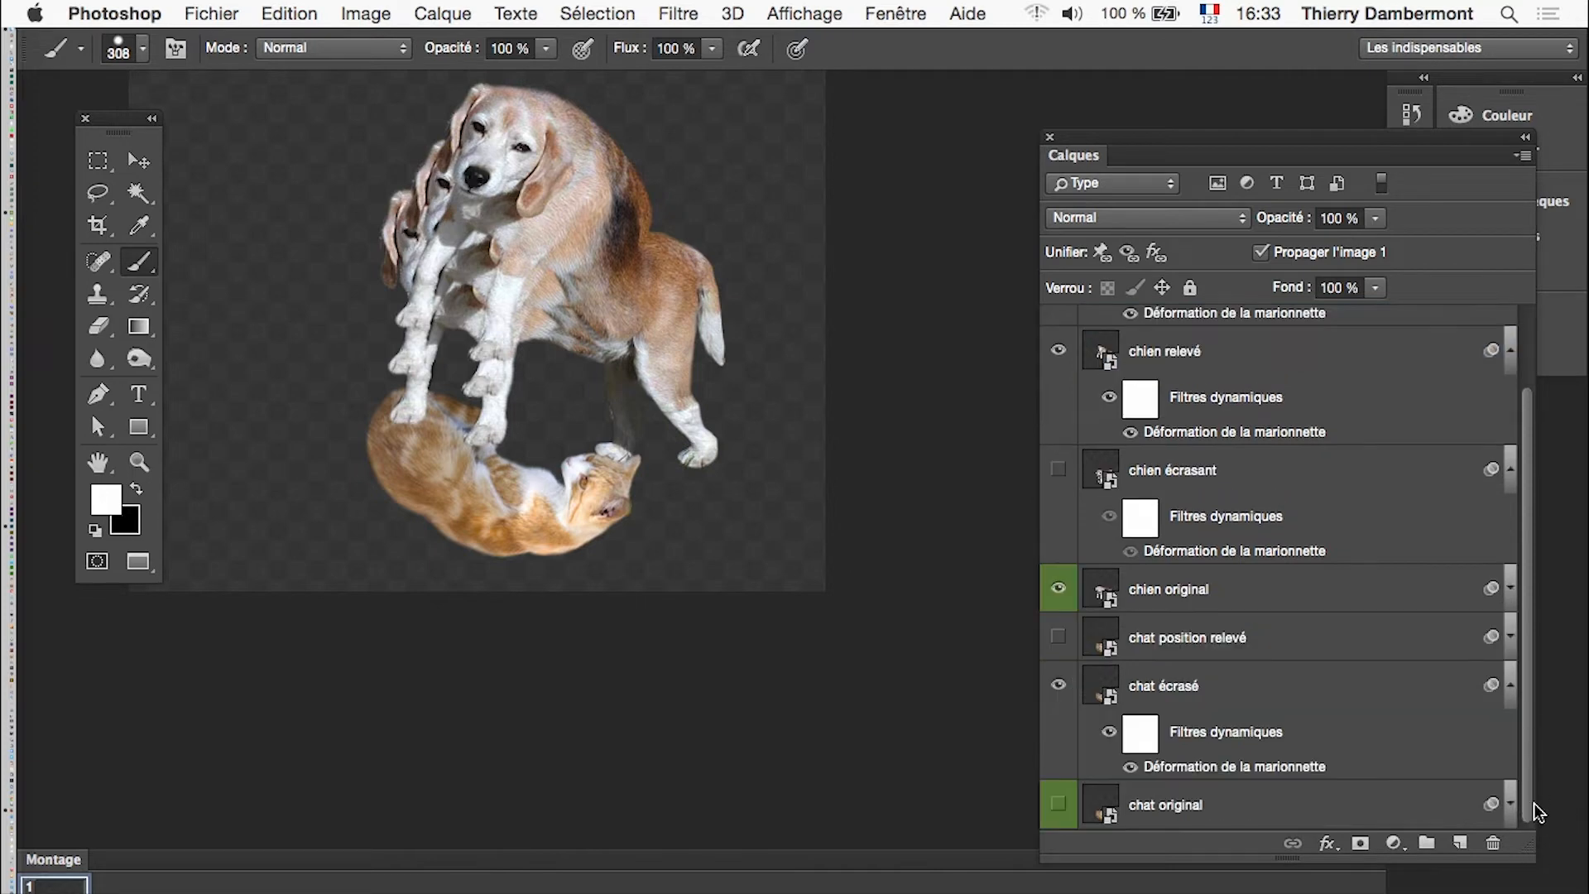
{"action": "left_click", "coordinate": [1061, 805]}
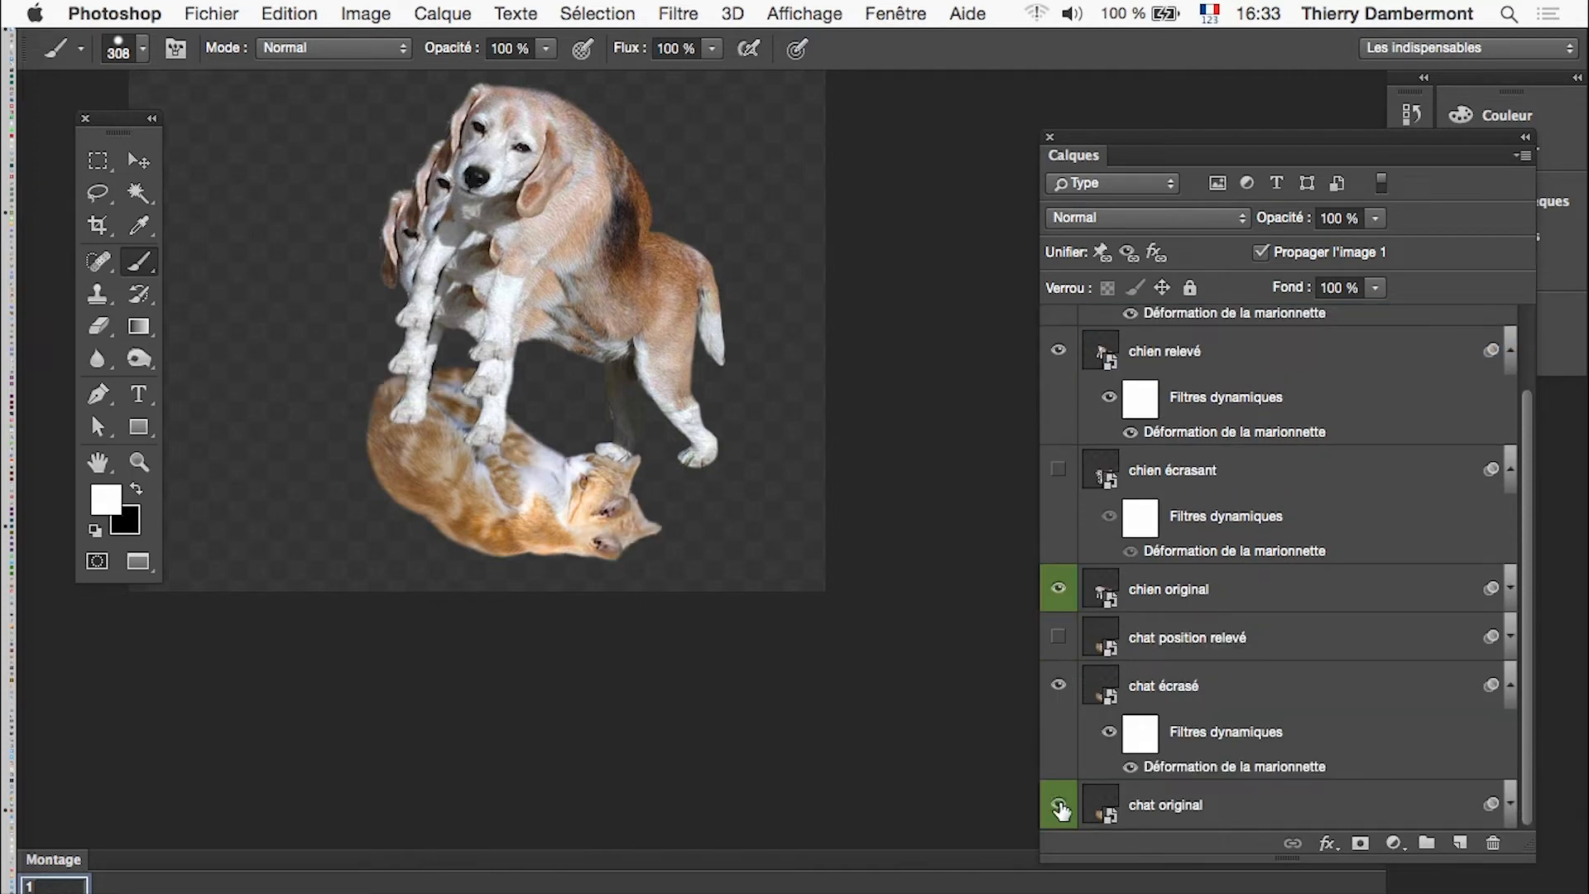
{"action": "left_click", "coordinate": [1060, 806]}
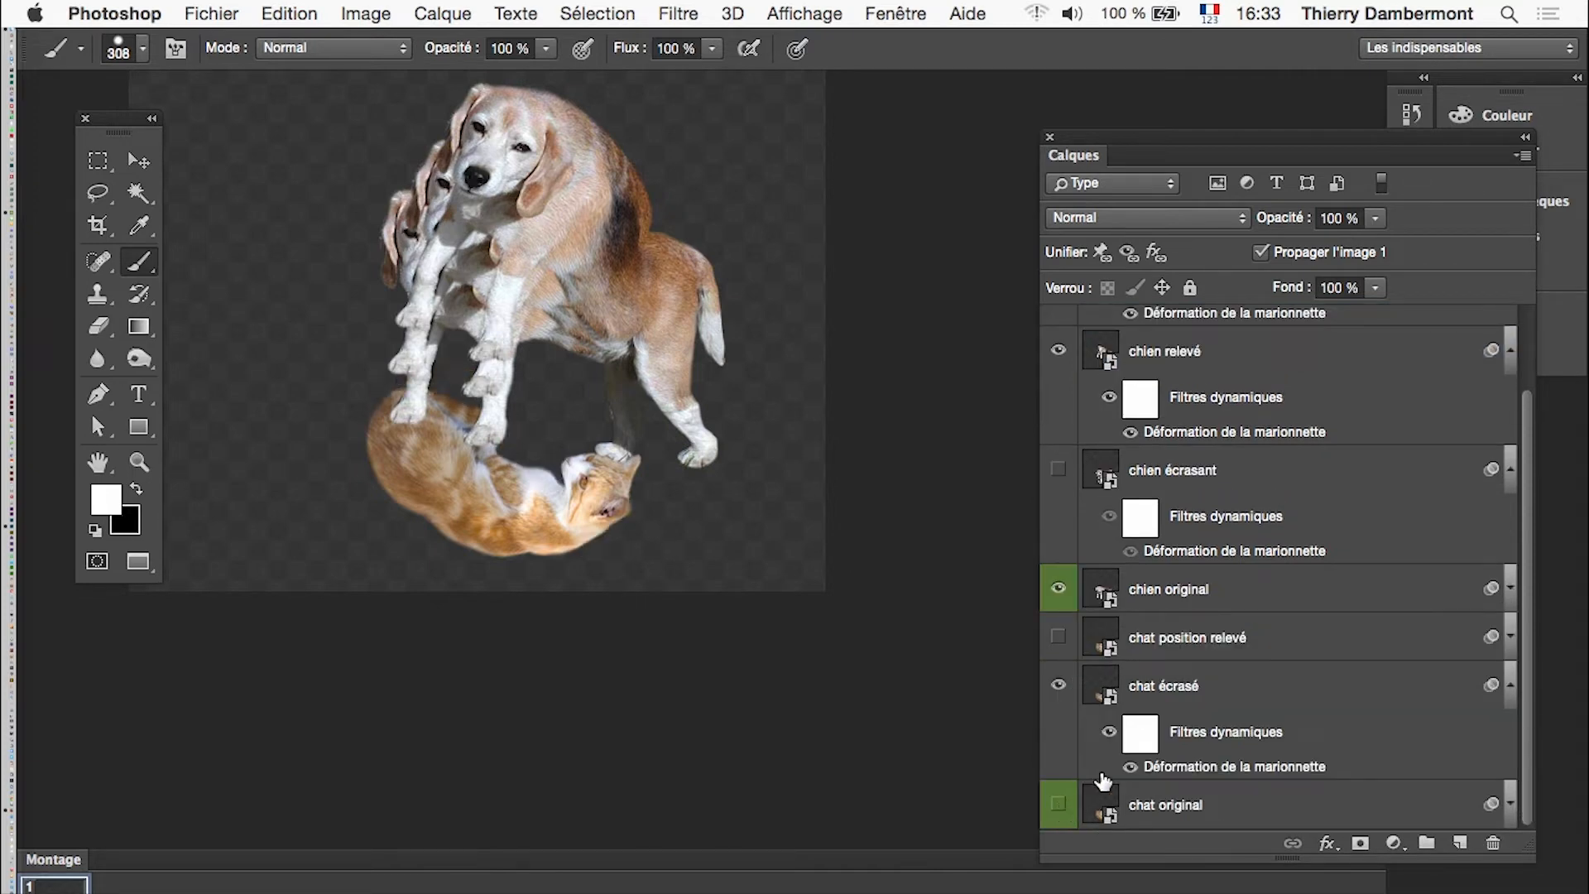
{"action": "left_click", "coordinate": [1059, 686]}
{"action": "left_click", "coordinate": [1059, 637]}
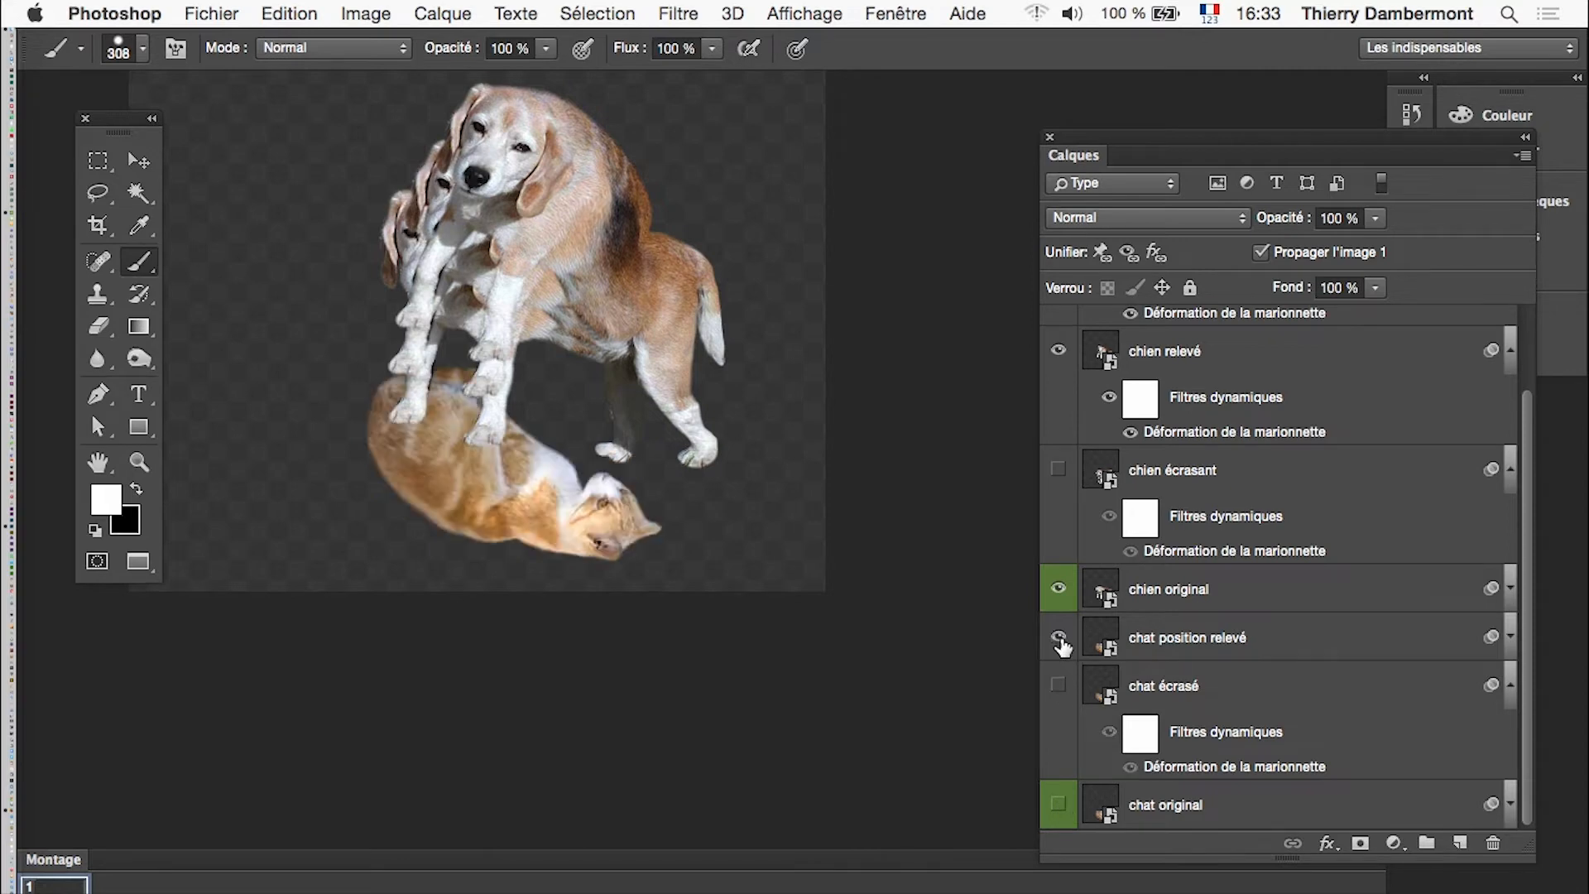
{"action": "left_click", "coordinate": [1059, 637]}
{"action": "left_click", "coordinate": [1059, 637]}
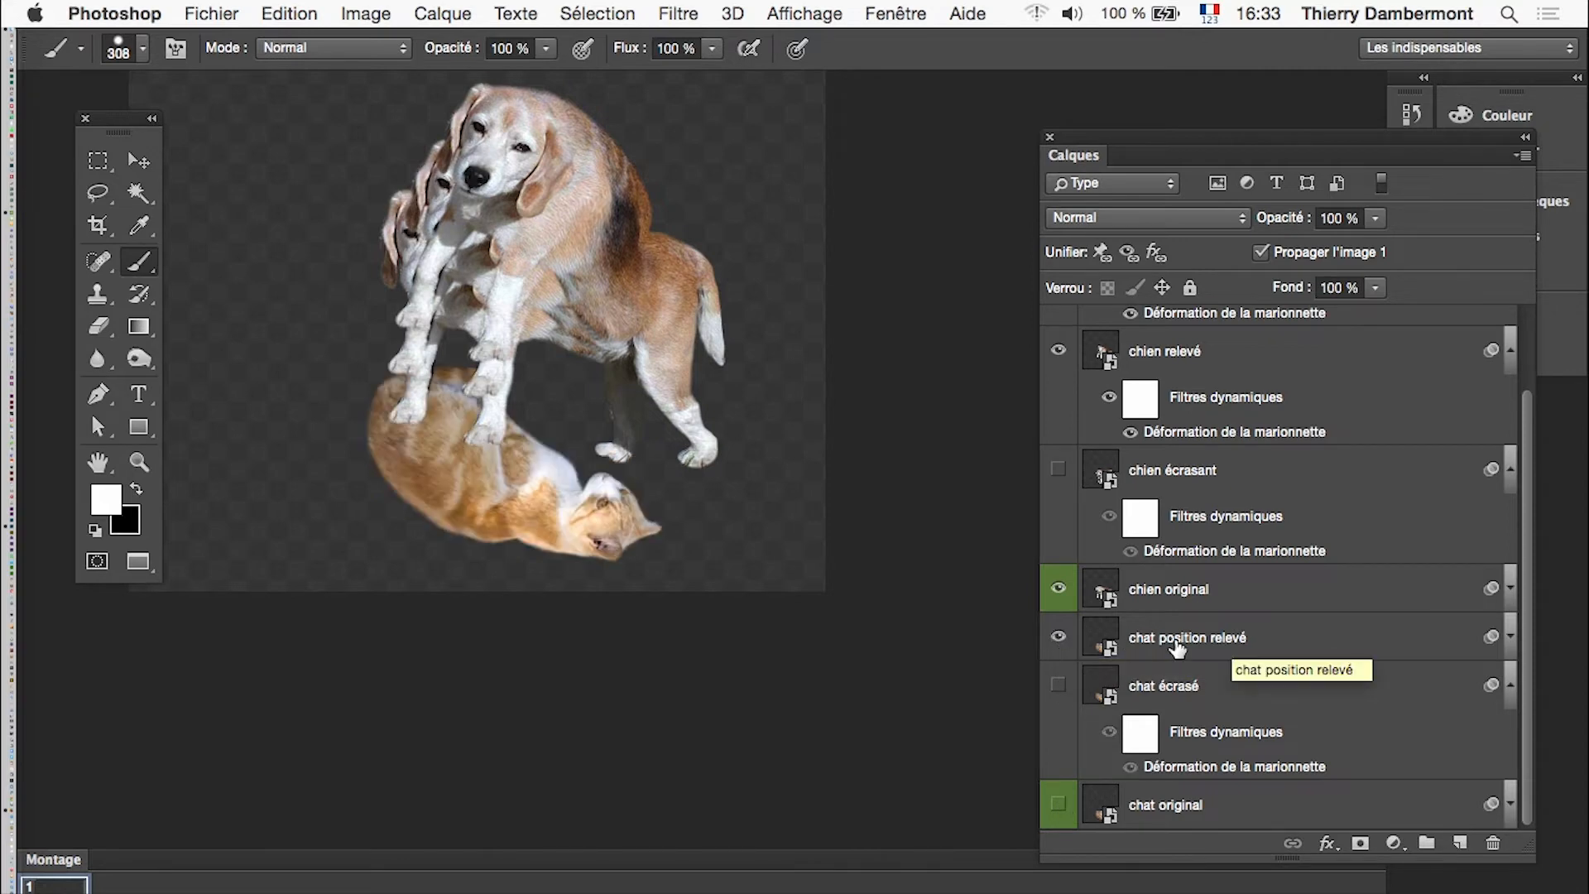
Step: Edit the puppet warp on "chat position relevé" to push the belly outward and tilt the cat's head down to about 5°, and apply it
{"action": "left_click", "coordinate": [1511, 637]}
{"action": "double_click", "coordinate": [1234, 717]}
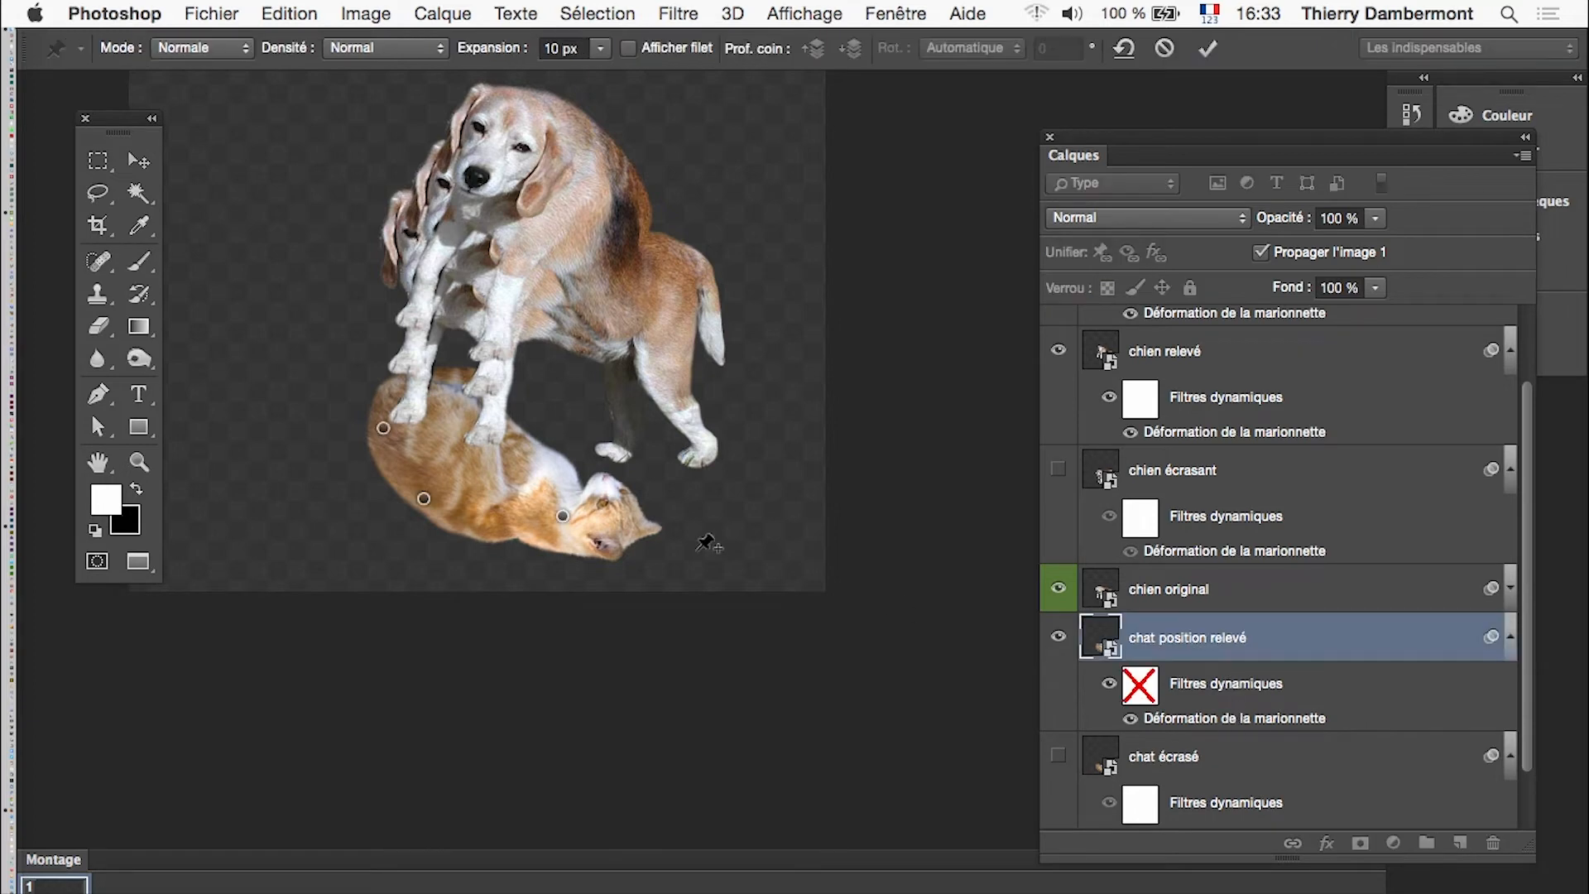
{"action": "left_click_drag", "start_coordinate": [474, 436], "coordinate": [545, 449]}
{"action": "left_click", "coordinate": [563, 516]}
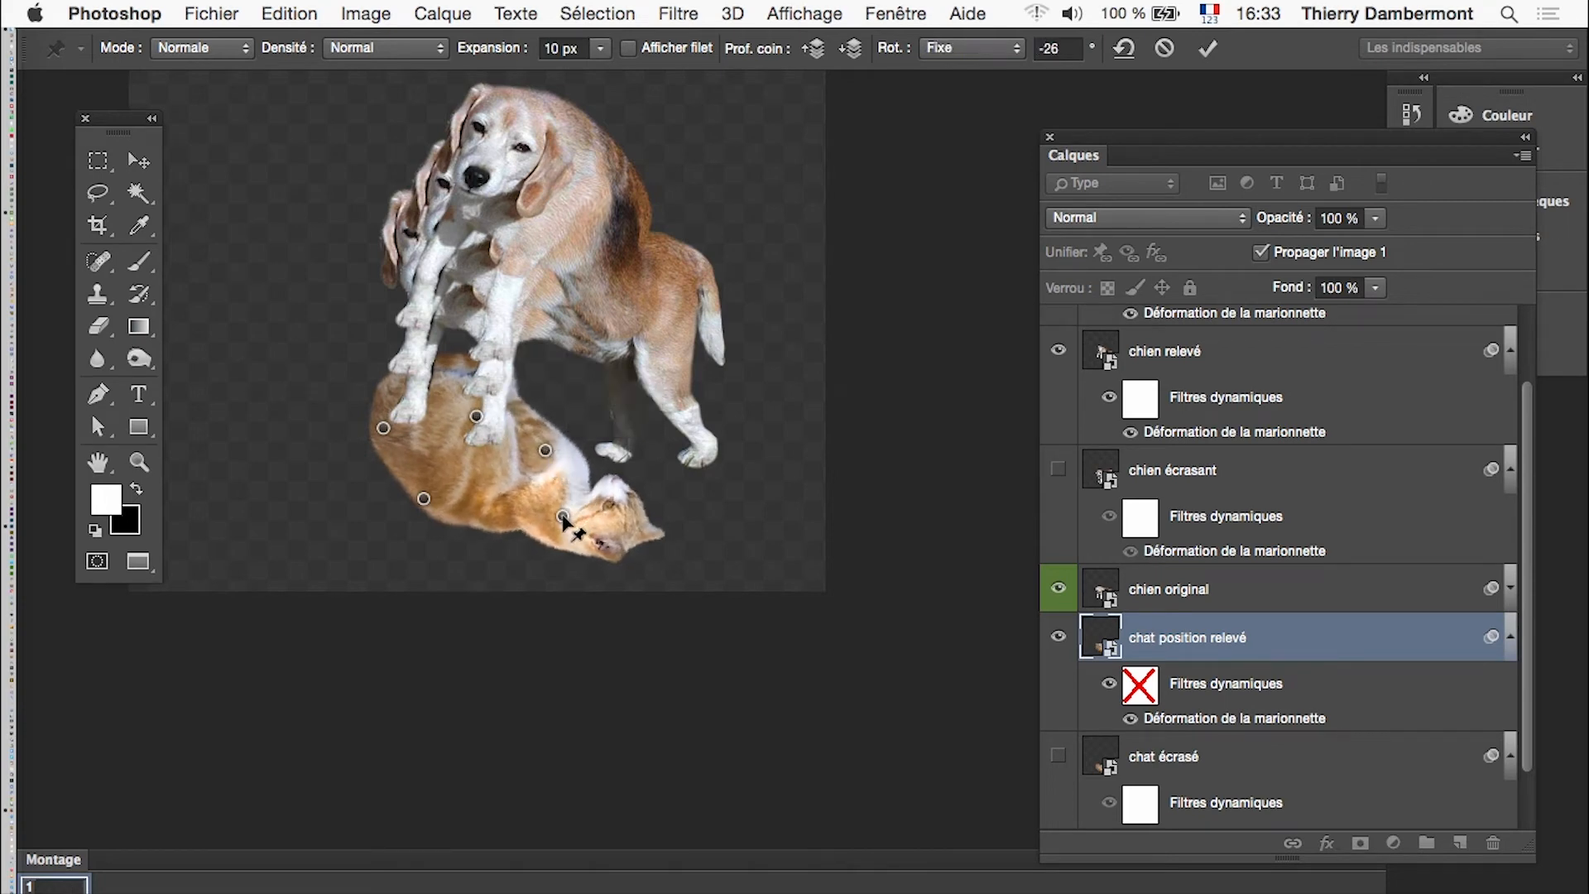
{"action": "key", "text": "alt"}
{"action": "left_click_drag", "start_coordinate": [571, 537], "coordinate": [563, 539]}
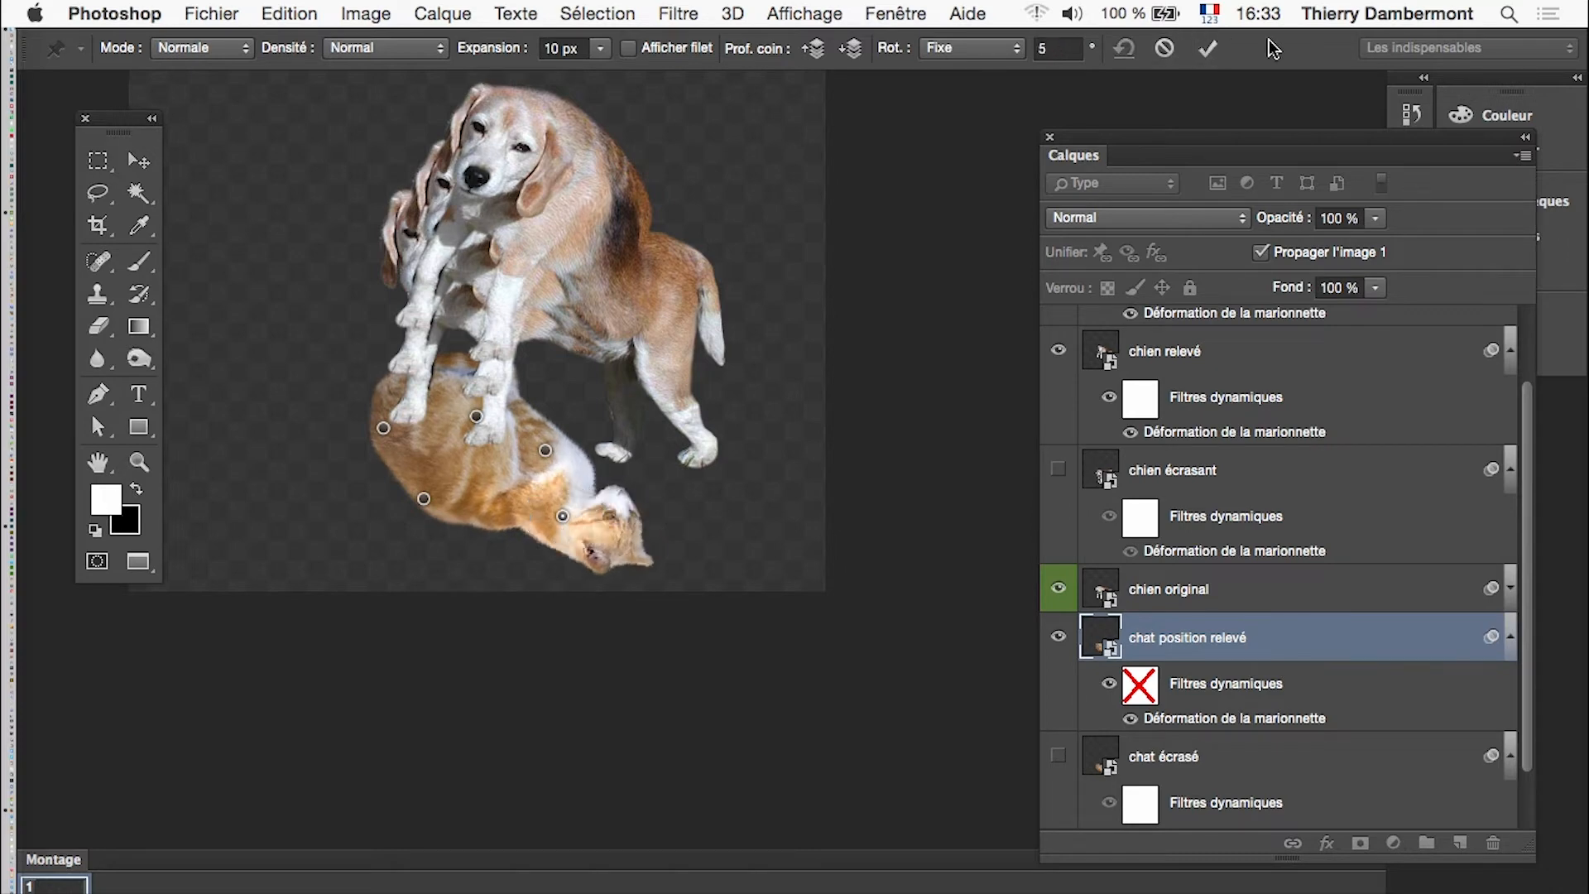
{"action": "left_click", "coordinate": [1208, 48]}
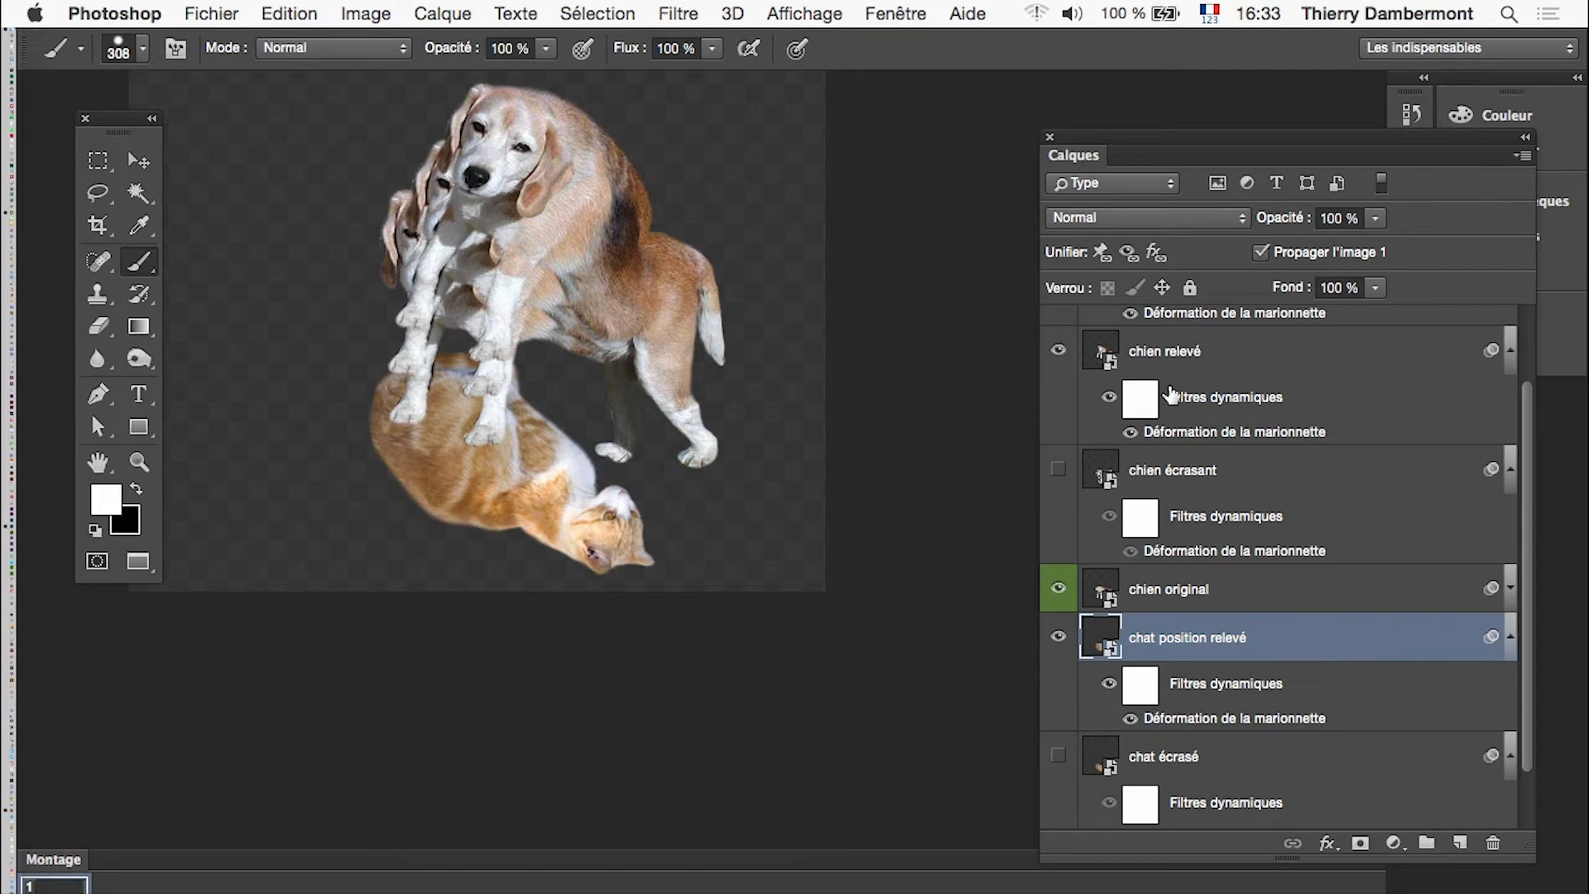
Step: Move the layer list closer to the image and collapse the smart filters of all dog and cat layers
{"action": "left_click_drag", "start_coordinate": [1104, 149], "coordinate": [936, 91]}
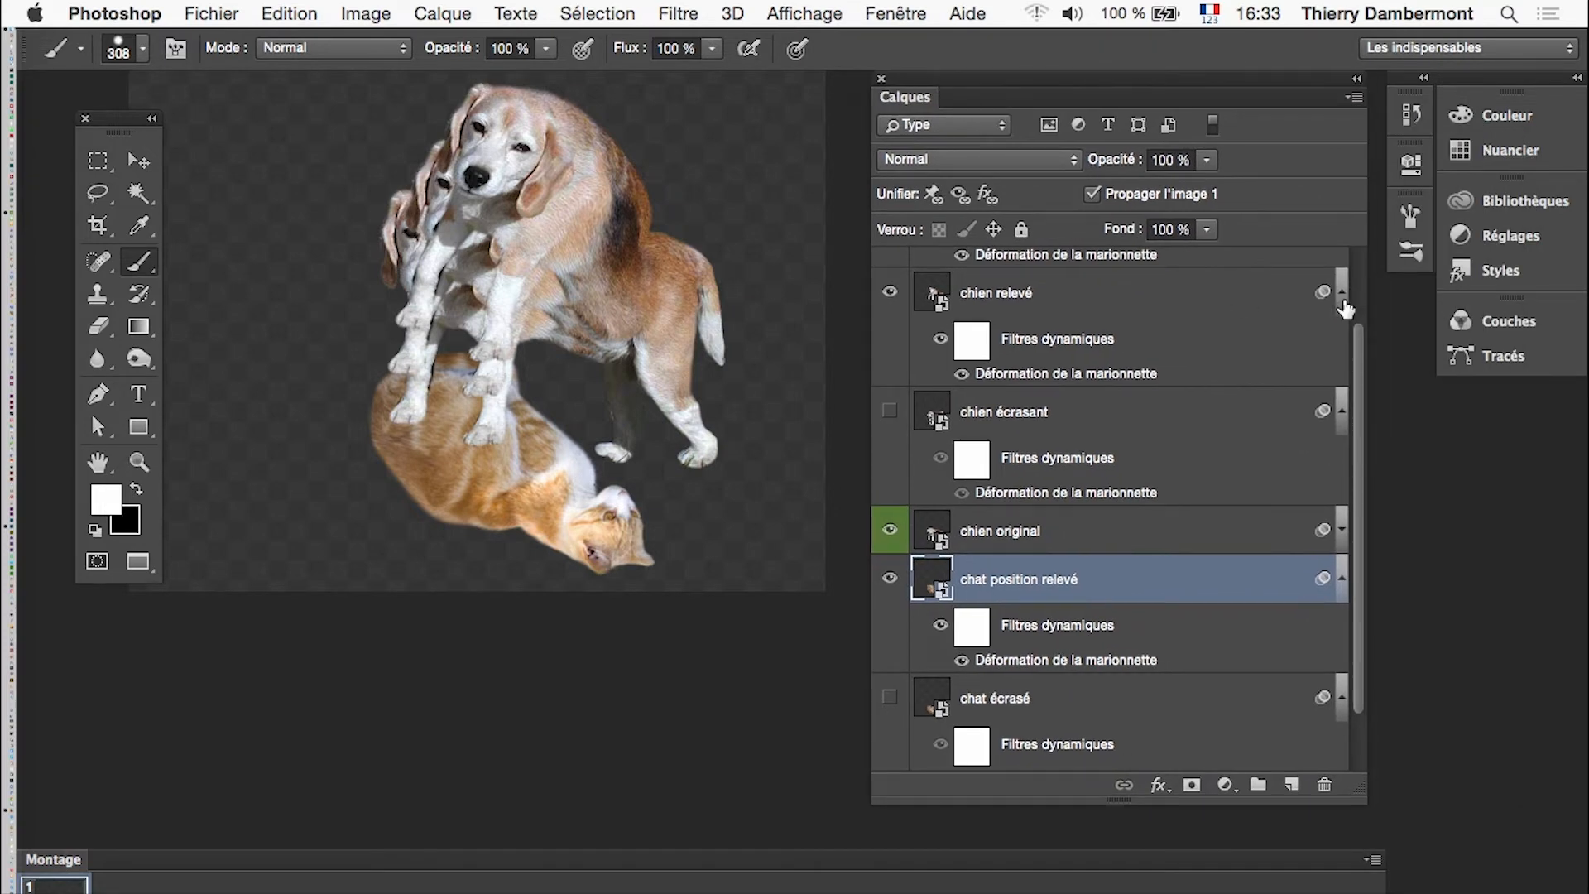
{"action": "left_click", "coordinate": [1342, 295]}
{"action": "left_click", "coordinate": [1342, 411]}
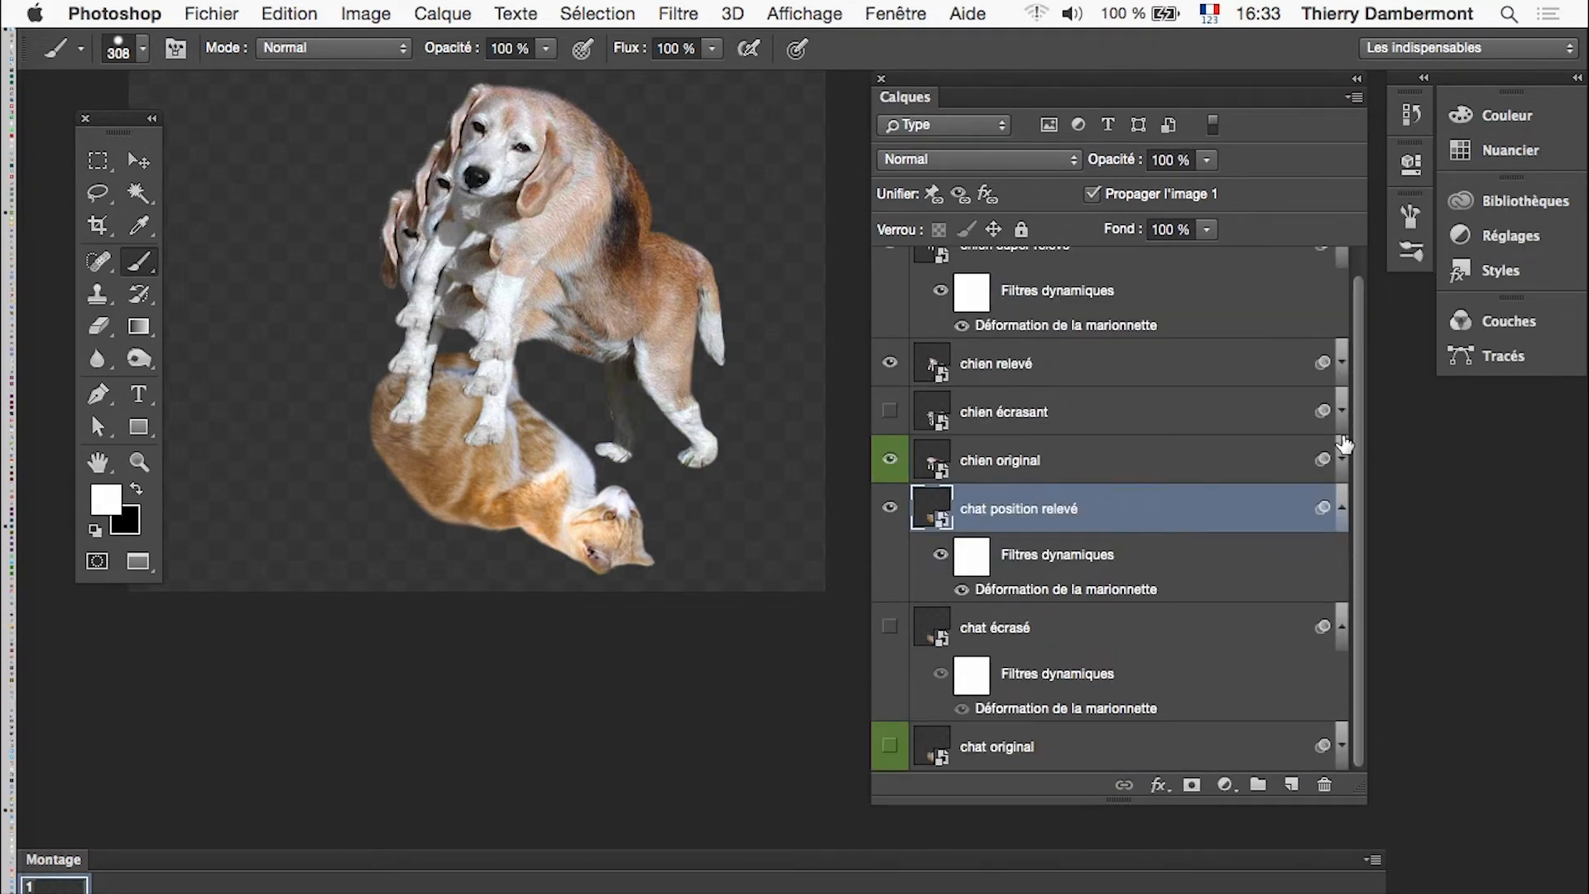
{"action": "left_click", "coordinate": [1343, 260]}
{"action": "left_click", "coordinate": [1341, 583]}
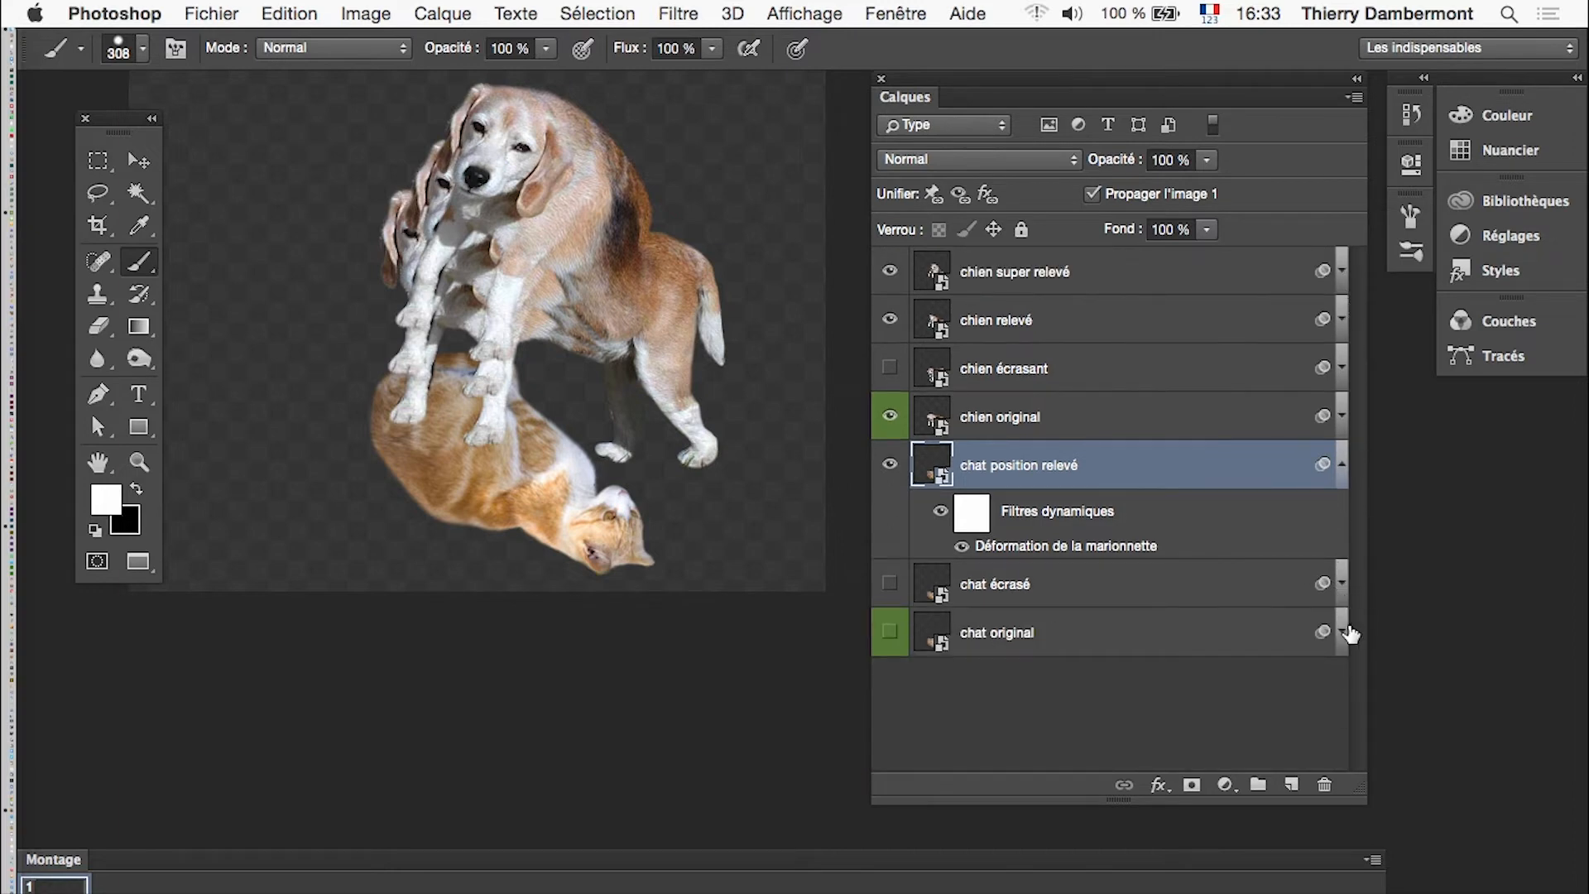
{"action": "left_click", "coordinate": [1342, 464]}
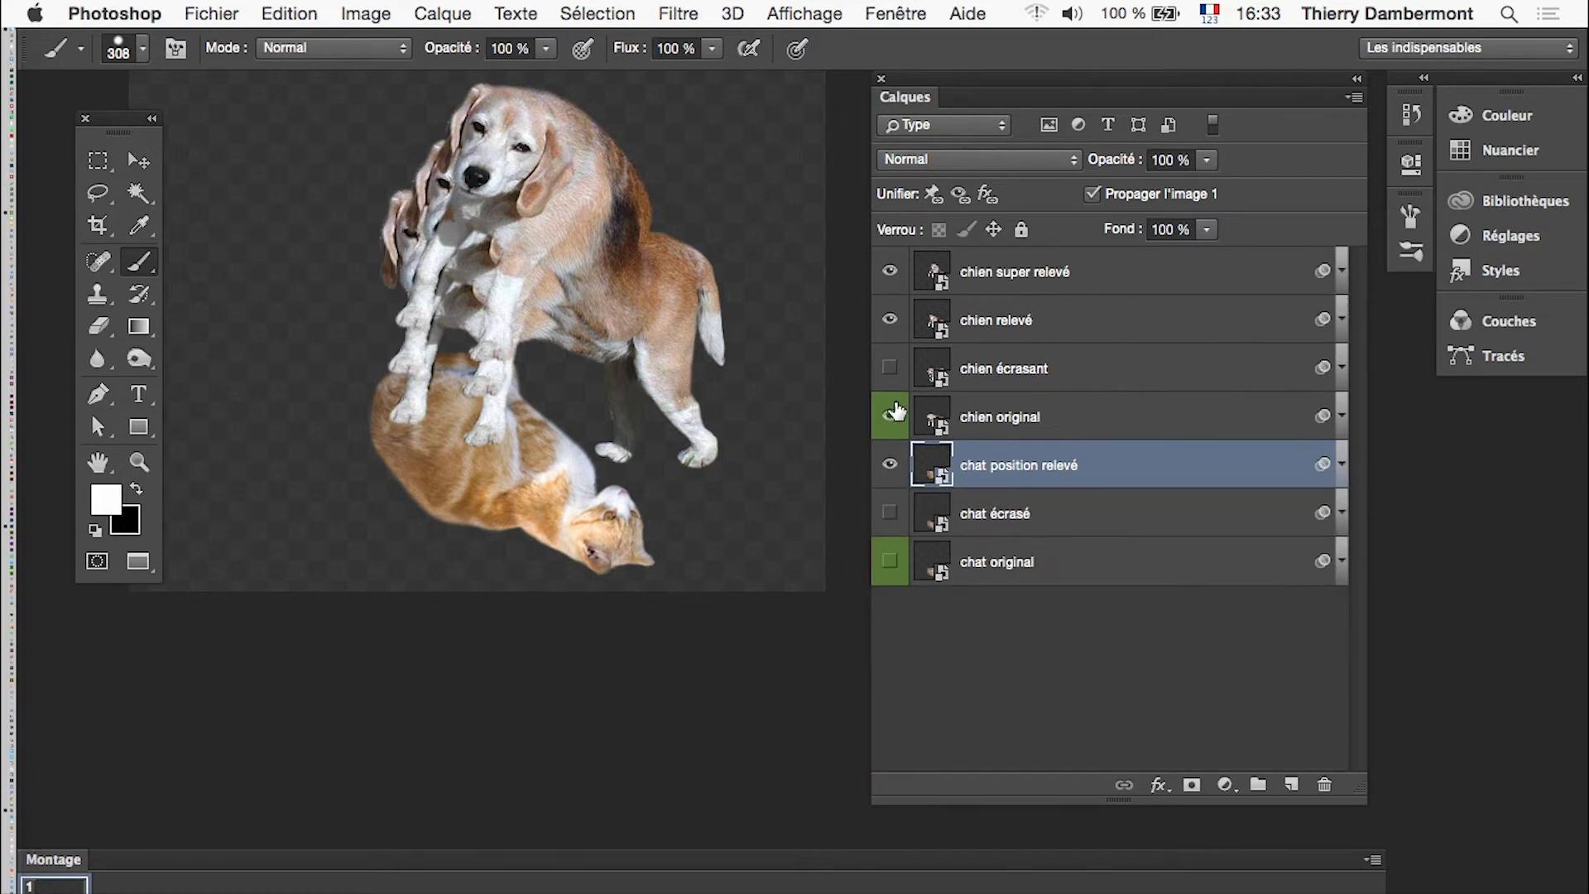
Step: Hide all layers and show only "chat écrasé" and "chien écrasant" for animation frame 1
{"action": "left_click_drag", "start_coordinate": [890, 271], "coordinate": [892, 480]}
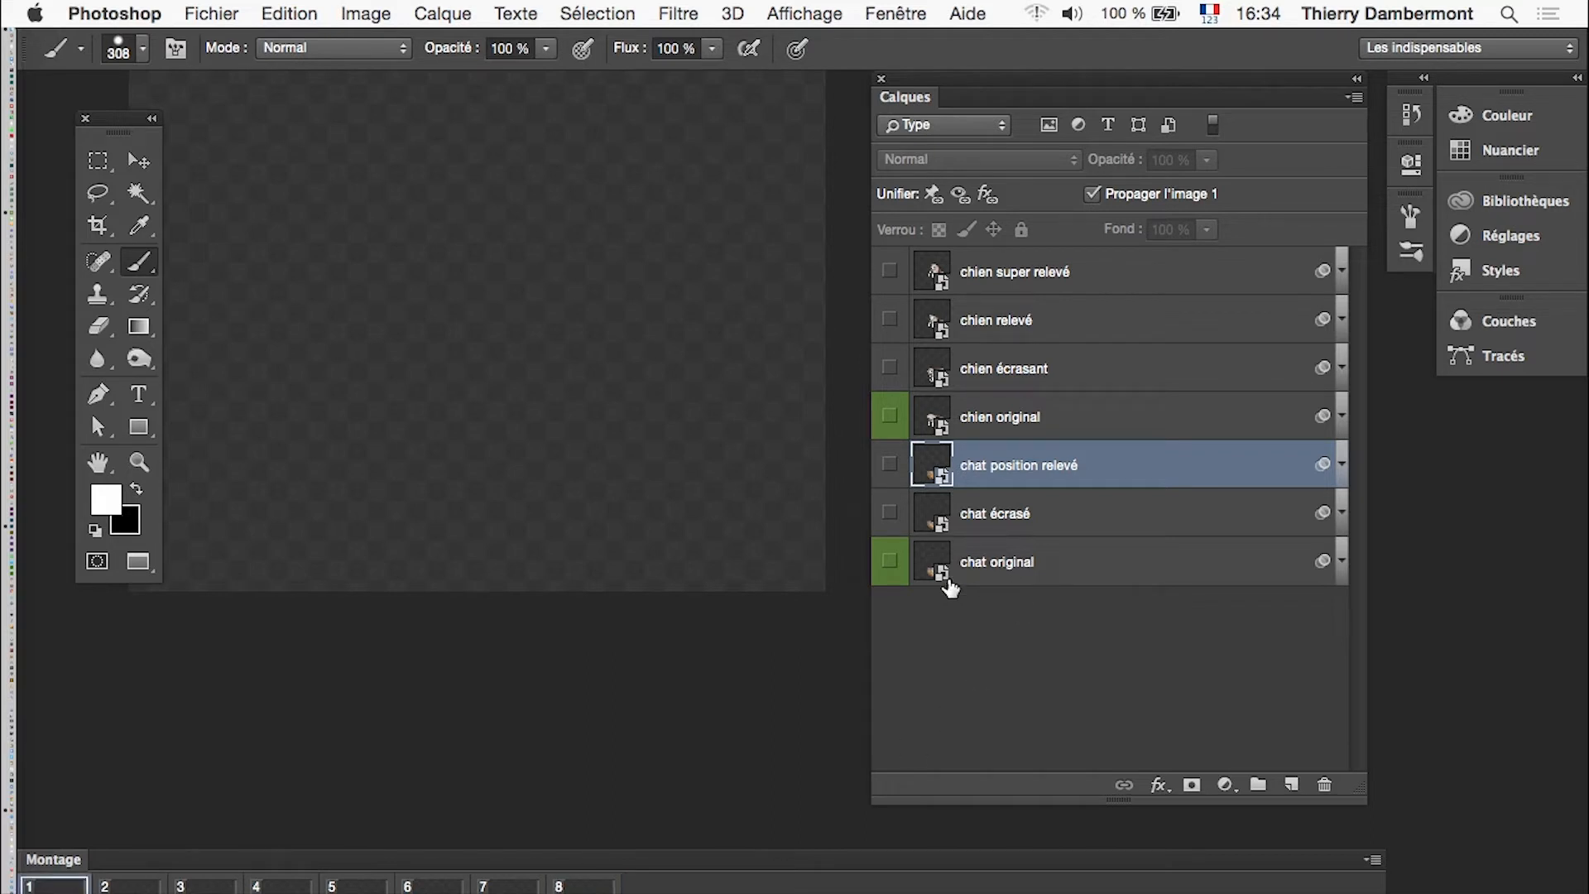
{"action": "left_click", "coordinate": [893, 512]}
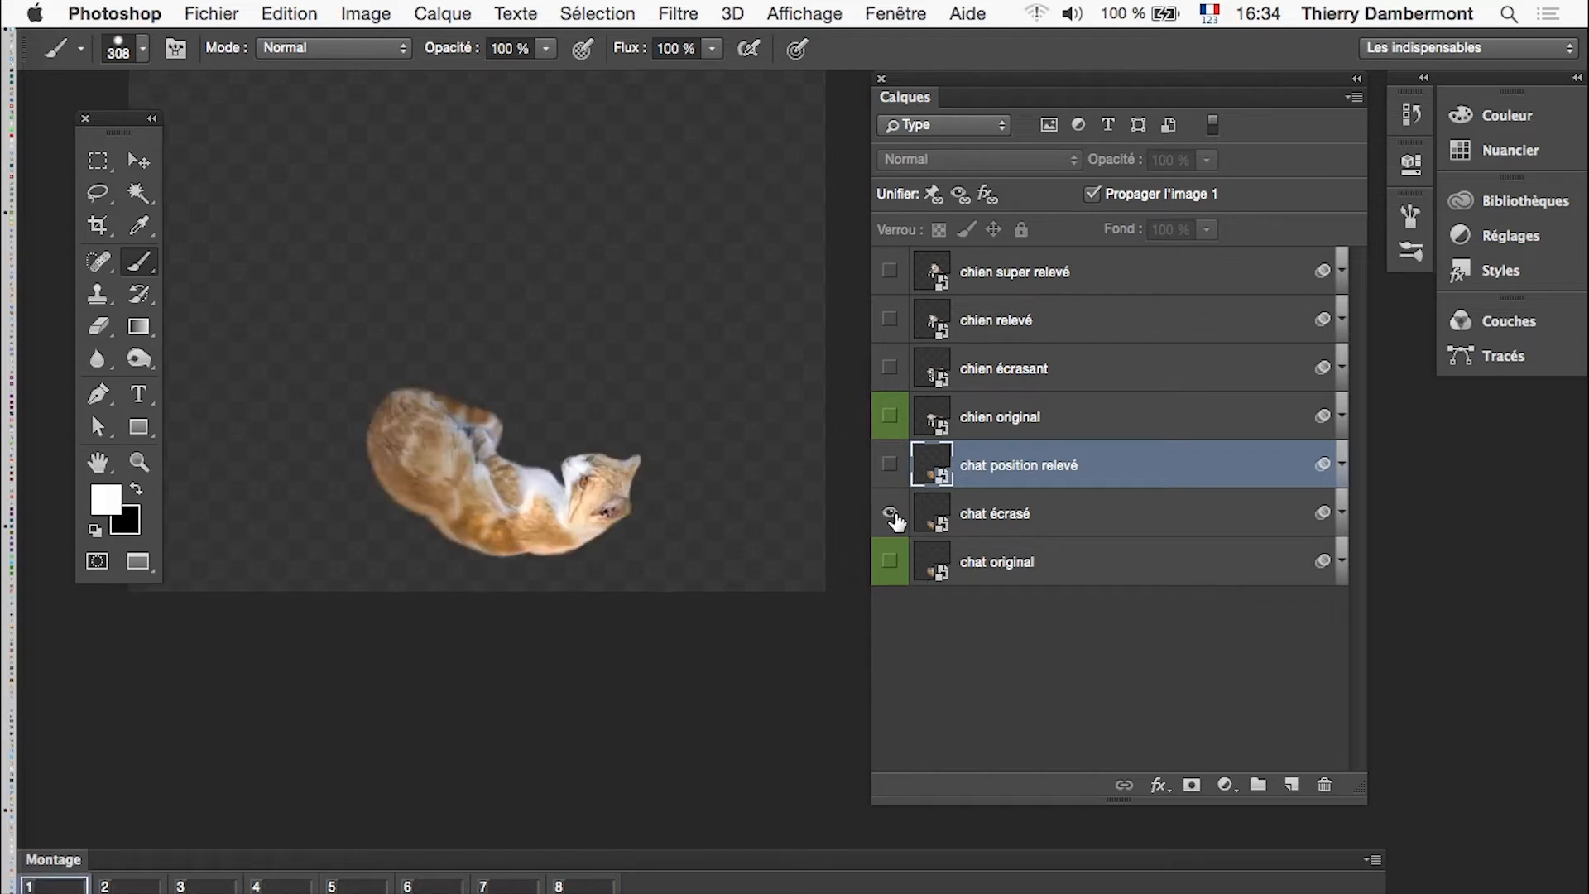
{"action": "left_click", "coordinate": [891, 369]}
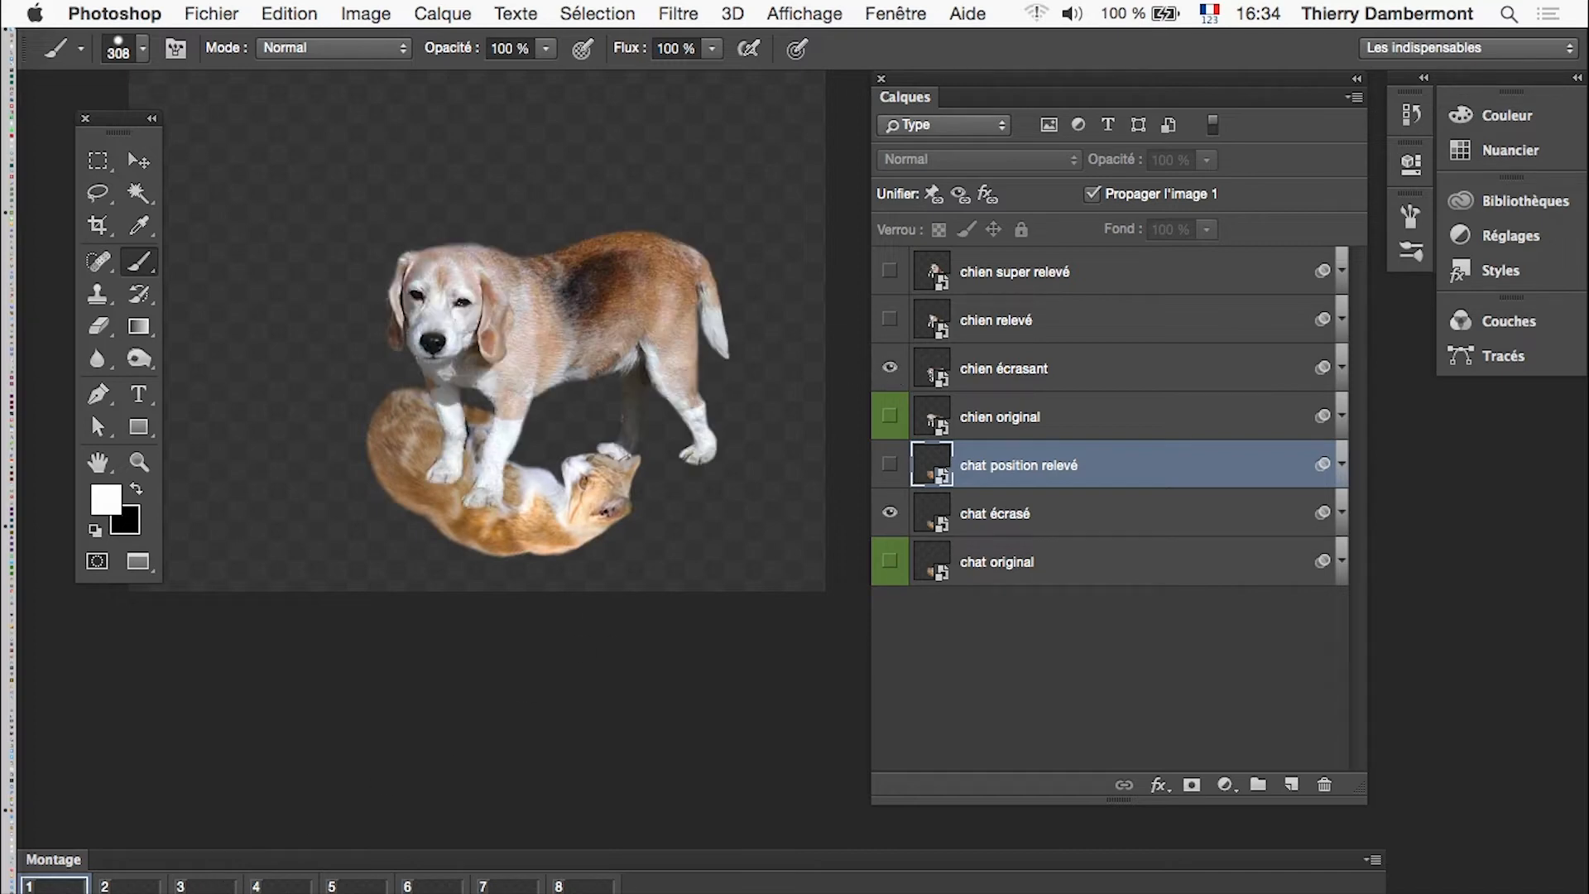
Step: On animation frame 2, show "chat original" and "chien relevé" in place of "chat écrasé" and "chien écrasant"
{"action": "left_click", "coordinate": [130, 889]}
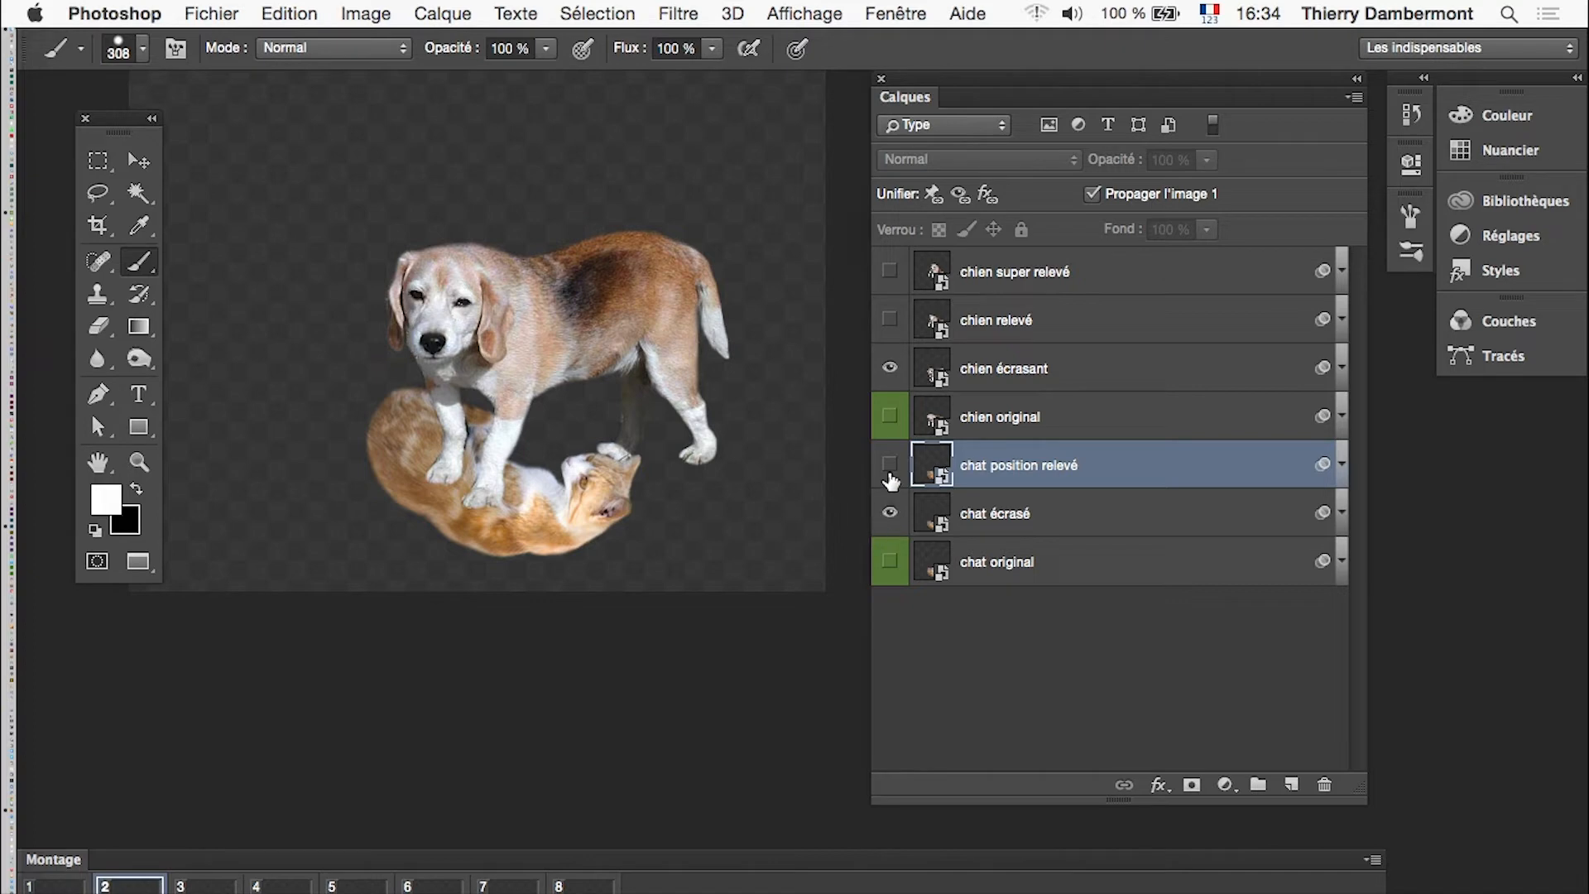
{"action": "left_click", "coordinate": [890, 561]}
{"action": "left_click", "coordinate": [891, 513]}
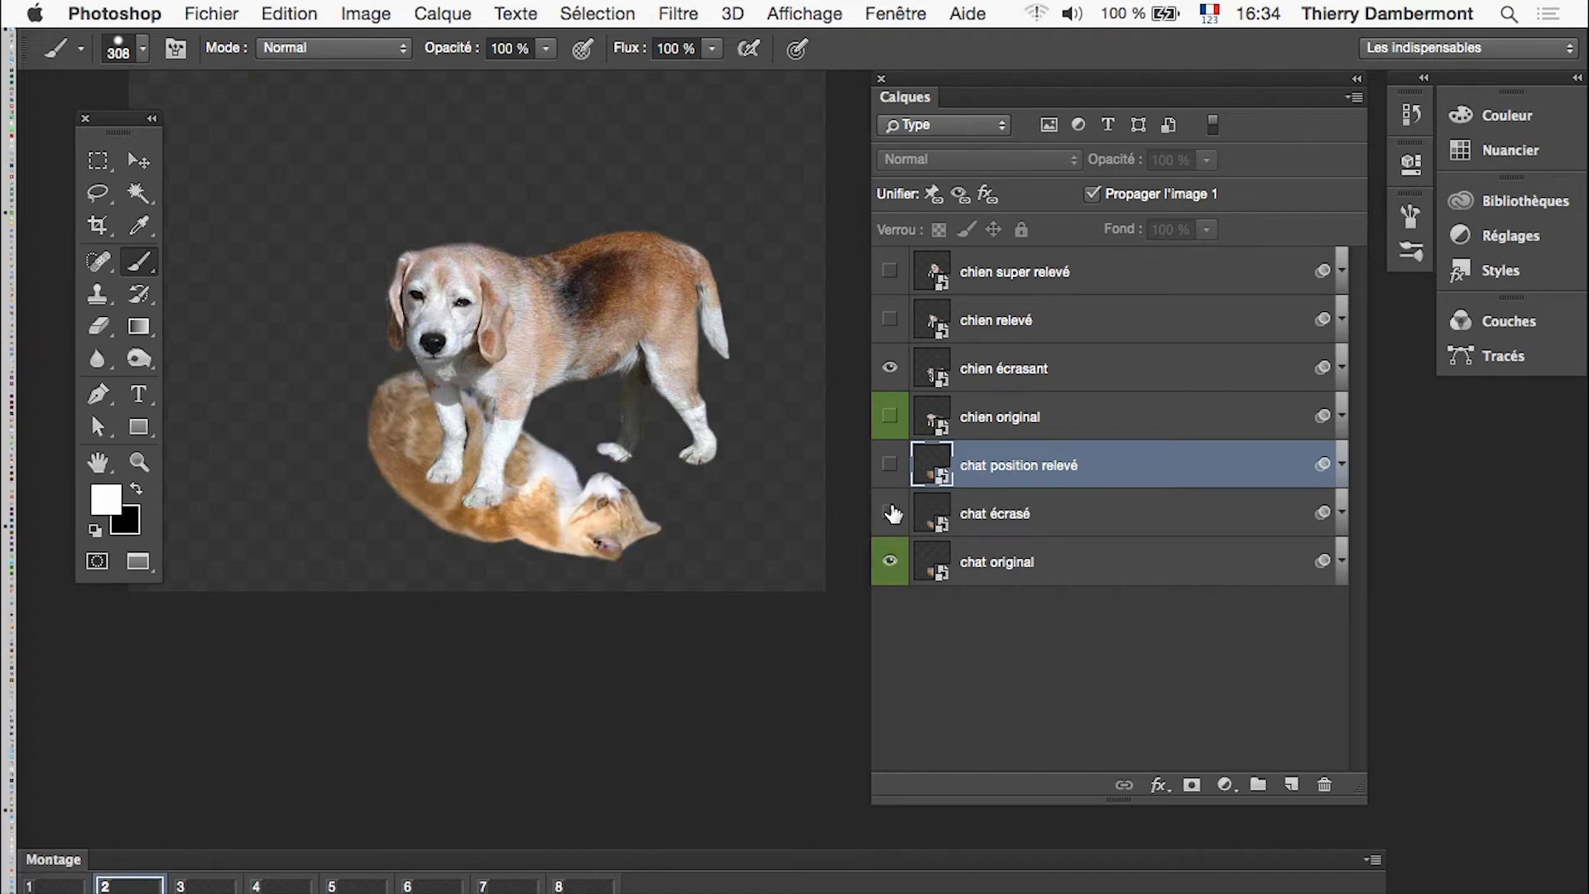
{"action": "left_click", "coordinate": [890, 414]}
{"action": "left_click", "coordinate": [890, 368]}
{"action": "left_click", "coordinate": [890, 320]}
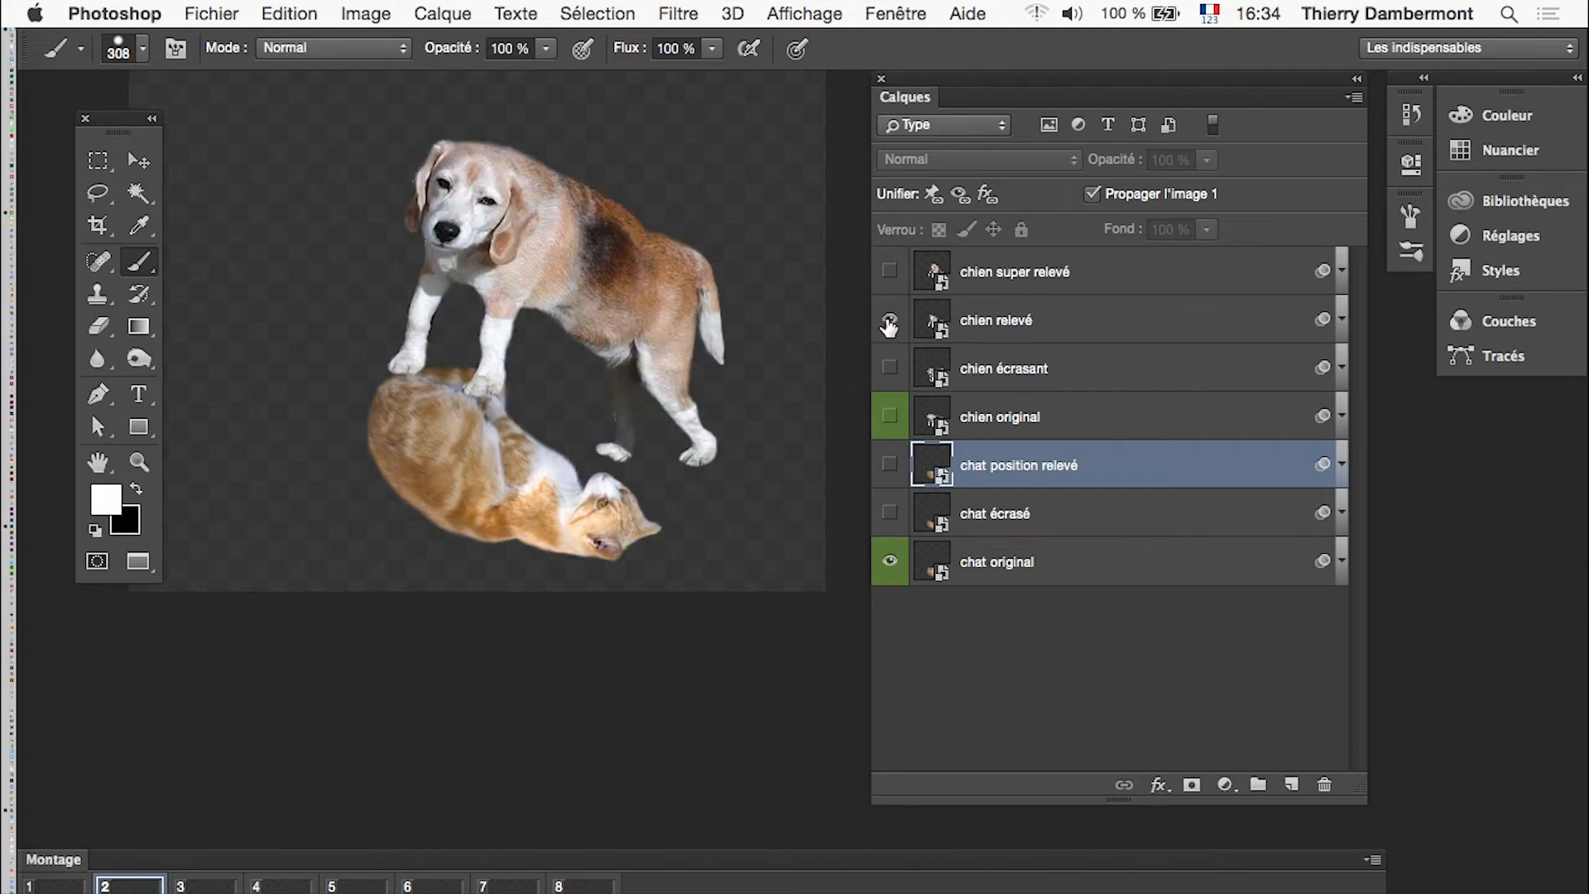
Step: On animation frame 3, show "chat position relevé" and "chien super relevé" in place of "chat écrasé" and "chien écrasant"
{"action": "left_click", "coordinate": [204, 887]}
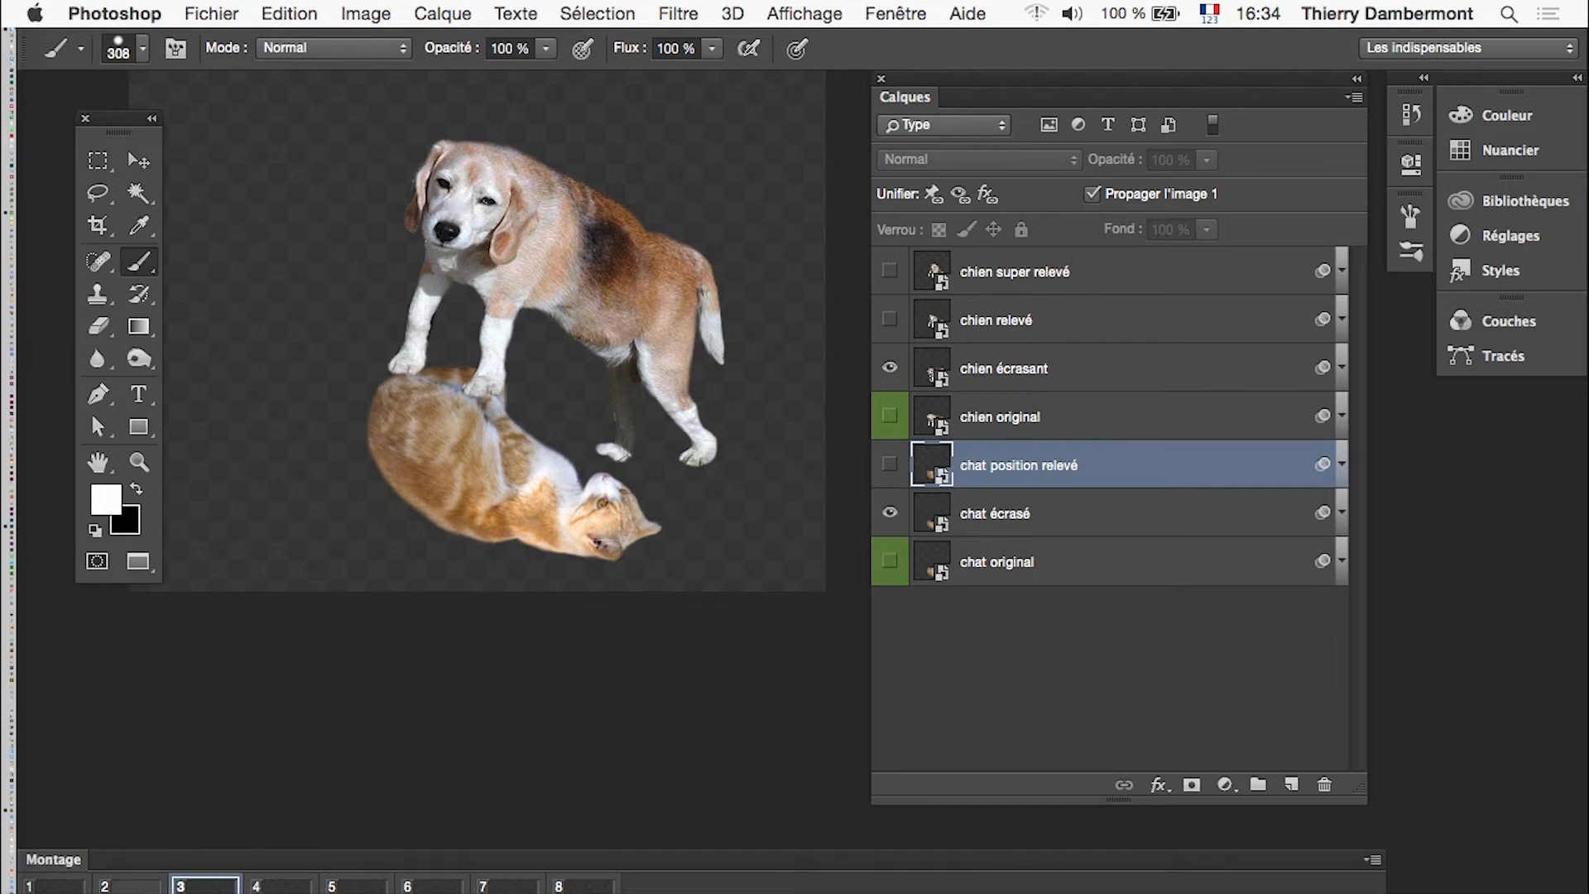
{"action": "left_click", "coordinate": [892, 514]}
{"action": "left_click", "coordinate": [891, 465]}
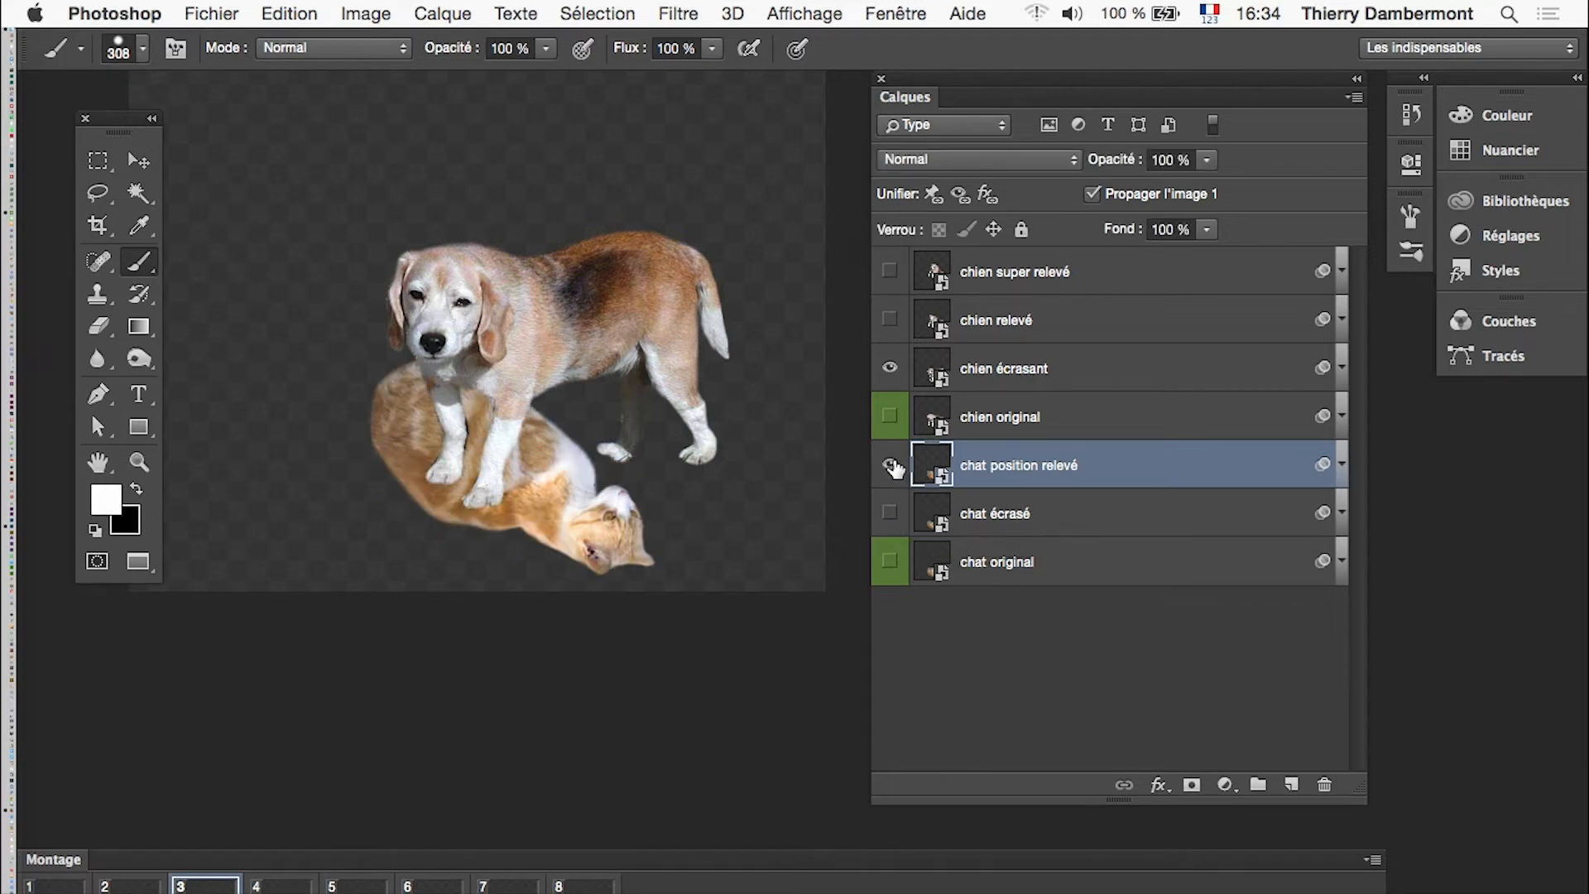
{"action": "left_click", "coordinate": [890, 370]}
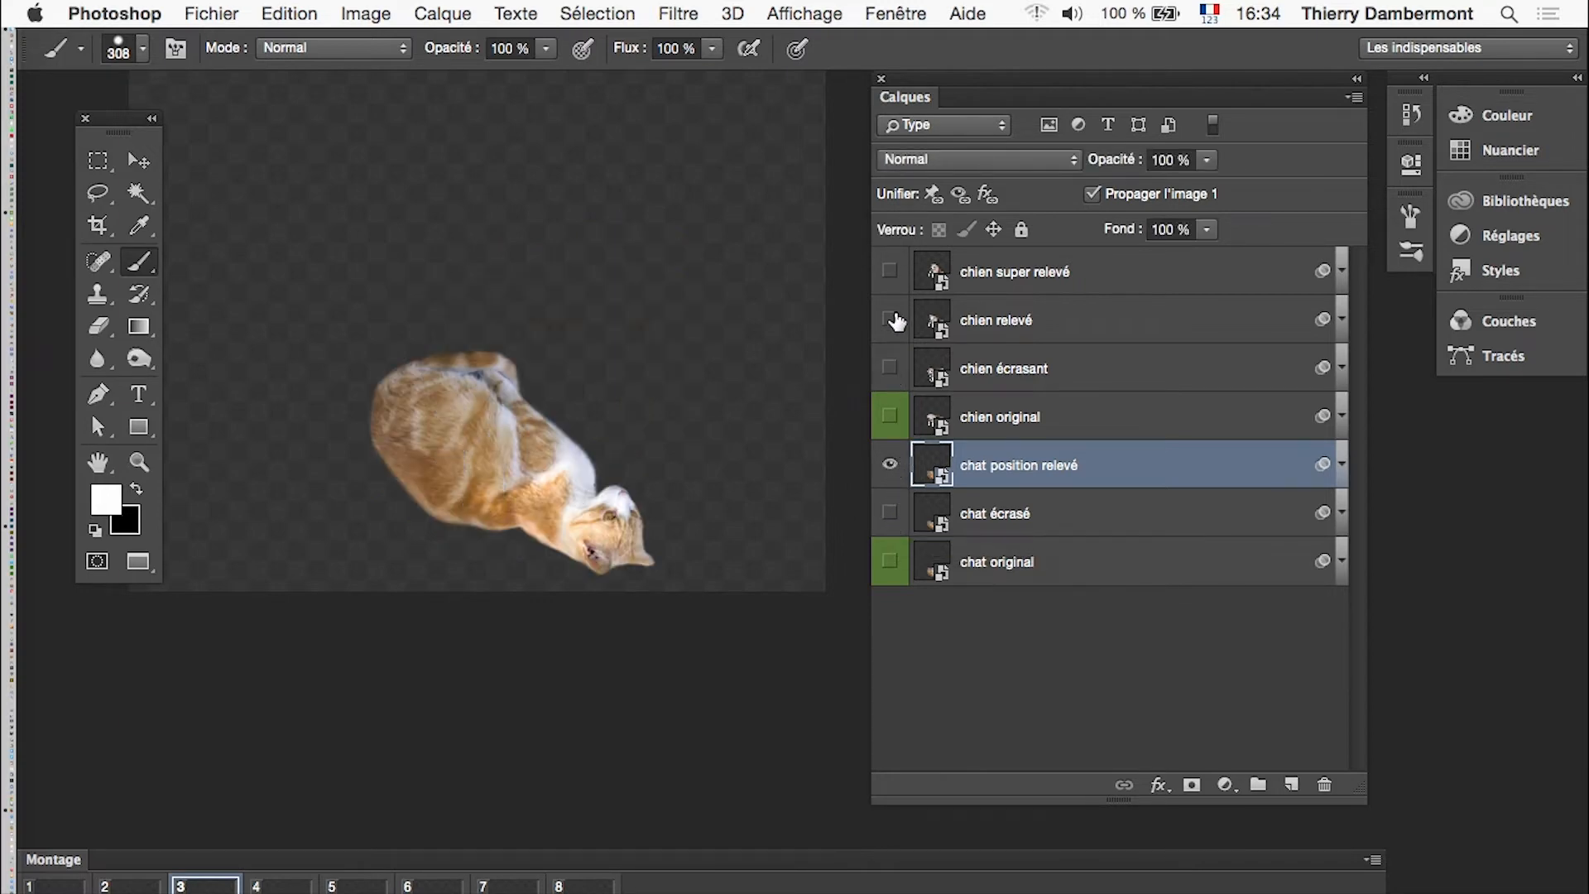
{"action": "left_click", "coordinate": [891, 274]}
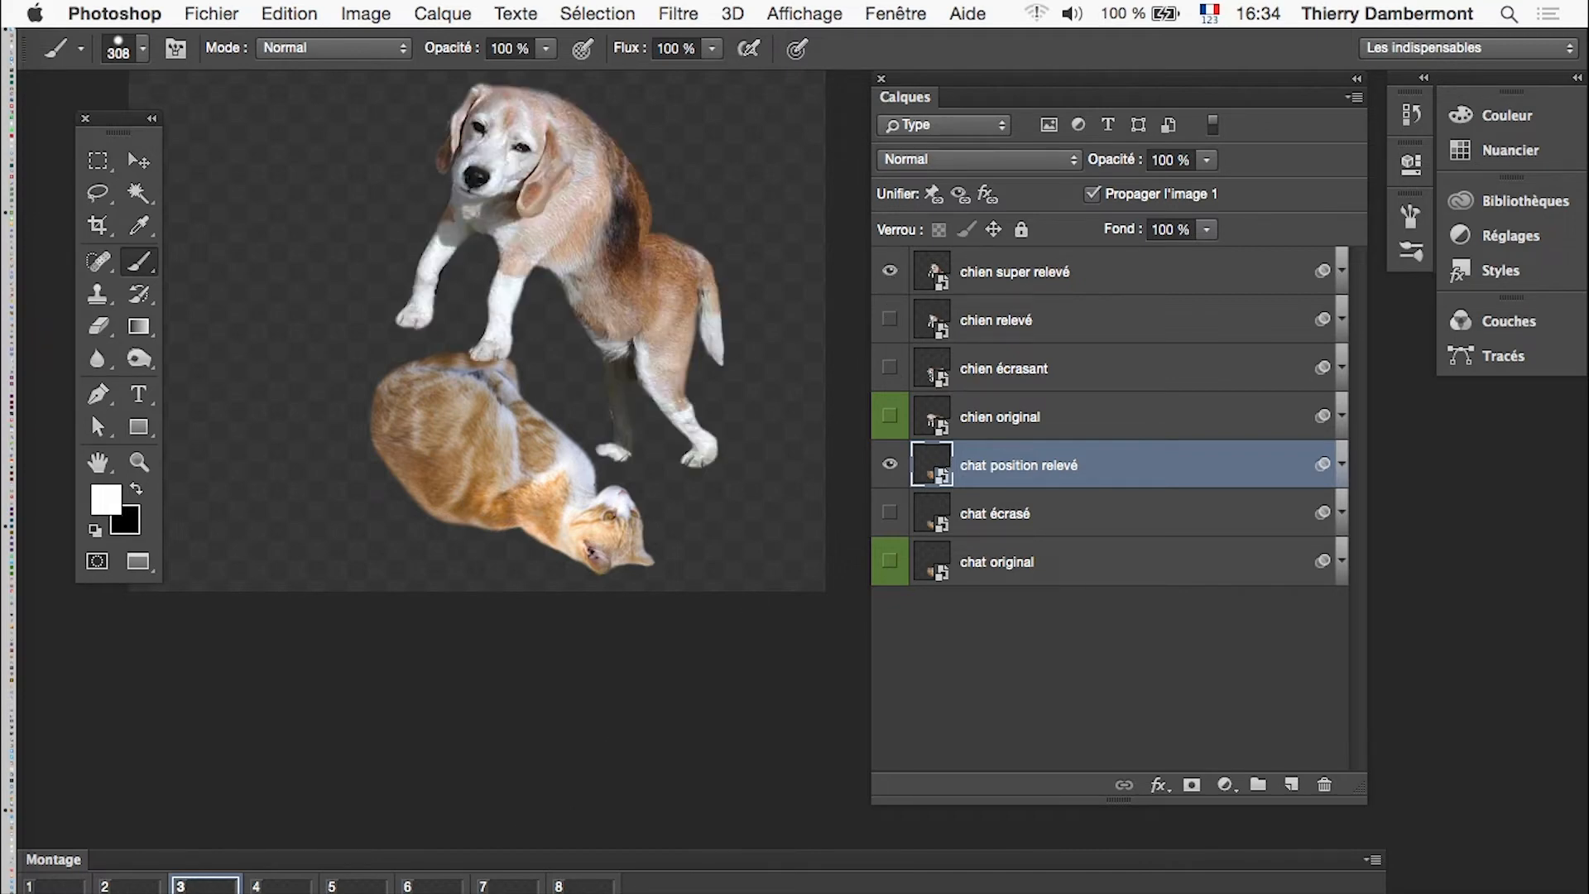
Step: Delete animation frames 4 to 8 and step through frames 1 to 3 to check the poses
{"action": "left_click", "coordinate": [281, 889]}
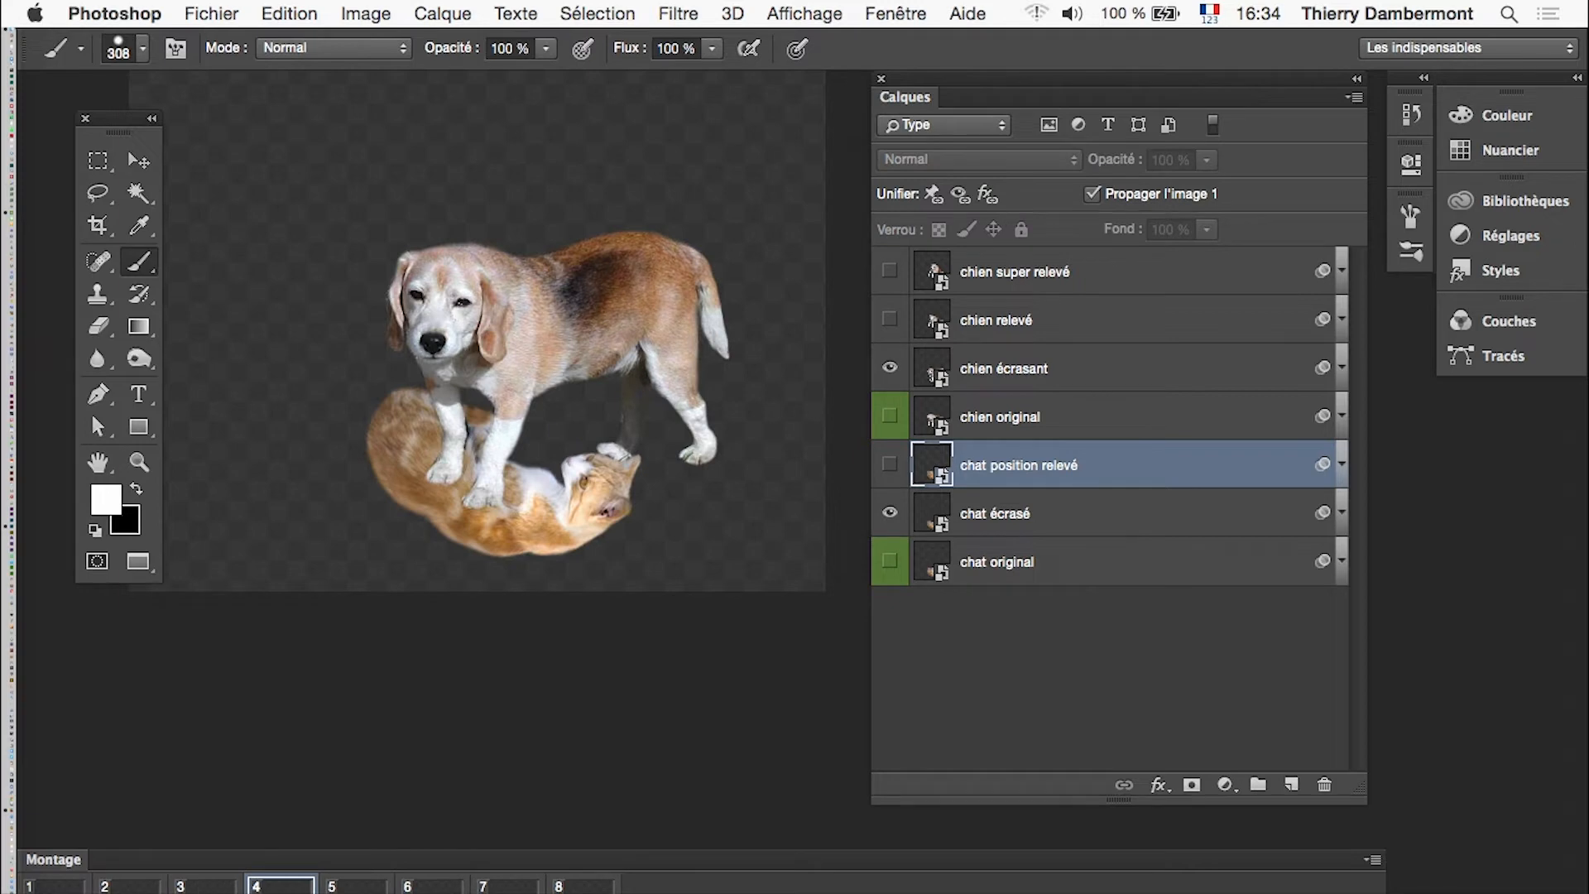
{"action": "left_click", "coordinate": [584, 888], "text": "shift"}
{"action": "key", "text": "Delete"}
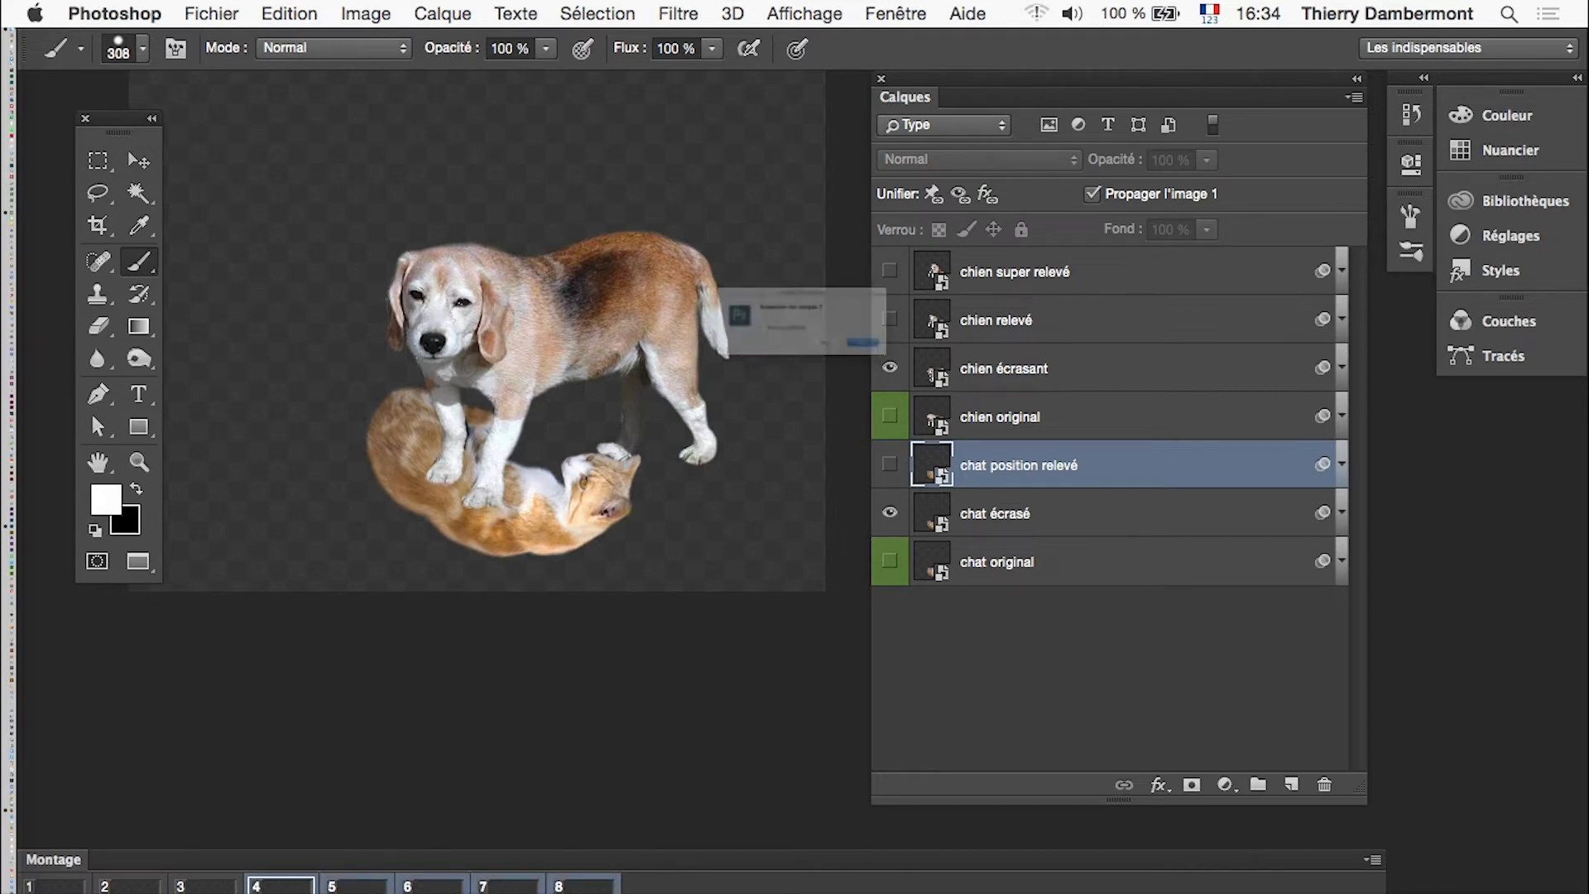
{"action": "left_click", "coordinate": [979, 383]}
{"action": "left_click", "coordinate": [54, 888]}
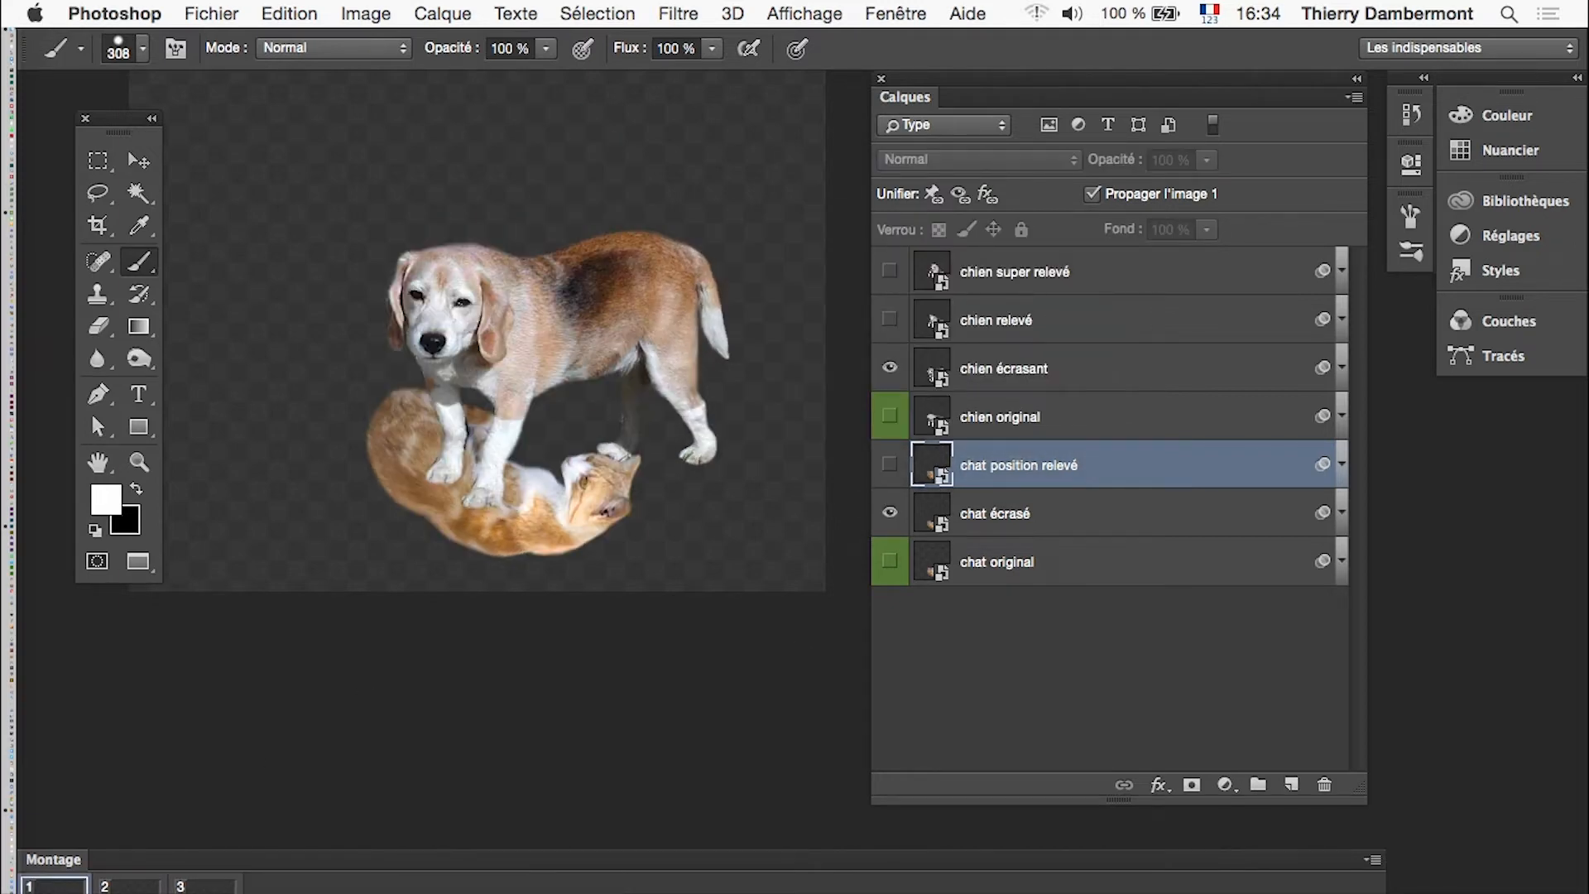
{"action": "left_click", "coordinate": [130, 888]}
{"action": "left_click", "coordinate": [206, 888]}
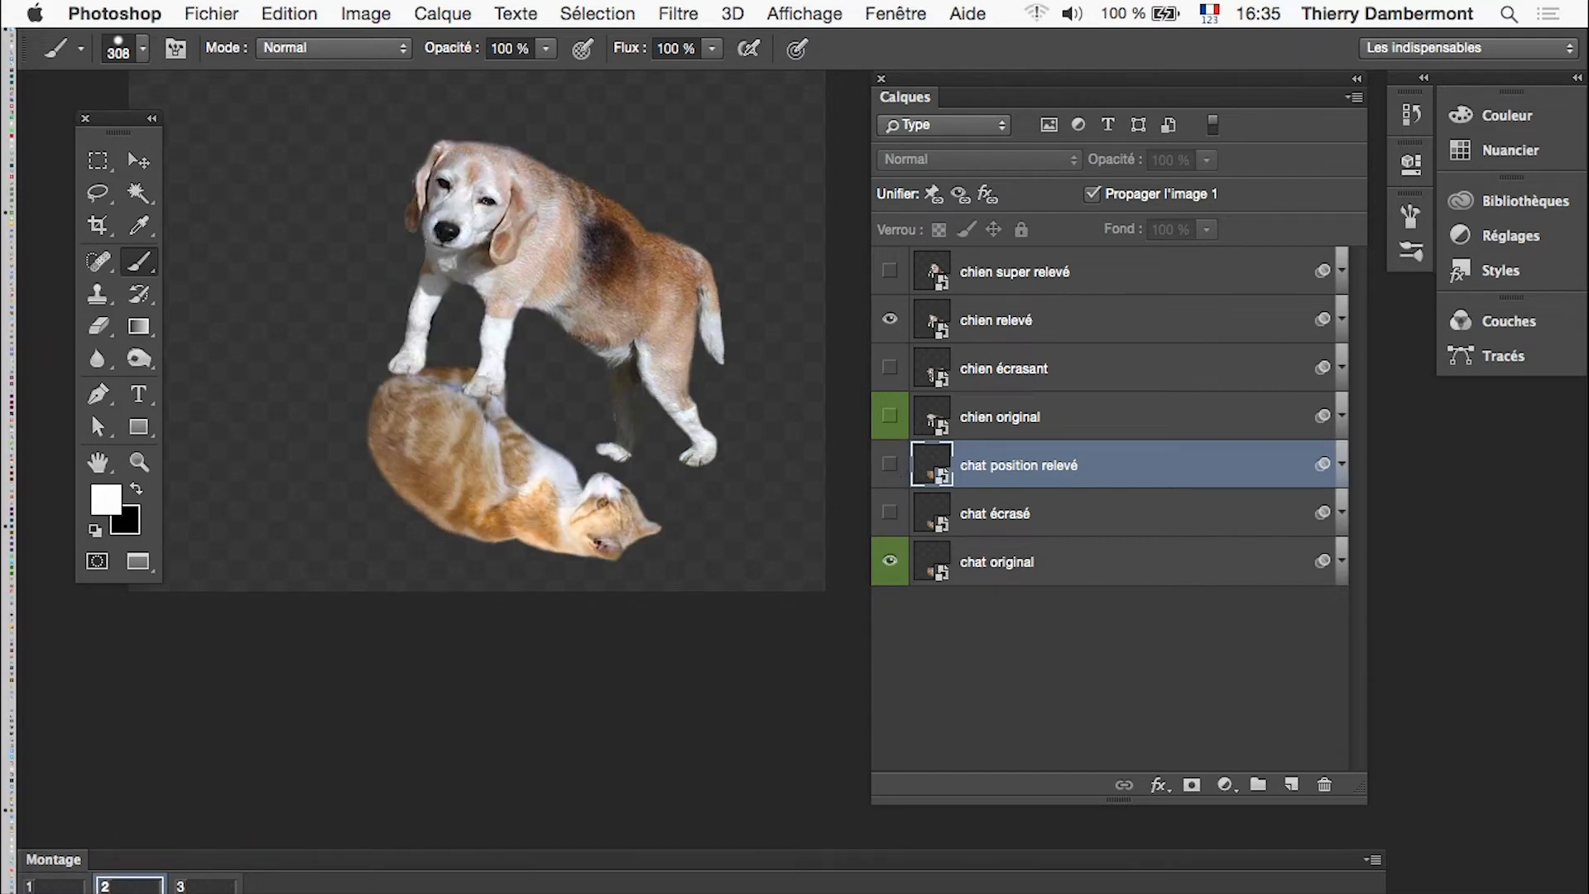
Step: Switch the cat to "chat écrasé" on frame 2 and to "chat original" on frame 3, and review the three frames
{"action": "left_click", "coordinate": [890, 513]}
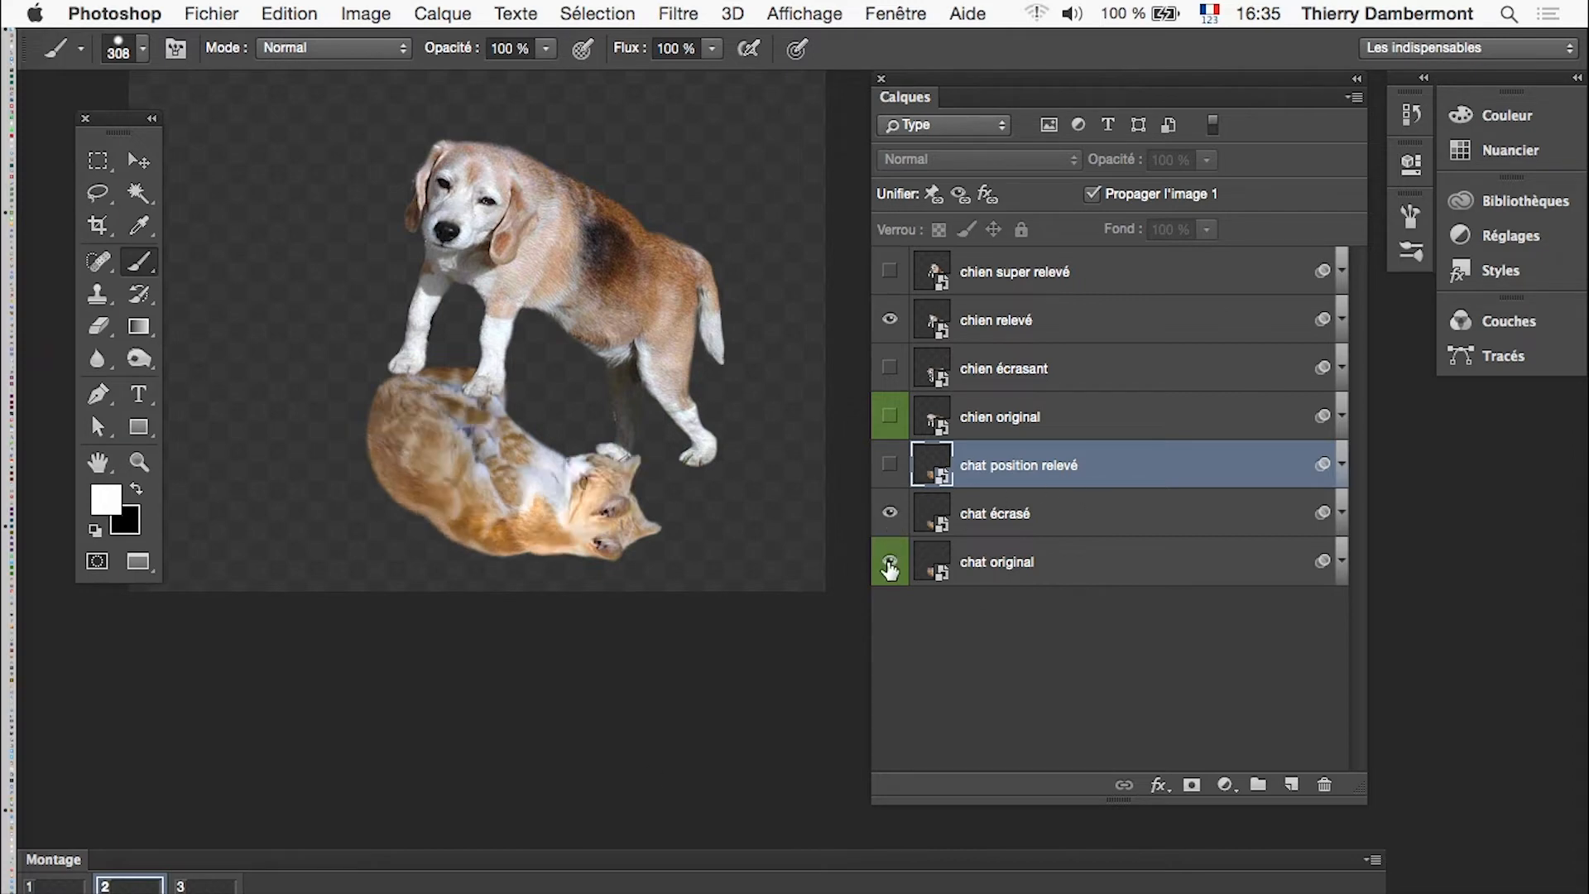
{"action": "left_click", "coordinate": [890, 561]}
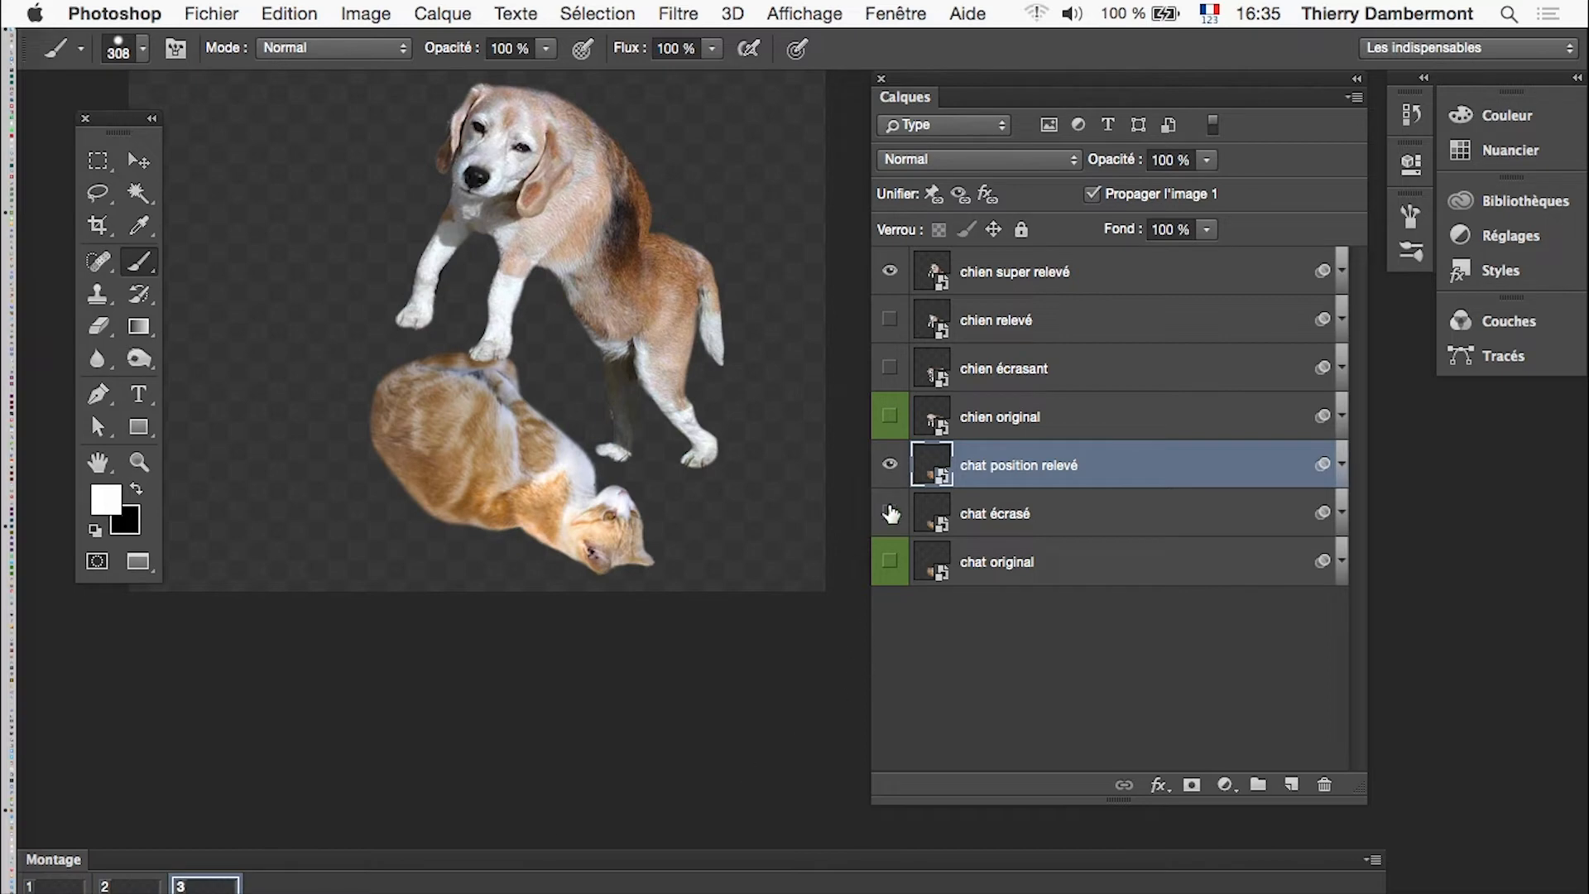
{"action": "left_click", "coordinate": [890, 561]}
{"action": "left_click", "coordinate": [890, 464]}
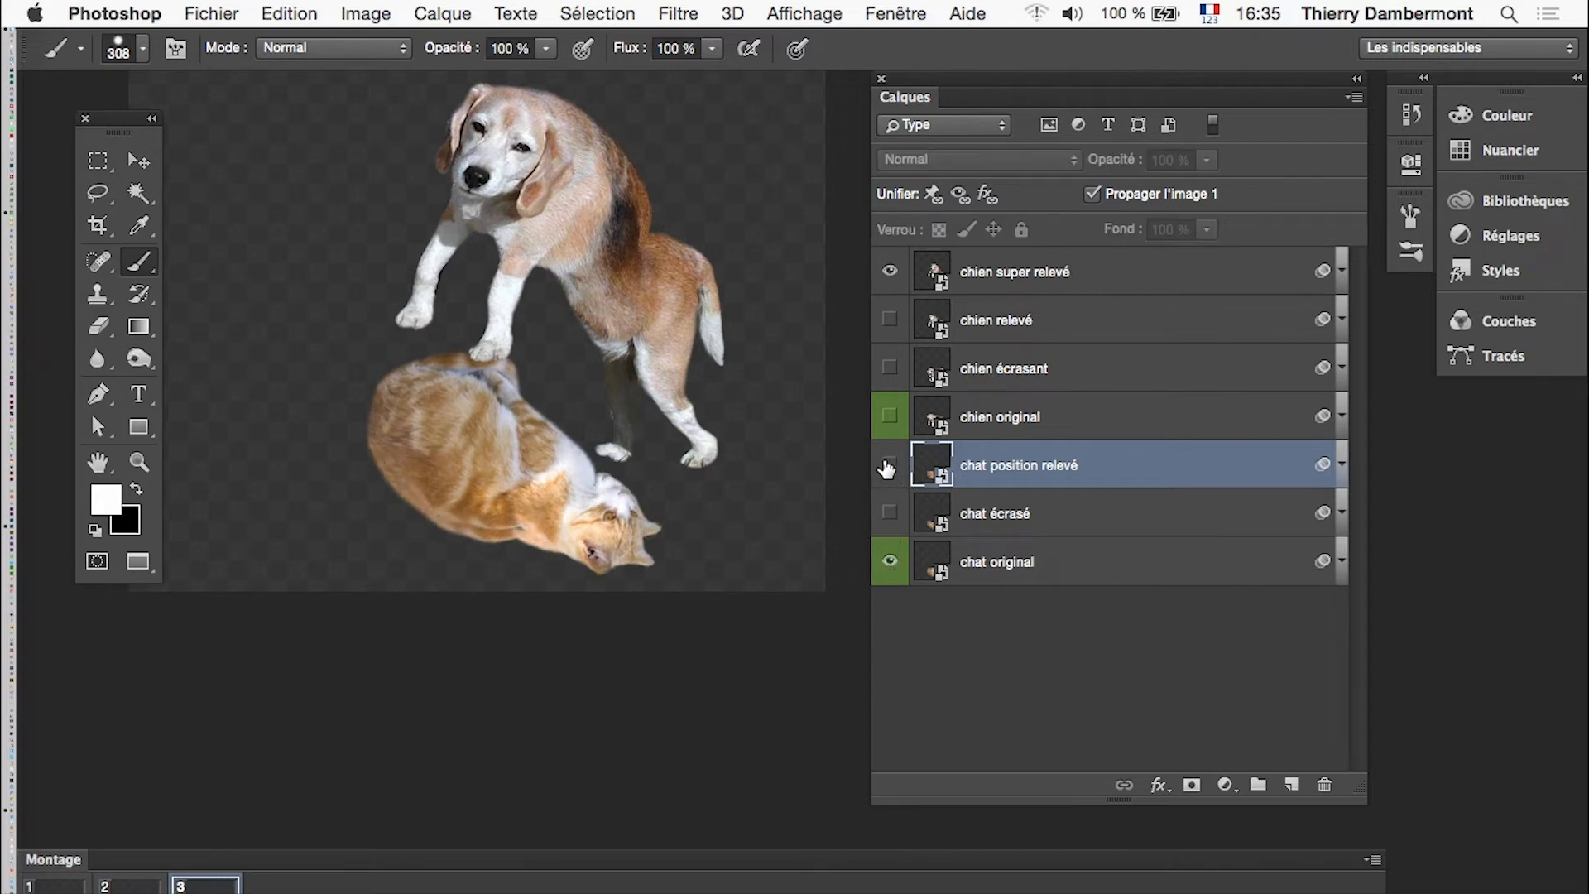
{"action": "left_click", "coordinate": [129, 889]}
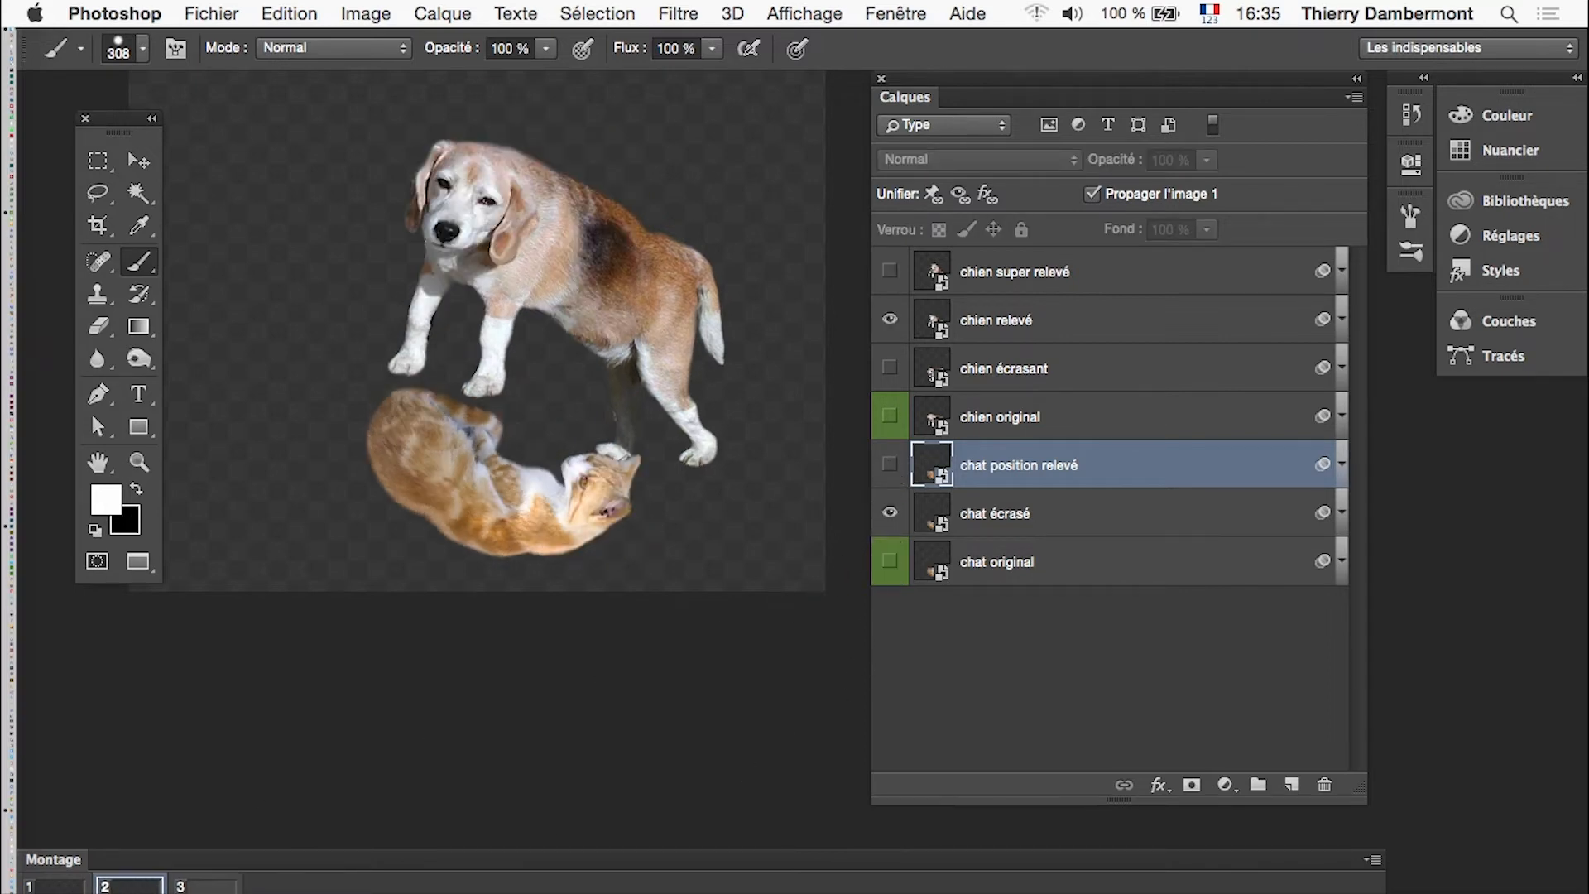
{"action": "left_click", "coordinate": [53, 889]}
{"action": "left_click", "coordinate": [130, 889]}
{"action": "left_click", "coordinate": [205, 887]}
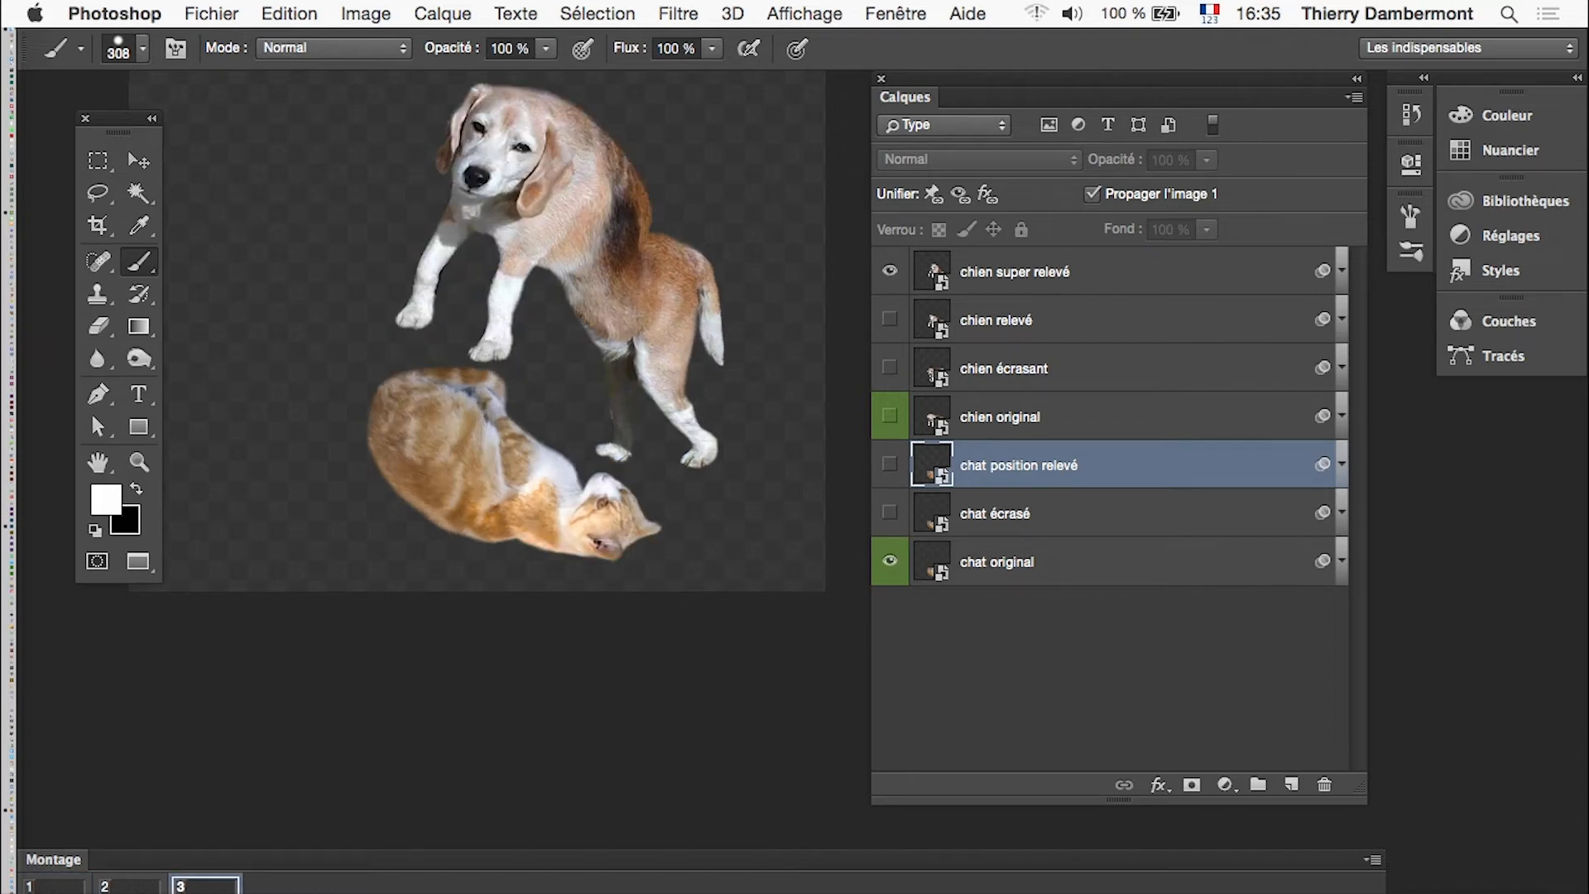
Step: Duplicate frame 3 as frame 4 and show "chien relevé" there instead of "chien super relevé"
{"action": "left_click", "coordinate": [285, 892]}
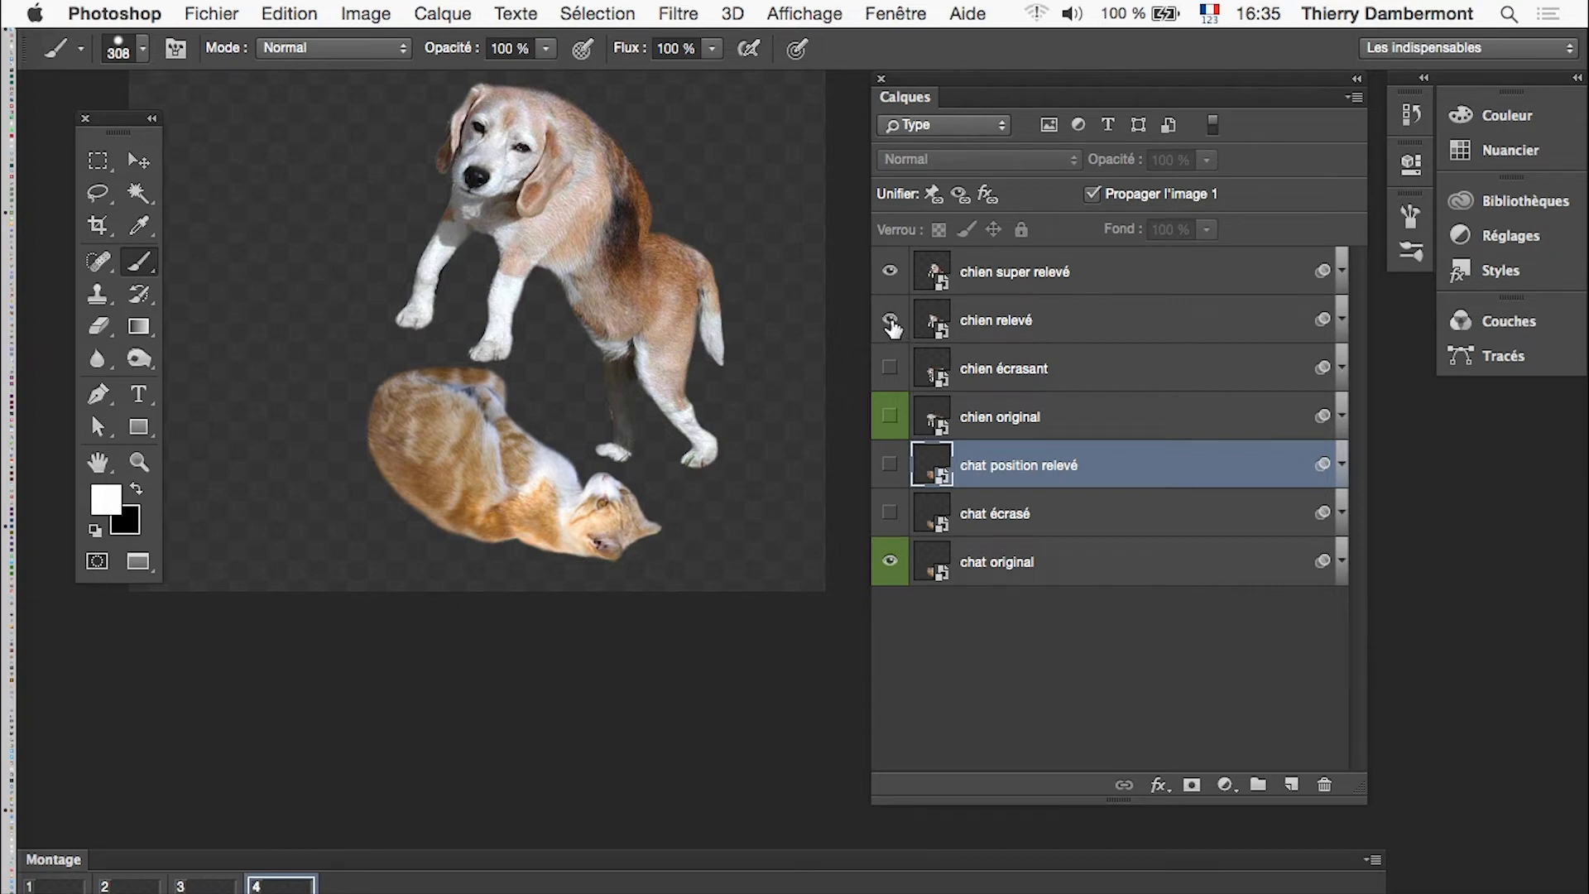
{"action": "left_click", "coordinate": [890, 270]}
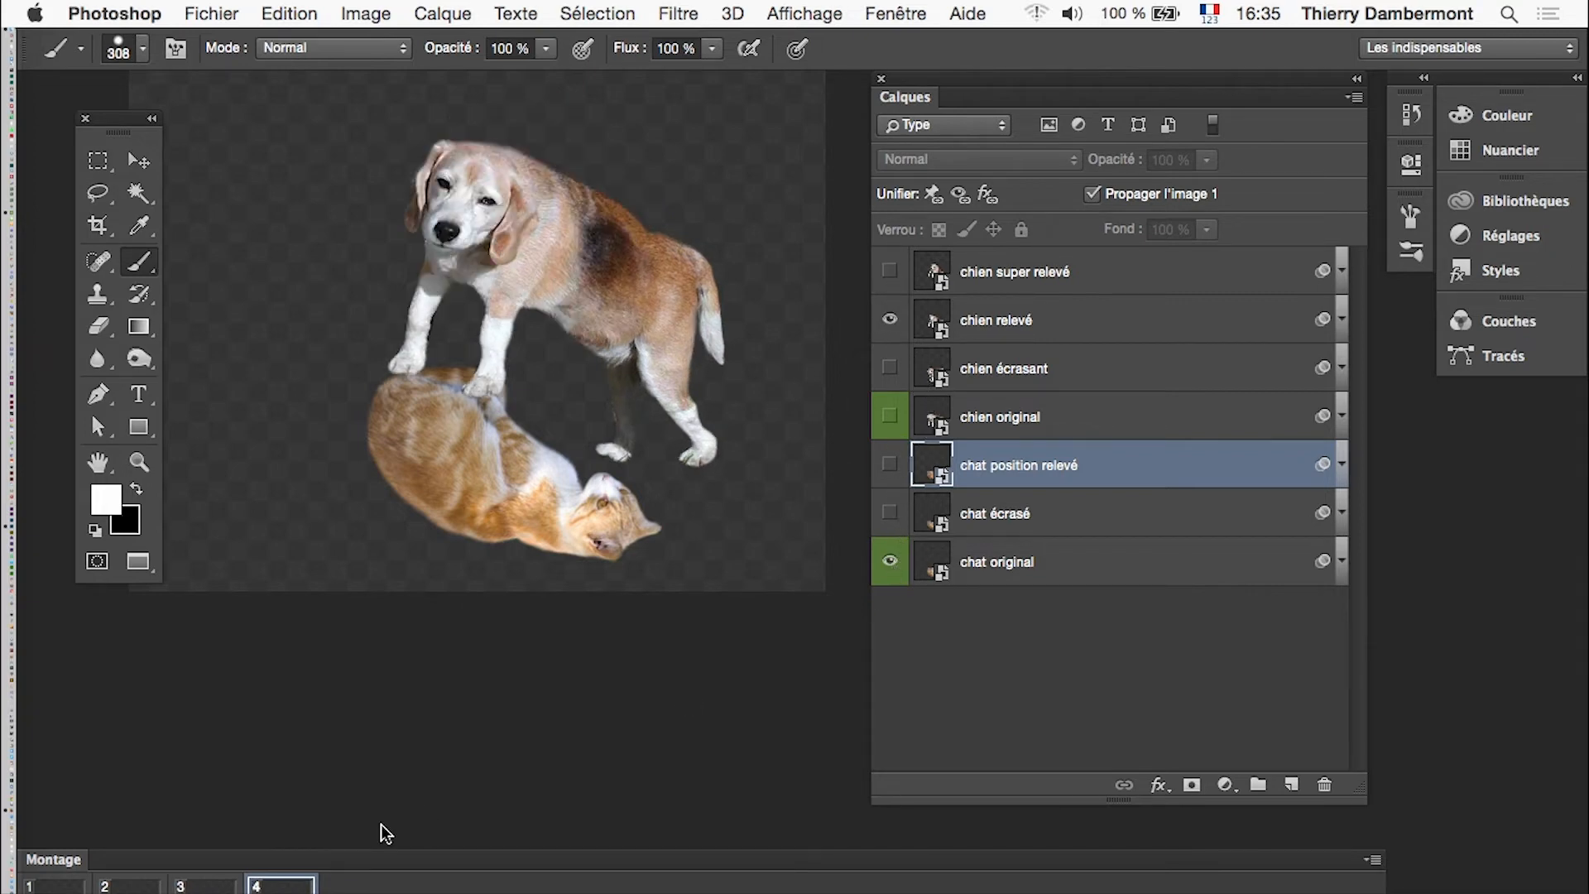
{"action": "key", "text": "space"}
Step: Duplicate frame 4 as frame 5 and show "chien écrasant" and "chat écrasé" there in place of "chien relevé" and "chat original"
{"action": "left_click", "coordinate": [286, 892]}
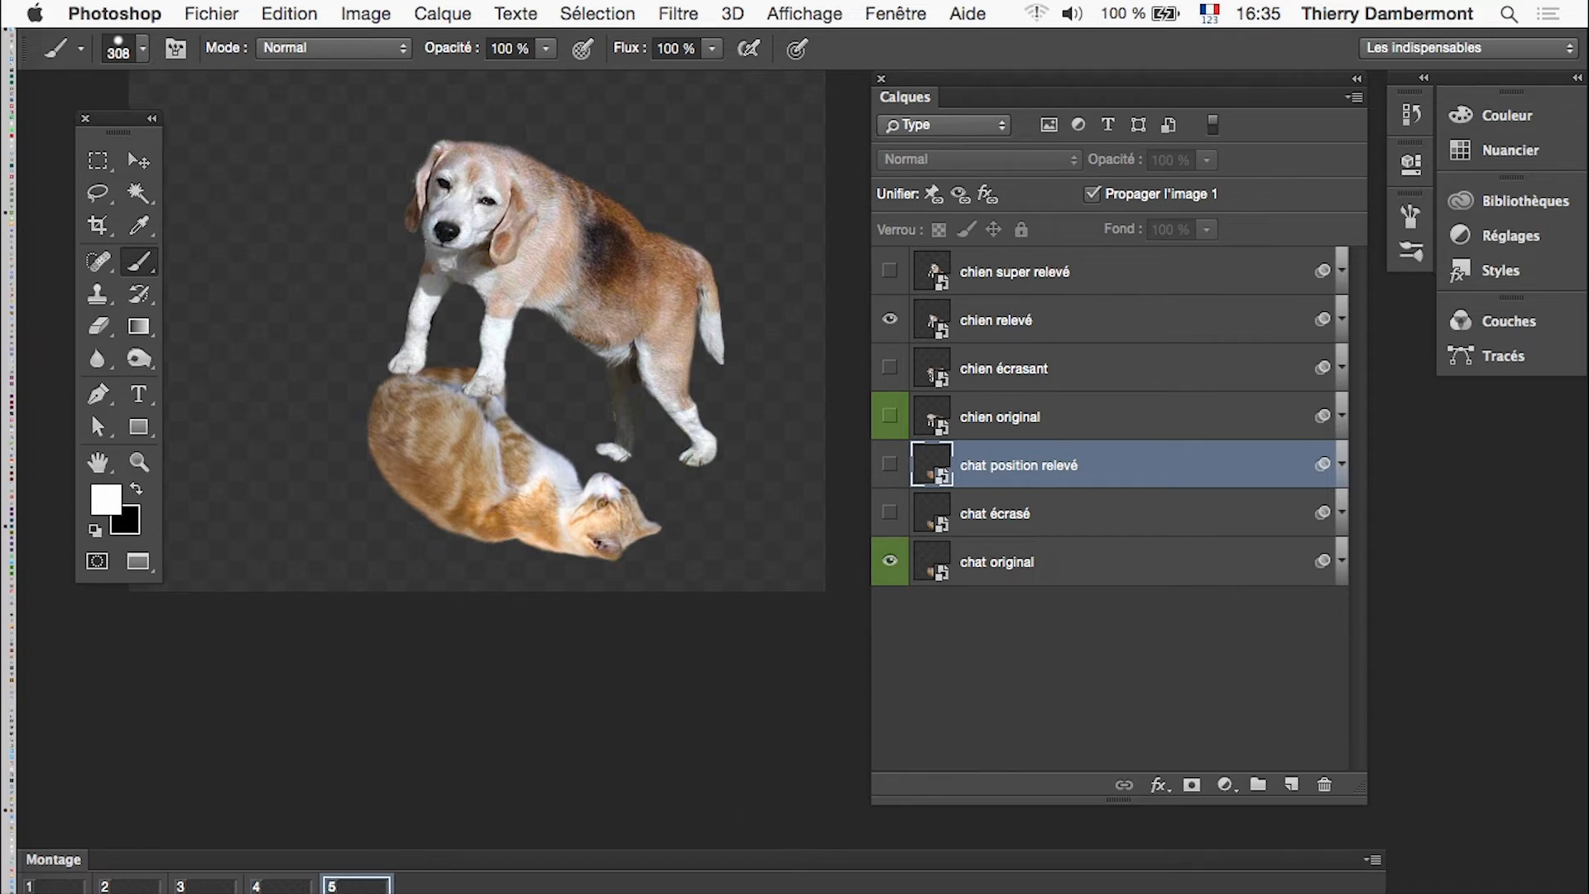
{"action": "left_click", "coordinate": [890, 323]}
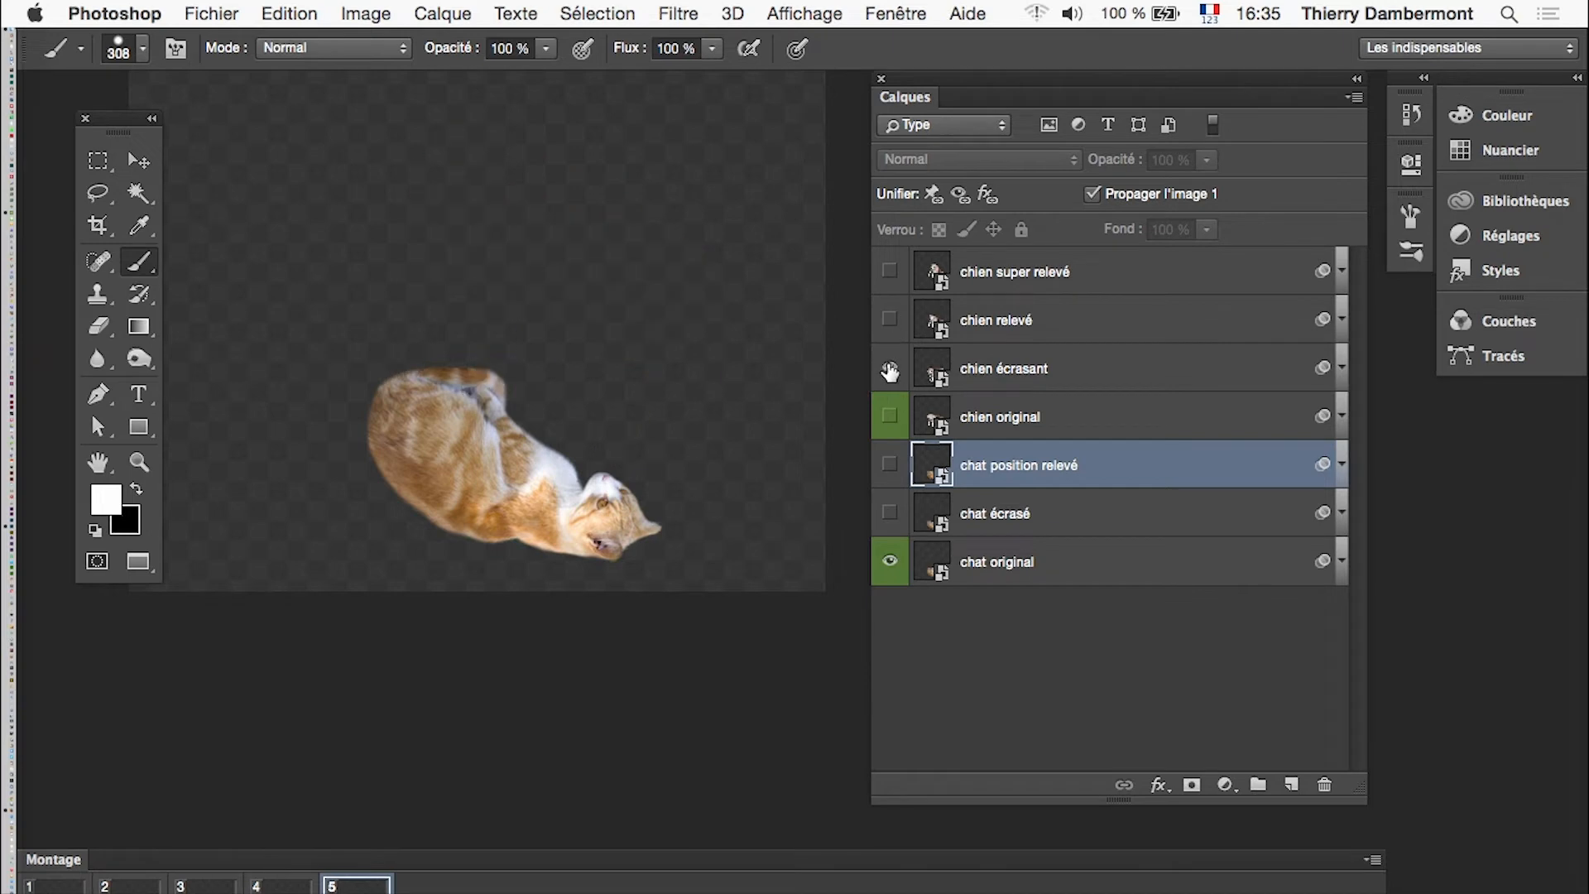
{"action": "left_click", "coordinate": [890, 368]}
{"action": "left_click", "coordinate": [890, 512]}
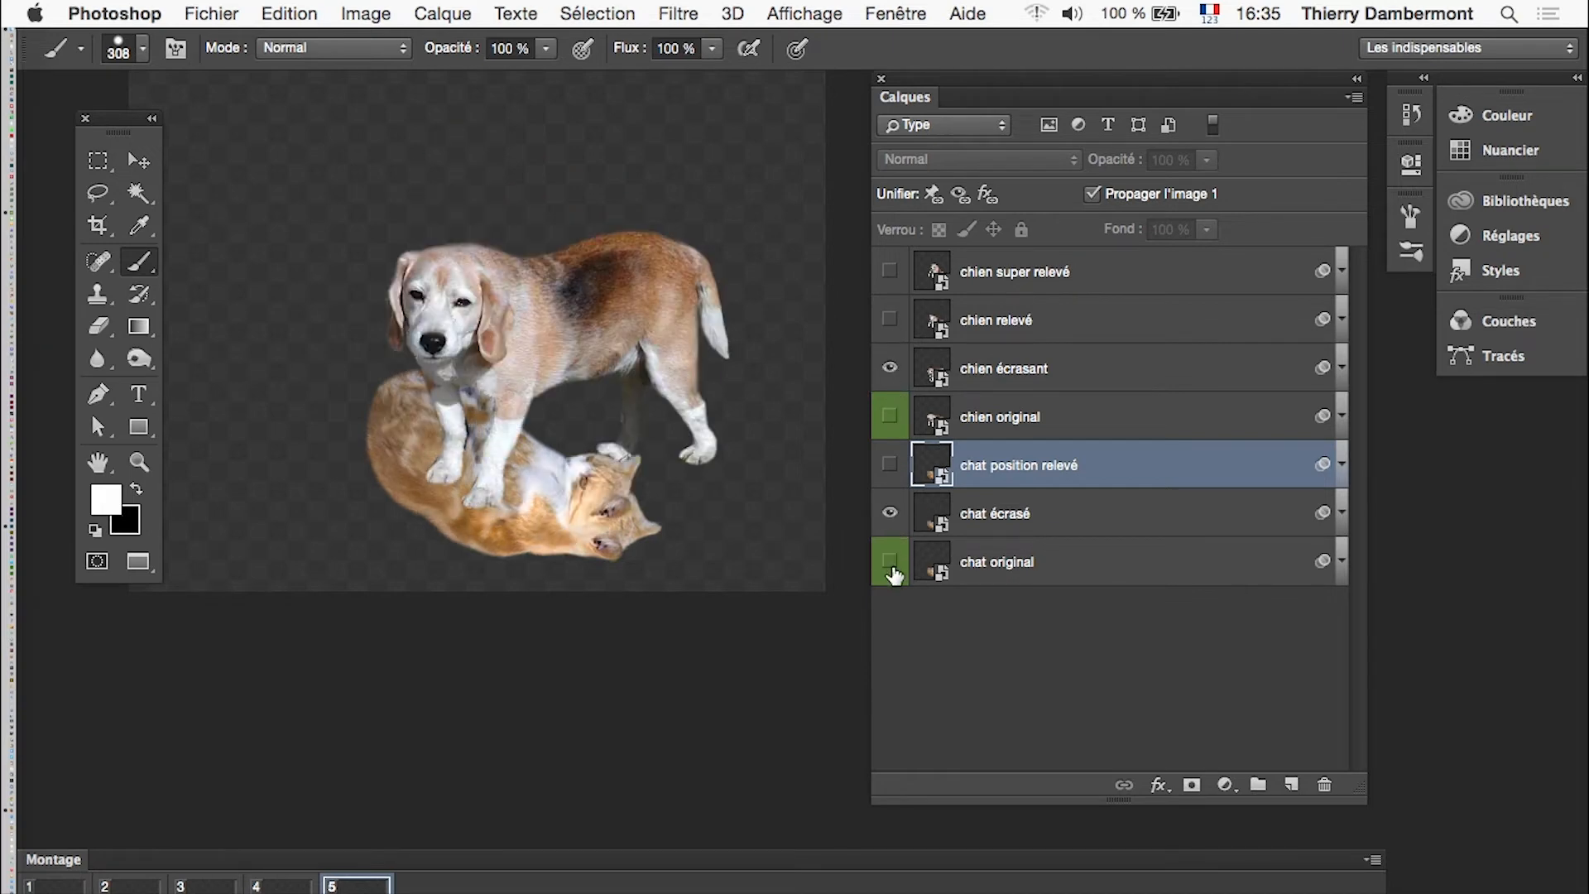
{"action": "left_click", "coordinate": [890, 561]}
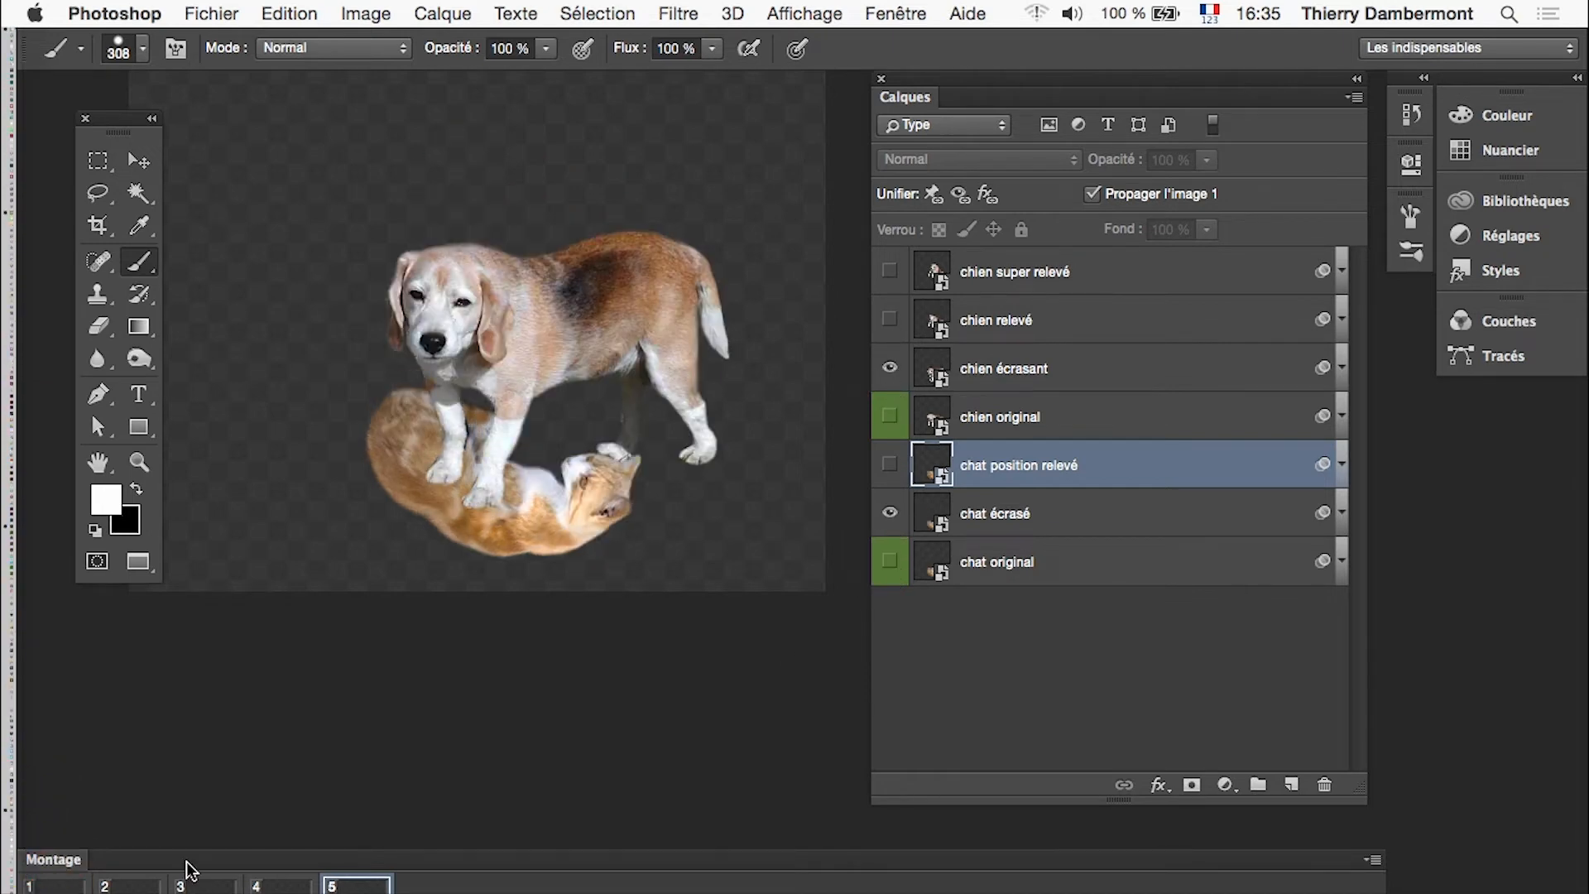
Step: Undock the animation frame strip and, on frame 2, show "chat original" instead of "chat écrasé"
{"action": "left_click_drag", "start_coordinate": [53, 859], "coordinate": [173, 835]}
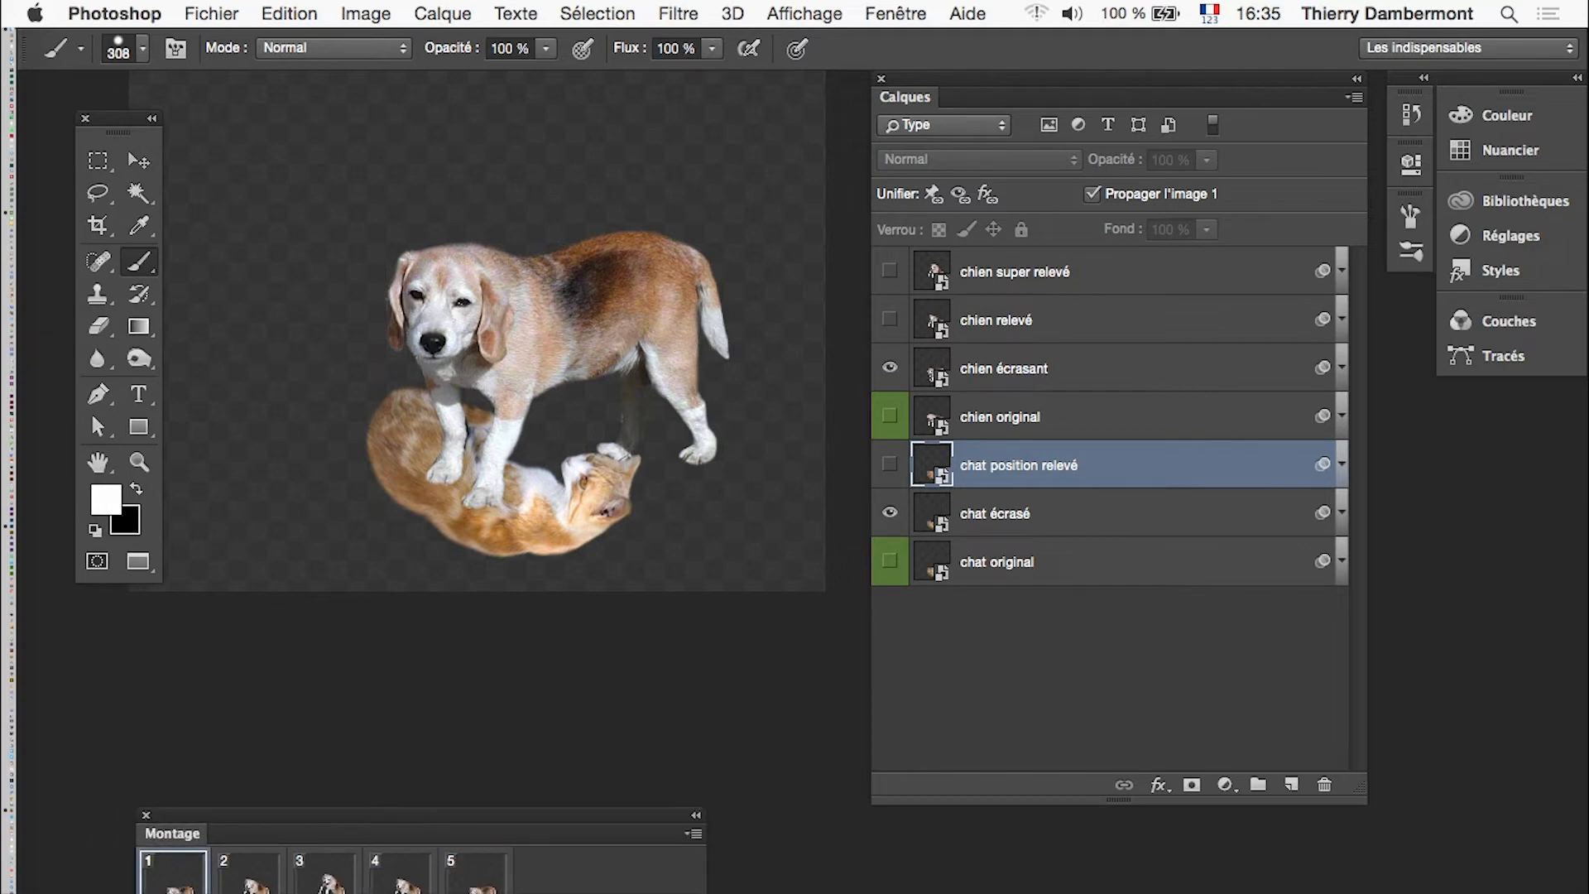
{"action": "left_click", "coordinate": [249, 886]}
{"action": "left_click", "coordinate": [325, 886]}
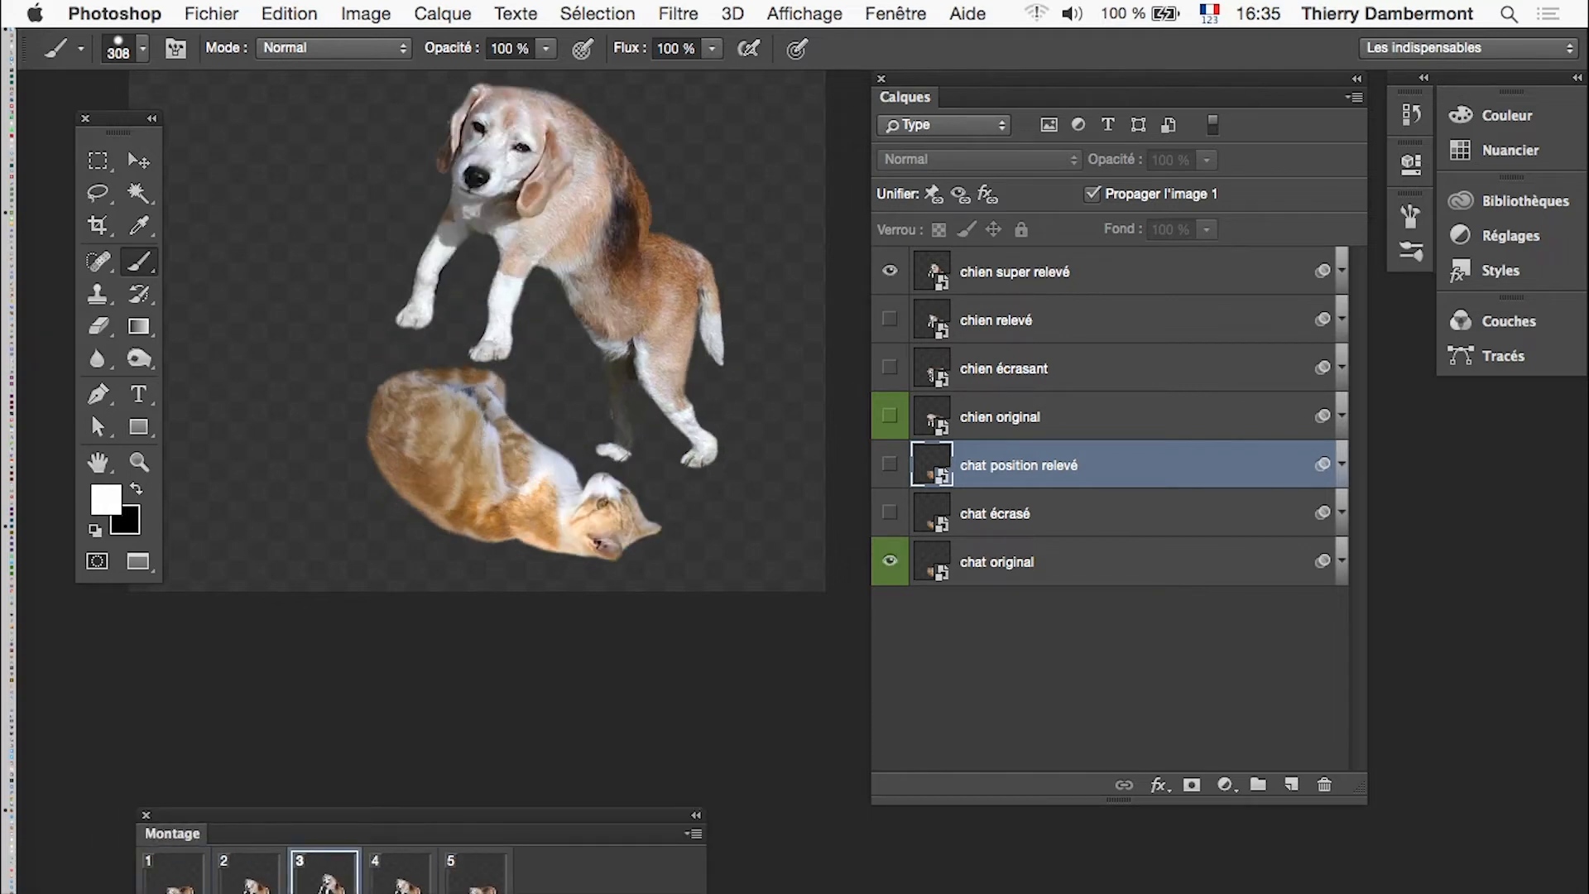
{"action": "left_click", "coordinate": [250, 886]}
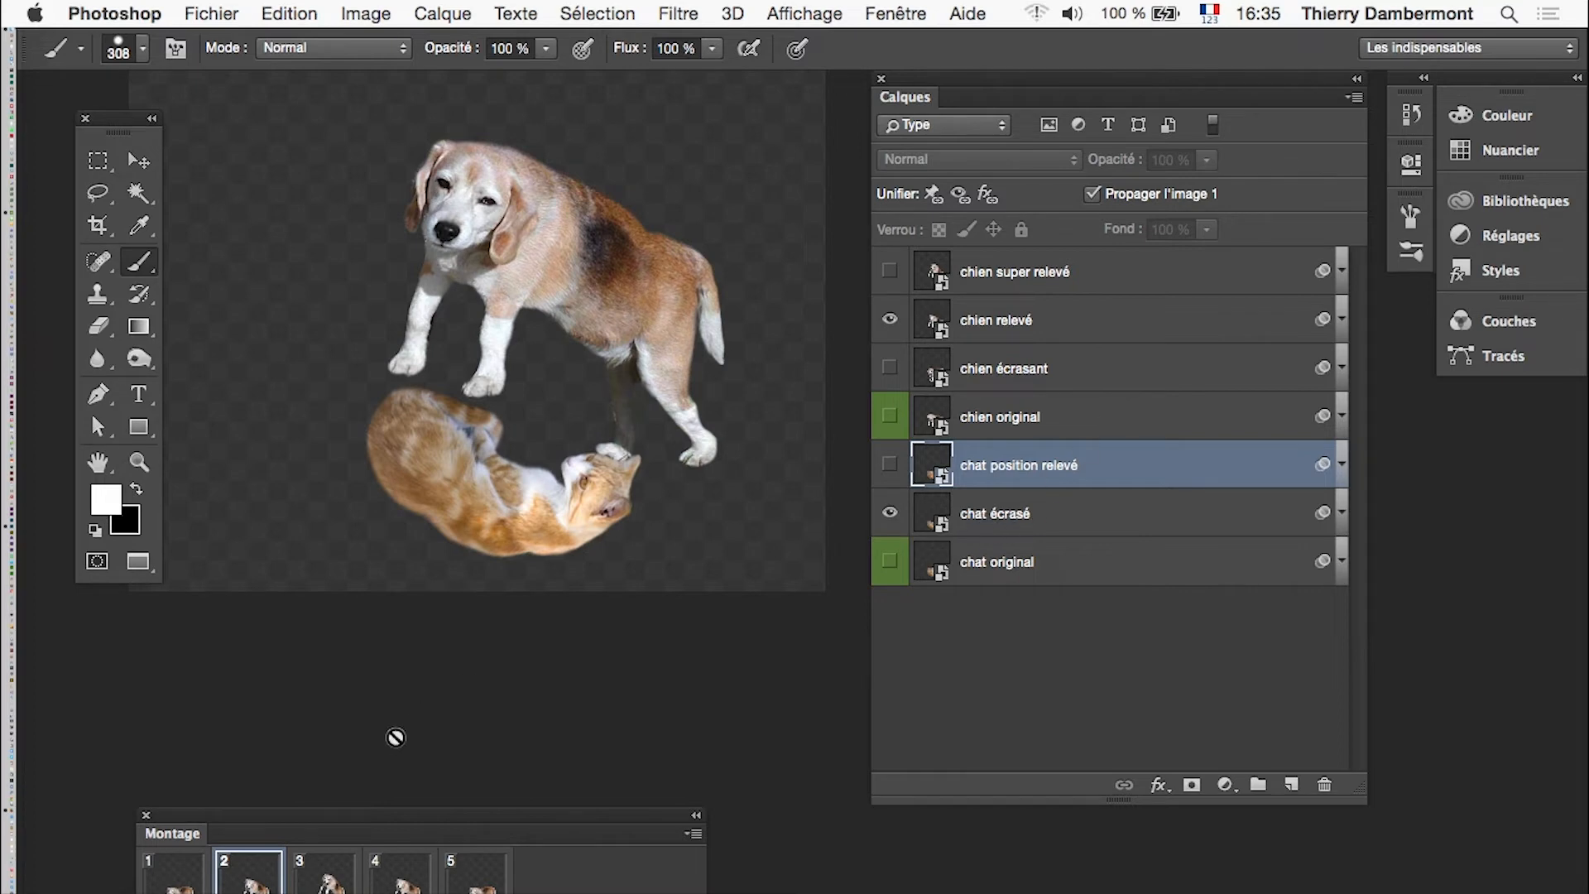
{"action": "left_click", "coordinate": [890, 513]}
{"action": "left_click", "coordinate": [890, 562]}
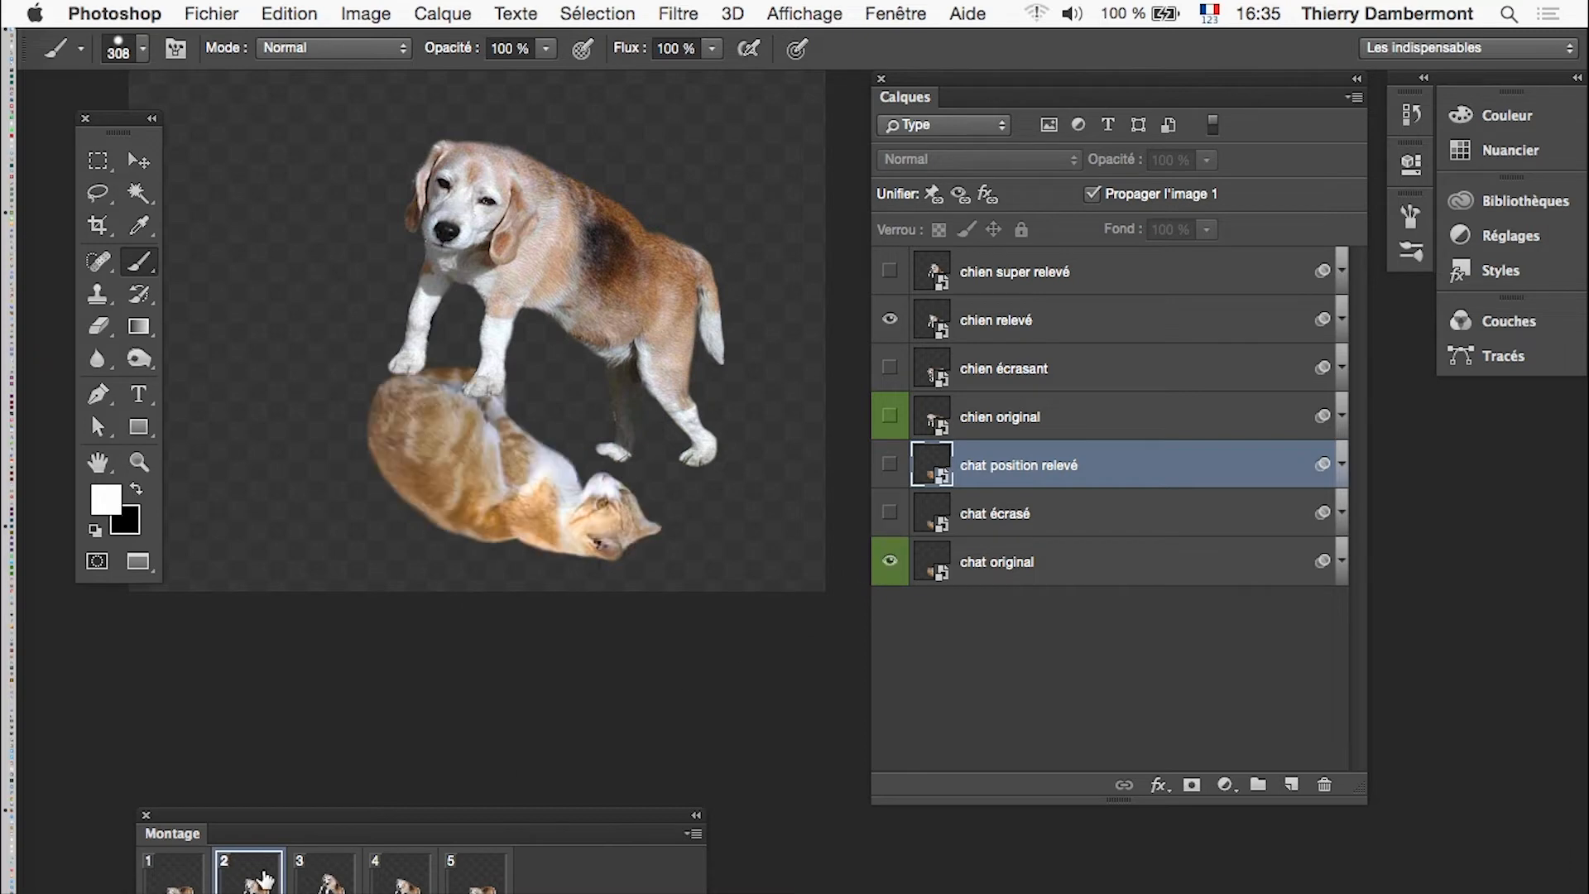
Step: Step through the five frames and try "chat original" in place of "chat écrasé" on frame 5
{"action": "left_click", "coordinate": [173, 879]}
{"action": "left_click", "coordinate": [249, 876]}
{"action": "left_click", "coordinate": [325, 876]}
{"action": "left_click", "coordinate": [401, 876]}
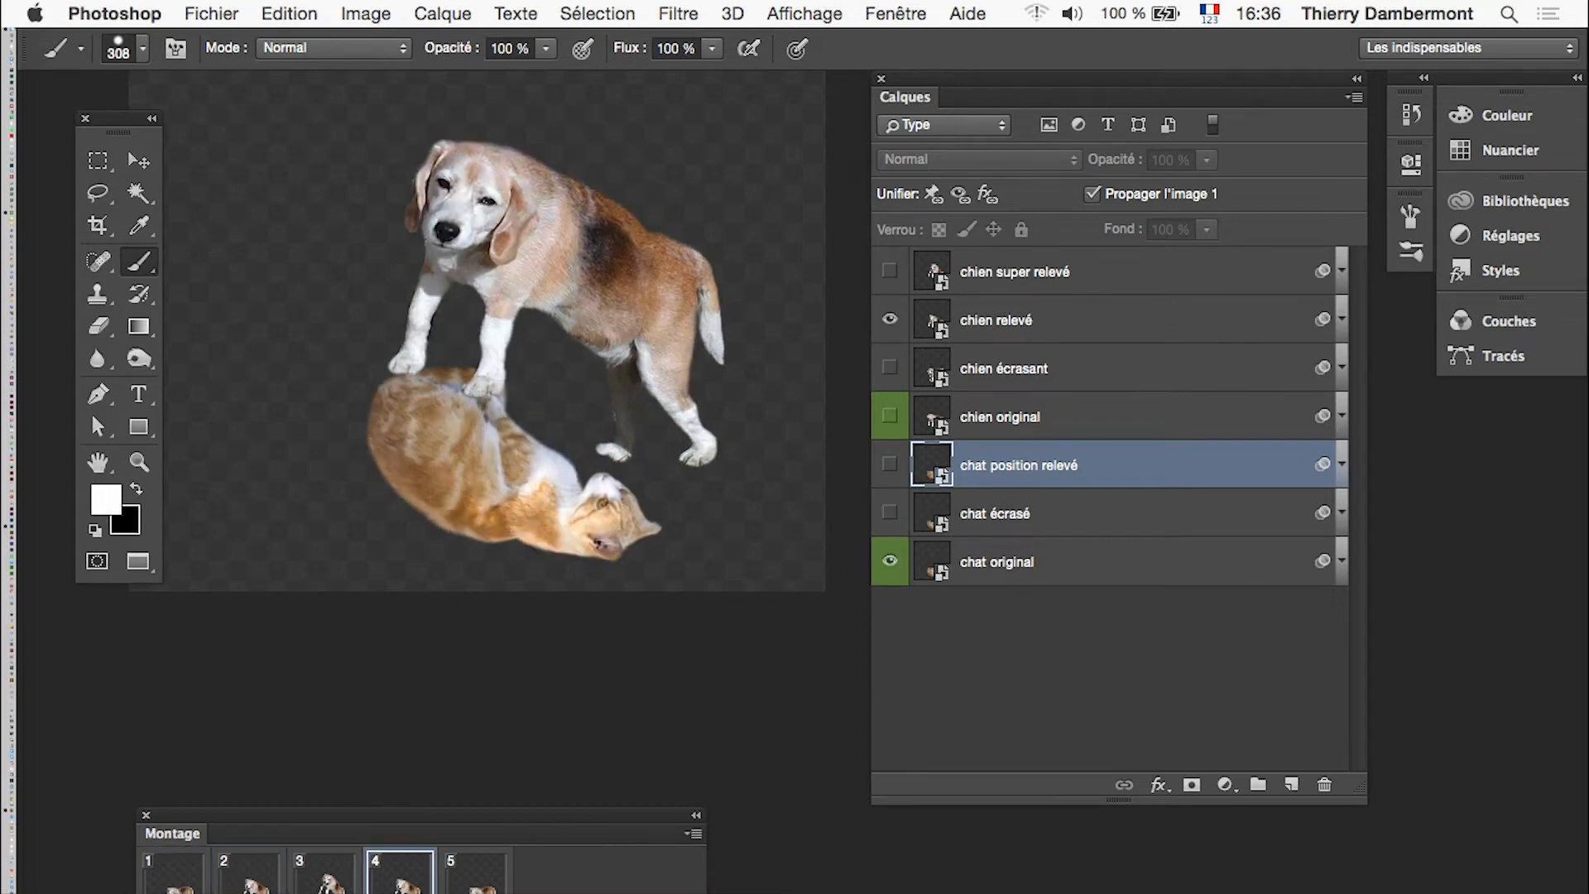
{"action": "left_click", "coordinate": [476, 876]}
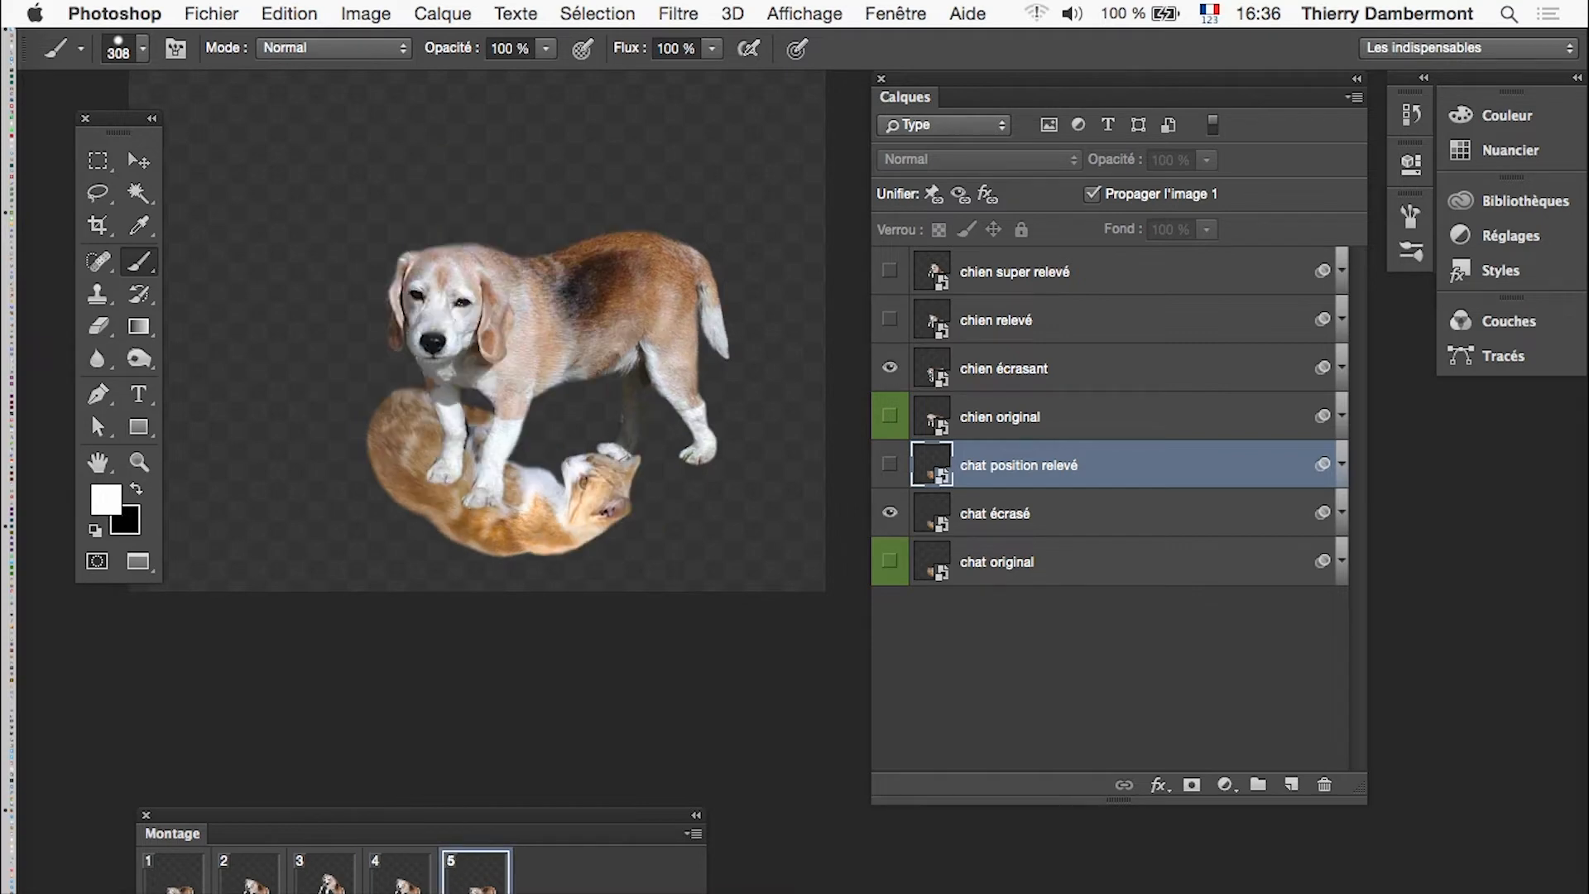
{"action": "left_click", "coordinate": [890, 562]}
{"action": "left_click", "coordinate": [889, 512]}
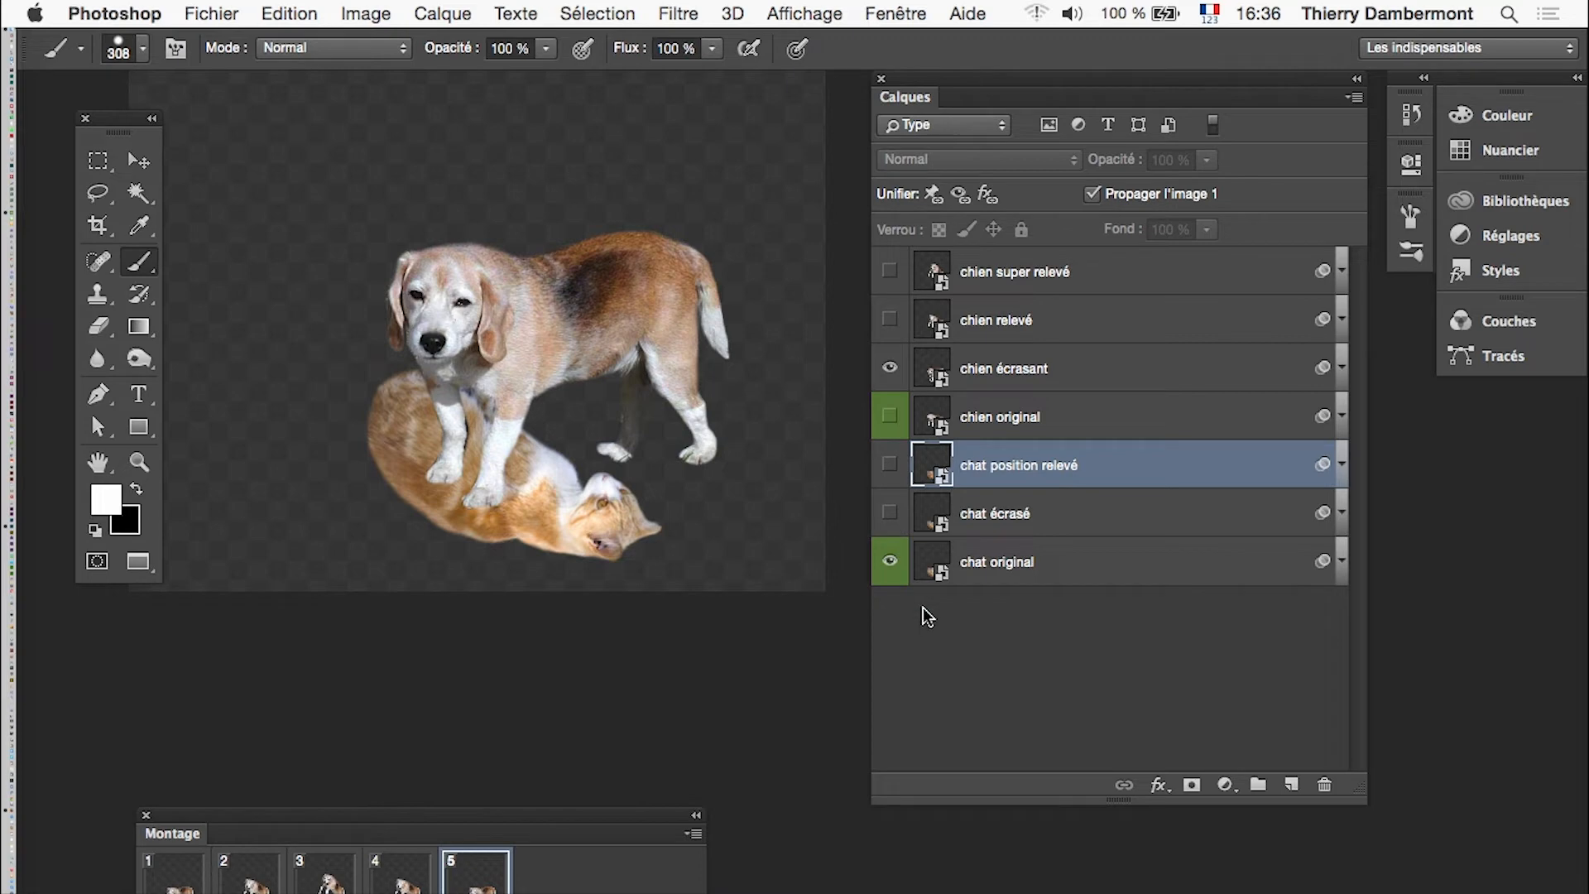
{"action": "left_click", "coordinate": [401, 888]}
{"action": "left_click", "coordinate": [476, 887]}
{"action": "left_click", "coordinate": [890, 512]}
{"action": "left_click", "coordinate": [890, 561]}
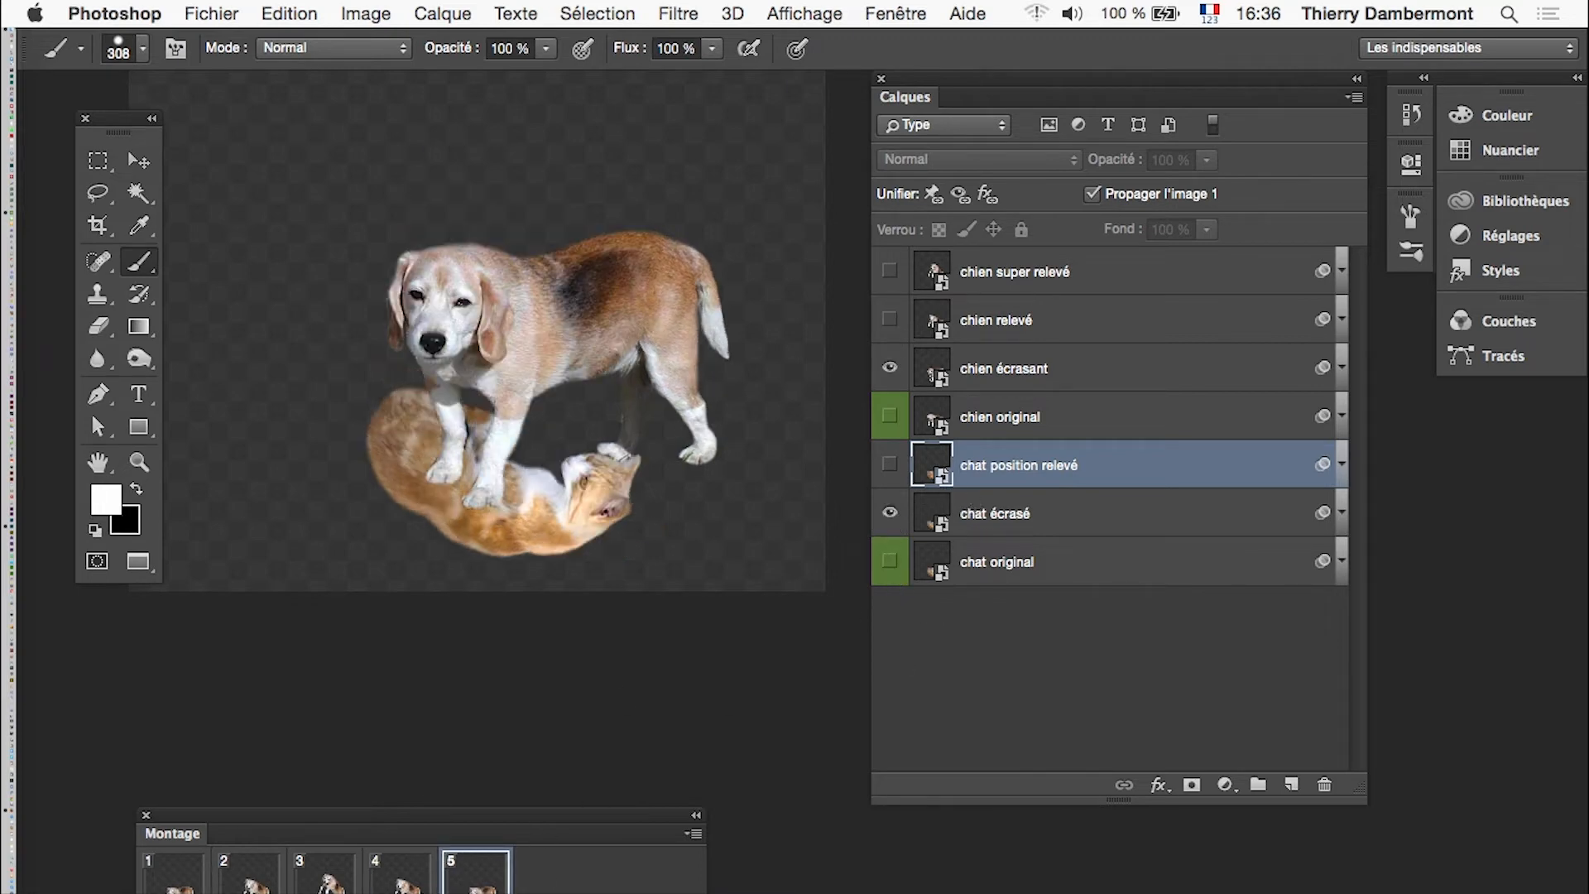
Step: Review frames 1 to 5, set the animation to loop "Toujours" and play it
{"action": "left_click", "coordinate": [174, 888]}
{"action": "left_click", "coordinate": [249, 887]}
{"action": "left_click", "coordinate": [325, 888]}
{"action": "left_click", "coordinate": [401, 888]}
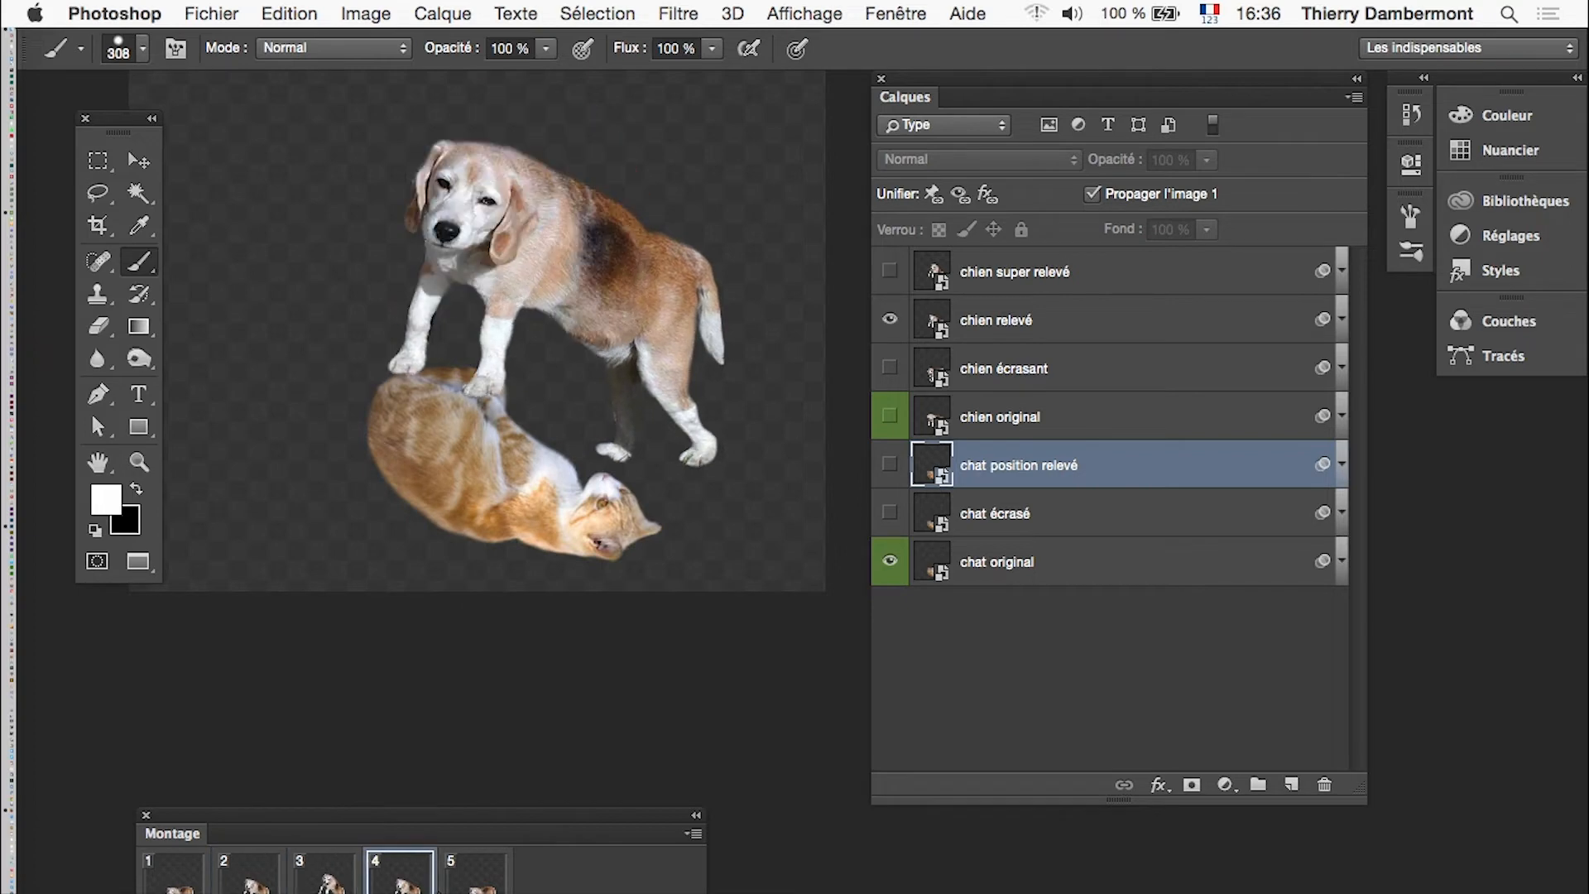
{"action": "left_click", "coordinate": [476, 888]}
{"action": "left_click", "coordinate": [186, 893]}
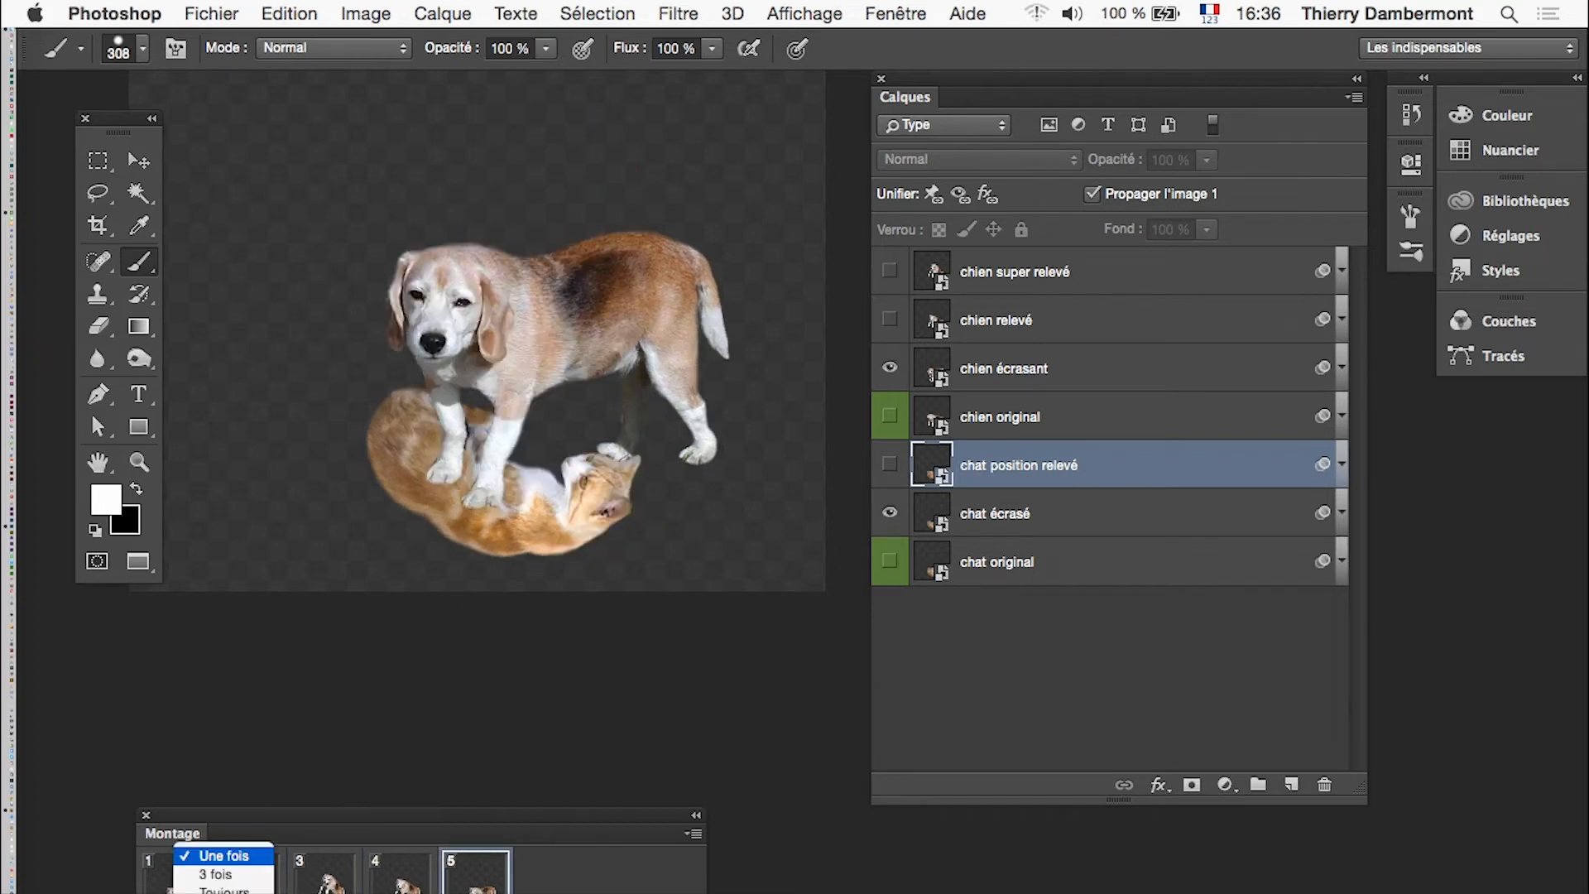
{"action": "left_click", "coordinate": [217, 891]}
{"action": "key", "text": "space"}
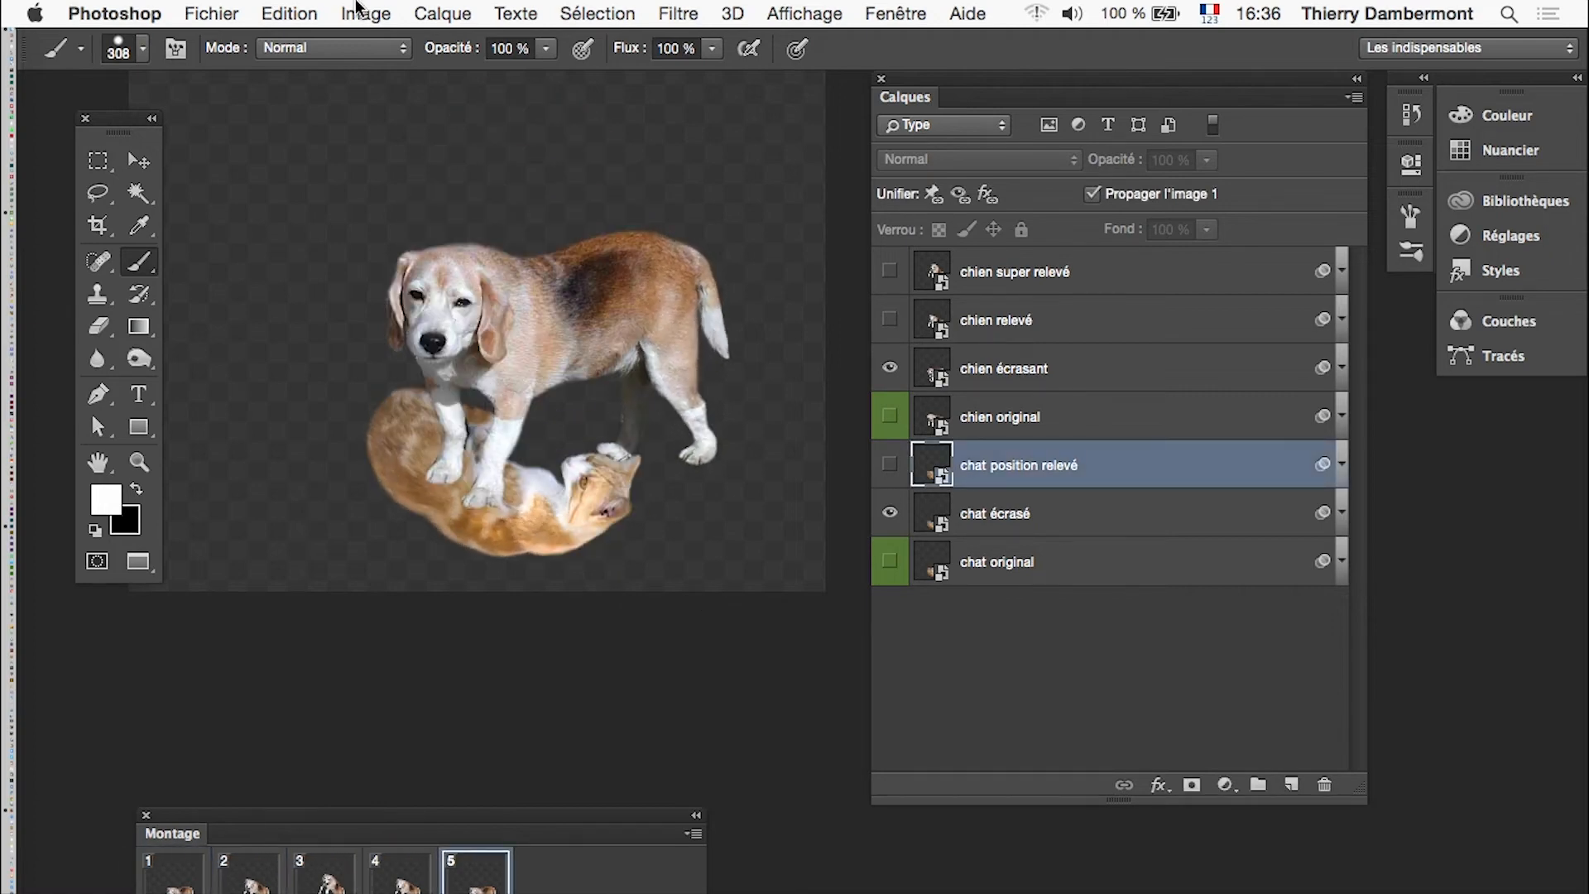
Step: Save the document under the new name beagle-07.psd in the "animation marionnette" folder, in Photoshop format with layers
{"action": "left_click", "coordinate": [217, 14]}
{"action": "left_click", "coordinate": [317, 268]}
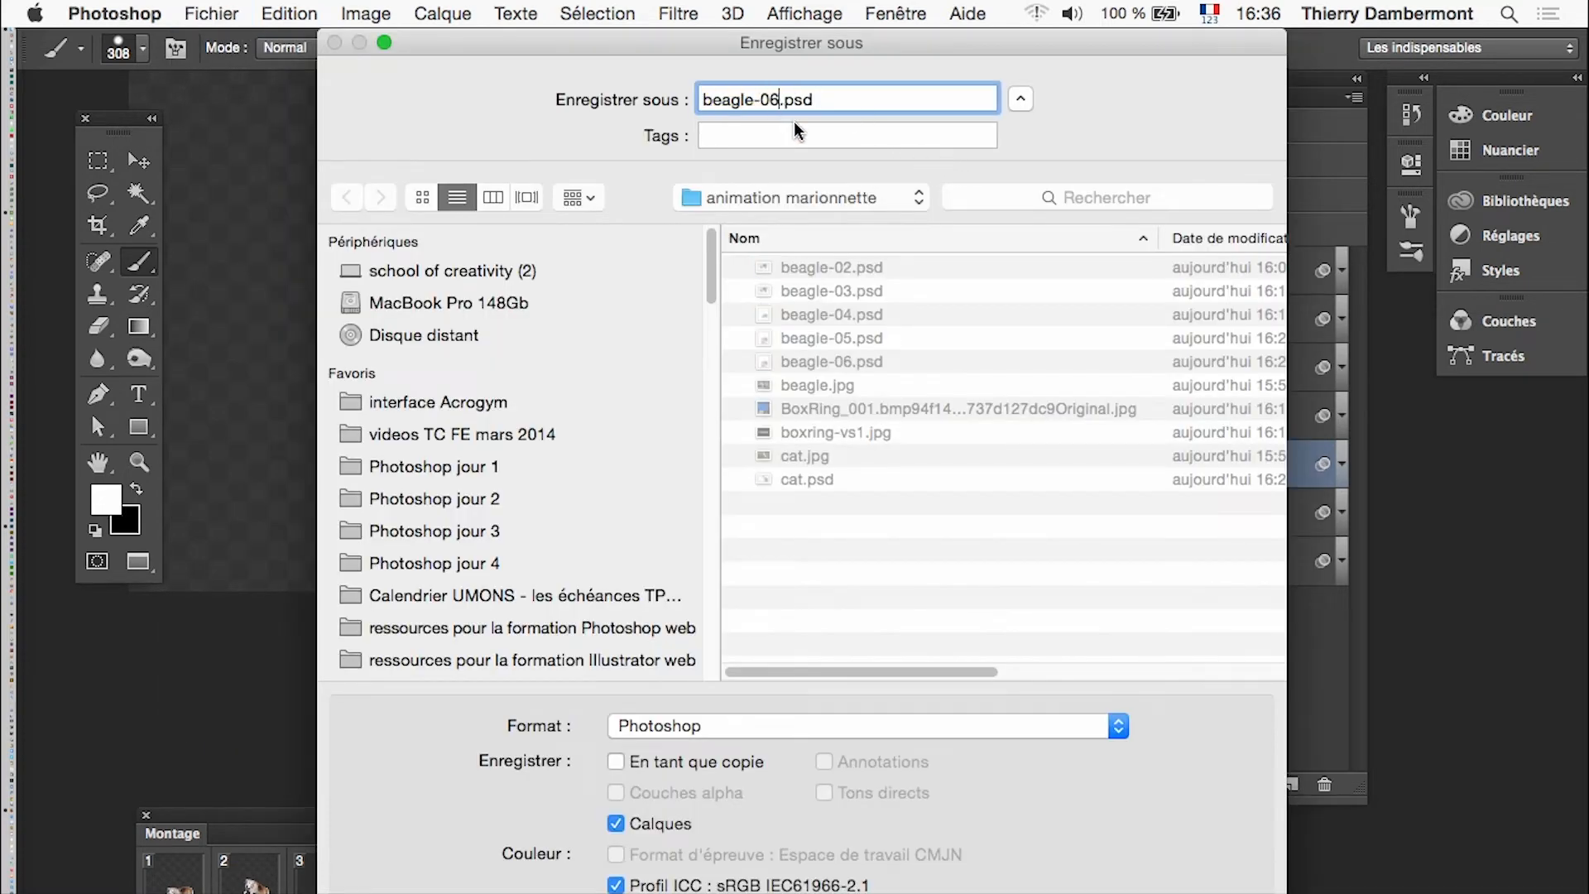
{"action": "key", "text": "BackSpace"}
{"action": "type", "text": "7"}
{"action": "left_click", "coordinate": [1223, 893]}
{"action": "left_click", "coordinate": [1247, 465]}
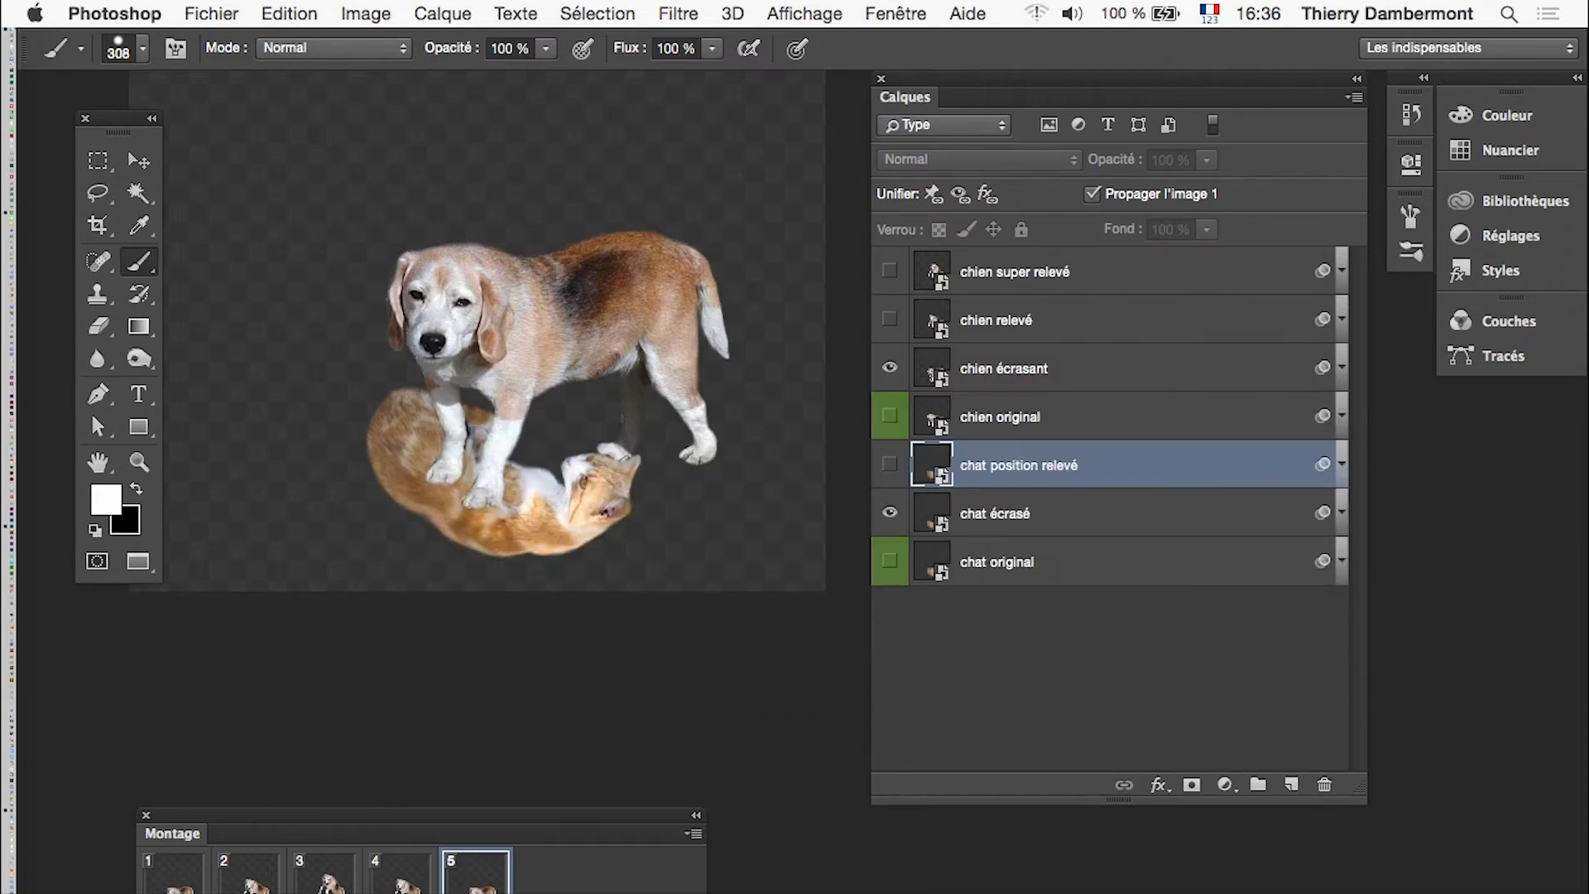
Step: Try a common frame delay on all five frames and play the animation
{"action": "left_click", "coordinate": [188, 889], "text": "shift"}
{"action": "left_click", "coordinate": [477, 892]}
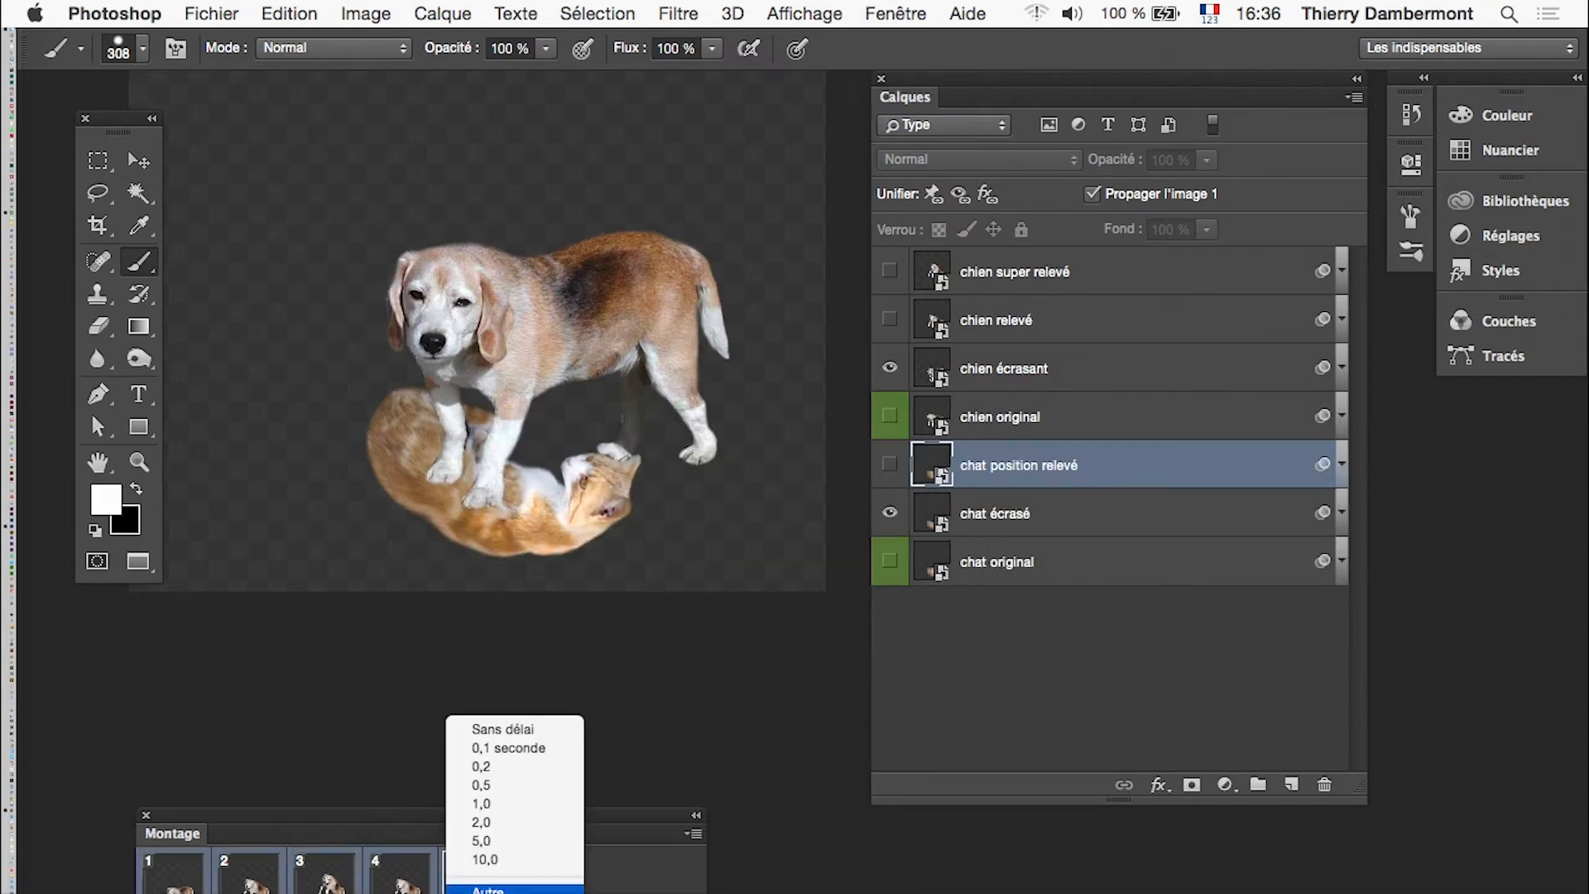
{"action": "left_click", "coordinate": [505, 824]}
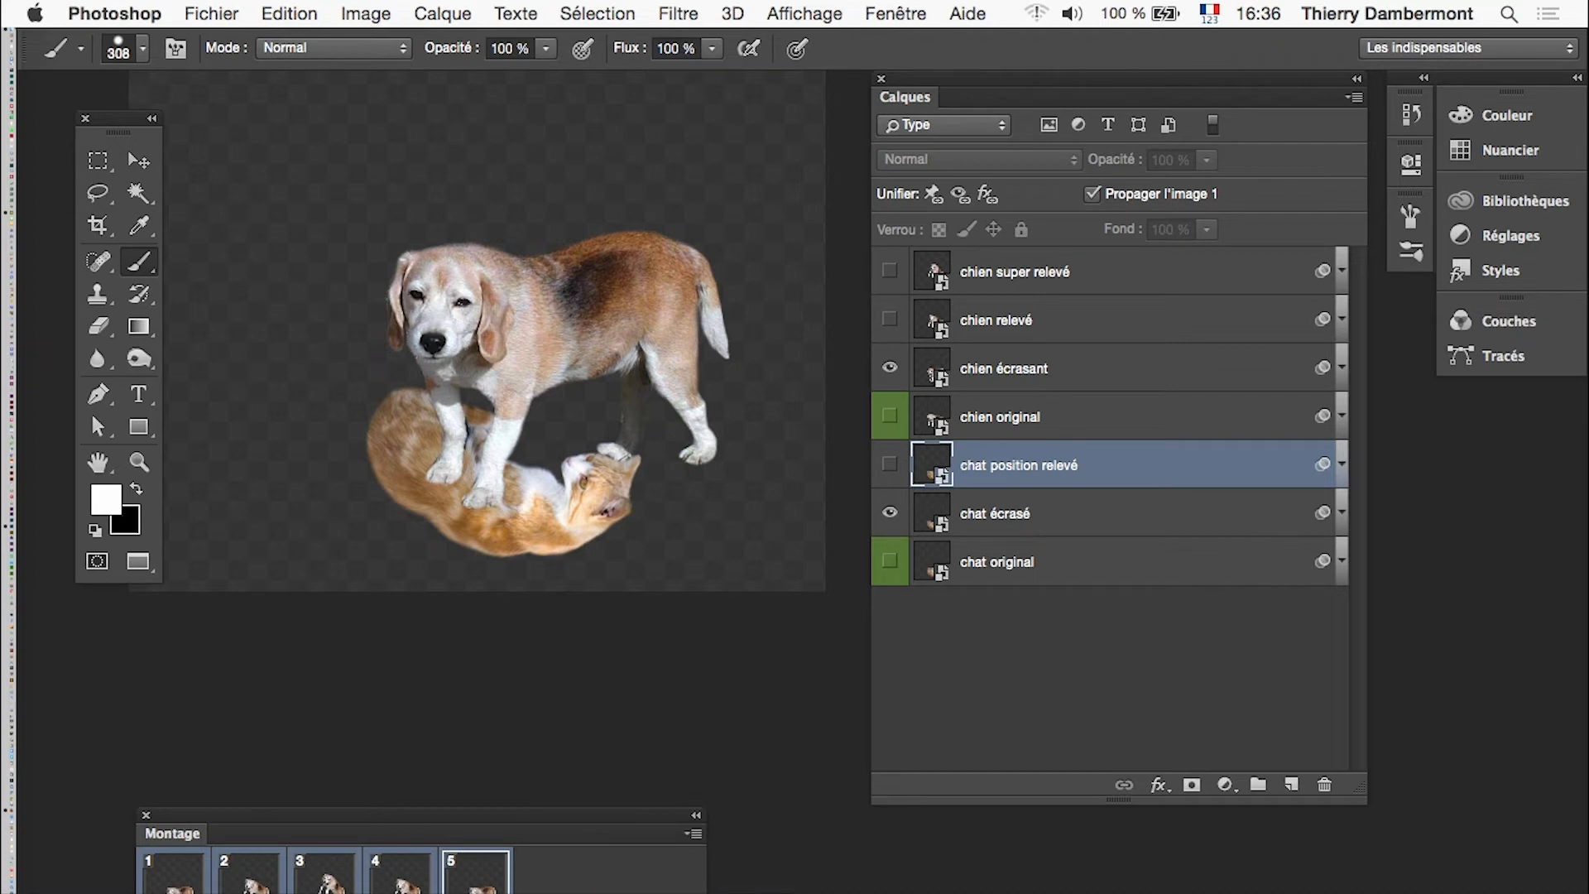
{"action": "left_click", "coordinate": [477, 891]}
{"action": "left_click", "coordinate": [529, 782]}
{"action": "key", "text": "space"}
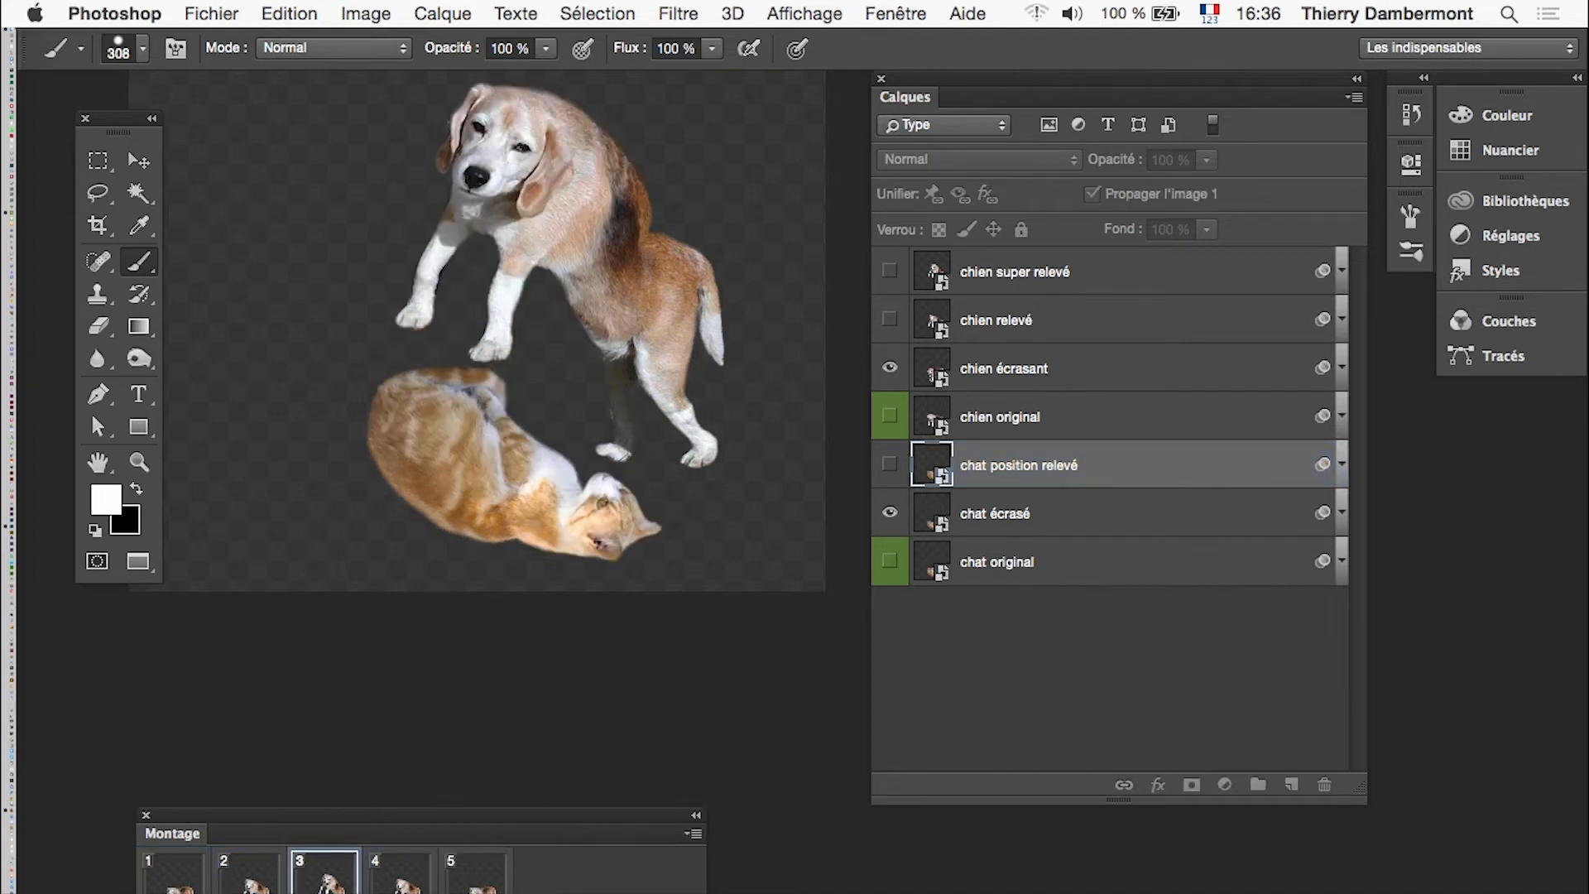
{"action": "left_click", "coordinate": [477, 893]}
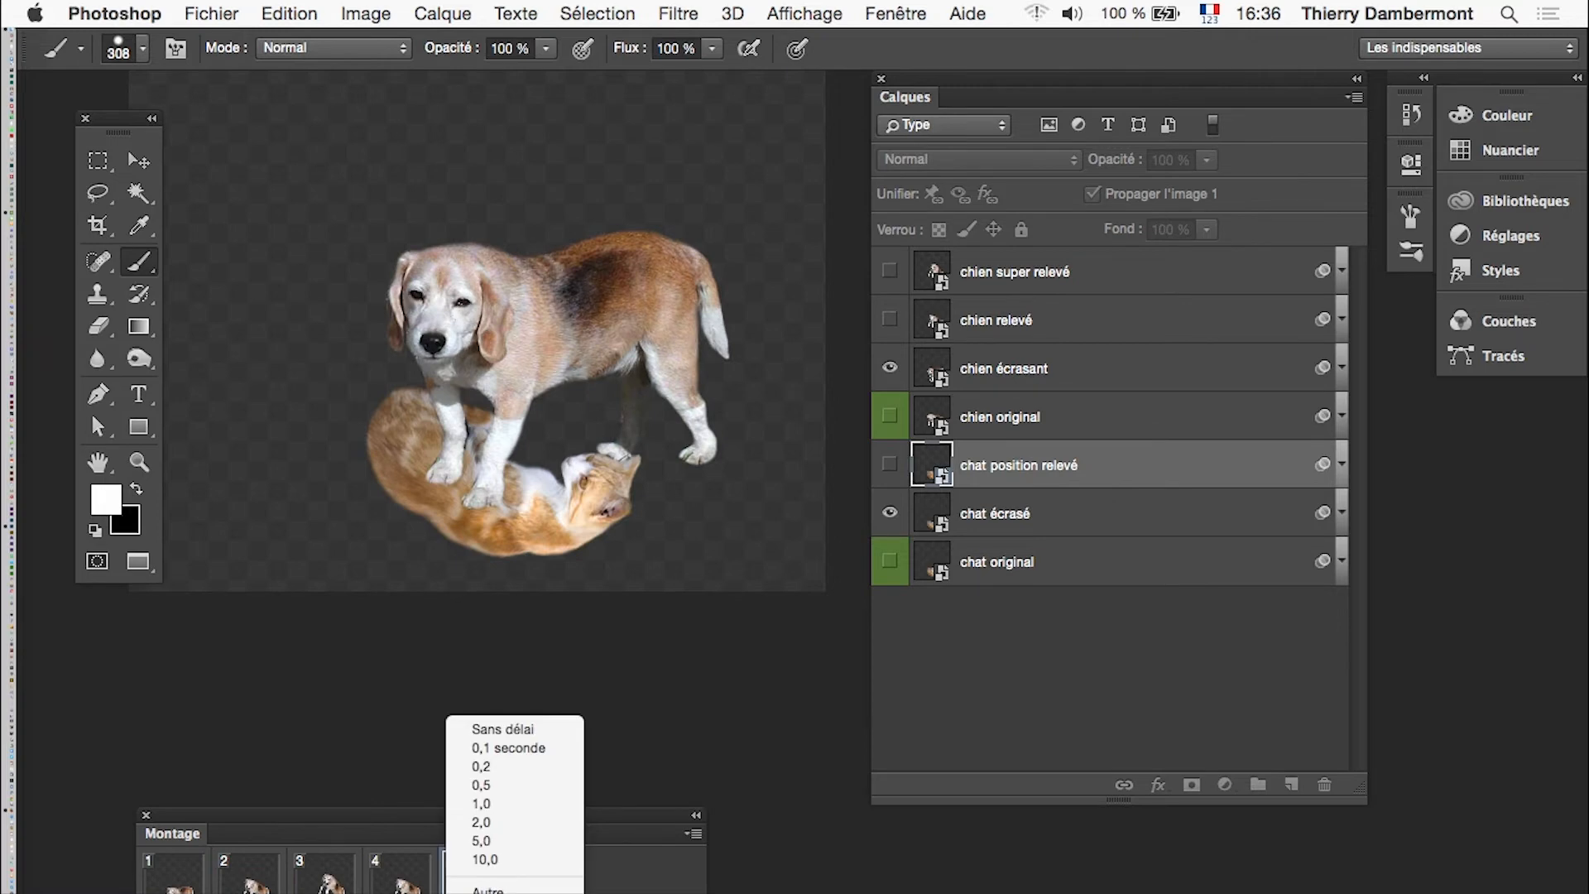
{"action": "key", "text": "Escape"}
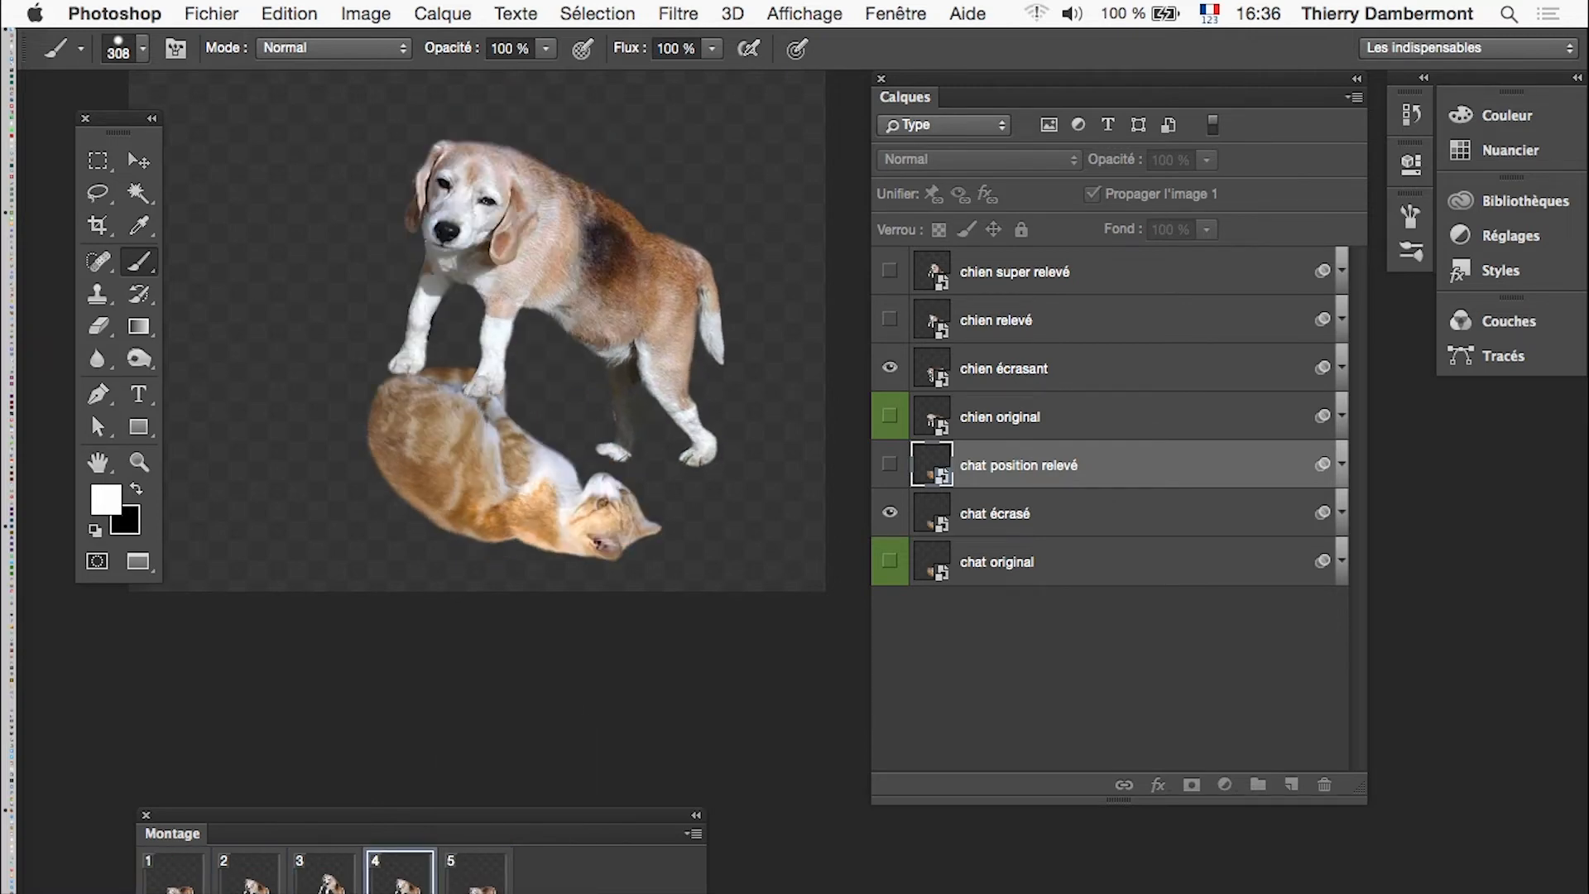
{"action": "key", "text": "space"}
Step: Set the delay of all five frames to 0,2 seconds and play the animation
{"action": "left_click", "coordinate": [173, 878]}
{"action": "left_click", "coordinate": [477, 878], "text": "shift"}
{"action": "left_click", "coordinate": [477, 892]}
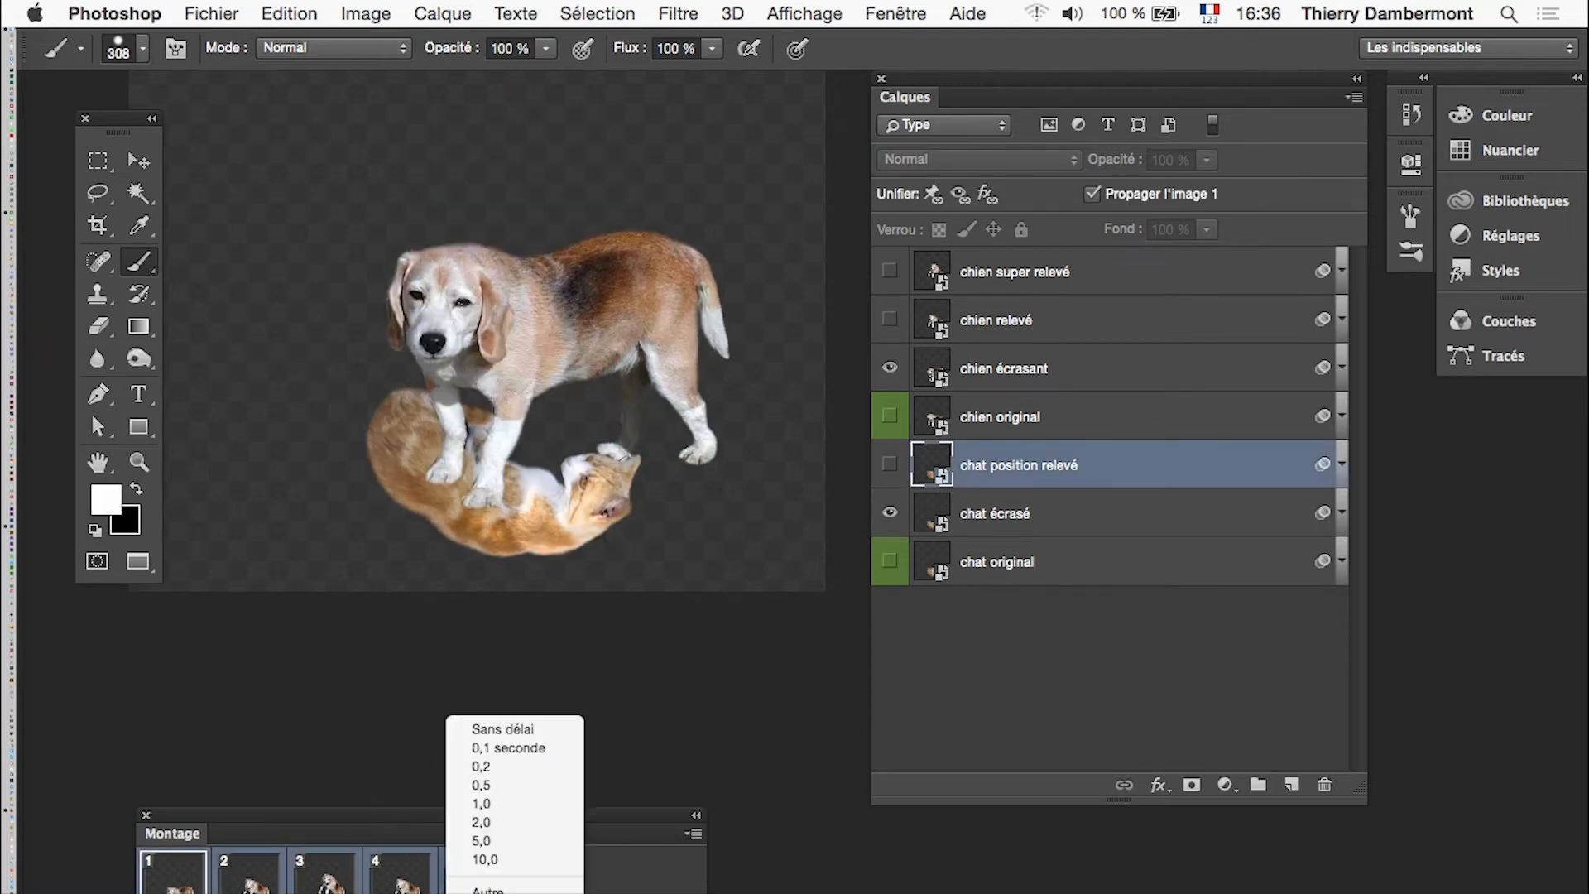
{"action": "left_click", "coordinate": [501, 767]}
{"action": "key", "text": "space"}
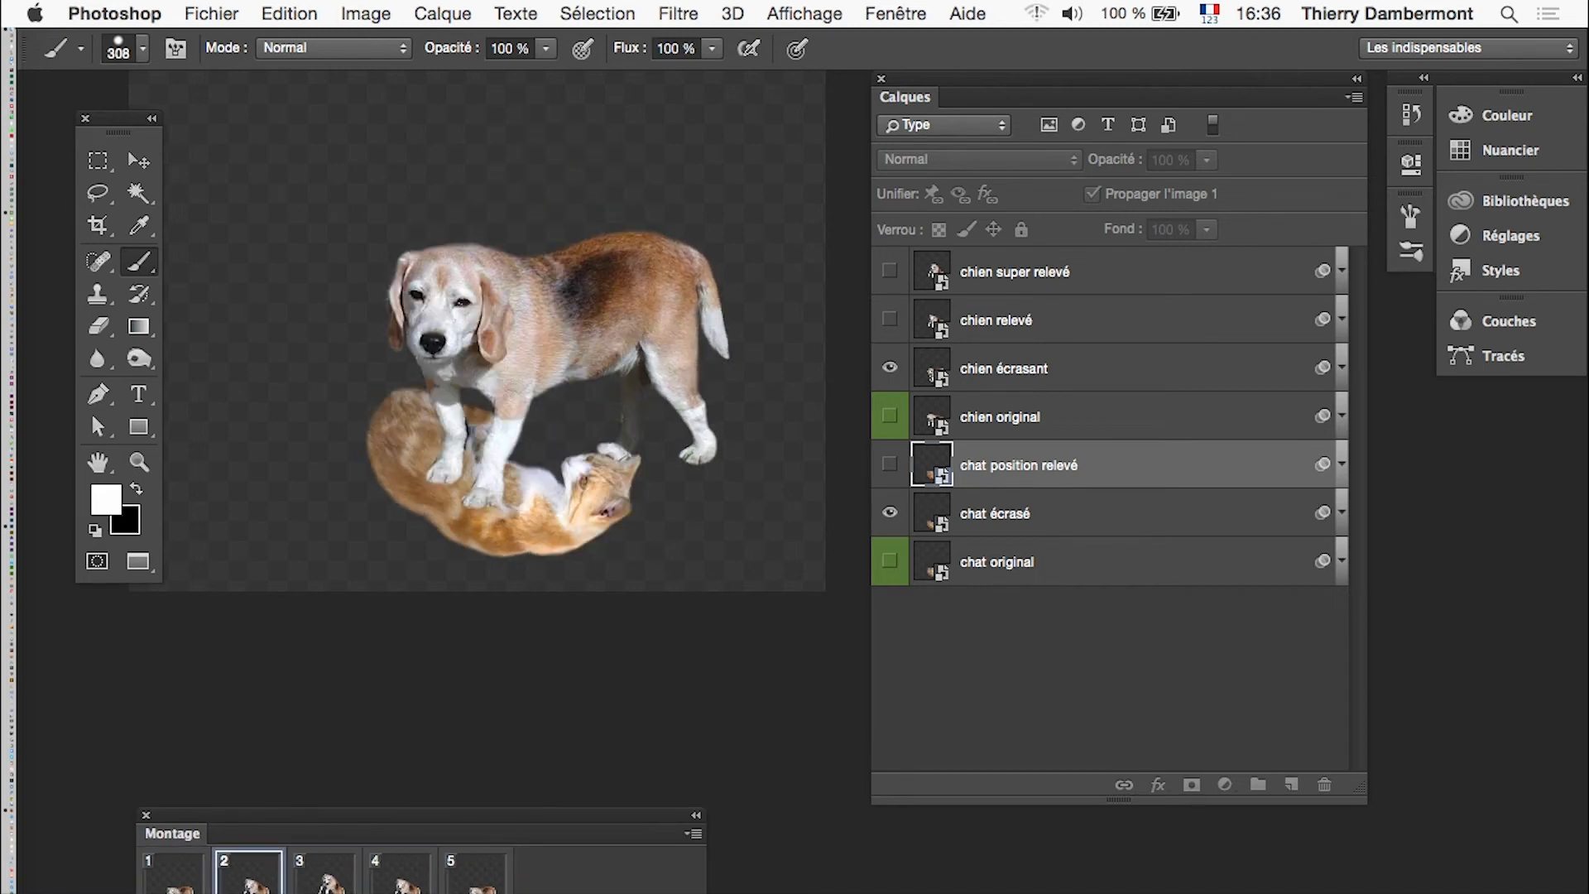
{"action": "key", "text": "space"}
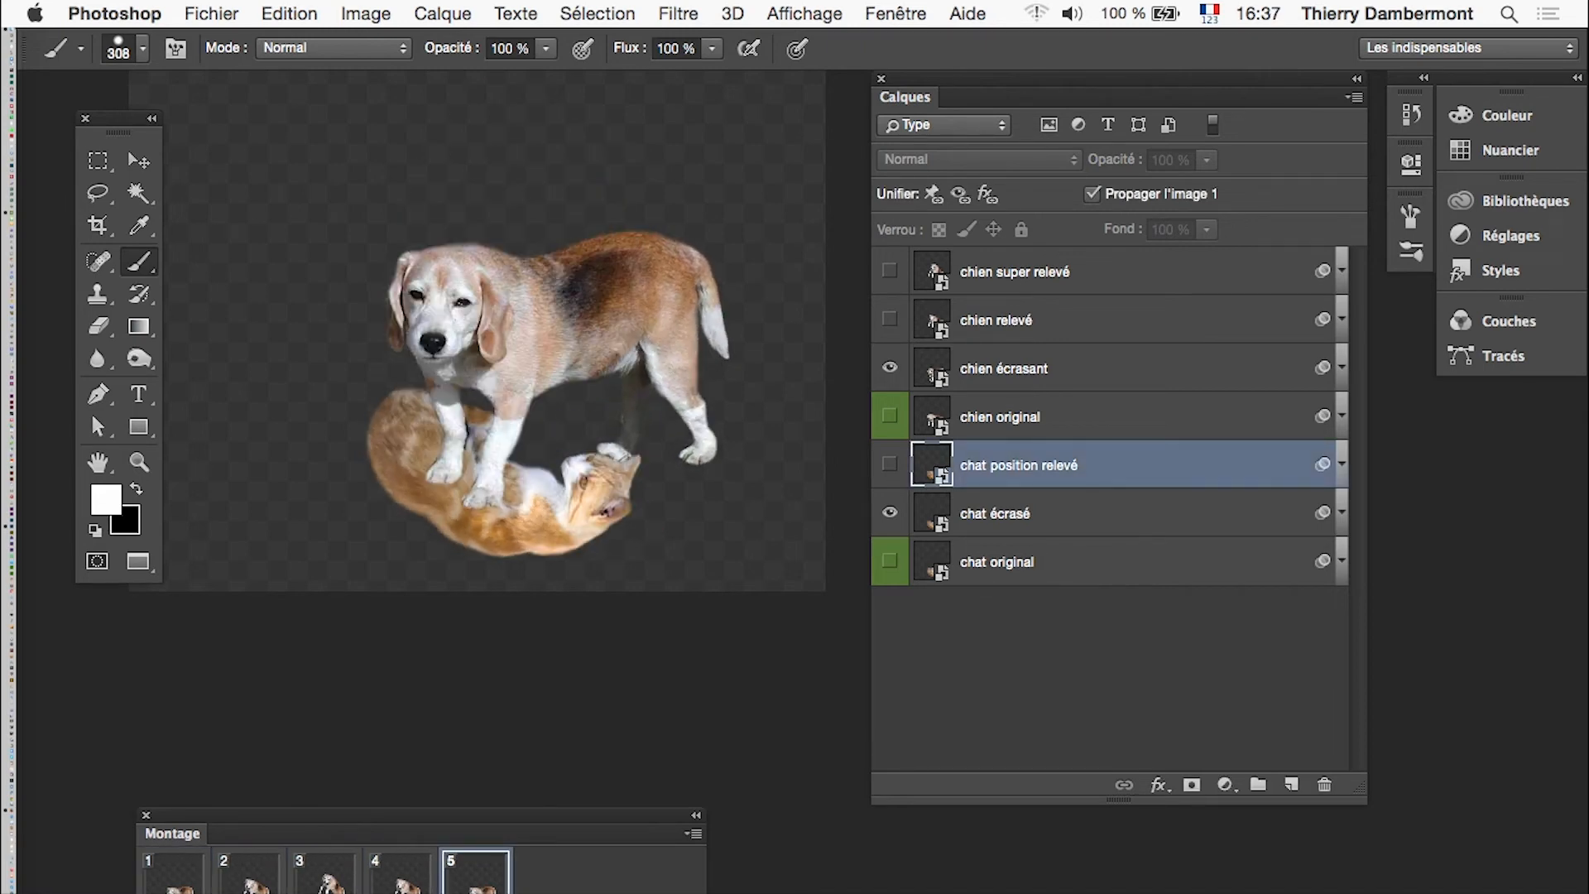
Step: On frame 5, add a new empty layer above "chien super relevé"
{"action": "left_click", "coordinate": [174, 875]}
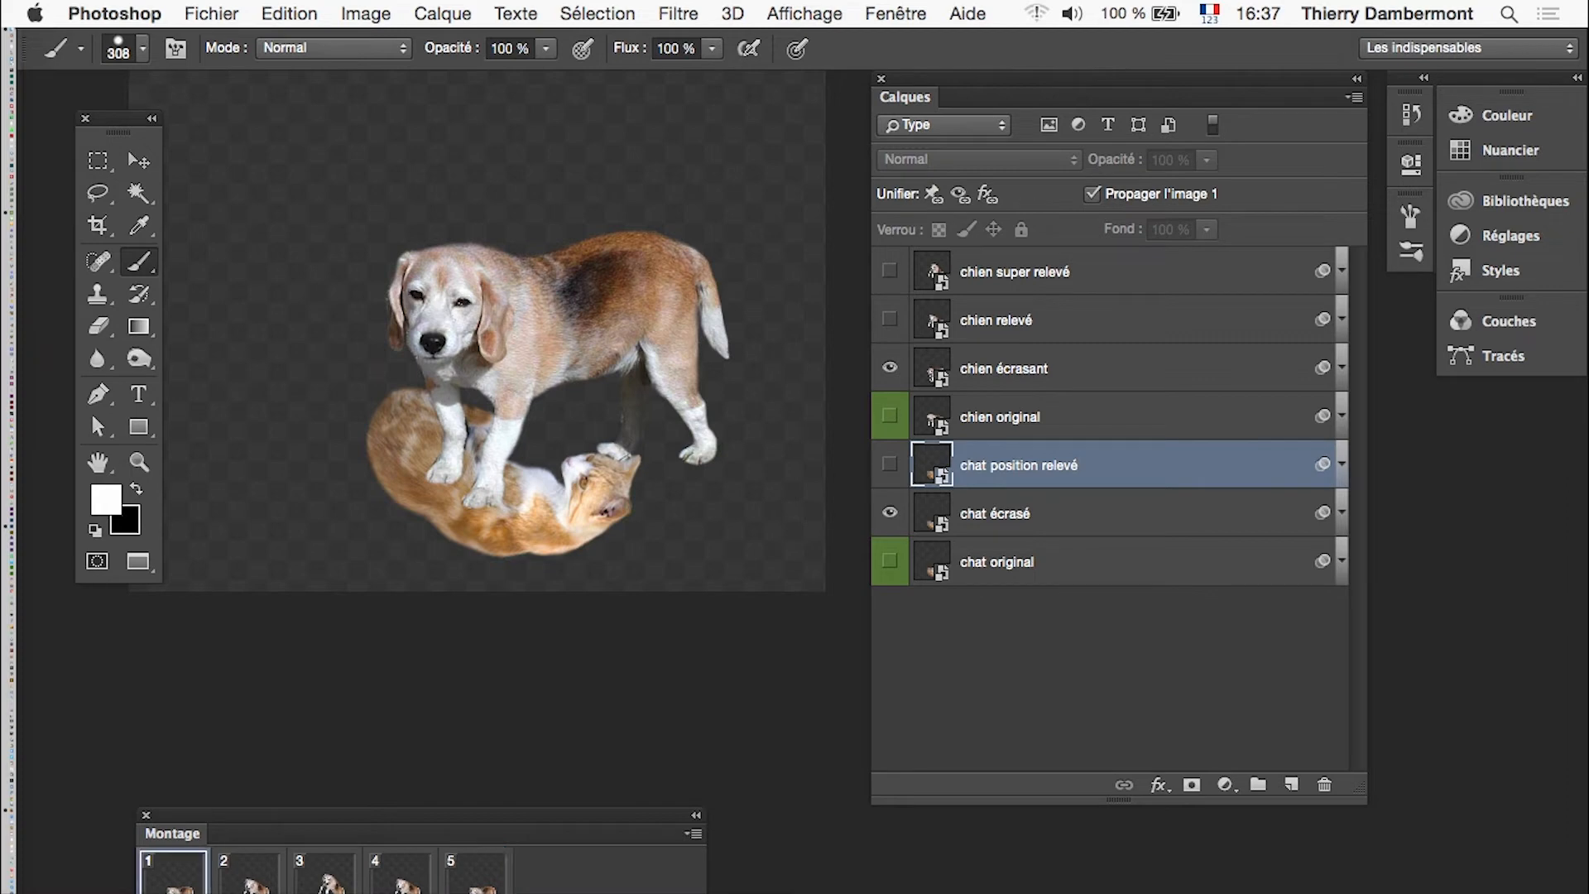
{"action": "left_click", "coordinate": [476, 877]}
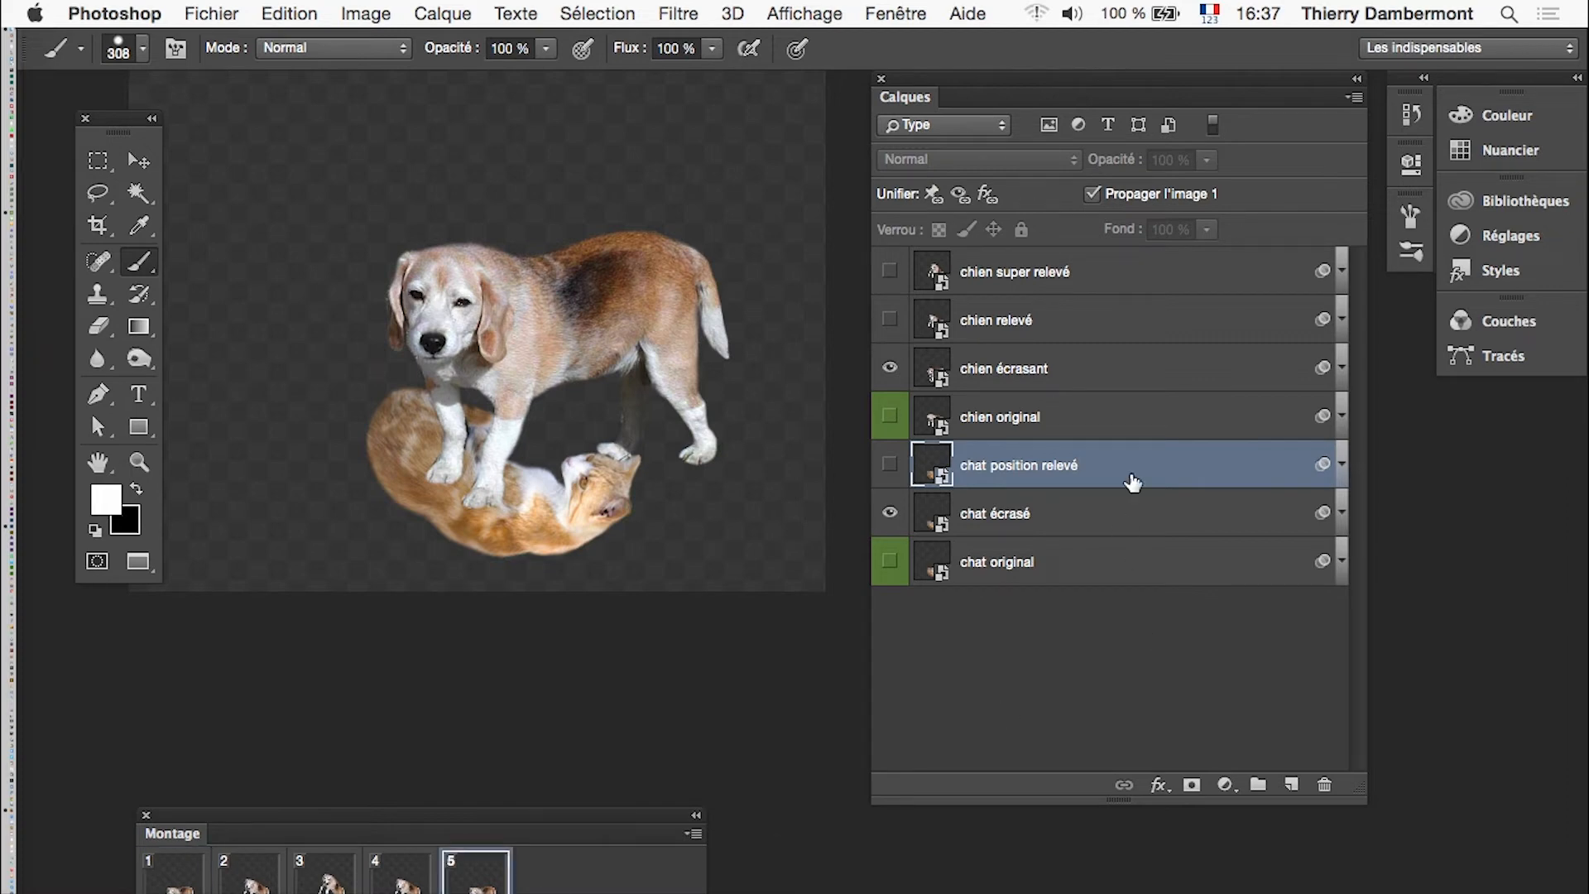
{"action": "left_click", "coordinate": [1049, 281]}
{"action": "left_click", "coordinate": [1291, 785]}
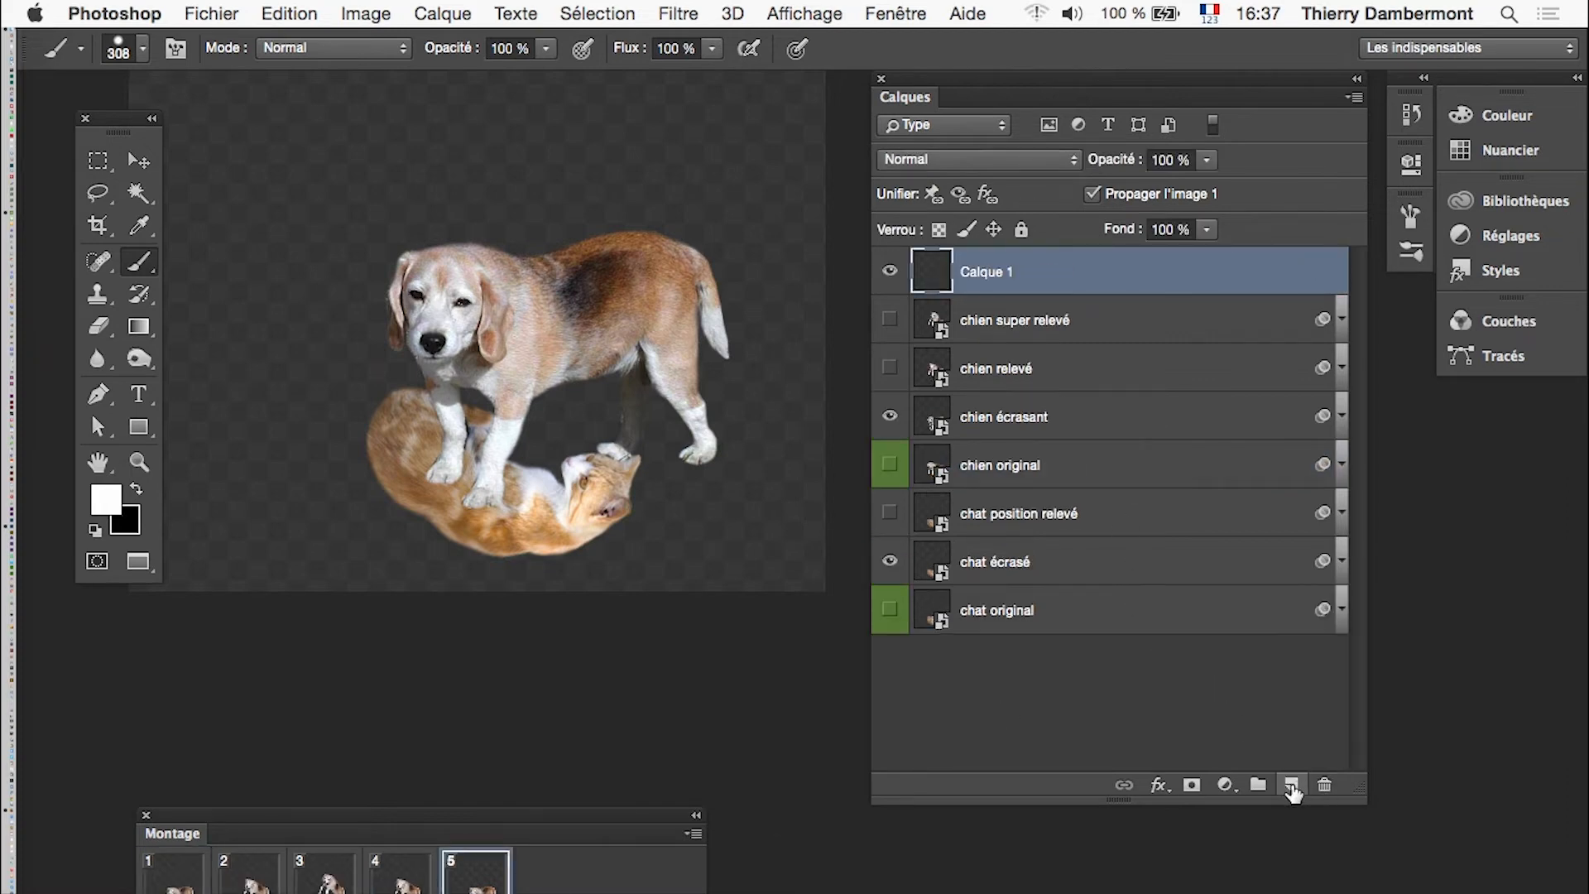
Step: Lasso a small tongue-shaped selection sticking out of the cat's mouth
{"action": "left_click", "coordinate": [609, 484], "text": "super"}
{"action": "left_click", "coordinate": [610, 490], "text": "super"}
{"action": "left_click", "coordinate": [380, 369], "text": "super"}
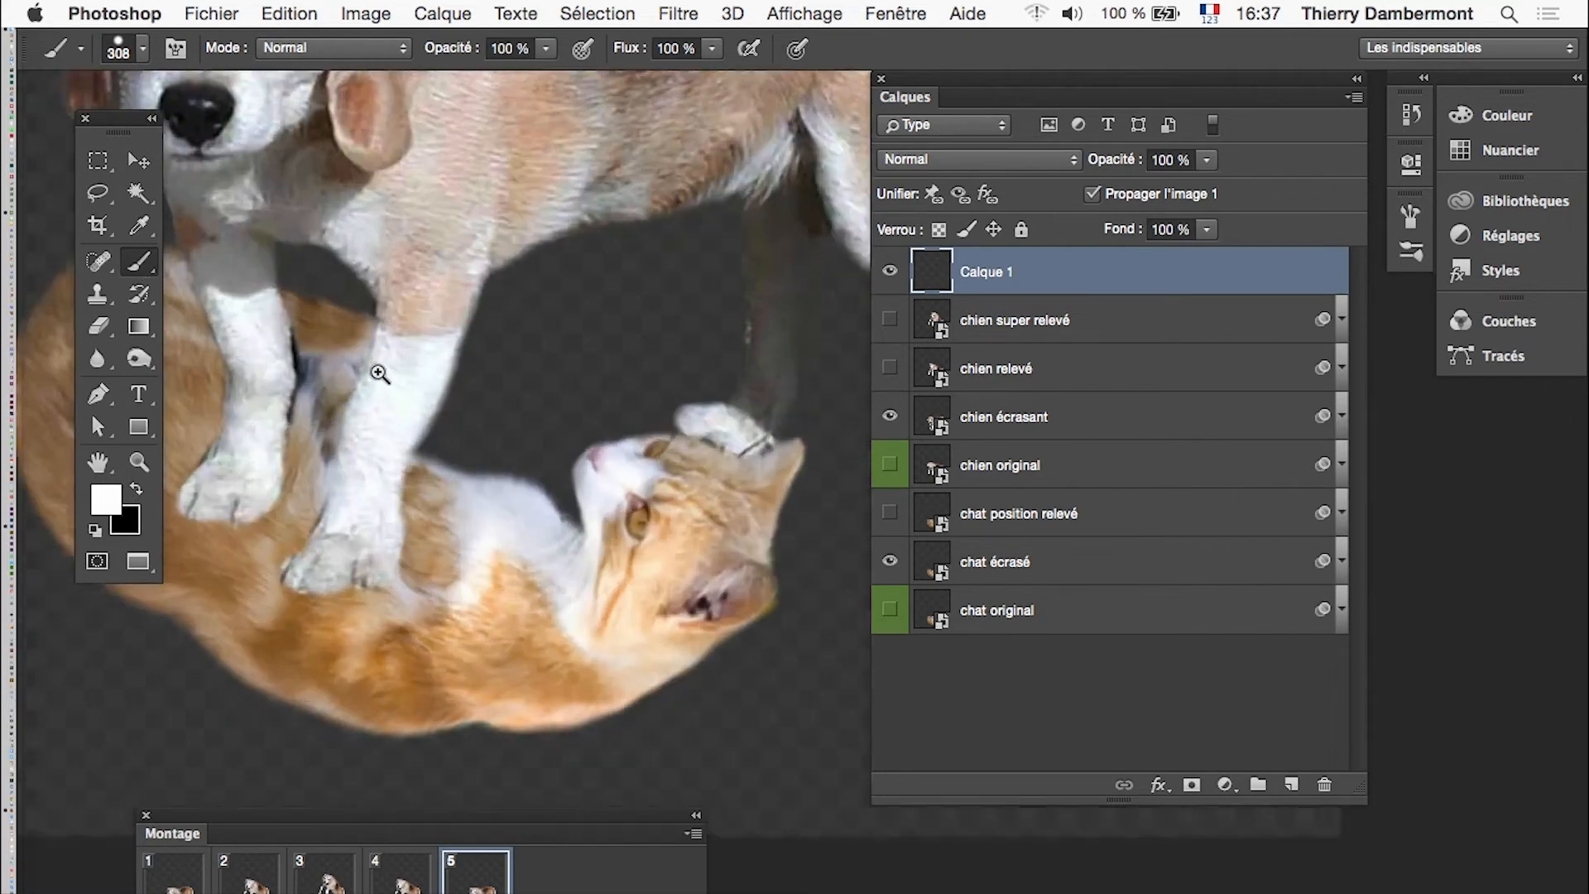
{"action": "left_click", "coordinate": [85, 194]}
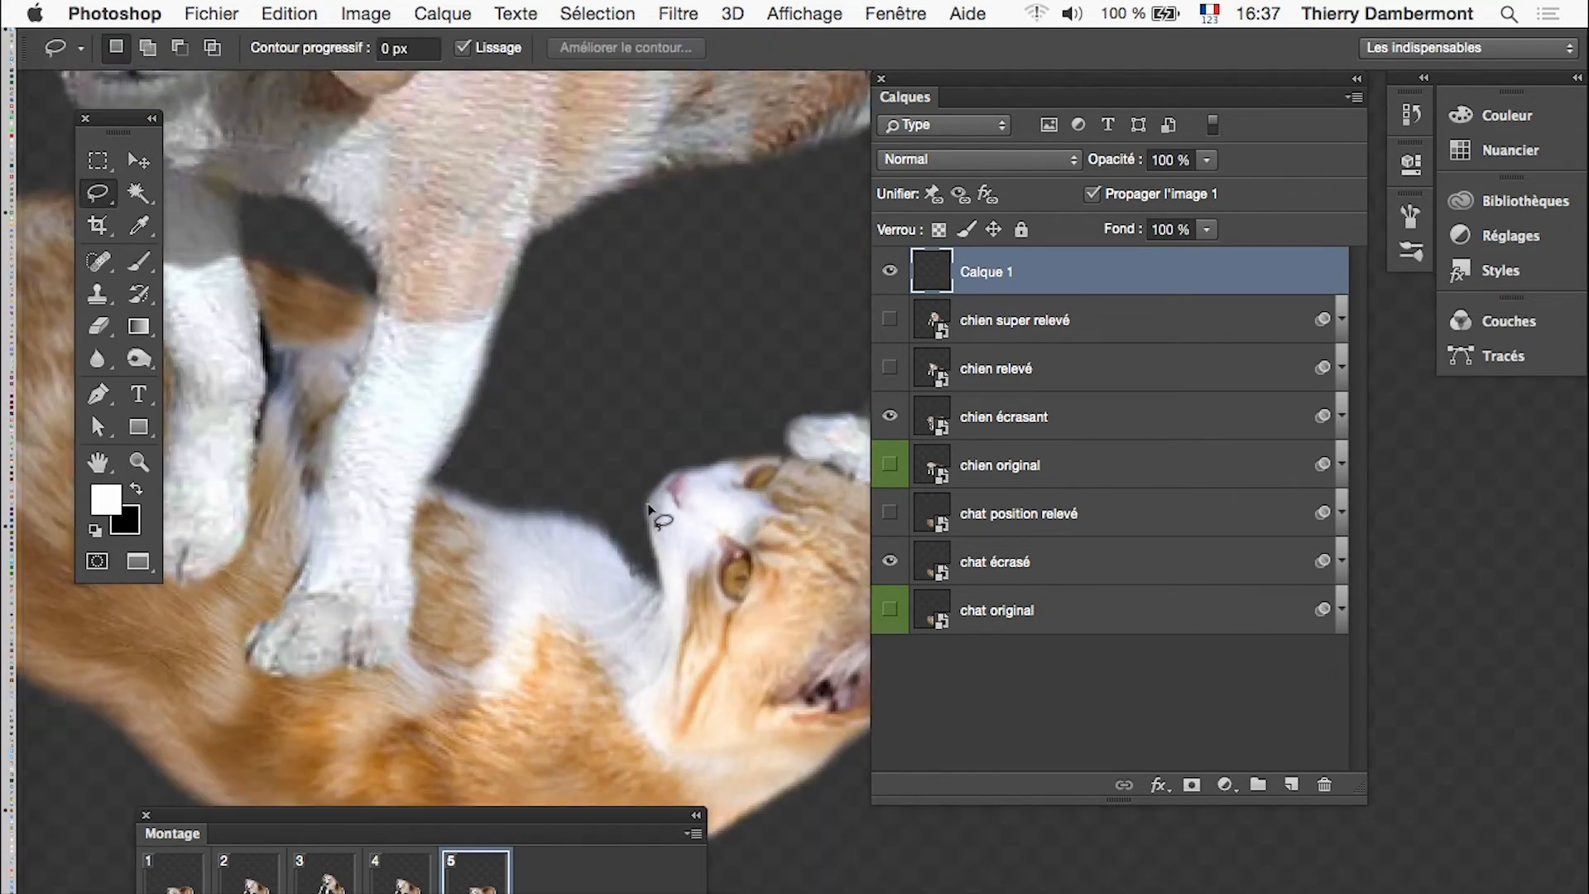
{"action": "mouse_move", "coordinate": [649, 507]}
{"action": "left_mouse_down"}
{"action": "mouse_move", "coordinate": [590, 494]}
{"action": "mouse_move", "coordinate": [607, 453]}
{"action": "left_mouse_up"}
{"action": "left_click_drag", "start_coordinate": [657, 506], "coordinate": [657, 509]}
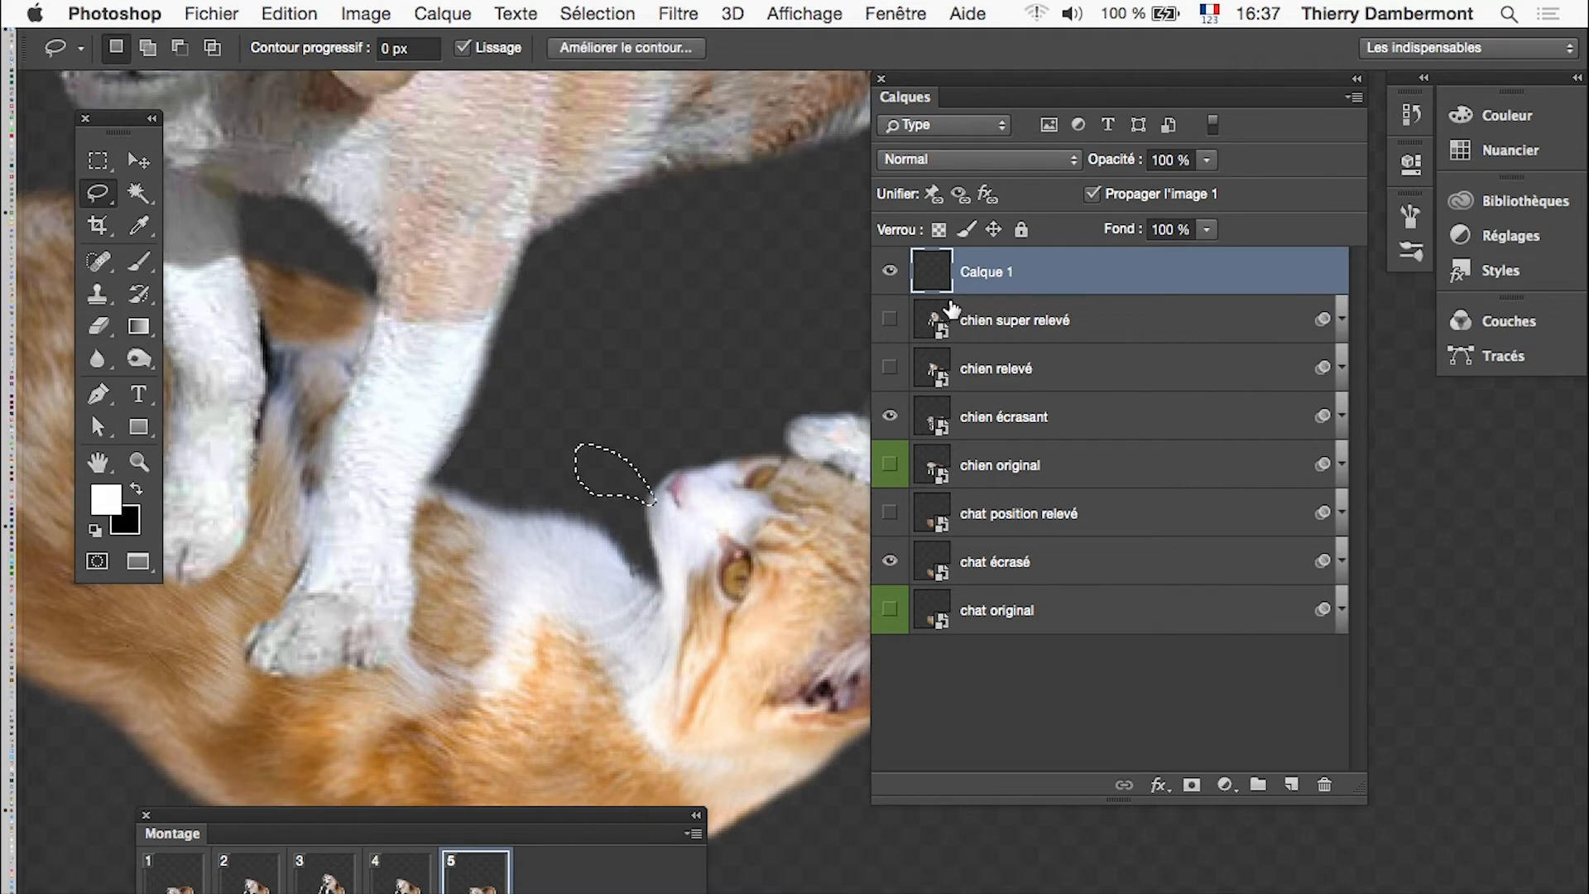
Step: Fill the tongue selection on Calque 1 with the pale pink colour e6a5ea at 100 % opacity and deselect it
{"action": "key", "text": "shift+BackSpace"}
{"action": "left_click", "coordinate": [1229, 265]}
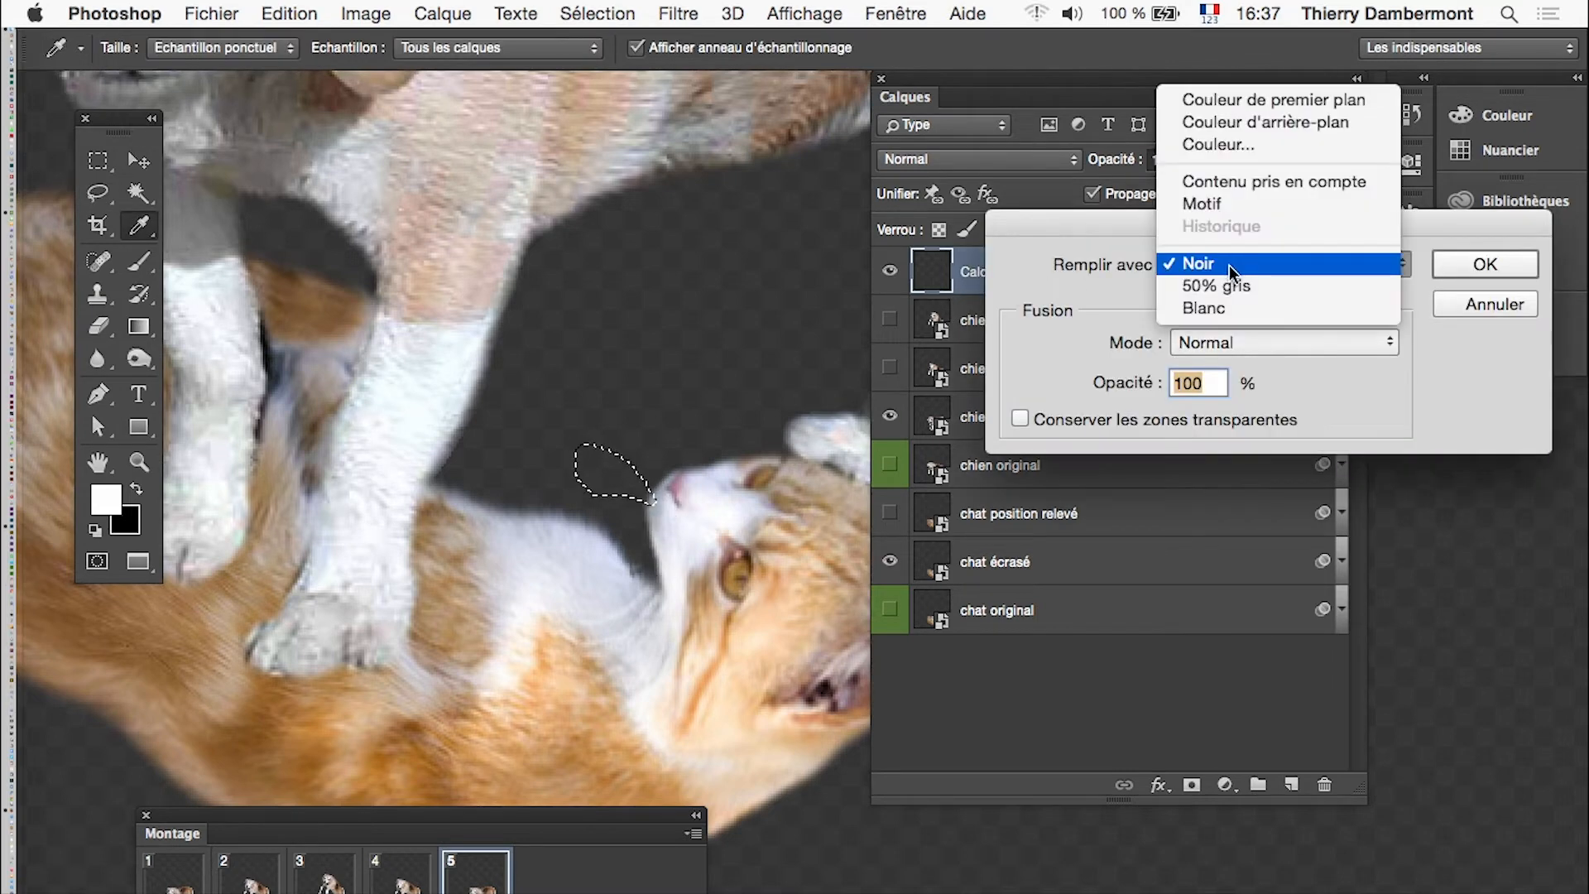
{"action": "left_click", "coordinate": [1225, 145]}
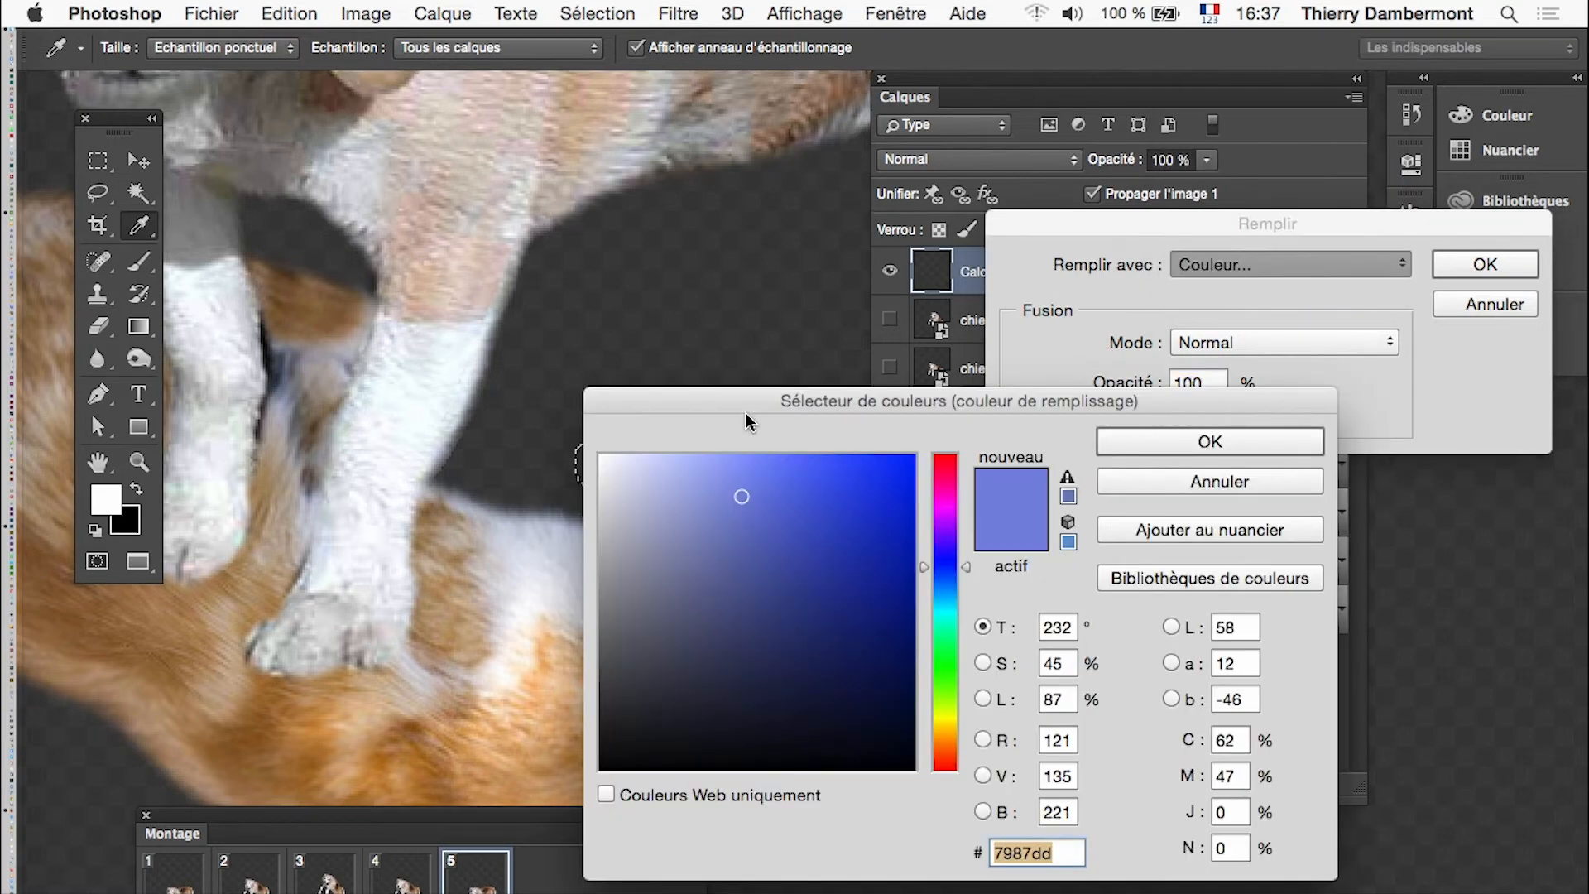
{"action": "left_click_drag", "start_coordinate": [747, 414], "coordinate": [1059, 84]}
{"action": "left_click", "coordinate": [1259, 181]}
{"action": "left_click", "coordinate": [1171, 153]}
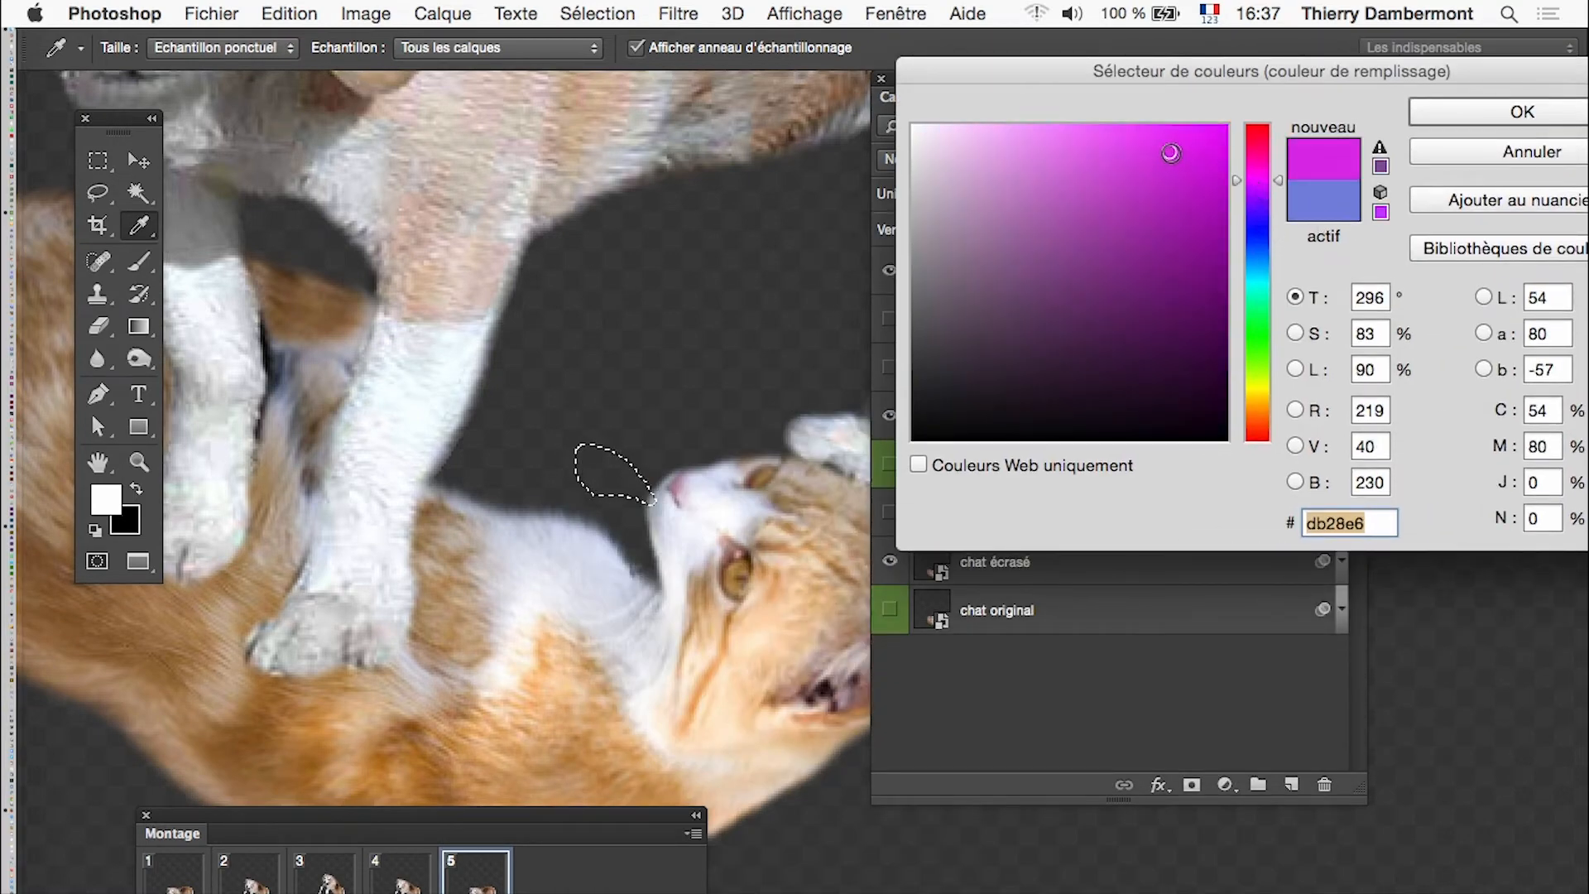
{"action": "left_click", "coordinate": [1156, 198]}
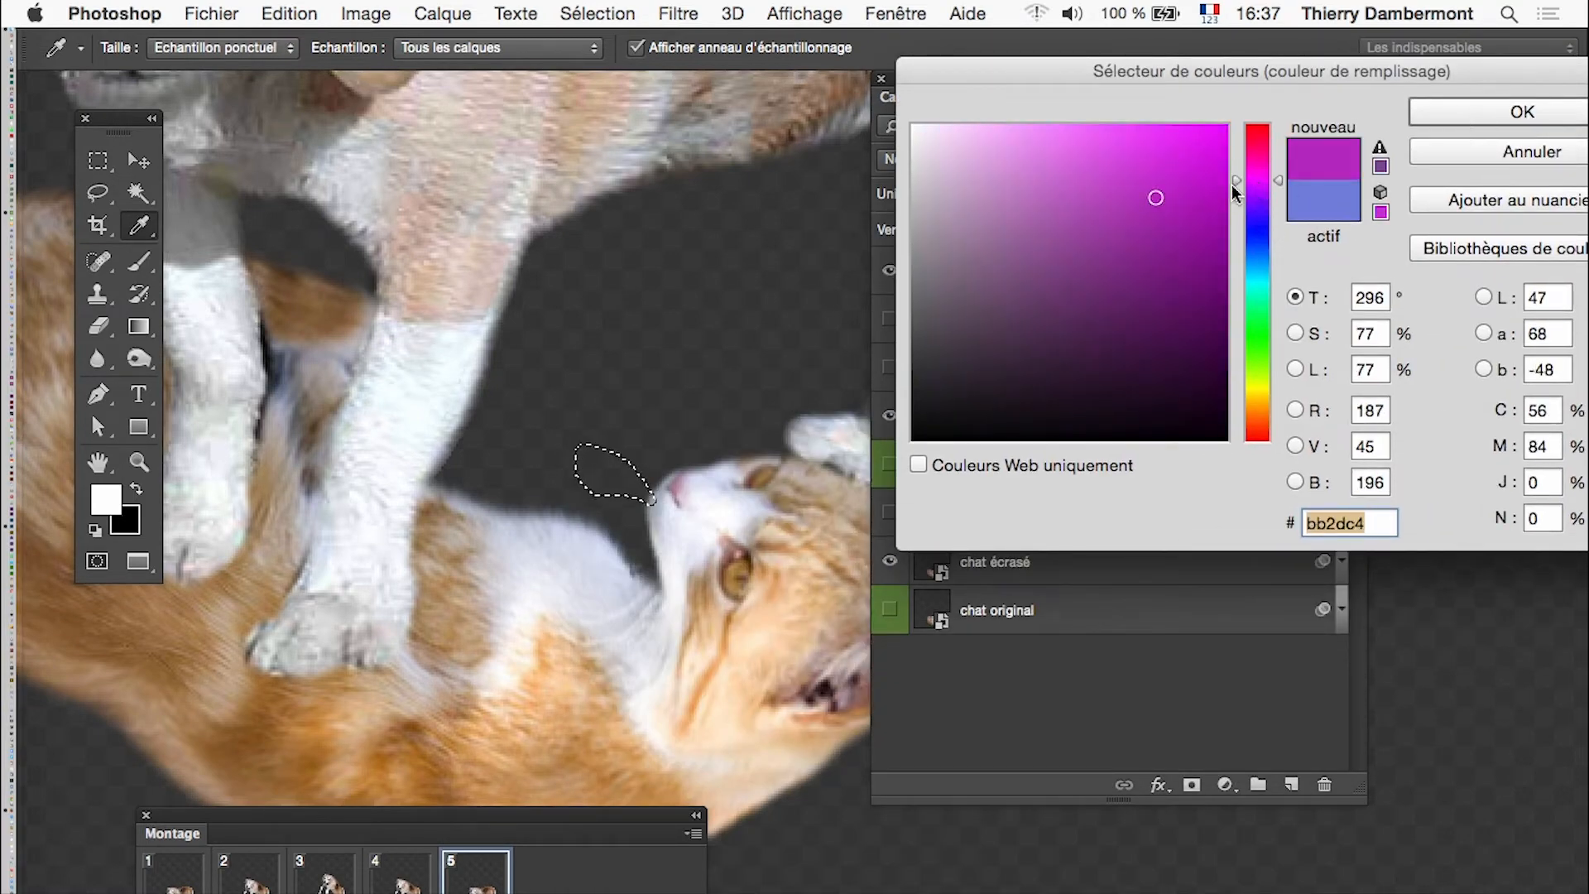
{"action": "left_click", "coordinate": [1110, 168]}
{"action": "left_click", "coordinate": [1035, 160]}
{"action": "left_click", "coordinate": [1004, 149]}
{"action": "left_click", "coordinate": [1488, 114]}
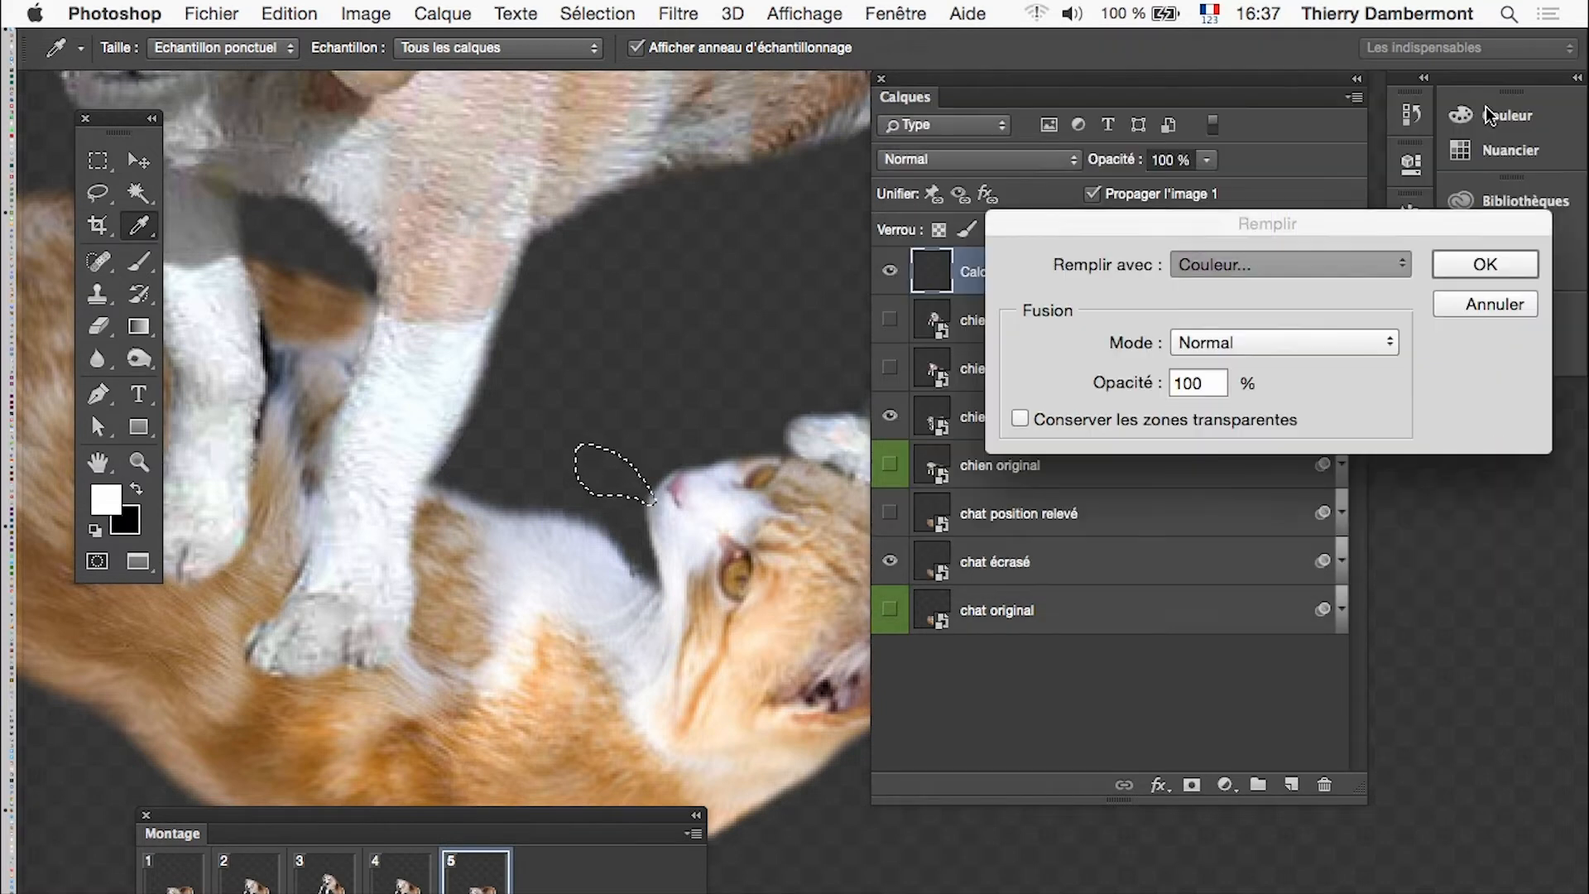
{"action": "left_click", "coordinate": [1459, 271]}
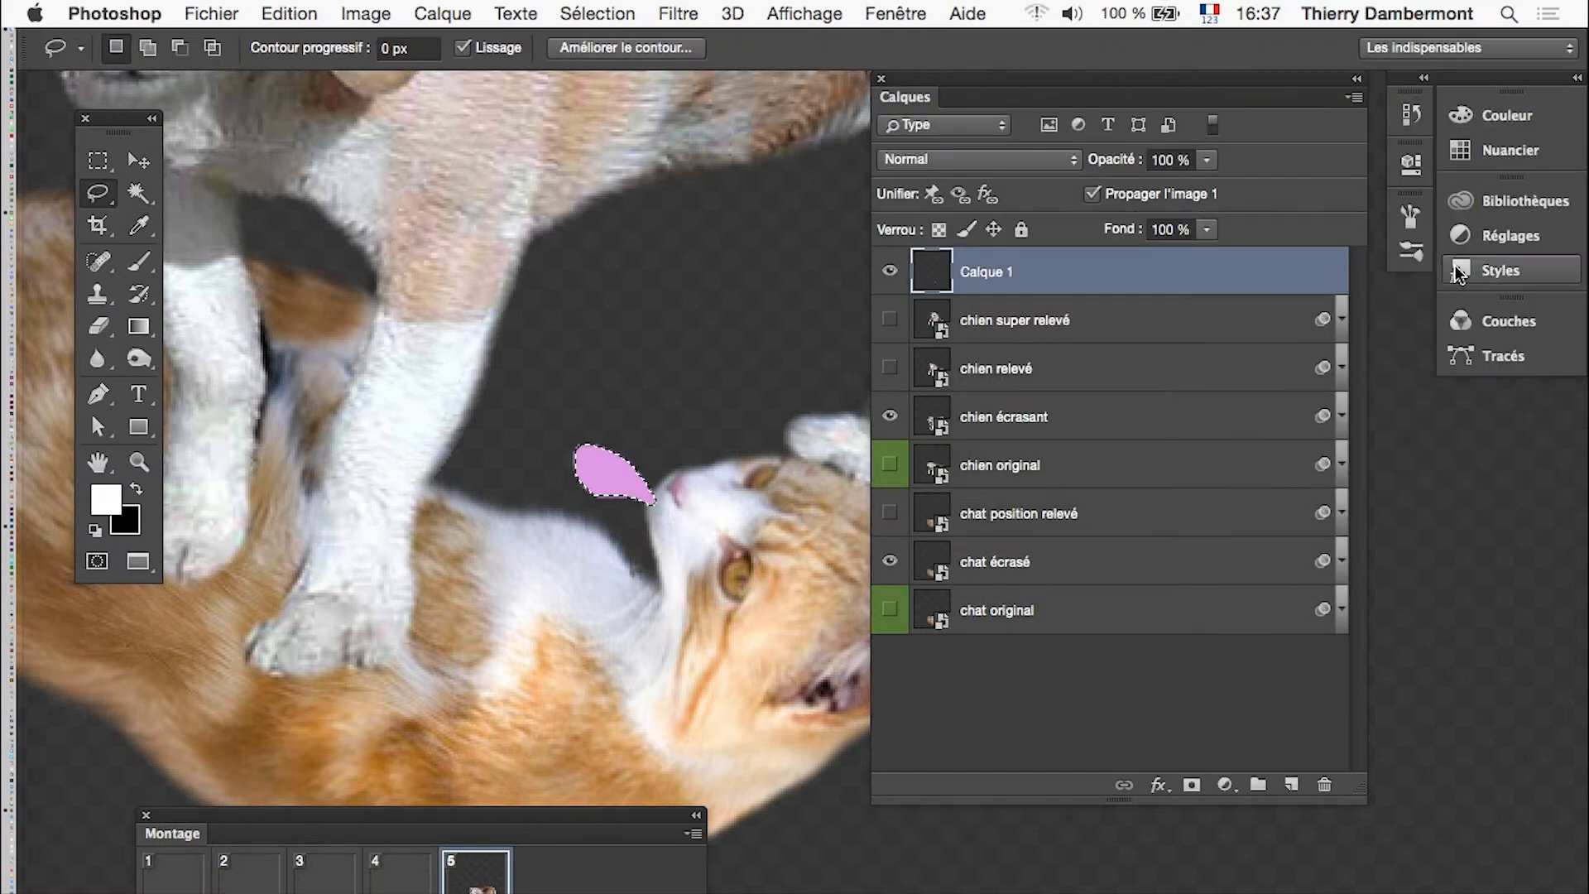
{"action": "key", "text": "super+d"}
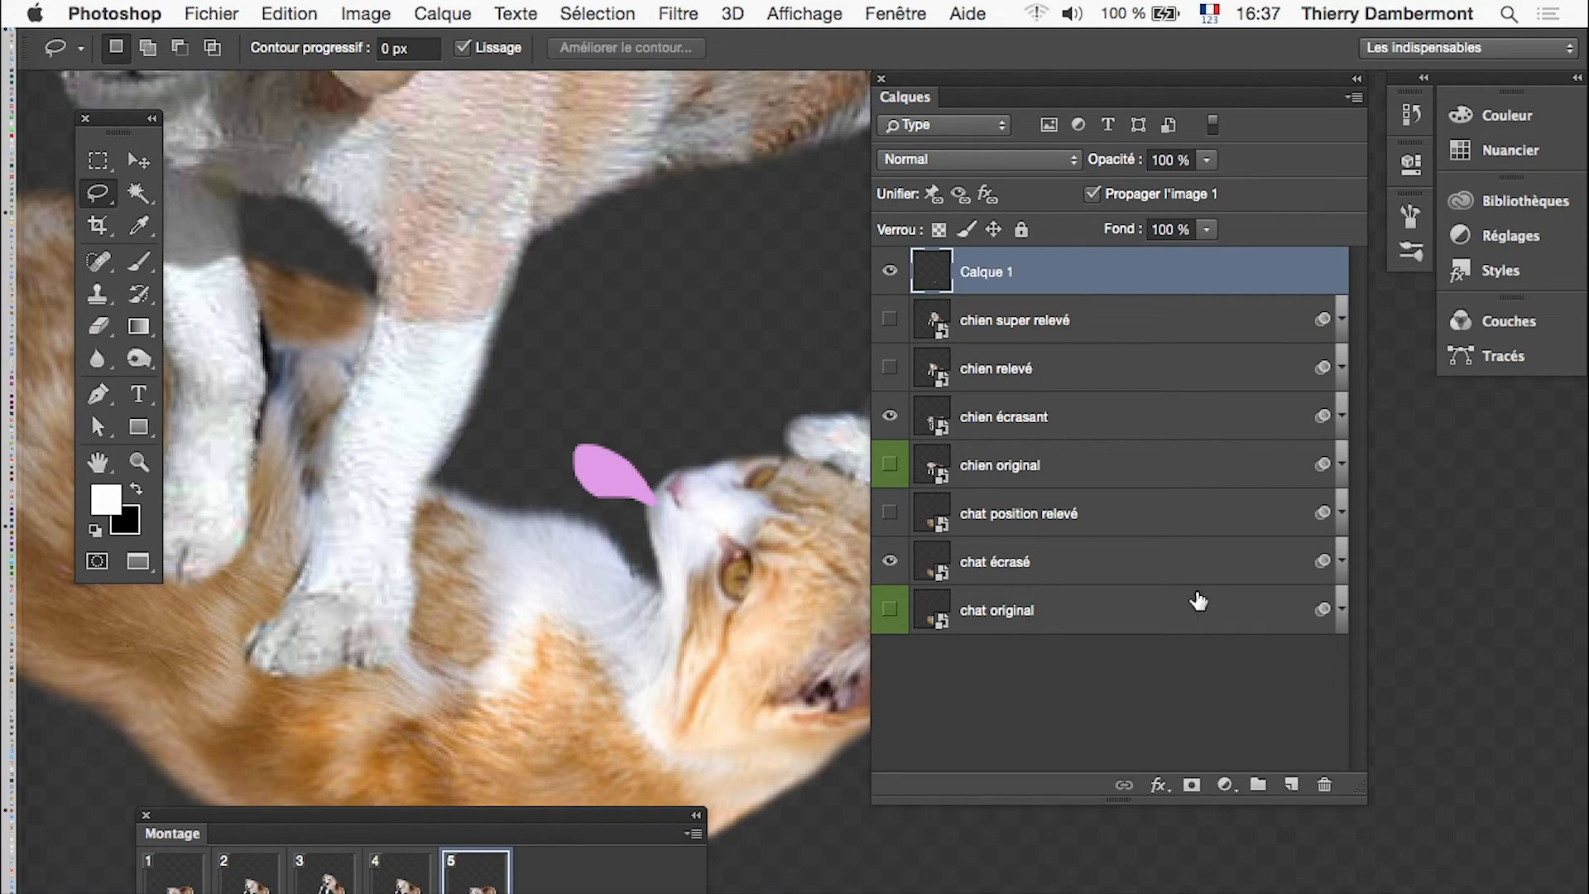
Step: Step through the five frames to check on which of them the pink tongue fits the cat's pose
{"action": "left_click", "coordinate": [399, 877]}
{"action": "left_click", "coordinate": [476, 877]}
{"action": "left_click", "coordinate": [185, 889]}
{"action": "left_click", "coordinate": [248, 878]}
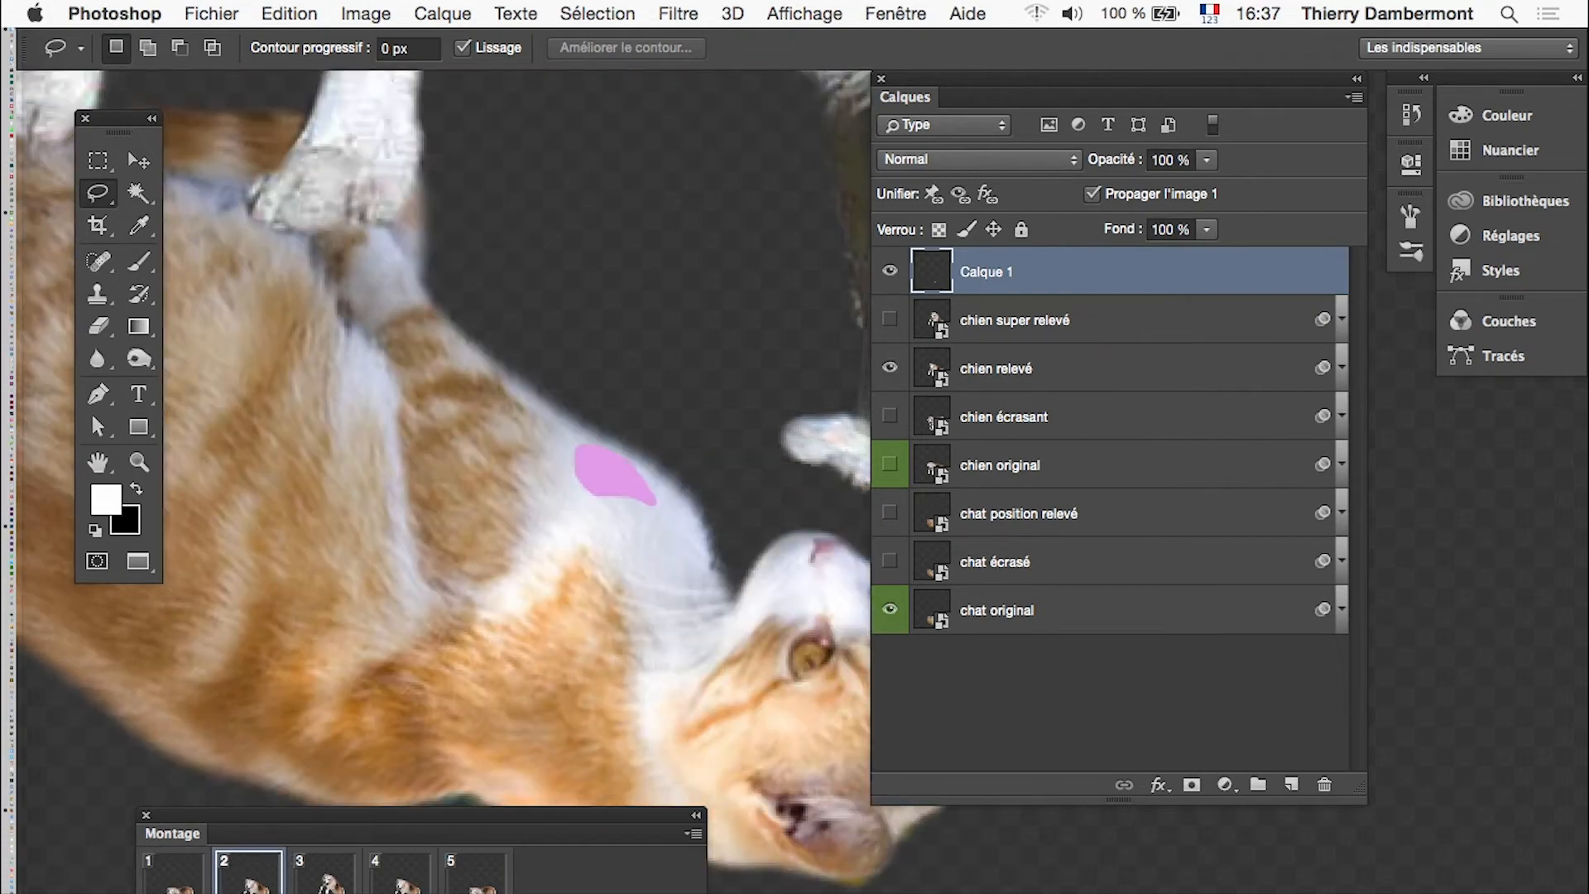
{"action": "left_click", "coordinate": [516, 689], "text": "alt"}
{"action": "left_click", "coordinate": [325, 883]}
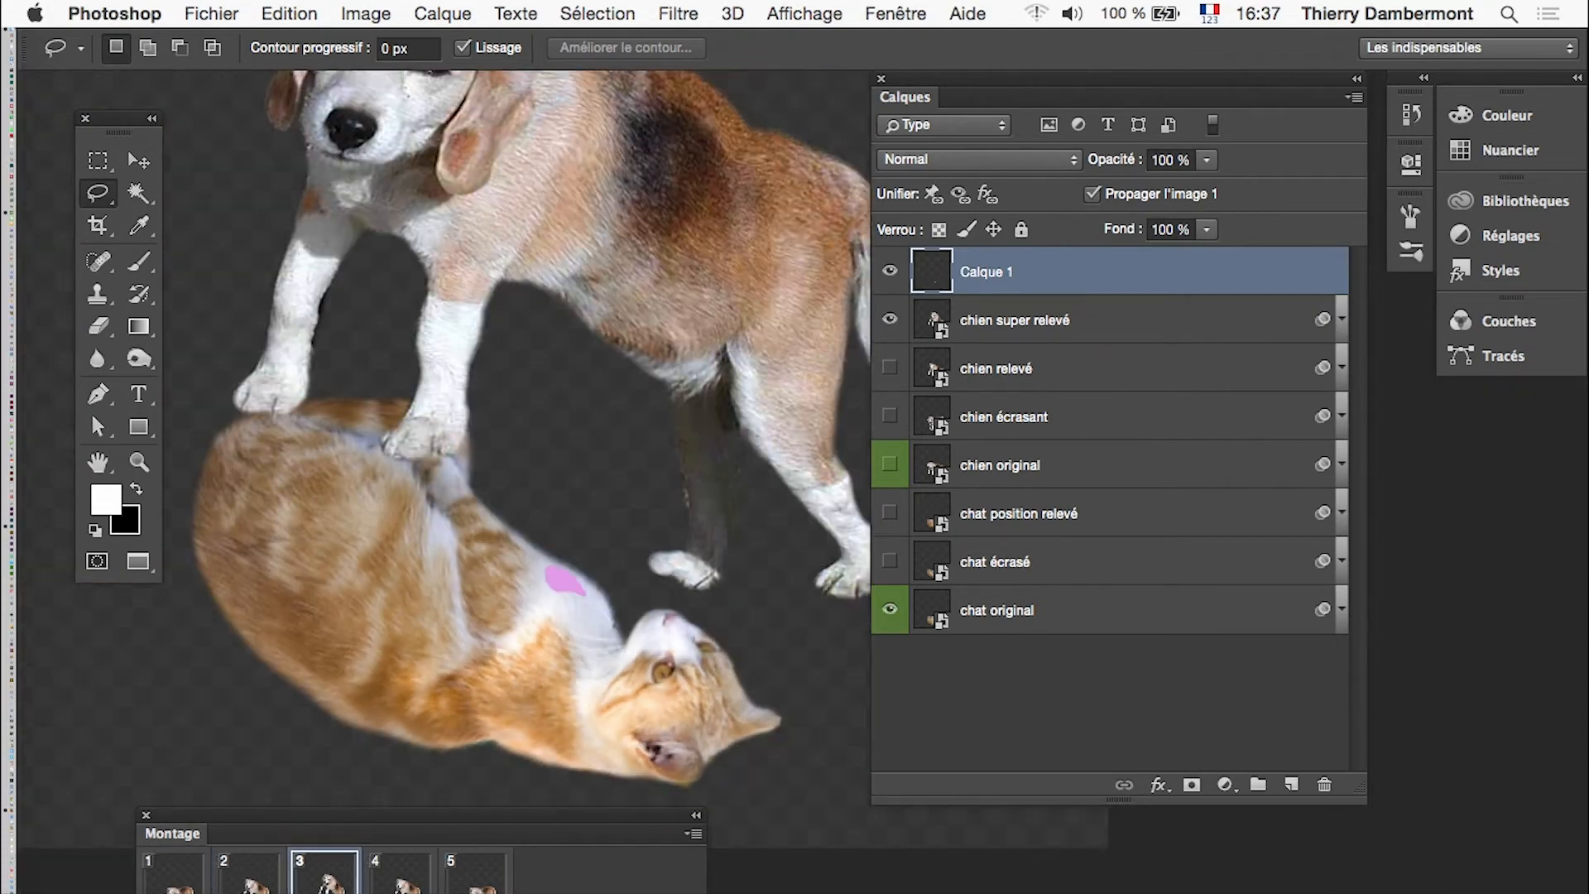
{"action": "left_click", "coordinate": [401, 886]}
Step: Hide the tongue layer Calque 1 on frames 2, 3 and 4
{"action": "left_click", "coordinate": [258, 887]}
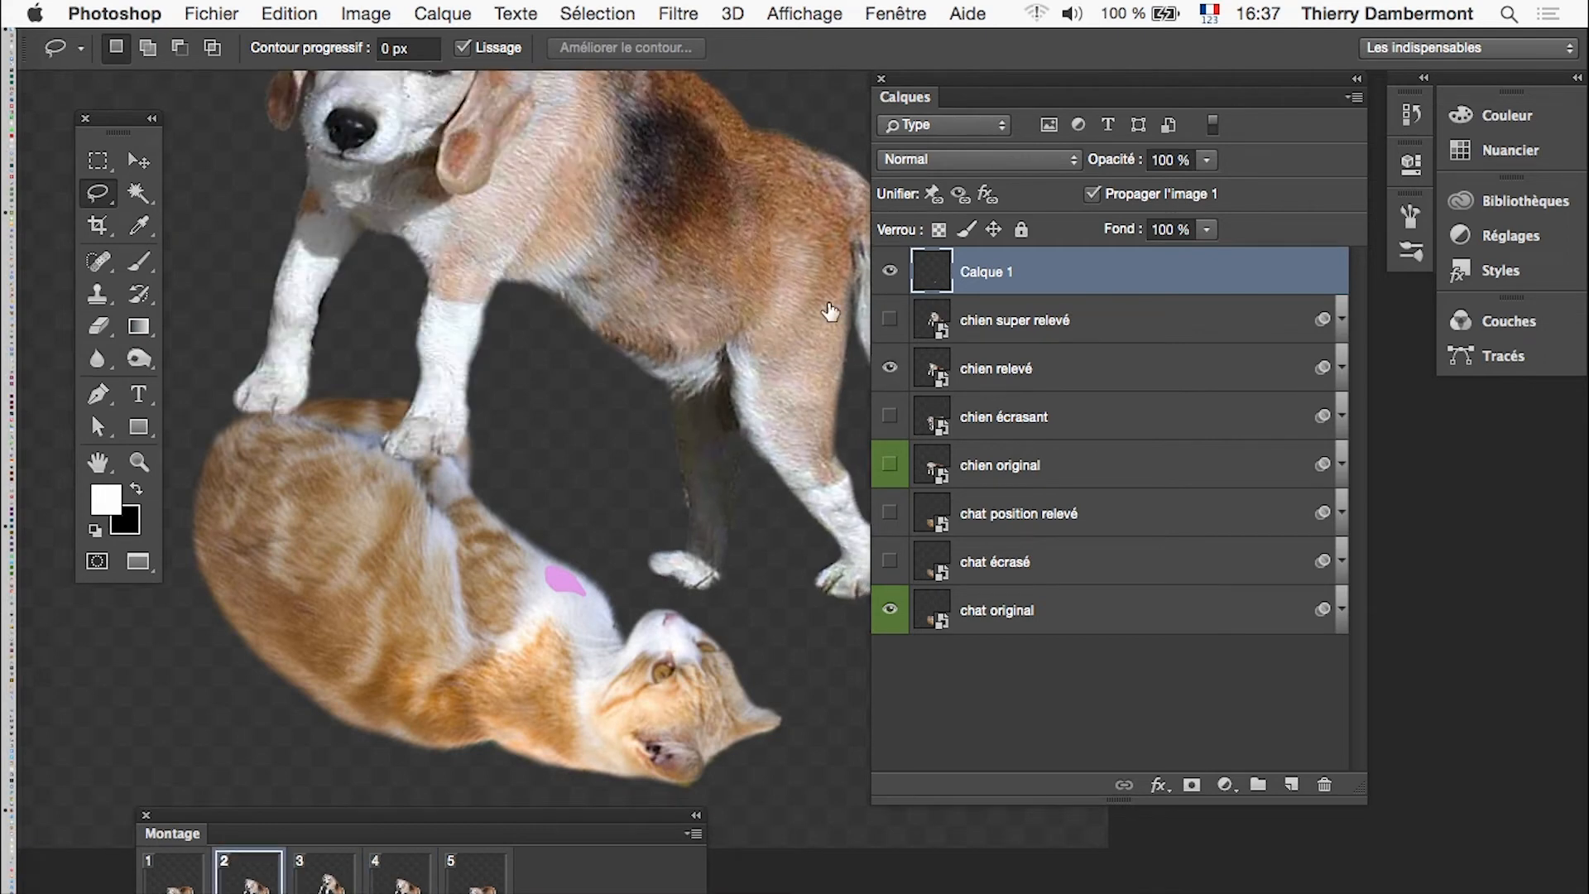
{"action": "left_click", "coordinate": [892, 271]}
{"action": "left_click", "coordinate": [325, 880]}
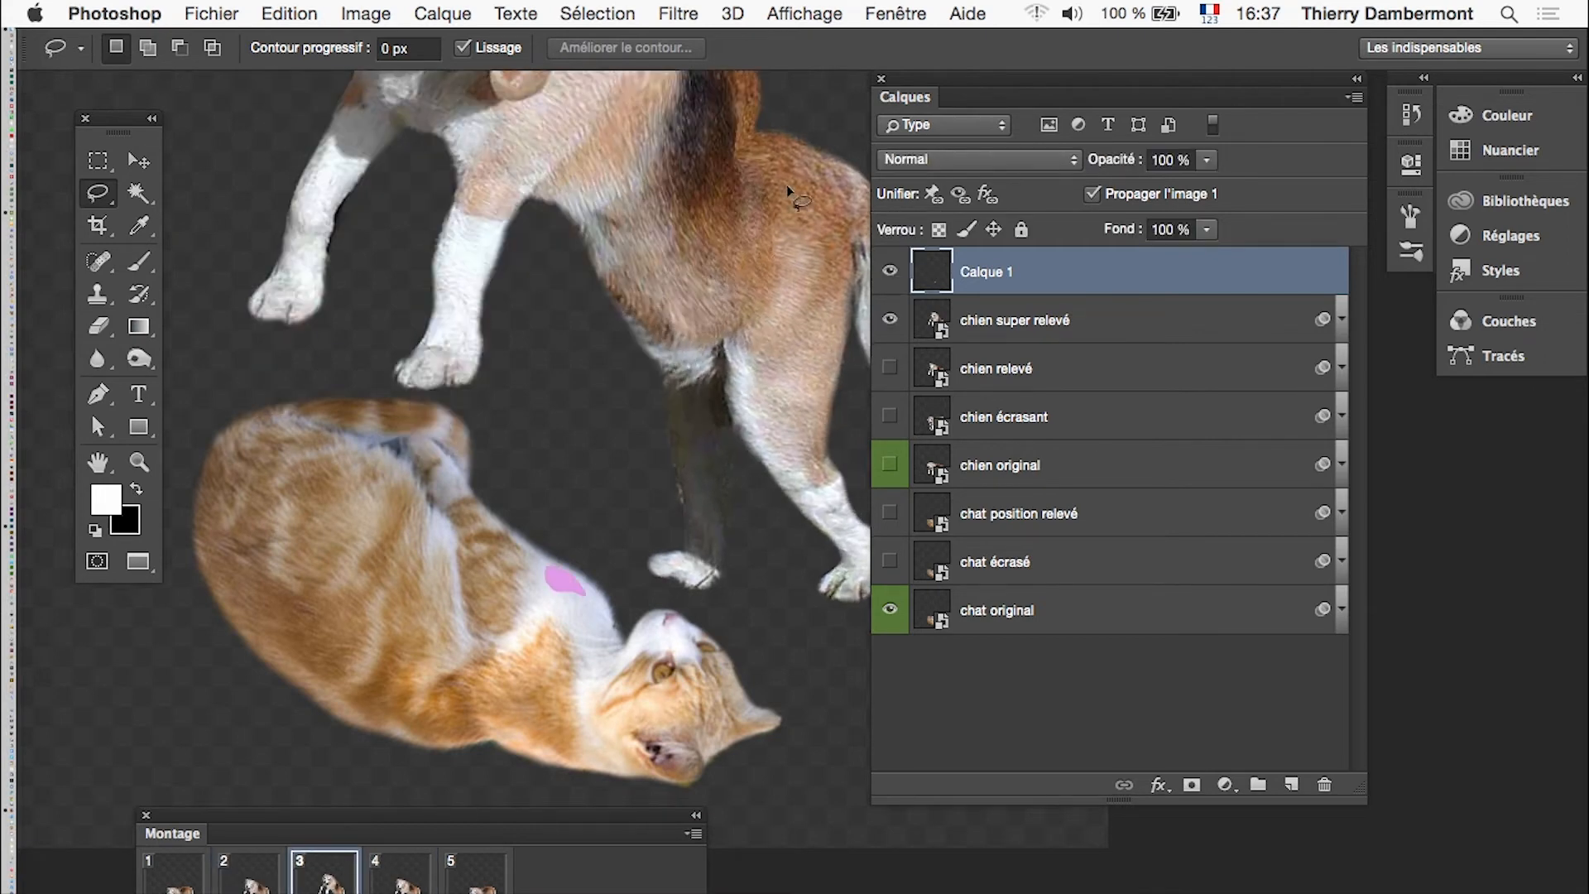
{"action": "left_click", "coordinate": [399, 882]}
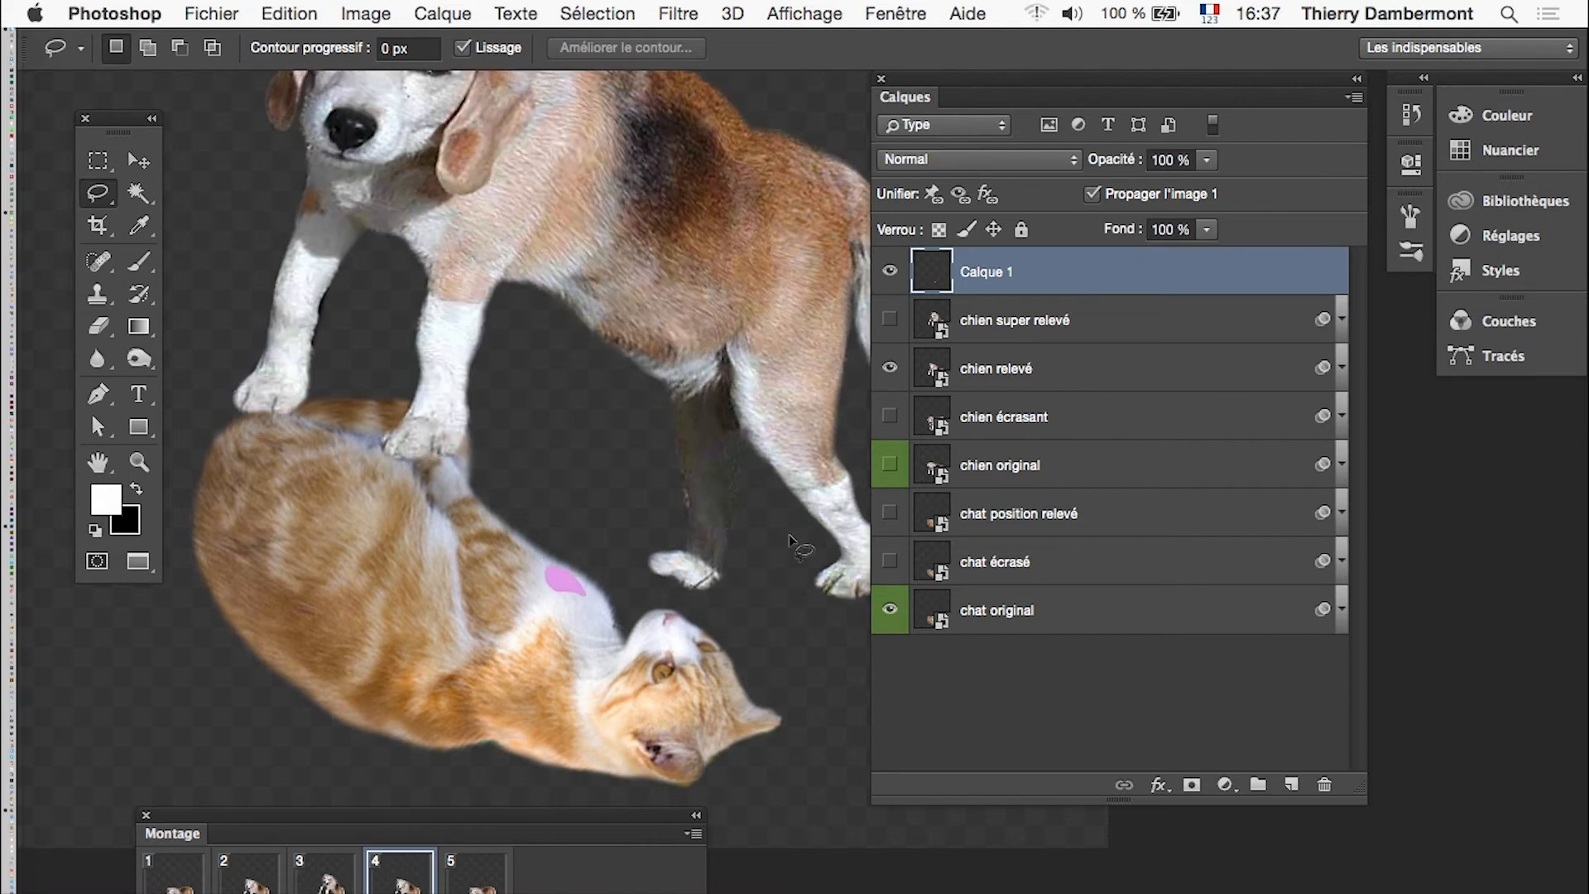
{"action": "left_click", "coordinate": [886, 270]}
Step: Check the tongue on frames 1 and 5 and play the animation
{"action": "left_click", "coordinate": [174, 881]}
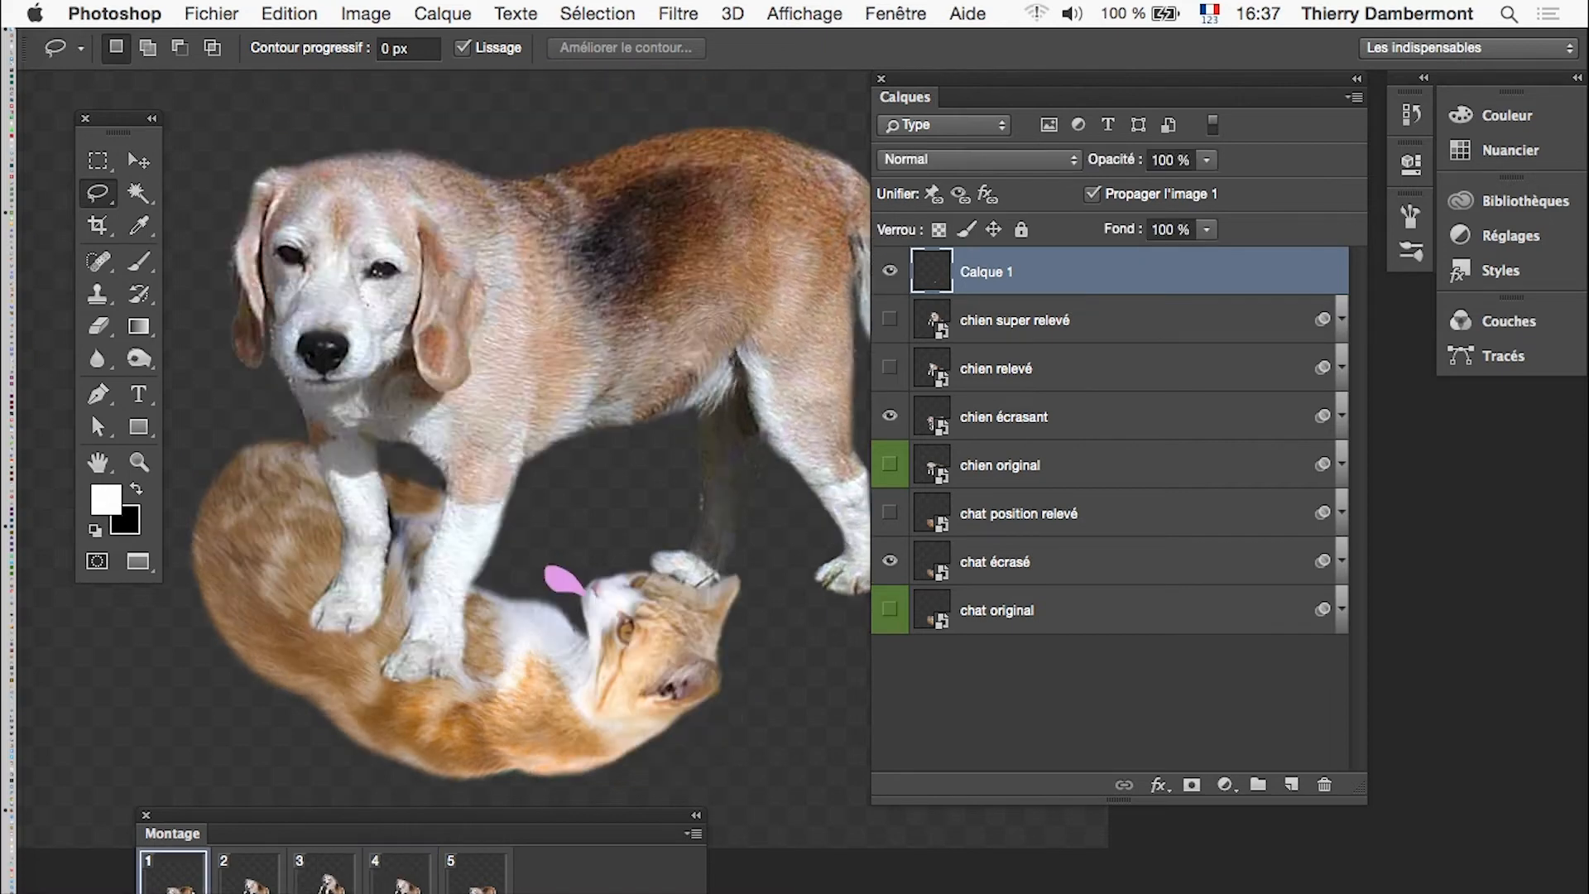
{"action": "left_click", "coordinate": [476, 881]}
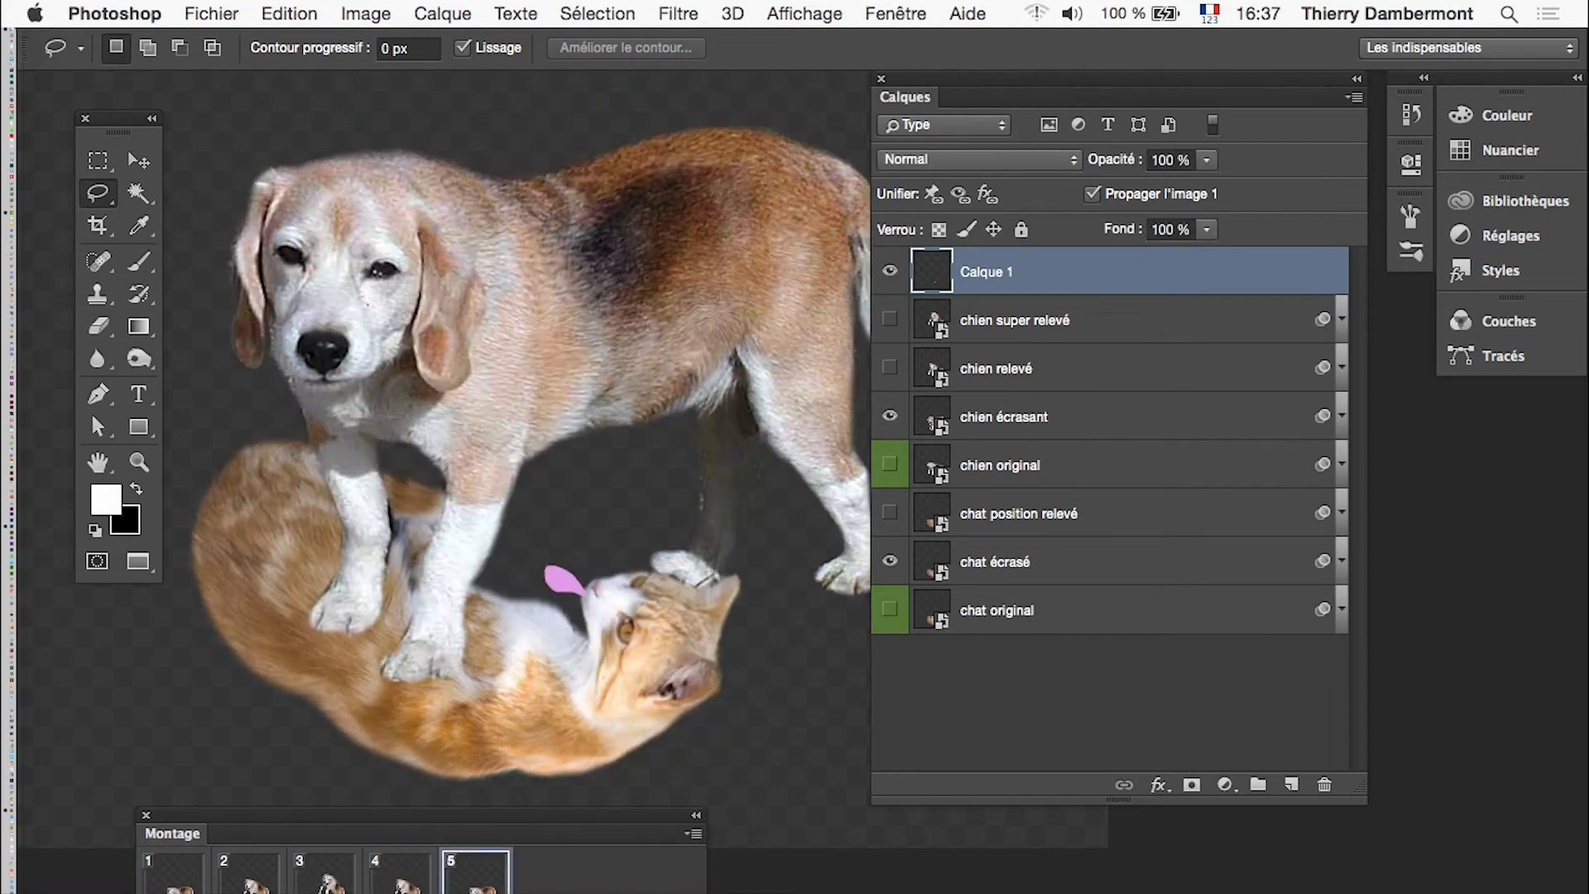
{"action": "key", "text": "space"}
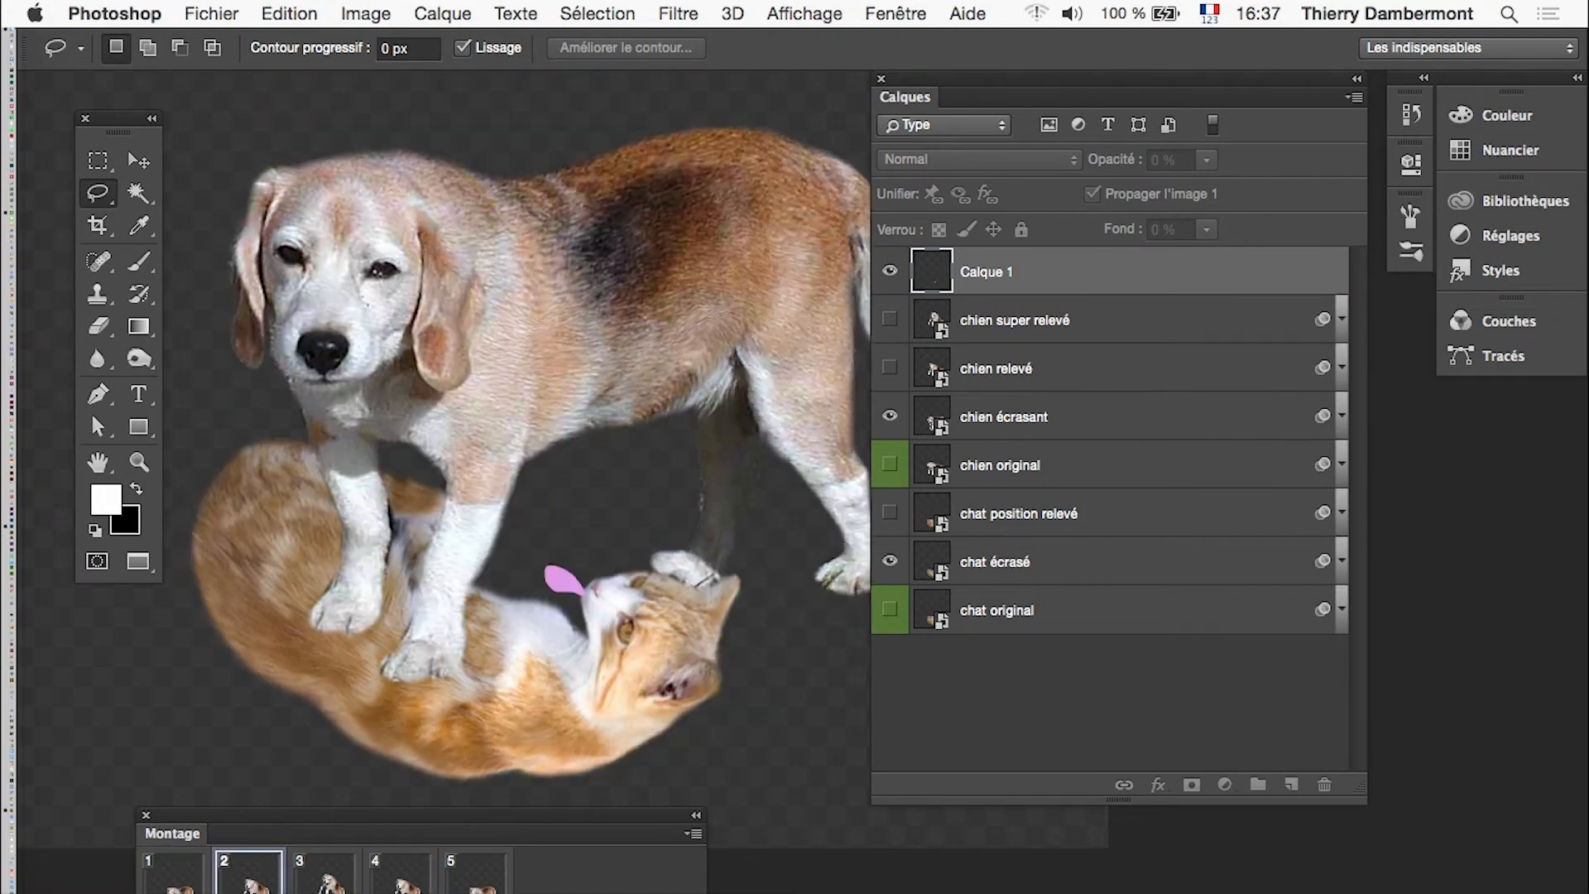
{"action": "key", "text": "space"}
Step: On frame 3, add a new layer above Calque 1 and lasso an elongated tongue shape at the dog's mouth
{"action": "left_click", "coordinate": [514, 459], "text": "alt"}
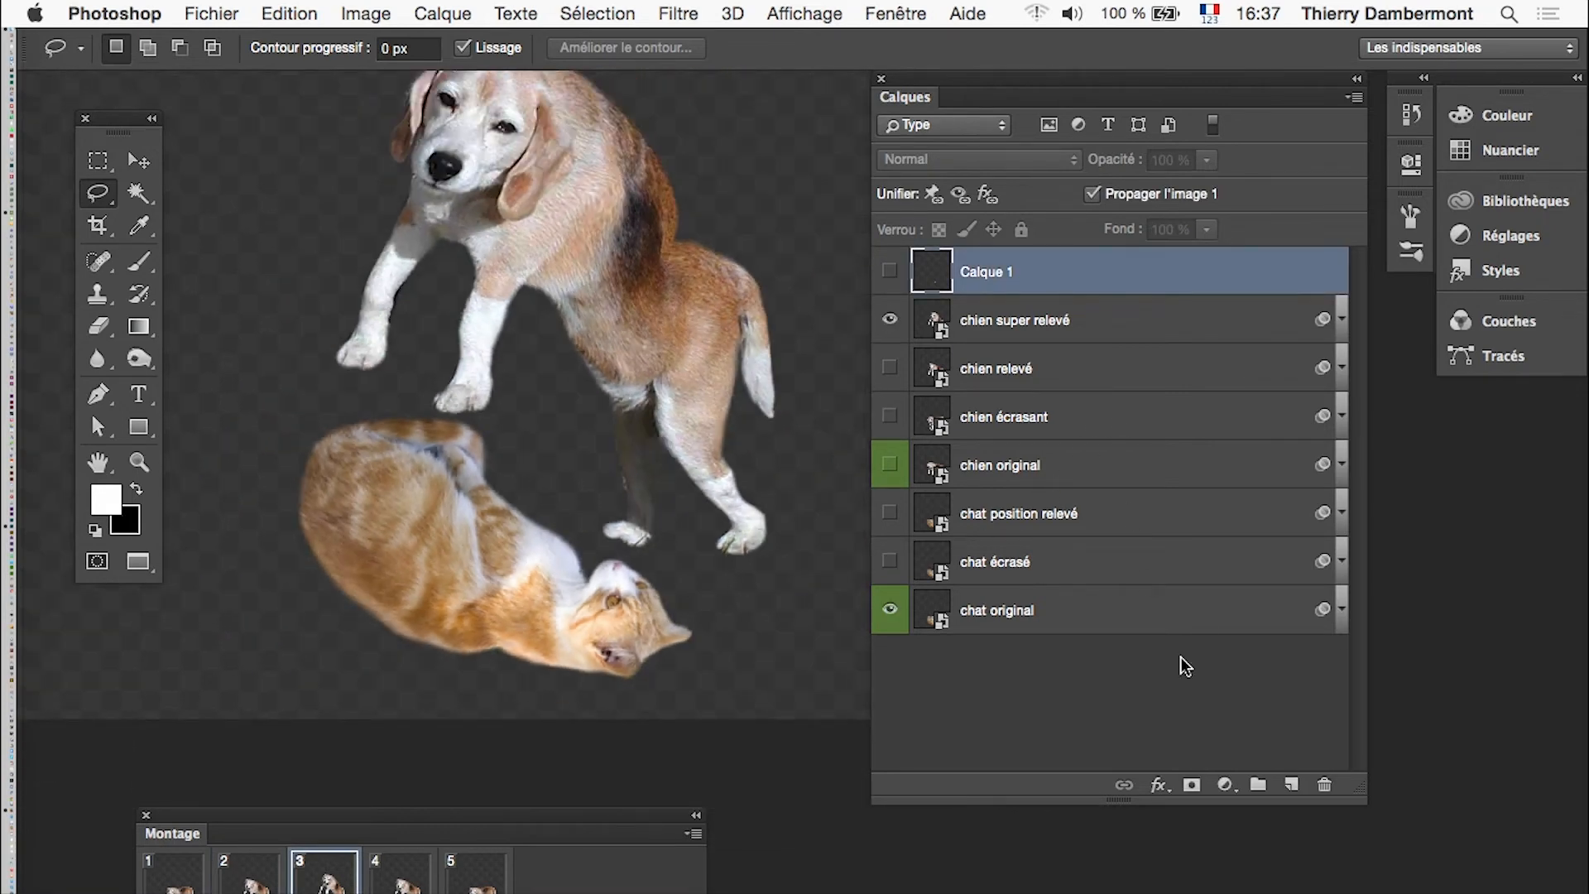
{"action": "left_click", "coordinate": [1291, 785]}
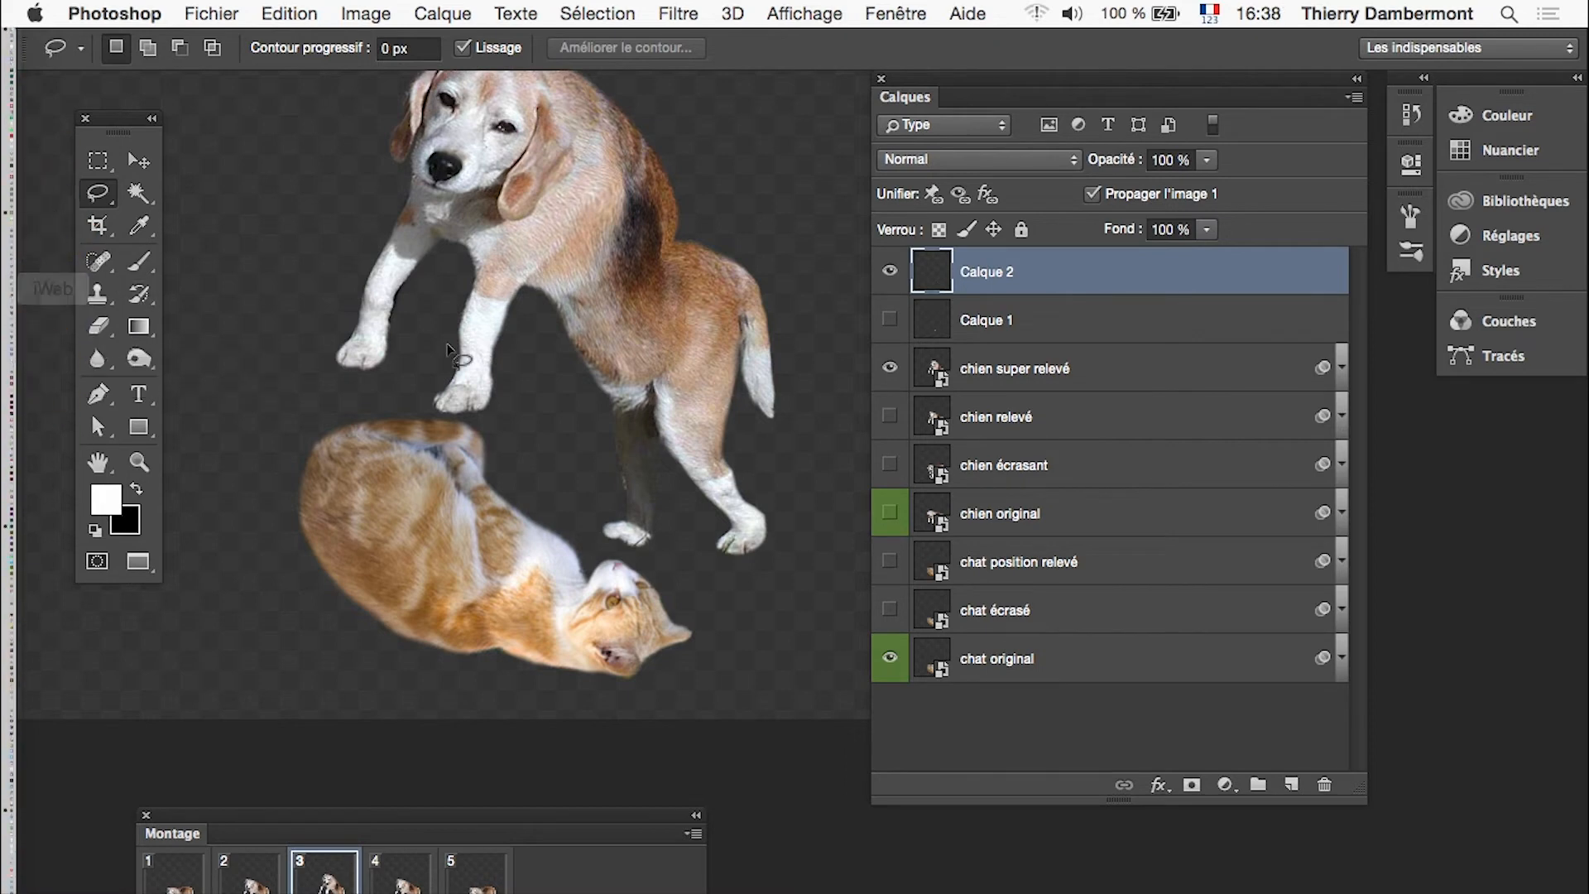
{"action": "scroll", "coordinate": [452, 192], "scroll_direction": "up", "scroll_amount": 2}
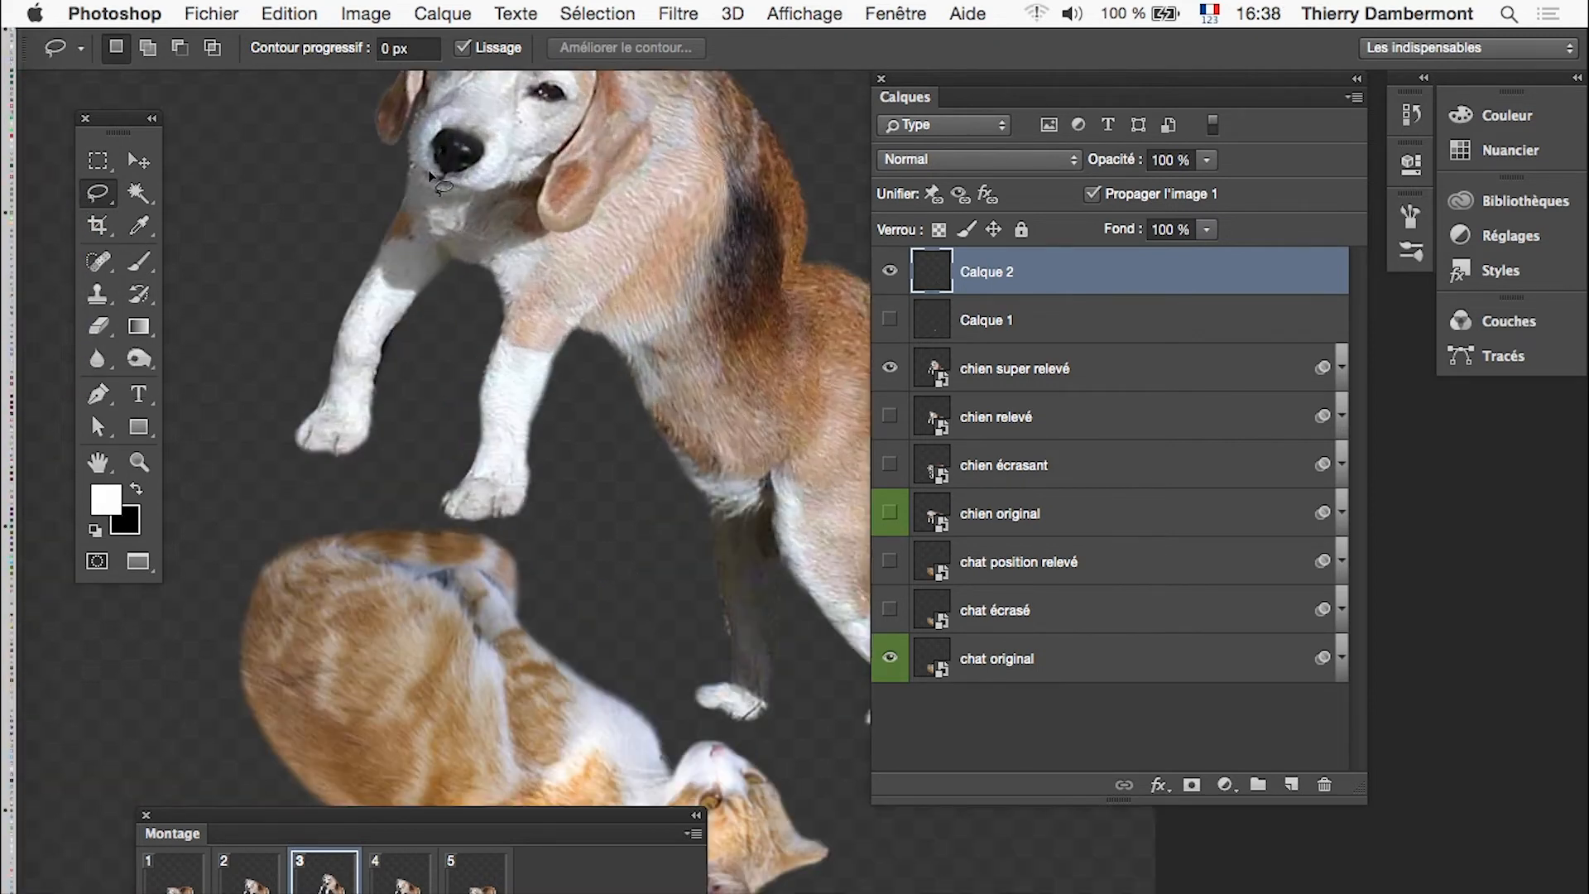
{"action": "left_click_drag", "start_coordinate": [449, 180], "coordinate": [449, 180]}
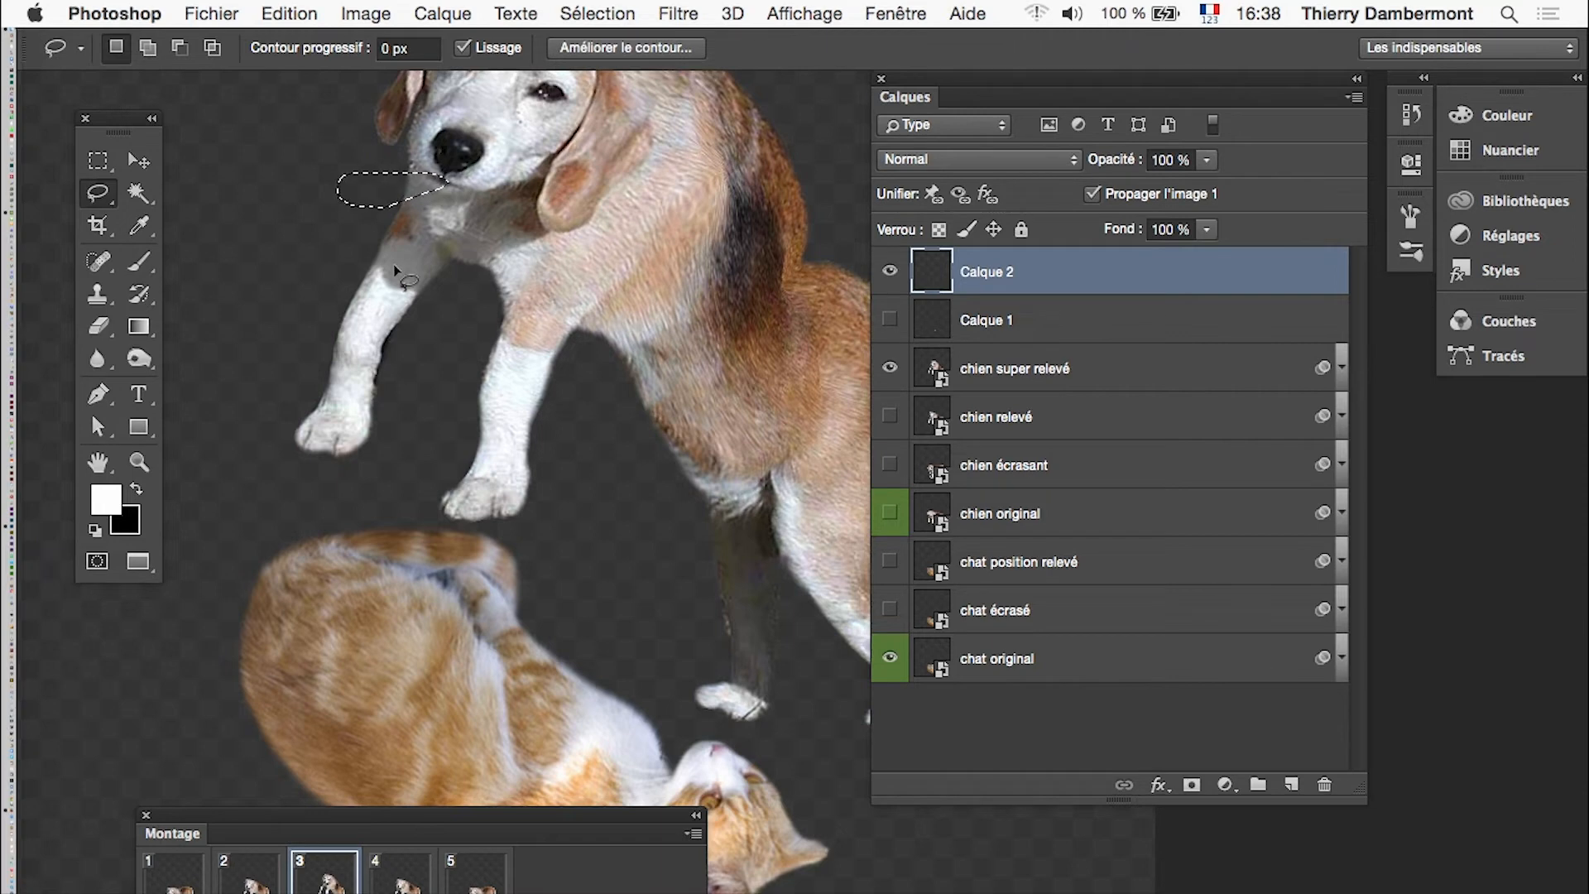
Step: Fill the tongue selection on Calque 2 with the pink colour e6a5ea at 100% opacity and deselect it
{"action": "key", "text": "i"}
{"action": "key", "text": "shift+BackSpace"}
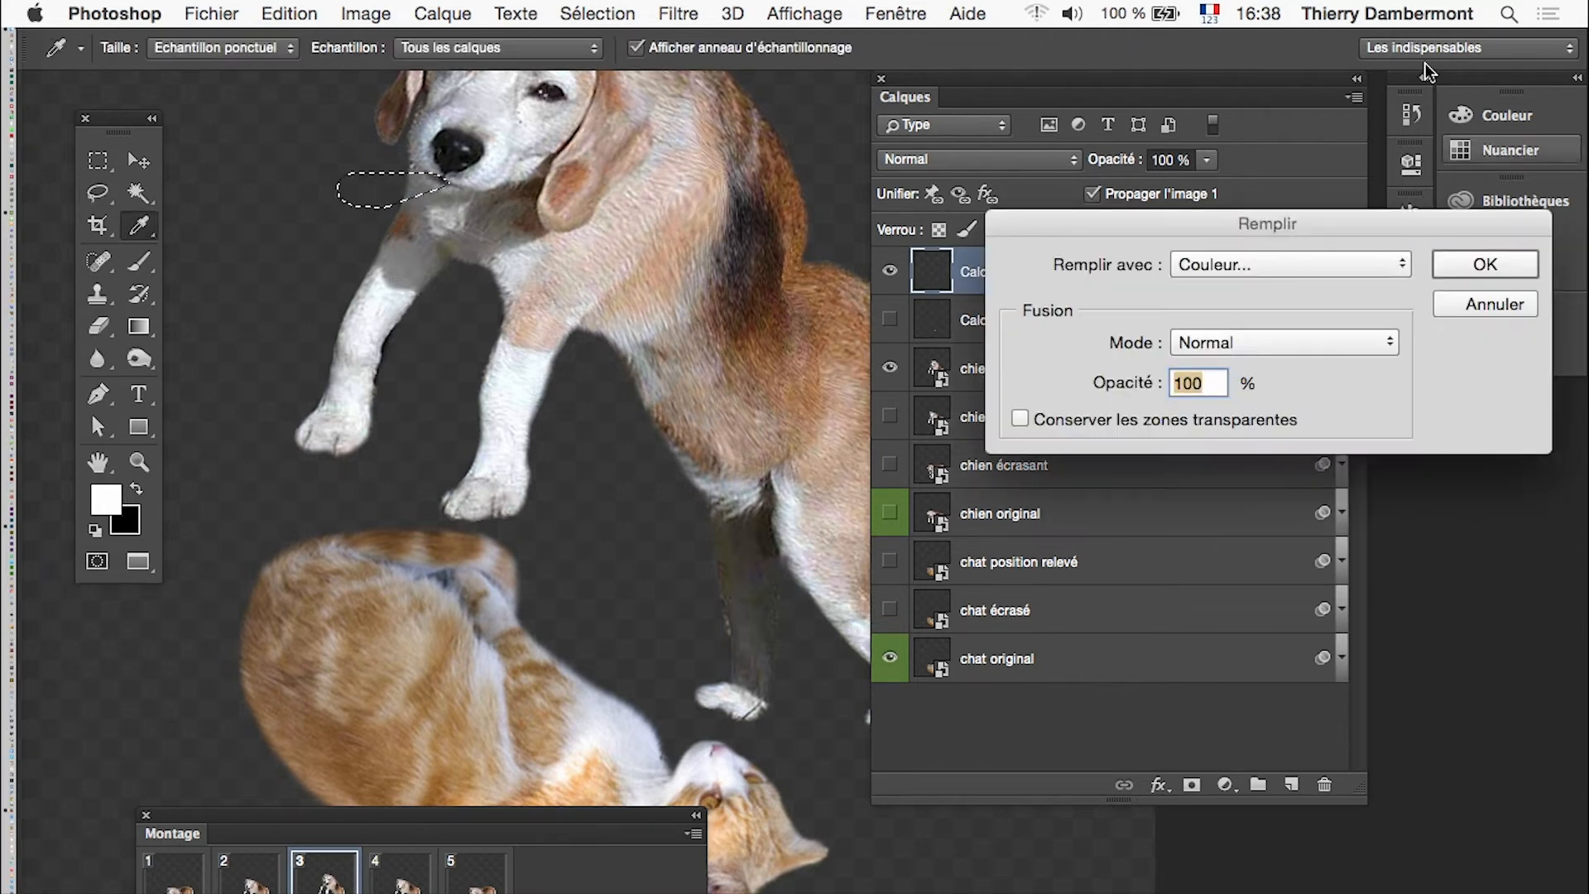
{"action": "left_click", "coordinate": [1237, 272]}
{"action": "left_click", "coordinate": [1238, 264]}
{"action": "left_click_drag", "start_coordinate": [752, 182], "coordinate": [1070, 307]}
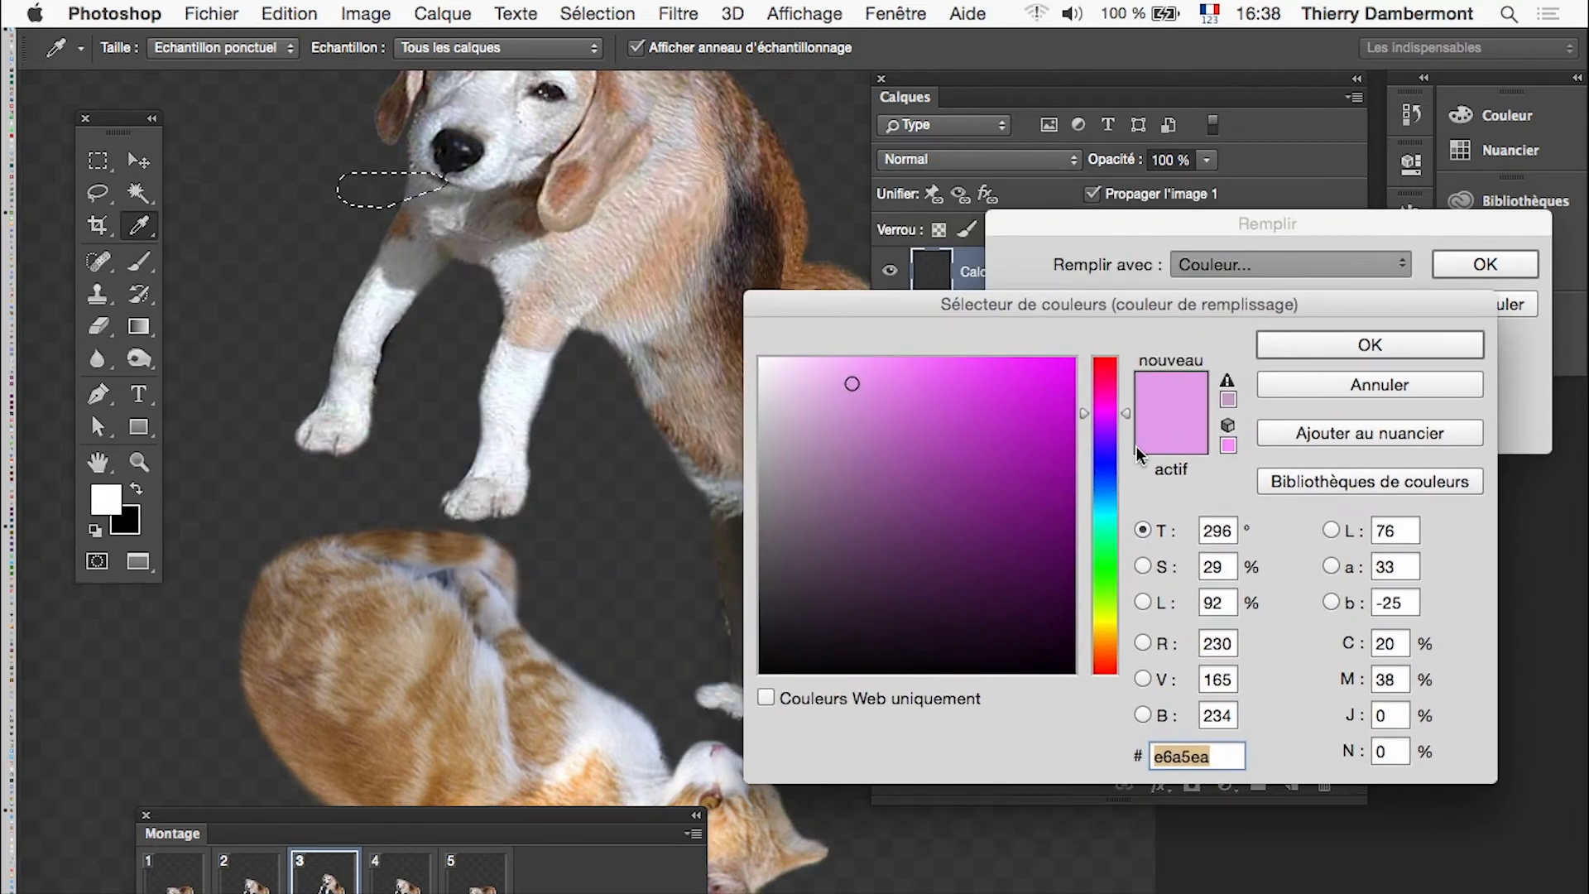
{"action": "left_click", "coordinate": [1386, 348]}
{"action": "left_click", "coordinate": [1490, 269]}
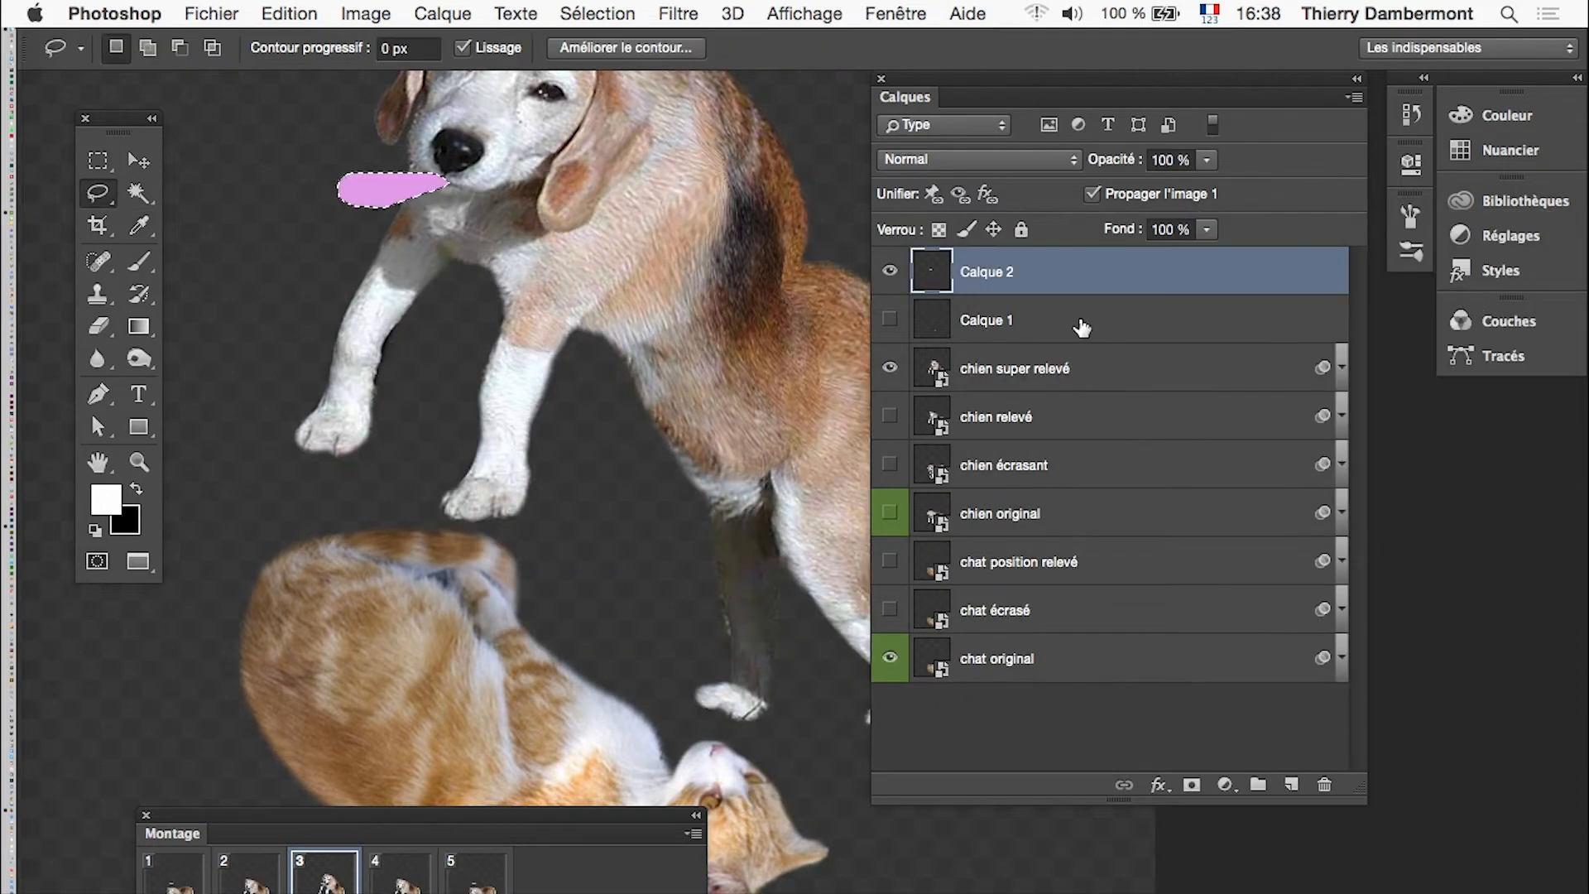
{"action": "key", "text": "super+d"}
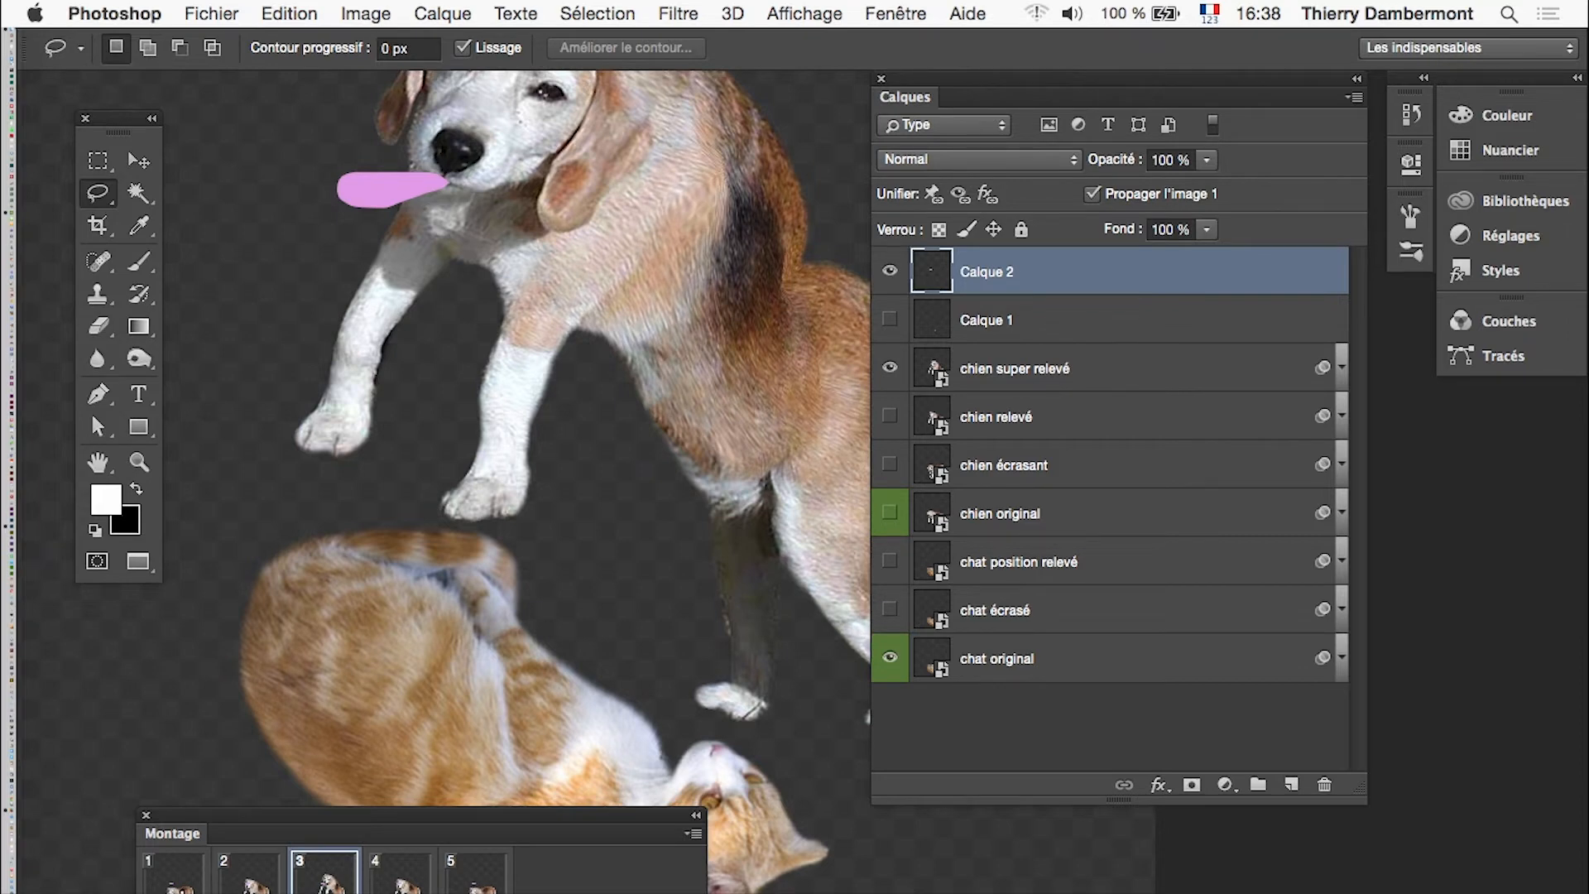
Step: Hide the dog's tongue layer Calque 2 on frame 1 and show it only on frame 3
{"action": "left_click", "coordinate": [174, 879]}
{"action": "left_click", "coordinate": [890, 271]}
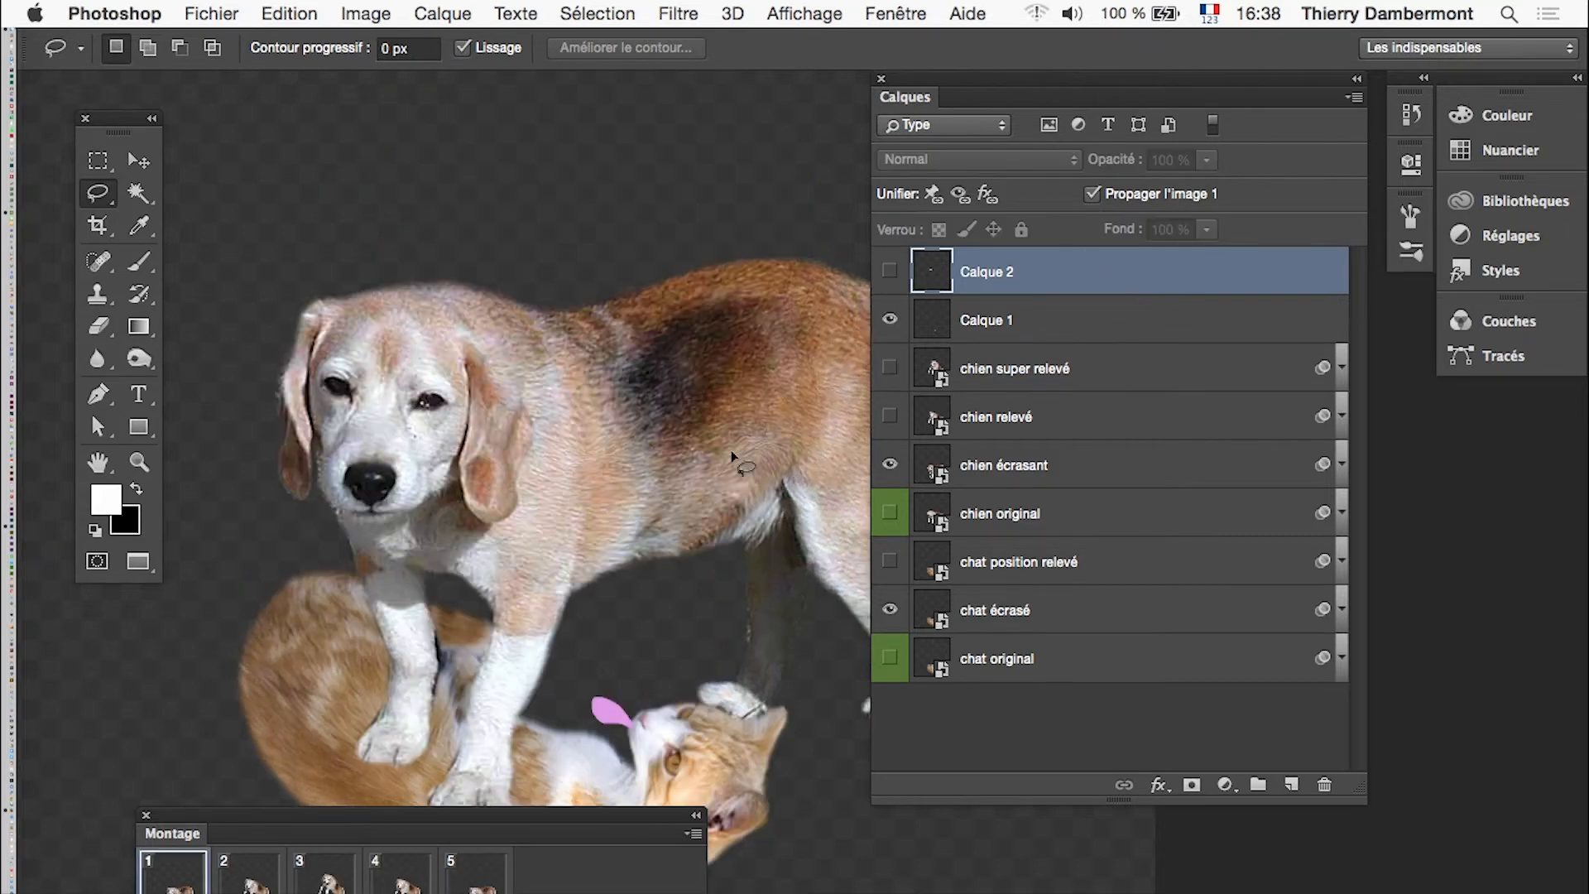
{"action": "left_click", "coordinate": [269, 879]}
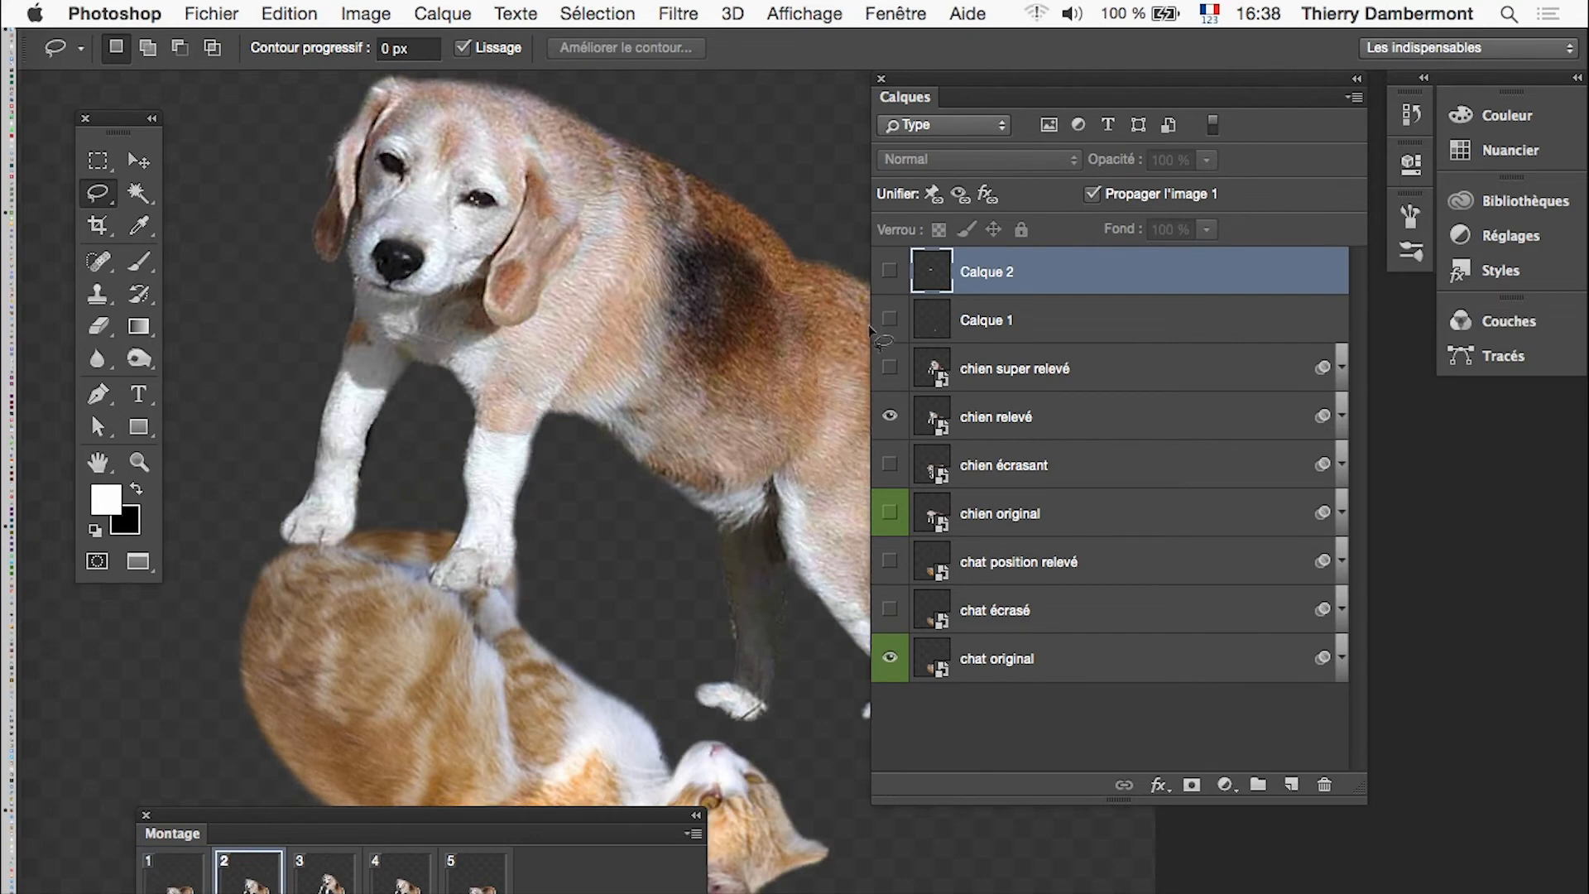
{"action": "left_click", "coordinate": [567, 547], "text": "alt"}
{"action": "left_click", "coordinate": [325, 878]}
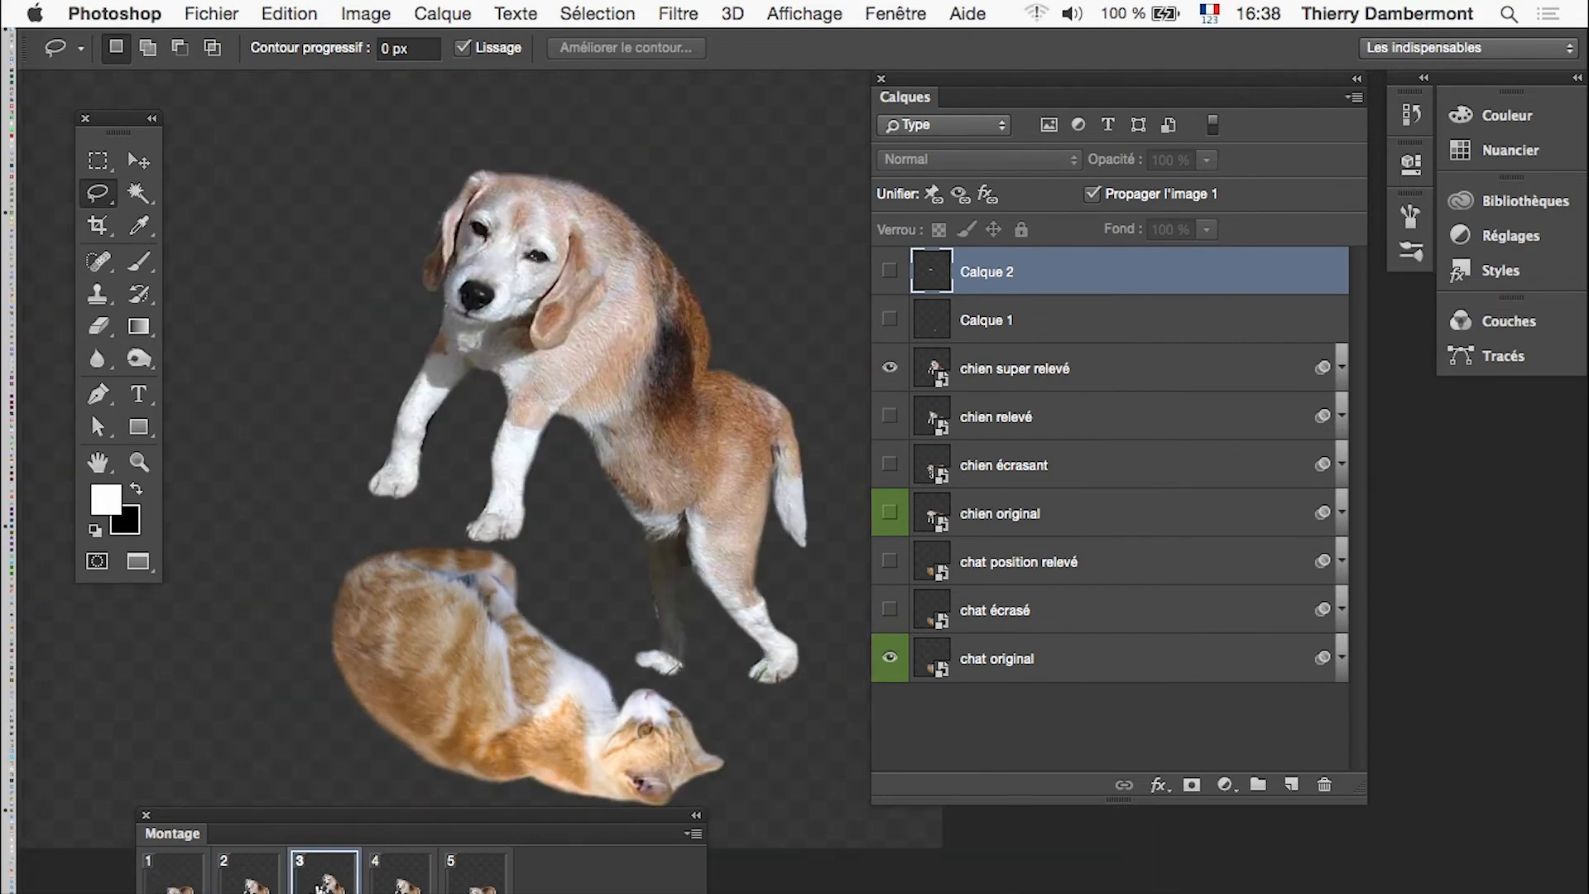
{"action": "left_click", "coordinate": [184, 885]}
{"action": "left_click", "coordinate": [890, 271]}
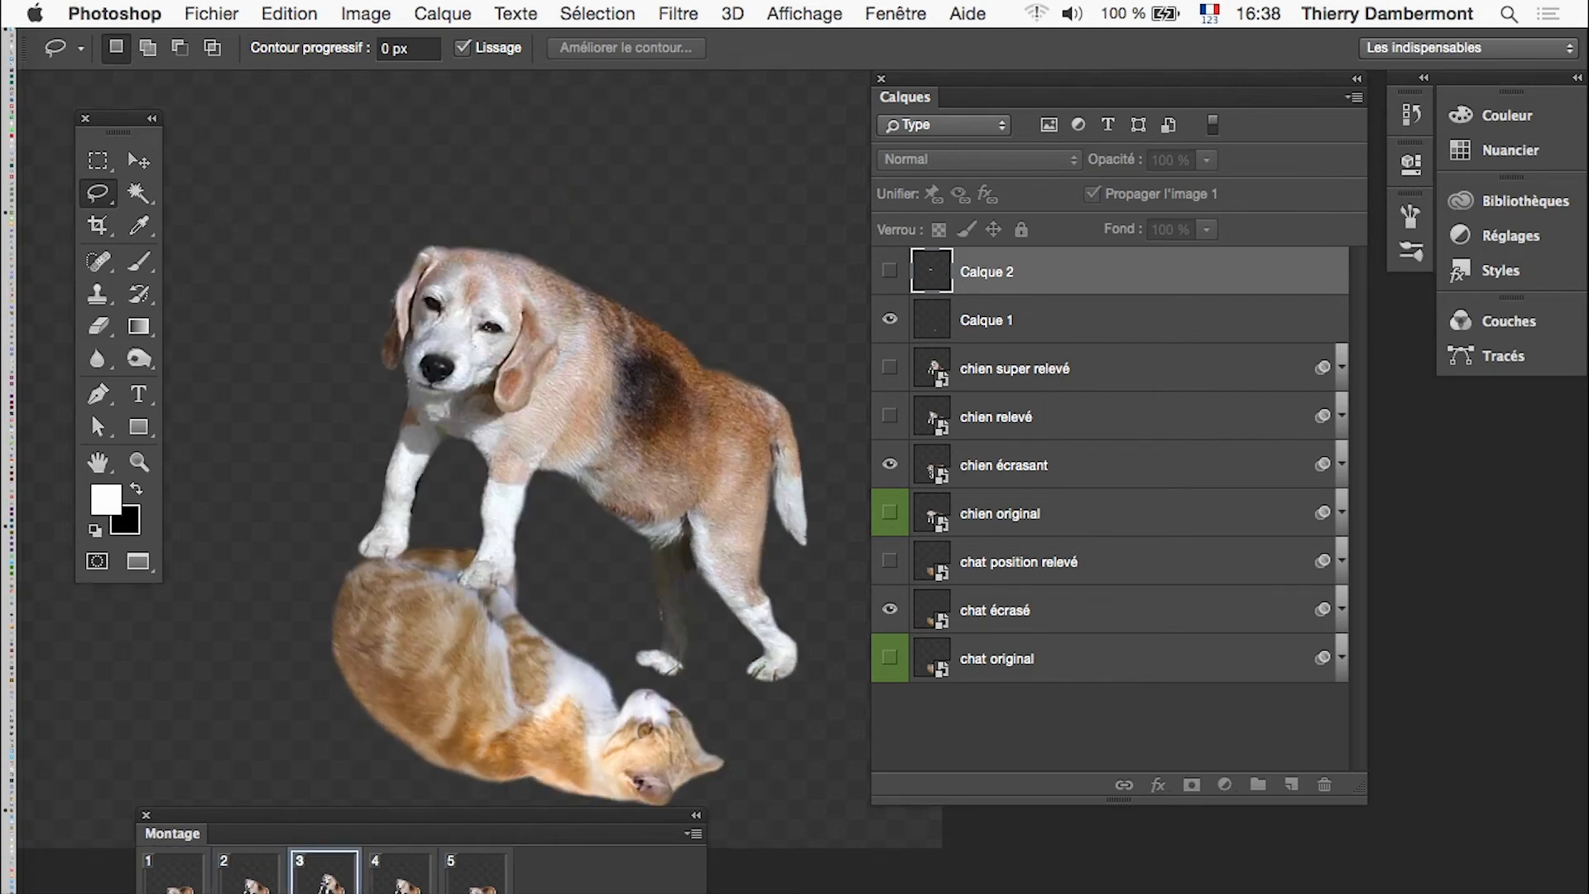
Step: Play the animation to check when the cat's and dog's tongues show, and stop it
{"action": "key", "text": "space"}
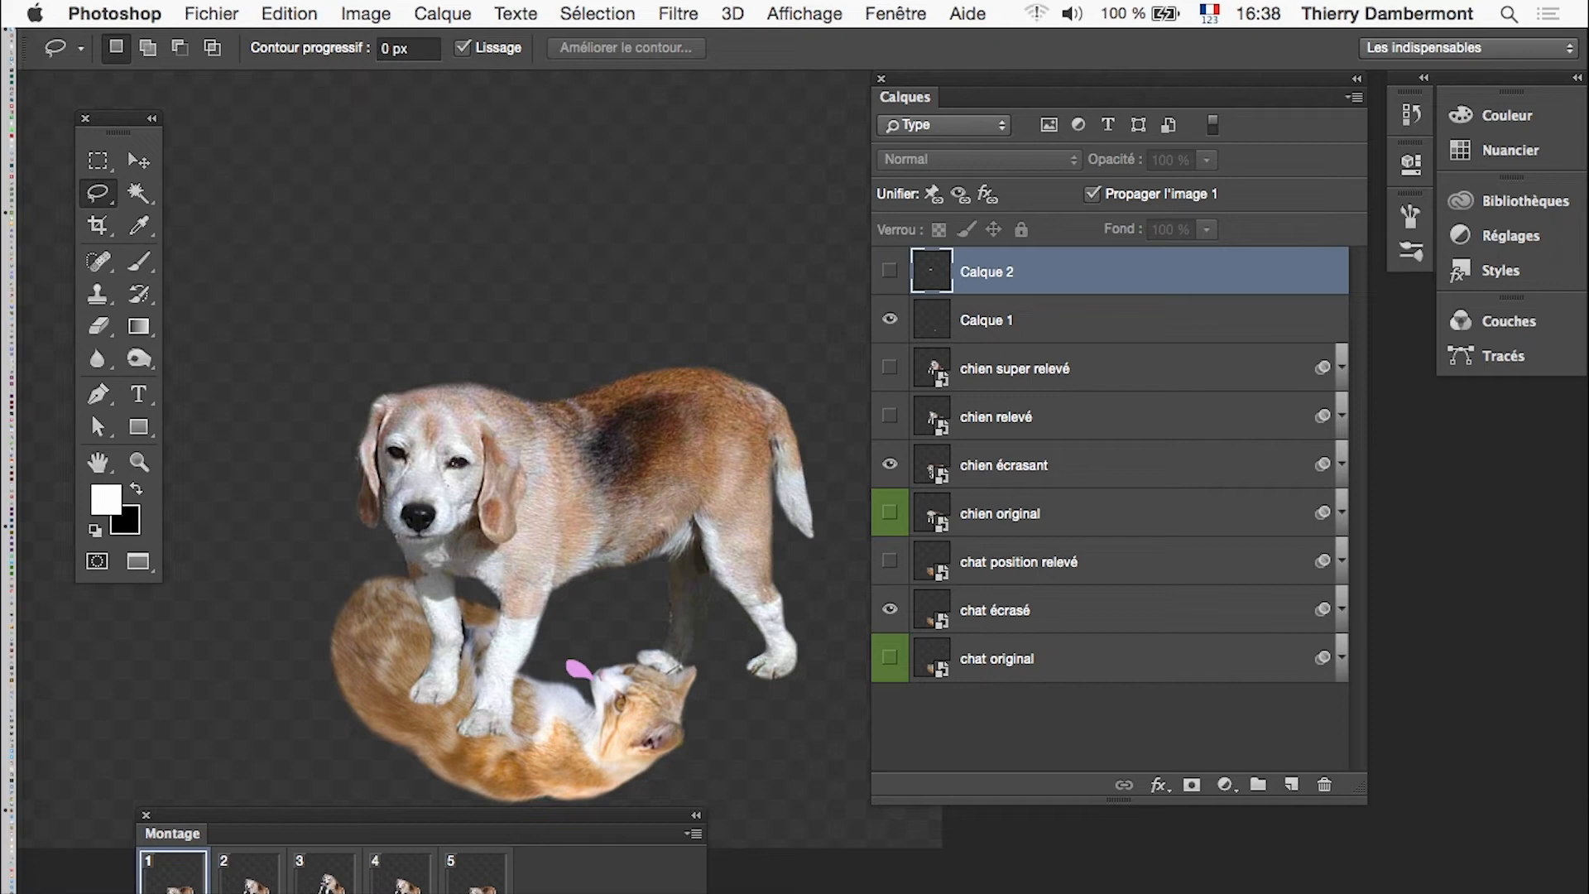
{"action": "key", "text": "space"}
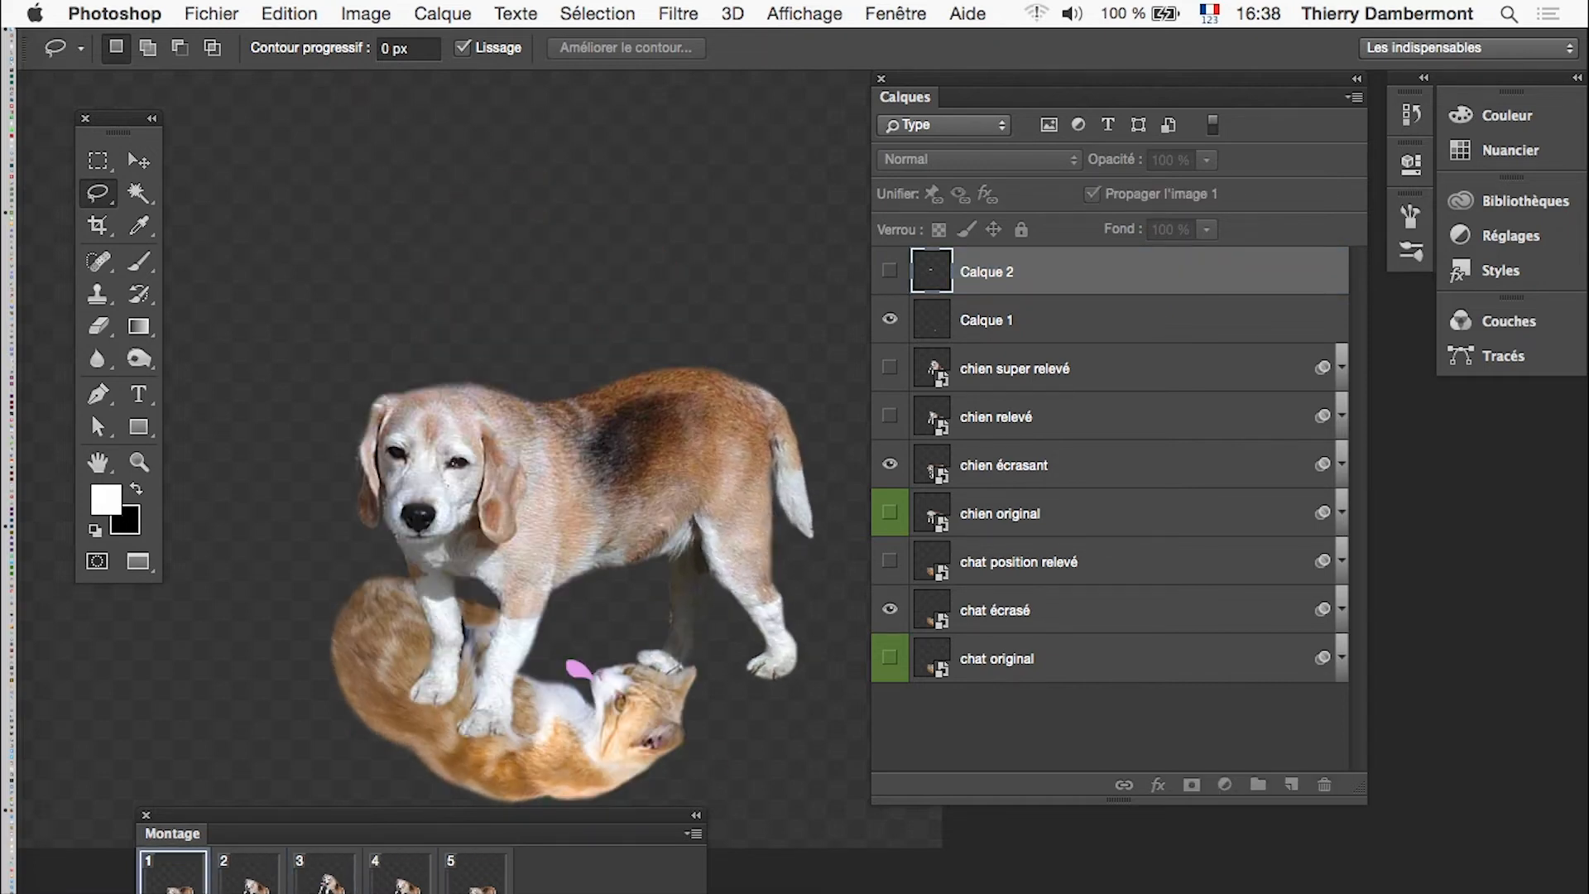
{"action": "key", "text": "space"}
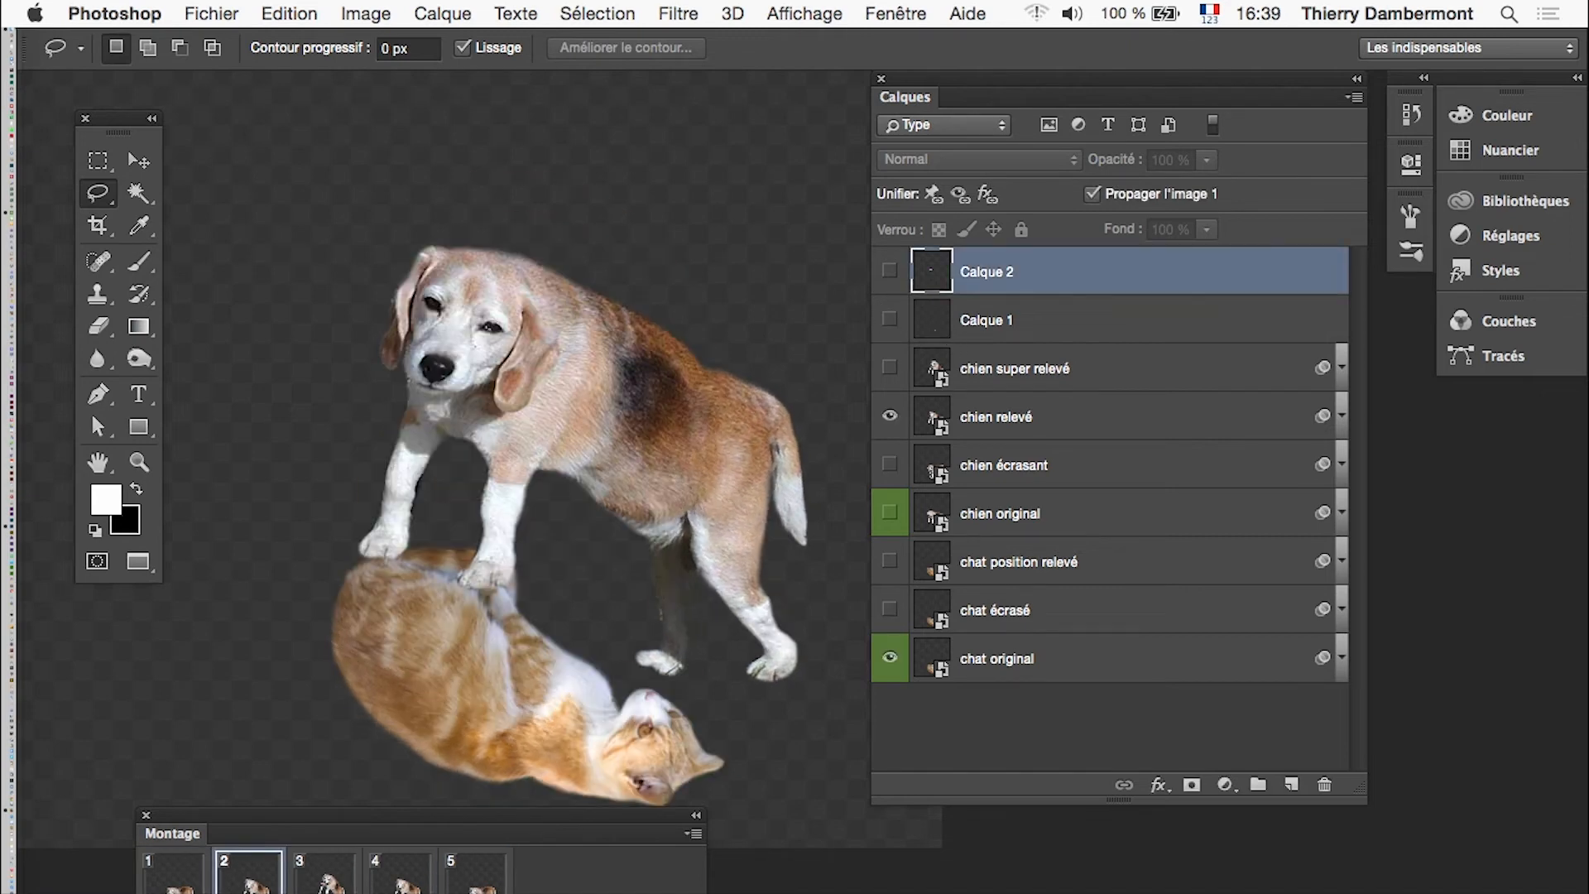
Step: On frame 3, rotate the dog's tongue so it hangs downward and position it just under the mouth
{"action": "left_click", "coordinate": [344, 893]}
{"action": "left_click", "coordinate": [351, 892]}
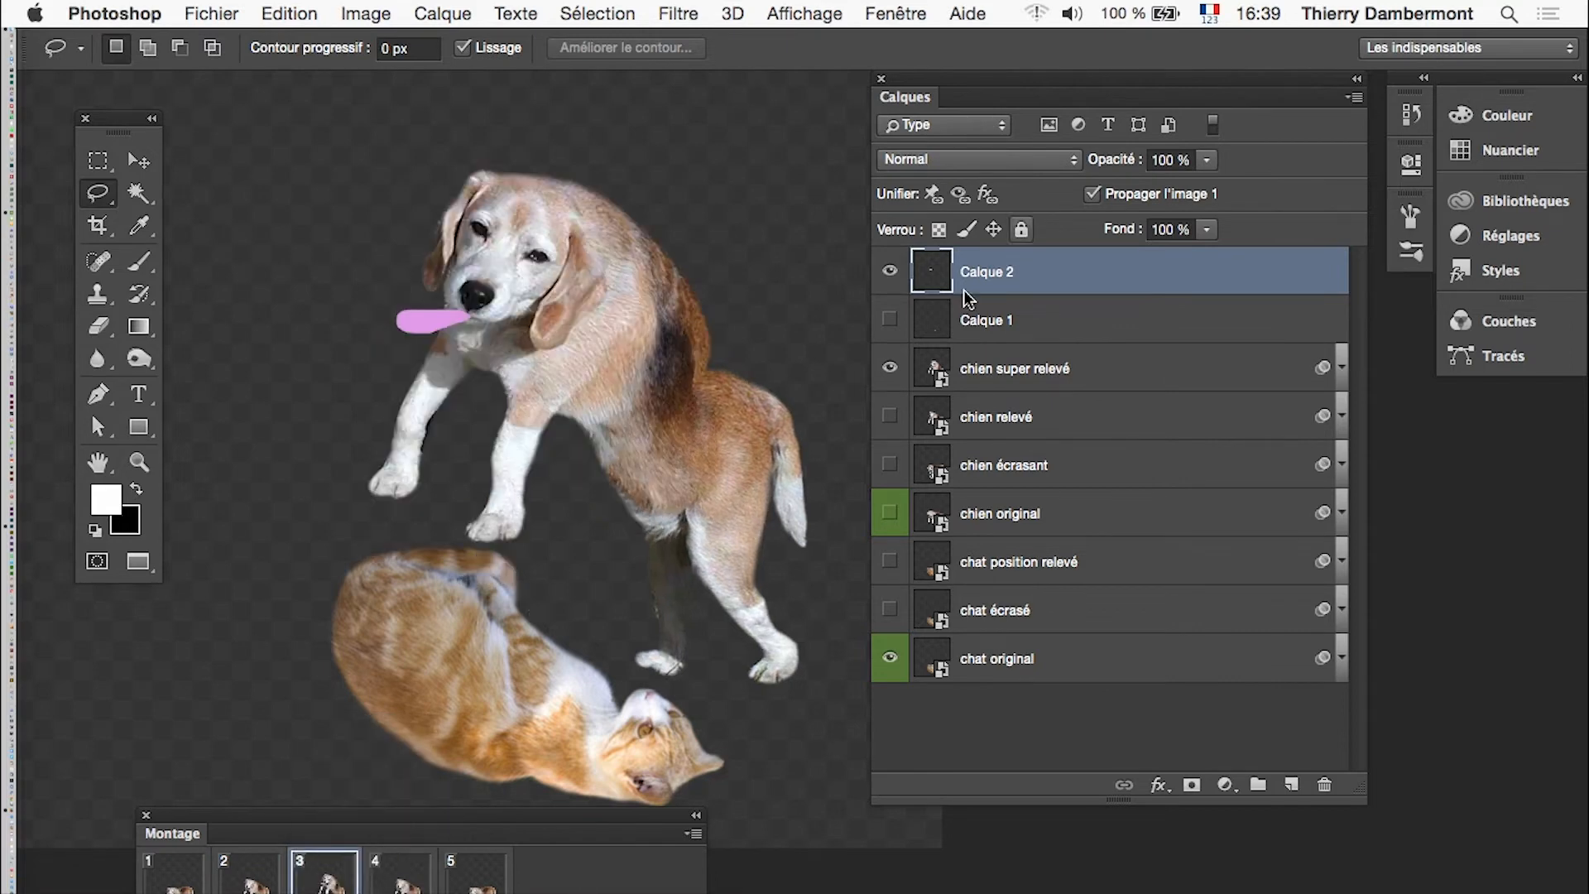
{"action": "key", "text": "ctrl+t"}
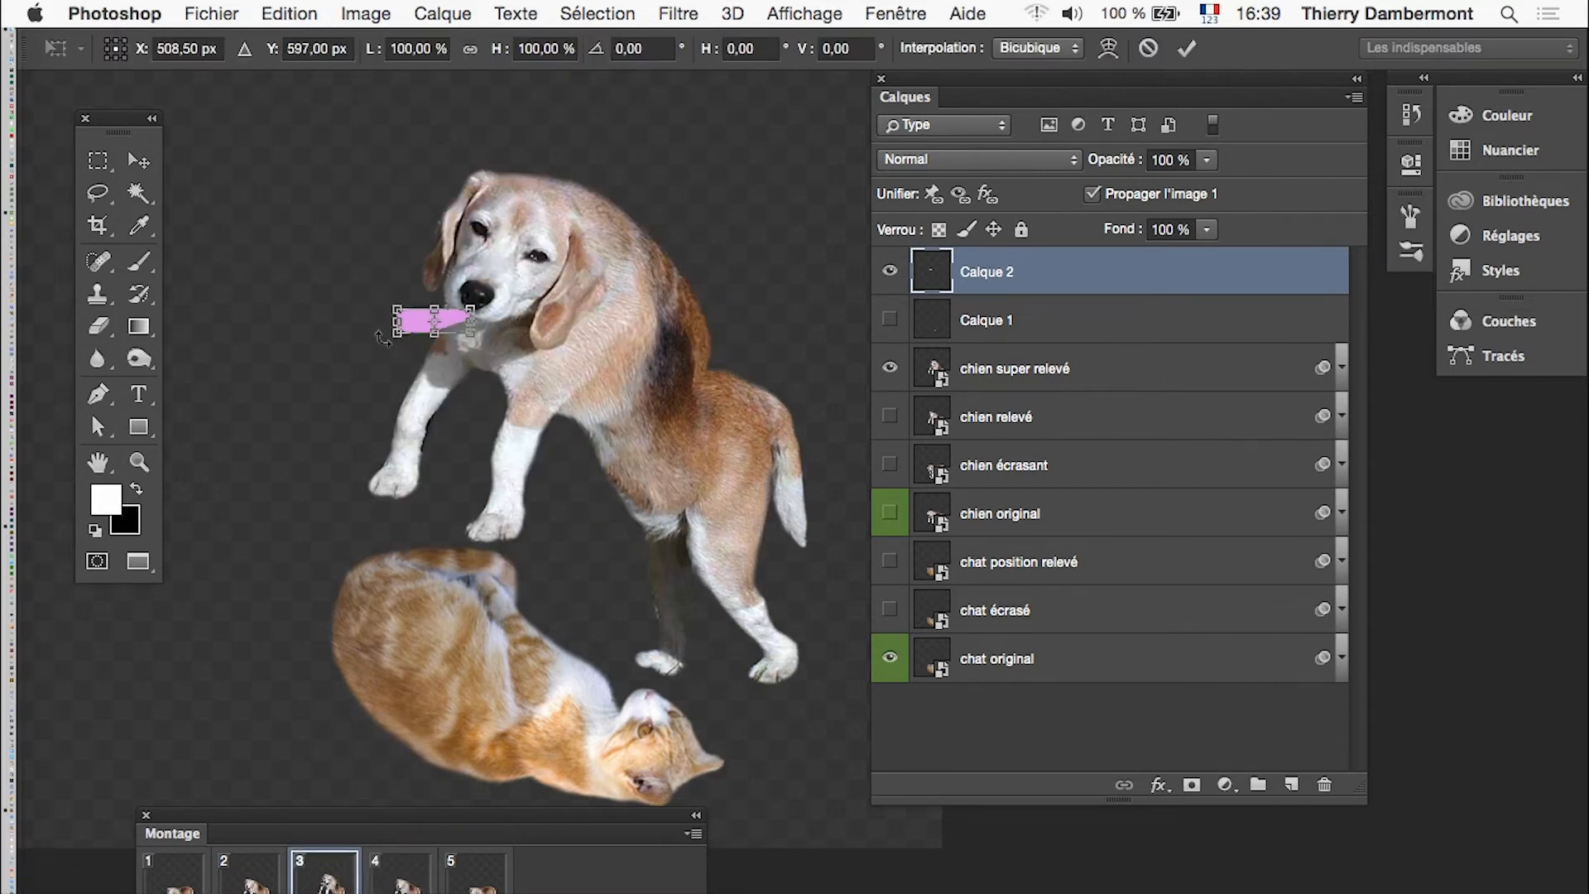
{"action": "left_click_drag", "start_coordinate": [383, 338], "coordinate": [484, 338]}
{"action": "scroll", "coordinate": [484, 338], "scroll_direction": "up", "scroll_amount": 1}
{"action": "left_click_drag", "start_coordinate": [438, 261], "coordinate": [452, 327]}
{"action": "scroll", "coordinate": [409, 354], "scroll_direction": "up", "scroll_amount": 2}
{"action": "key", "text": "Return"}
{"action": "key", "text": "l"}
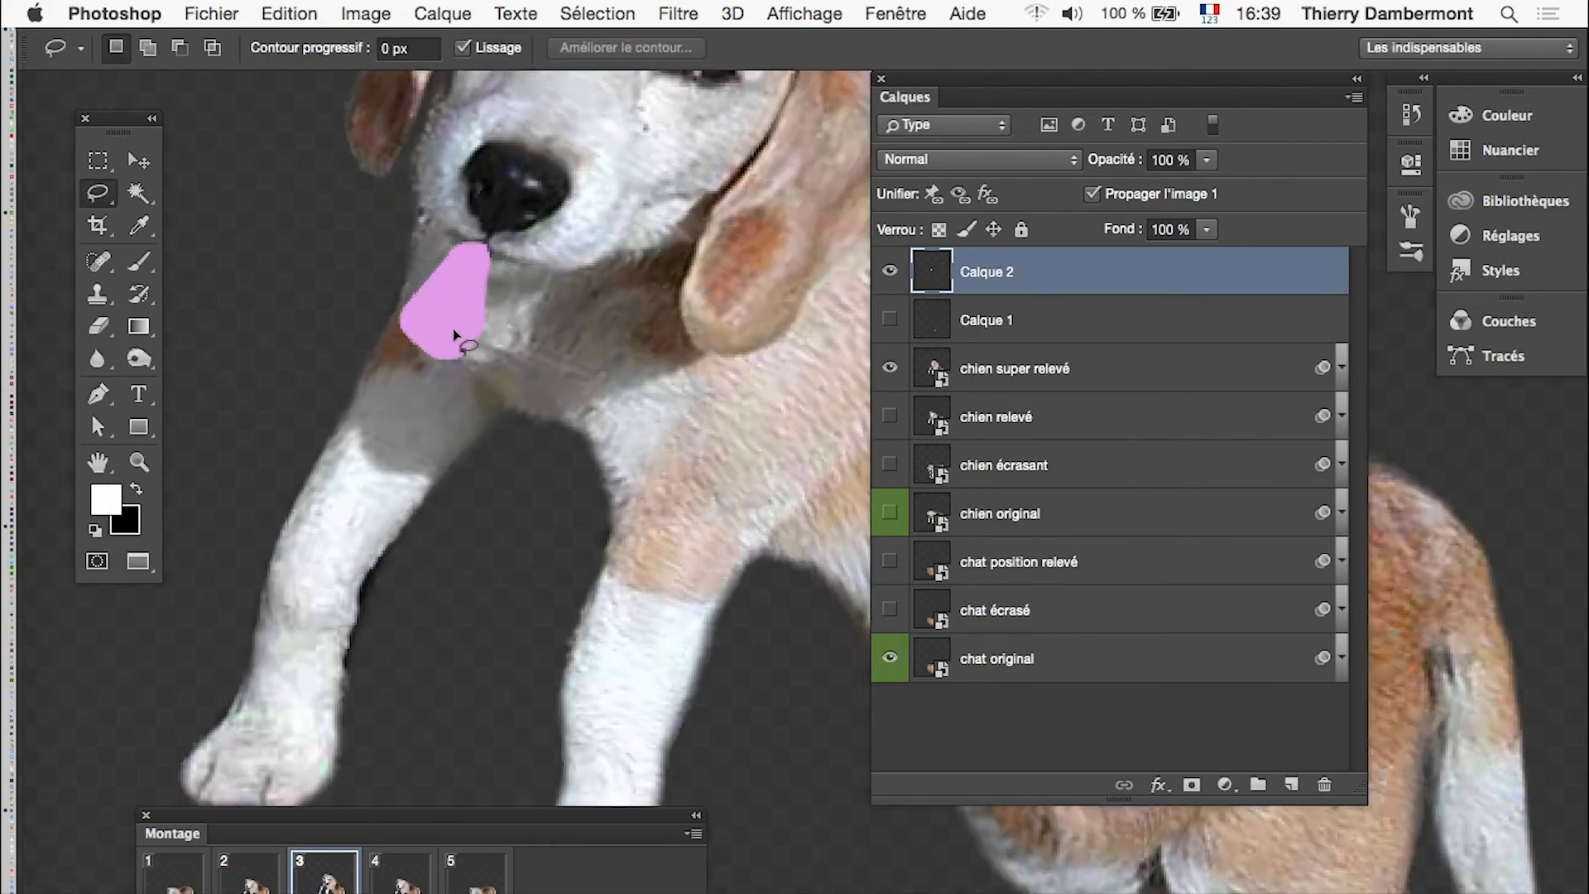
Step: Hide the dog's tongue layer Calque 2 on frame 3 and play the animation without it
{"action": "scroll", "coordinate": [642, 587], "scroll_direction": "down", "scroll_amount": 2}
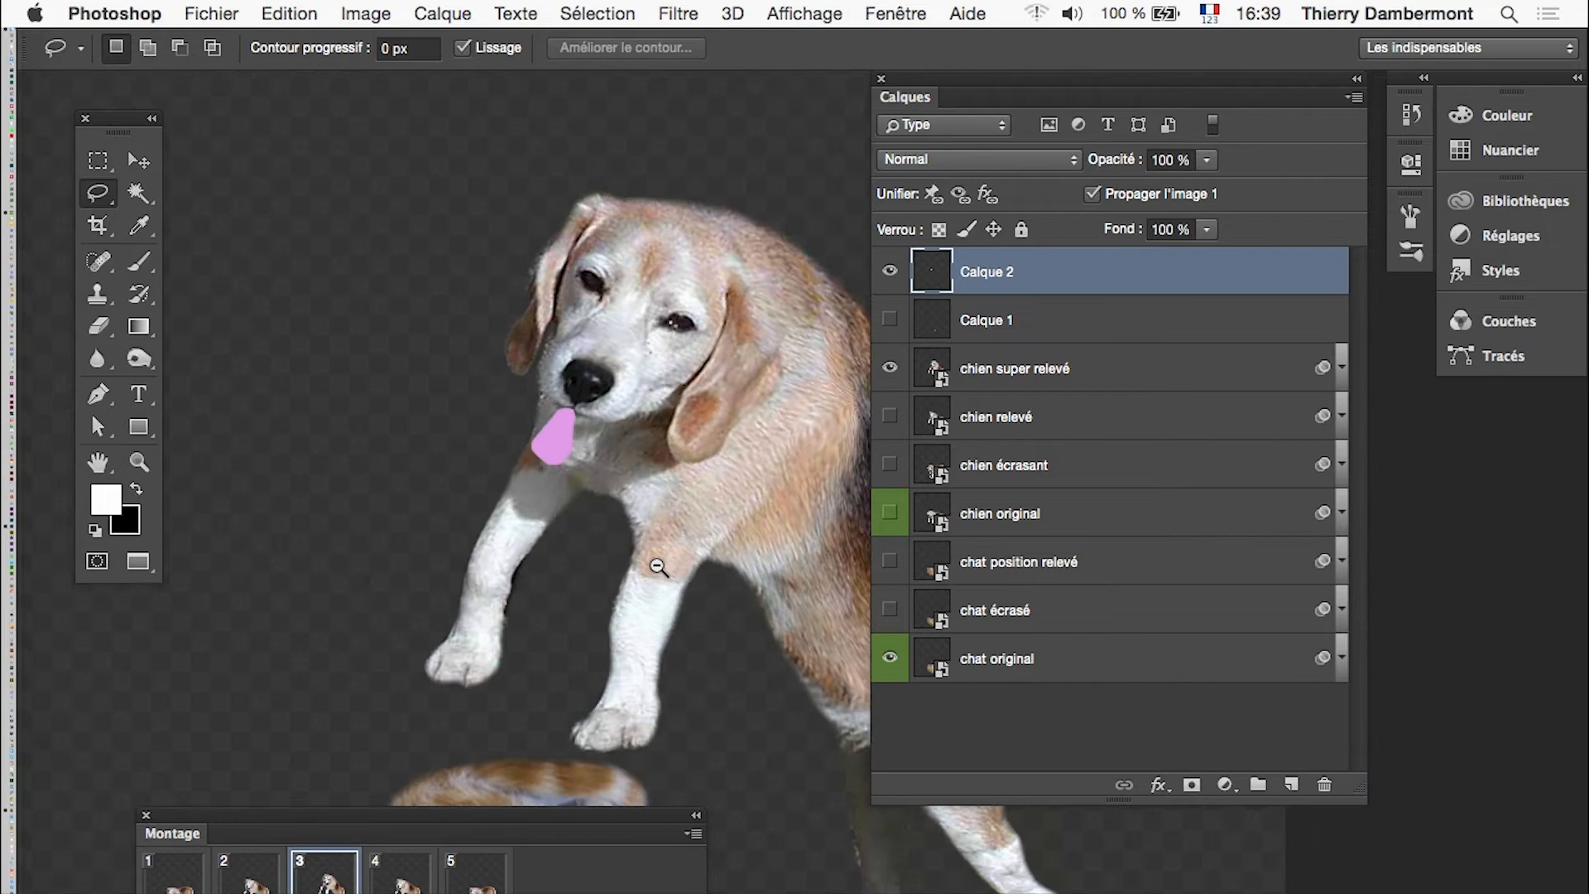
{"action": "left_click", "coordinate": [890, 280]}
{"action": "key", "text": "space"}
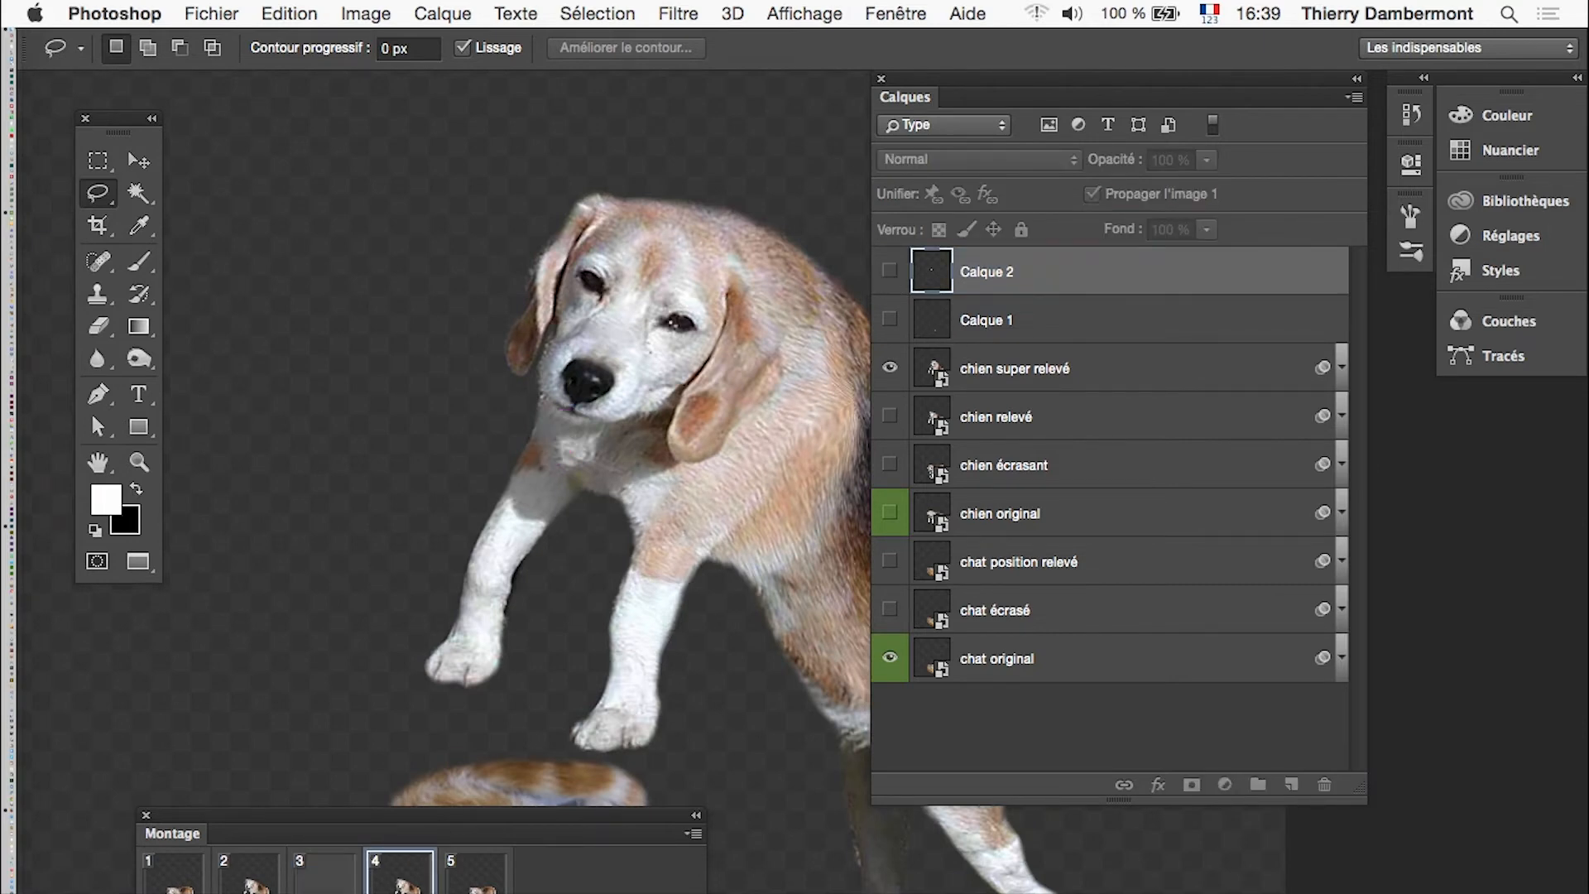
{"action": "left_click", "coordinate": [642, 604], "text": "alt+super"}
{"action": "left_click", "coordinate": [643, 606], "text": "alt+super"}
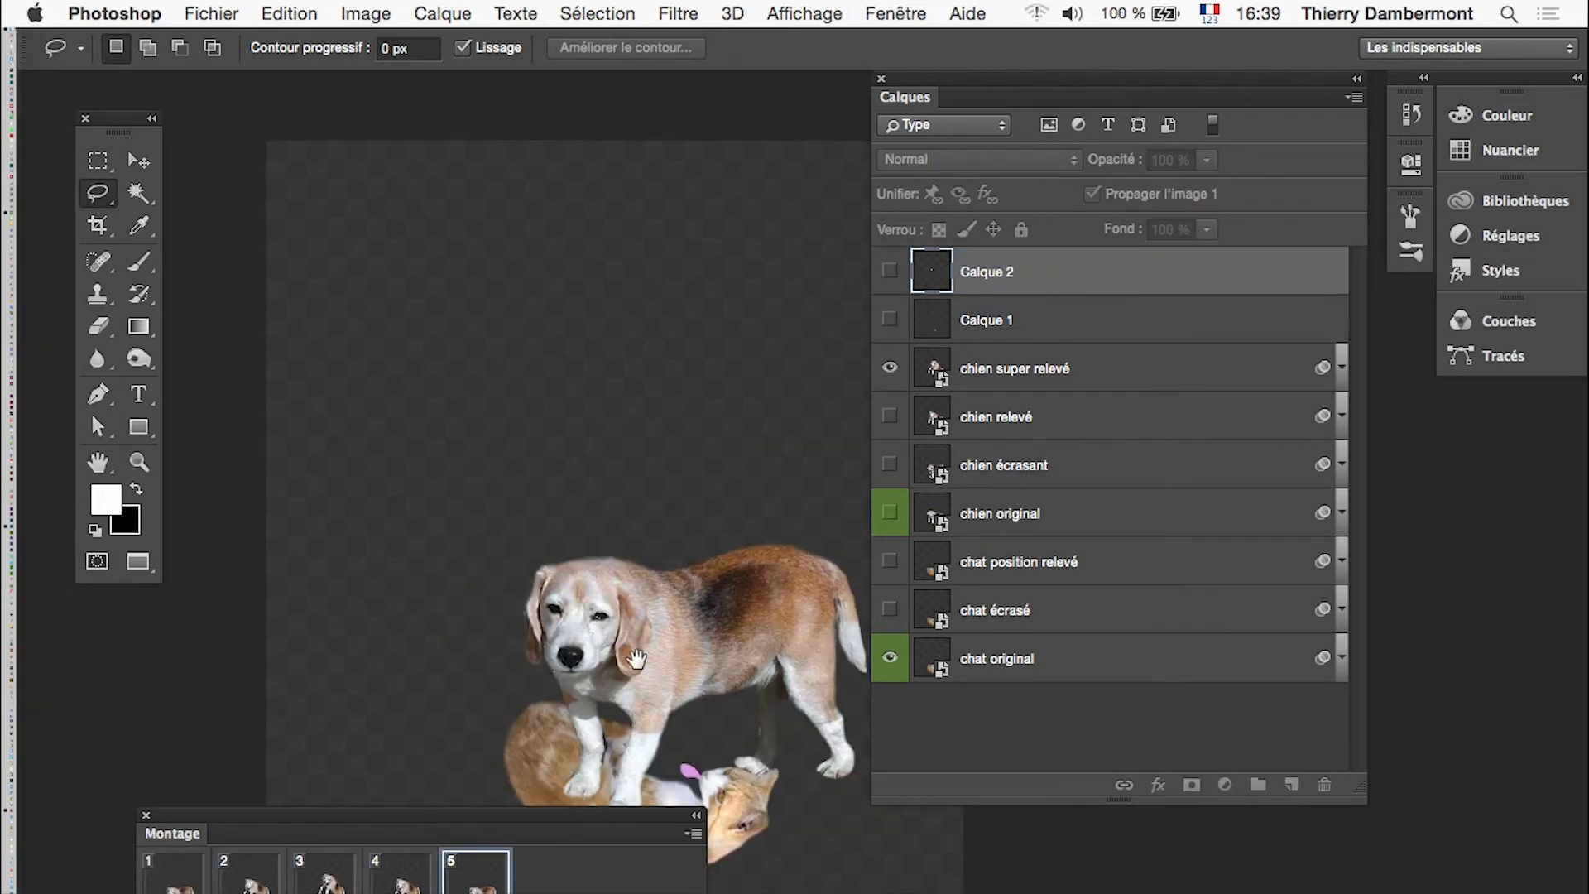
{"action": "left_click_drag", "start_coordinate": [647, 628], "coordinate": [507, 406]}
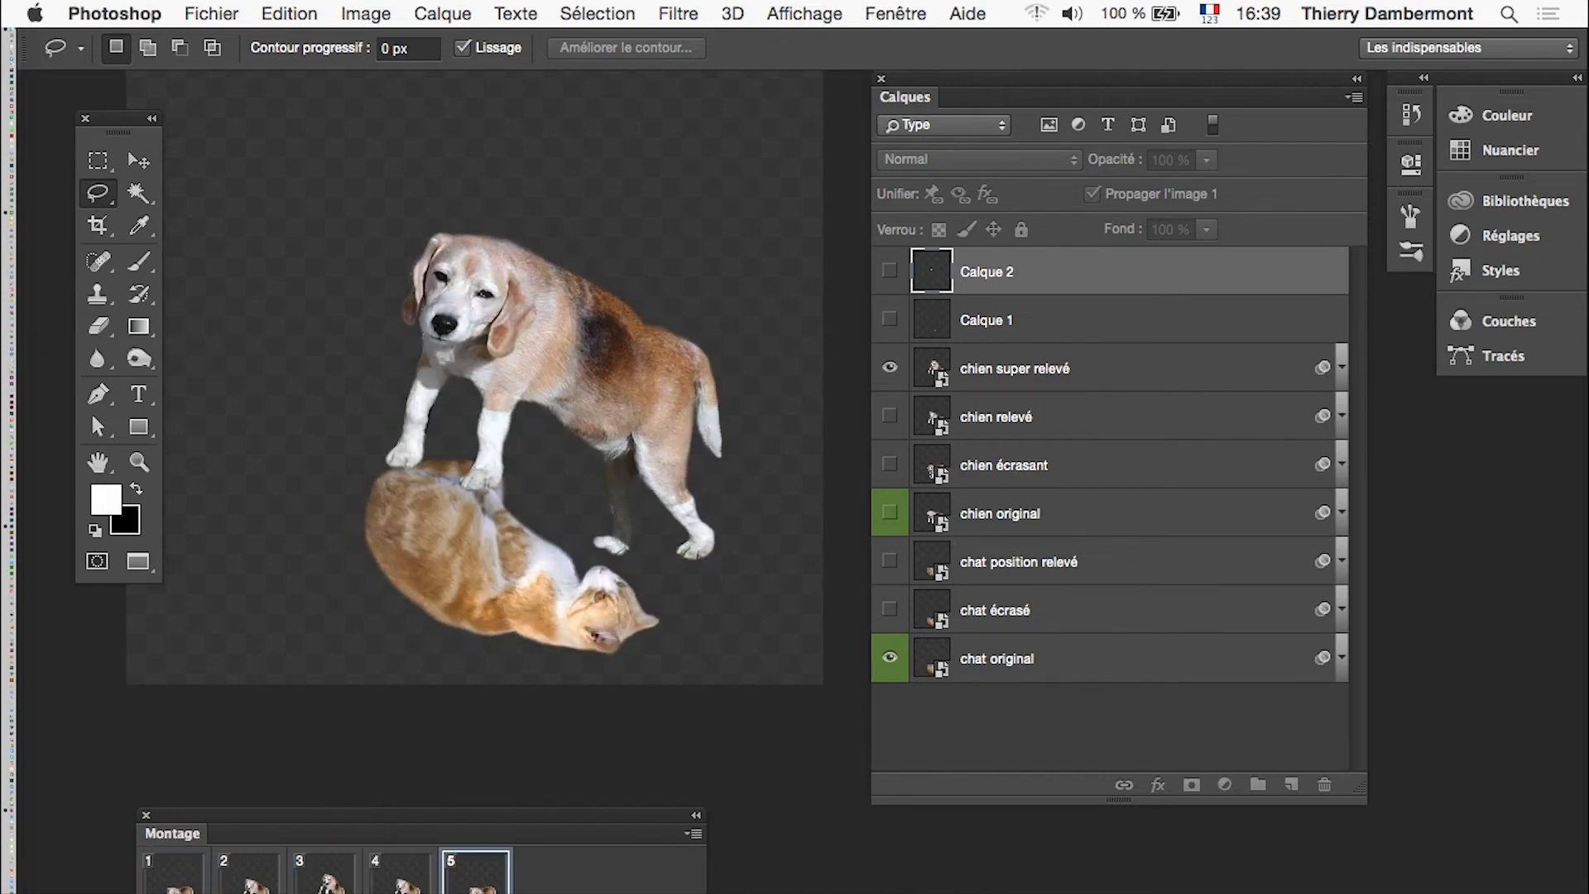
{"action": "key", "text": "space"}
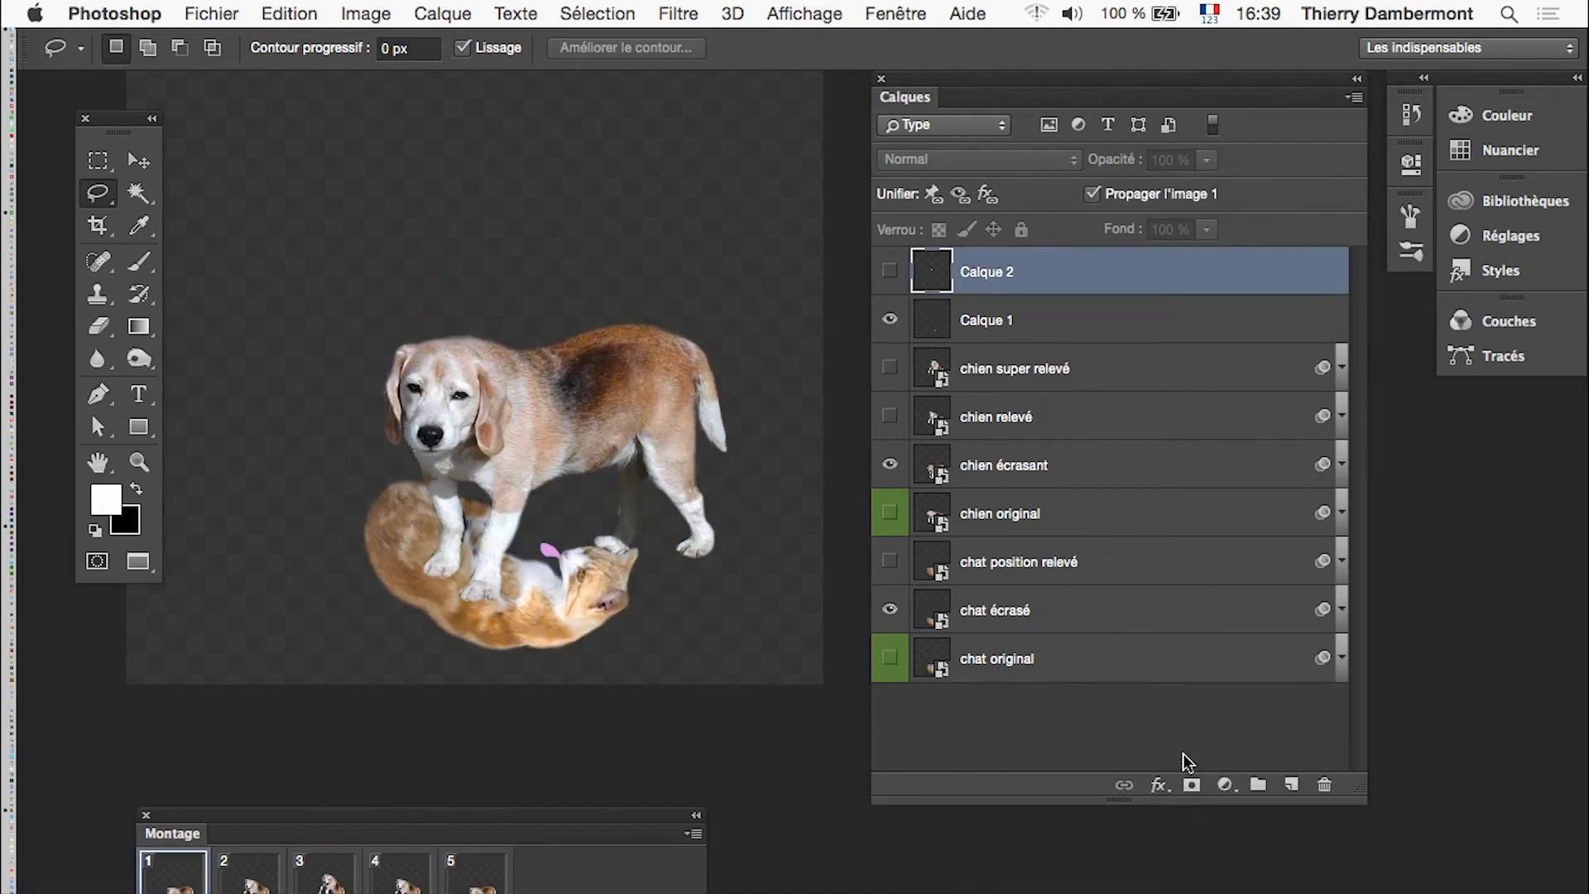
Step: Put all layers from Calque 2 down to chat original into one new group and play the animation
{"action": "left_click", "coordinate": [1080, 667], "text": "shift"}
{"action": "left_click", "coordinate": [1354, 96]}
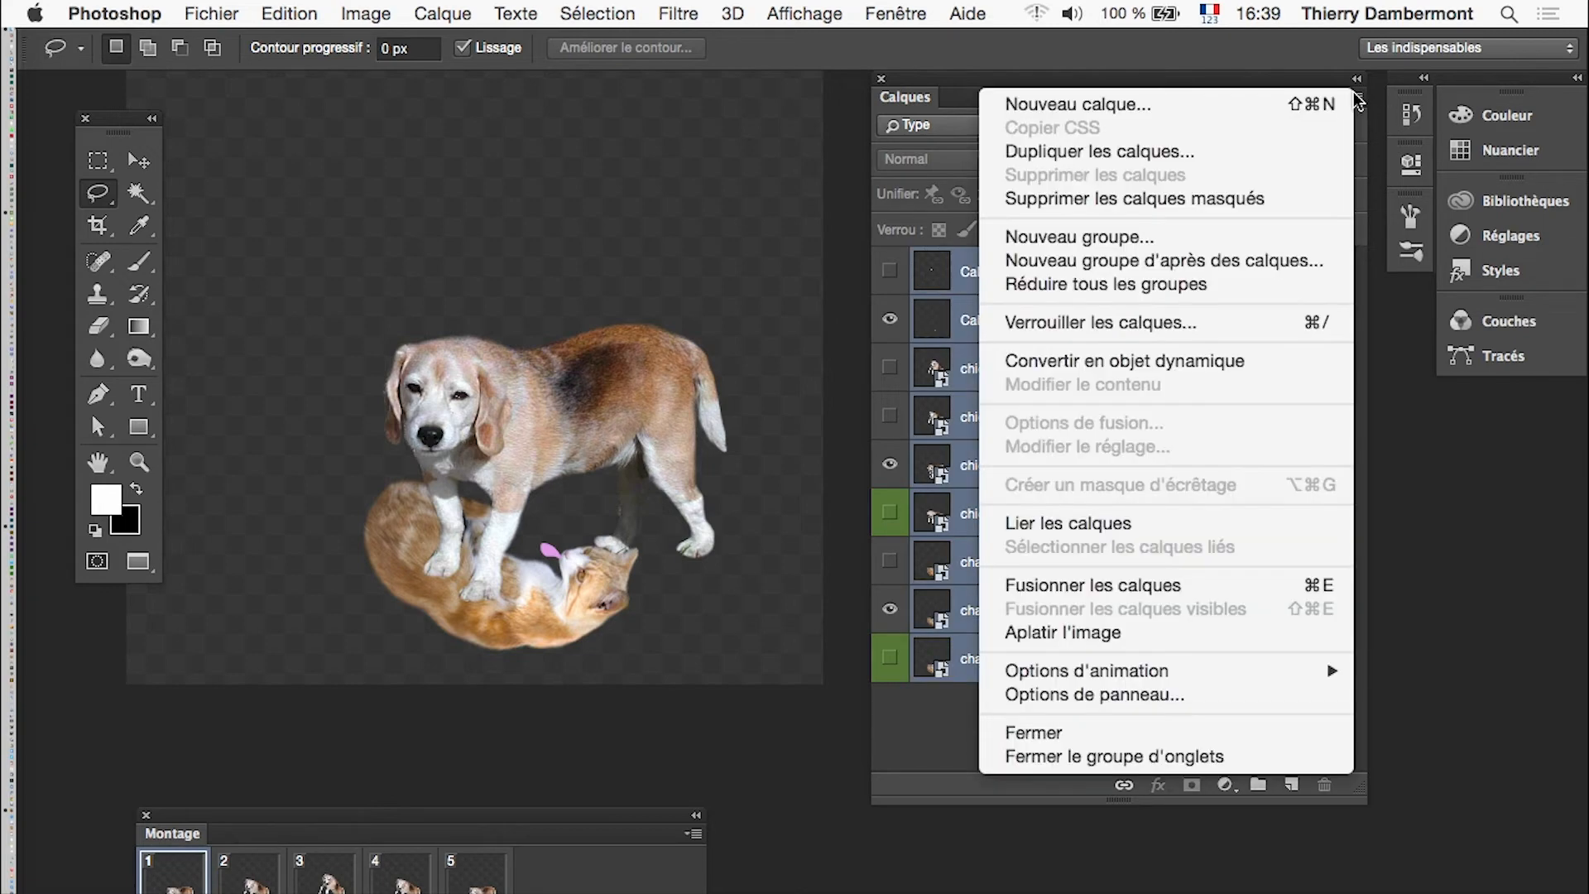
{"action": "left_click", "coordinate": [1159, 261]}
{"action": "left_click", "coordinate": [1022, 432]}
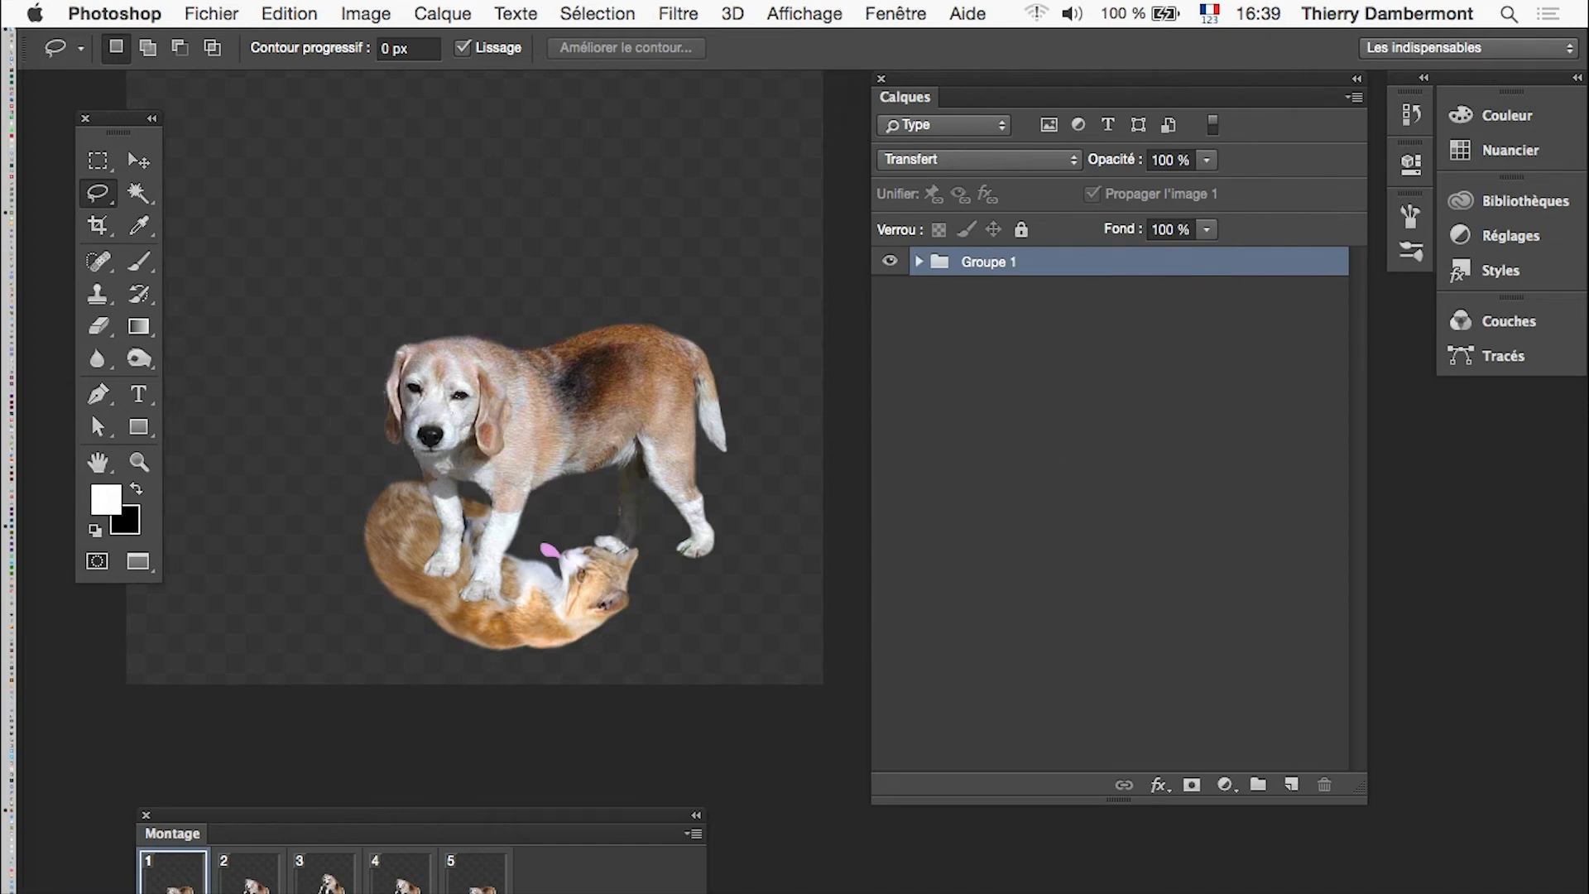
{"action": "key", "text": "space"}
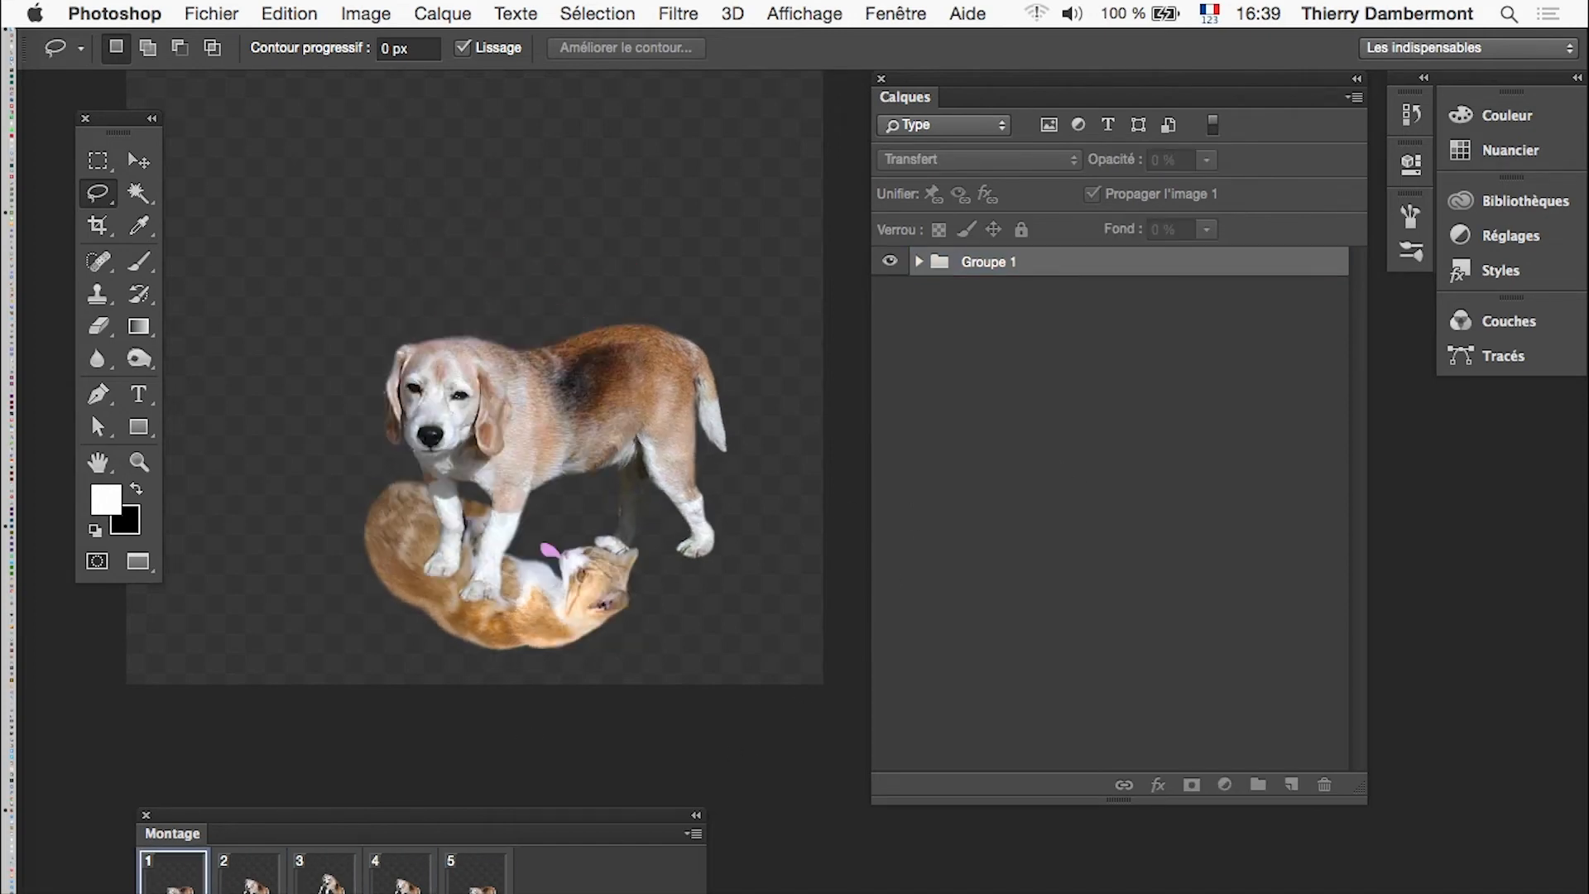
{"action": "key", "text": "space"}
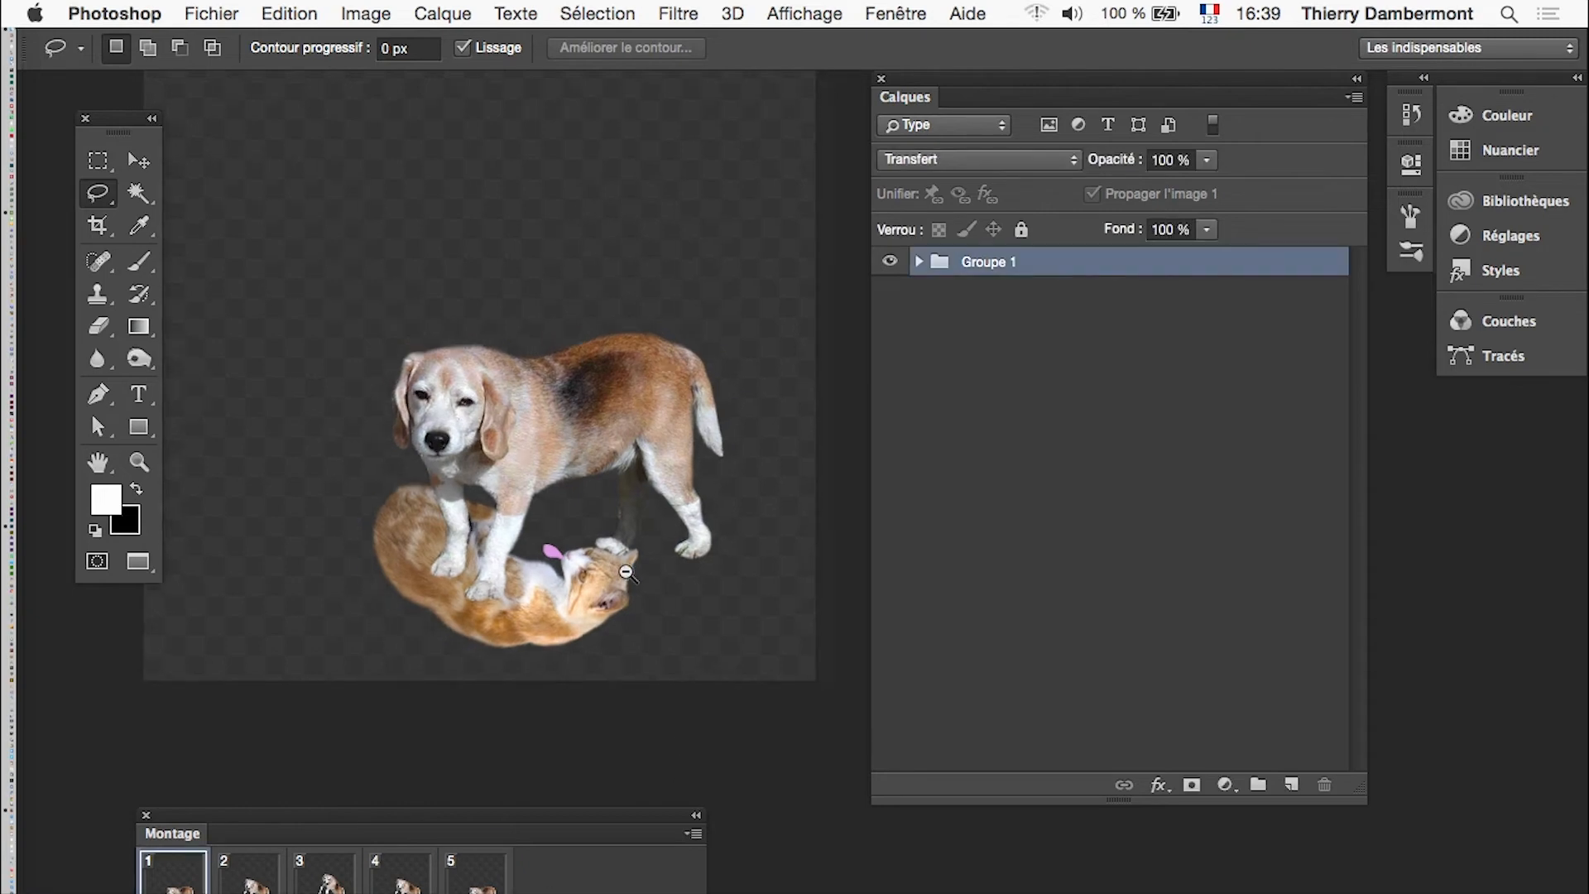
Step: Open the BoxRing_001 JPEG from the animation marionnette folder, assigning it the sRGB IEC61966-2.1 profile
{"action": "left_click", "coordinate": [626, 572], "text": "alt+super"}
{"action": "left_click", "coordinate": [628, 574], "text": "alt+super"}
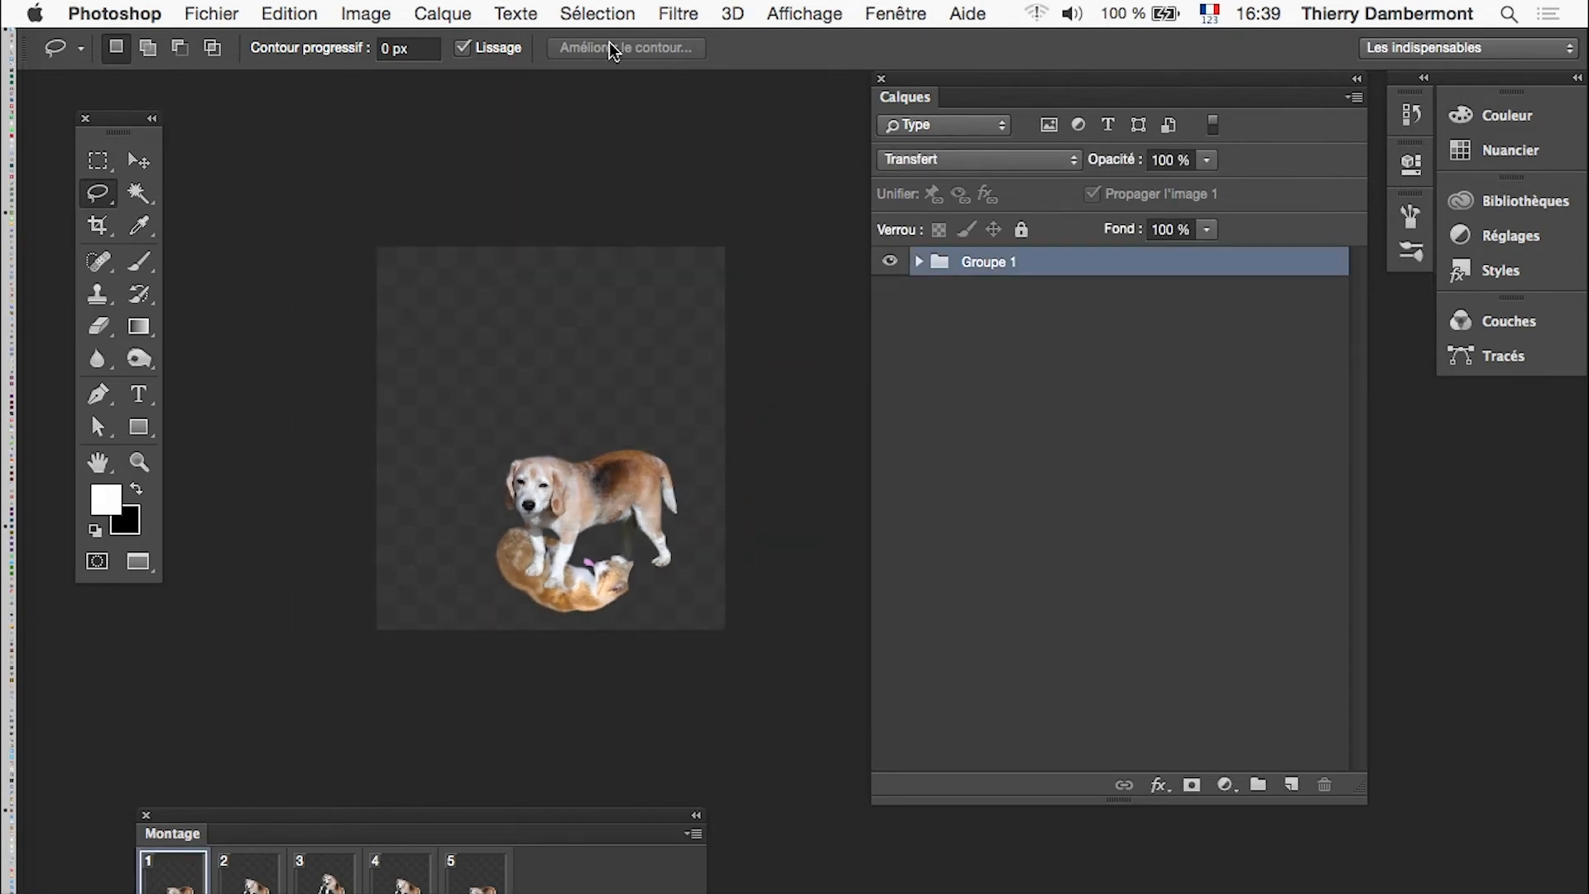
{"action": "left_click", "coordinate": [214, 13]}
{"action": "left_click", "coordinate": [225, 66]}
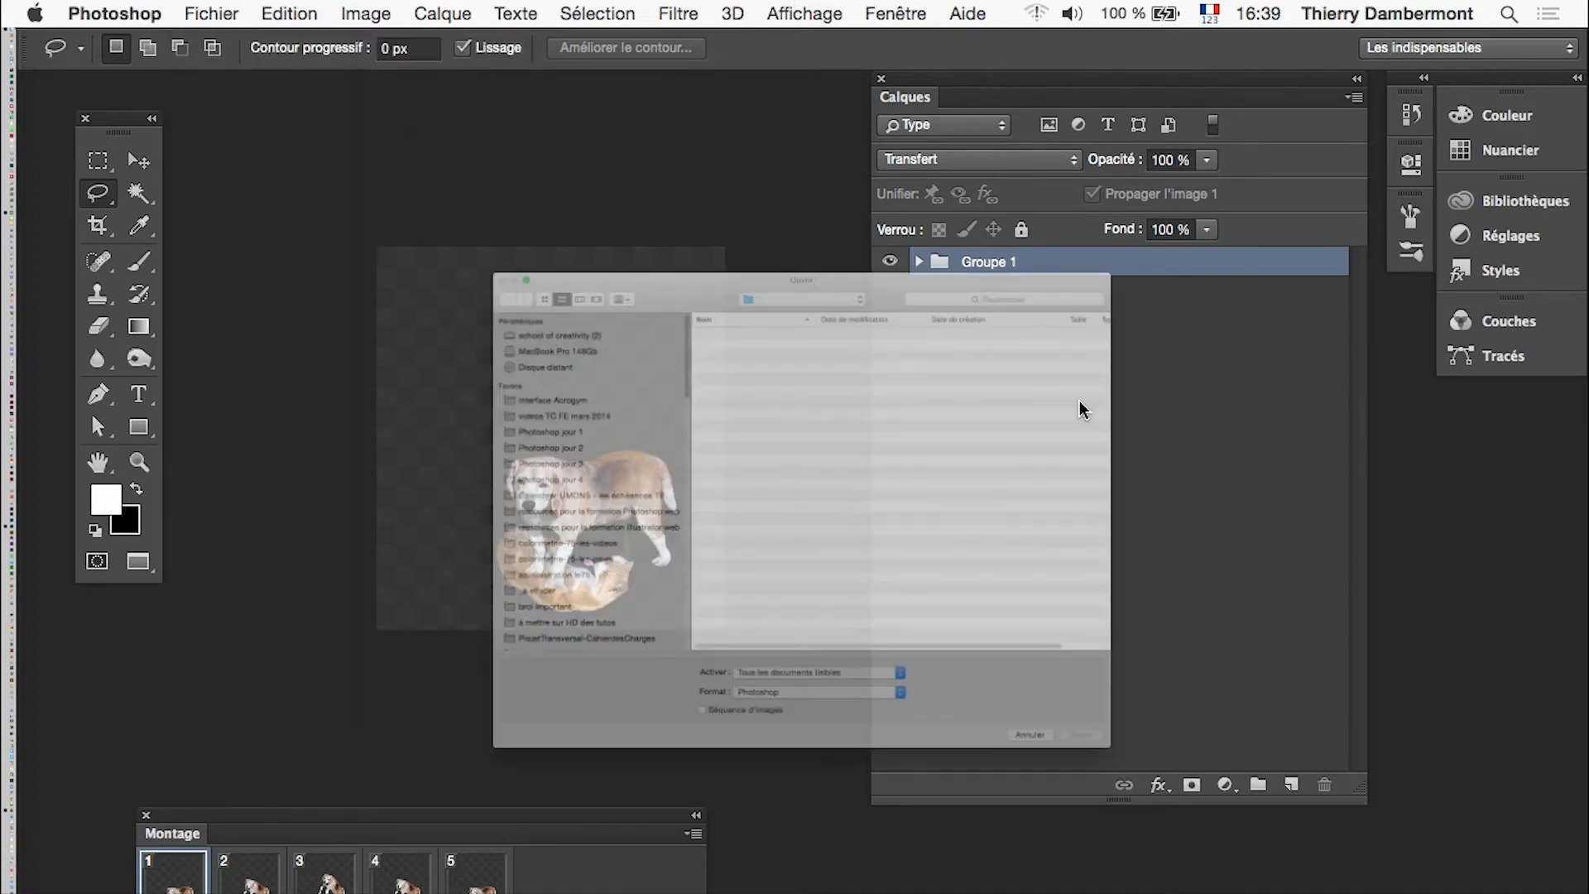
{"action": "left_click", "coordinate": [1094, 124]}
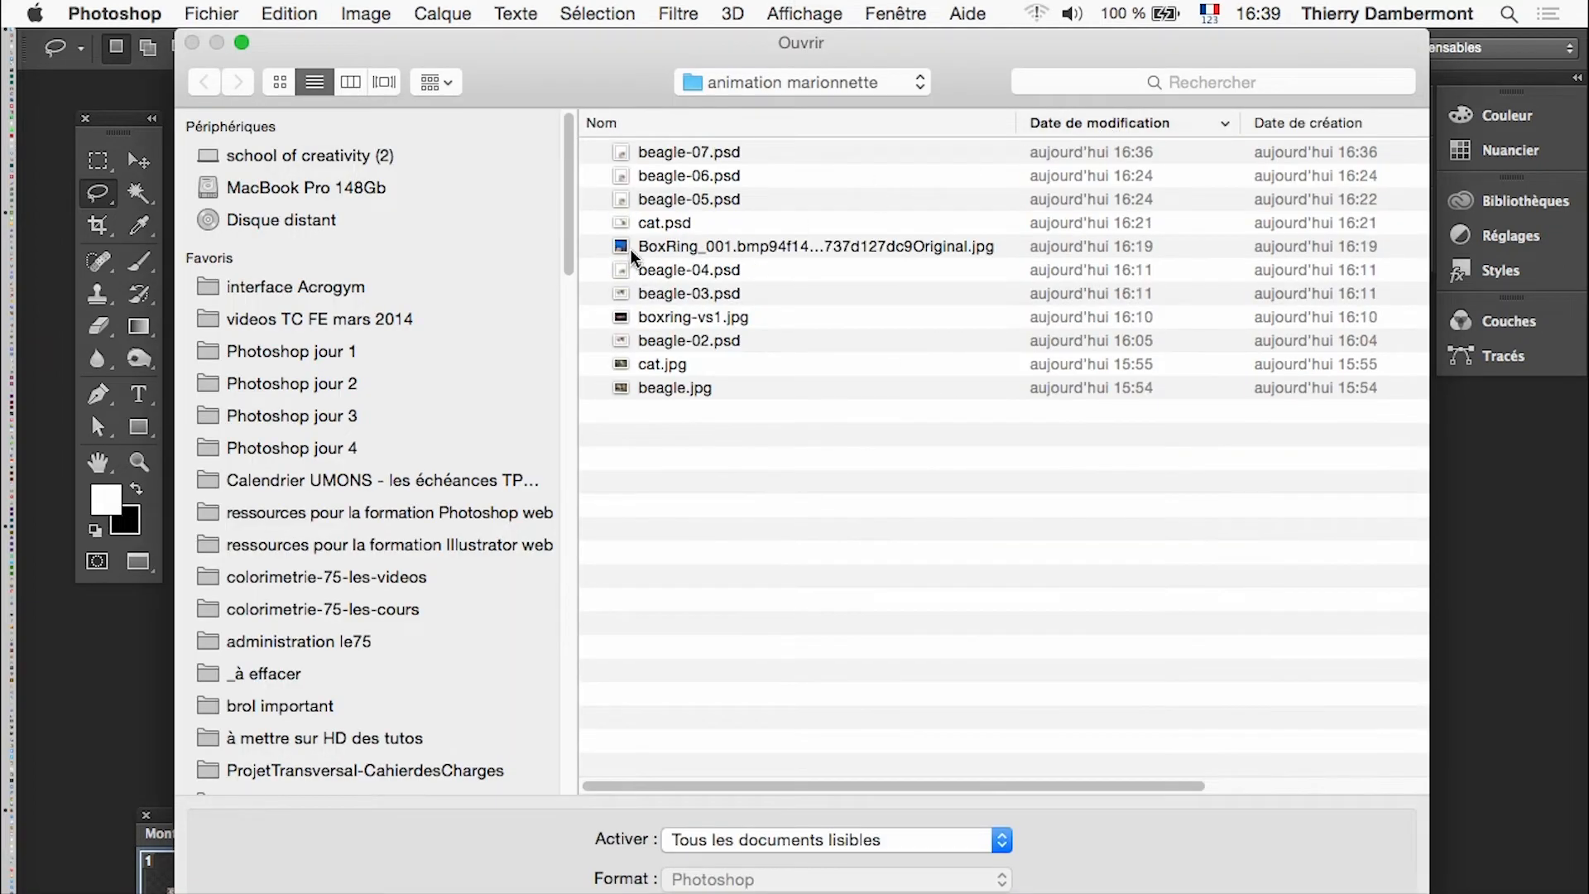
{"action": "left_click", "coordinate": [690, 252]}
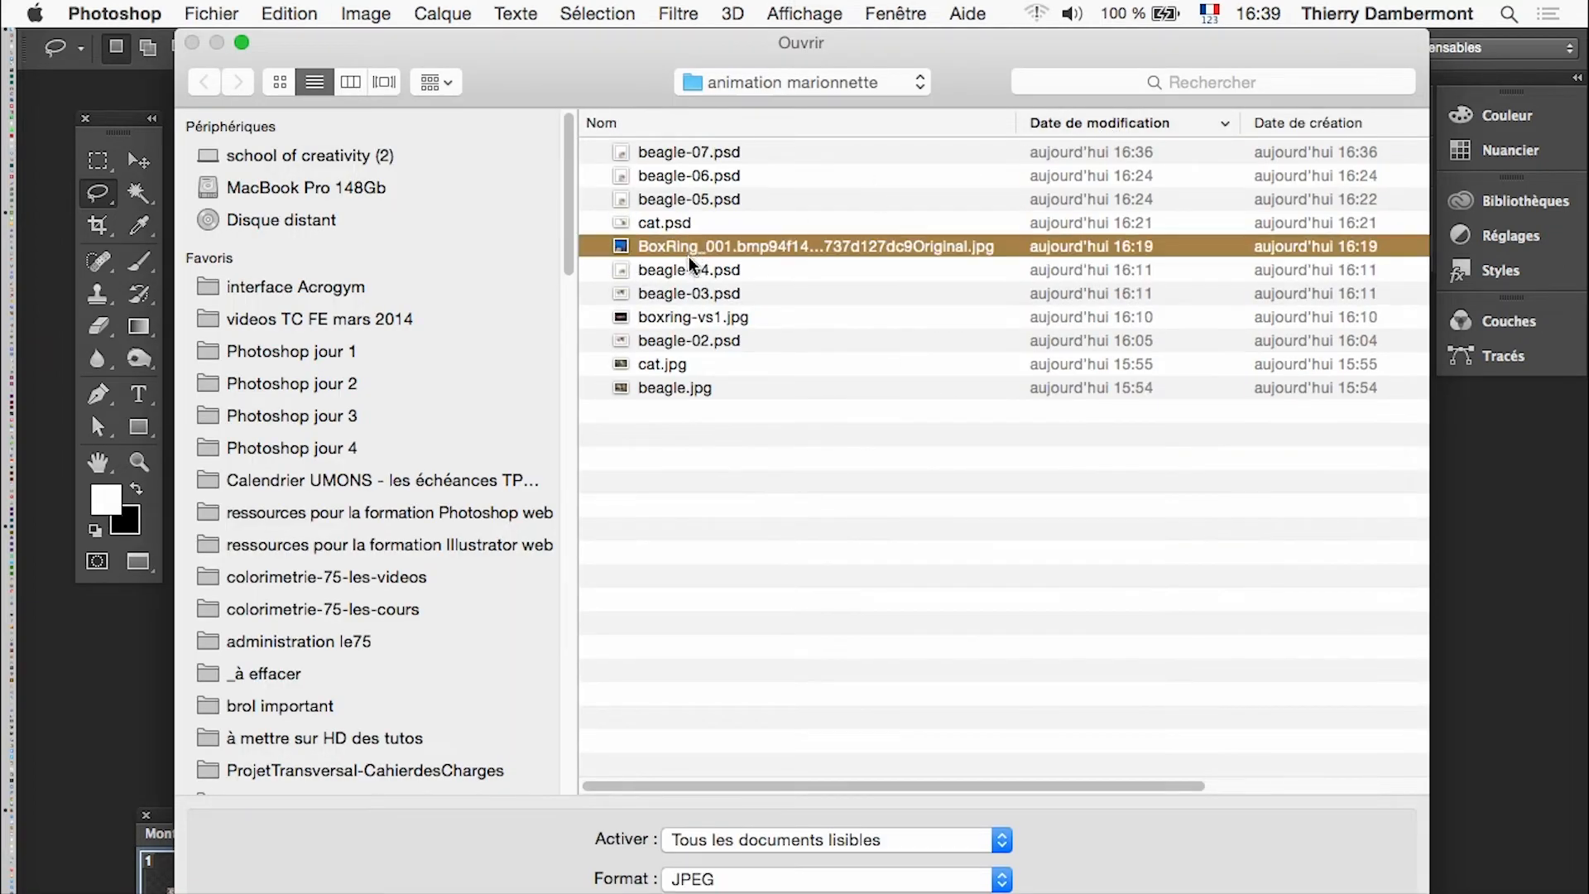
{"action": "left_click", "coordinate": [280, 81]}
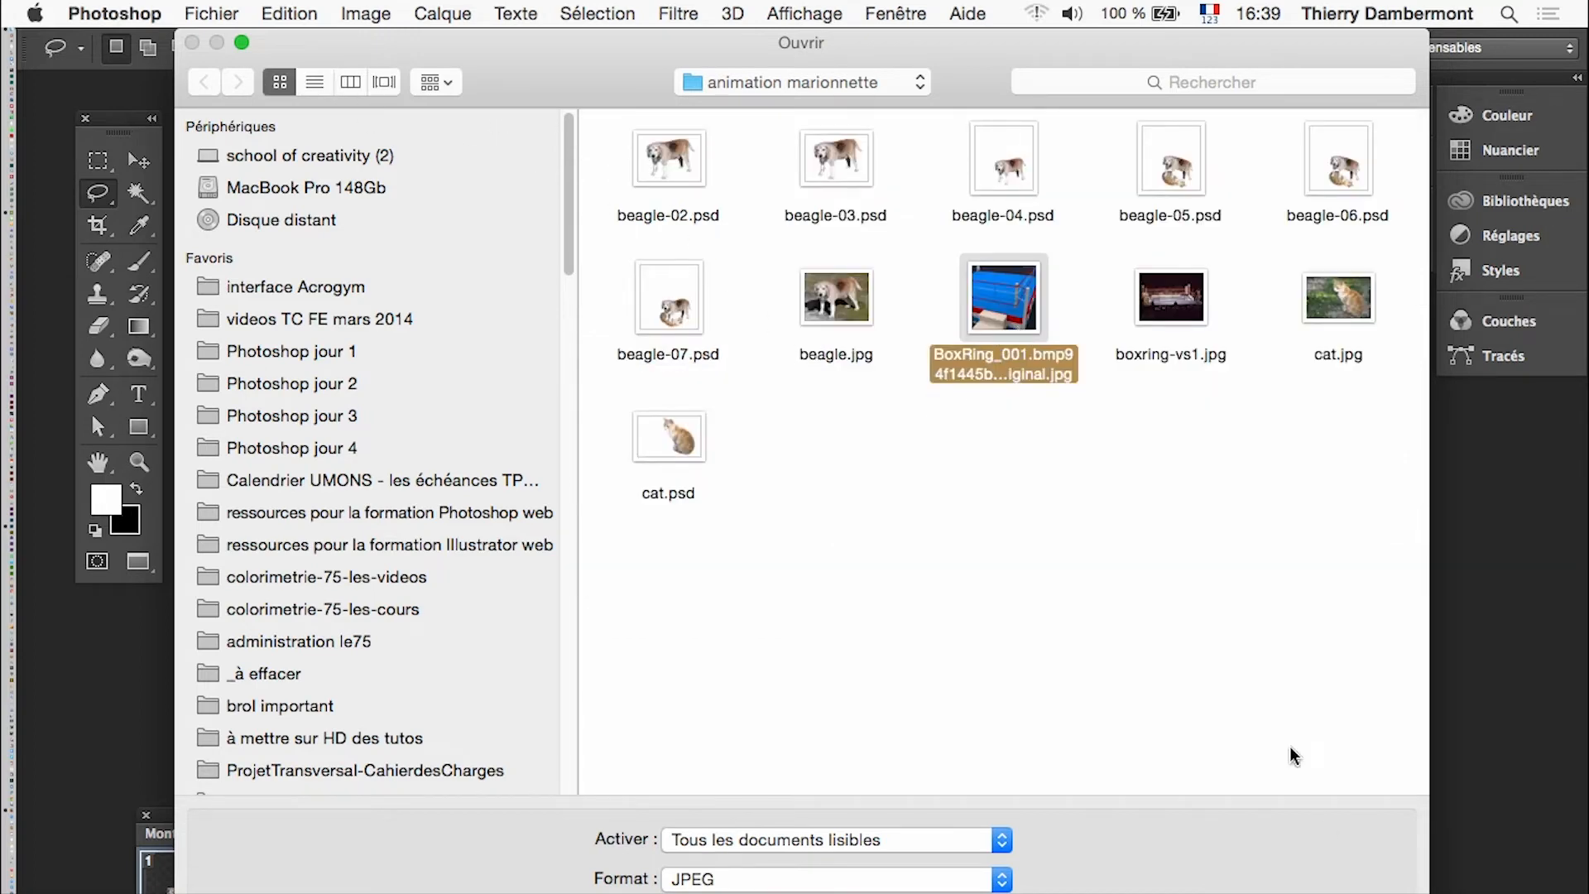
{"action": "key", "text": "Return"}
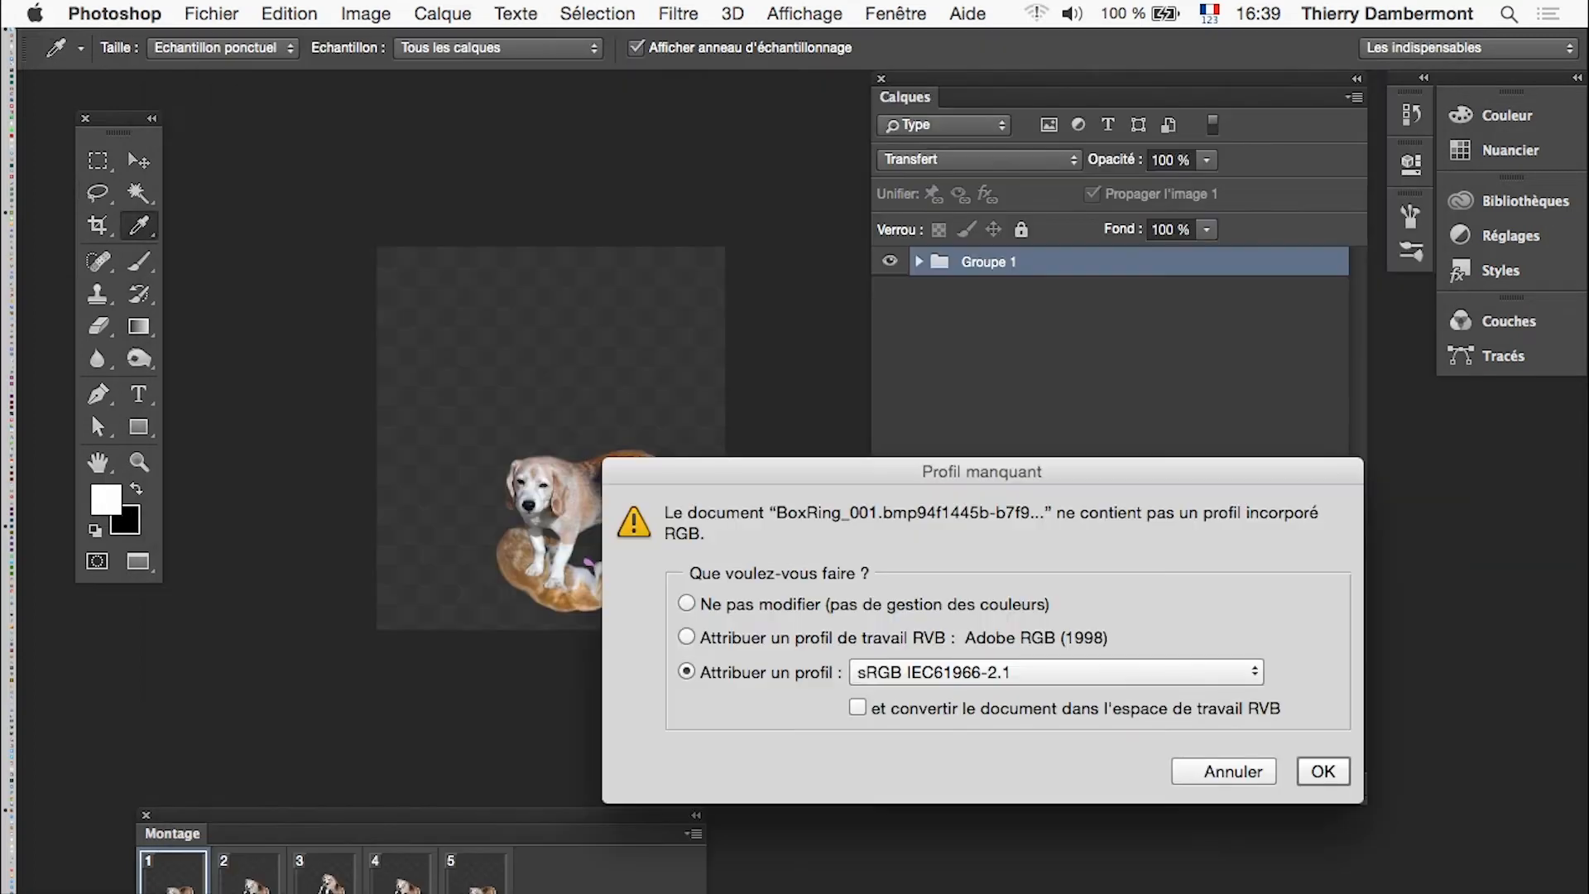
{"action": "left_click", "coordinate": [1307, 774]}
Step: Leave full-screen display and detach the boxing ring image into its own window beside beagle-07.psd
{"action": "key", "text": "l"}
{"action": "left_click", "coordinate": [571, 427], "text": "alt"}
{"action": "left_click_drag", "start_coordinate": [782, 499], "coordinate": [501, 486]}
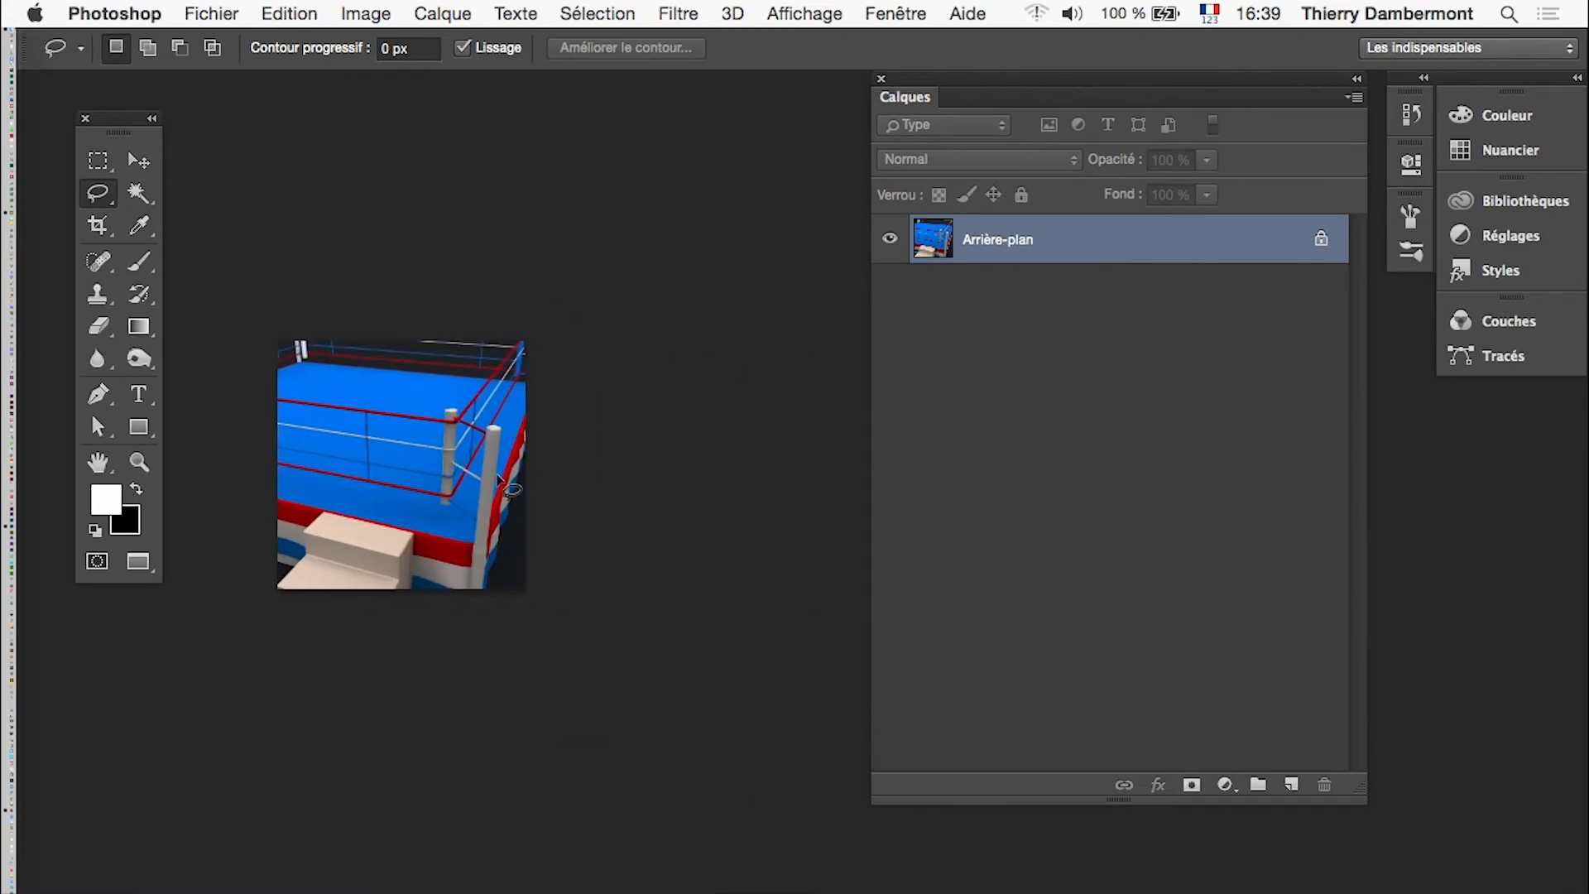
{"action": "key", "text": "f"}
{"action": "key", "text": "f"}
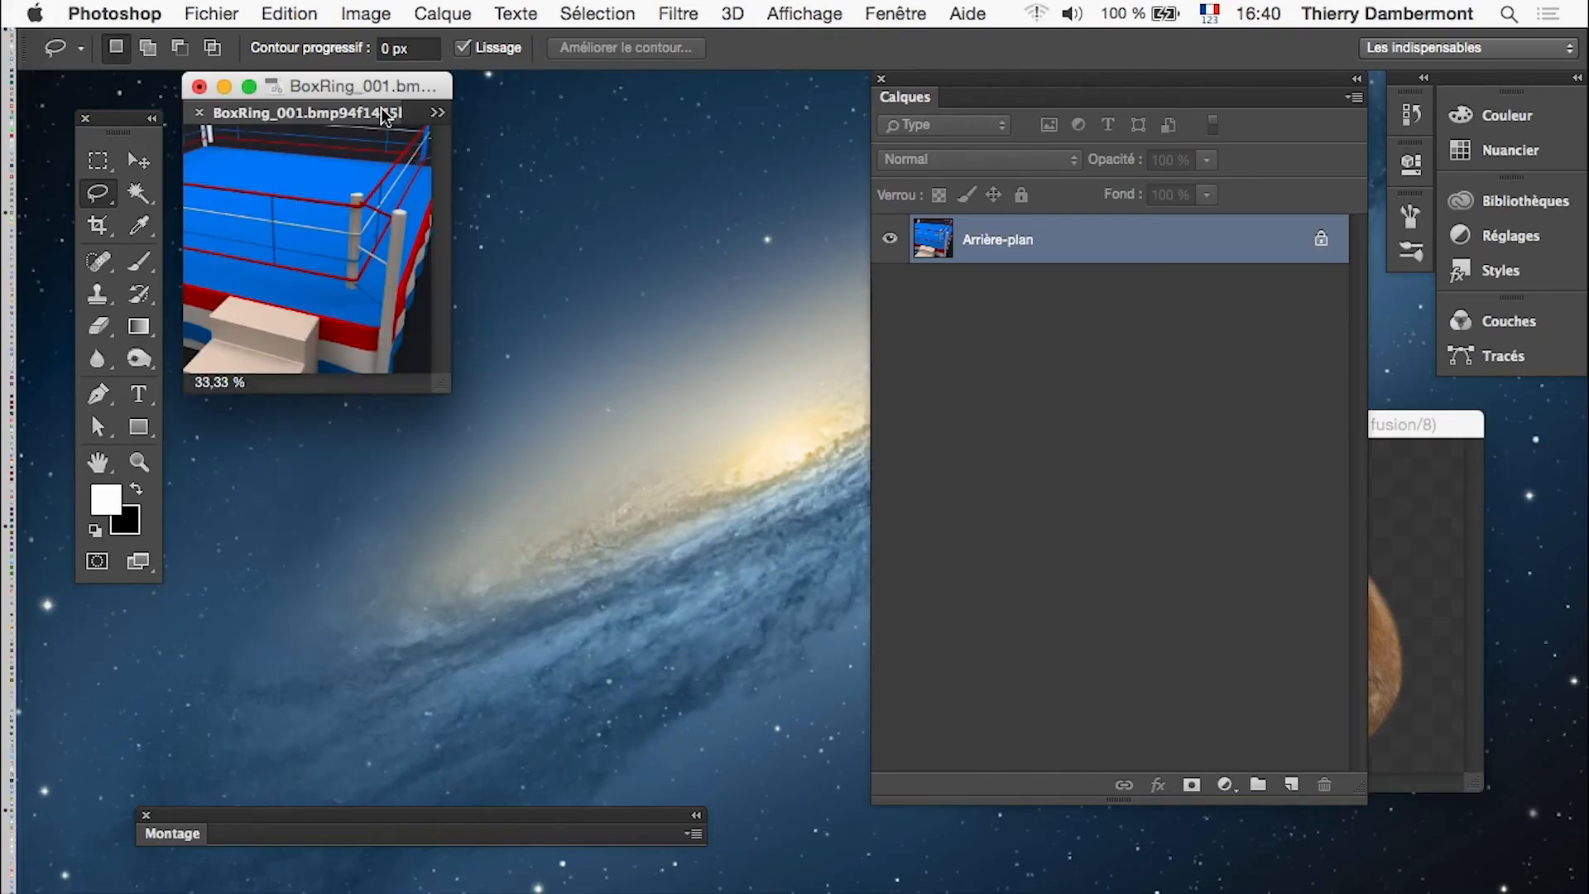
{"action": "left_click_drag", "start_coordinate": [360, 110], "coordinate": [725, 219]}
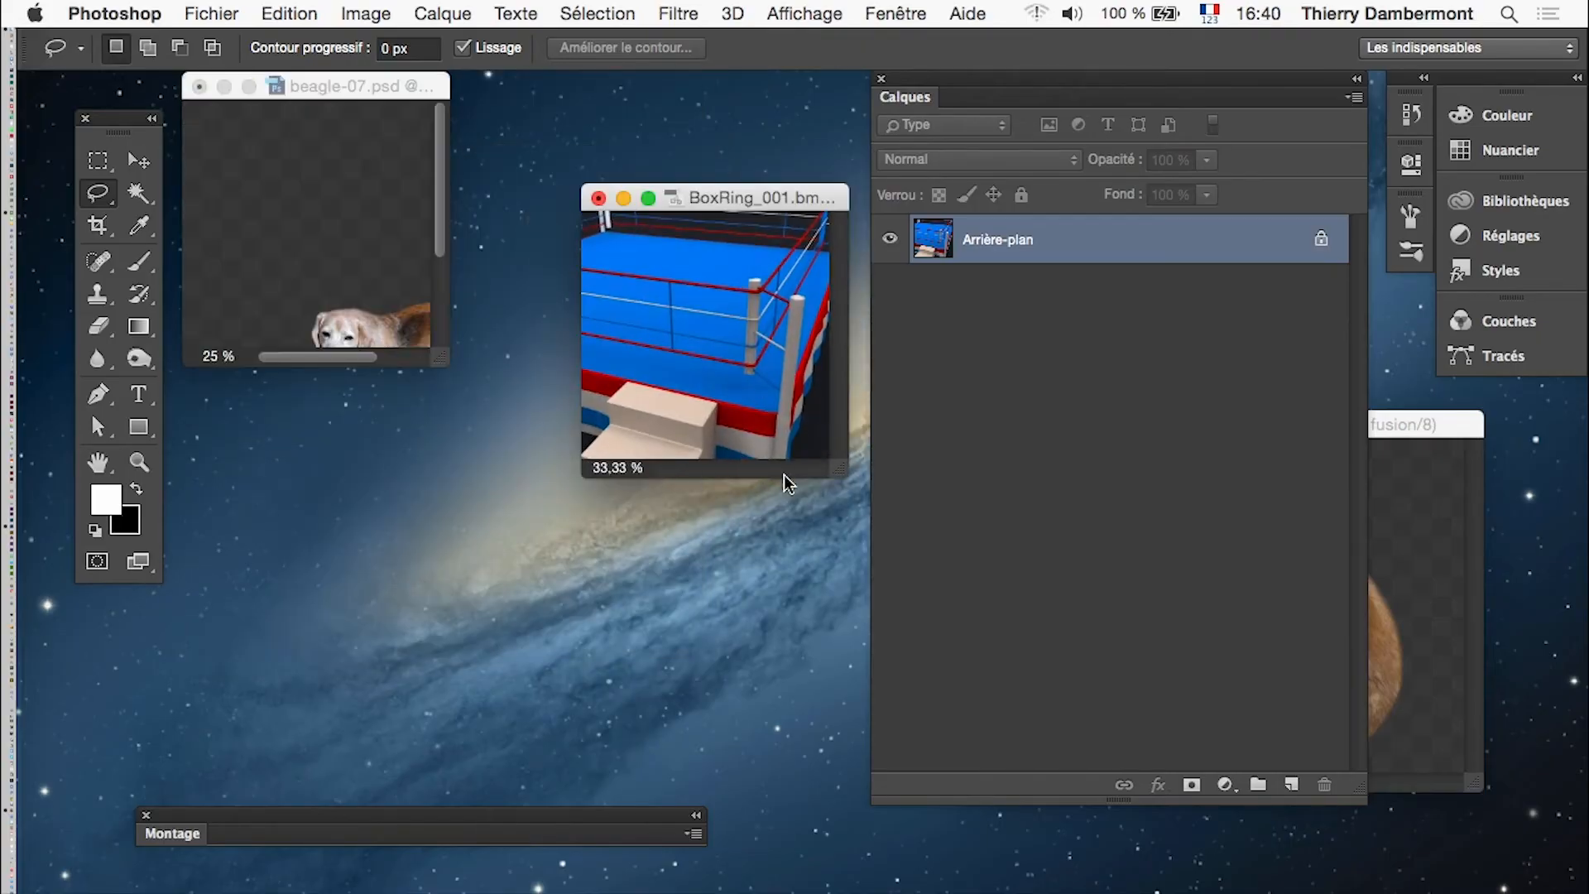
Step: Check the boxing ring's image size and return to the beagle-07.psd document
{"action": "left_click", "coordinate": [365, 14]}
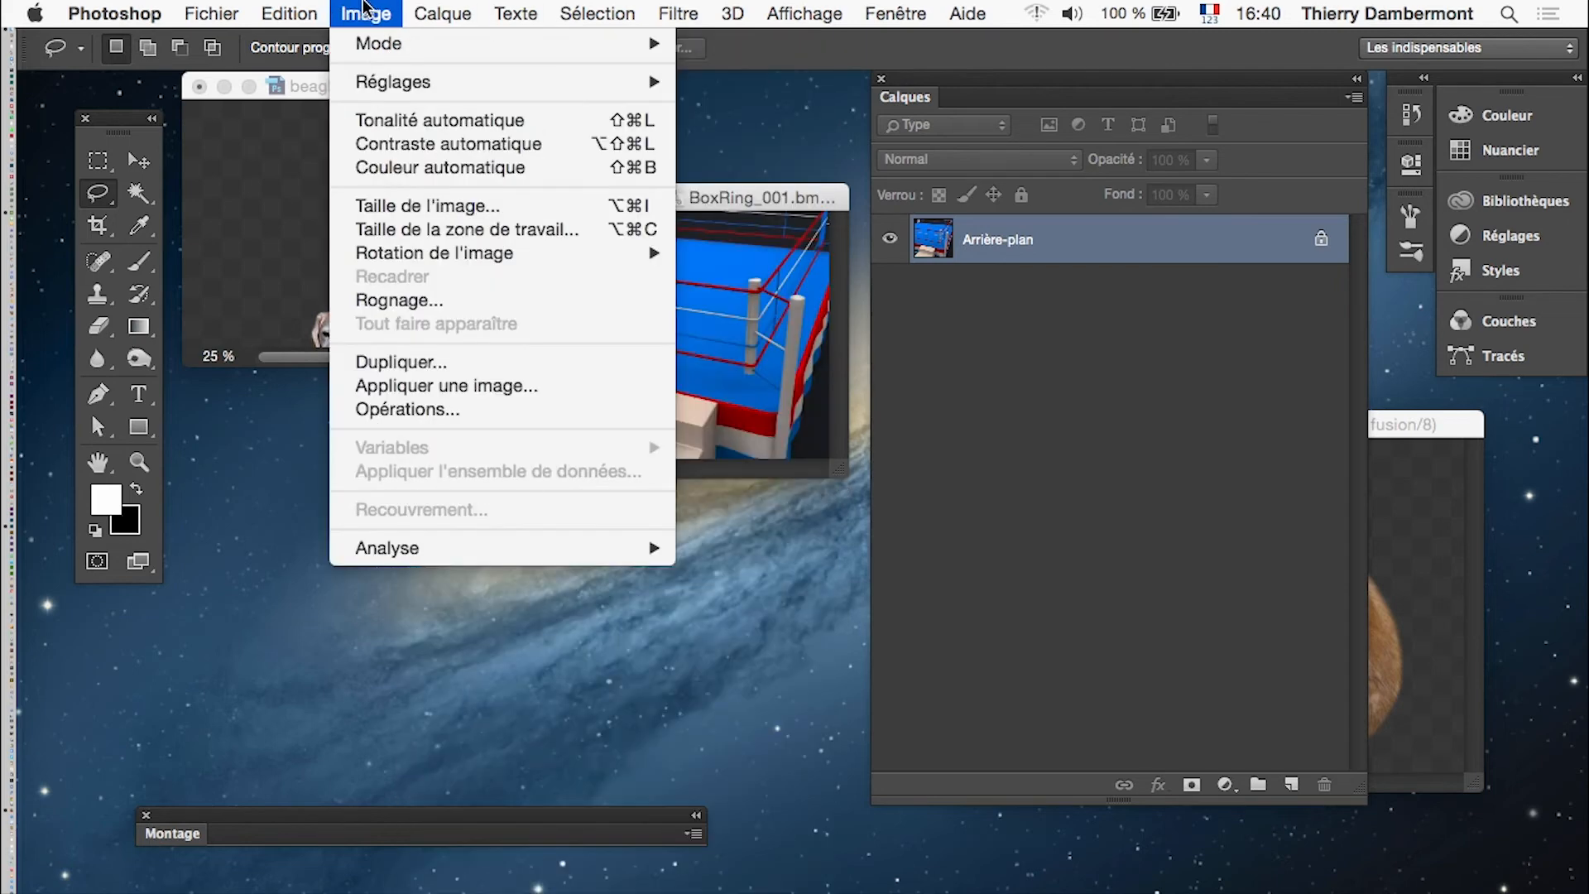
{"action": "left_click", "coordinate": [414, 205]}
{"action": "left_click", "coordinate": [1198, 746]}
{"action": "left_click", "coordinate": [679, 328], "text": "alt"}
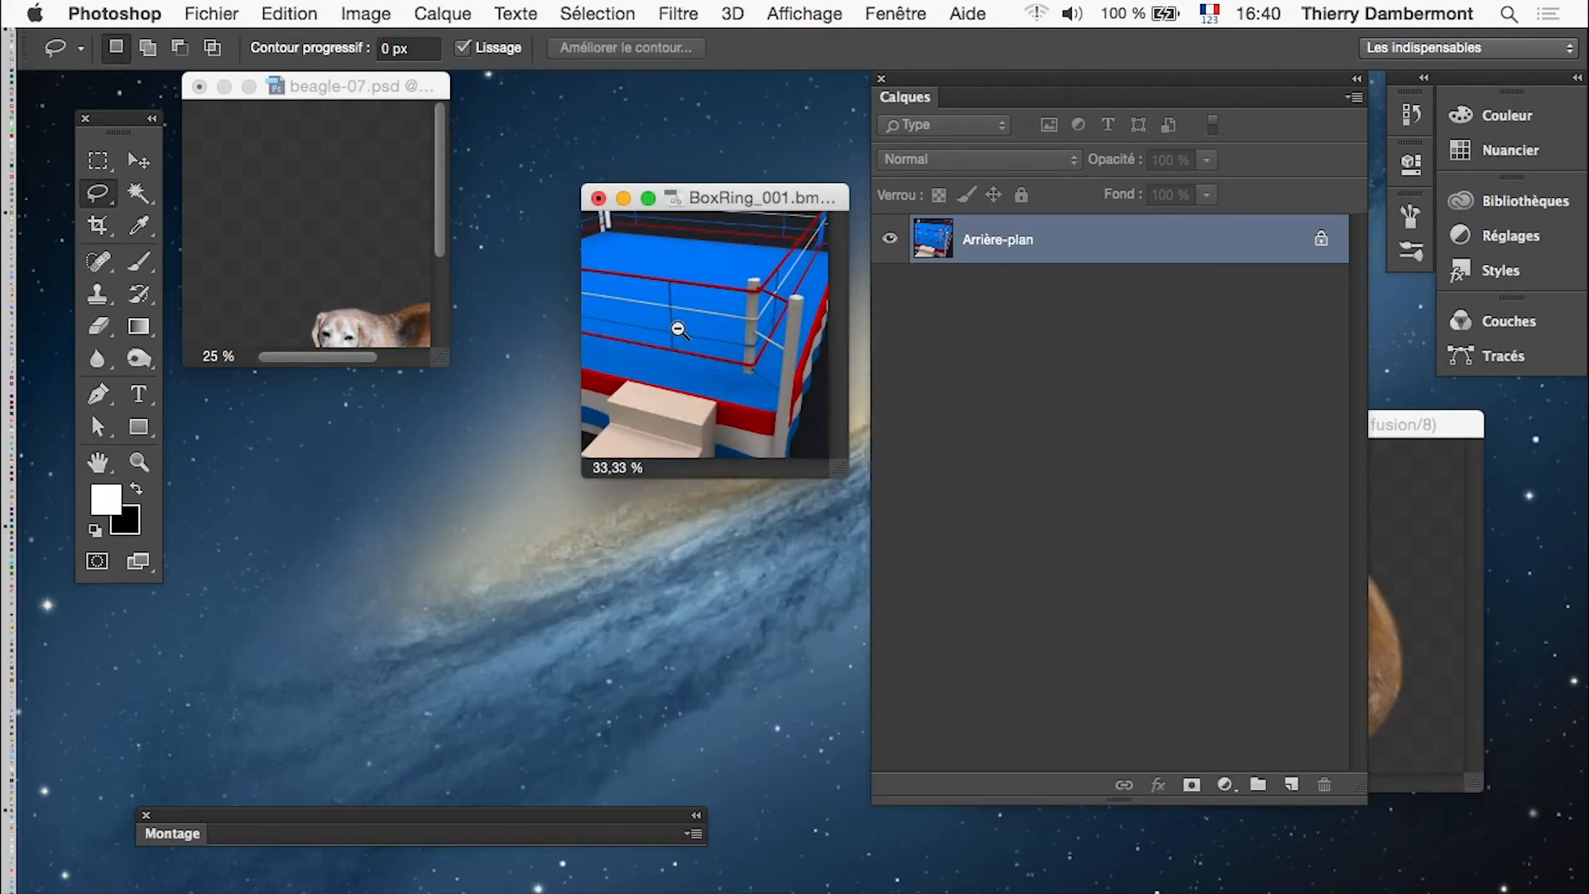
{"action": "left_click", "coordinate": [679, 328], "text": "alt"}
{"action": "left_click", "coordinate": [332, 96]}
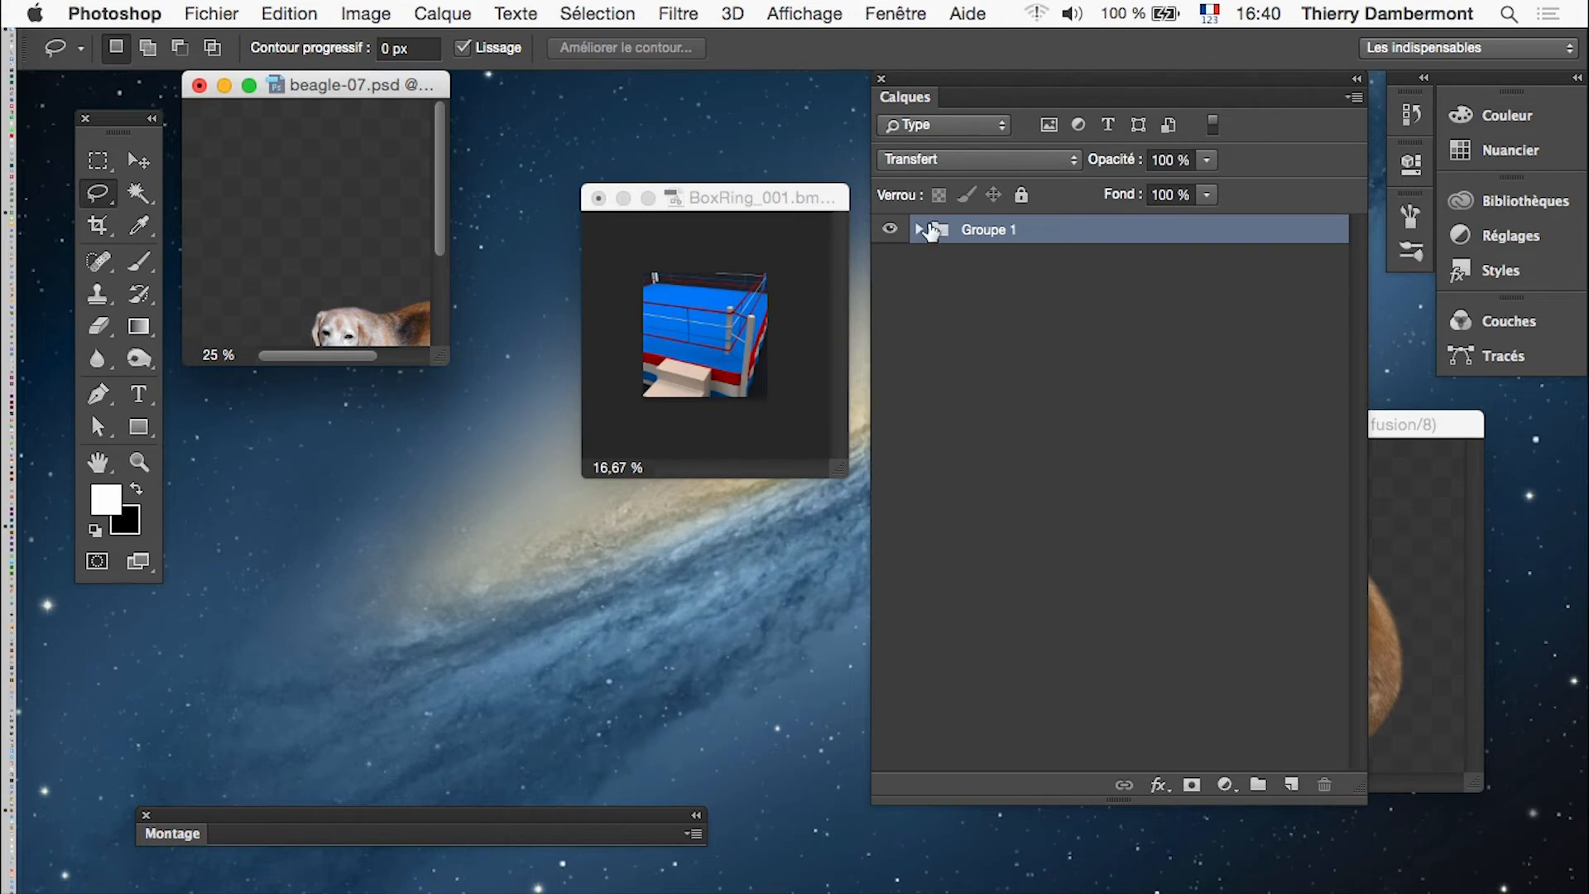
Step: Copy Groupe 1 from beagle-07.psd into the BoxRing_001 image and show that document in full-screen display
{"action": "left_click_drag", "start_coordinate": [938, 235], "coordinate": [745, 310]}
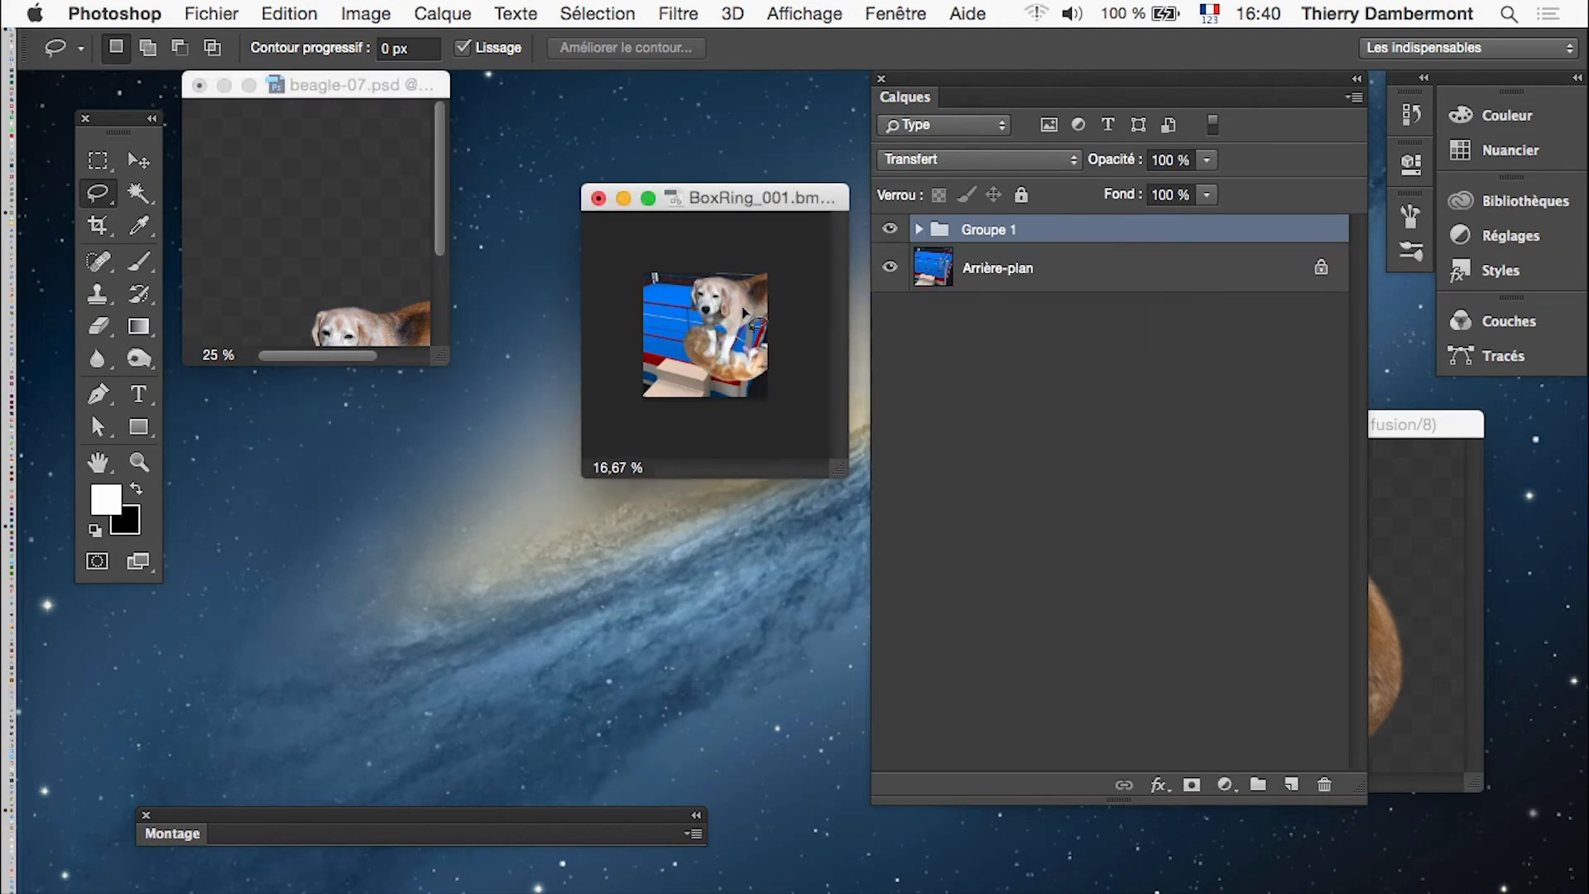
{"action": "left_click_drag", "start_coordinate": [723, 197], "coordinate": [636, 181]}
{"action": "key", "text": "f"}
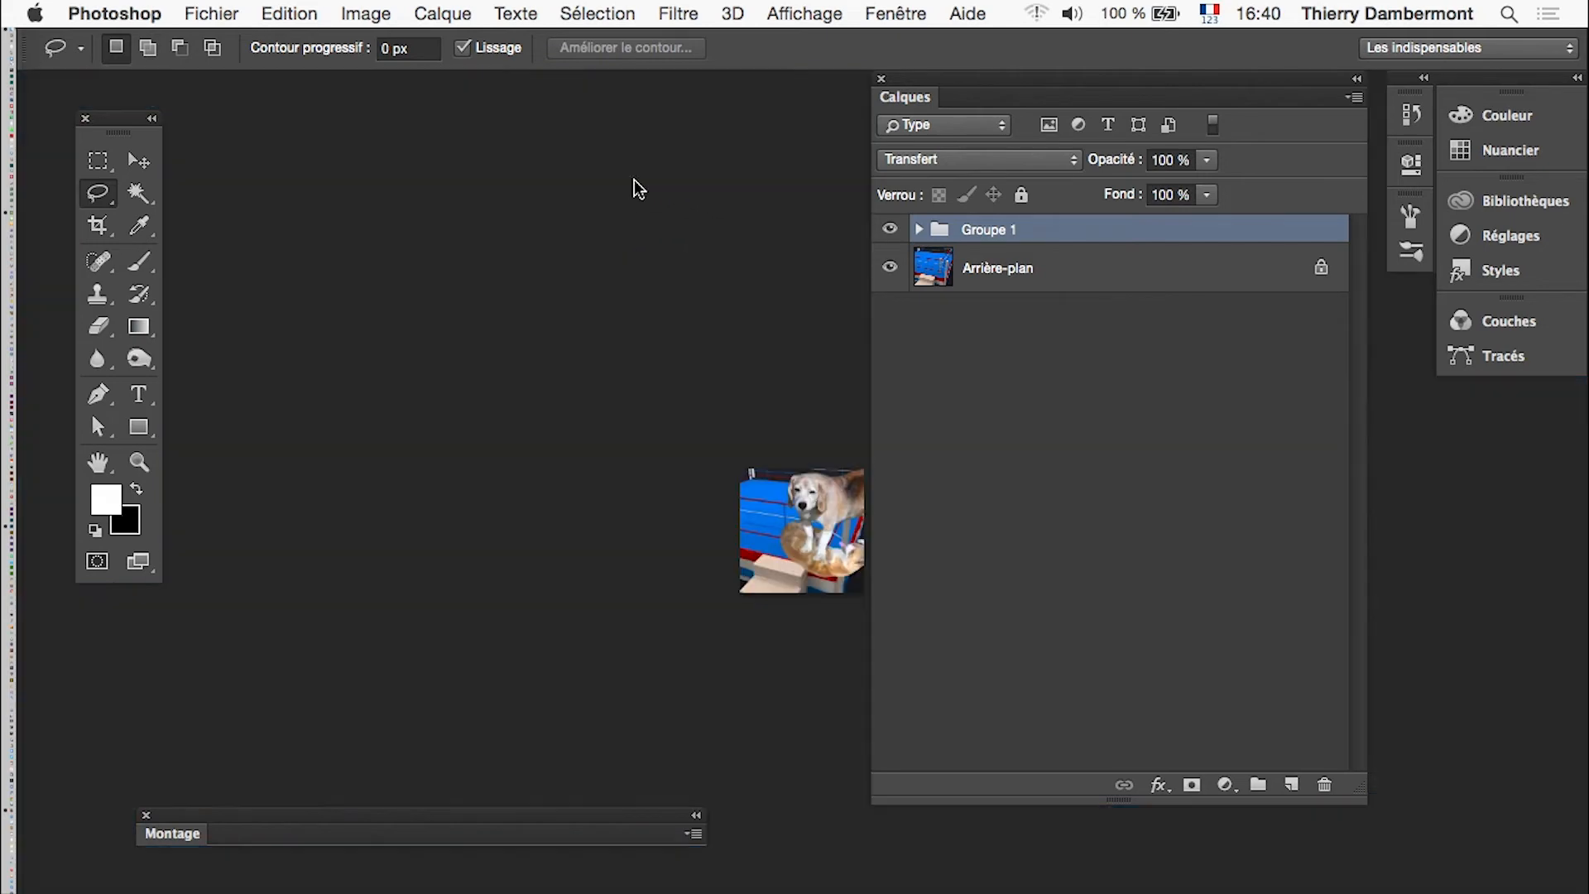
{"action": "left_click", "coordinate": [98, 462]}
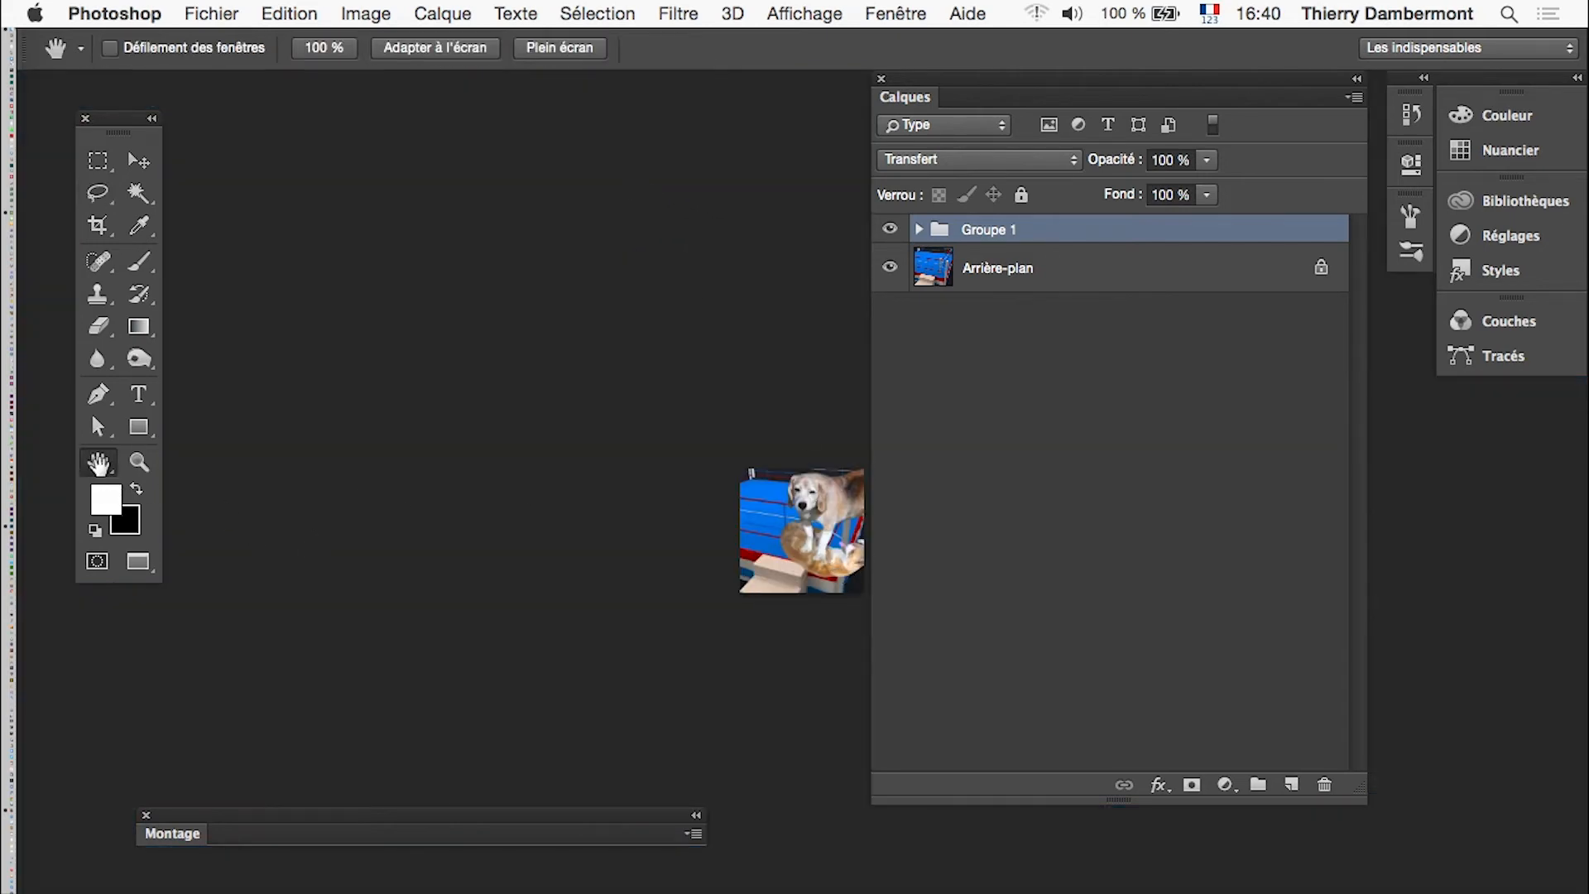
{"action": "left_click_drag", "start_coordinate": [796, 553], "coordinate": [574, 547]}
{"action": "left_click", "coordinate": [139, 462]}
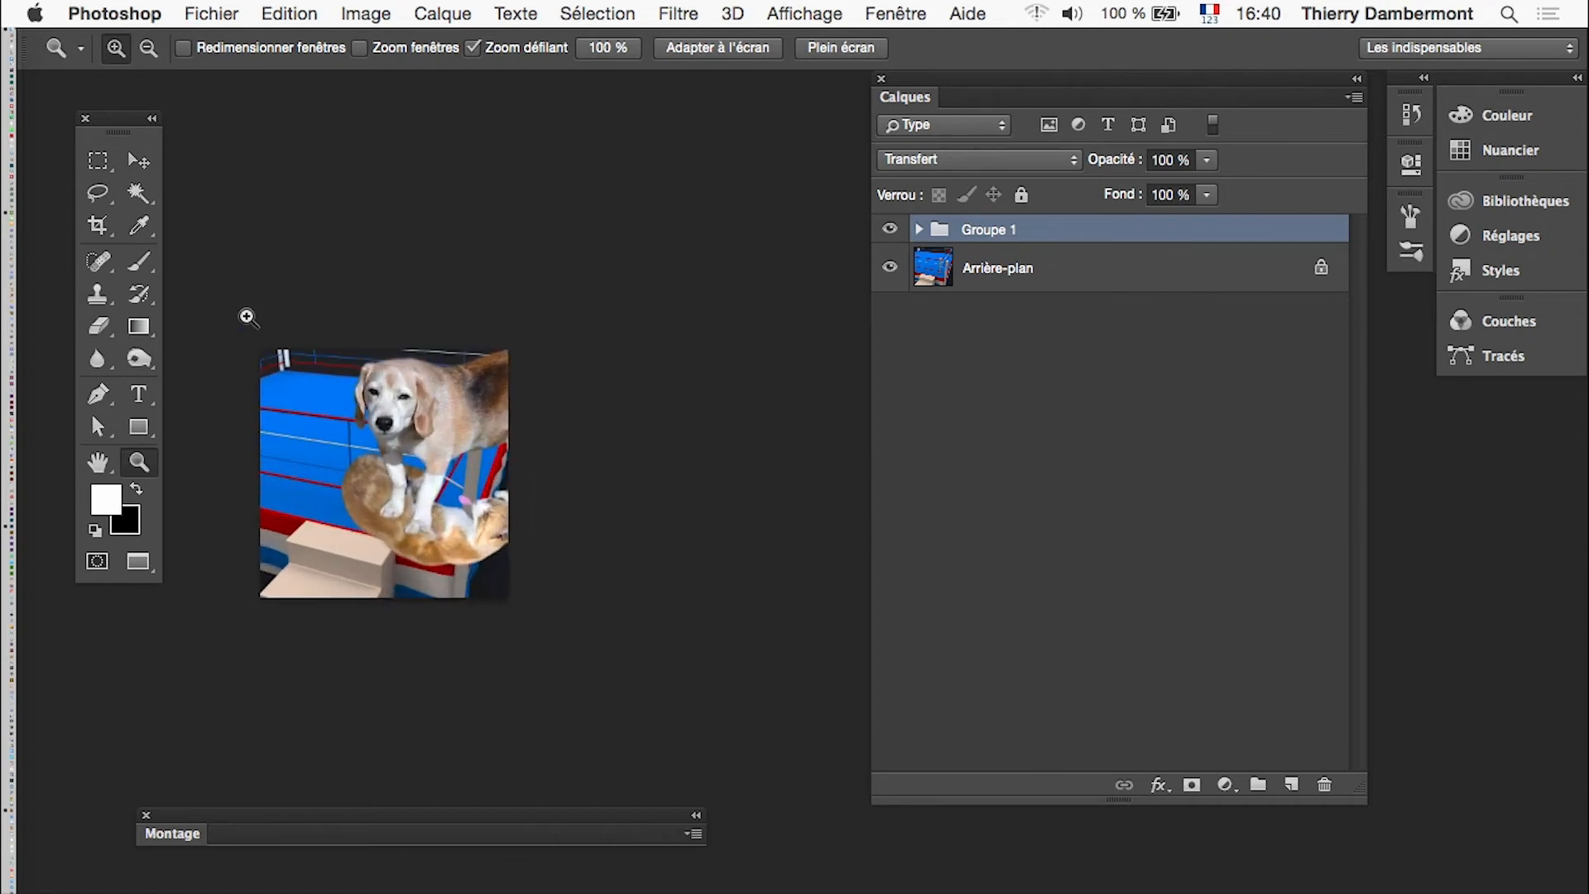
Step: Extend the boxing ring canvas rightward and downward with the Crop tool to about 53 by 34 cm
{"action": "left_click", "coordinate": [138, 160]}
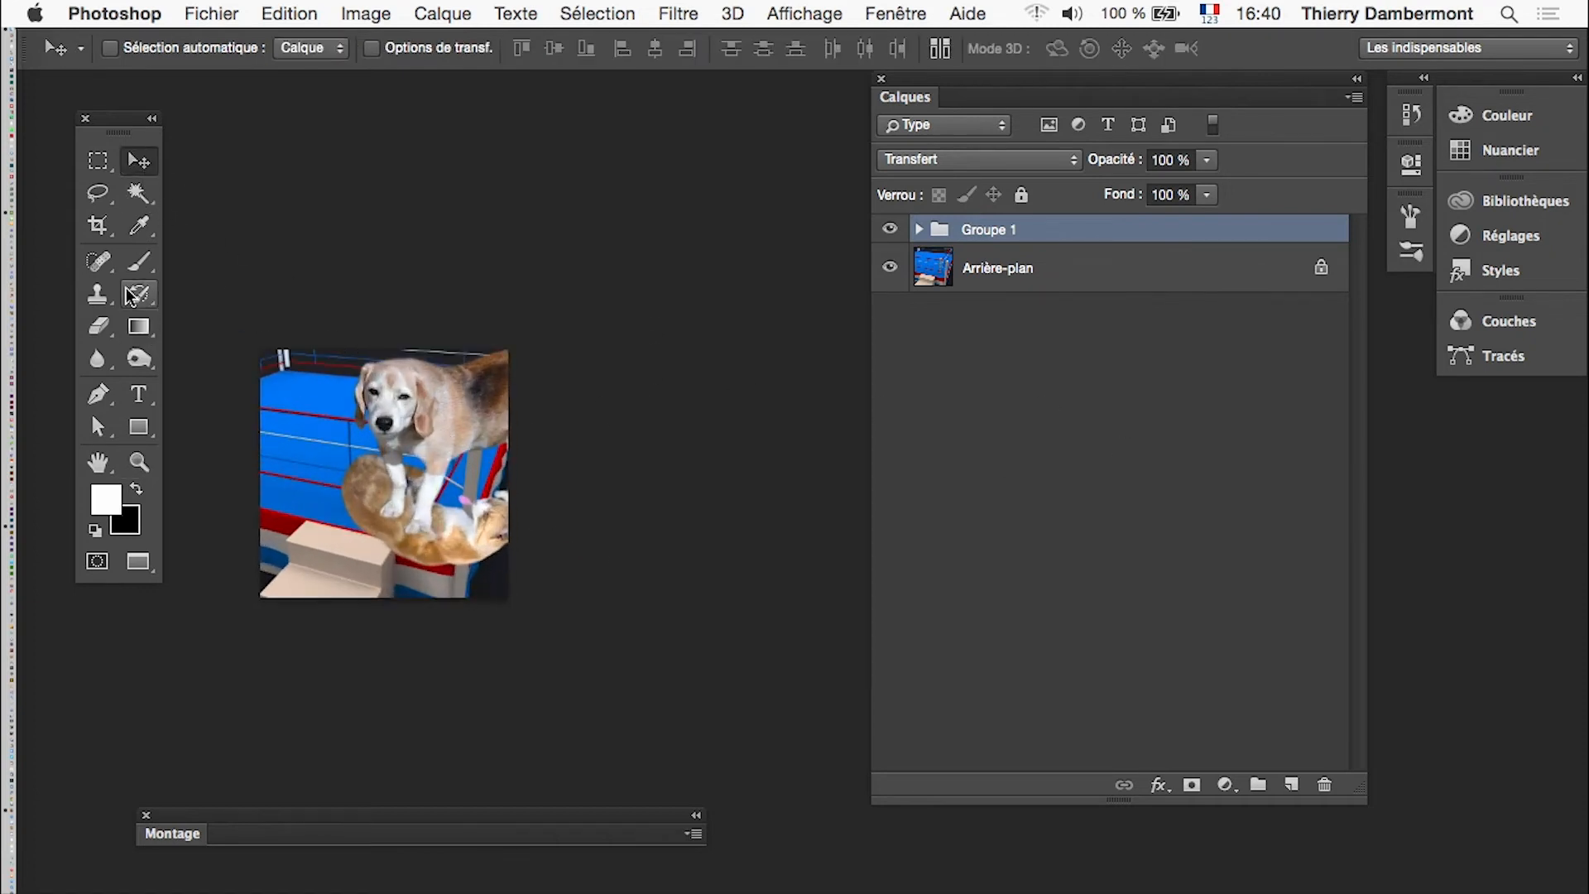
{"action": "left_click", "coordinate": [98, 225]}
{"action": "left_click_drag", "start_coordinate": [510, 598], "coordinate": [700, 673]}
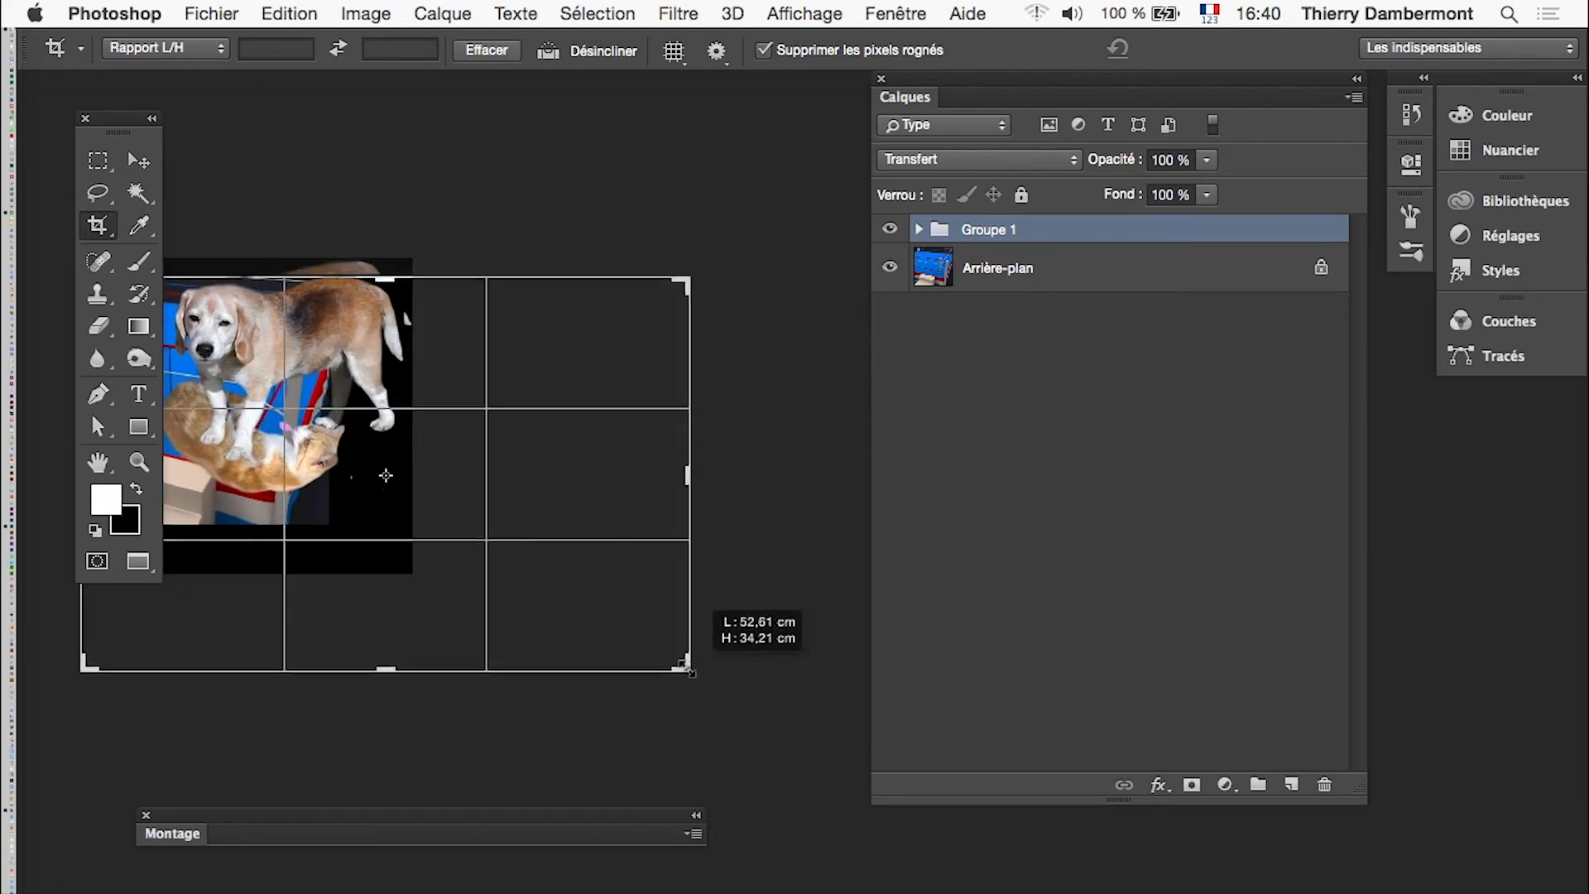
{"action": "left_click_drag", "start_coordinate": [539, 561], "coordinate": [672, 605]}
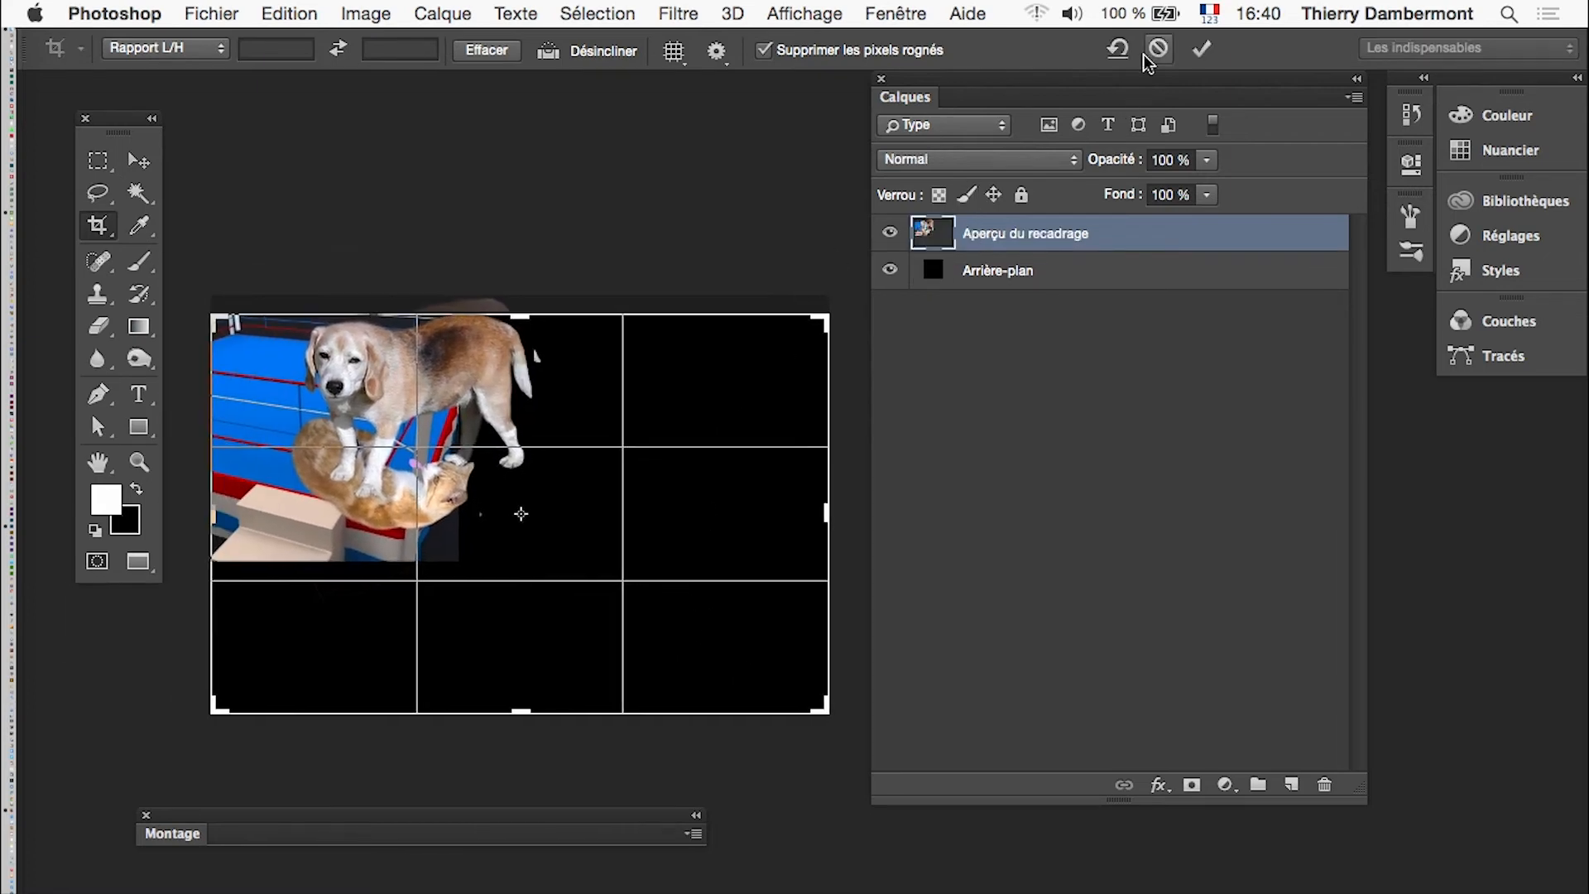
{"action": "left_click", "coordinate": [1202, 49]}
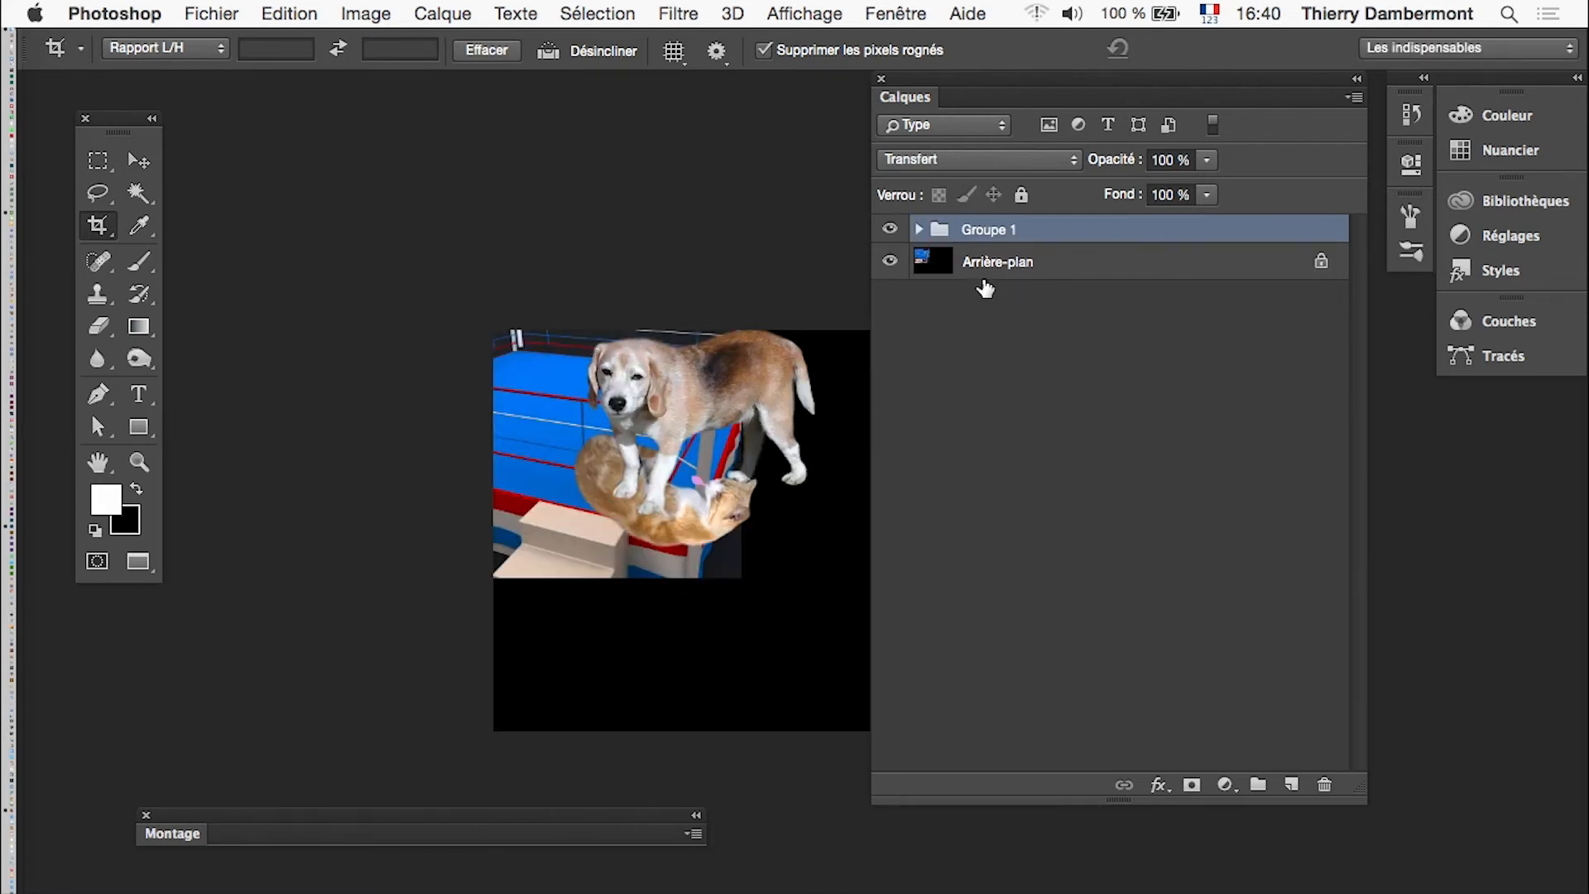
Step: Convert the boxing ring's Arrière-plan into an ordinary layer, keeping the default name
{"action": "left_click_drag", "start_coordinate": [497, 427], "coordinate": [383, 388]}
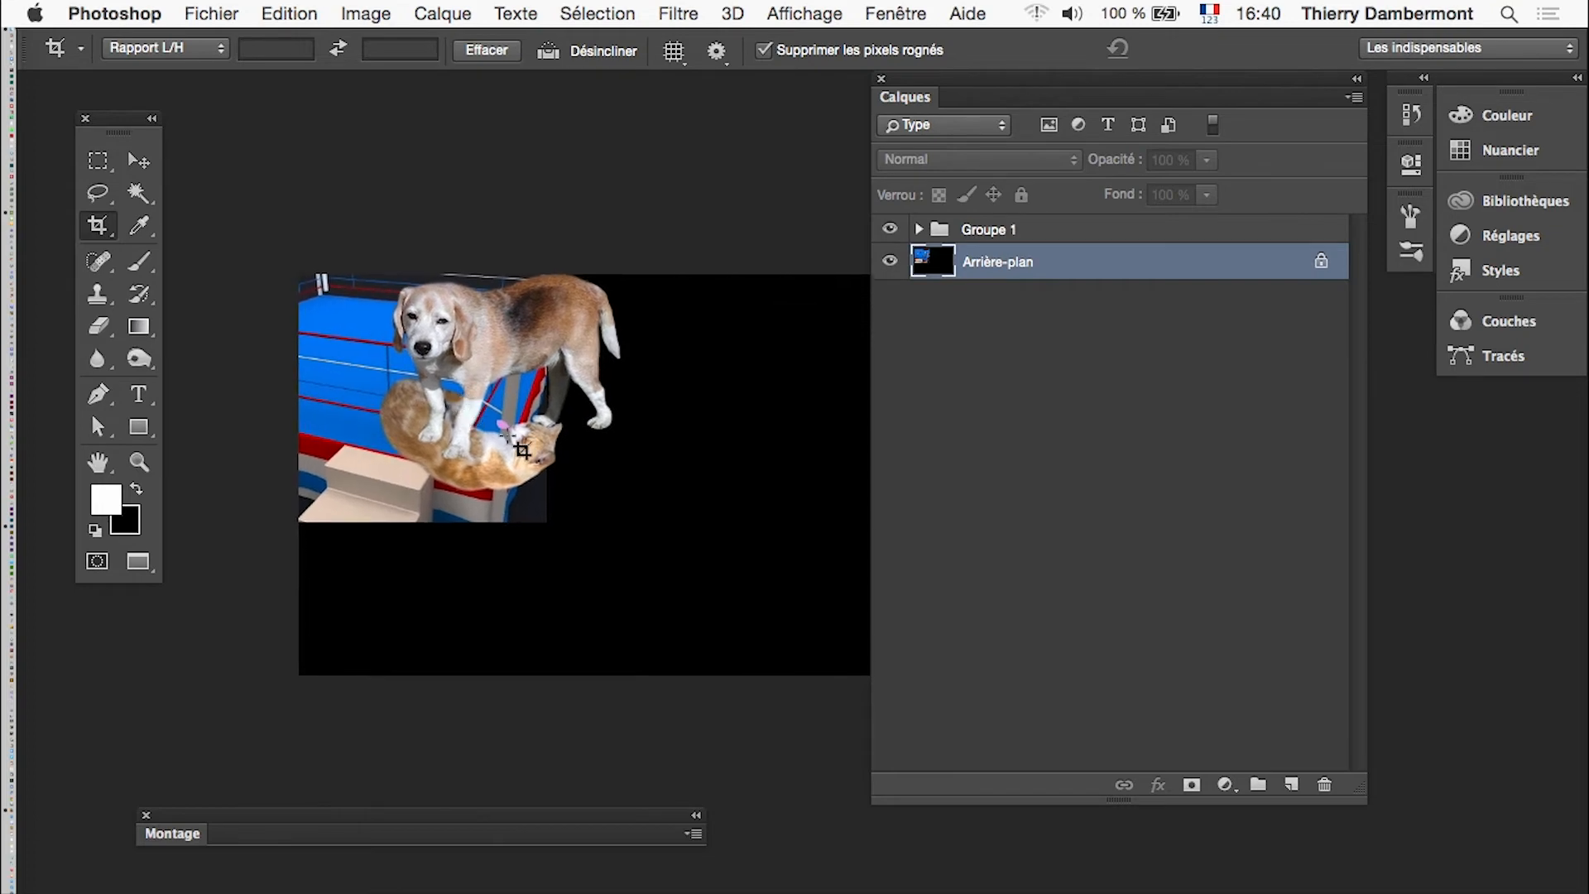
{"action": "left_click_drag", "start_coordinate": [930, 73], "coordinate": [1101, 99]}
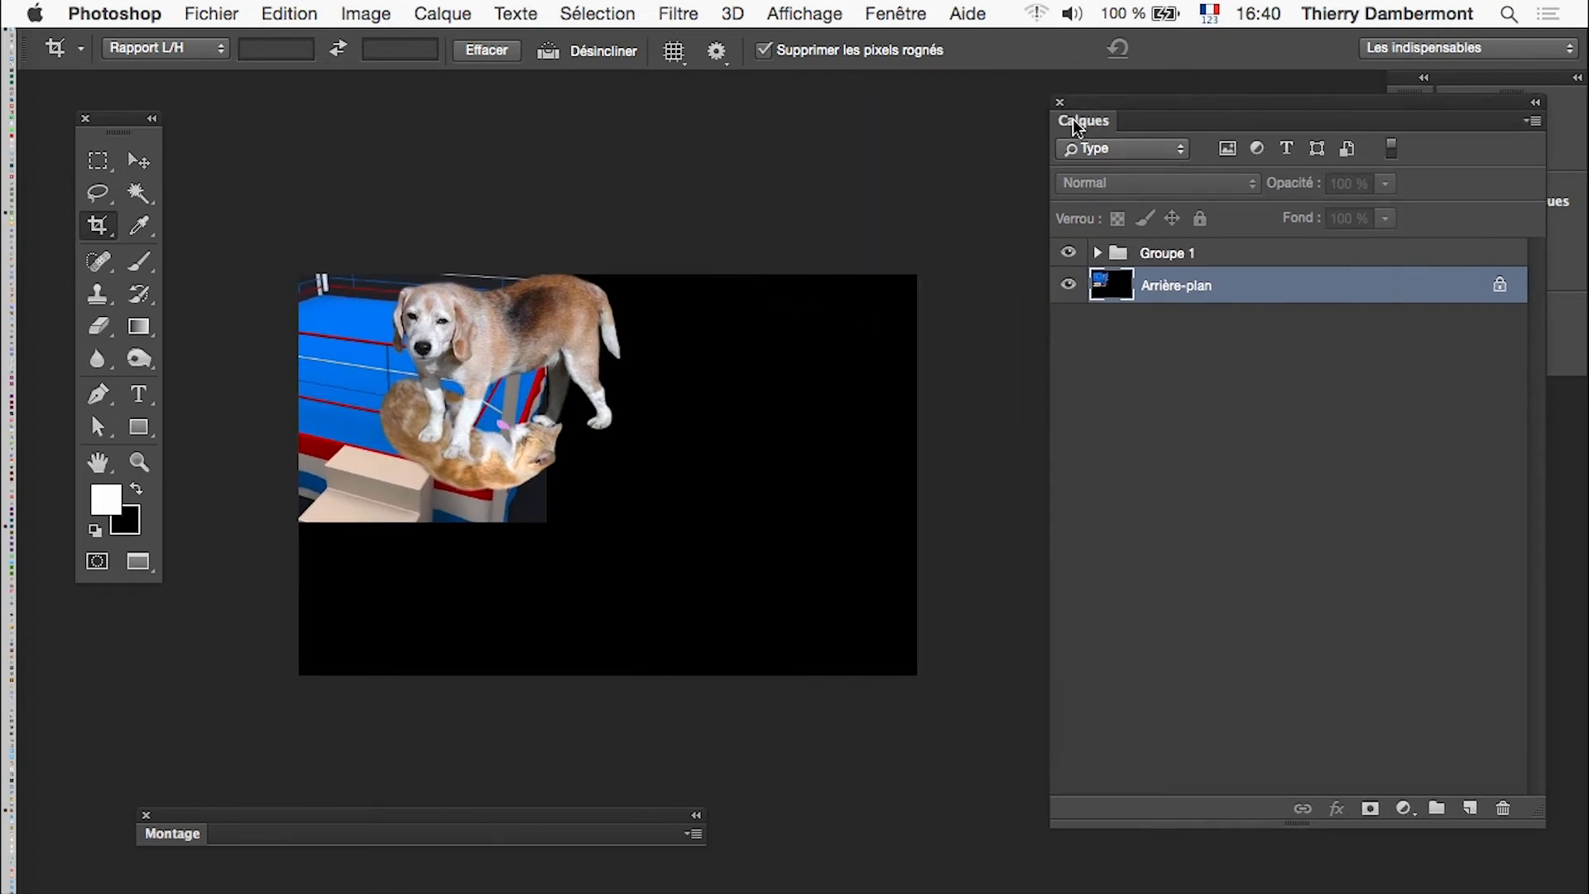
{"action": "double_click", "coordinate": [1214, 286]}
{"action": "key", "text": "Return"}
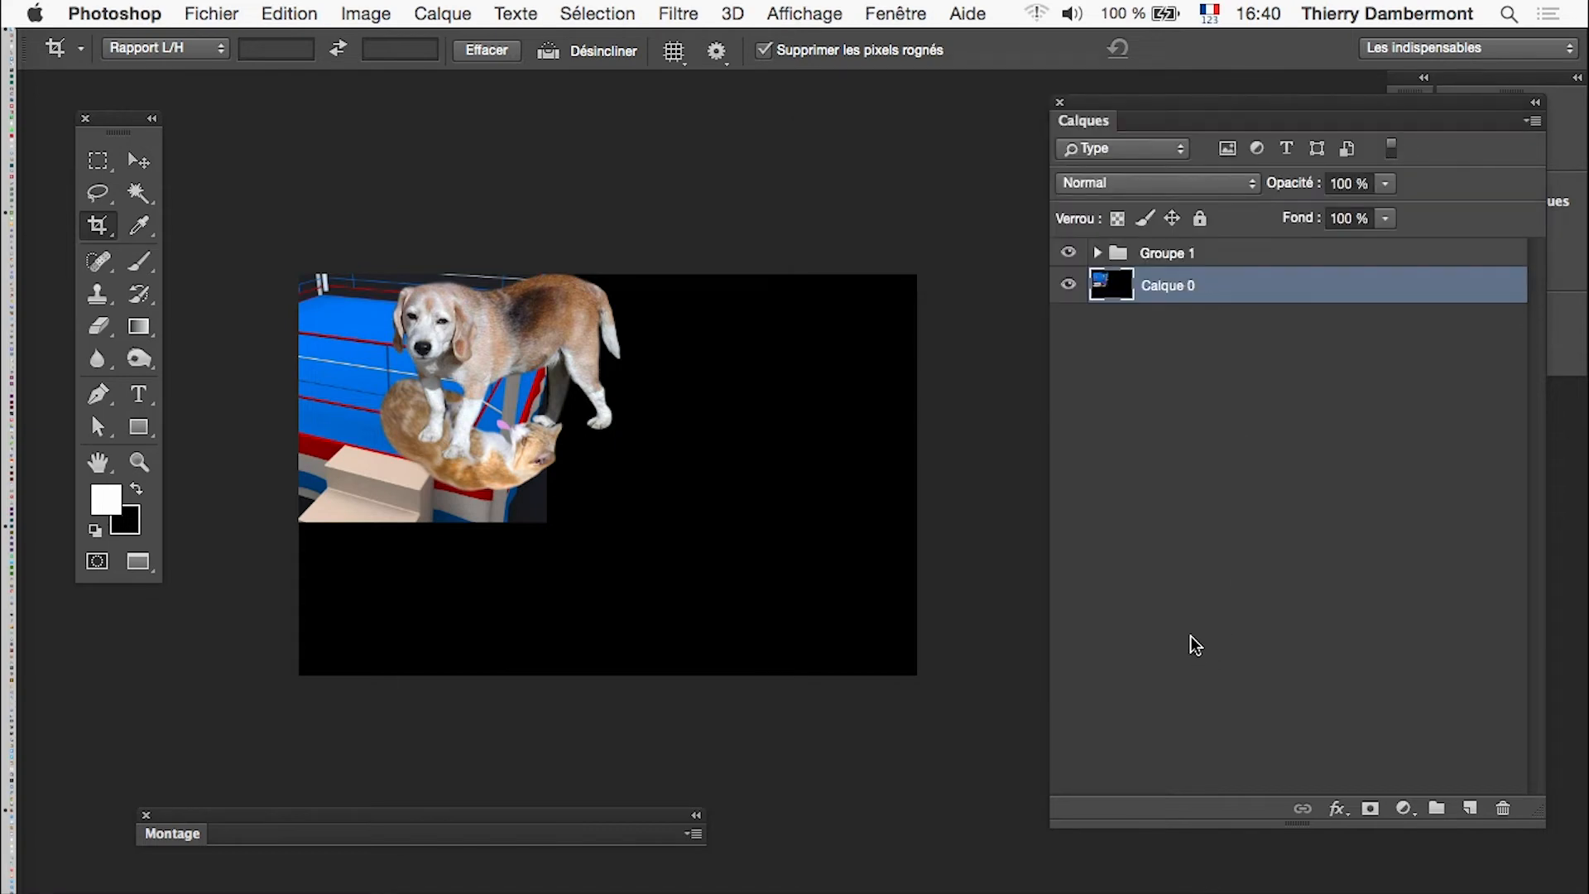
Step: Scale the boxing ring layer Calque 0 from its upper-left corner to 169.47 % width and 169.48 % height
{"action": "key", "text": "super+t"}
{"action": "left_click_drag", "start_coordinate": [908, 678], "coordinate": [1165, 750]}
{"action": "key", "text": "super+minus"}
{"action": "key", "text": "super+minus"}
{"action": "key", "text": "super+minus"}
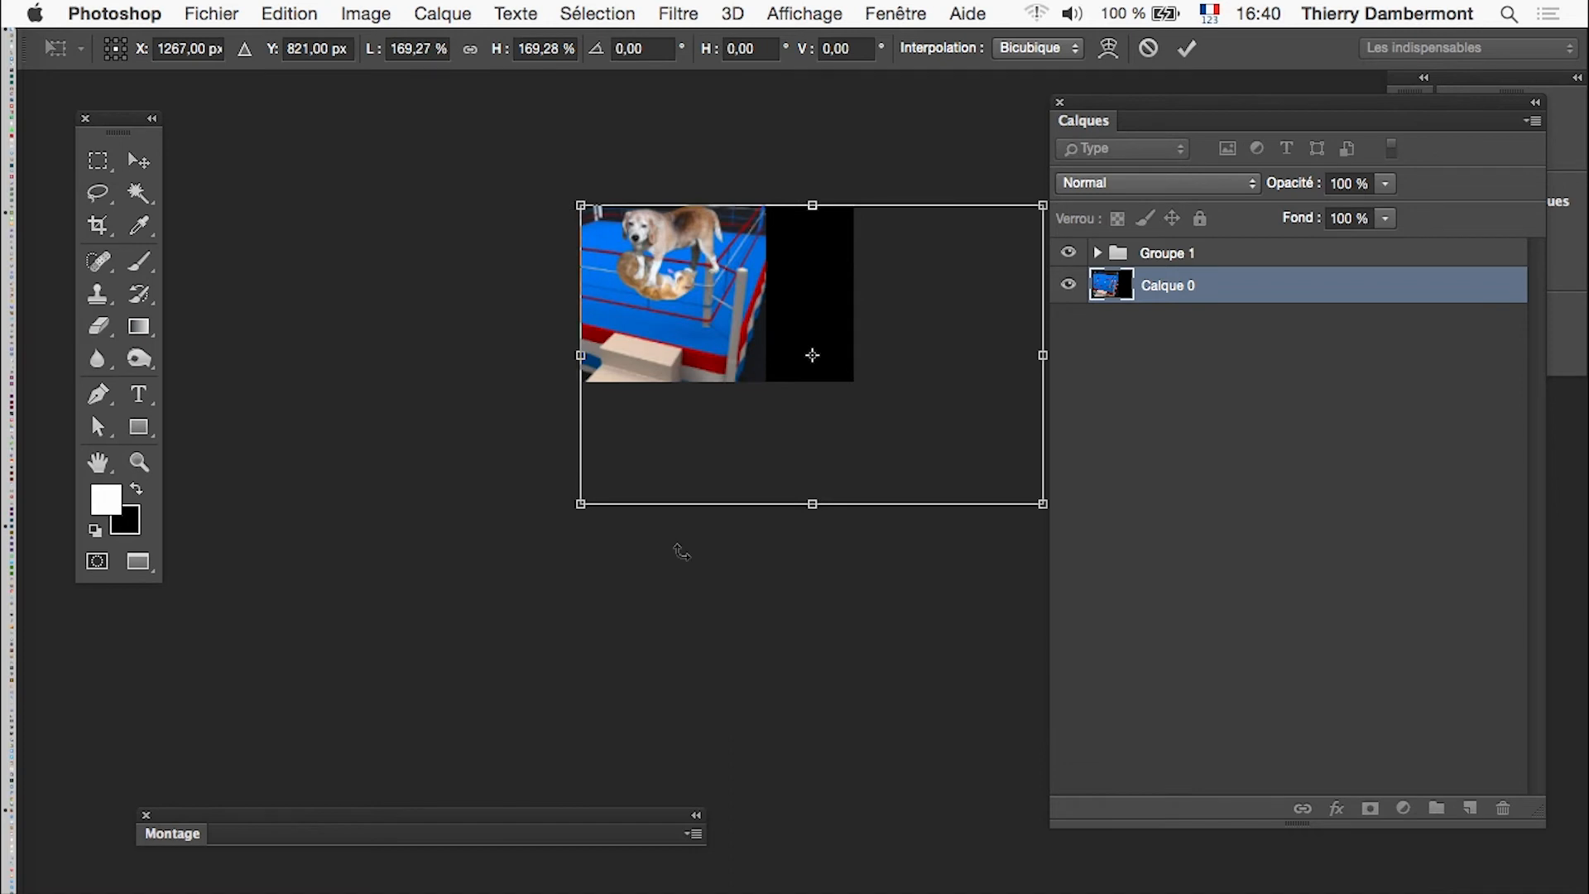
{"action": "left_click_drag", "start_coordinate": [578, 544], "coordinate": [360, 621]}
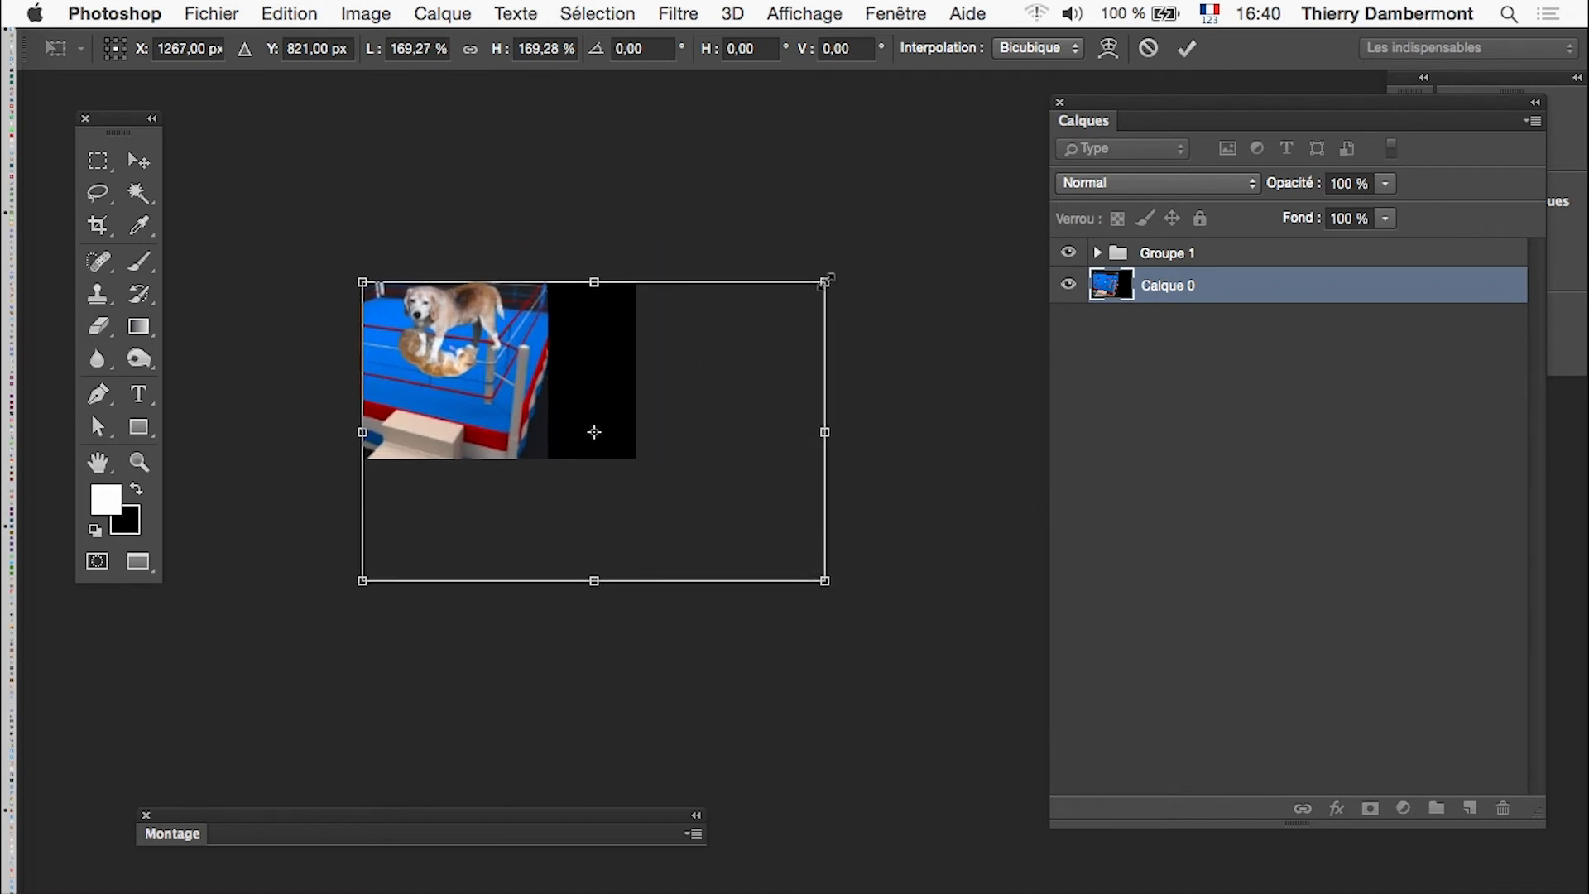
{"action": "mouse_move", "coordinate": [826, 280]}
{"action": "left_mouse_down"}
{"action": "mouse_move", "coordinate": [894, 234]}
{"action": "mouse_move", "coordinate": [823, 284]}
{"action": "mouse_move", "coordinate": [837, 296]}
{"action": "left_mouse_up"}
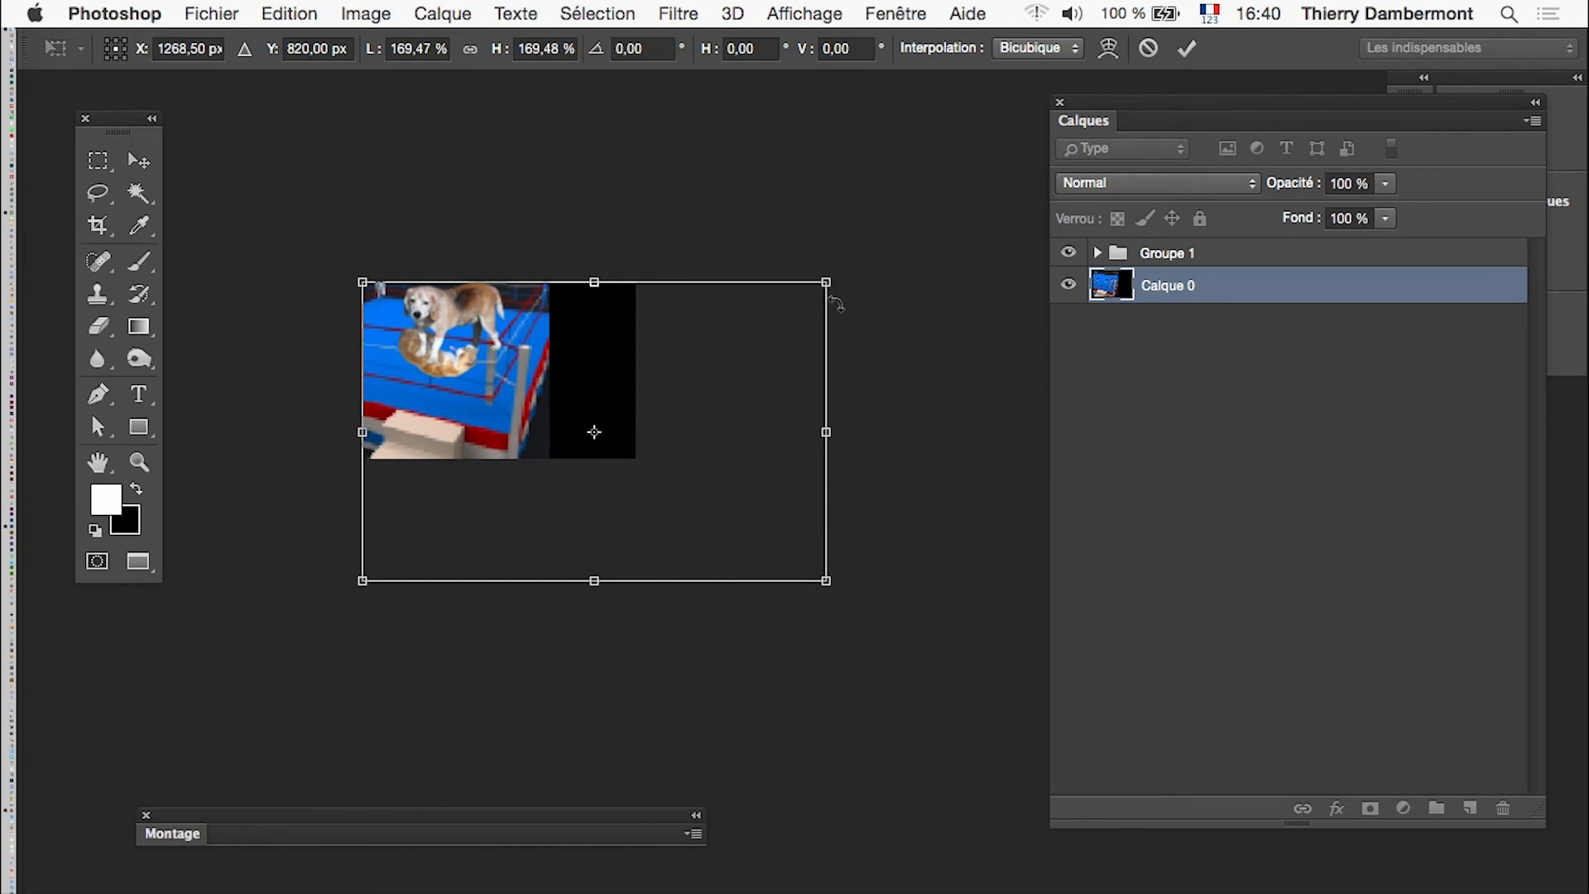
{"action": "left_click", "coordinate": [1187, 48]}
Step: Move Groupe 1 slightly down and to the left so the dog and cat sit inside the ring
{"action": "left_click", "coordinate": [1119, 258]}
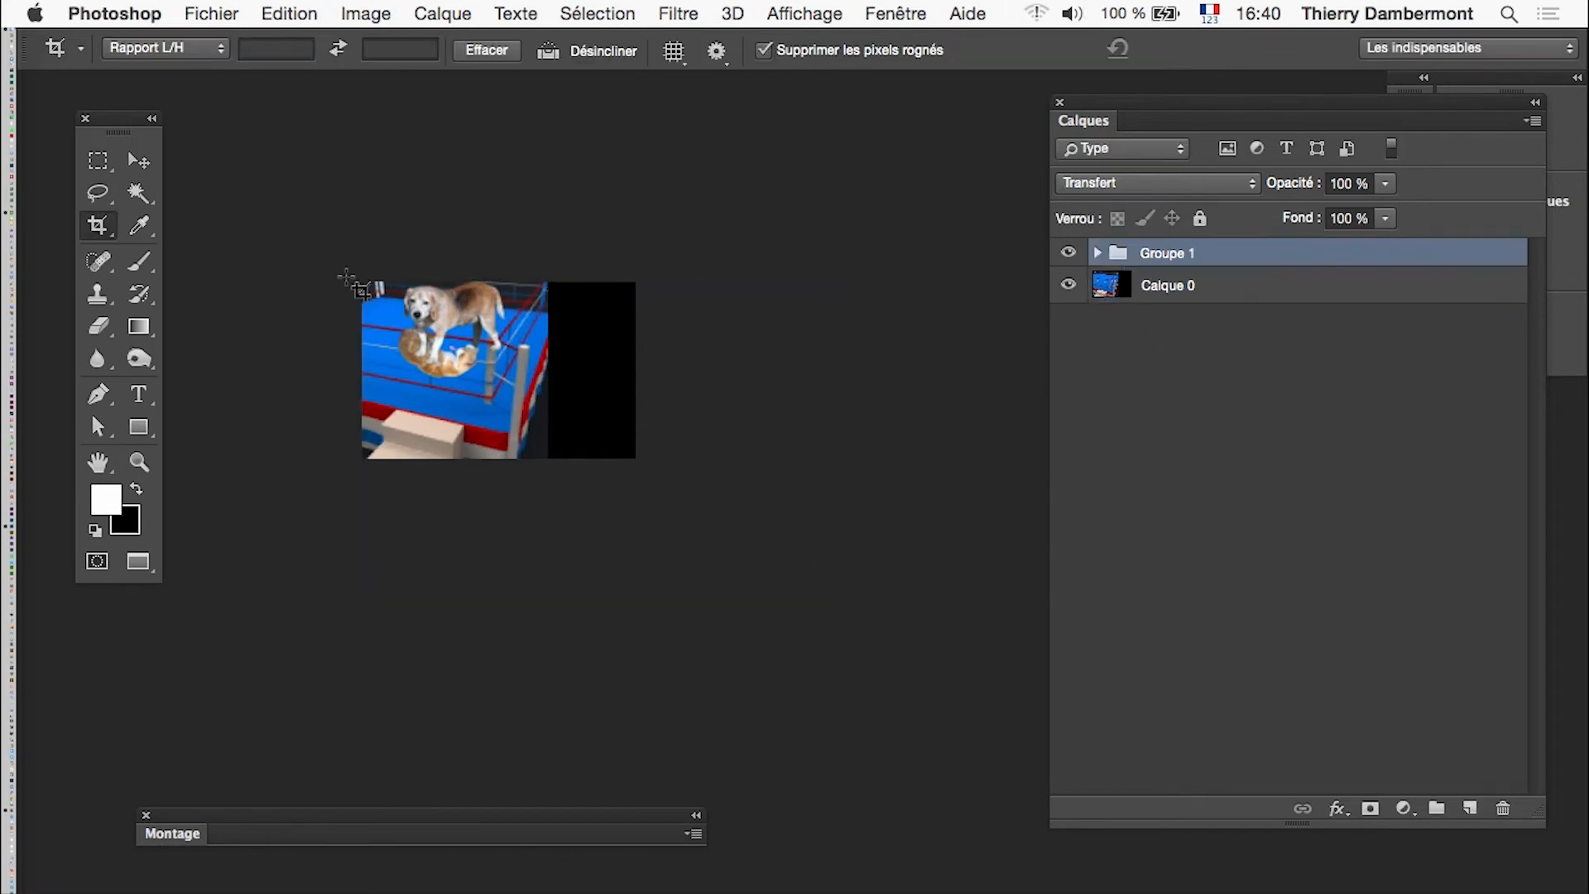
{"action": "left_click", "coordinate": [159, 174]}
{"action": "left_click_drag", "start_coordinate": [456, 306], "coordinate": [413, 351]}
{"action": "left_click", "coordinate": [457, 341], "text": "super"}
{"action": "left_click", "coordinate": [430, 371], "text": "super"}
{"action": "left_click_drag", "start_coordinate": [492, 507], "coordinate": [613, 505]}
Step: Expand the timeline and Groupe 1 to check the copied animation, and close the boxing ring document without saving
{"action": "left_click_drag", "start_coordinate": [171, 836], "coordinate": [173, 756]}
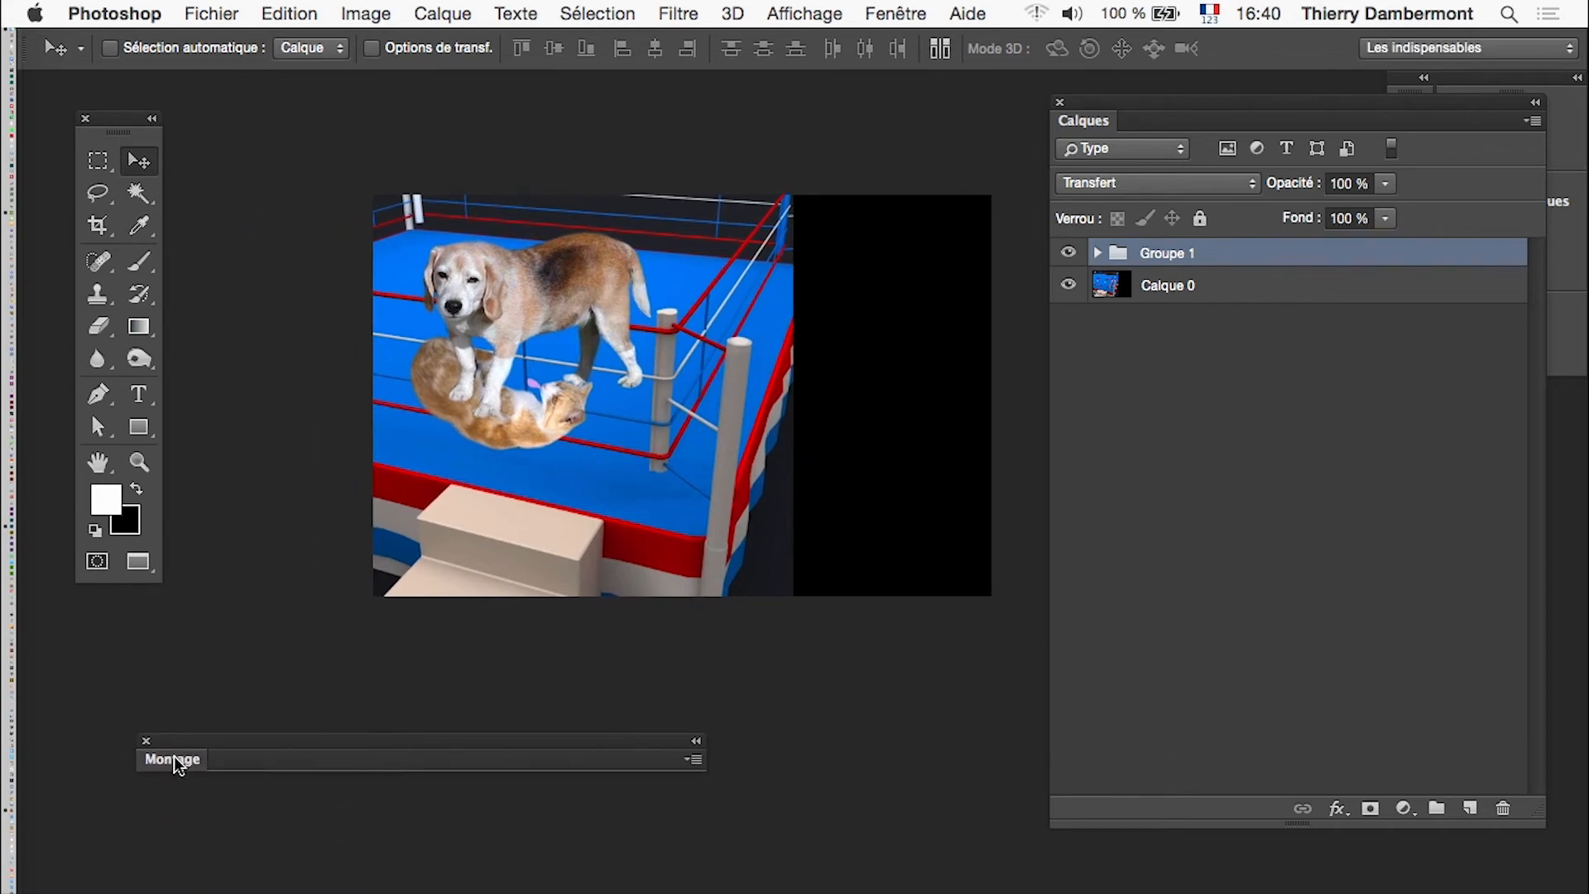
{"action": "left_click", "coordinate": [174, 756]}
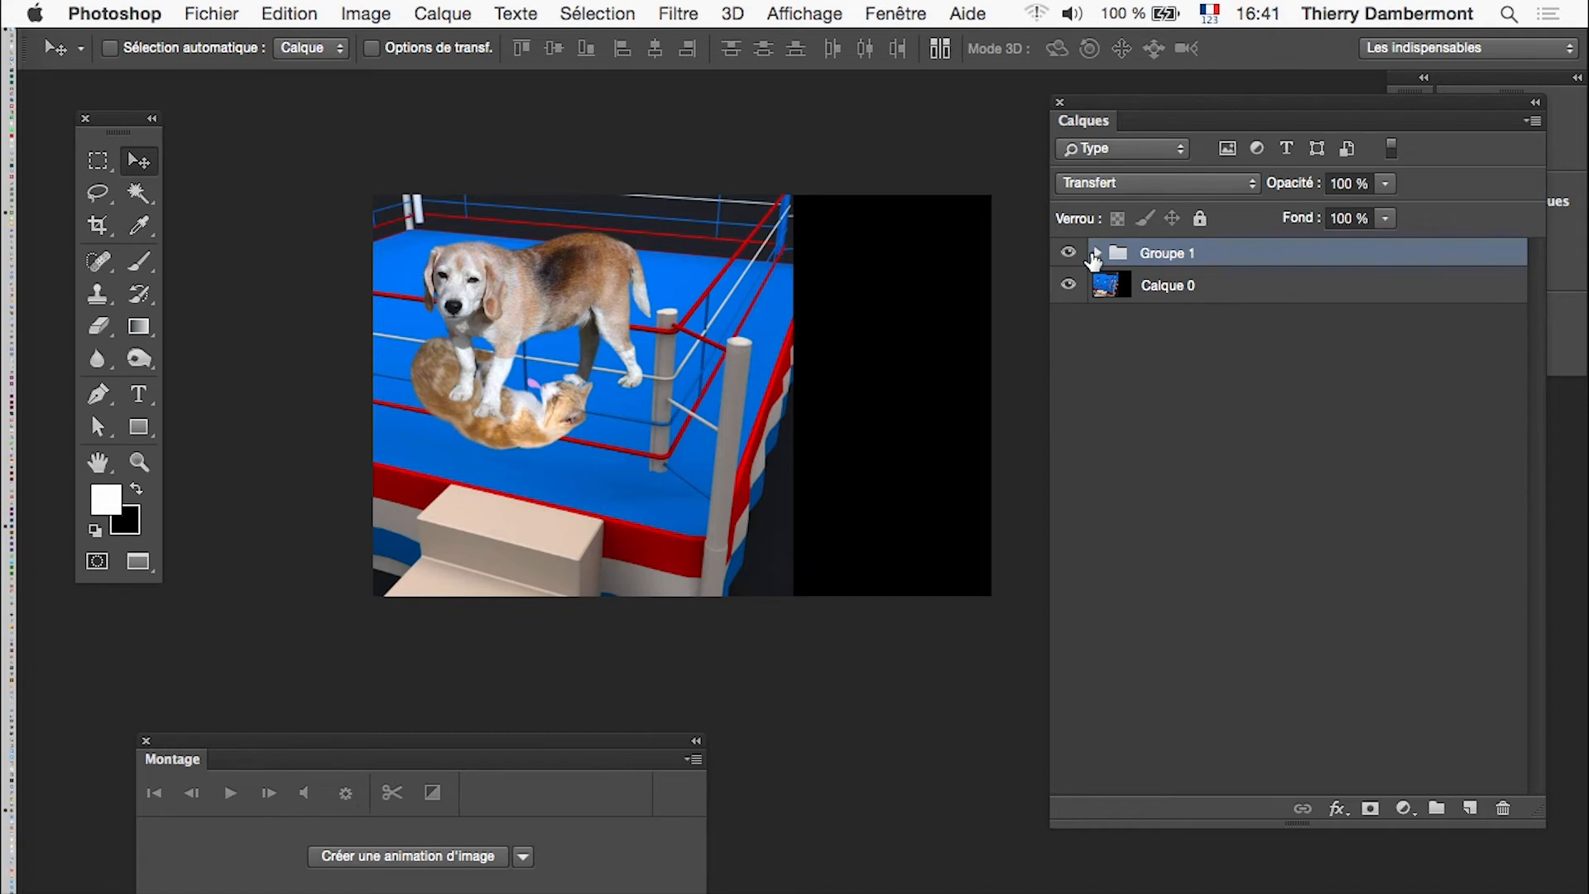
{"action": "left_click", "coordinate": [1096, 252]}
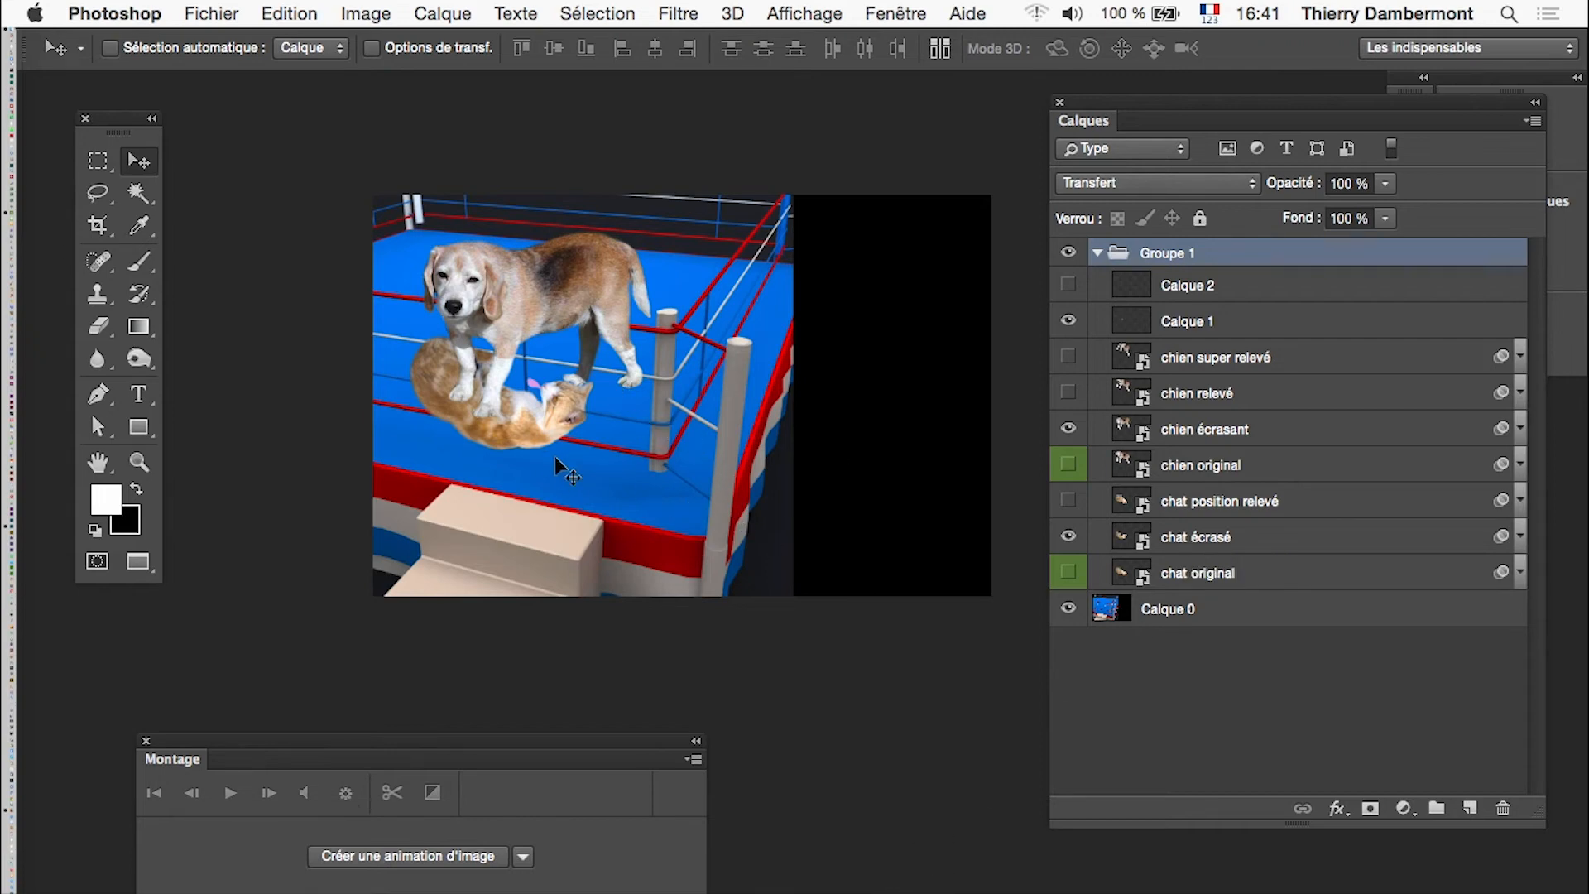
{"action": "key", "text": "super+q"}
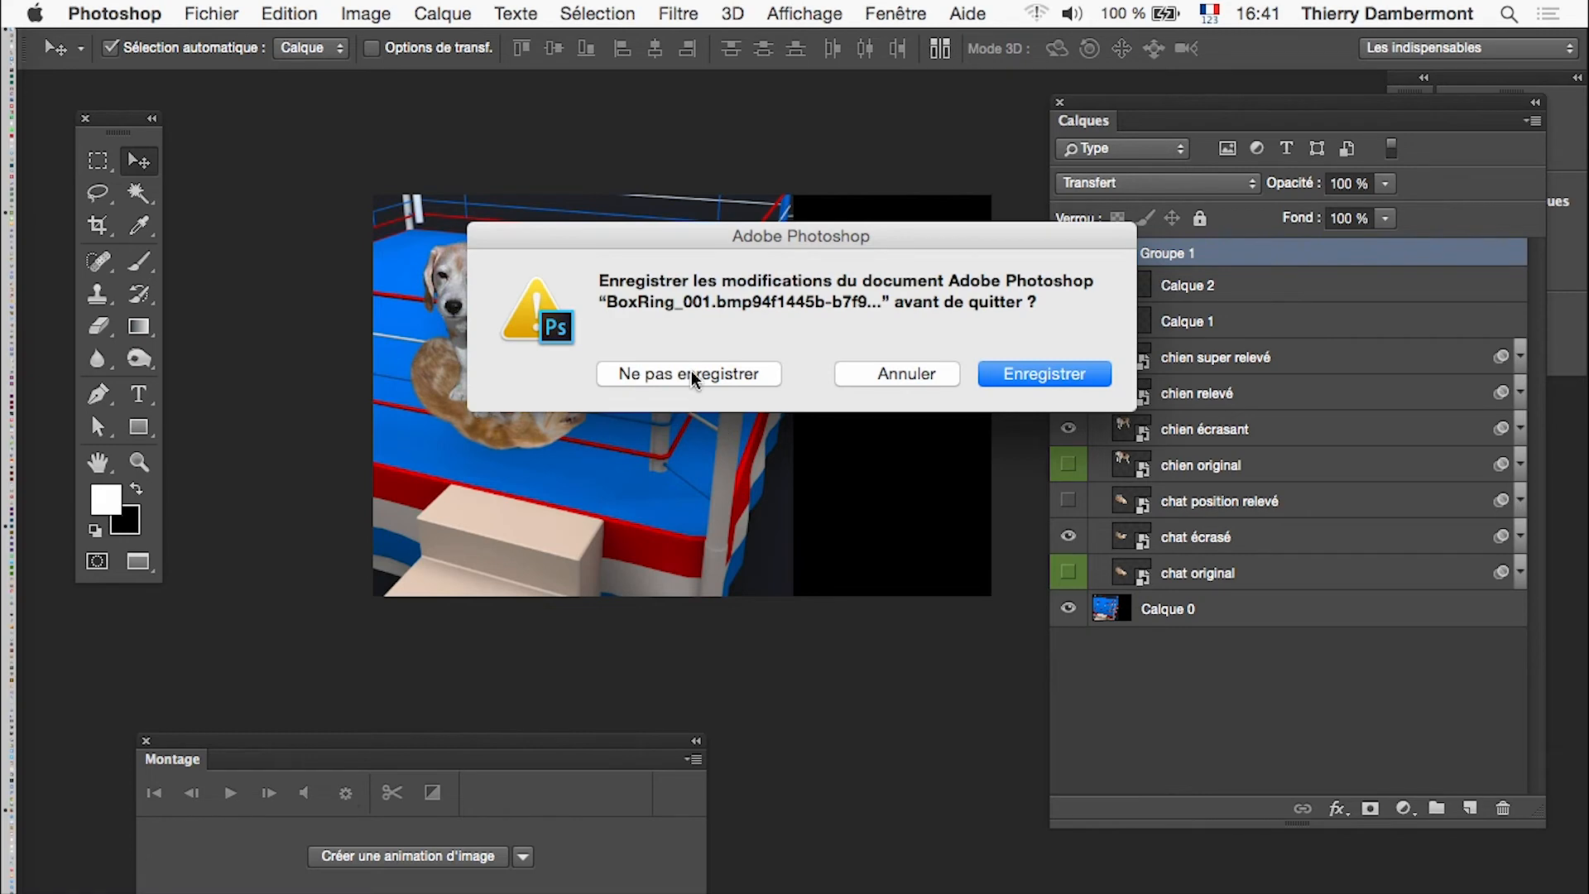
{"action": "left_click", "coordinate": [692, 374]}
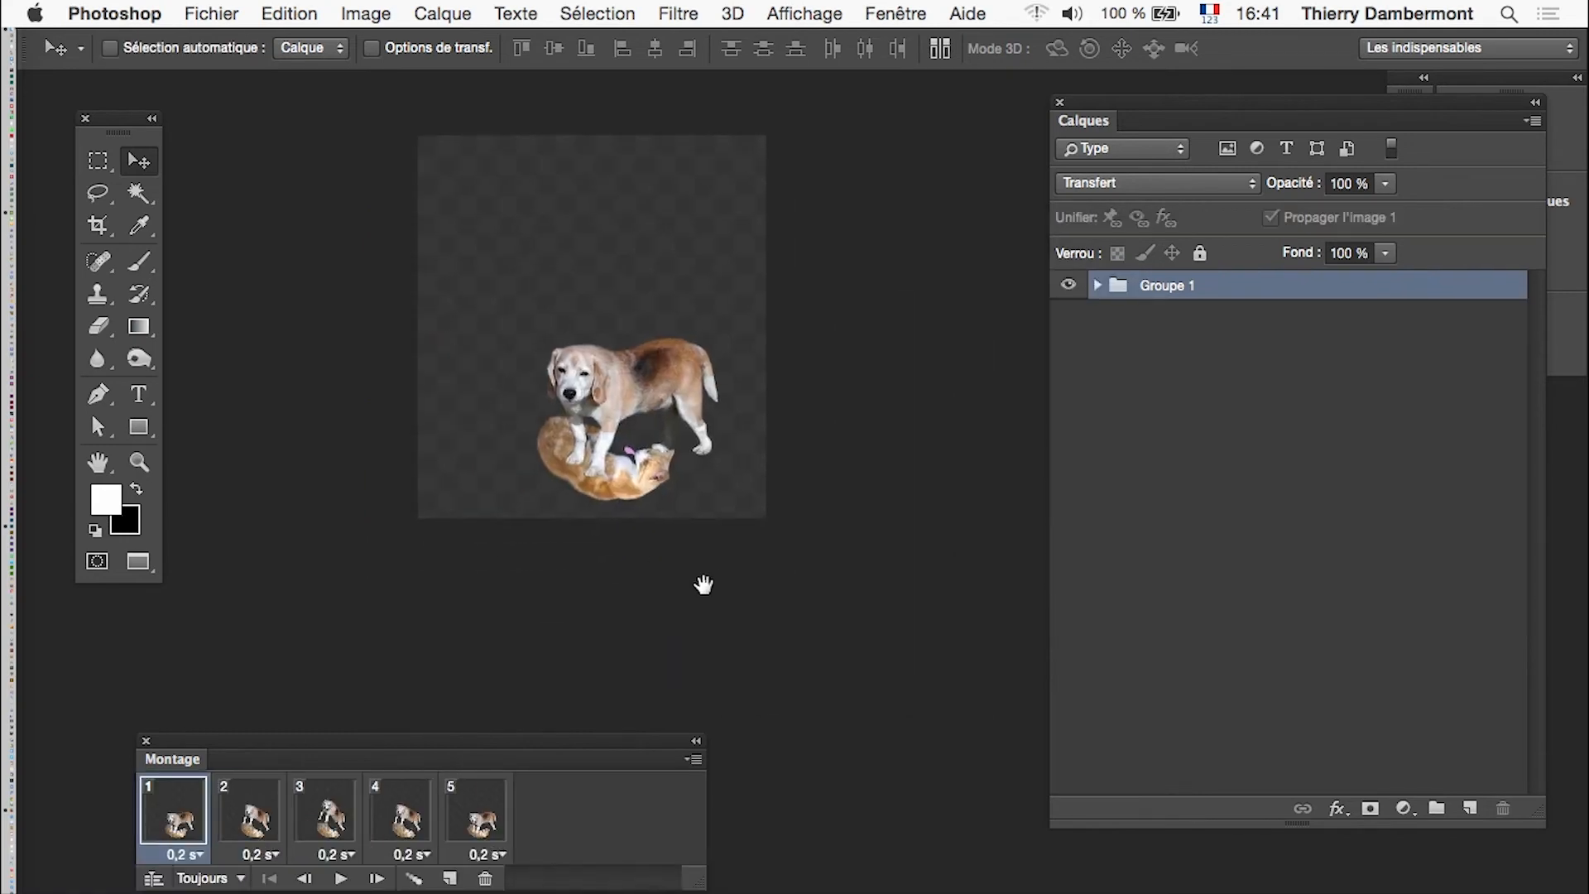
Step: Place the BoxRing_001 JPEG from the animation marionnette folder as an embedded image in beagle-07.psd
{"action": "left_click_drag", "start_coordinate": [703, 586], "coordinate": [635, 560]}
{"action": "left_click", "coordinate": [211, 13]}
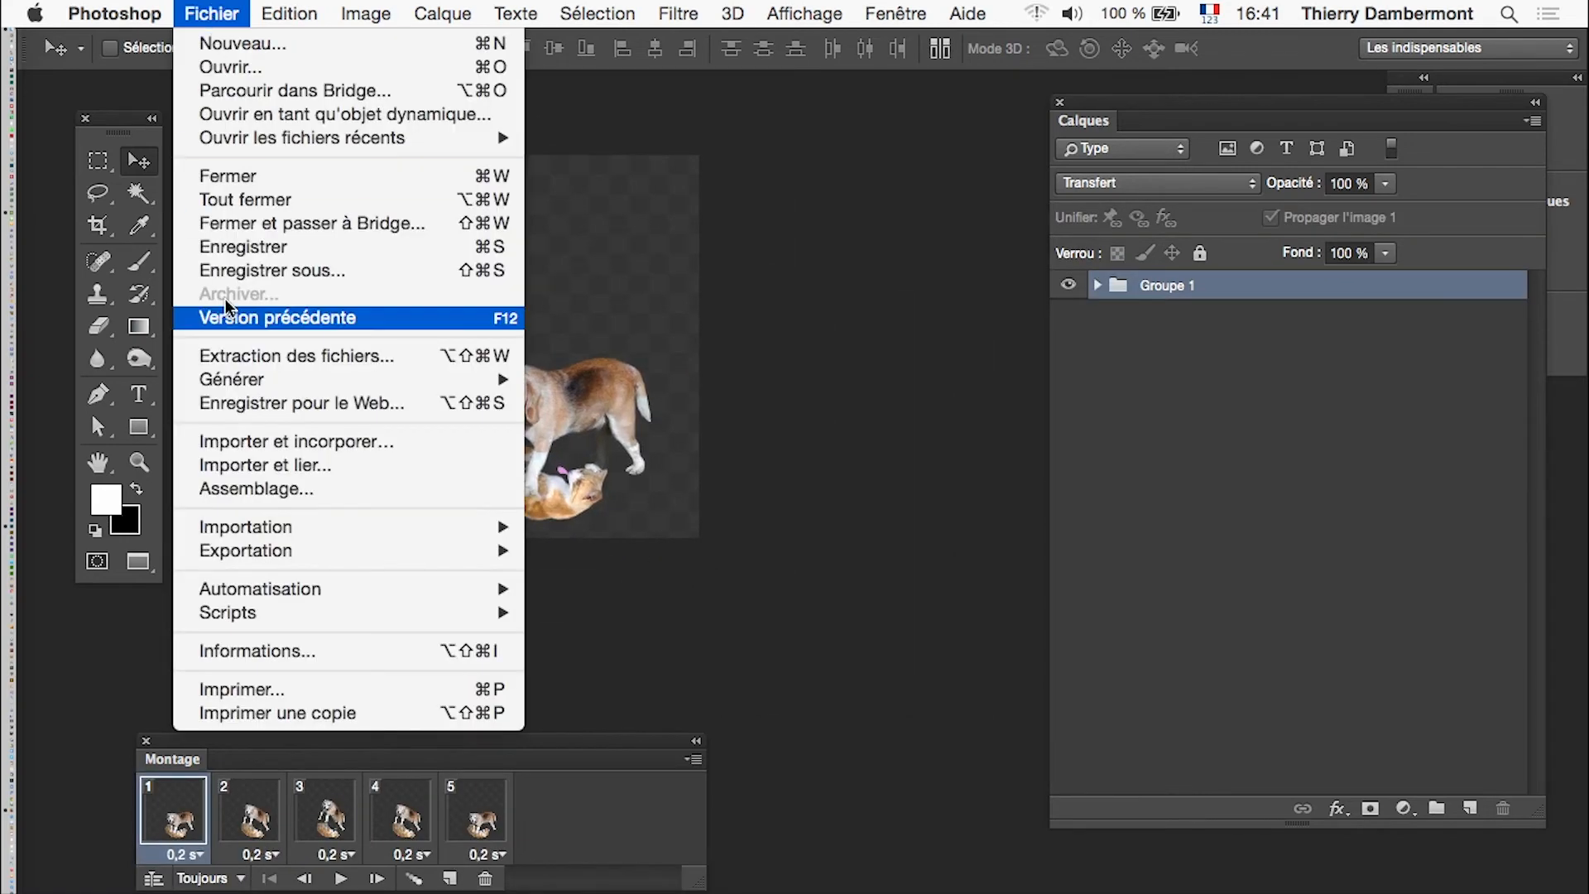
{"action": "left_click", "coordinate": [282, 447]}
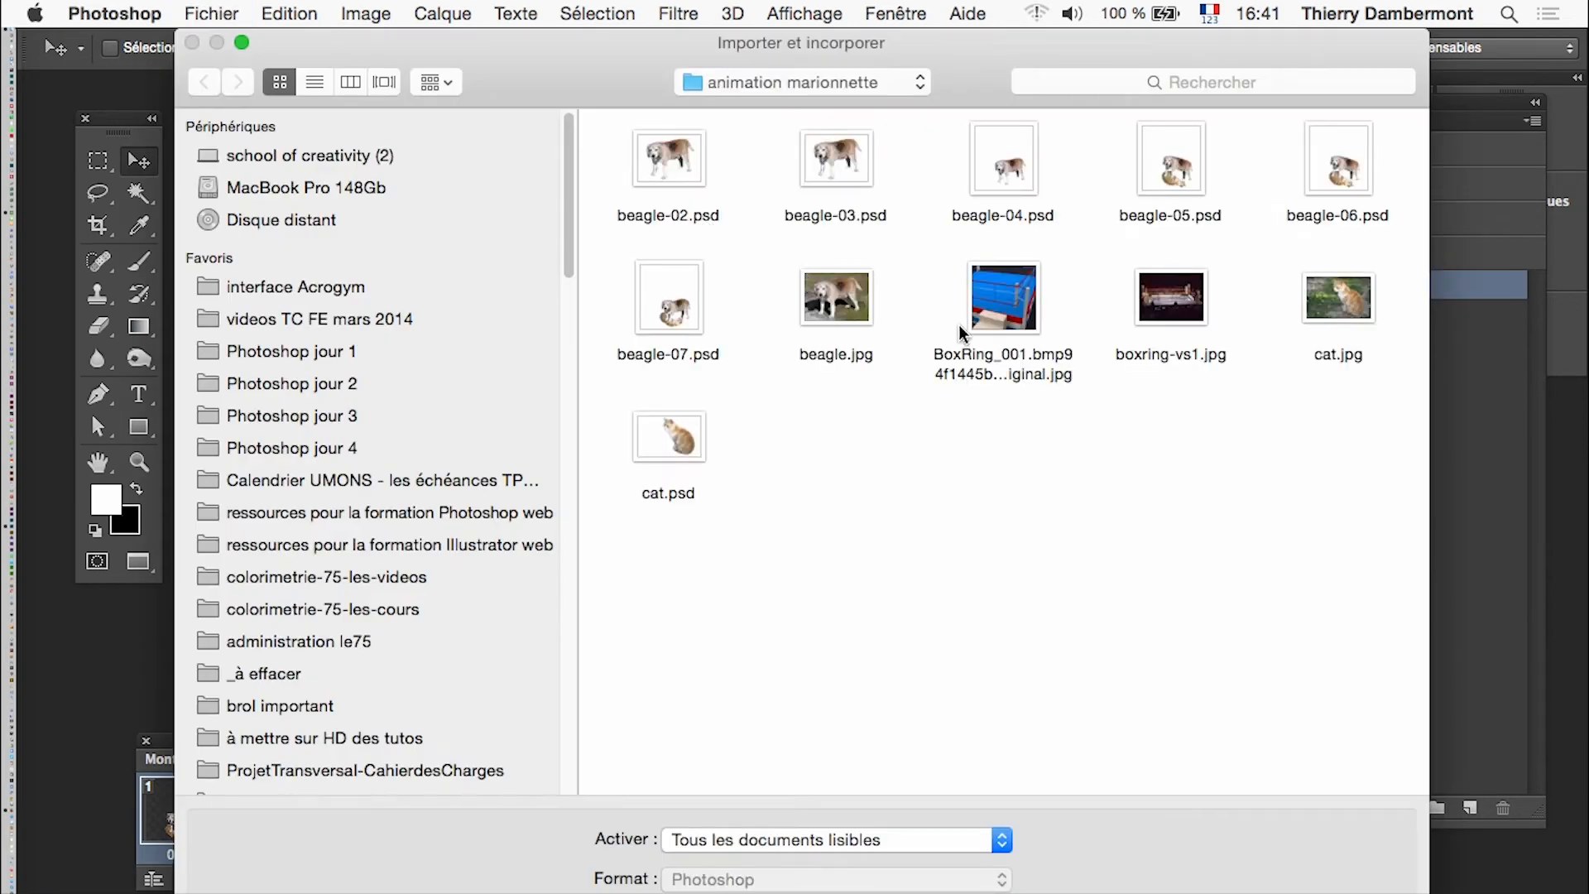
{"action": "left_click", "coordinate": [993, 314]}
{"action": "left_click", "coordinate": [1357, 892]}
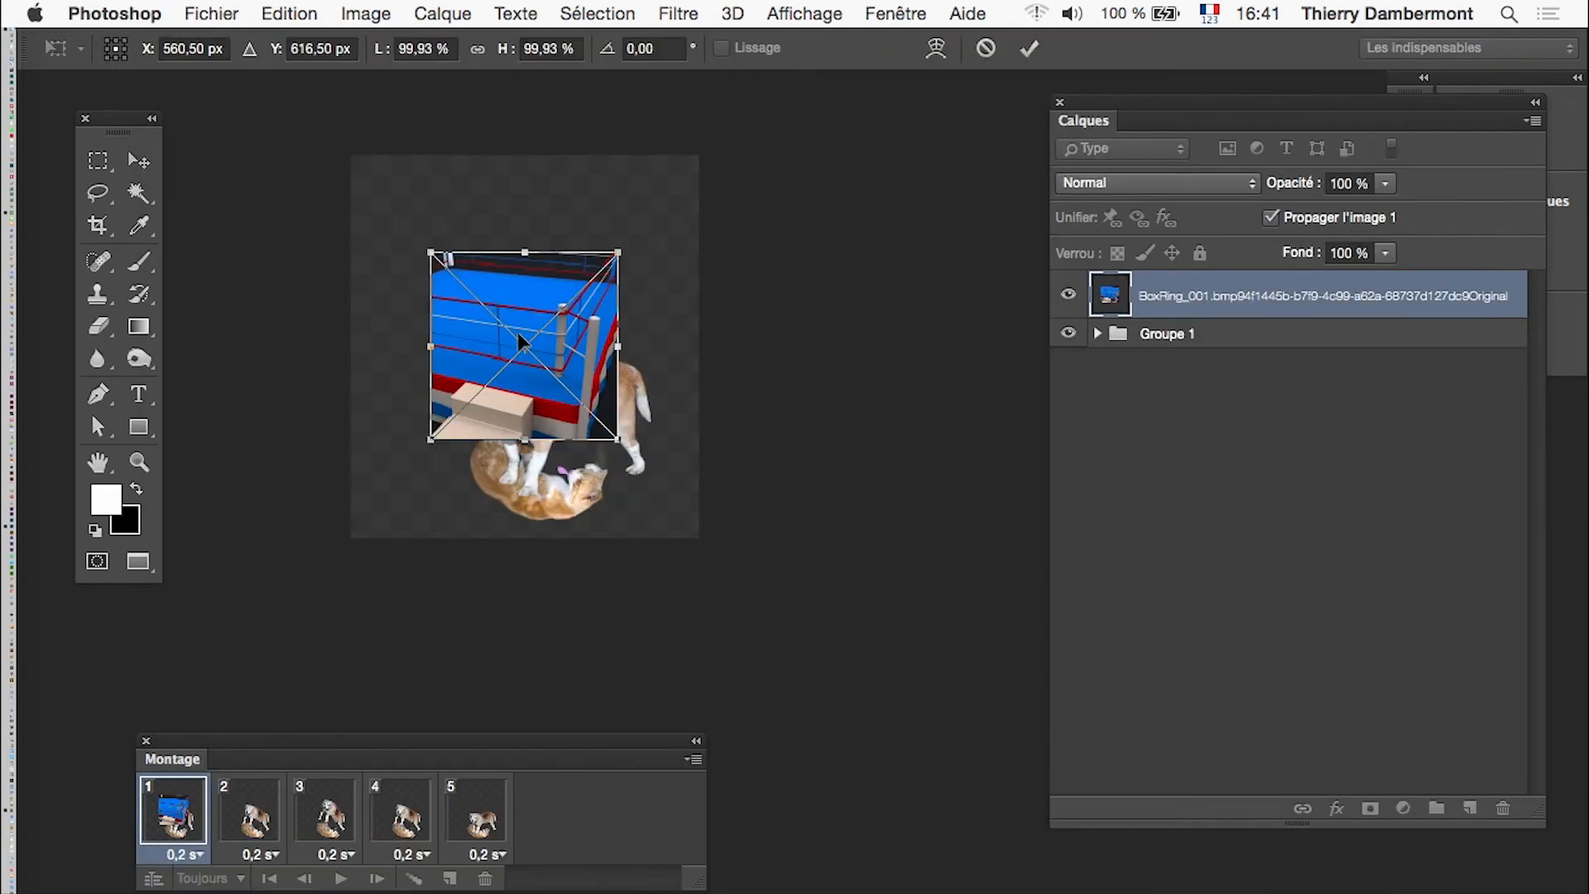
Step: Enlarge the placed boxing ring proportionally until it covers the whole canvas and put its layer beneath Groupe 1
{"action": "left_click_drag", "start_coordinate": [430, 442], "coordinate": [298, 574]}
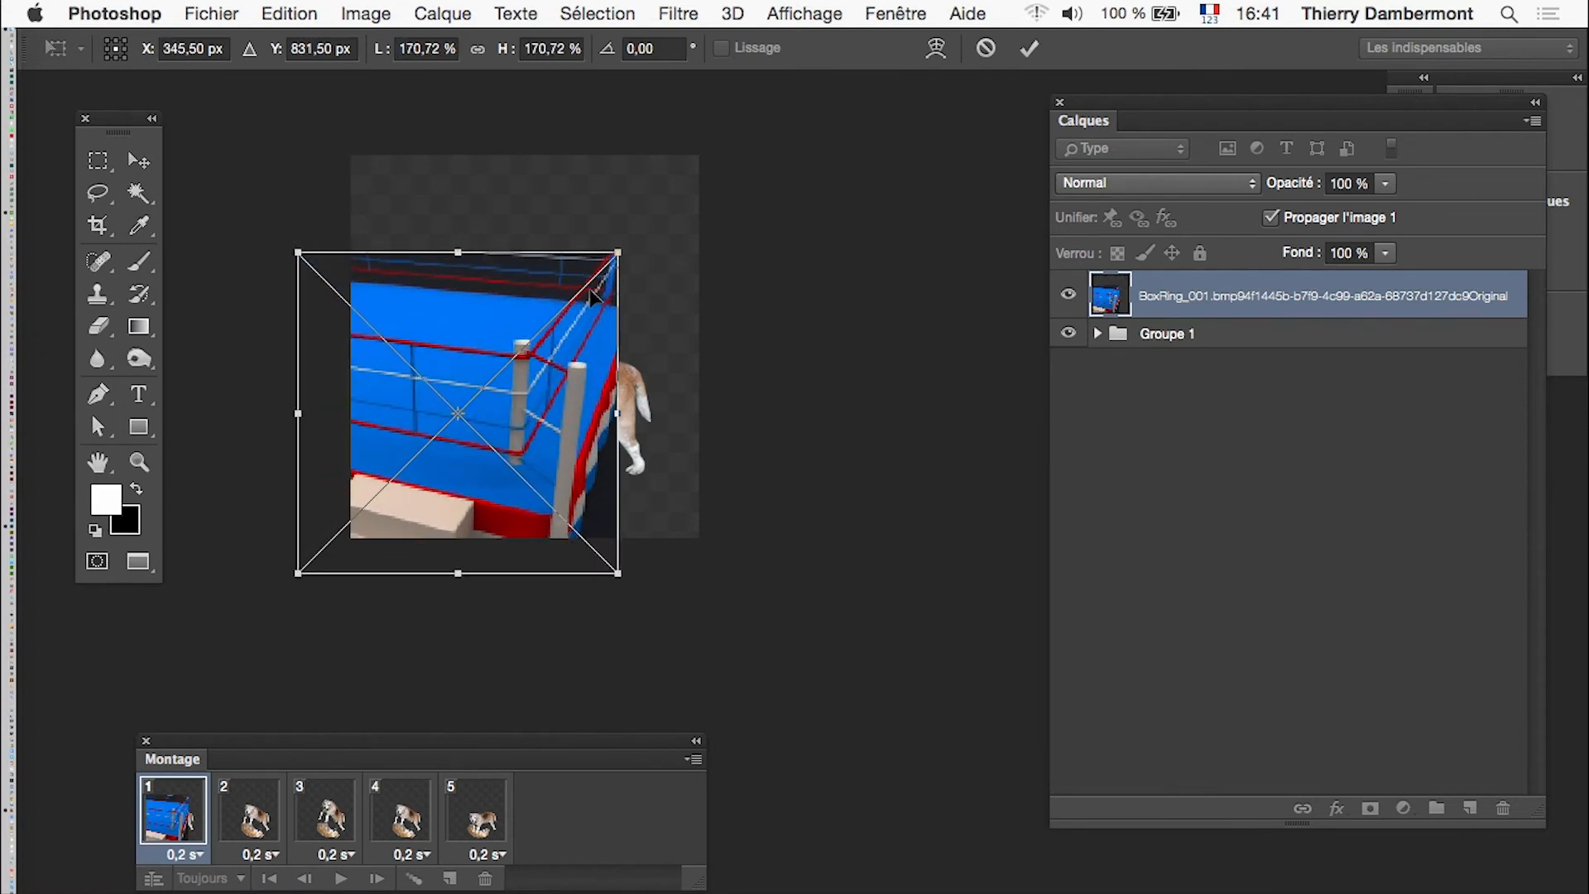
{"action": "left_click_drag", "start_coordinate": [619, 245], "coordinate": [730, 144]}
{"action": "left_click", "coordinate": [1029, 48]}
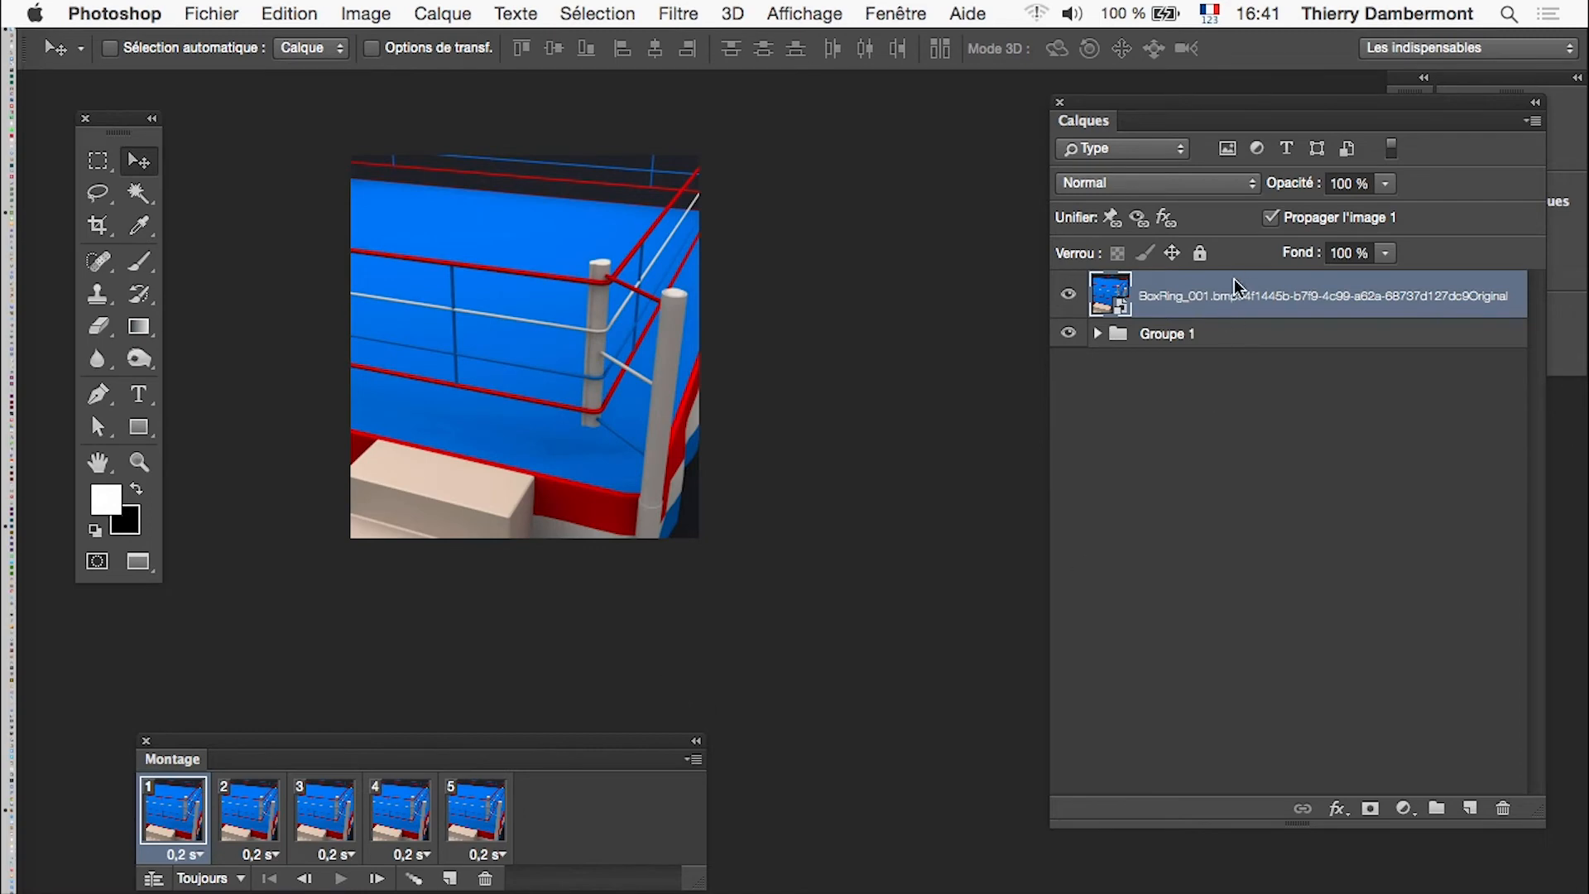
{"action": "left_click_drag", "start_coordinate": [1235, 286], "coordinate": [1246, 350]}
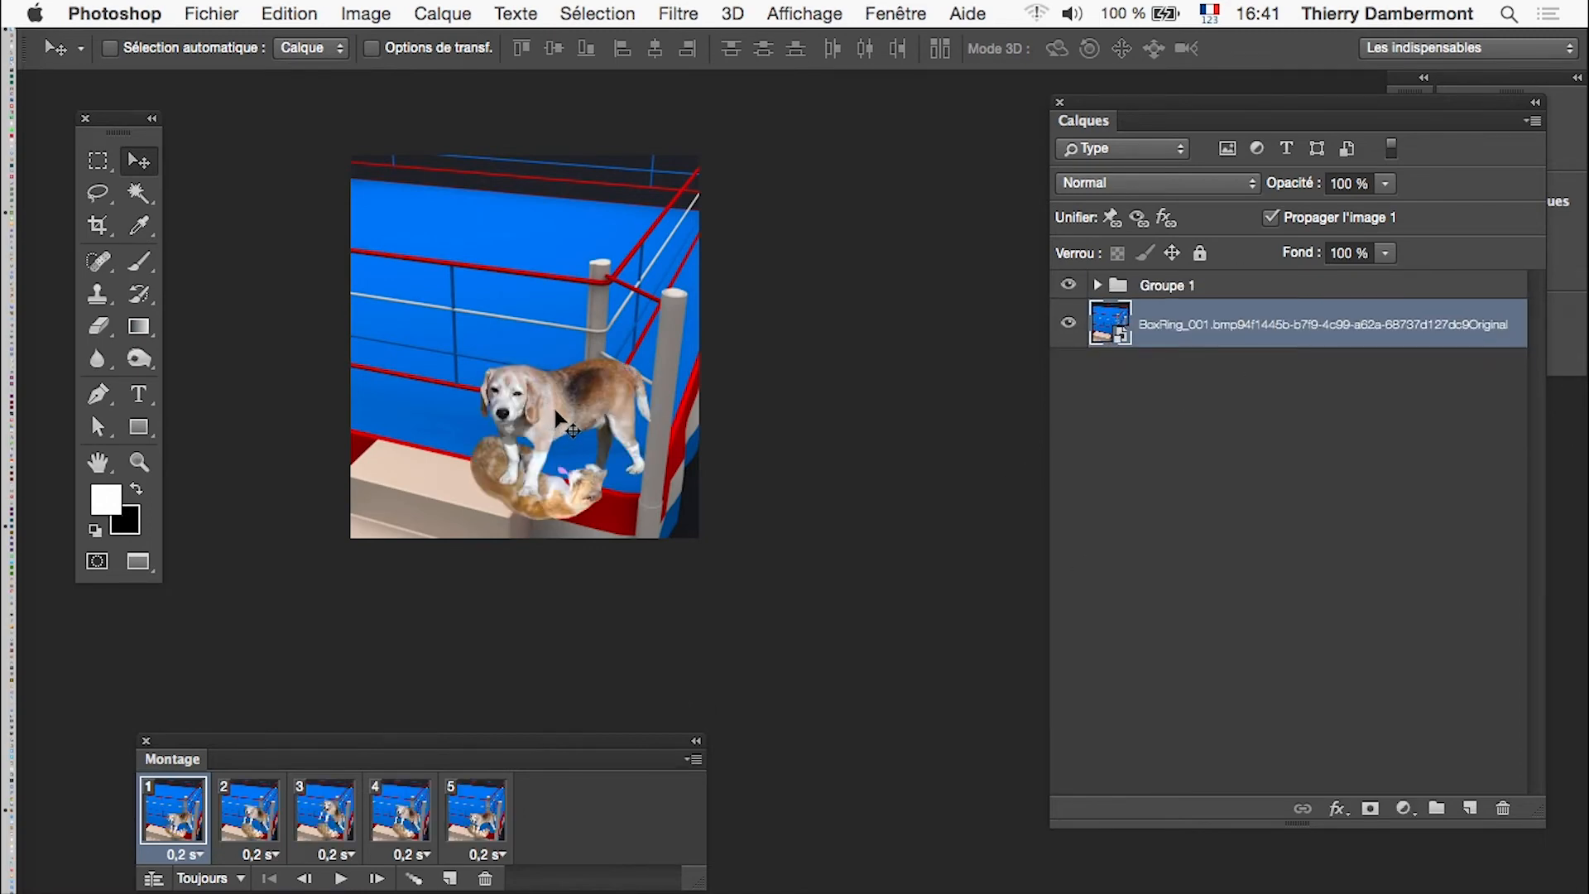
Step: Move Groupe 1 up and to the left so the dog and cat sit in the upper part of the ring
{"action": "left_click", "coordinate": [1151, 292]}
{"action": "left_click_drag", "start_coordinate": [541, 422], "coordinate": [482, 257]}
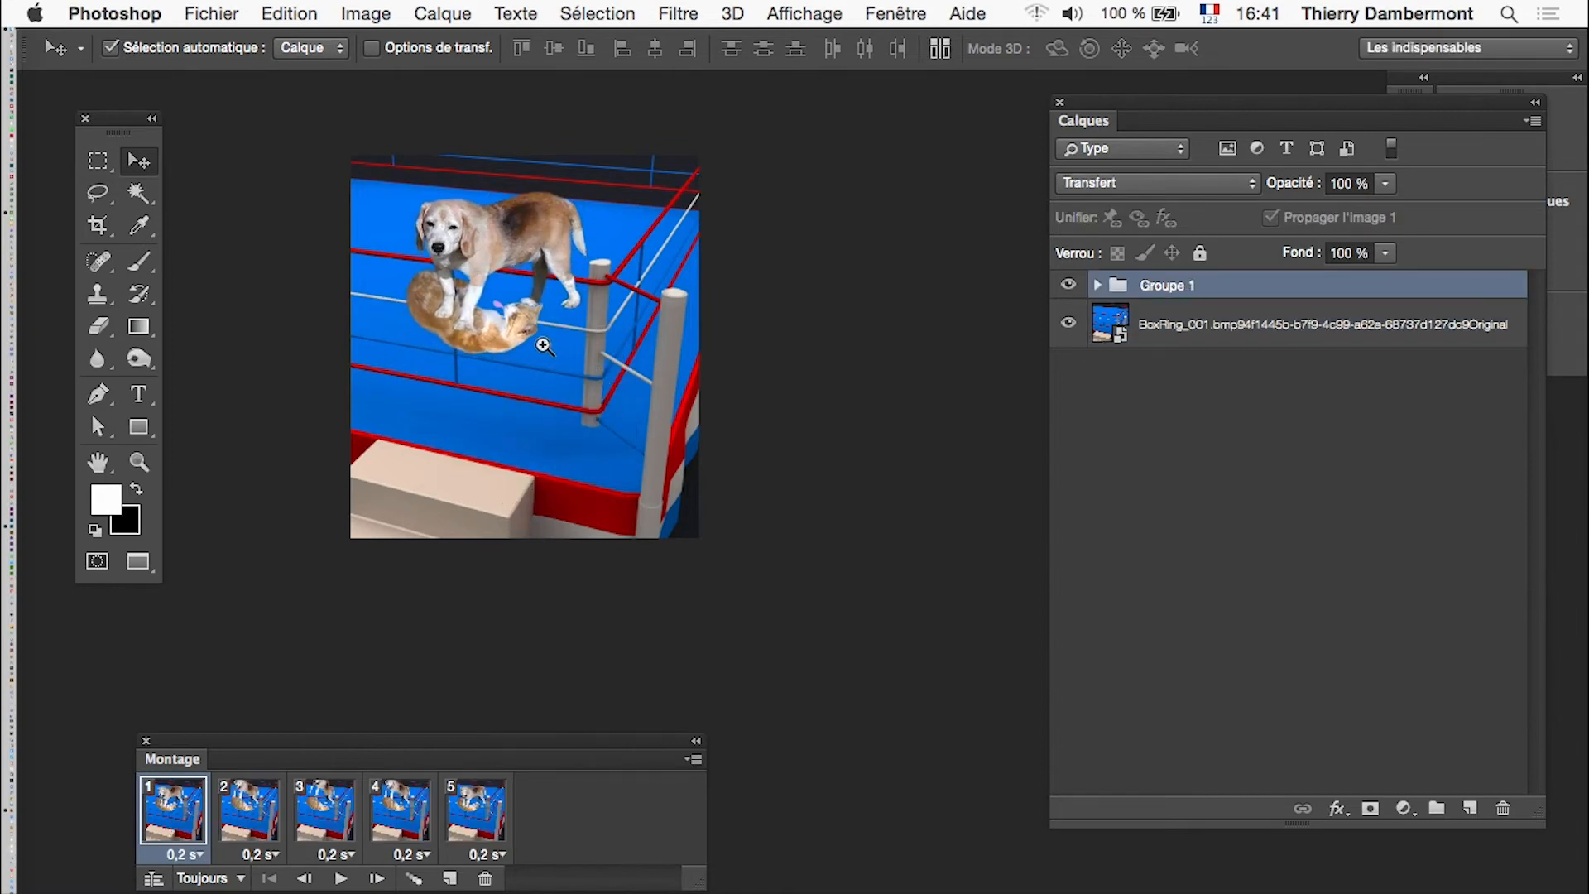
{"action": "left_click", "coordinate": [546, 342], "text": "super"}
{"action": "left_click", "coordinate": [548, 372], "text": "super"}
{"action": "left_click_drag", "start_coordinate": [536, 365], "coordinate": [646, 488]}
{"action": "left_click_drag", "start_coordinate": [594, 247], "coordinate": [605, 179]}
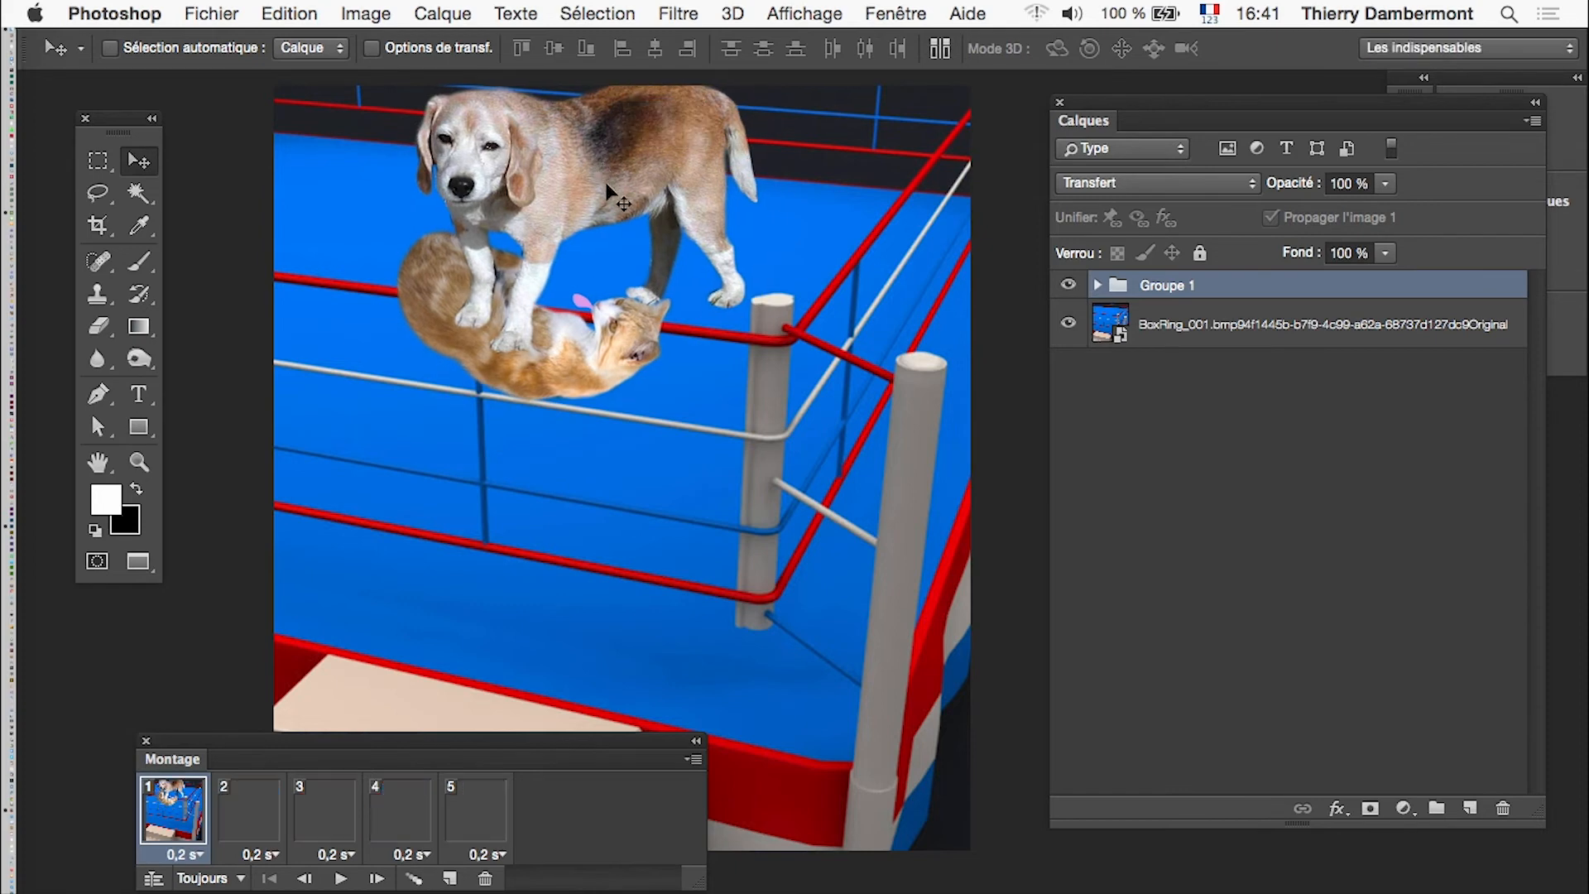
{"action": "left_click_drag", "start_coordinate": [667, 390], "coordinate": [692, 497]}
{"action": "left_click", "coordinate": [693, 453], "text": "alt+super"}
{"action": "left_click_drag", "start_coordinate": [674, 359], "coordinate": [658, 381]}
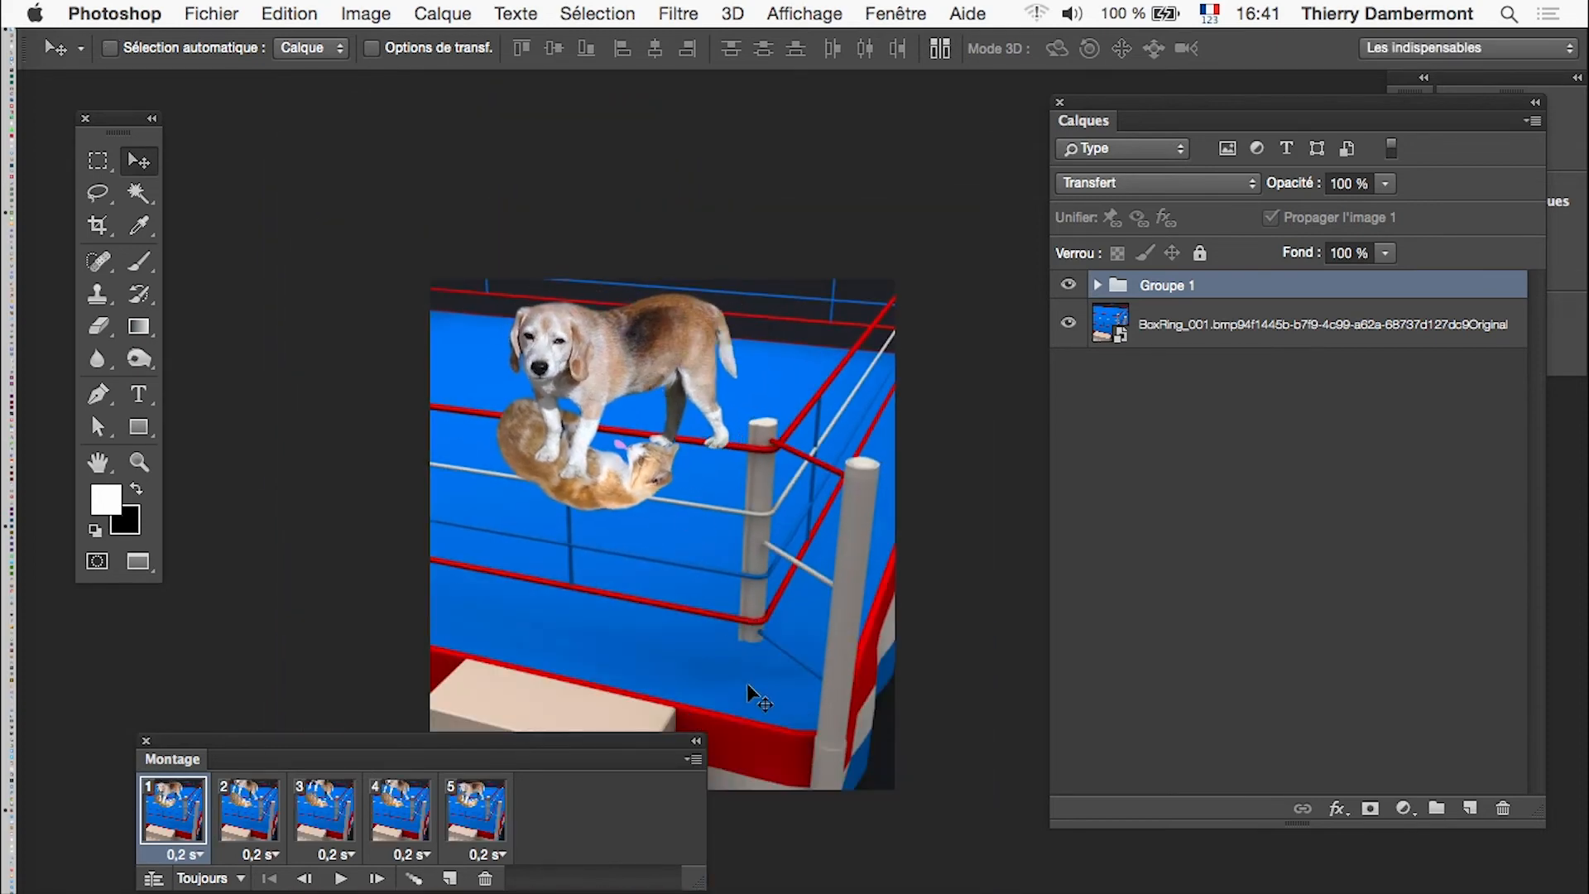
Step: Scale Groupe 1 to about 142 % and move it up and to the right within the ring
{"action": "left_click", "coordinate": [1239, 322]}
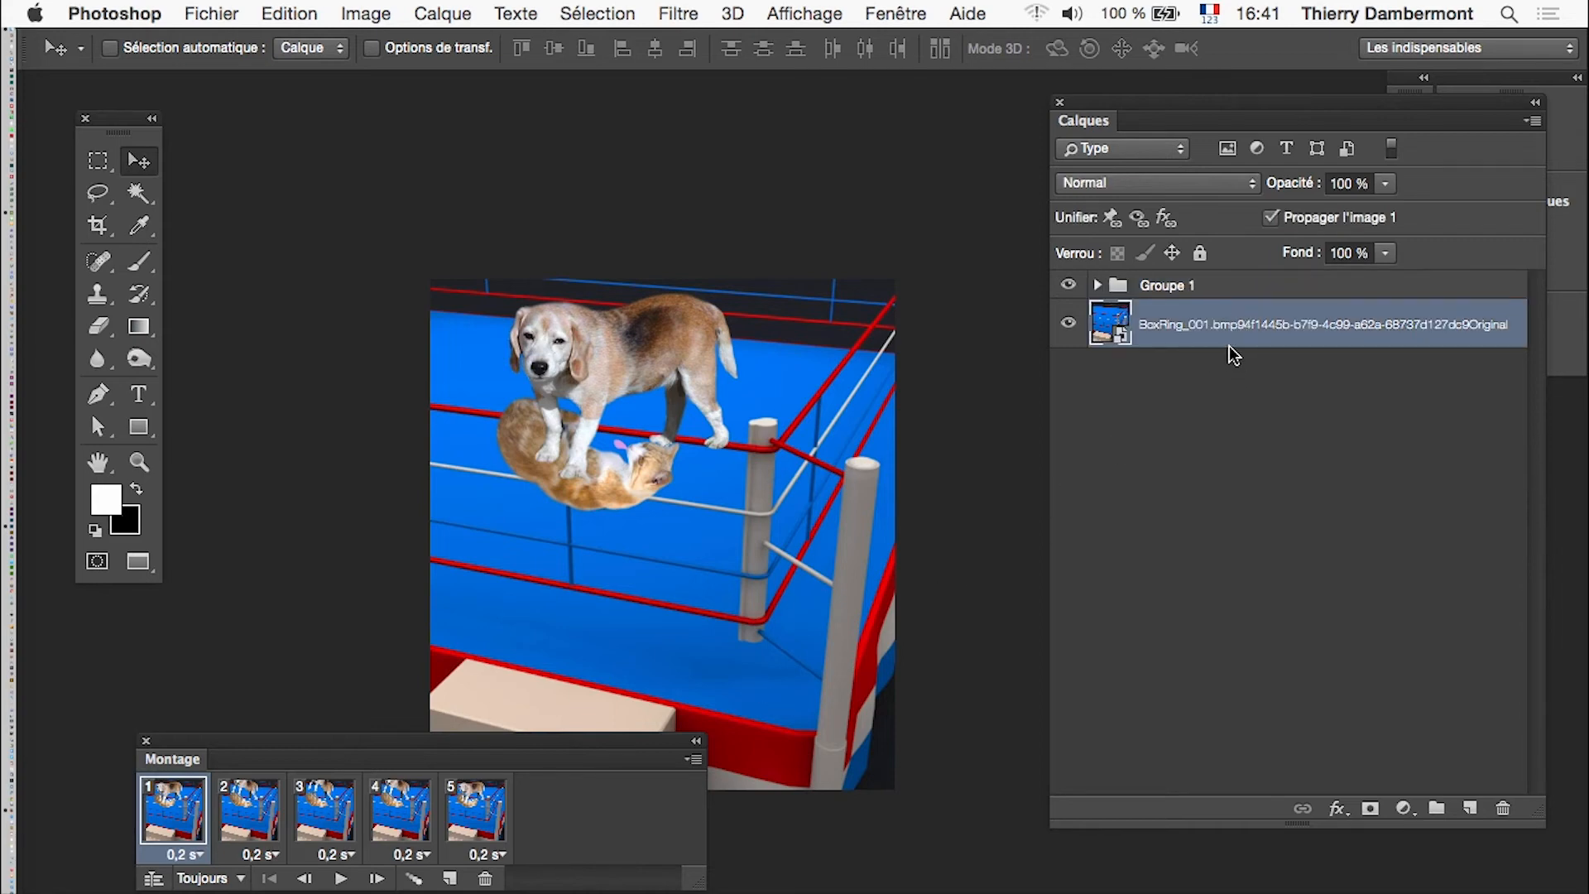
{"action": "left_click", "coordinate": [1136, 286]}
{"action": "key", "text": "super+t"}
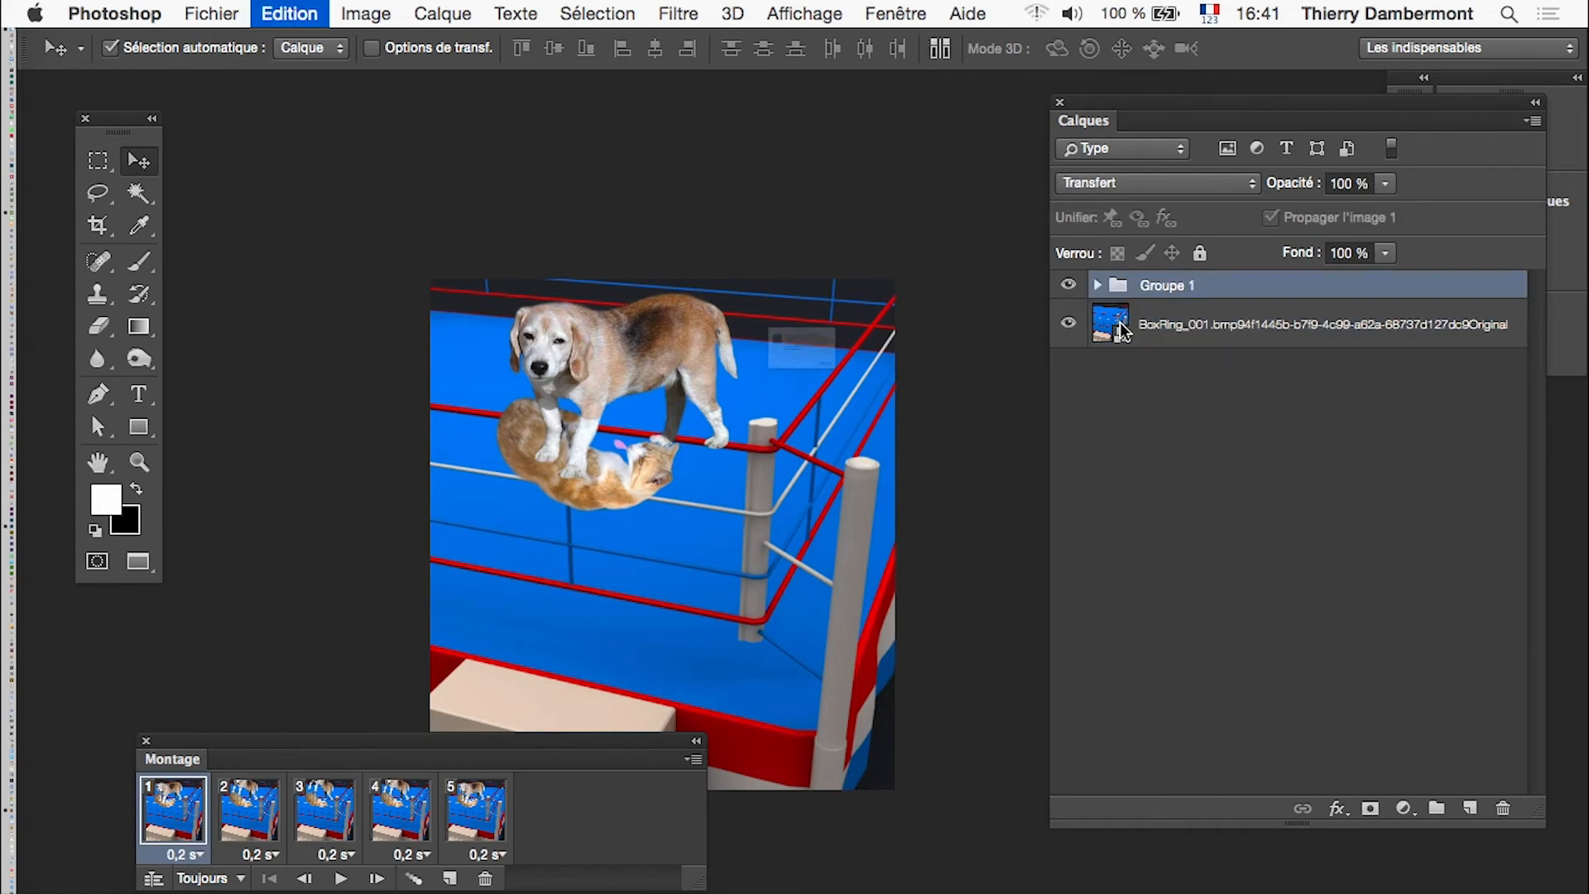
{"action": "left_click", "coordinate": [957, 467]}
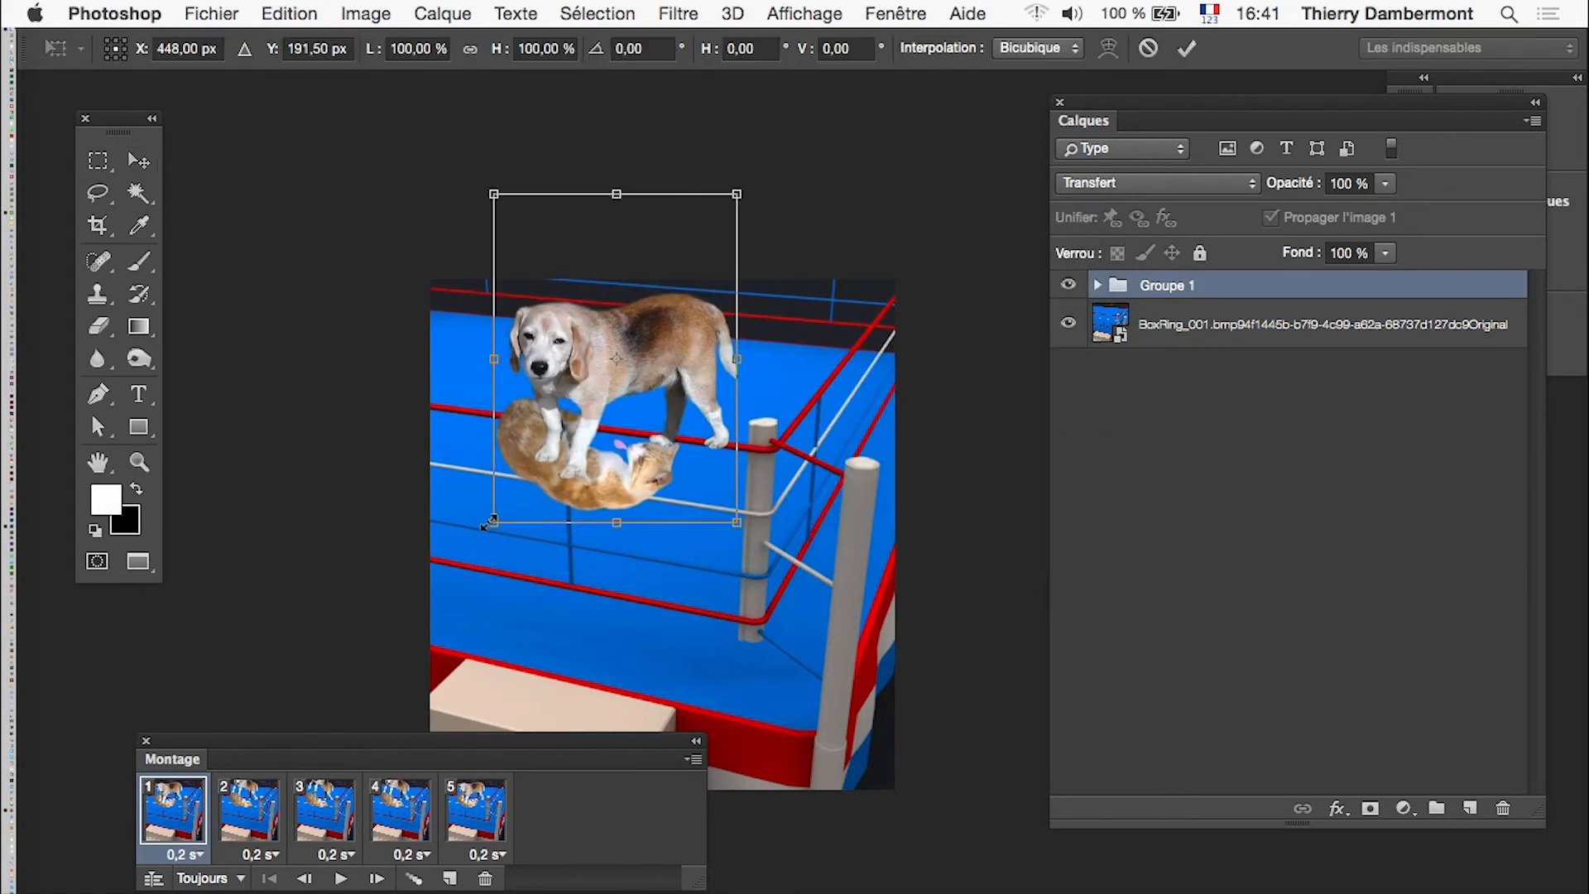
{"action": "left_click_drag", "start_coordinate": [489, 523], "coordinate": [382, 659]}
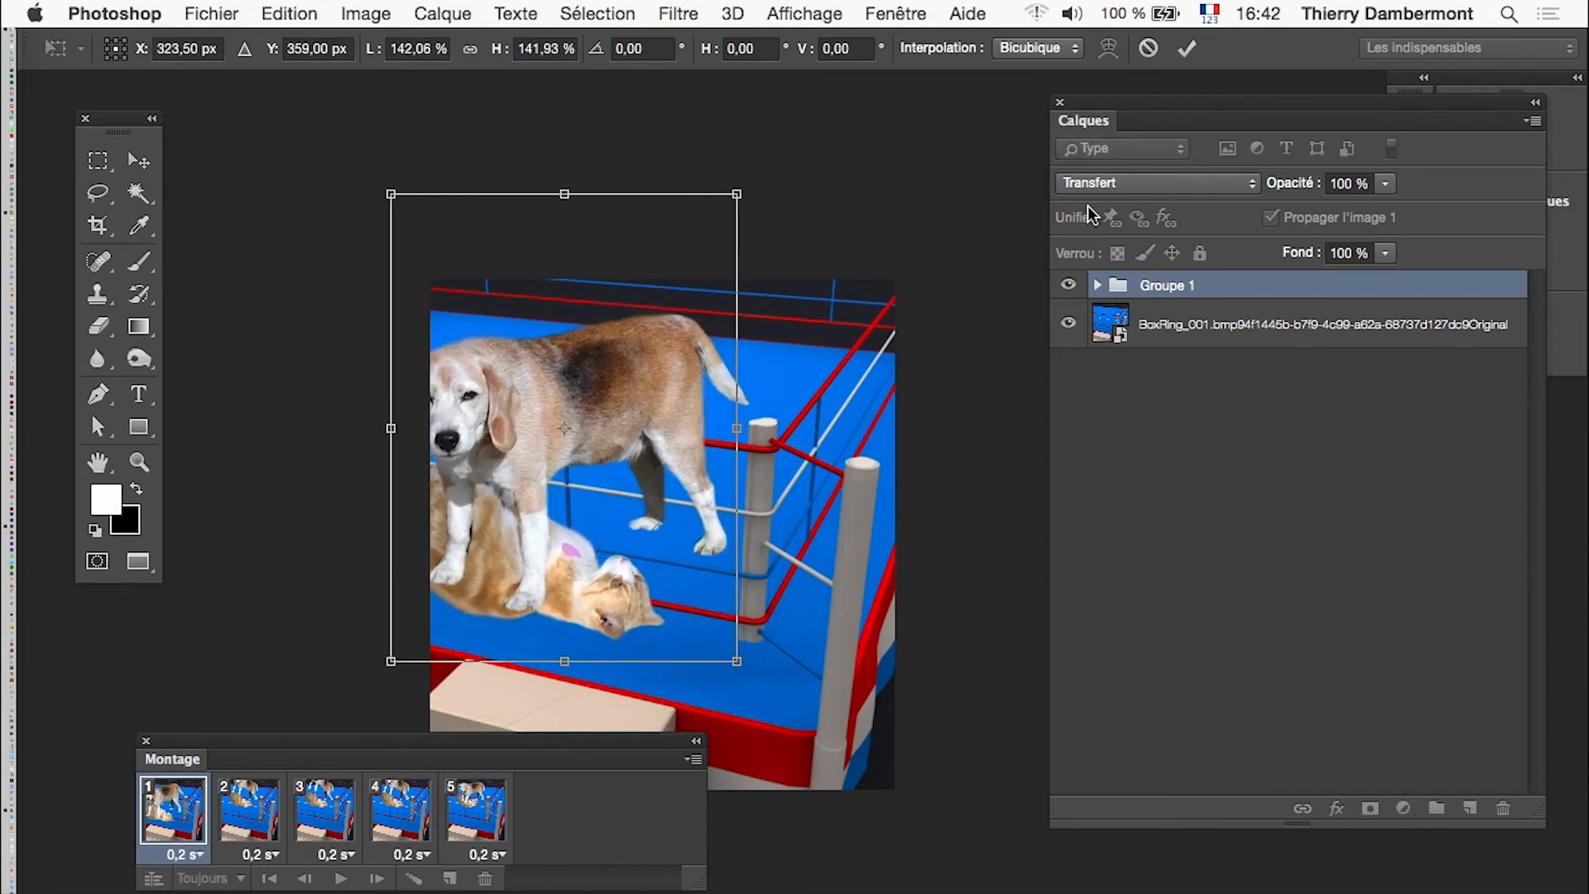
{"action": "left_click", "coordinate": [1187, 48]}
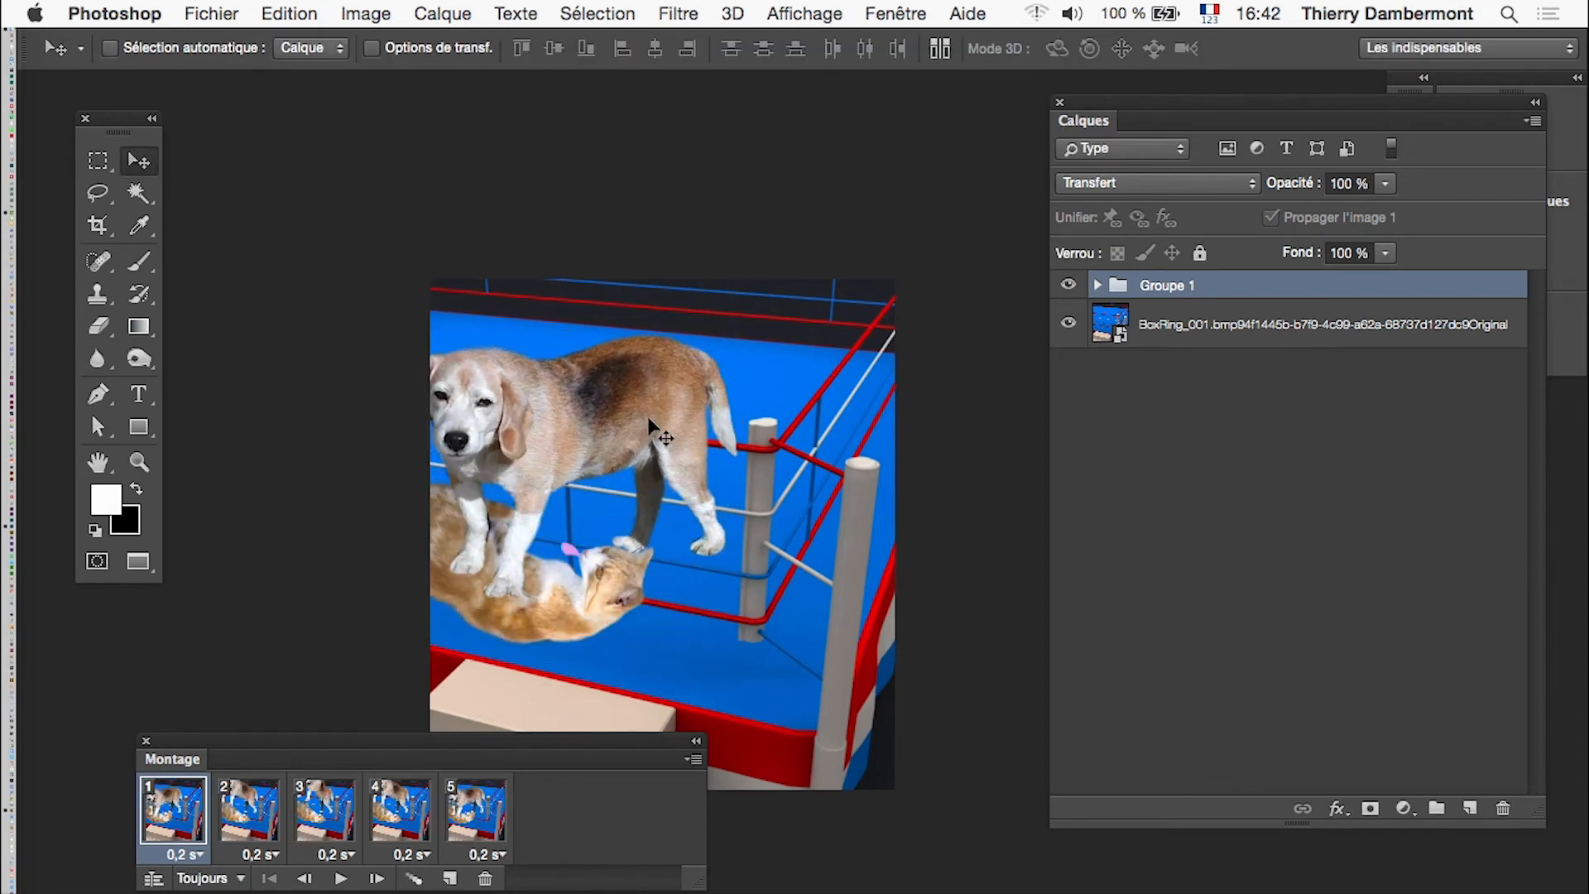
{"action": "left_click_drag", "start_coordinate": [613, 405], "coordinate": [658, 370]}
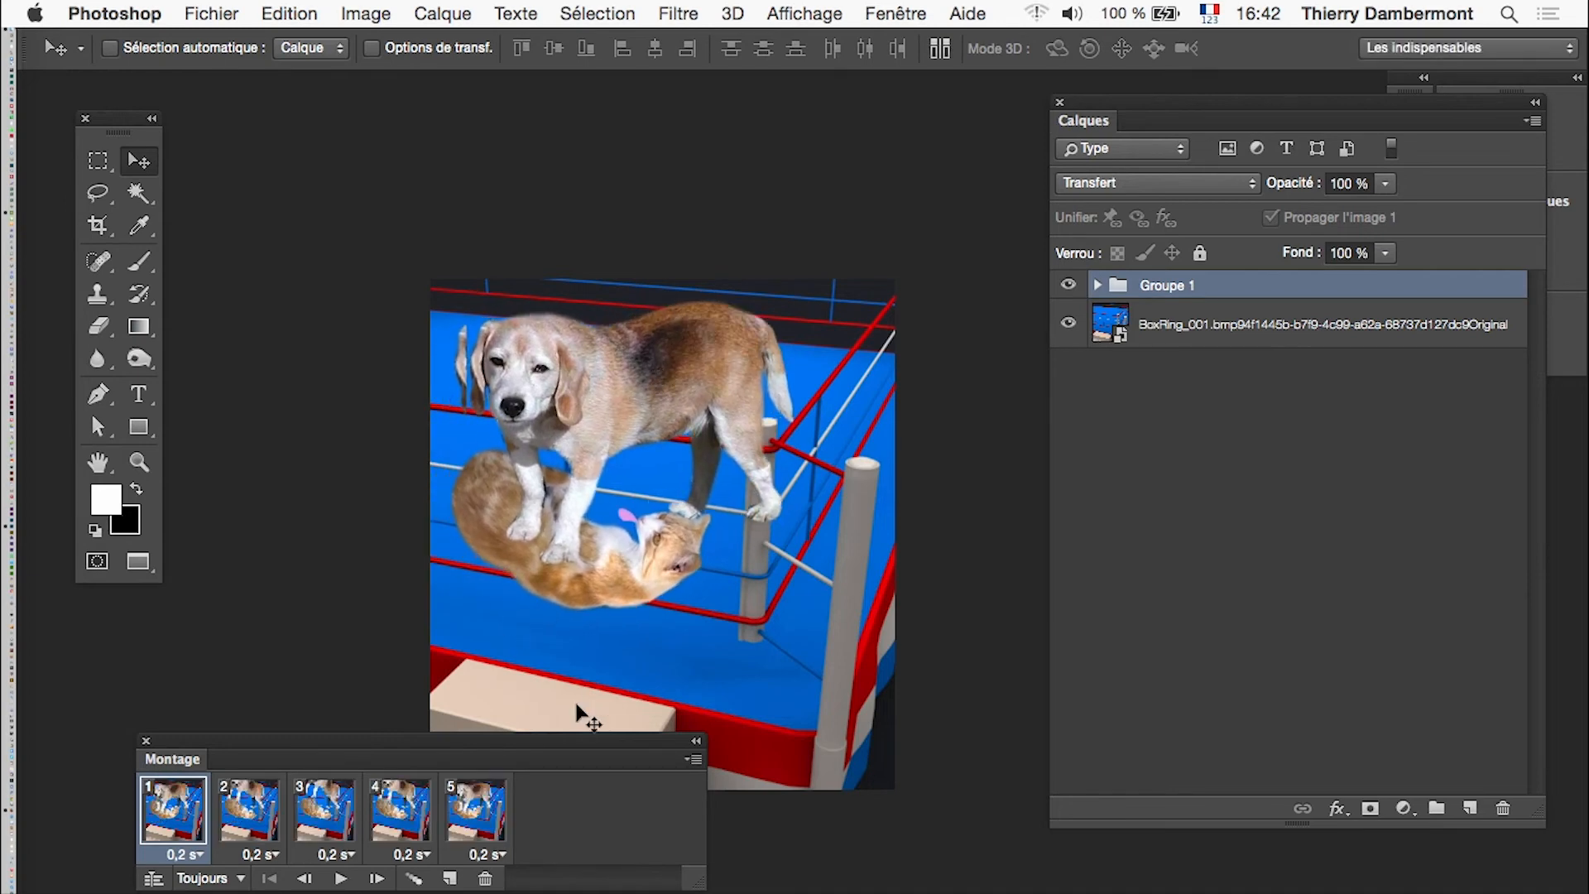
Step: Preview the animation and extend the canvas upward with the Crop tool to make room for the dog's raised head
{"action": "left_click", "coordinate": [340, 879]}
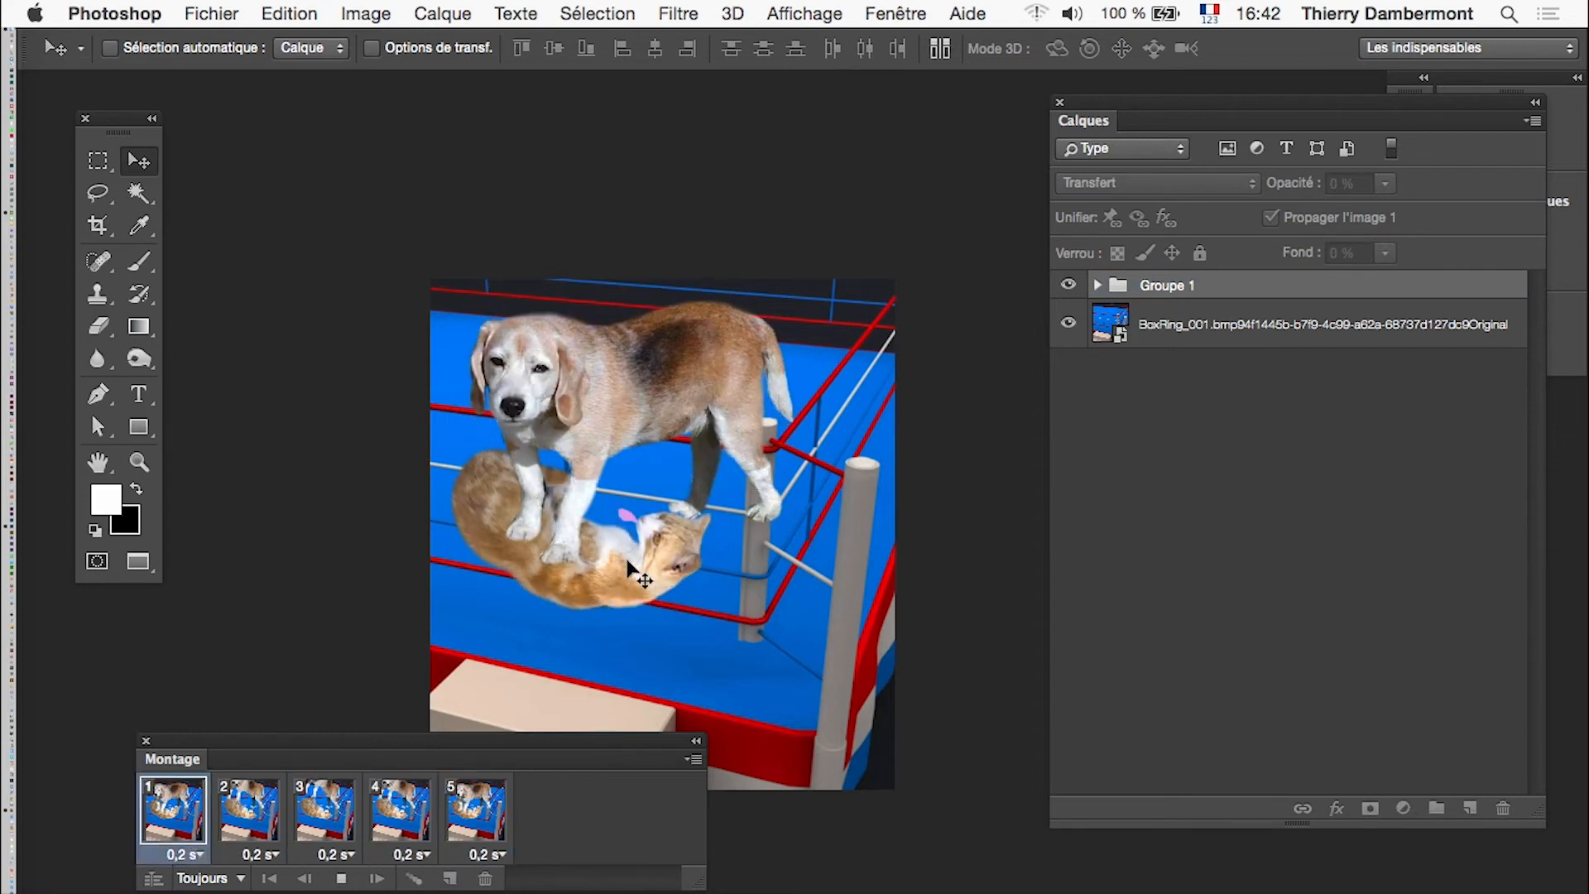
{"action": "left_click", "coordinate": [341, 880]}
{"action": "key", "text": "c"}
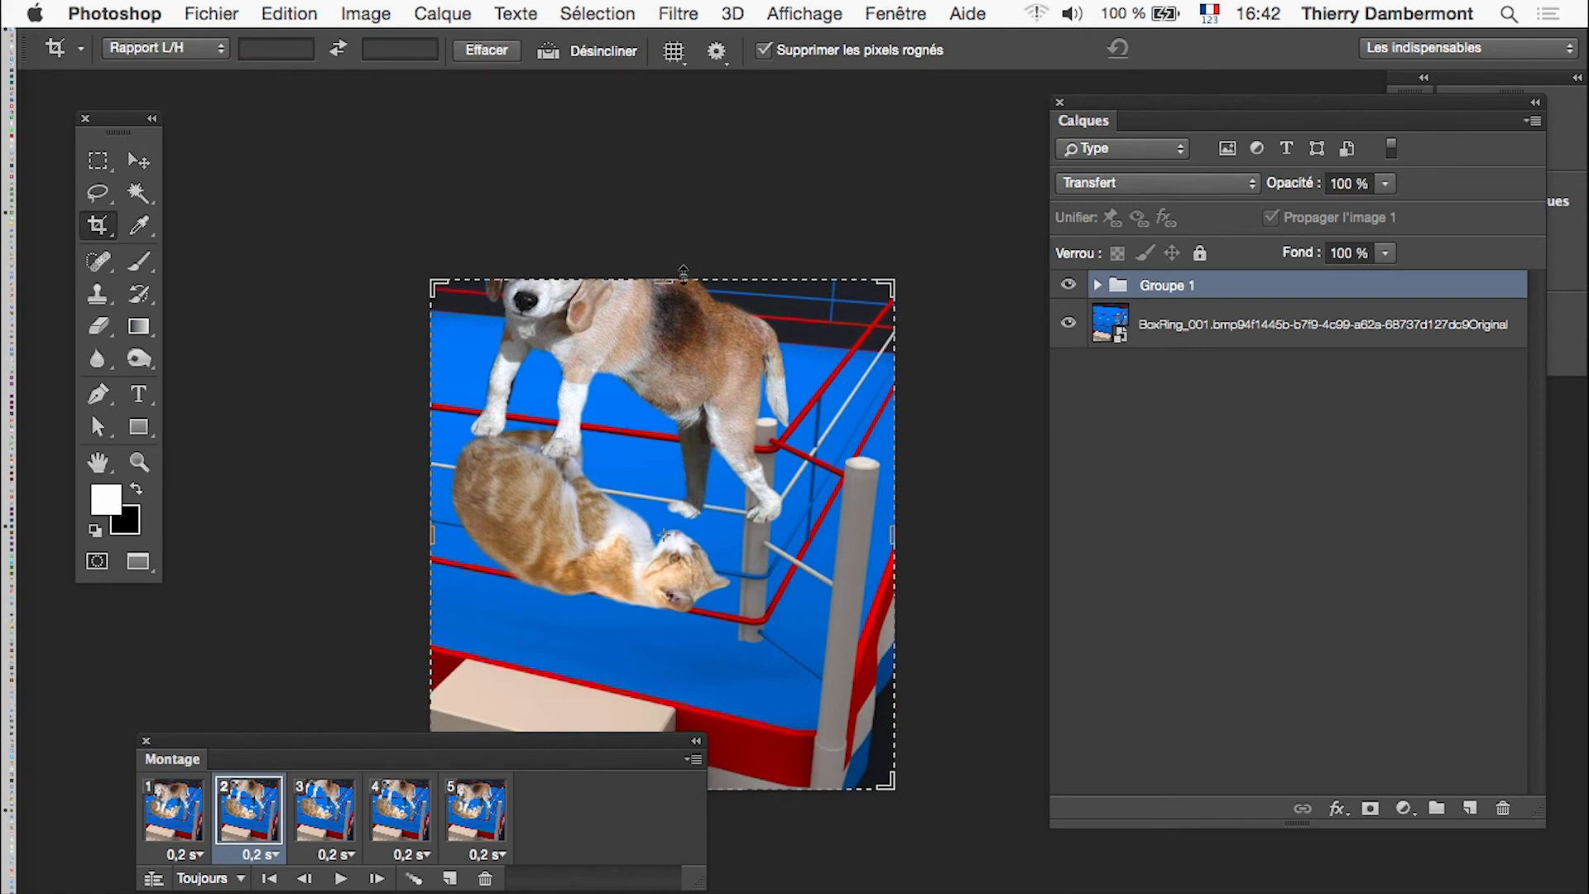
{"action": "left_click_drag", "start_coordinate": [672, 278], "coordinate": [673, 205]}
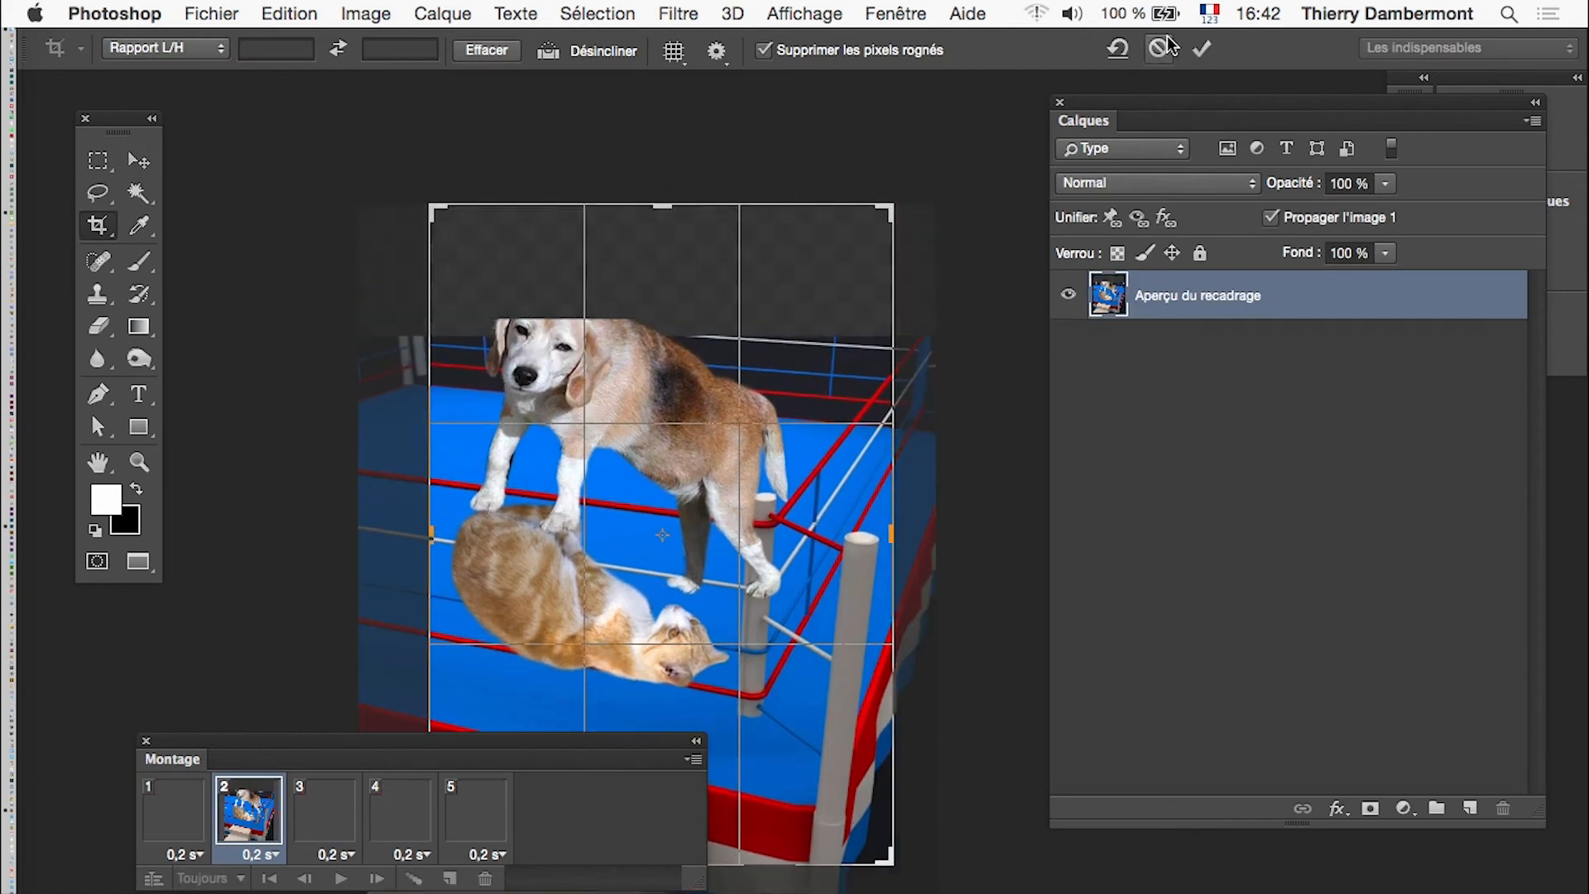
{"action": "left_click", "coordinate": [1200, 50]}
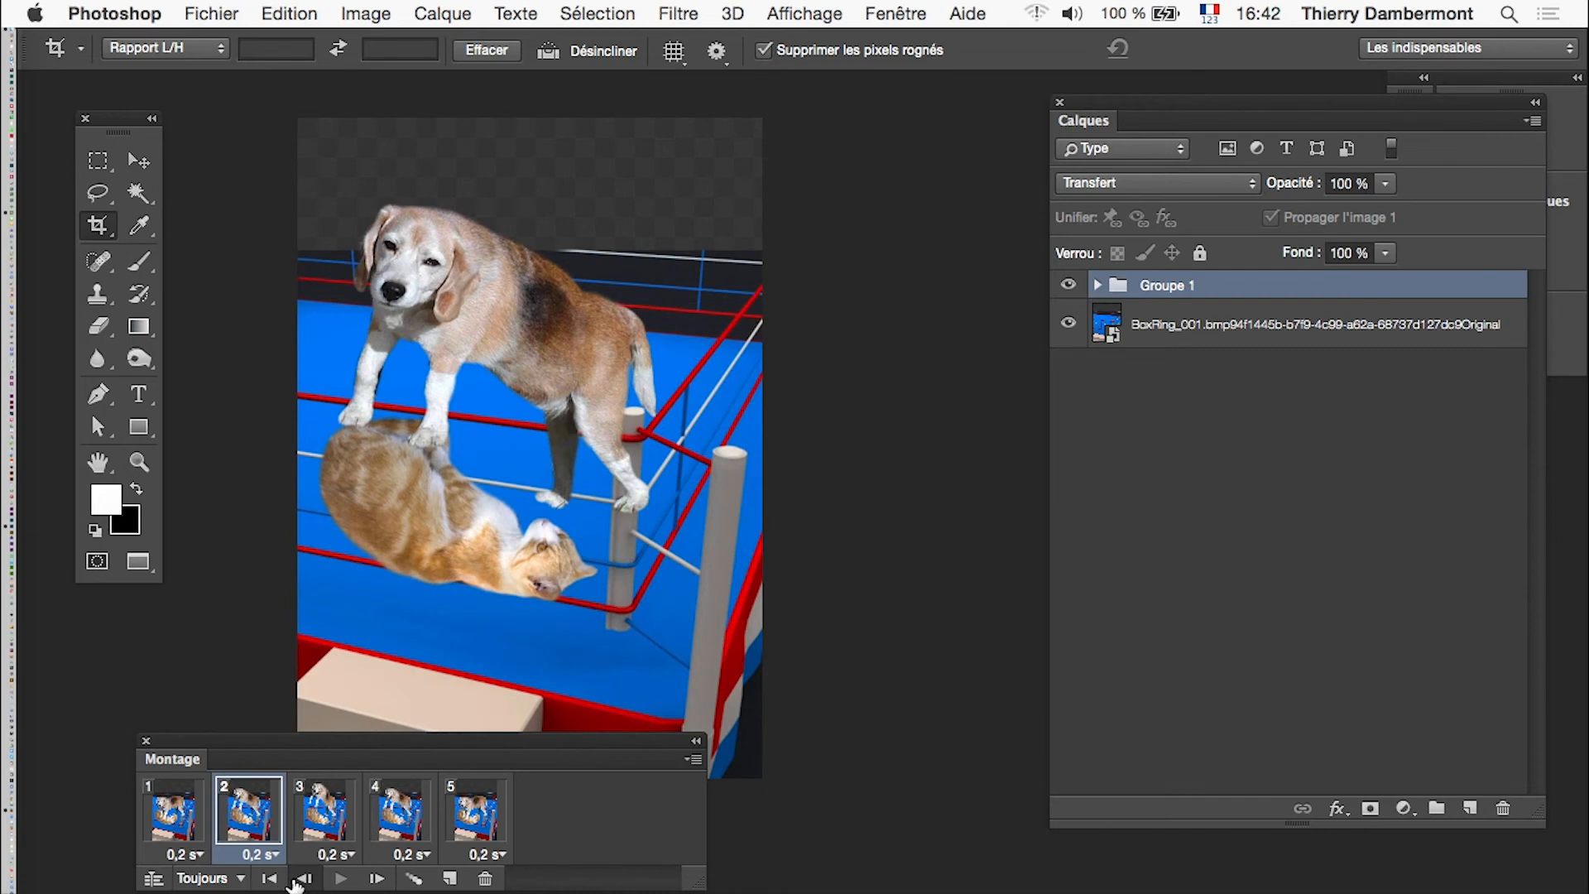
Step: Preview the animation again and move Groupe 1 upward so the dog's hind paws stand at the rear corner post
{"action": "left_click", "coordinate": [339, 878]}
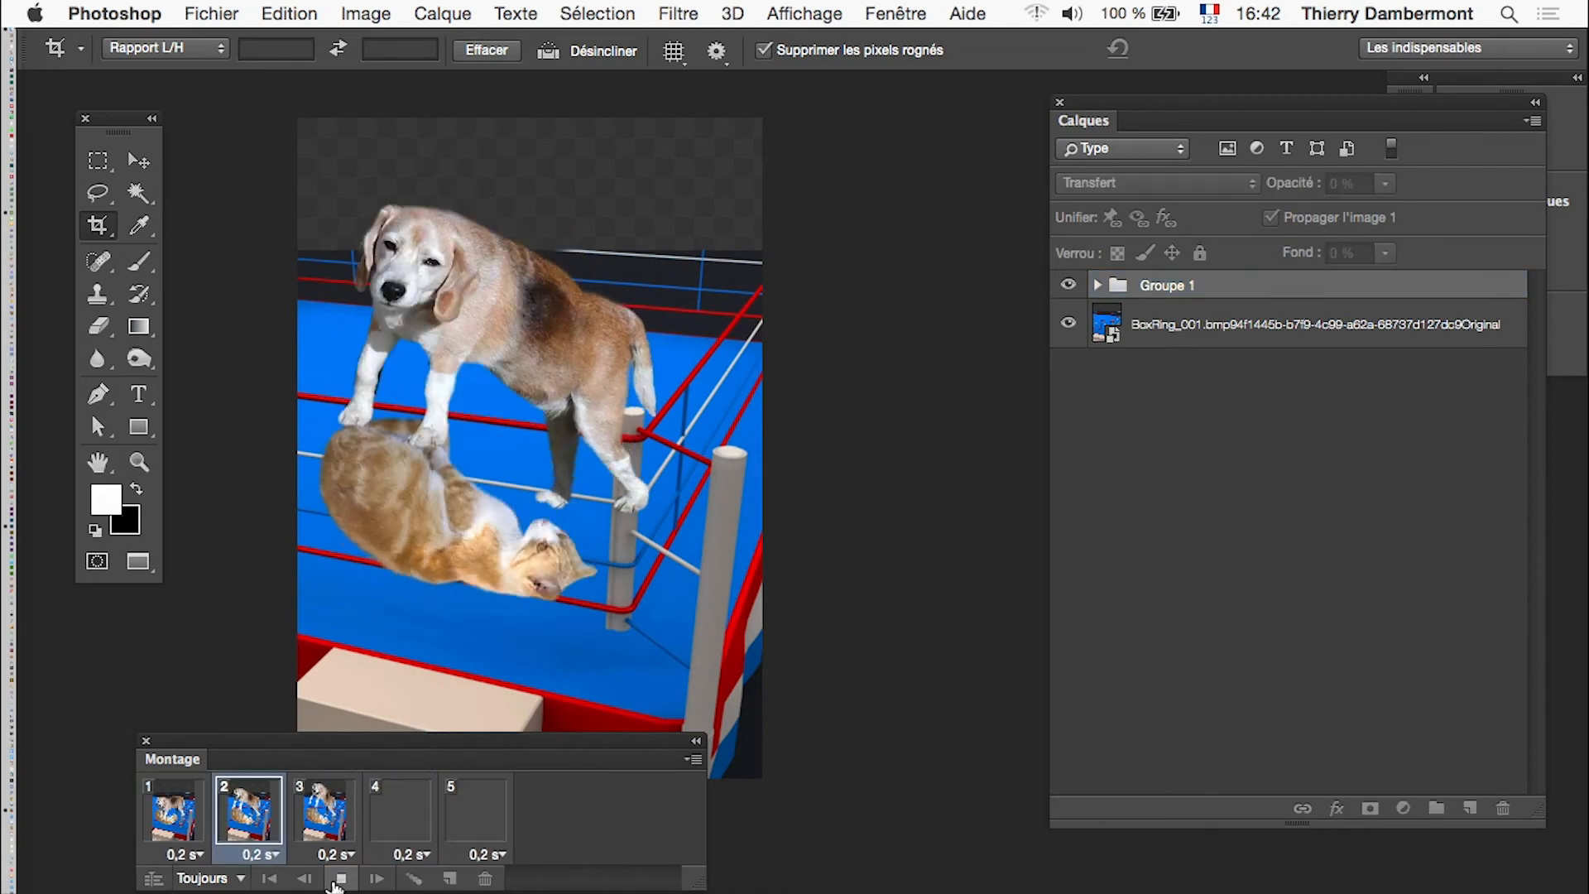
{"action": "left_click", "coordinate": [340, 879]}
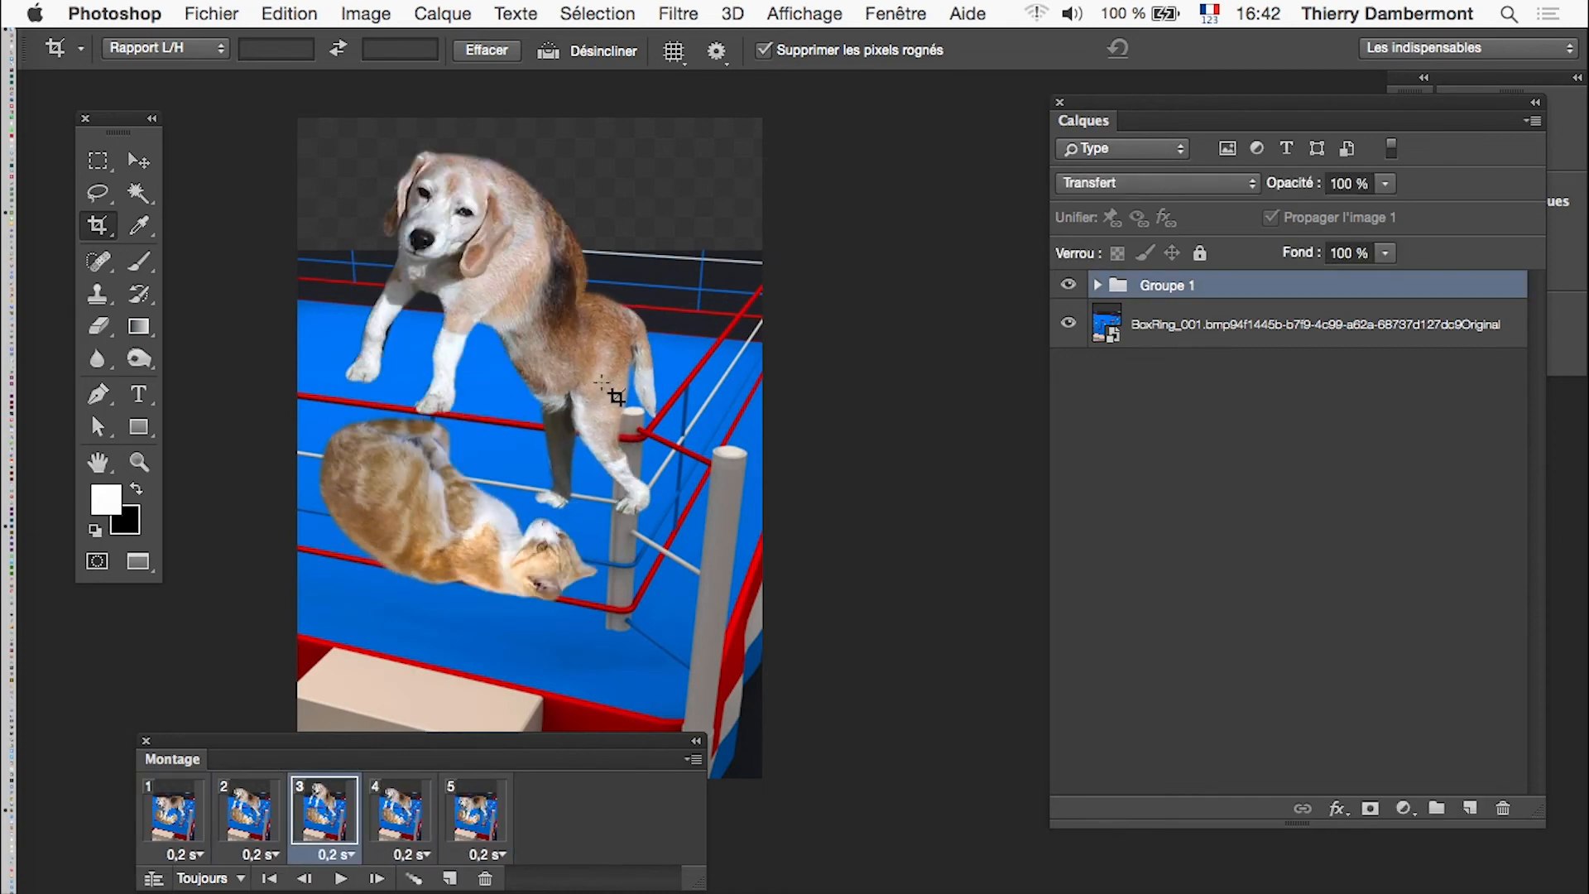
{"action": "left_click", "coordinate": [156, 162]}
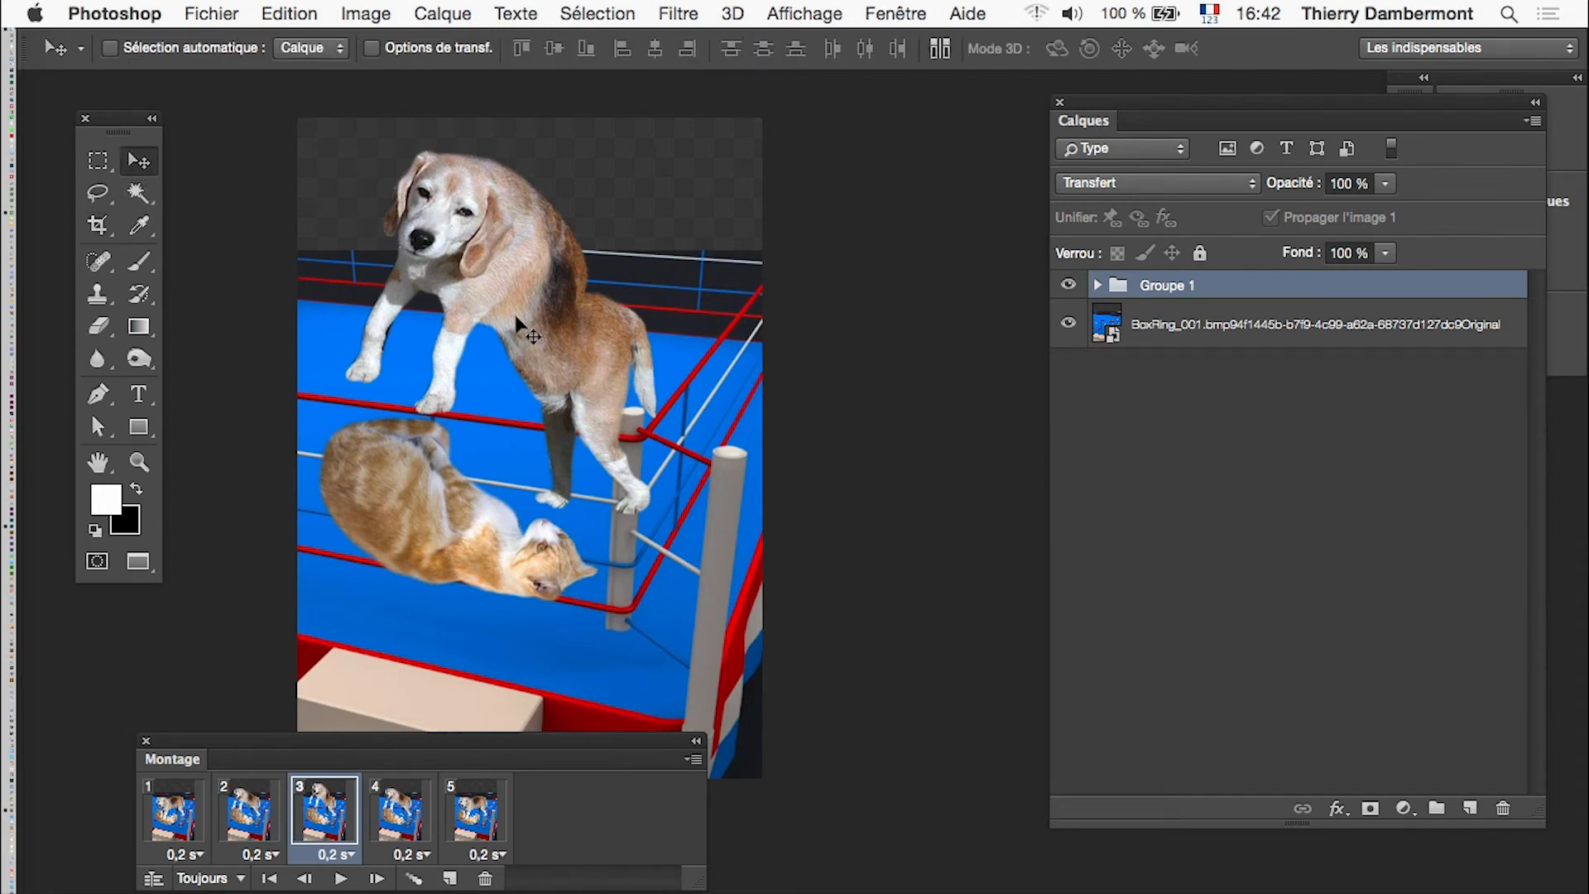
{"action": "left_click_drag", "start_coordinate": [603, 345], "coordinate": [598, 272]}
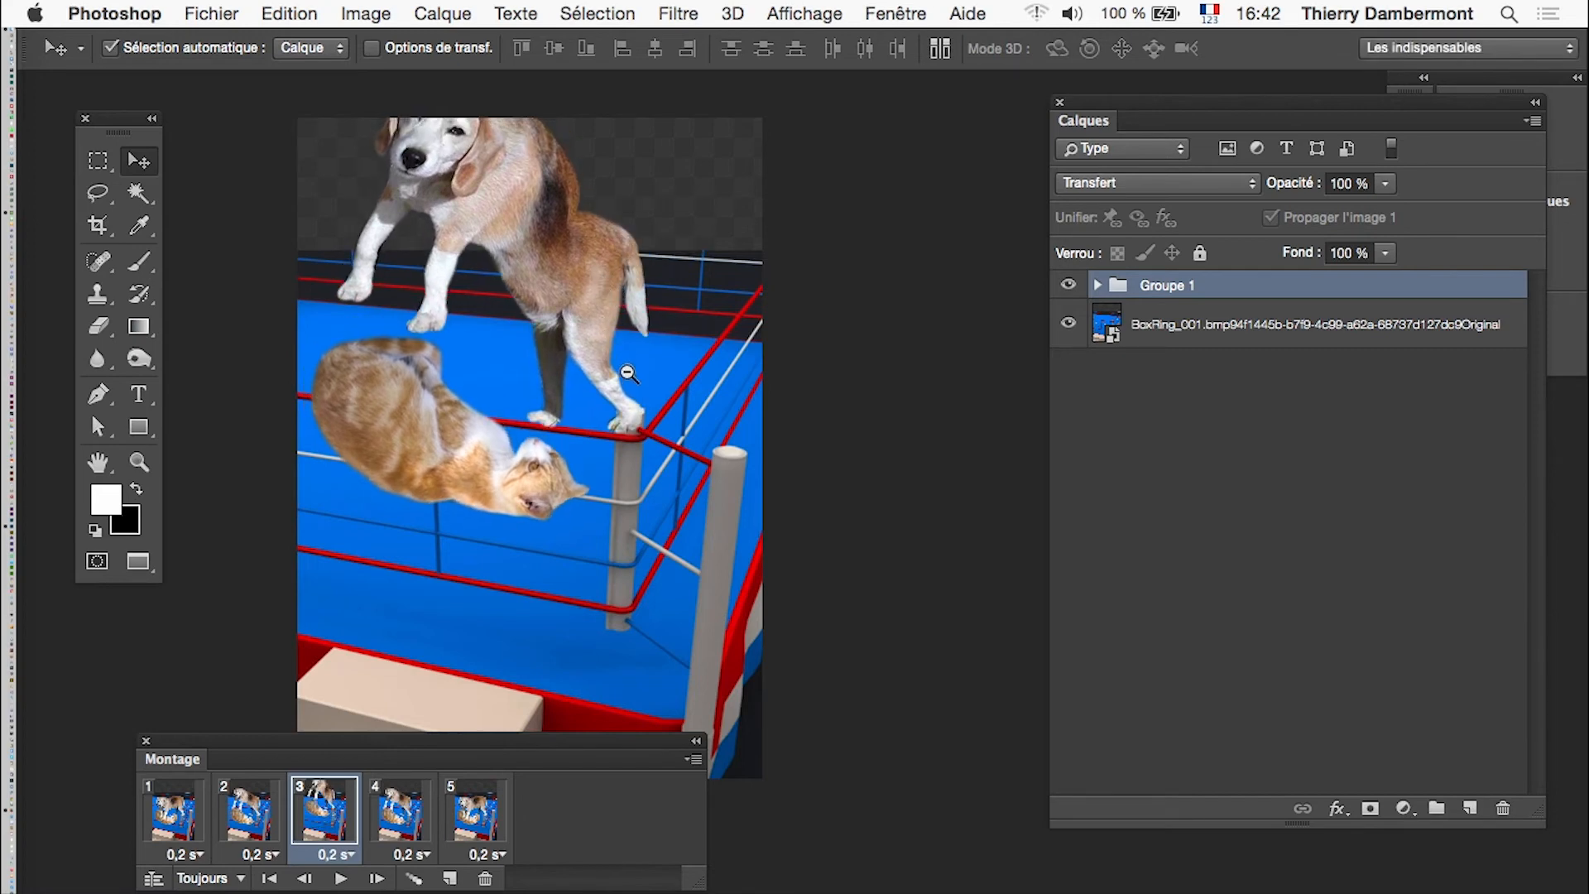
Step: Extend the canvas further upward with the Crop tool until the dog's whole head in frame 3 fits inside
{"action": "left_click", "coordinate": [526, 420], "text": "alt+super"}
{"action": "left_click", "coordinate": [98, 225]}
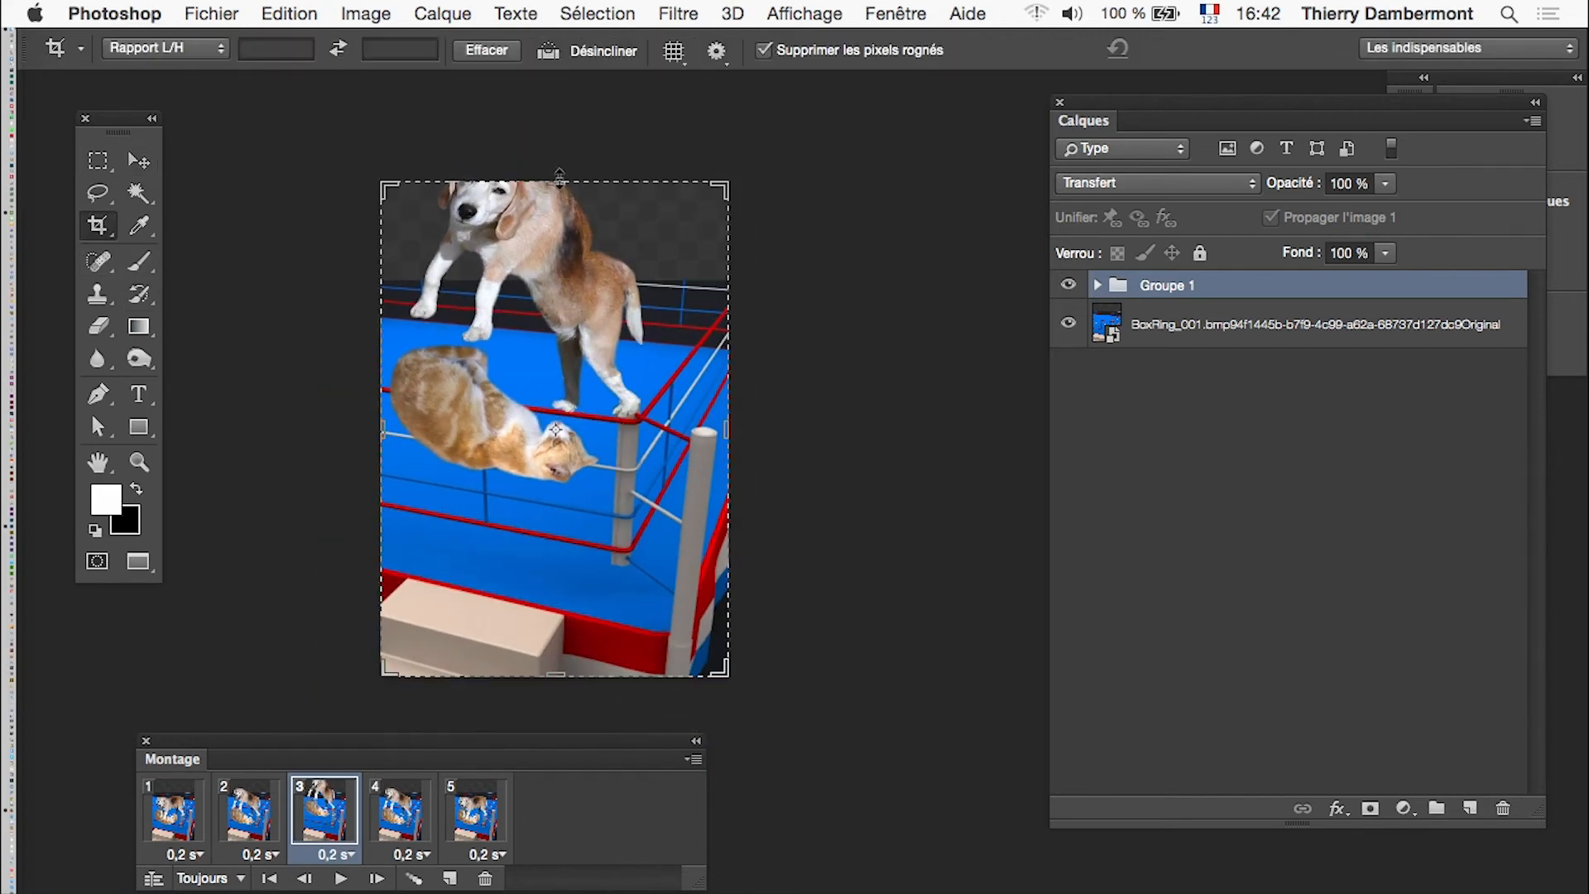
{"action": "left_click_drag", "start_coordinate": [559, 177], "coordinate": [559, 128]}
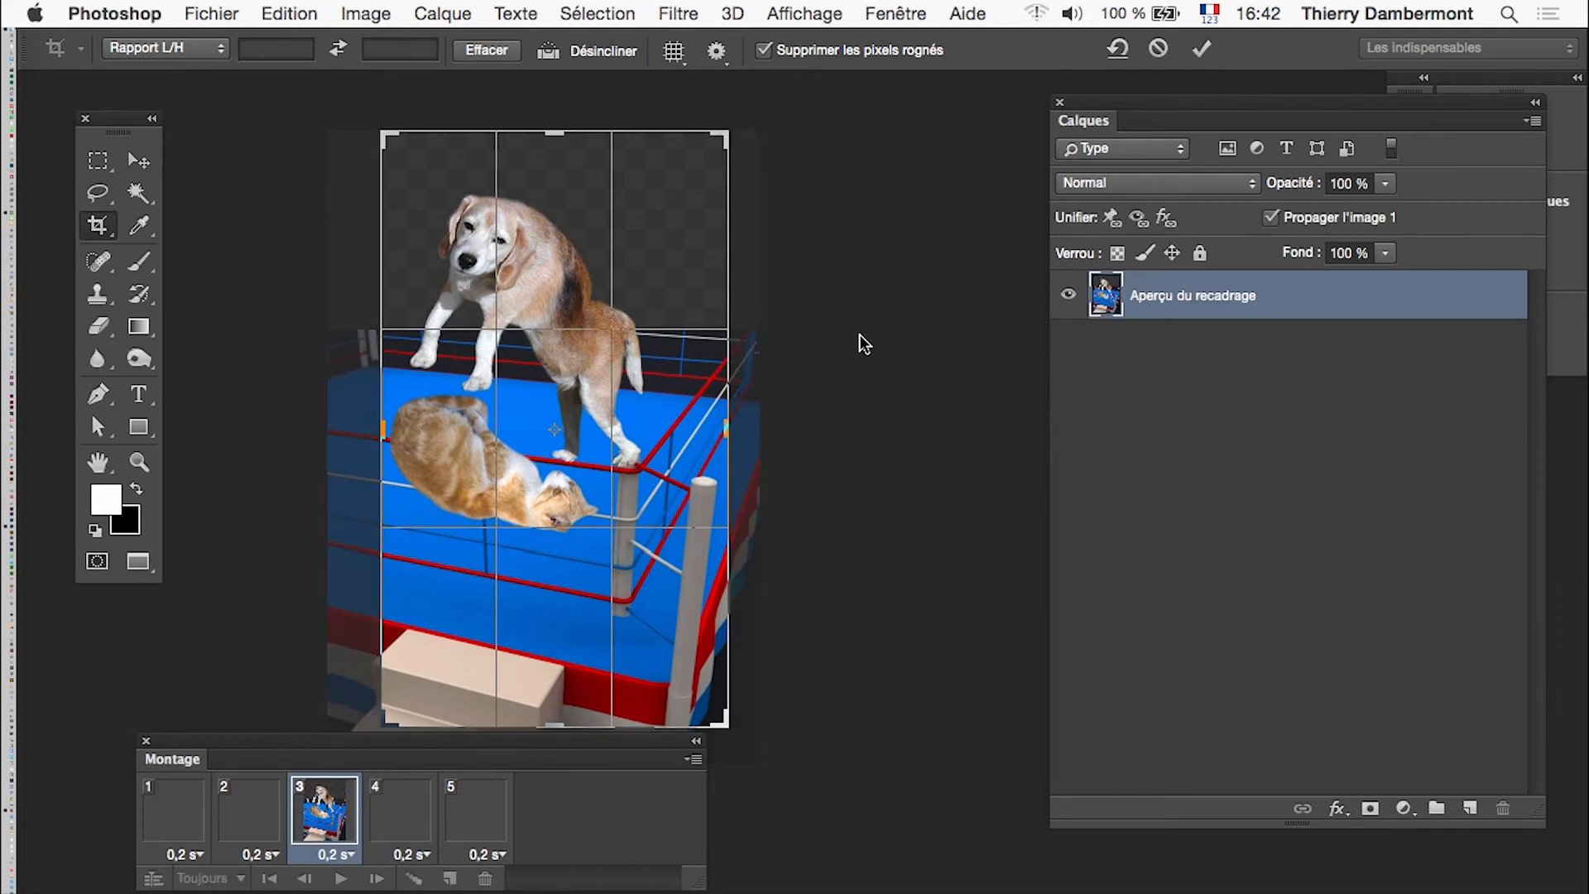
{"action": "left_click", "coordinate": [1201, 48]}
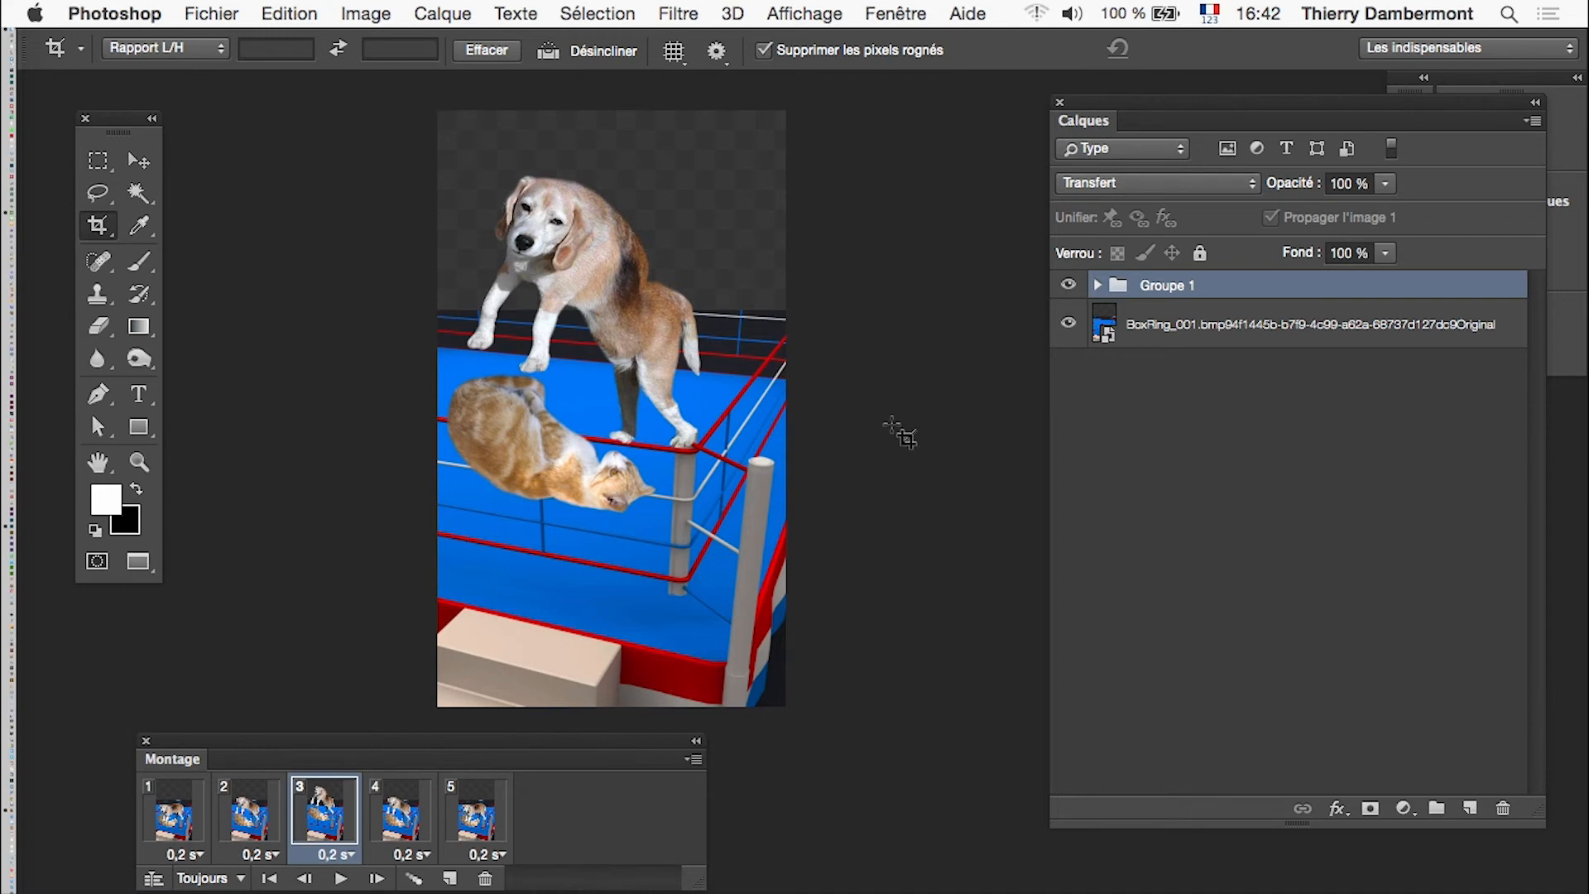
Step: Move Groupe 1 slightly up and to the right so the dog's hind paws sit just above the rear corner post
{"action": "left_click", "coordinate": [645, 442], "text": "super"}
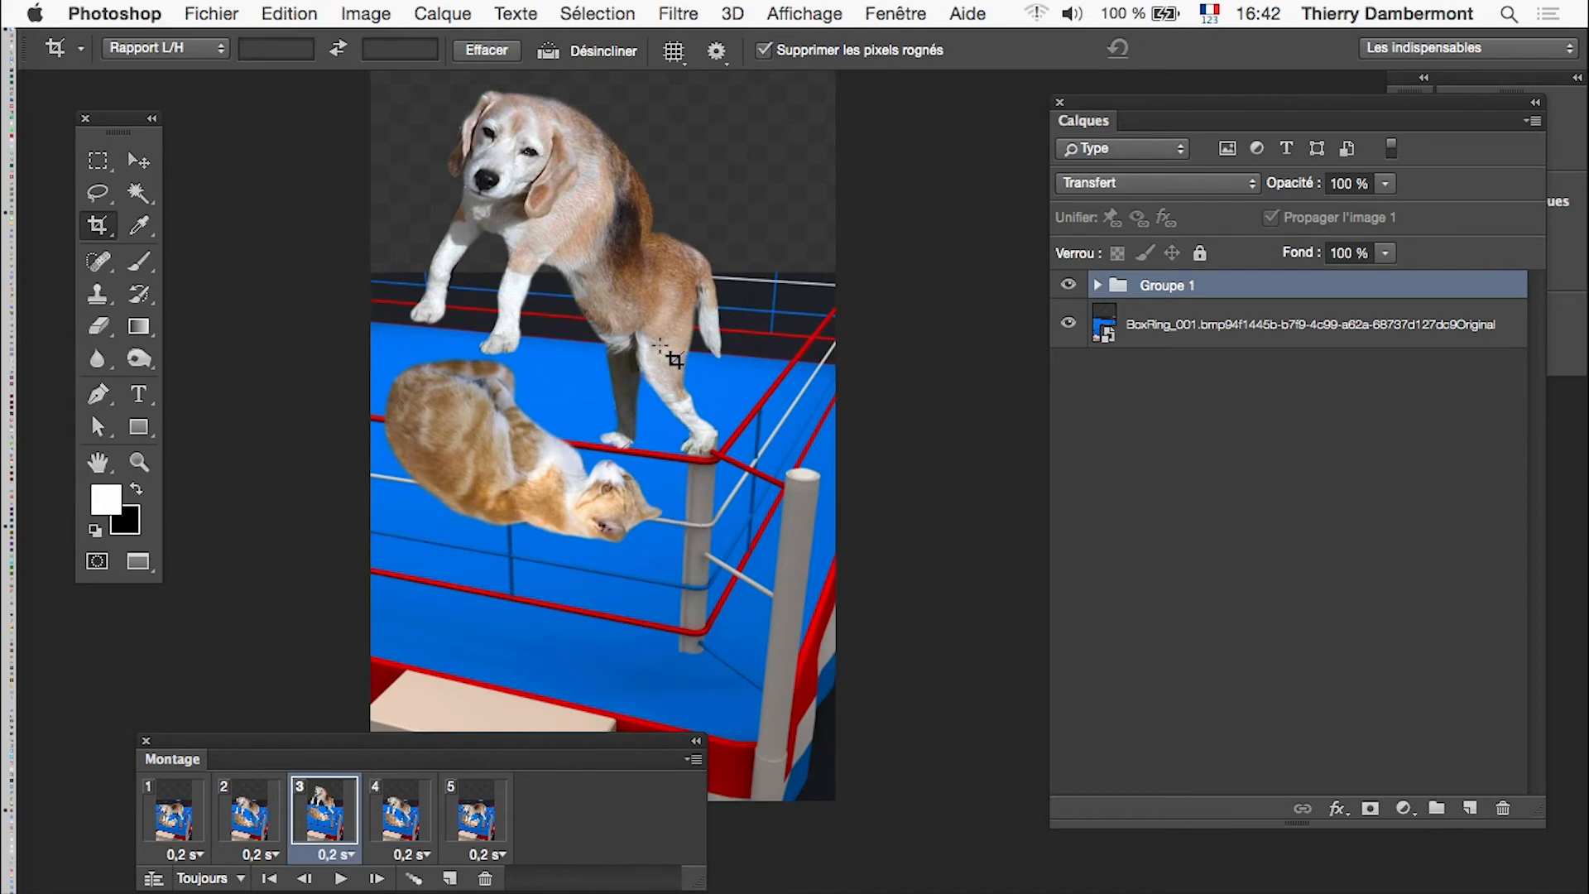
{"action": "left_click", "coordinate": [138, 160]}
{"action": "left_click_drag", "start_coordinate": [624, 339], "coordinate": [633, 298]}
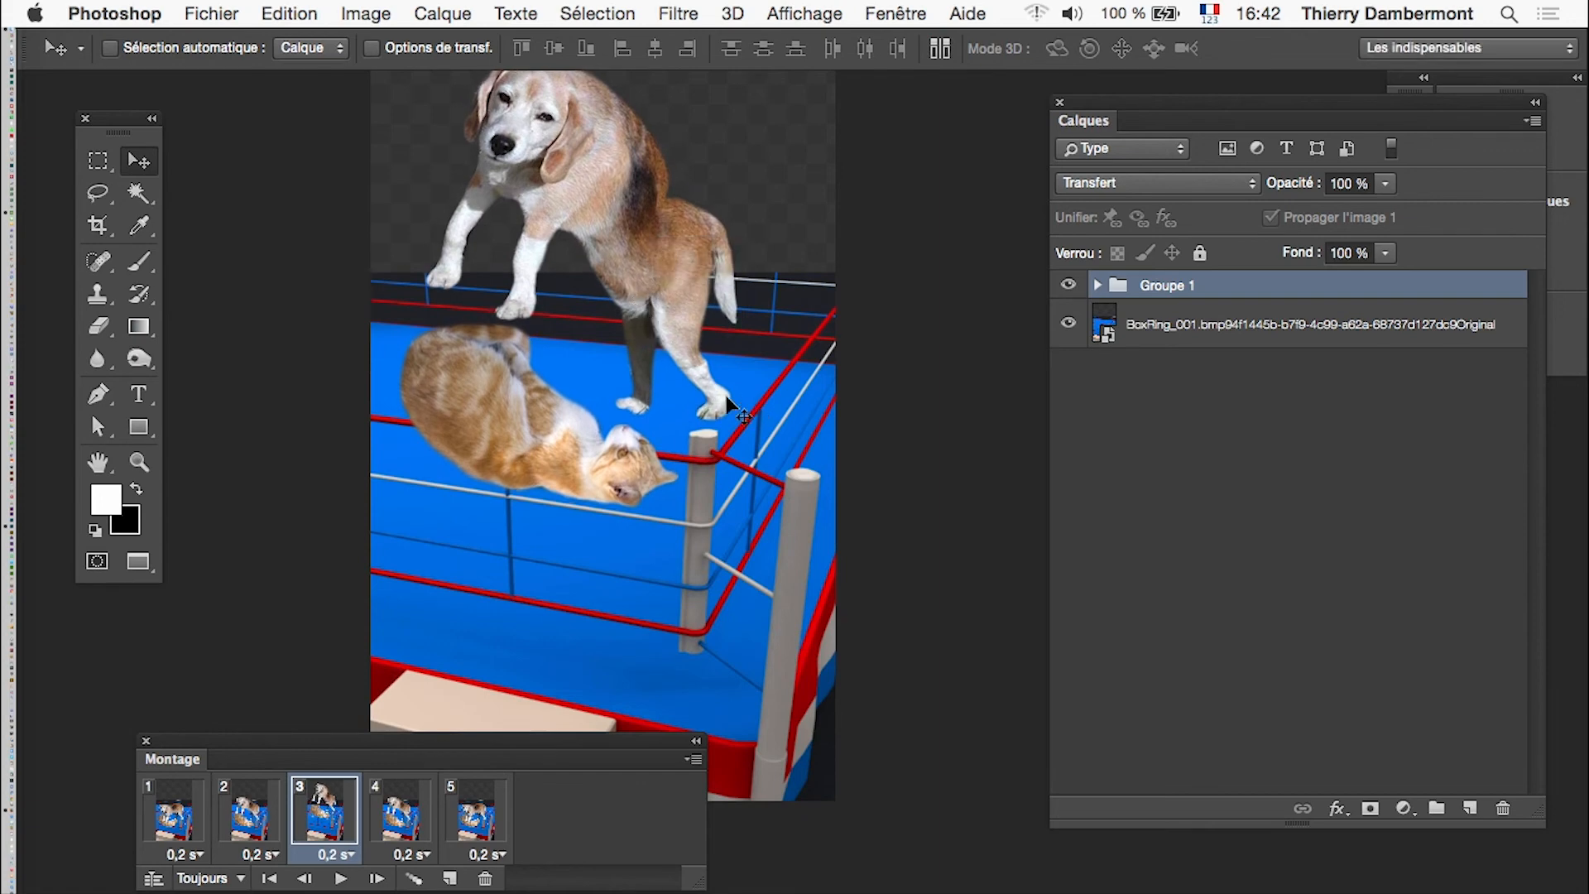
Step: Duplicate the BoxRing_001 layer and place the copy above Groupe 1
{"action": "left_click_drag", "start_coordinate": [1358, 321], "coordinate": [1444, 737]}
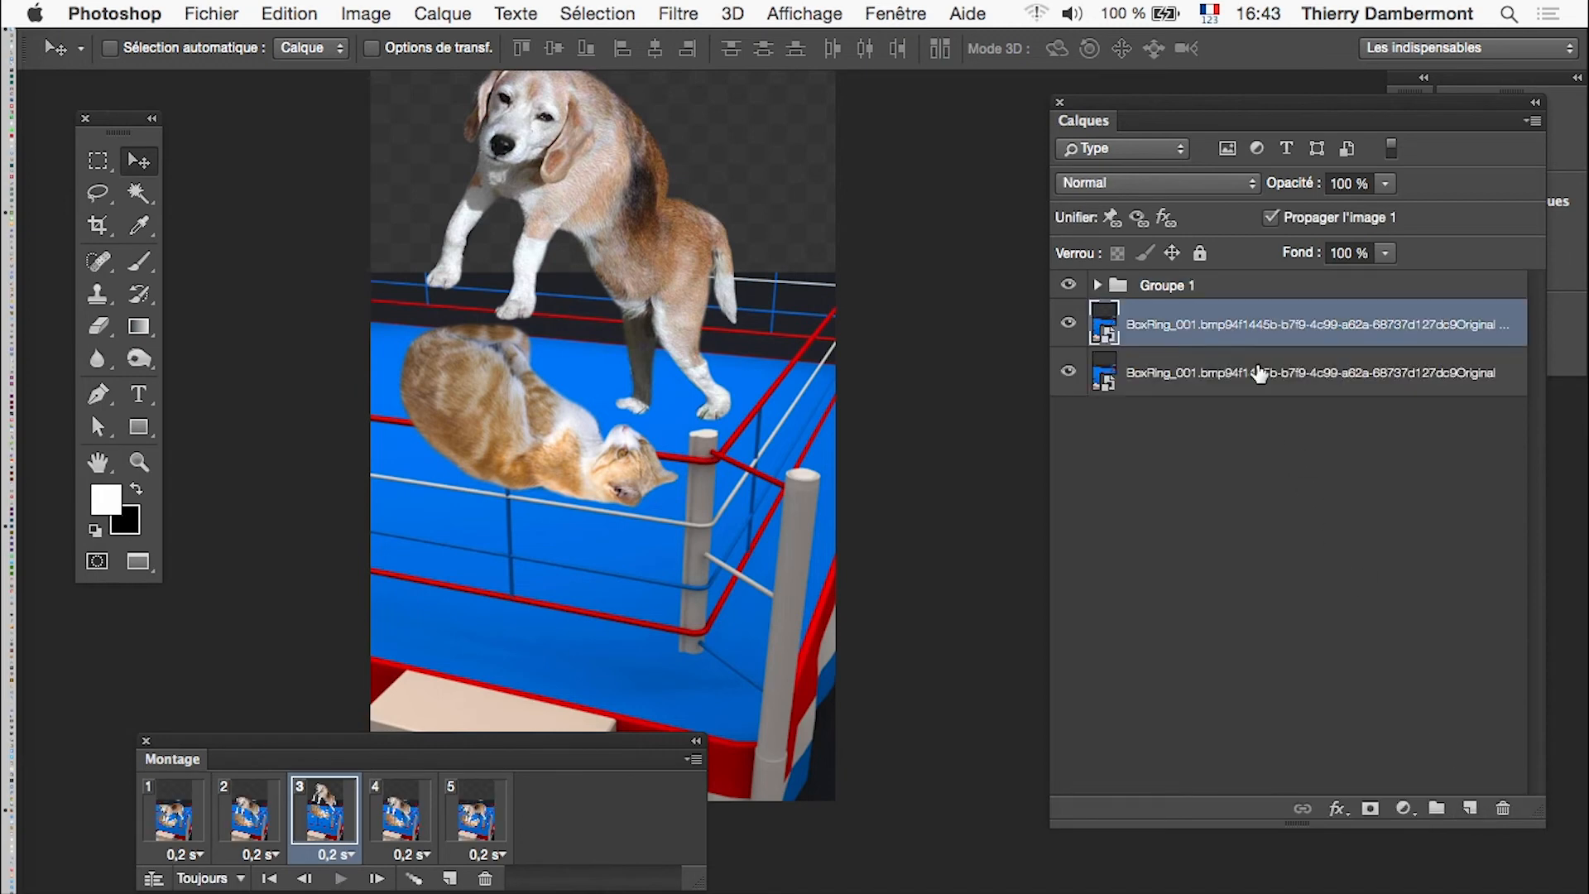
{"action": "left_click_drag", "start_coordinate": [1217, 326], "coordinate": [1212, 273]}
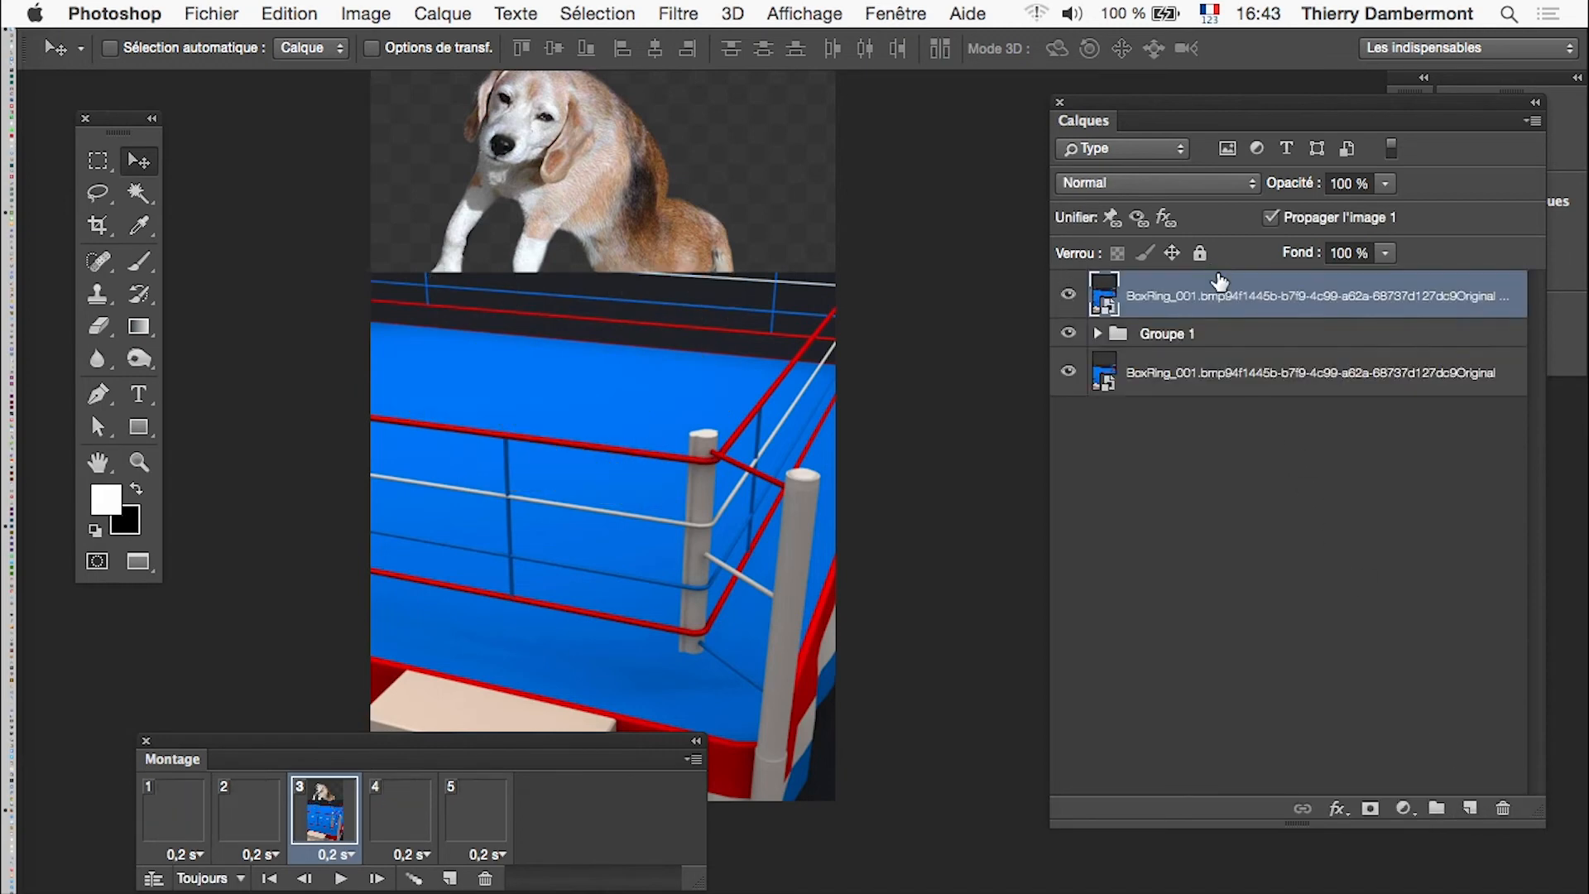
Step: Examine the ropes and corner post in the upper ring copy, comparing the image with that layer hidden and shown
{"action": "left_click", "coordinate": [443, 473], "text": "super"}
{"action": "left_click", "coordinate": [536, 495], "text": "super"}
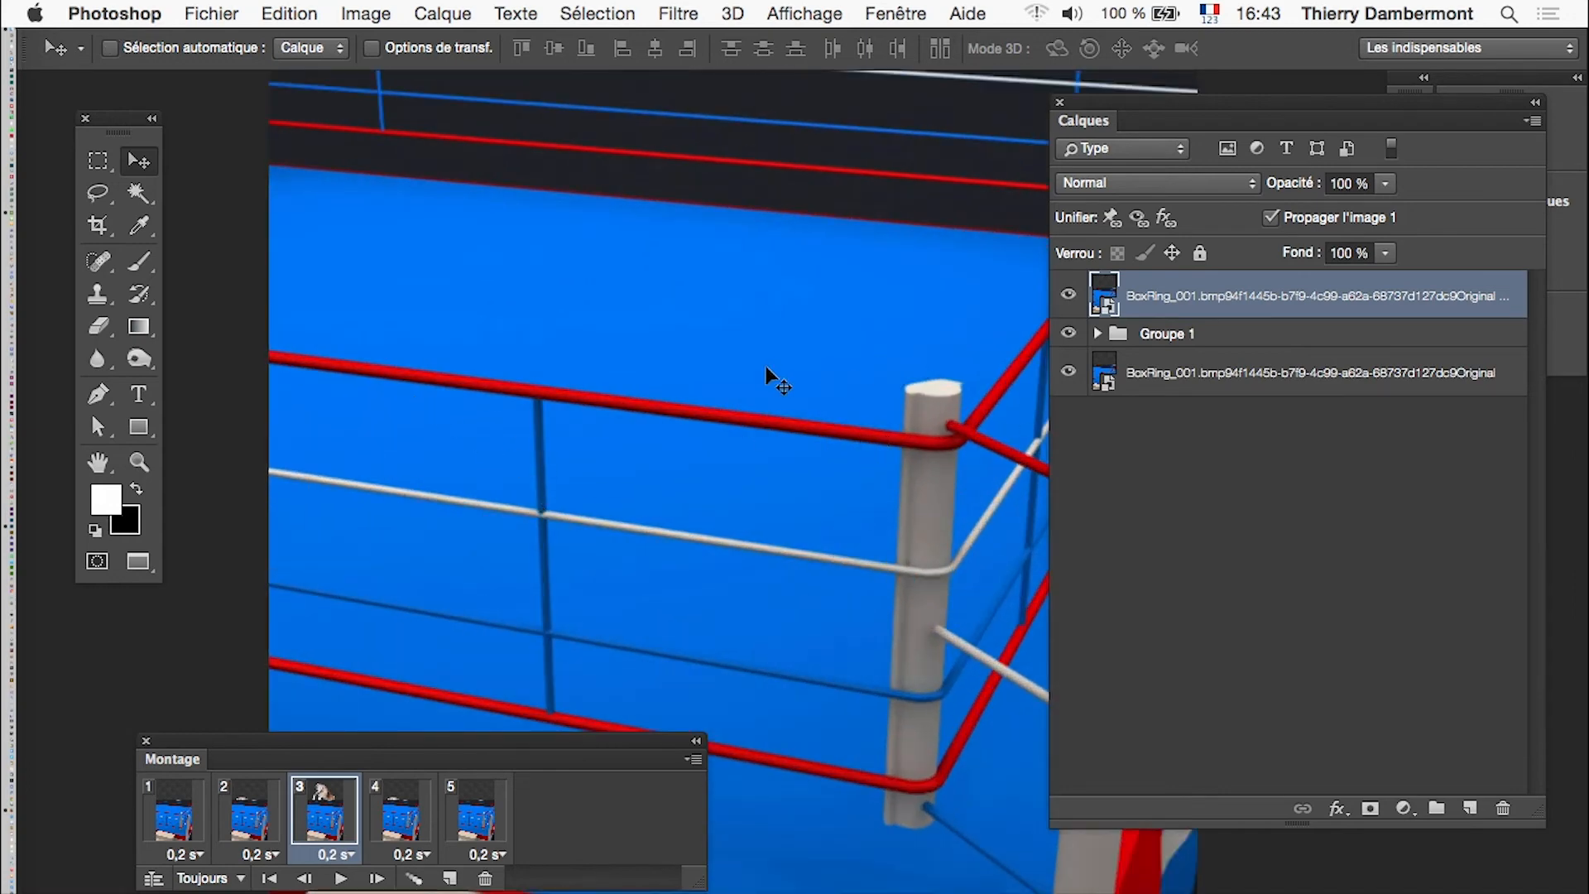
{"action": "left_click_drag", "start_coordinate": [687, 353], "coordinate": [568, 259]}
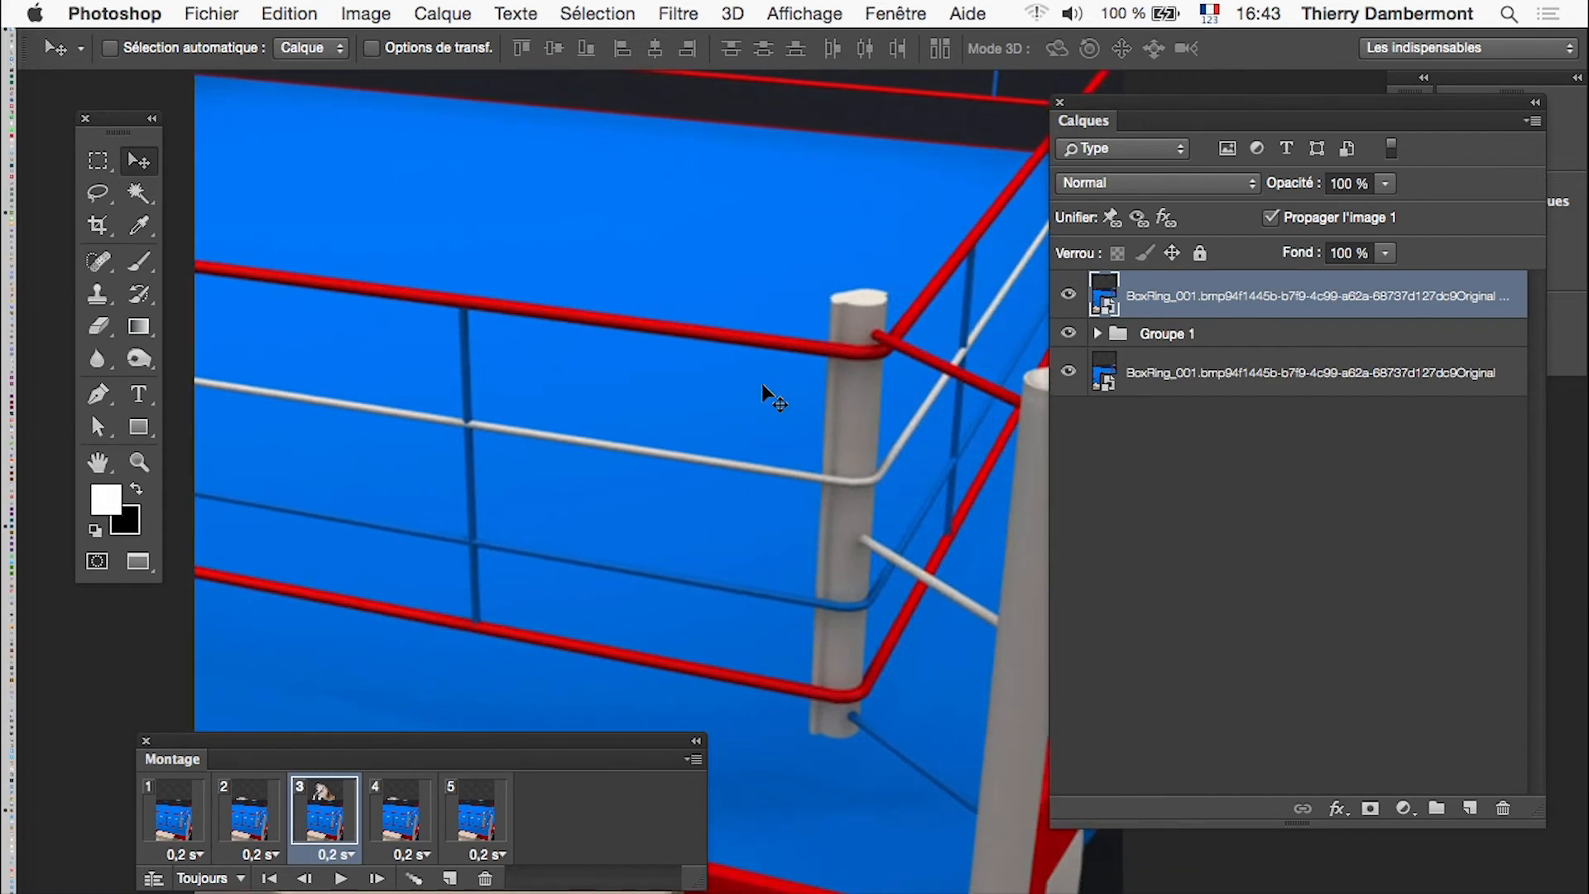
{"action": "left_click", "coordinate": [638, 291], "text": "alt"}
{"action": "left_click_drag", "start_coordinate": [755, 419], "coordinate": [704, 383]}
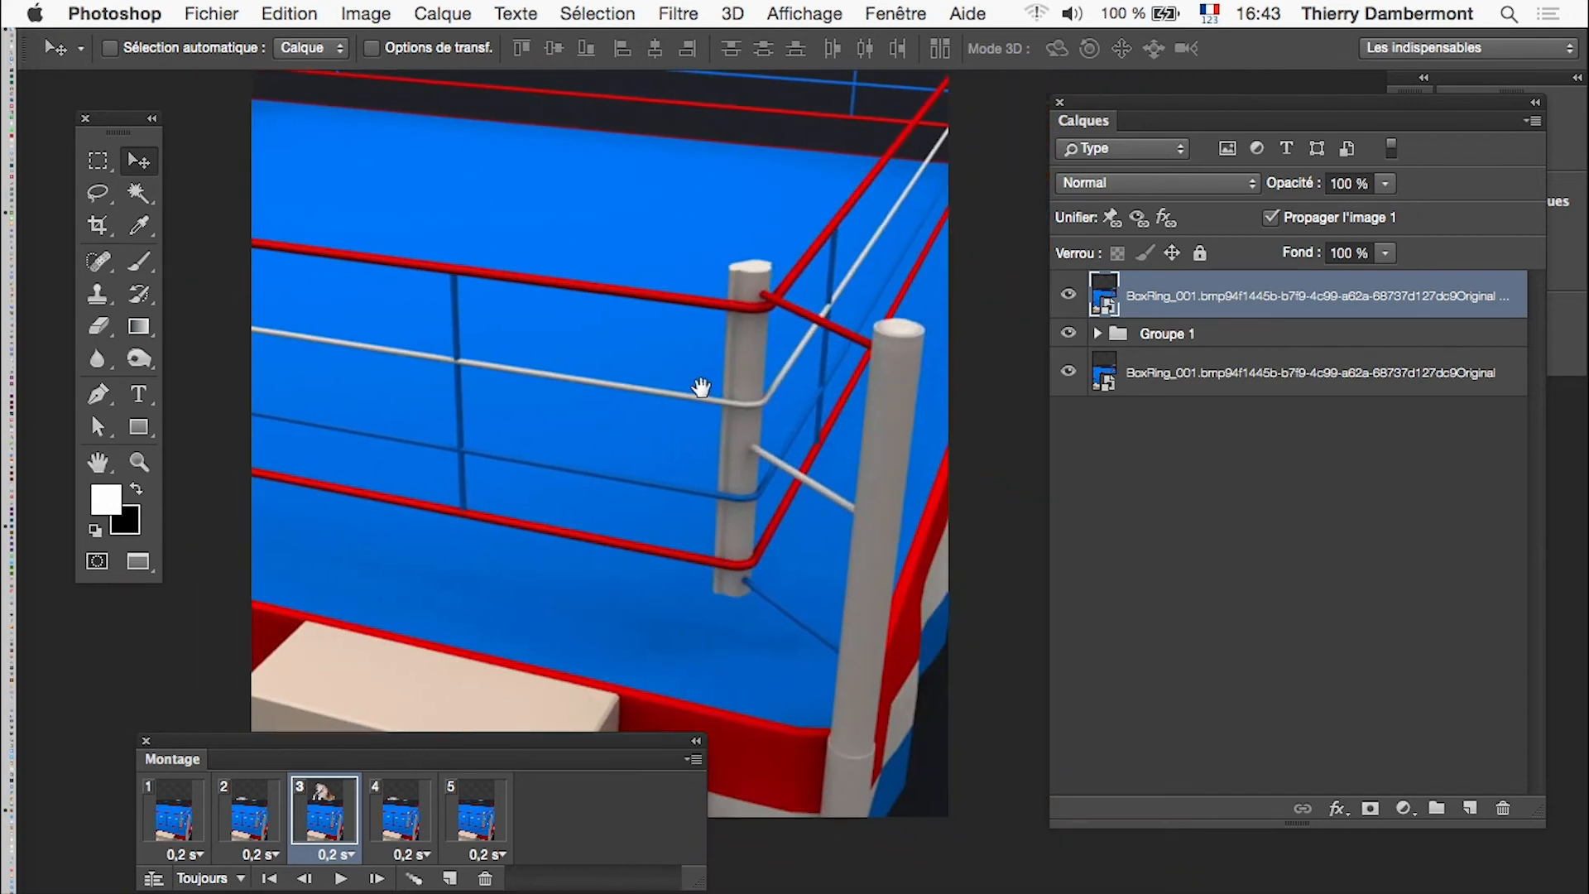
{"action": "left_click", "coordinate": [1069, 296]}
{"action": "left_click", "coordinate": [1070, 298]}
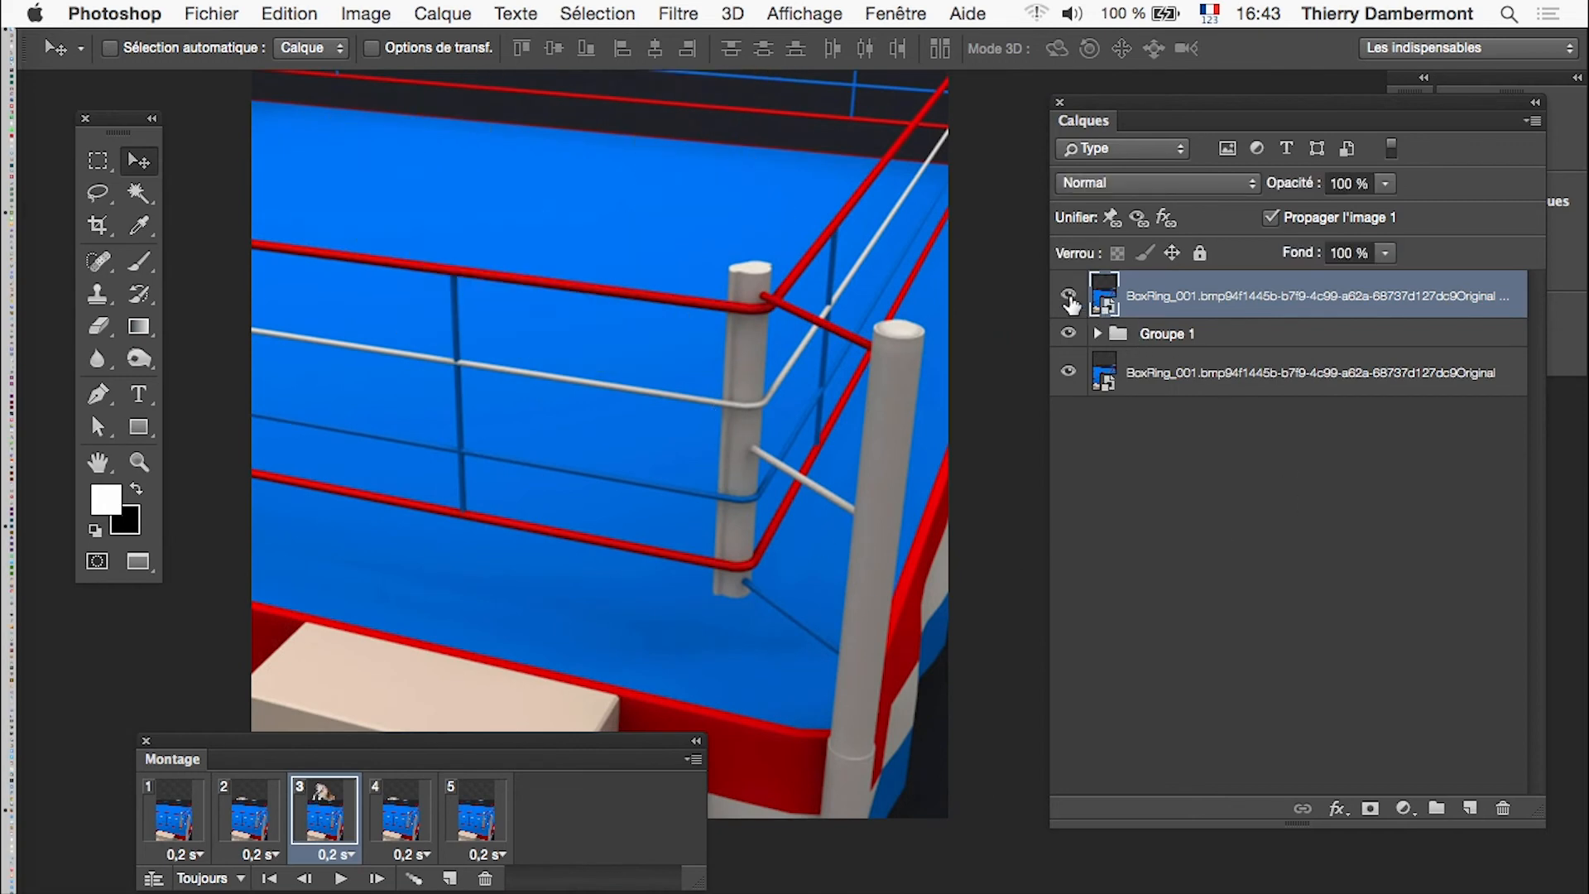
{"action": "left_click", "coordinate": [1070, 300]}
{"action": "left_click", "coordinate": [1071, 299]}
{"action": "key", "text": "super+minus"}
{"action": "key", "text": "super+minus"}
{"action": "left_click", "coordinate": [1069, 296]}
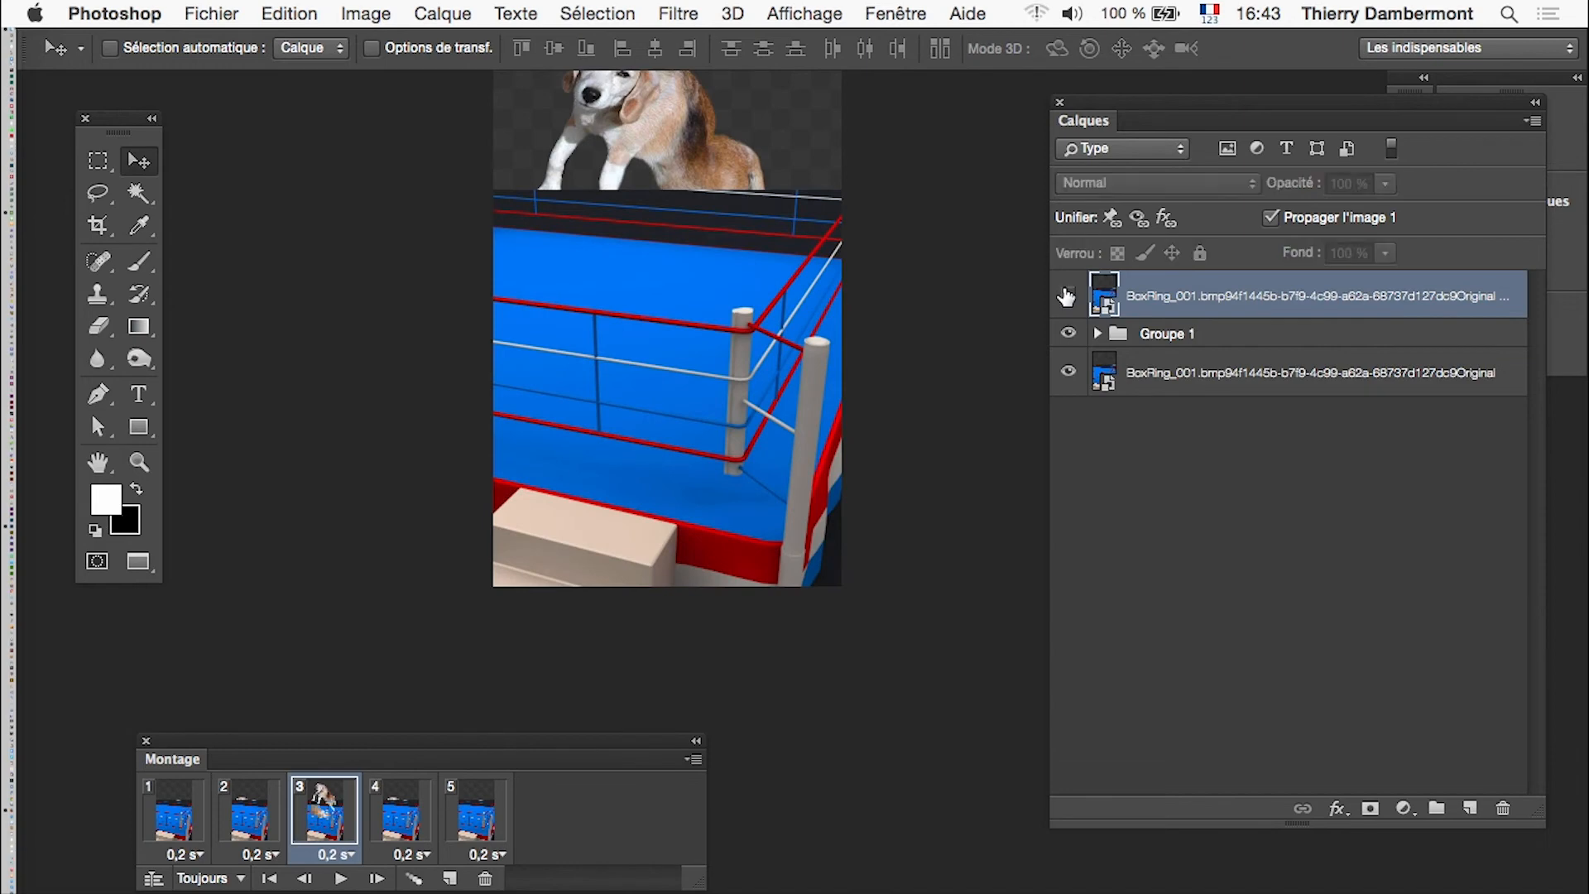
{"action": "left_click", "coordinate": [1068, 297]}
{"action": "left_click", "coordinate": [1069, 298]}
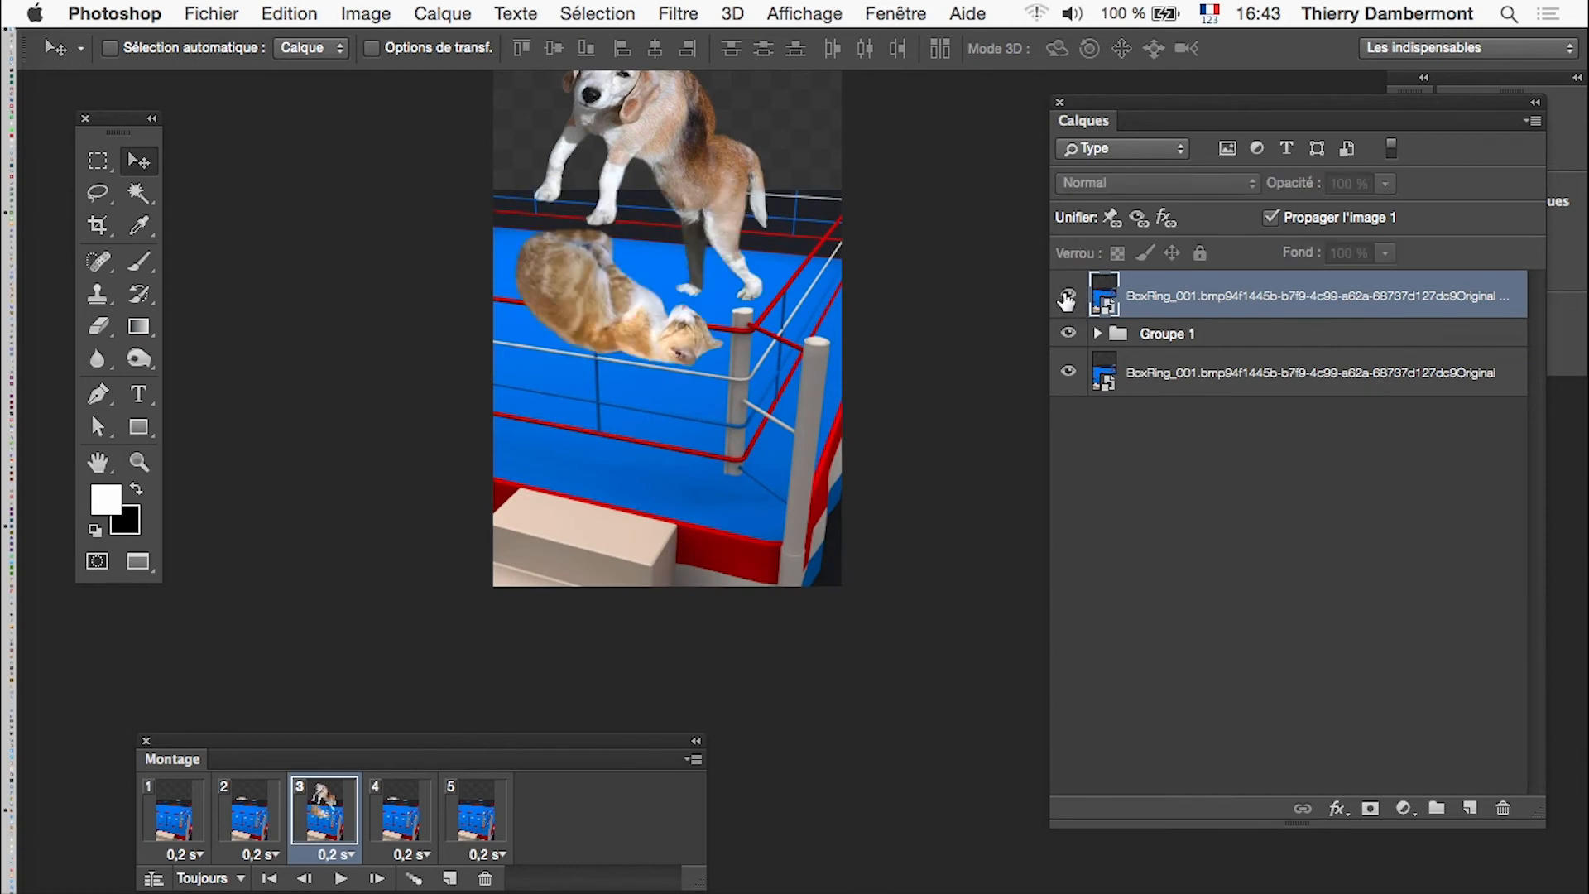
{"action": "left_click", "coordinate": [1069, 298]}
Step: Save the document as beagle-08.psd in the animation marionnette folder with maximized compatibility
{"action": "left_click", "coordinate": [211, 14]}
{"action": "left_click", "coordinate": [331, 270]}
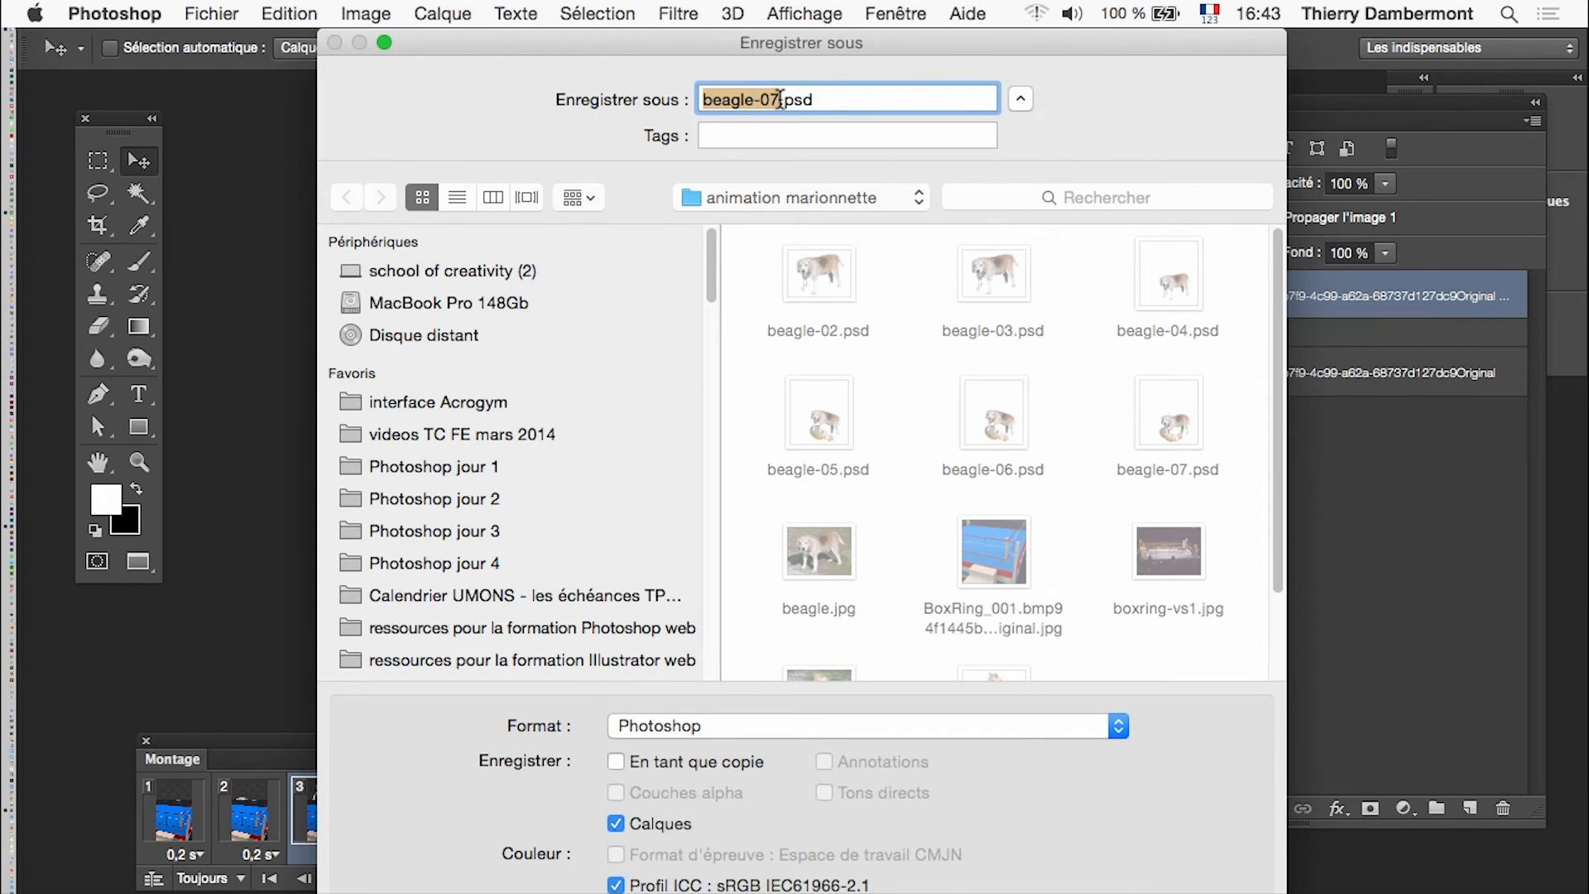
{"action": "left_click", "coordinate": [780, 100]}
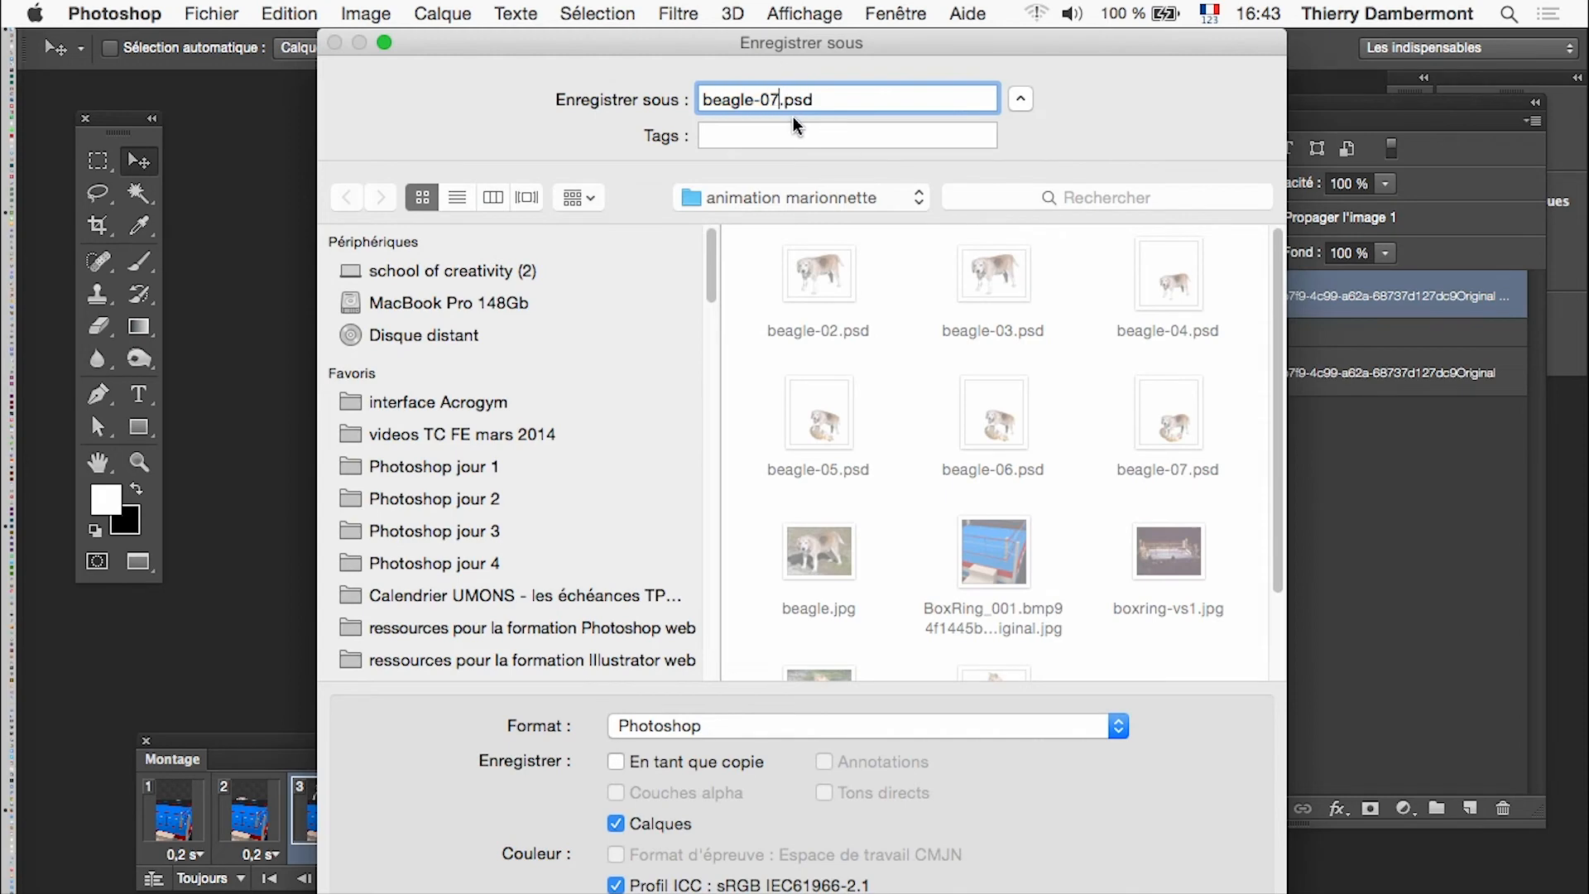
{"action": "key", "text": "BackSpace"}
{"action": "key", "text": "Return"}
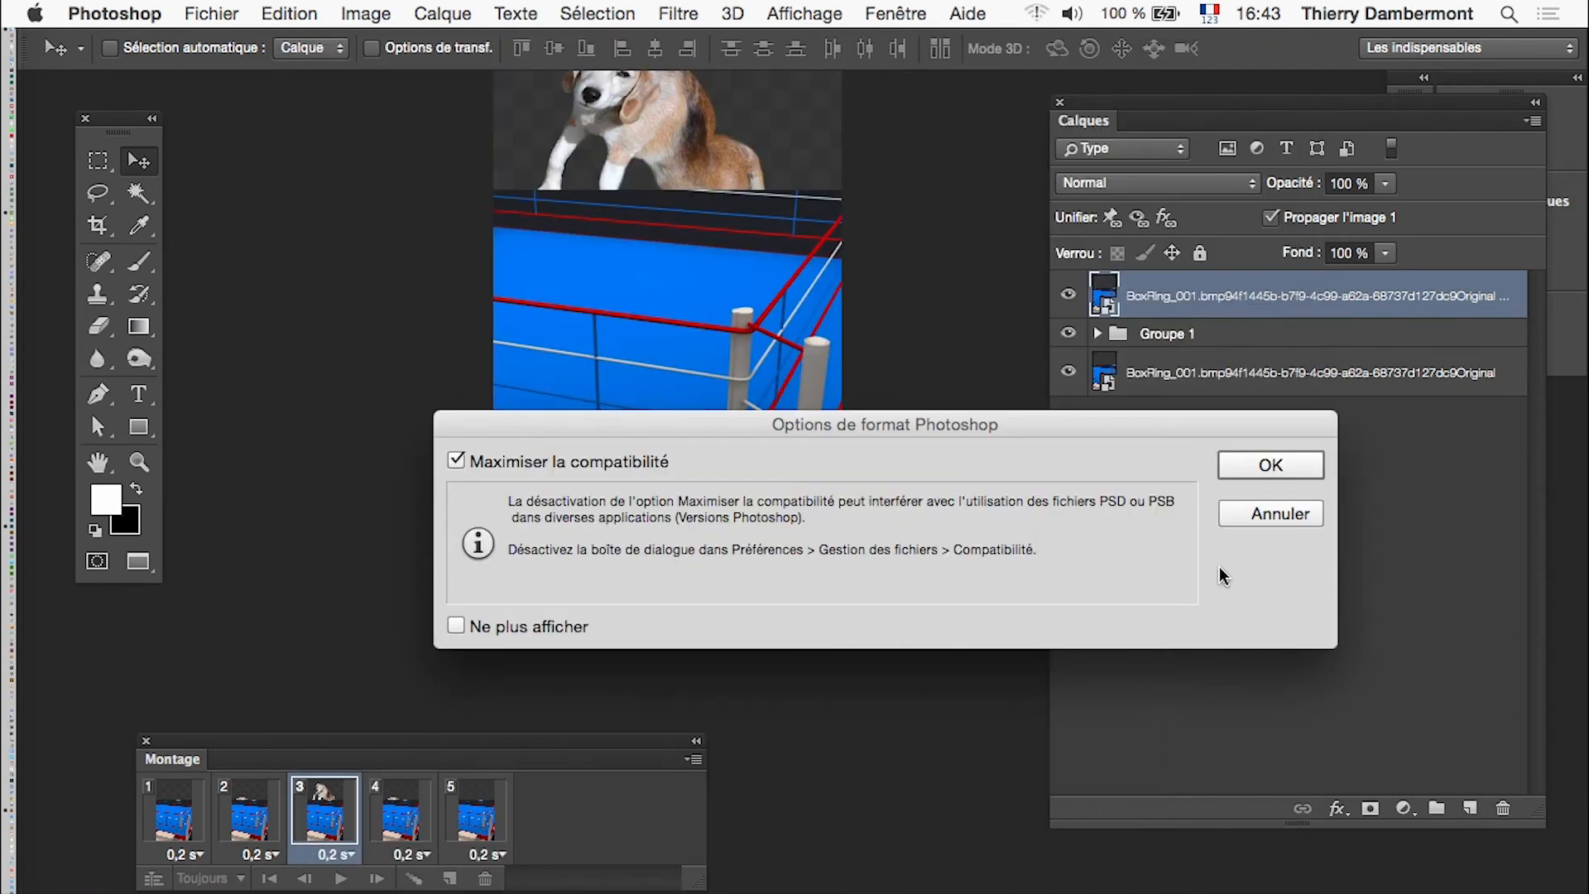
{"action": "left_click", "coordinate": [1237, 465]}
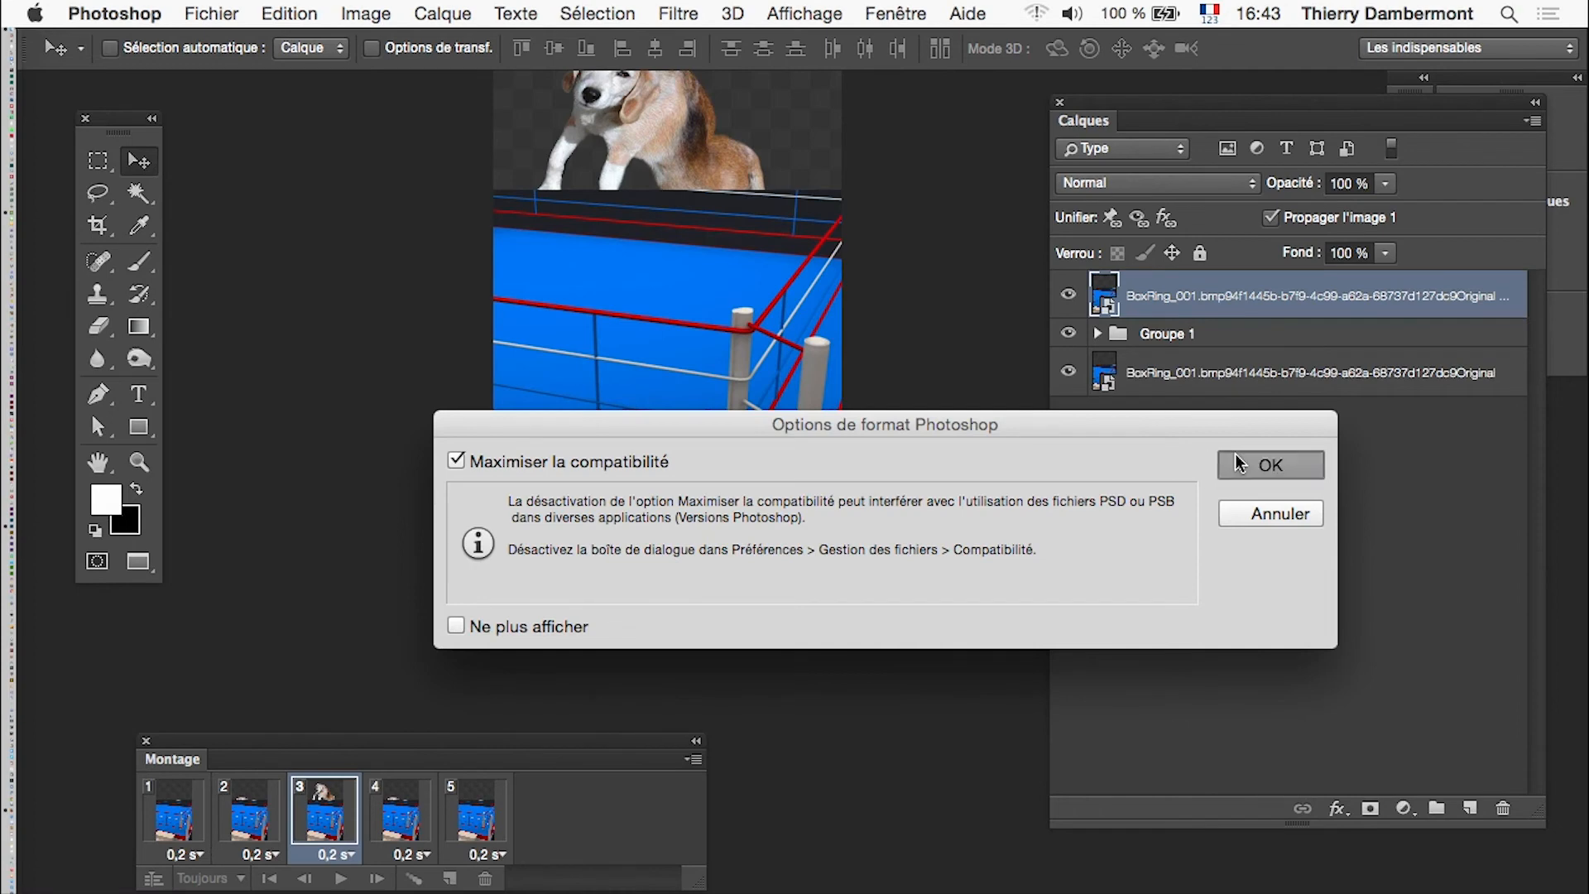
Step: Switch to Finder and open a new window on the animation marionnette folder in Photoshop jour 4, selecting beagle-08.psd
{"action": "key", "text": "super+Tab"}
{"action": "key", "text": "super+Tab"}
{"action": "key", "text": "super+Tab"}
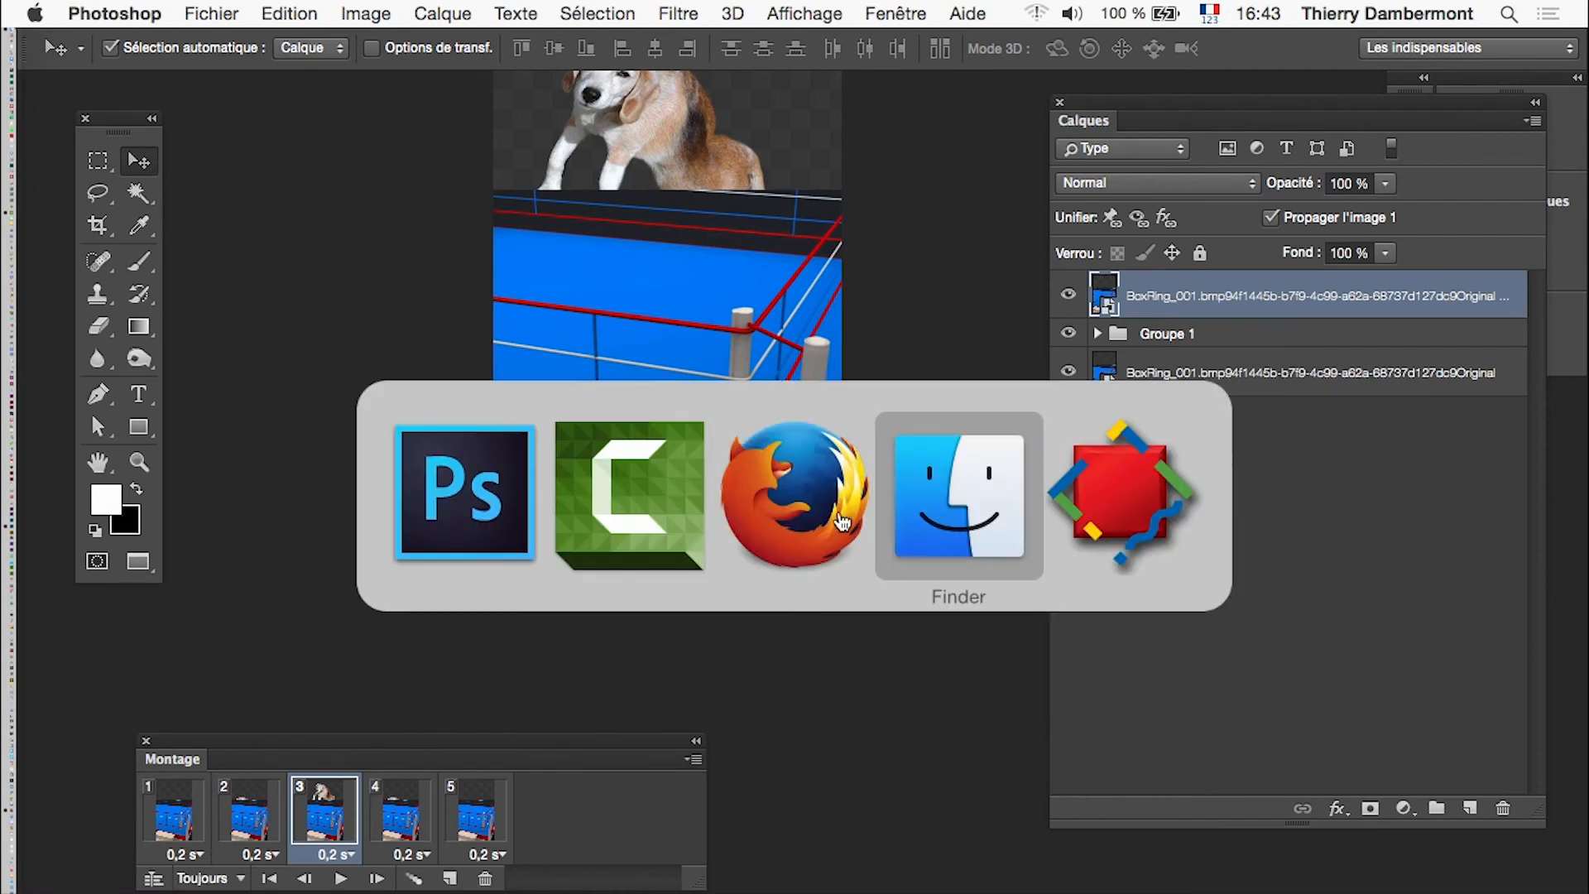
{"action": "left_click", "coordinate": [173, 14]}
{"action": "left_click", "coordinate": [166, 40]}
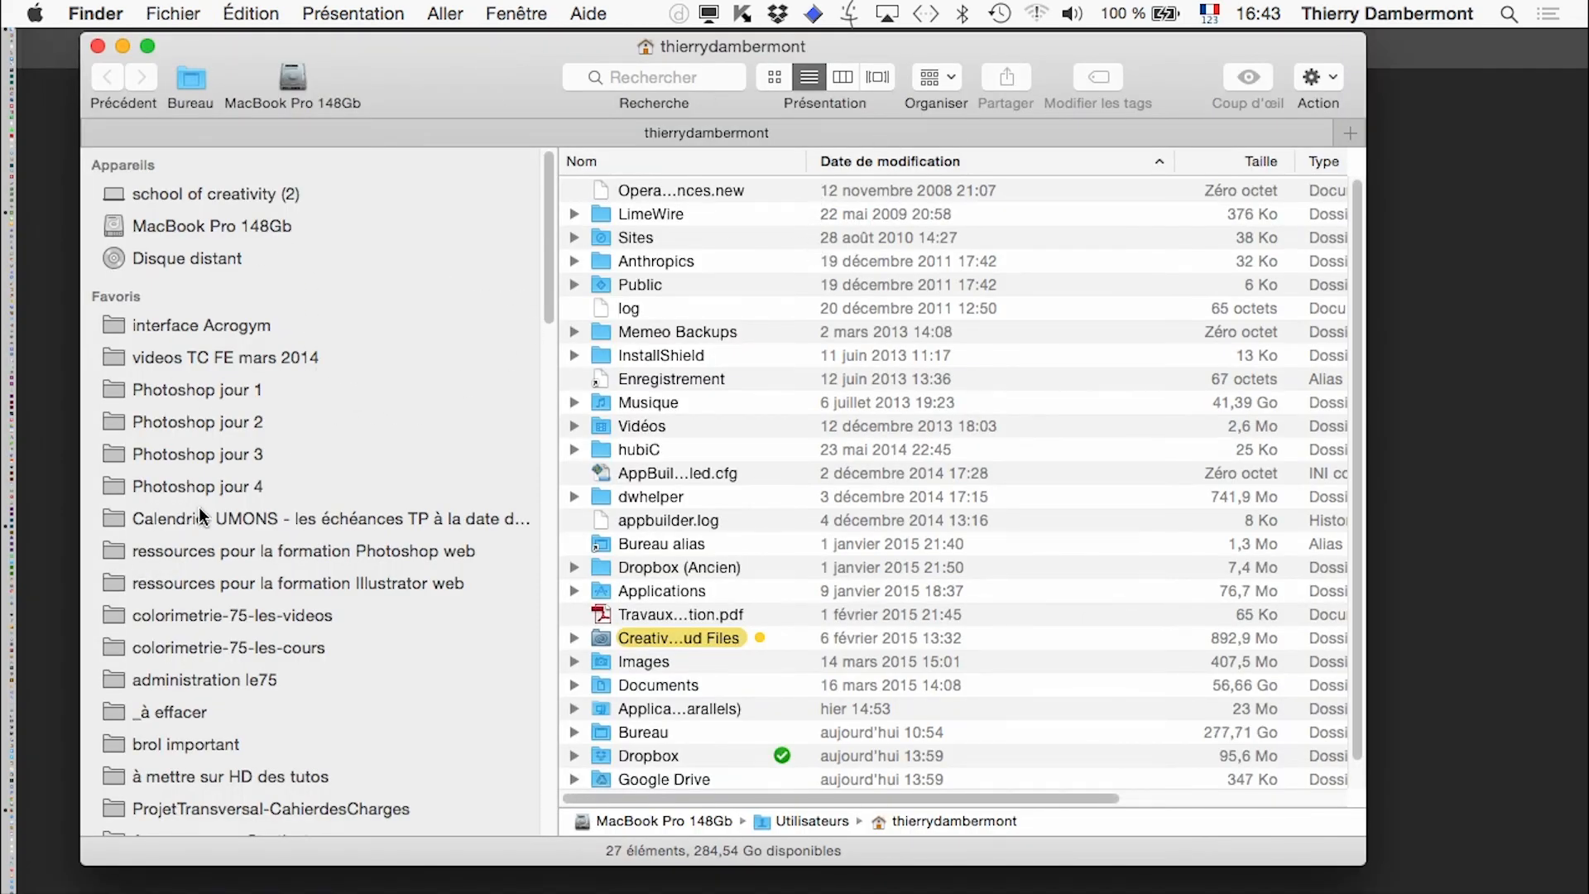
{"action": "left_click", "coordinate": [225, 492]}
{"action": "double_click", "coordinate": [705, 210]}
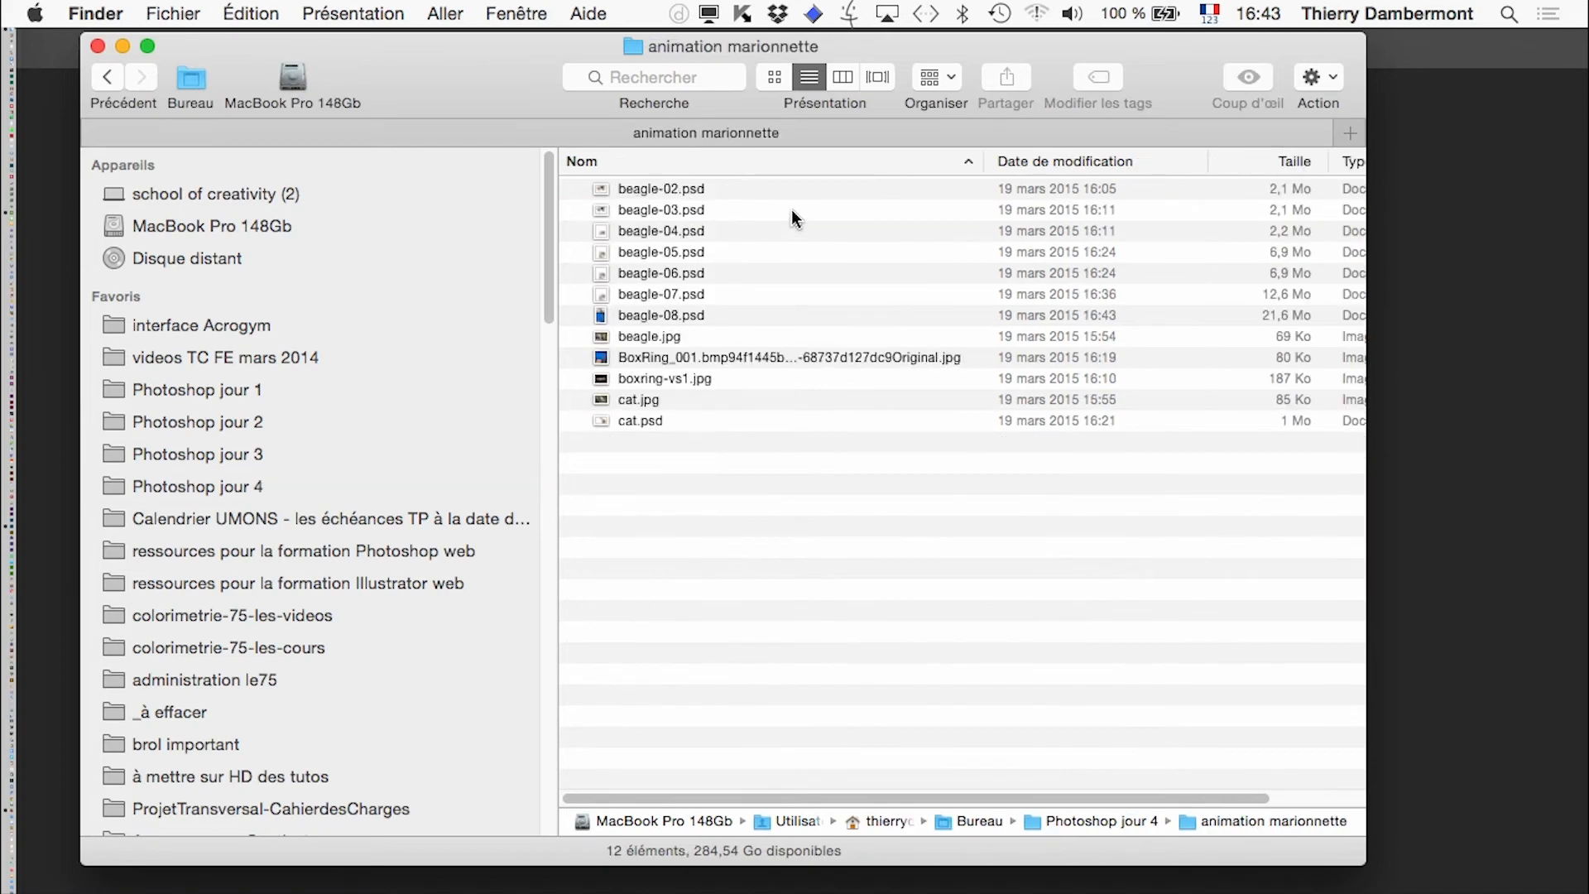
{"action": "left_click", "coordinate": [699, 323]}
{"action": "left_click_drag", "start_coordinate": [424, 78], "coordinate": [824, 223]}
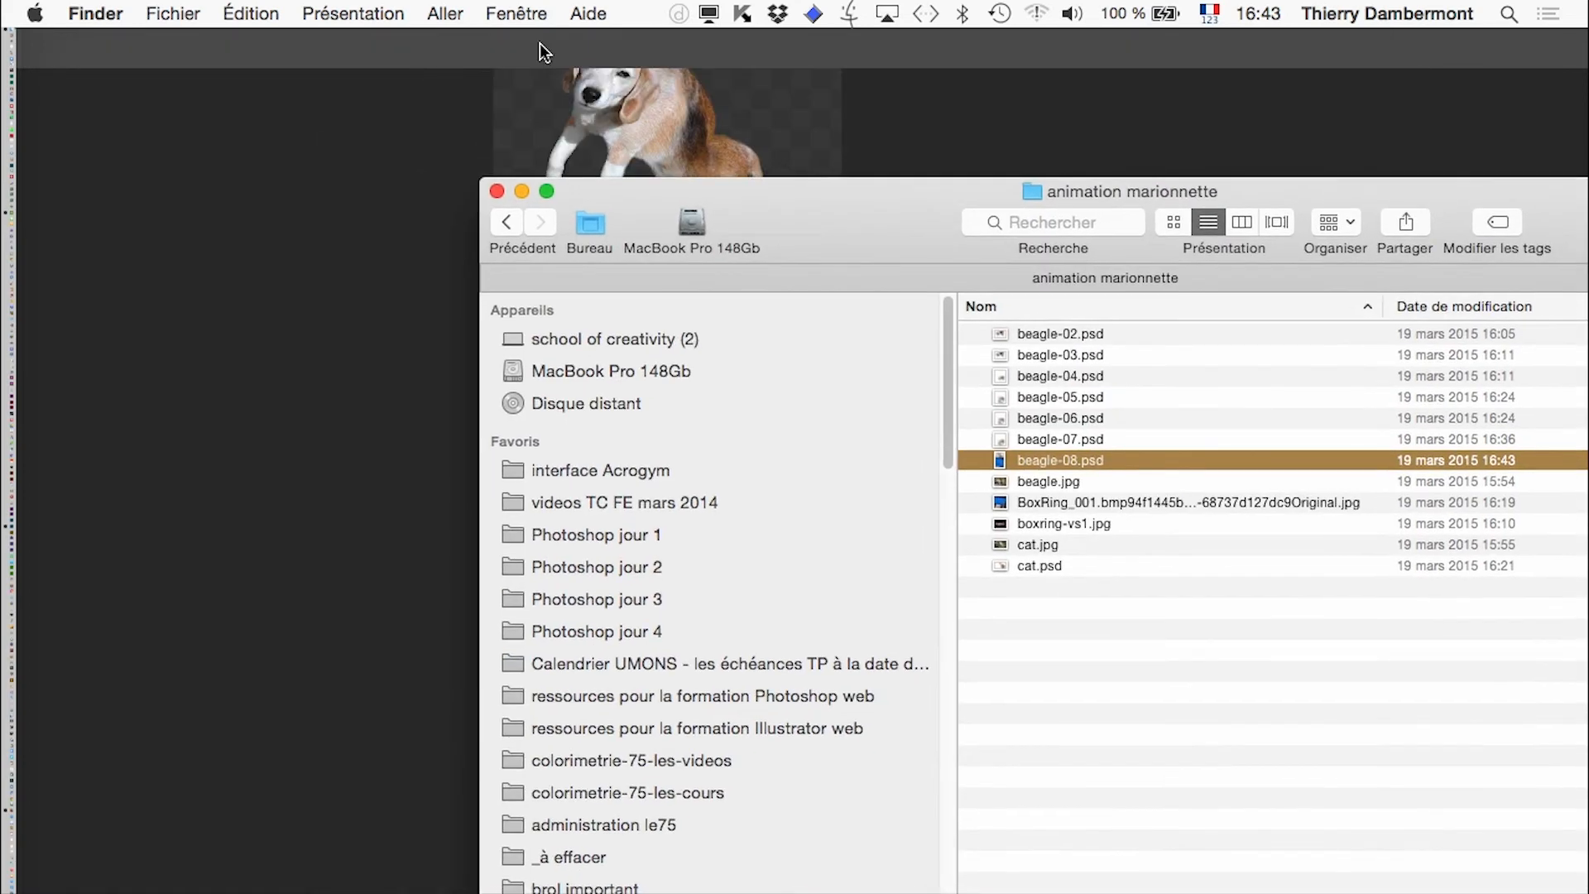
Step: Connect to the server smb://10.10.1.20/c_7747_Frontend$
{"action": "left_click", "coordinate": [446, 13]}
{"action": "left_click", "coordinate": [582, 491]}
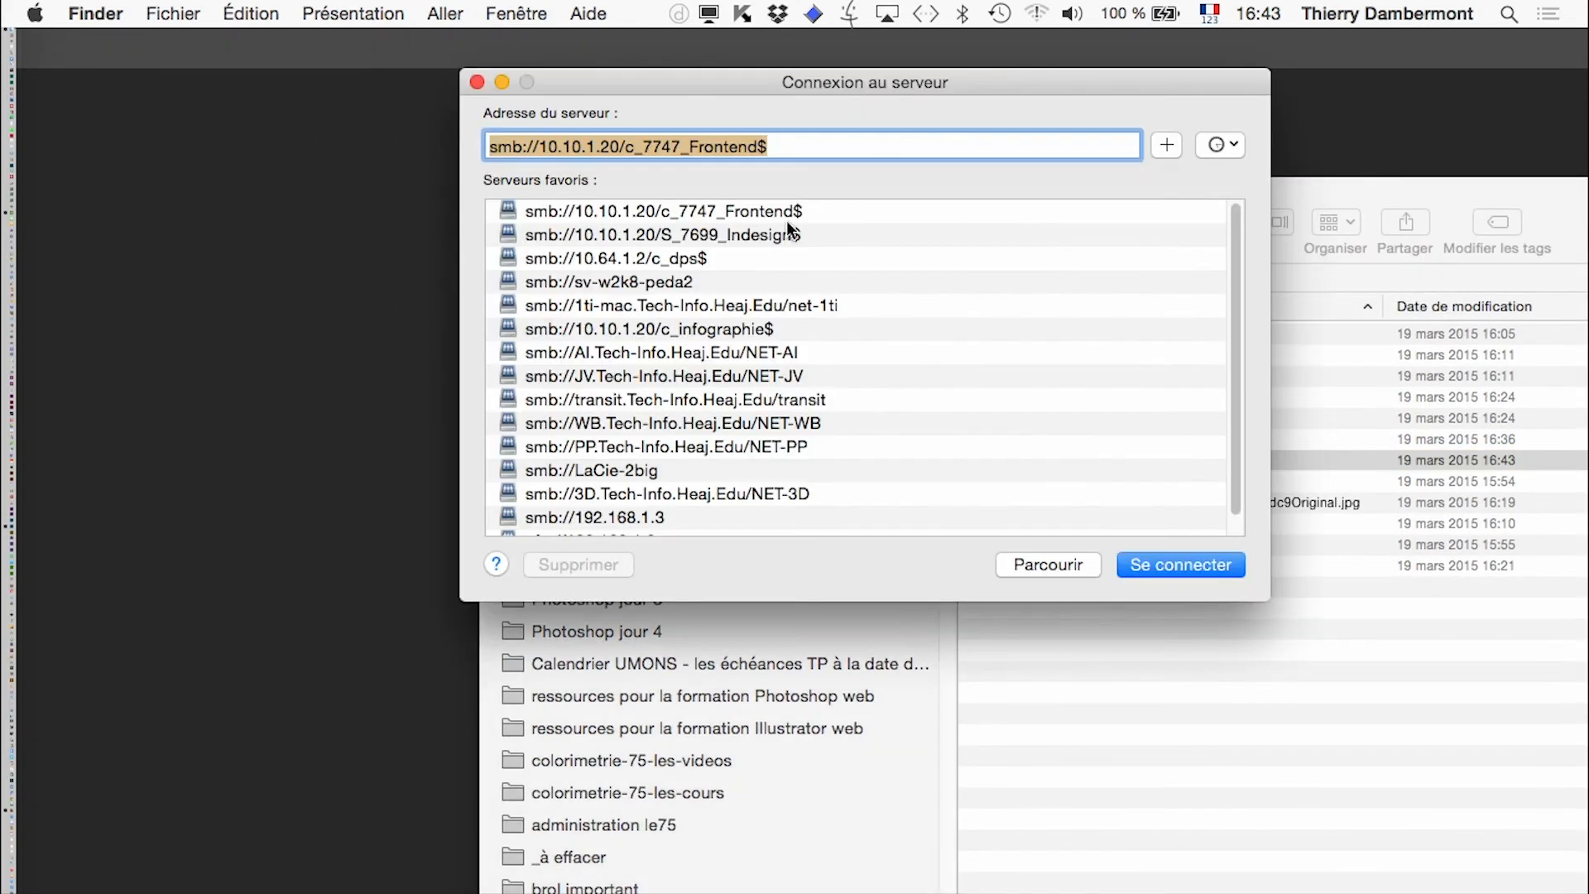
{"action": "left_click", "coordinate": [1205, 564]}
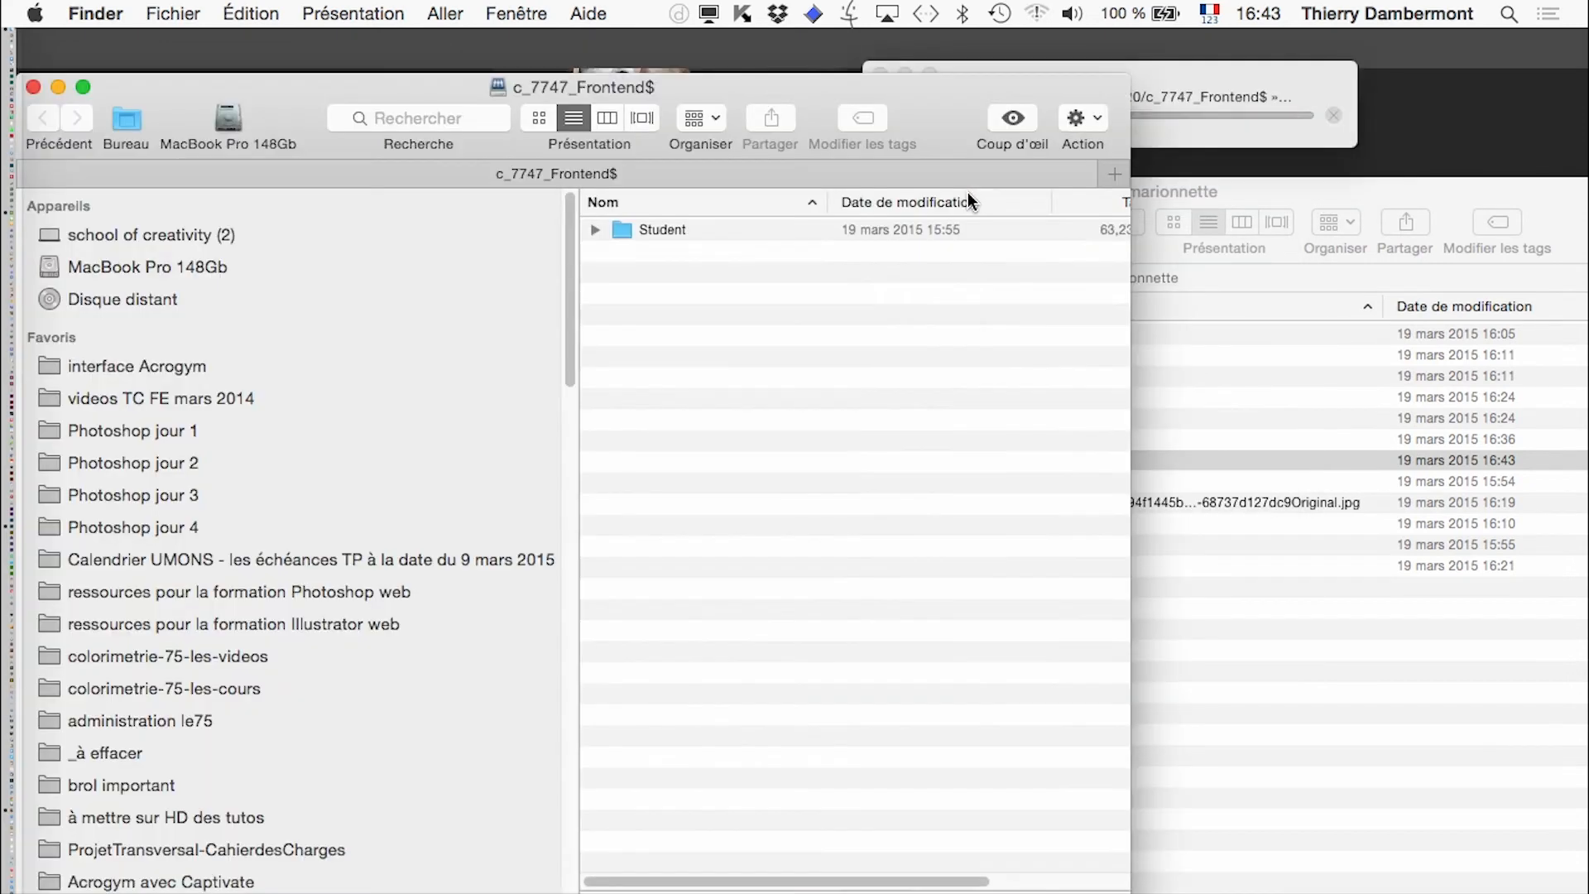
Step: Copy beagle-08.psd from the animation marionnette folder into the server's Student folder
{"action": "left_click_drag", "start_coordinate": [844, 124], "coordinate": [523, 117]}
{"action": "double_click", "coordinate": [365, 220]}
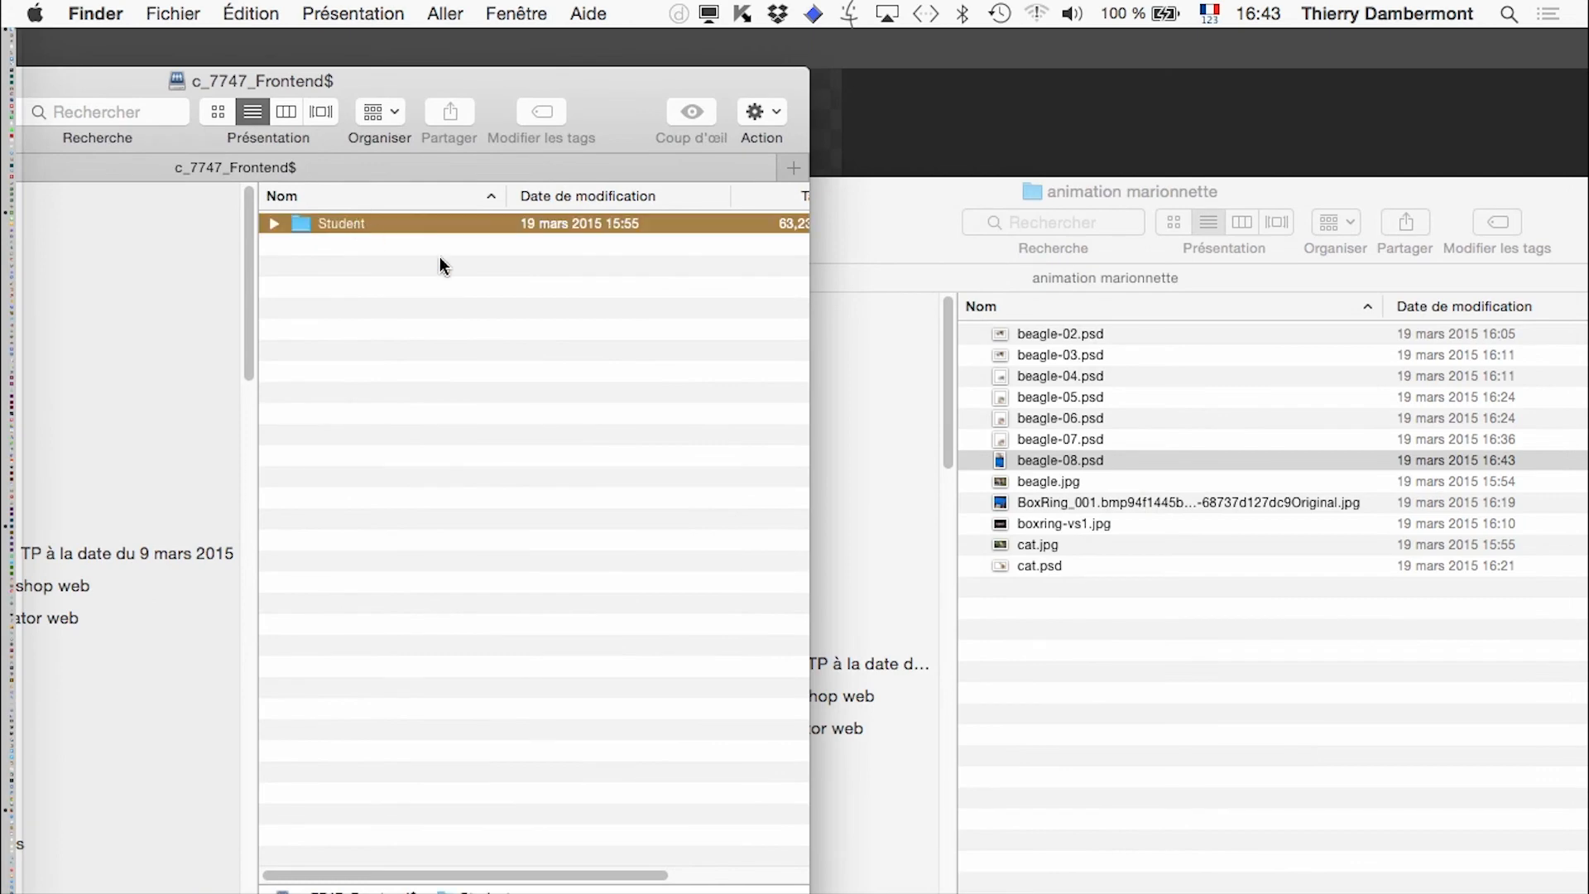
{"action": "left_click", "coordinate": [1016, 512]}
{"action": "left_click_drag", "start_coordinate": [998, 460], "coordinate": [370, 697]}
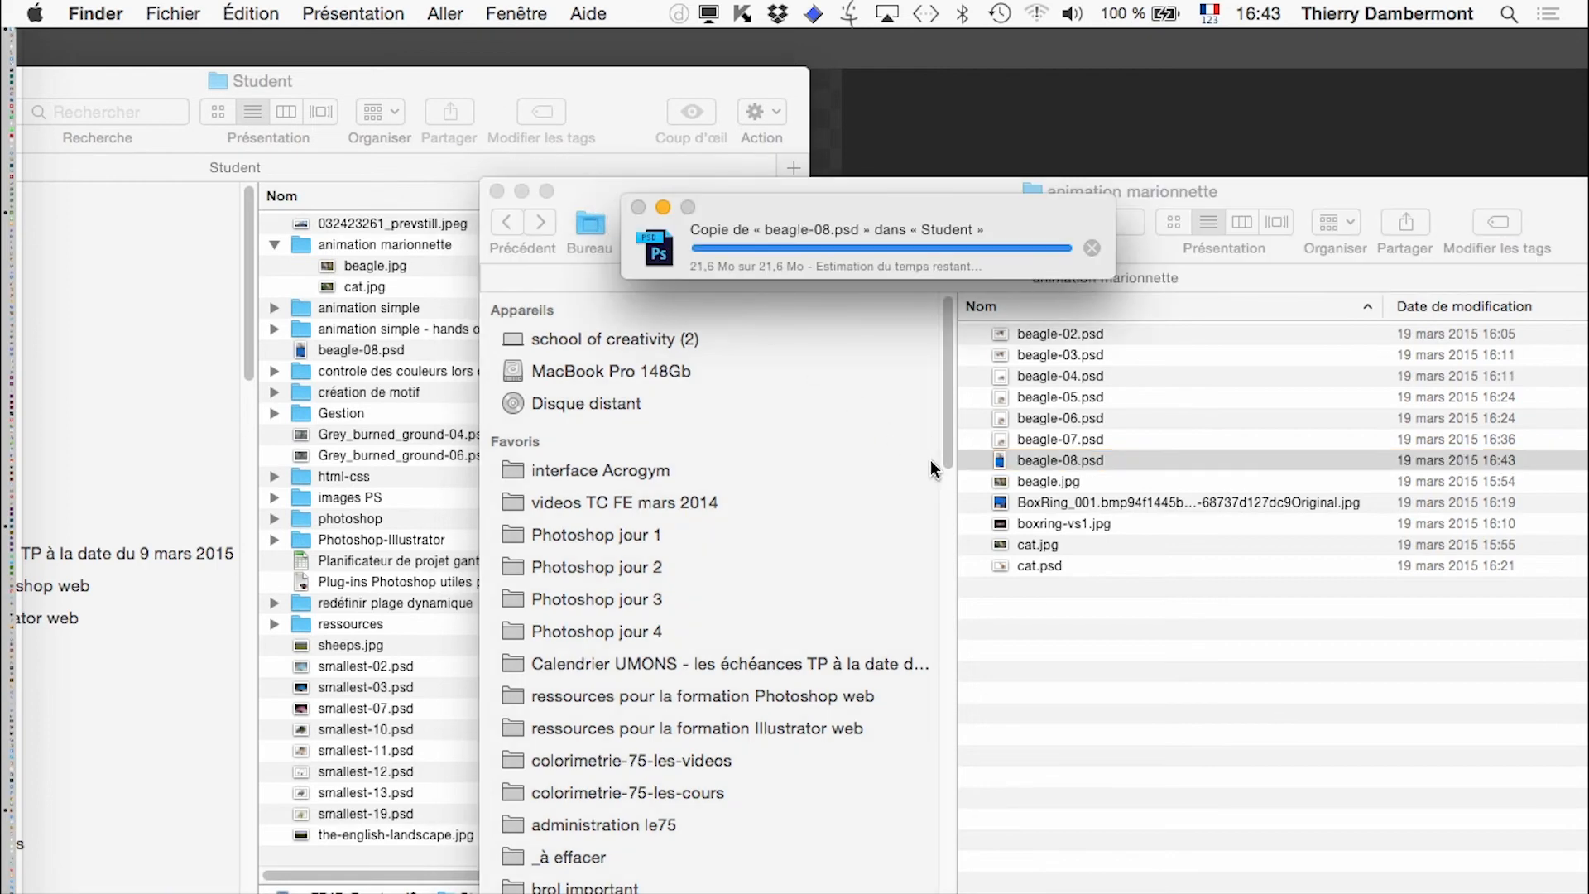
Step: Switch back to Photoshop and bring the full boxing ring image into view
{"action": "key", "text": "super+Tab"}
{"action": "key", "text": "super+Tab"}
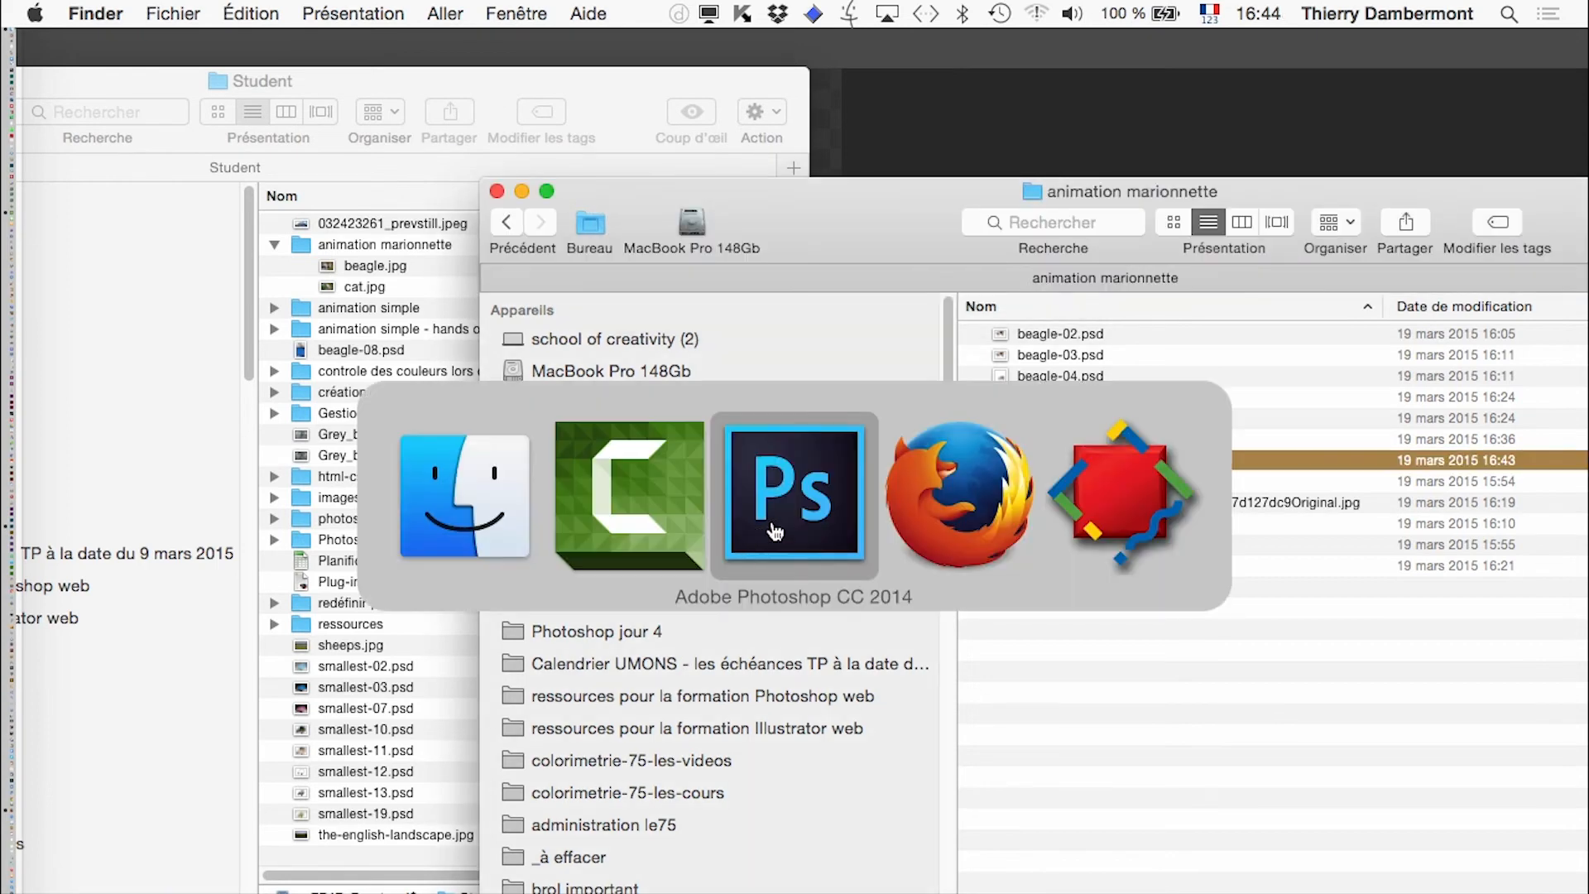
{"action": "left_click_drag", "start_coordinate": [866, 385], "coordinate": [842, 438]}
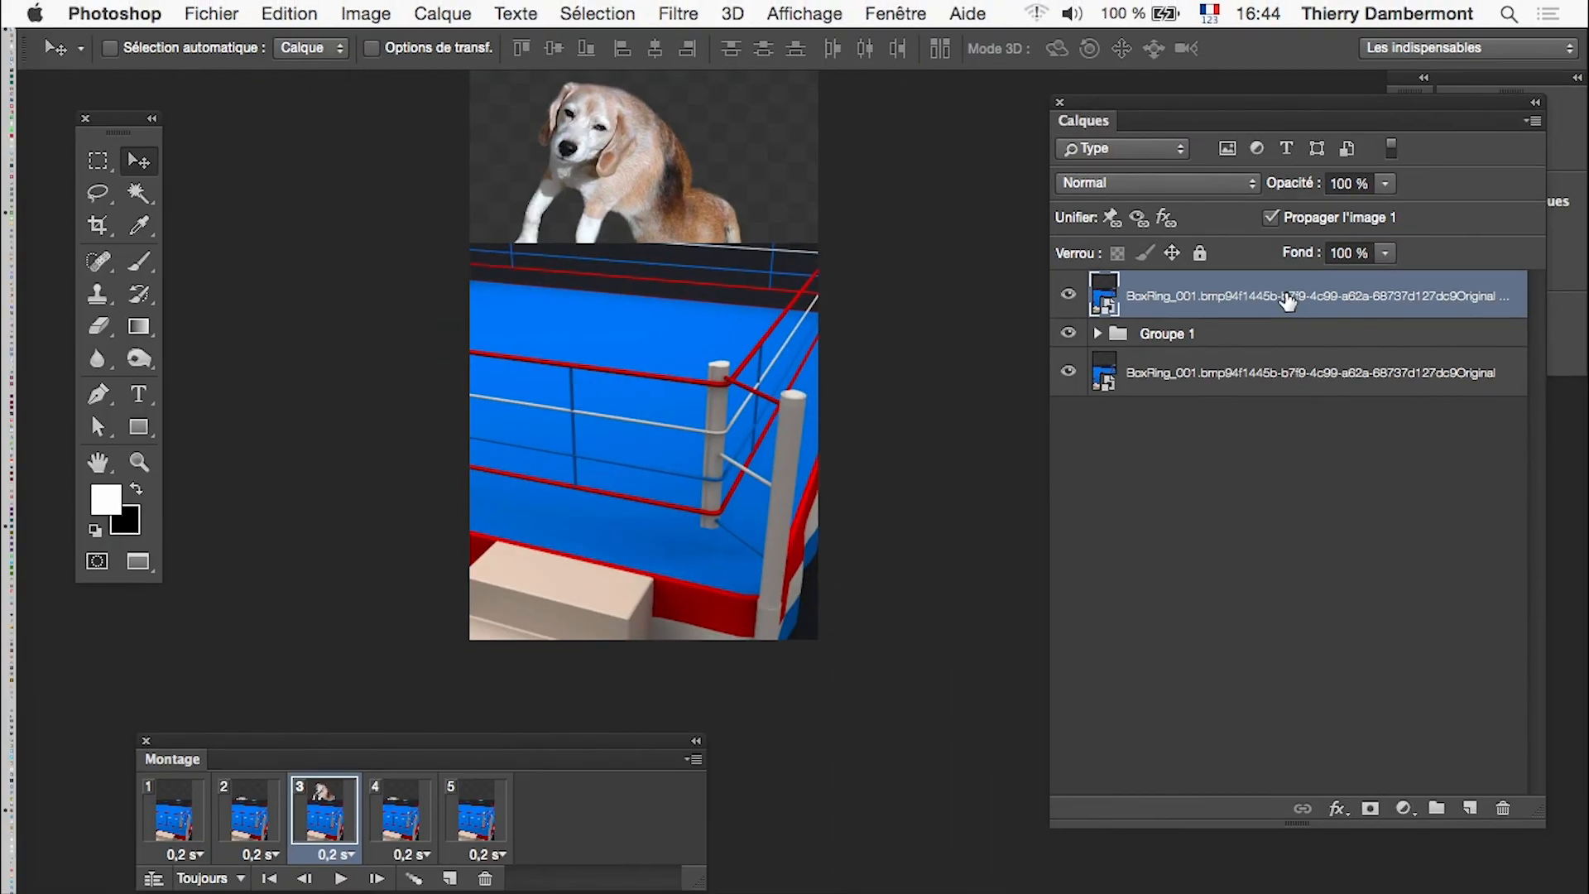
Step: Add a layer mask that hides everything to the top BoxRing_001 layer
{"action": "left_click", "coordinate": [443, 14]}
{"action": "mouse_move", "coordinate": [534, 321]}
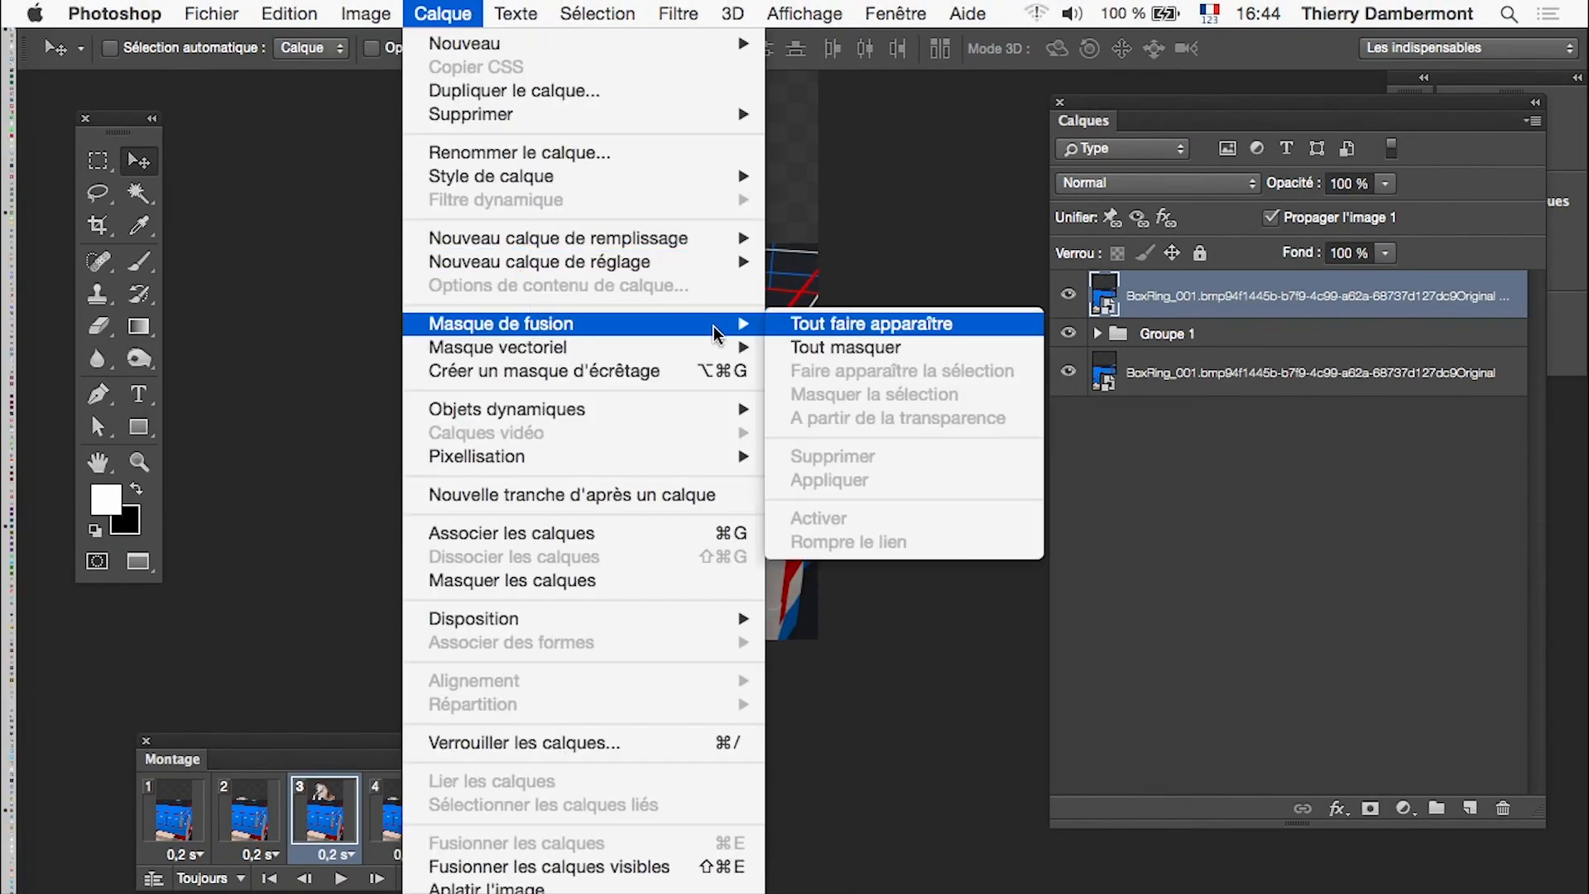
{"action": "left_click", "coordinate": [878, 345]}
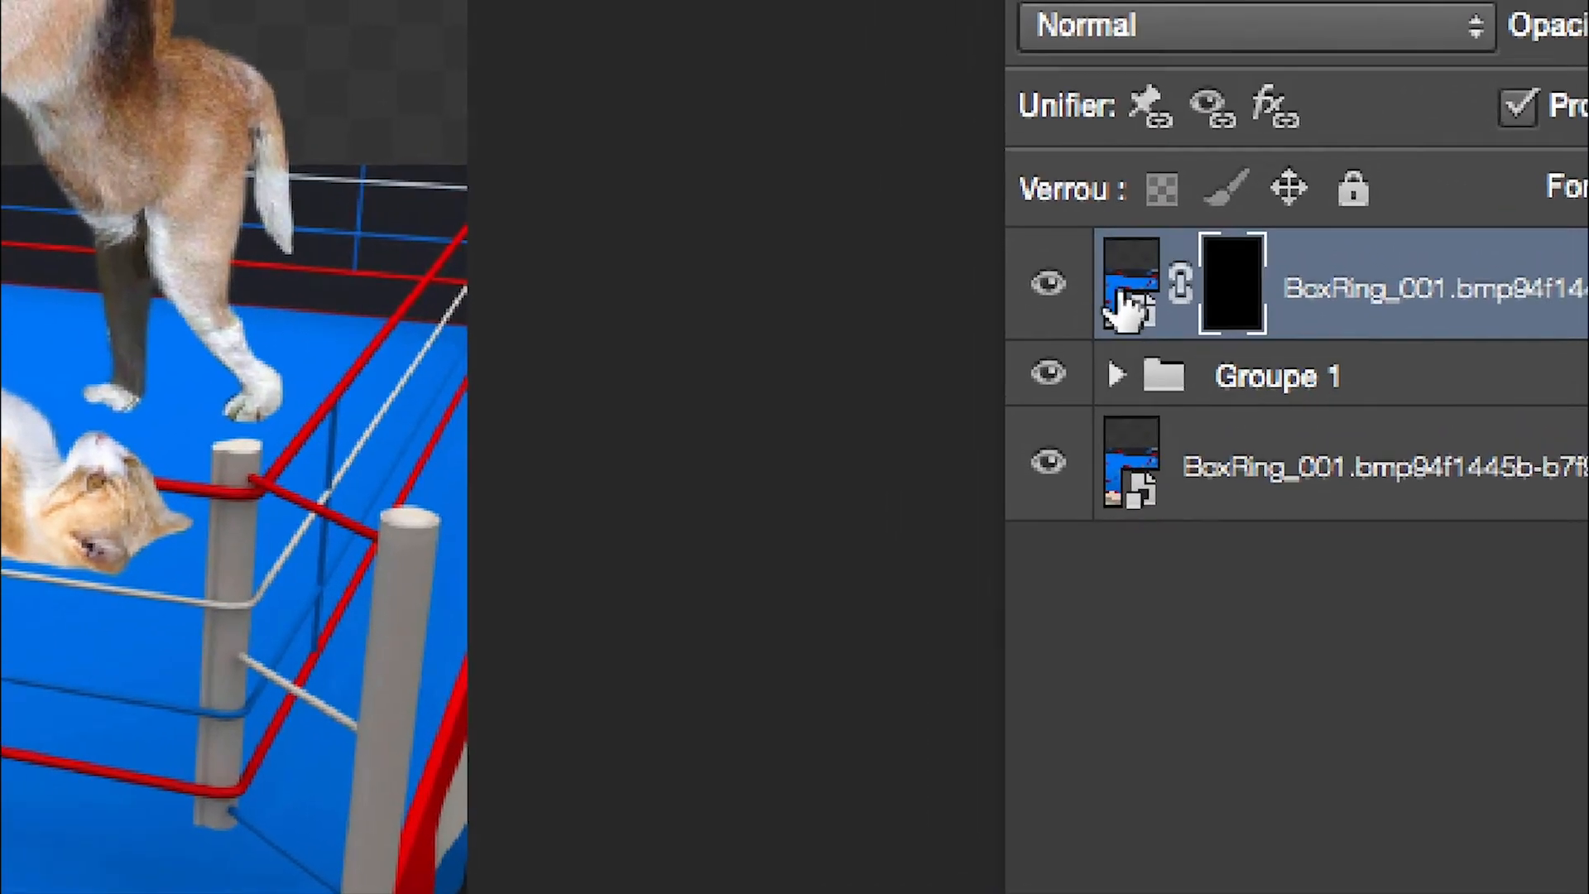
{"action": "left_click_drag", "start_coordinate": [1125, 310], "coordinate": [1125, 313]}
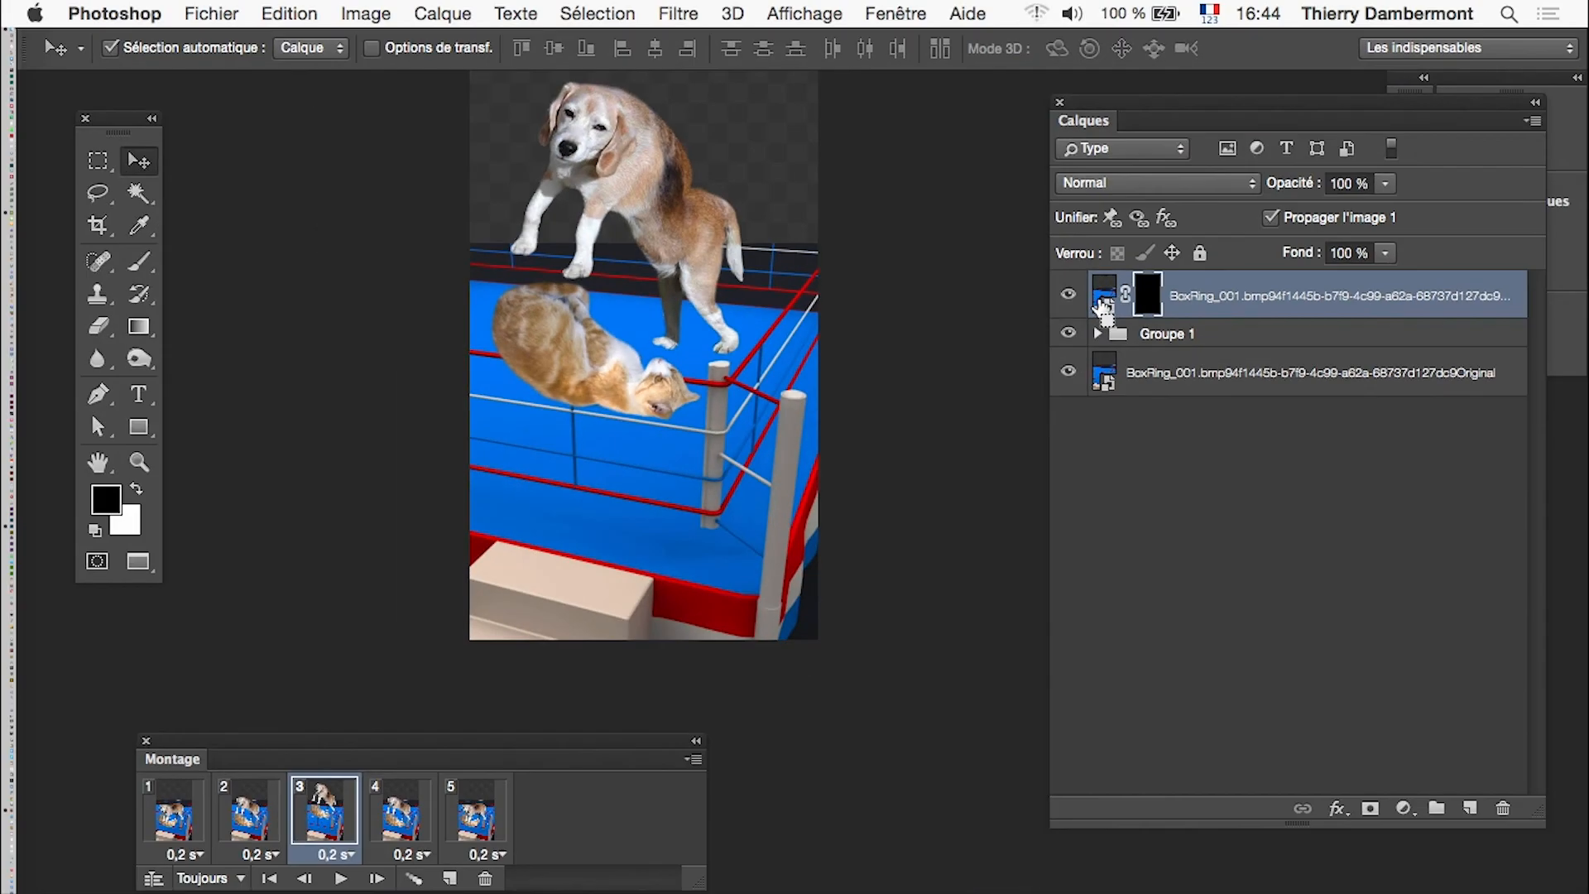
Step: Set the layer thumbnails to the largest size, keeping the entire document as their content
{"action": "left_click", "coordinate": [1533, 120]}
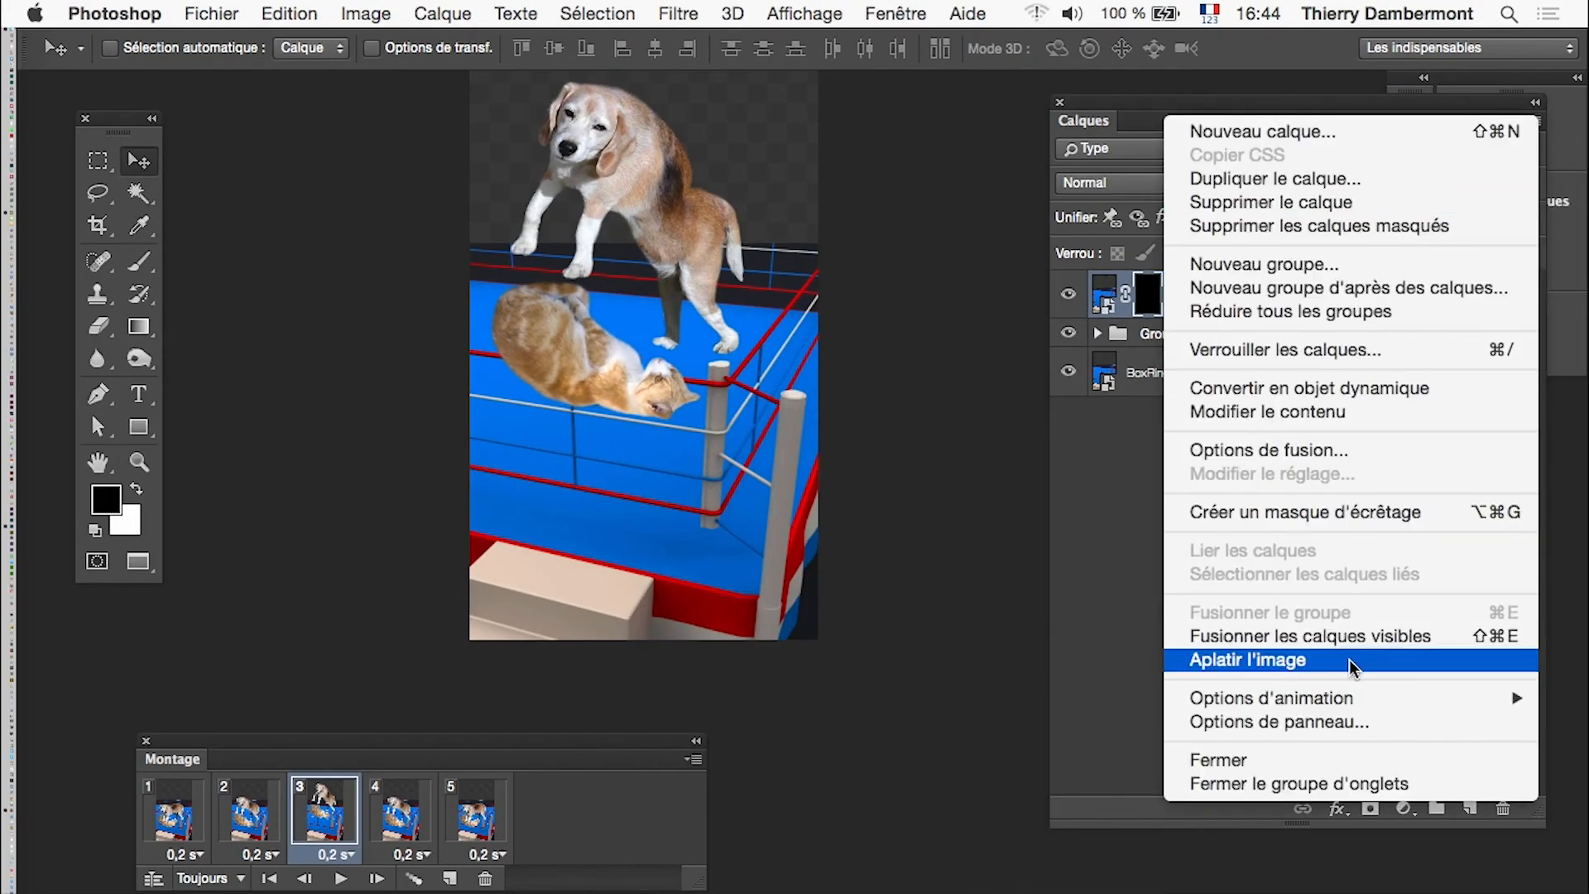
{"action": "left_click", "coordinate": [1217, 721]}
{"action": "left_click", "coordinate": [720, 512]}
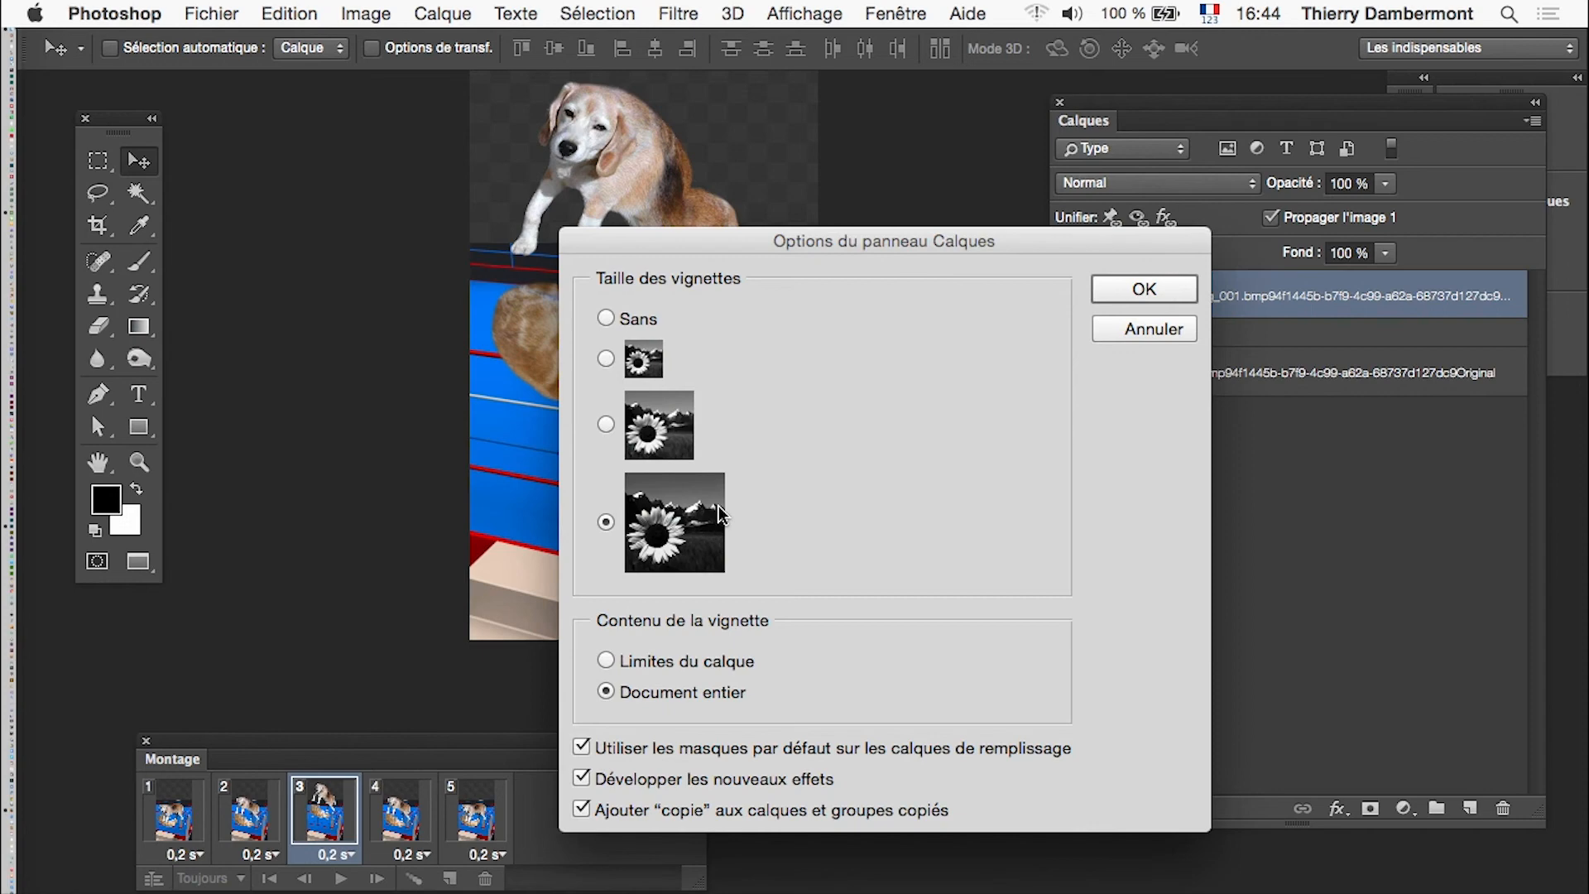
{"action": "left_click", "coordinate": [1122, 289]}
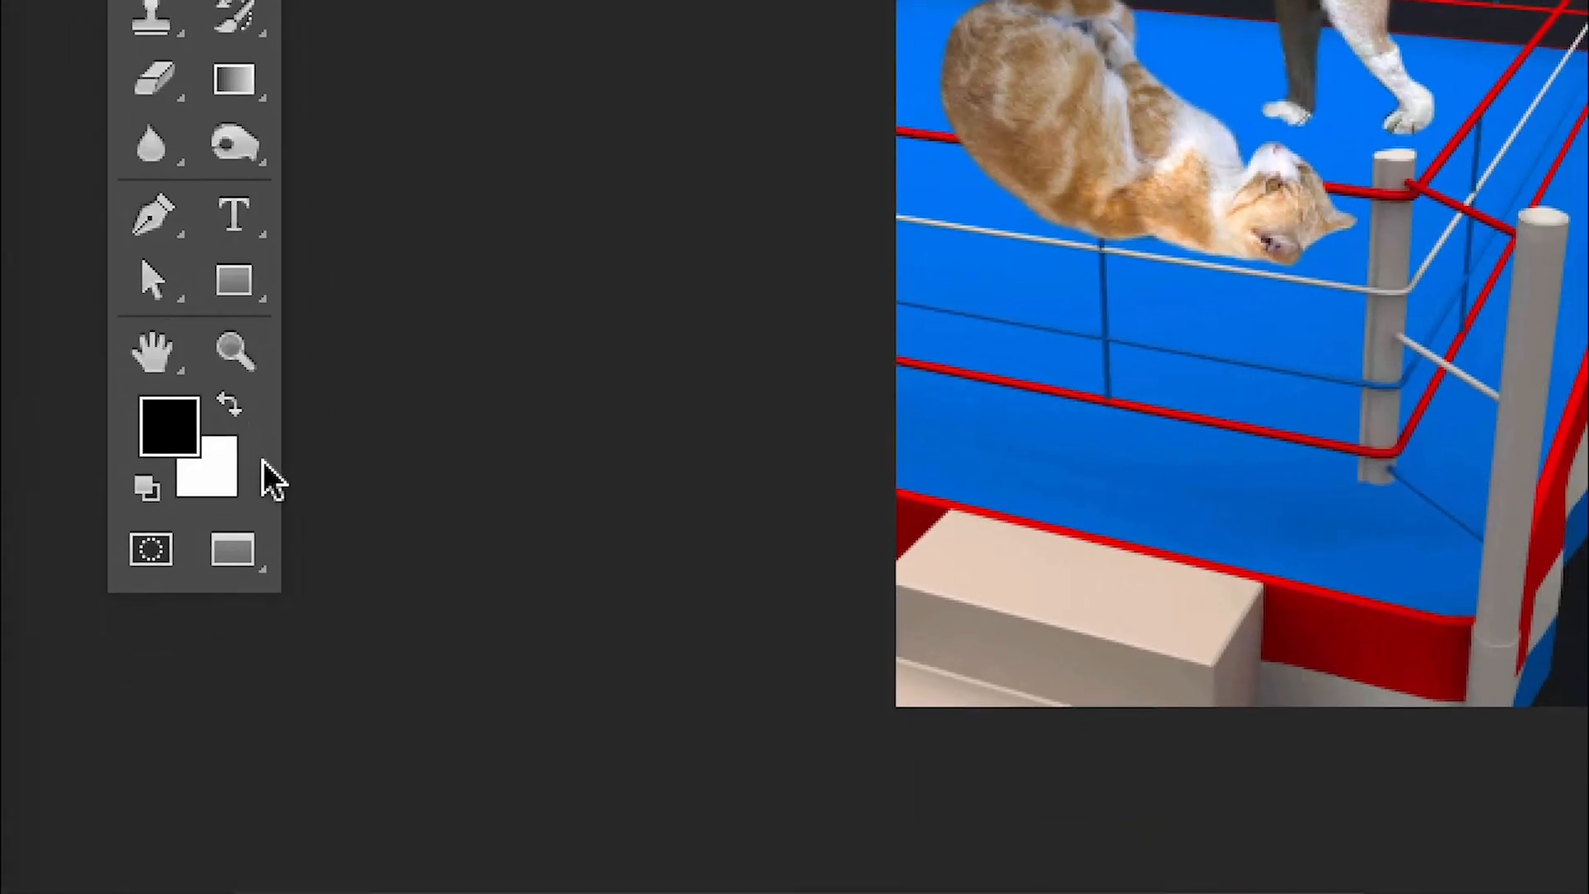
Step: Paint white with a small brush on the top ring's mask along the upper red rope, the blue vertical strap and the white rope
{"action": "left_click", "coordinate": [228, 404]}
{"action": "right_click", "coordinate": [717, 450]}
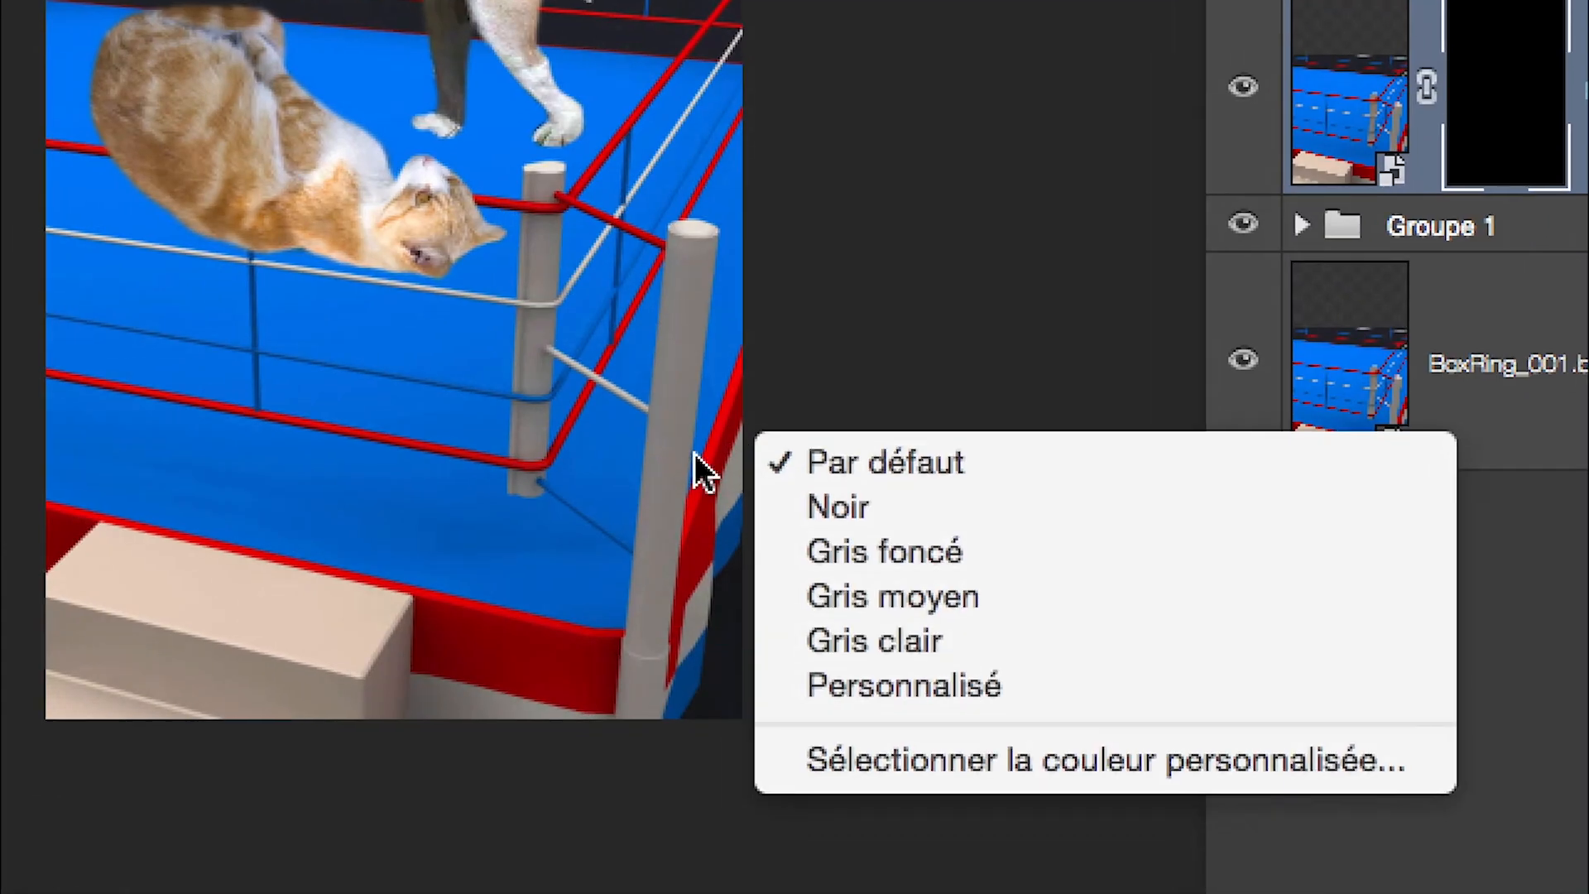
{"action": "left_click", "coordinate": [1543, 444]}
{"action": "left_click_drag", "start_coordinate": [1445, 434], "coordinate": [1412, 427]}
{"action": "mouse_move", "coordinate": [649, 447]}
{"action": "left_mouse_down"}
{"action": "mouse_move", "coordinate": [587, 462]}
{"action": "mouse_move", "coordinate": [633, 448]}
{"action": "left_mouse_up"}
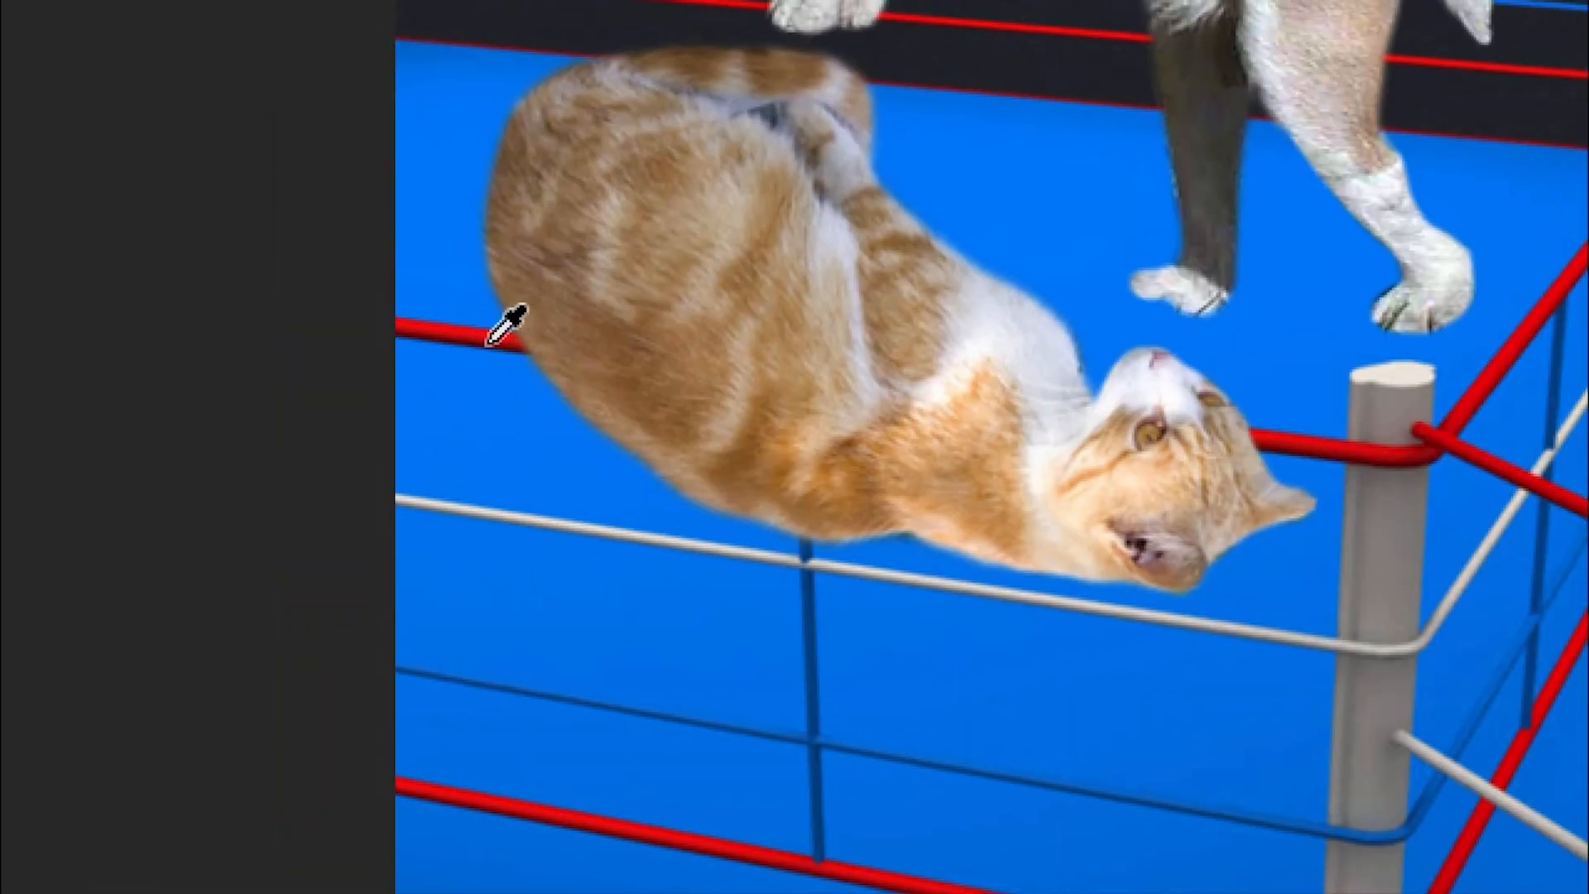
{"action": "left_click_drag", "start_coordinate": [481, 346], "coordinate": [468, 346]}
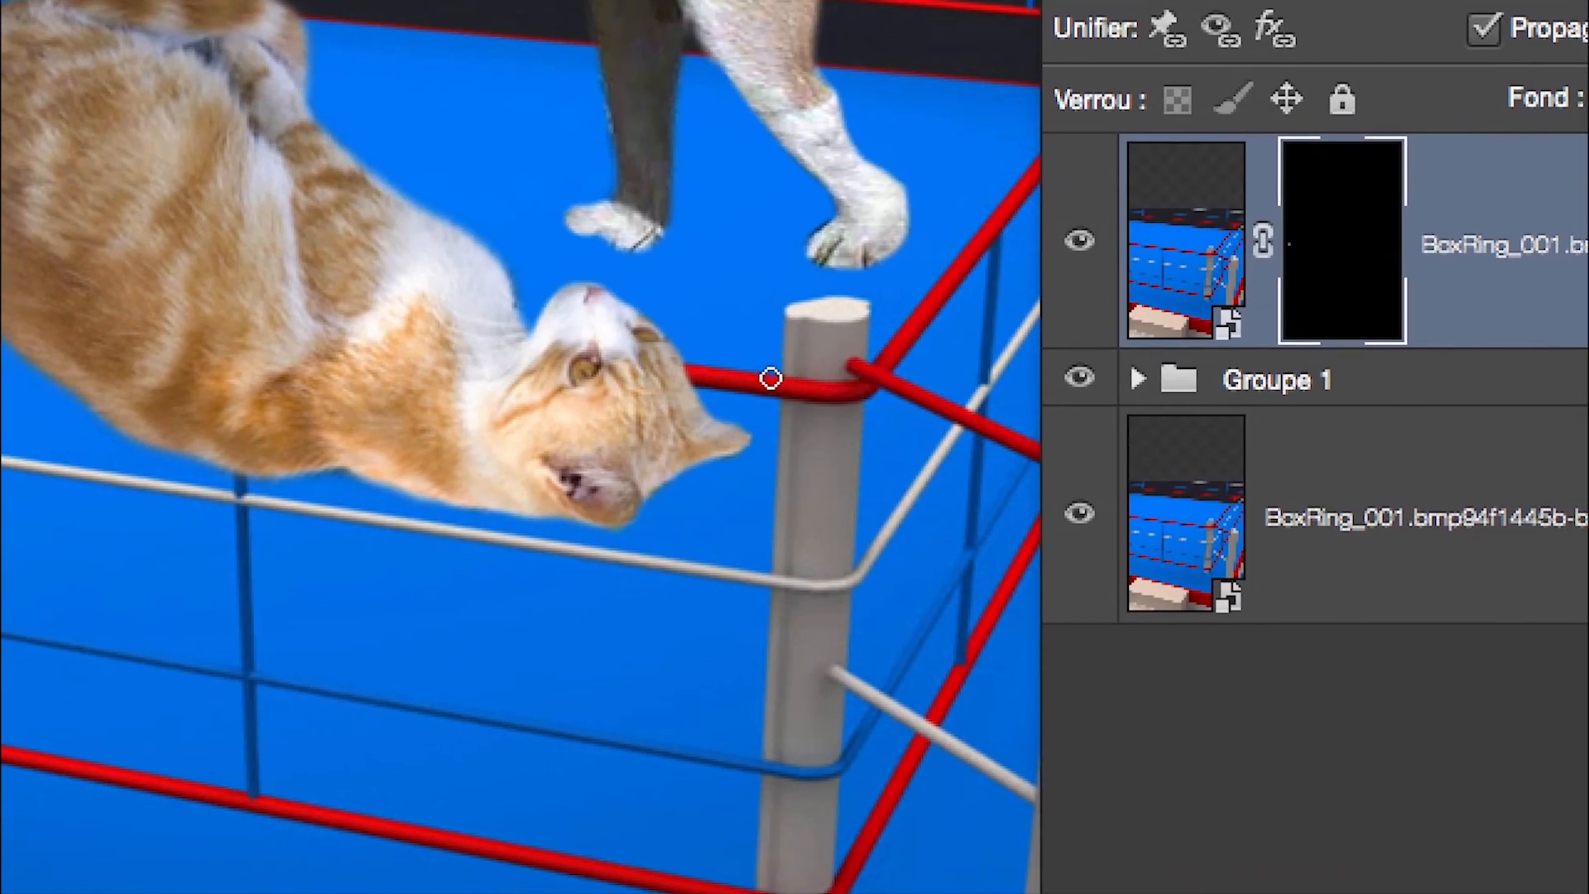
{"action": "left_click", "coordinate": [762, 384], "text": "shift"}
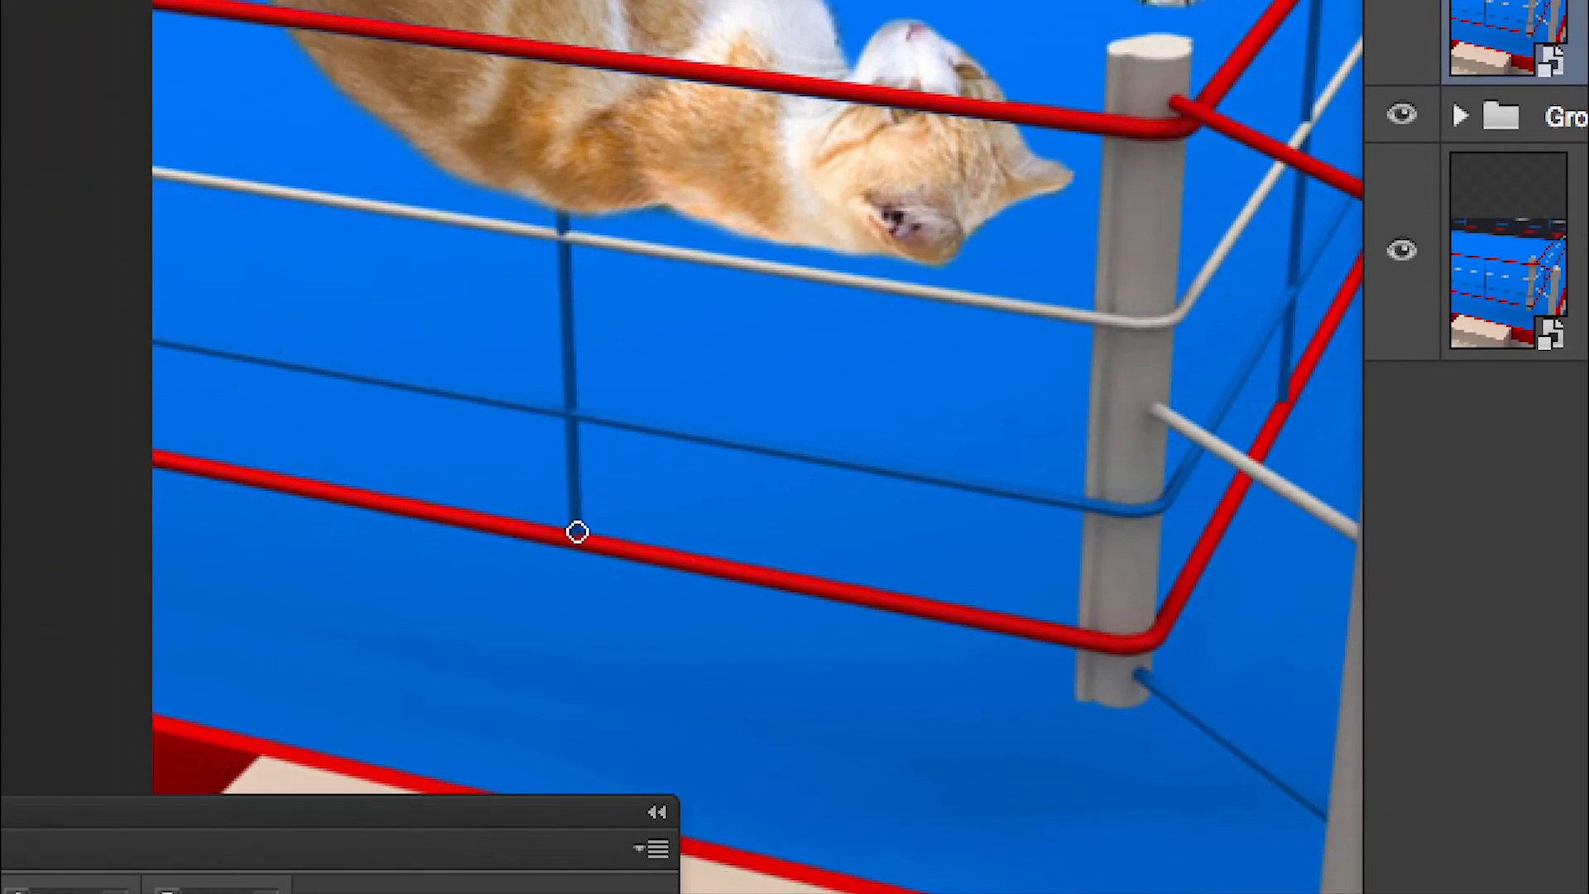
{"action": "left_click_drag", "start_coordinate": [570, 698], "coordinate": [563, 698]}
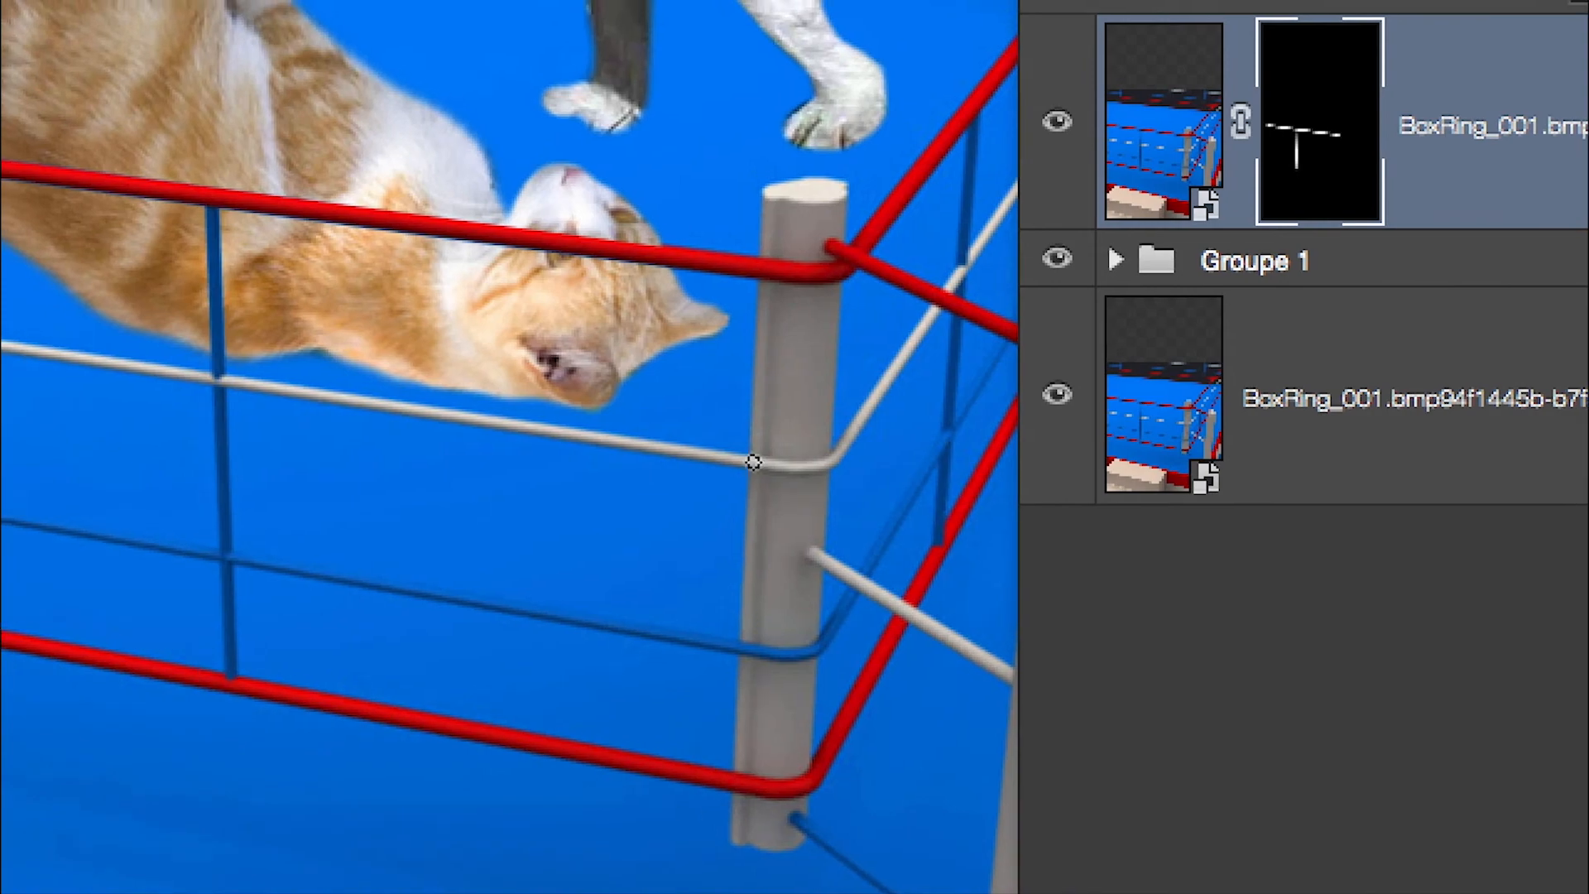
{"action": "left_click", "coordinate": [753, 462], "text": "shift"}
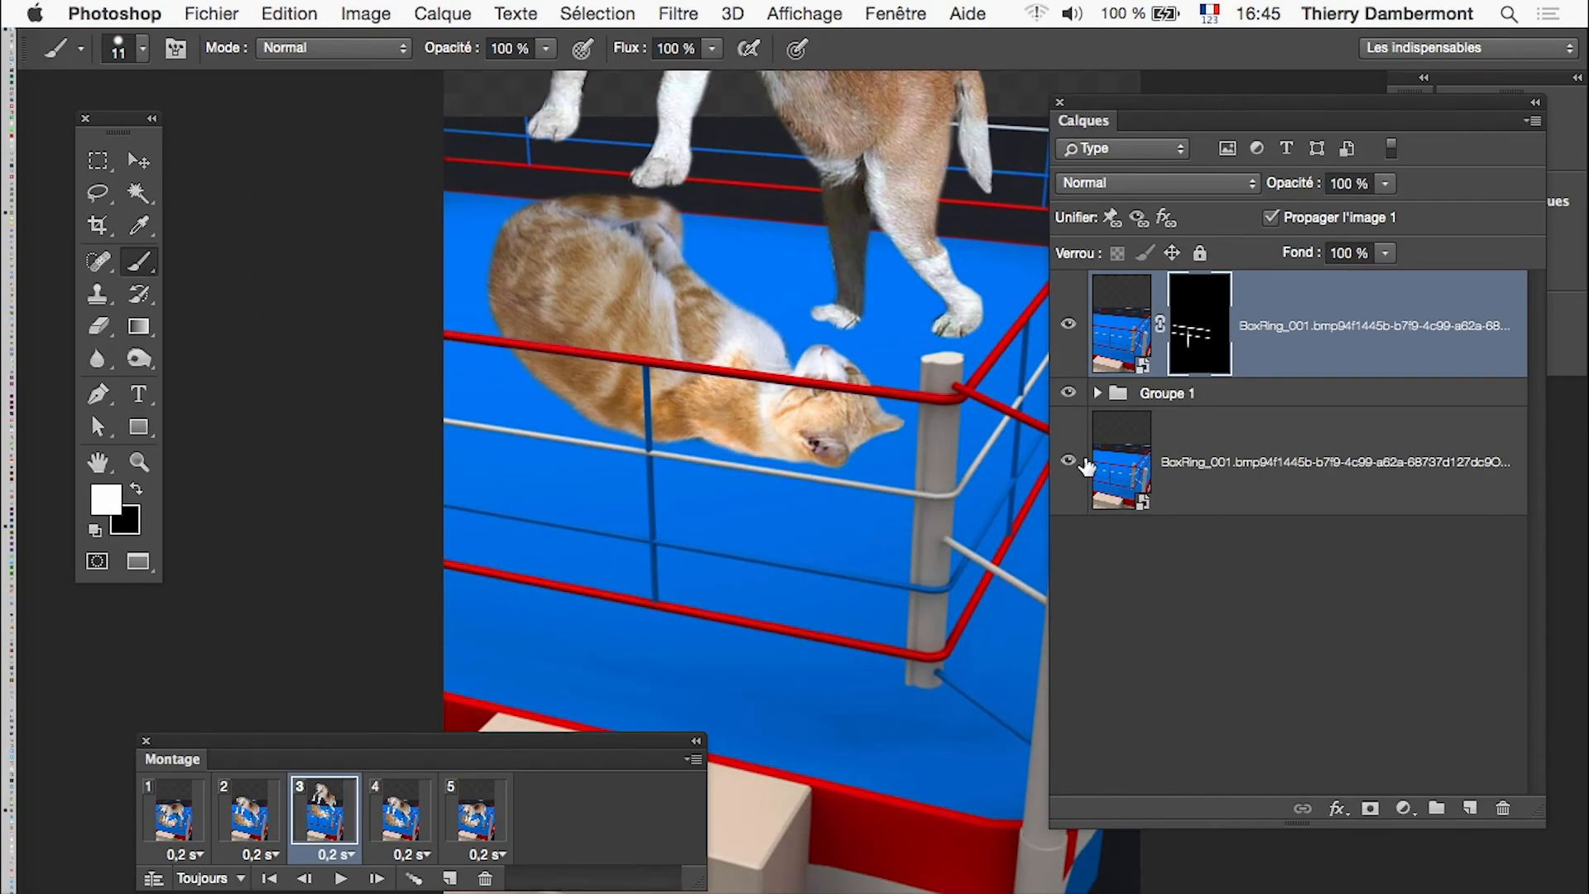
Step: Check the revealed ropes by temporarily hiding the bottom ring layer, and preview the animation
{"action": "left_click", "coordinate": [1070, 462]}
{"action": "left_click_drag", "start_coordinate": [843, 451], "coordinate": [685, 521]}
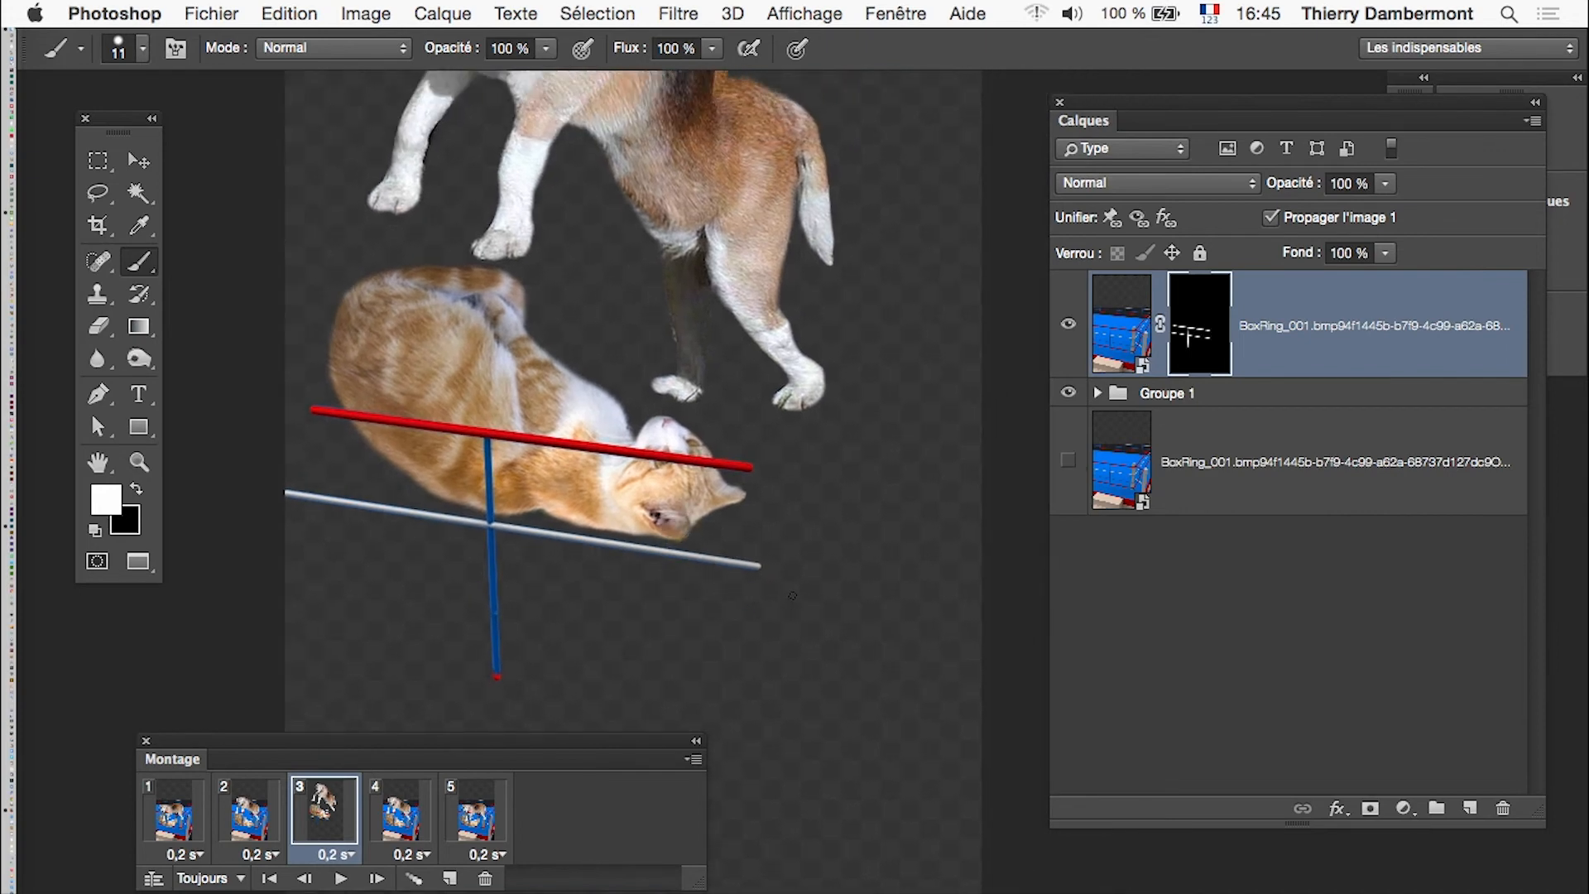
{"action": "left_click", "coordinate": [1068, 464]}
{"action": "left_click", "coordinate": [929, 484], "text": "alt"}
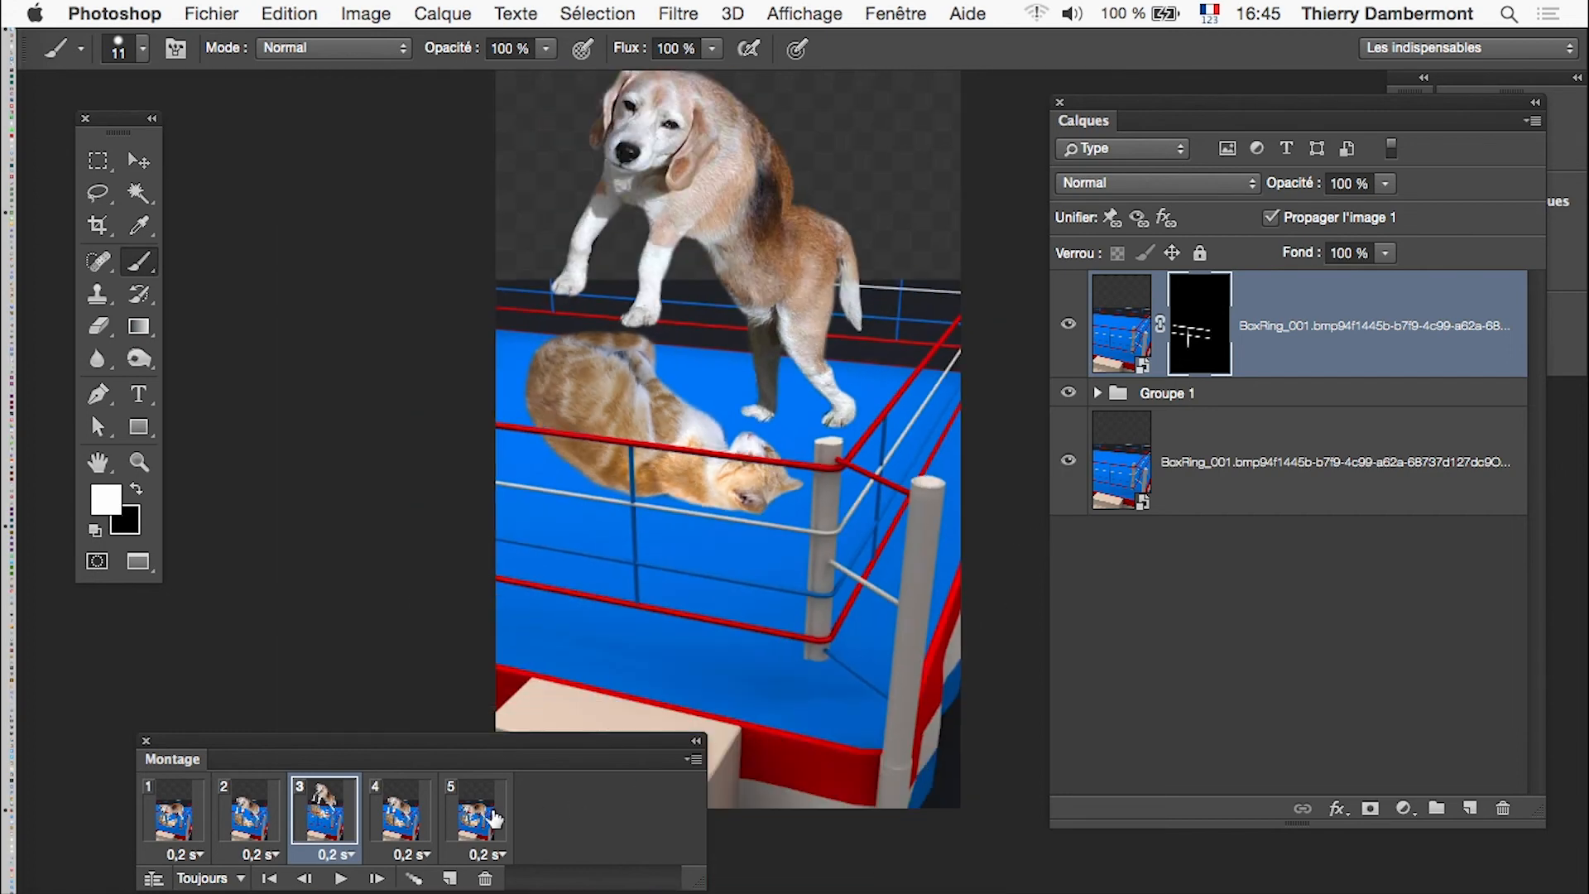
{"action": "left_click", "coordinate": [347, 880]}
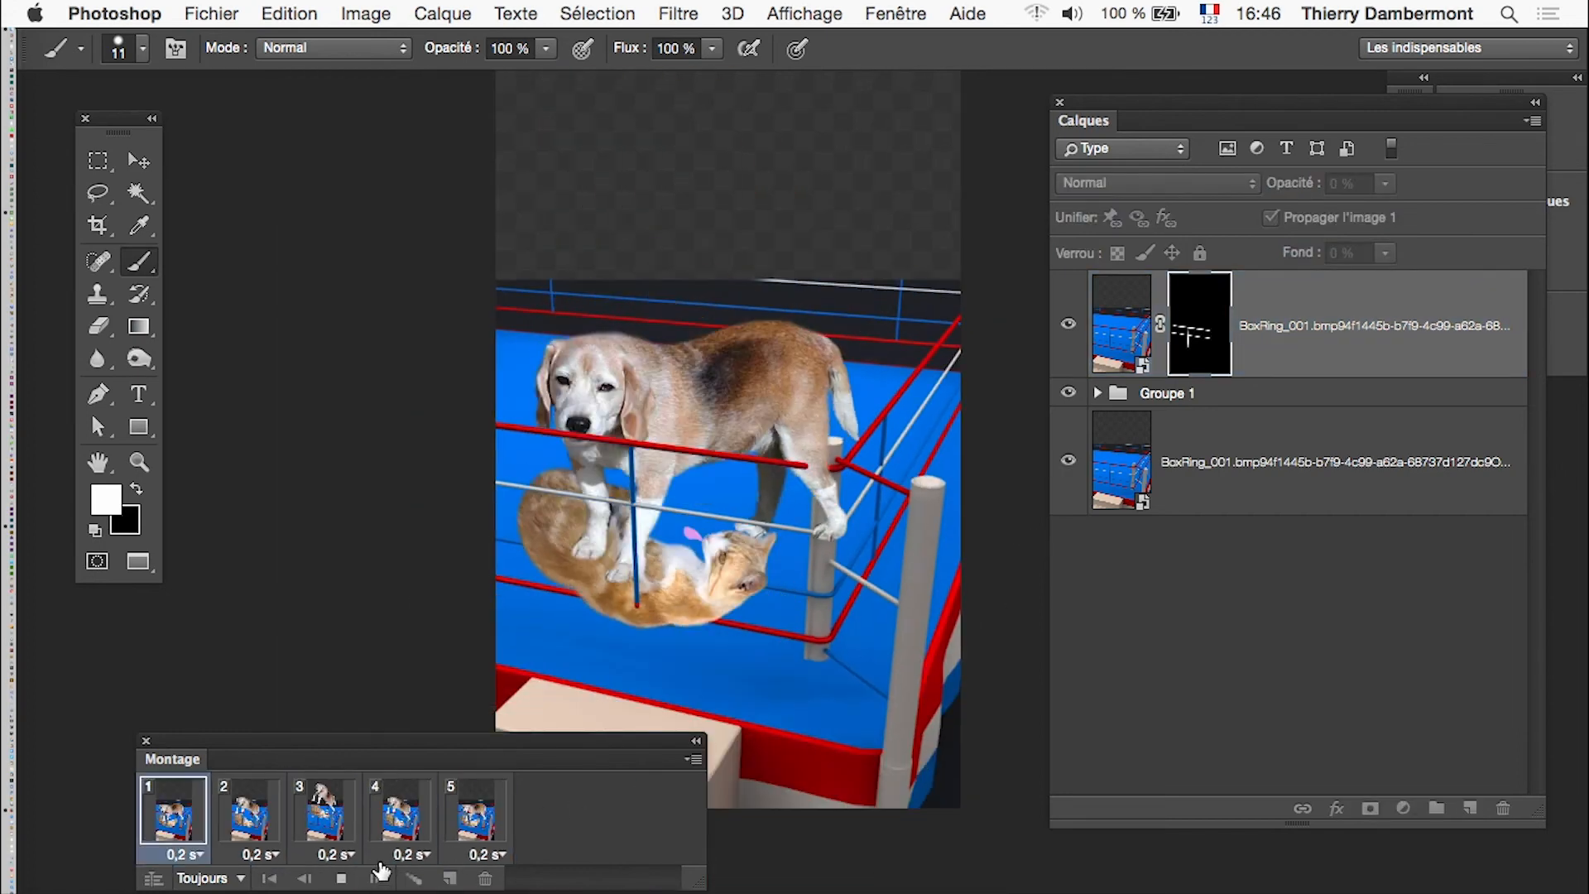
{"action": "left_click", "coordinate": [349, 880]}
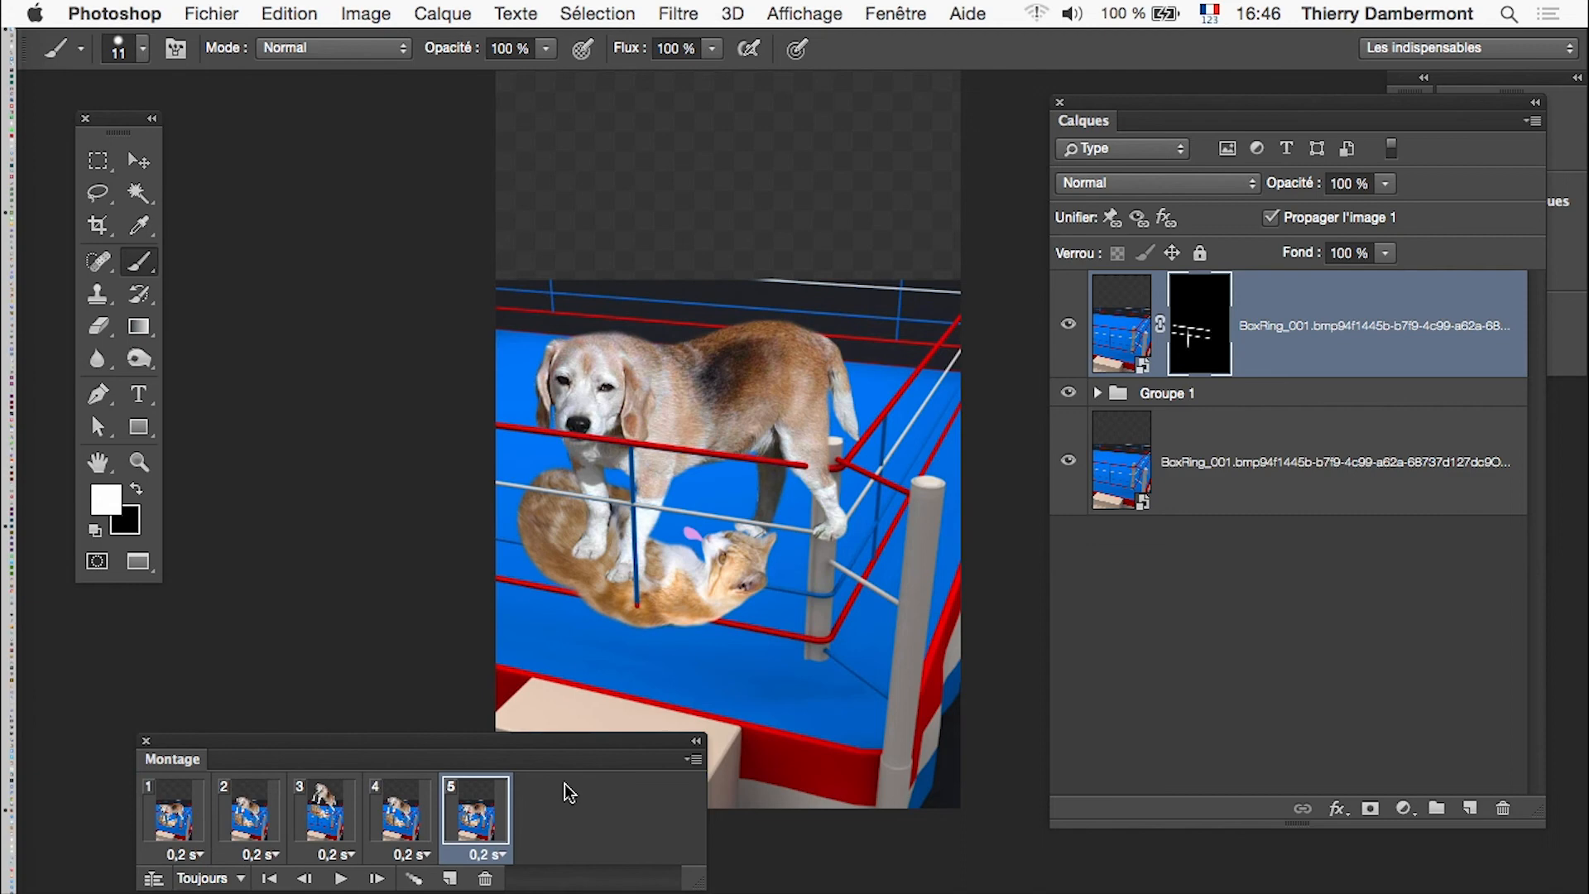
Step: Reveal the lower red rope in front of the cat by painting its length in white on the mask with a 20 px brush
{"action": "left_click", "coordinate": [675, 622]}
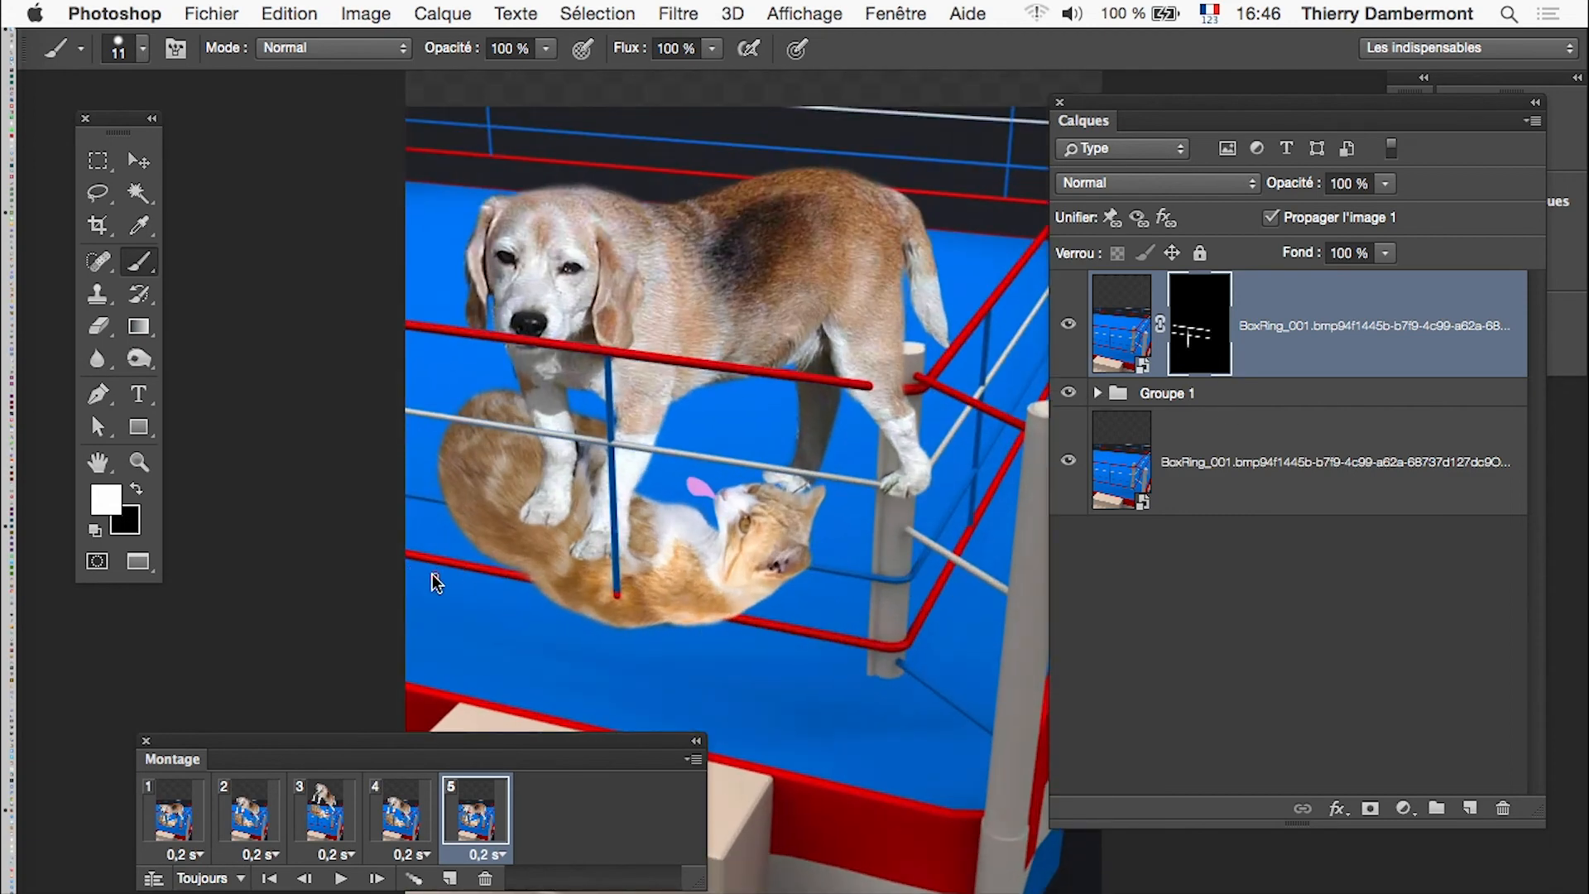
{"action": "left_click_drag", "start_coordinate": [436, 577], "coordinate": [405, 555]}
{"action": "scroll", "coordinate": [437, 575], "scroll_direction": "up", "scroll_amount": 2}
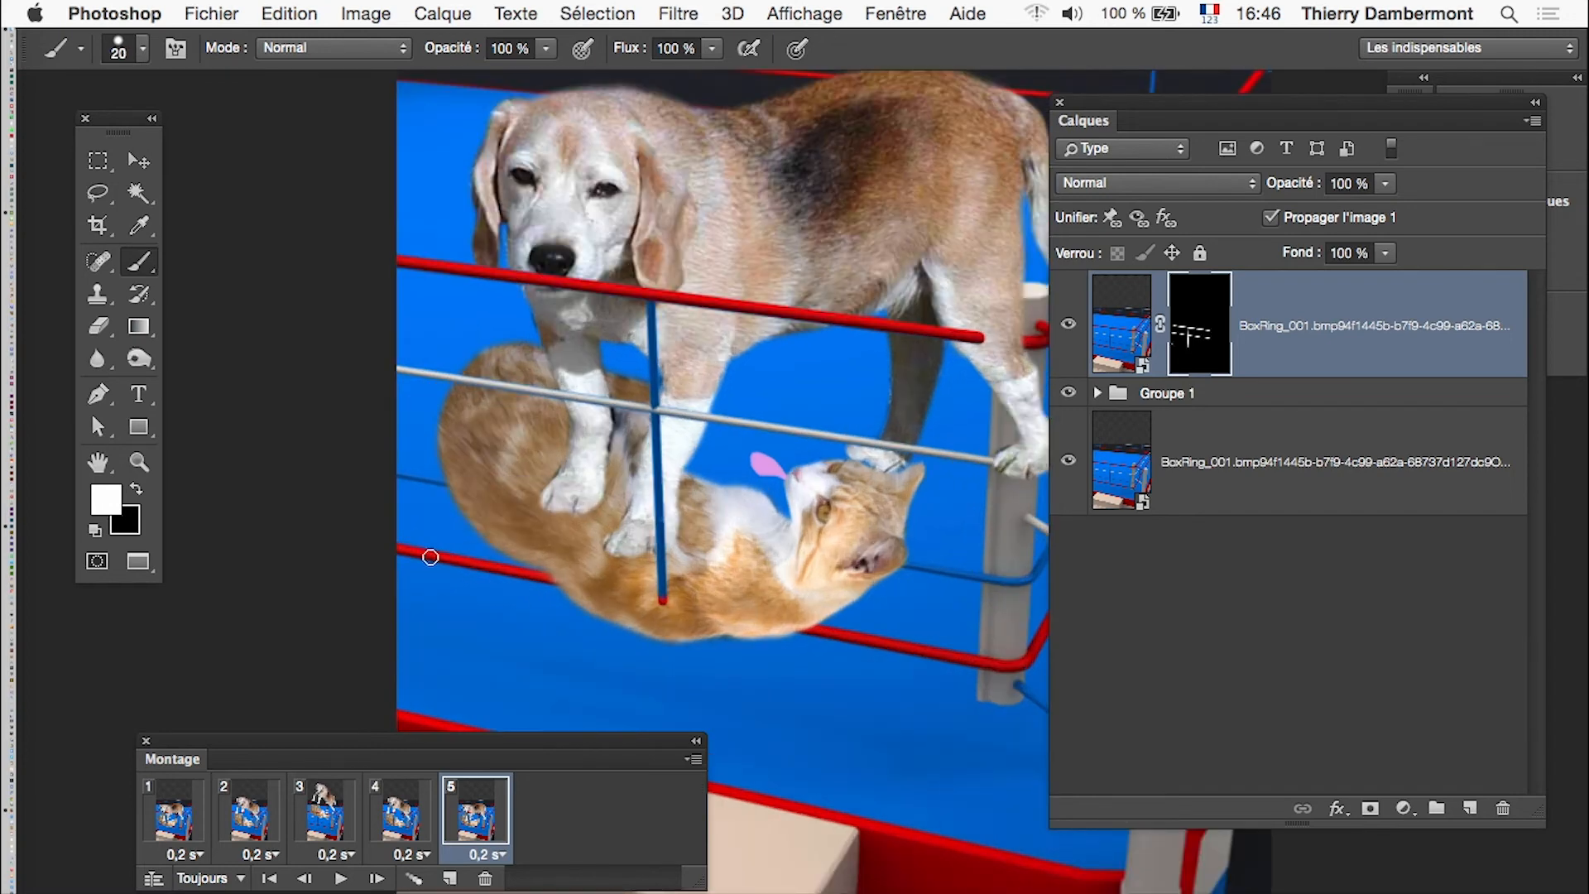
{"action": "left_click", "coordinate": [976, 661], "text": "shift"}
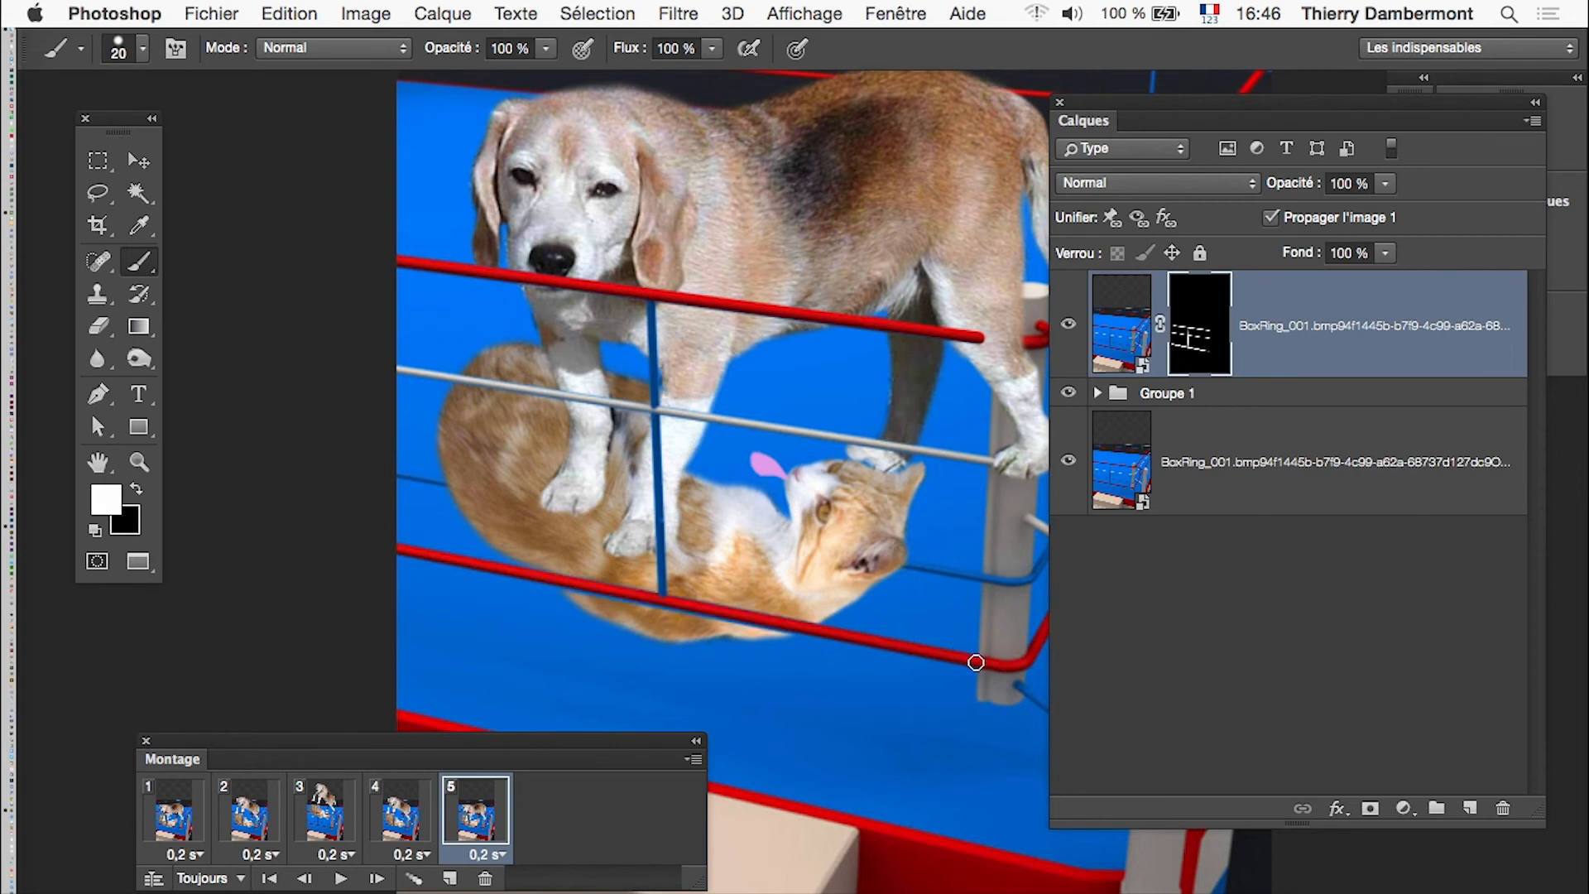
Step: Paint black on the mask just below the lower red rope to remove the blue fringe over the cat
{"action": "key", "text": "x"}
{"action": "scroll", "coordinate": [635, 637], "scroll_direction": "up", "scroll_amount": 8}
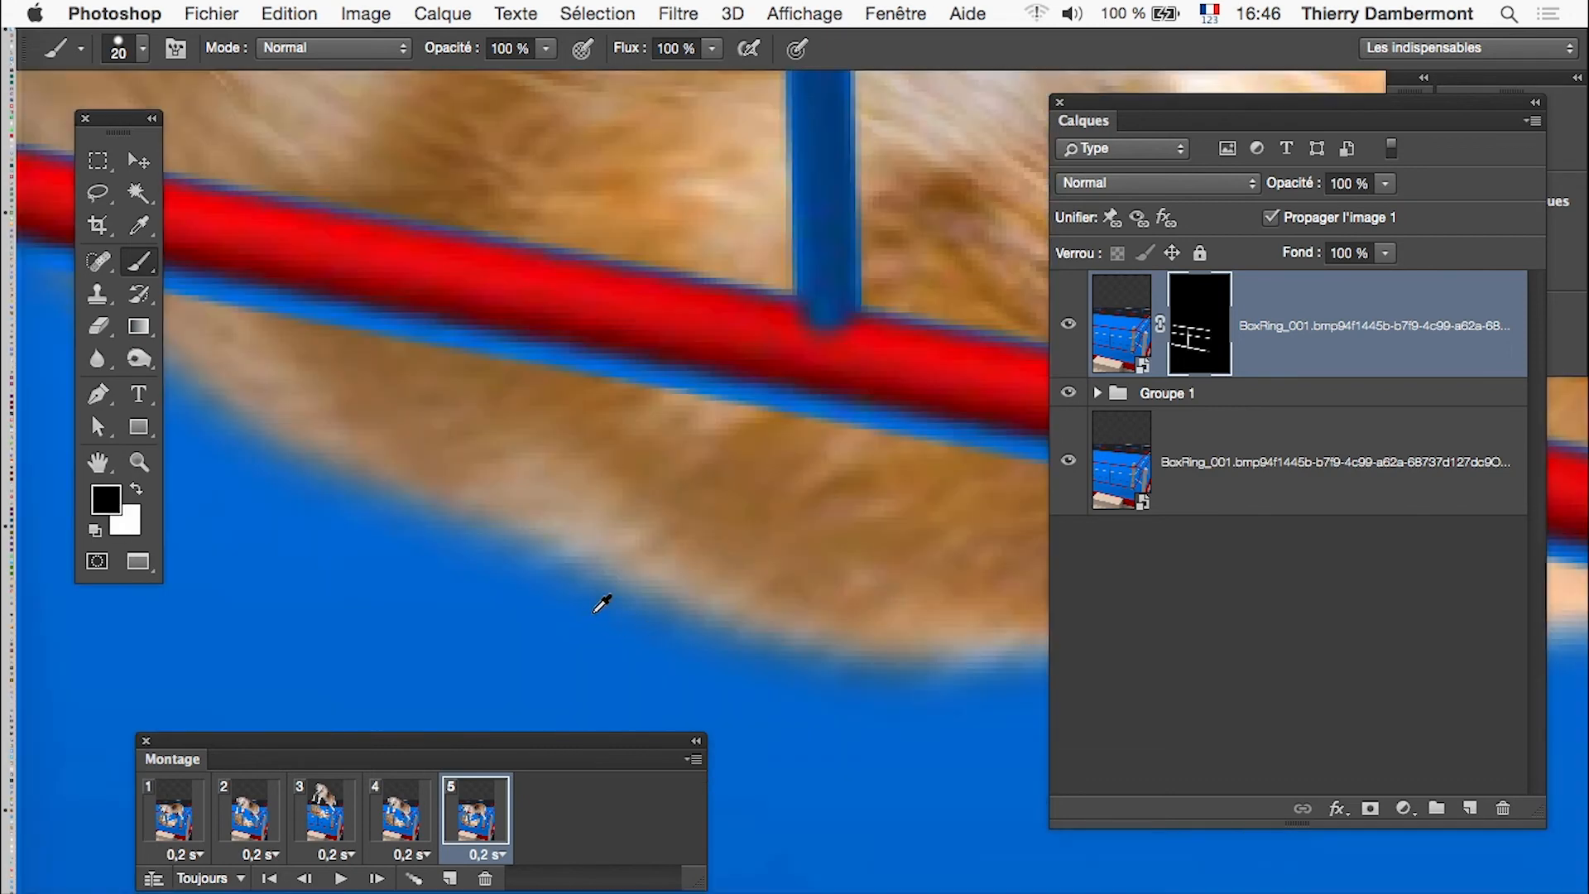
{"action": "scroll", "coordinate": [593, 615], "scroll_direction": "down", "scroll_amount": 7}
{"action": "left_click_drag", "start_coordinate": [532, 598], "coordinate": [400, 514]}
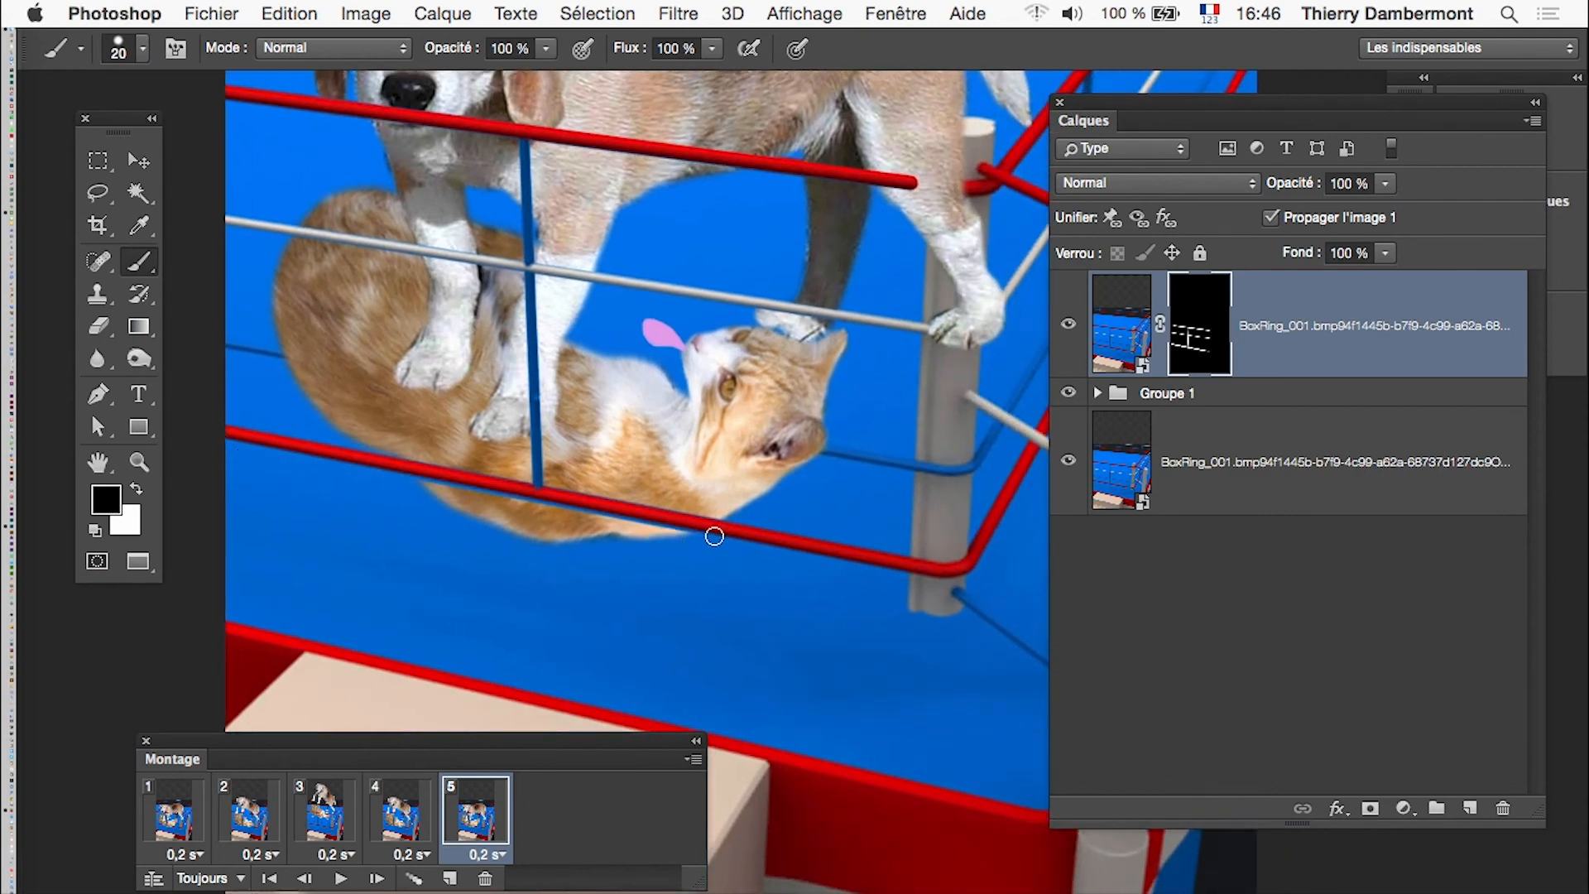
{"action": "left_click", "coordinate": [897, 580], "text": "shift"}
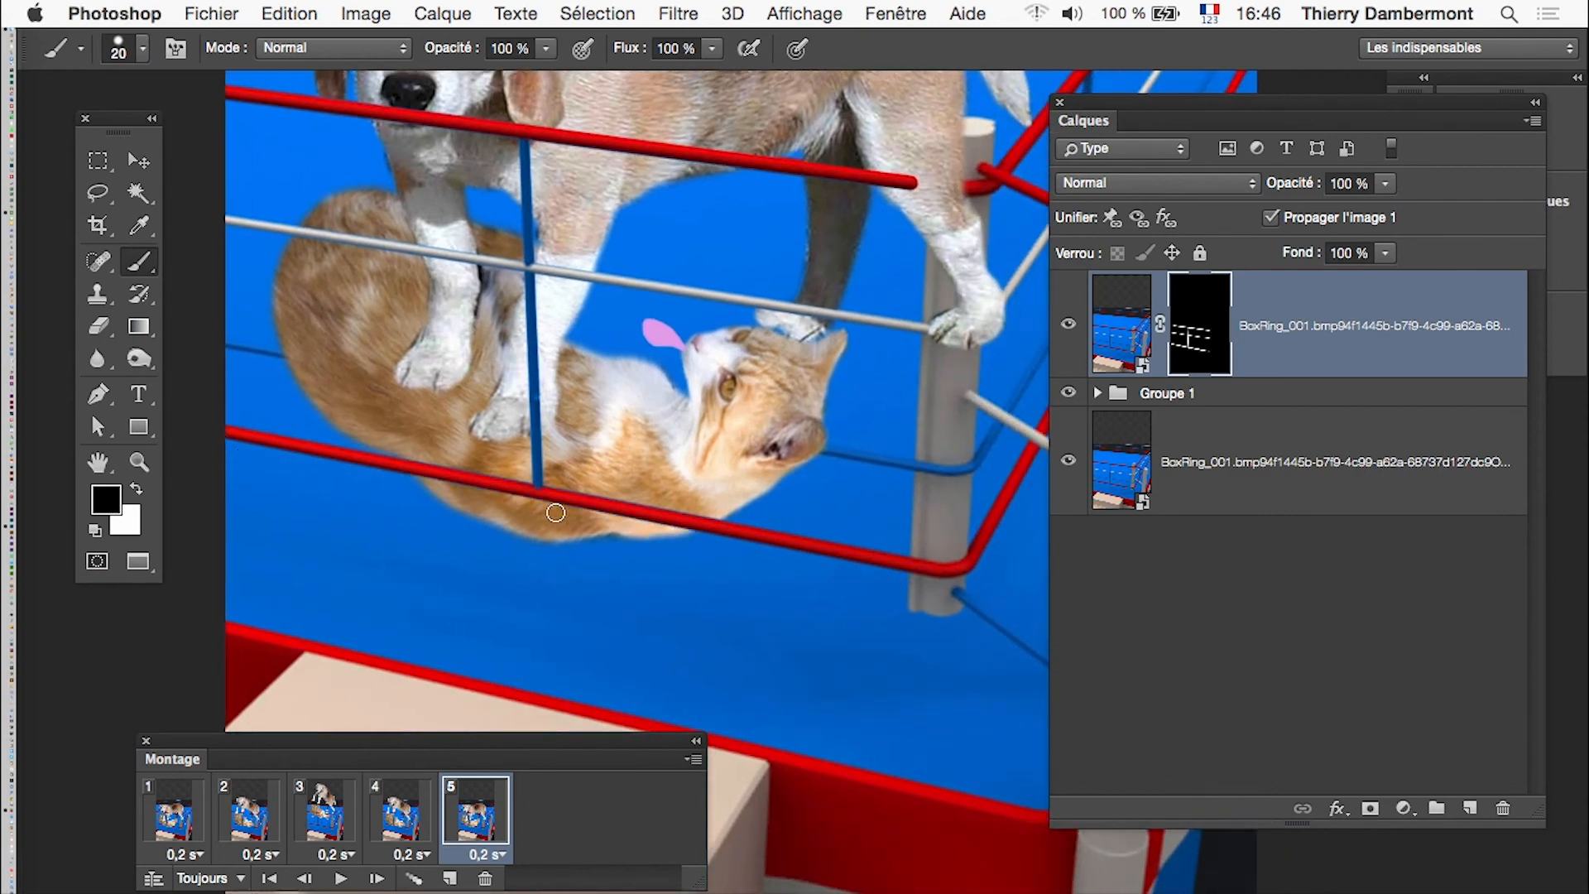
Step: Reveal the thin blue rope across the cat by painting white on the mask with a 9 px brush
{"action": "left_click_drag", "start_coordinate": [795, 448], "coordinate": [853, 454], "text": "ctrl+alt"}
{"action": "key", "text": "x"}
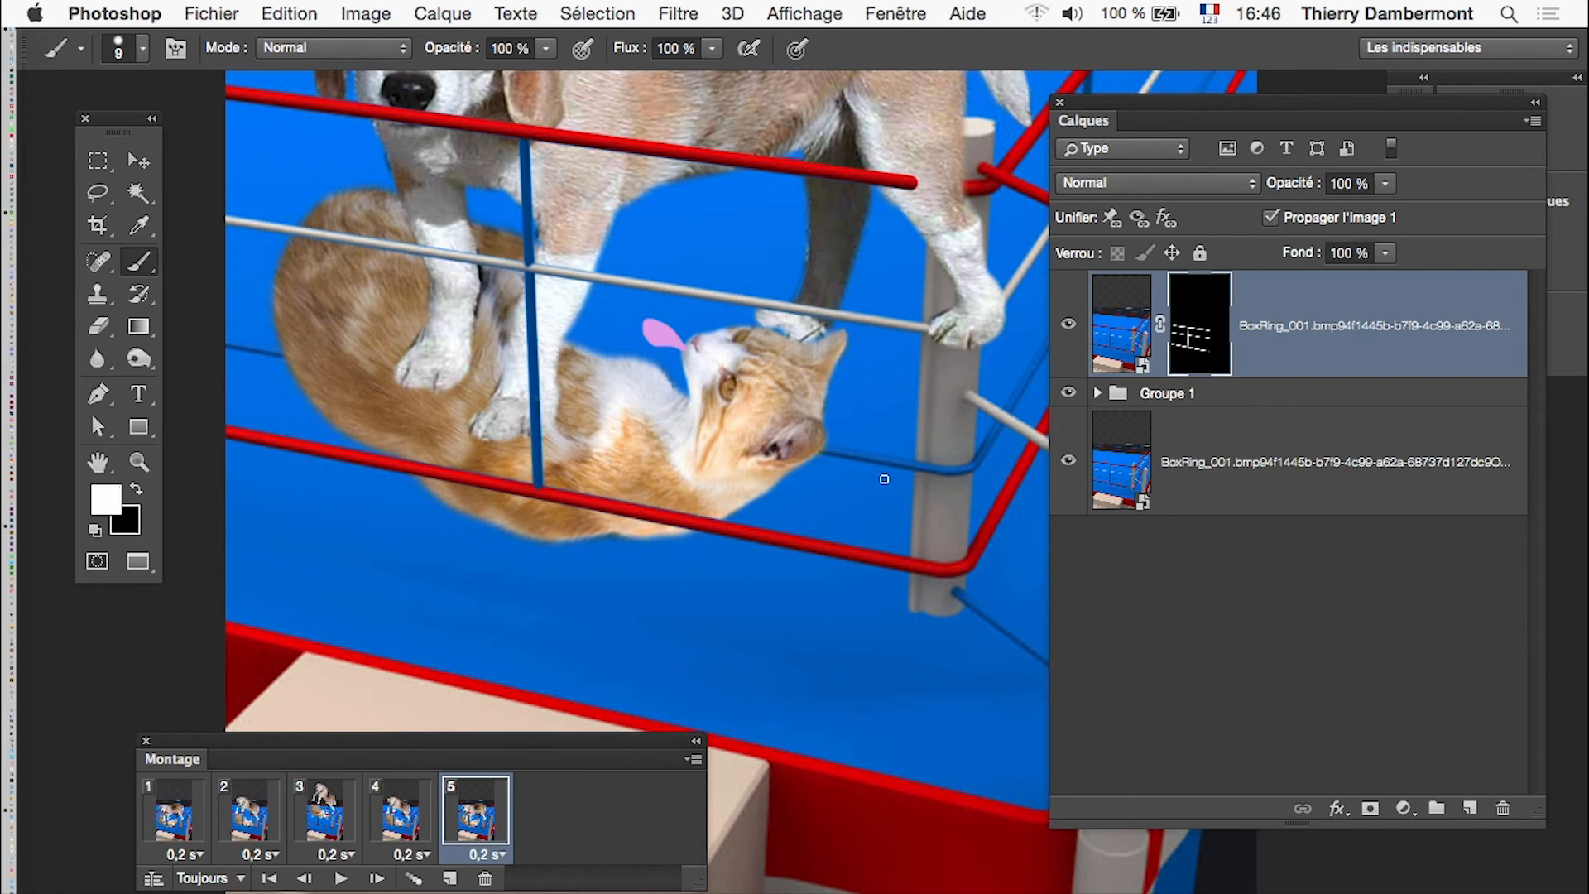
{"action": "left_click", "coordinate": [912, 465], "text": "shift"}
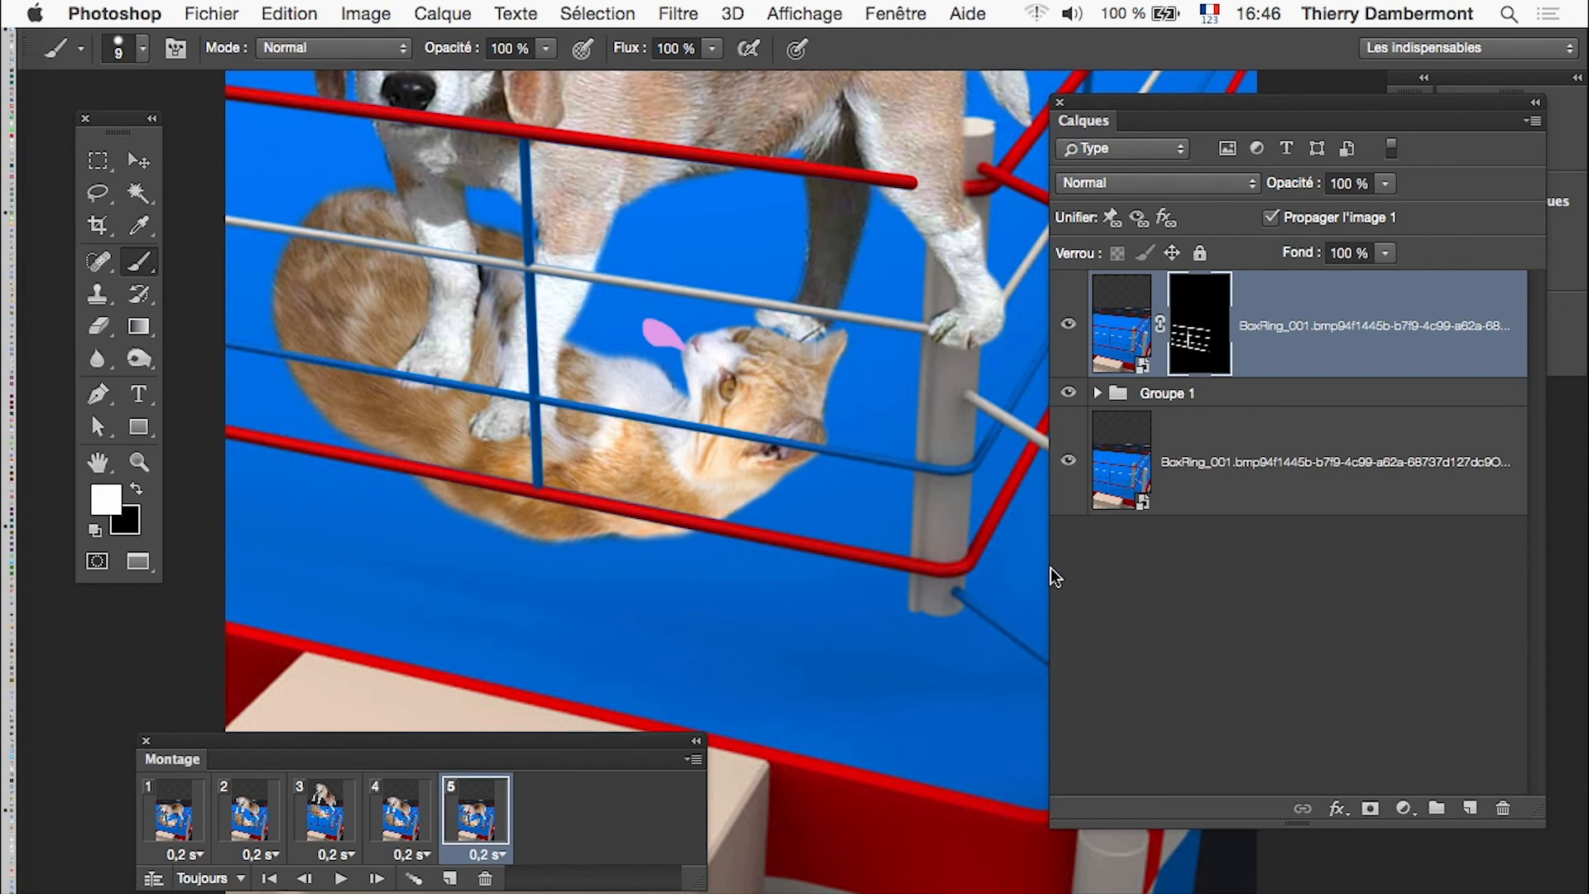
Step: Play the animation to check the ropes in every frame, looking closely at the inner corner post, and stop it
{"action": "left_click", "coordinate": [342, 877]}
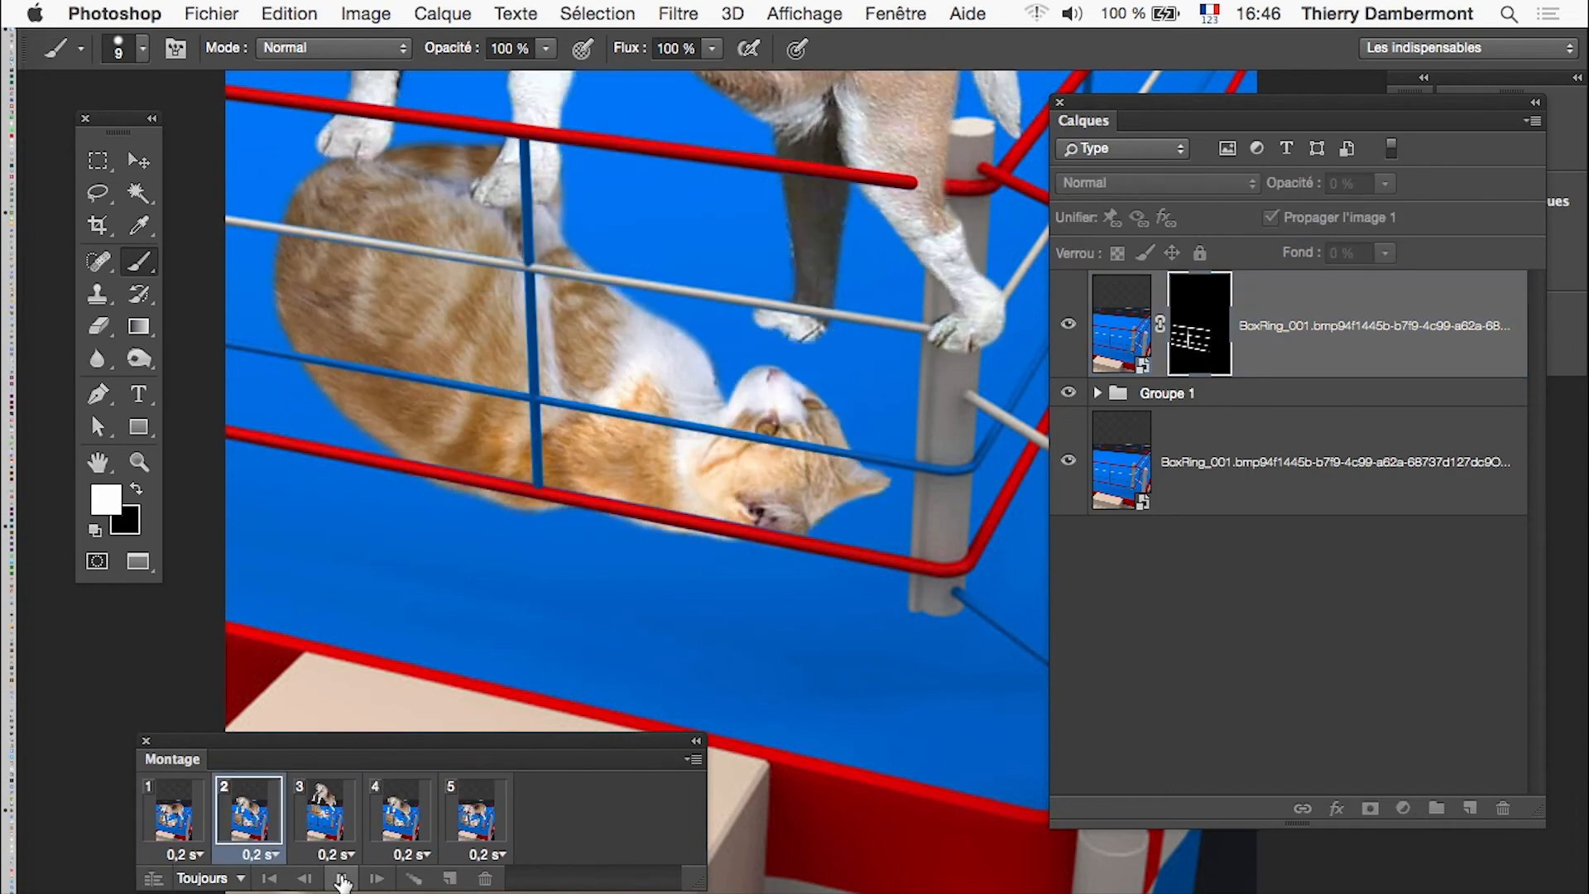
{"action": "left_click", "coordinate": [645, 550], "text": "alt"}
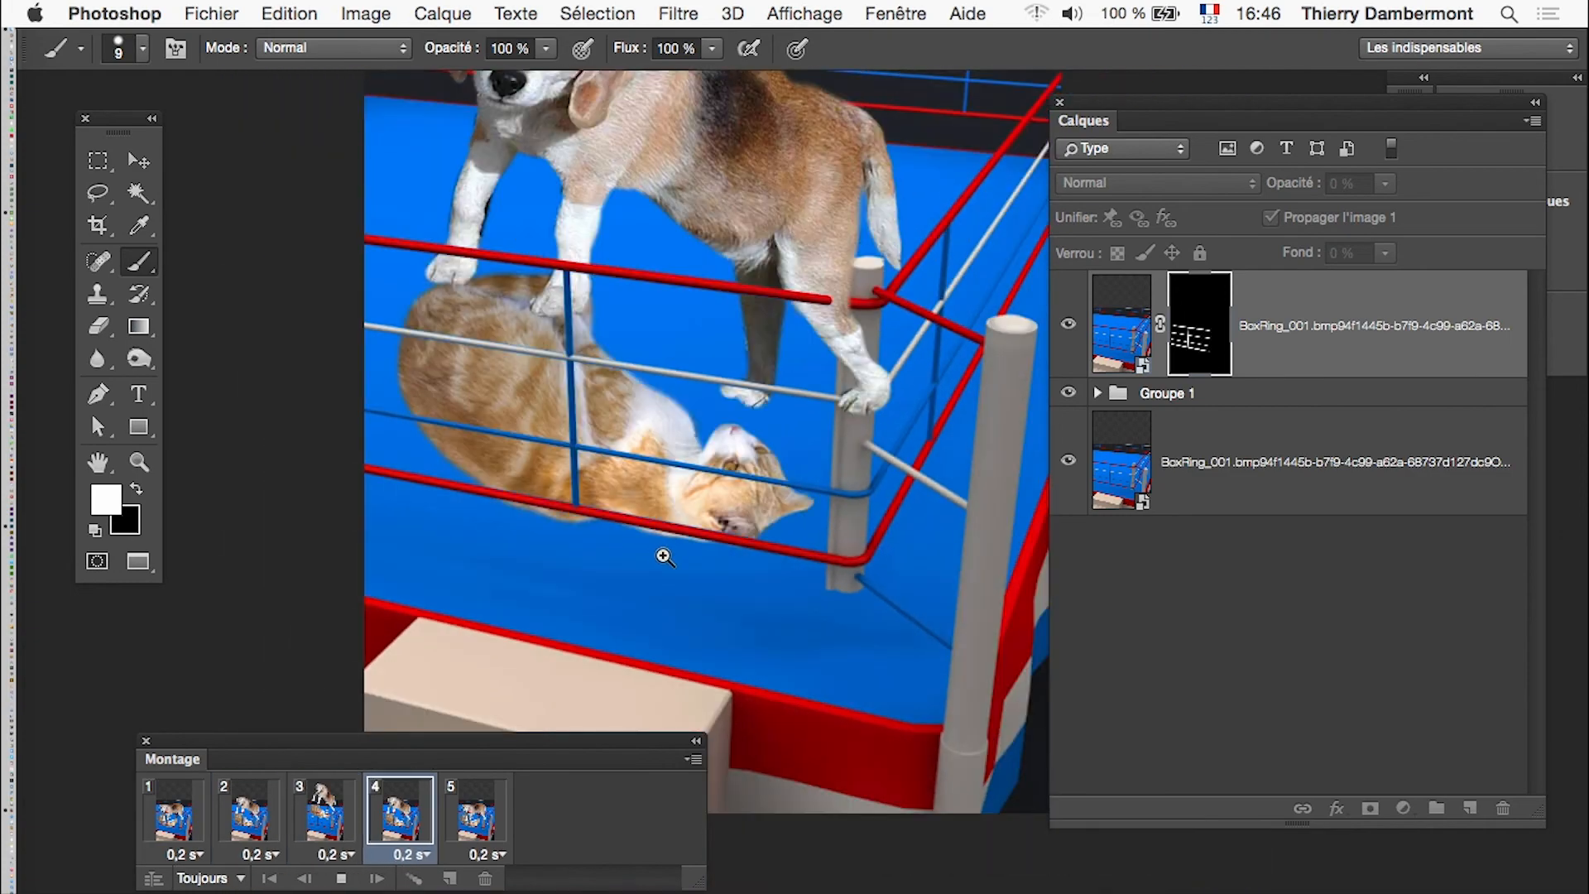
{"action": "left_click", "coordinate": [855, 442], "text": "super"}
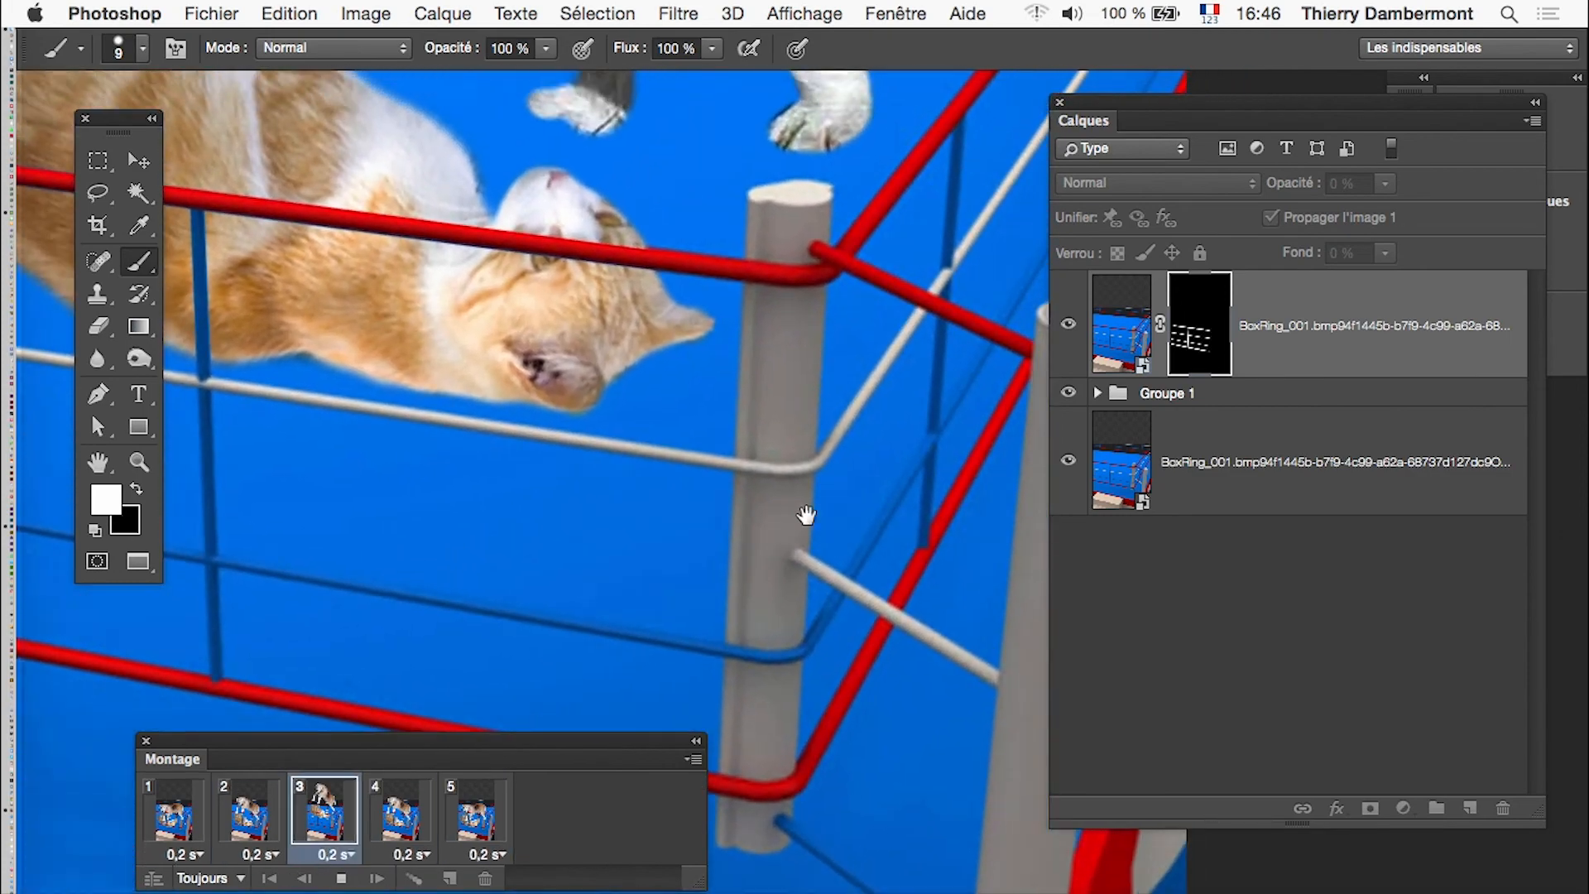
{"action": "left_click", "coordinate": [346, 877]}
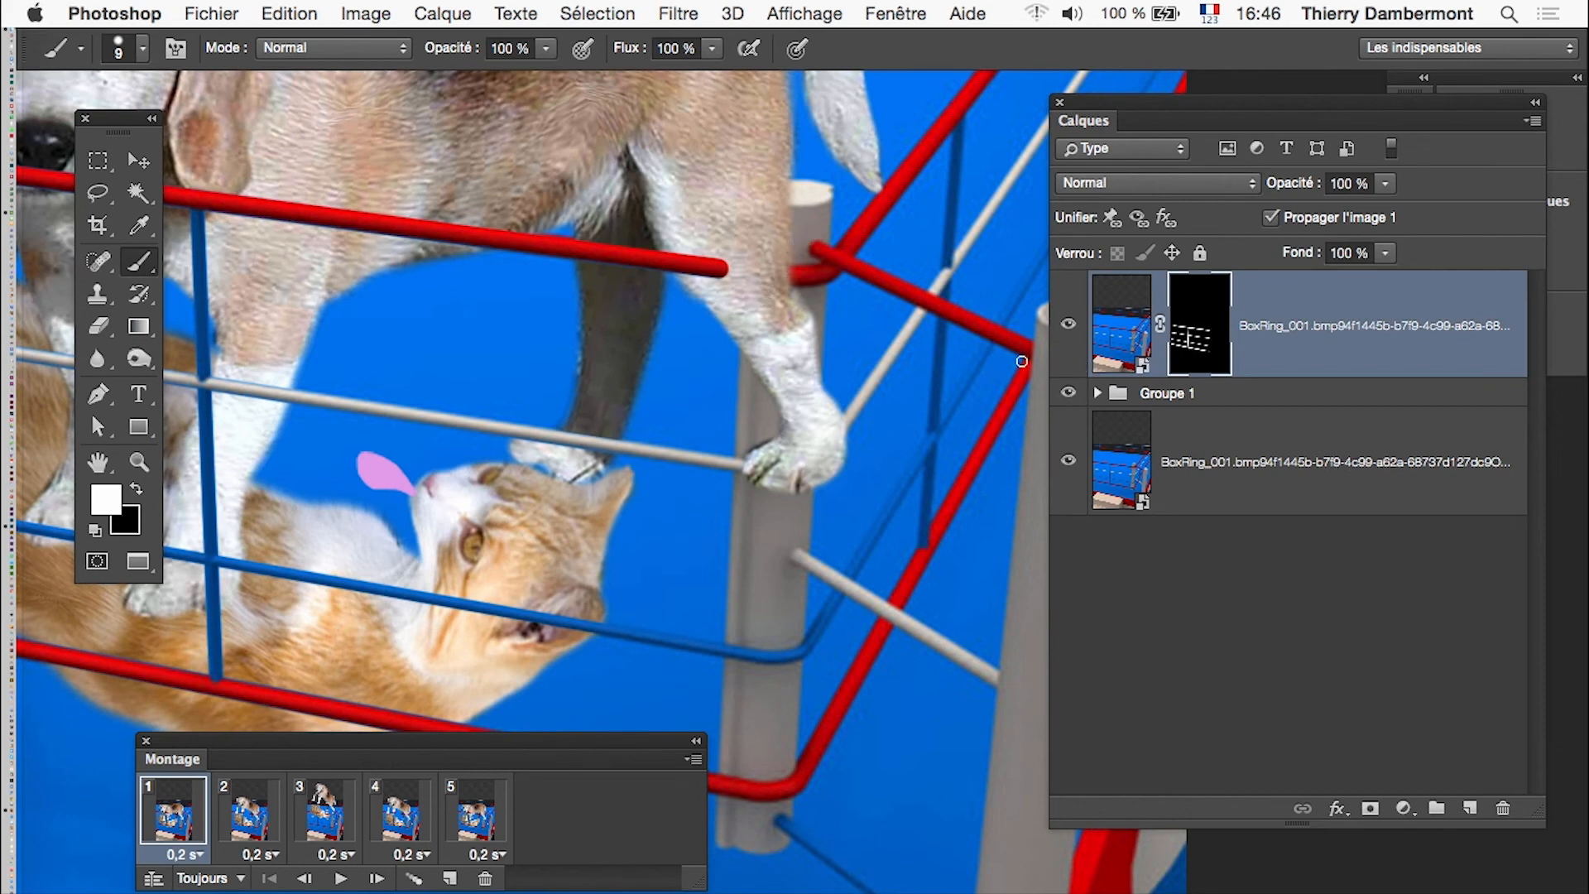
Step: Reveal the inner corner post in front of the dog's hind leg by painting white on the mask with a 24 px brush
{"action": "left_click_drag", "start_coordinate": [941, 368], "coordinate": [953, 369]}
{"action": "mouse_move", "coordinate": [789, 201]}
{"action": "left_mouse_down"}
{"action": "mouse_move", "coordinate": [762, 195]}
{"action": "mouse_move", "coordinate": [766, 220]}
{"action": "left_mouse_up"}
{"action": "left_click", "coordinate": [762, 233]}
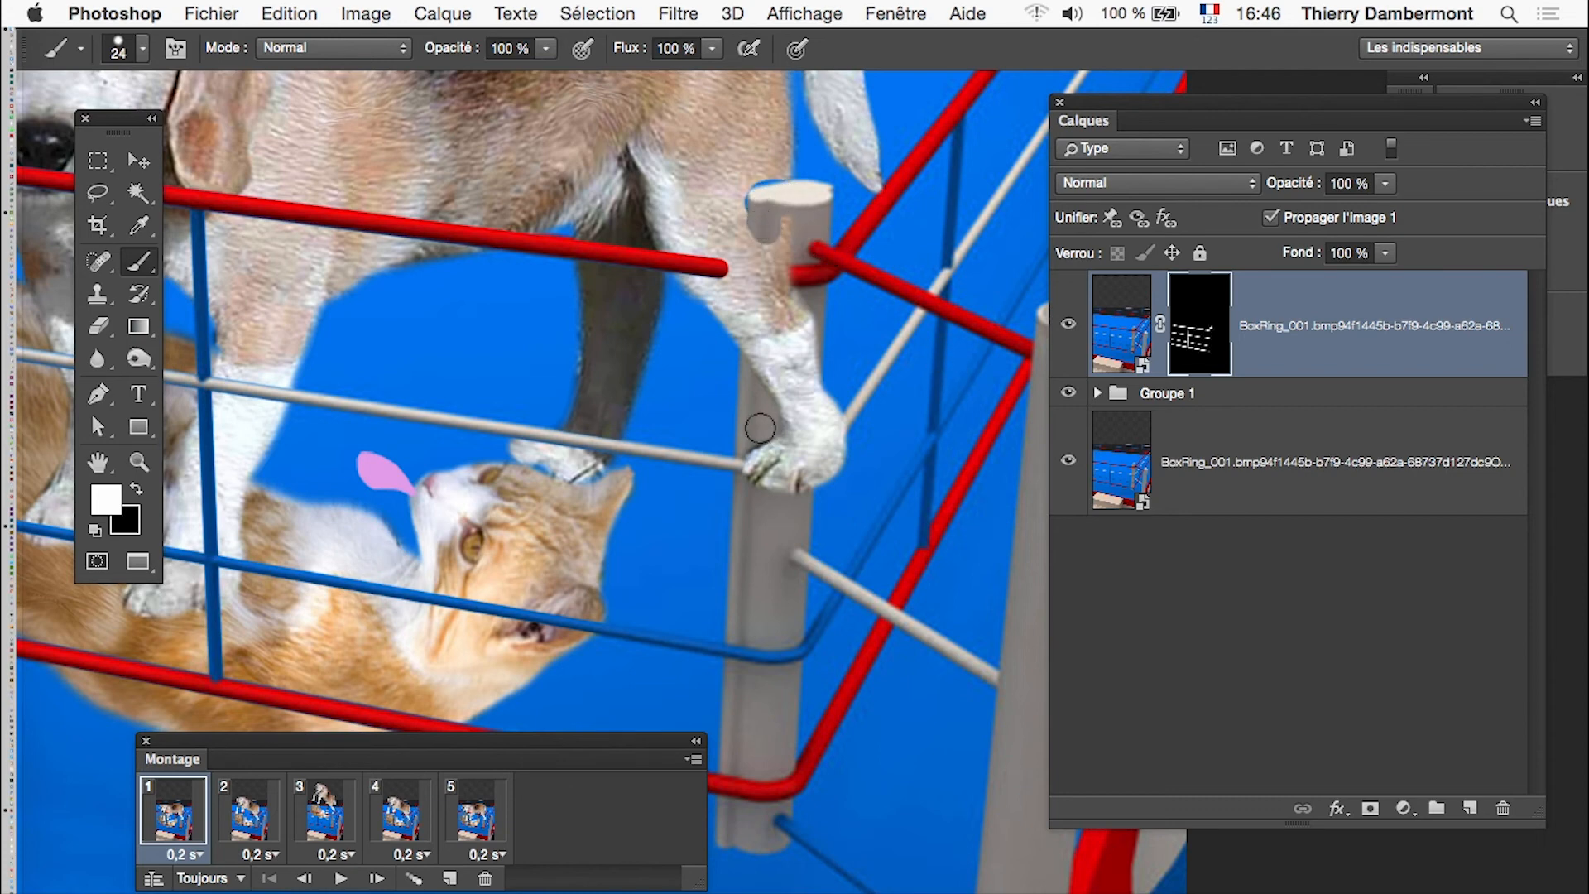
{"action": "left_click_drag", "start_coordinate": [751, 419], "coordinate": [770, 468]}
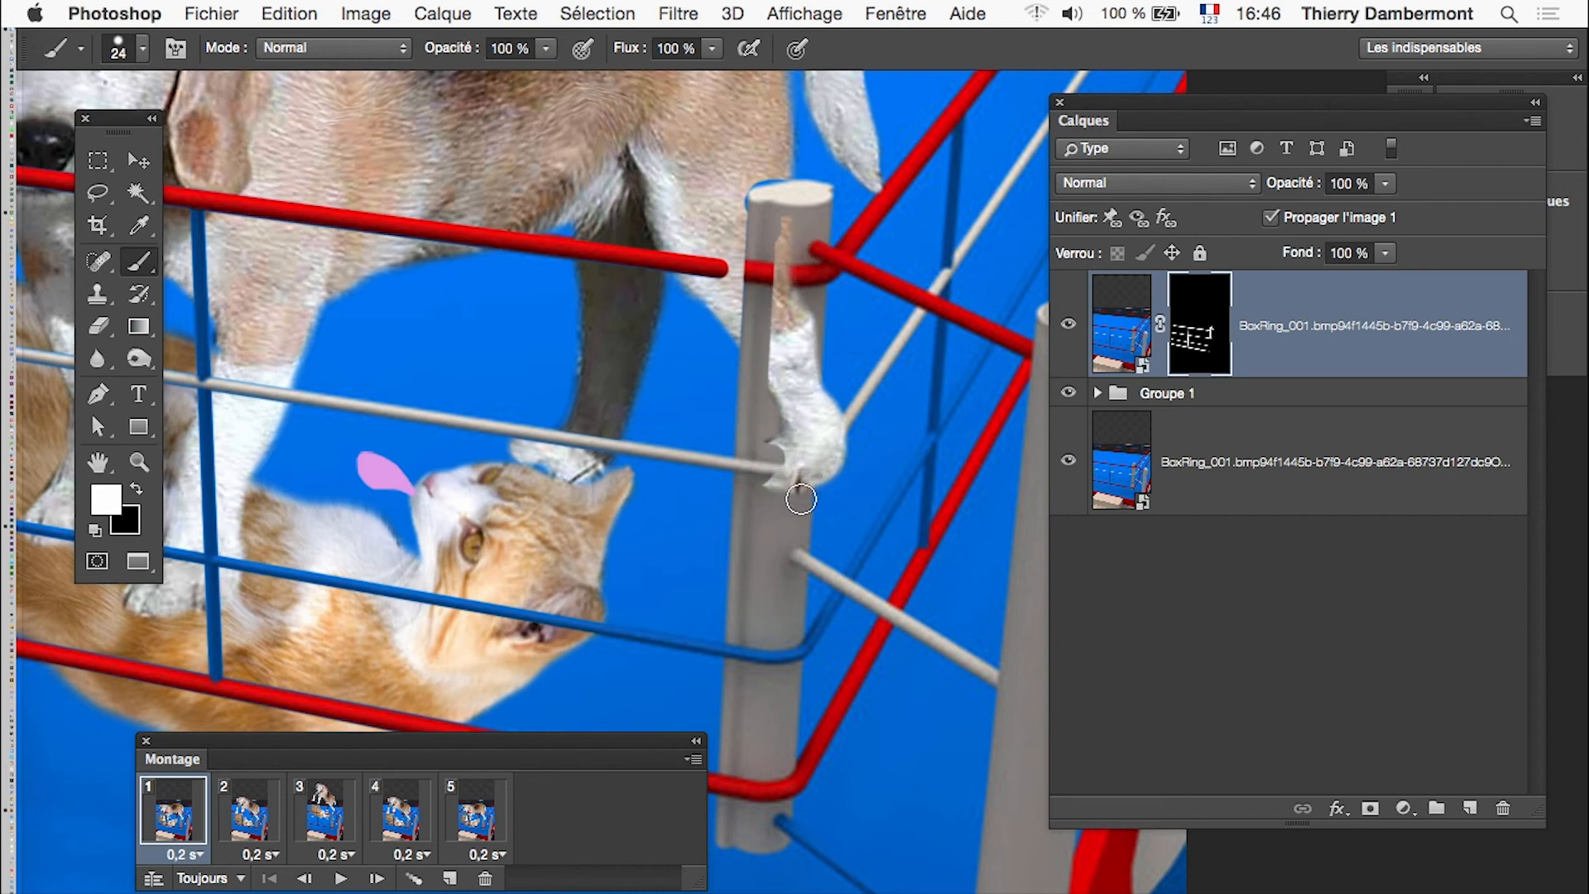
{"action": "left_click", "coordinate": [793, 552], "text": "shift"}
{"action": "left_click_drag", "start_coordinate": [781, 528], "coordinate": [790, 217]}
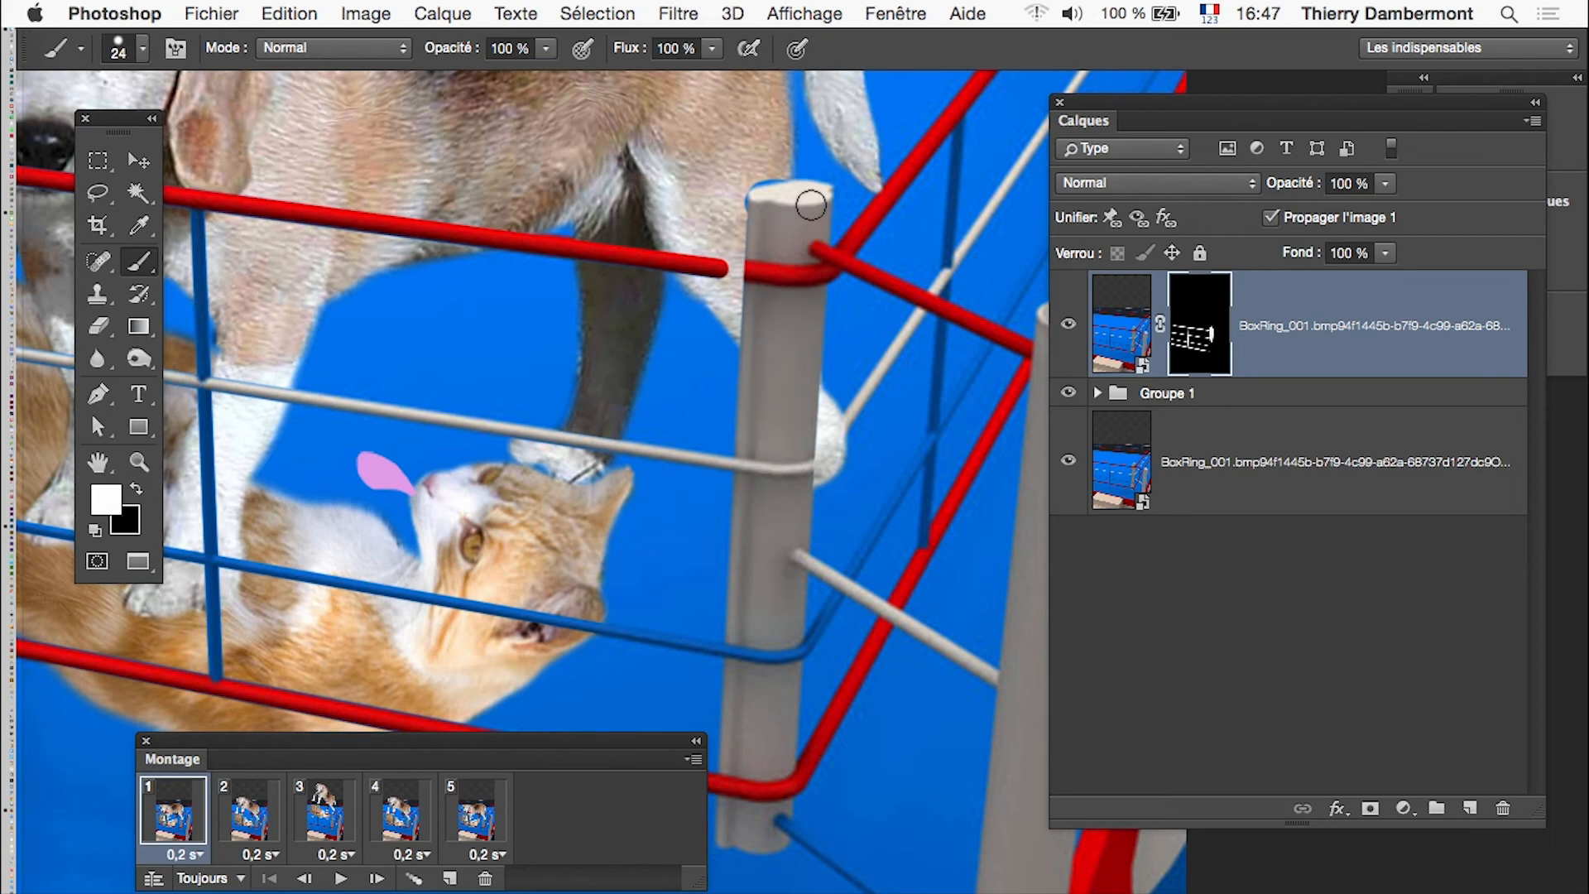
Step: Mask out the blue fringe beside the post's top in black, and join the upper red rope to the post with a 12 px white brush
{"action": "key", "text": "x"}
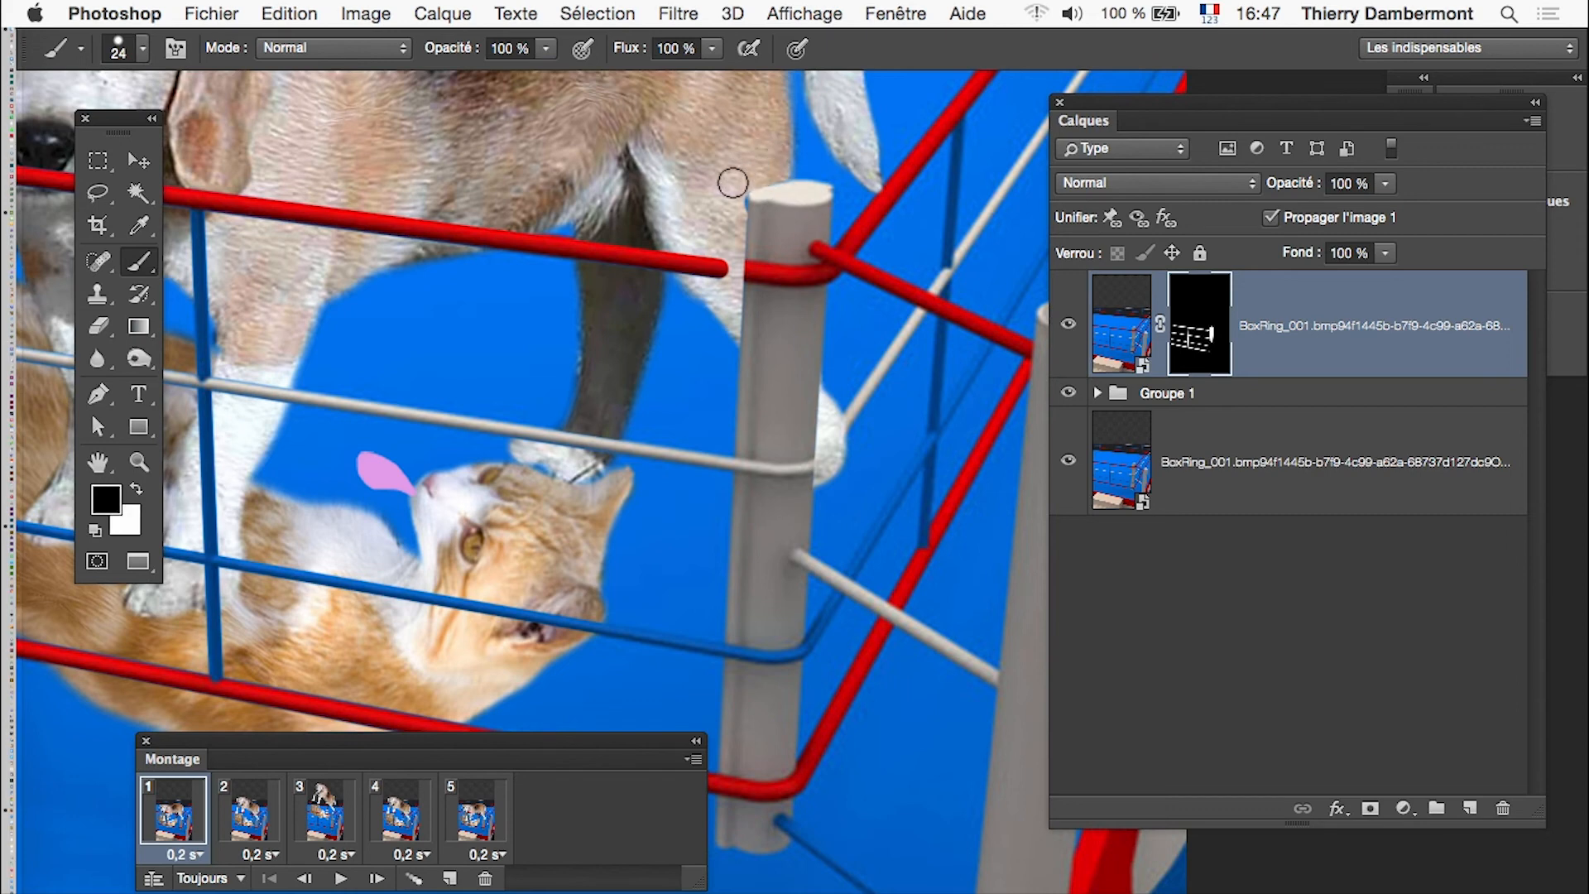
{"action": "key", "text": "x"}
{"action": "left_click", "coordinate": [708, 269], "text": "ctrl+alt"}
{"action": "left_click_drag", "start_coordinate": [708, 269], "coordinate": [699, 269]}
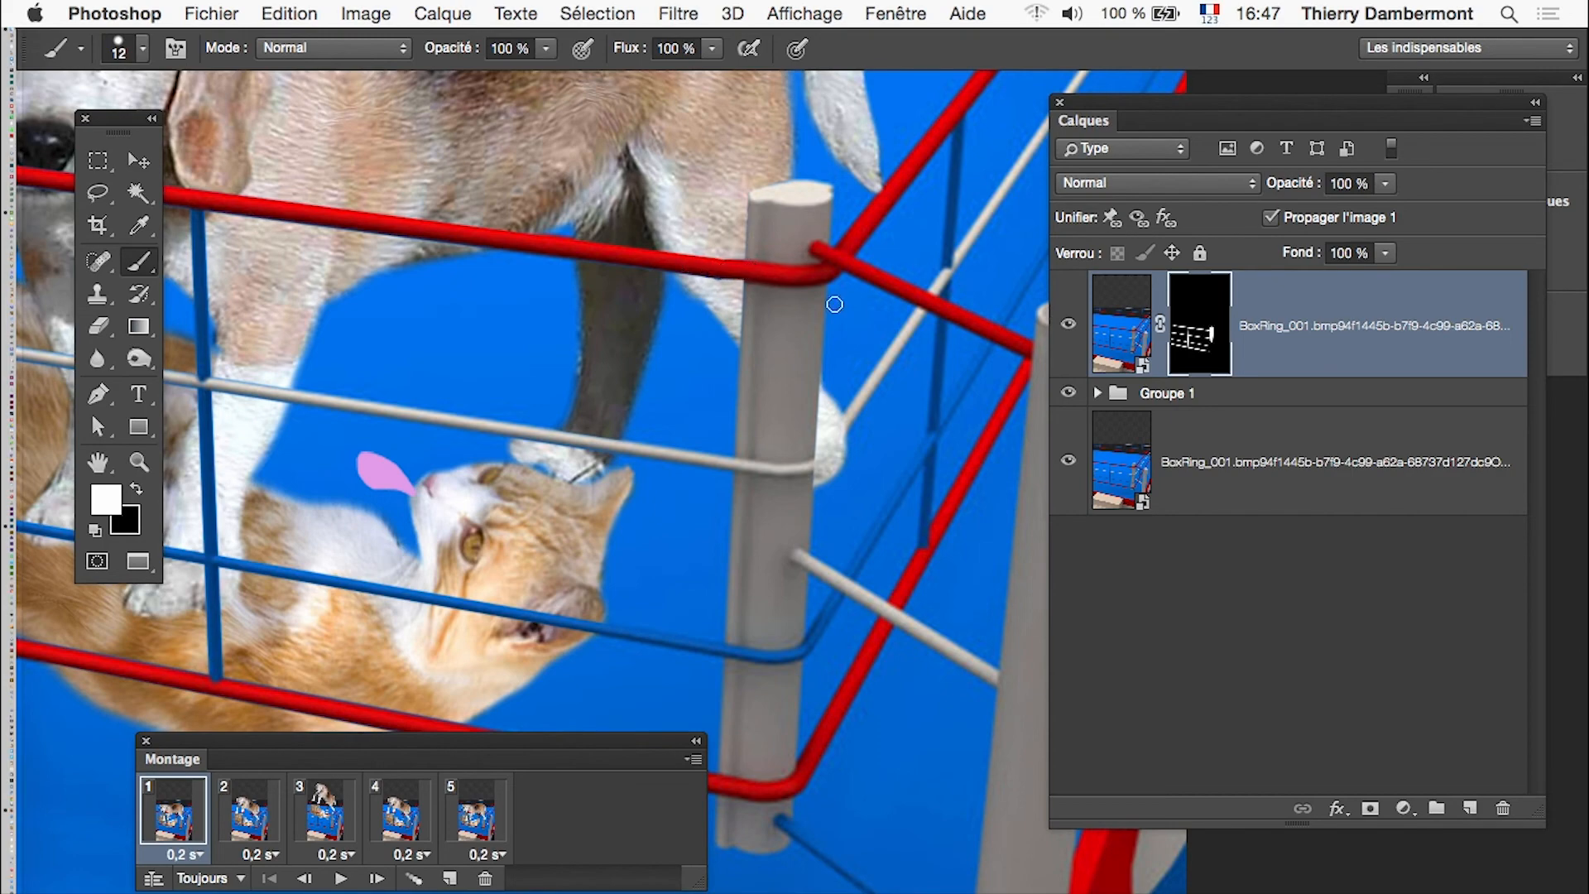
Step: Join the white rope to the inner corner post across the dog's hind paw by painting white on the mask with a 12 px brush
{"action": "left_click", "coordinate": [872, 466], "text": "alt"}
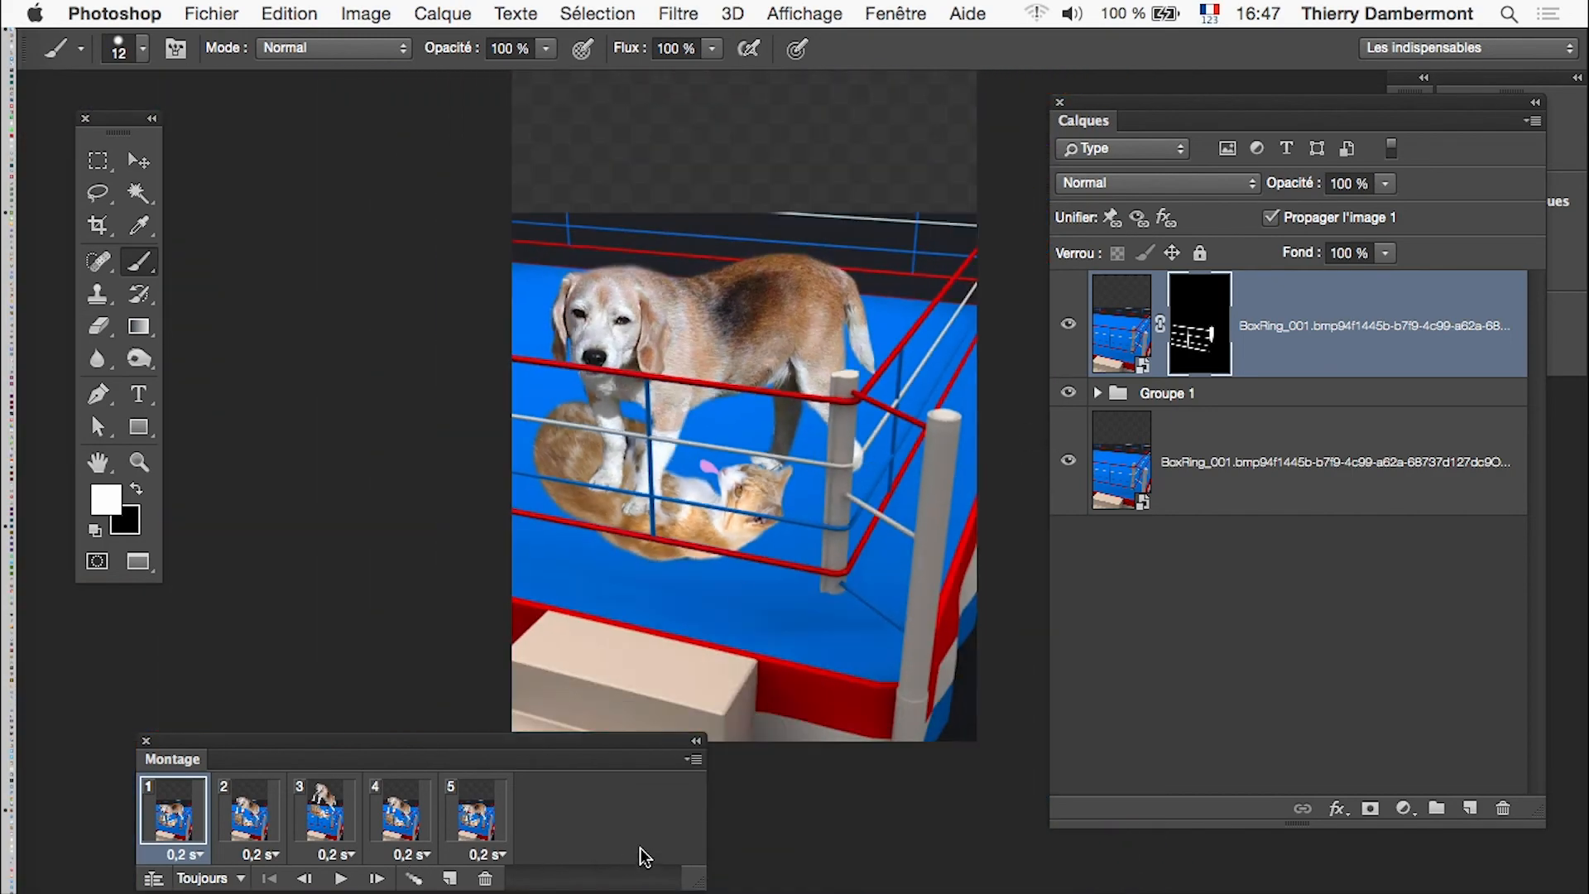
{"action": "left_click", "coordinate": [857, 499], "text": "super"}
{"action": "left_click", "coordinate": [859, 494], "text": "super"}
{"action": "left_click", "coordinate": [870, 408], "text": "super"}
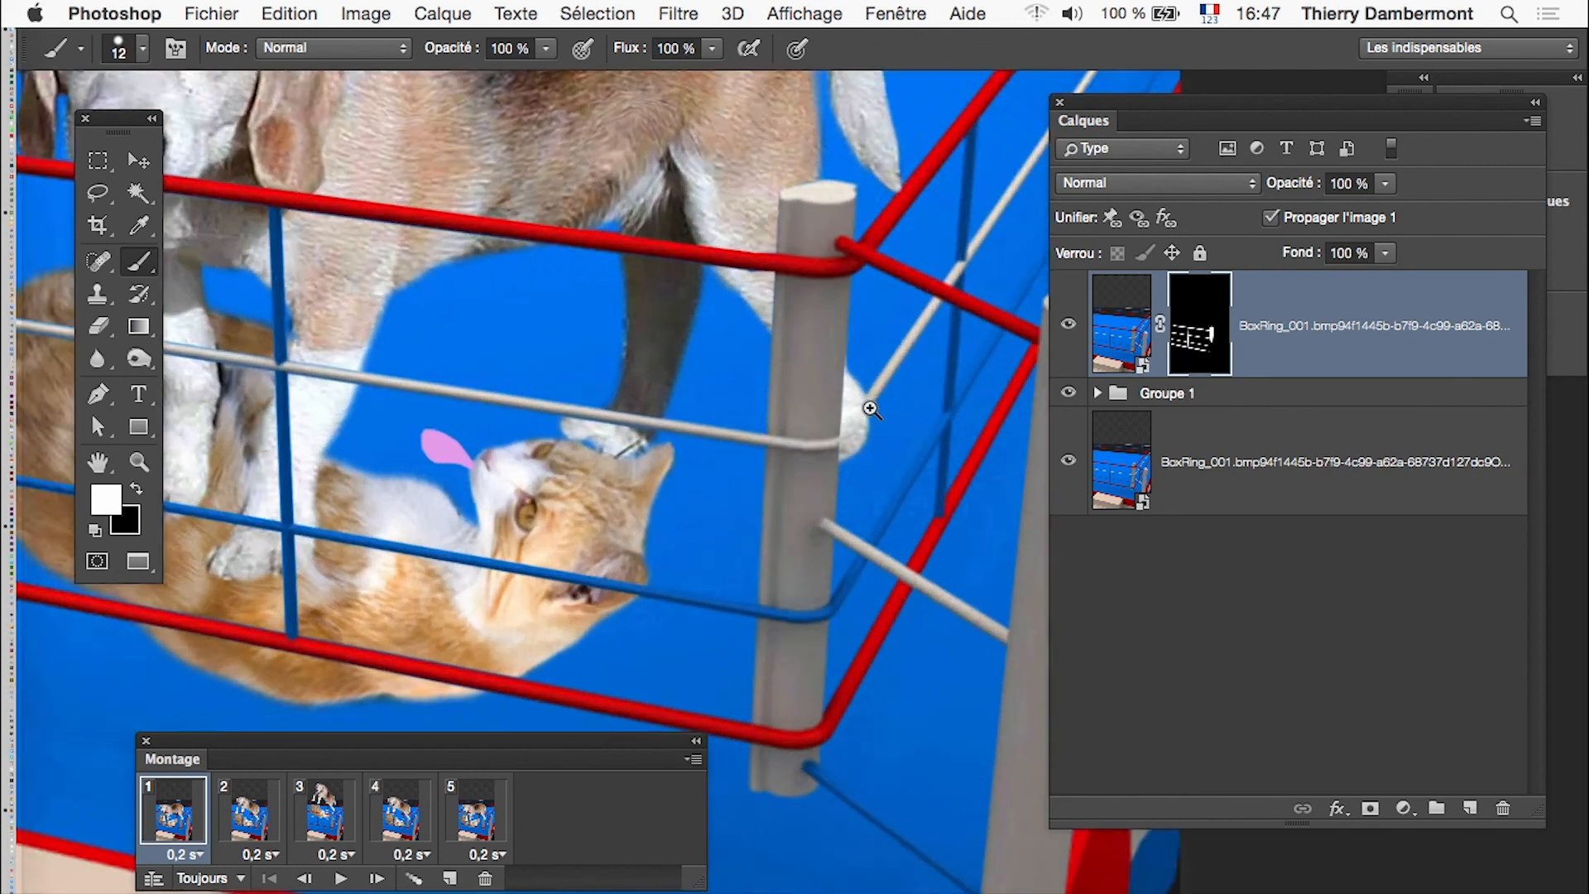
{"action": "left_click_drag", "start_coordinate": [871, 397], "coordinate": [842, 432]}
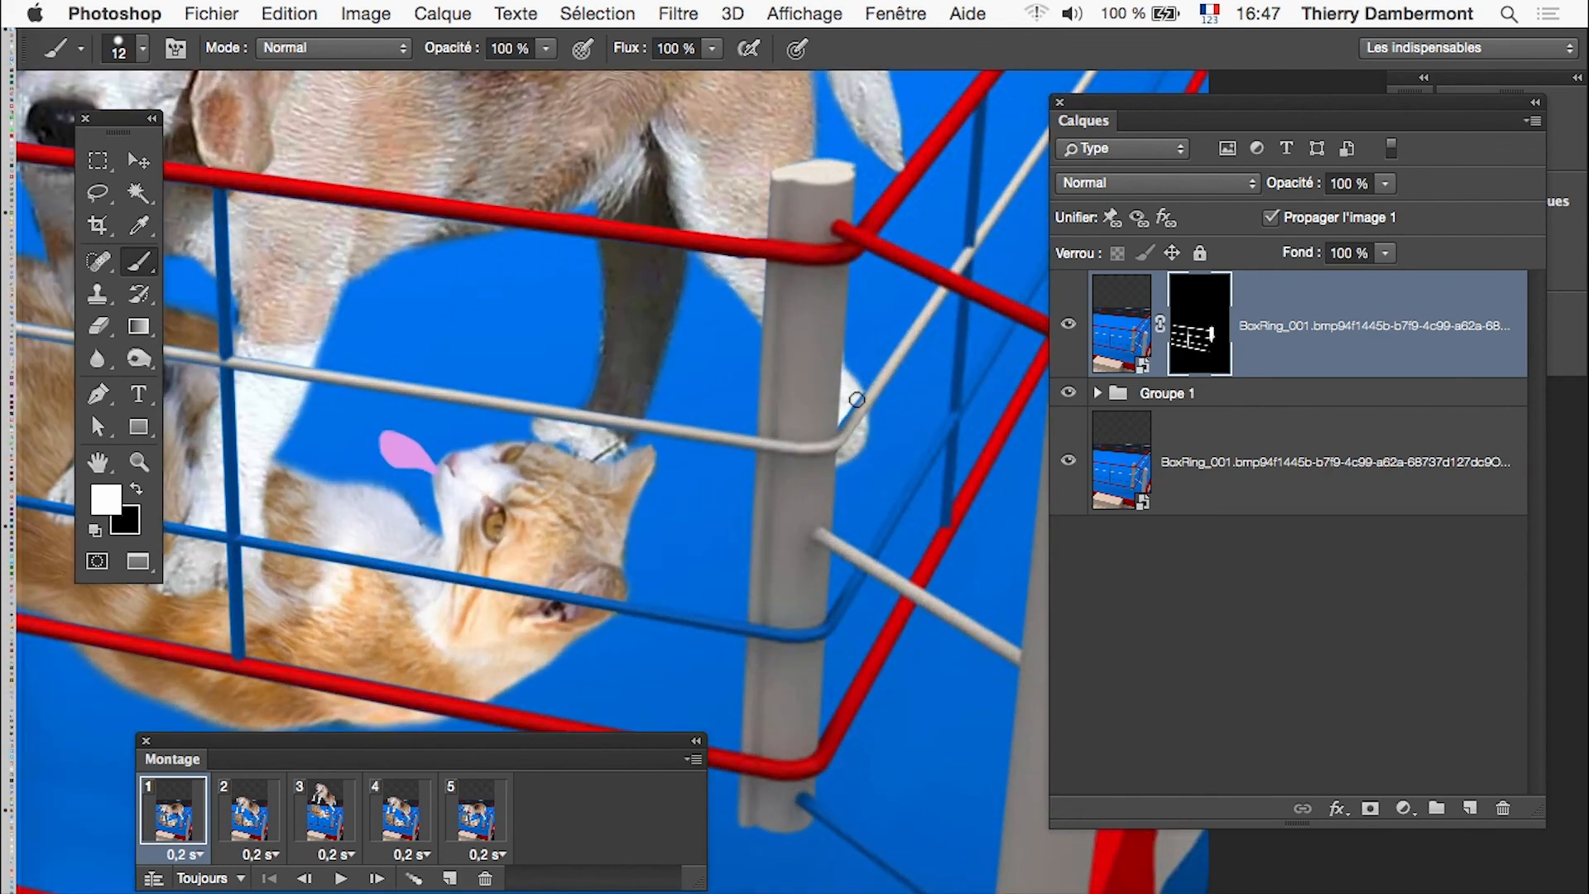
Step: Mask out the blue fringe between the white rope and the dog's hind paw with straight 2 px strokes in black
{"action": "key", "text": "x"}
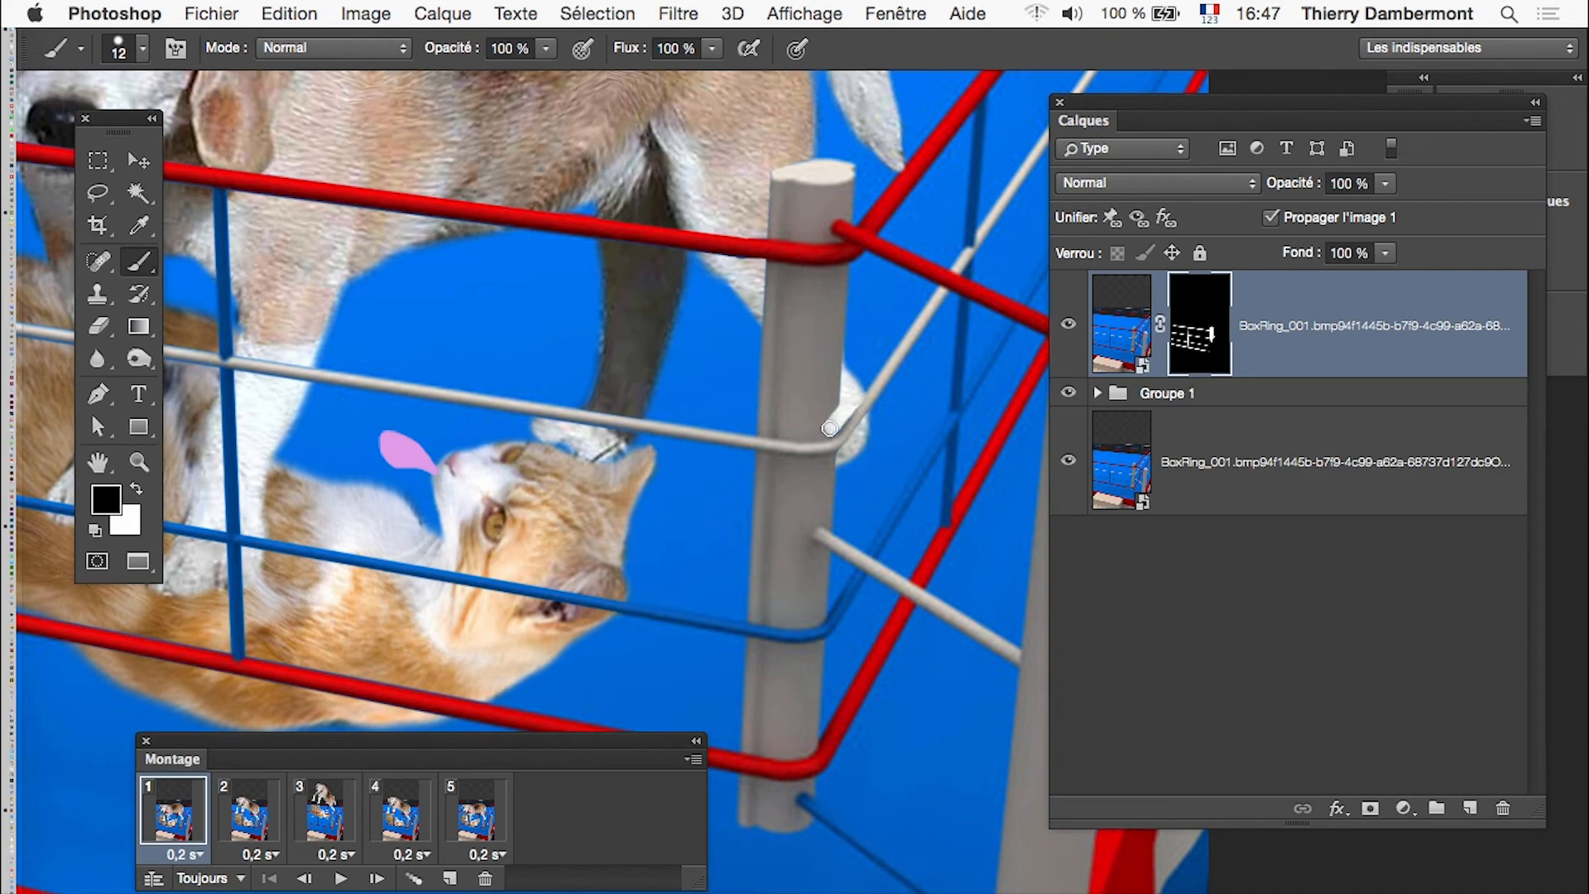
{"action": "key", "text": "x"}
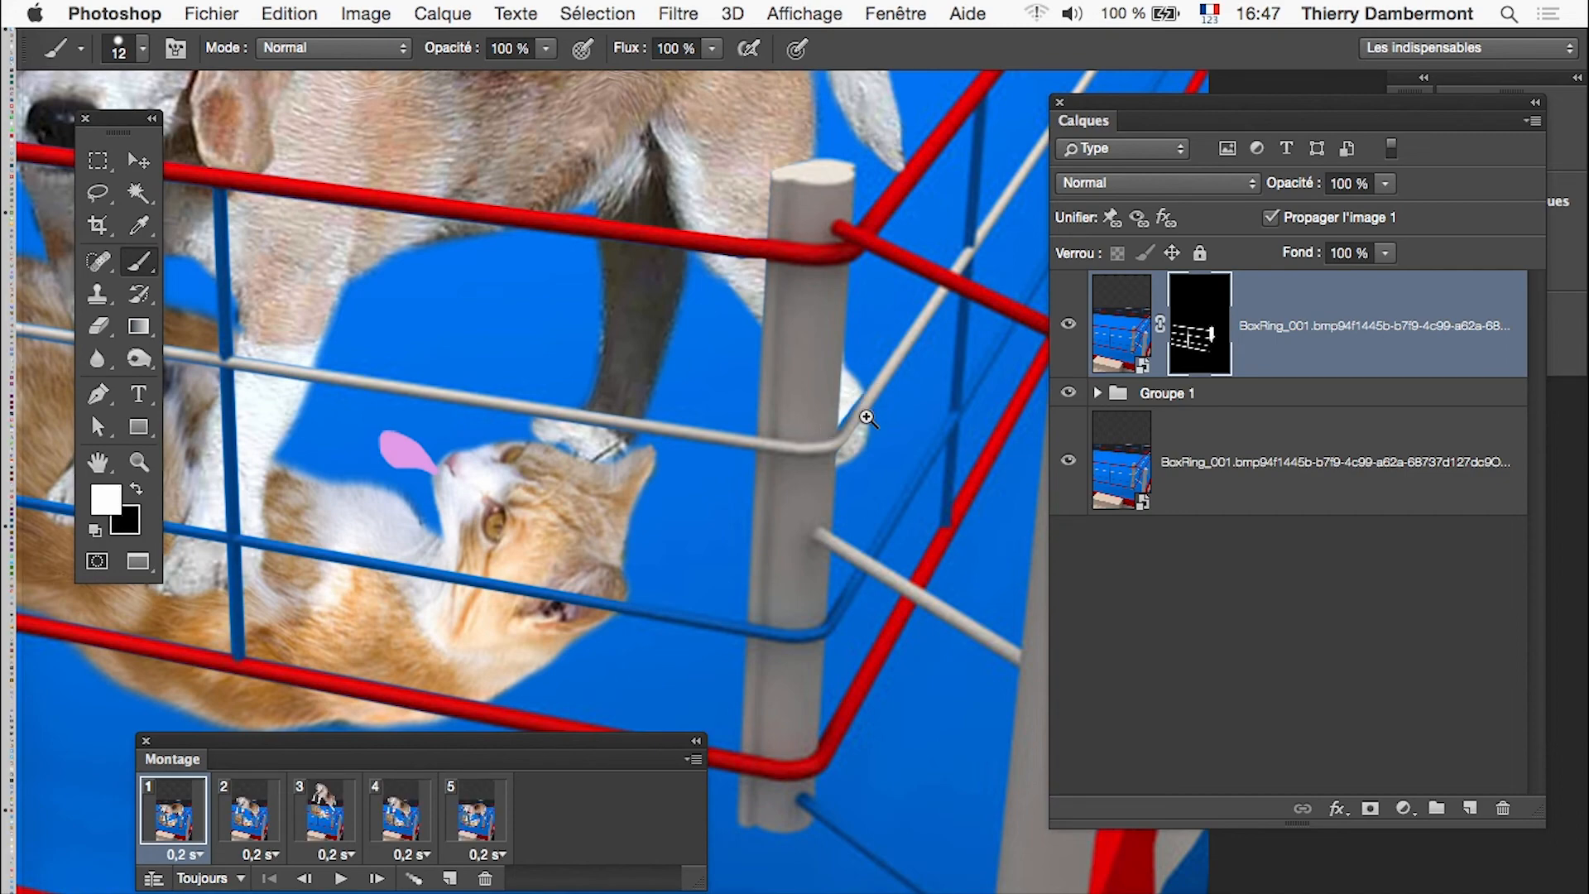
{"action": "left_click", "coordinate": [867, 418]}
{"action": "left_click_drag", "start_coordinate": [867, 453], "coordinate": [849, 459]}
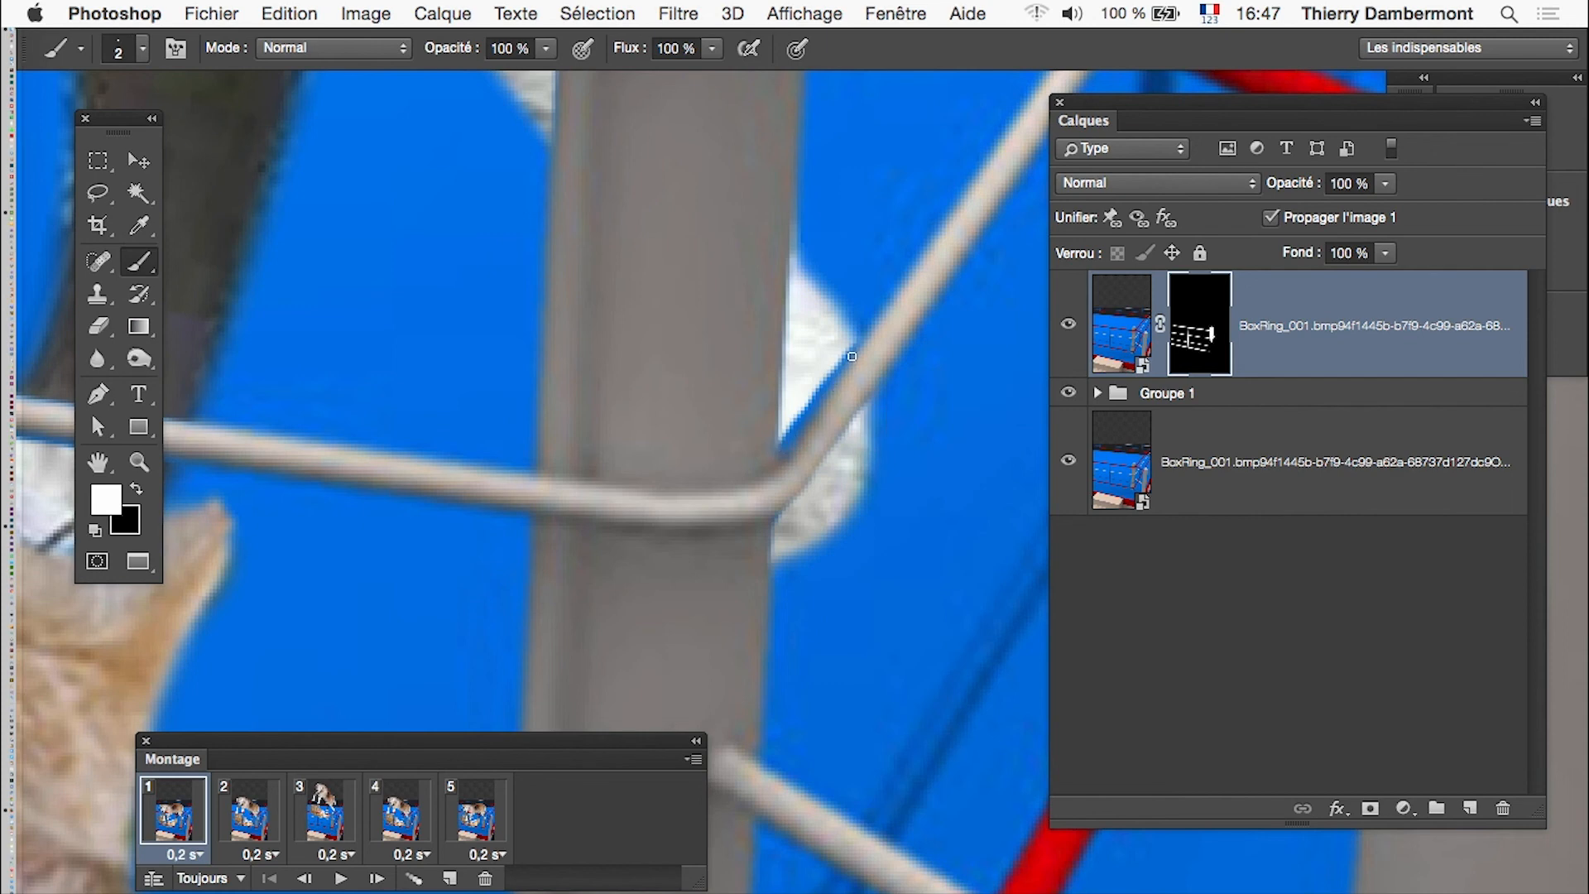
{"action": "key", "text": "x"}
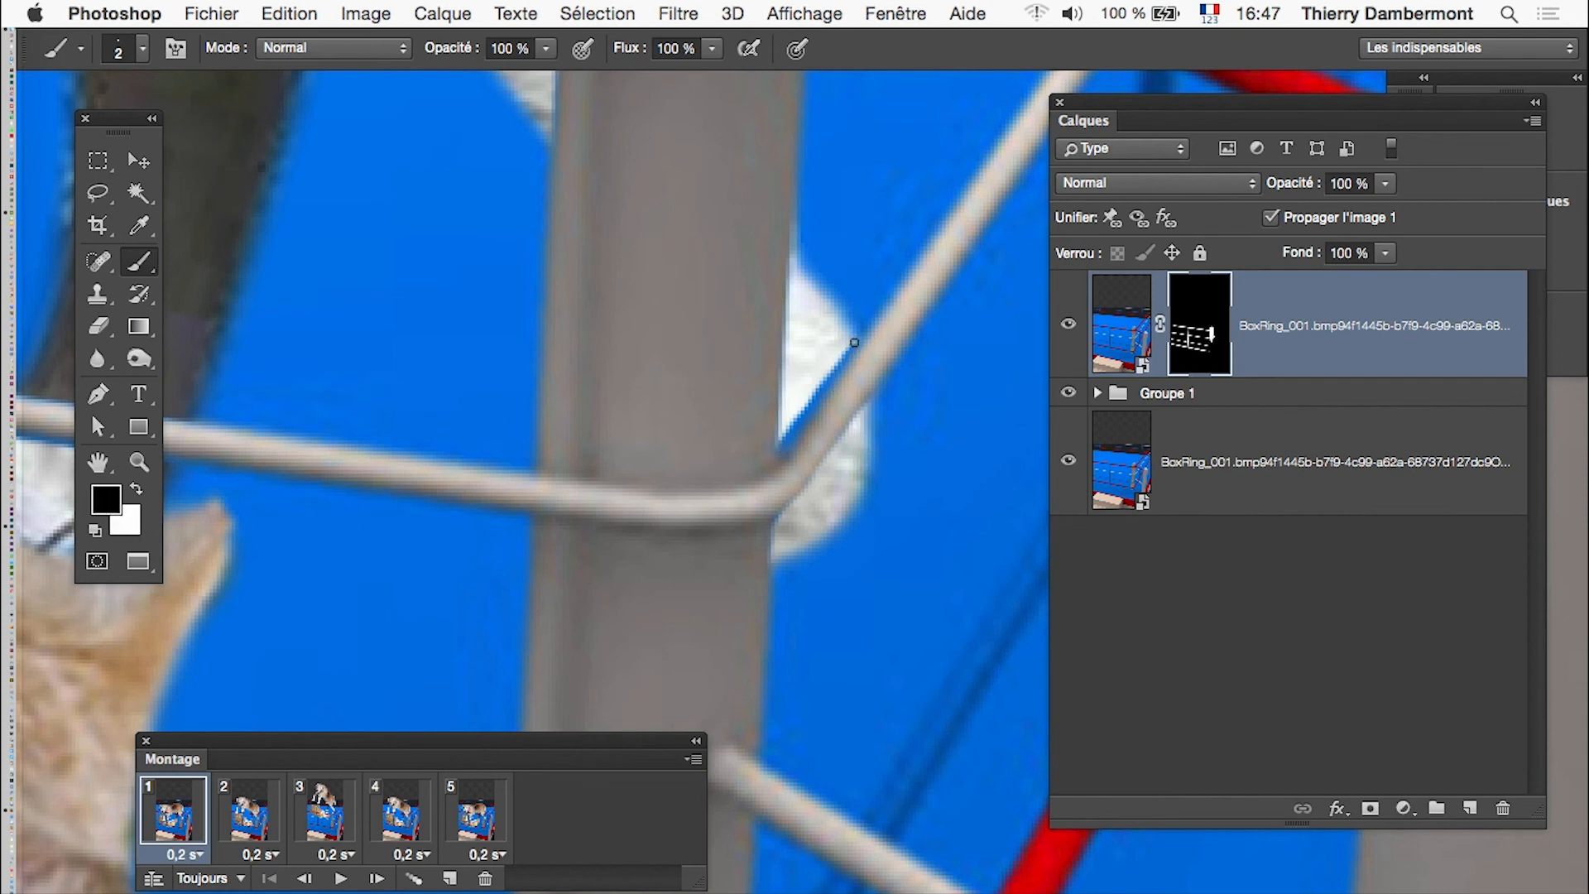
{"action": "left_click", "coordinate": [787, 452], "text": "shift"}
{"action": "left_click", "coordinate": [850, 356], "text": "shift"}
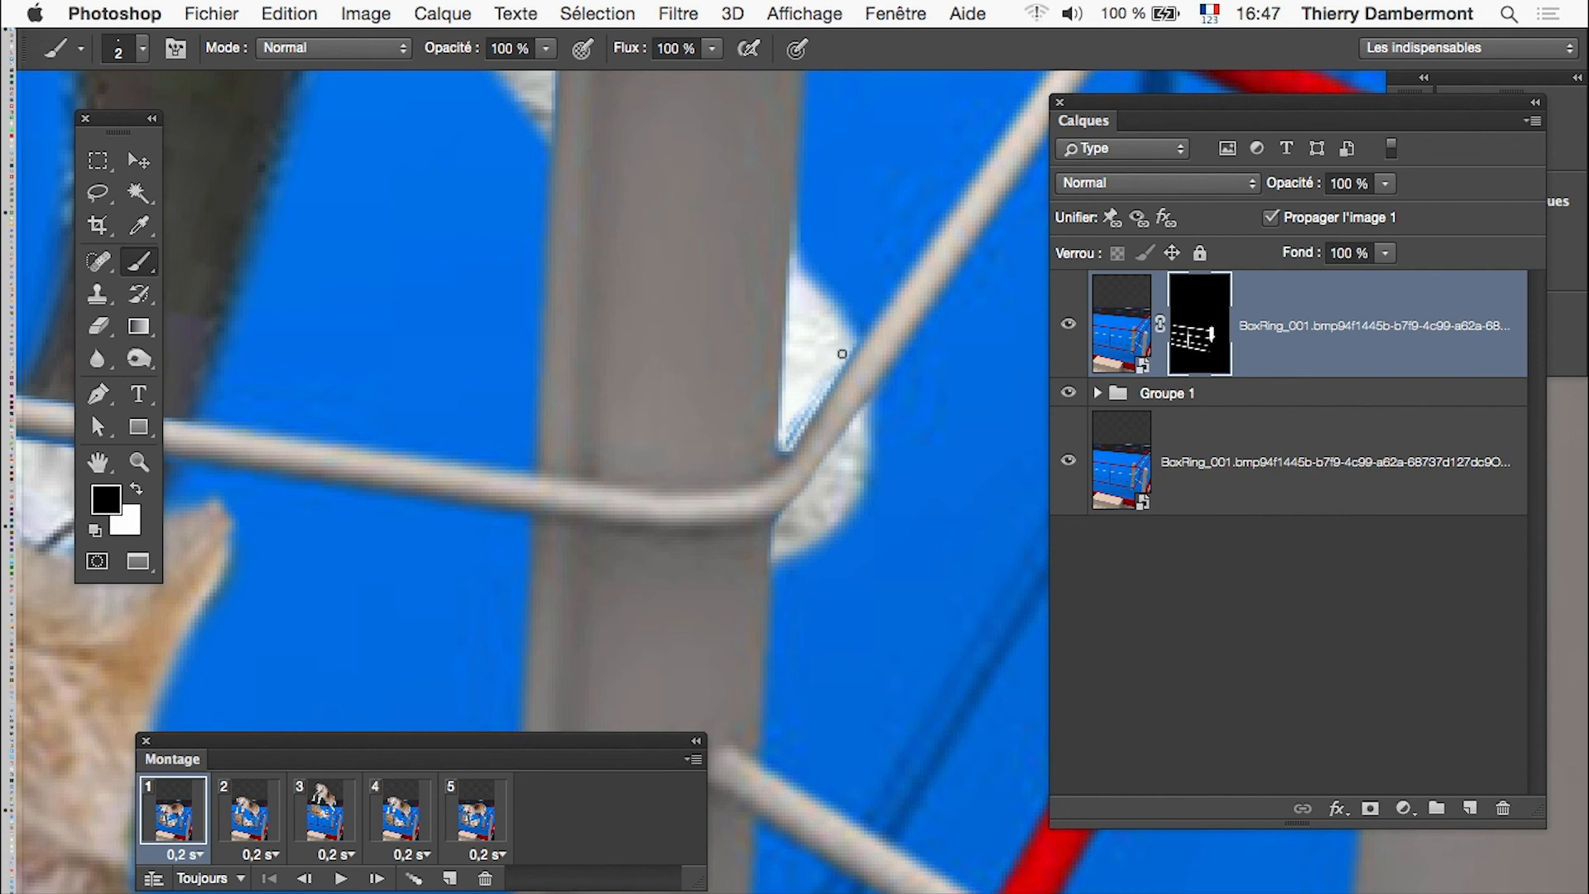
{"action": "left_click_drag", "start_coordinate": [787, 441], "coordinate": [817, 396]}
Step: Play the animation with the whole ring in view to check the masked ropes and post, and stop it
{"action": "left_click", "coordinate": [775, 545], "text": "alt"}
{"action": "left_click", "coordinate": [776, 544], "text": "alt"}
{"action": "left_click", "coordinate": [776, 545], "text": "alt"}
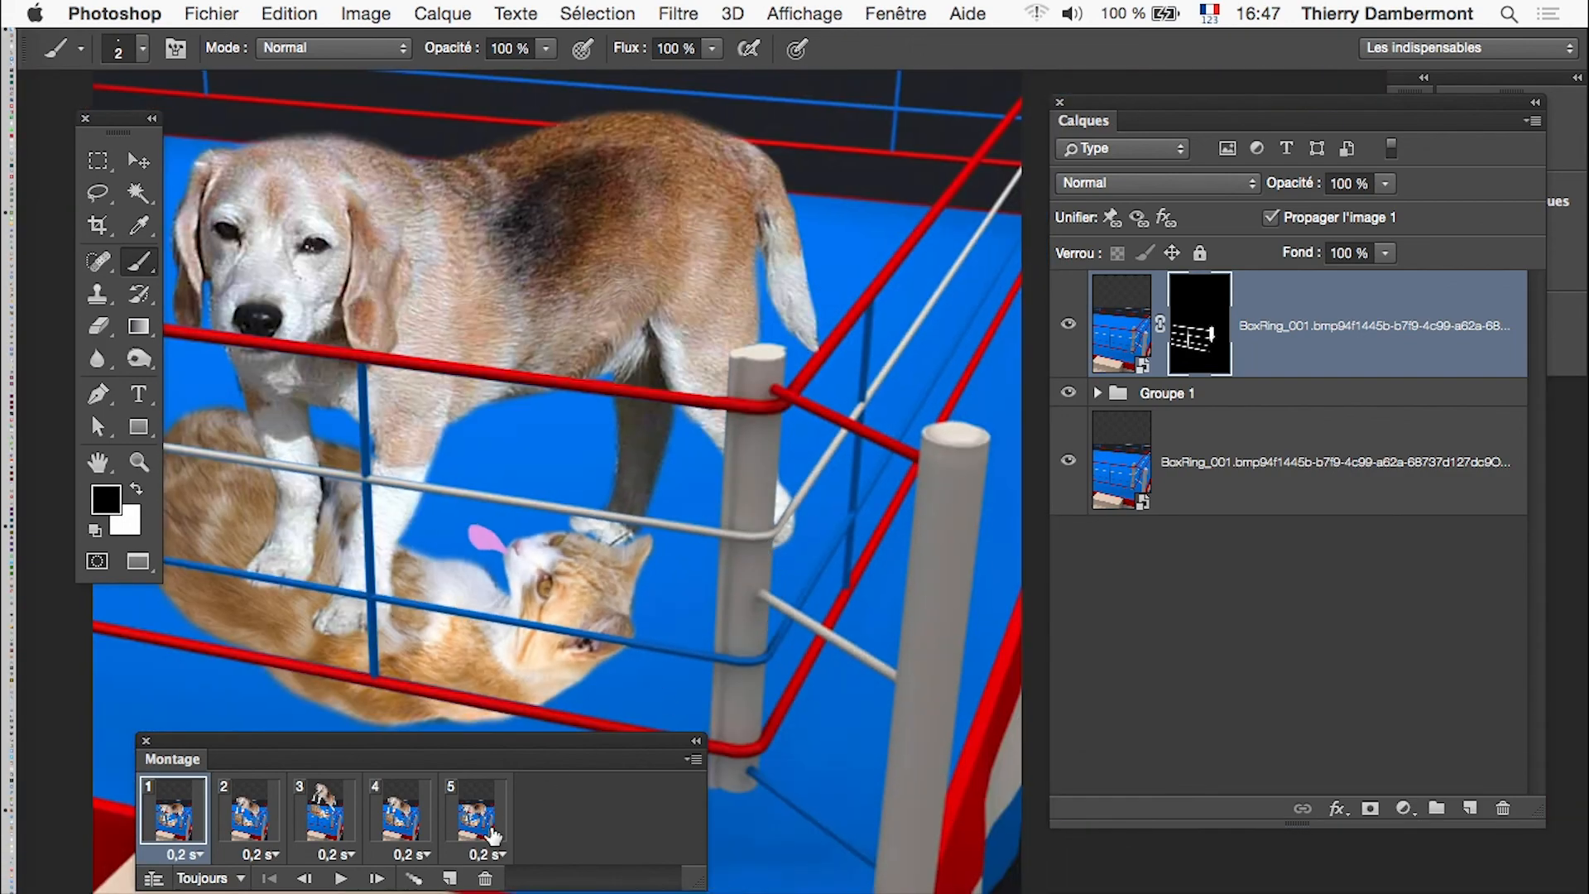
{"action": "left_click", "coordinate": [340, 878]}
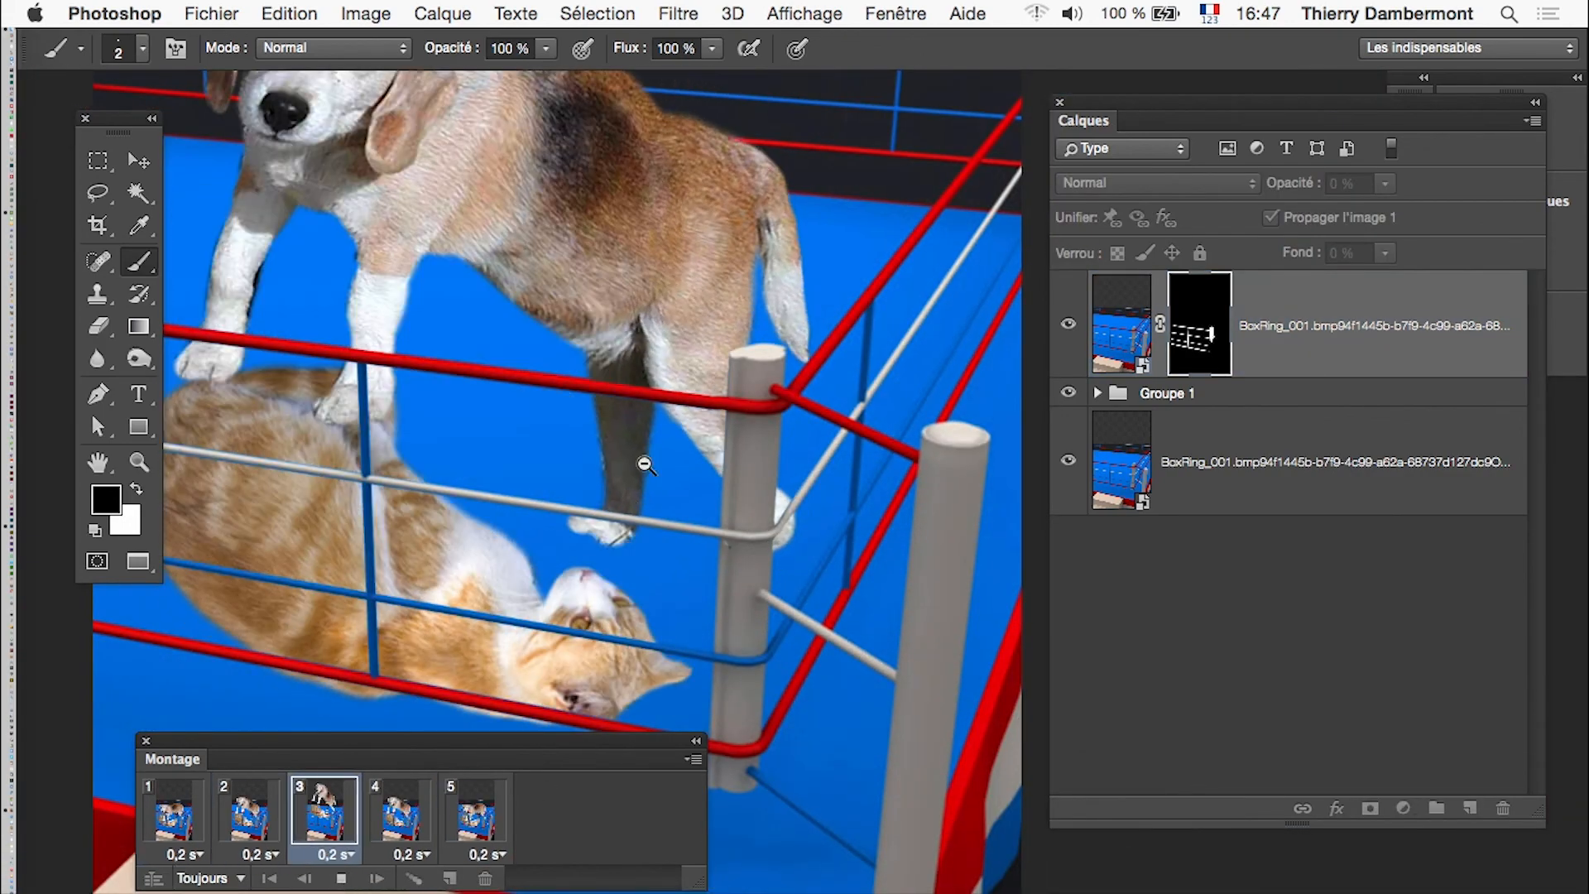
{"action": "left_click", "coordinate": [644, 451], "text": "alt"}
{"action": "left_click", "coordinate": [644, 449], "text": "alt"}
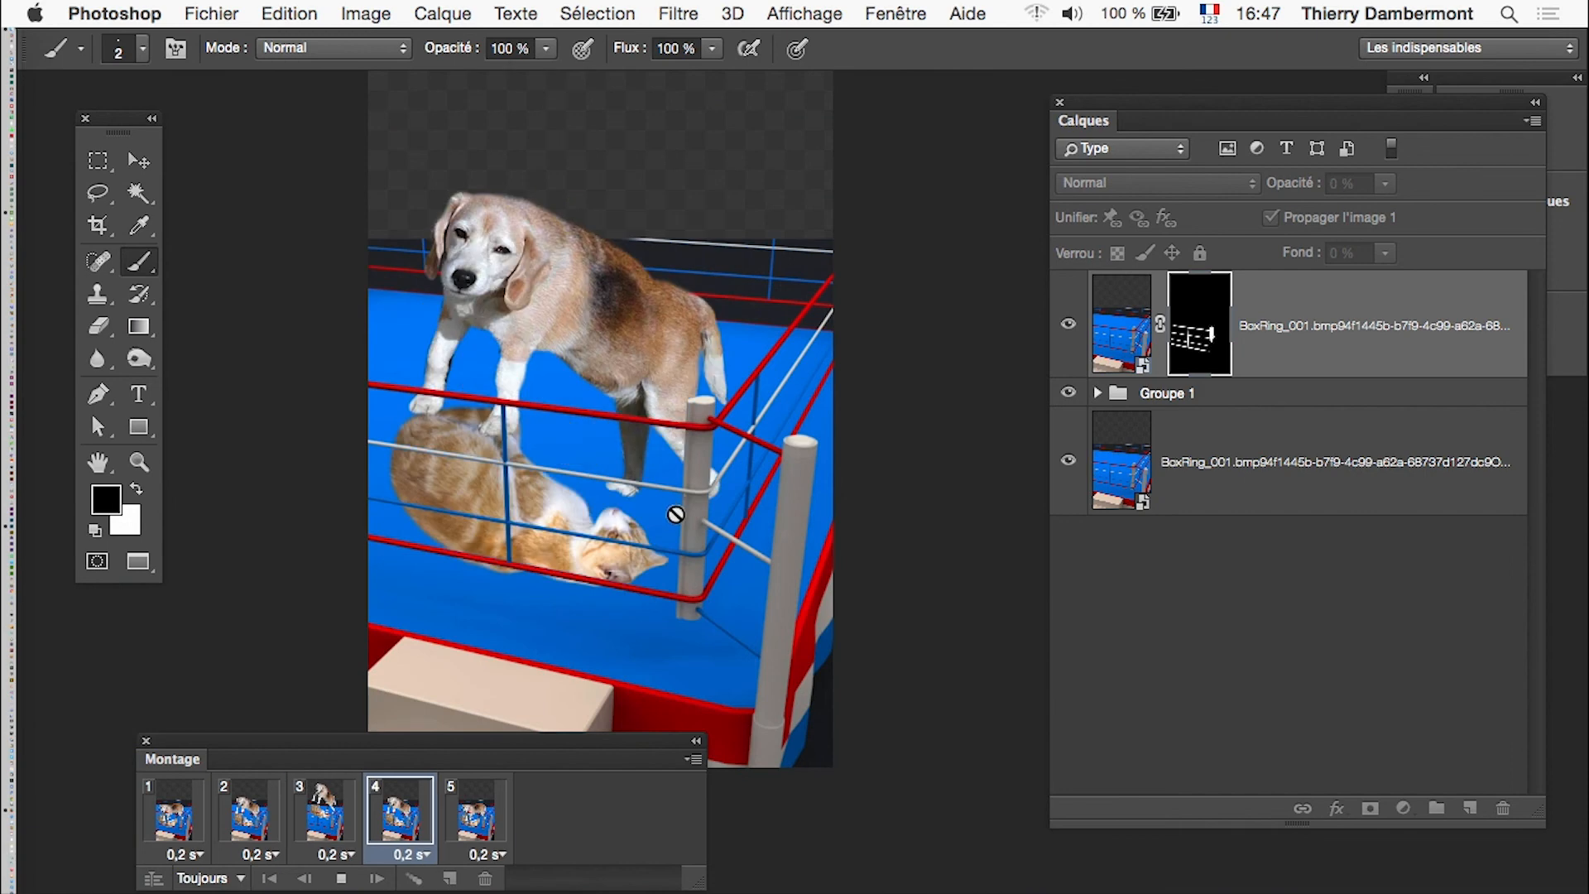
{"action": "left_click", "coordinate": [341, 880]}
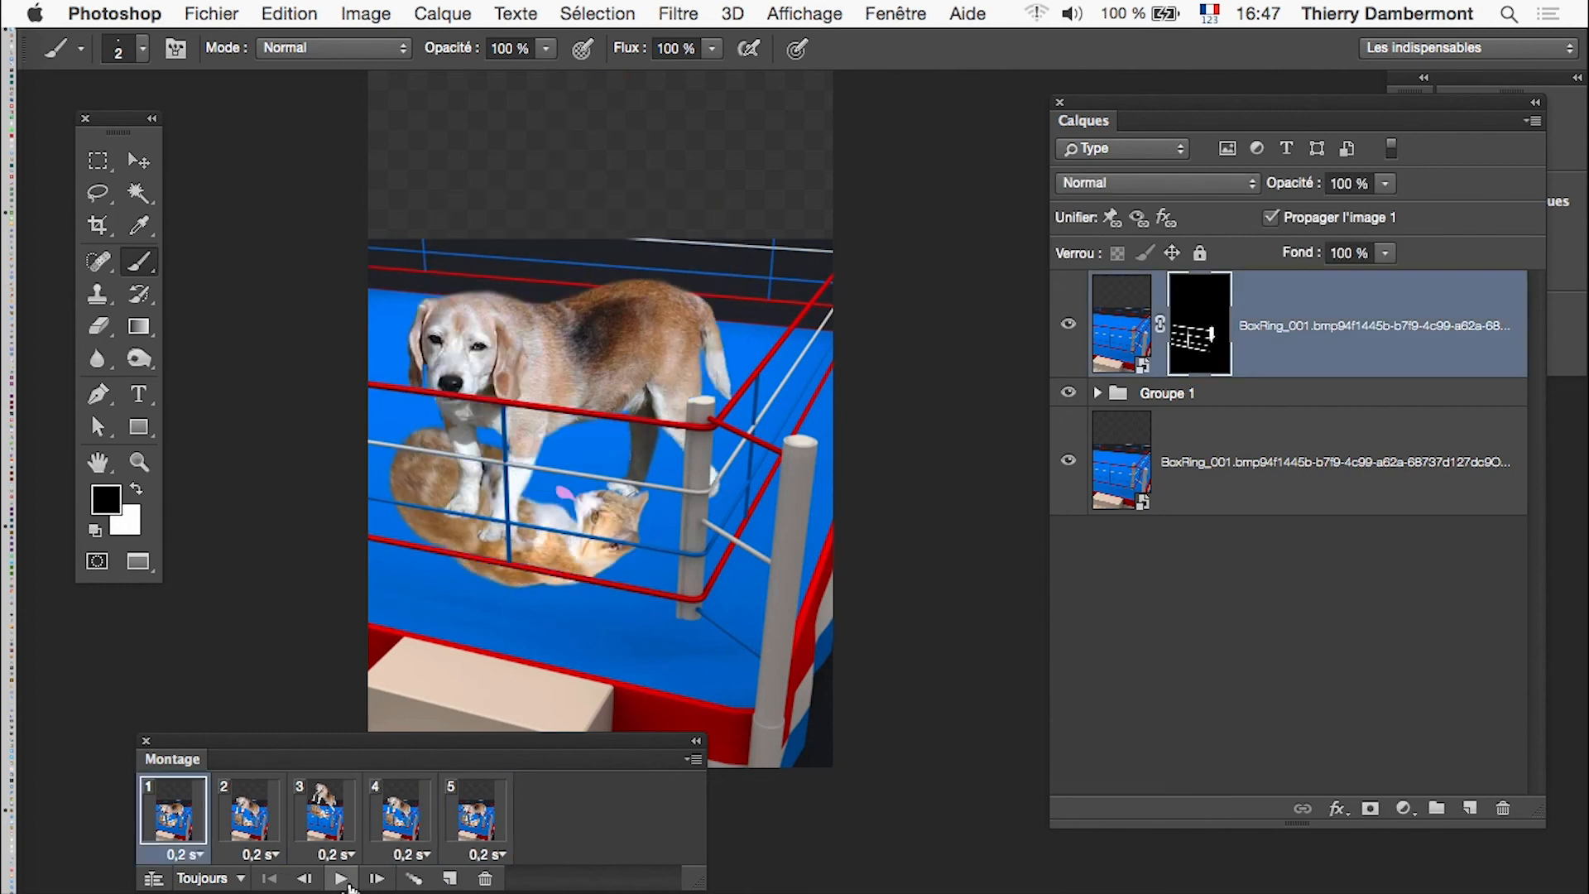
Step: Compare frames 2 to 5, and move the dog-and-cat group Groupe 1 down behind the front ropes in frame 3
{"action": "left_click", "coordinate": [248, 827]}
{"action": "left_click", "coordinate": [313, 835]}
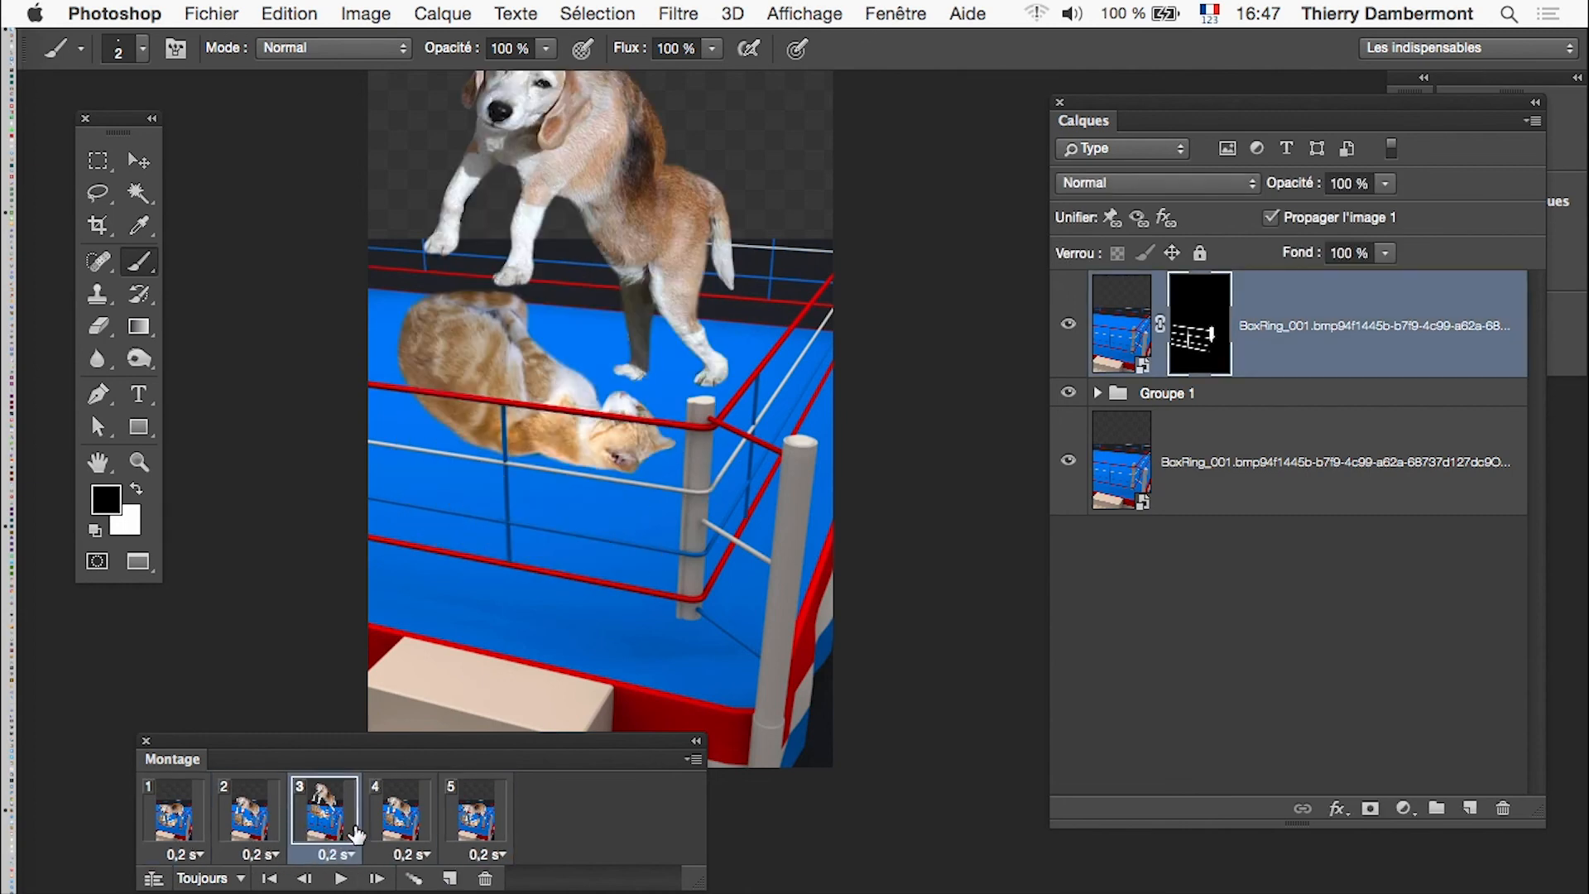
{"action": "left_click", "coordinate": [389, 830]}
{"action": "left_click", "coordinate": [461, 826]}
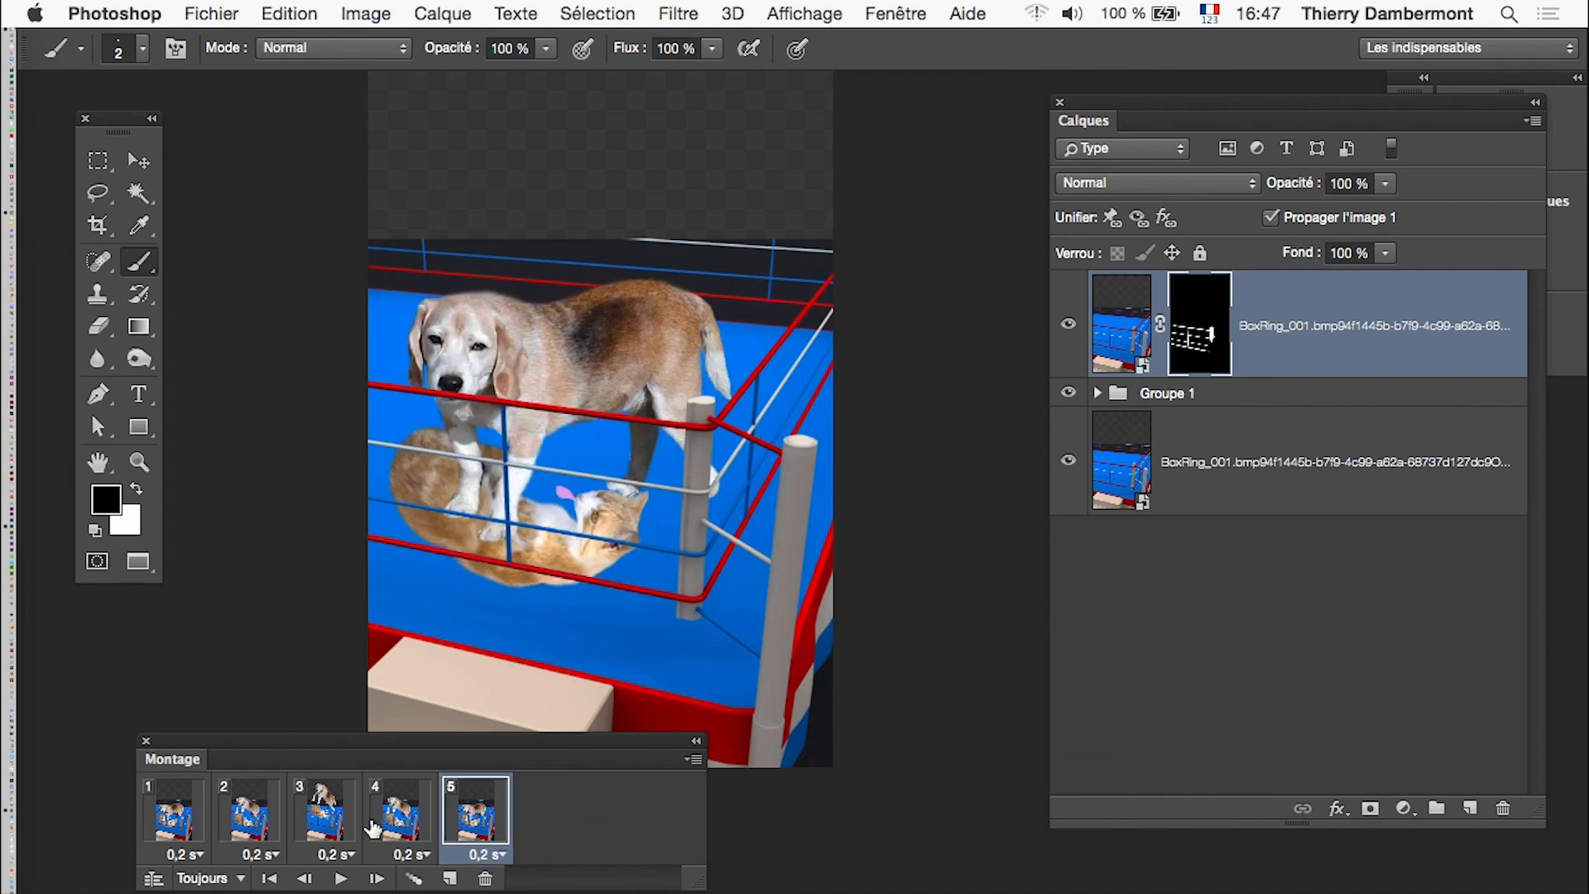
{"action": "left_click", "coordinate": [309, 826]}
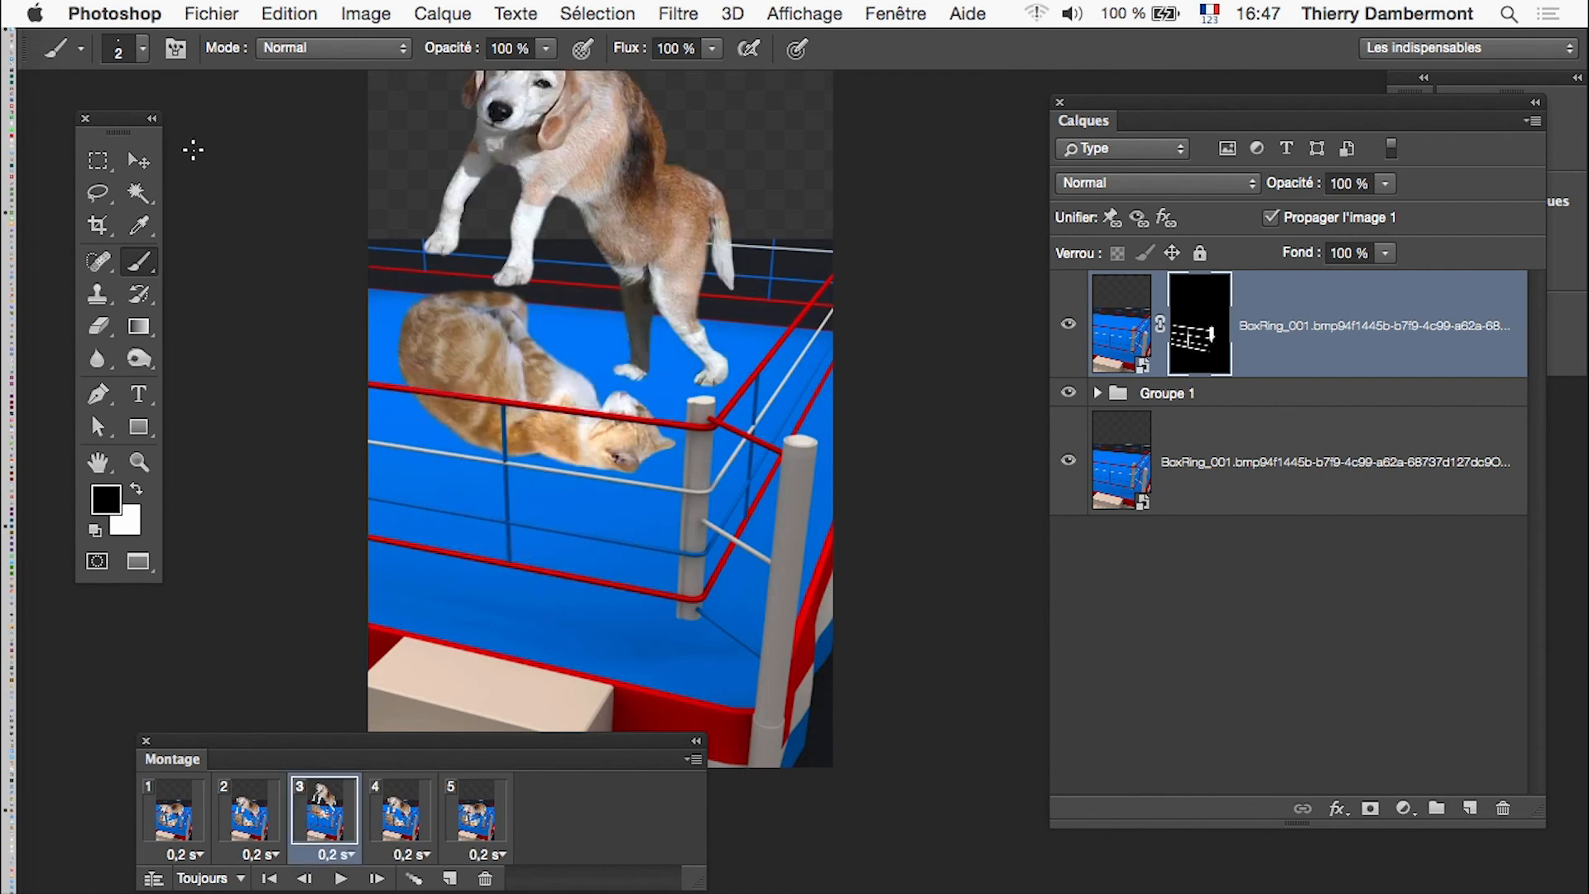
{"action": "left_click", "coordinate": [138, 160]}
{"action": "left_click", "coordinate": [1164, 394]}
{"action": "left_click_drag", "start_coordinate": [639, 232], "coordinate": [630, 308]}
Step: Compare frame 3 with frame 4, and nudge Groupe 1 slightly down and to the left in frame 3
{"action": "left_click", "coordinate": [391, 840]}
{"action": "left_click", "coordinate": [323, 828]}
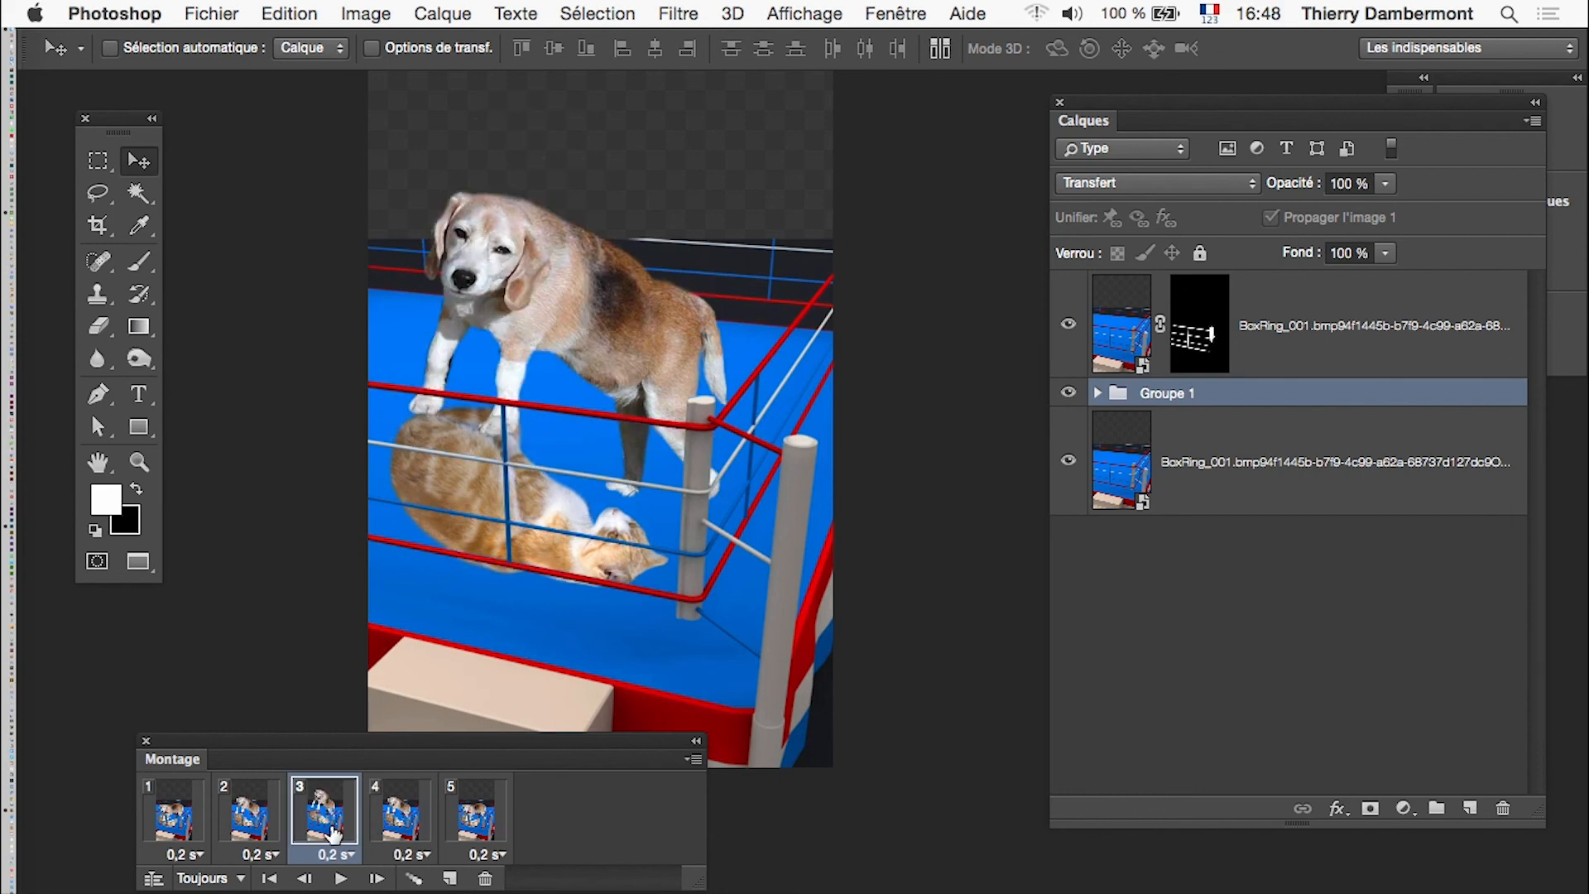
{"action": "left_click", "coordinate": [392, 838]}
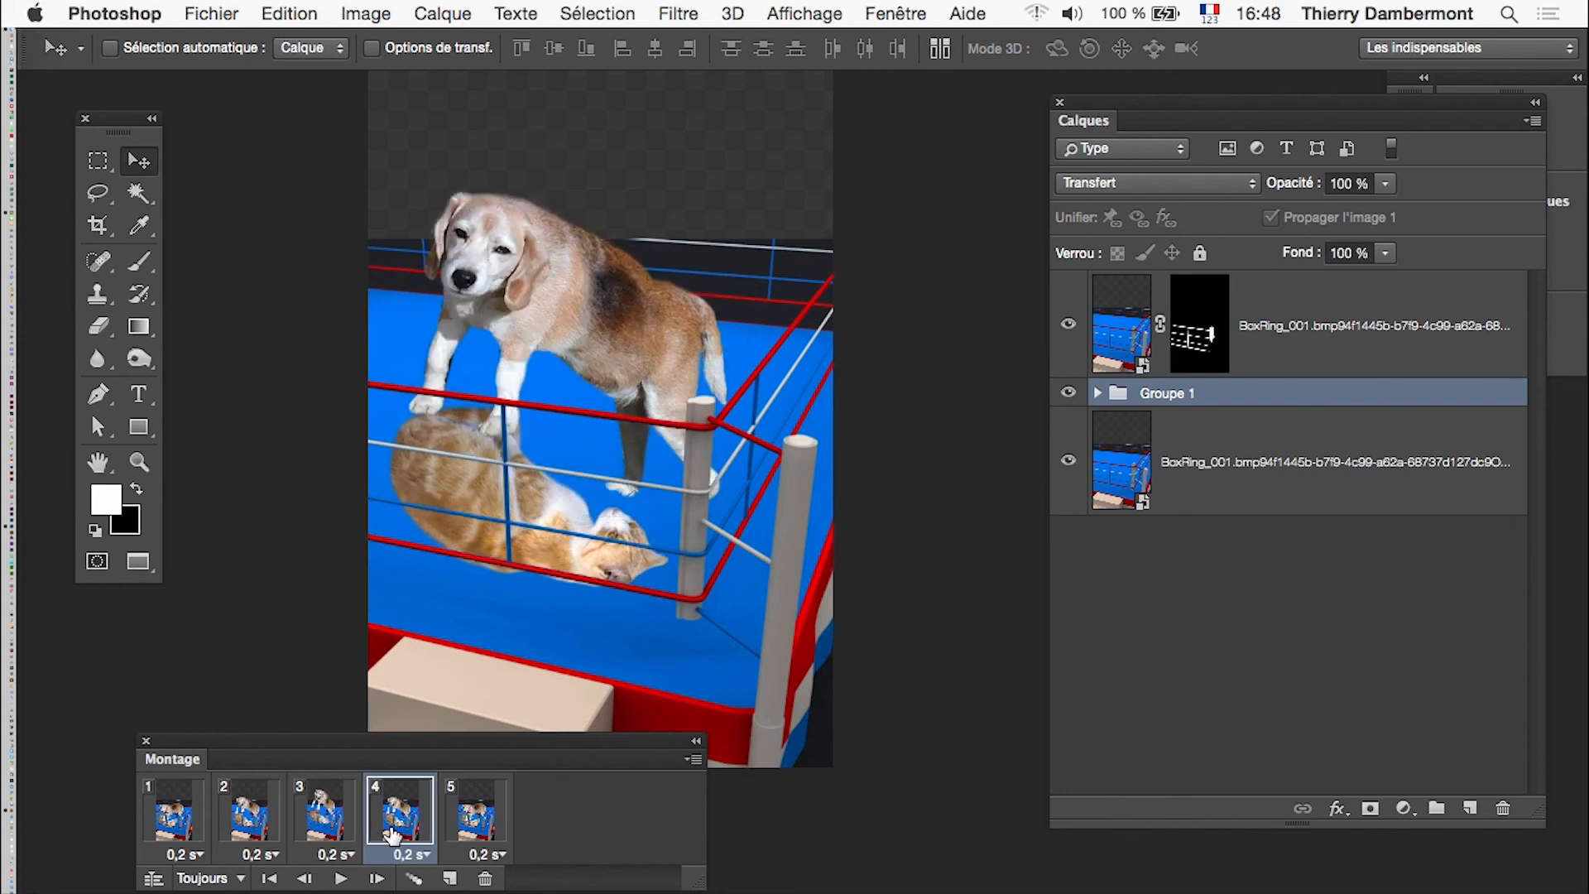
{"action": "left_click", "coordinate": [313, 803]}
{"action": "left_click_drag", "start_coordinate": [599, 277], "coordinate": [593, 288]}
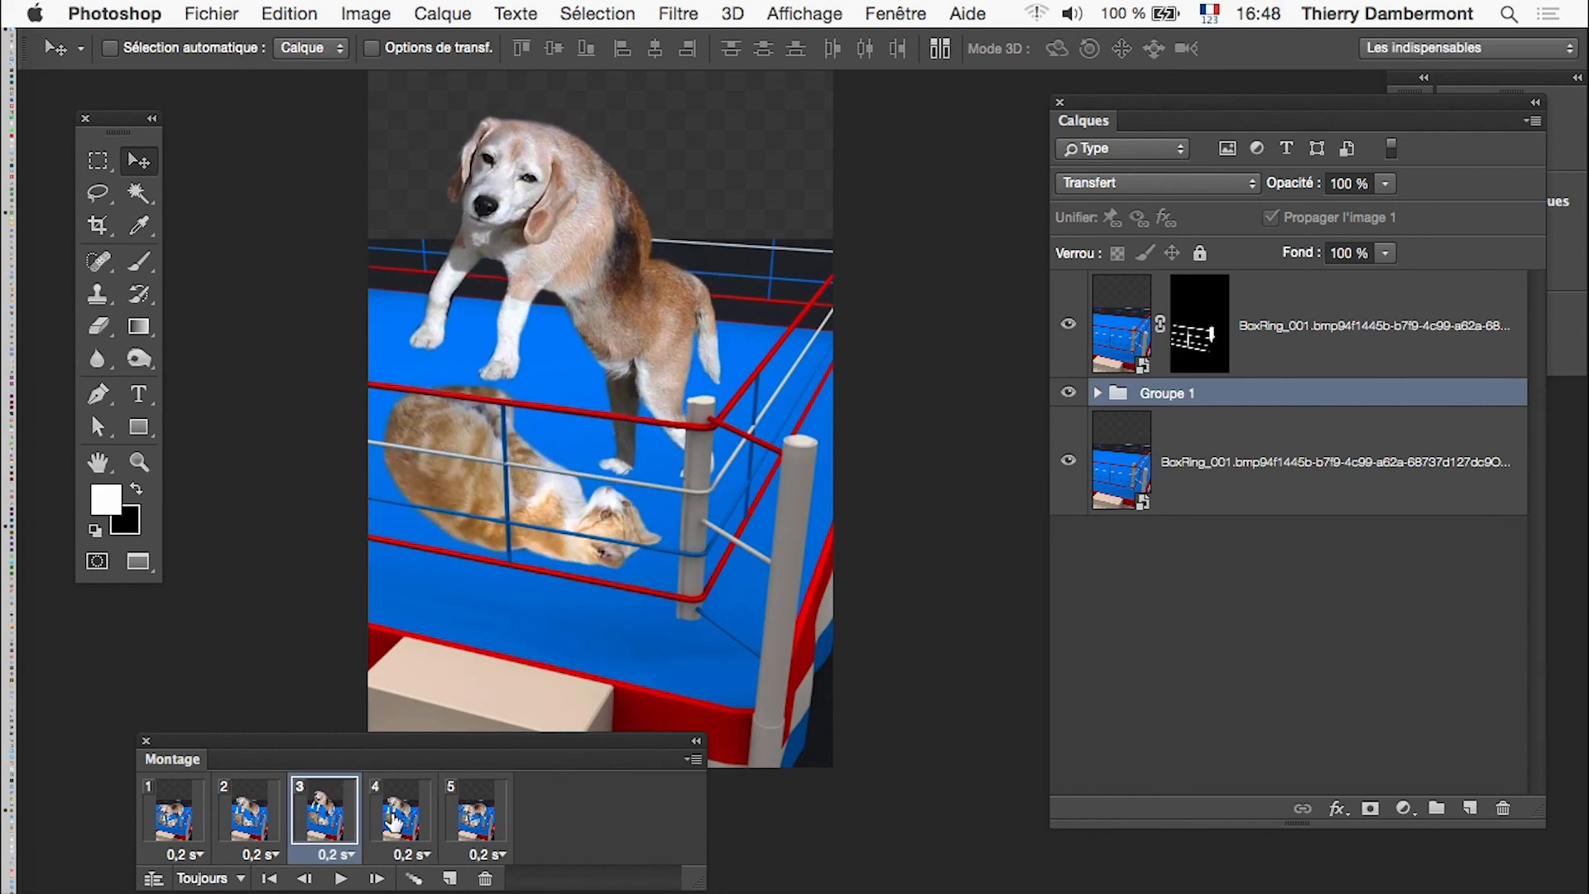
Step: Compare frames 3 to 5, and shift Groupe 1 slightly down and to the right in frame 4
{"action": "left_click", "coordinate": [393, 819]}
{"action": "left_click", "coordinate": [352, 824]}
{"action": "left_click", "coordinate": [406, 823]}
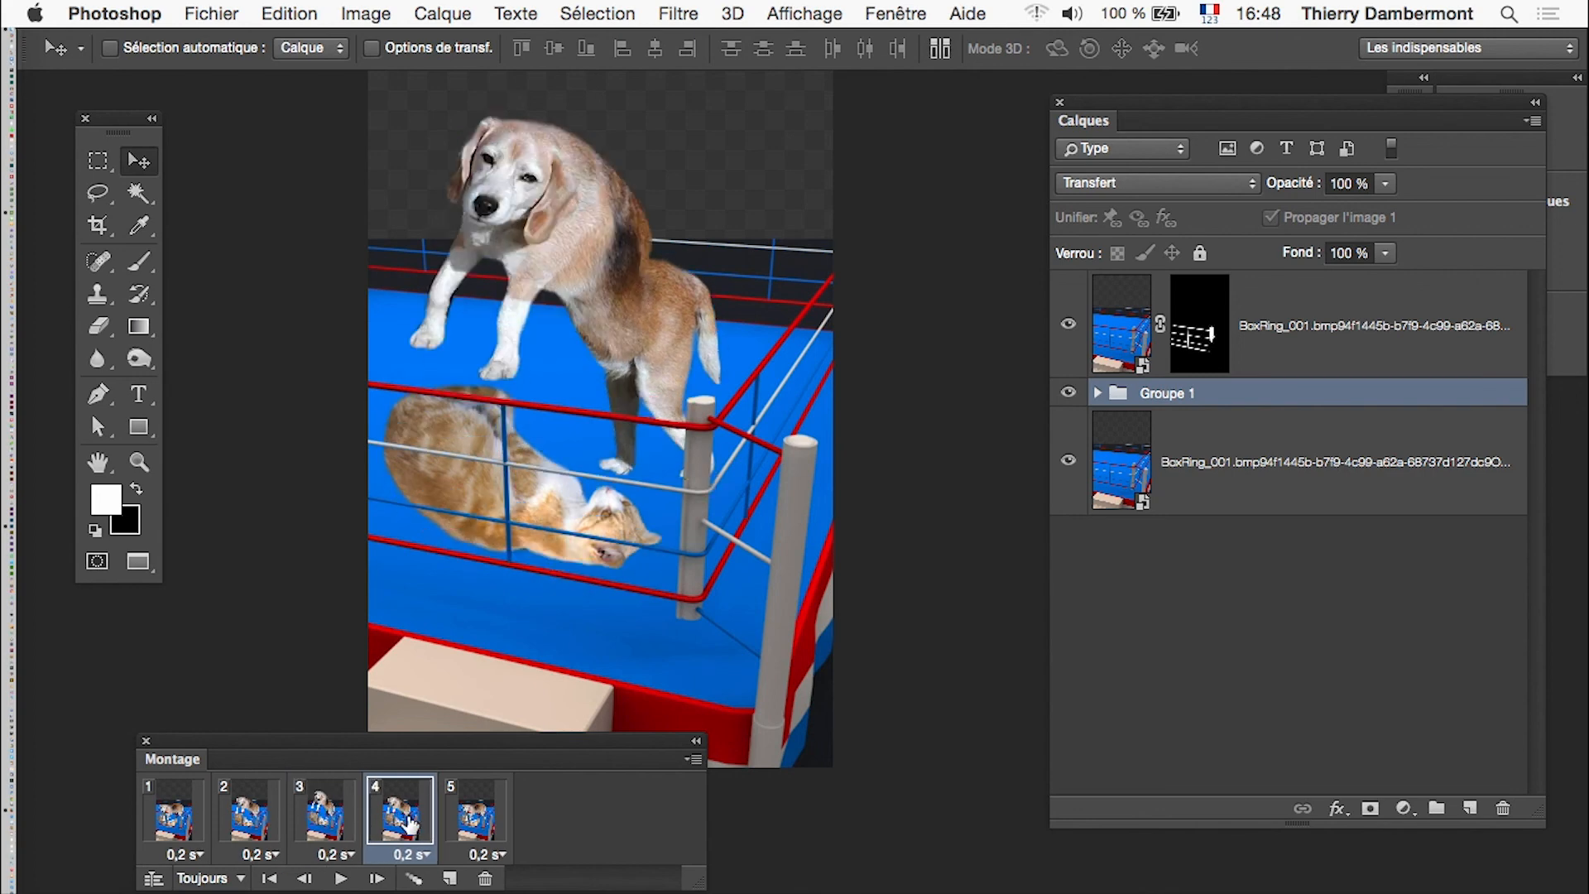
{"action": "left_click", "coordinate": [461, 824]}
{"action": "left_click", "coordinate": [422, 828]}
{"action": "left_click", "coordinate": [364, 832]}
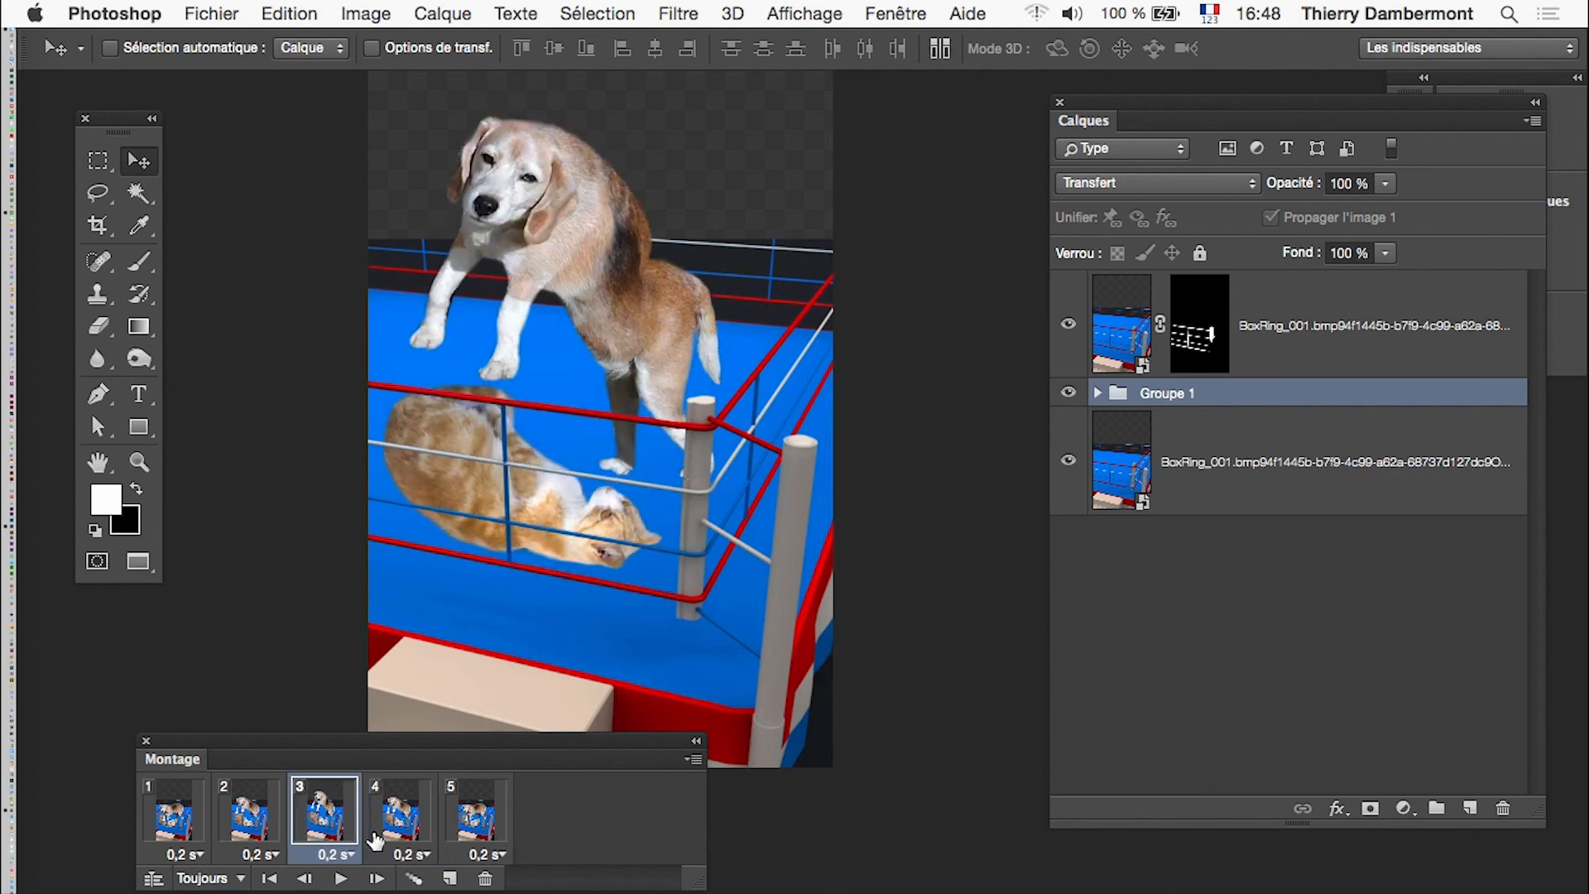
{"action": "left_click", "coordinate": [404, 836]}
{"action": "left_click_drag", "start_coordinate": [568, 323], "coordinate": [574, 333]}
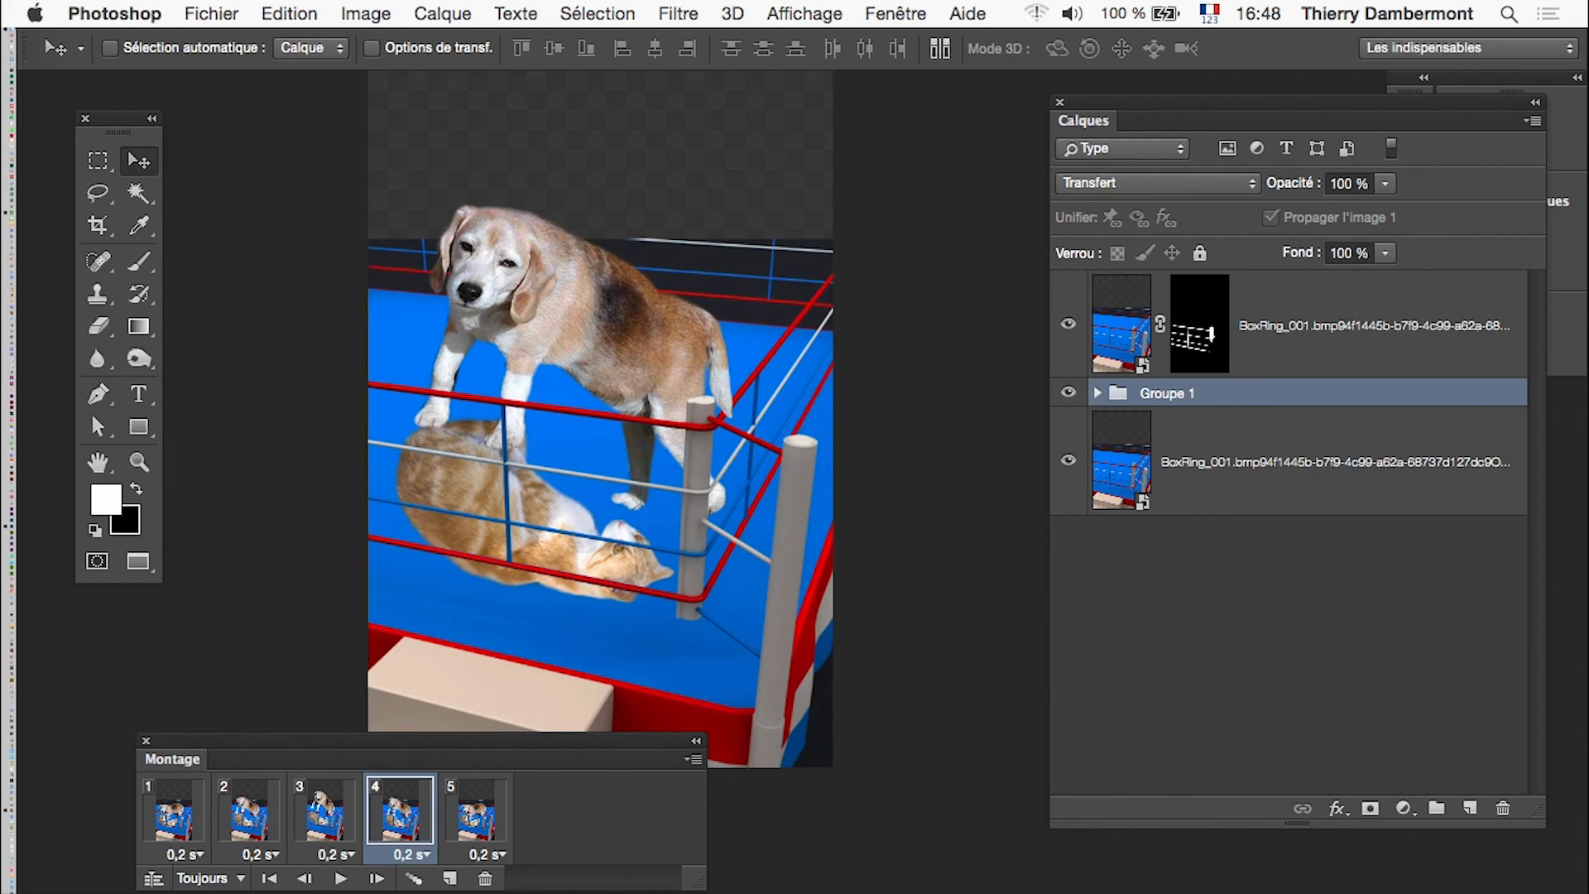
Step: Check frame 4 against frame 3, and shift Groupe 1 slightly up and to the left in frame 4
{"action": "left_click", "coordinate": [323, 827]}
{"action": "left_click", "coordinate": [373, 824]}
{"action": "left_click", "coordinate": [330, 815]}
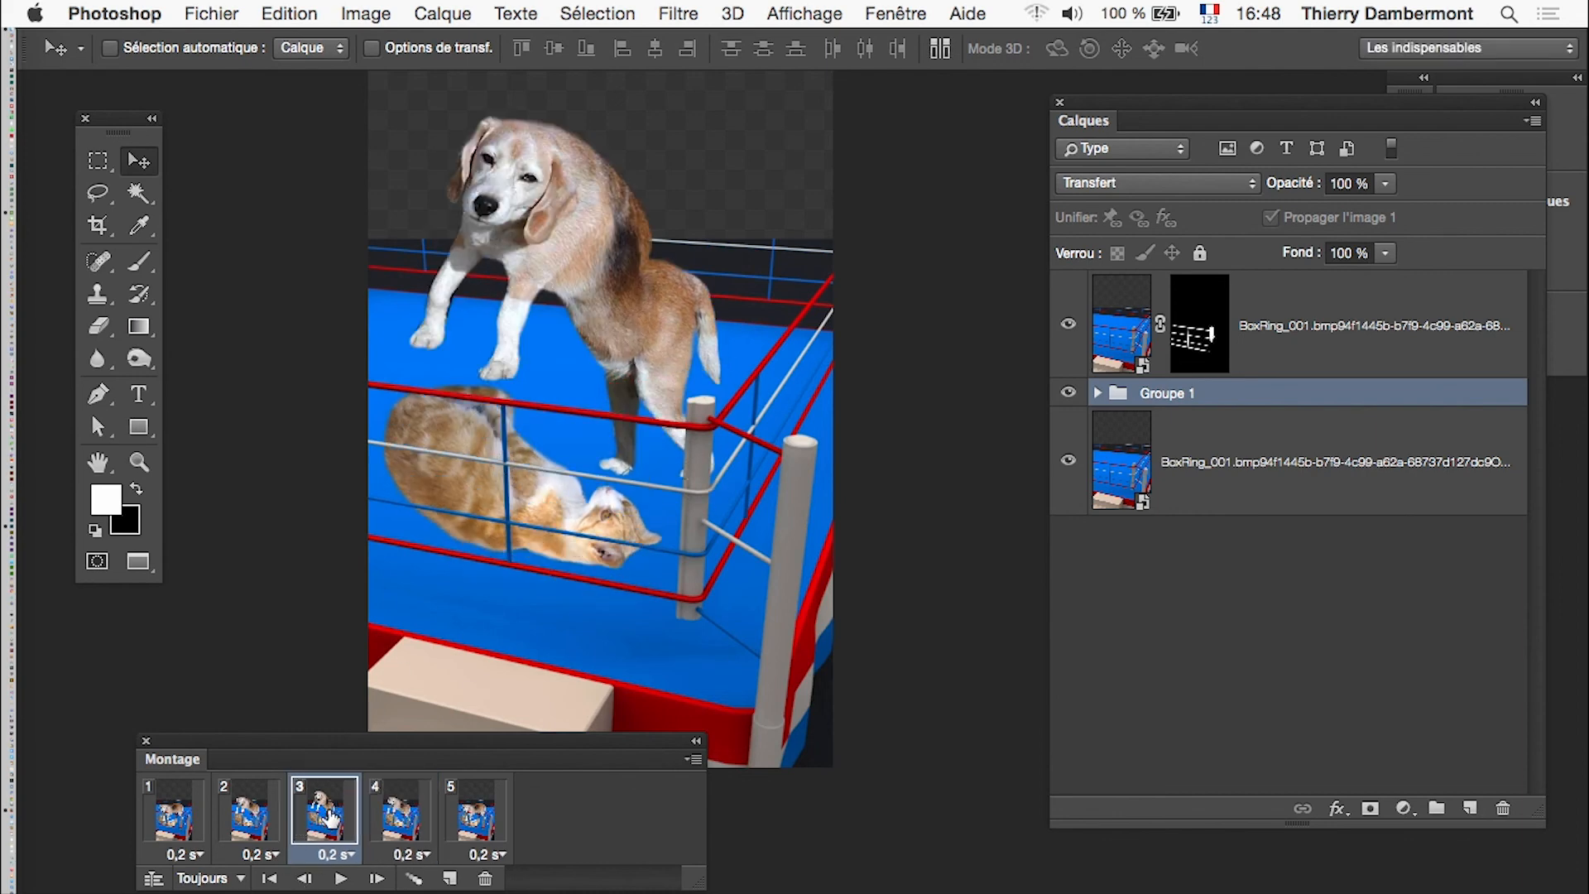
{"action": "left_click", "coordinate": [376, 819]}
{"action": "left_click_drag", "start_coordinate": [586, 514], "coordinate": [566, 525]}
{"action": "left_click", "coordinate": [345, 811]}
{"action": "left_click", "coordinate": [379, 815]}
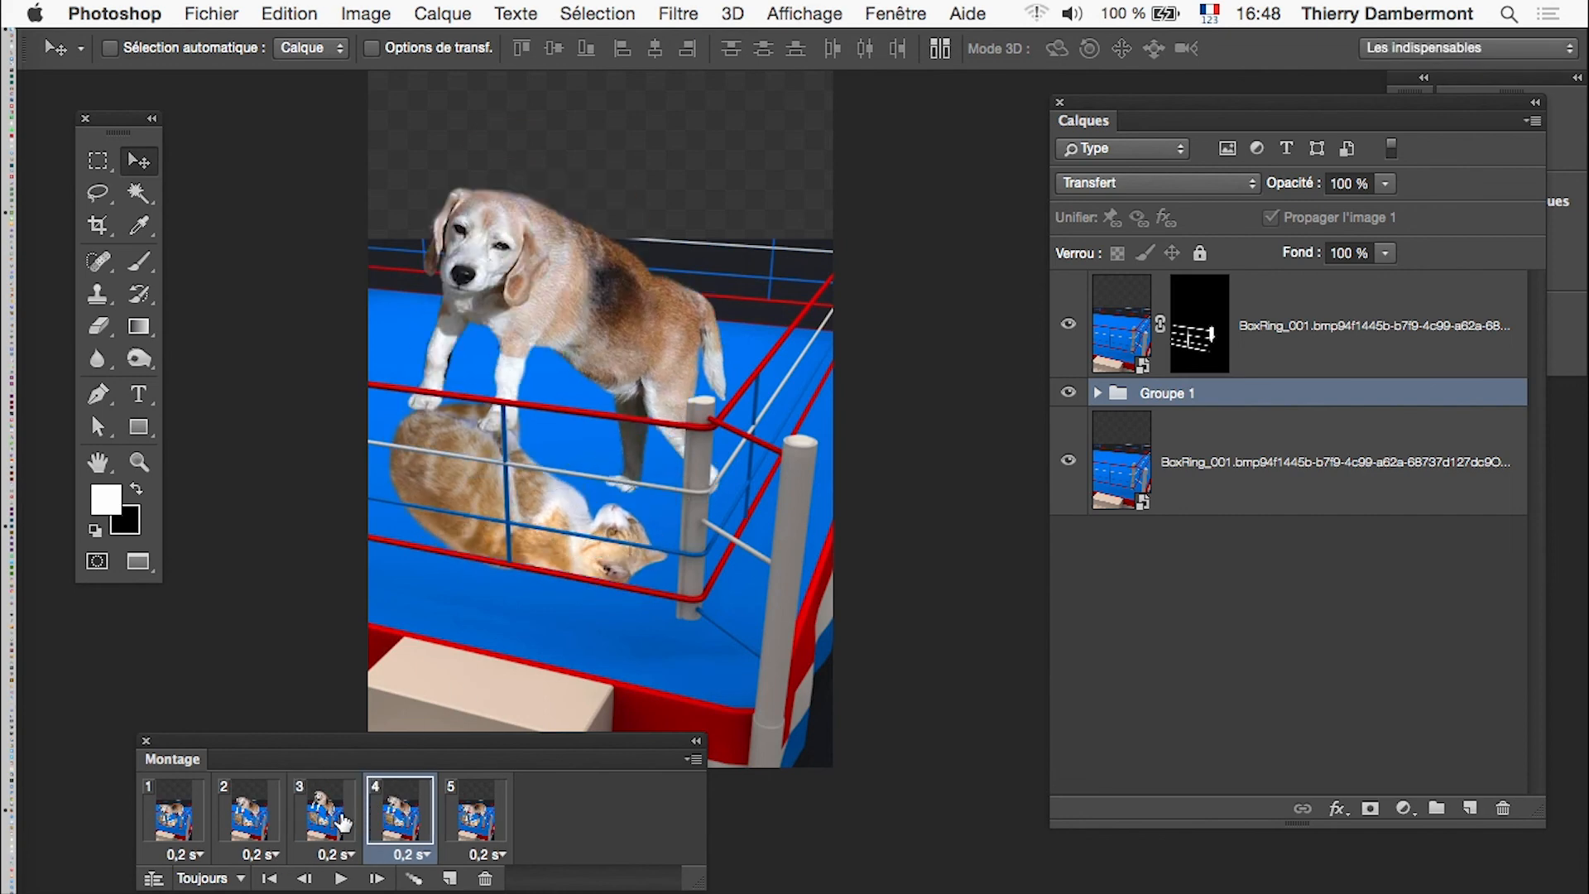
Step: Compare frame 2 with frame 1, and nudge Groupe 1 slightly upward in frame 2
{"action": "left_click", "coordinate": [250, 838]}
{"action": "left_click", "coordinate": [198, 836]}
{"action": "left_click", "coordinate": [248, 838]}
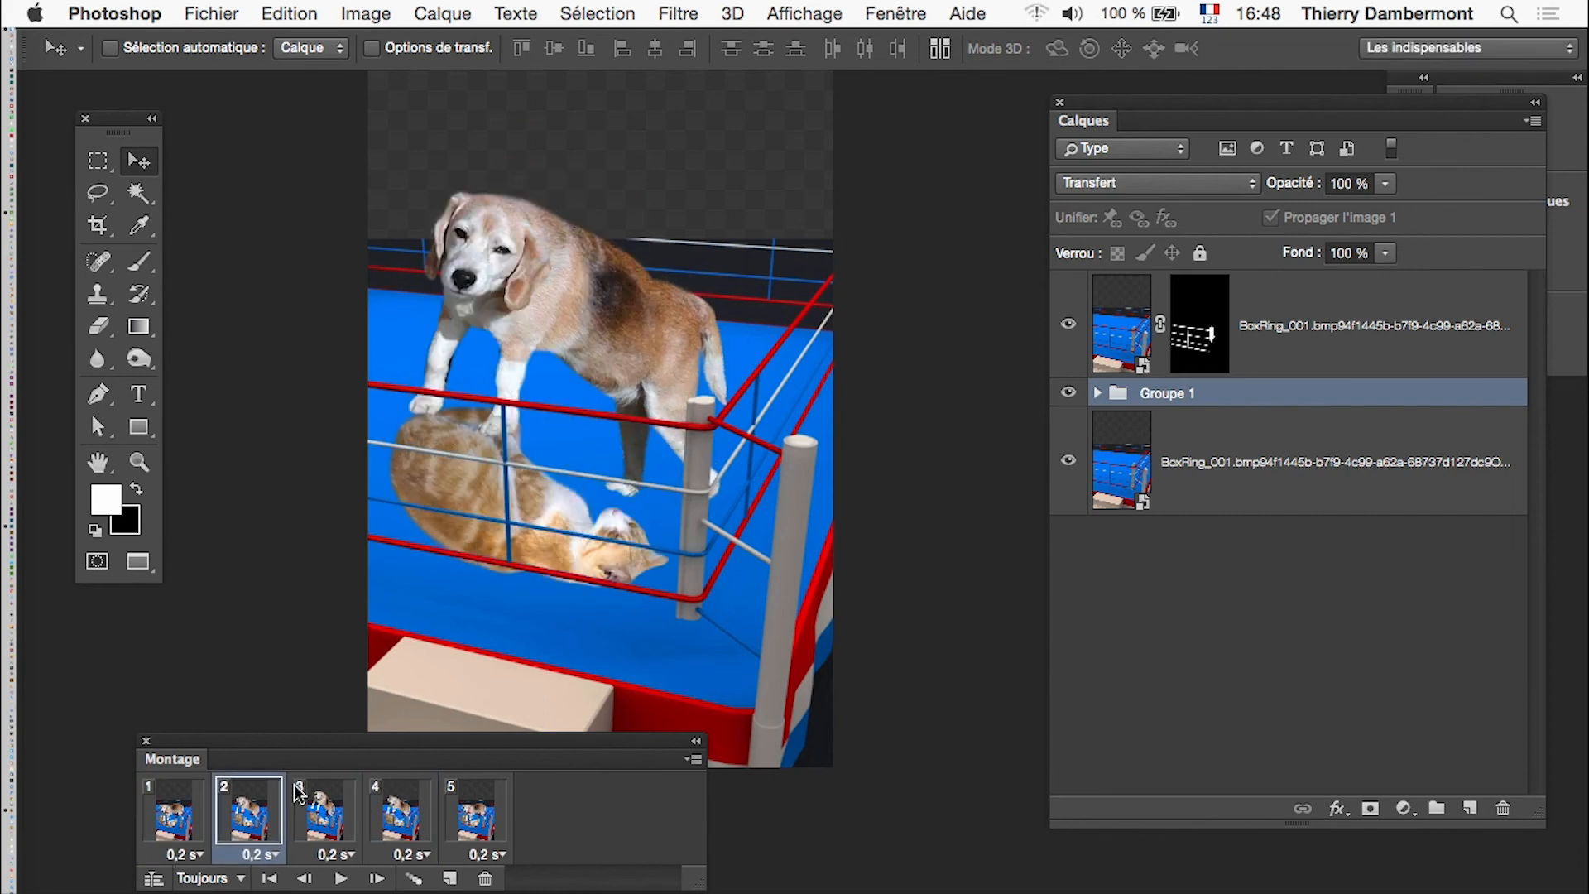
{"action": "left_click_drag", "start_coordinate": [461, 656], "coordinate": [455, 645]}
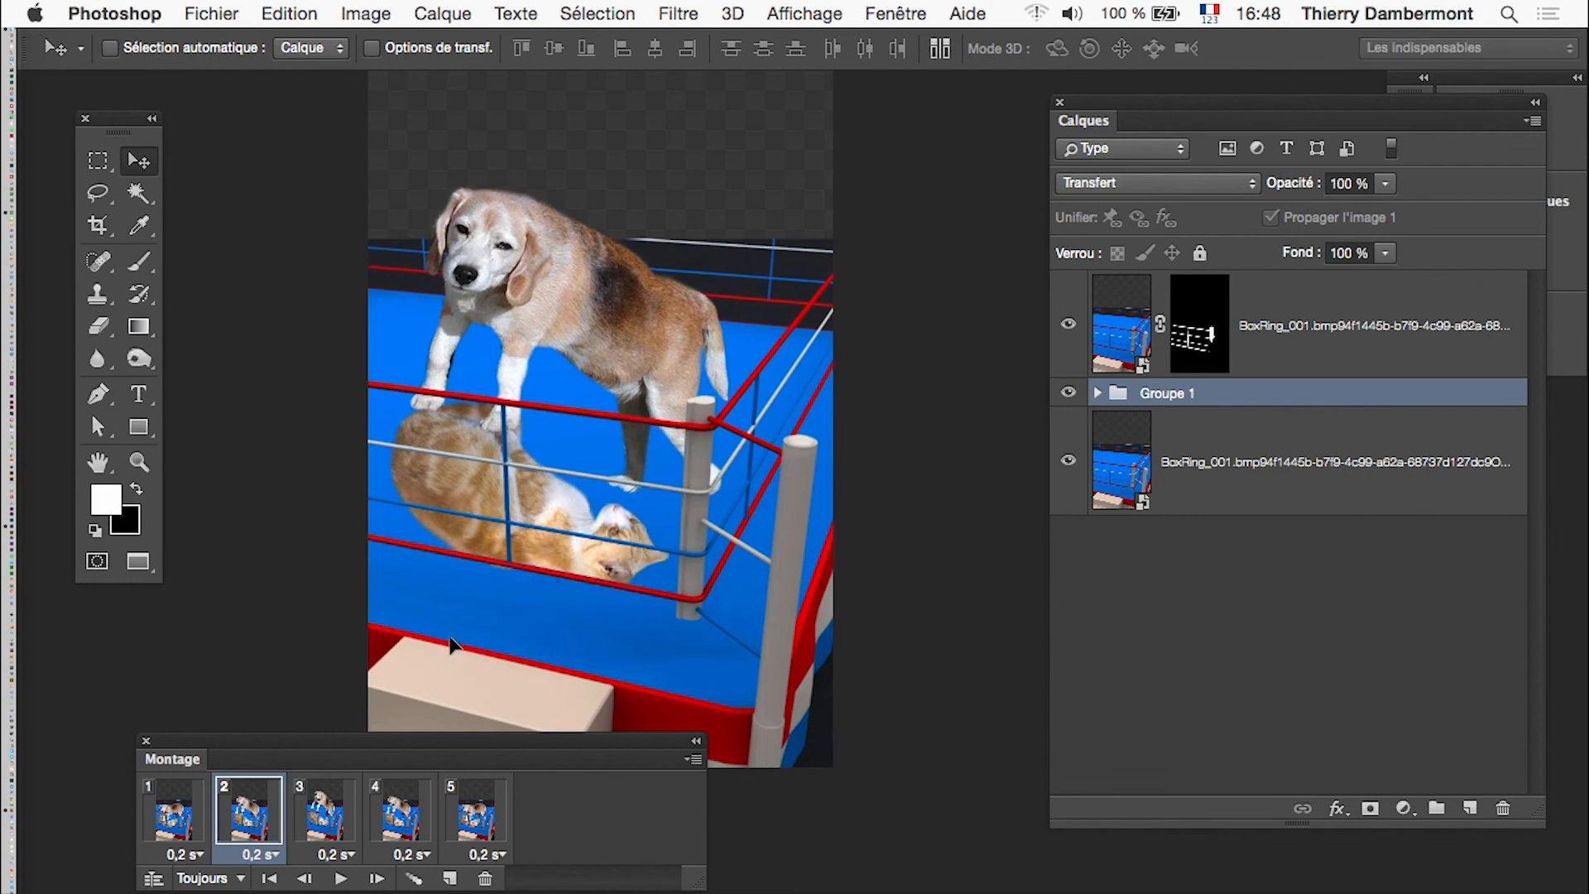
Step: Check the group's position in frames 3 and 4, then play the animation to review the motion and stop it
{"action": "left_click", "coordinate": [334, 804]}
{"action": "left_click", "coordinate": [386, 822]}
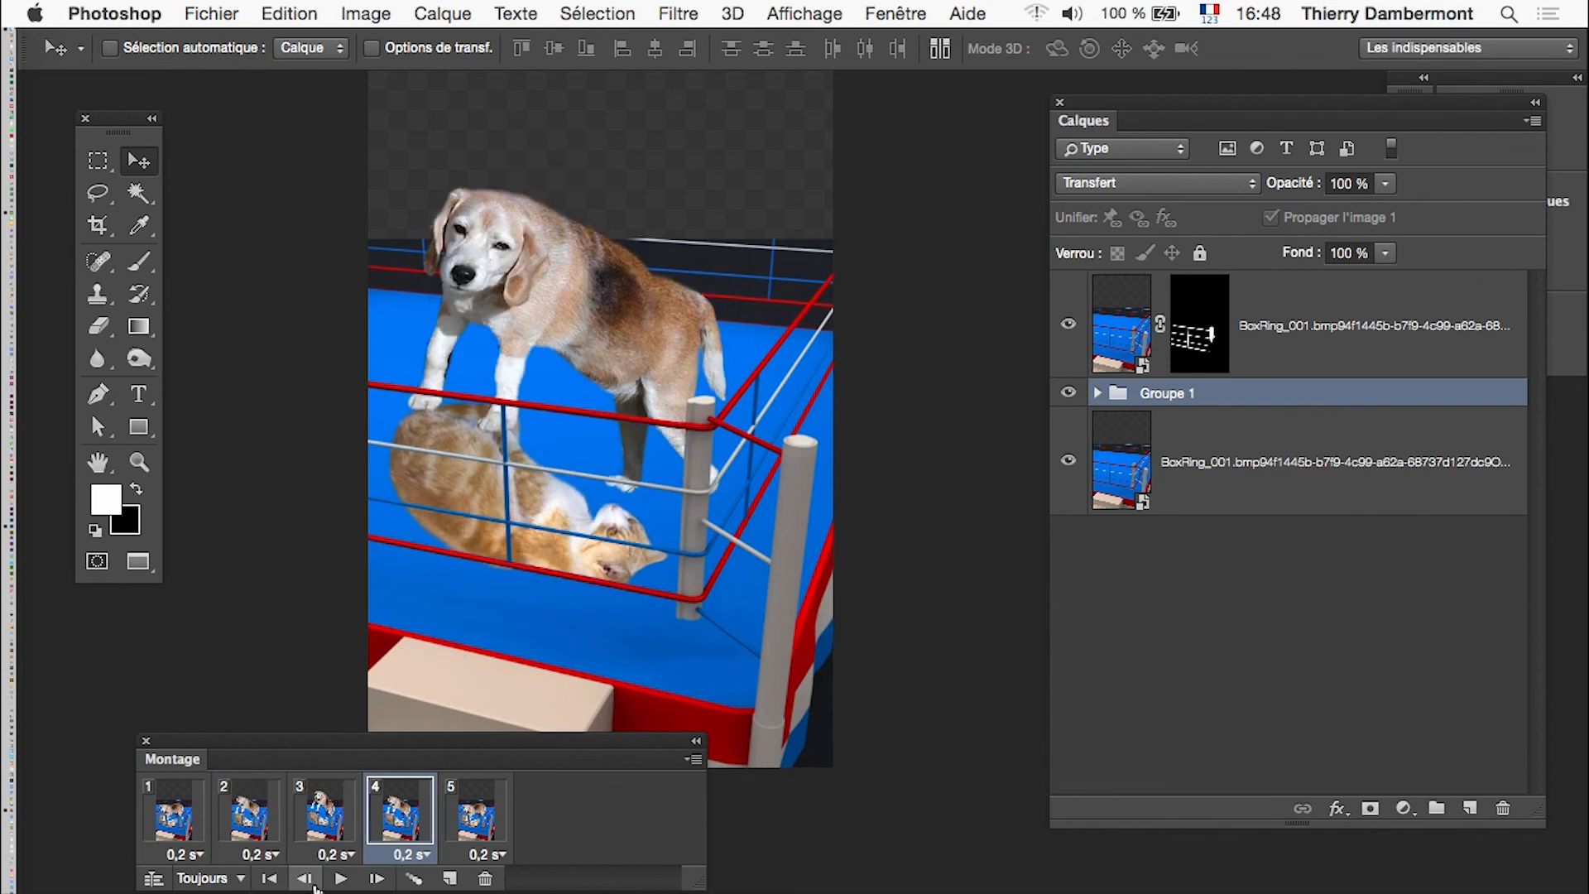
{"action": "left_click", "coordinate": [340, 879]}
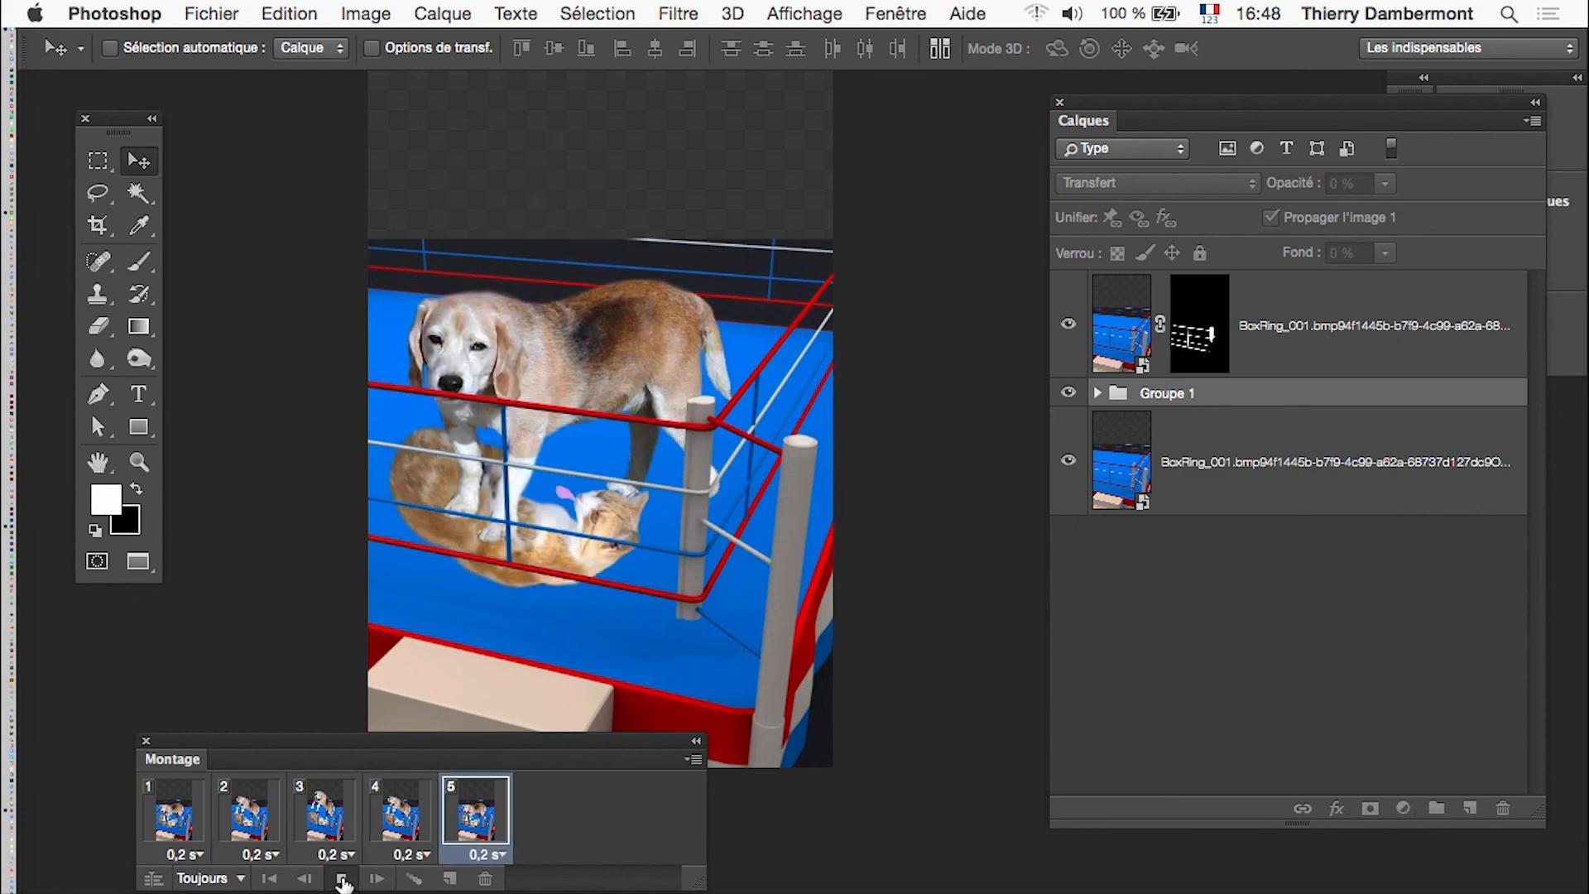
{"action": "left_click", "coordinate": [343, 879]}
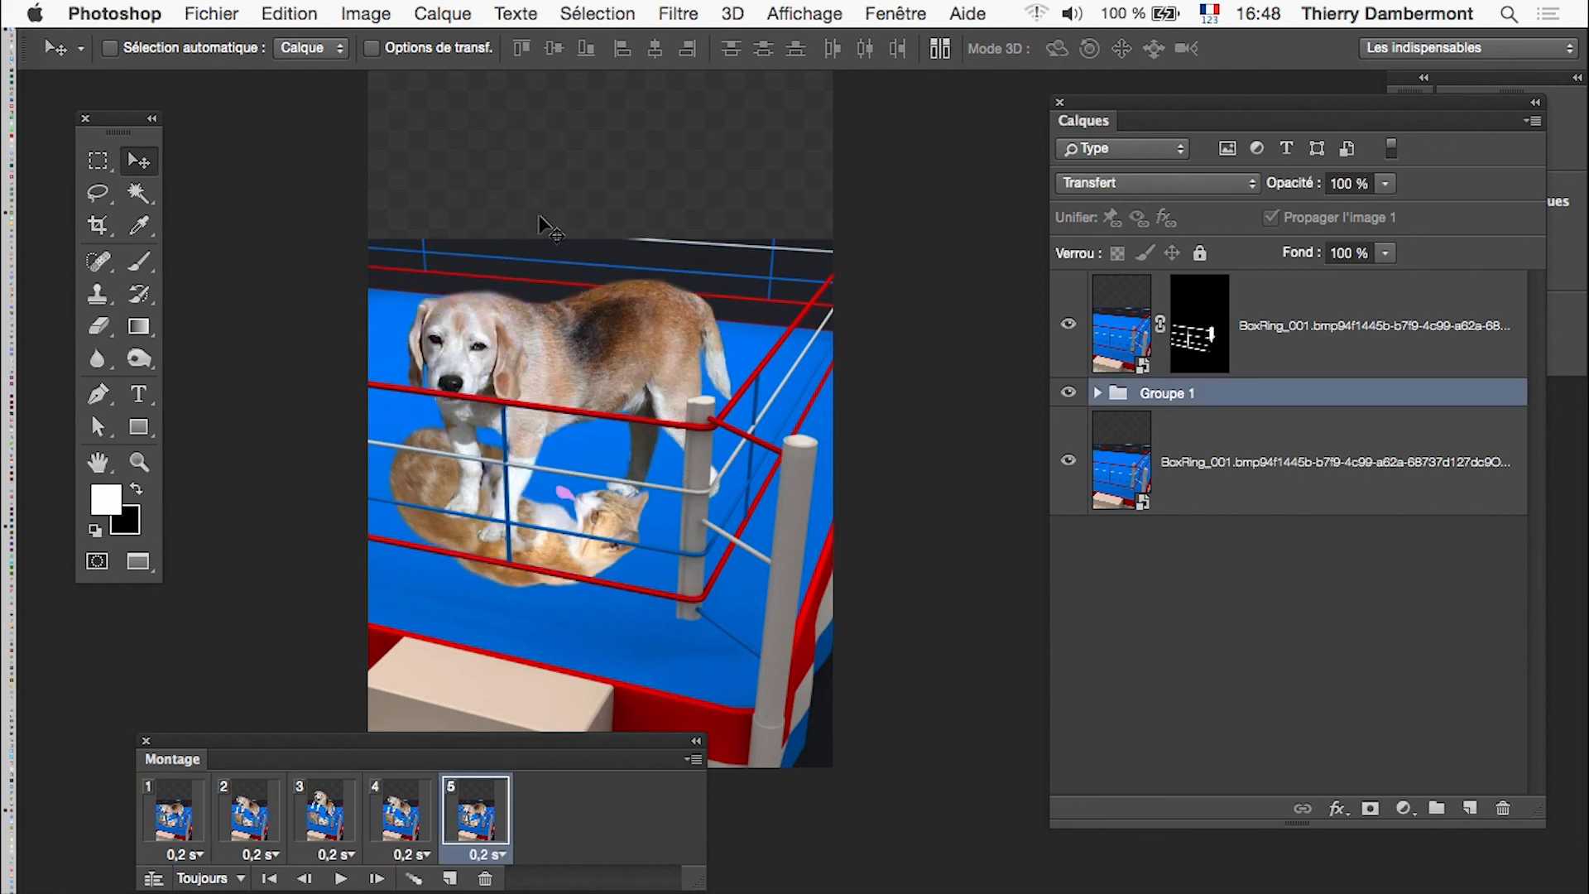
Step: Save the document as beagle-09.psd in Photoshop format with maximised compatibility
{"action": "left_click", "coordinate": [228, 13]}
{"action": "left_click", "coordinate": [371, 276]}
{"action": "left_click", "coordinate": [780, 101]}
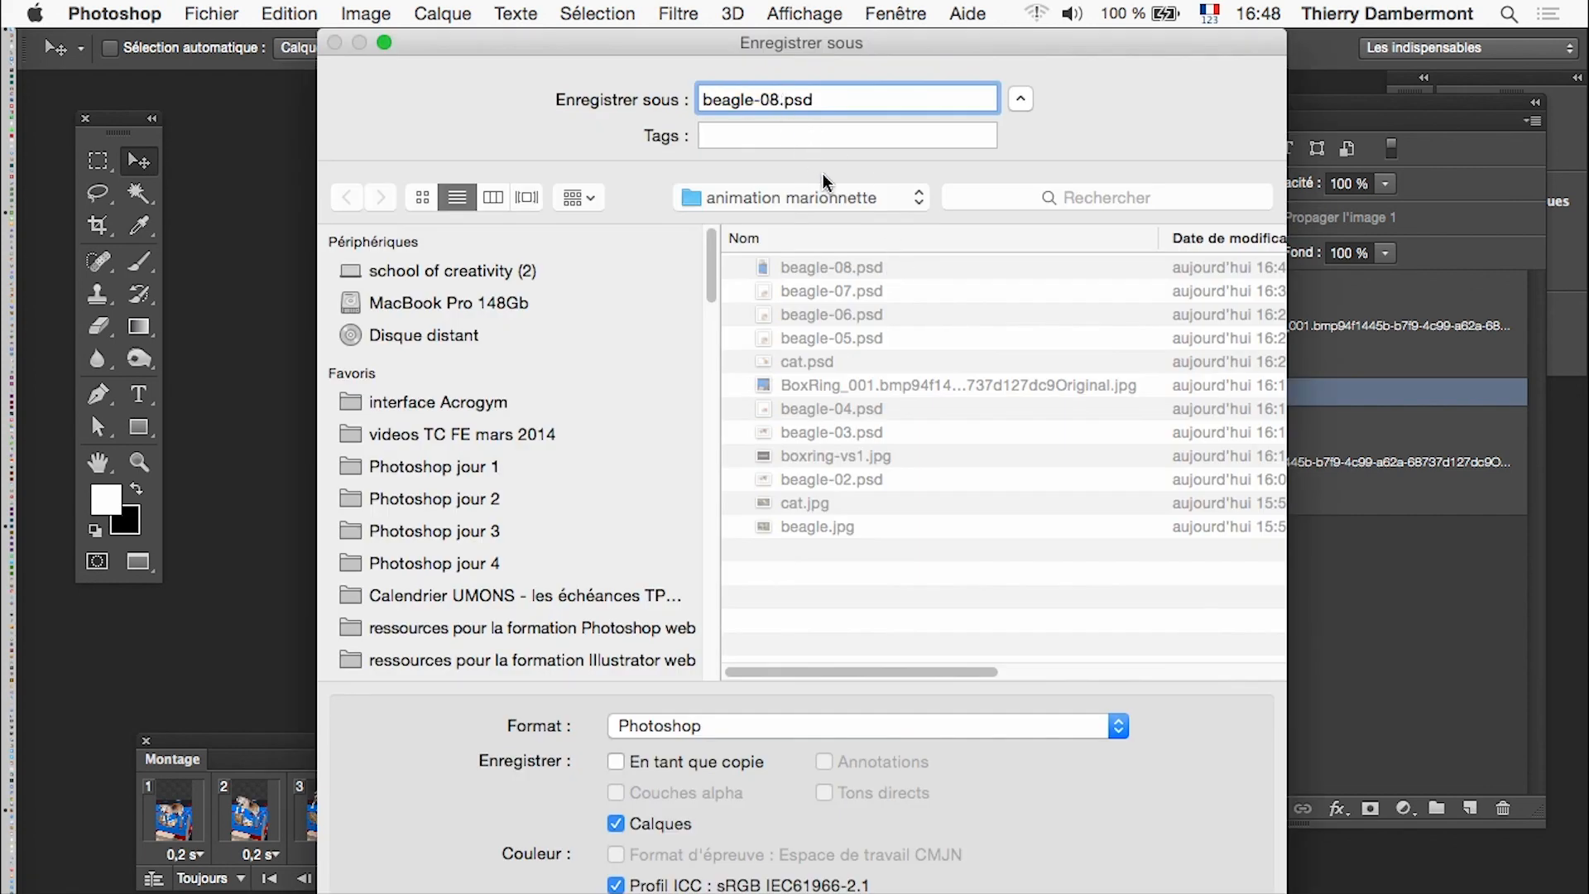
{"action": "key", "text": "BackSpace"}
{"action": "type", "text": "9"}
{"action": "key", "text": "Return"}
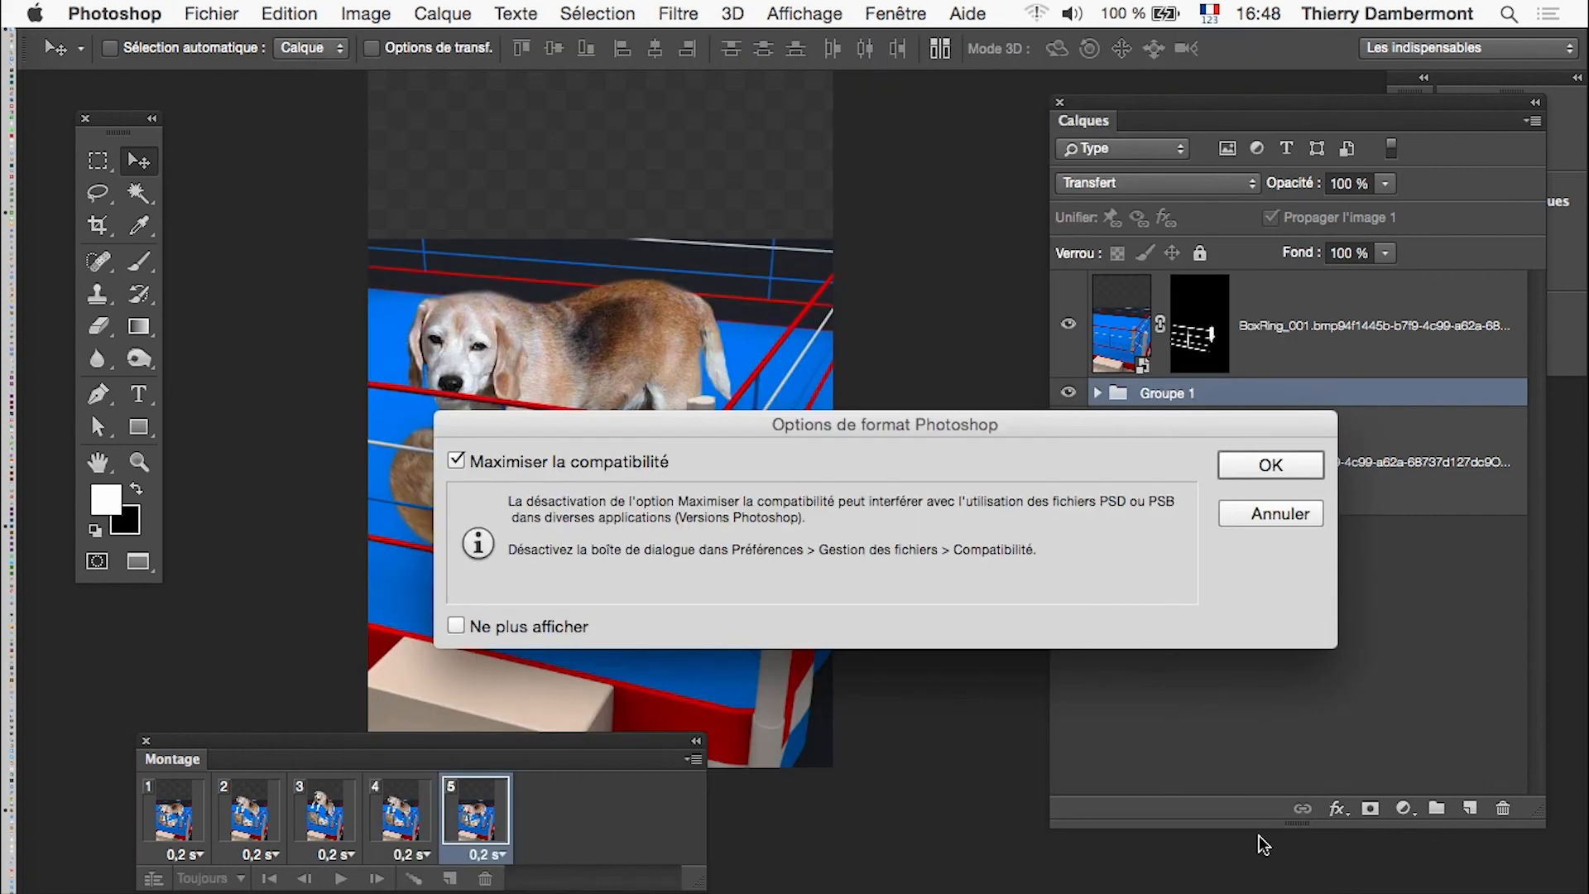
{"action": "left_click", "coordinate": [1271, 468]}
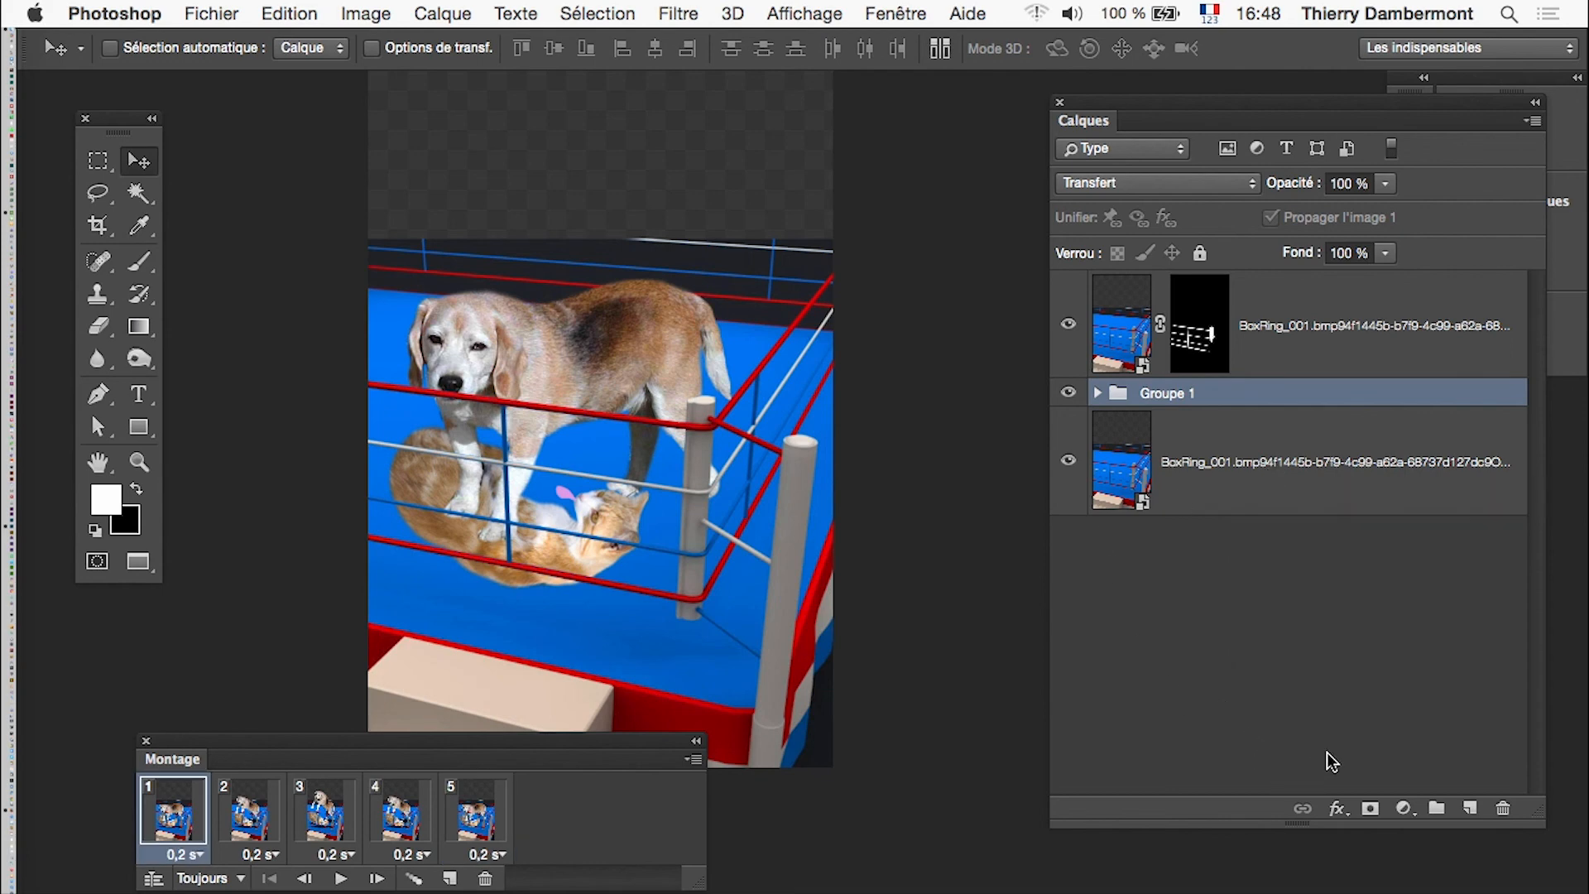
Step: Add a new layer directly above the bottom ring layer and prepare a black brush of 535 px
{"action": "left_click", "coordinate": [1216, 488]}
{"action": "left_click", "coordinate": [1470, 808]}
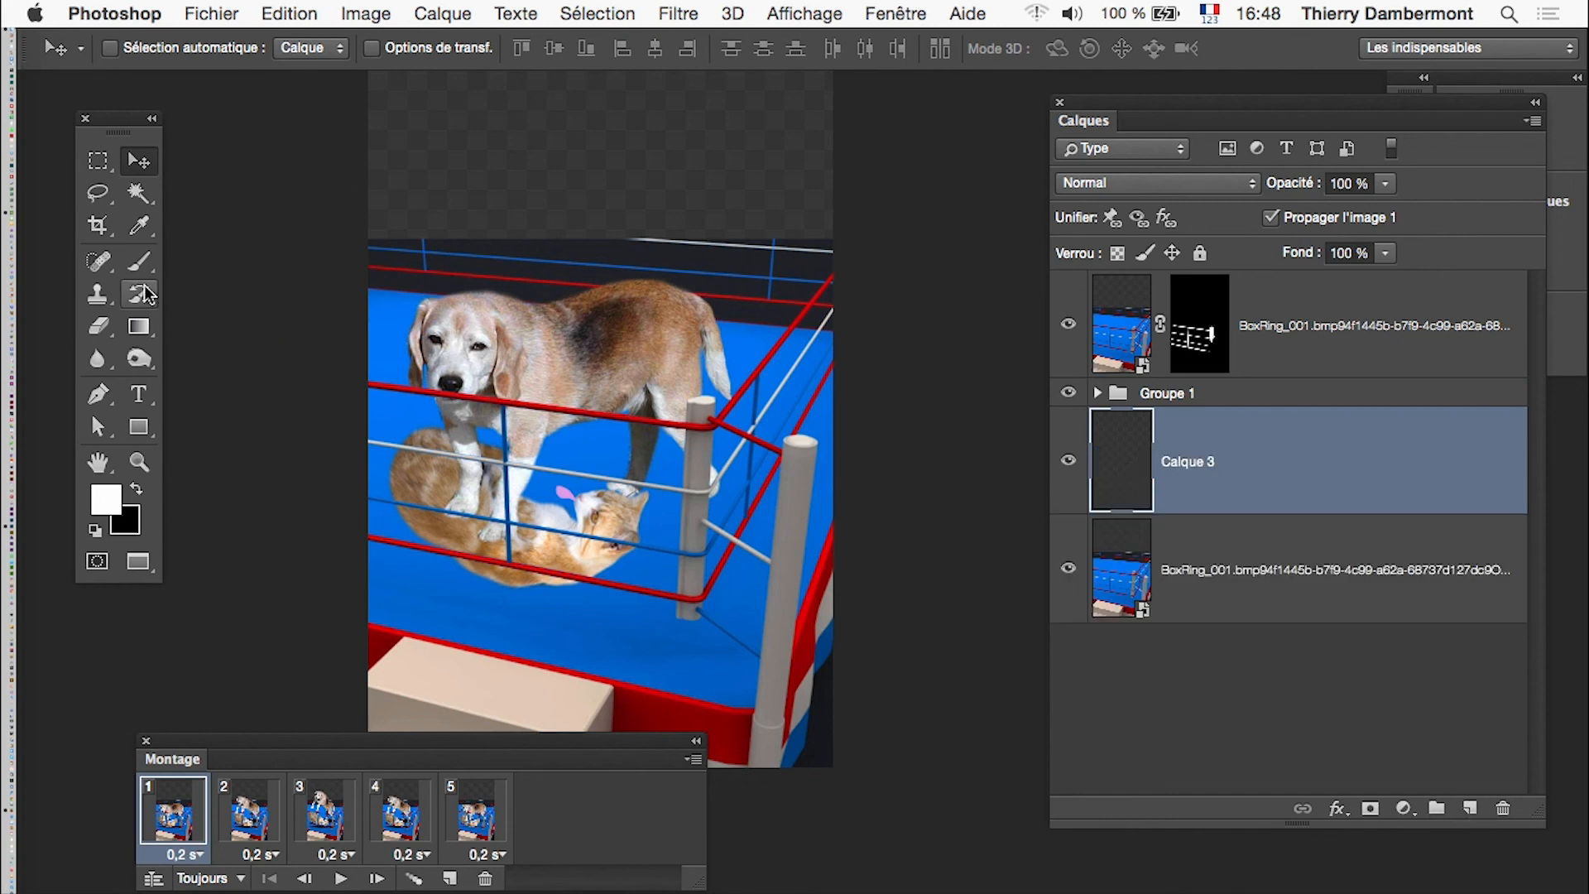
{"action": "left_click", "coordinate": [139, 261]}
{"action": "left_click", "coordinate": [137, 489]}
{"action": "mouse_move", "coordinate": [666, 560]}
{"action": "left_mouse_down"}
{"action": "mouse_move", "coordinate": [787, 527]}
{"action": "mouse_move", "coordinate": [750, 243]}
{"action": "left_mouse_up"}
Step: Flatten the brush tip to 24% roundness and paint a soft black oval shadow on the mat beneath the cat
{"action": "left_click", "coordinate": [910, 13]}
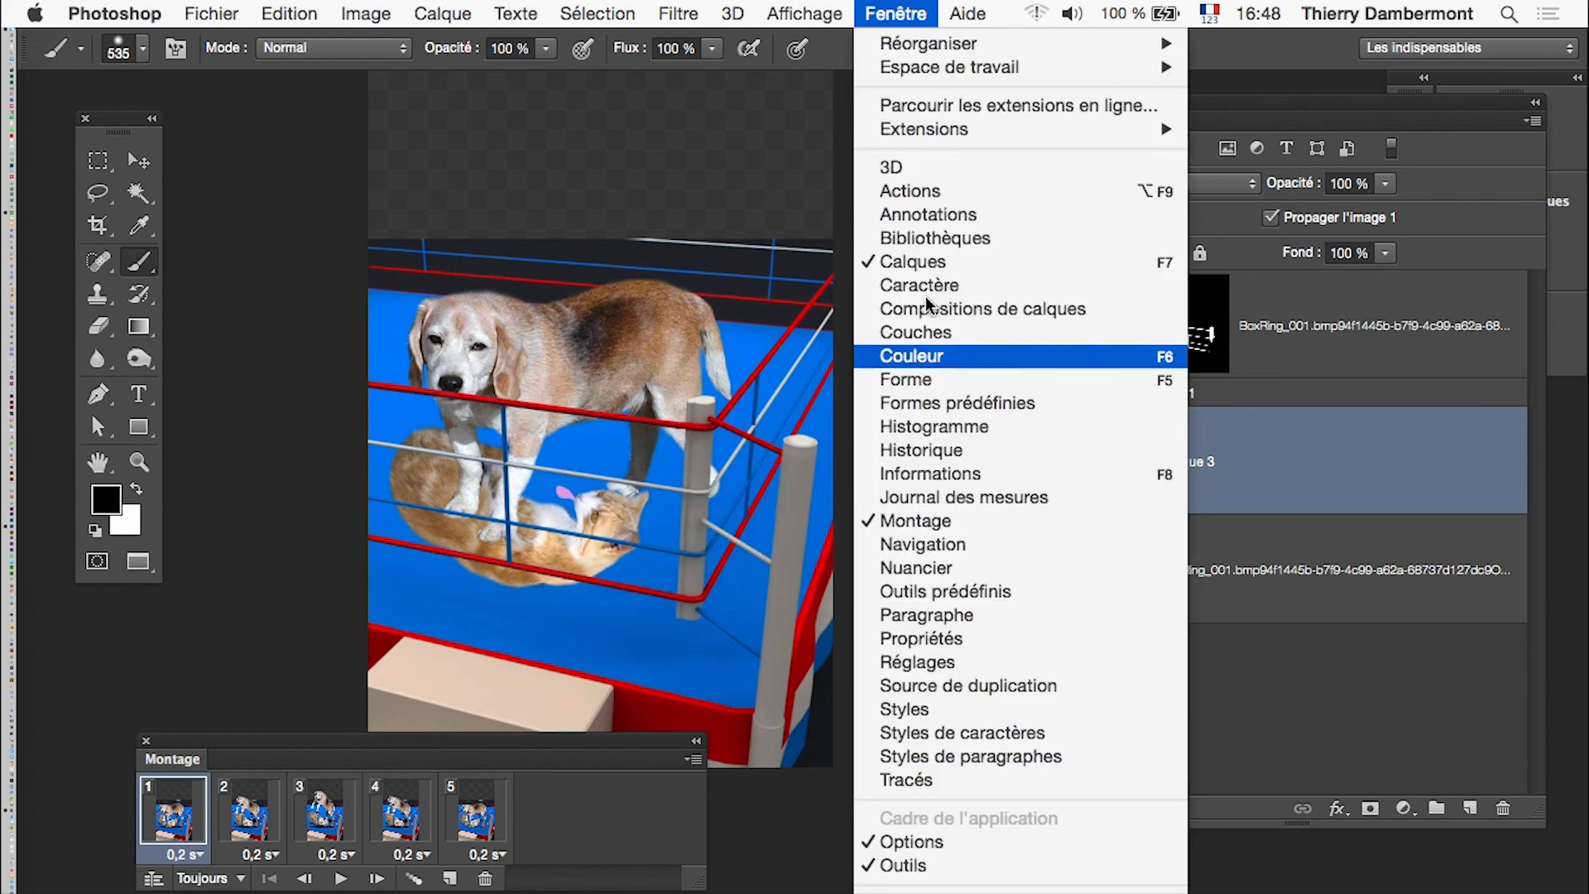
{"action": "left_click", "coordinate": [943, 377]}
{"action": "left_click_drag", "start_coordinate": [1296, 534], "coordinate": [1293, 555]}
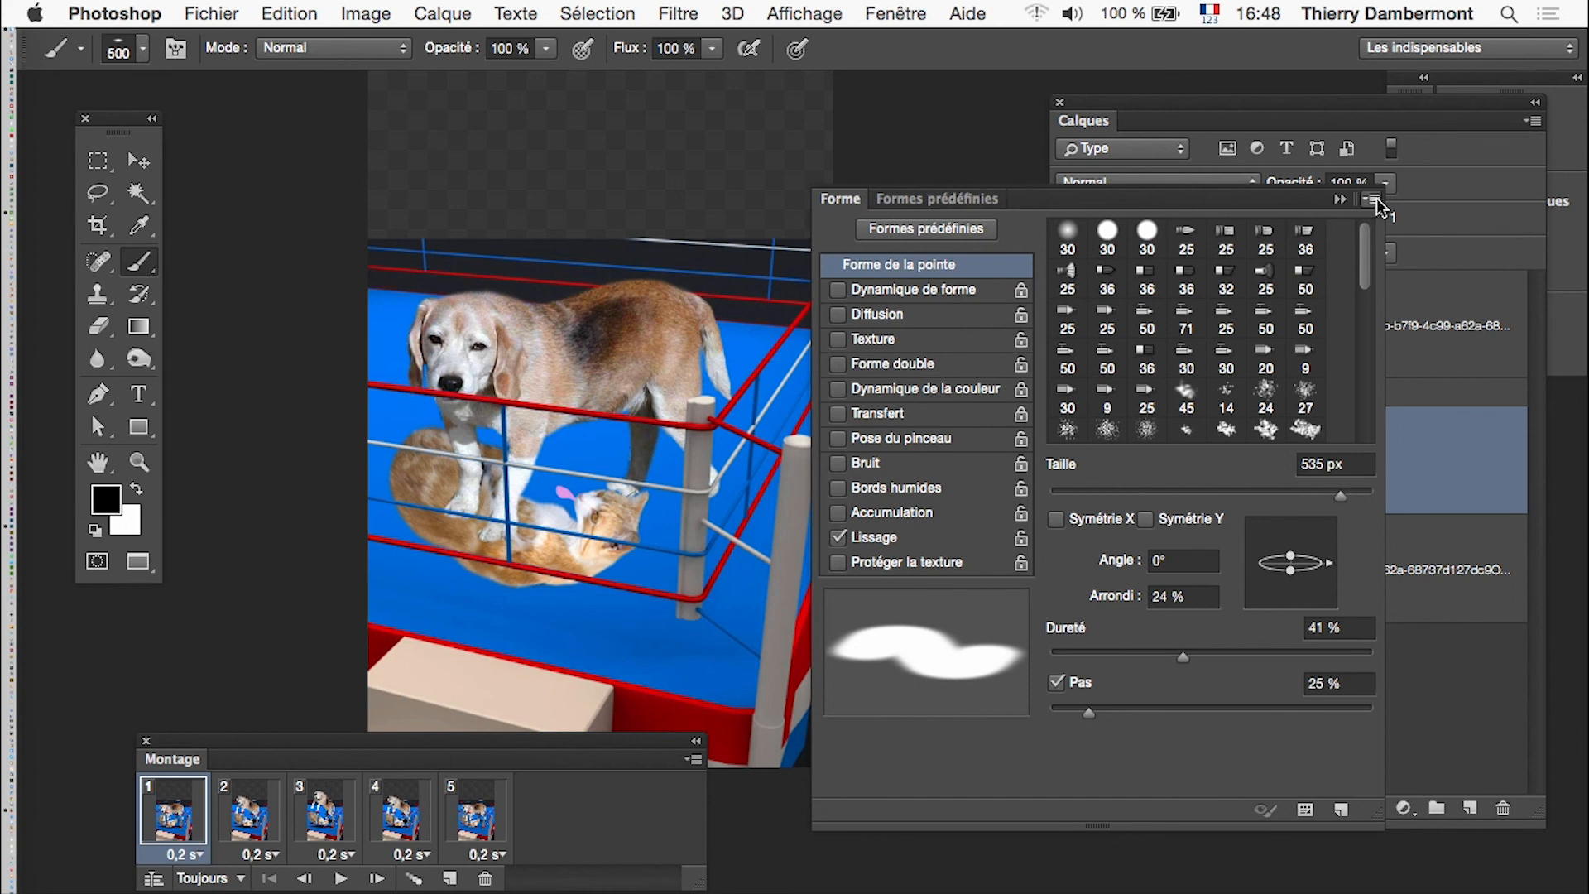
{"action": "left_click", "coordinate": [1341, 199]}
{"action": "left_click_drag", "start_coordinate": [553, 584], "coordinate": [569, 584]}
Step: Add two new layers, Calque 4 and Calque 5, above the first shadow and paint a soft black oval under the dog's hind paws
{"action": "left_click", "coordinate": [1471, 808]}
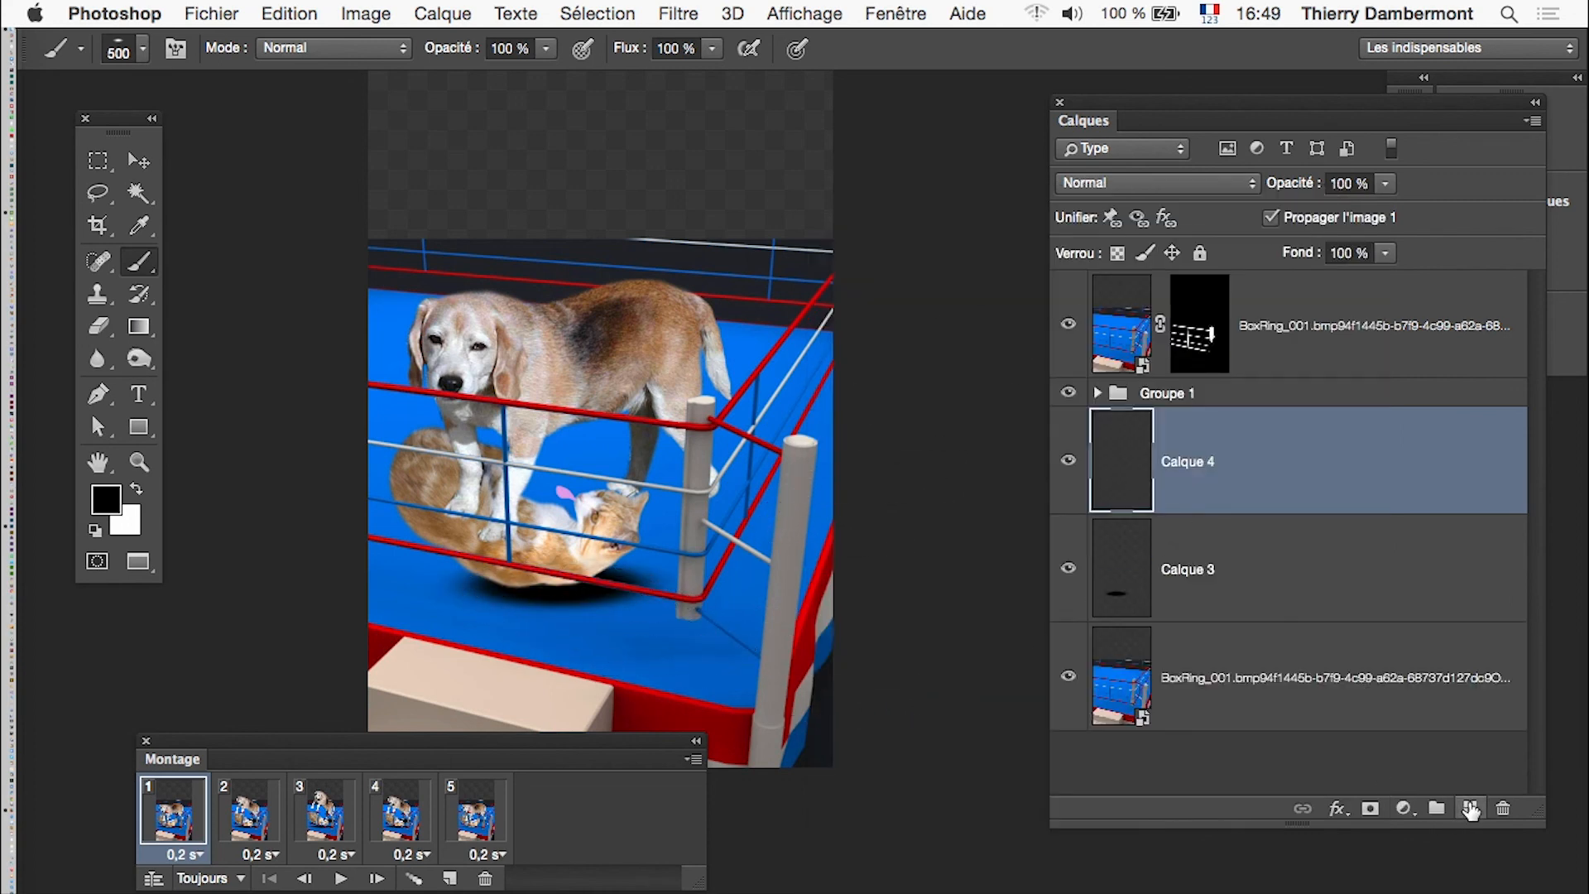
{"action": "left_click", "coordinate": [1470, 808]}
{"action": "left_click_drag", "start_coordinate": [1545, 814], "coordinate": [1537, 813]}
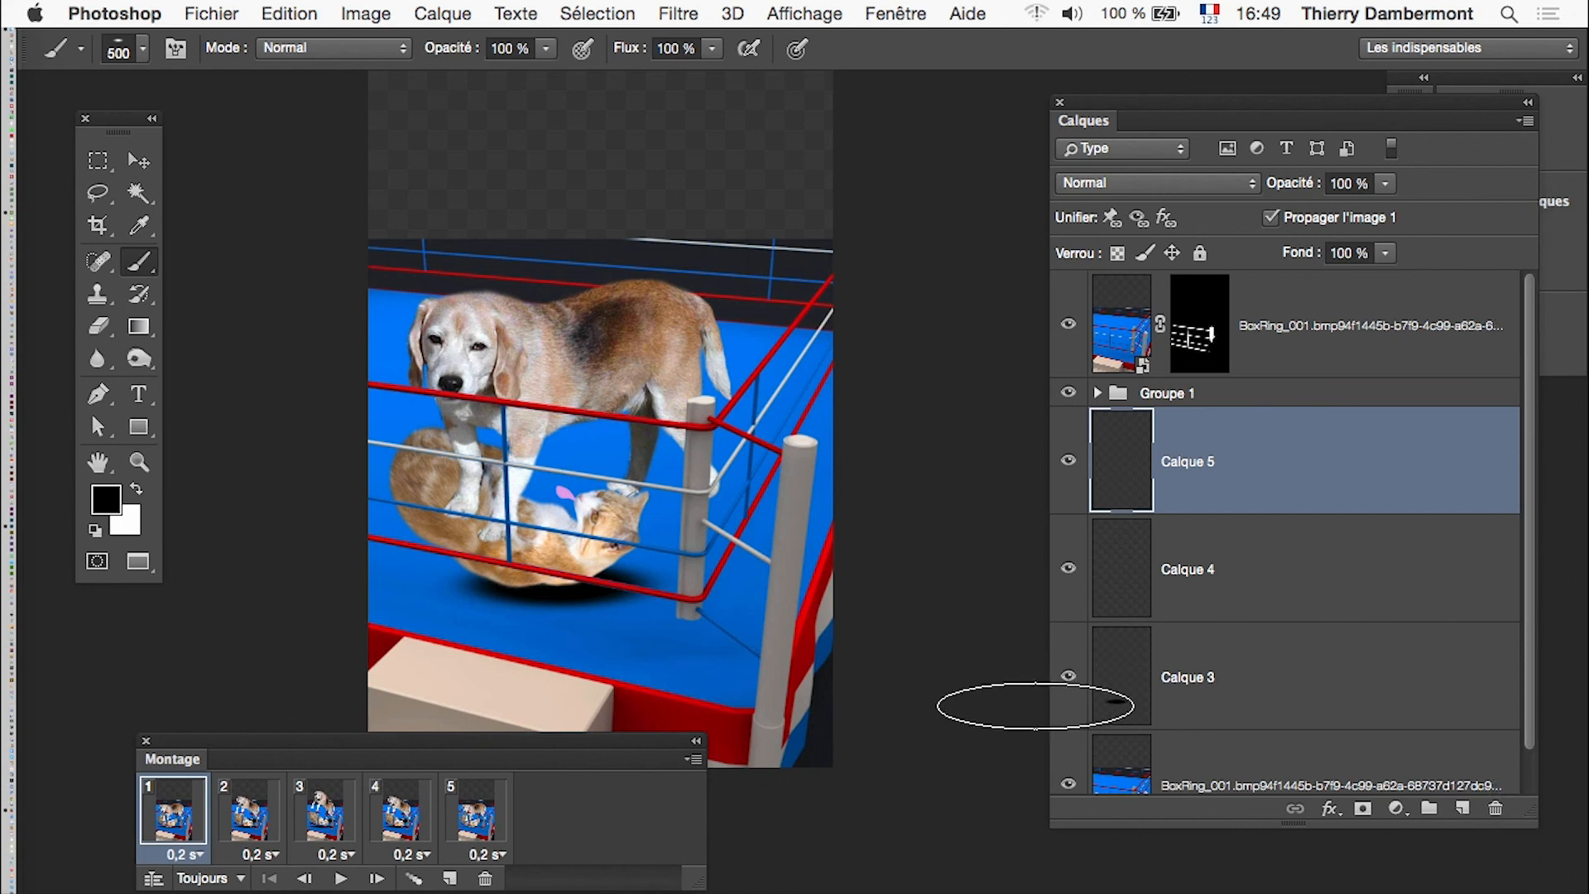
{"action": "left_click", "coordinate": [670, 499]}
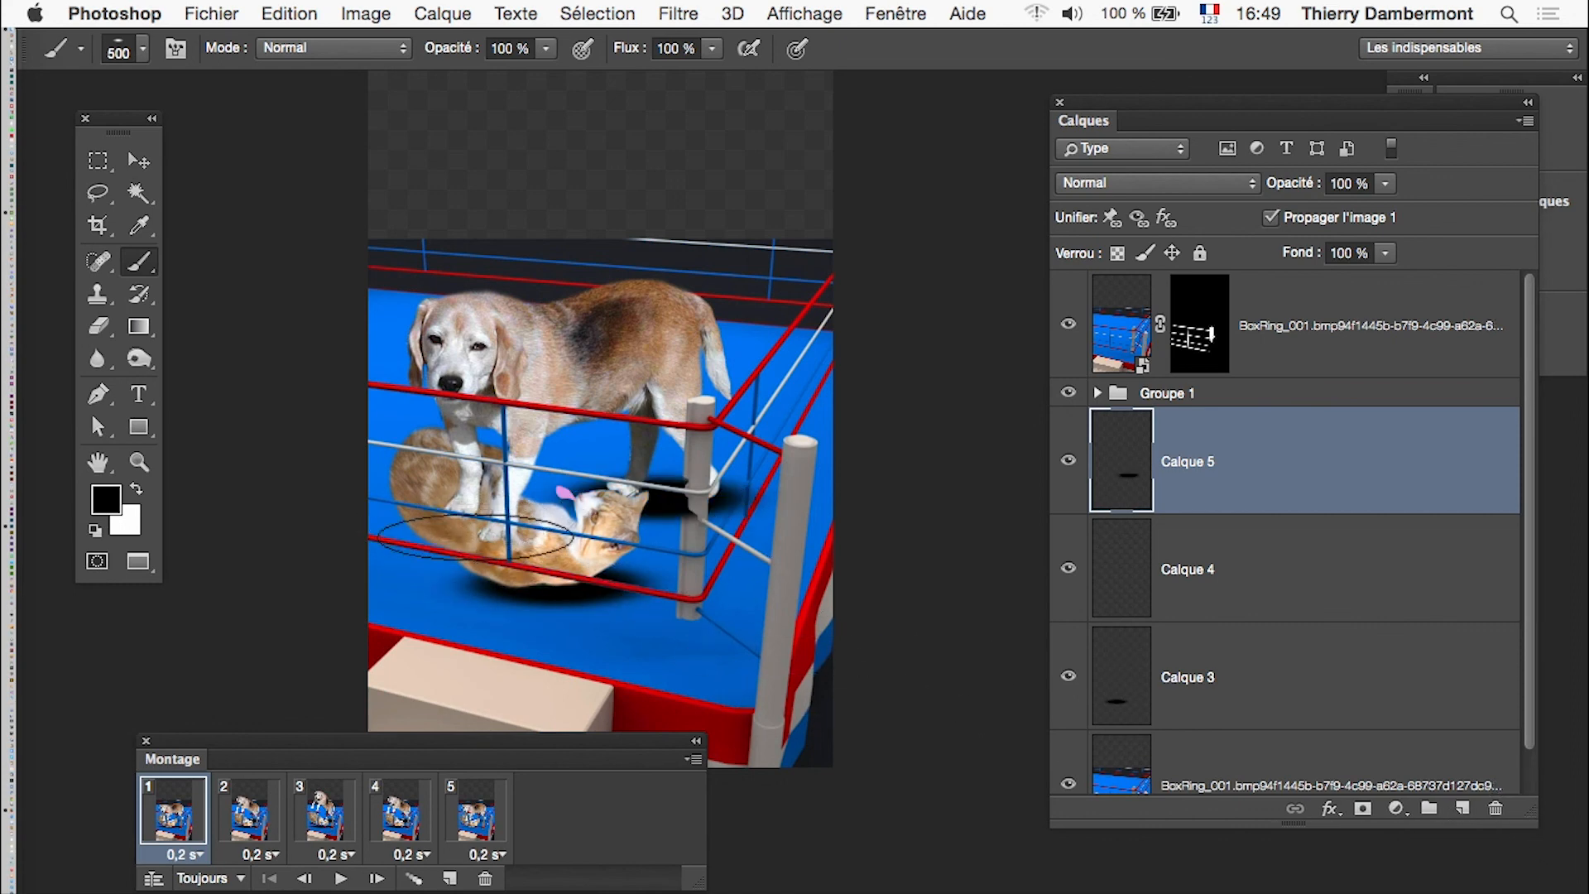
Step: Reduce the shadow layers' opacity: Calque 5 to 55%, Calque 3 to 66% and Calque 4 to 56%
{"action": "mouse_move", "coordinate": [1389, 184]}
{"action": "left_mouse_down"}
{"action": "mouse_move", "coordinate": [1333, 210]}
{"action": "mouse_move", "coordinate": [1348, 211]}
{"action": "mouse_move", "coordinate": [1329, 236]}
{"action": "left_mouse_up"}
{"action": "left_click", "coordinate": [1290, 700]}
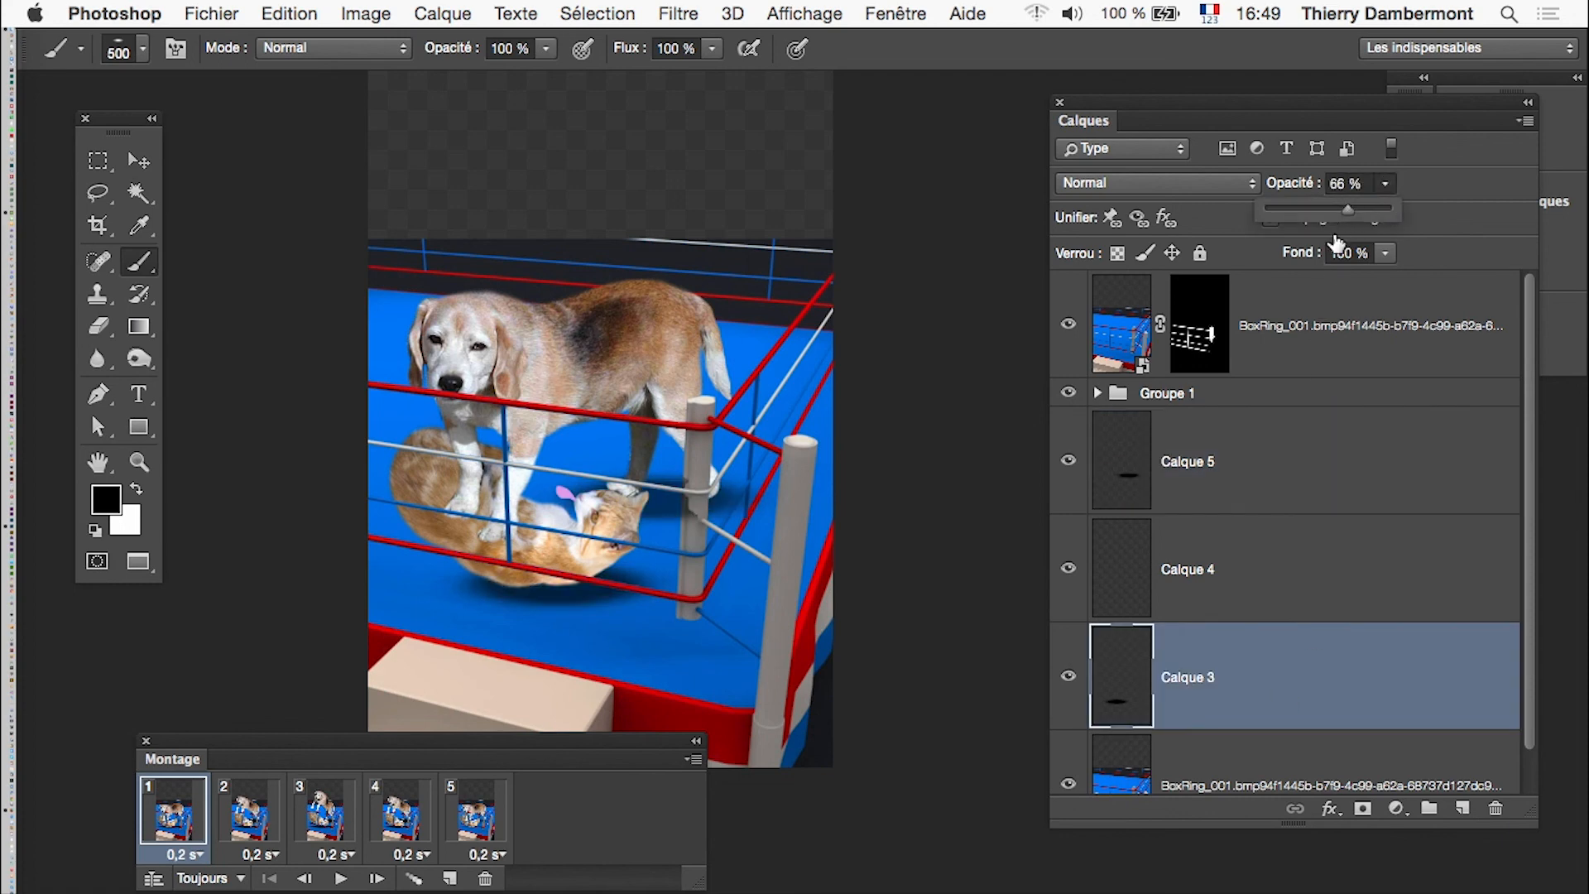
{"action": "left_click", "coordinate": [1249, 571]}
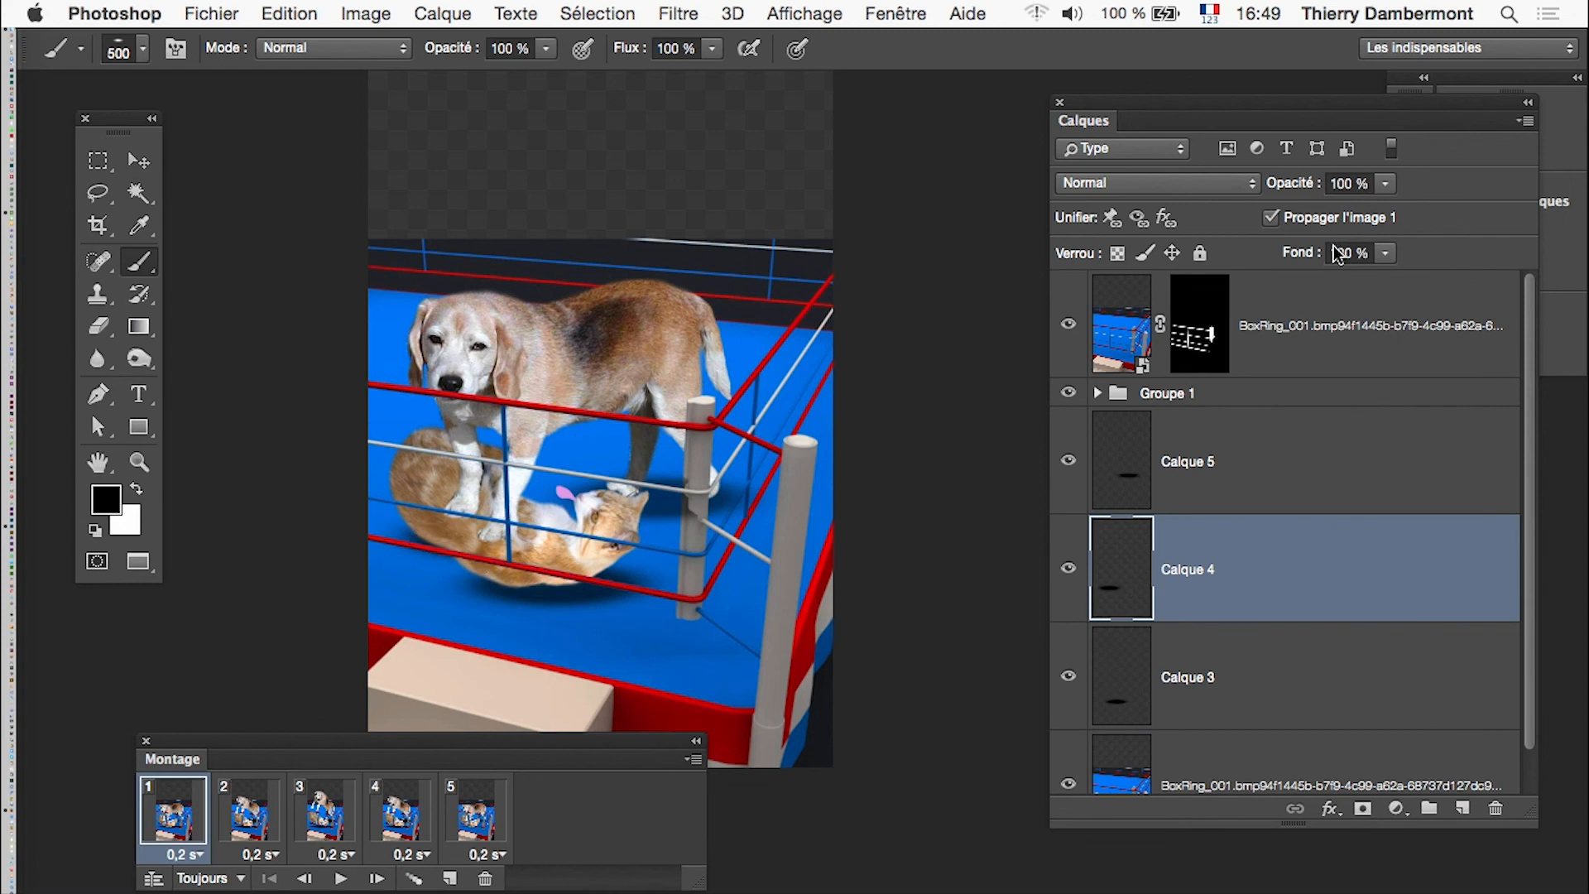
{"action": "left_click_drag", "start_coordinate": [1378, 185], "coordinate": [1334, 216]}
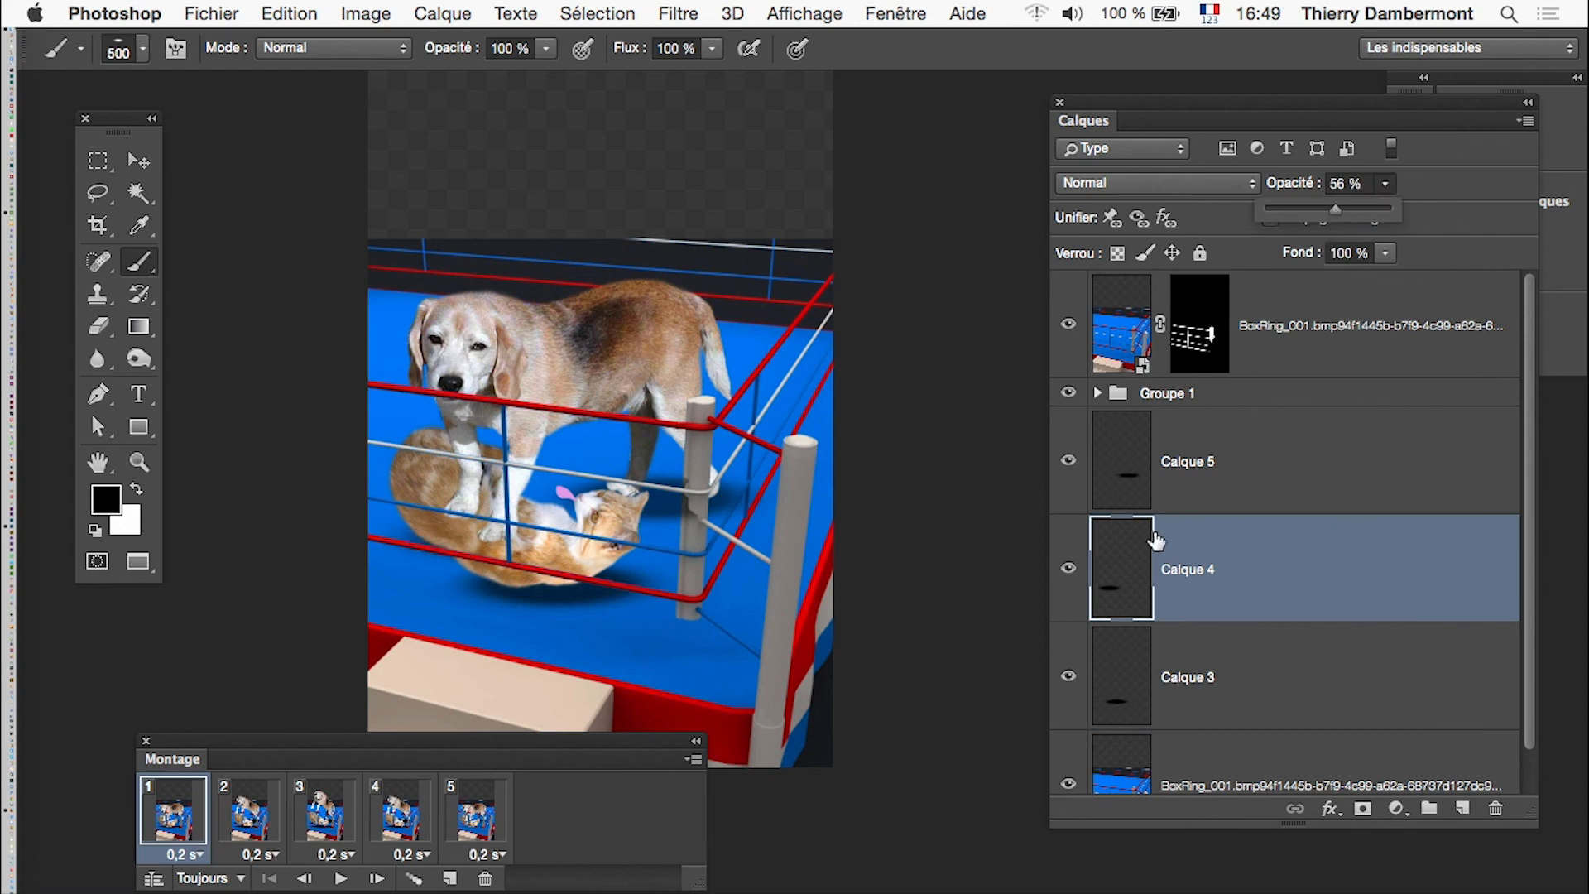
Step: Transform the Calque 5 shadow to about 116% width and 65% height, positioned under the dog's hind paws
{"action": "left_click", "coordinate": [1217, 472]}
{"action": "key", "text": "super+t"}
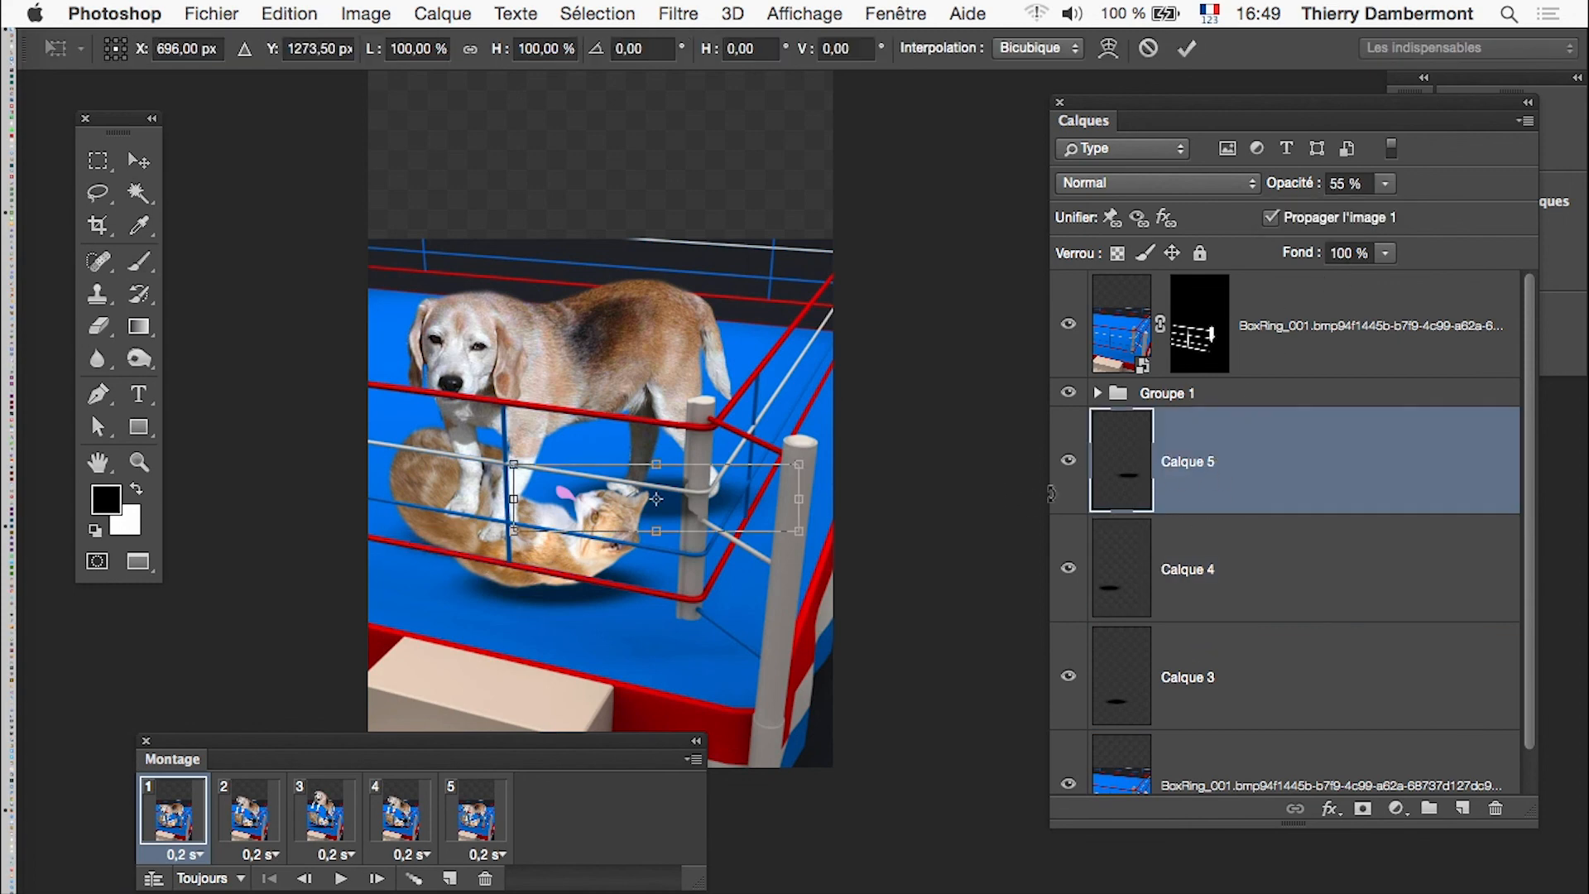
{"action": "left_click_drag", "start_coordinate": [798, 464], "coordinate": [878, 501]}
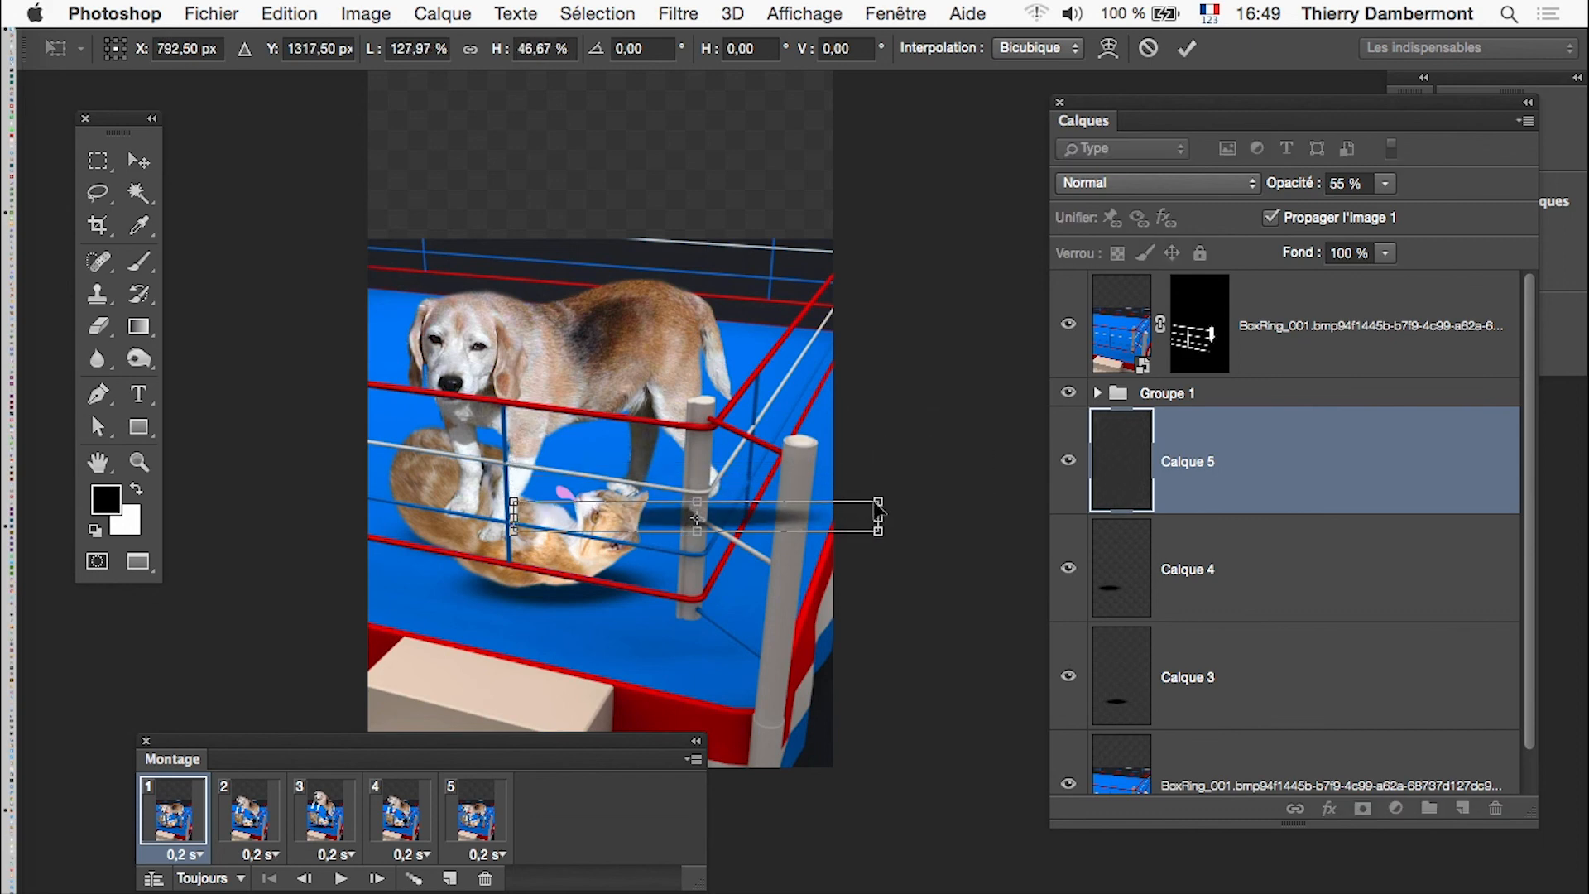
{"action": "left_click_drag", "start_coordinate": [772, 515], "coordinate": [713, 477]}
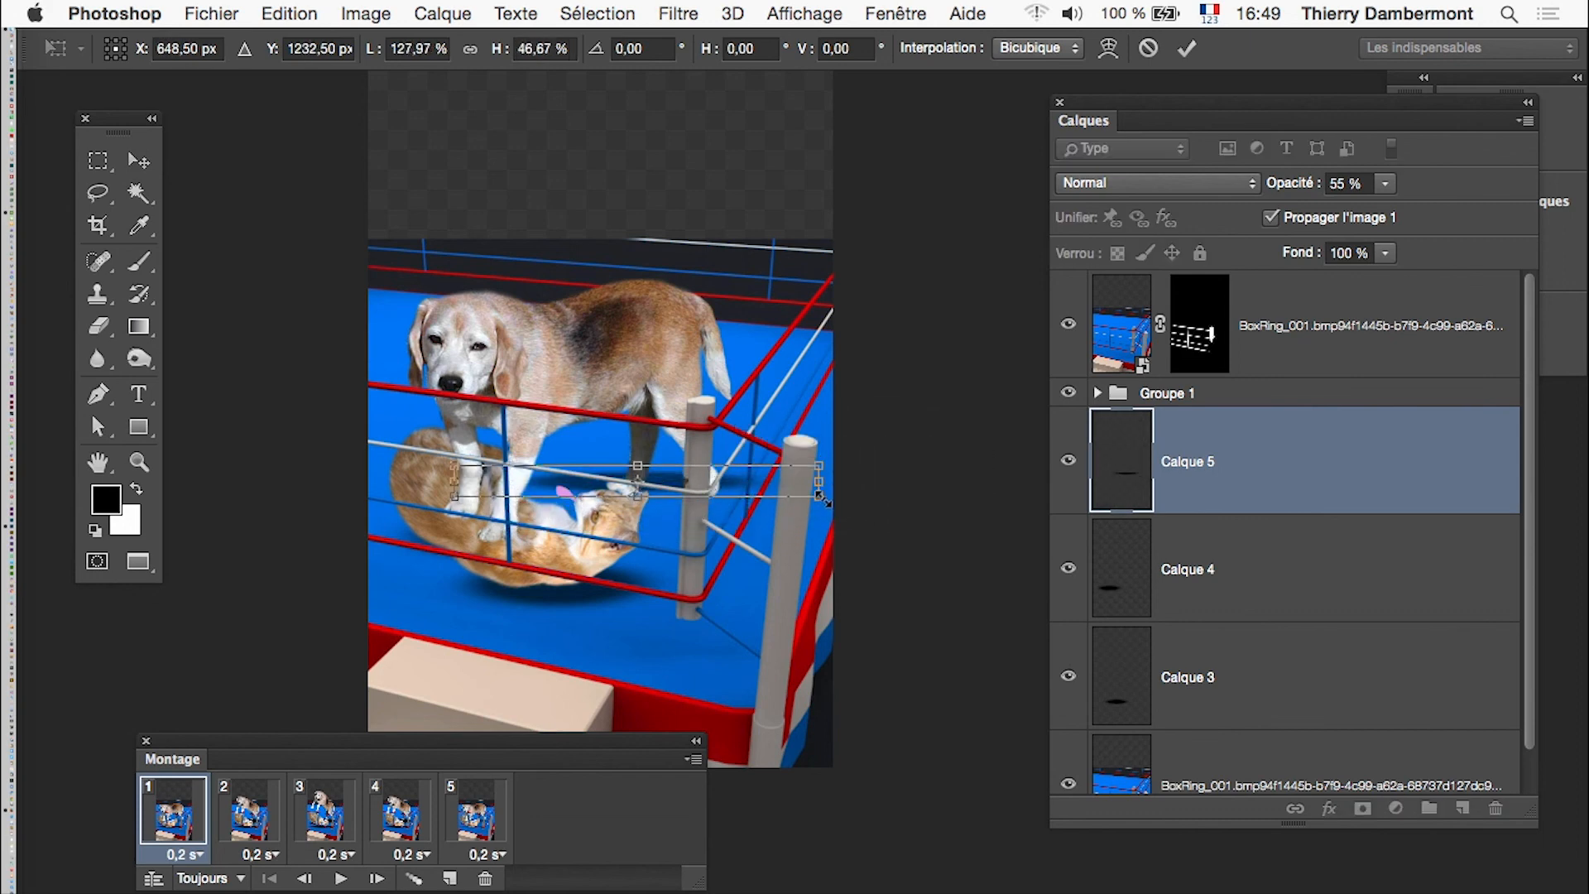
{"action": "left_click_drag", "start_coordinate": [822, 497], "coordinate": [785, 509]}
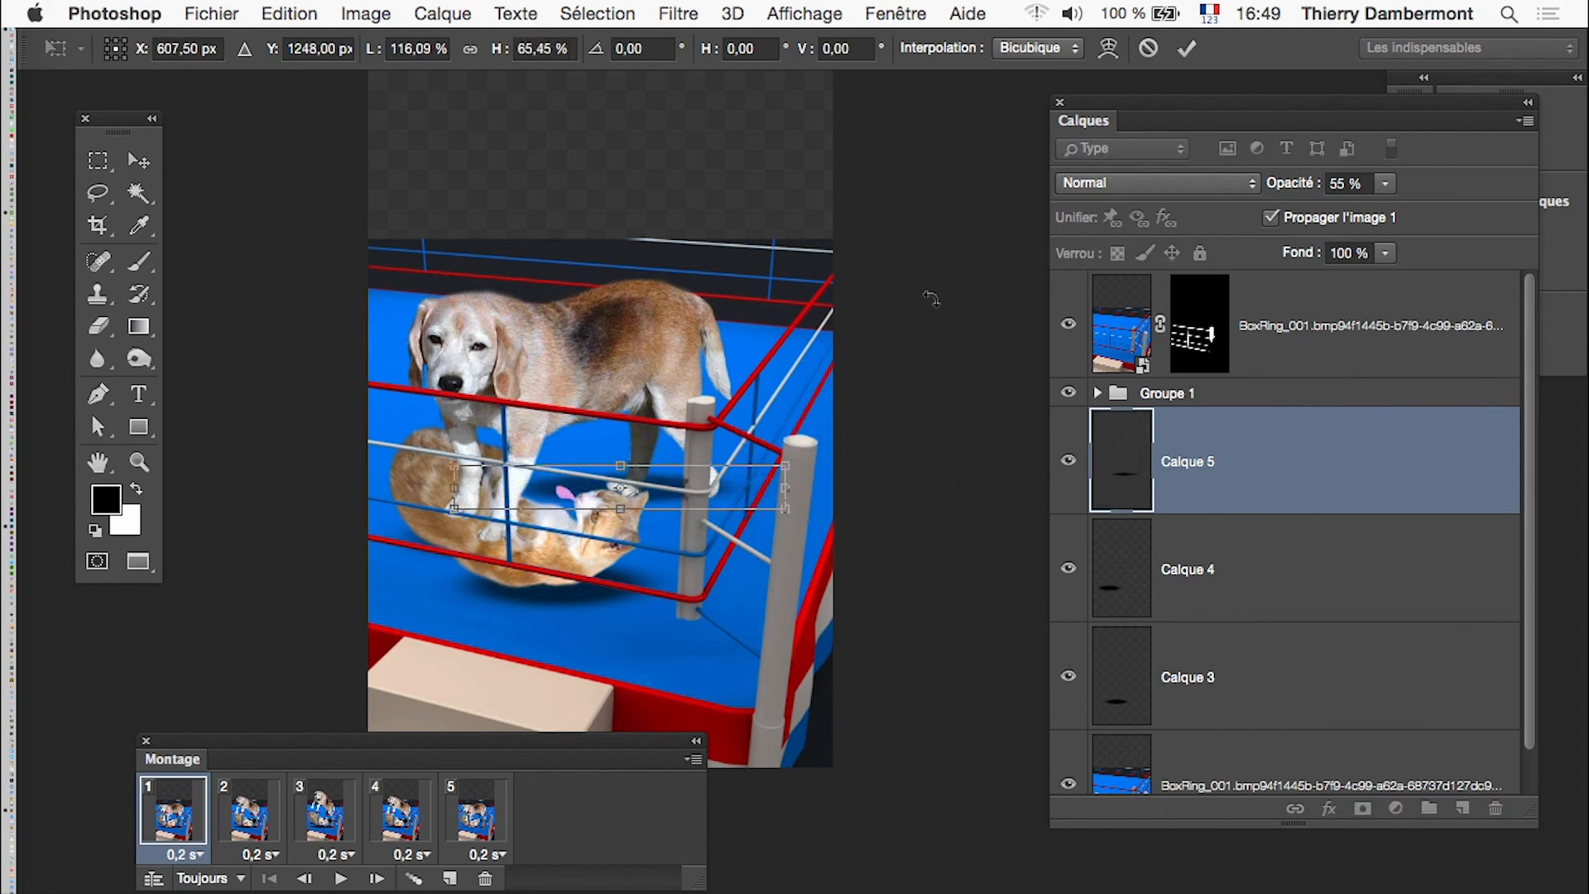
{"action": "left_click", "coordinate": [1187, 48]}
Step: Stretch the Calque 3 shadow to about 154% width and 70% height, and set its opacity to 32%
{"action": "left_click", "coordinate": [1192, 691]}
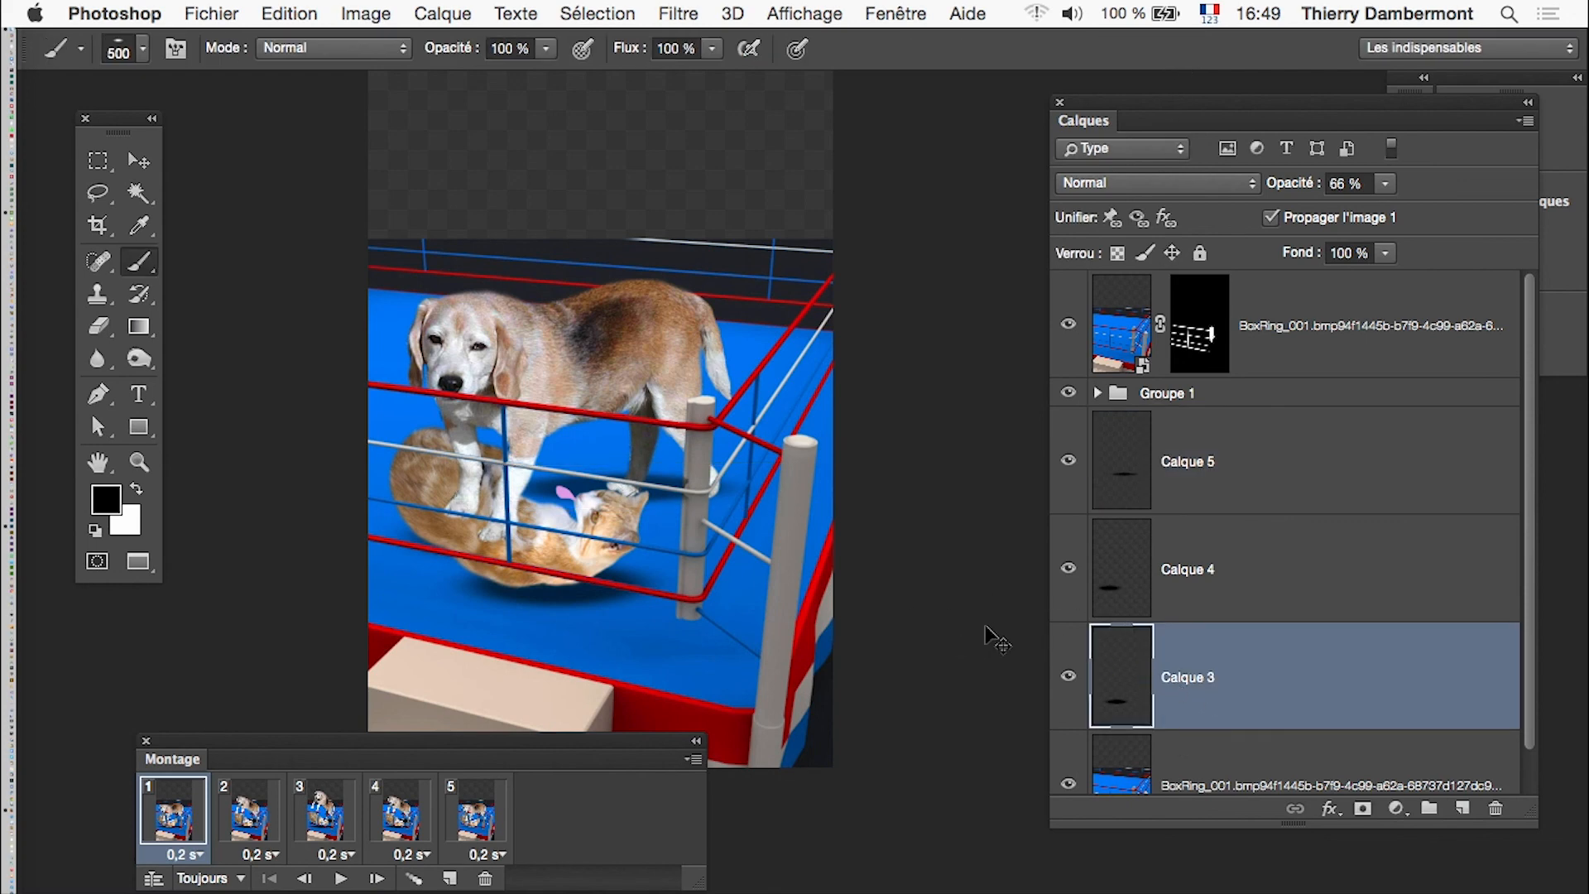
{"action": "key", "text": "super+t"}
{"action": "mouse_move", "coordinate": [694, 615]}
{"action": "left_mouse_down"}
{"action": "mouse_move", "coordinate": [844, 579]}
{"action": "mouse_move", "coordinate": [702, 609]}
{"action": "mouse_move", "coordinate": [697, 596]}
{"action": "left_mouse_up"}
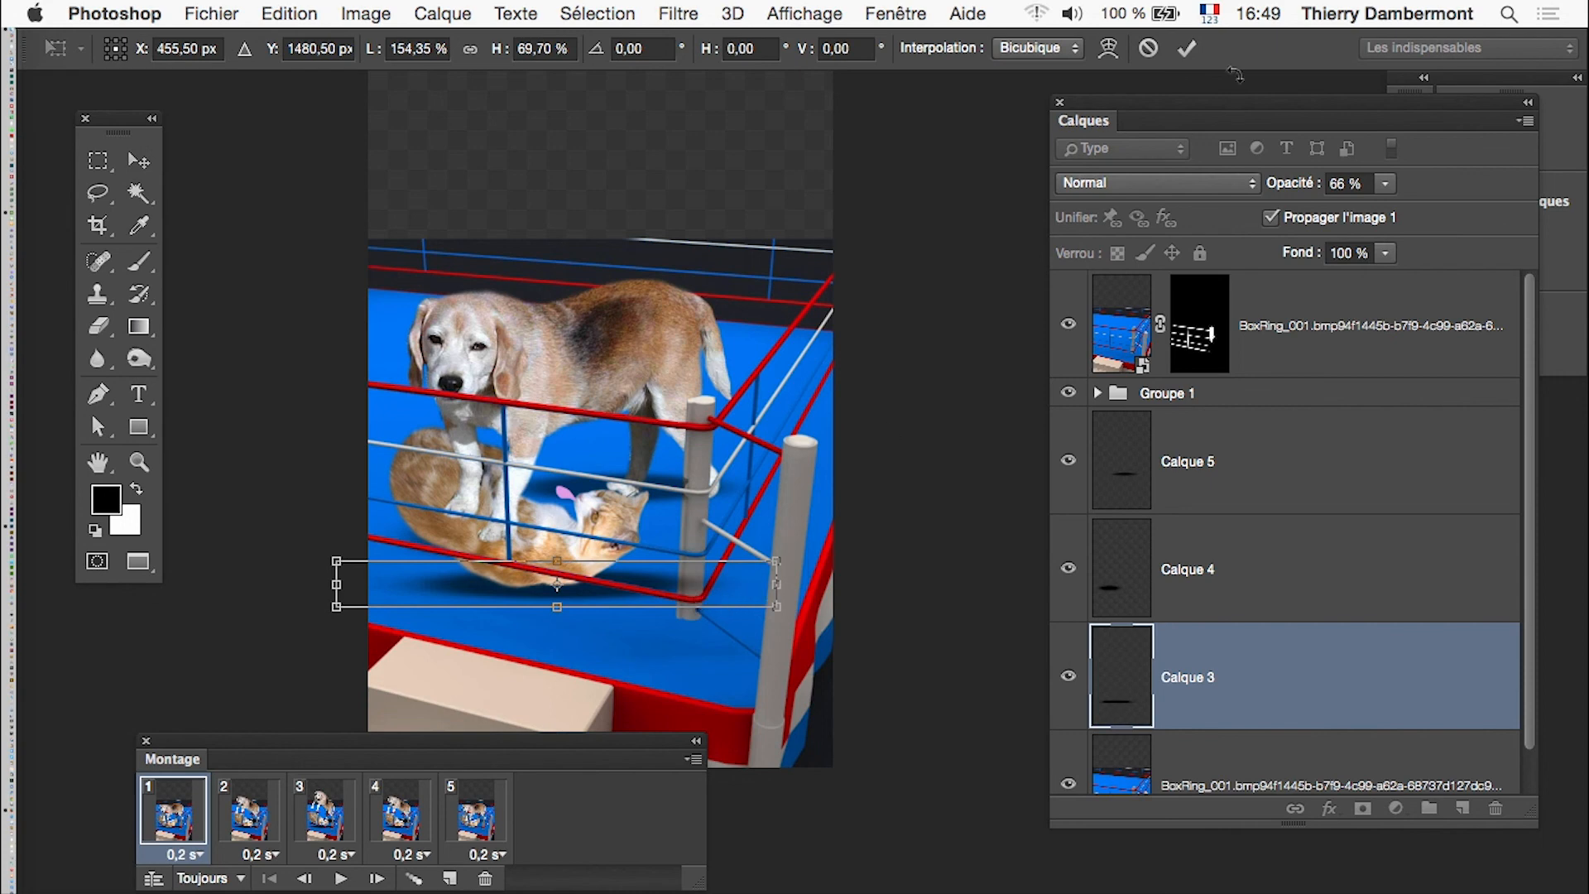
{"action": "key", "text": "Return"}
{"action": "key", "text": "b"}
{"action": "left_click", "coordinate": [1385, 182]}
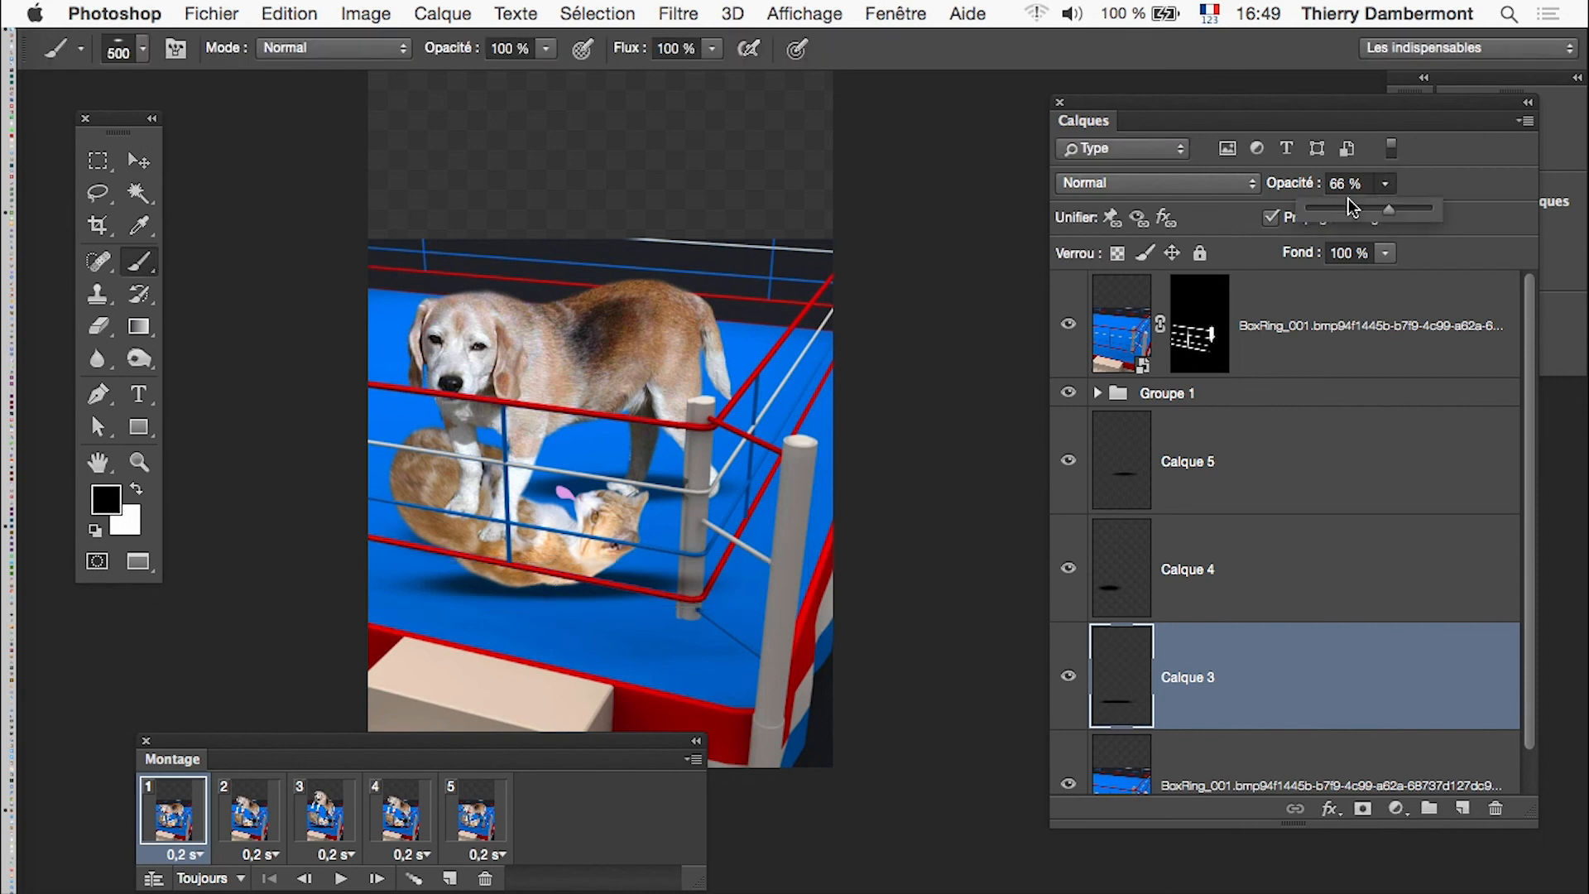
{"action": "left_click", "coordinate": [1346, 207]}
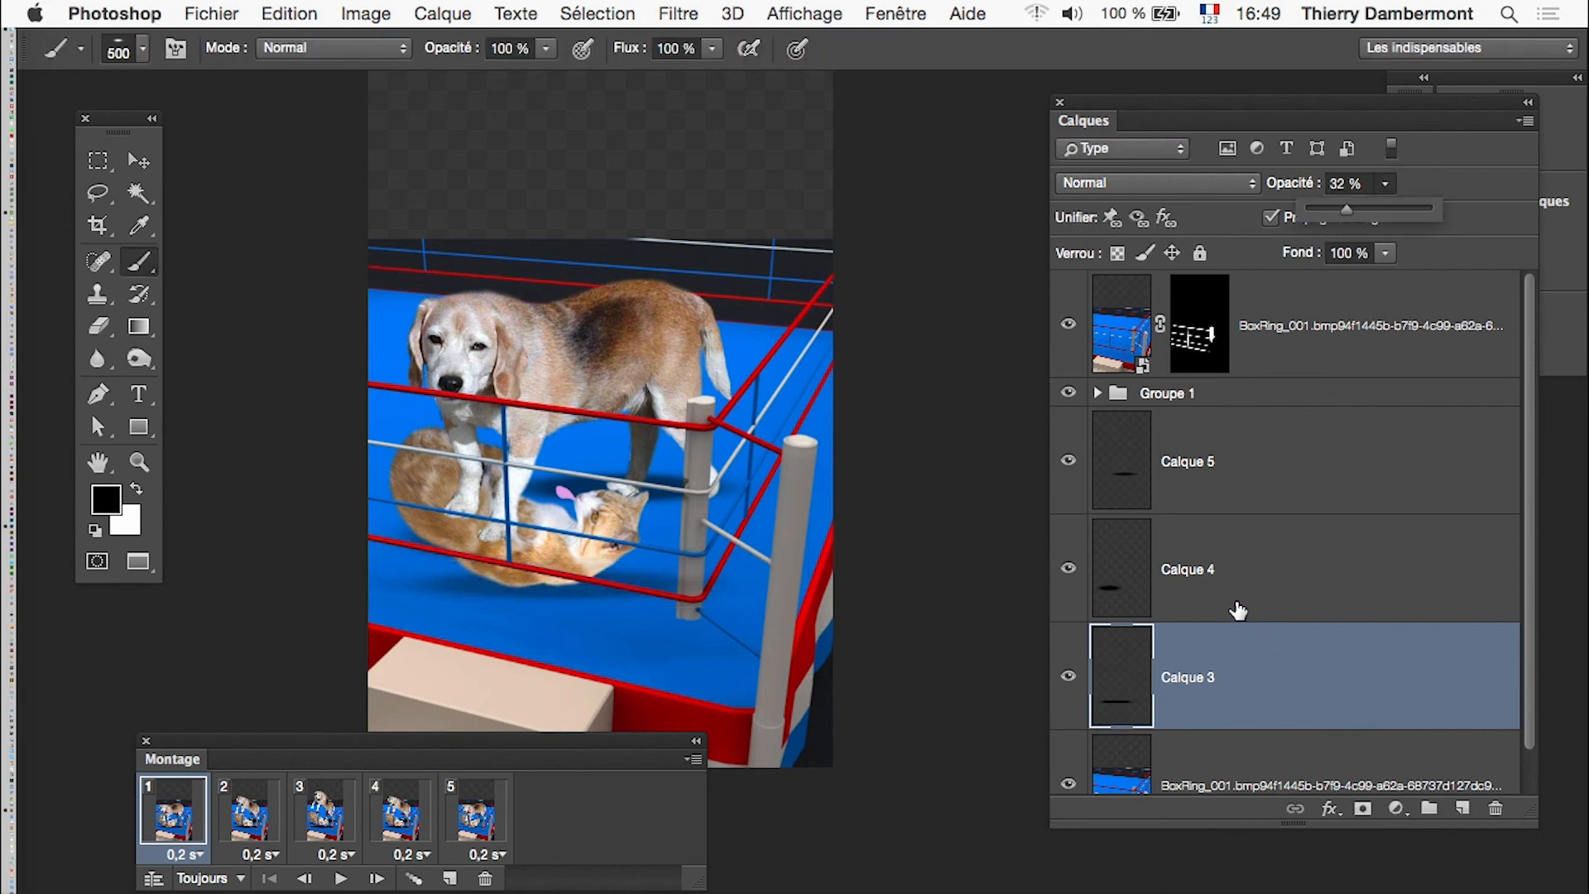
Step: Add a new layer above Calque 4 and paint another soft black oval shadow beneath the cat
{"action": "left_click", "coordinate": [1183, 592]}
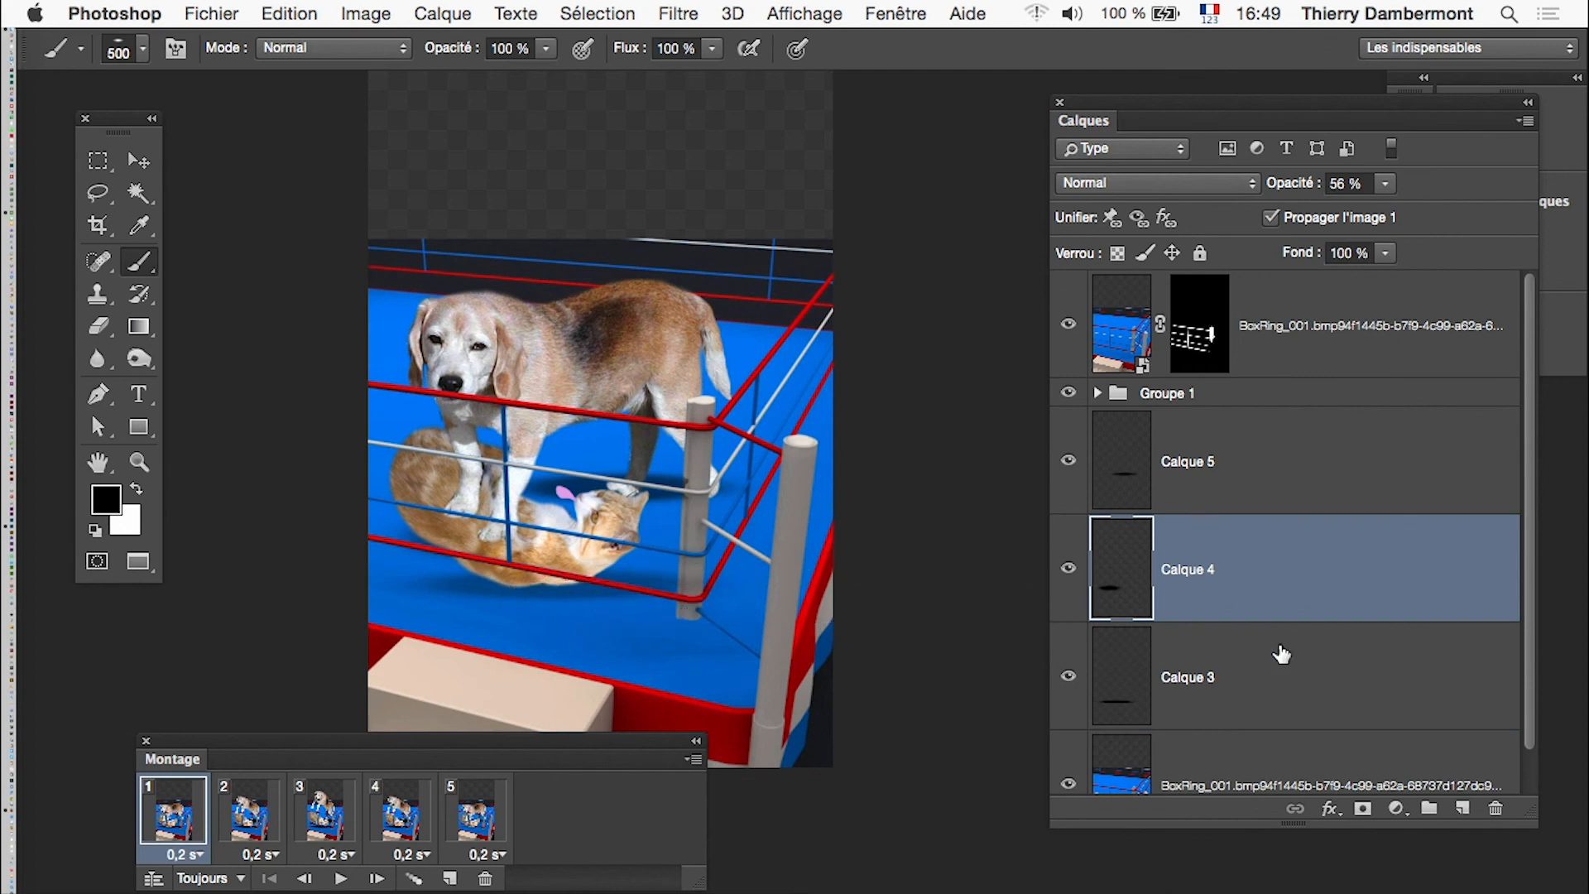
{"action": "left_click", "coordinate": [1462, 808]}
{"action": "left_click", "coordinate": [592, 565]}
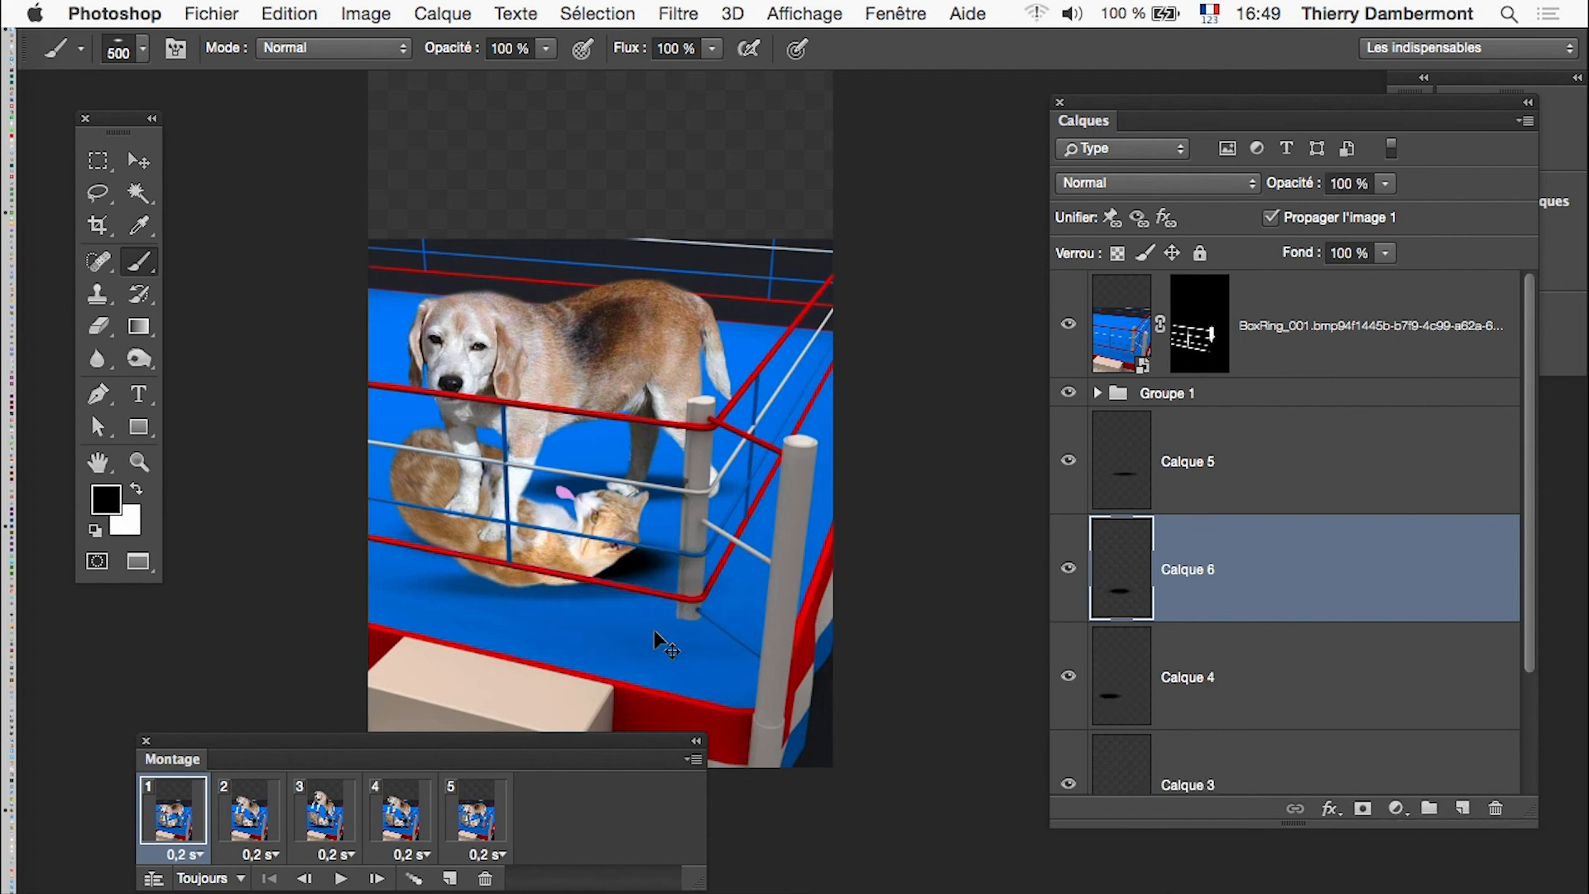
Step: Shrink the new Calque 6 shadow into a thin contact shadow under the cat's back and lower the layer's opacity
{"action": "key", "text": "super+t"}
{"action": "left_click_drag", "start_coordinate": [724, 530], "coordinate": [722, 573]}
{"action": "key", "text": "Return"}
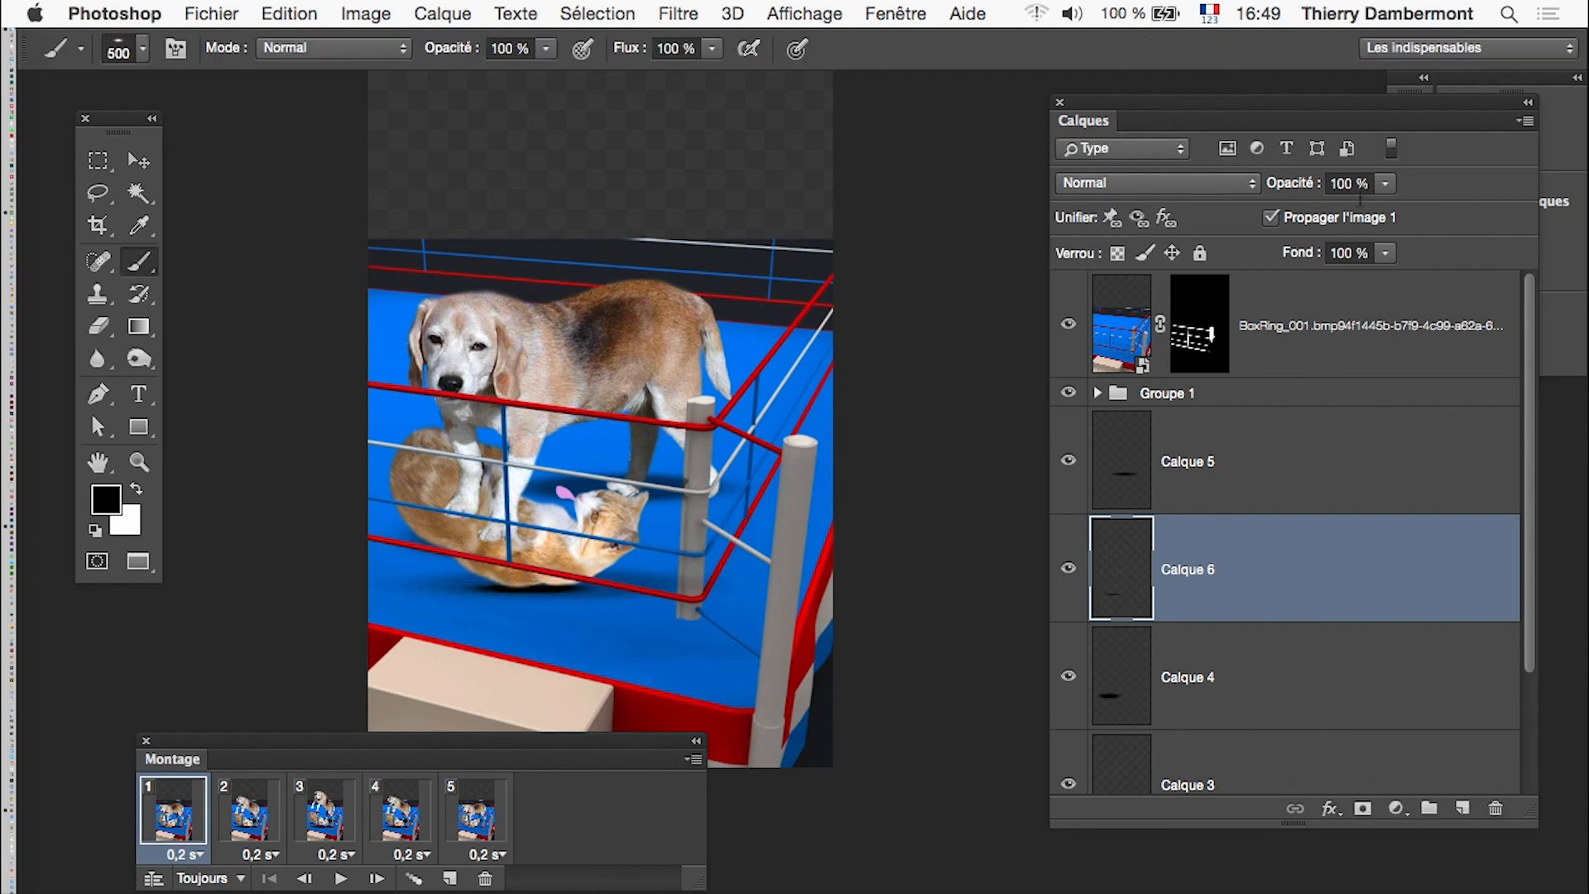
{"action": "left_click", "coordinate": [1385, 183]}
{"action": "left_click_drag", "start_coordinate": [1391, 209], "coordinate": [1308, 238]}
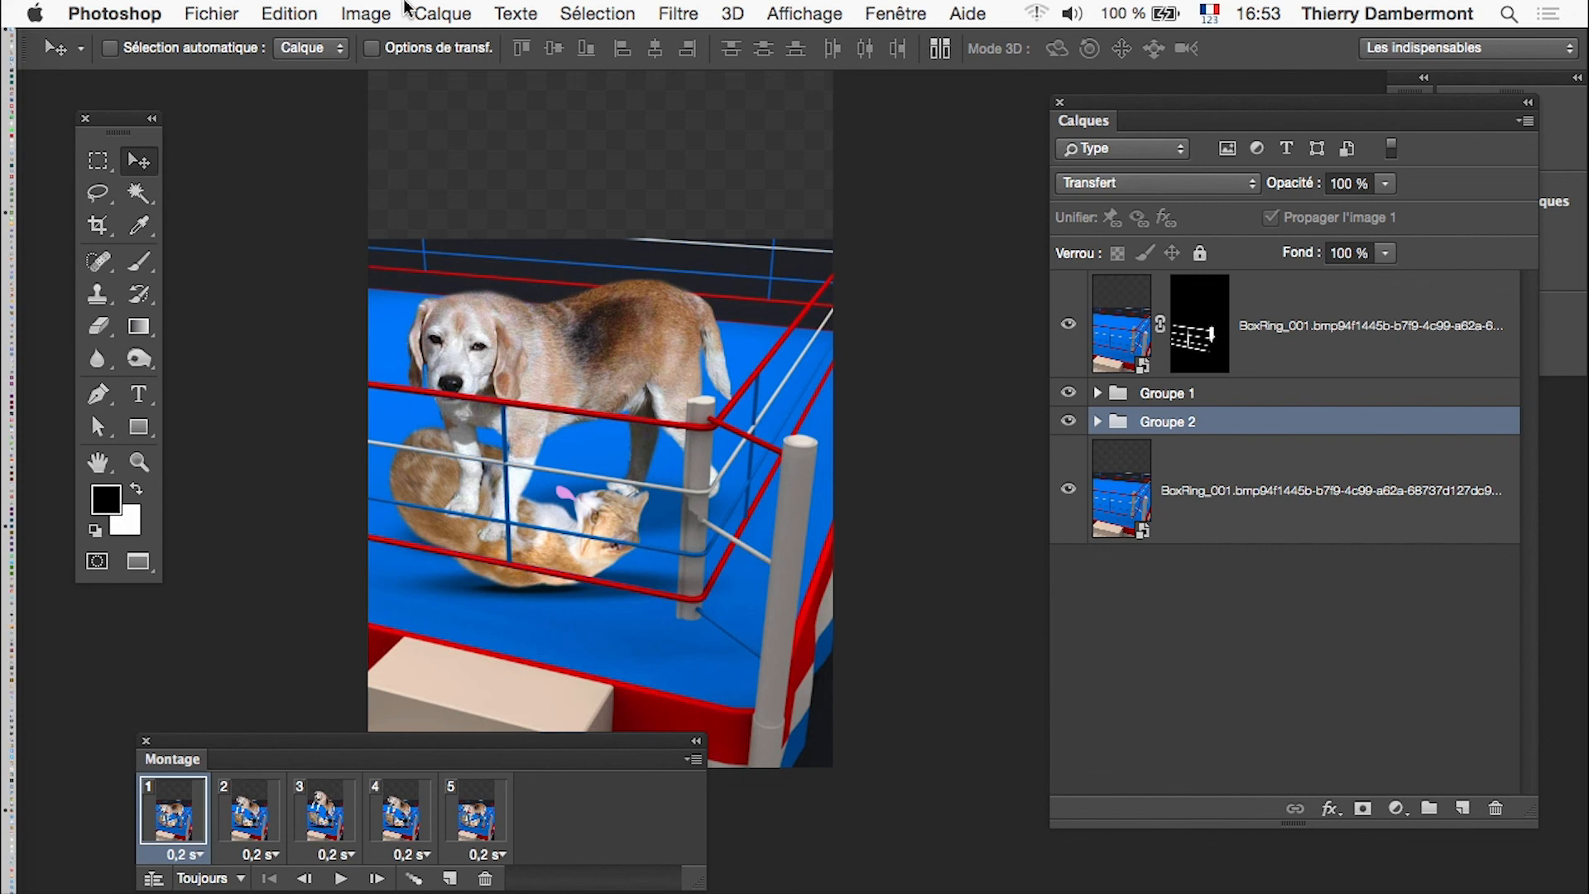
Step: Merge the shadow group Groupe 2 into a single layer
{"action": "left_click", "coordinate": [420, 12]}
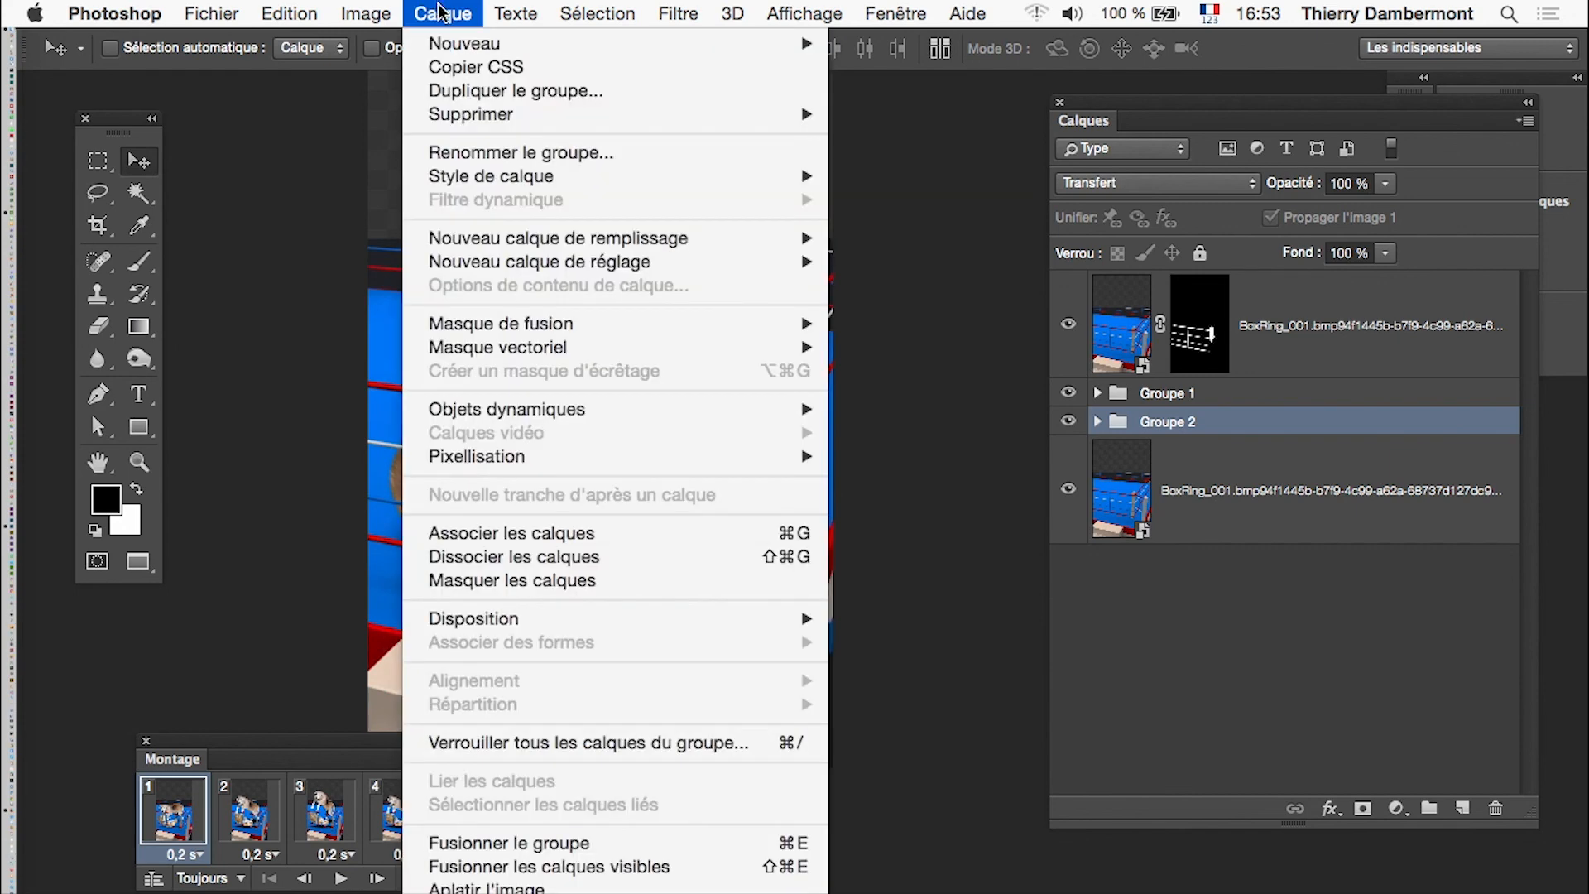
{"action": "left_click", "coordinate": [568, 844]}
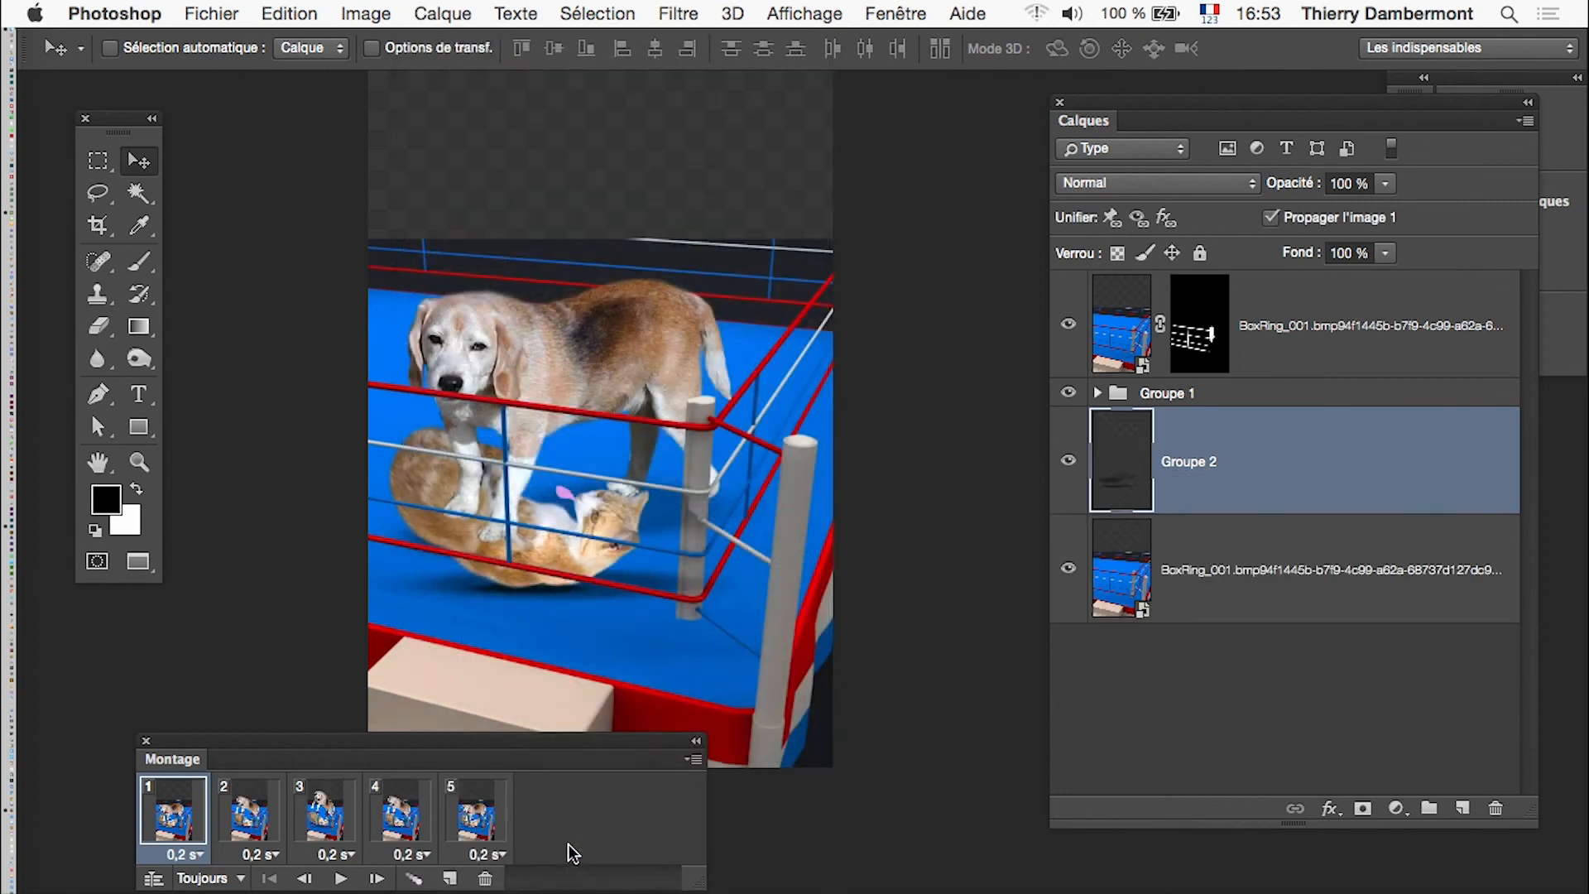
Step: Check the merged shadow in each animation frame, then play the animation from frame 1
{"action": "left_click", "coordinate": [280, 818]}
{"action": "left_click", "coordinate": [324, 819]}
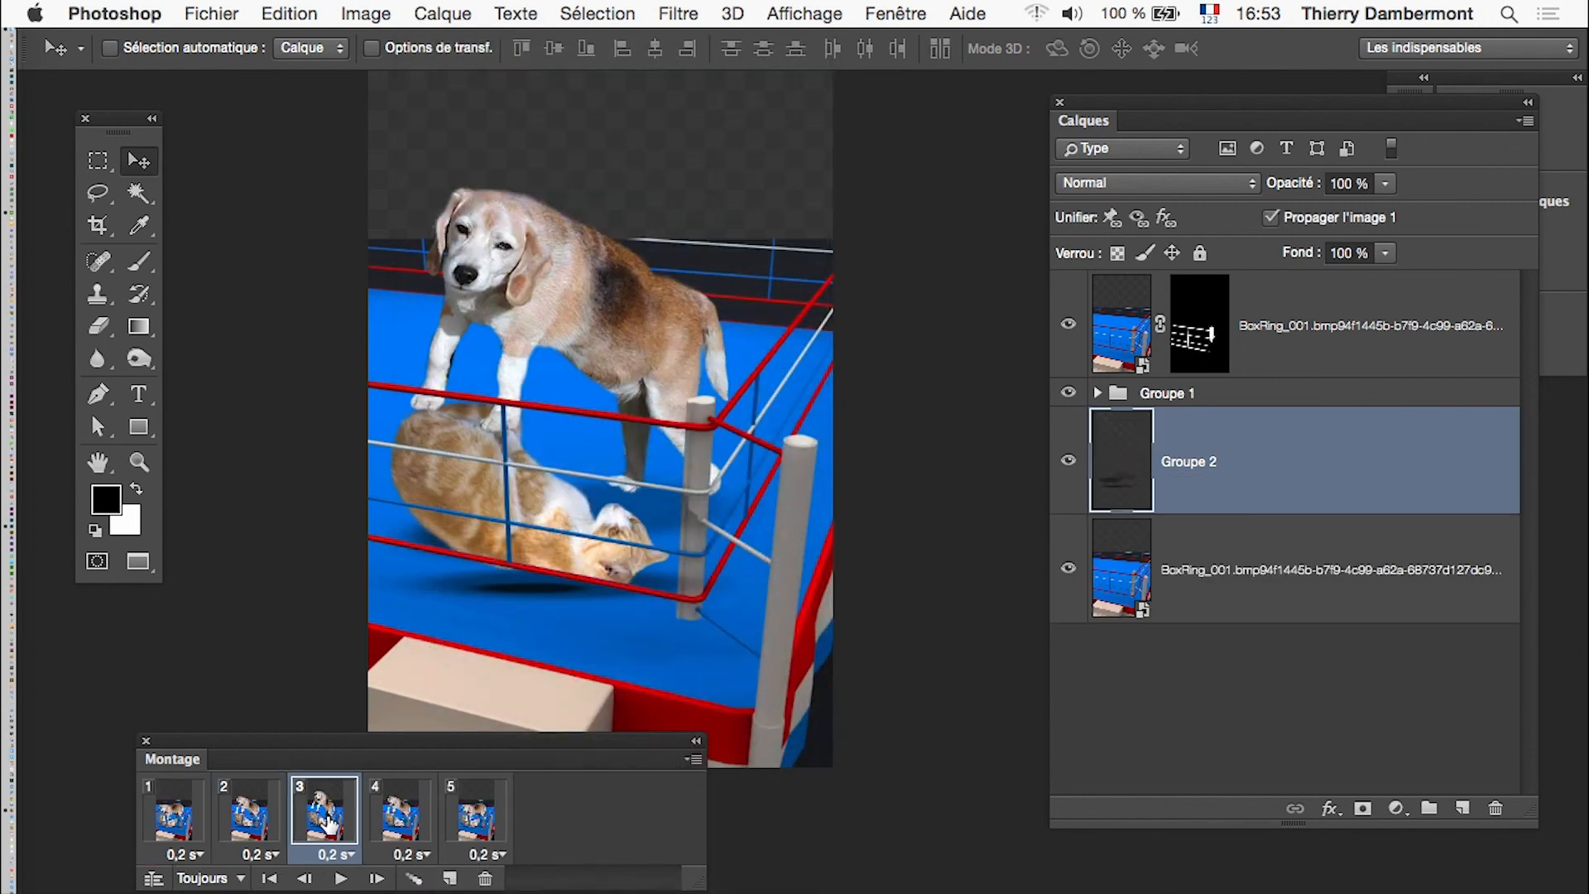
{"action": "left_click", "coordinate": [401, 825]}
{"action": "left_click", "coordinate": [483, 829]}
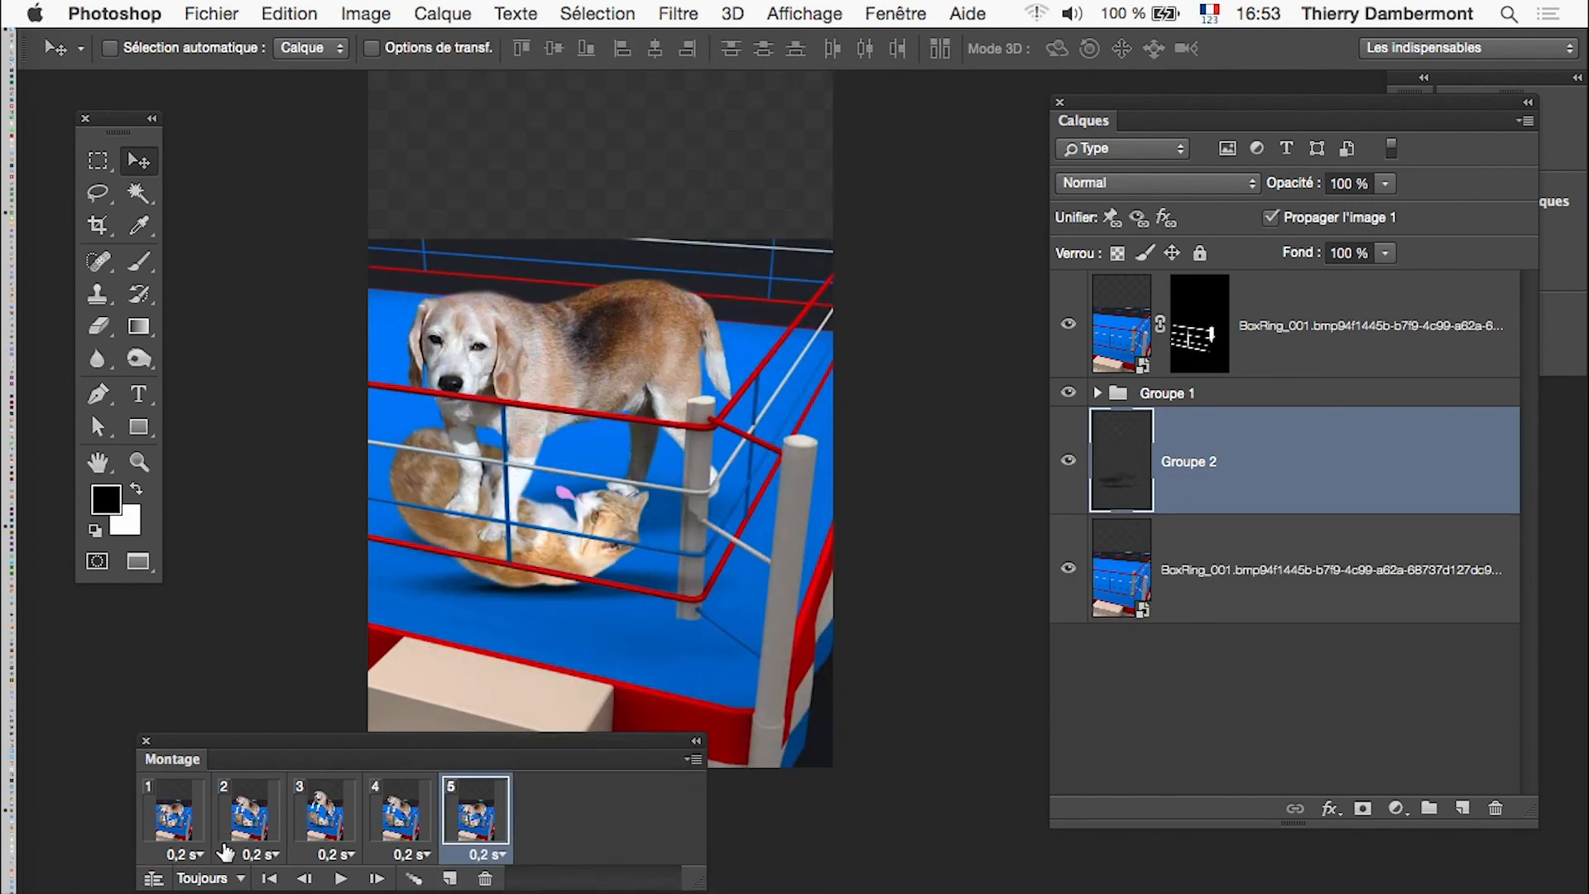
{"action": "left_click", "coordinate": [189, 837]}
{"action": "left_click", "coordinate": [340, 878]}
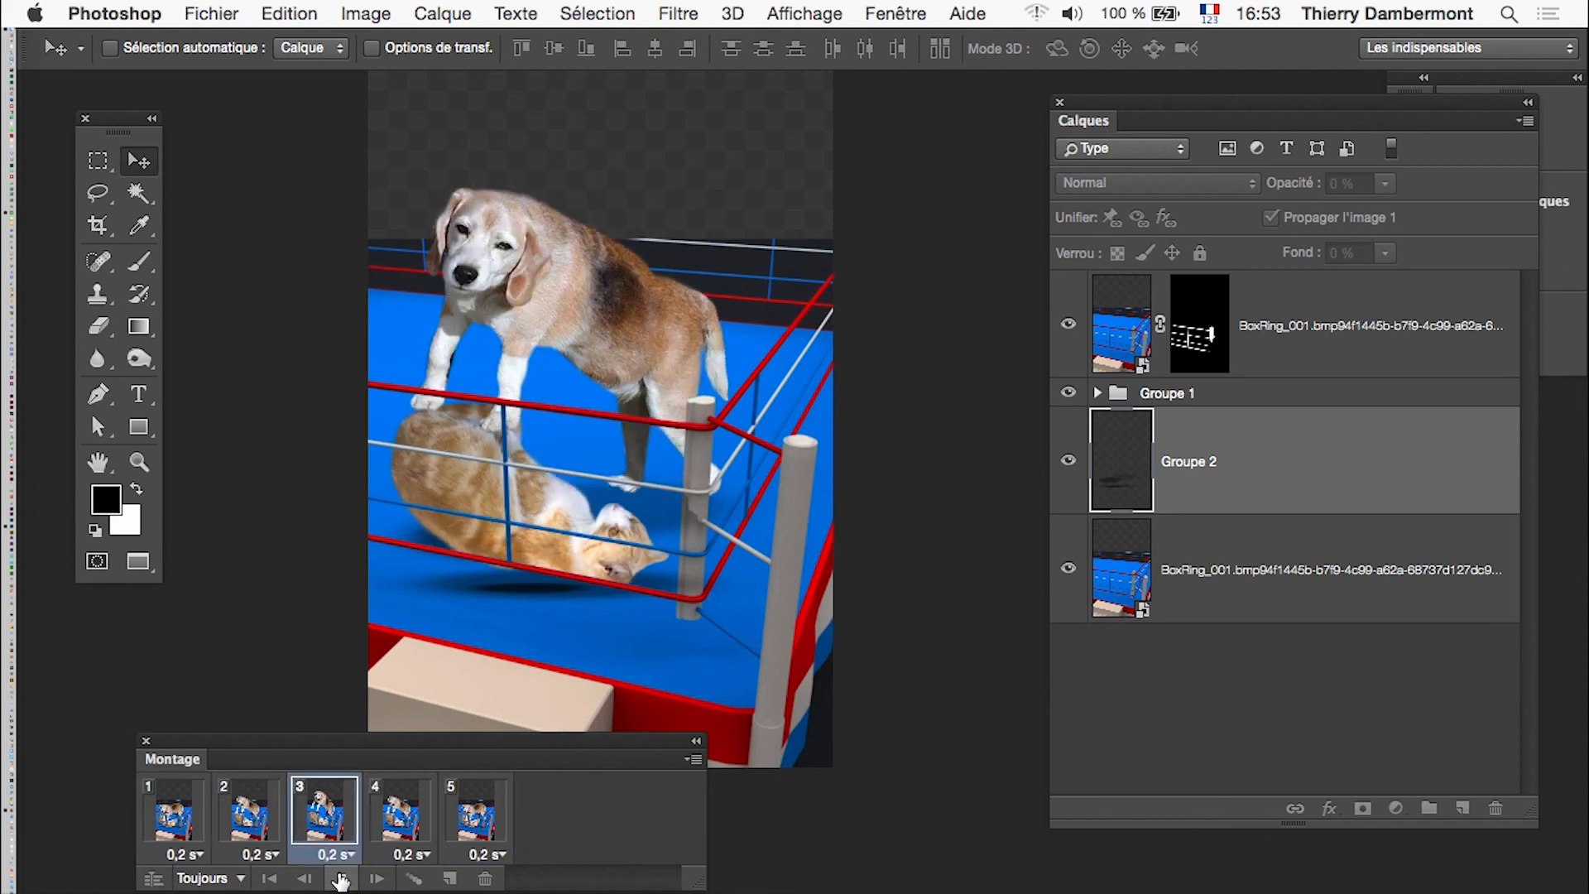
Step: Examine the playing animation and its shadows up close, with the frame panel moved clear of the image
{"action": "scroll", "coordinate": [563, 454], "scroll_direction": "up", "scroll_amount": 2}
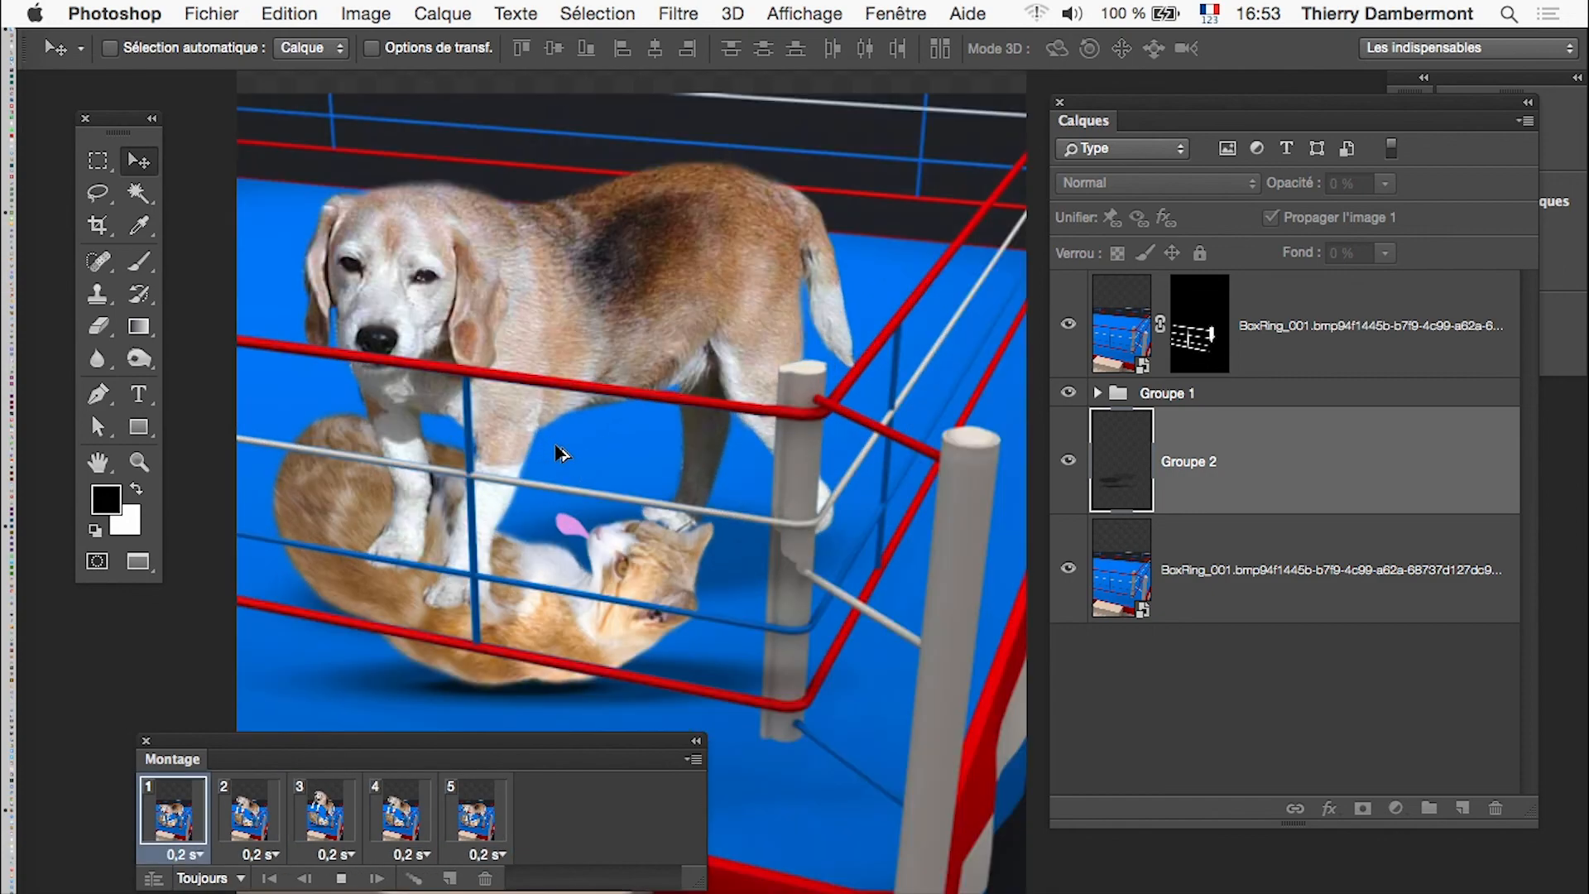
{"action": "left_click_drag", "start_coordinate": [505, 733], "coordinate": [729, 760]}
{"action": "left_click_drag", "start_coordinate": [697, 621], "coordinate": [704, 726]}
{"action": "key", "text": "space"}
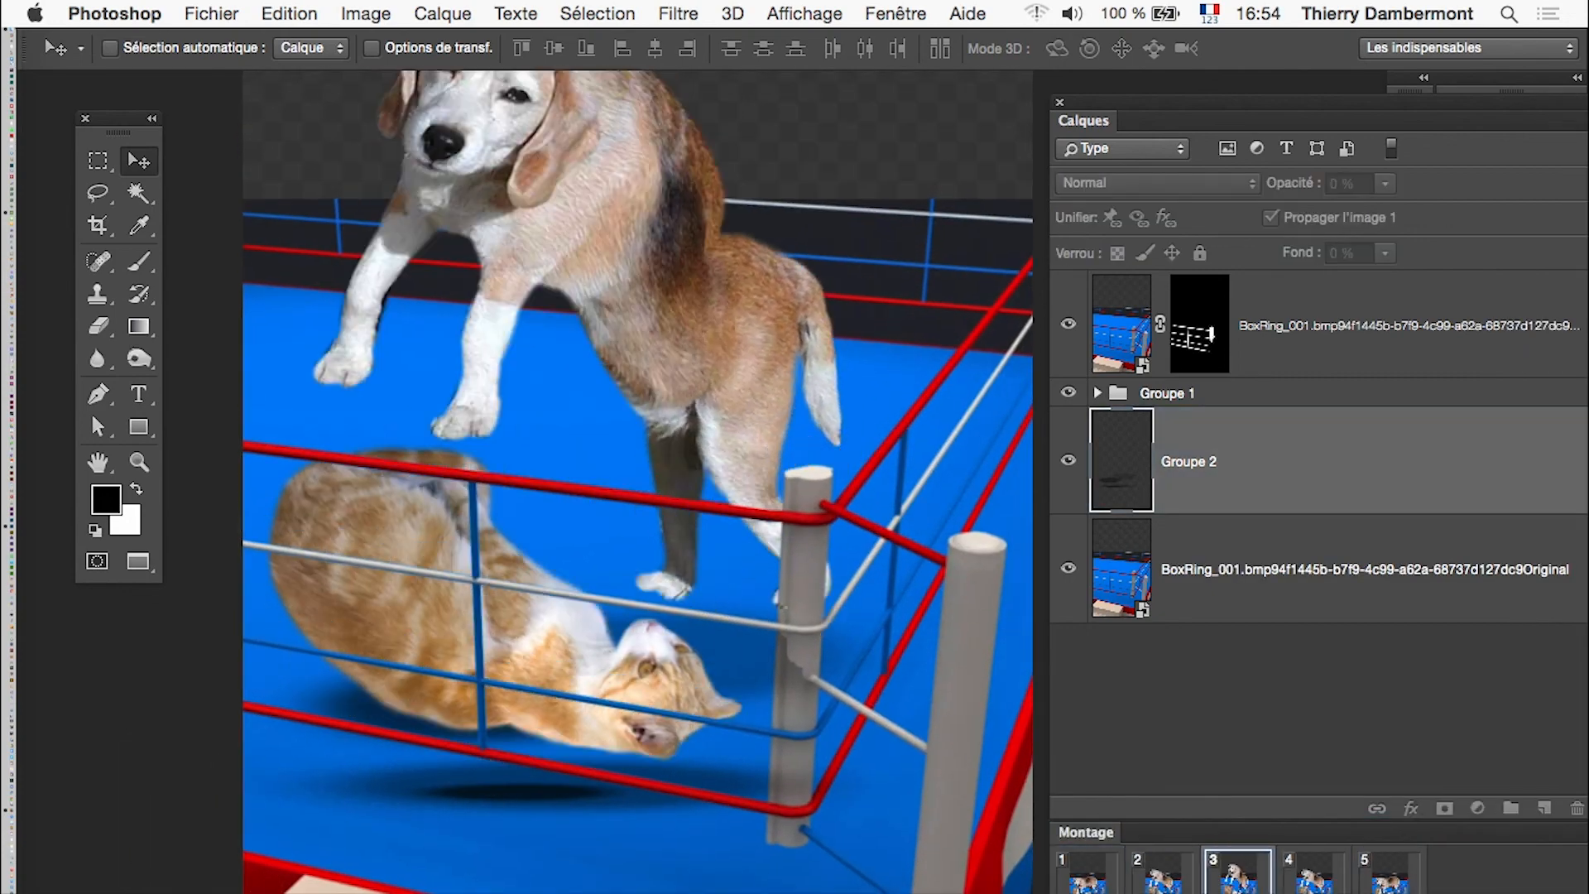